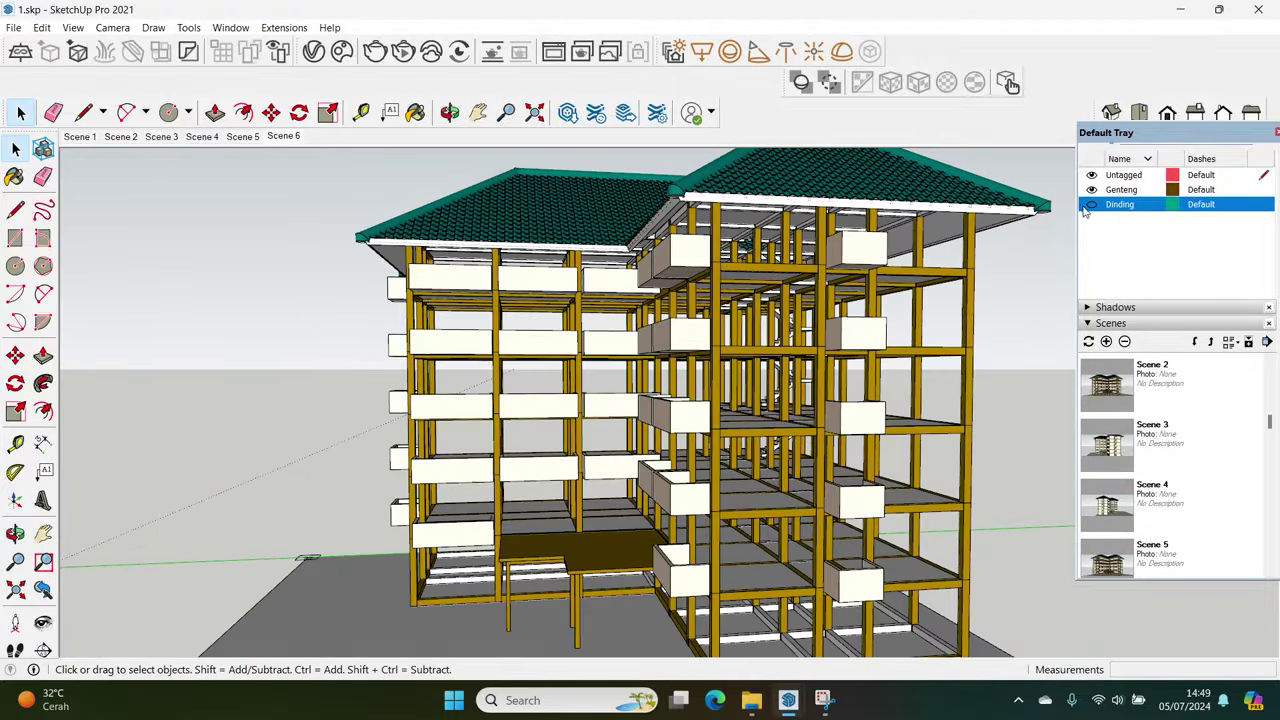
Orbit and zoom around the building frame for a closer look
drag(578, 462, 731, 458)
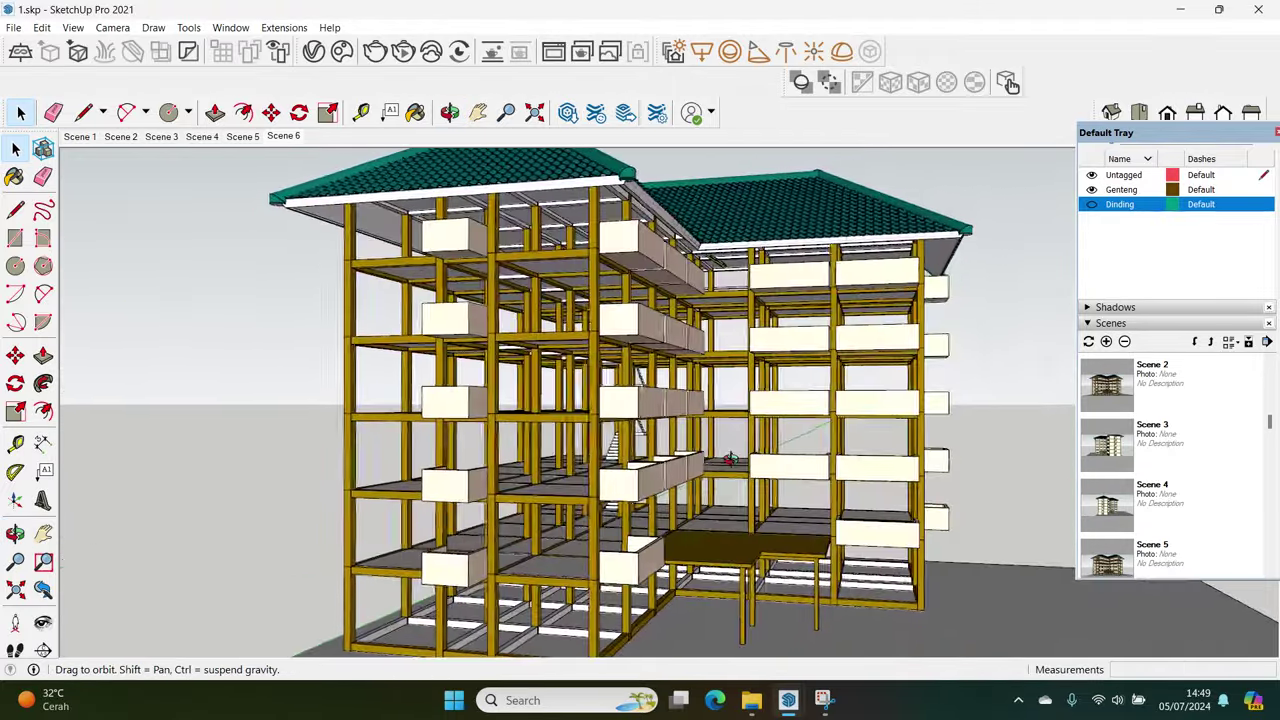
drag(582, 506, 595, 461)
key(space)
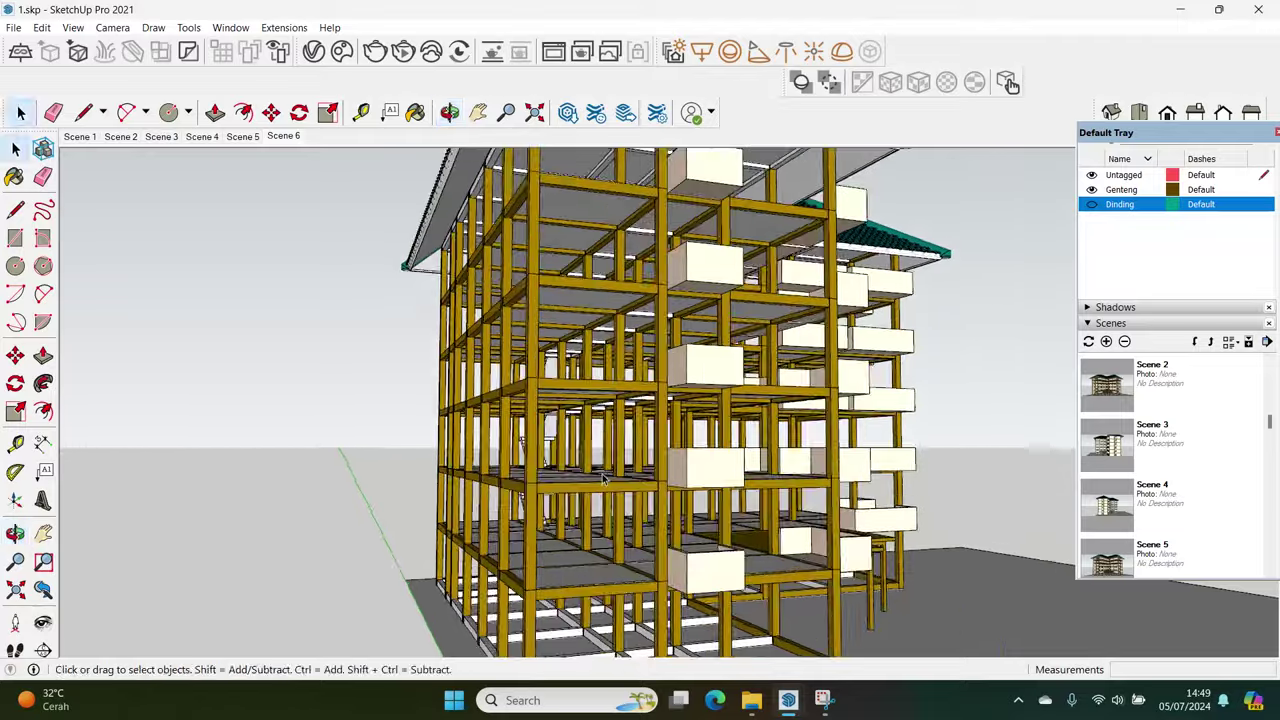
scroll(595, 461, up, 5)
scroll(595, 461, up, 3)
mouse_move(595, 461)
middle_down()
mouse_move(689, 537)
mouse_move(415, 502)
mouse_move(257, 506)
mouse_move(400, 503)
mouse_move(486, 629)
middle_up()
scroll(689, 537, down, 2)
scroll(689, 537, down, 3)
Orbit to view the underside of the beam grid, then a higher view over the roof
scroll(538, 494, up, 3)
mouse_move(538, 494)
middle_down()
mouse_move(552, 318)
mouse_move(523, 629)
mouse_move(557, 409)
mouse_move(571, 437)
mouse_move(605, 397)
mouse_move(592, 462)
middle_up()
scroll(538, 512, down, 2)
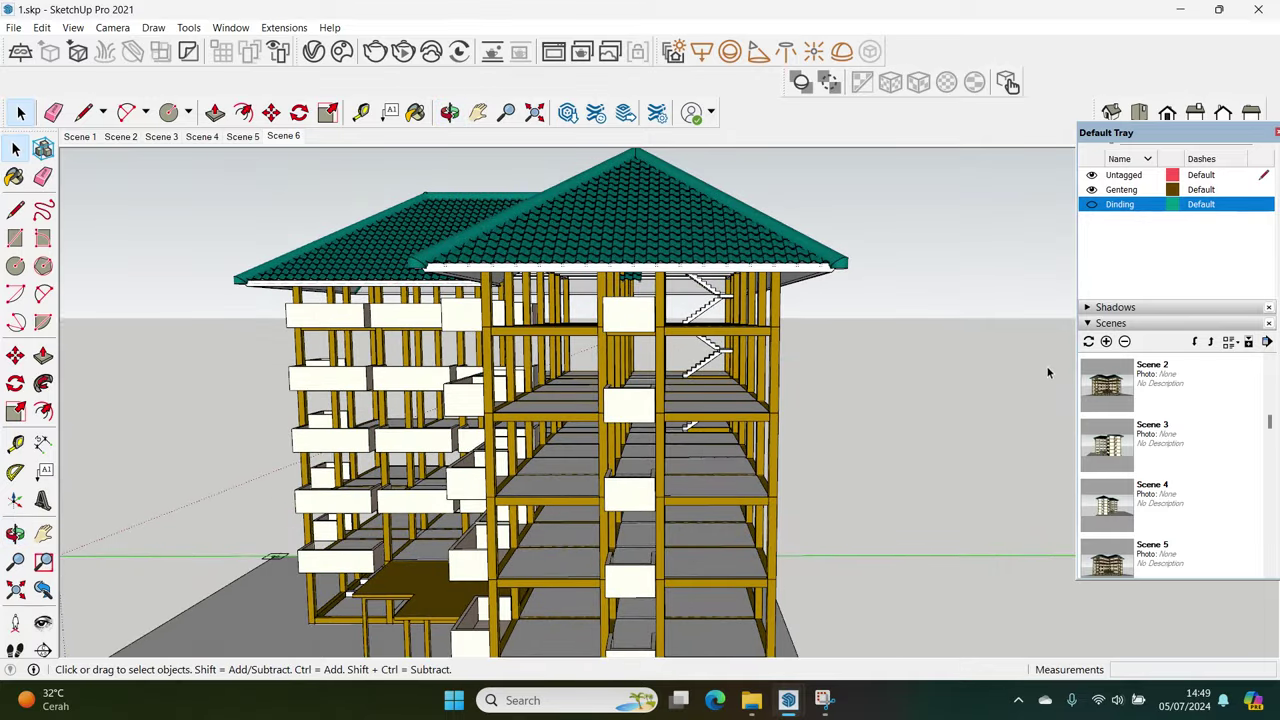
scroll(1120, 259, up, 2)
mouse_move(760, 400)
middle_down()
mouse_move(793, 346)
mouse_move(698, 392)
mouse_move(752, 400)
mouse_move(790, 372)
mouse_move(781, 393)
middle_up()
scroll(785, 355, up, 3)
scroll(790, 350, up, 3)
scroll(793, 346, down, 5)
scroll(698, 392, up, 3)
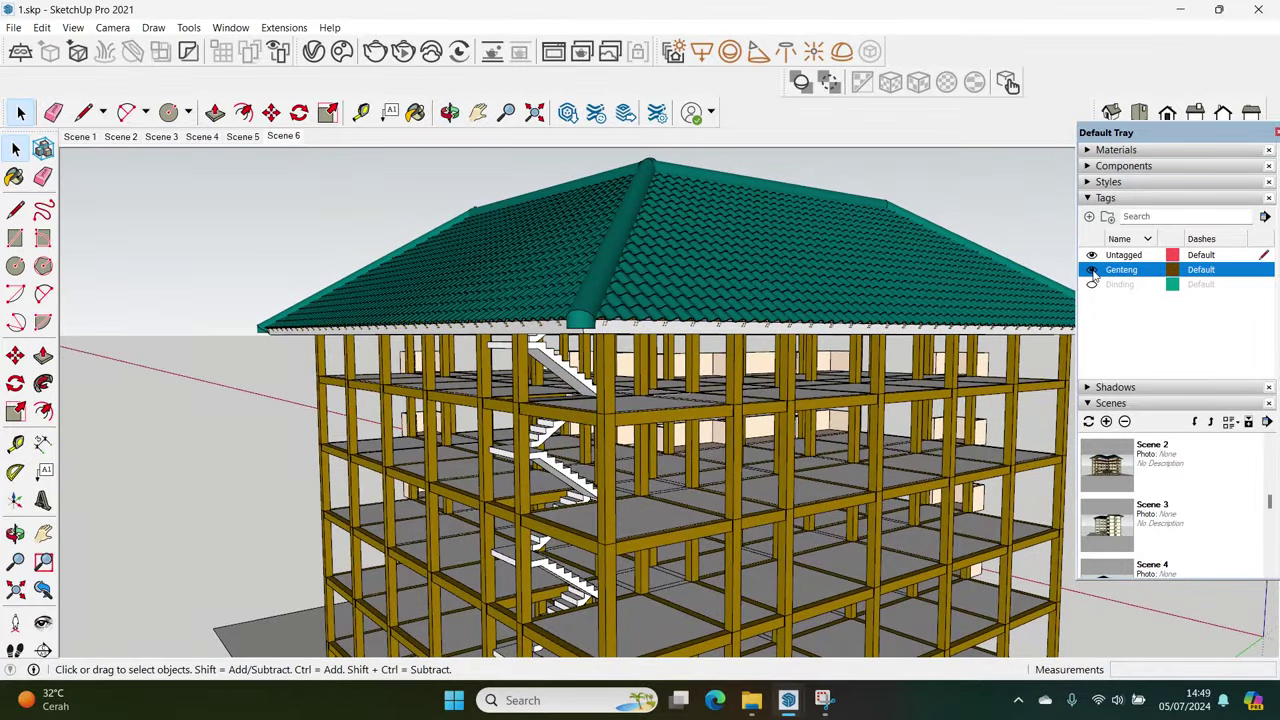
Zoom in and orbit to a low frontal view of the eave
scroll(723, 266, up, 1)
scroll(723, 266, up, 3)
scroll(723, 266, up, 2)
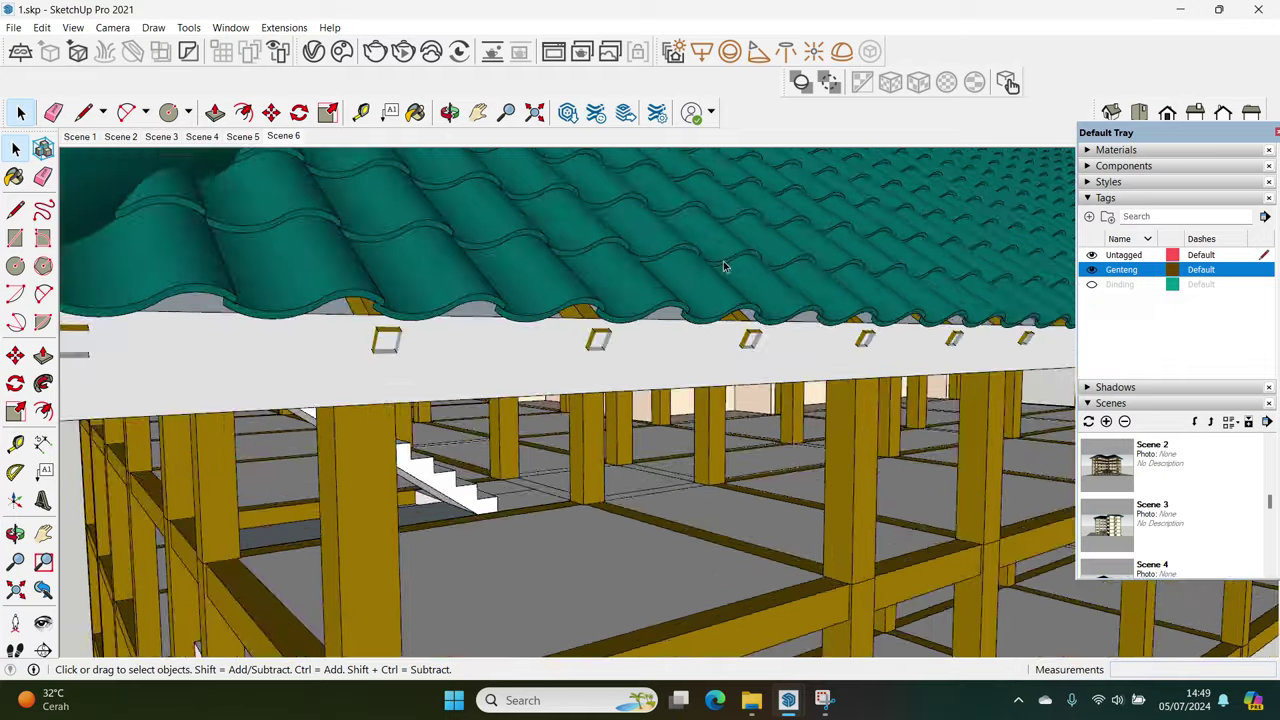
scroll(723, 266, up, 2)
mouse_move(723, 261)
middle_down()
mouse_move(743, 277)
mouse_move(640, 263)
mouse_move(674, 291)
mouse_move(682, 374)
mouse_move(600, 309)
mouse_move(457, 314)
mouse_move(501, 338)
mouse_move(548, 515)
mouse_move(686, 451)
mouse_move(771, 385)
mouse_move(894, 346)
mouse_move(586, 480)
mouse_move(703, 417)
mouse_move(603, 466)
mouse_move(656, 458)
mouse_move(543, 537)
middle_up()
scroll(501, 338, down, 2)
scroll(501, 338, down, 2)
scroll(611, 494, up, 2)
scroll(611, 500, up, 2)
Zoom out and orbit to a three-quarter view of the whole hipped roof
scroll(657, 463, down, 1)
scroll(670, 460, down, 2)
scroll(686, 453, down, 2)
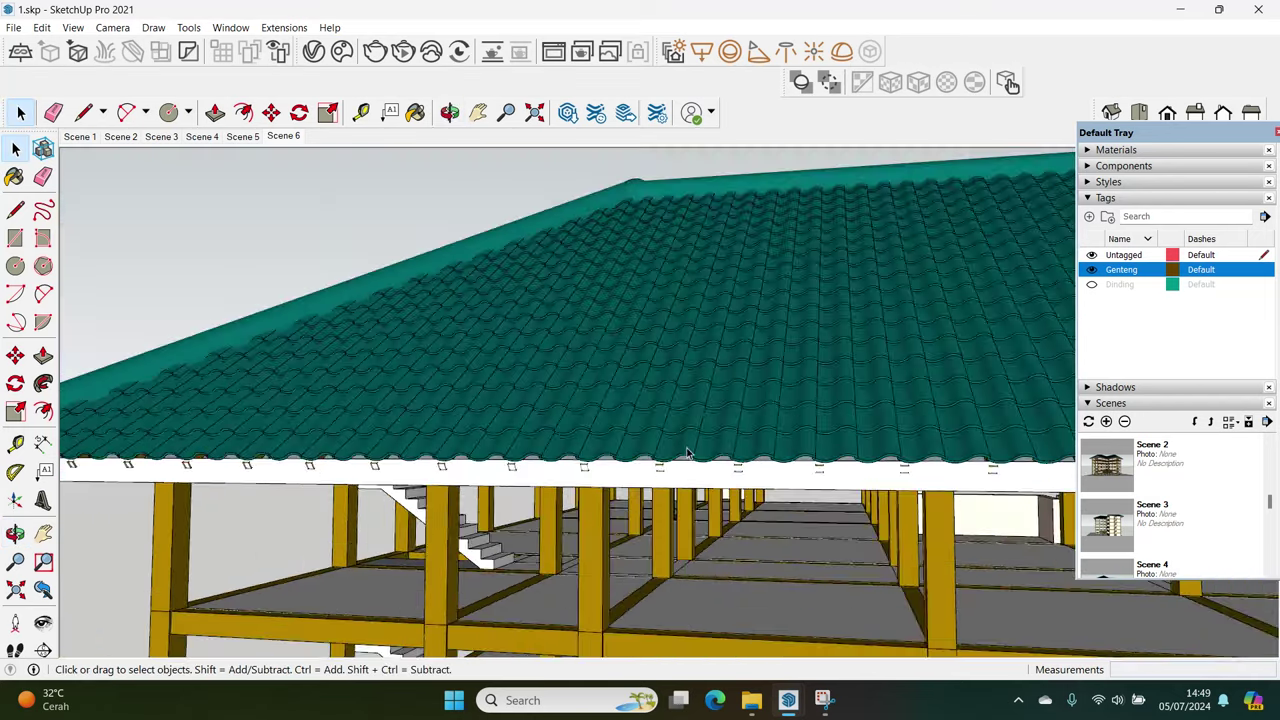
scroll(686, 453, down, 3)
middle_drag(686, 453, 1041, 327)
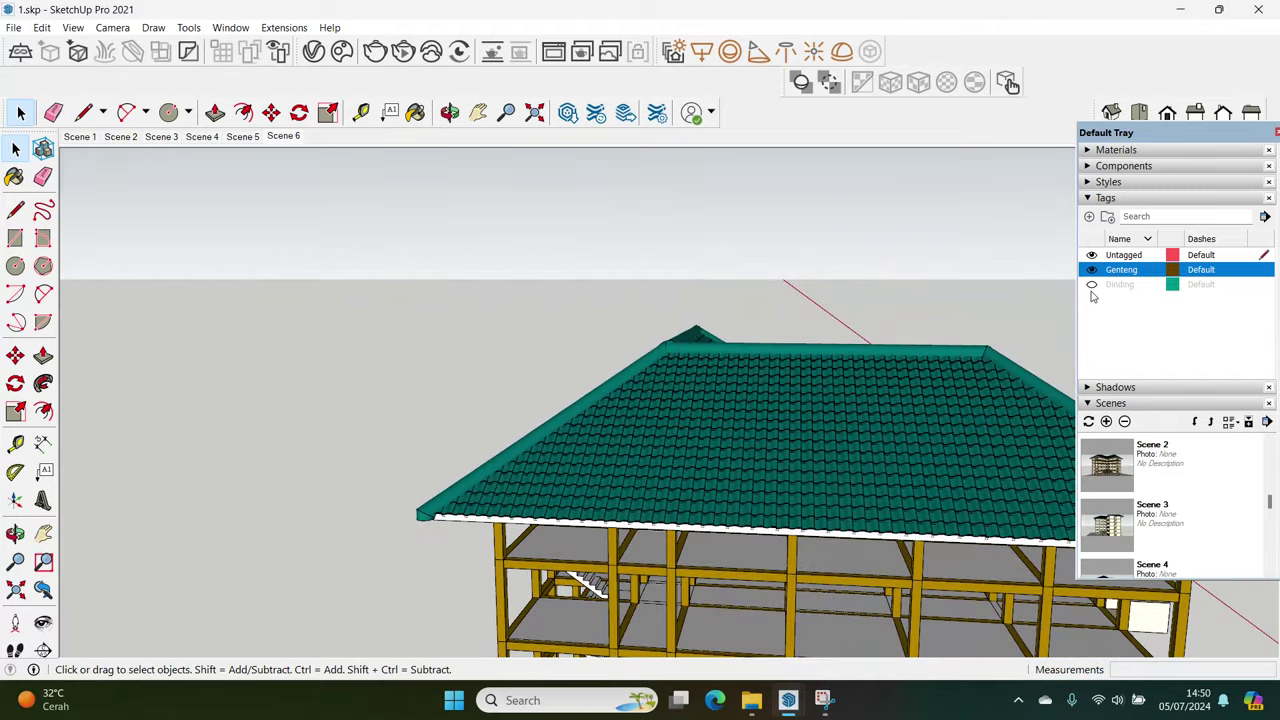
mouse_move(855, 483)
middle_down()
mouse_move(551, 551)
mouse_move(735, 427)
mouse_move(968, 370)
middle_up()
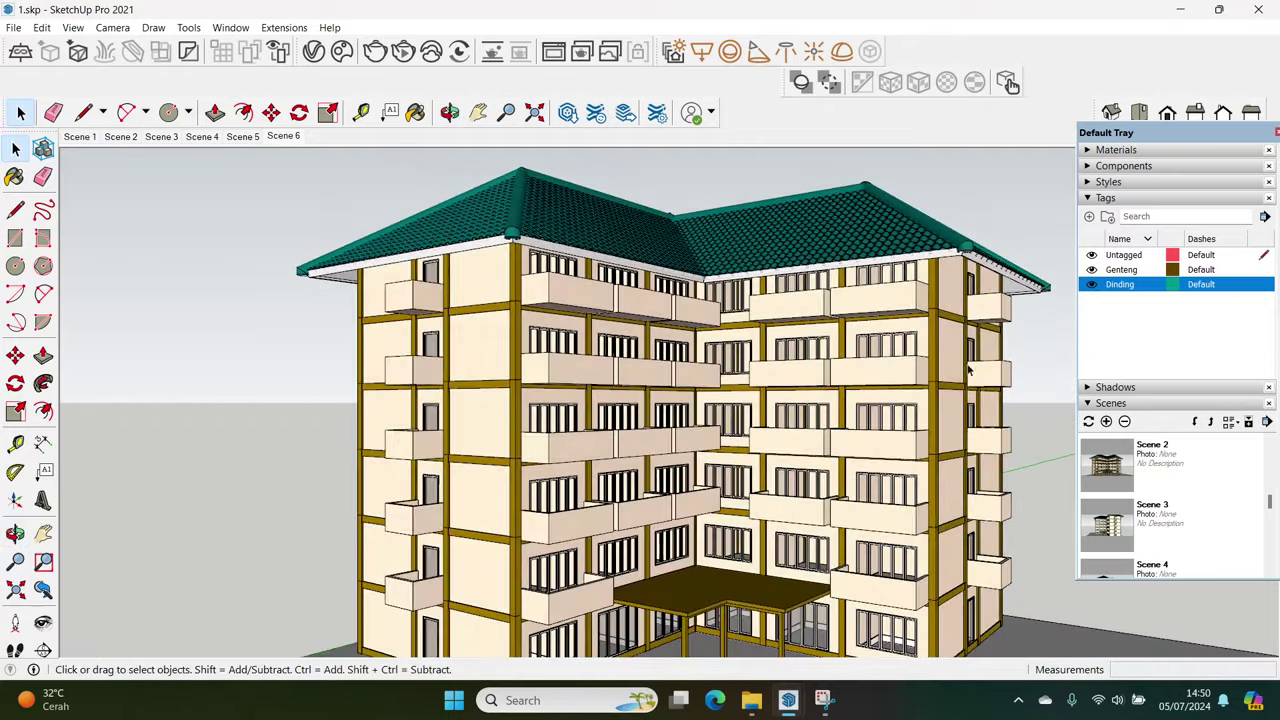
Toggle the Dinding walls off, on and off to inspect the lower floors and staircase
click(1092, 286)
click(1092, 285)
click(1092, 285)
middle_drag(760, 480, 643, 573)
scroll(666, 543, up, 3)
scroll(643, 573, up, 2)
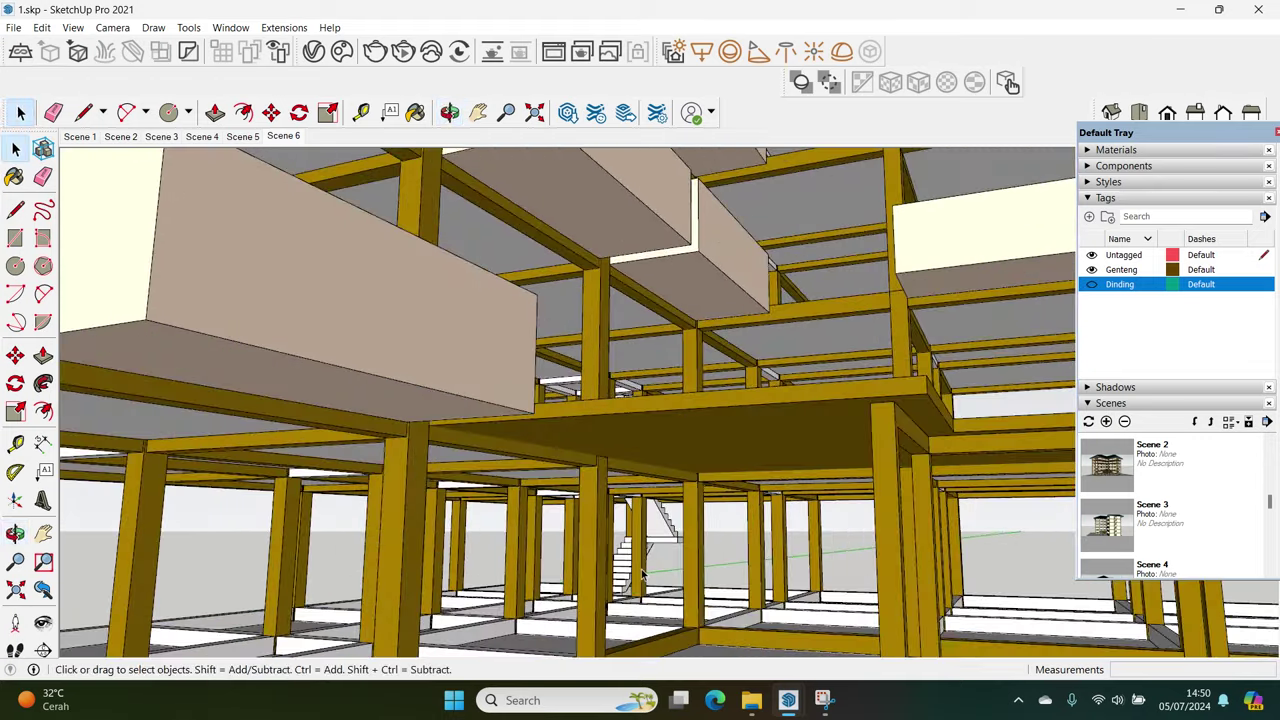
scroll(643, 573, up, 2)
scroll(650, 570, up, 2)
scroll(665, 565, up, 2)
scroll(680, 559, up, 2)
middle_drag(680, 559, 560, 535)
scroll(600, 540, down, 3)
scroll(580, 540, down, 2)
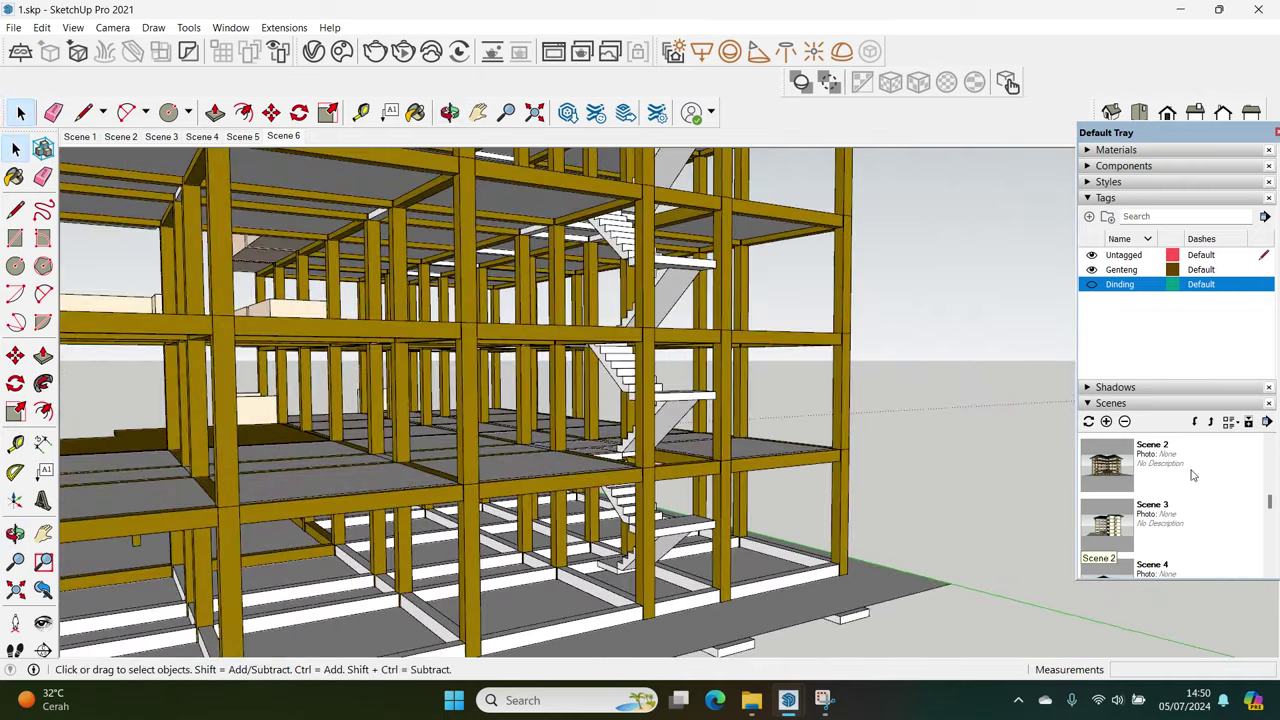
Make the Dinding walls visible again and view the complete walled building
click(1092, 284)
scroll(751, 451, down, 3)
mouse_move(751, 451)
middle_down()
mouse_move(895, 518)
mouse_move(600, 560)
middle_up()
scroll(895, 518, up, 2)
scroll(600, 560, down, 3)
scroll(218, 625, up, 2)
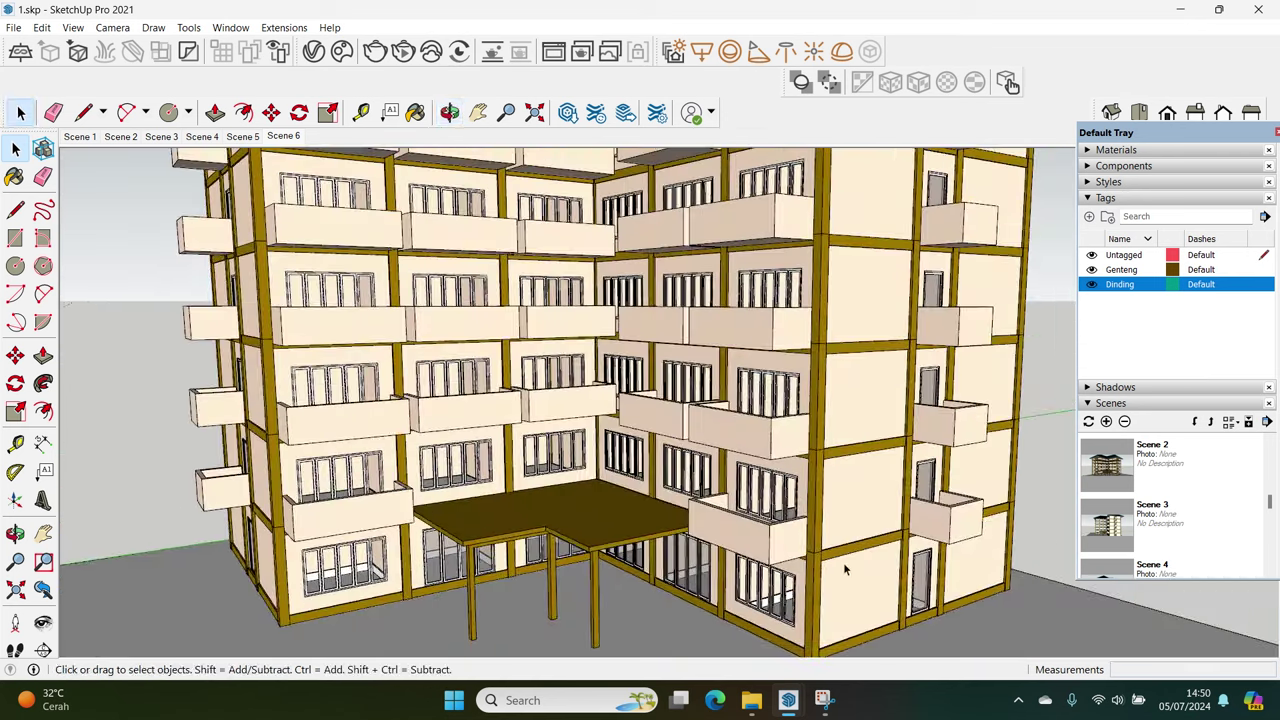
scroll(218, 625, up, 2)
click(40, 652)
scroll(752, 515, down, 2)
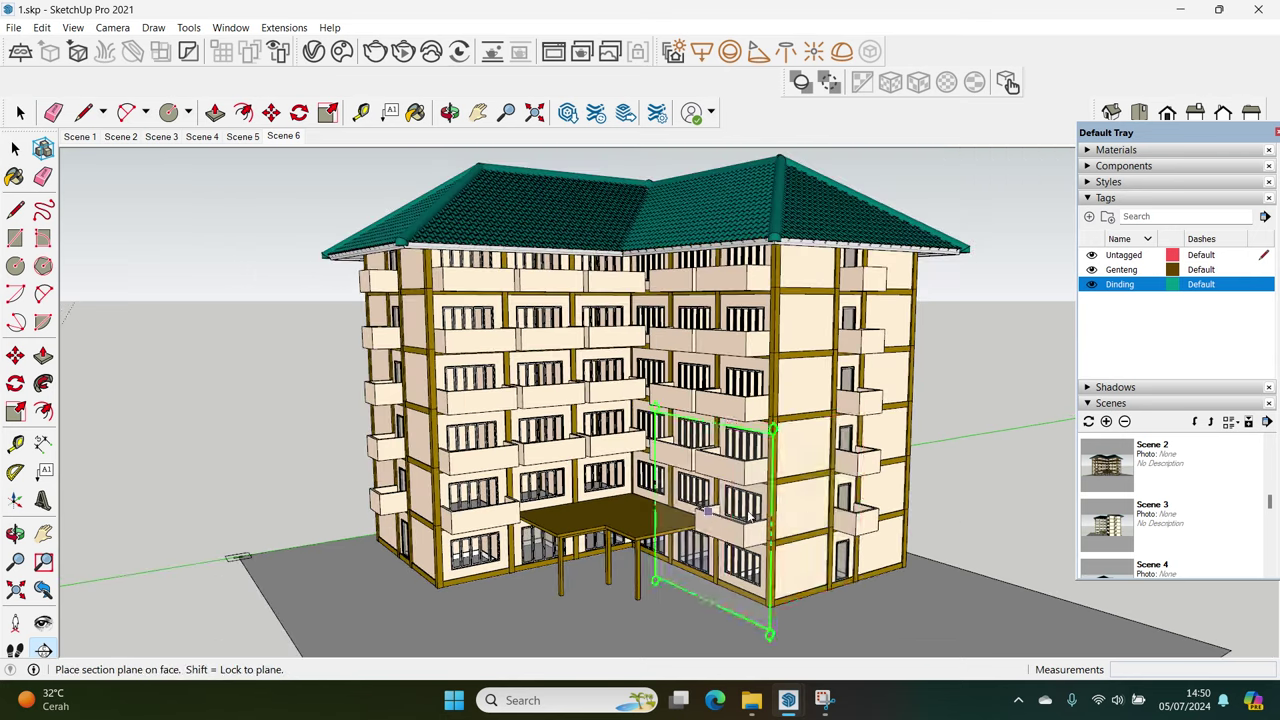
Place a section plane on the right wing's wall and move it about 16 m inward
click(817, 507)
scroll(884, 620, down, 3)
scroll(849, 592, up, 3)
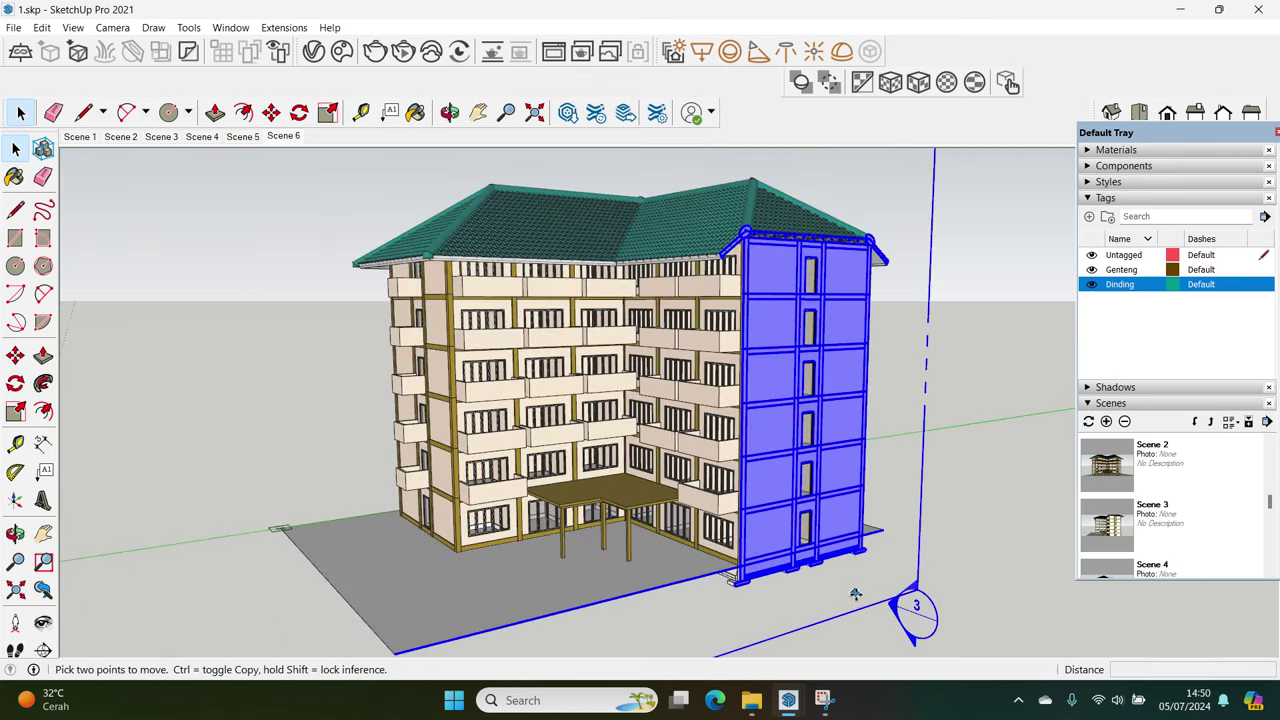
key(m)
click(855, 594)
scroll(843, 591, up, 2)
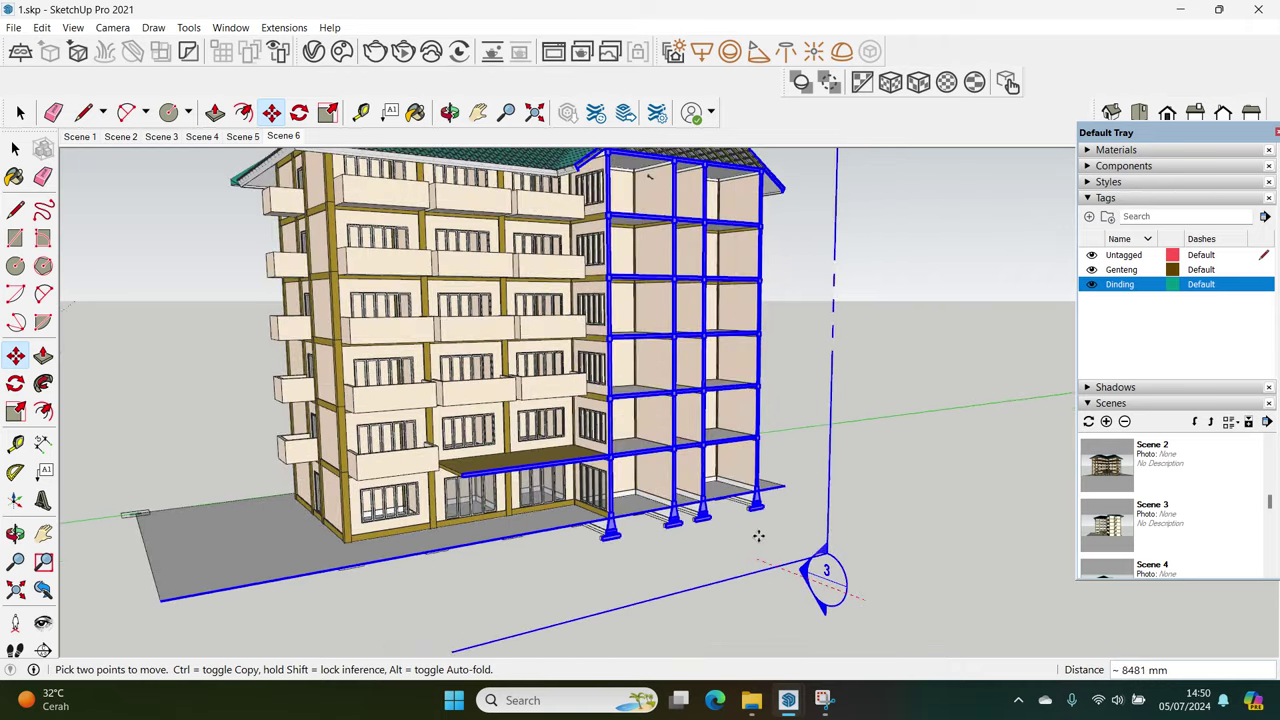
scroll(740, 515, up, 3)
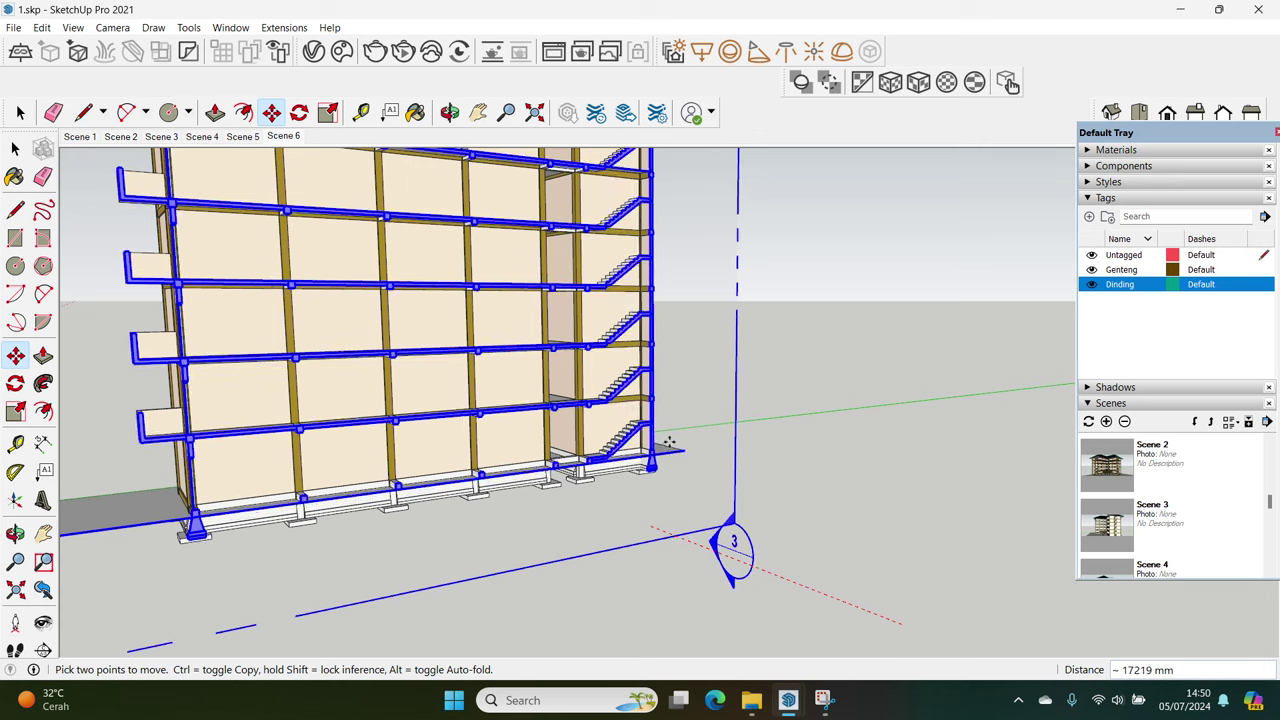
click(606, 400)
key(space)
Orbit and zoom to inspect the cut stairs, stair wall and floor slabs from the side
scroll(609, 451, up, 3)
scroll(615, 465, up, 1)
mouse_move(633, 503)
middle_down()
mouse_move(491, 500)
mouse_move(605, 545)
mouse_move(313, 541)
mouse_move(500, 534)
mouse_move(480, 551)
mouse_move(560, 591)
mouse_move(693, 399)
middle_up()
scroll(693, 405, up, 2)
scroll(694, 415, up, 2)
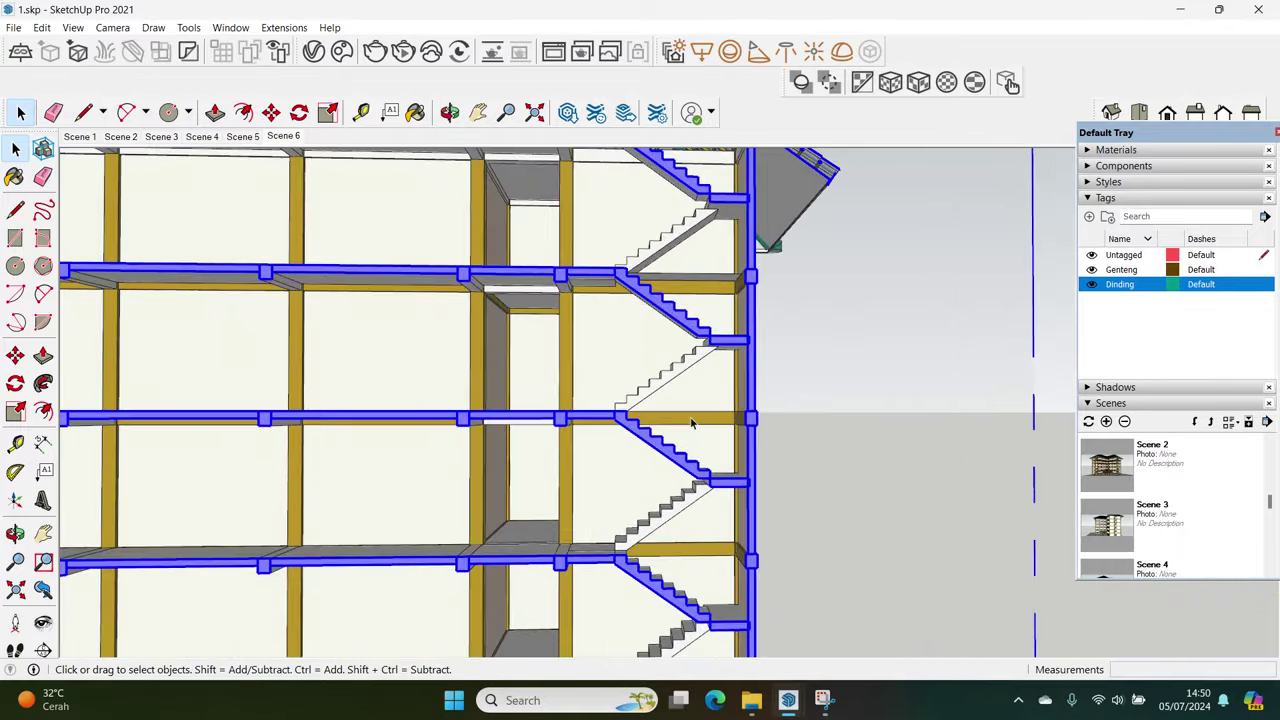
scroll(694, 423, up, 2)
mouse_move(694, 423)
middle_down()
mouse_move(766, 420)
mouse_move(737, 434)
mouse_move(636, 415)
mouse_move(714, 354)
middle_up()
scroll(726, 471, down, 2)
scroll(735, 402, up, 3)
scroll(687, 428, down, 2)
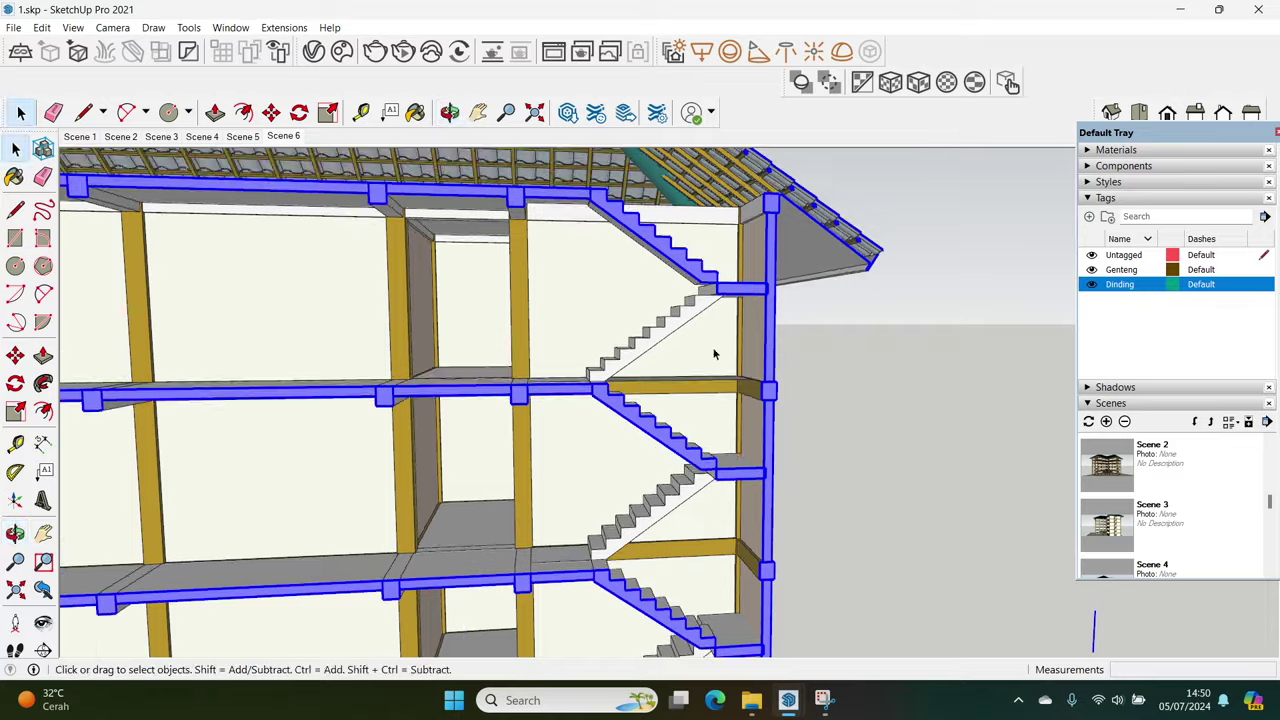
scroll(710, 266, up, 3)
scroll(711, 266, down, 2)
middle_drag(711, 266, 760, 385)
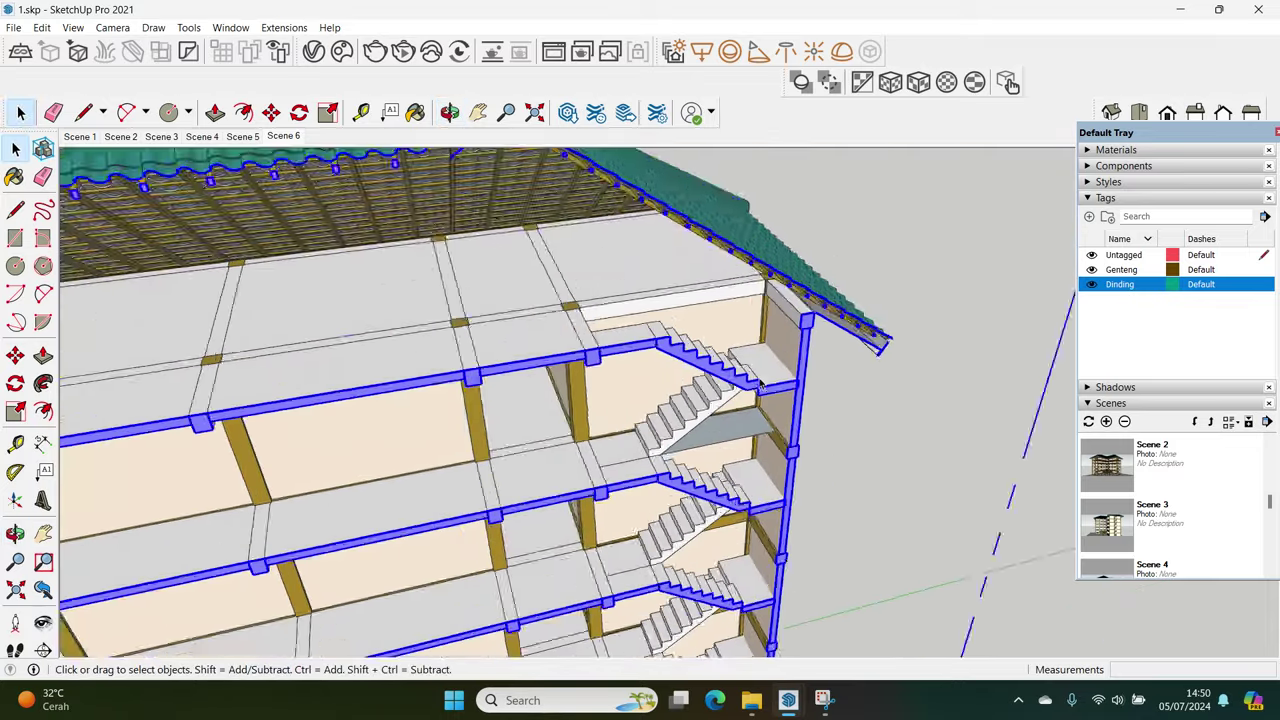
scroll(760, 385, down, 2)
Orbit to face the cut front of the building and its inner corner
middle_drag(735, 305, 850, 385)
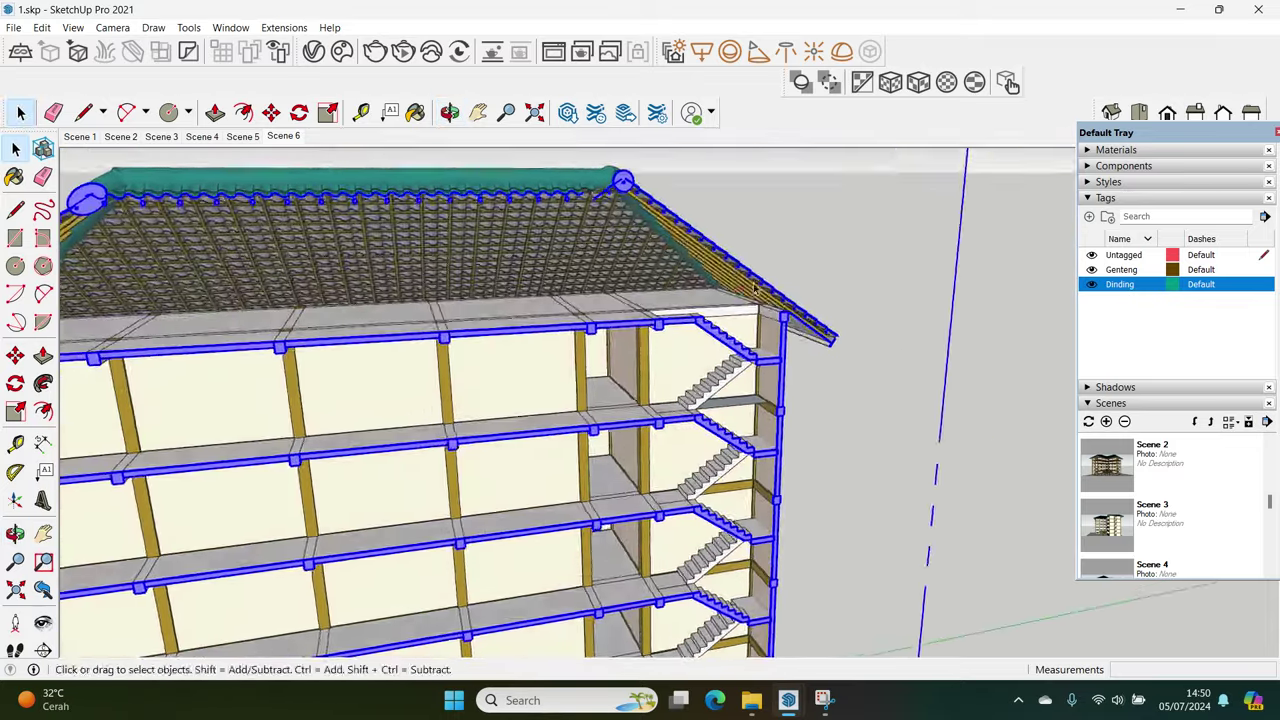
scroll(850, 385, down, 2)
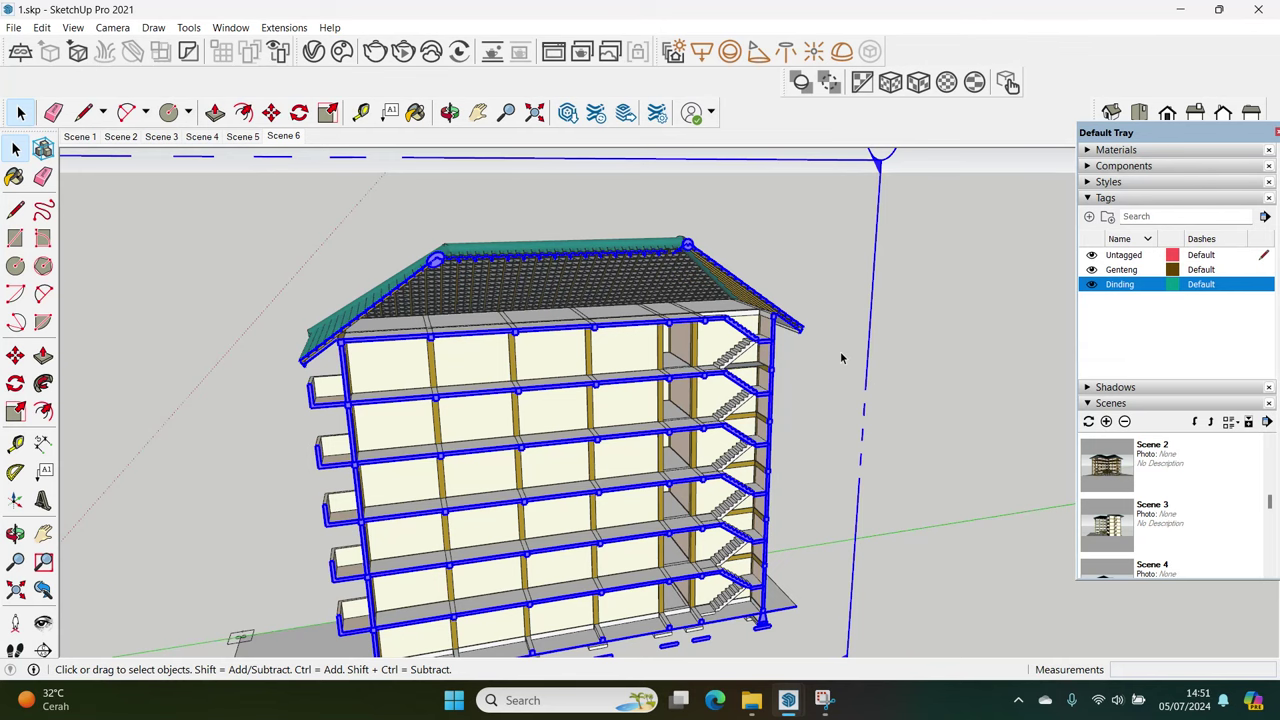
scroll(594, 506, up, 3)
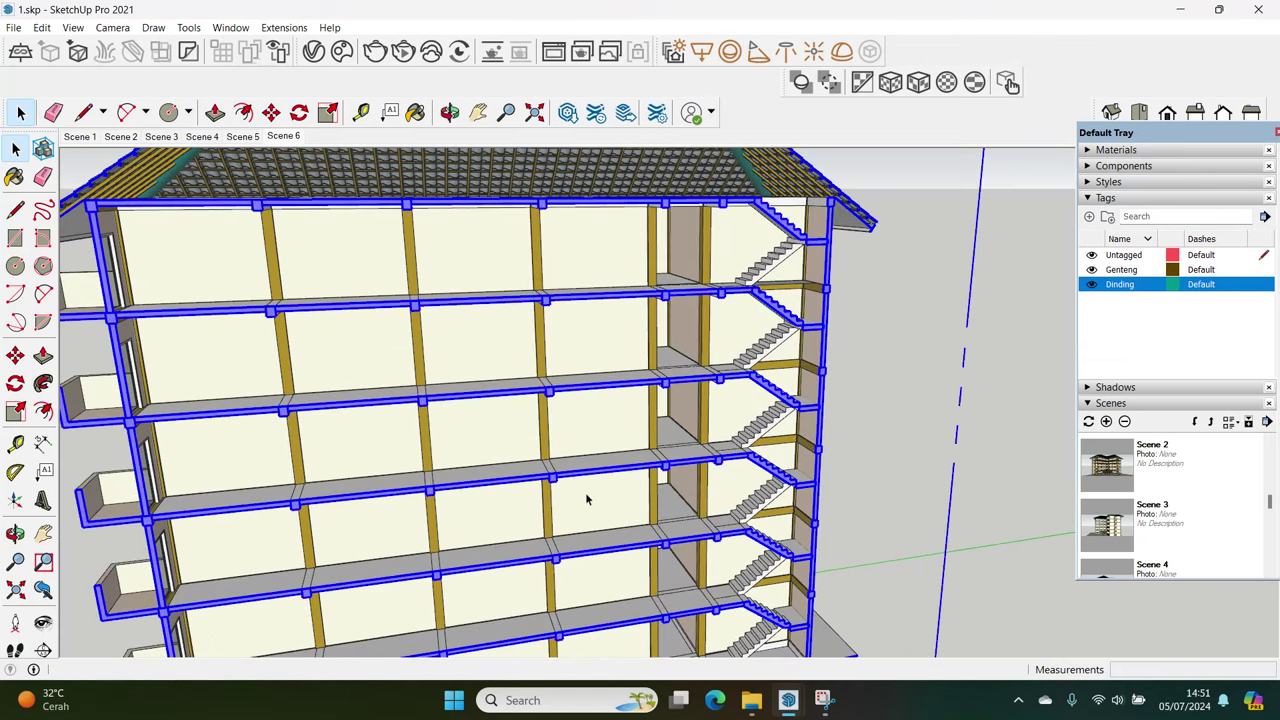
scroll(587, 497, down, 3)
scroll(640, 465, down, 2)
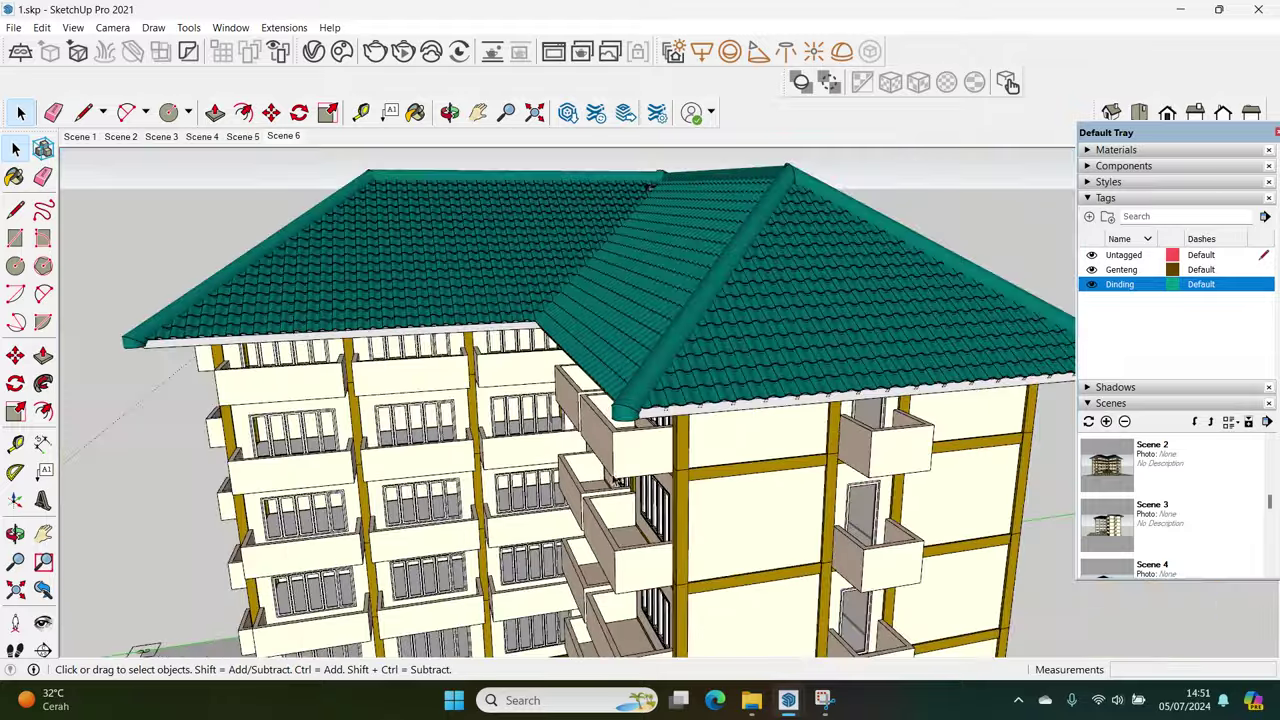
scroll(680, 440, down, 2)
middle_drag(685, 458, 800, 470)
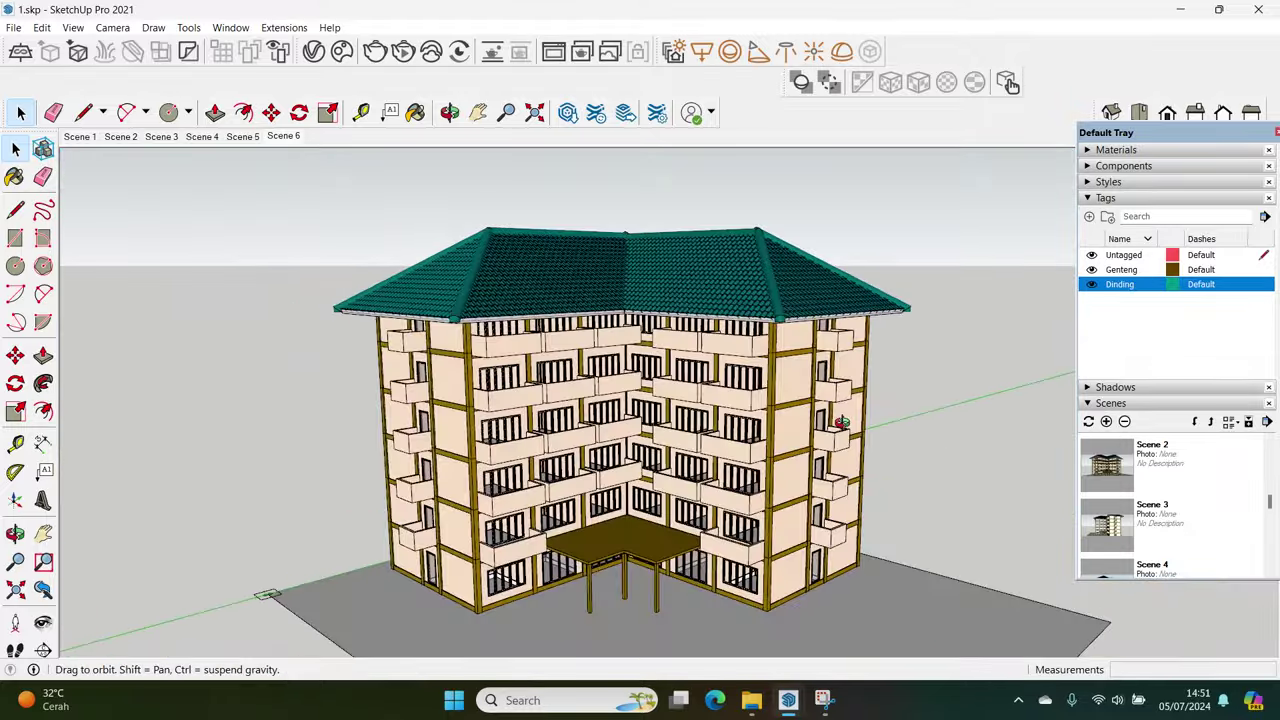
scroll(800, 470, up, 2)
scroll(776, 493, up, 2)
middle_drag(732, 527, 900, 461)
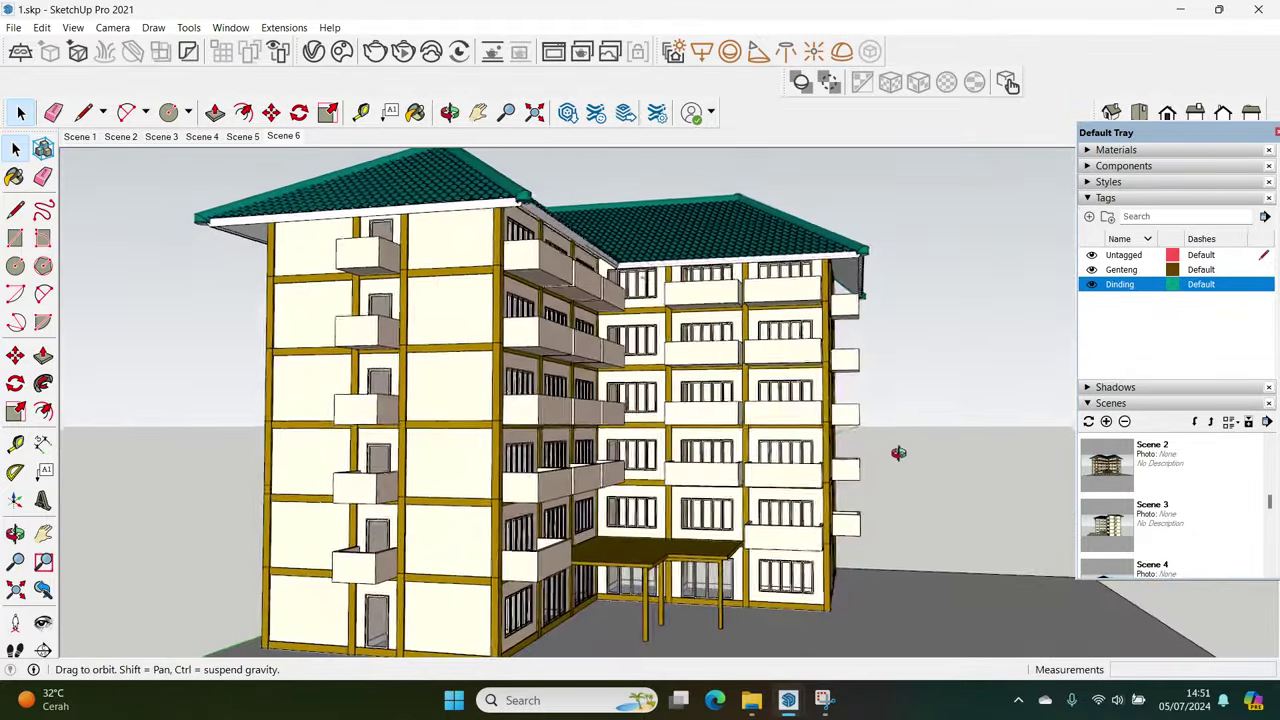
middle_drag(755, 512, 734, 505)
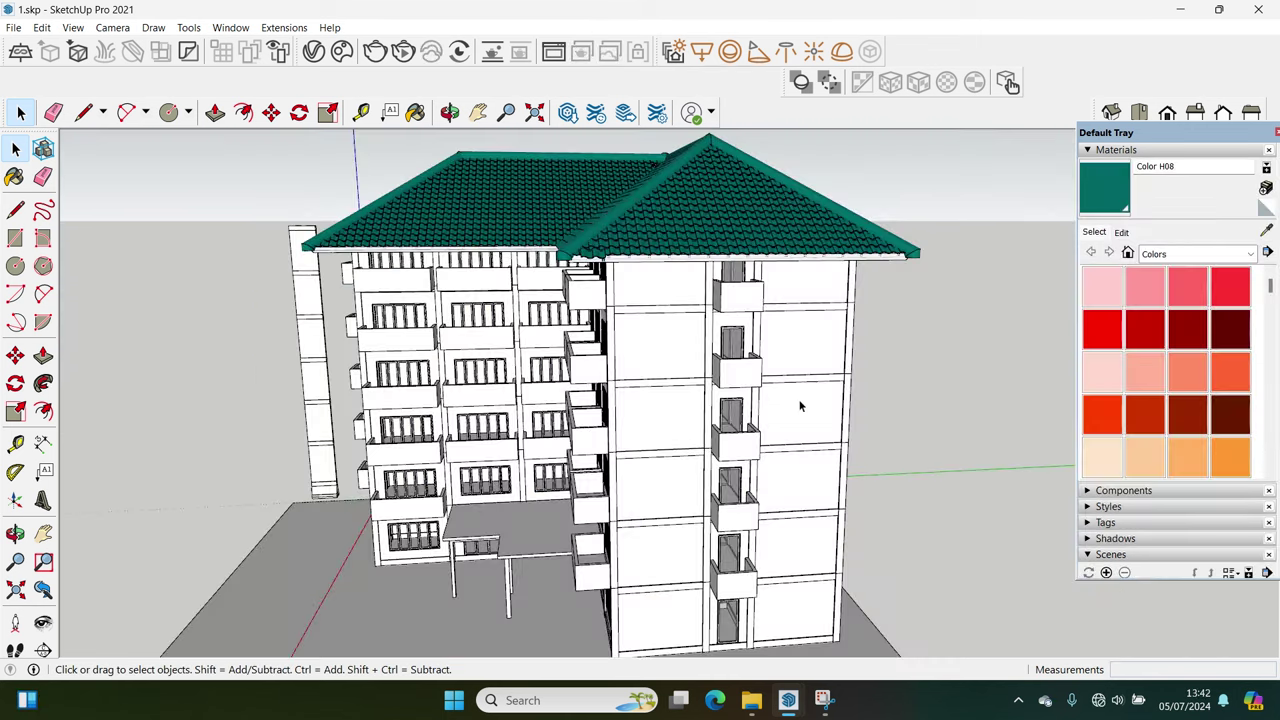
Explode the building component into loose geometry
click(800, 405)
middle_drag(800, 405, 717, 410)
right_click(717, 410)
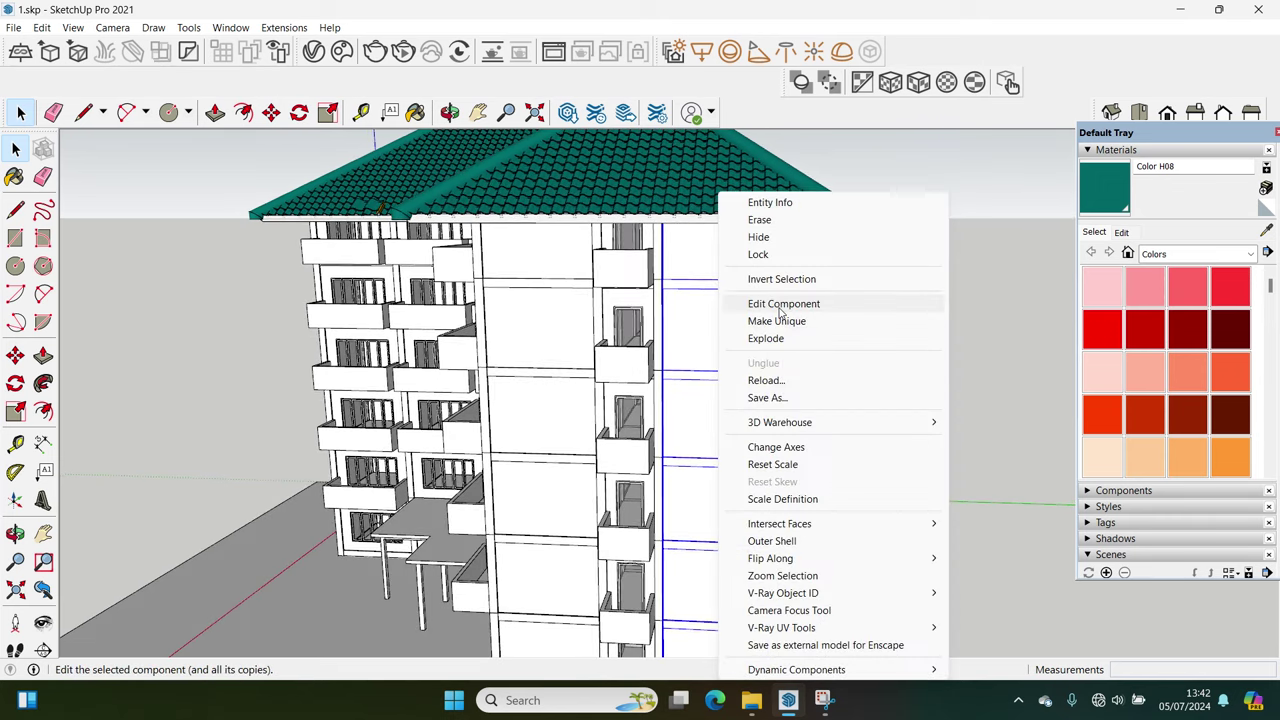
click(766, 338)
Pick the Brick Tumbled material from the brick, cladding and siding set
click(1195, 254)
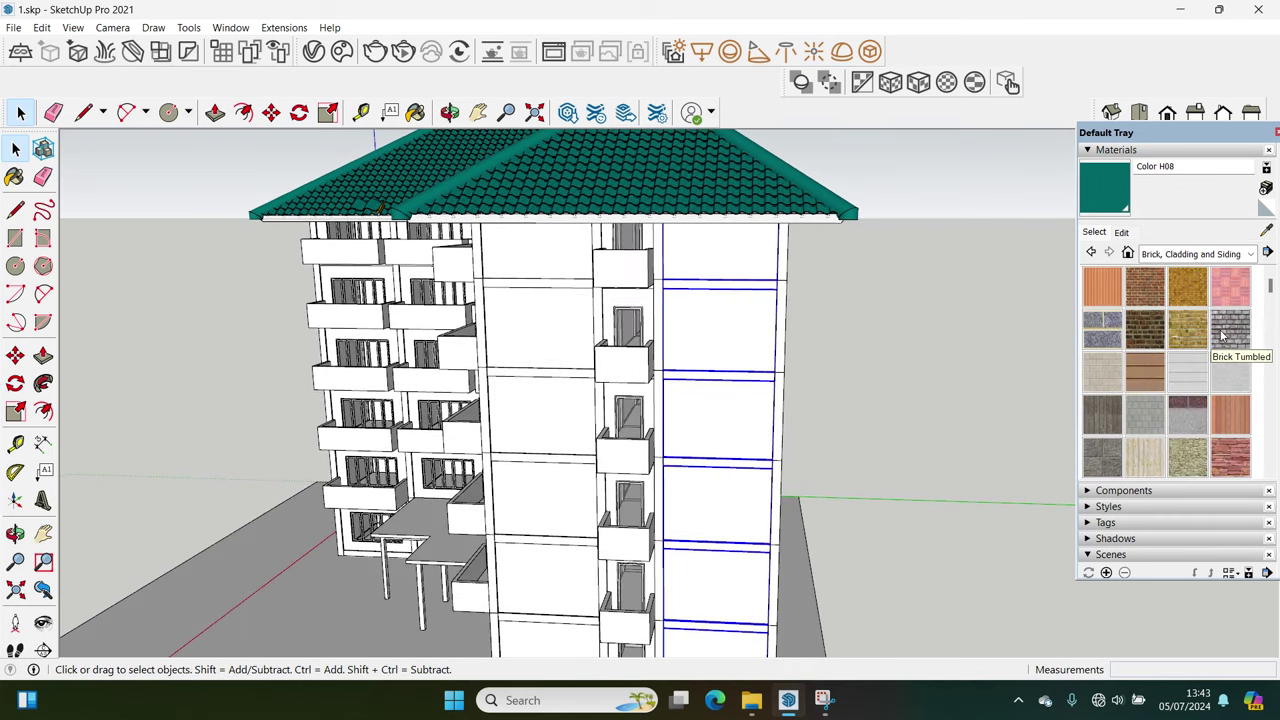
click(1230, 329)
scroll(764, 360, up, 3)
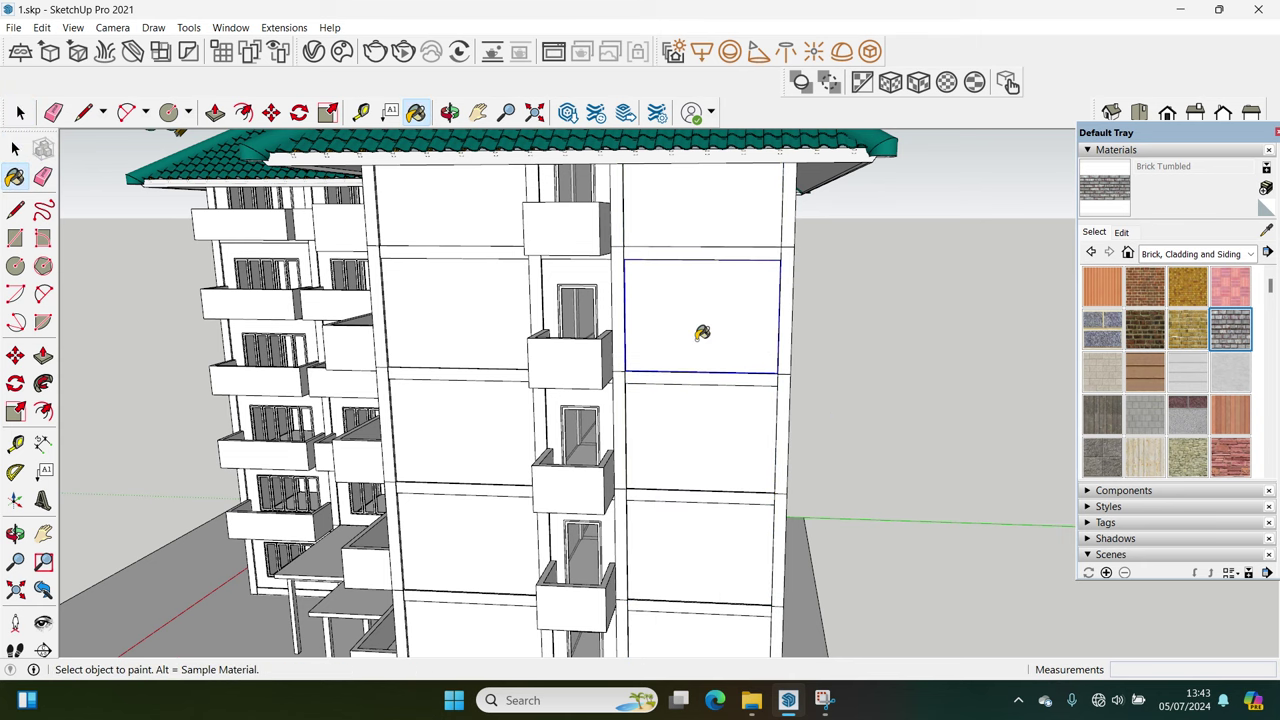
scroll(722, 332, up, 2)
middle_drag(737, 329, 589, 346)
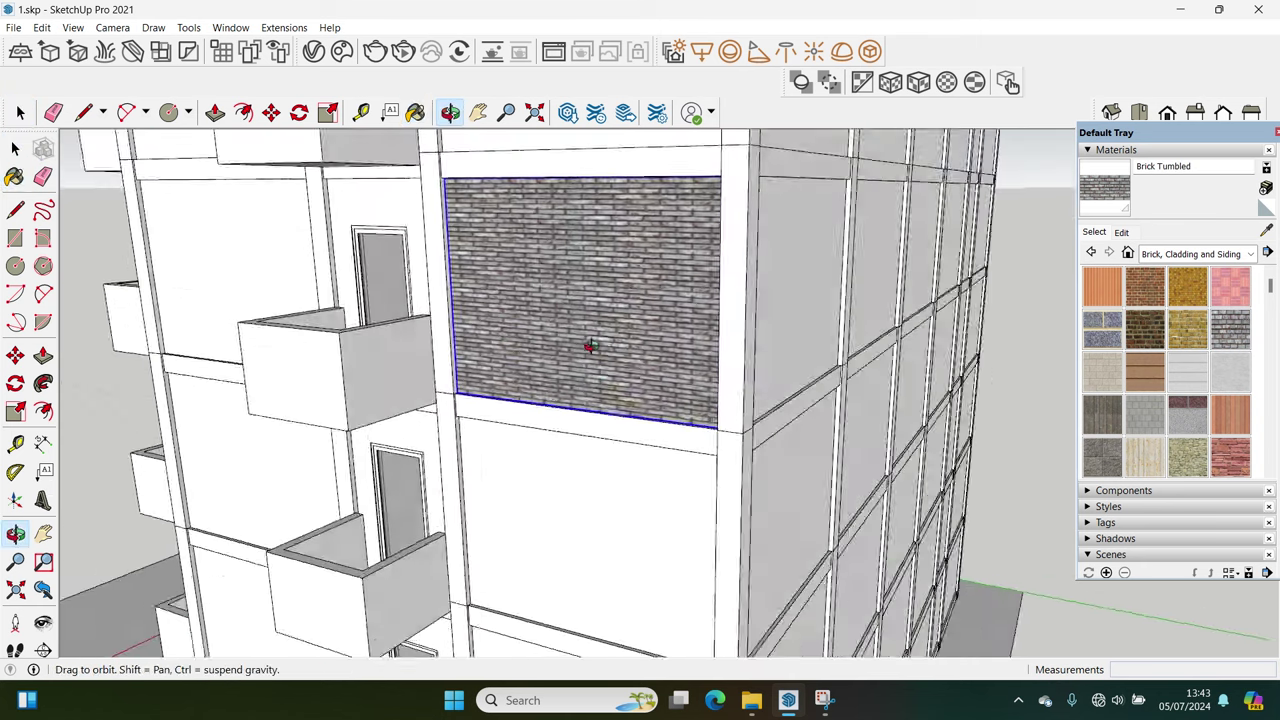
key(space)
scroll(598, 305, up, 3)
Explode the upper brick panel component and make it a plain group
right_click(598, 305)
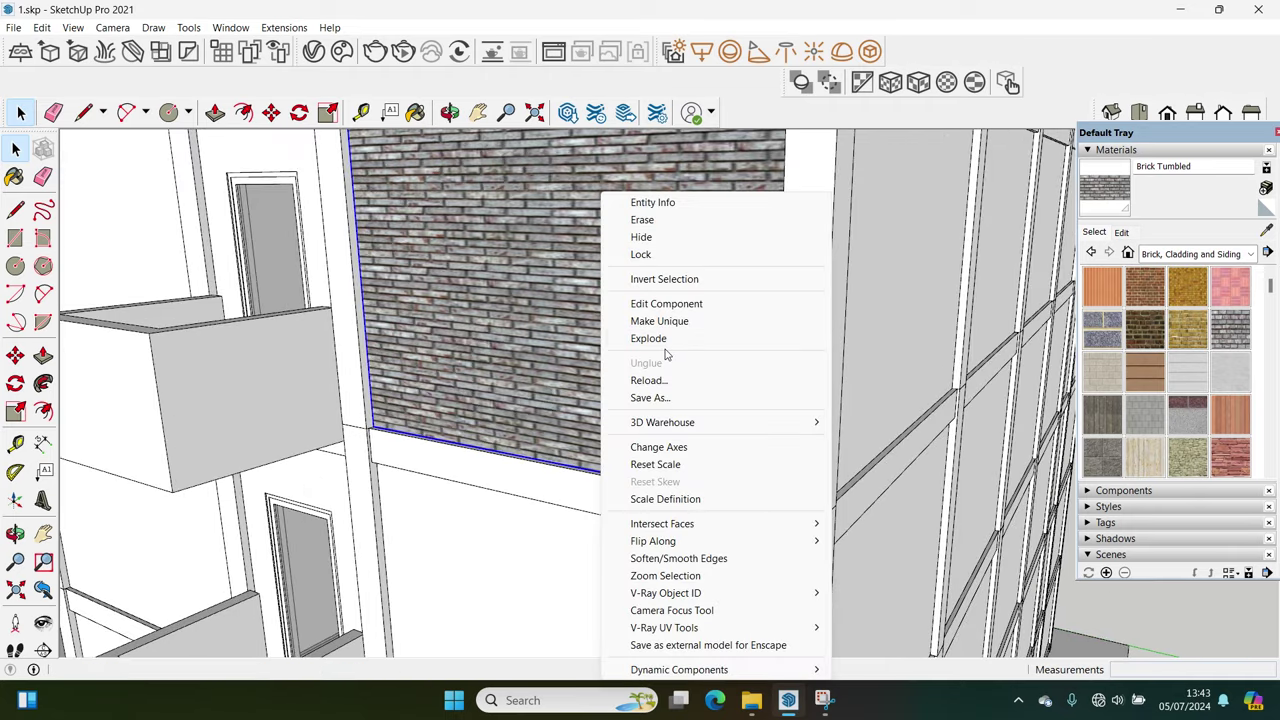
click(662, 340)
right_click(660, 336)
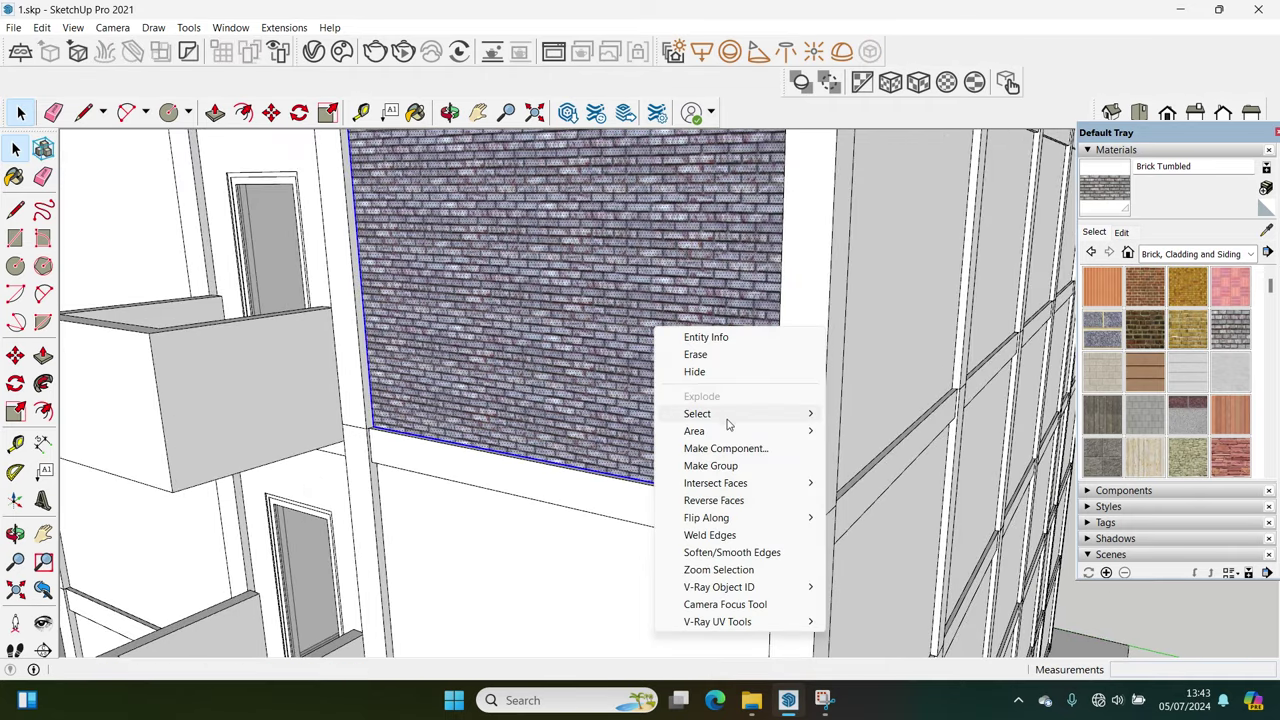
click(714, 467)
scroll(700, 453, down, 3)
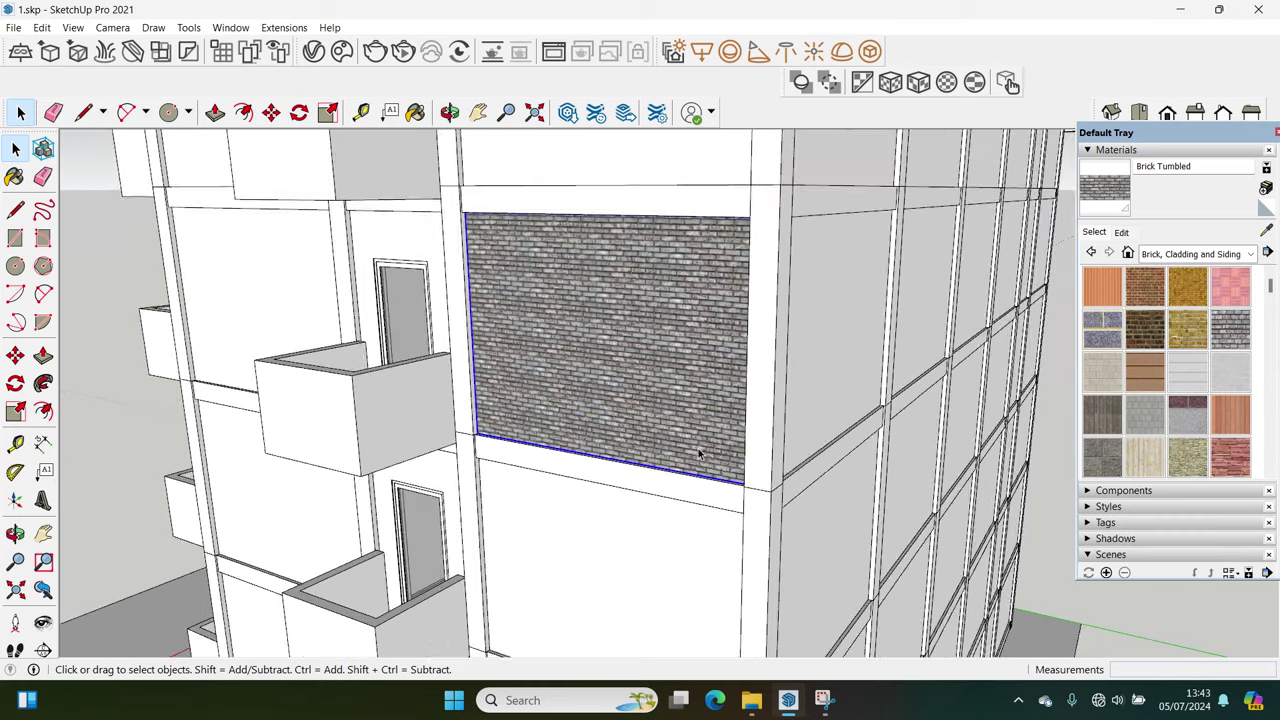
middle_drag(695, 446, 940, 294)
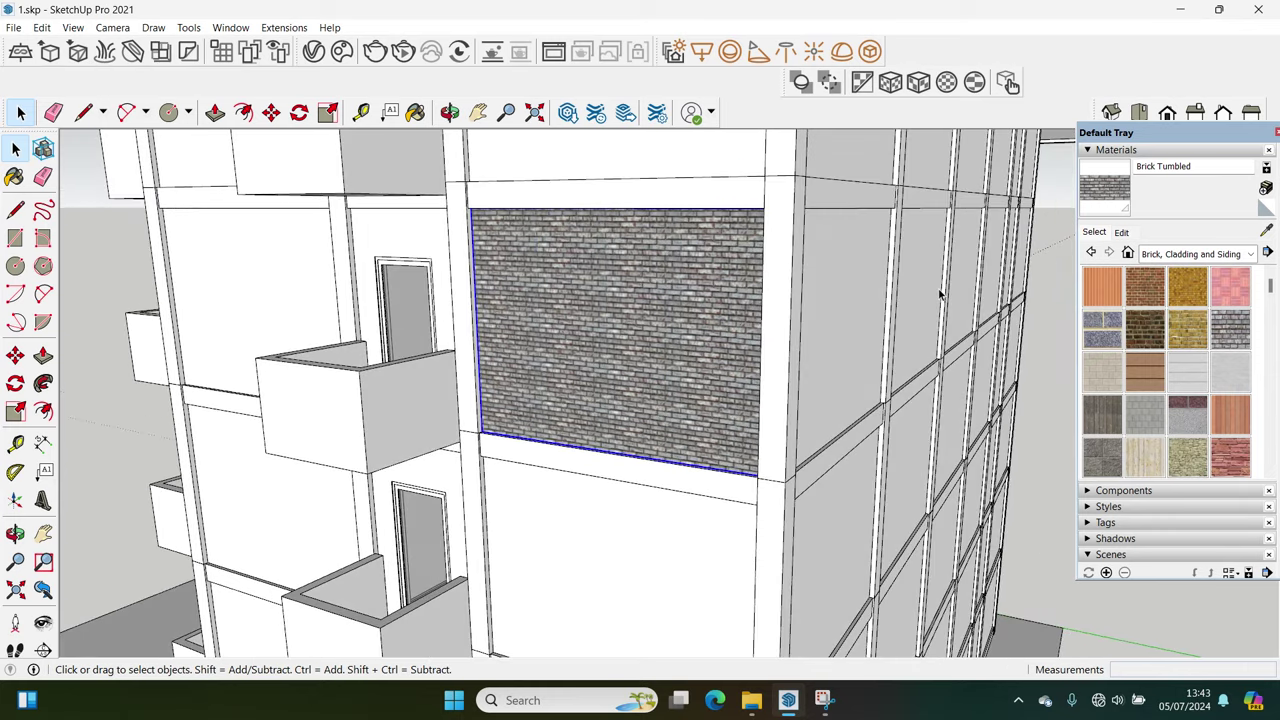
Paint the lower wall panel Brick Tumbled, then explode it and make it a group
click(648, 533)
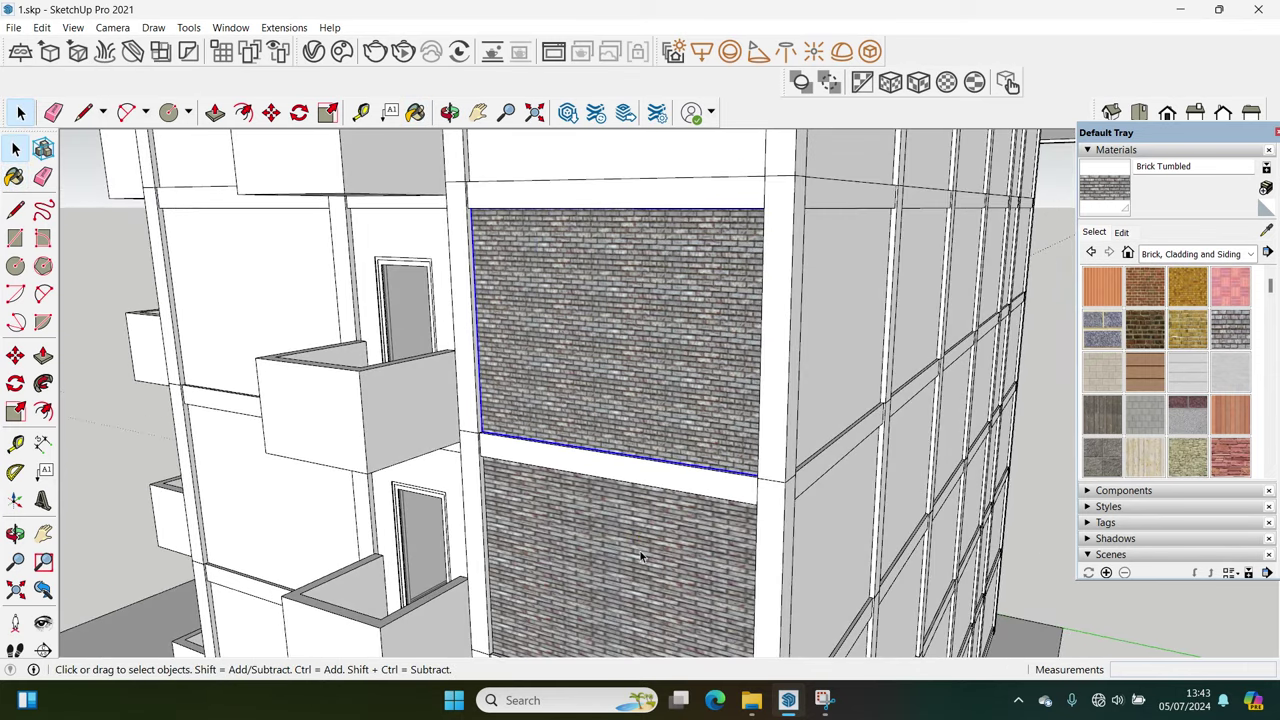
right_click(641, 556)
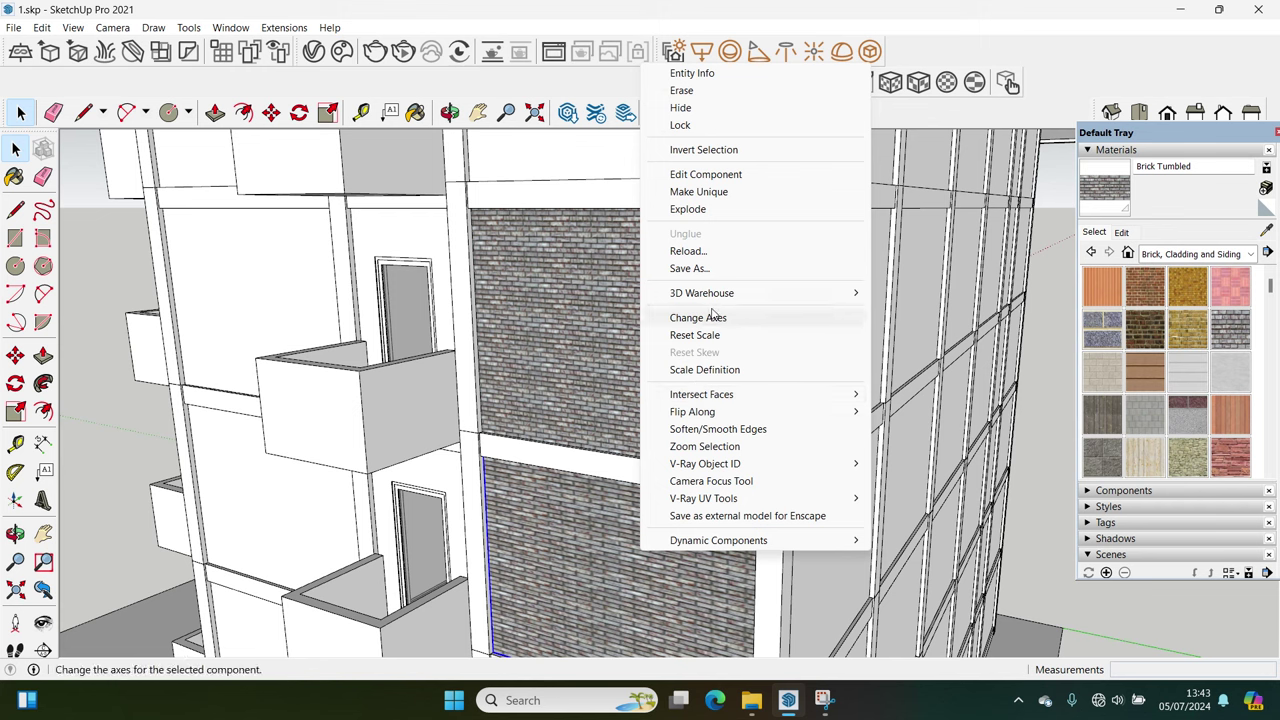
click(703, 210)
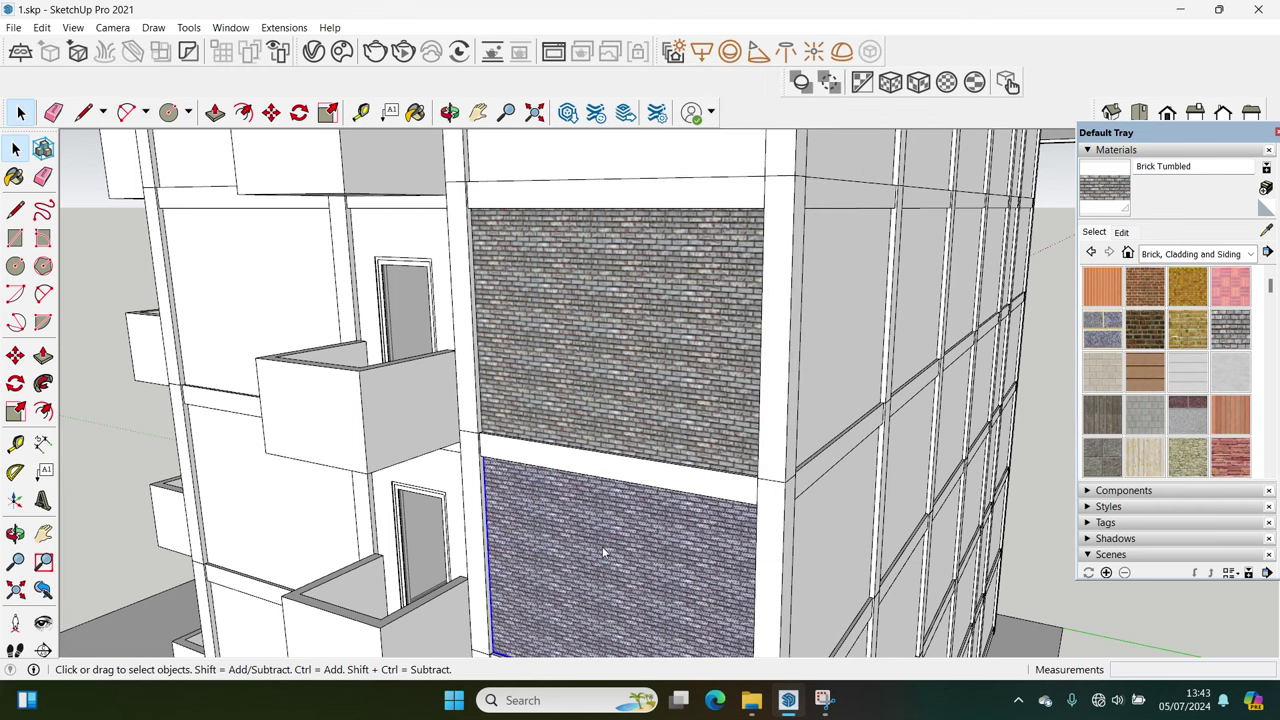
right_click(604, 553)
click(655, 381)
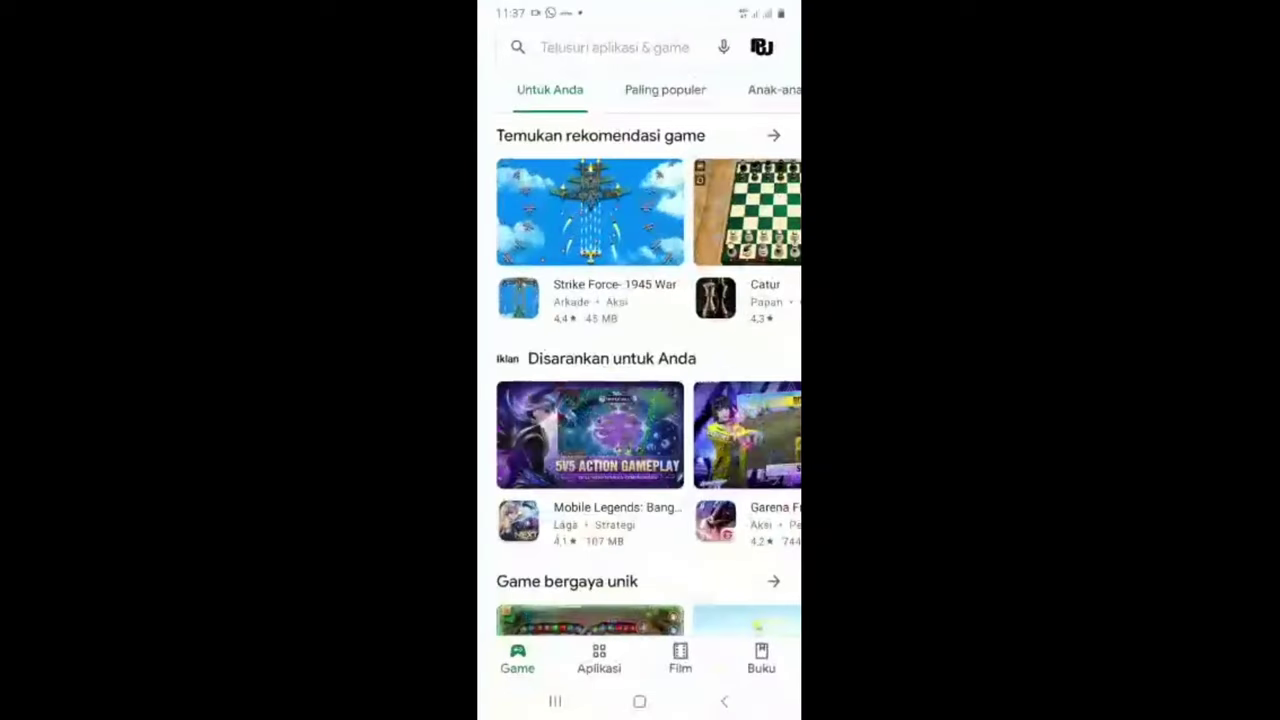
Search Google Play Books for 'pemula next professional' and open the book's details
click(610, 47)
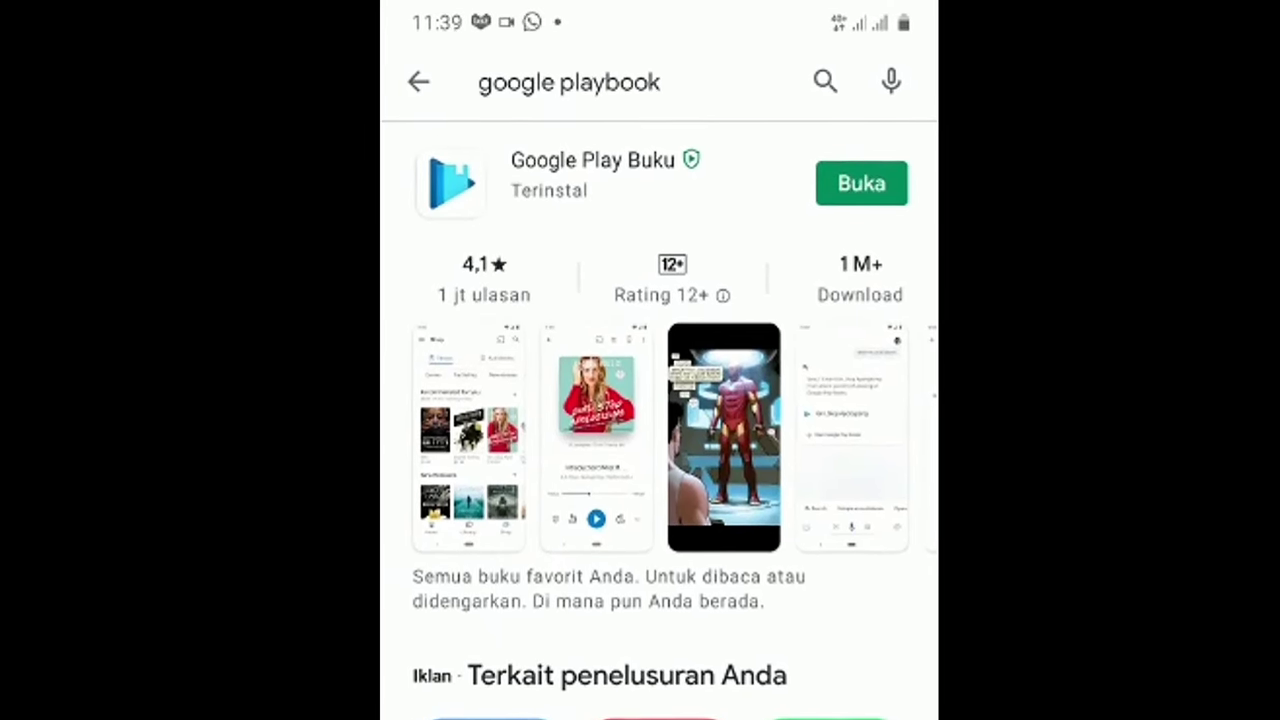
click(863, 184)
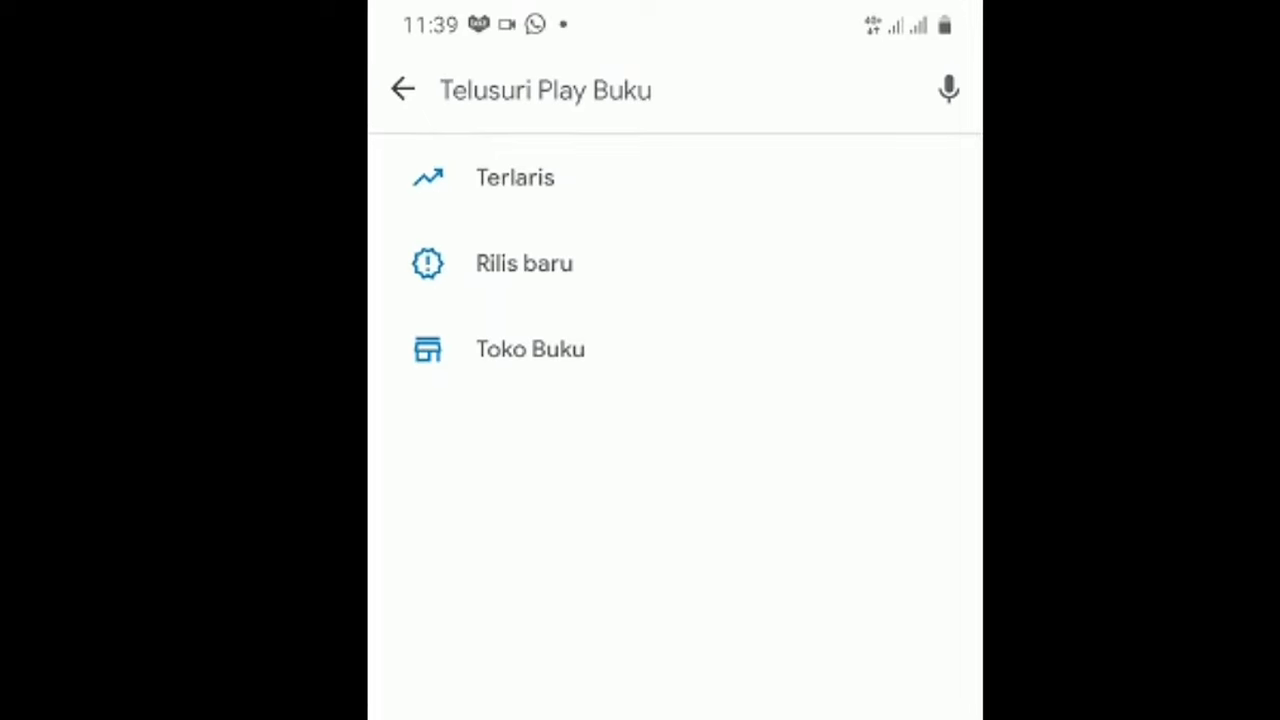
text(pemula next)
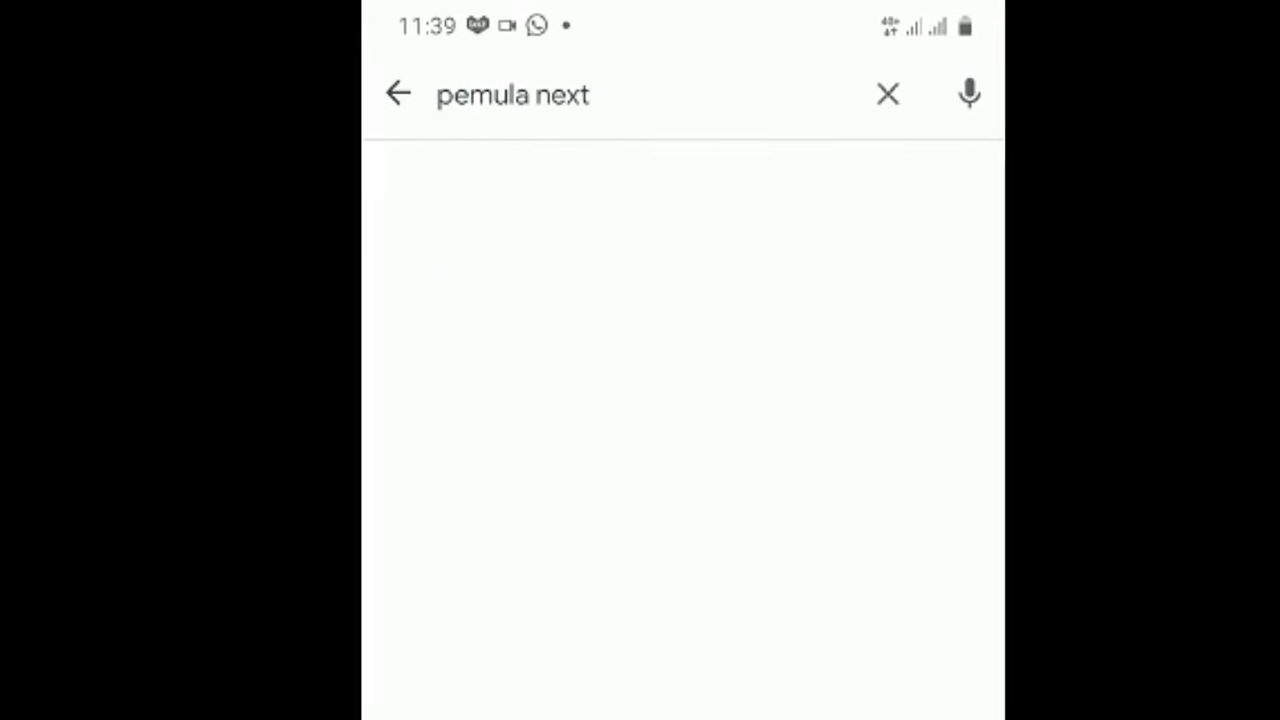
text( professional)
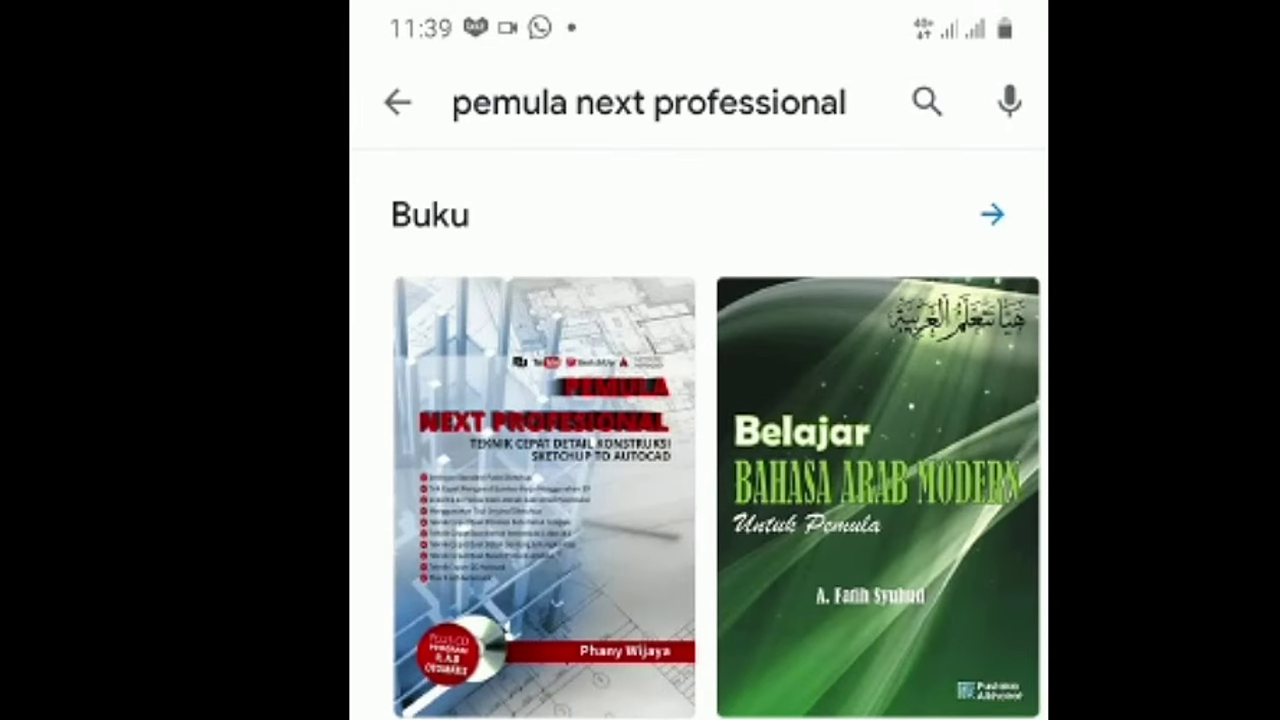
click(545, 497)
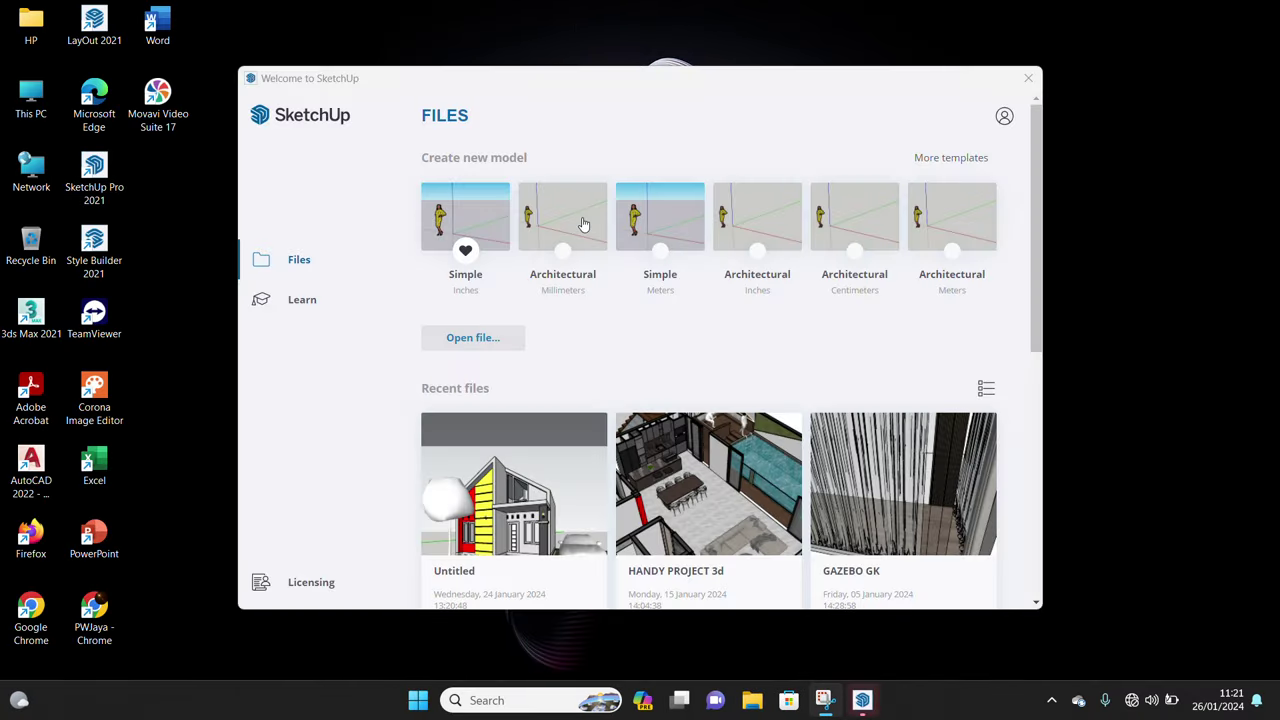
Start a new SketchUp model from the Architectural template and check its style's edge settings
click(585, 224)
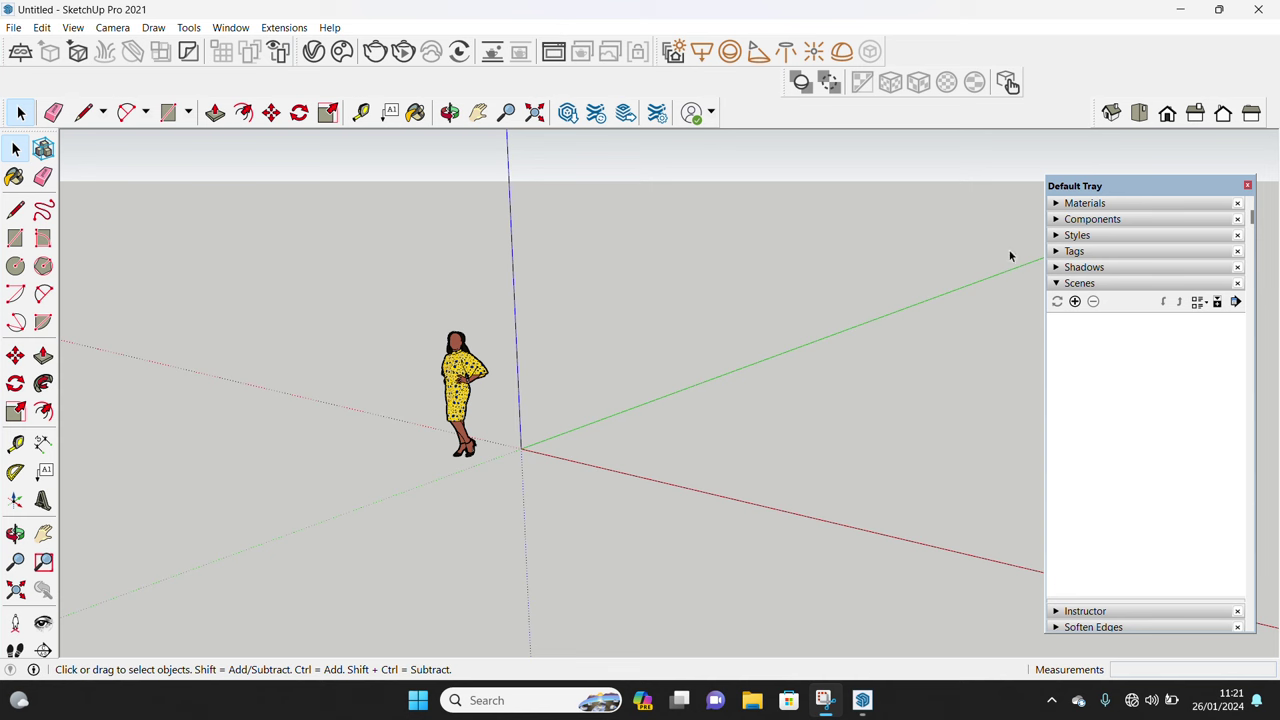
click(1092, 318)
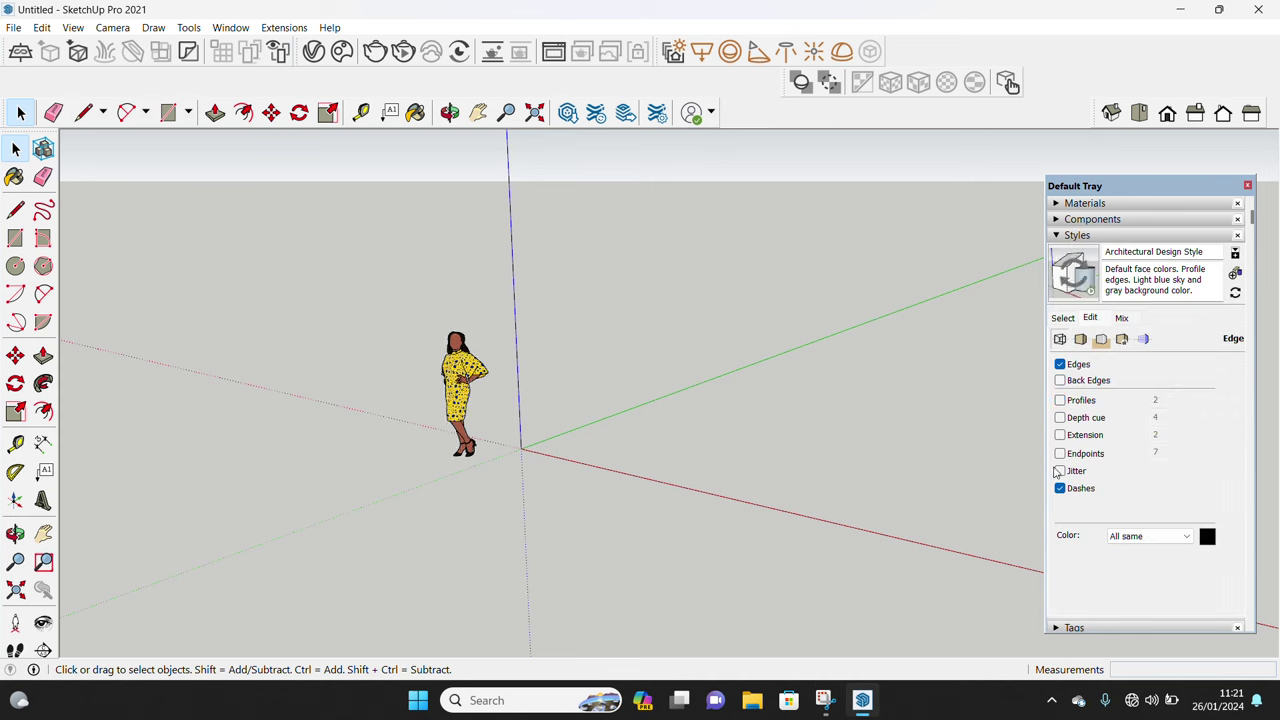
click(1077, 235)
right_click(458, 380)
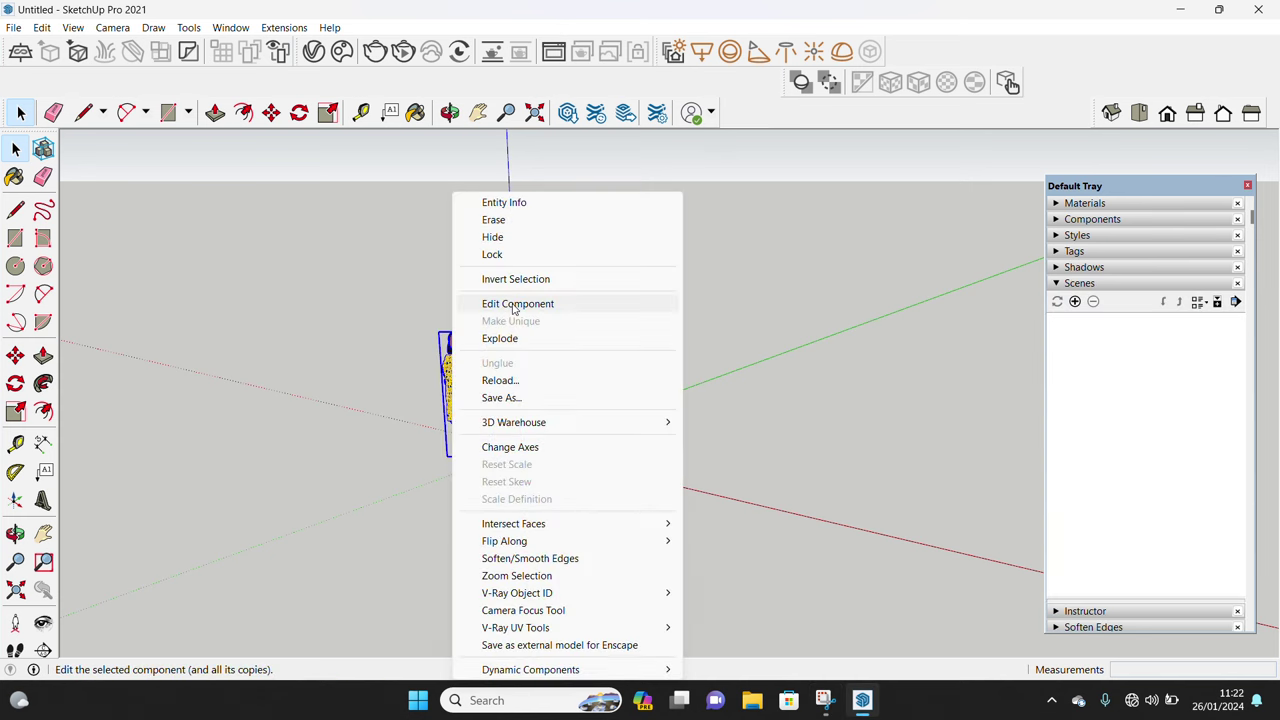
Erase the scale figure and draw a rectangular face from the origin
click(508, 223)
click(15, 237)
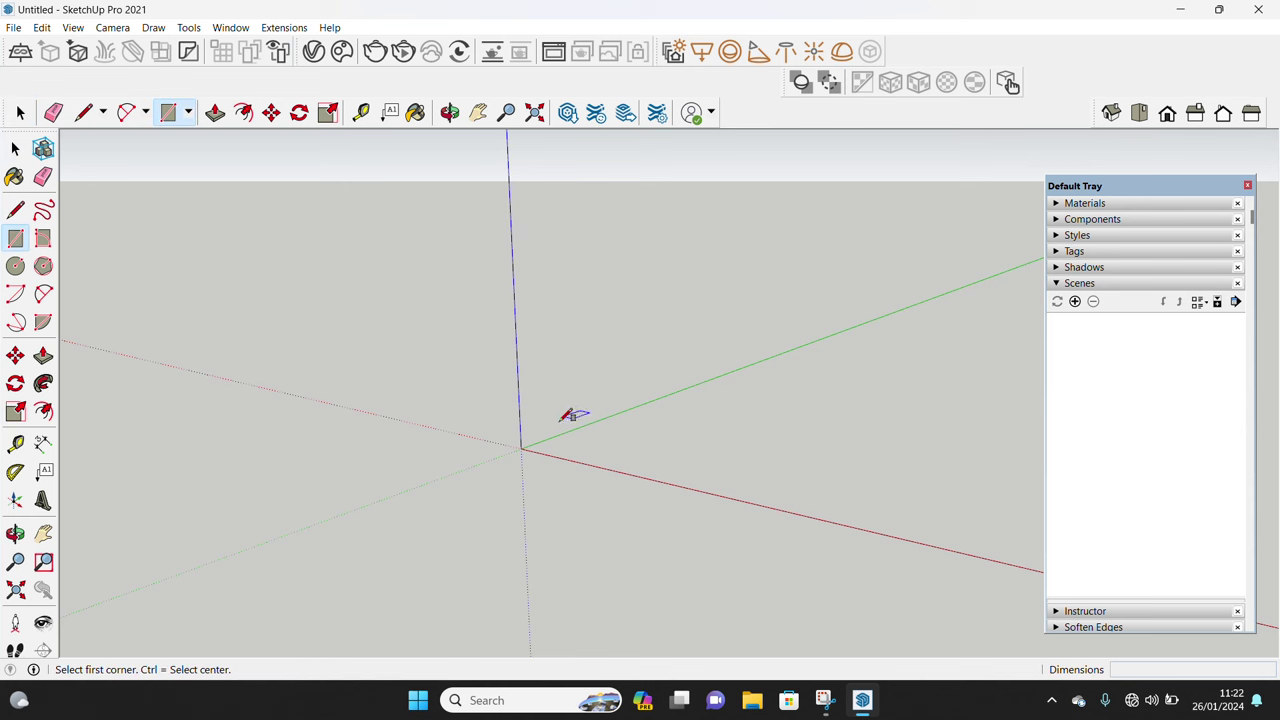
click(520, 449)
click(1018, 378)
Scale the rectangle face larger along the red and green axes
click(822, 422)
right_click(818, 433)
mouse_move(818, 433)
middle_down()
mouse_move(898, 514)
mouse_move(620, 509)
middle_up()
key(s)
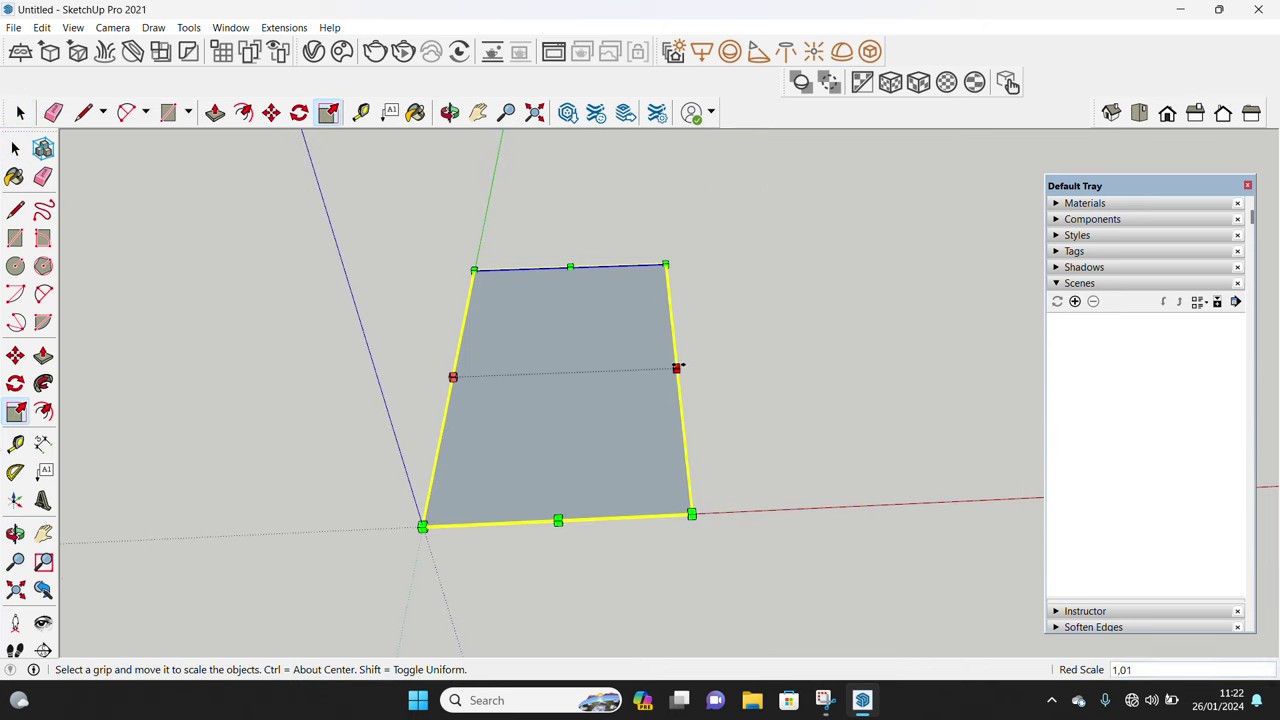
drag(678, 368, 976, 355)
drag(700, 263, 698, 242)
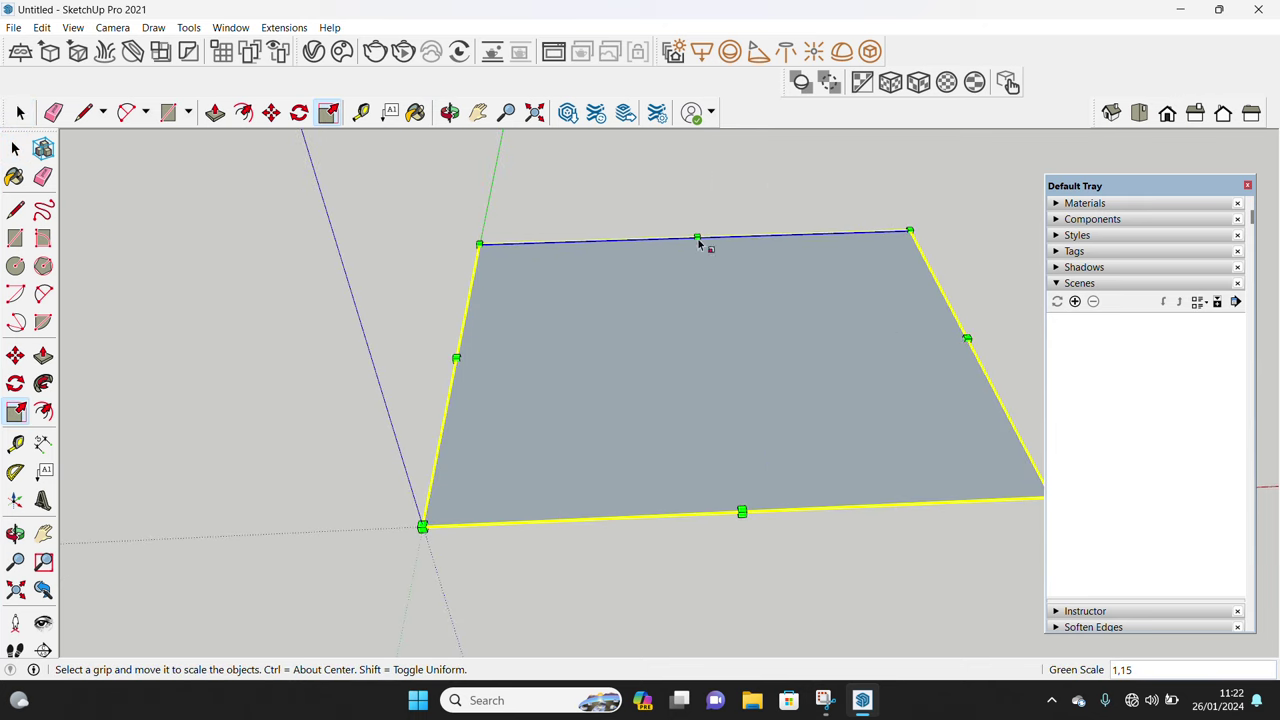
key(space)
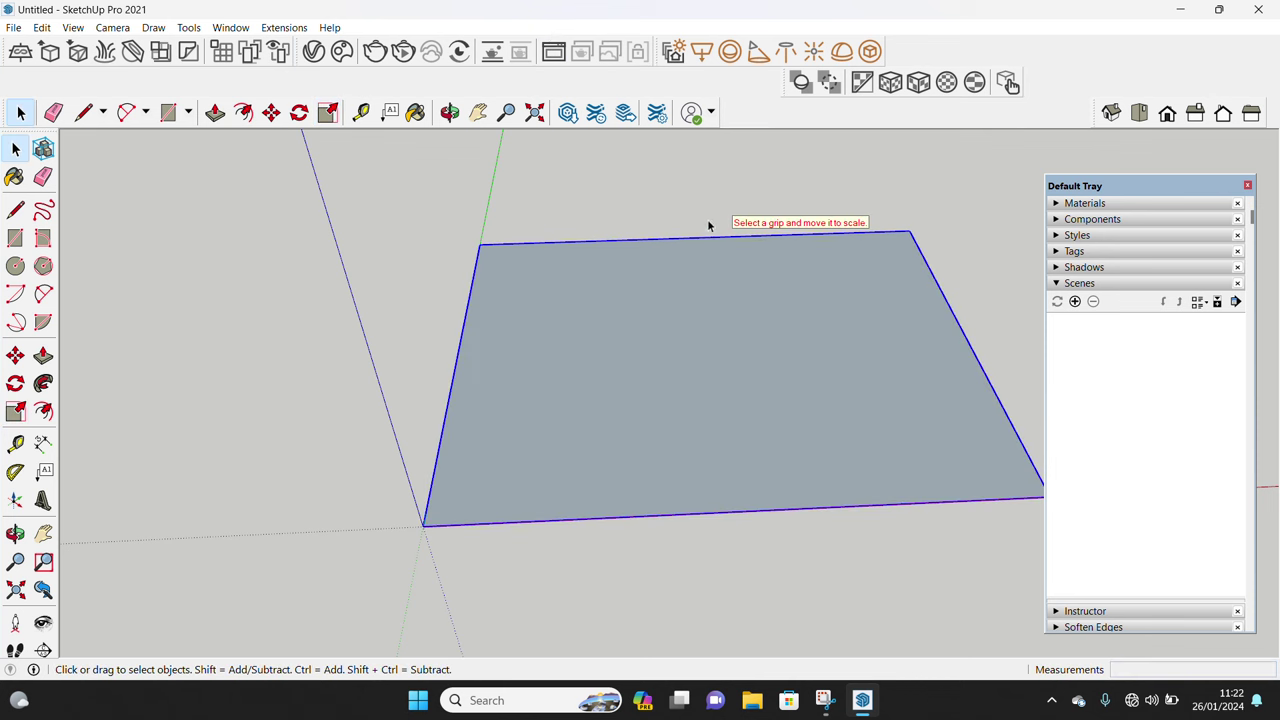
scroll(557, 267, up, 3)
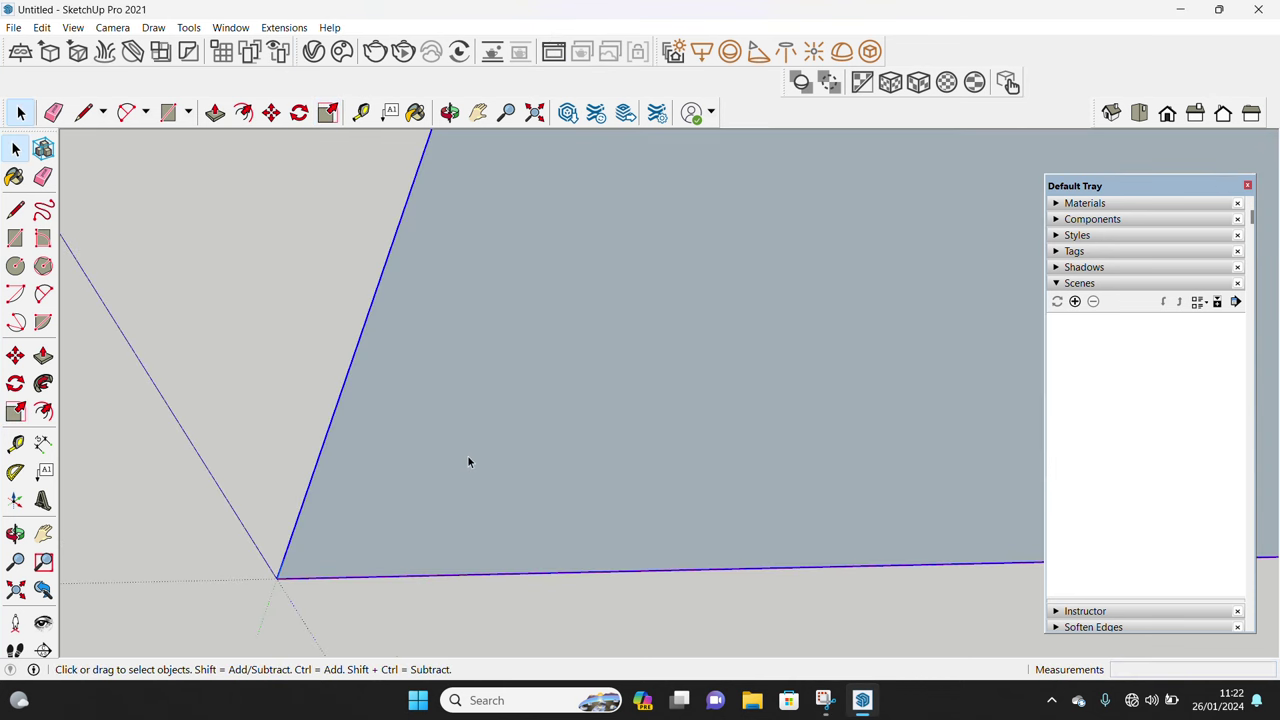
Draw a 300×300 square with a diagonal line across it
key(r)
click(473, 506)
text(300;300)
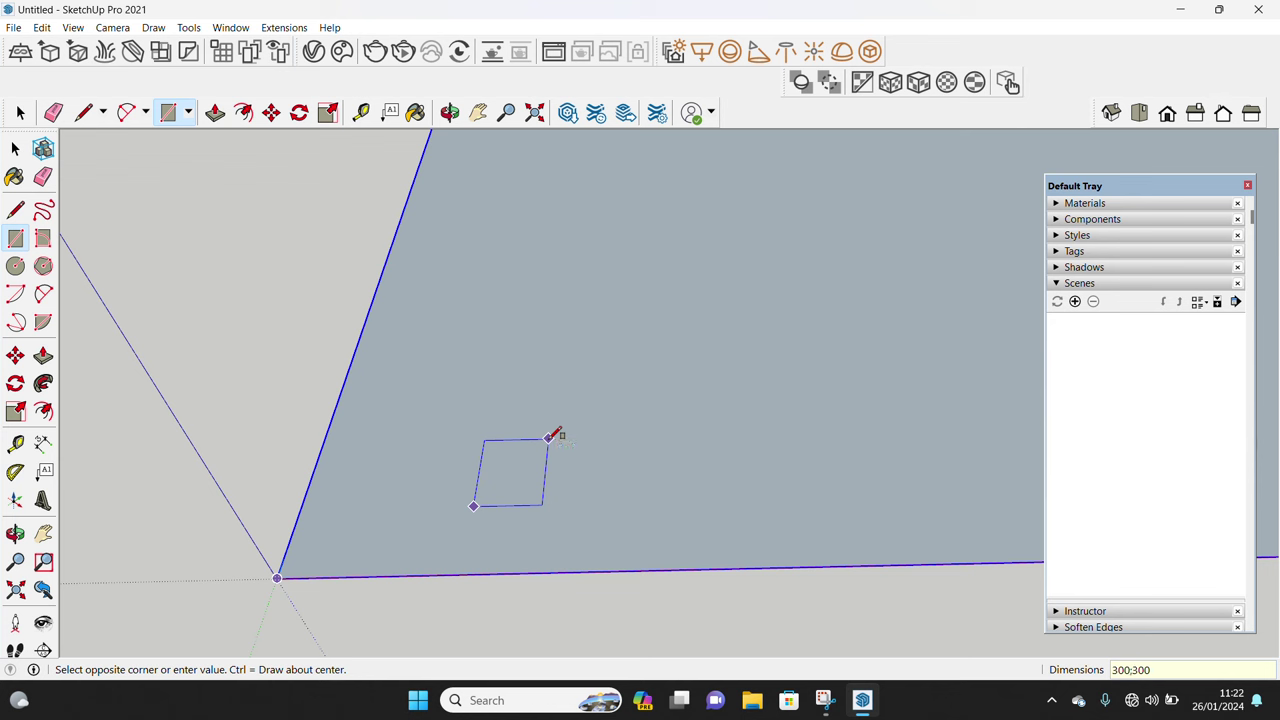
key(Return)
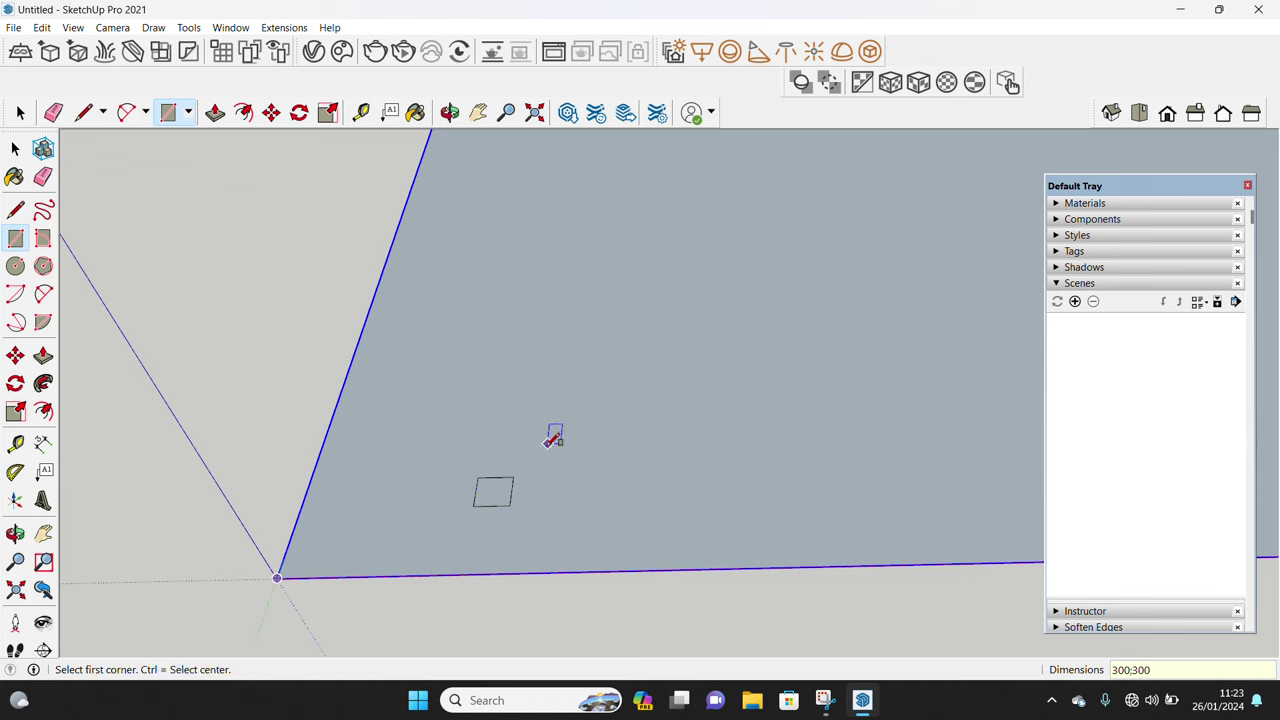
key(space)
key(l)
click(474, 506)
click(513, 478)
key(space)
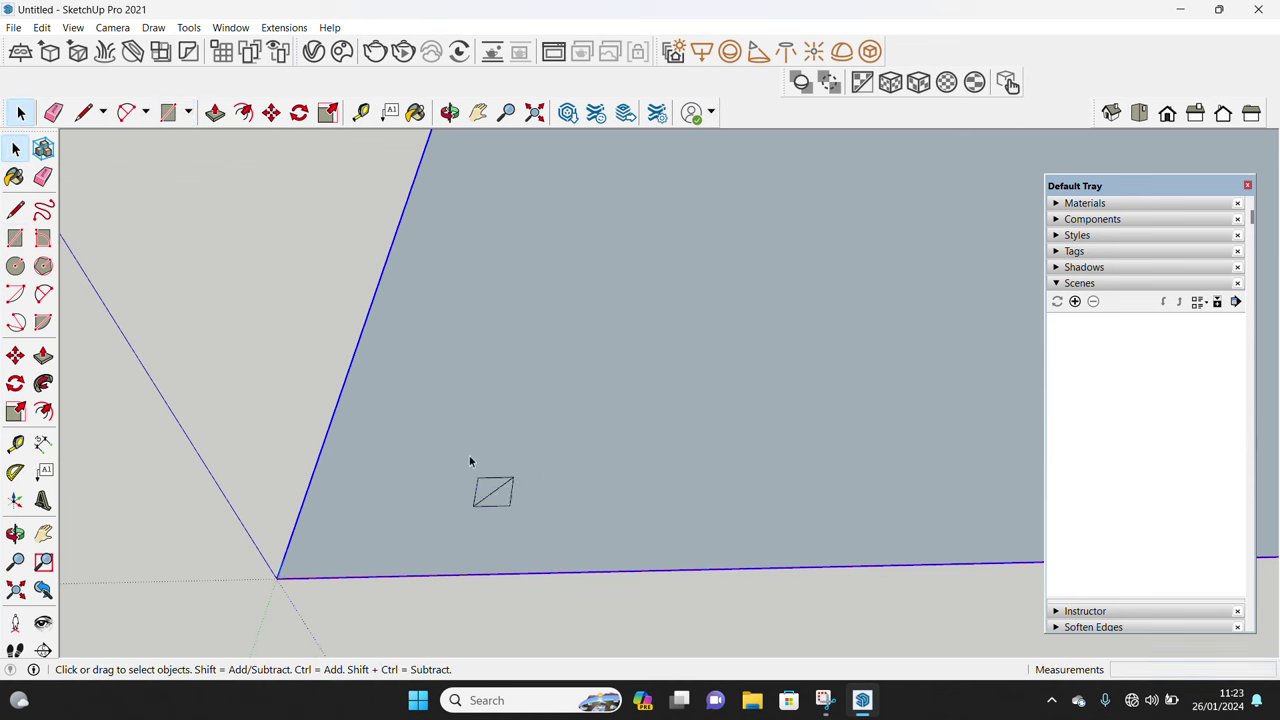
Group the crossed square and make it a column component
drag(470, 461, 518, 512)
right_click(500, 500)
click(572, 326)
right_click(504, 487)
click(575, 288)
click(658, 516)
Draw a 4000 mm line from the square's centre
key(l)
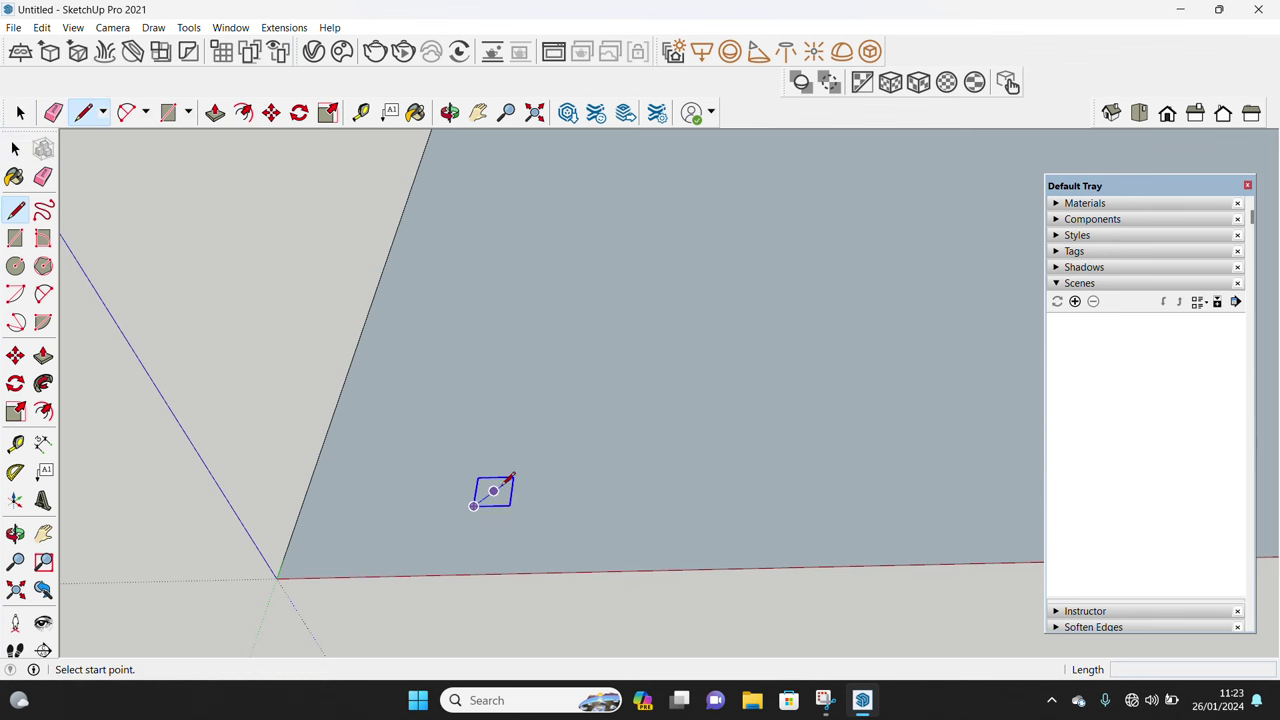
click(494, 490)
text(4000)
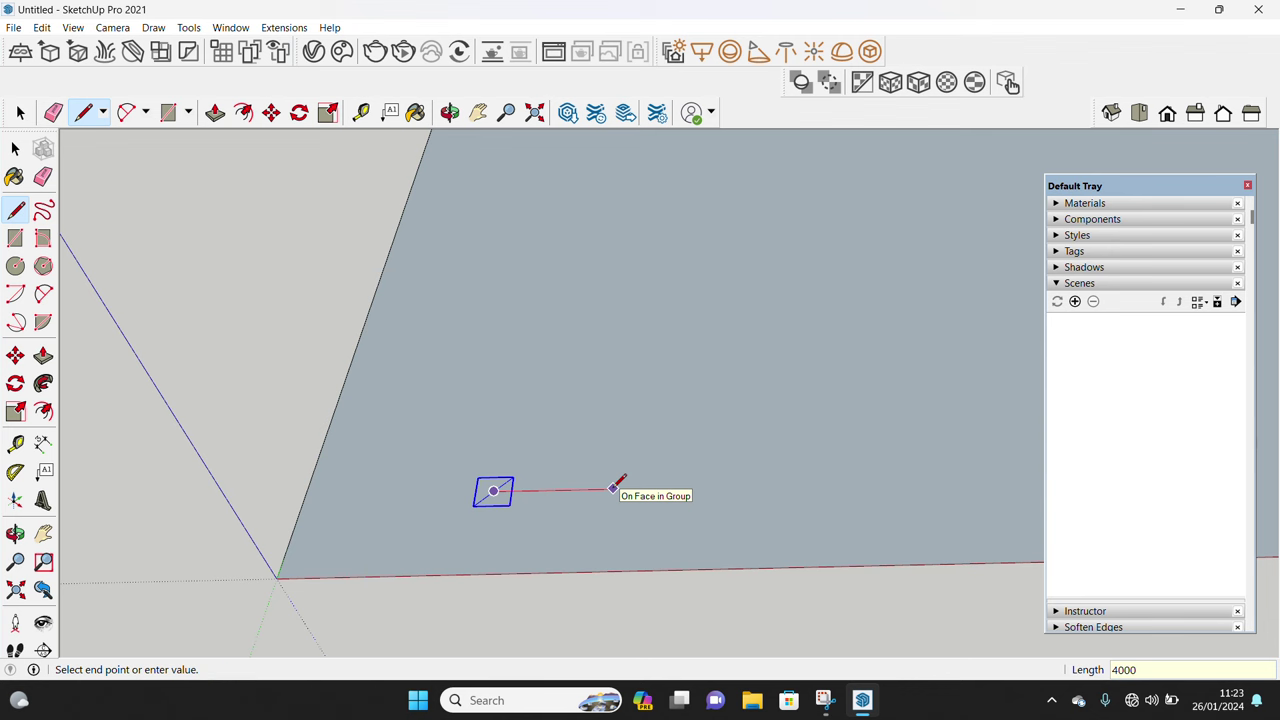
key(Return)
key(space)
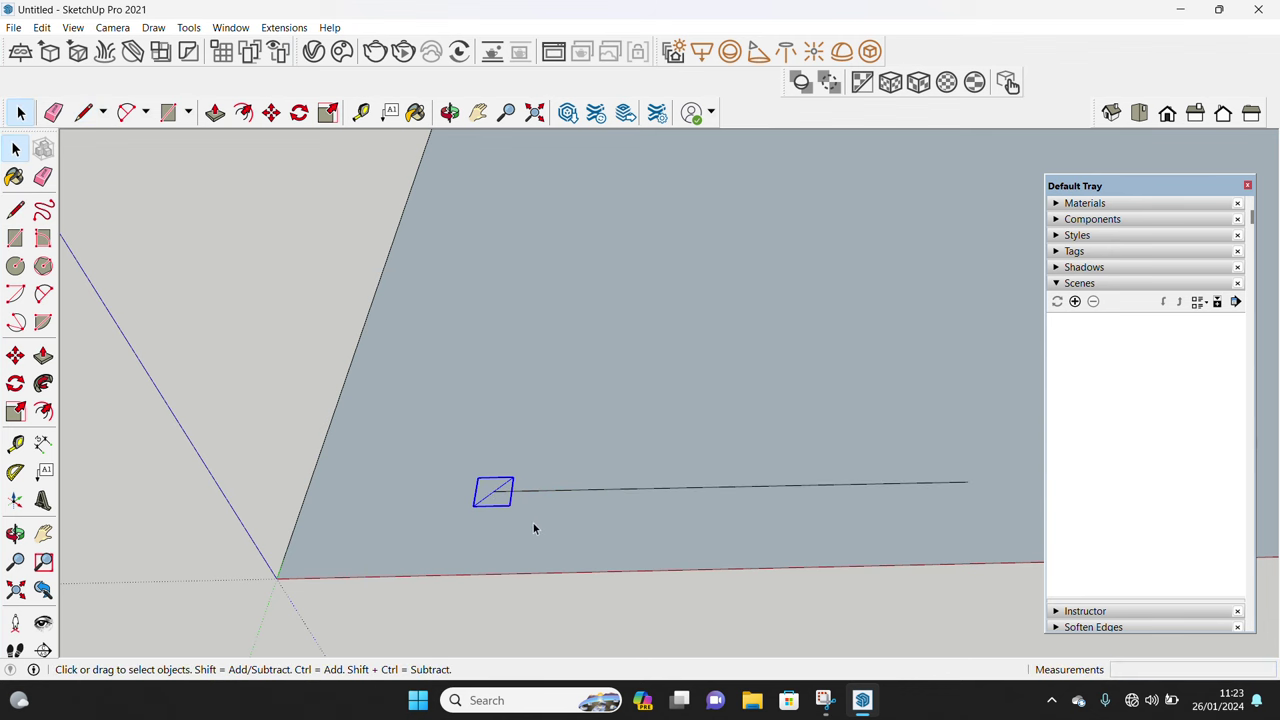
Copy the column component to the far end of the 4000 mm line
key(m)
click(494, 491)
key(ctrl)
click(966, 482)
mouse_move(966, 482)
middle_down()
mouse_move(706, 538)
mouse_move(680, 530)
middle_up()
key(space)
Select the line and both columns and start lifting them
drag(430, 494, 882, 604)
key(m)
click(647, 577)
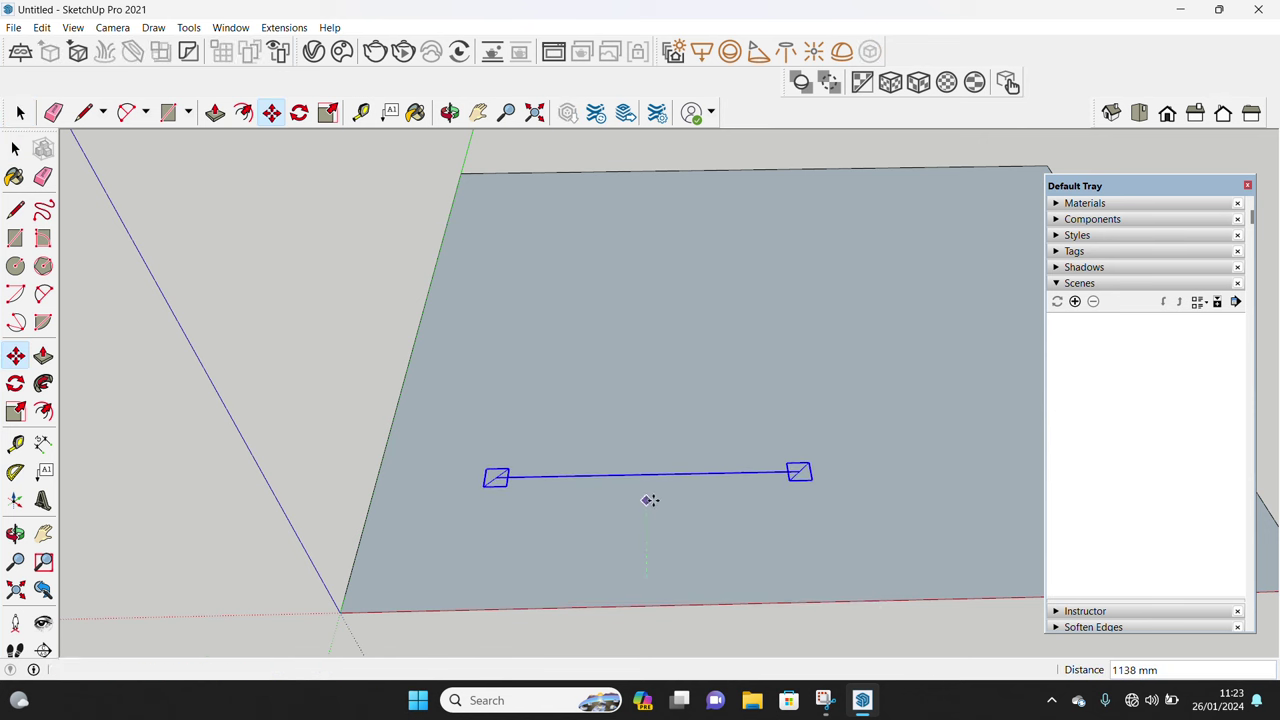
Drop the column row in place and draw a 150×1000 rectangle on the floor
click(650, 500)
key(space)
middle_drag(651, 528, 621, 571)
key(r)
click(516, 577)
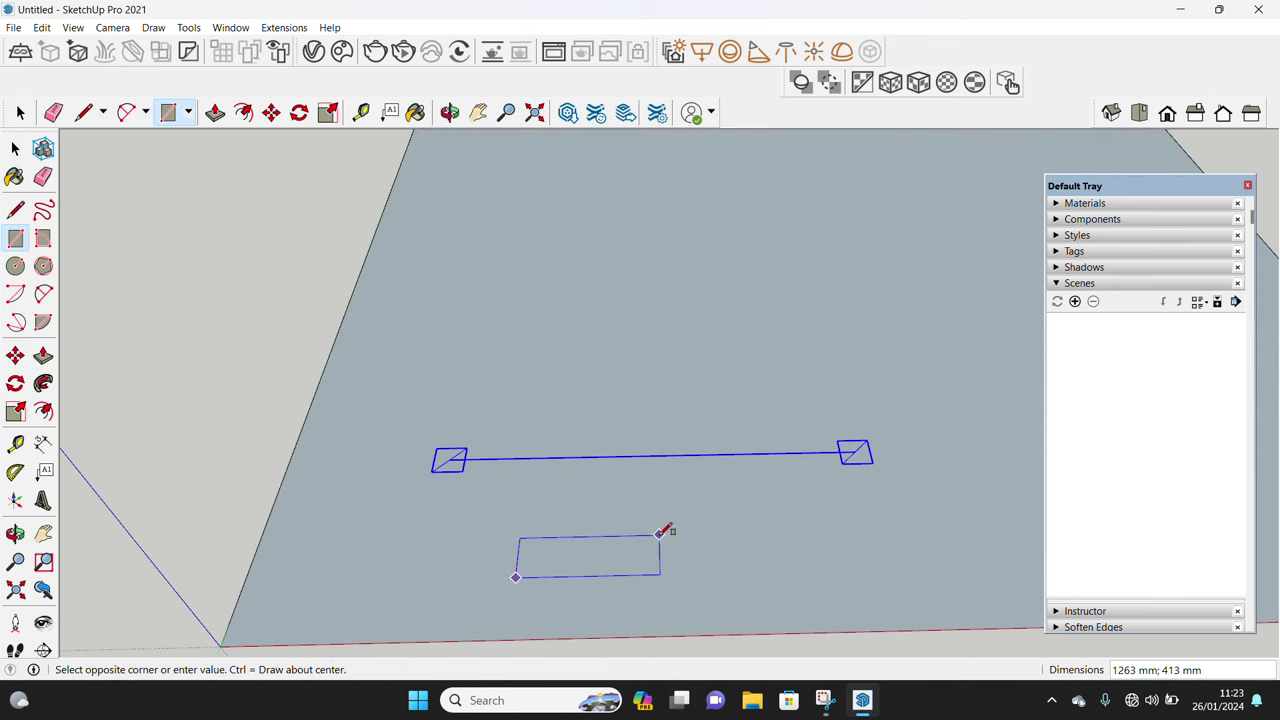
key(Escape)
click(530, 570)
text(150;1000)
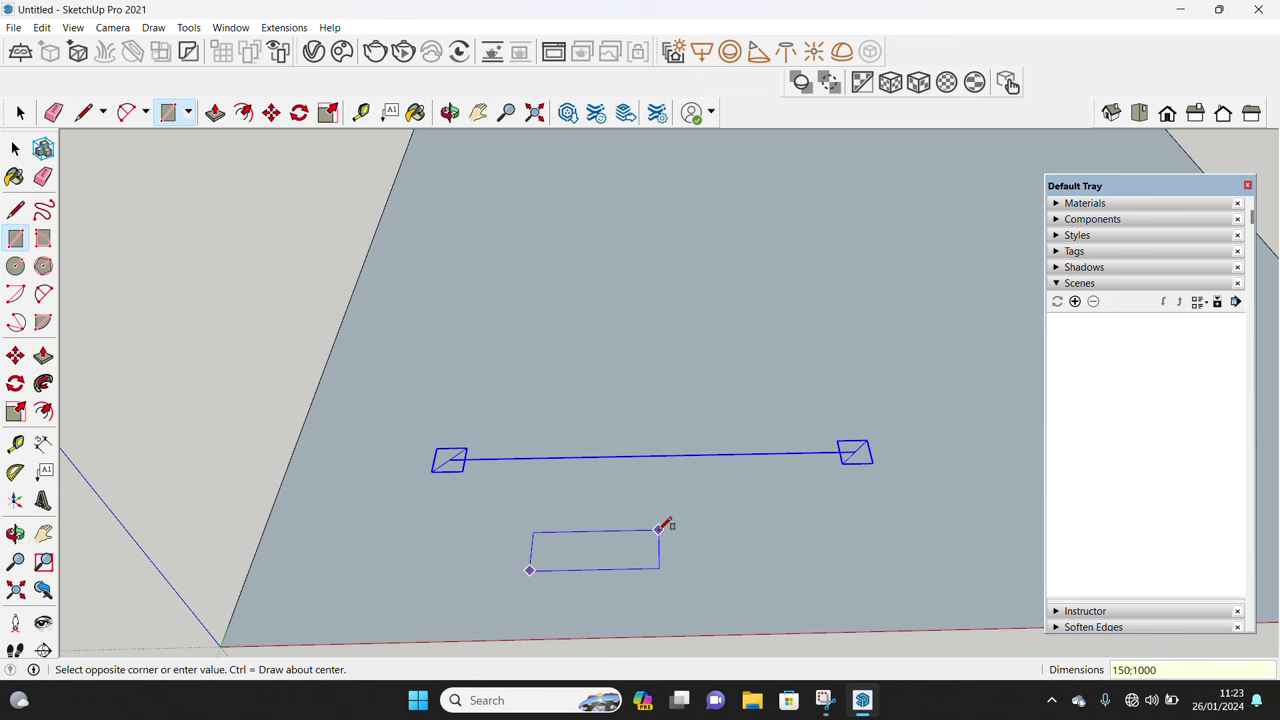
key(Return)
key(space)
Group the 150×1000 rectangle and make it a beam component
double_click(543, 529)
right_click(545, 532)
click(590, 380)
right_click(540, 525)
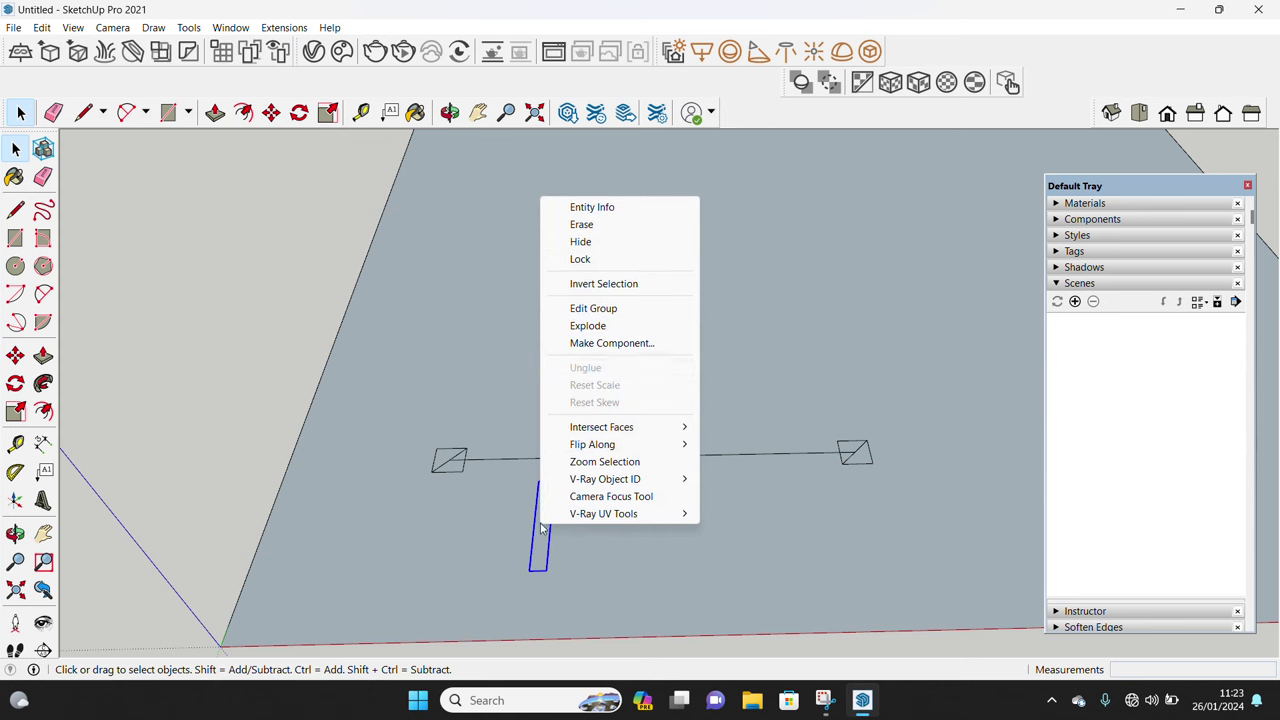
click(588, 342)
click(658, 518)
Move the beam component onto the long line at the first column
key(m)
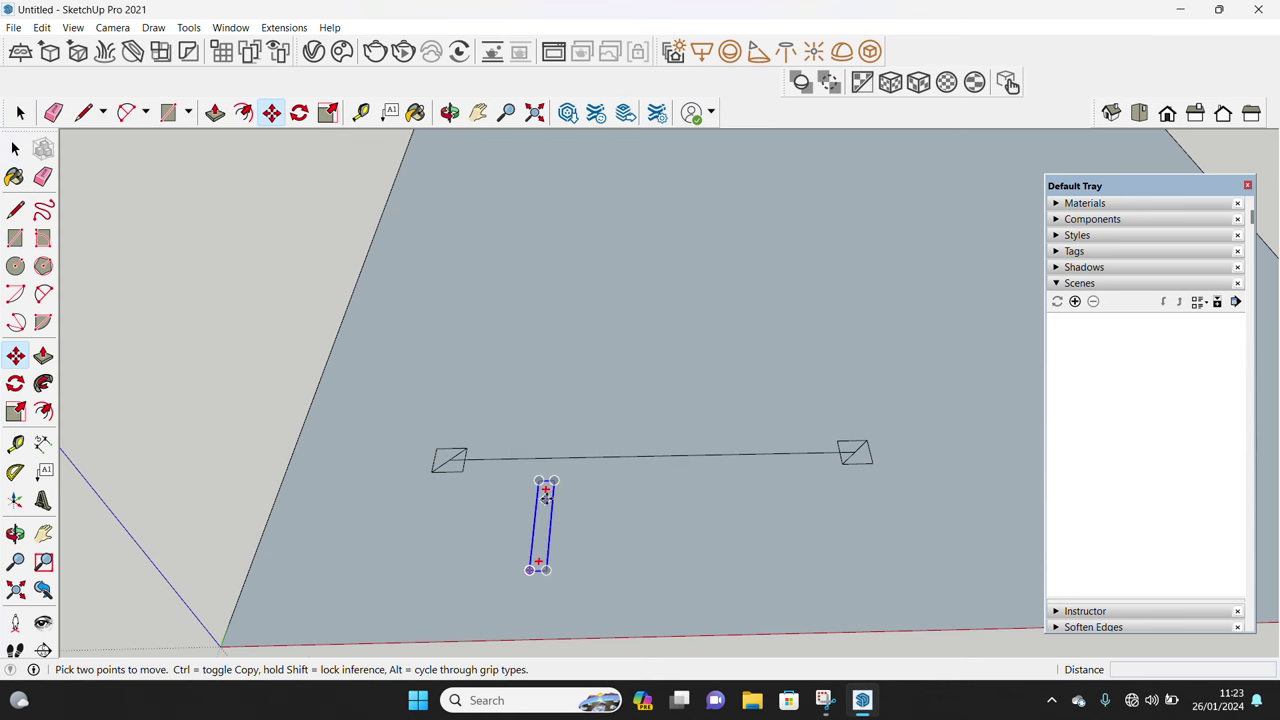
key(space)
scroll(489, 535, up, 2)
key(m)
scroll(489, 514, up, 2)
click(489, 514)
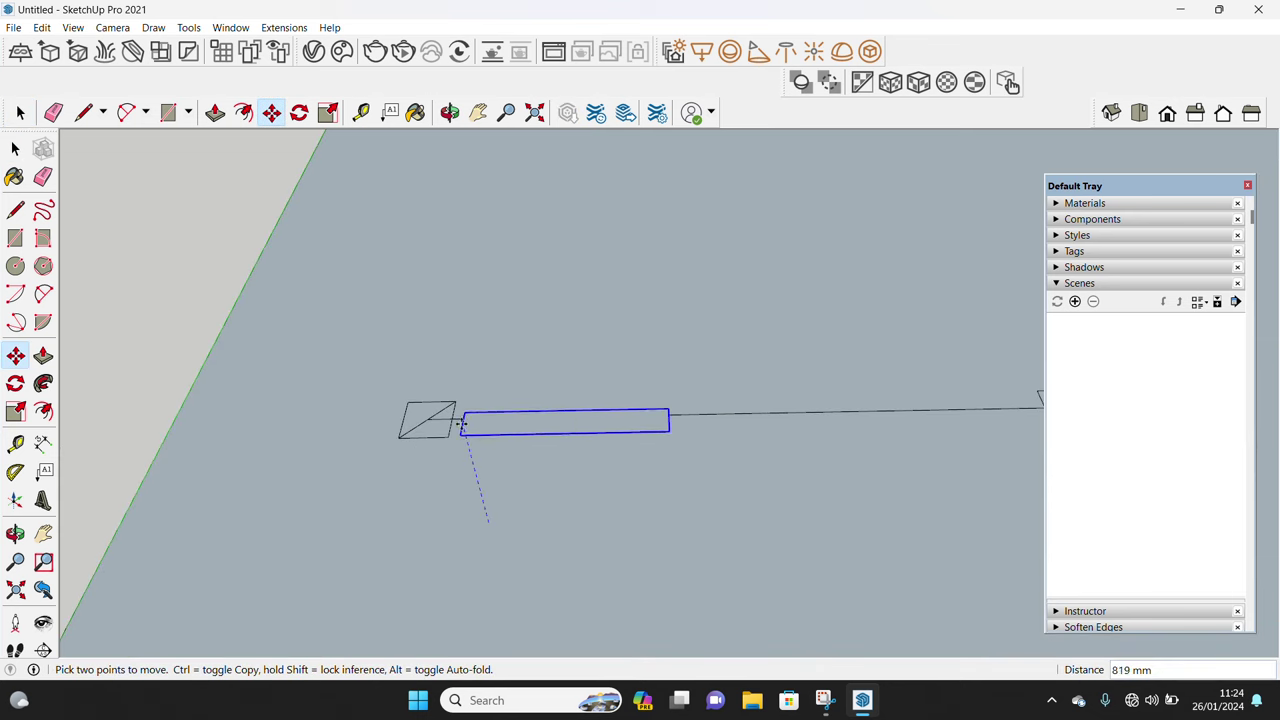
click(451, 427)
key(space)
Scale the beam along the line until it reaches the far column
shift+middle_drag(555, 437, 400, 484)
key(s)
mouse_move(457, 466)
mouse_down()
mouse_move(835, 465)
mouse_move(906, 478)
mouse_up()
key(space)
scroll(829, 451, down, 2)
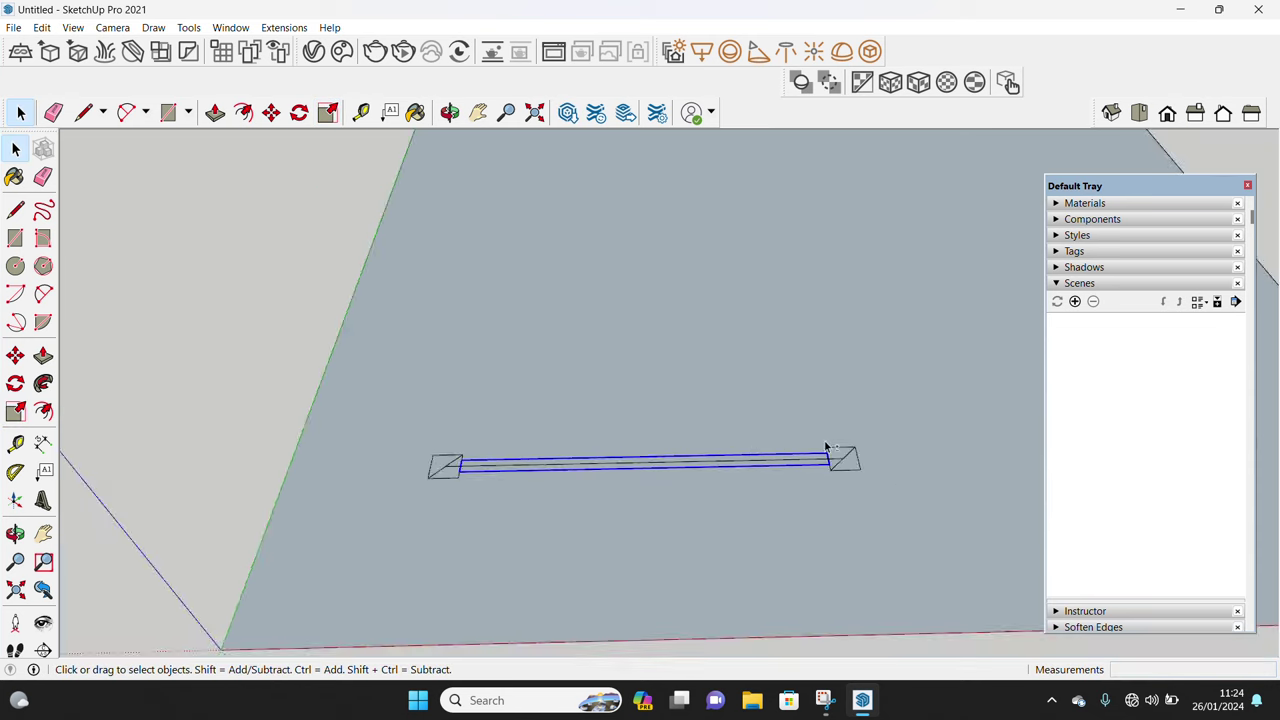
scroll(469, 513, down, 2)
Select the beam with its end column and start copying it from the left end
drag(370, 483, 659, 547)
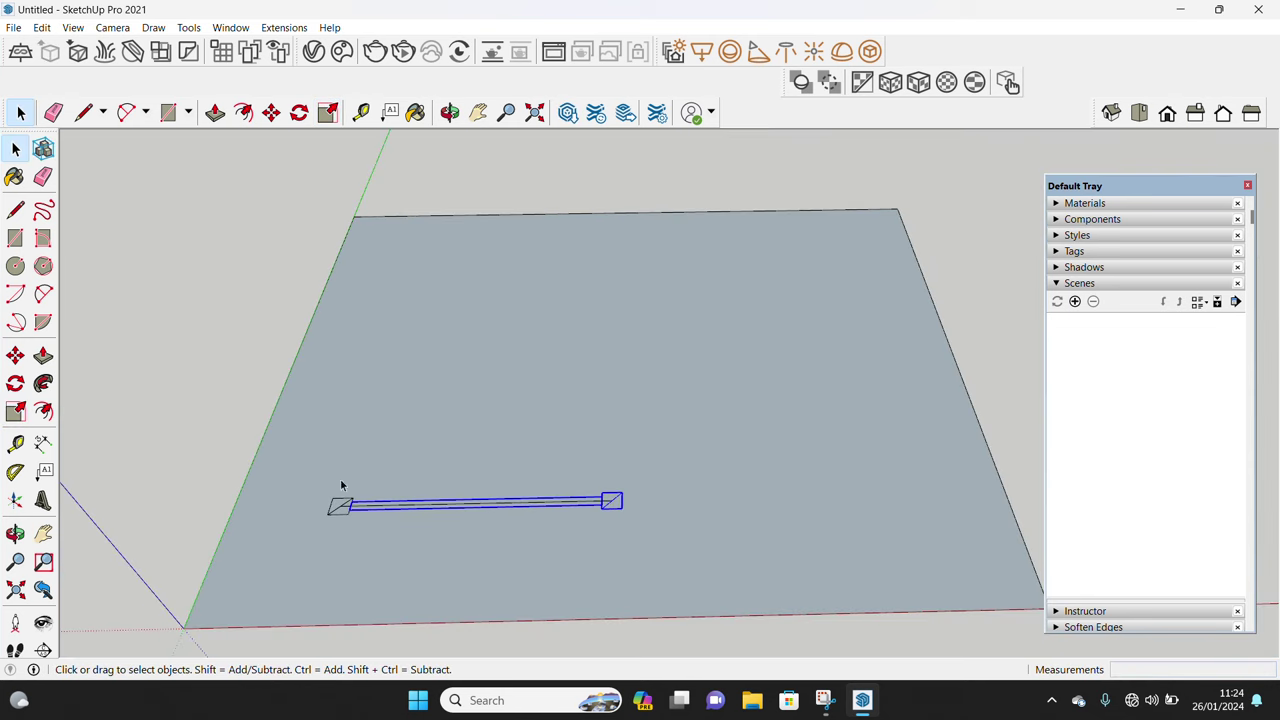
scroll(363, 528, up, 2)
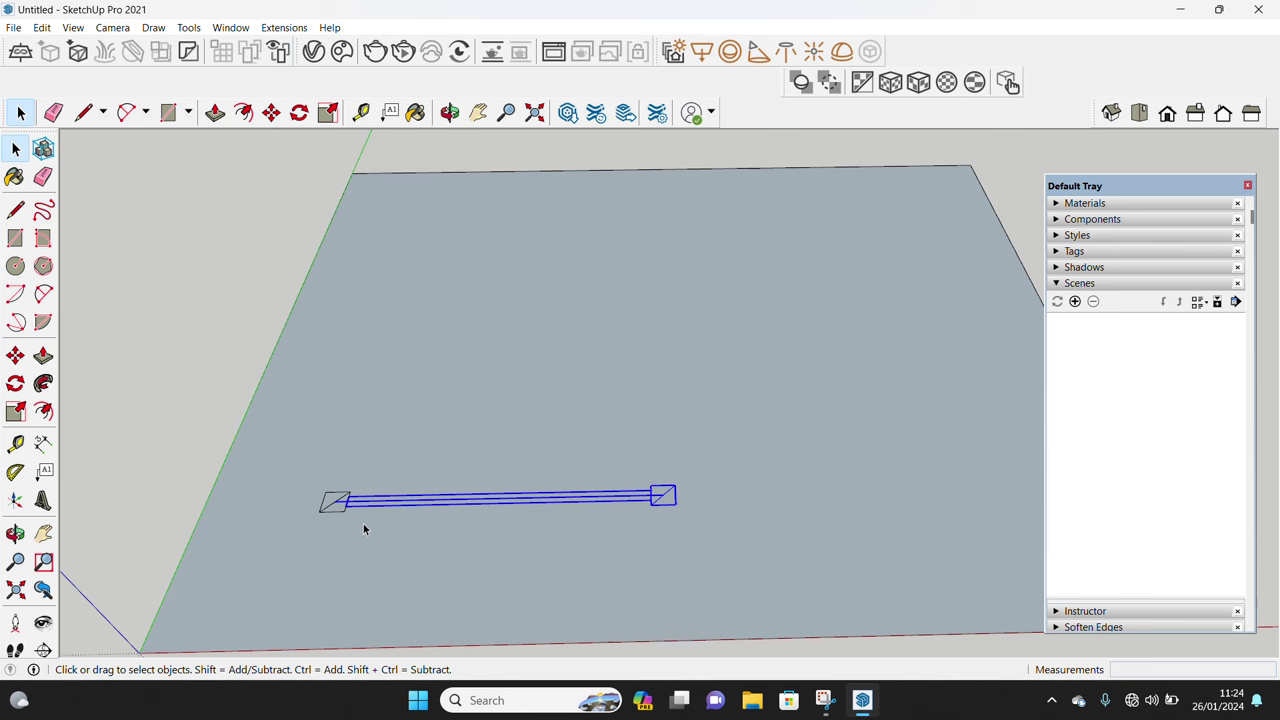
key(m)
key(ctrl)
click(335, 501)
Copy the column-and-beam bay 4000 mm along, repeating it into a row
click(663, 494)
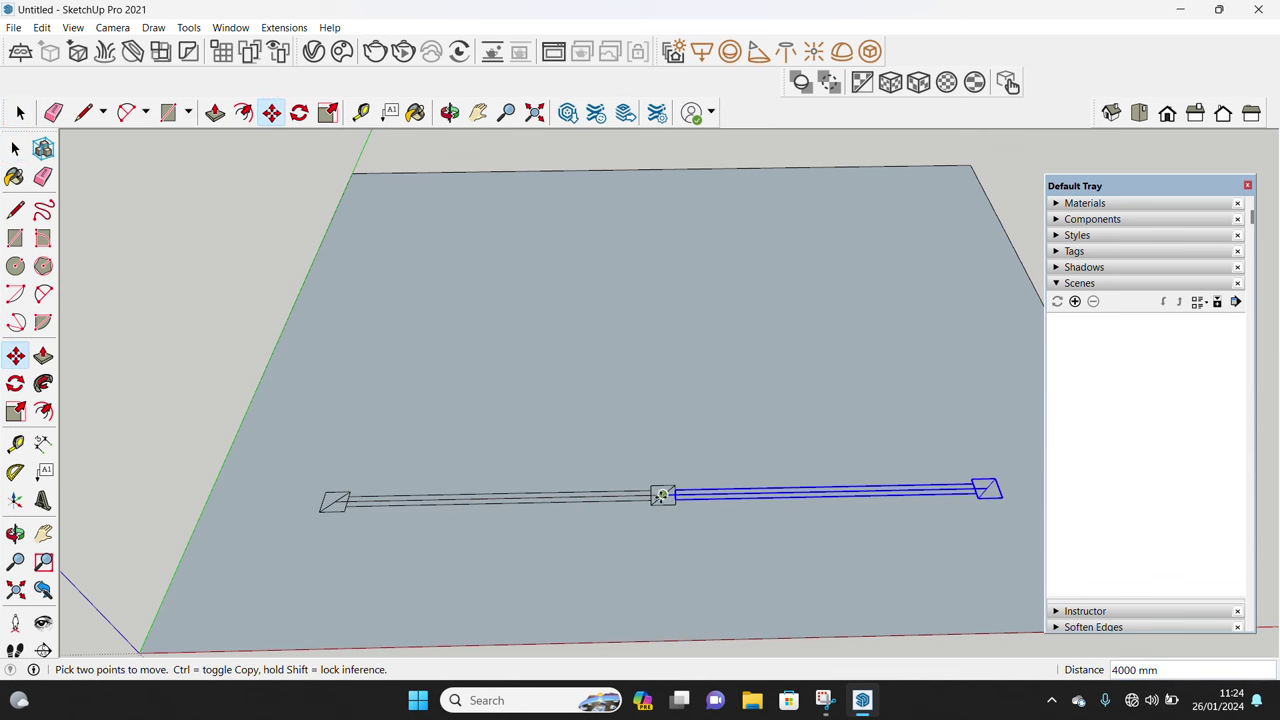
middle_drag(663, 494, 632, 557)
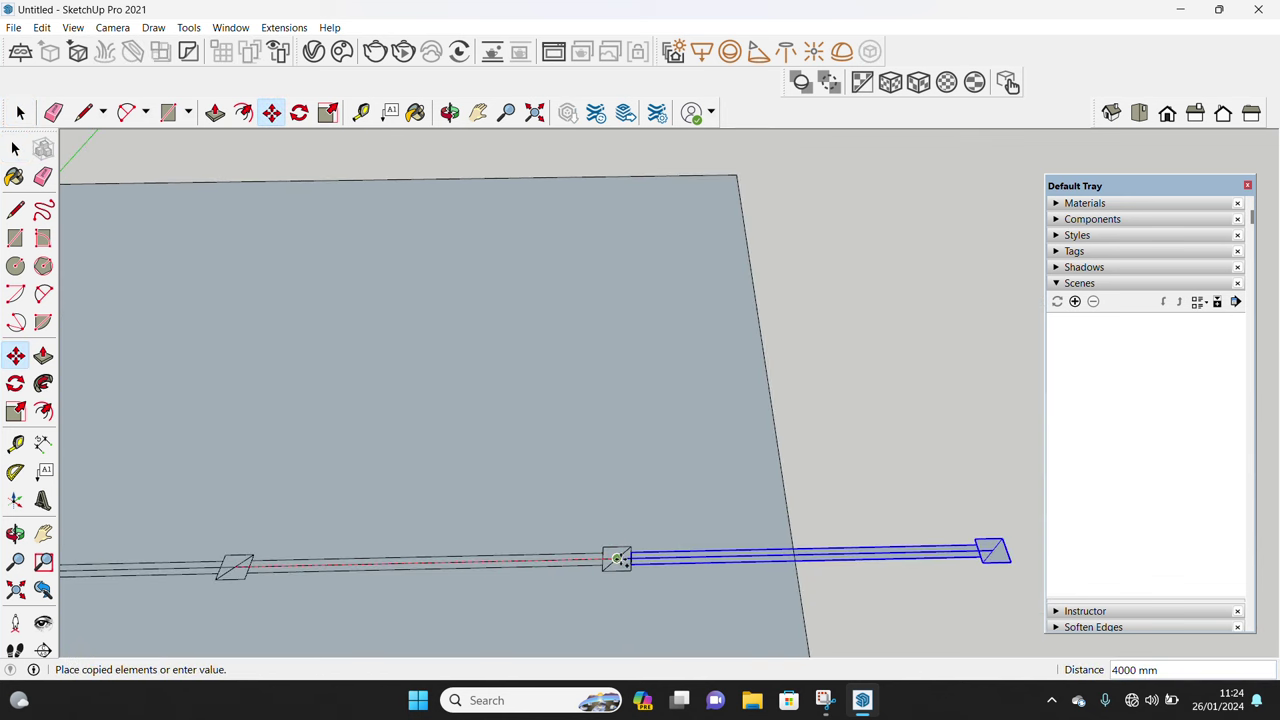
click(626, 559)
key(space)
Scale the ground face longer and deeper to fit the row
scroll(623, 559, down, 4)
click(615, 489)
key(s)
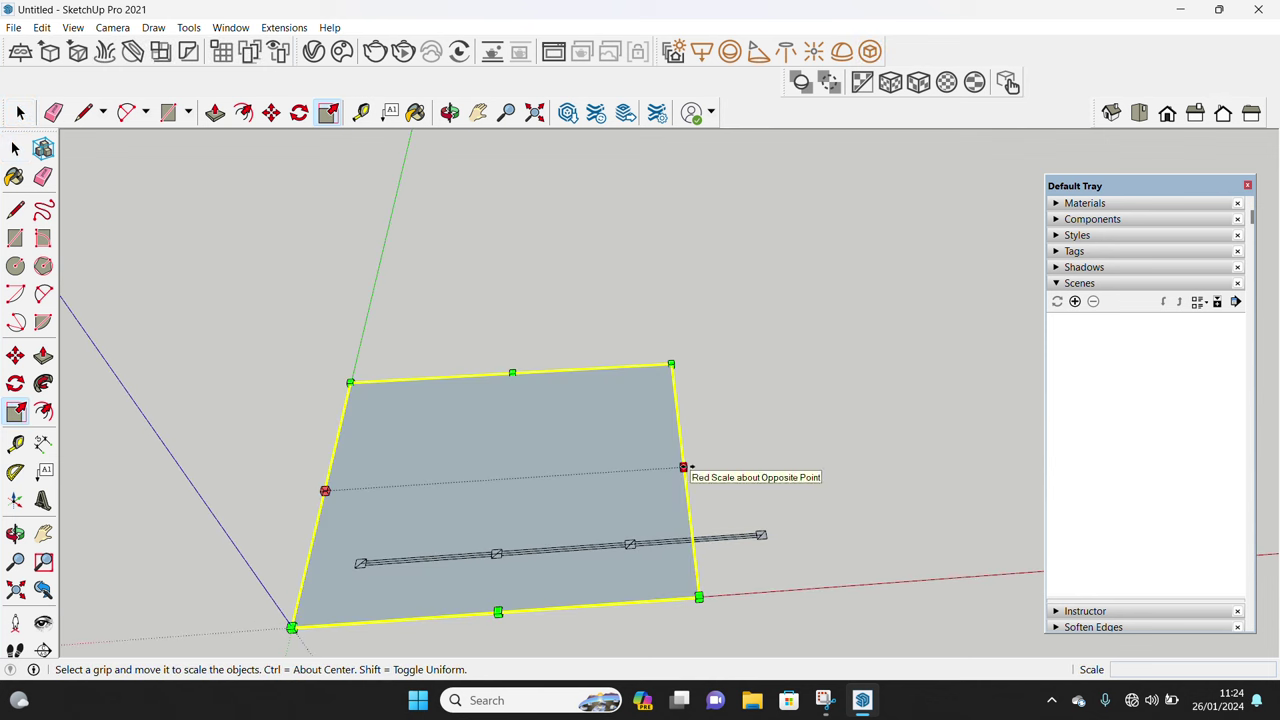
click(683, 466)
scroll(1023, 443, down, 2)
click(830, 475)
key(space)
key(s)
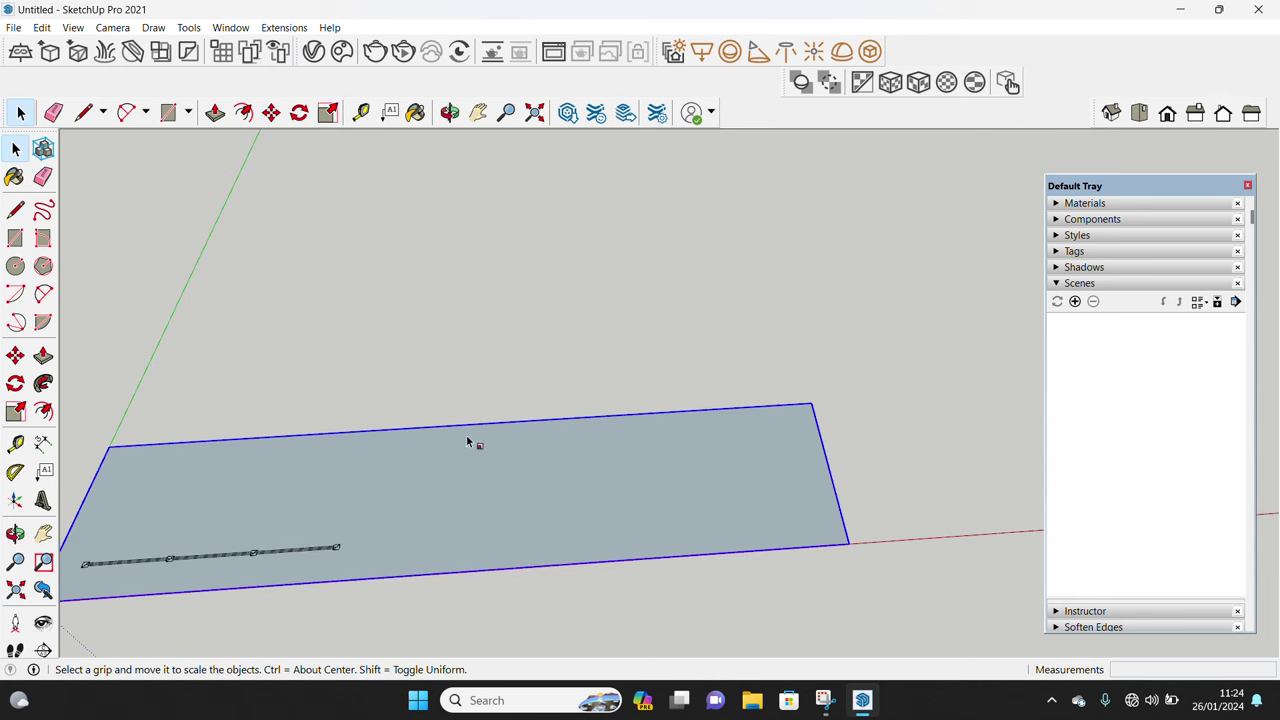
click(471, 421)
click(471, 310)
key(space)
Copy the whole row of columns and beams into evenly spaced parallel rows
middle_drag(189, 491, 391, 479)
scroll(392, 487, up, 2)
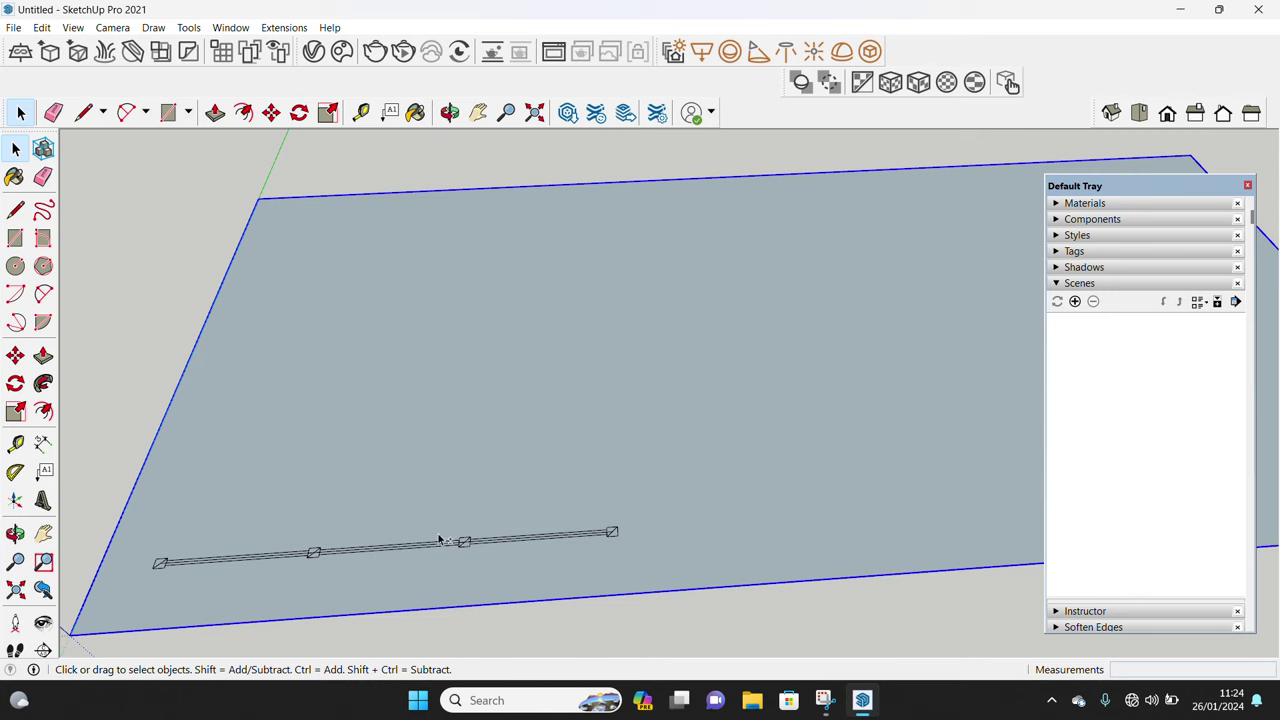
scroll(392, 487, up, 1)
middle_drag(616, 283, 594, 434)
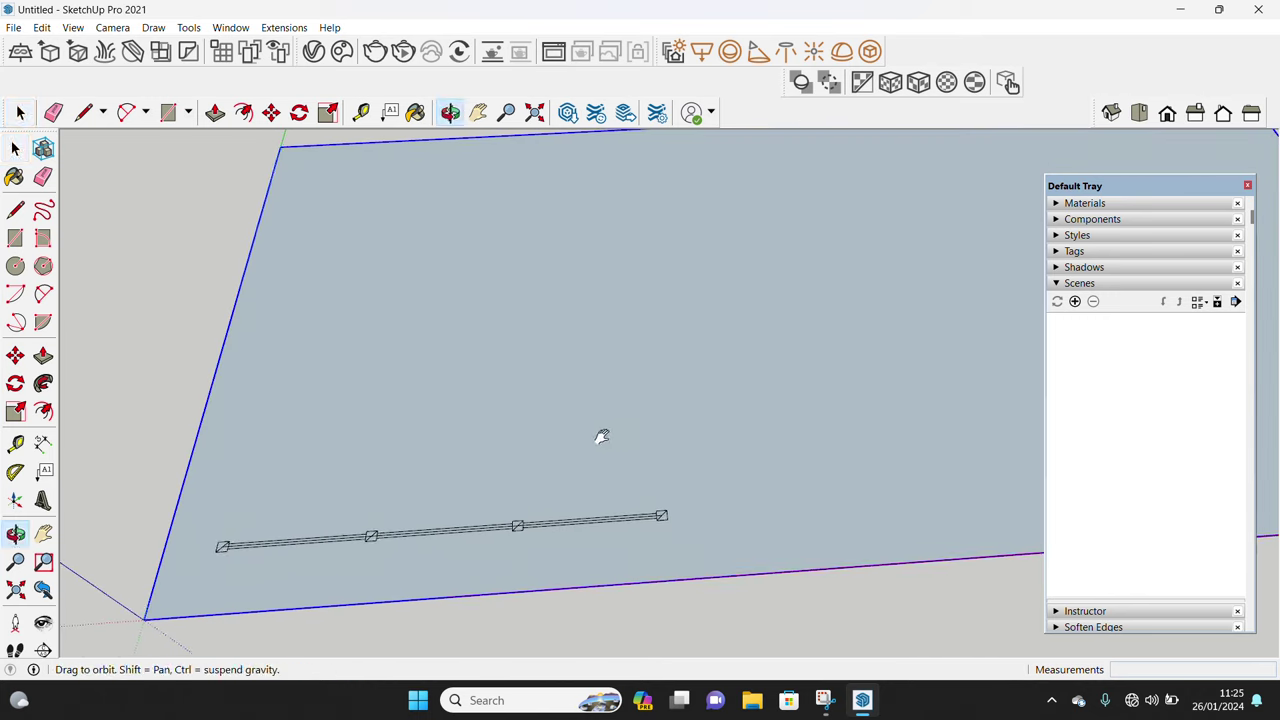
drag(203, 517, 888, 566)
middle_drag(666, 531, 651, 524)
key(m)
click(666, 544)
key(ctrl)
text(4000)
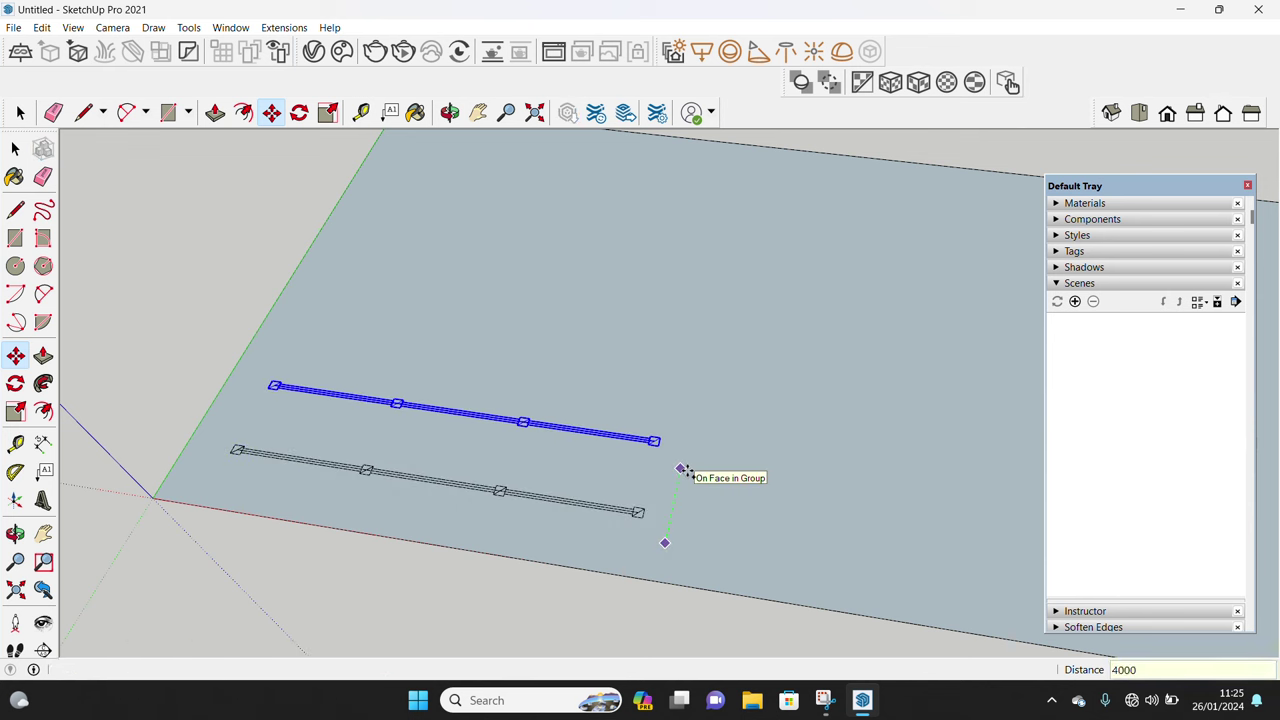
key(Return)
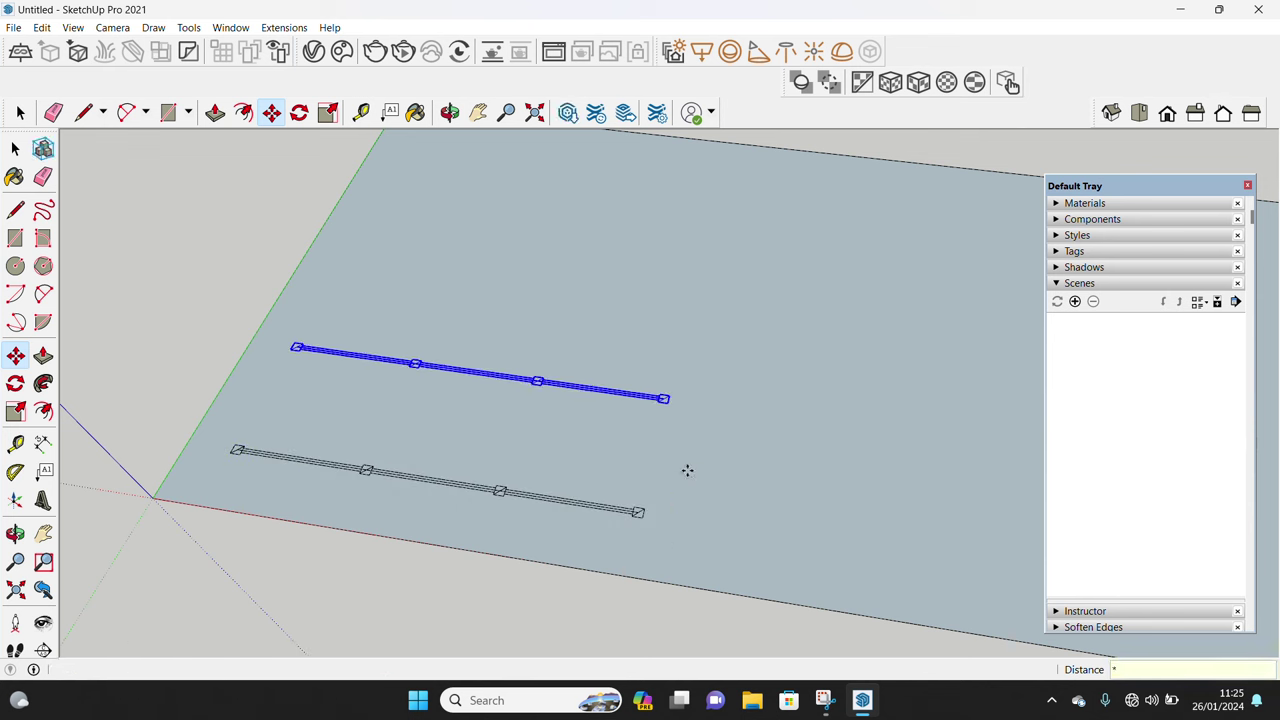
key(Return)
key(space)
middle_drag(689, 469, 419, 500)
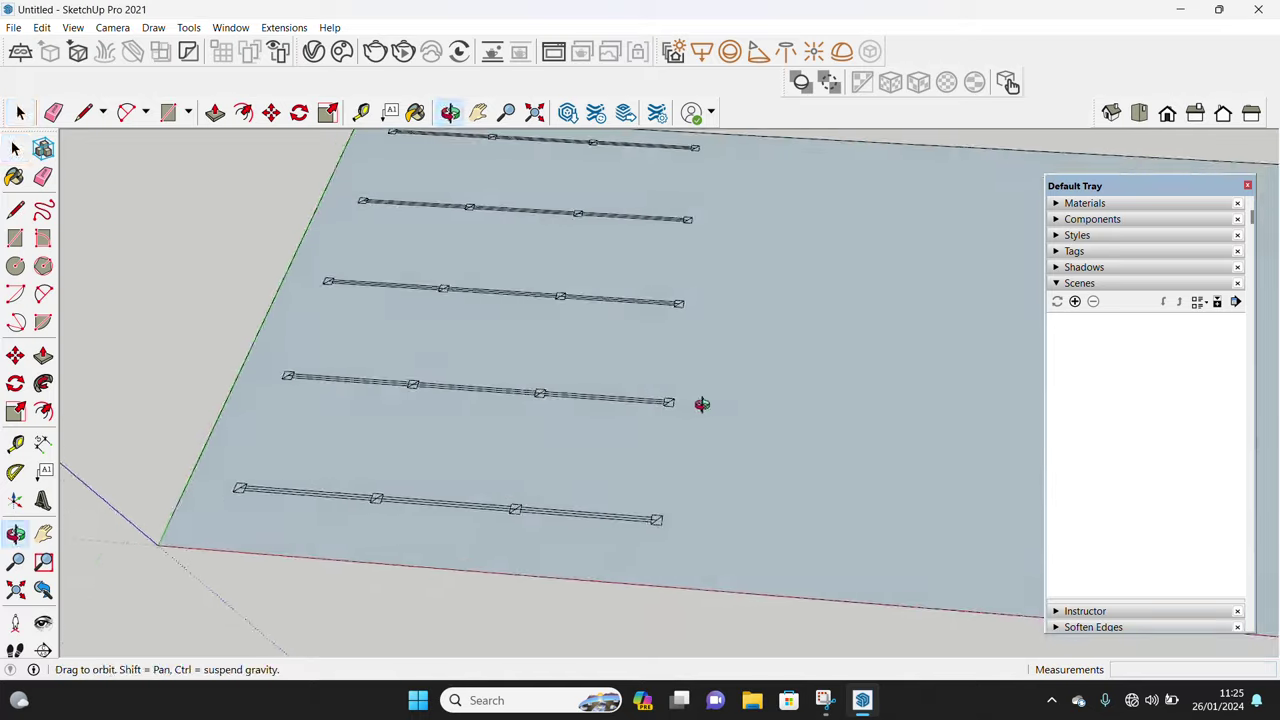
scroll(419, 493, up, 2)
scroll(403, 487, up, 2)
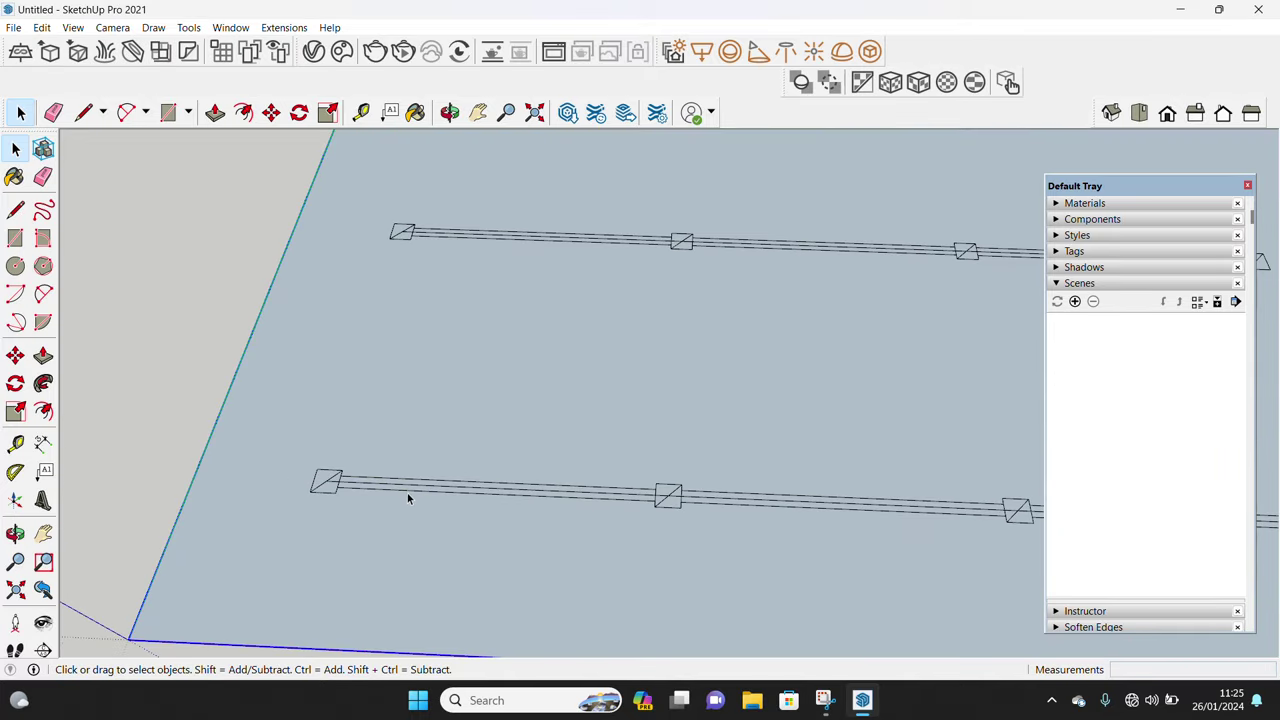
Rotate a beam copy 90° about its left end to link the first two rows
scroll(407, 491, up, 2)
key(q)
click(326, 488)
click(446, 493)
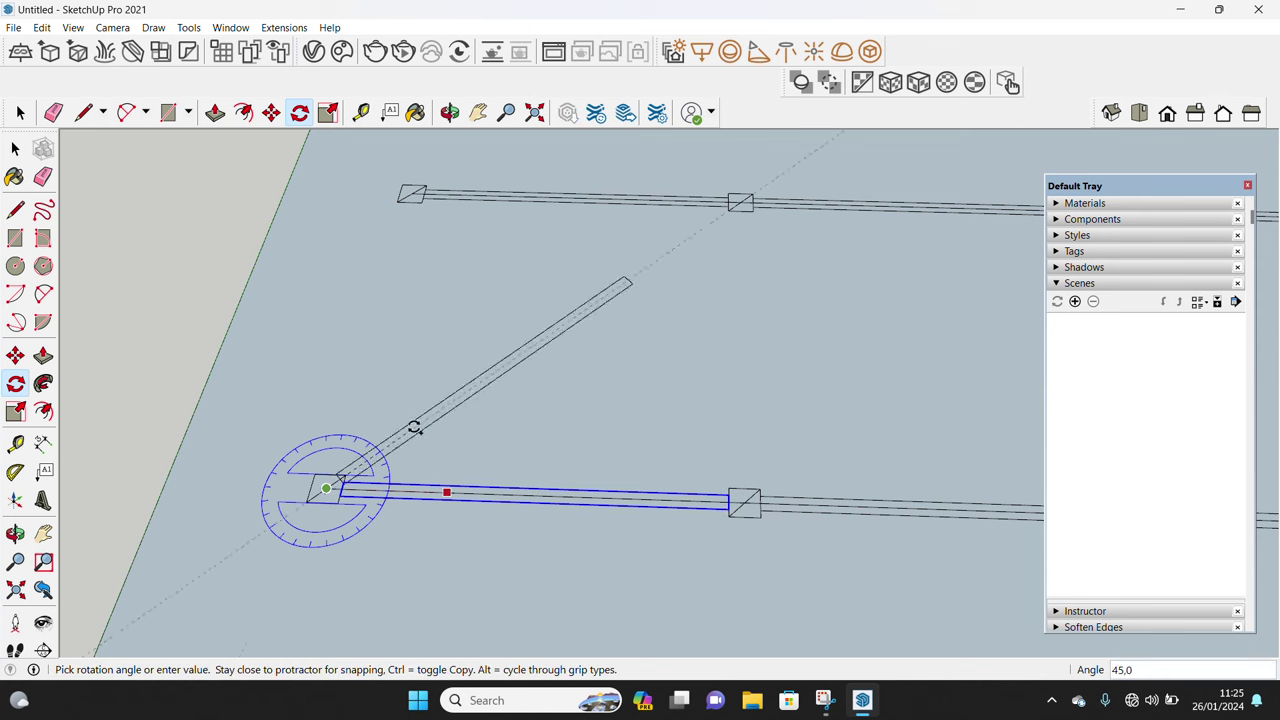
click(351, 389)
key(space)
Copy the linking beam up so it repeats between every row
key(m)
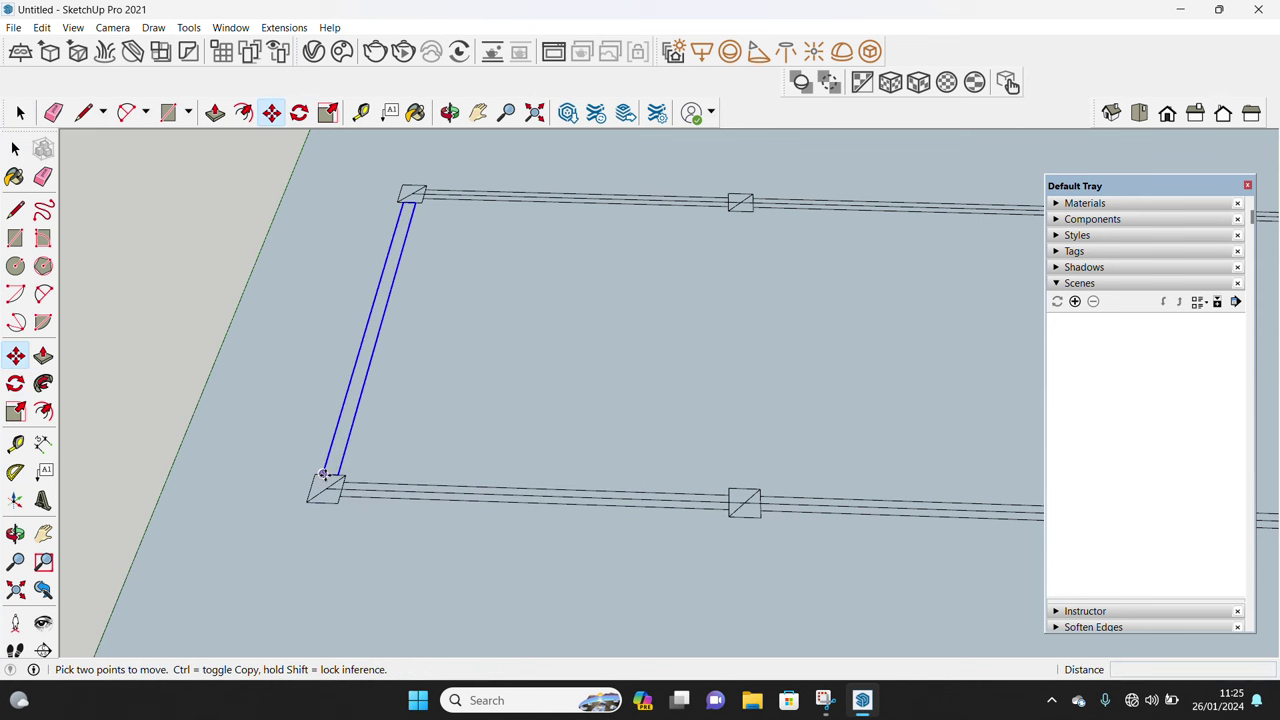
click(323, 473)
key(ctrl)
click(409, 185)
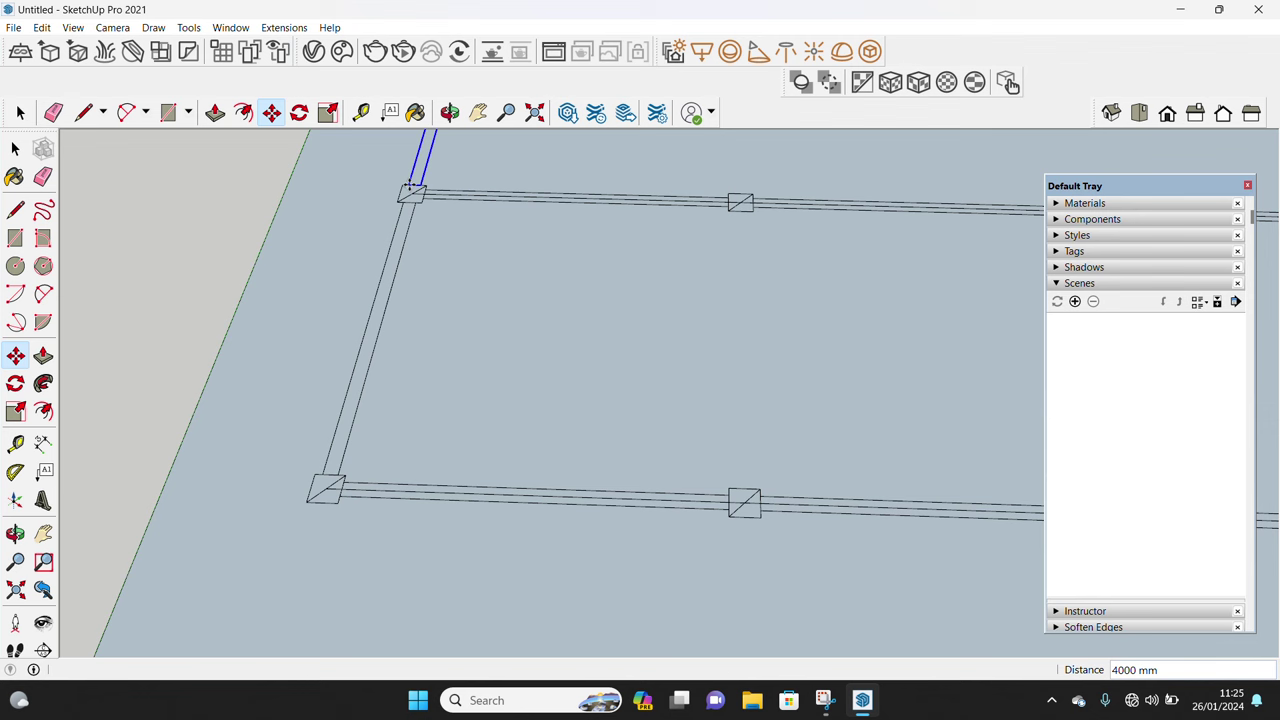
key(space)
scroll(410, 185, down, 2)
scroll(611, 340, down, 3)
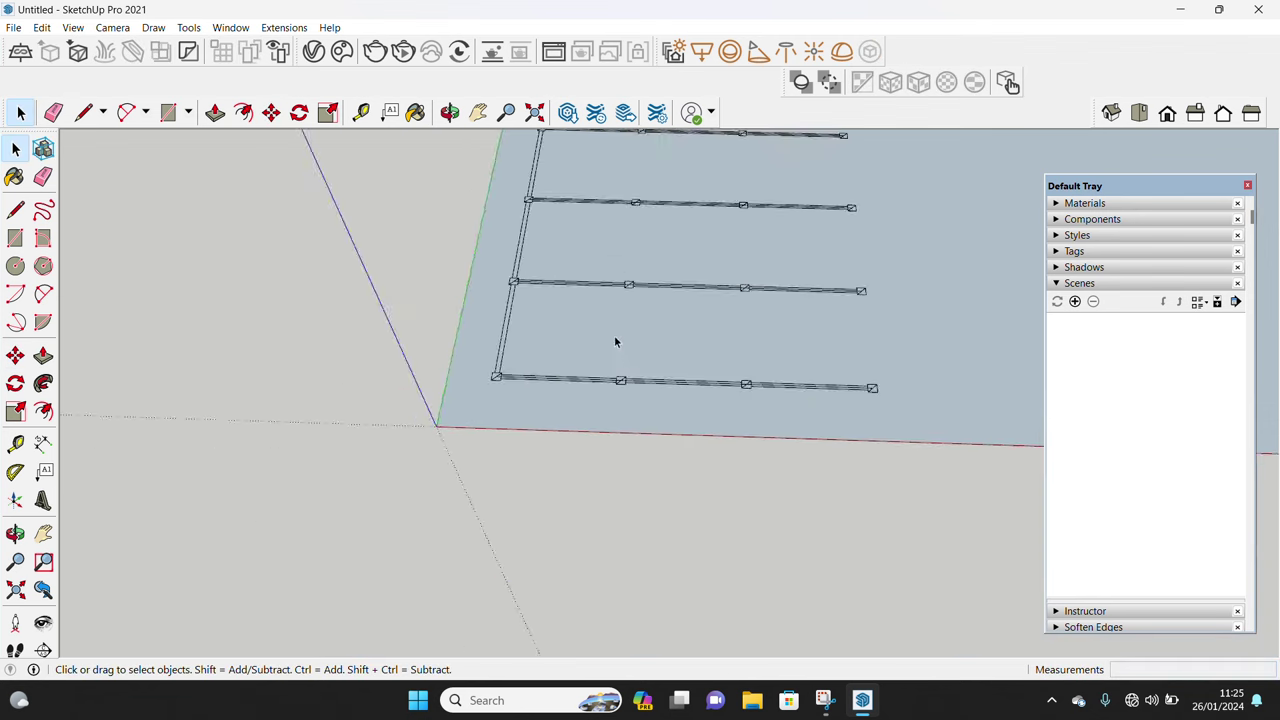
scroll(608, 351, down, 2)
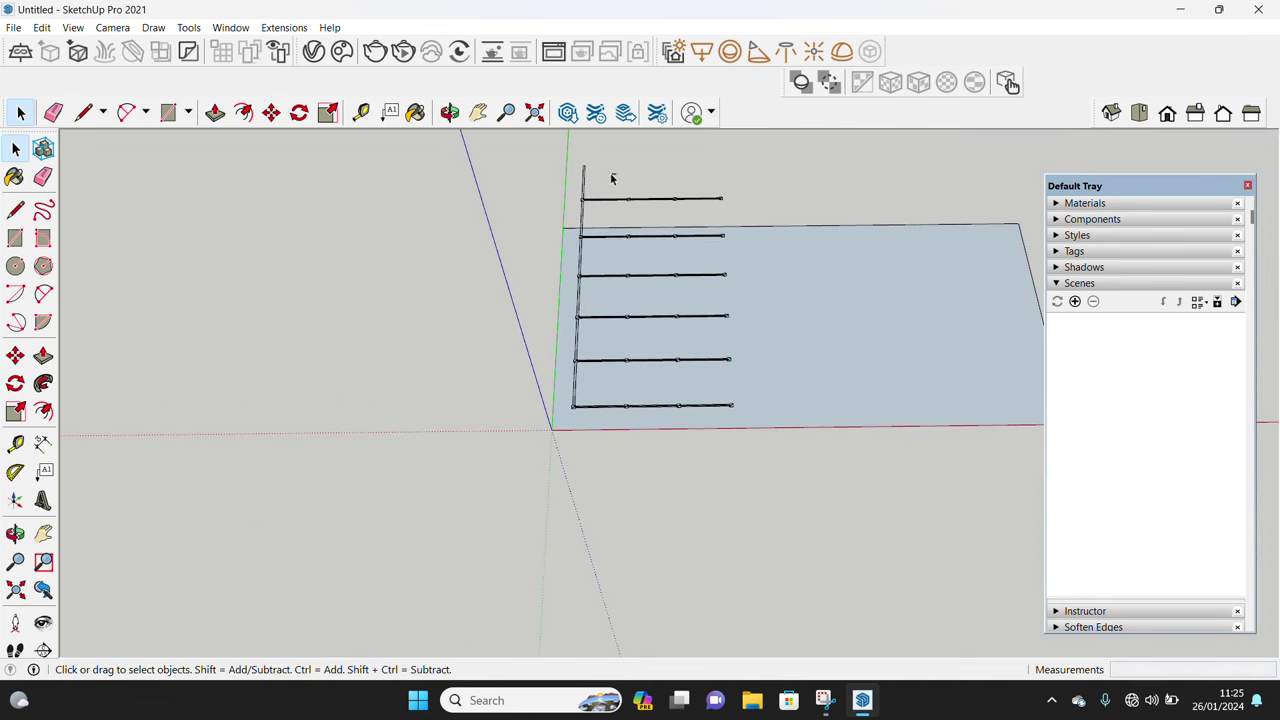
Stretch the ground face to cover all the rows
click(868, 275)
key(s)
drag(790, 226, 786, 158)
key(space)
Copy the line of linking beams 4000 mm over, three times
drag(622, 476, 622, 476)
scroll(595, 420, up, 2)
scroll(592, 442, up, 2)
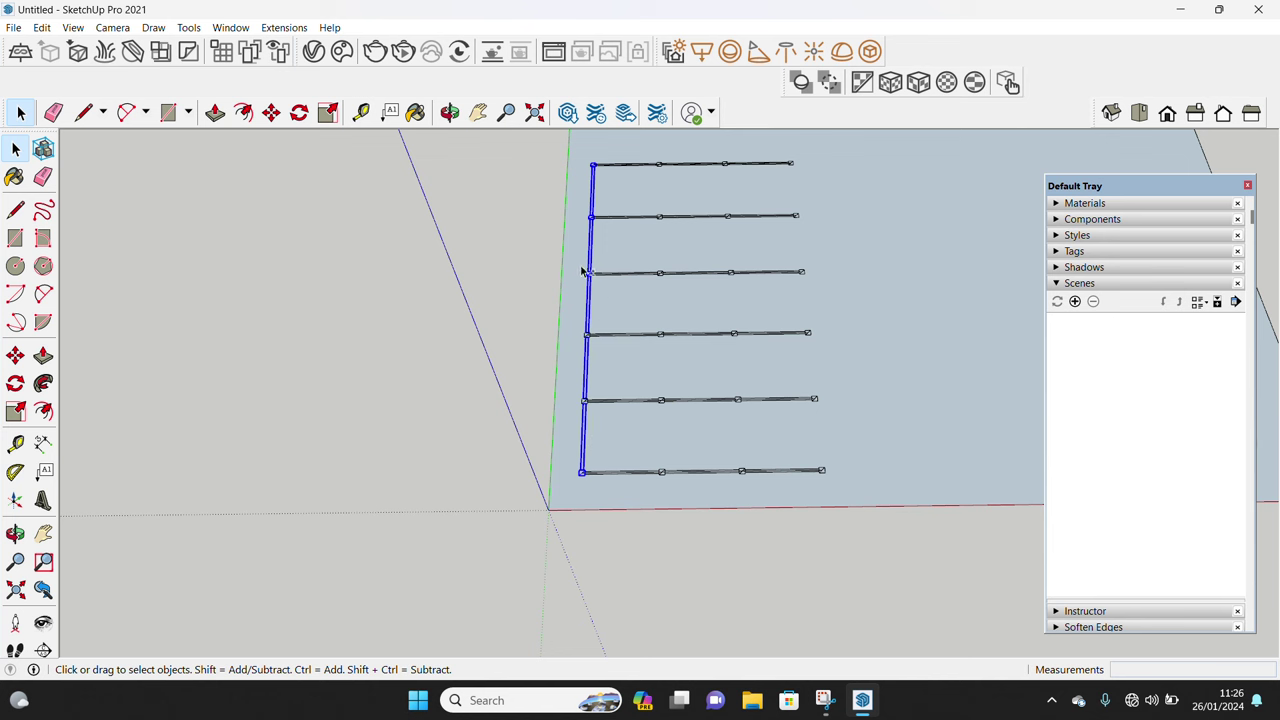
scroll(592, 258, up, 2)
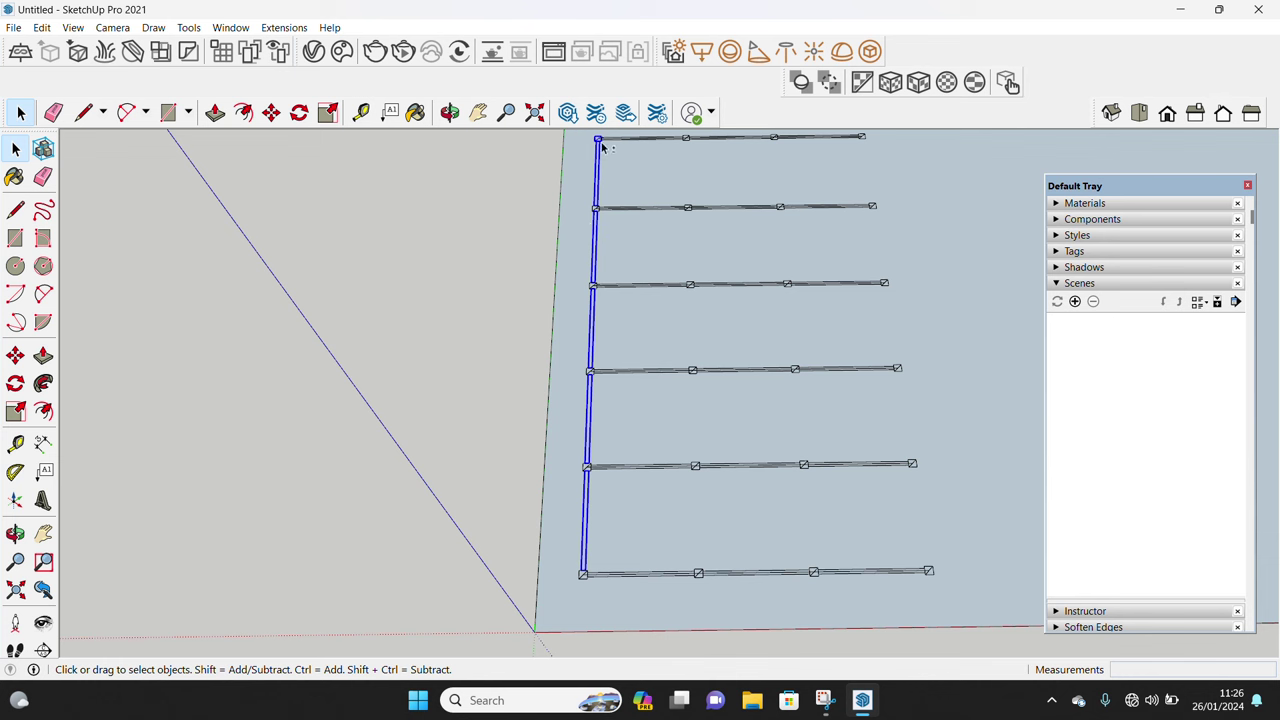
key(m)
scroll(640, 603, up, 2)
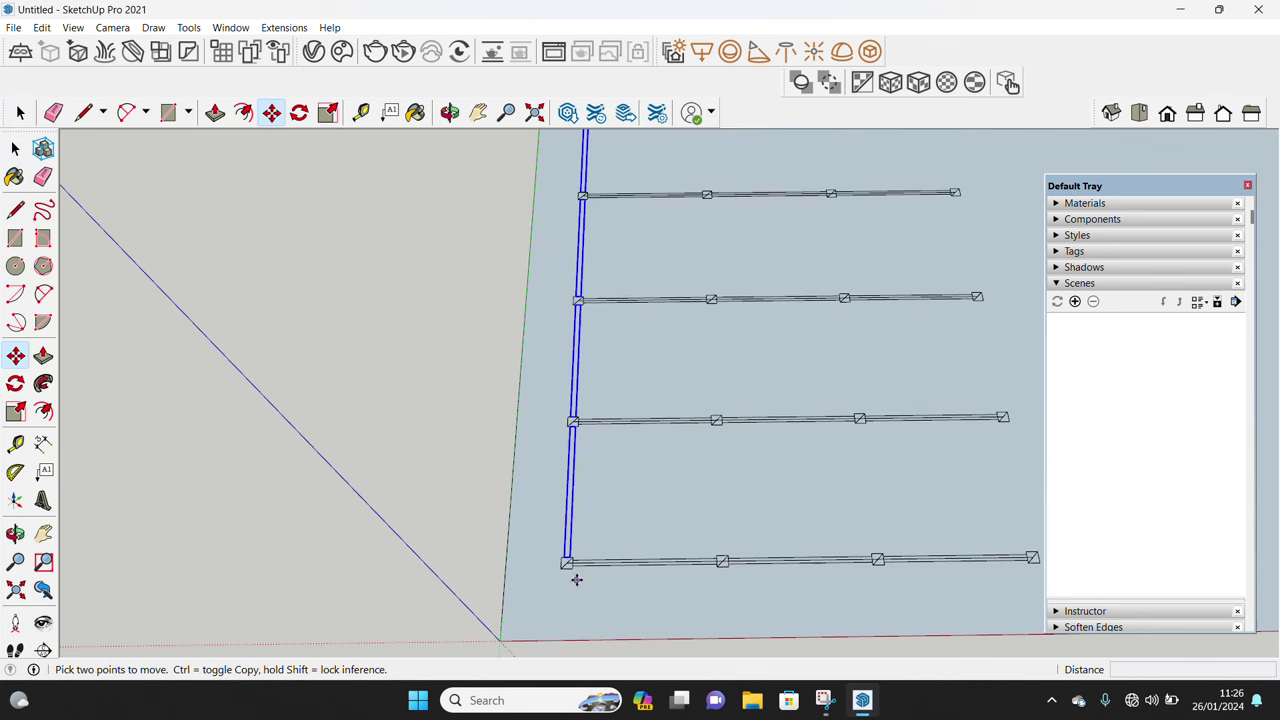
click(571, 567)
key(ctrl)
click(728, 569)
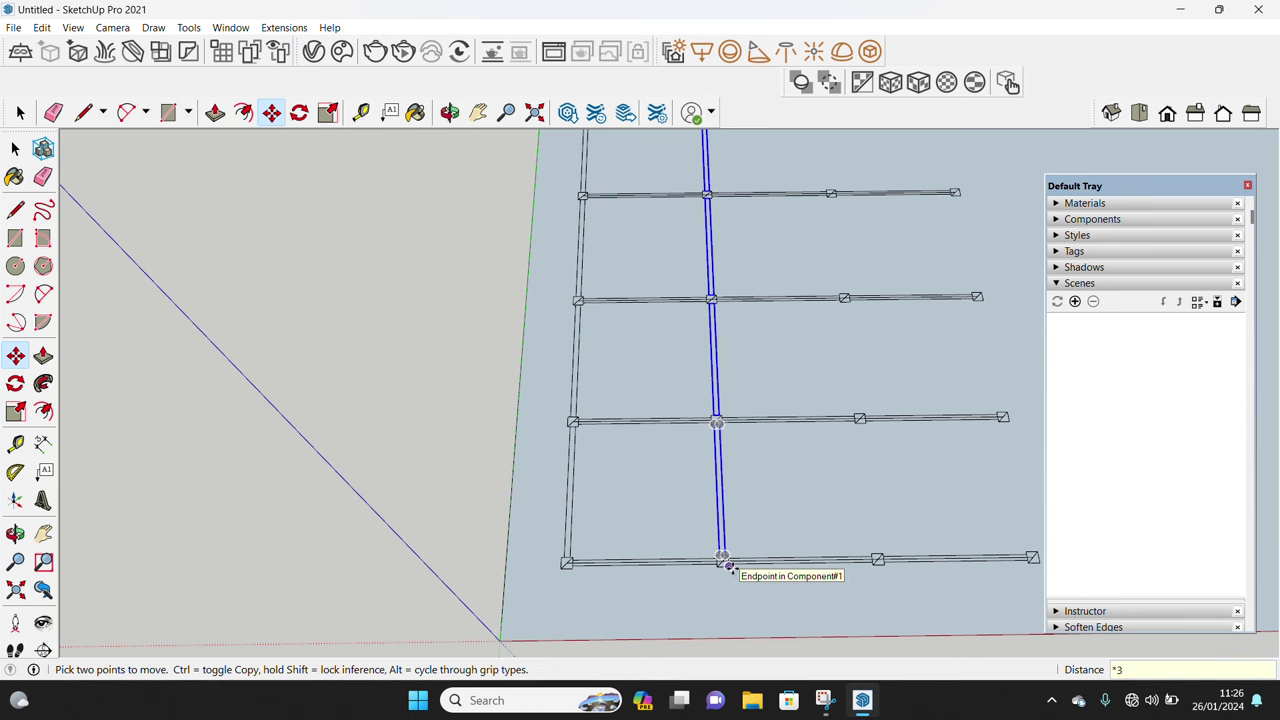
key(Return)
middle_drag(831, 534, 537, 549)
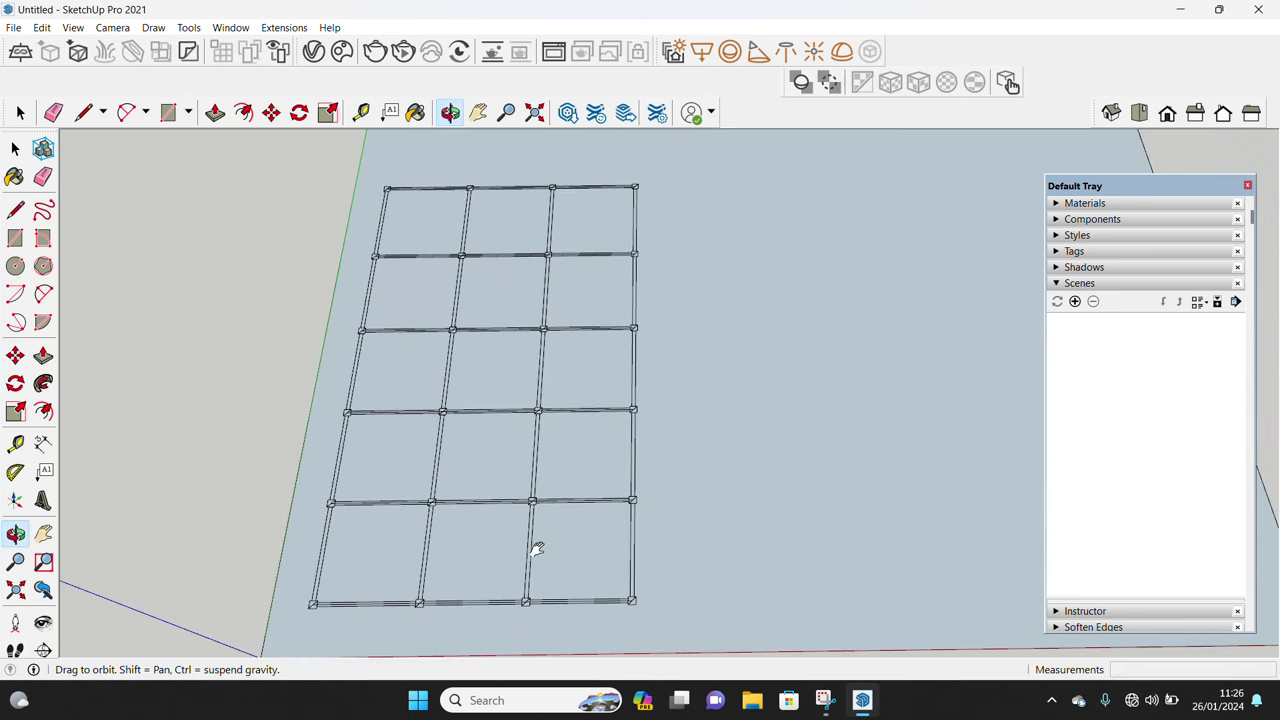
Copy the grid's top two rows to sit beside the main grid
key(space)
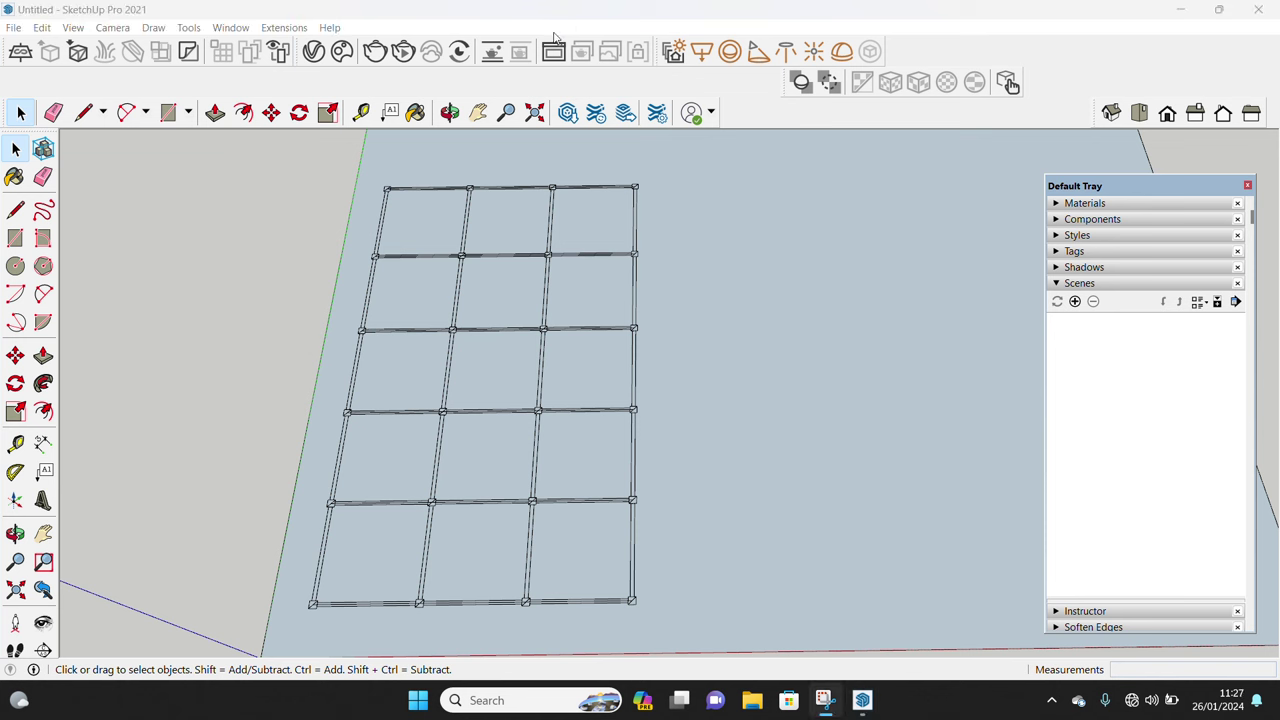
drag(399, 184, 710, 335)
ctrl+drag(594, 351, 594, 351)
drag(356, 163, 729, 363)
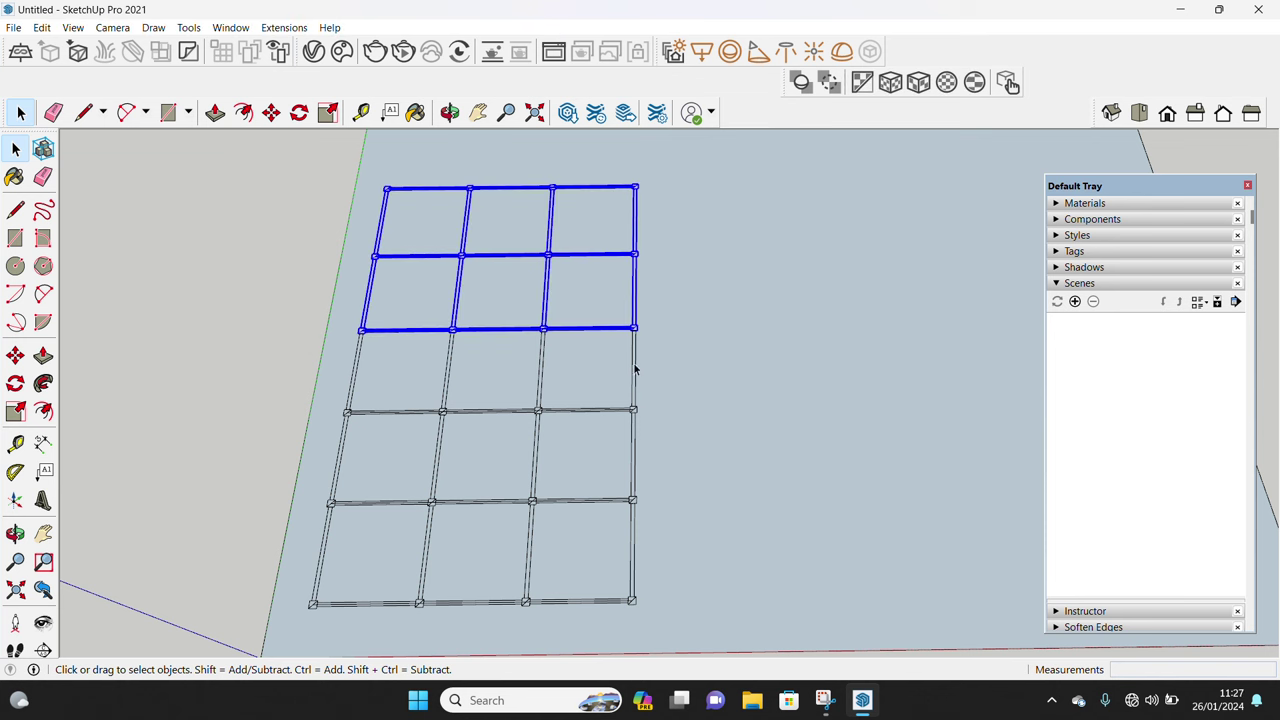
key(m)
key(ctrl)
click(498, 383)
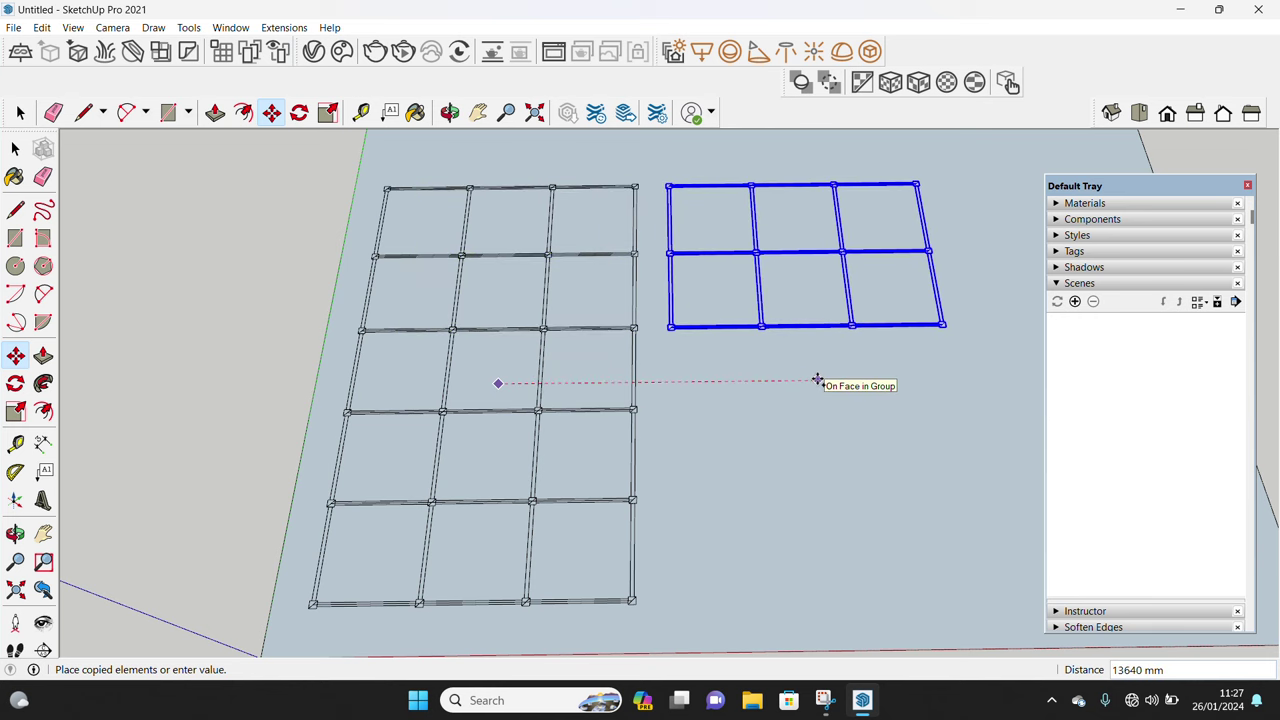
click(818, 381)
scroll(671, 325, up, 3)
Delete the small grid's left edge and move the grid onto the big grid's right side
key(space)
scroll(677, 322, down, 3)
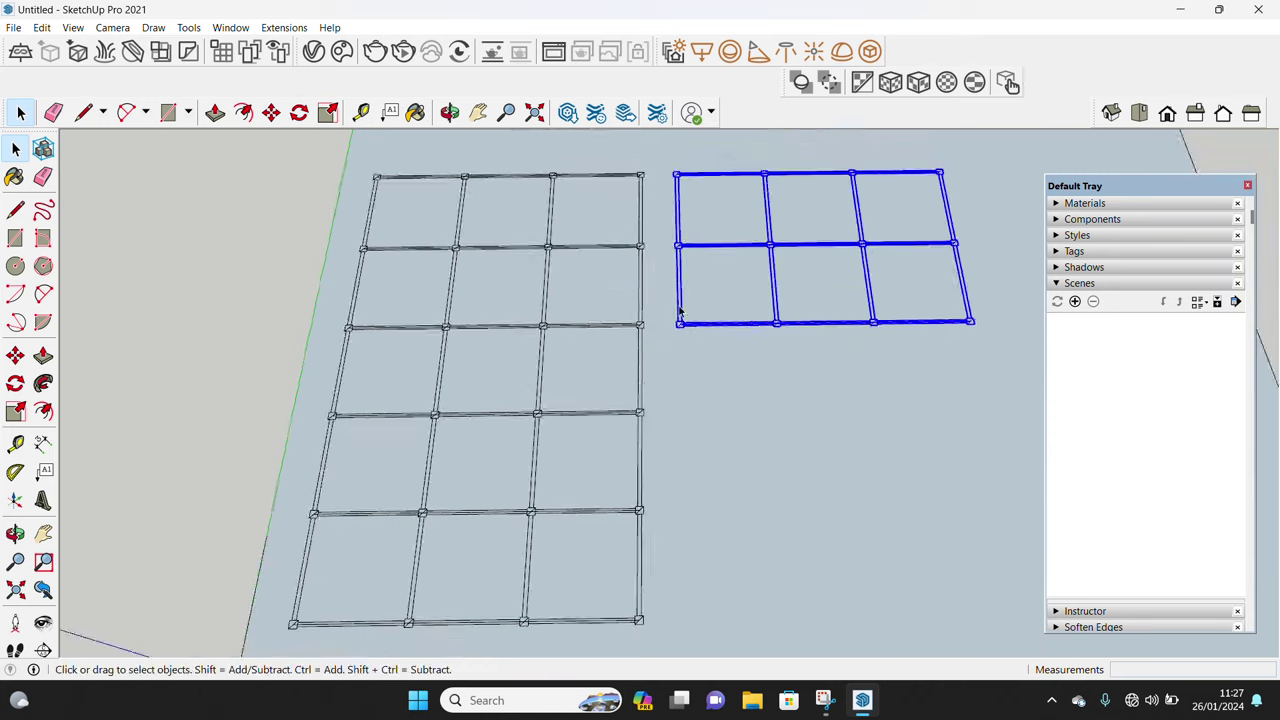
scroll(678, 320, down, 1)
click(679, 280)
key(Delete)
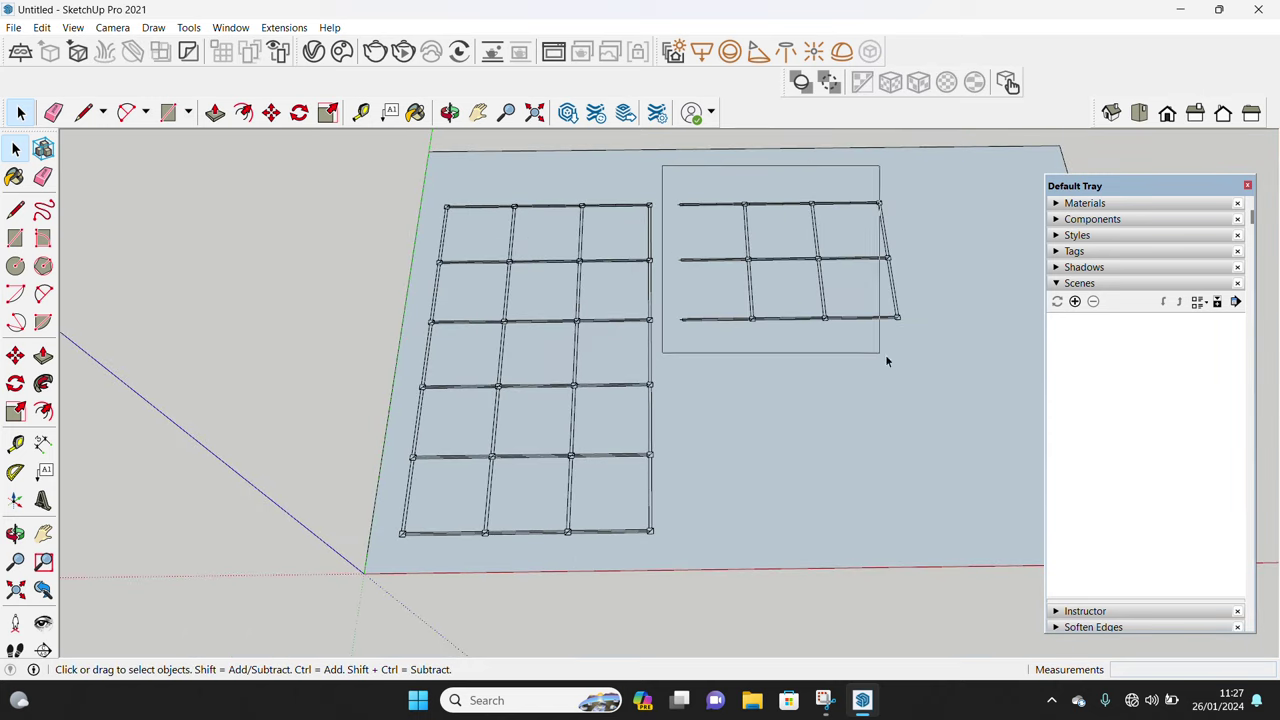
drag(885, 360, 885, 360)
scroll(680, 306, up, 3)
scroll(694, 386, up, 2)
scroll(680, 392, up, 2)
scroll(680, 392, up, 2)
key(m)
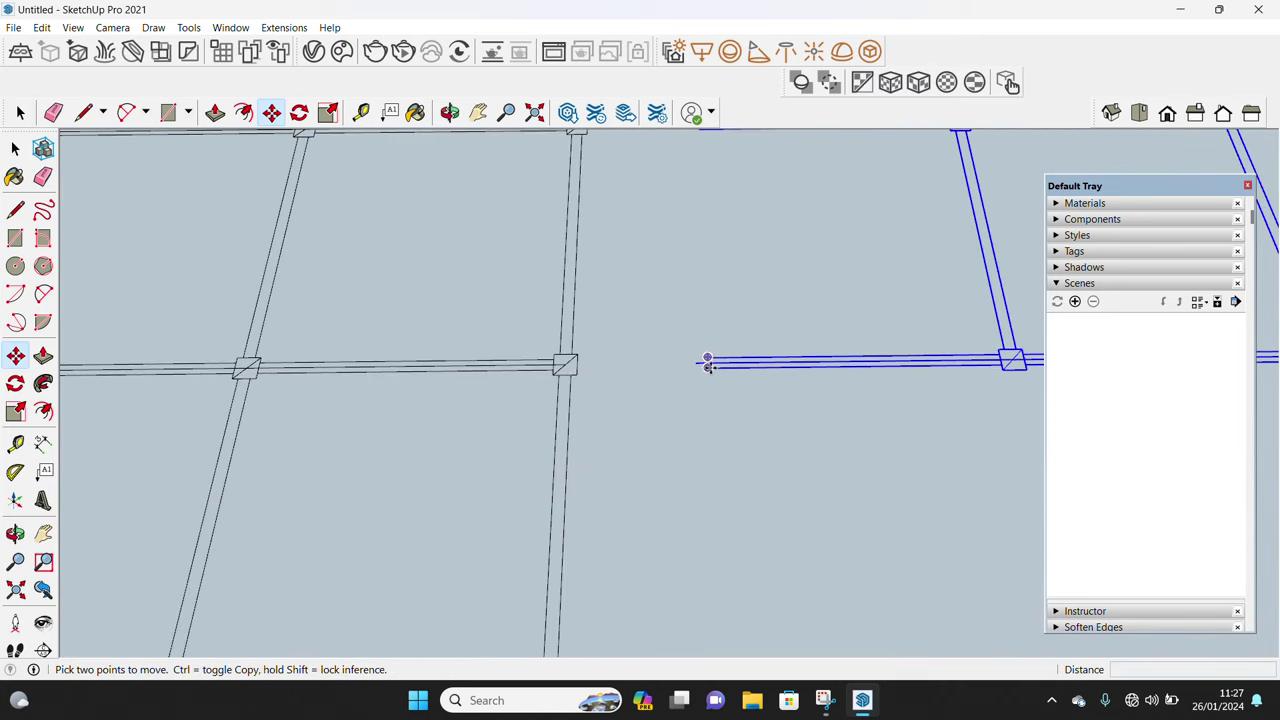
click(707, 362)
click(566, 366)
Orbit to inspect the joined L-shaped frame, then switch to the Top standard view
key(space)
scroll(600, 375, down, 2)
middle_drag(617, 386, 667, 376)
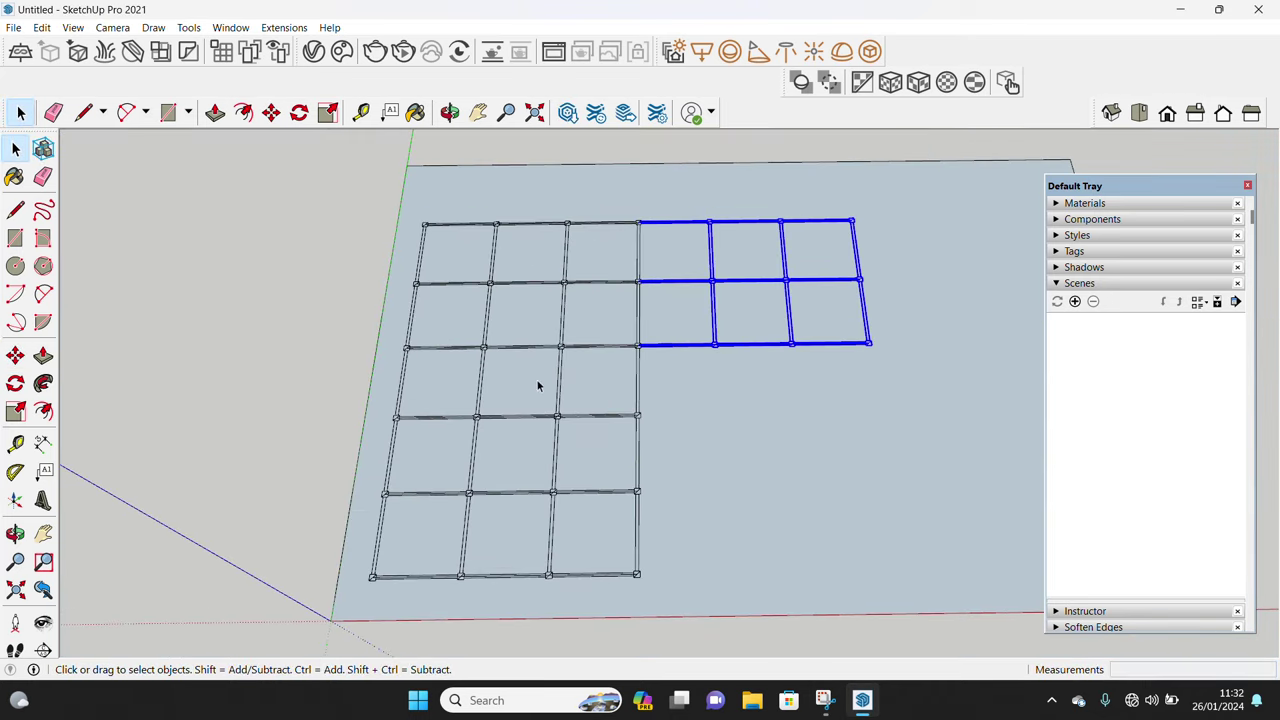
click(1167, 113)
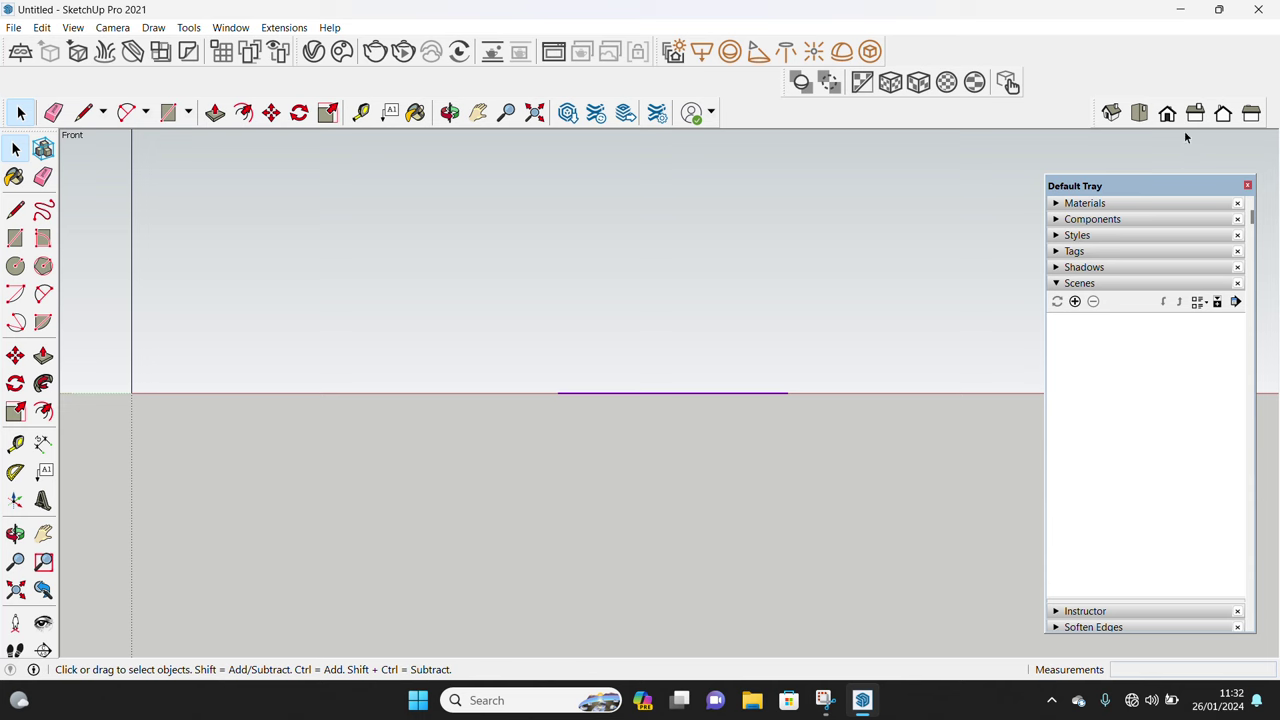
click(1145, 113)
drag(403, 219, 478, 647)
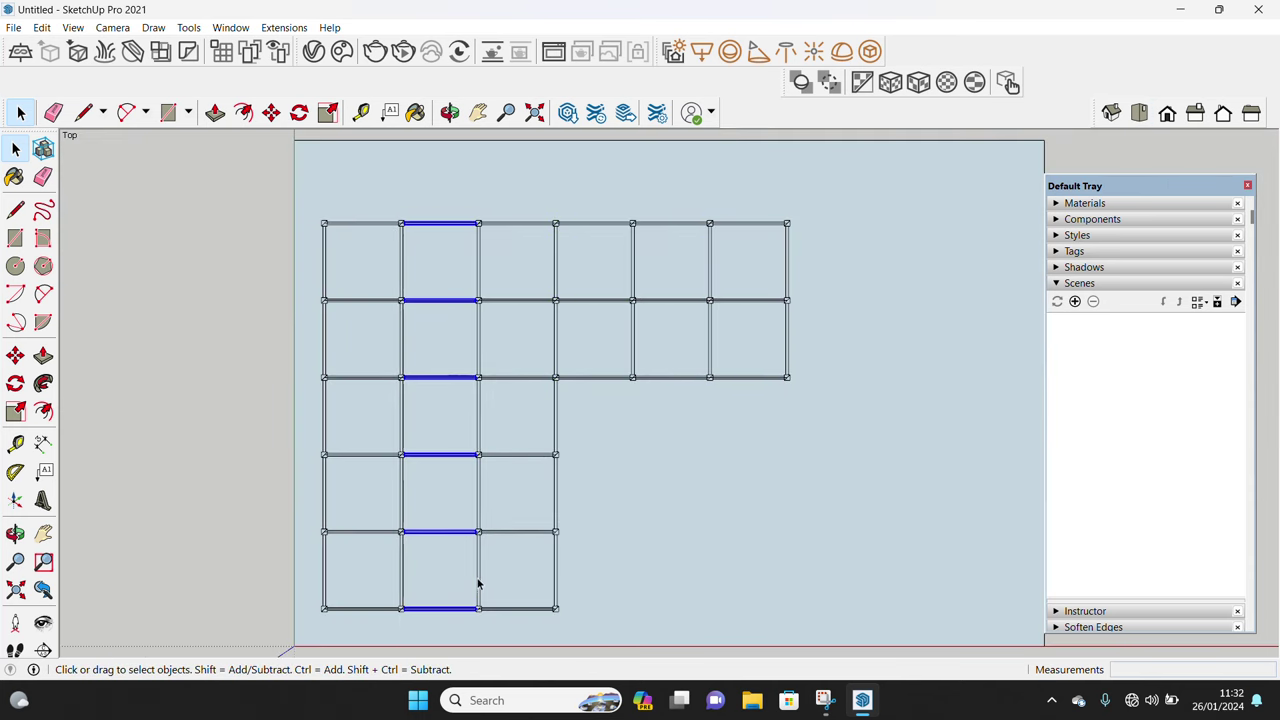
Scale the second column's beams to 0.5 along the red axis
key(s)
drag(478, 416, 440, 418)
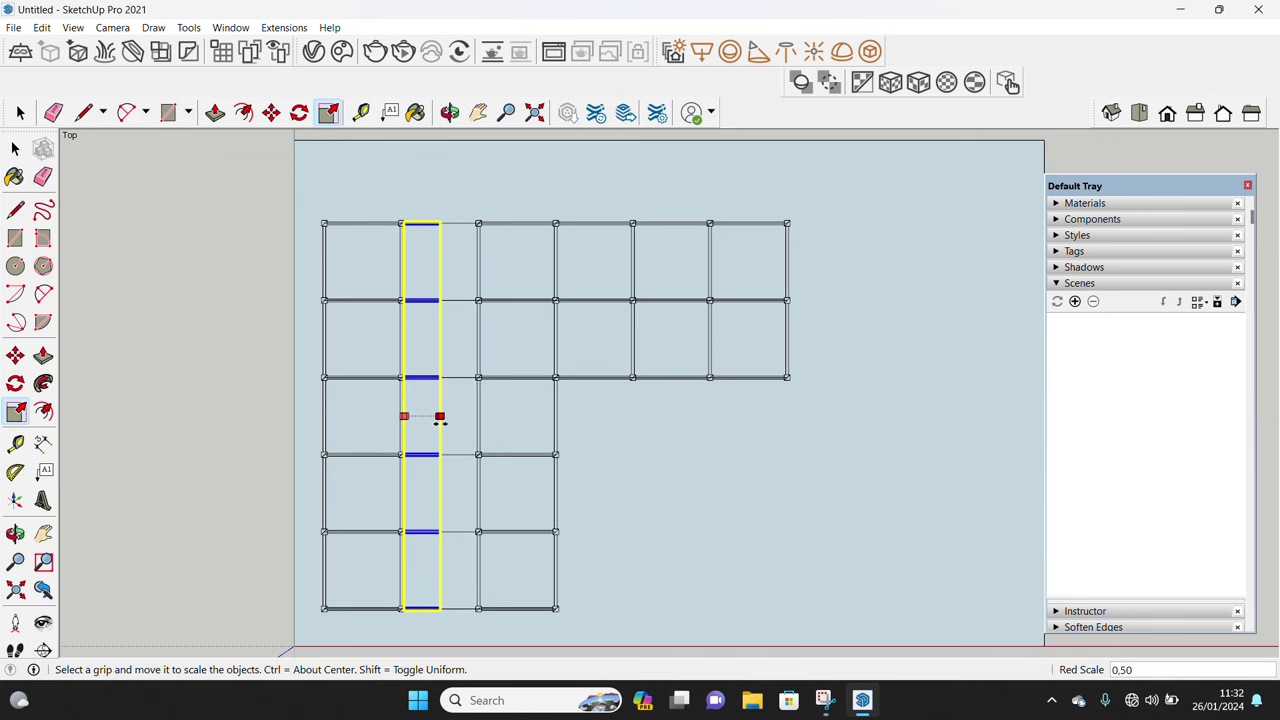
key(space)
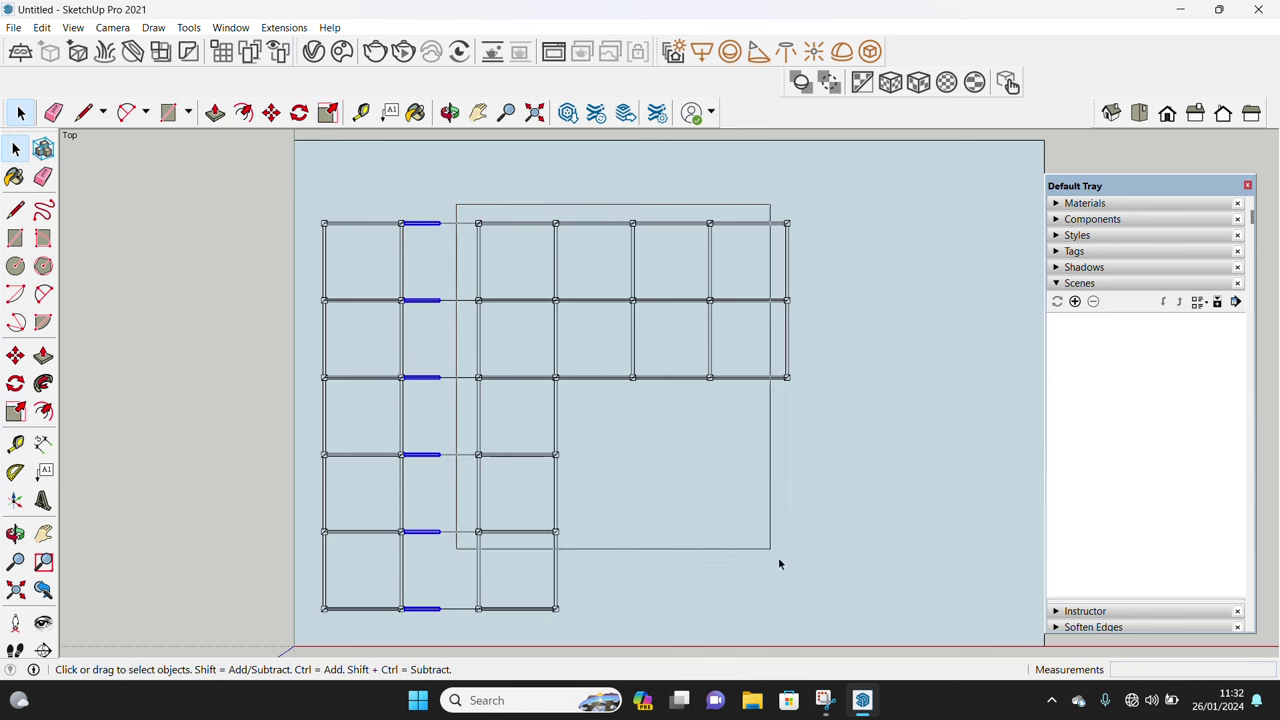
Move the frame right of the narrowed column leftward until it meets it
drag(458, 206, 883, 632)
scroll(454, 606, up, 2)
scroll(525, 612, up, 3)
scroll(486, 604, up, 2)
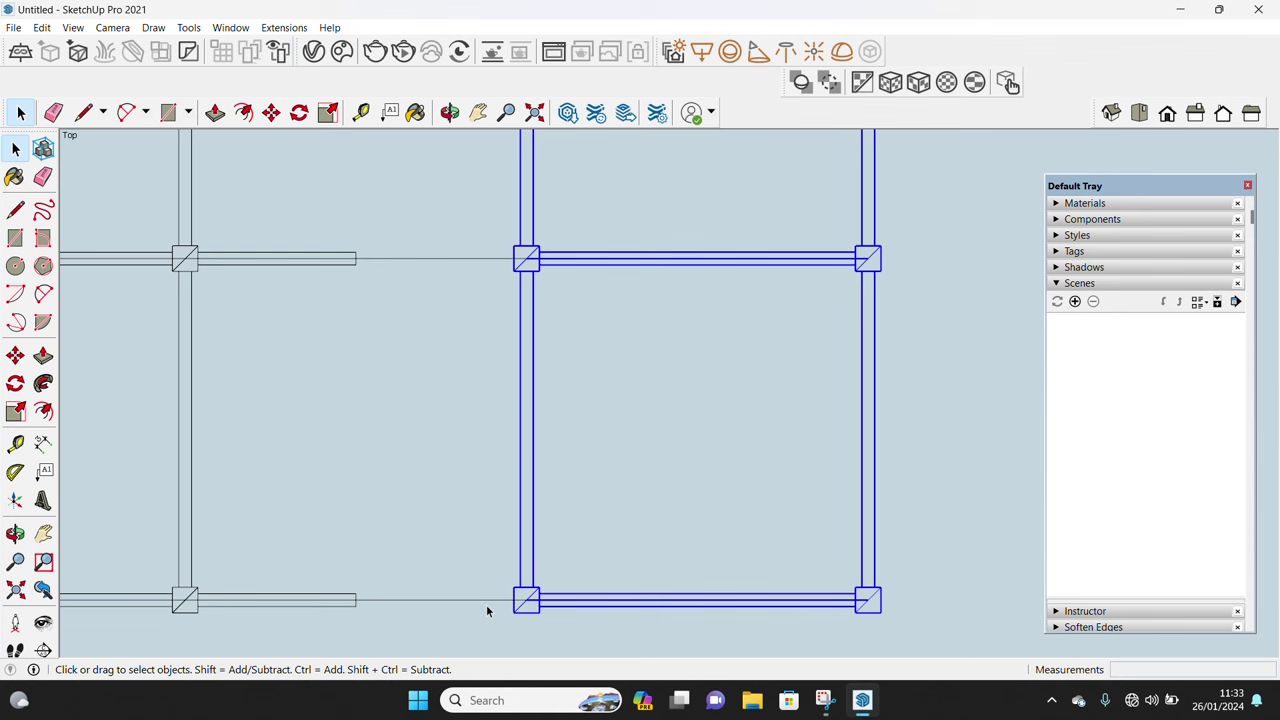
key(m)
scroll(513, 603, up, 2)
click(513, 603)
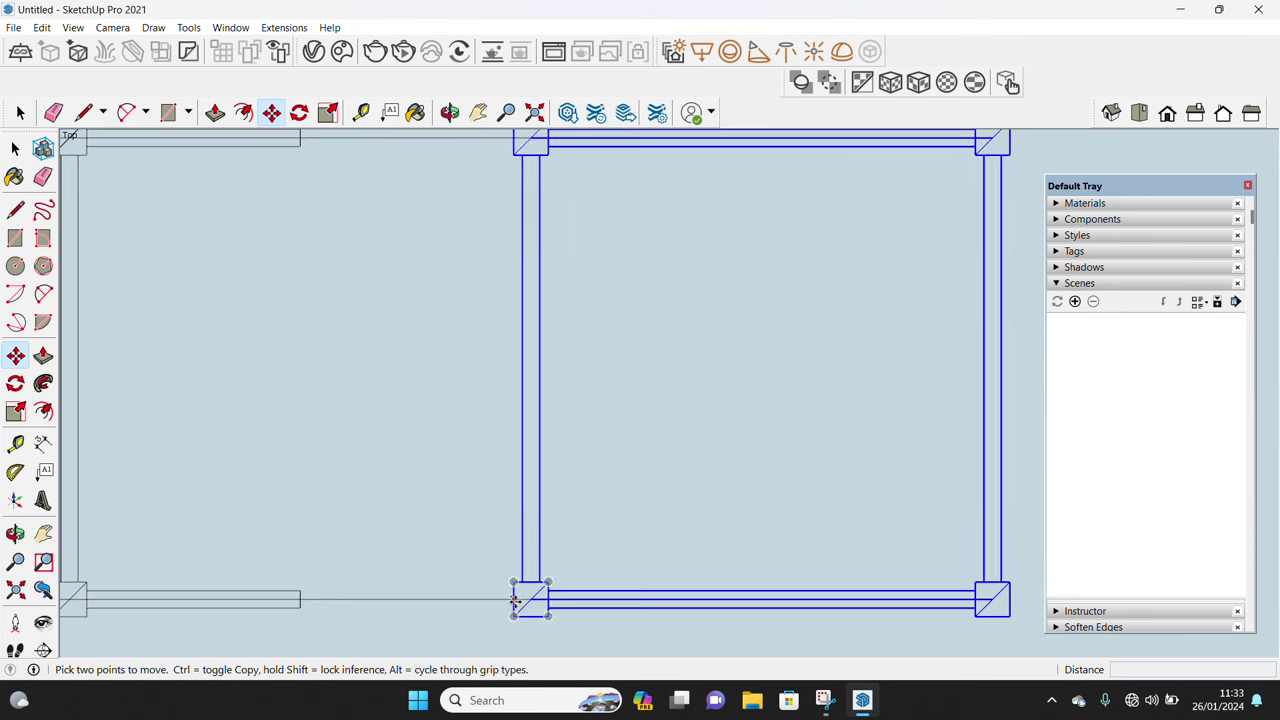
click(308, 600)
key(space)
scroll(540, 580, down, 4)
scroll(590, 565, down, 2)
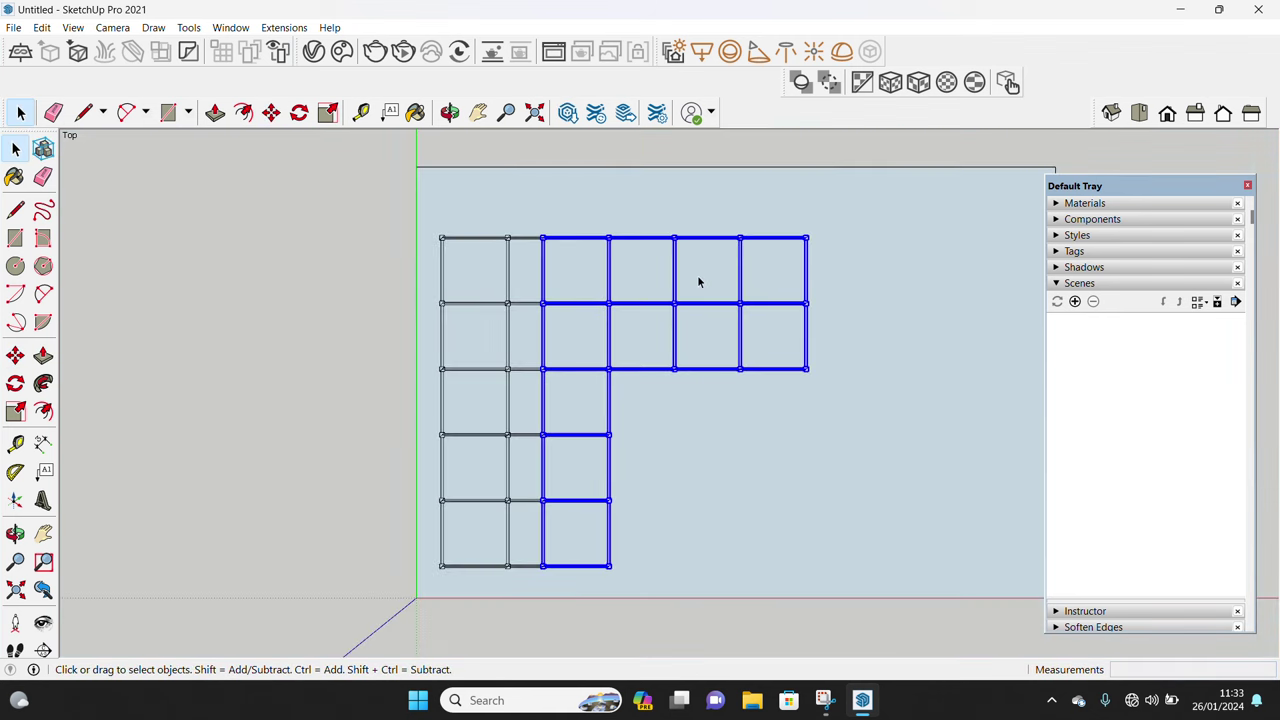
drag(652, 281, 881, 301)
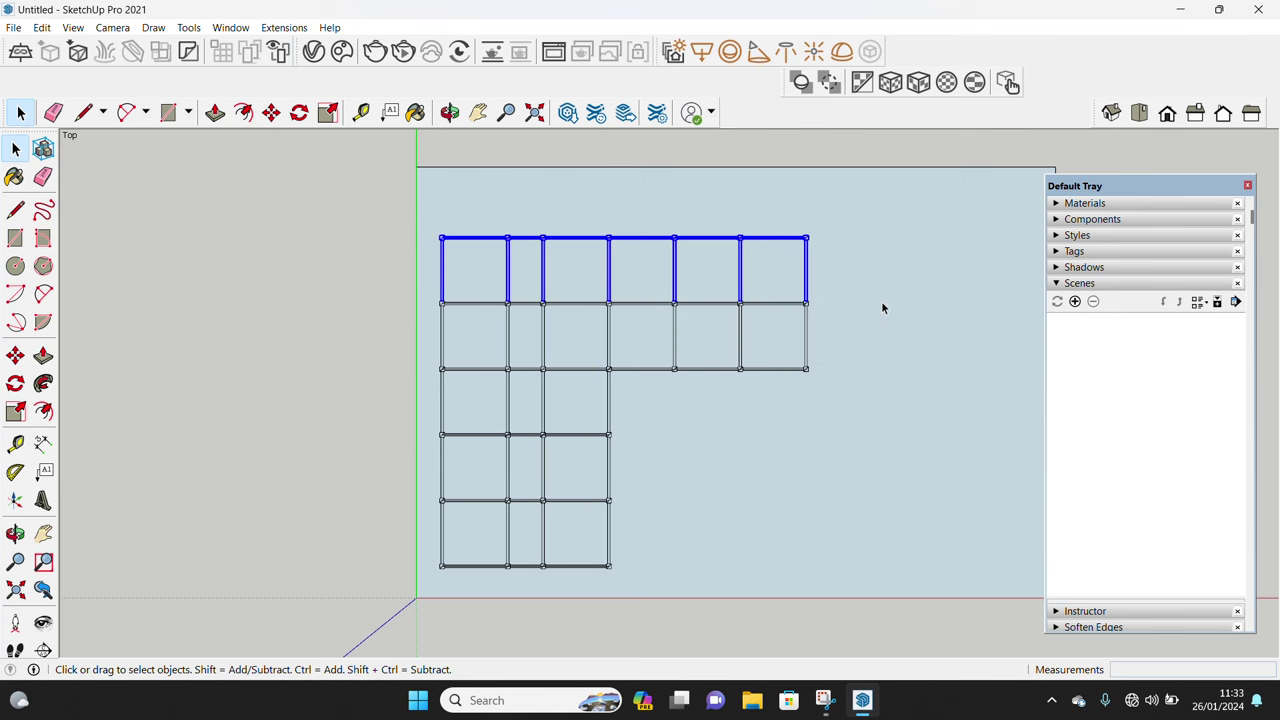
Lift the top row of beams 2000 mm away from the grid
scroll(836, 298, up, 1)
key(m)
click(829, 296)
text(2000)
key(Return)
key(space)
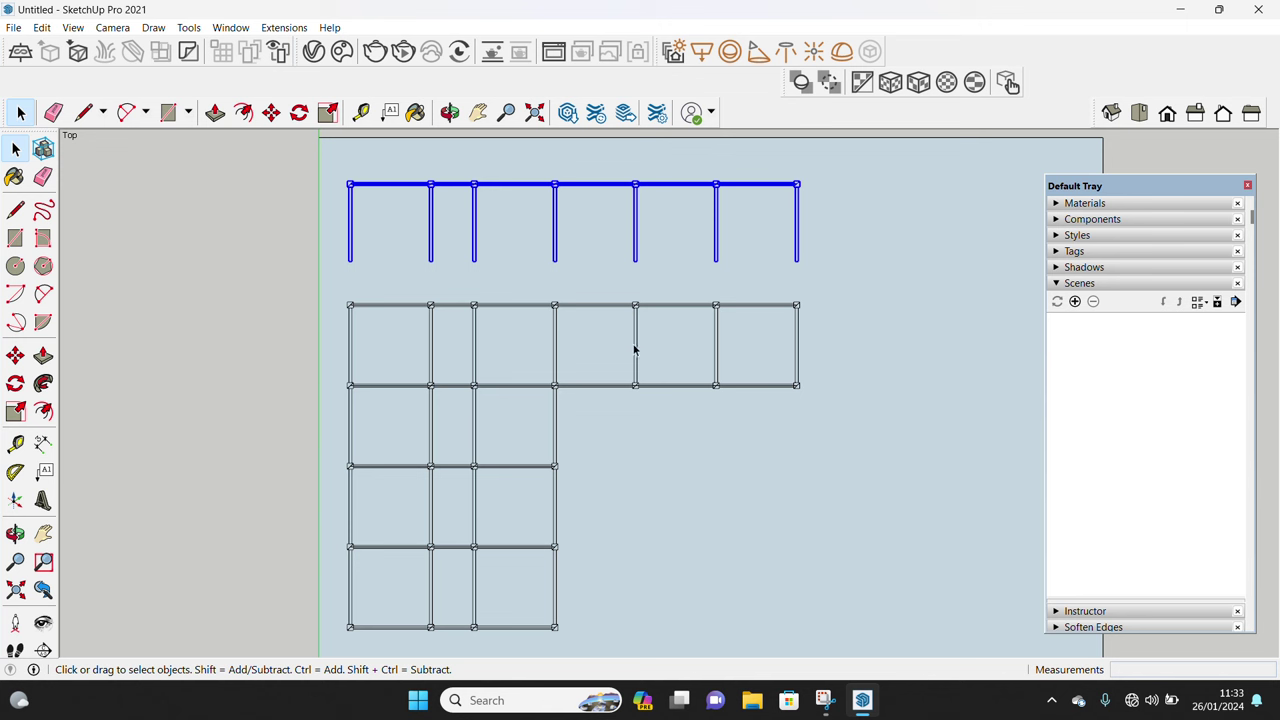
Copy the grid's top columns 2000 mm up to the raised beam ends
click(350, 305)
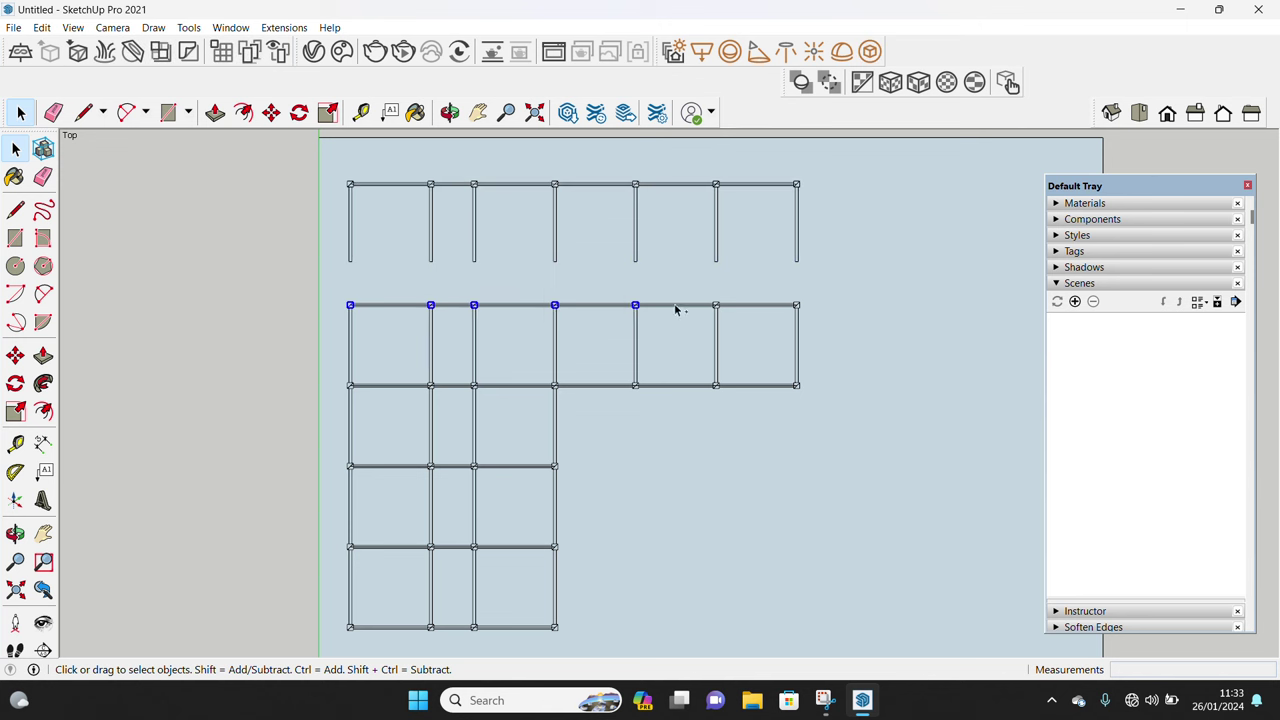
scroll(366, 309, up, 2)
scroll(331, 291, up, 3)
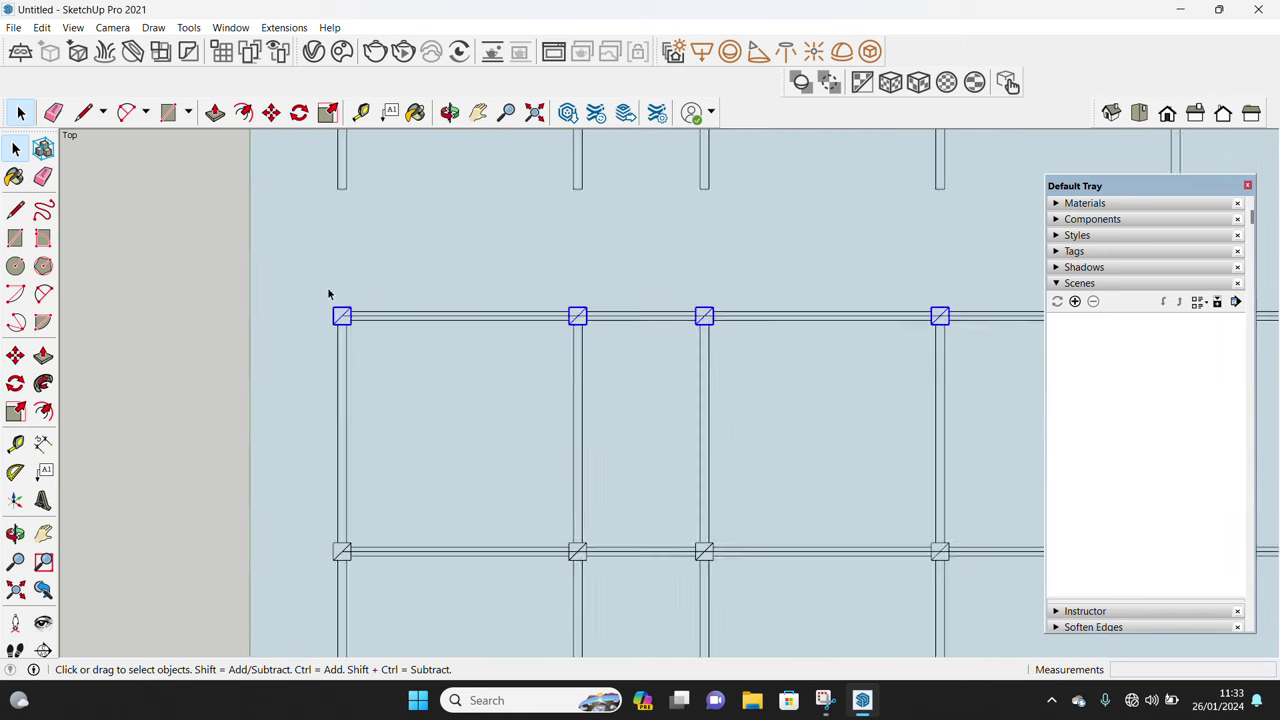
scroll(331, 291, up, 2)
key(m)
scroll(343, 318, up, 1)
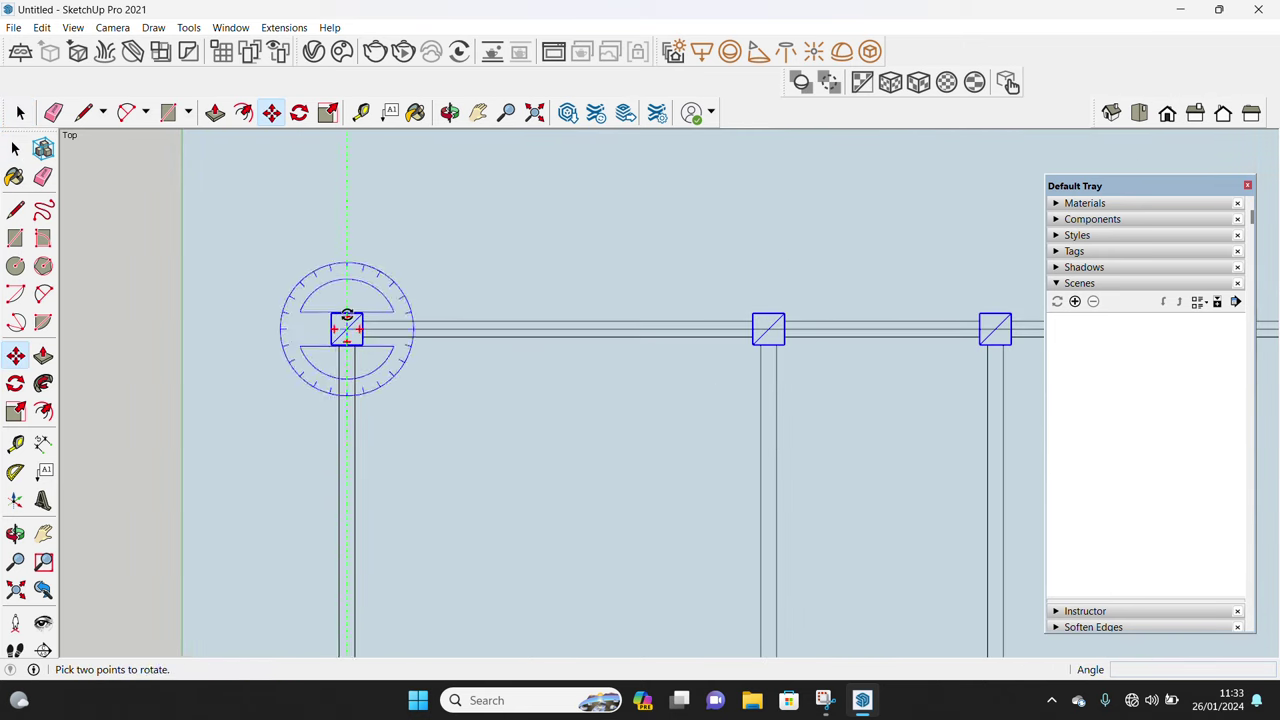
key(ctrl)
click(343, 314)
scroll(350, 280, down, 1)
text(2000)
key(Return)
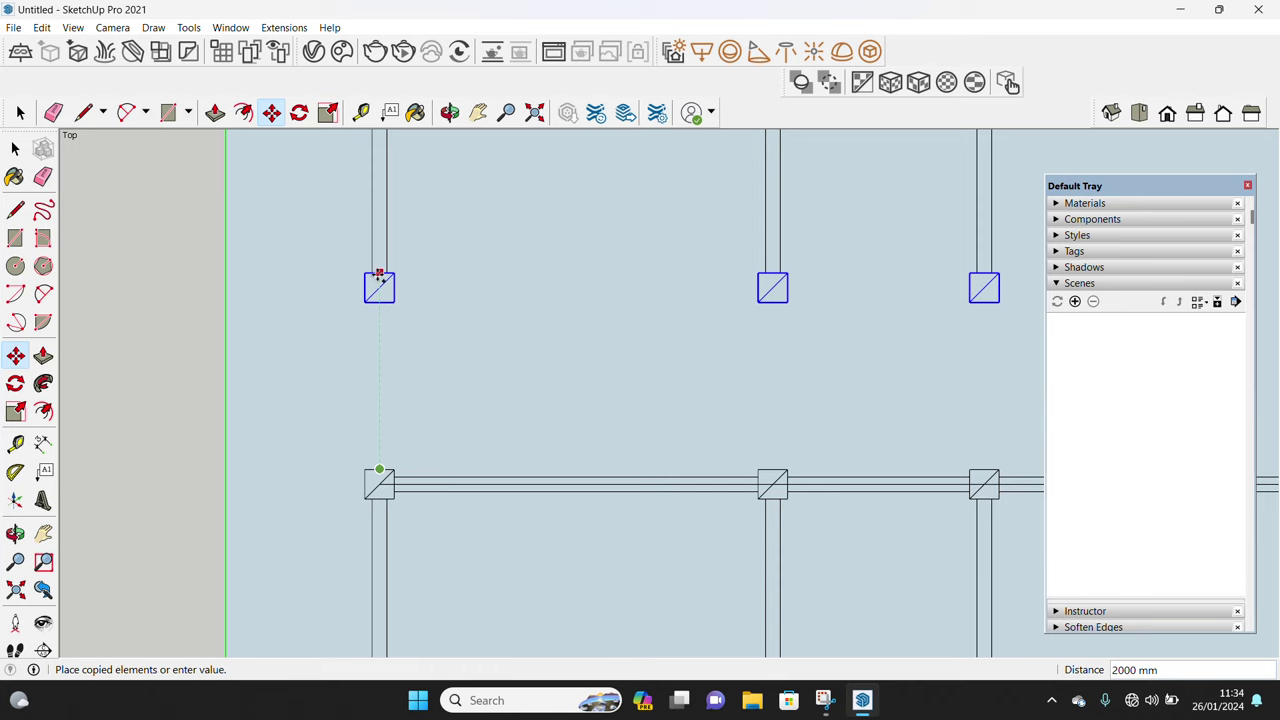
key(space)
scroll(371, 320, down, 2)
scroll(375, 325, down, 2)
scroll(360, 345, down, 1)
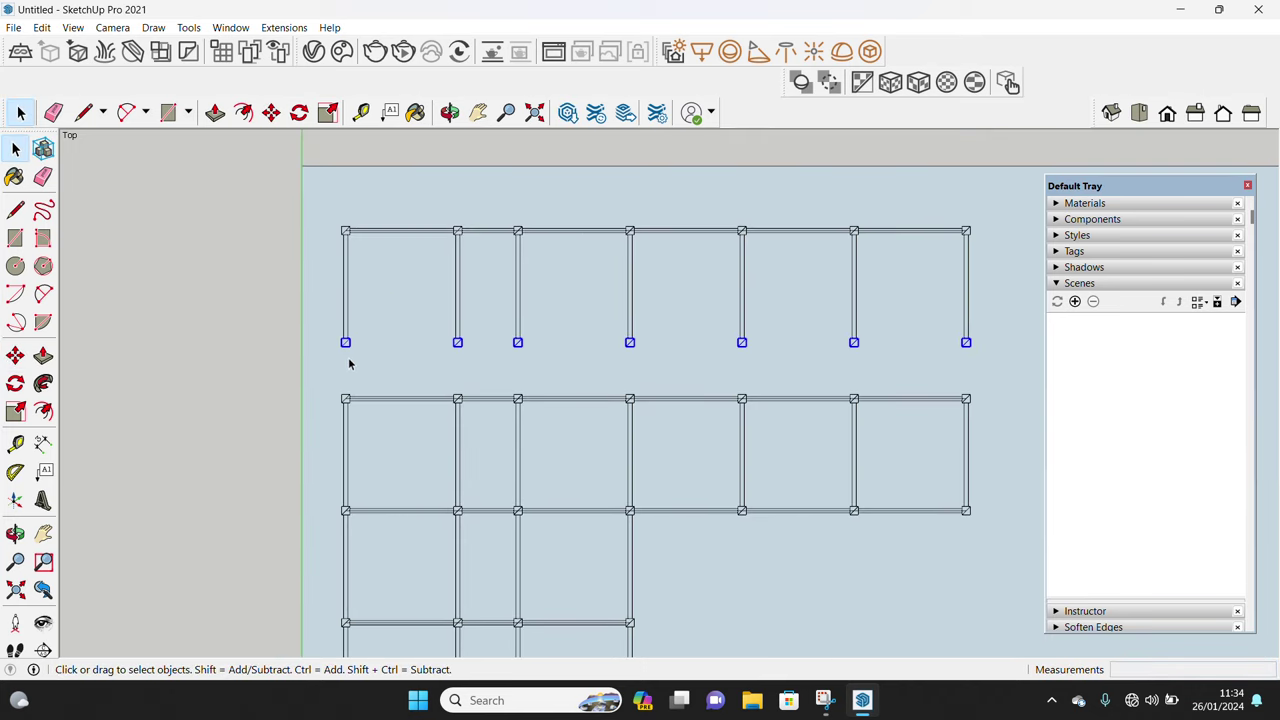
click(815, 428)
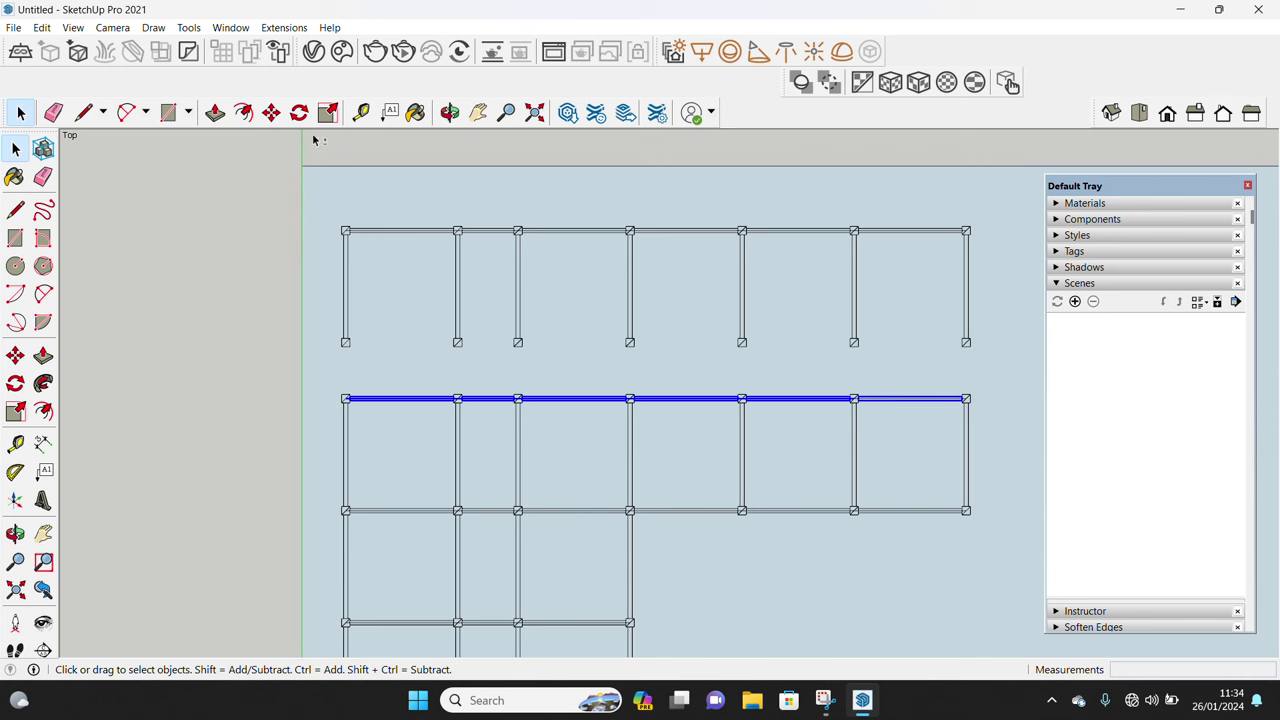
Copy the grid's top beam 2000 mm up to close the raised frame's bottom
key(m)
scroll(343, 399, up, 2)
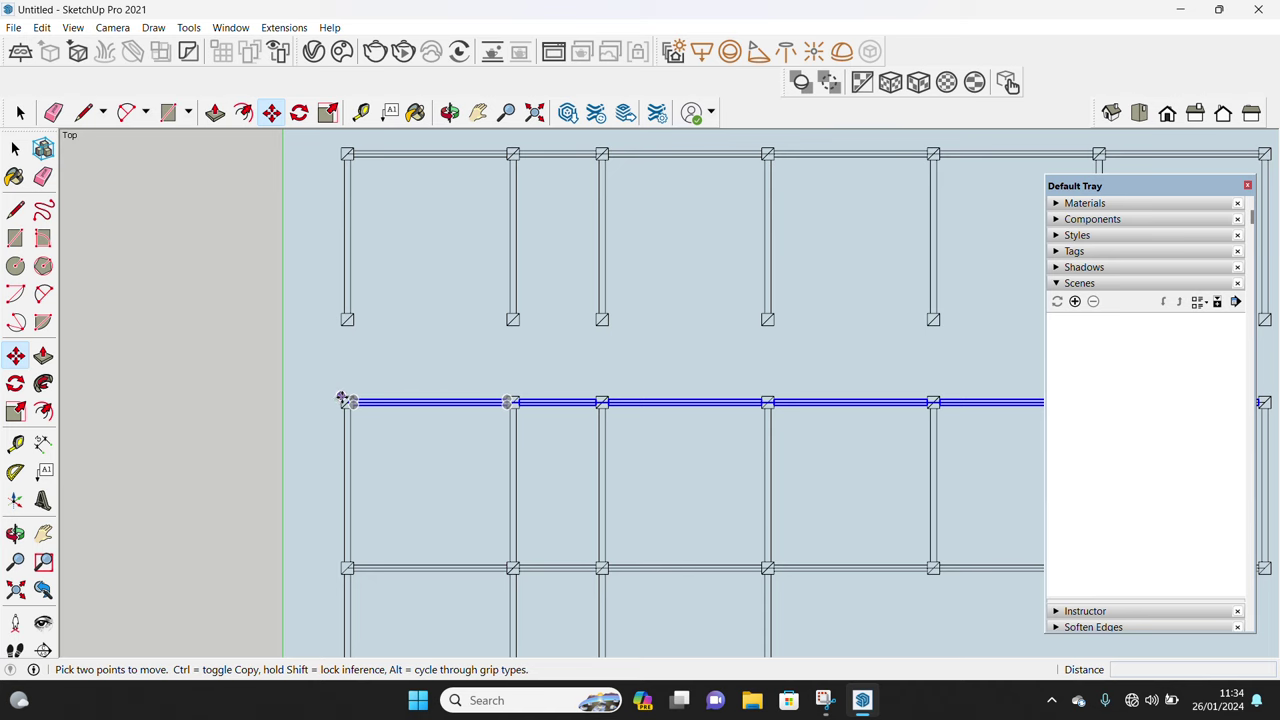
scroll(340, 399, up, 3)
click(340, 404)
key(ctrl)
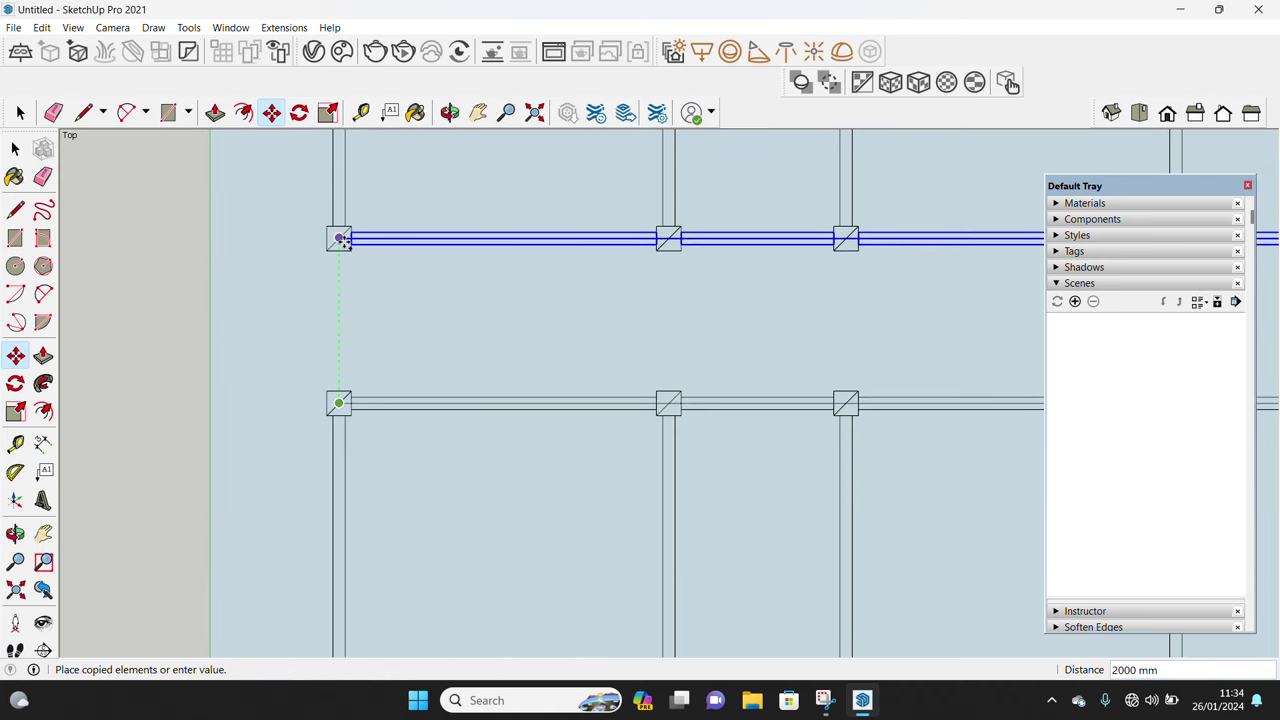
click(340, 240)
key(space)
scroll(466, 334, down, 4)
scroll(400, 484, up, 5)
Scale the left vertical member along green into a short connector spanning the gap
click(366, 470)
key(m)
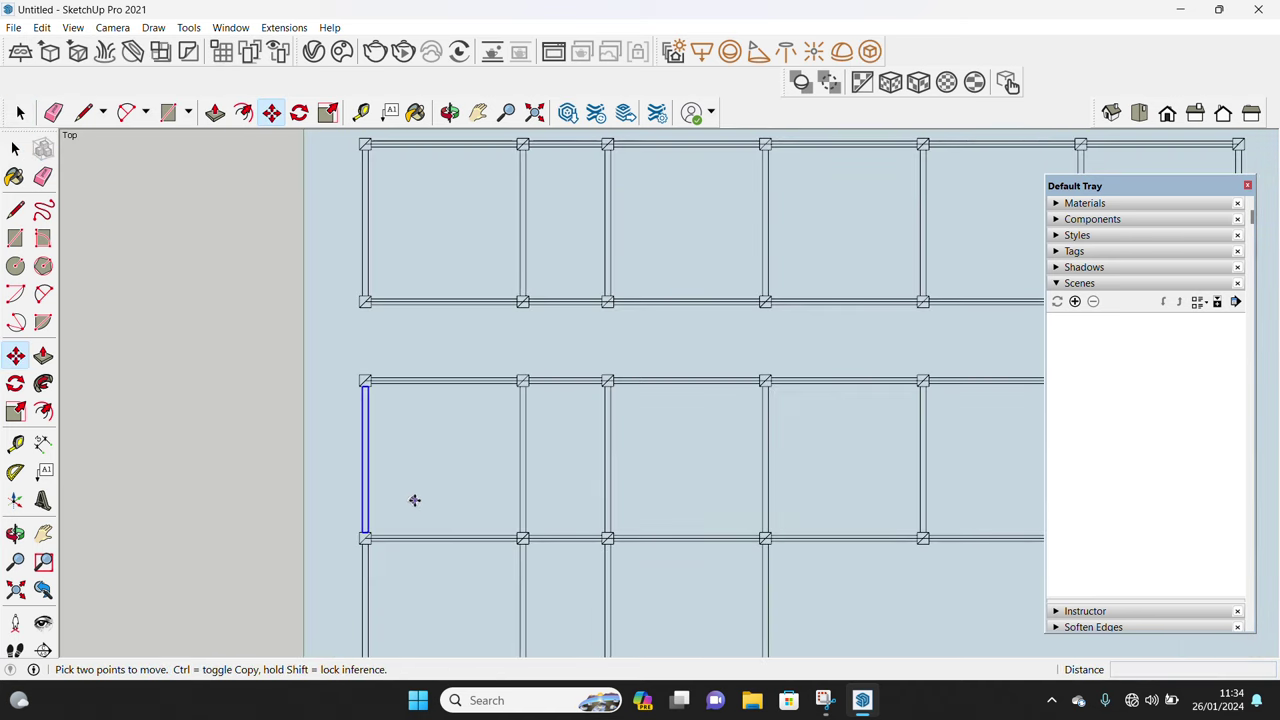
click(412, 499)
key(ctrl)
key(space)
key(s)
scroll(346, 280, up, 2)
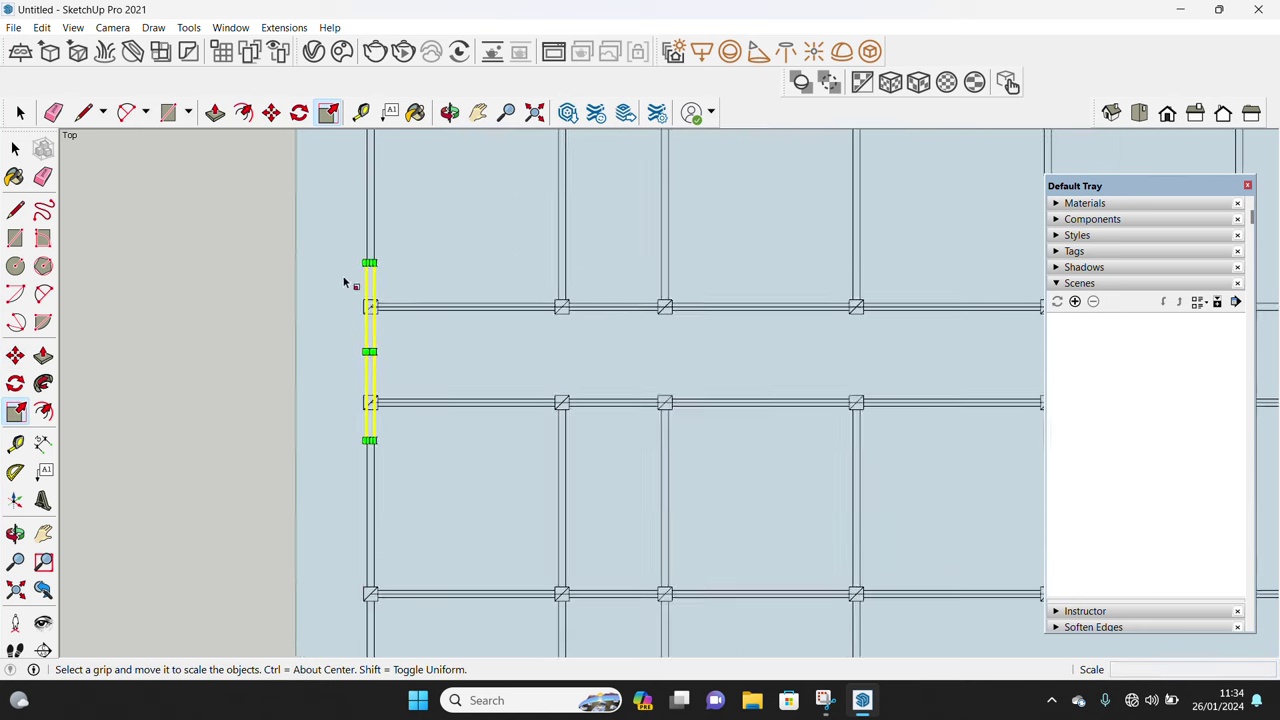
scroll(350, 275, up, 1)
drag(370, 260, 371, 303)
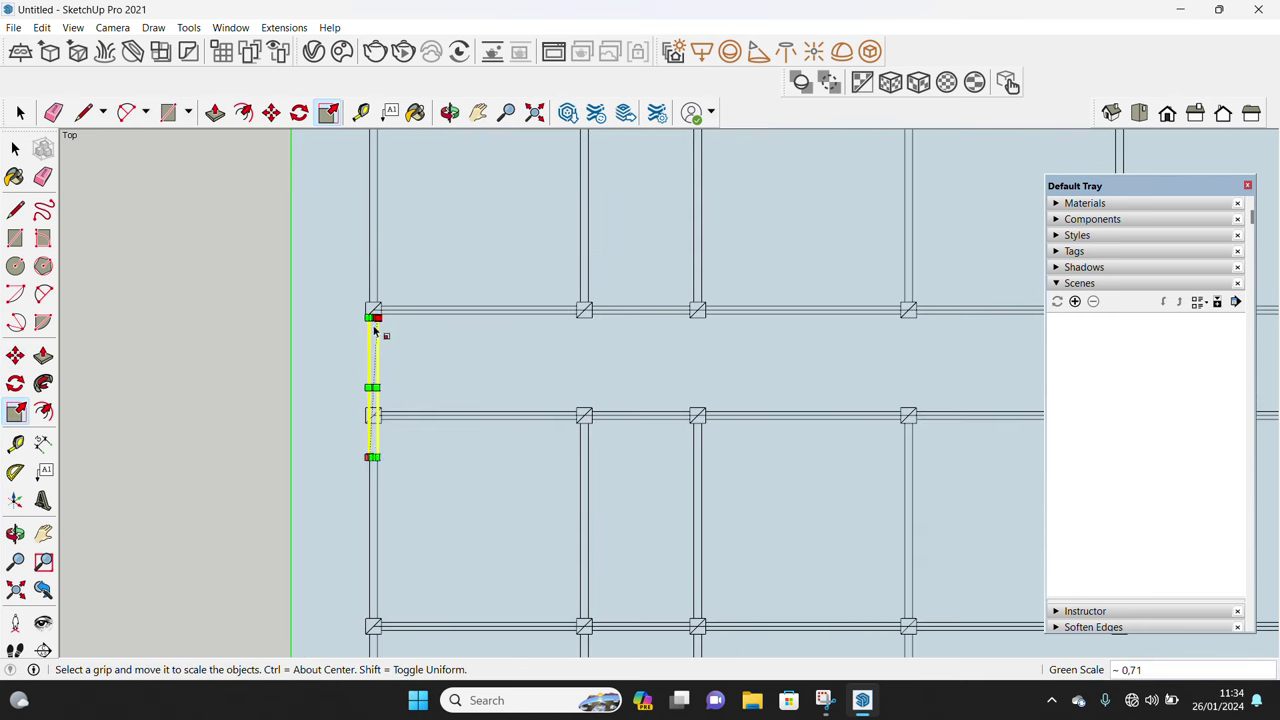
drag(372, 403, 374, 413)
key(space)
scroll(378, 414, down, 3)
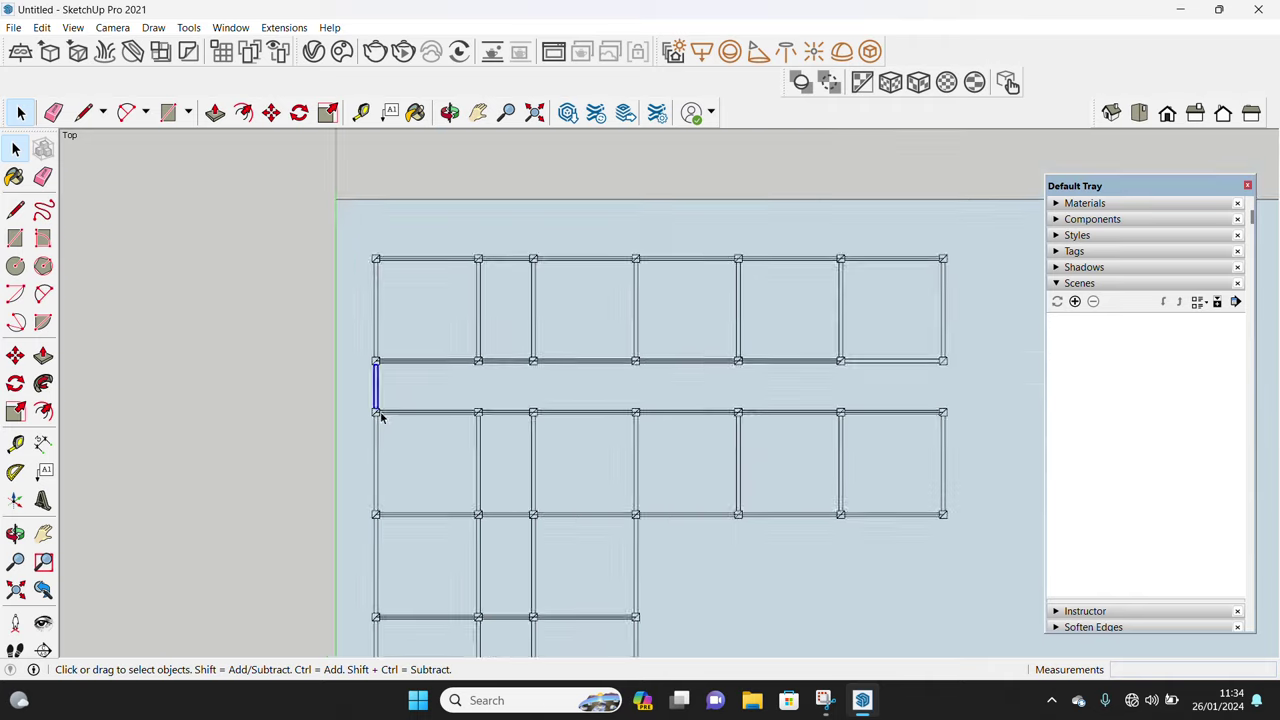
shift+middle_drag(531, 429, 345, 460)
Copy the short member to the frame's right end, aligned with the corner column
key(m)
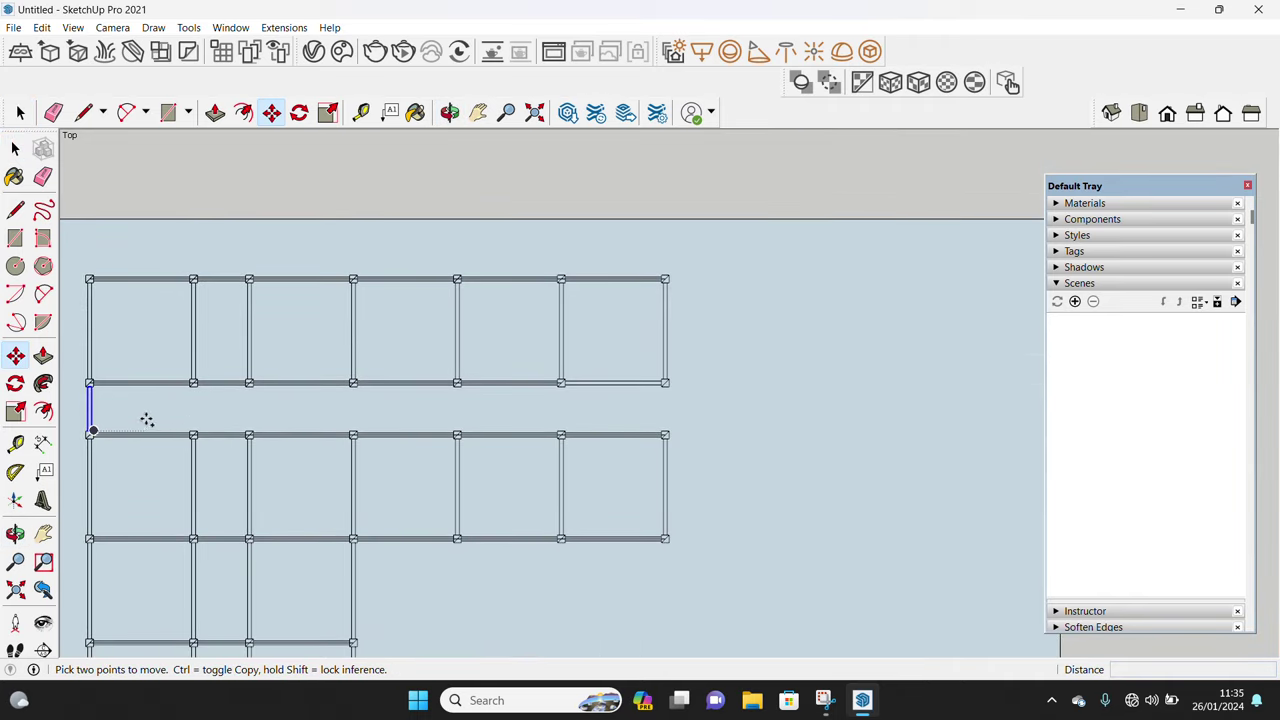
key(ctrl)
click(90, 432)
scroll(626, 428, up, 1)
scroll(719, 426, up, 2)
scroll(800, 440, up, 1)
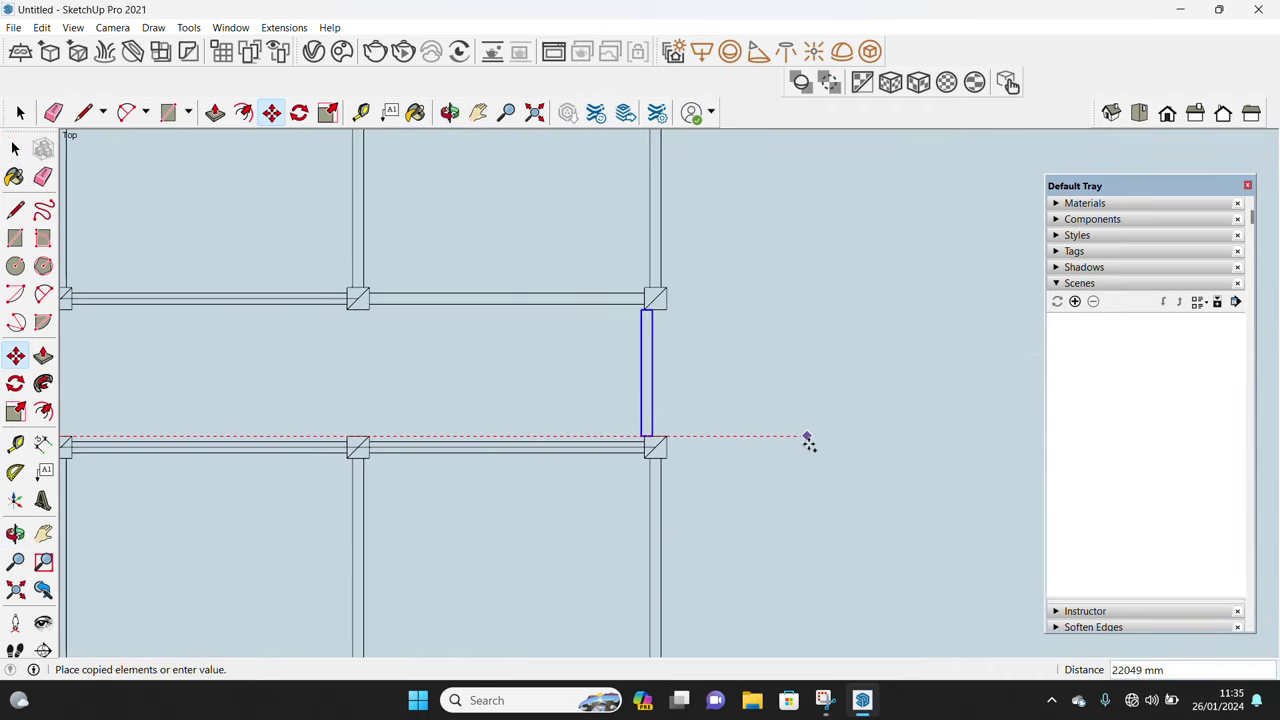
click(691, 449)
scroll(691, 449, up, 2)
scroll(626, 426, up, 2)
click(626, 426)
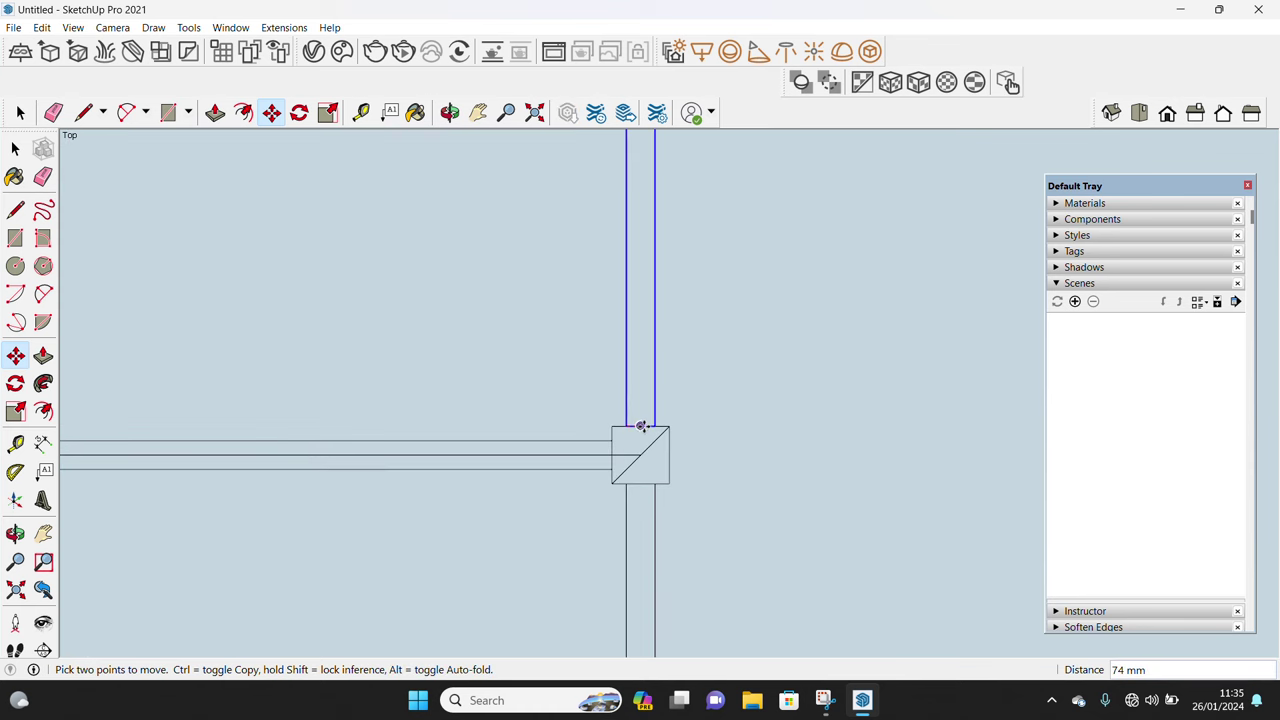
key(space)
scroll(783, 317, down, 8)
scroll(785, 325, up, 2)
scroll(780, 328, up, 3)
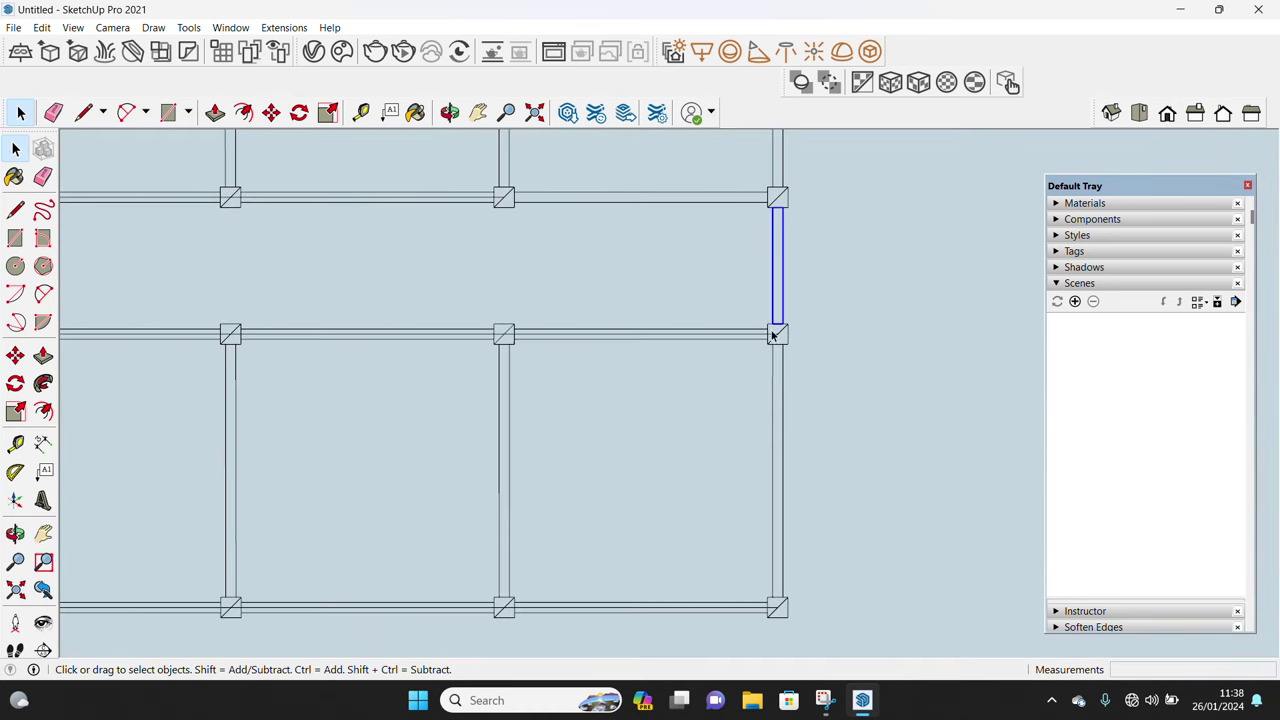
Cancel an extra member copy and delete the stray short vertical beam piece
key(m)
click(786, 324)
key(ctrl)
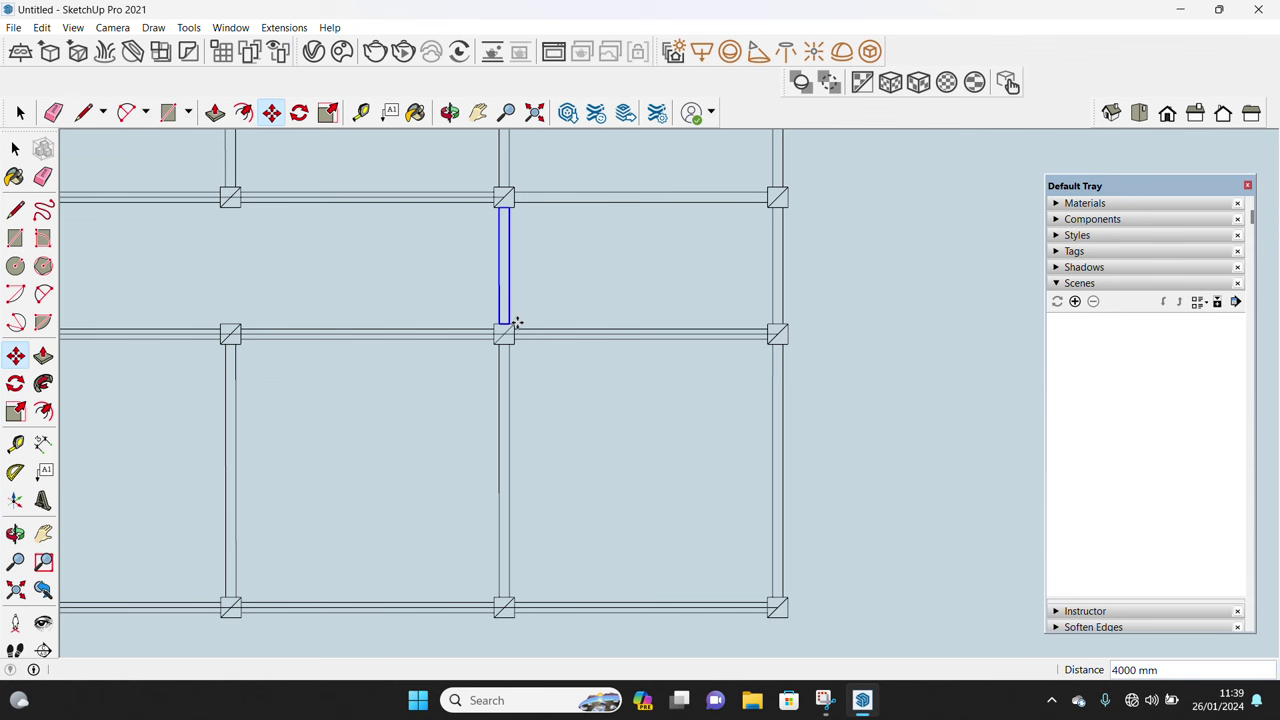
key(Escape)
key(space)
scroll(514, 329, down, 5)
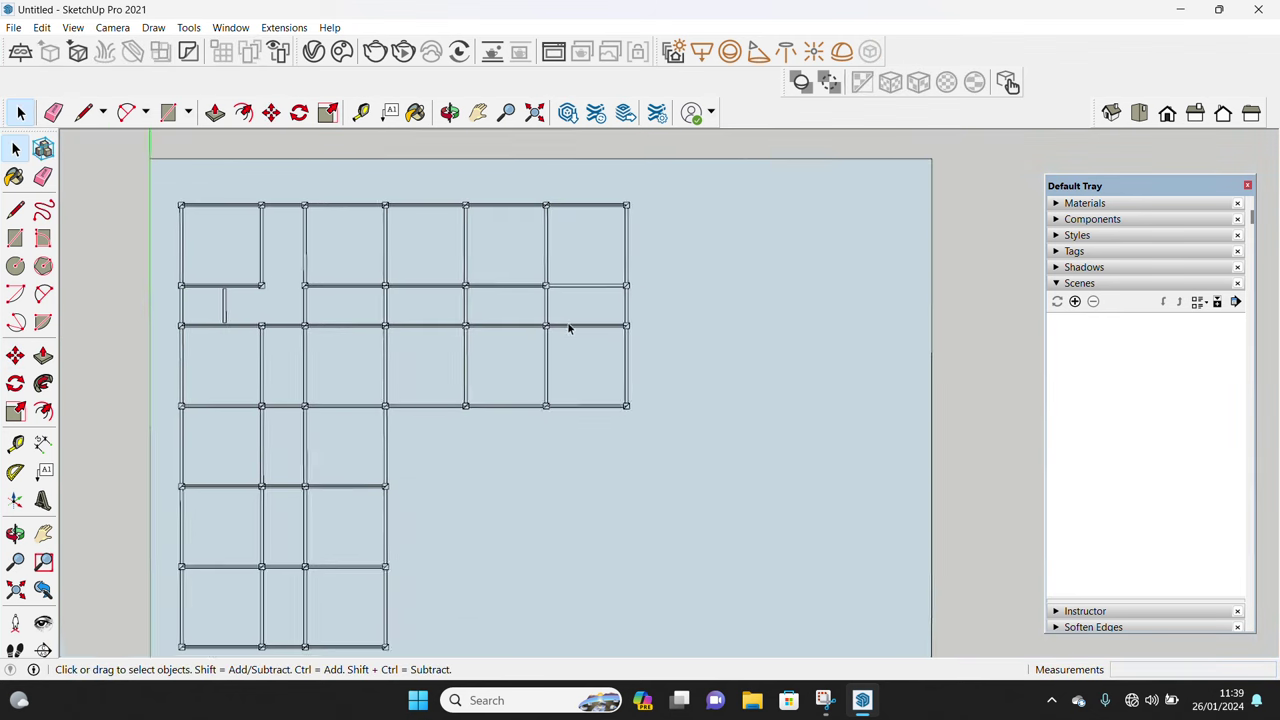
scroll(300, 350, up, 3)
click(293, 347)
key(Delete)
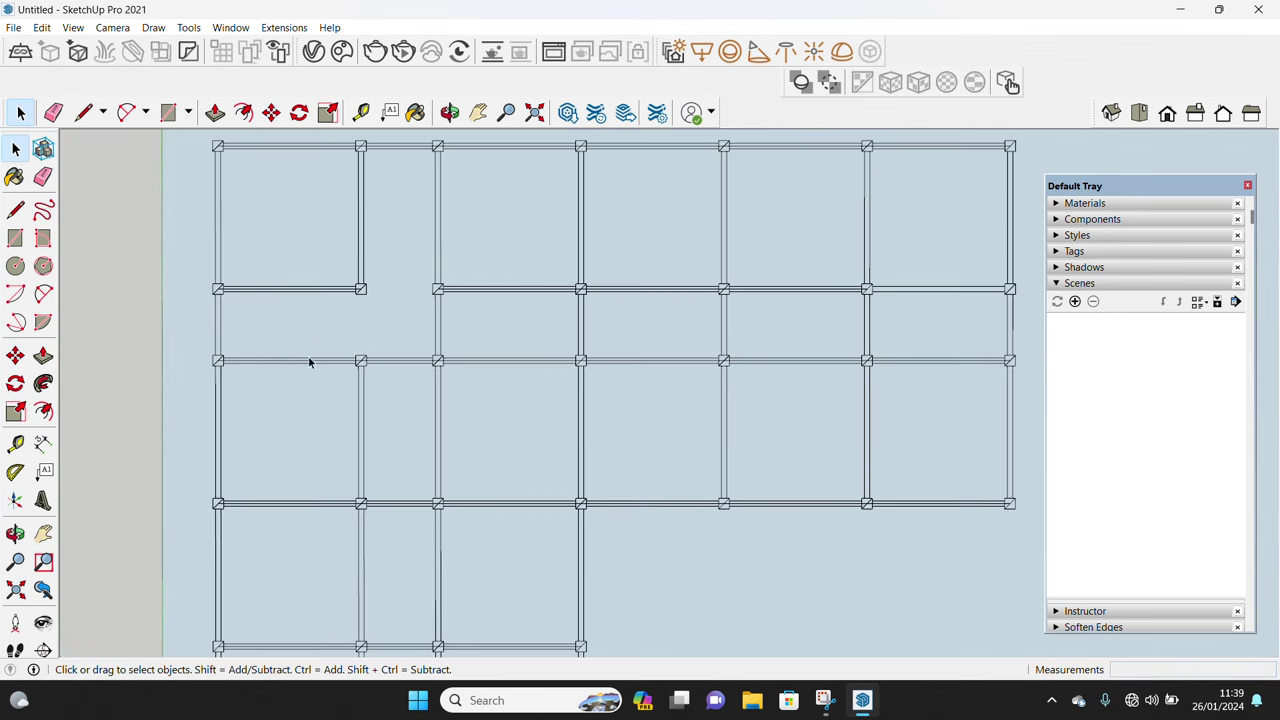
Copy the left short beam piece 4000 mm over to the next column
scroll(381, 349, up, 1)
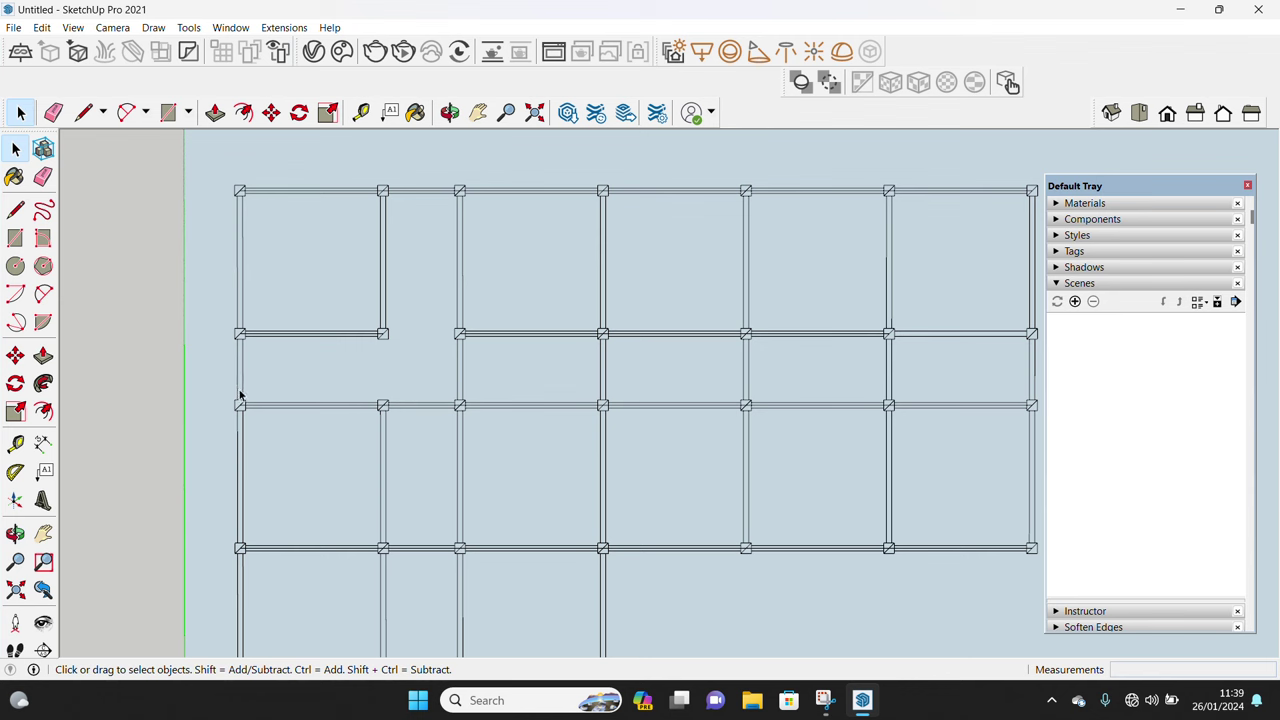
click(238, 390)
scroll(240, 394, up, 3)
scroll(245, 408, up, 1)
key(m)
click(243, 409)
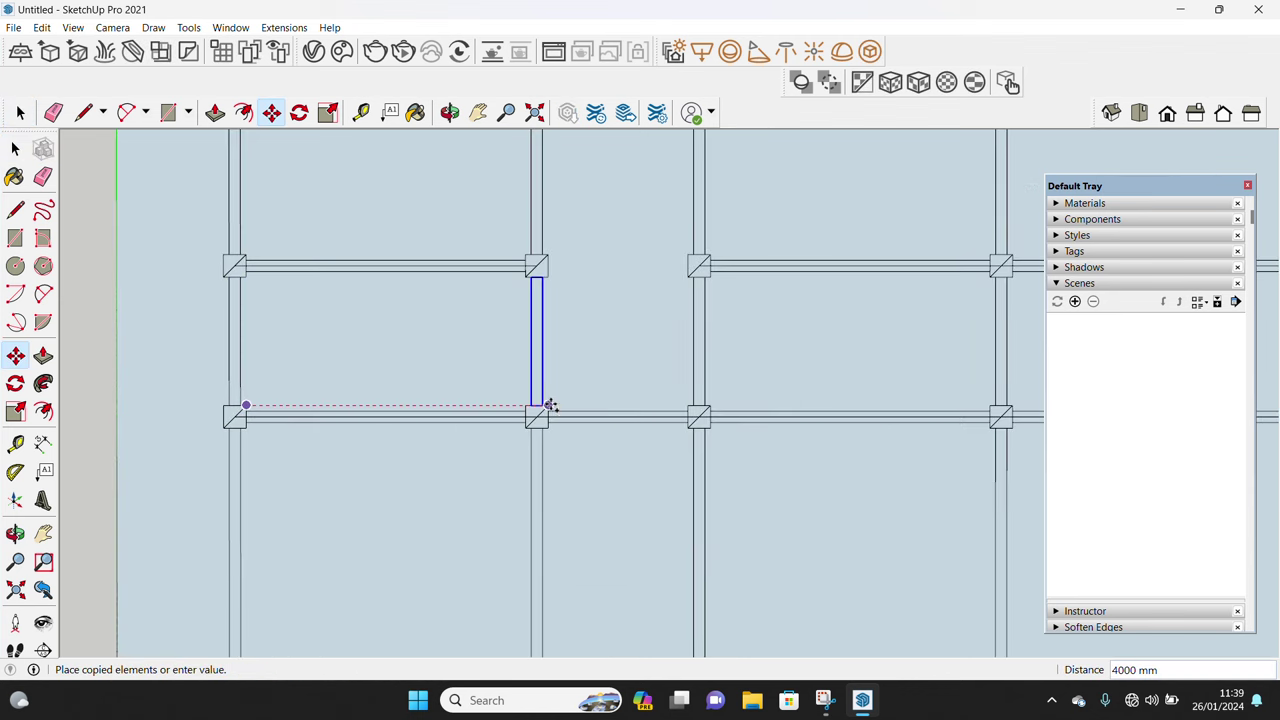
click(549, 406)
key(space)
scroll(548, 402, down, 3)
scroll(590, 350, down, 3)
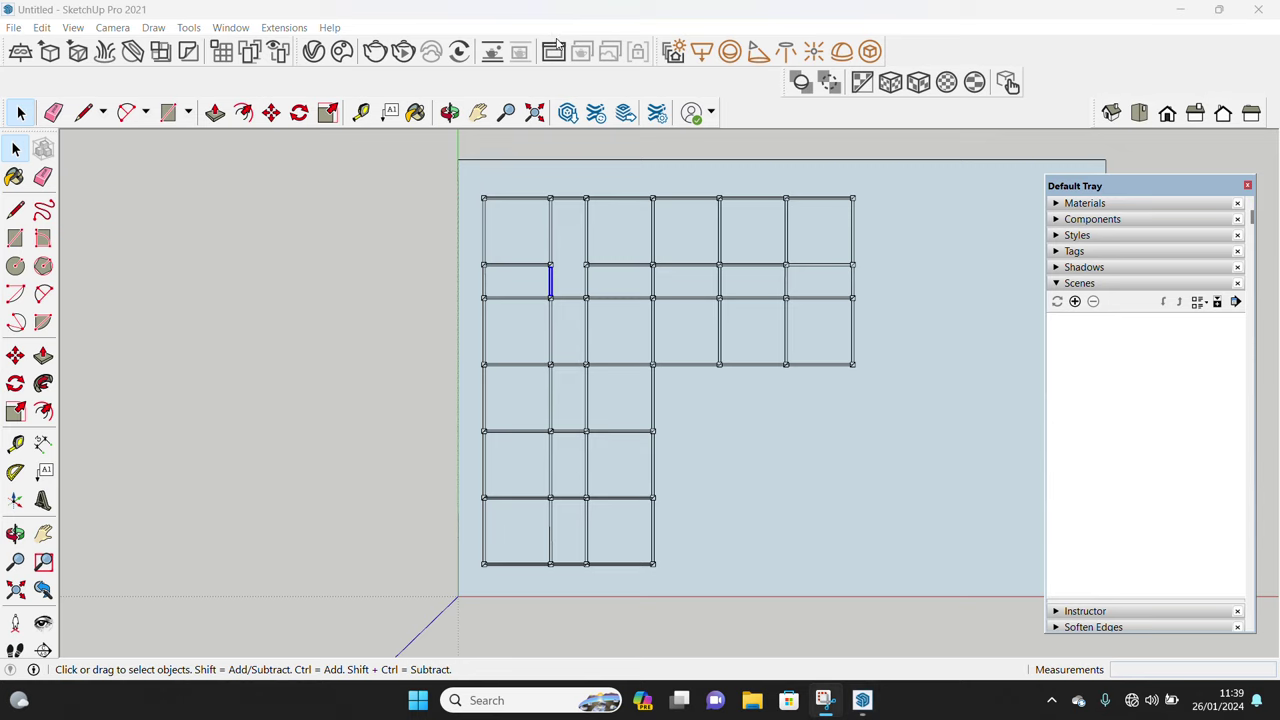
scroll(569, 217, up, 2)
scroll(523, 165, up, 2)
Copy the top beam segment 4000 mm lower to fill the grid gap
drag(624, 194, 625, 195)
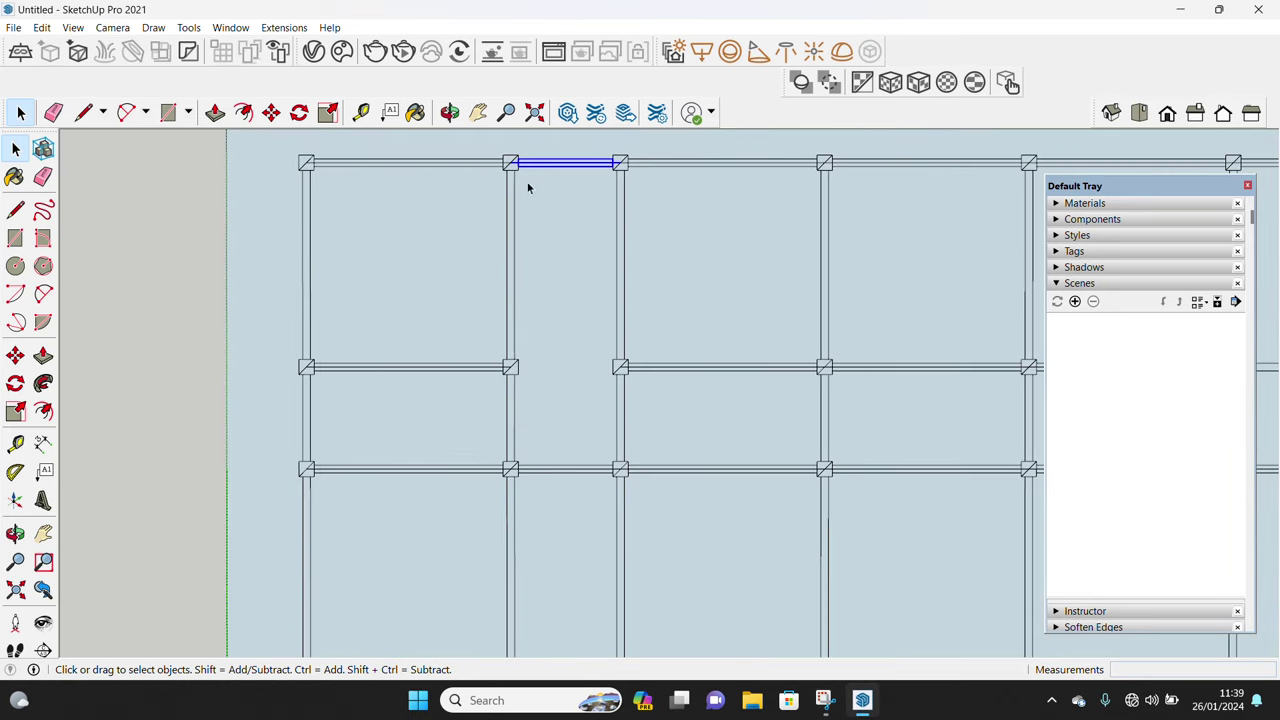
key(m)
scroll(510, 161, up, 2)
key(ctrl)
click(510, 161)
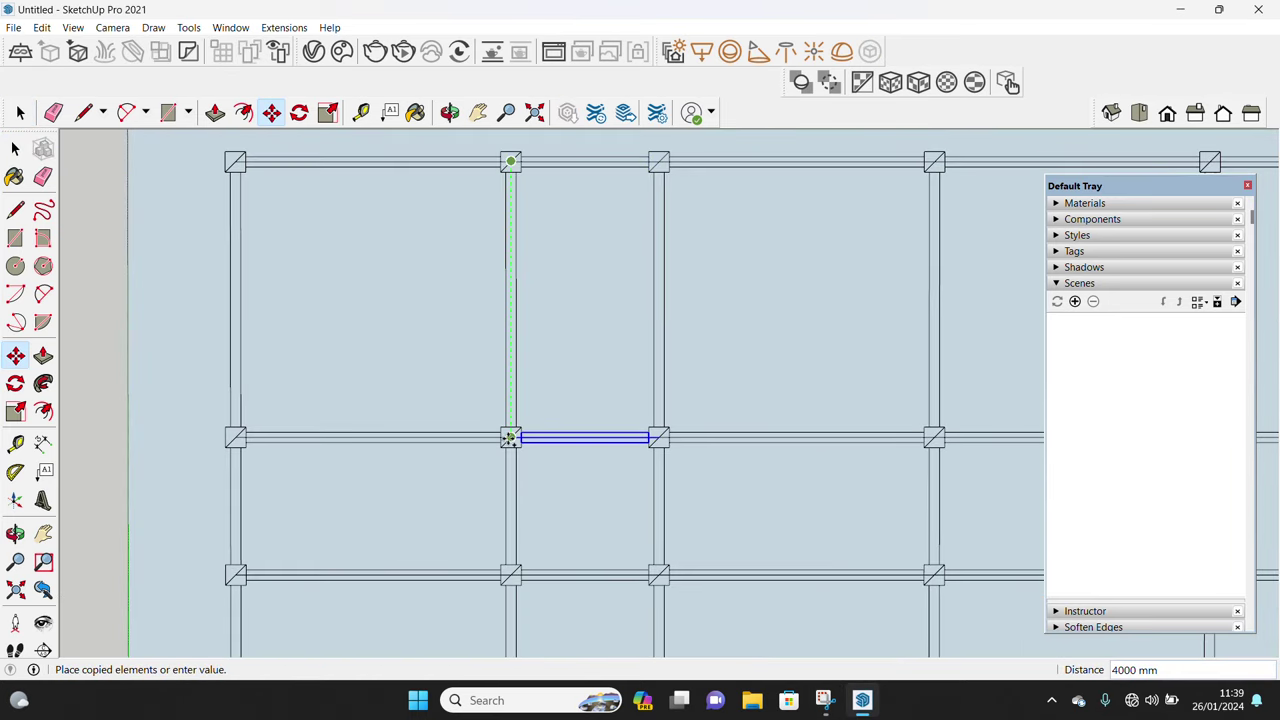
click(510, 437)
key(space)
scroll(510, 437, down, 2)
scroll(515, 425, down, 2)
Orbit and zoom to check the completed L-shaped beam grid in perspective
mouse_move(518, 420)
middle_down()
mouse_move(433, 164)
mouse_move(490, 340)
middle_up()
scroll(490, 340, up, 1)
scroll(495, 345, up, 2)
scroll(500, 337, up, 2)
scroll(488, 357, up, 2)
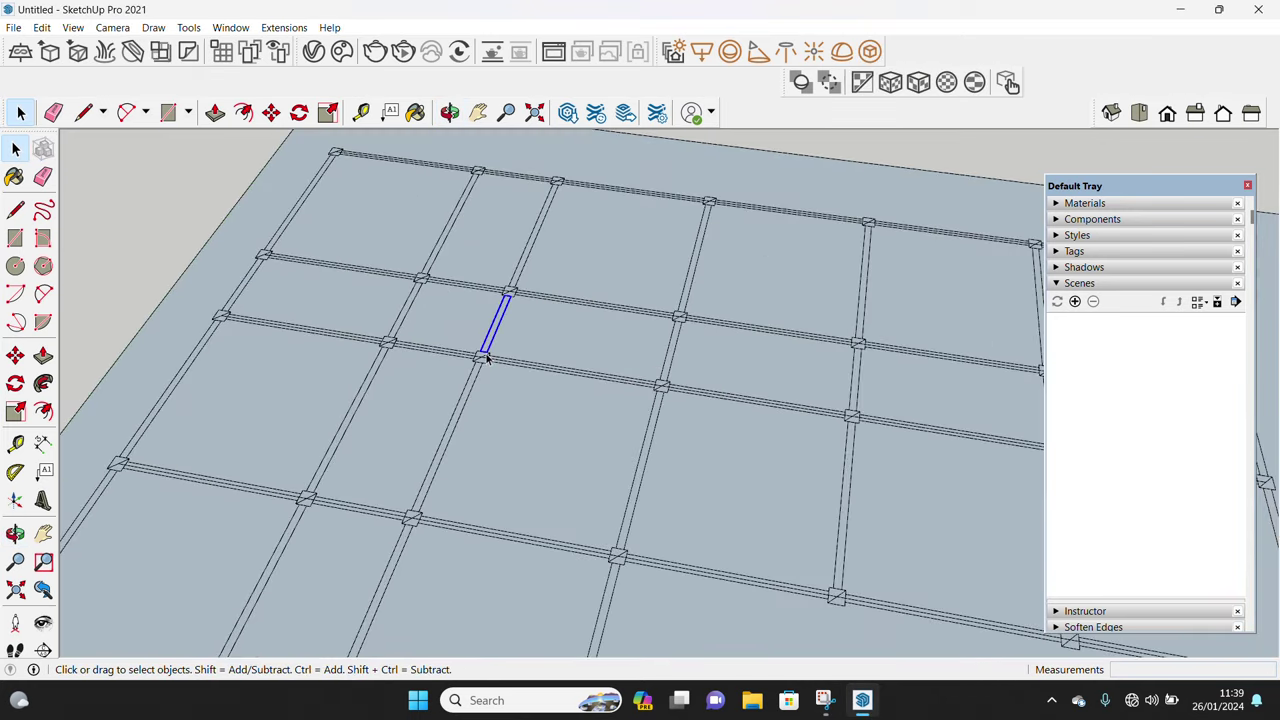
scroll(488, 357, up, 2)
scroll(491, 360, down, 4)
scroll(487, 450, down, 3)
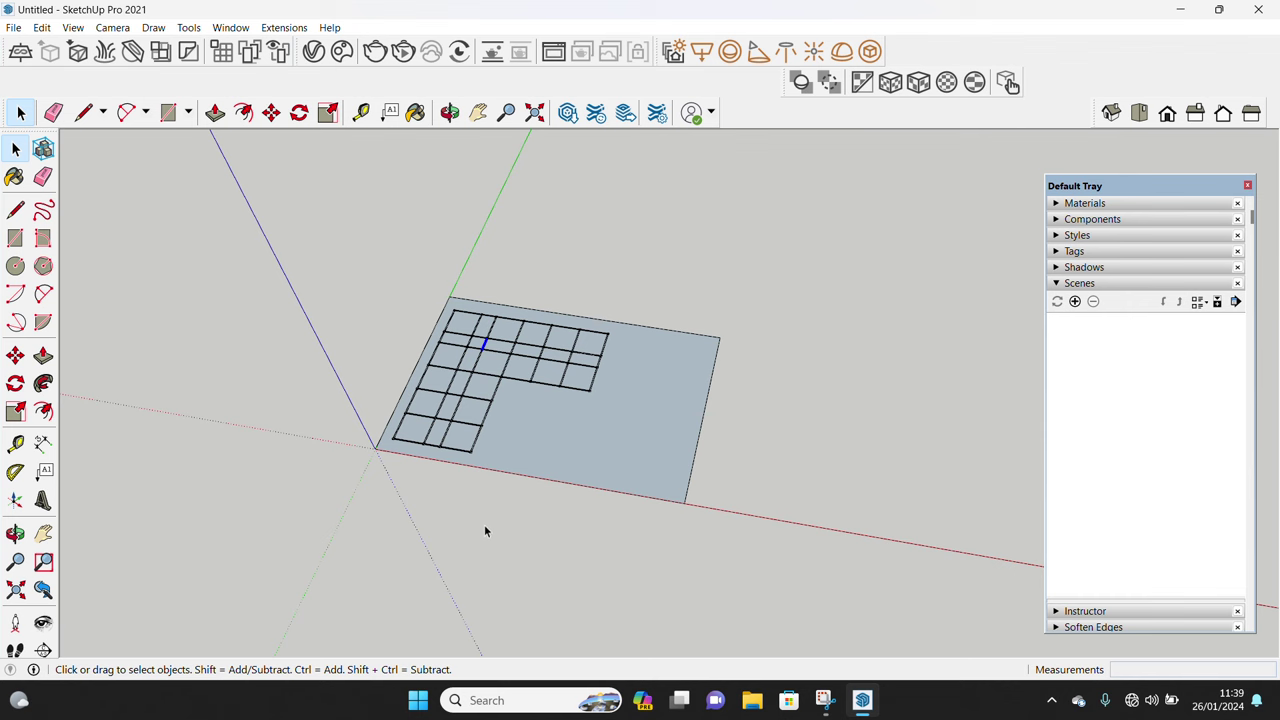
Paste the copied beam piece and move it away from the grid
key(ctrl+v)
click(420, 495)
scroll(420, 493, up, 2)
scroll(425, 490, up, 2)
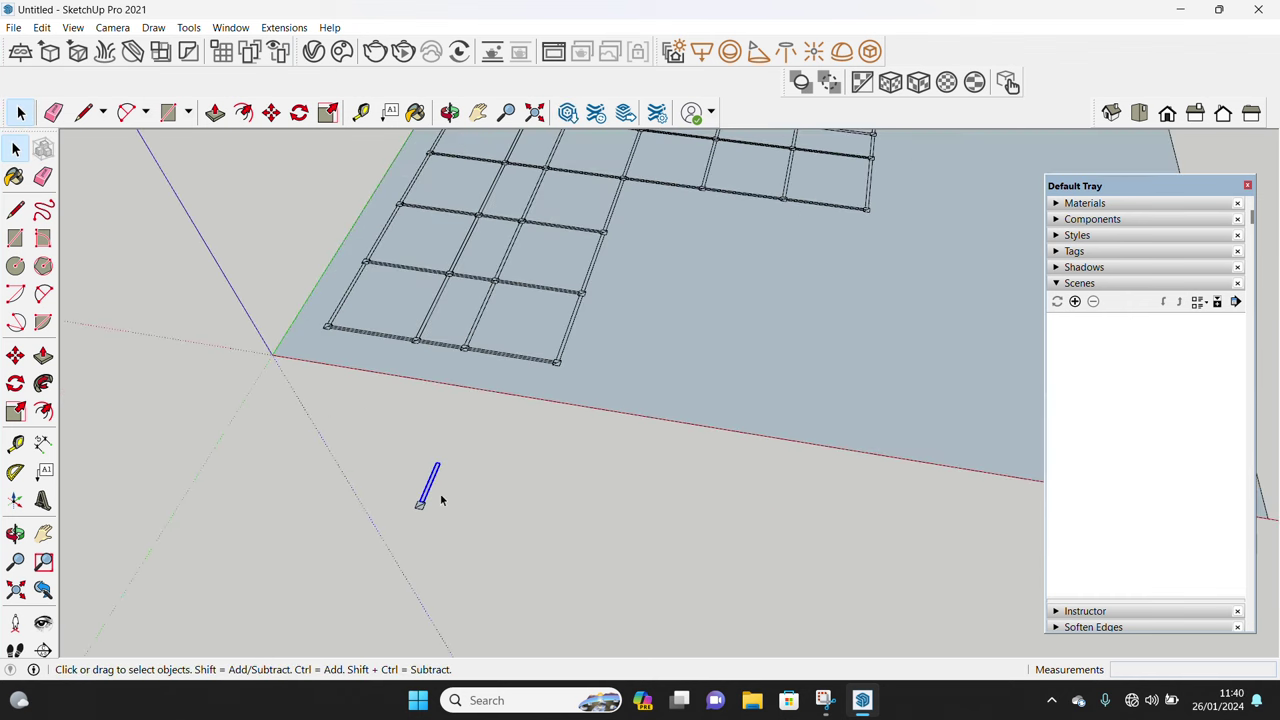
key(m)
click(420, 505)
click(515, 518)
key(space)
scroll(505, 505, up, 3)
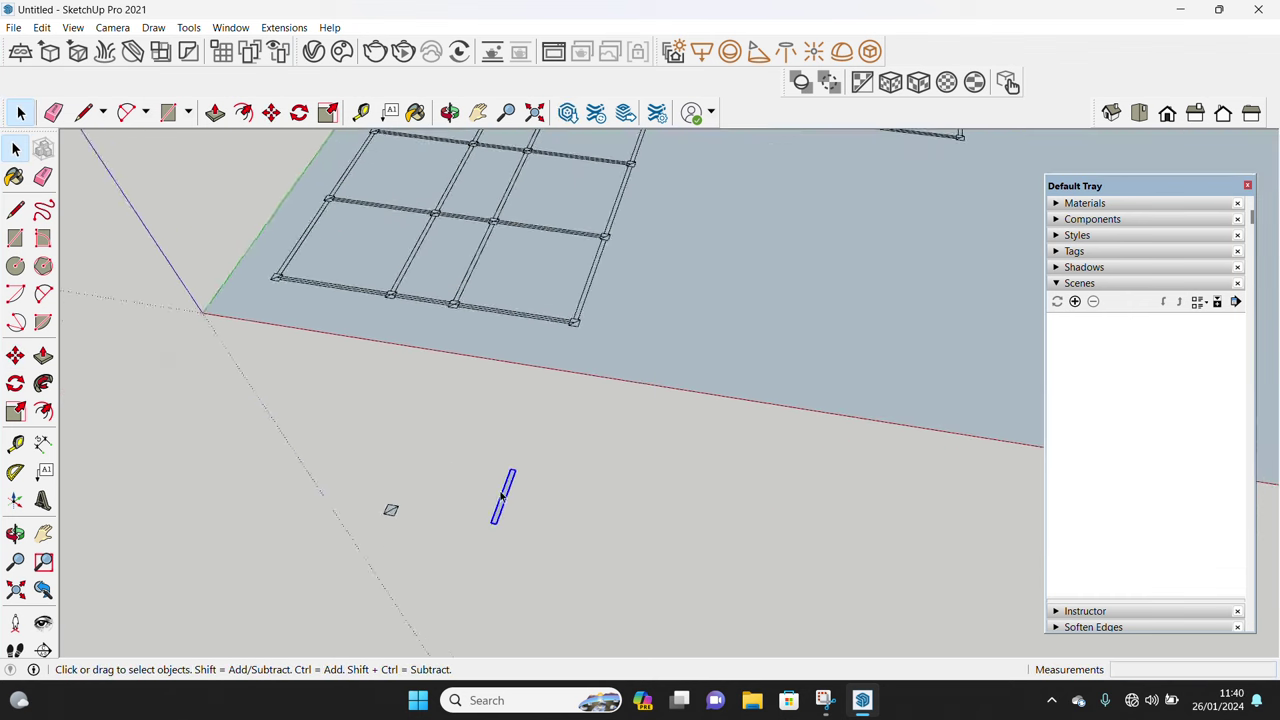
scroll(429, 560, up, 3)
Inside the piece's group, extrude its face up 300 mm
double_click(425, 558)
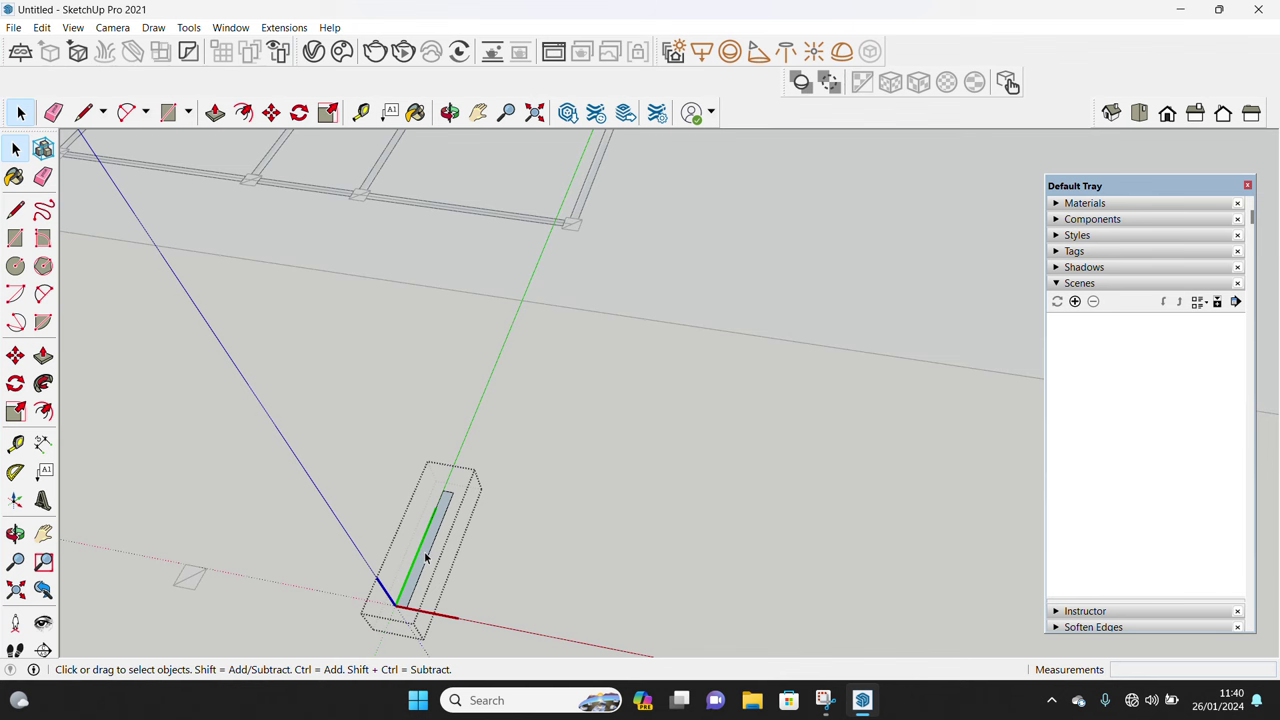
middle_drag(425, 562, 440, 520)
key(p)
click(440, 520)
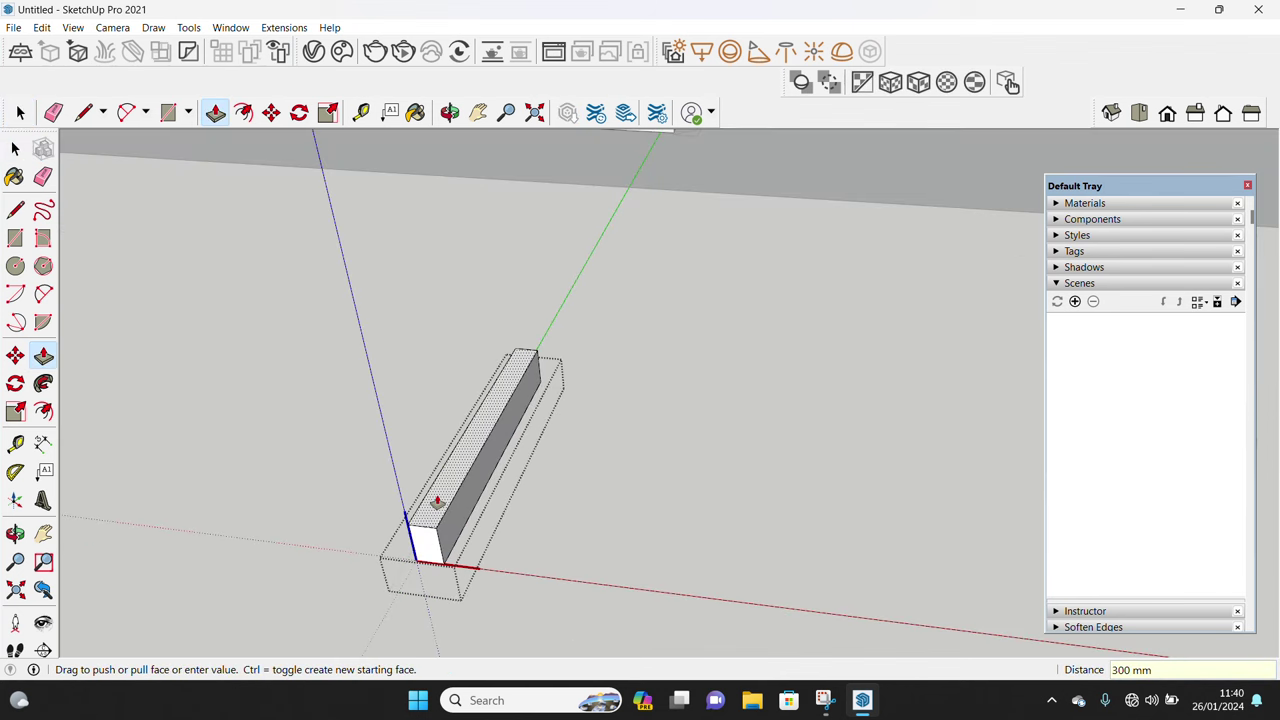
click(440, 505)
key(space)
Copy the block's top face 645 mm to the side as a slab
scroll(448, 530, up, 1)
click(424, 508)
key(m)
click(425, 510)
key(ctrl)
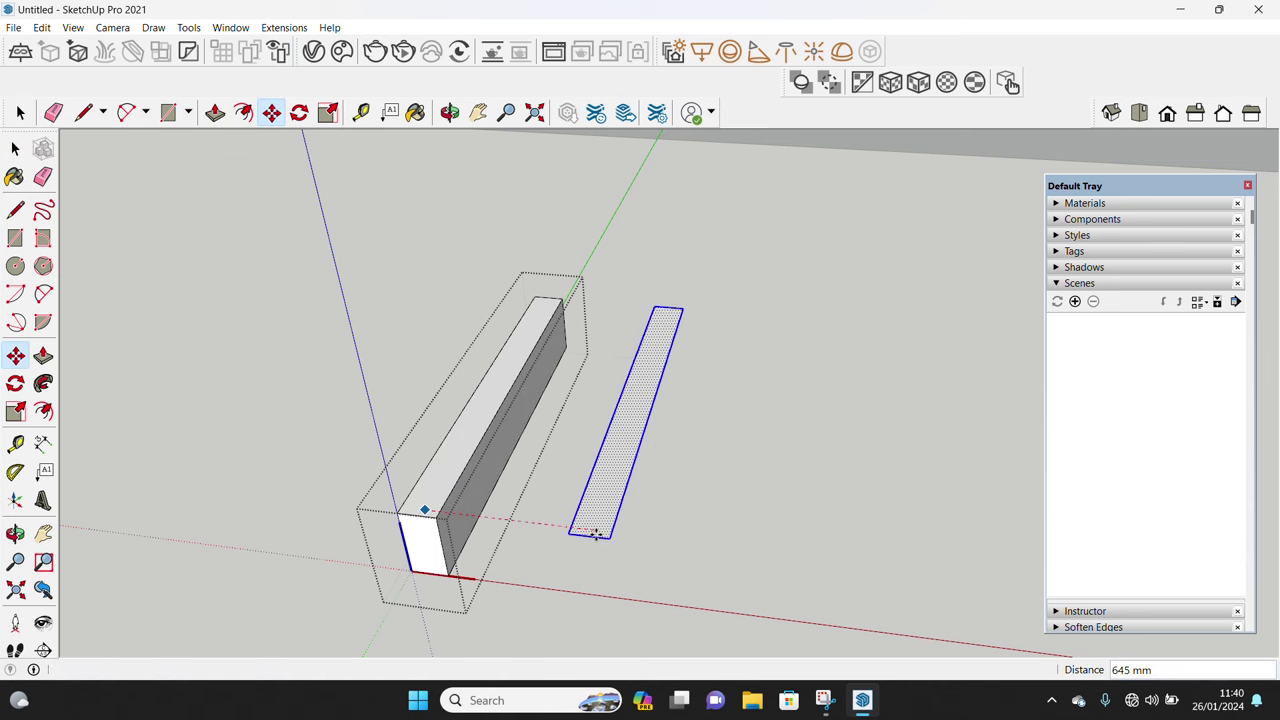
click(590, 536)
key(space)
click(460, 528)
Pull the dark side face of the block outward
key(p)
click(468, 523)
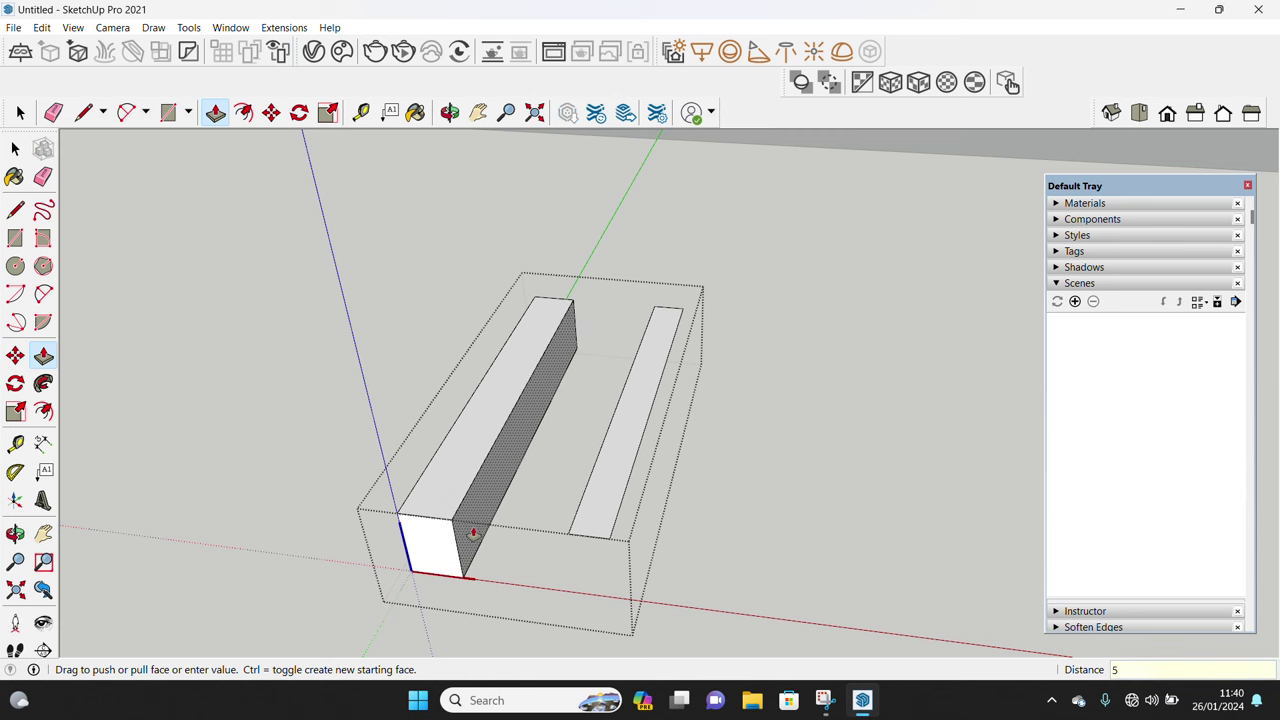
click(468, 534)
mouse_move(468, 534)
middle_down()
mouse_move(580, 500)
mouse_move(568, 571)
middle_up()
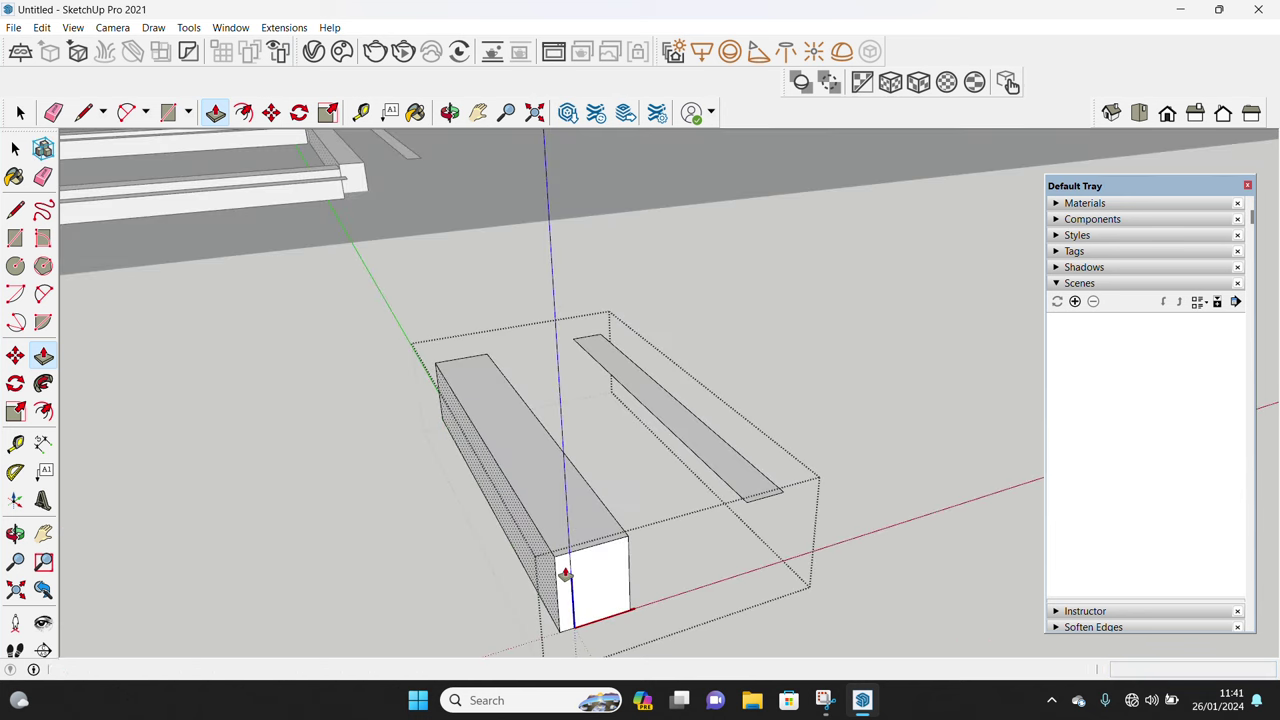
key(space)
Group the left block, set the thin slab on its top, and start raising it
triple_click(585, 594)
right_click(599, 540)
click(656, 381)
key(m)
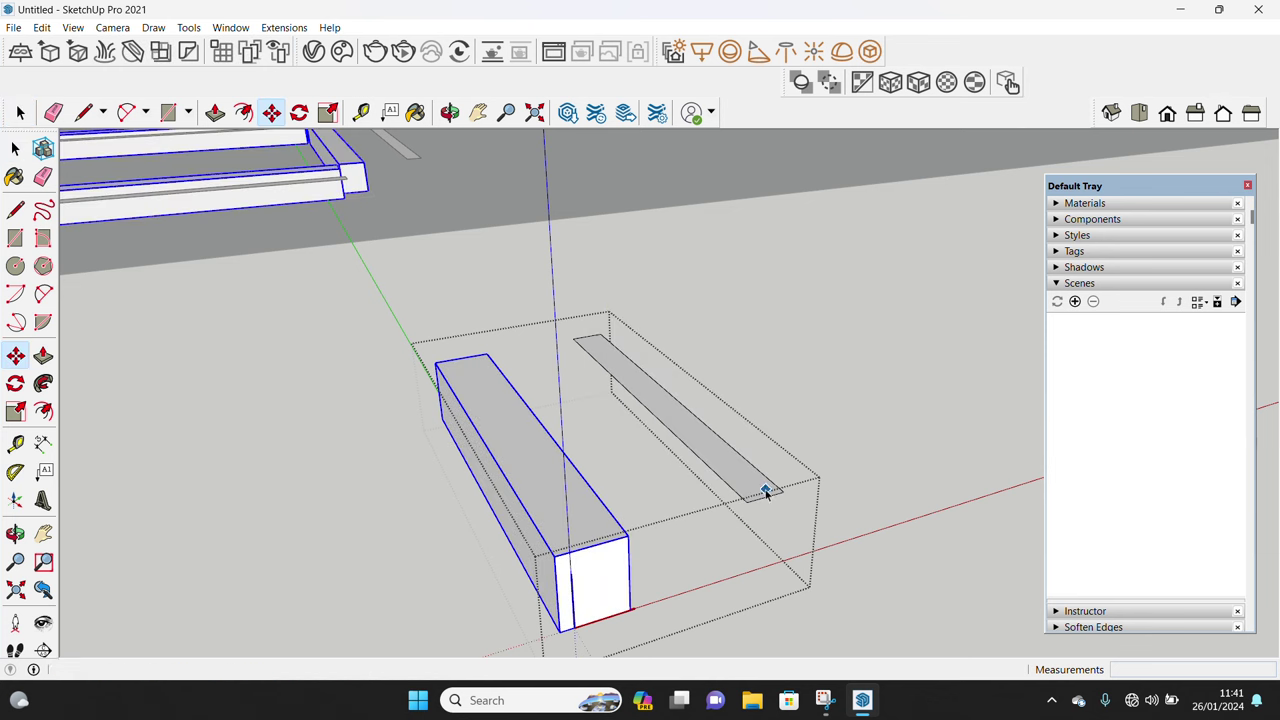
key(space)
click(762, 490)
key(m)
drag(766, 497, 587, 555)
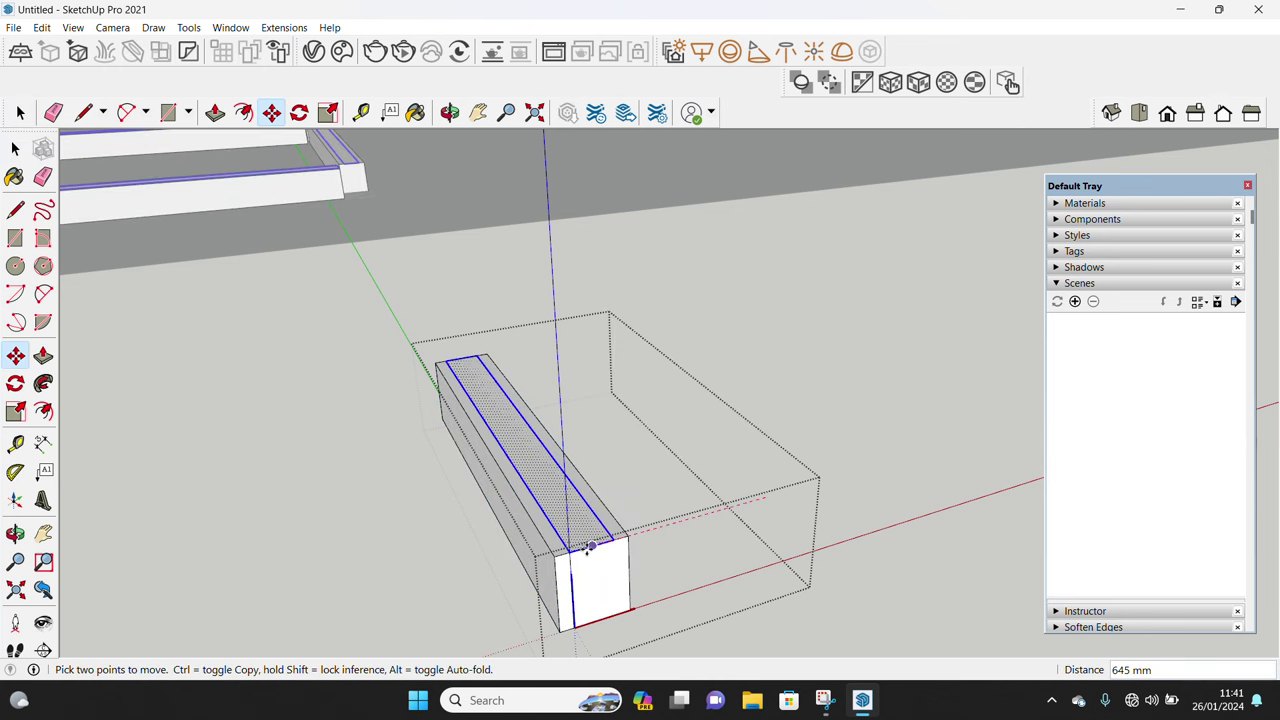
key(space)
key(p)
click(560, 520)
Raise the column block to 2700 mm and group all its geometry
text(2700)
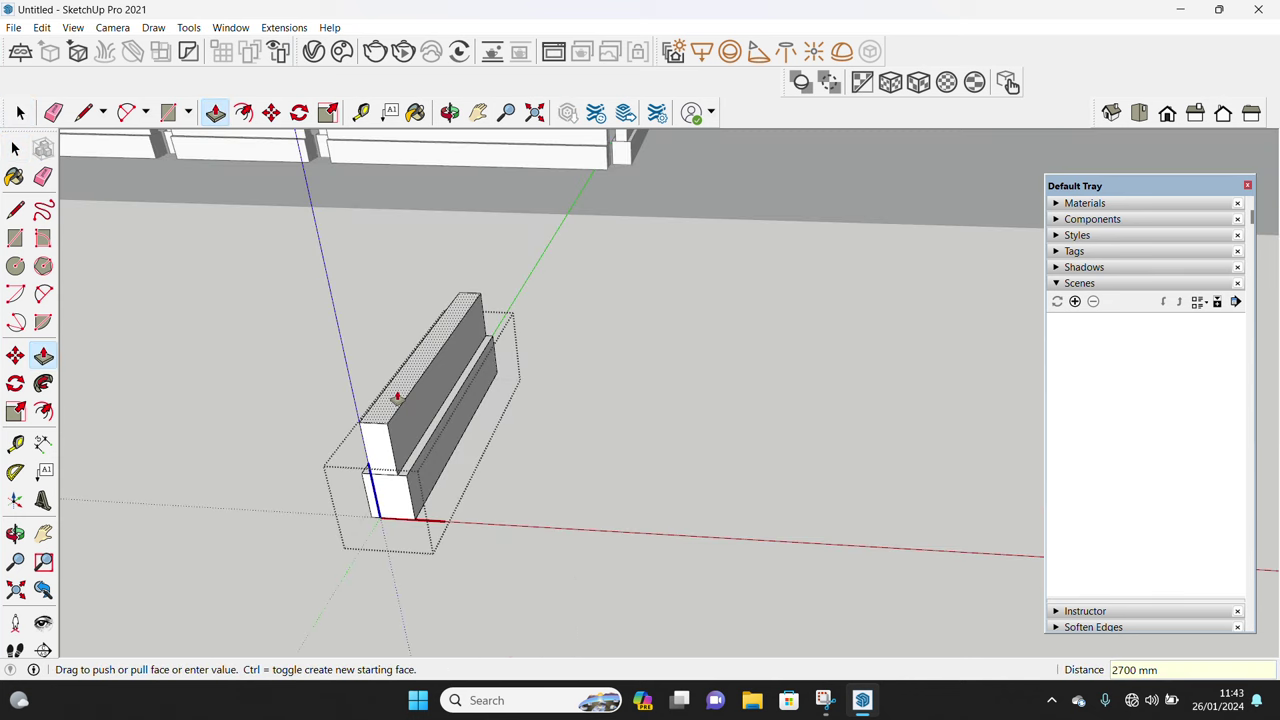
key(Return)
key(space)
scroll(419, 372, down, 3)
key(ctrl+a)
right_click(373, 342)
click(449, 481)
Copy the column group 2700 mm straight up
scroll(407, 570, up, 2)
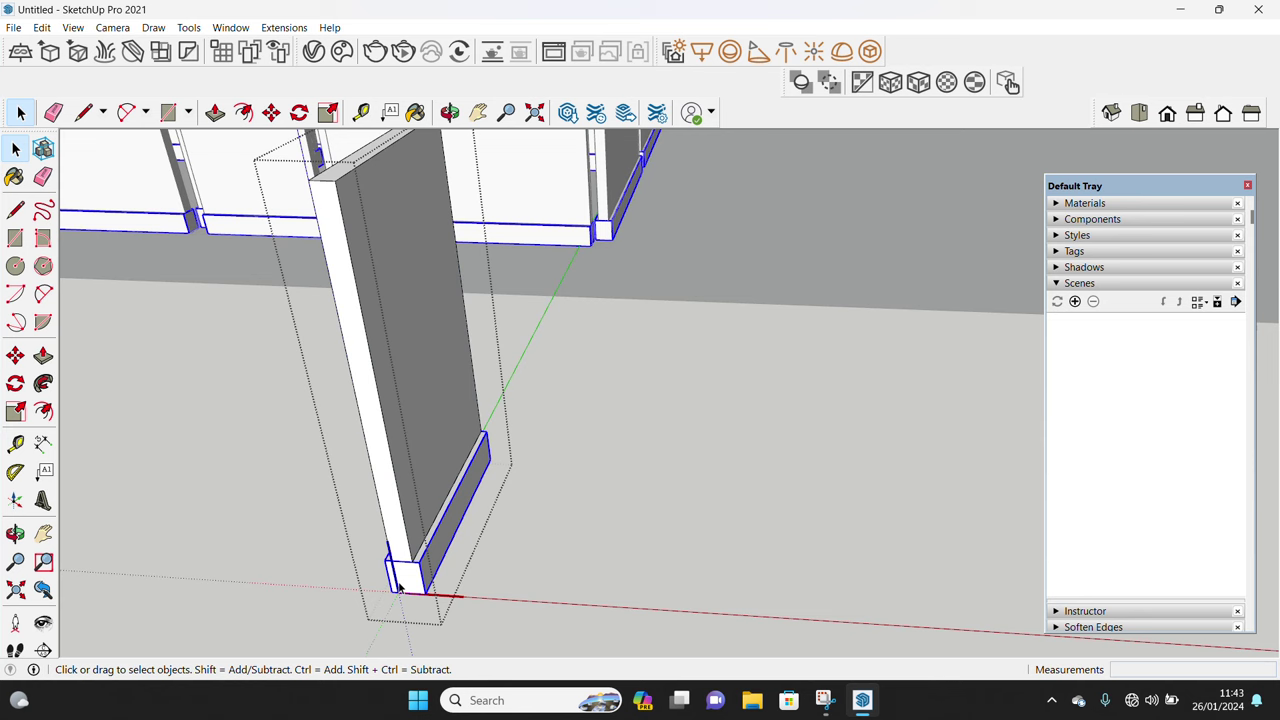
scroll(406, 568, up, 2)
key(m)
key(ctrl)
click(421, 557)
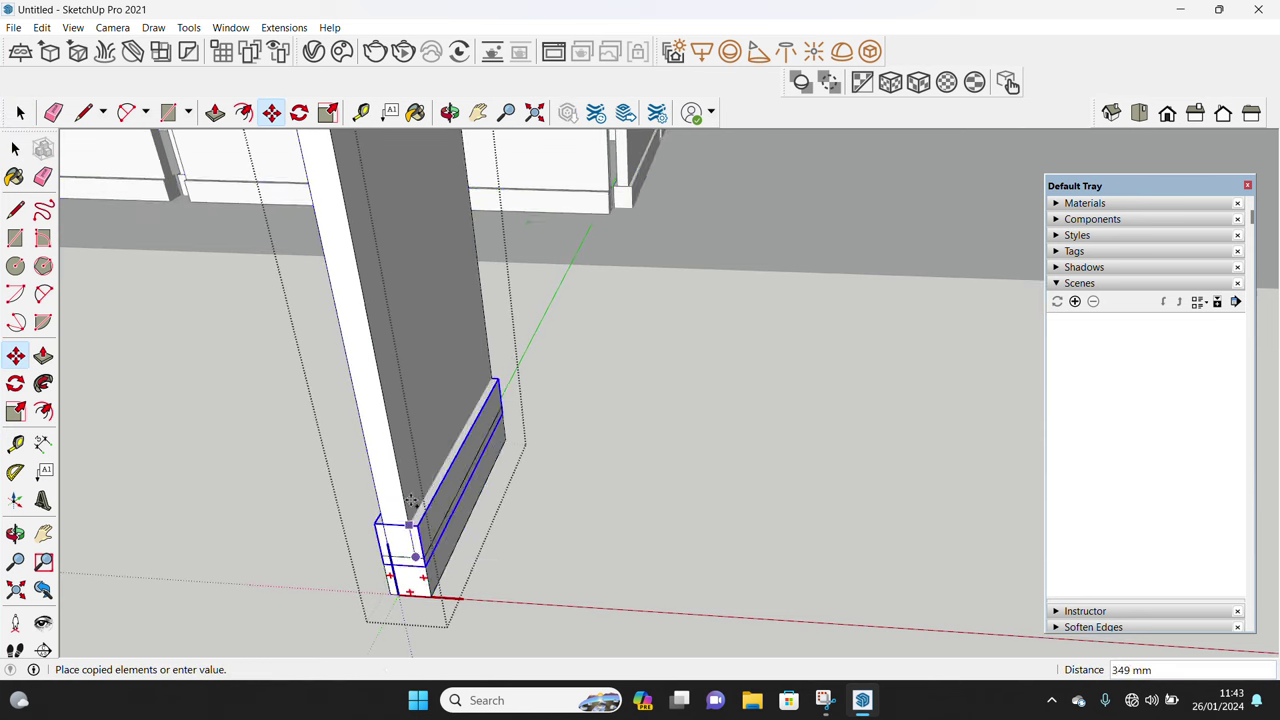
middle_drag(414, 571, 430, 630)
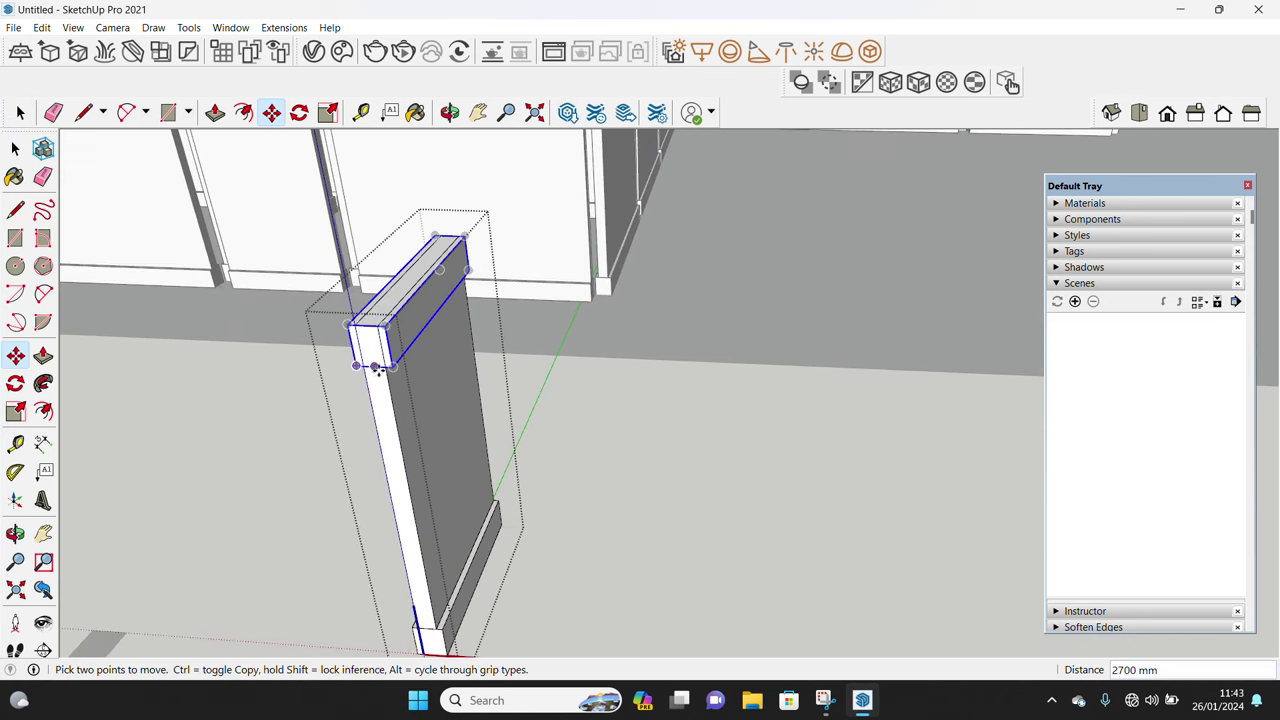
click(378, 369)
scroll(383, 372, up, 1)
Copy the post 3000 mm up
click(388, 364)
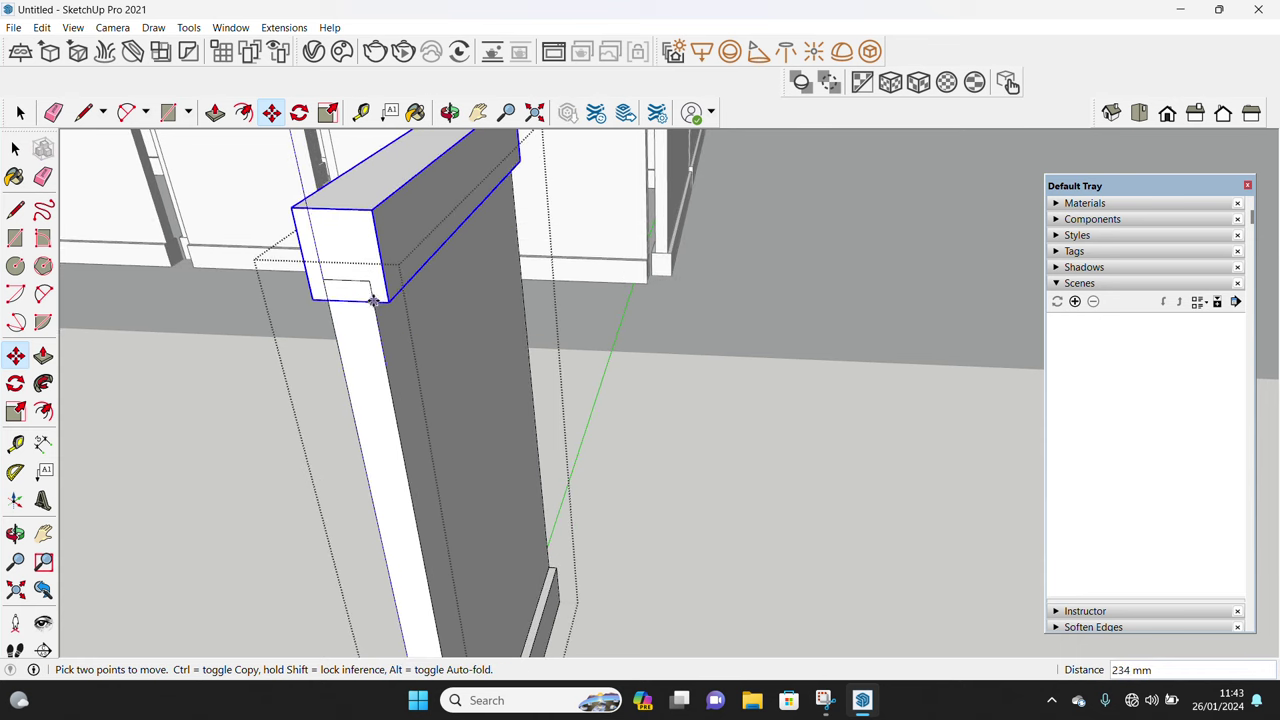
middle_drag(370, 280, 426, 500)
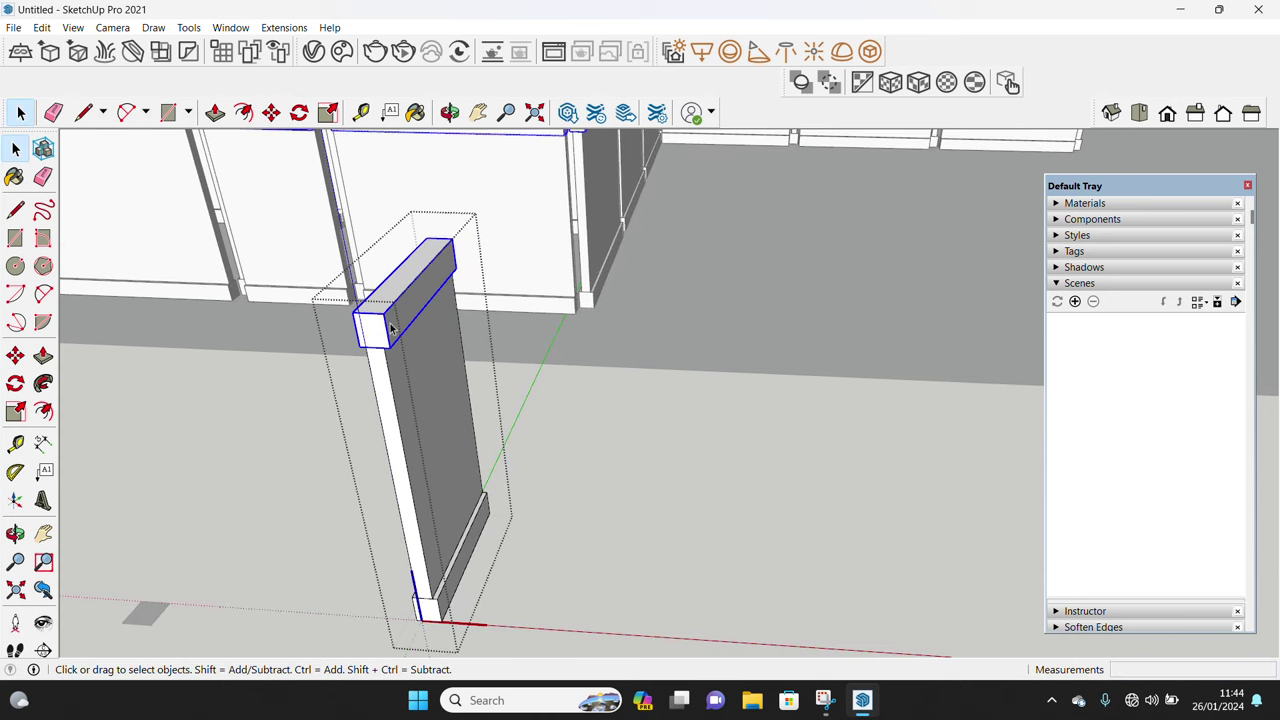
click(393, 408)
middle_drag(393, 408, 423, 428)
key(m)
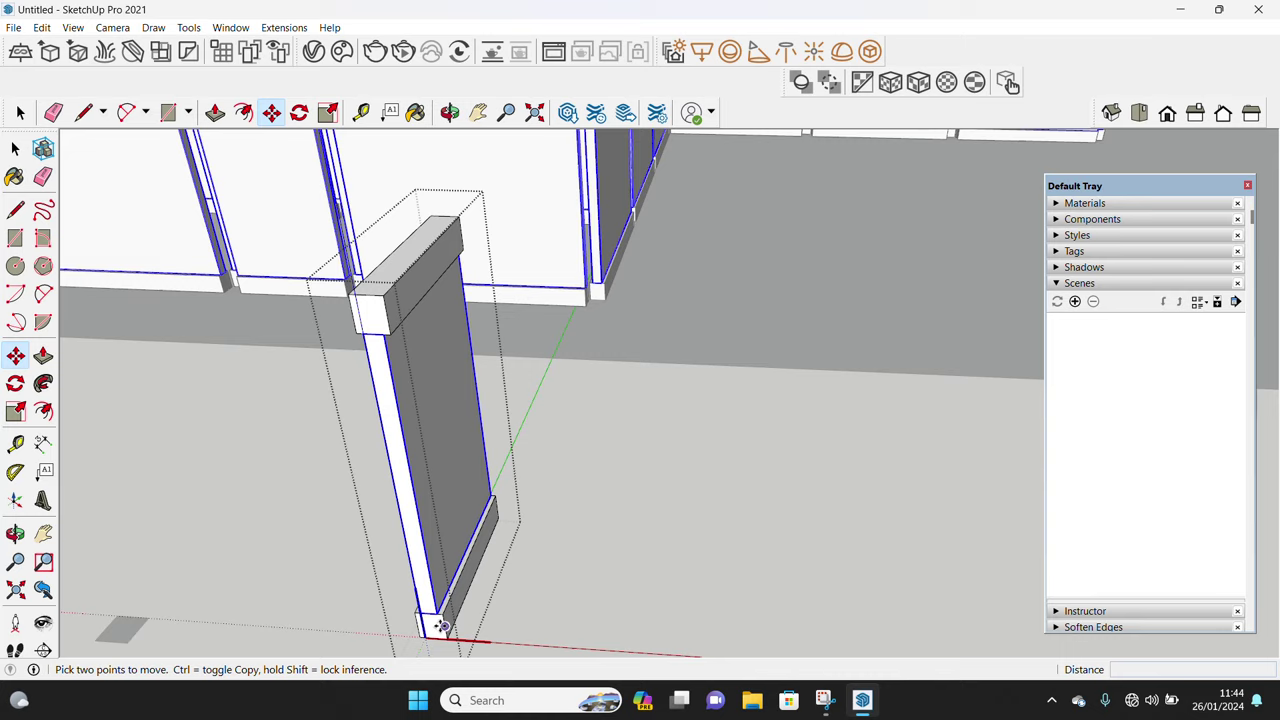
middle_drag(409, 610, 437, 607)
key(ctrl)
click(437, 607)
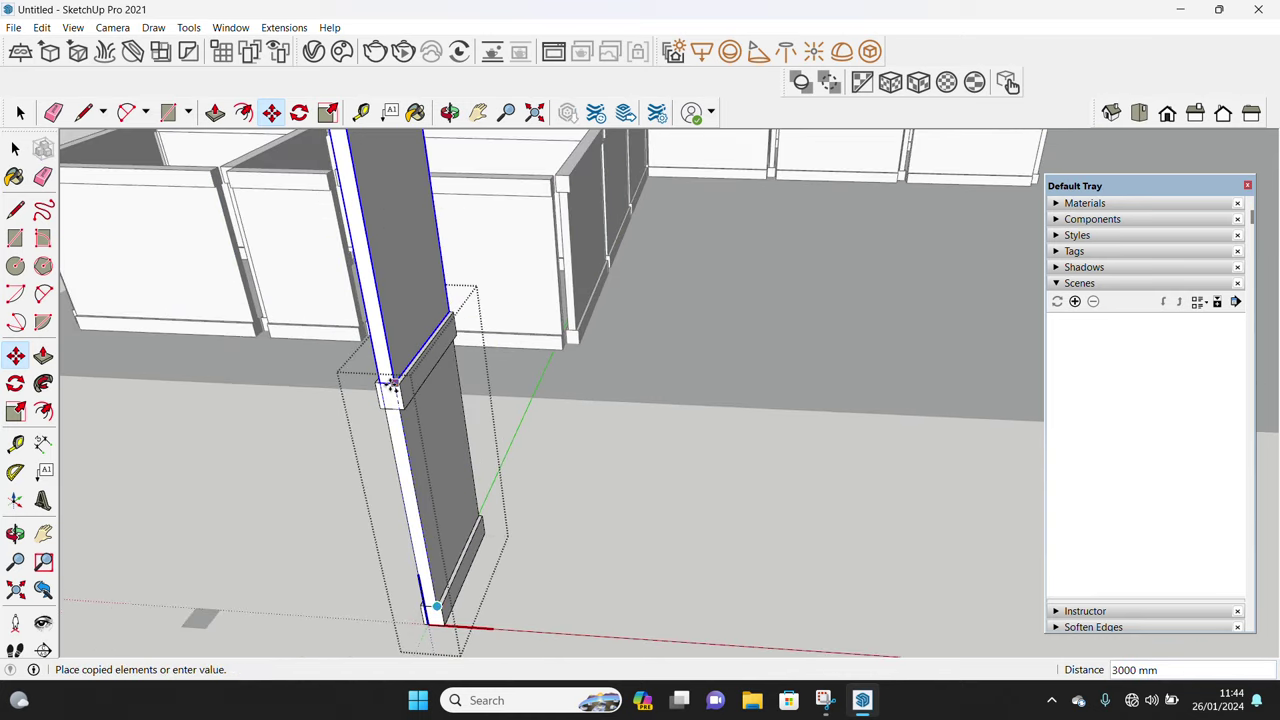
key(Return)
key(space)
Close the group, then pull the small square up into a tall post
middle_drag(393, 390, 463, 415)
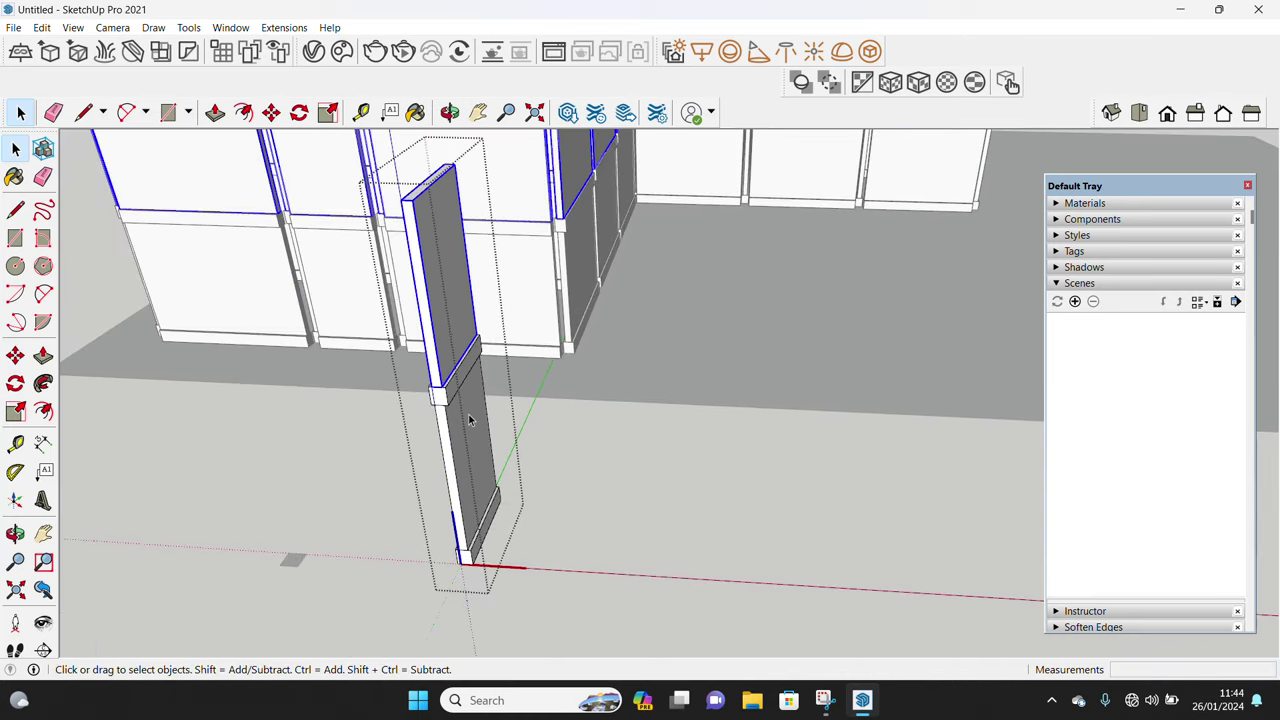
key(Escape)
middle_drag(291, 598, 295, 563)
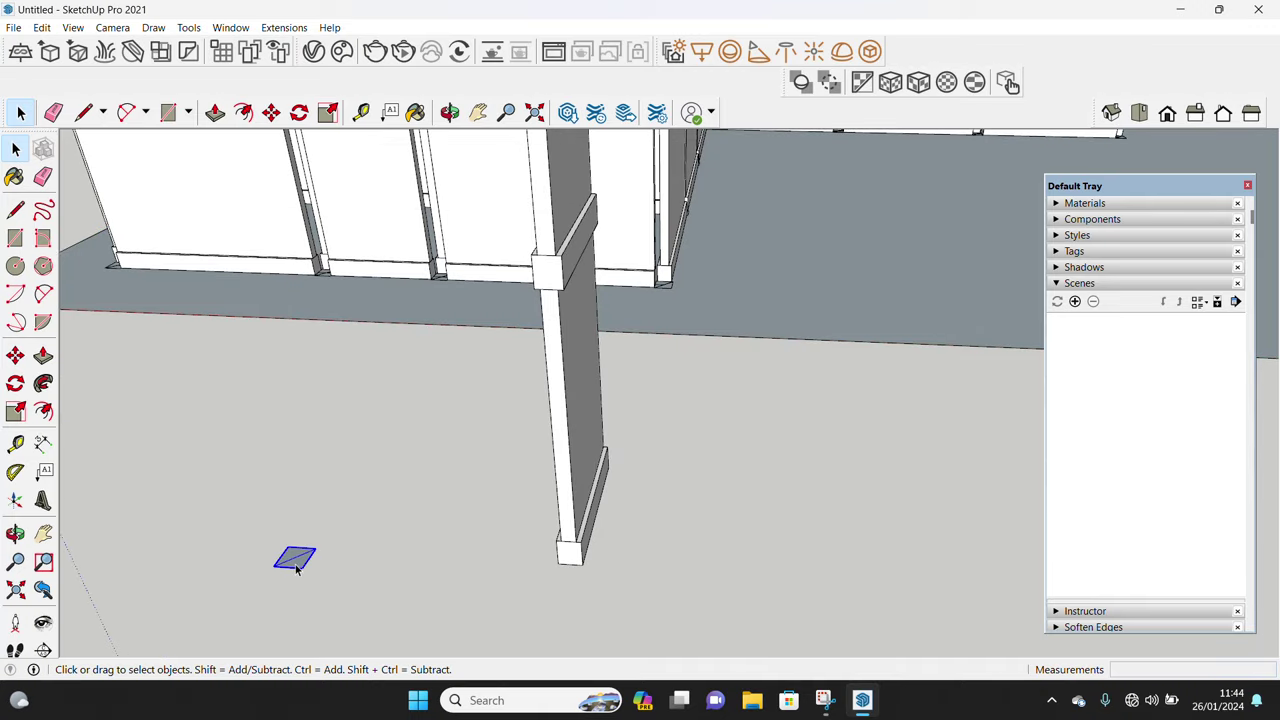
double_click(295, 562)
key(e)
key(space)
key(p)
click(297, 555)
mouse_move(297, 555)
middle_down()
mouse_move(440, 304)
mouse_move(415, 390)
middle_up()
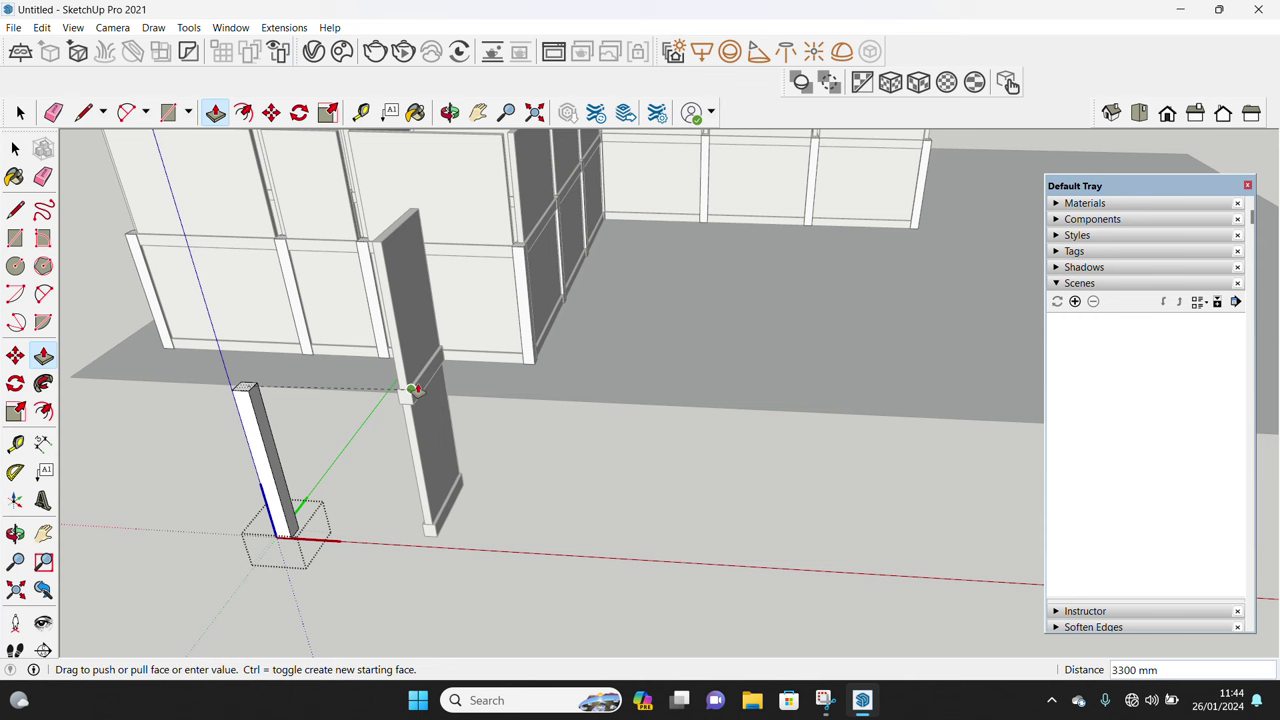
Finish the new post at 3300 mm and group it
click(410, 392)
key(space)
triple_click(258, 452)
right_click(256, 455)
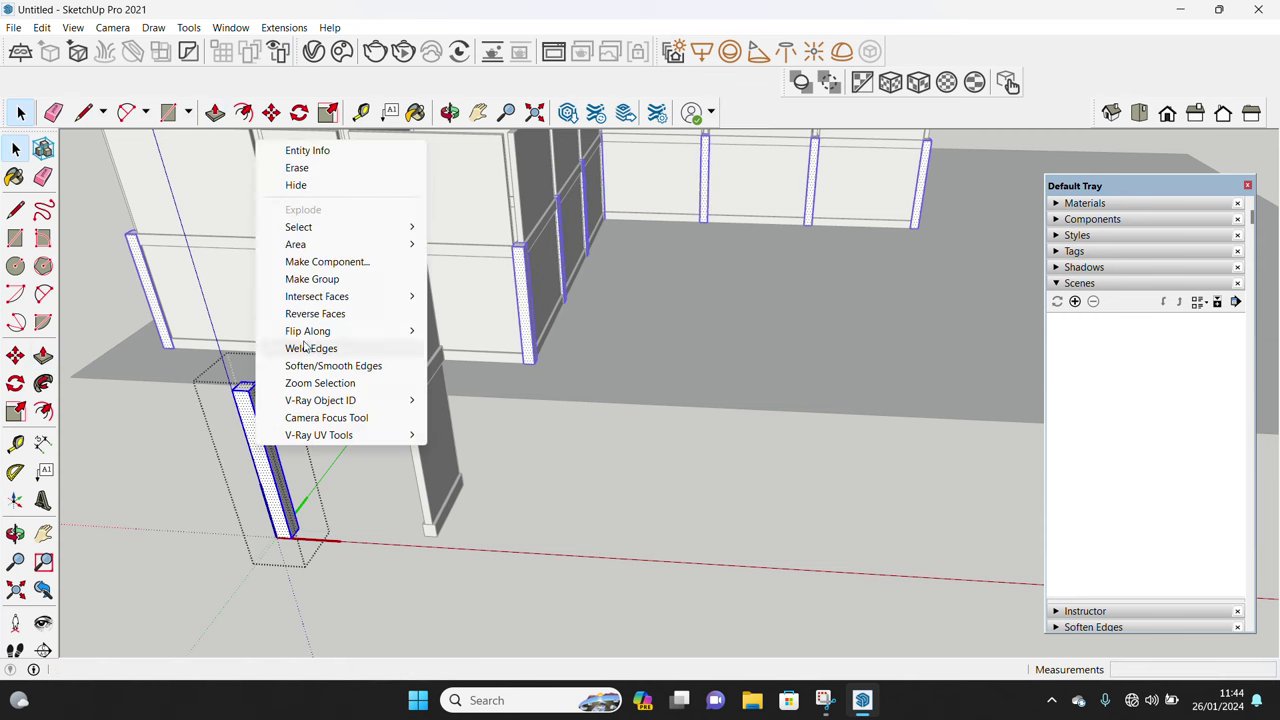
click(312, 279)
key(m)
key(ctrl)
click(291, 538)
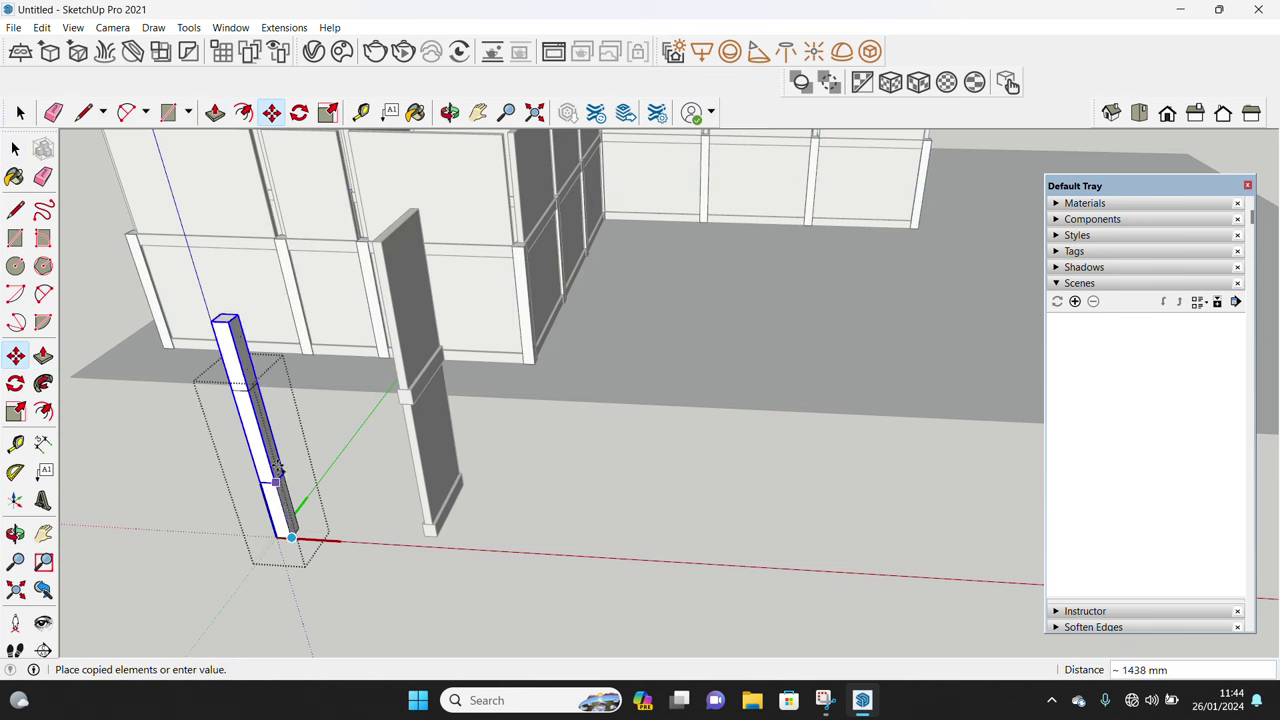
key(space)
Move the small bracket up to the top of the post
mouse_move(249, 388)
middle_down()
mouse_move(486, 391)
mouse_move(501, 458)
middle_up()
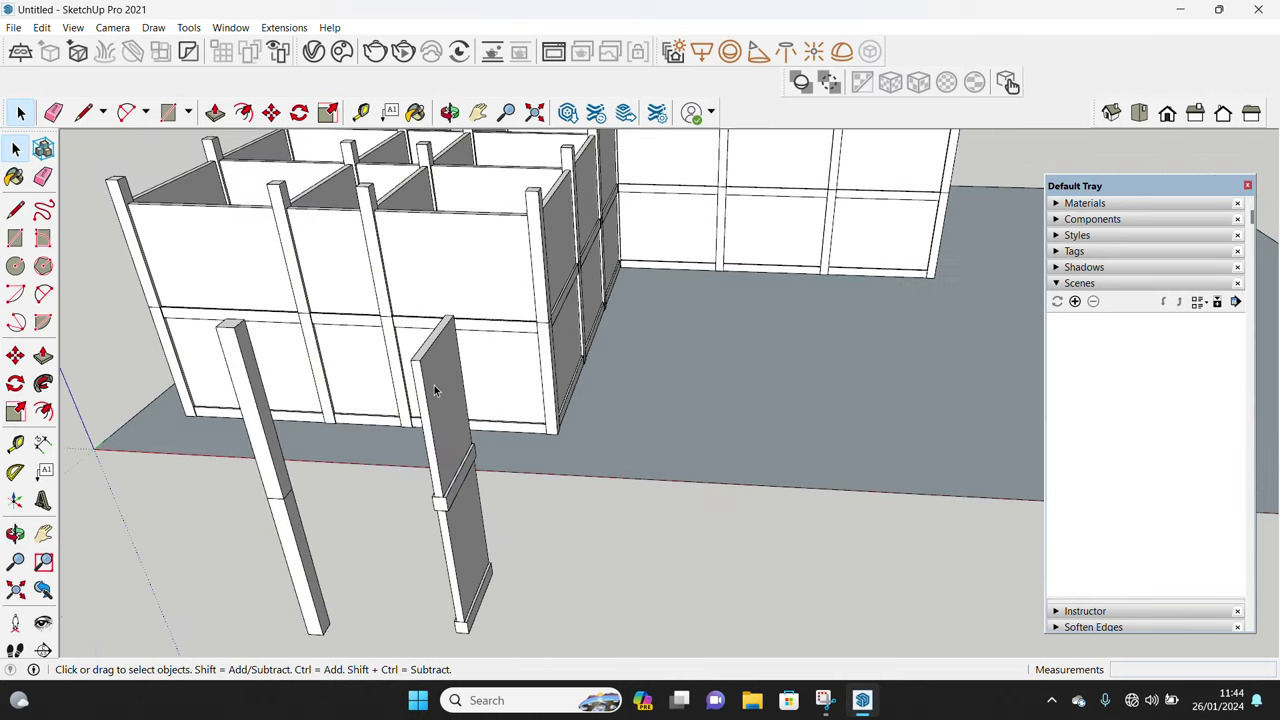
click(434, 385)
scroll(434, 370, up, 2)
scroll(430, 352, up, 2)
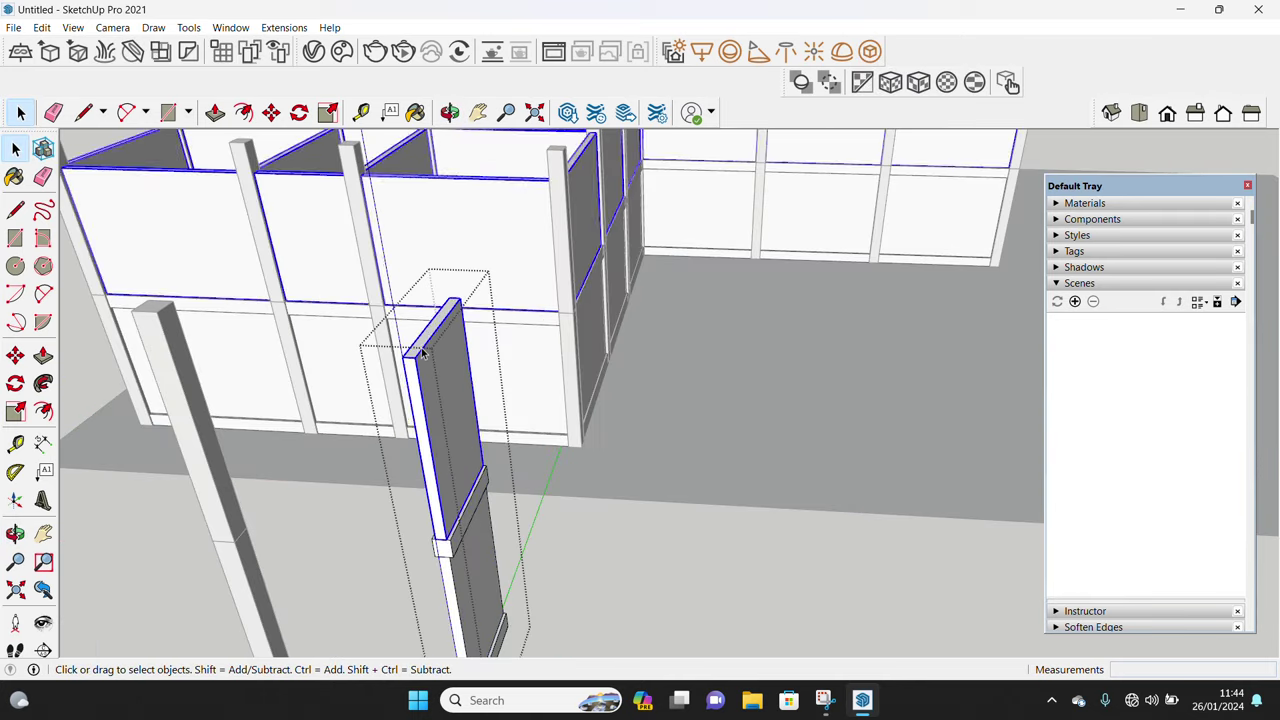
scroll(424, 350, up, 2)
middle_drag(445, 540, 452, 456)
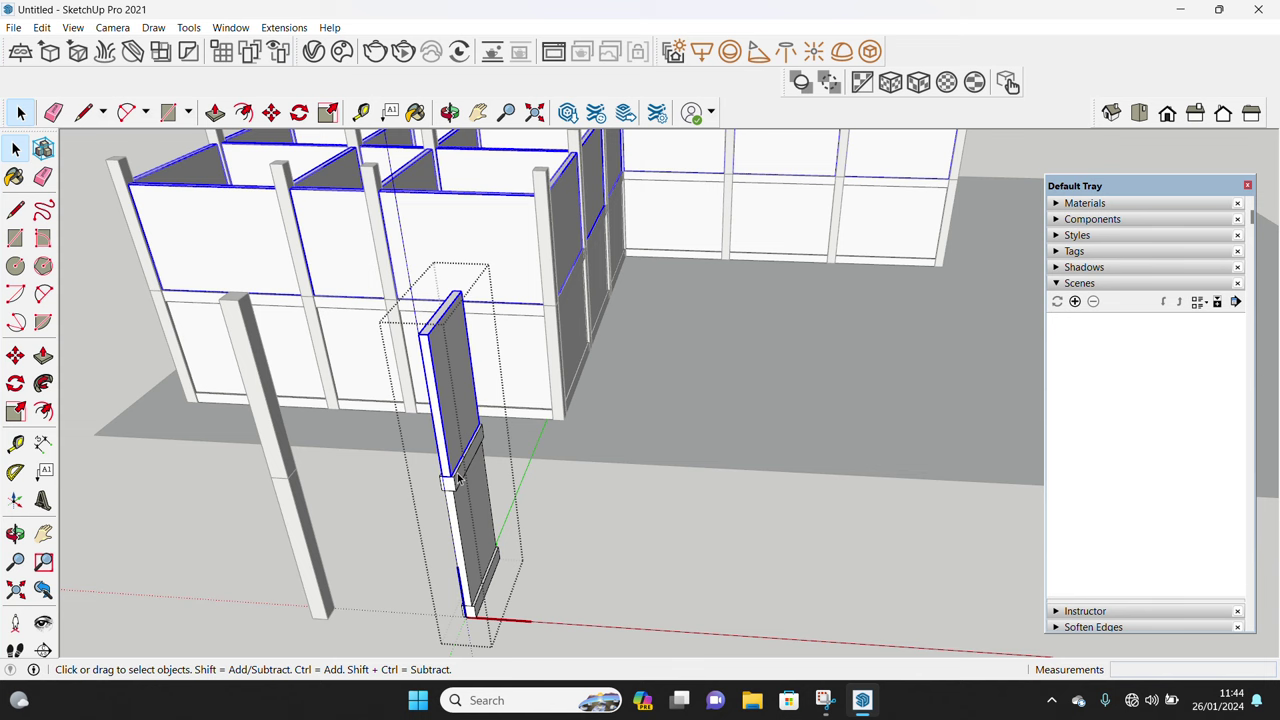
scroll(457, 481, up, 3)
click(455, 480)
key(m)
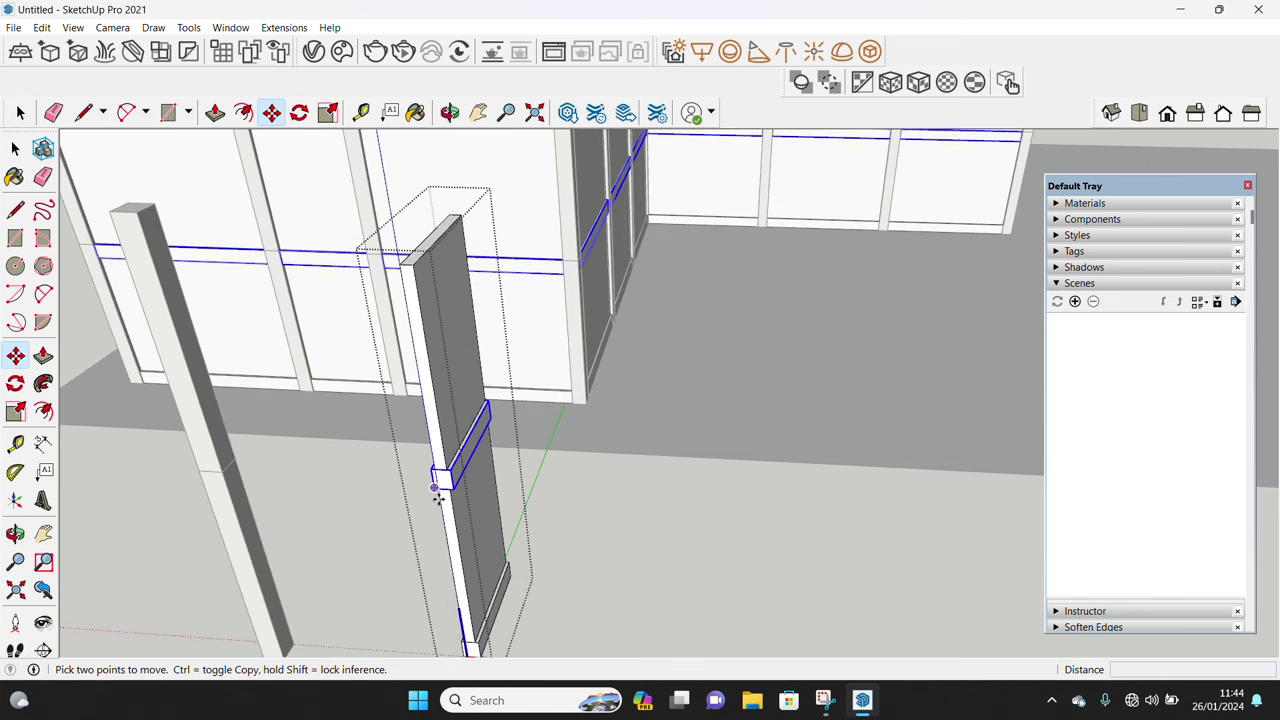
click(450, 483)
scroll(440, 450, down, 3)
scroll(440, 420, up, 3)
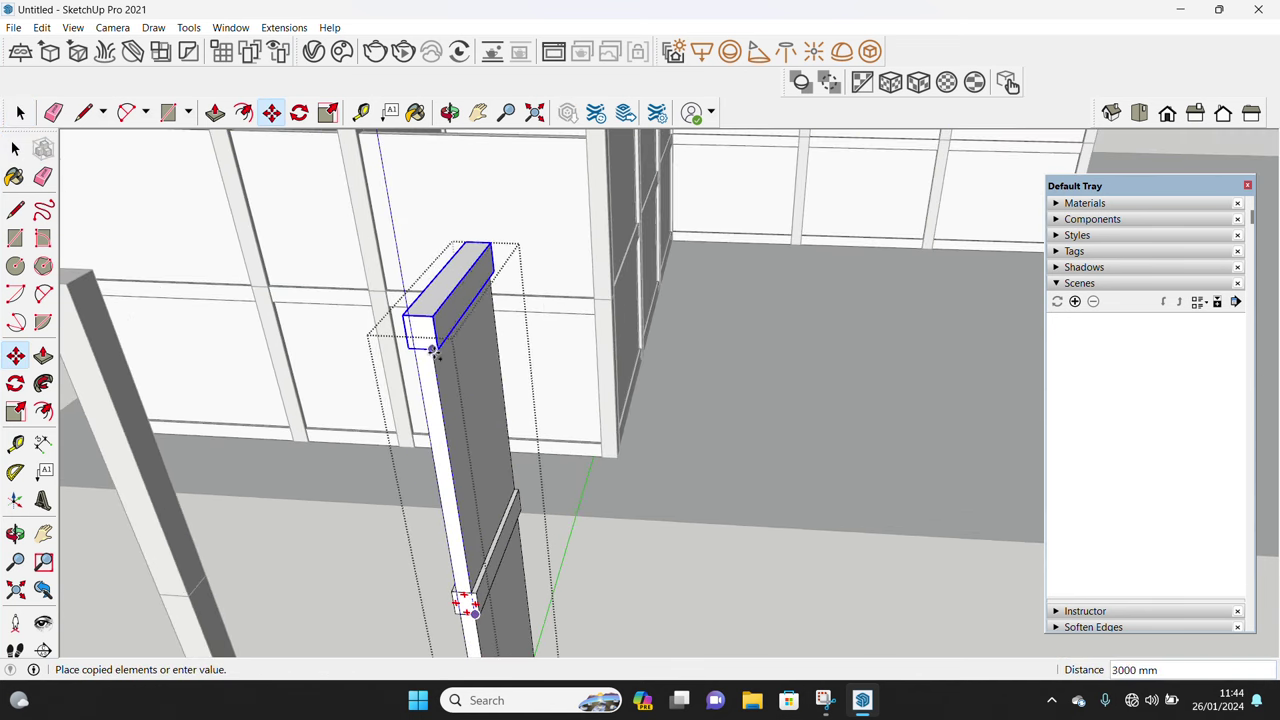
click(437, 377)
key(space)
Copy the post section with its bracket 3000 mm up one storey
scroll(437, 377, down, 2)
click(436, 419)
scroll(454, 515, up, 2)
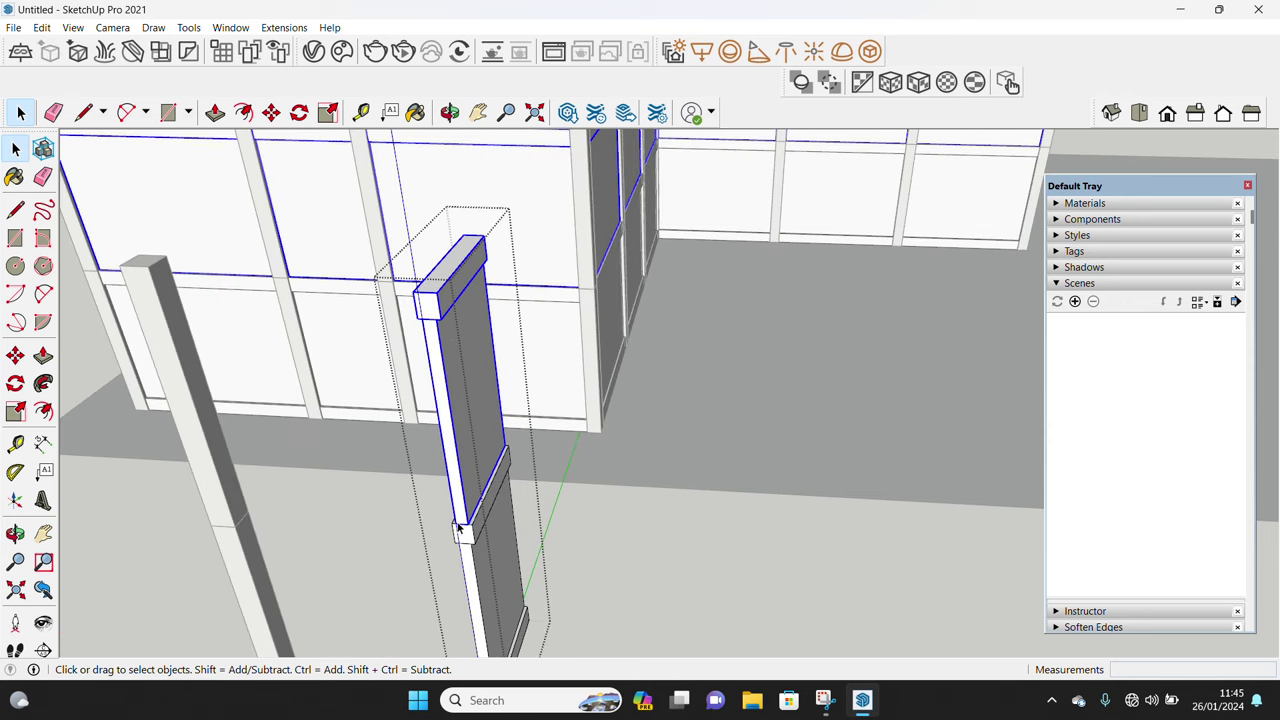
key(m)
click(460, 527)
key(ctrl)
scroll(418, 268, down, 1)
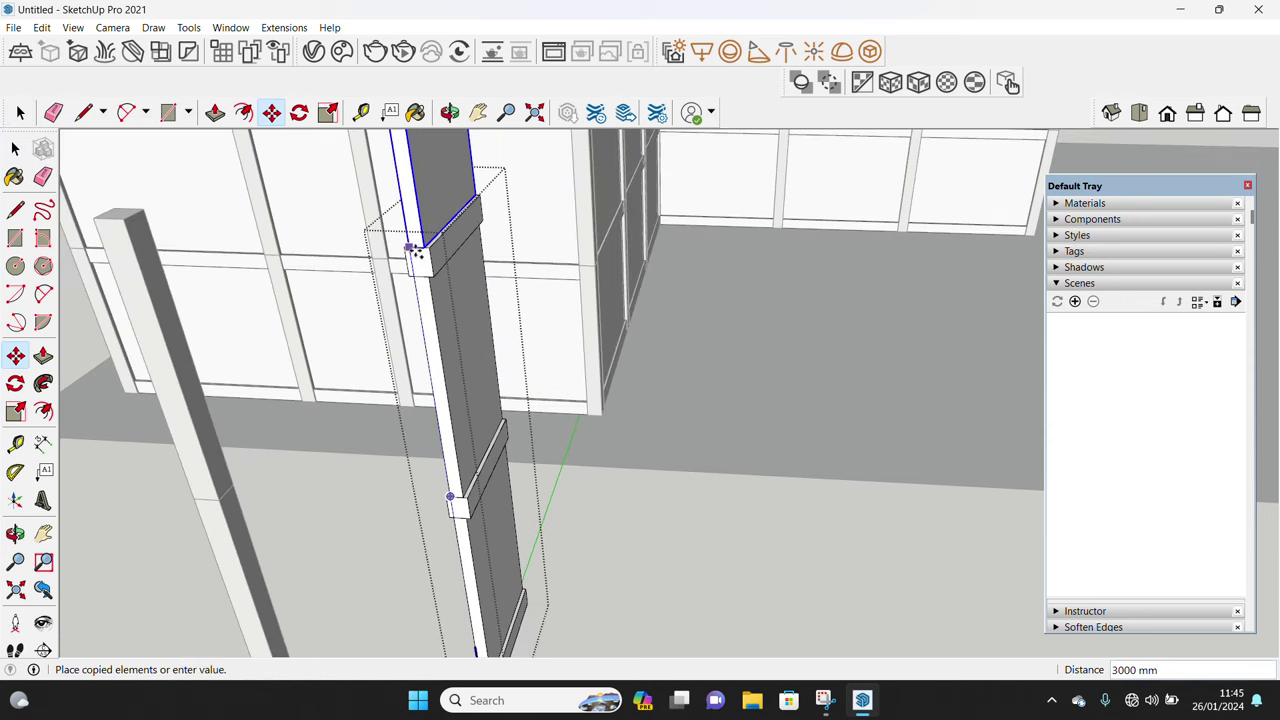
click(414, 252)
middle_drag(414, 252, 414, 512)
key(space)
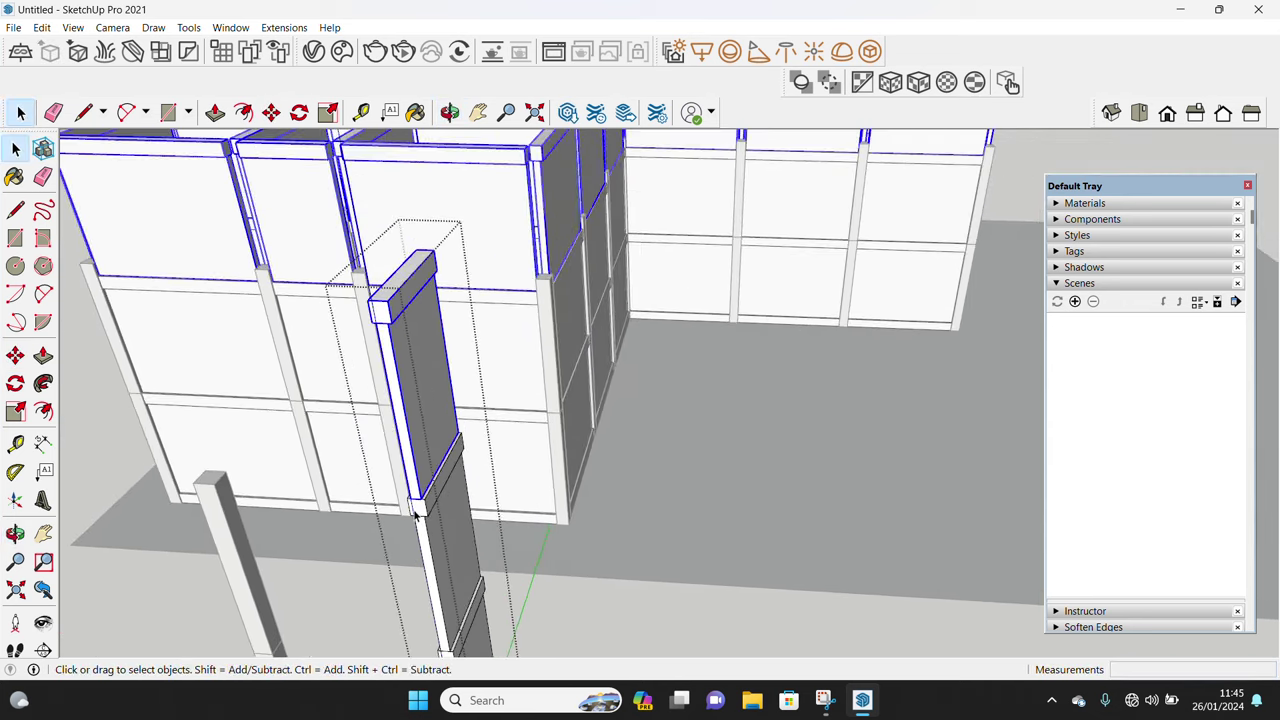
Scale the thin standalone column to a new height
middle_drag(241, 566, 280, 446)
click(280, 446)
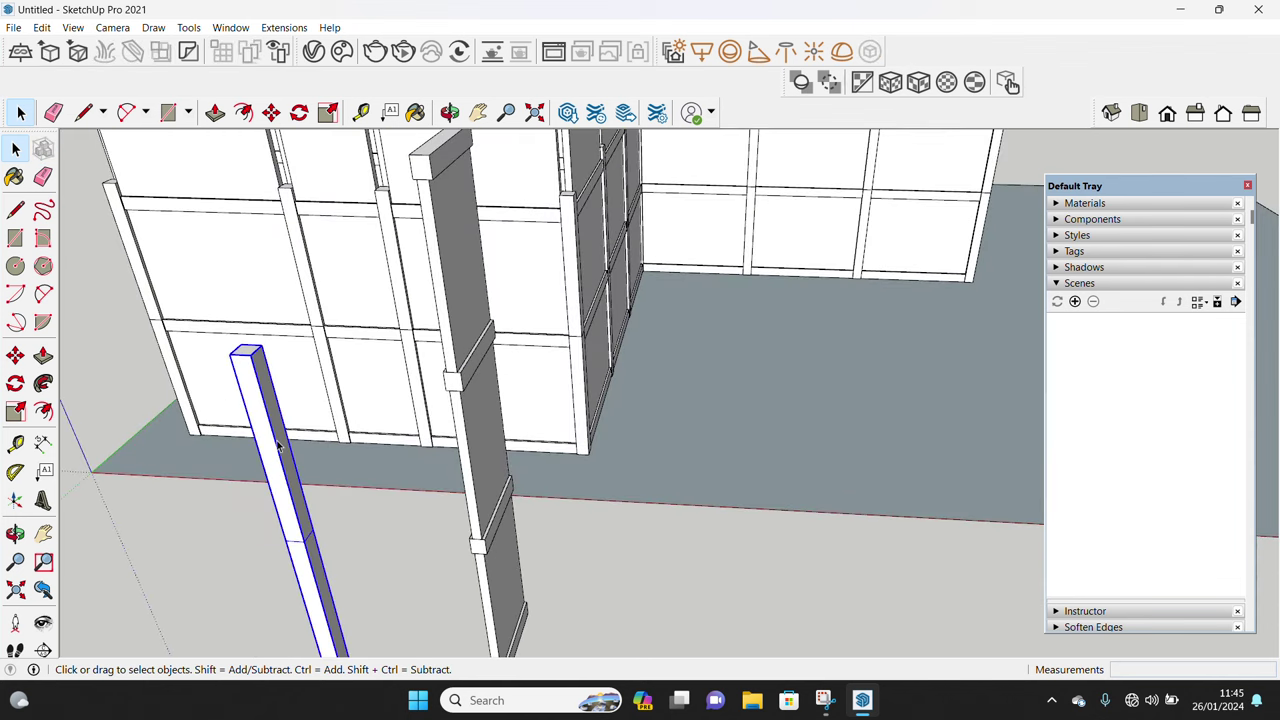
key(s)
click(245, 350)
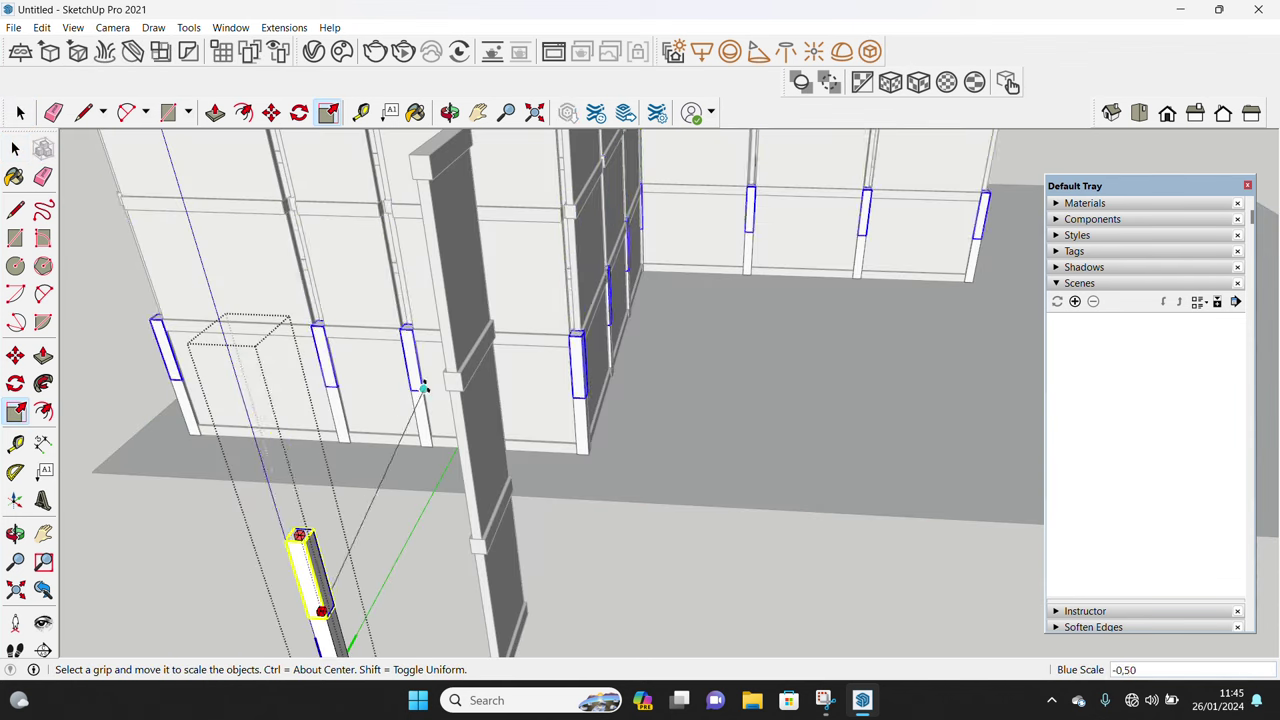
click(450, 381)
key(space)
Copy the thin column piece 4000 mm up
key(m)
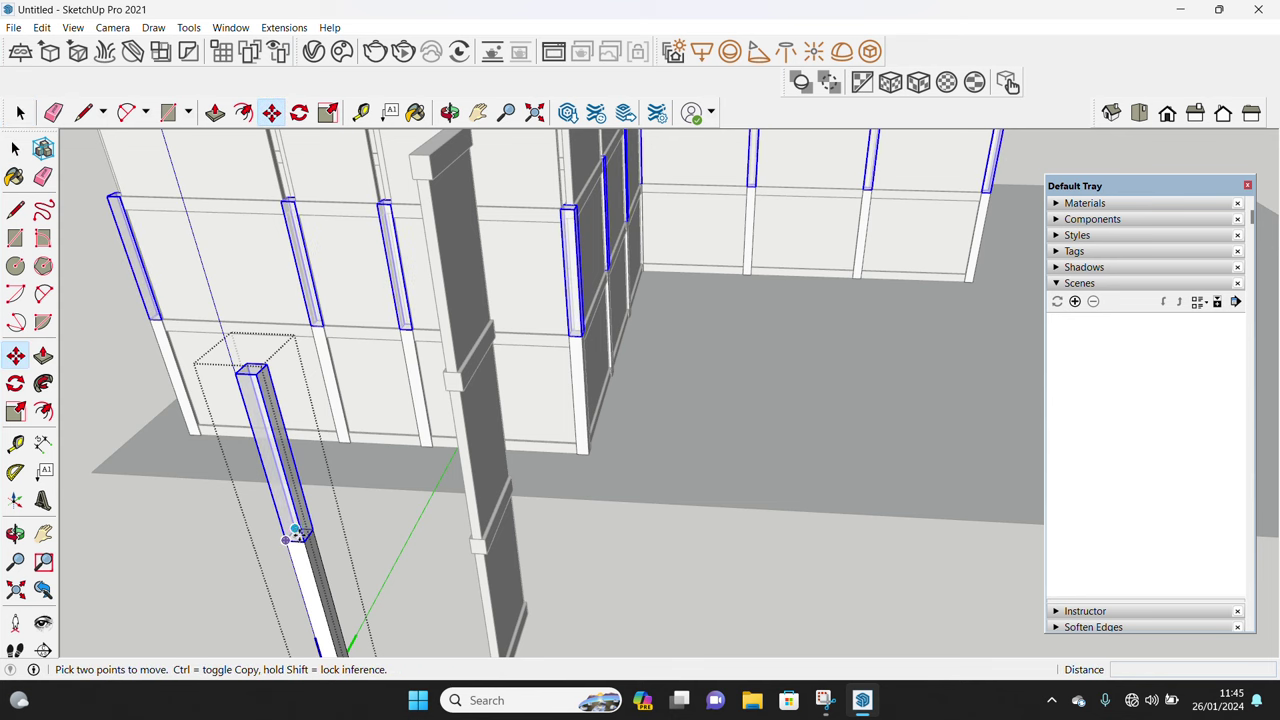
click(300, 535)
text(4000)
key(Return)
key(space)
mouse_move(300, 450)
middle_down()
mouse_move(270, 383)
mouse_move(306, 500)
mouse_move(422, 483)
mouse_move(337, 486)
mouse_move(443, 429)
mouse_move(688, 358)
mouse_move(640, 380)
mouse_move(700, 335)
middle_up()
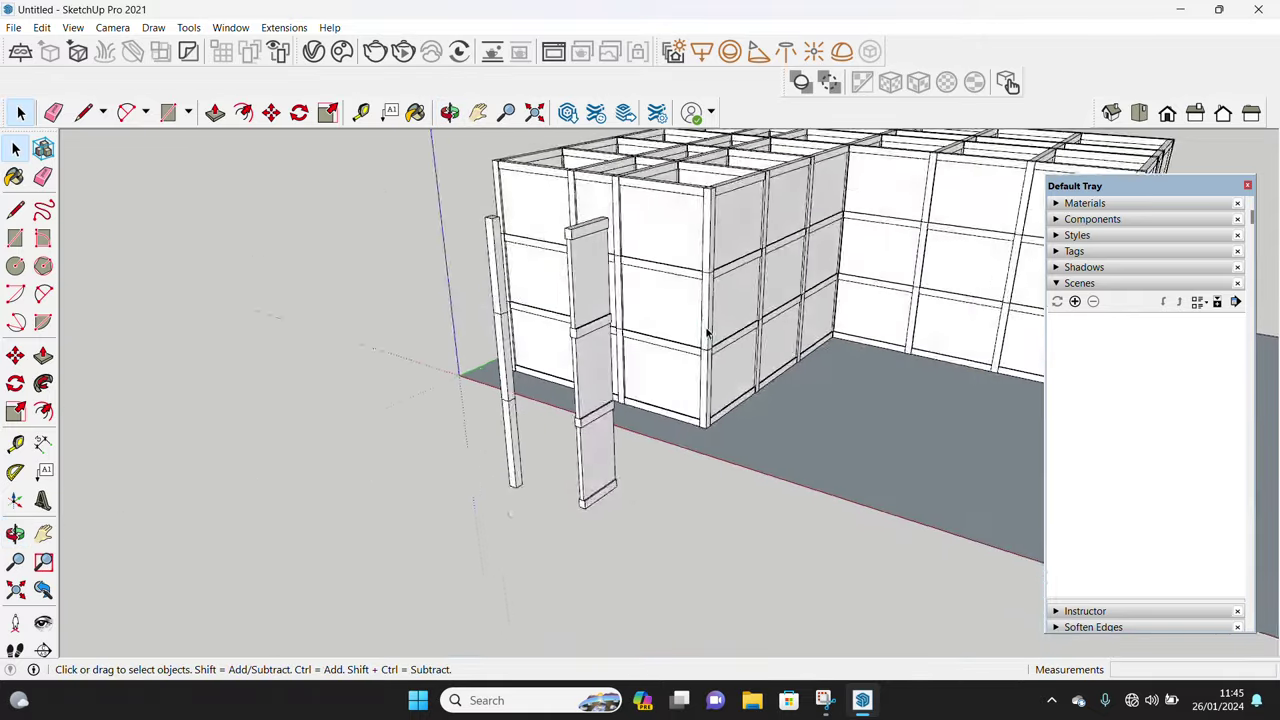
Open the lone post group and select all of its connected geometry
click(603, 354)
double_click(590, 367)
triple_click(597, 416)
right_click(578, 363)
click(646, 71)
mouse_move(597, 243)
middle_down()
mouse_move(257, 386)
mouse_move(697, 368)
mouse_move(574, 229)
mouse_move(666, 234)
mouse_move(418, 430)
middle_up()
key(ctrl+z)
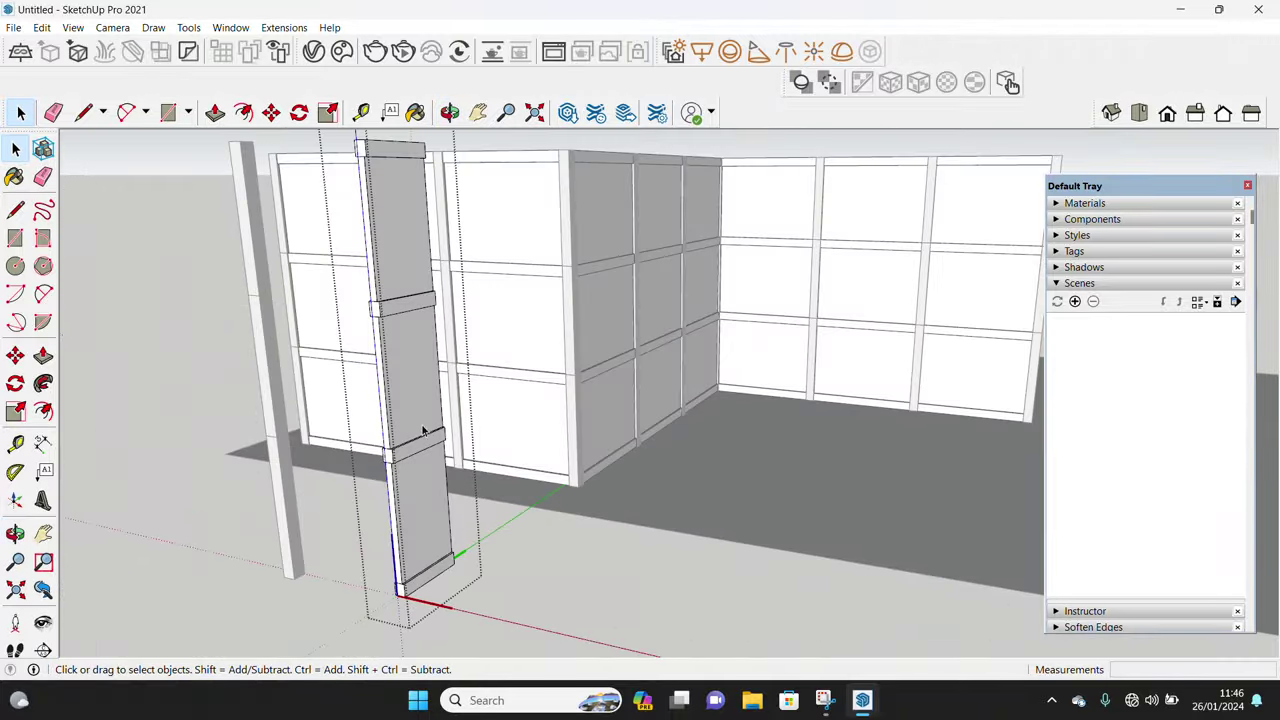
middle_drag(436, 378, 394, 278)
scroll(410, 383, up, 3)
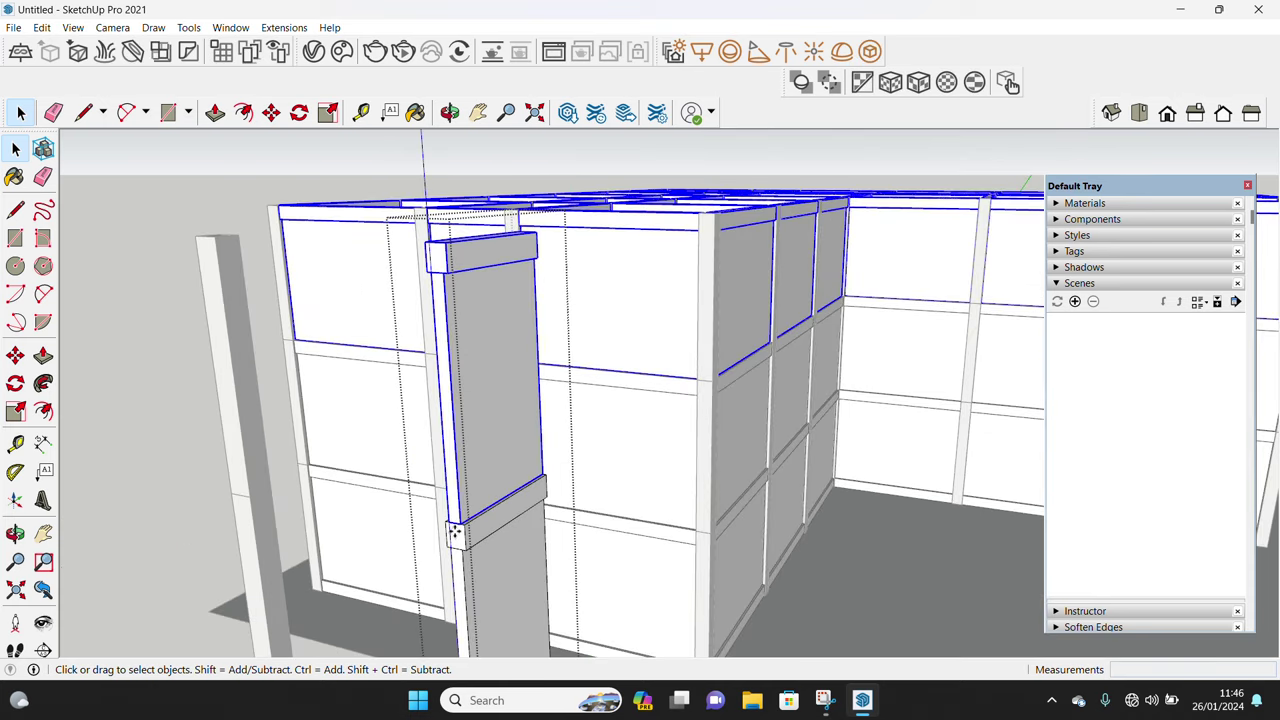
scroll(454, 532, up, 2)
Copy the post up 3000 mm, three copies, to reach six levels
key(m)
click(468, 521)
middle_drag(443, 343, 449, 363)
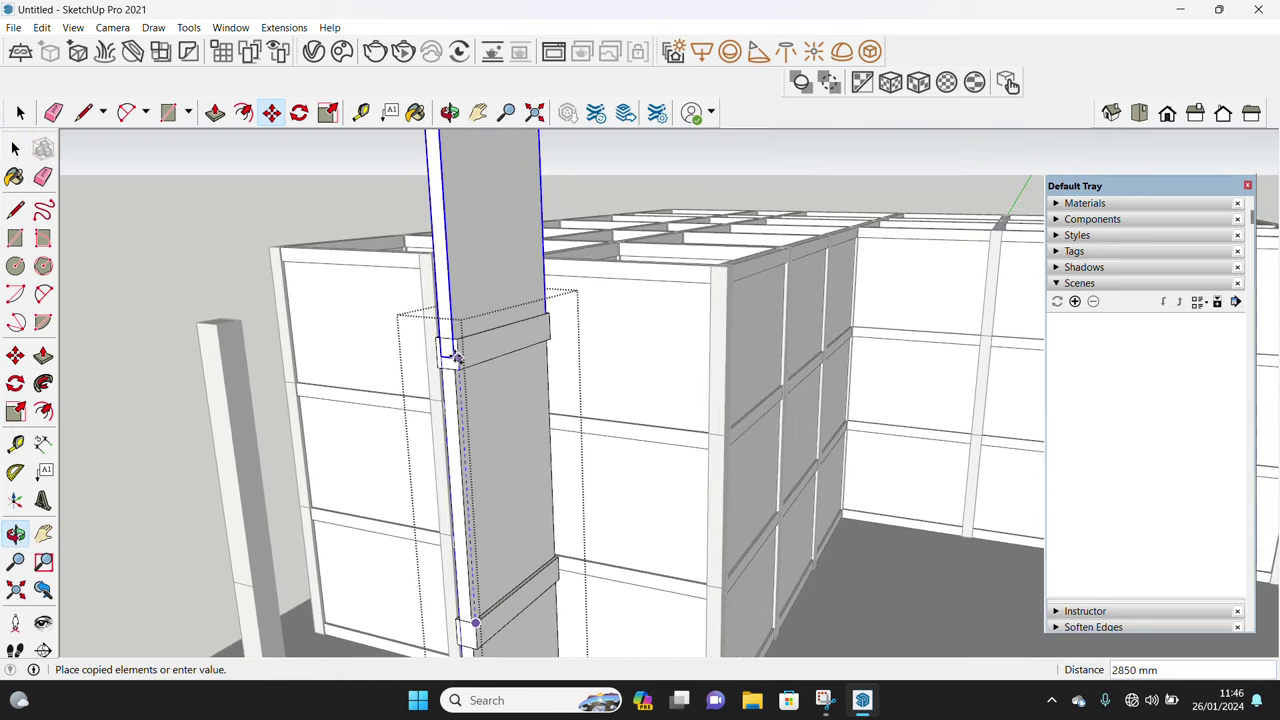
text(3000)
key(Return)
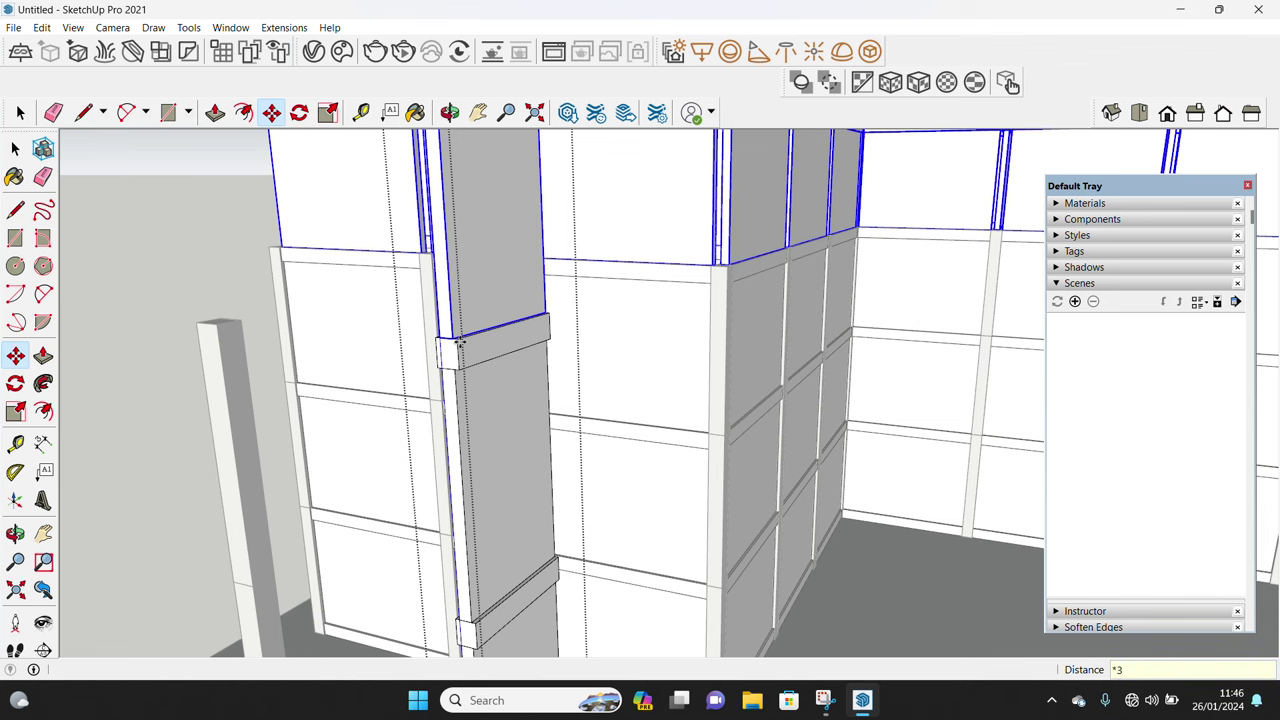
key(Return)
key(space)
Copy the small post's segment up one storey, three copies in total
scroll(469, 400, down, 5)
middle_drag(531, 449, 535, 455)
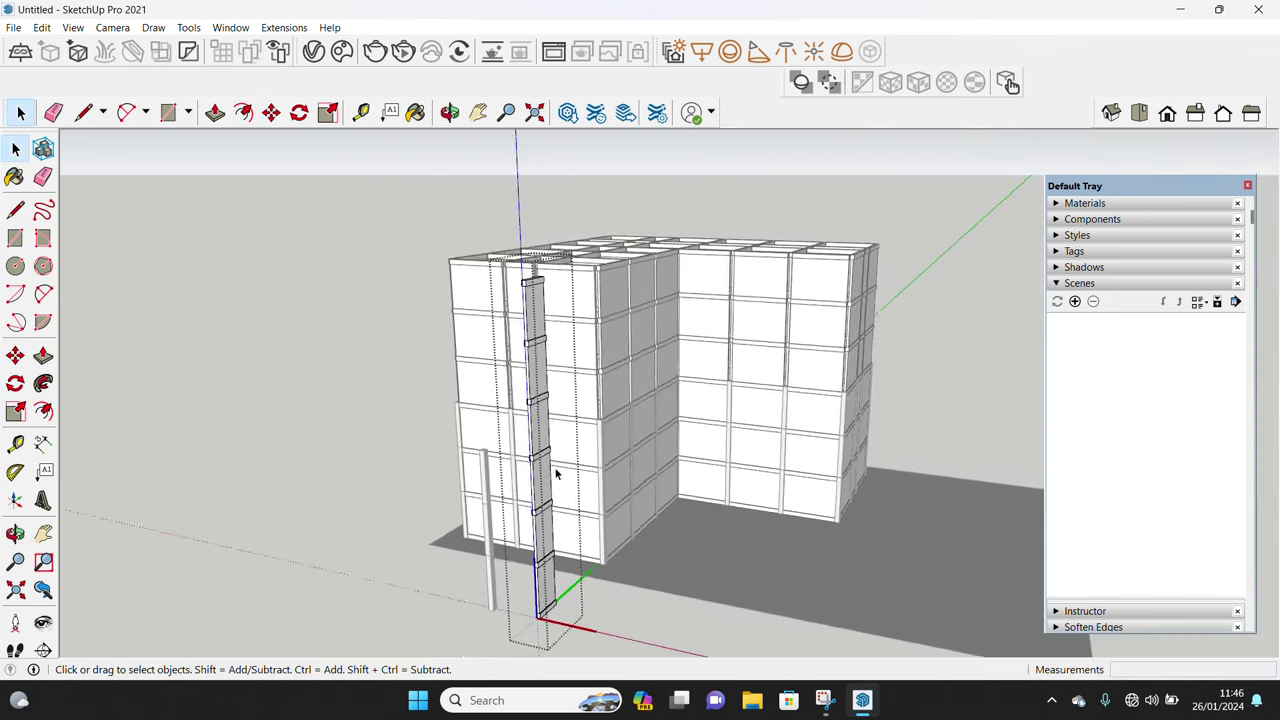
click(462, 508)
double_click(462, 508)
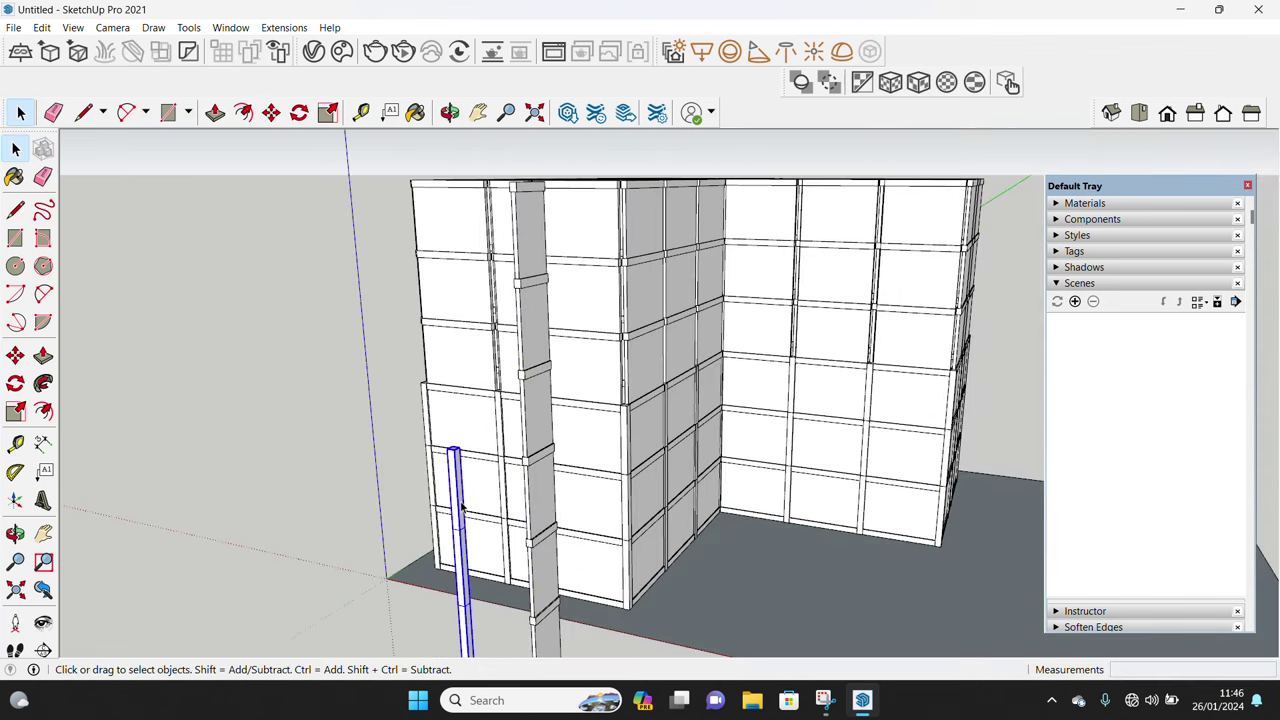
click(462, 508)
key(m)
scroll(462, 508, up, 3)
key(ctrl)
click(456, 522)
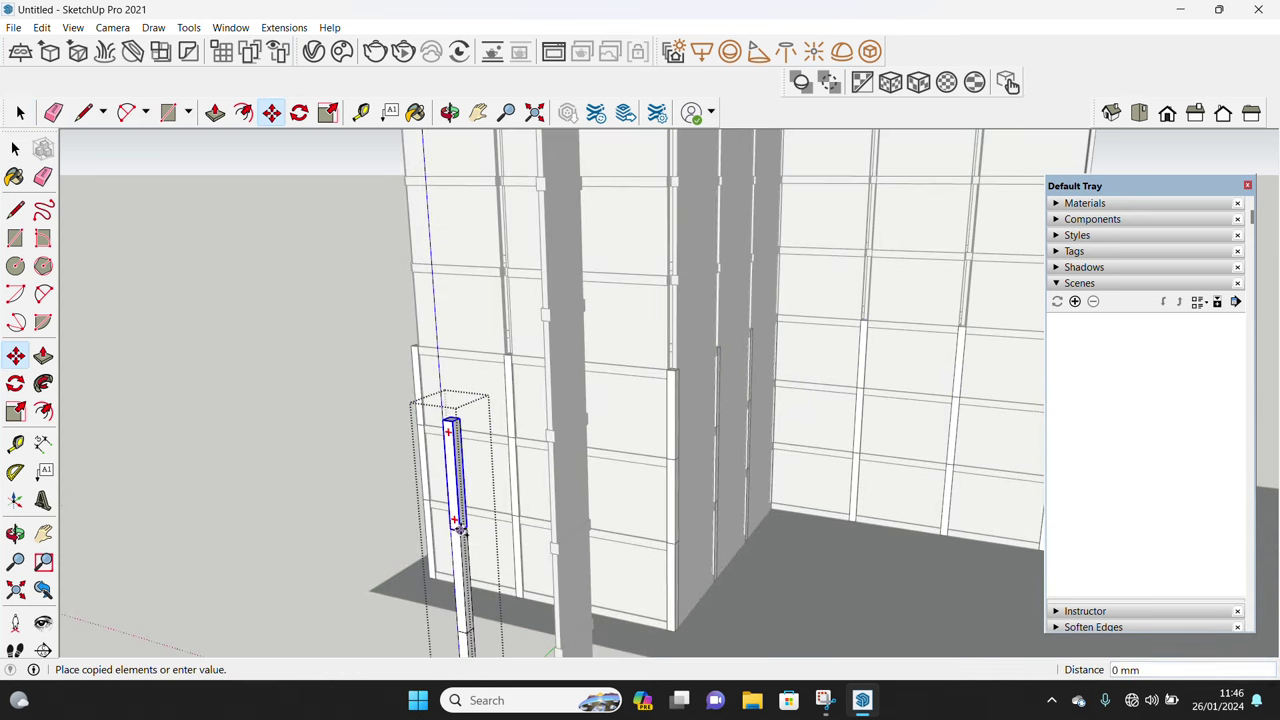
click(455, 423)
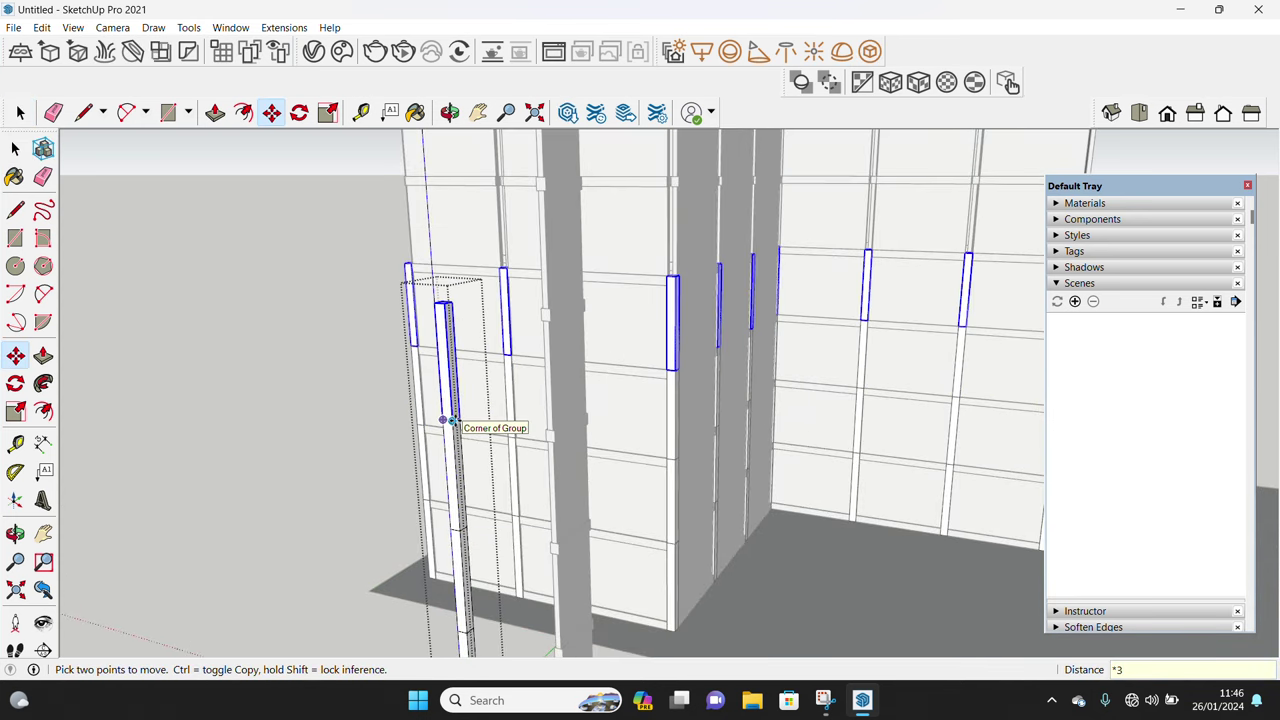
key(Return)
key(space)
Switch to Top view to look straight down on the frame
scroll(470, 429, down, 5)
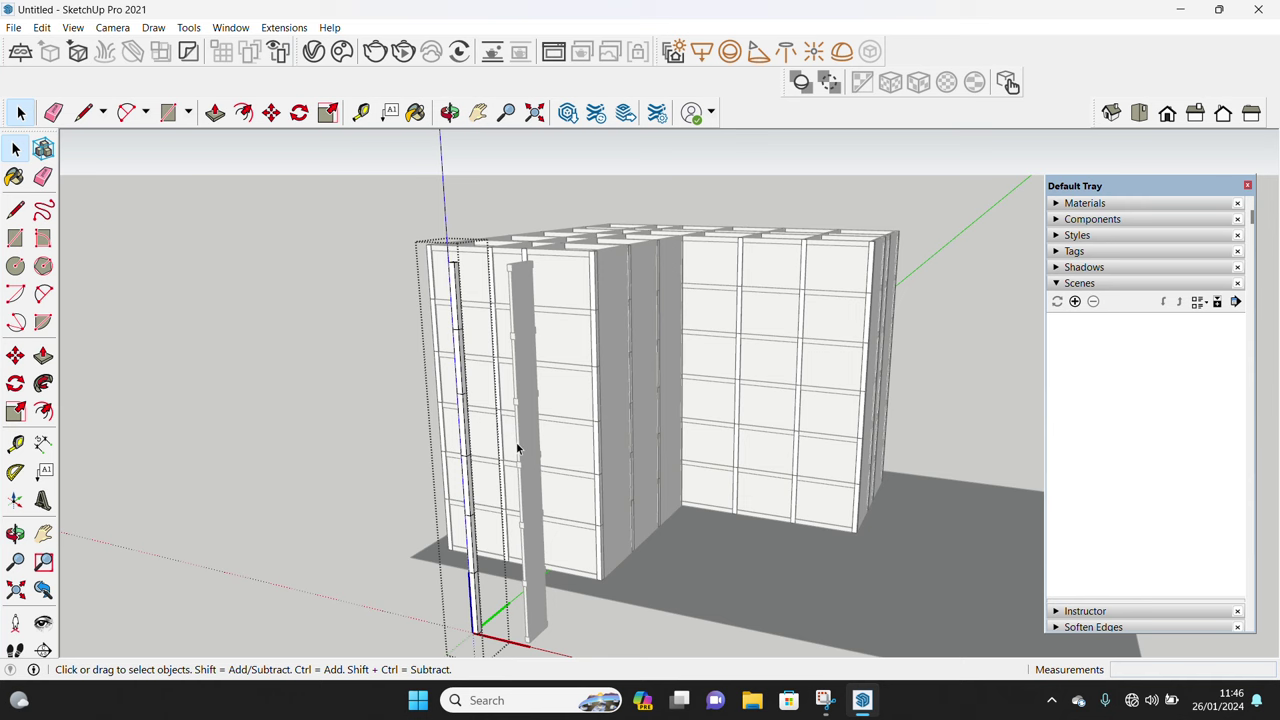
scroll(529, 433, down, 2)
key(t)
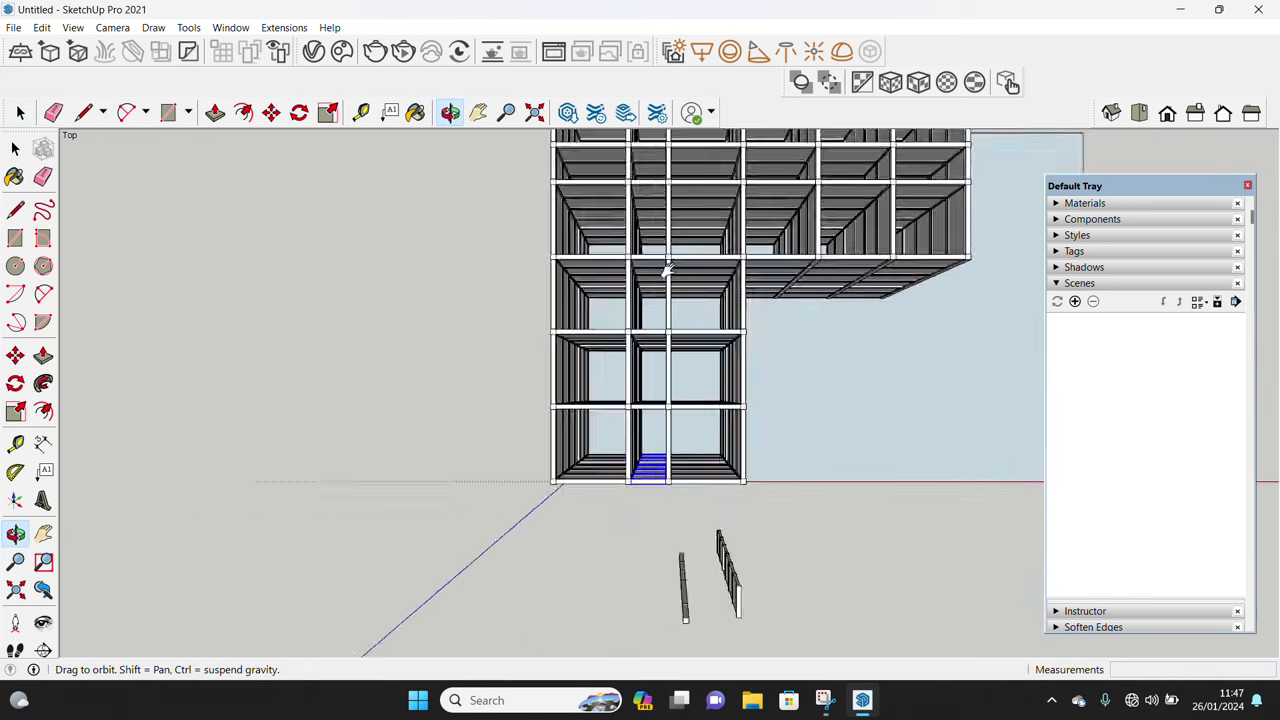
Make a floor group in the grid unique, picking it in parallel projection
click(113, 28)
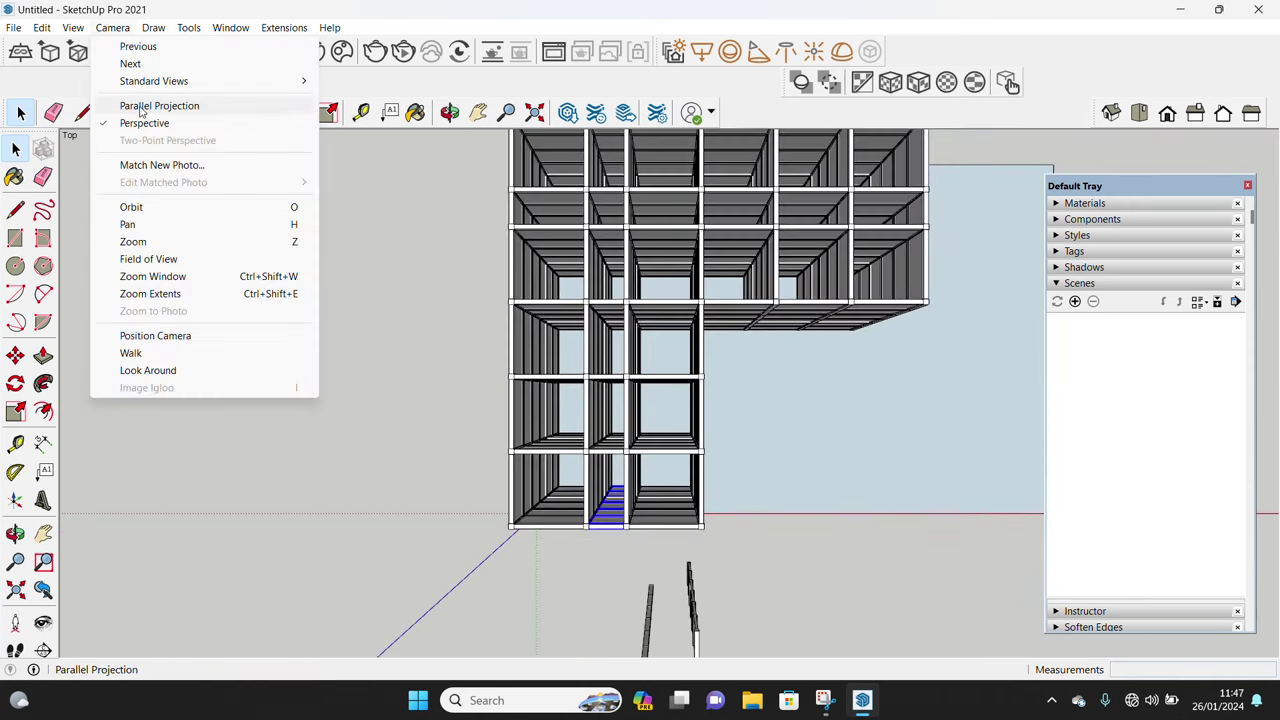
click(160, 106)
click(615, 213)
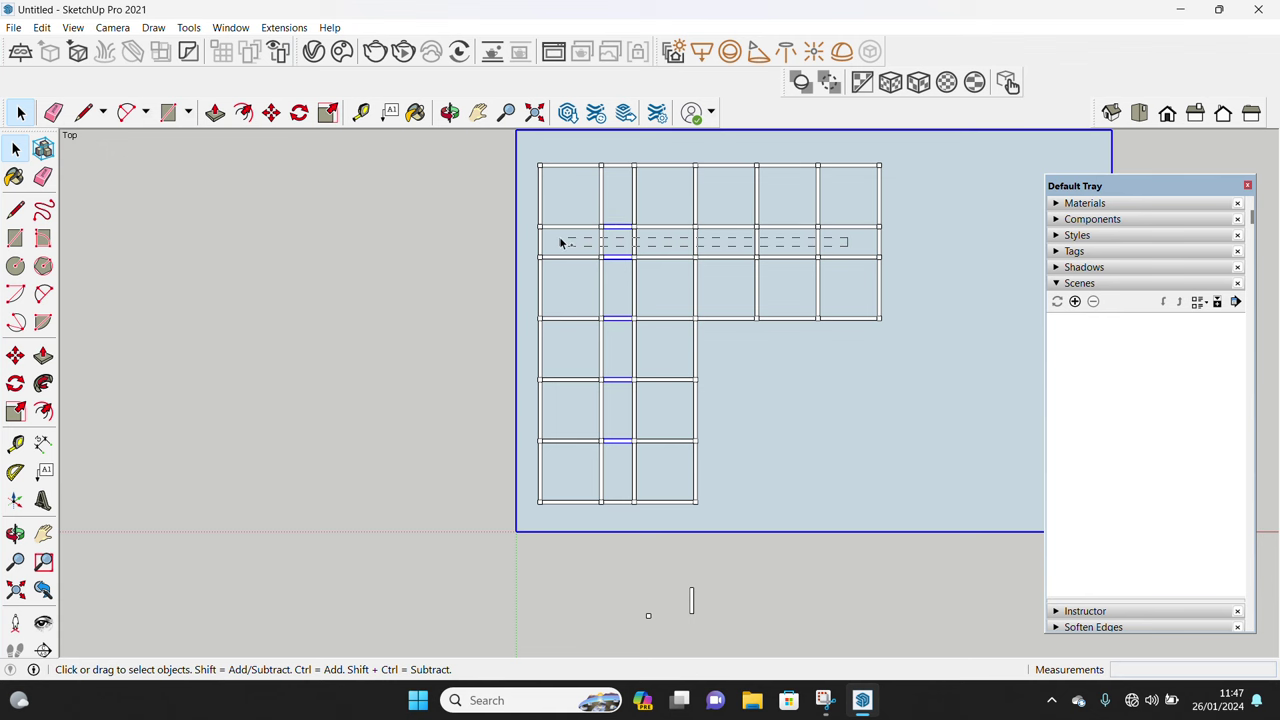
scroll(630, 252, up, 2)
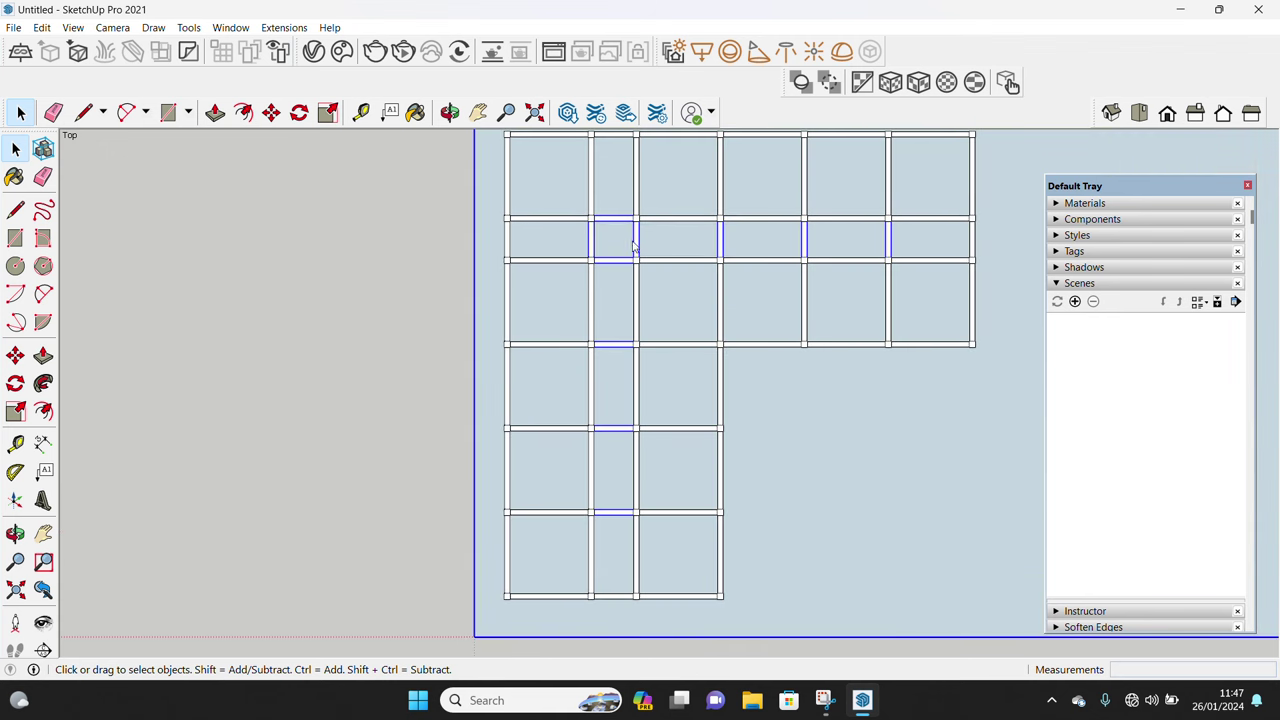
right_click(633, 246)
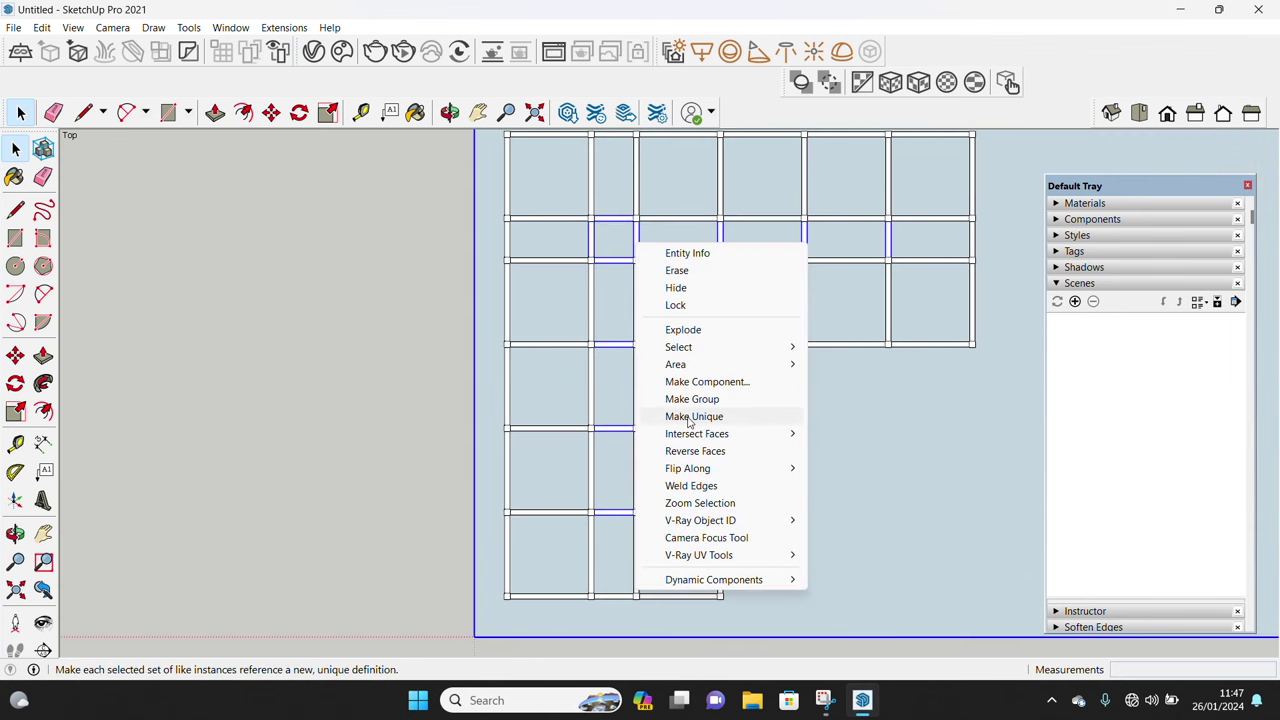
click(688, 418)
click(113, 27)
click(150, 140)
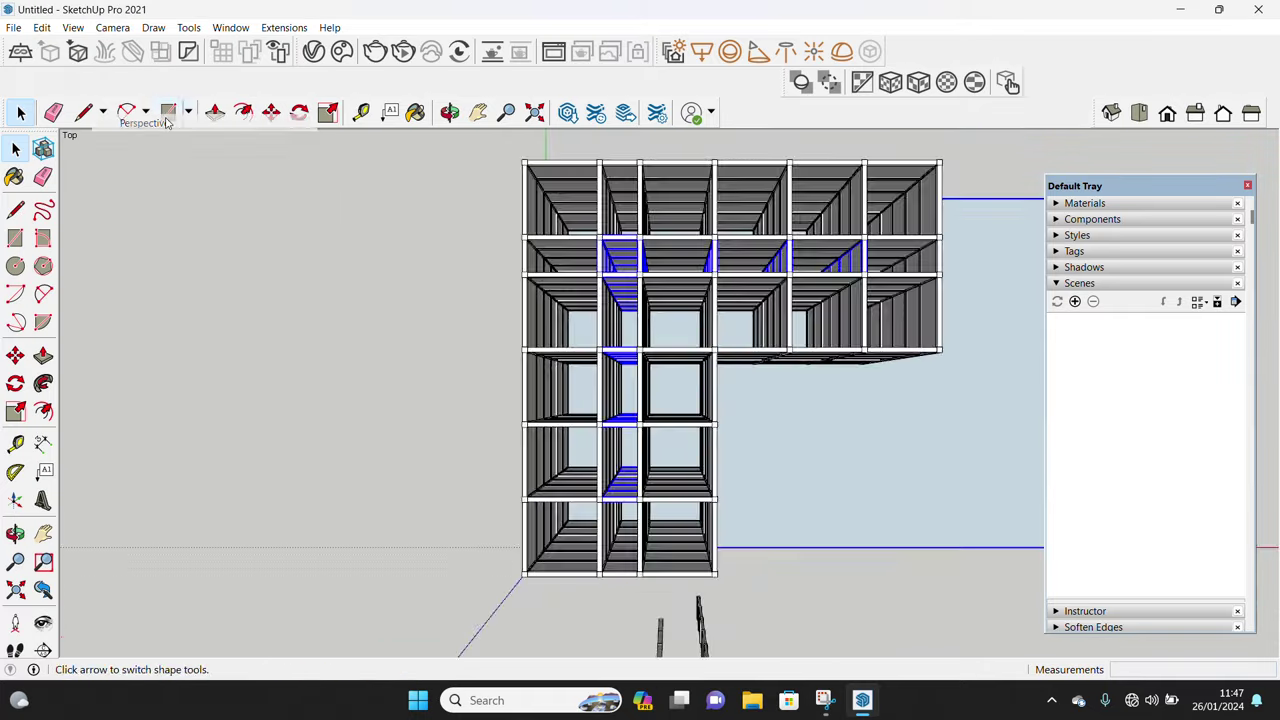
Move the loose column pieces further left, away from the building
middle_drag(286, 143, 420, 250)
scroll(484, 286, up, 4)
scroll(484, 286, down, 1)
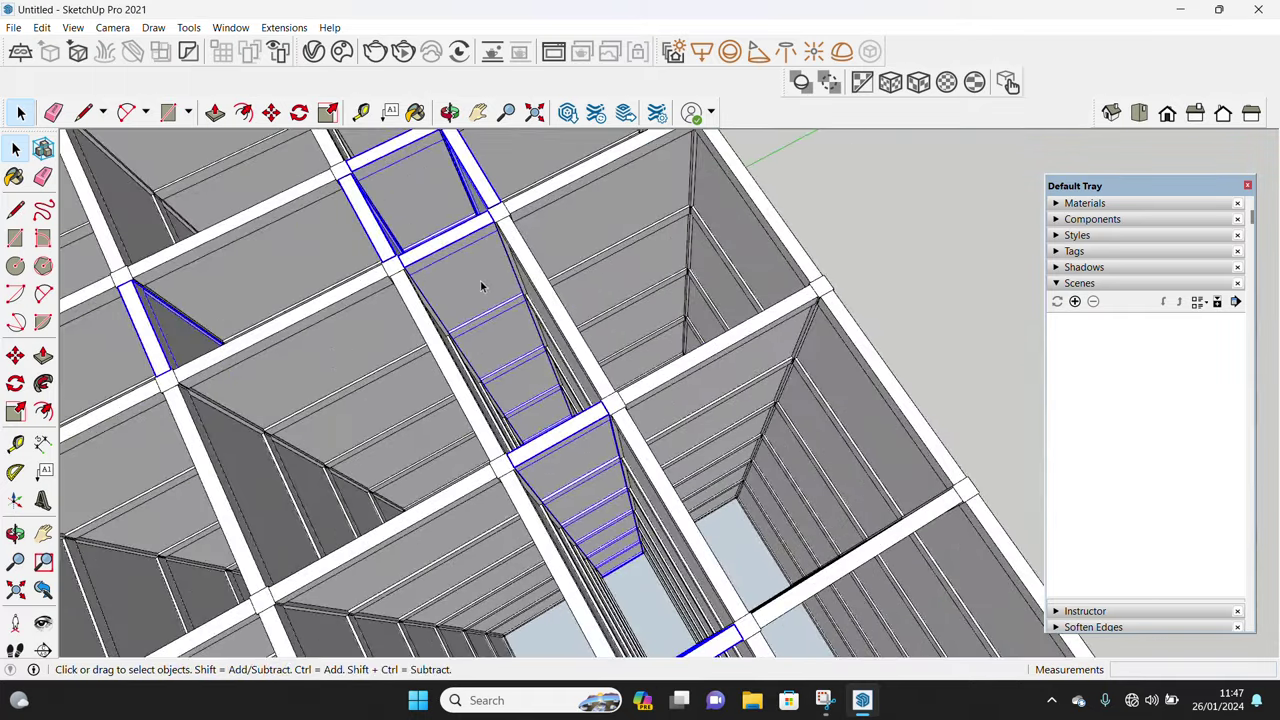
scroll(580, 277, down, 2)
scroll(437, 374, down, 3)
scroll(400, 408, up, 1)
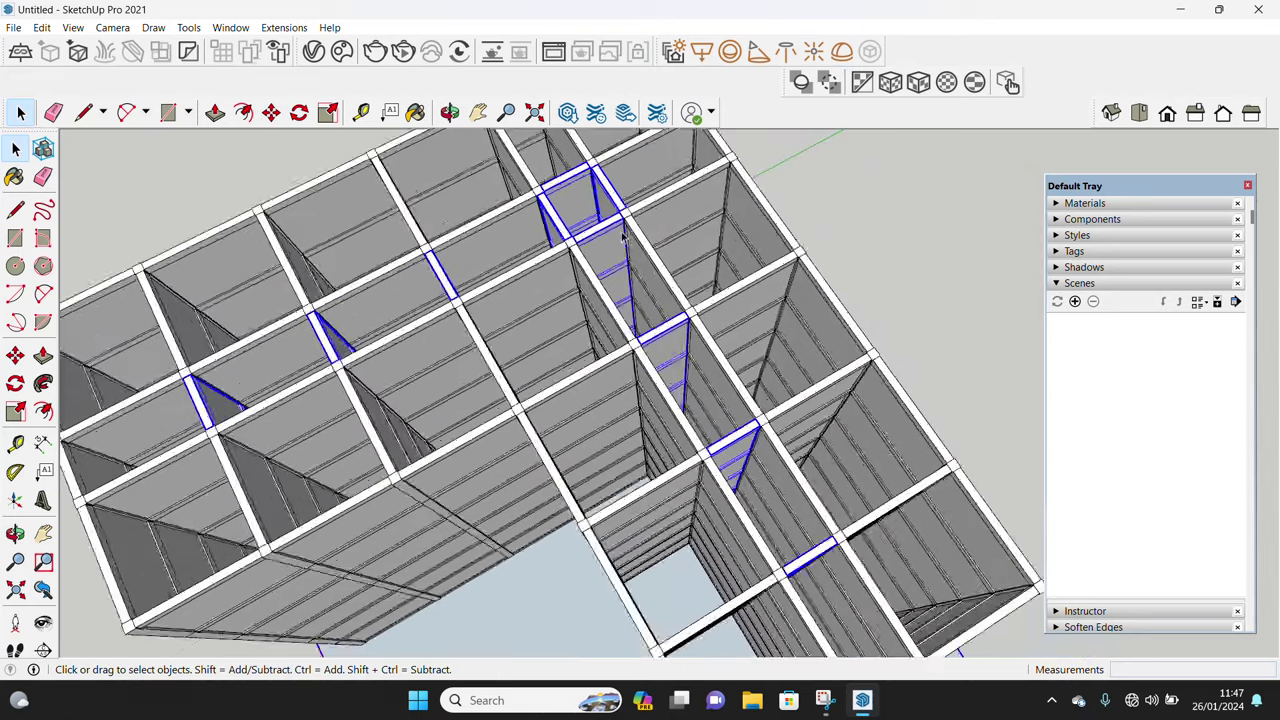
middle_drag(853, 177, 608, 335)
scroll(590, 357, up, 3)
scroll(590, 357, up, 2)
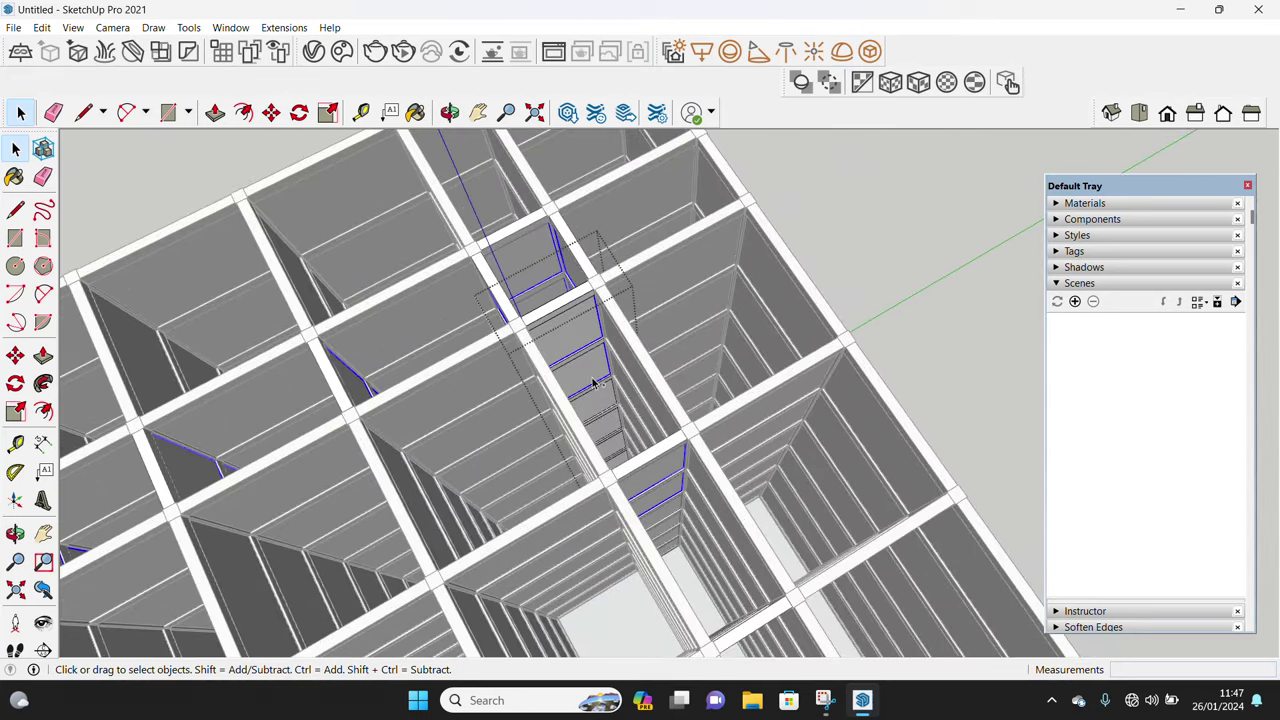
scroll(591, 373, up, 2)
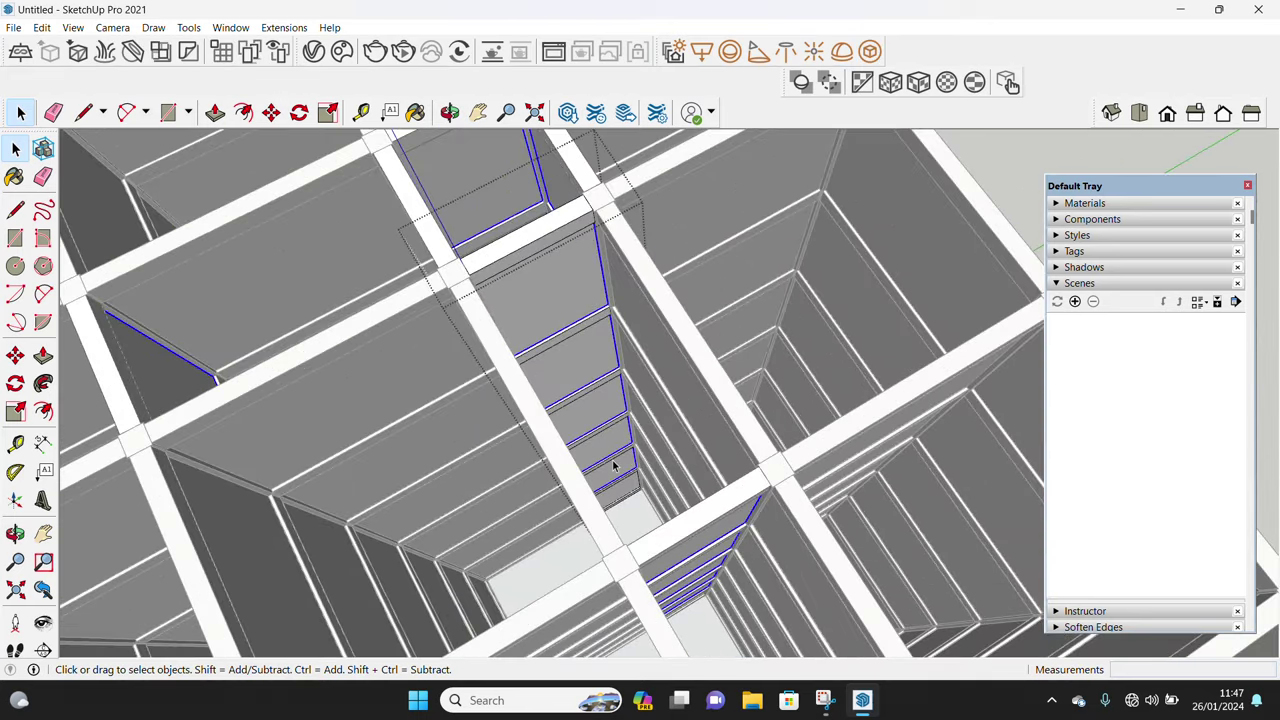
scroll(614, 465, up, 1)
scroll(620, 480, up, 2)
scroll(625, 486, down, 3)
mouse_move(624, 443)
middle_down()
mouse_move(705, 347)
mouse_move(660, 410)
middle_up()
scroll(640, 440, down, 2)
scroll(630, 455, down, 2)
scroll(628, 458, down, 2)
middle_drag(628, 458, 545, 475)
scroll(540, 477, up, 2)
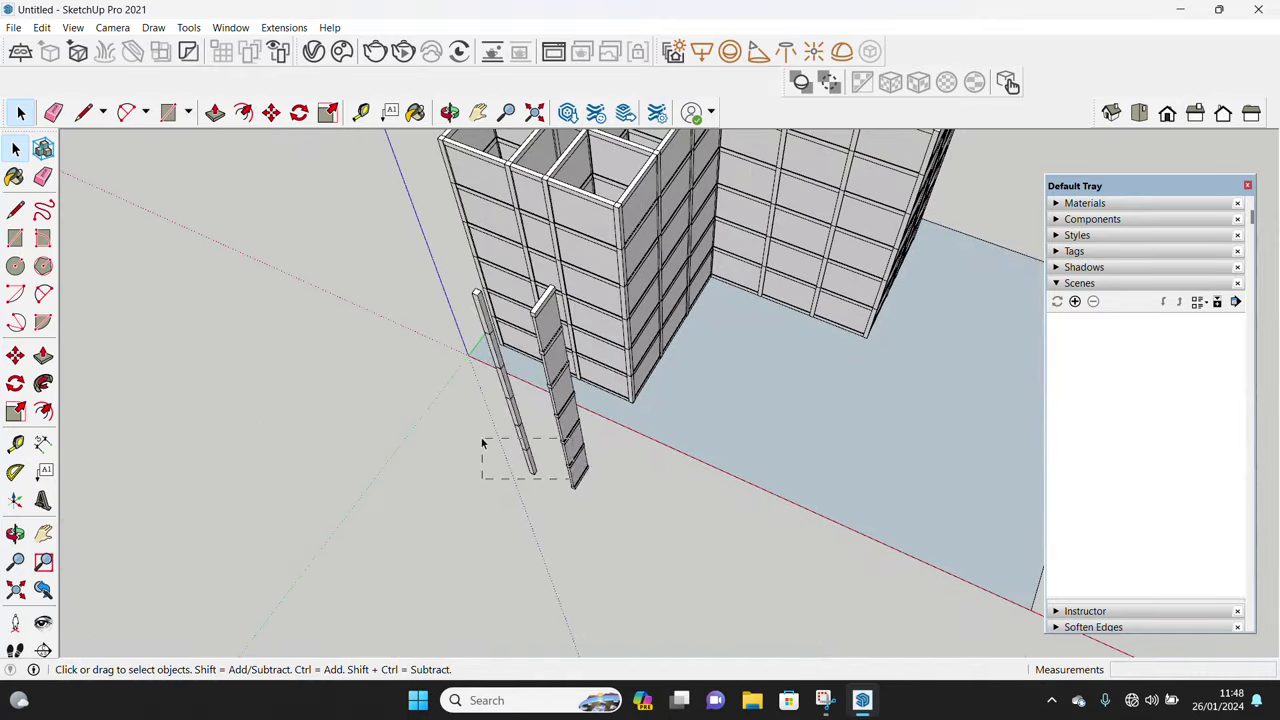
key(m)
click(587, 493)
click(409, 389)
key(space)
Draw a flat rectangle on the ground beside the building and select it
scroll(634, 380, down, 2)
mouse_move(634, 380)
middle_down()
mouse_move(851, 498)
mouse_move(658, 457)
mouse_move(674, 449)
middle_up()
key(r)
click(680, 492)
click(1018, 356)
key(space)
click(842, 470)
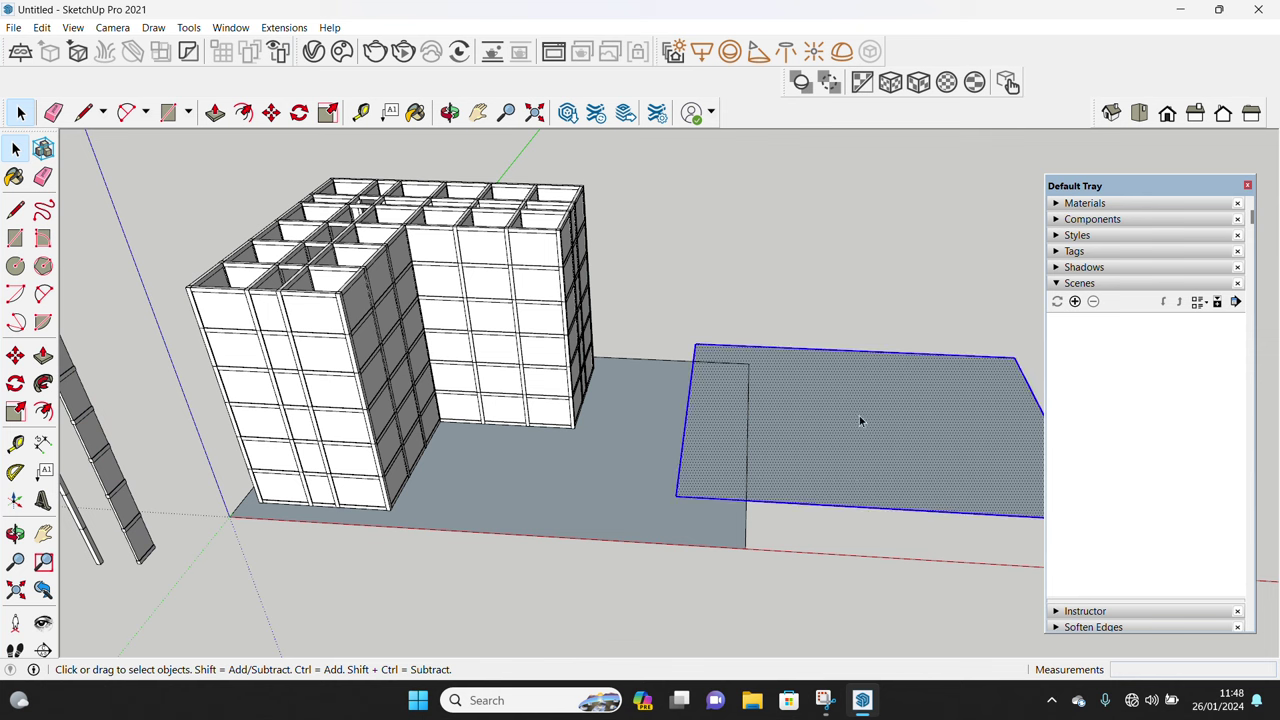
Group the rectangle and turn it into a slab component
right_click(860, 410)
click(895, 261)
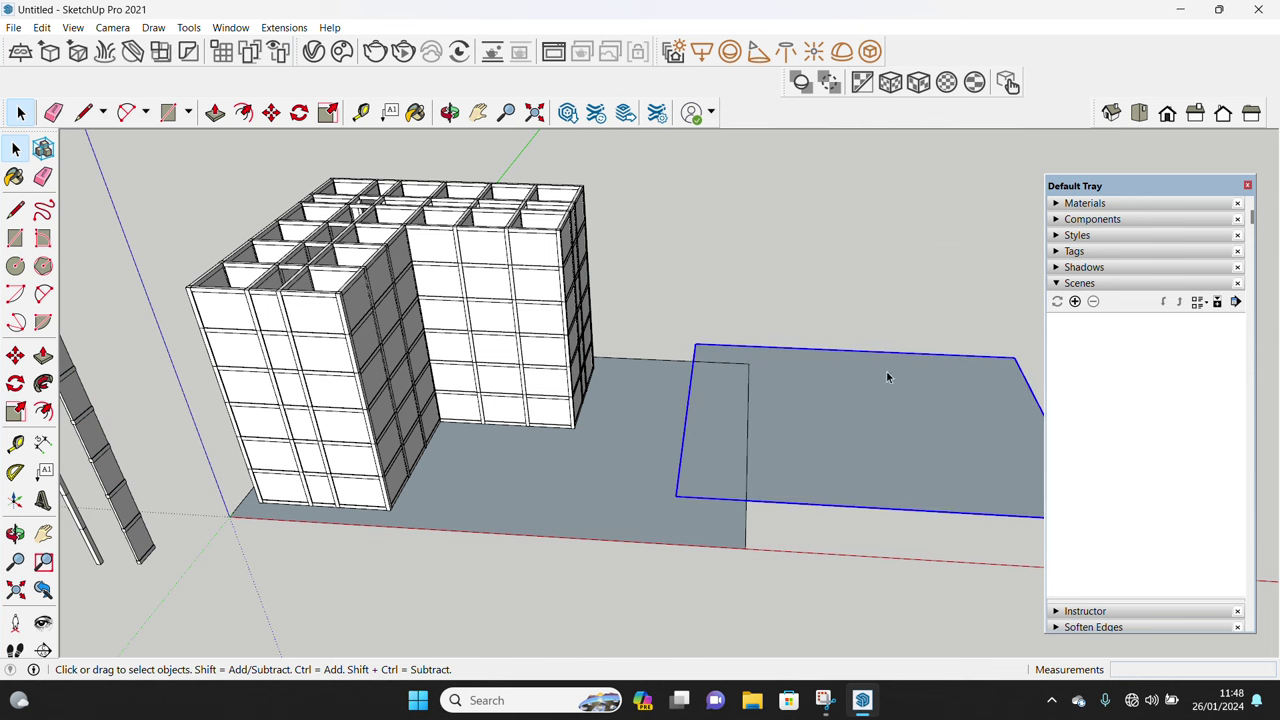
right_click(884, 426)
click(940, 241)
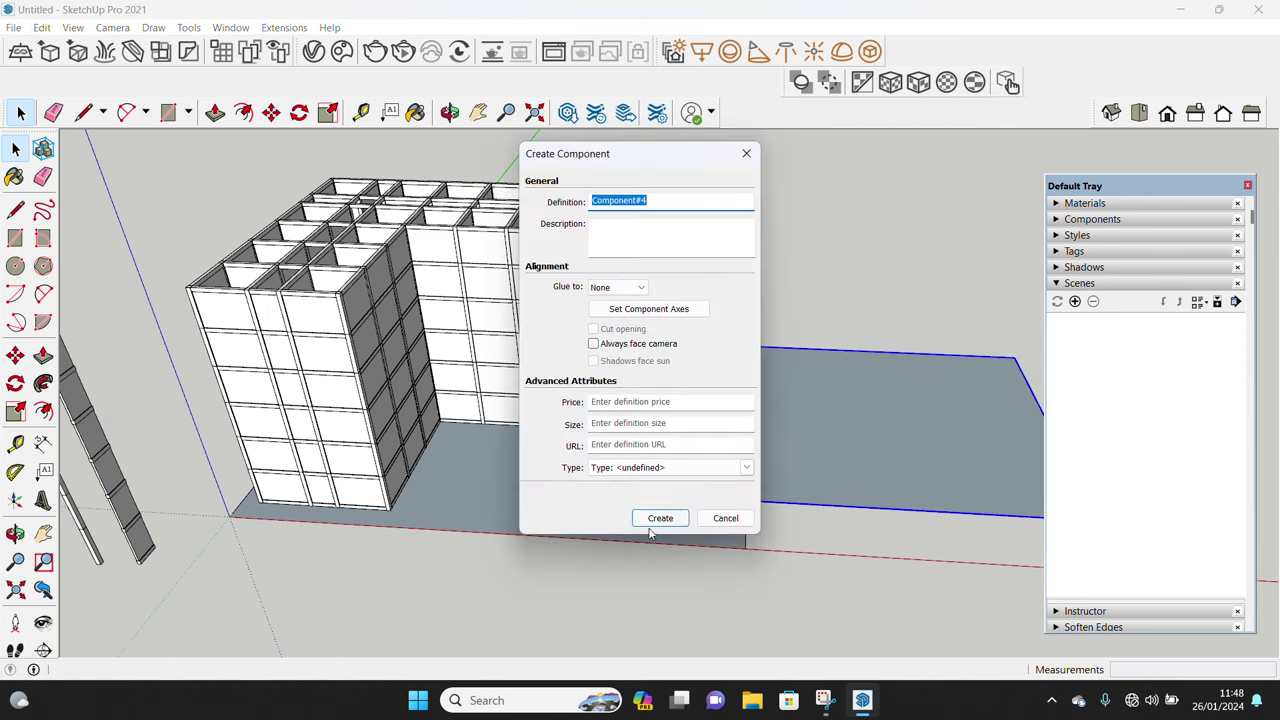
click(657, 517)
Move the slab to the building's corner and raise it 150 mm
key(m)
click(724, 477)
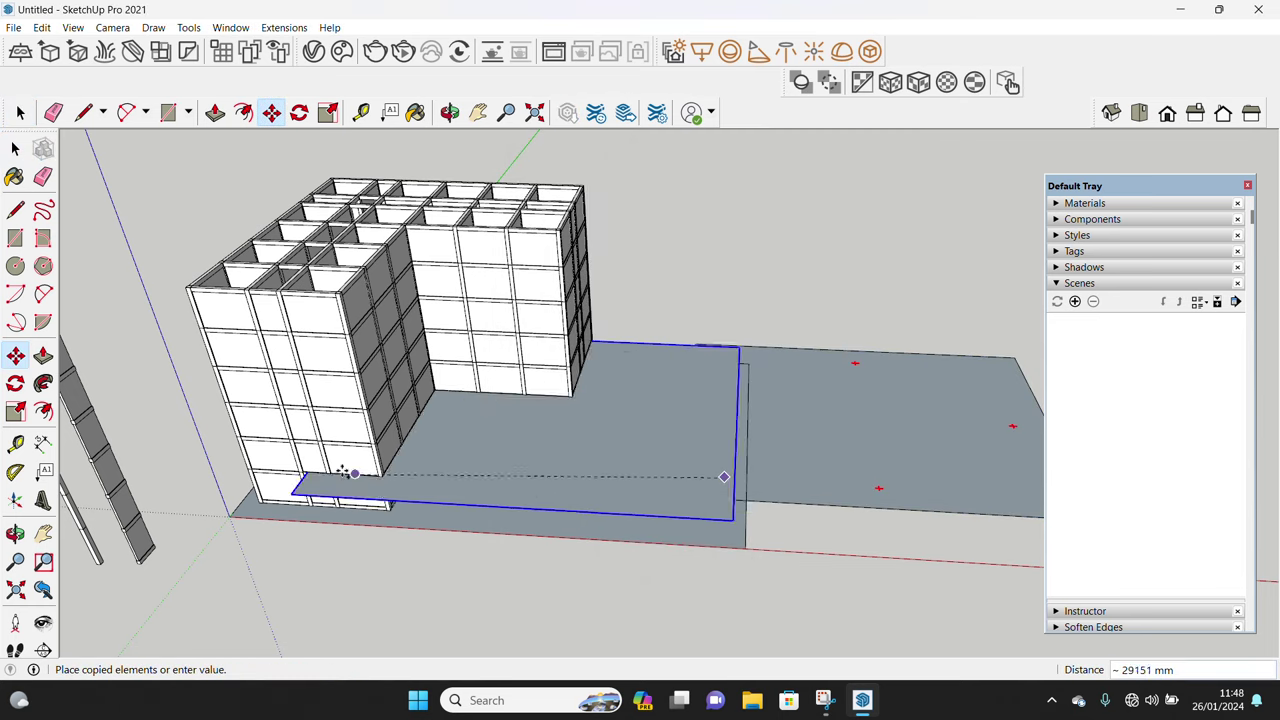
scroll(266, 480, up, 5)
click(220, 453)
mouse_move(220, 453)
middle_down()
mouse_move(423, 528)
mouse_move(217, 514)
middle_up()
scroll(231, 329, up, 5)
scroll(246, 281, up, 3)
middle_drag(246, 281, 249, 443)
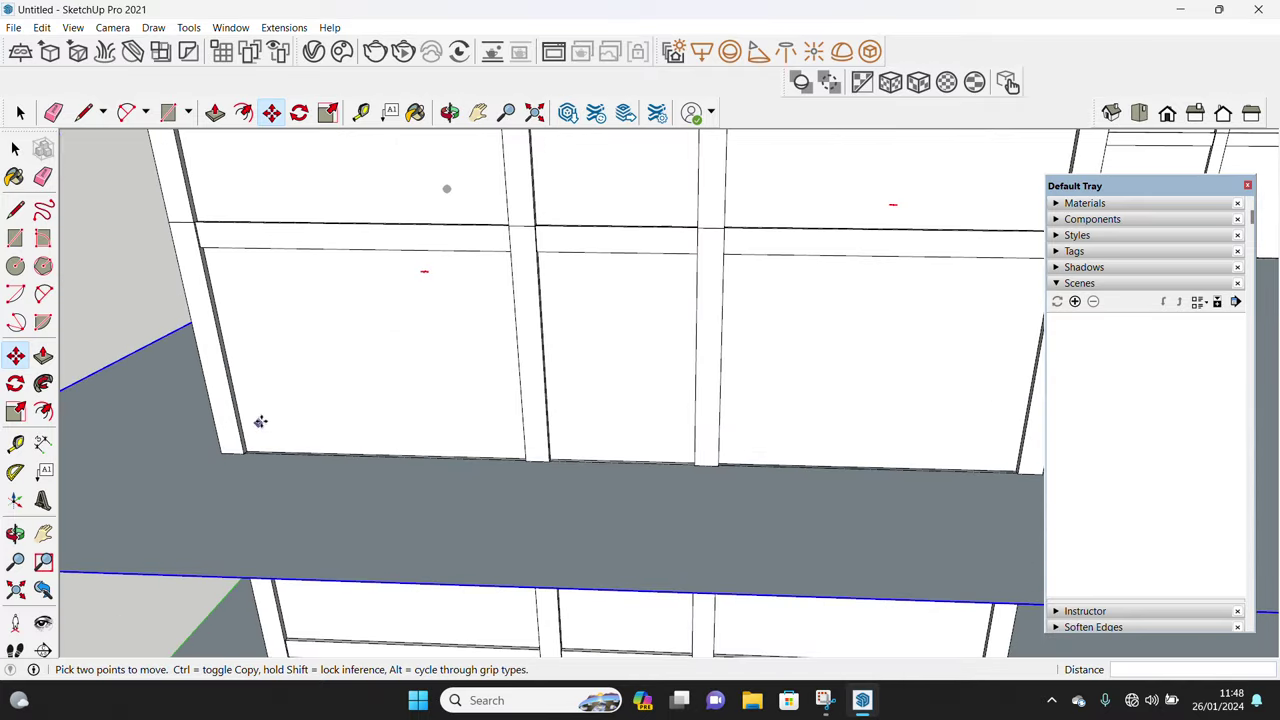
click(310, 304)
text(150)
key(Return)
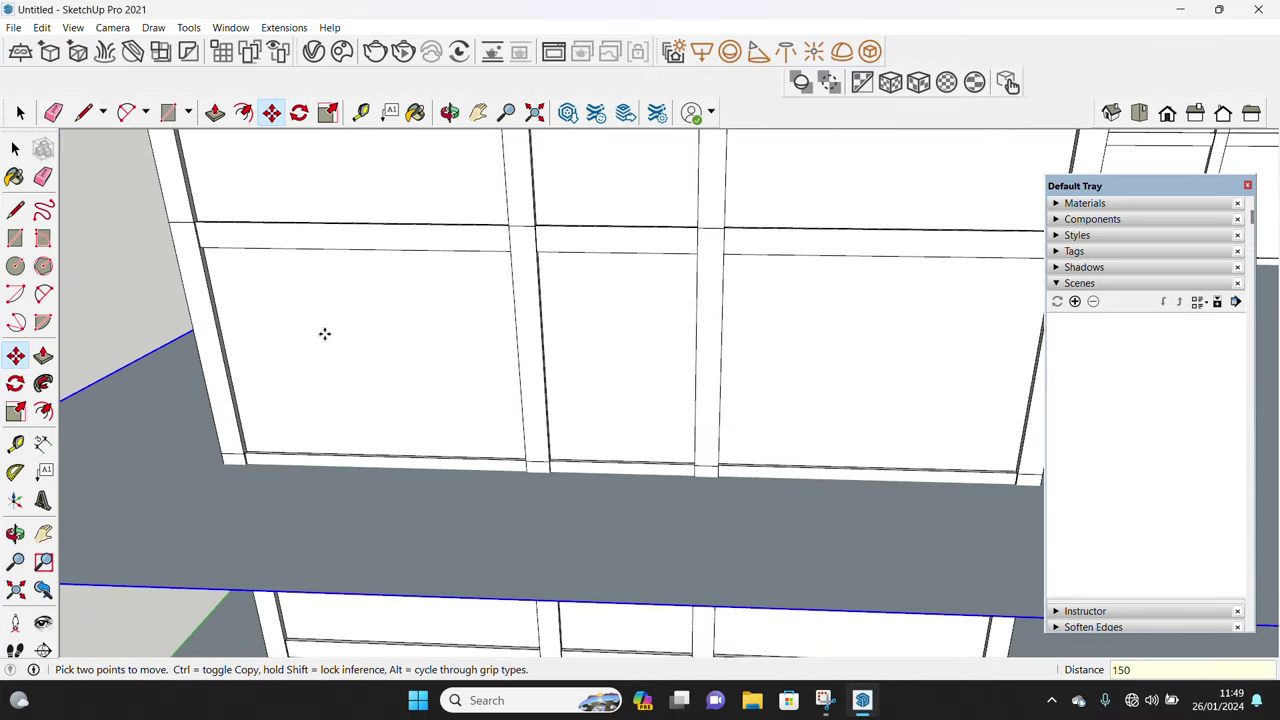
scroll(222, 453, down, 5)
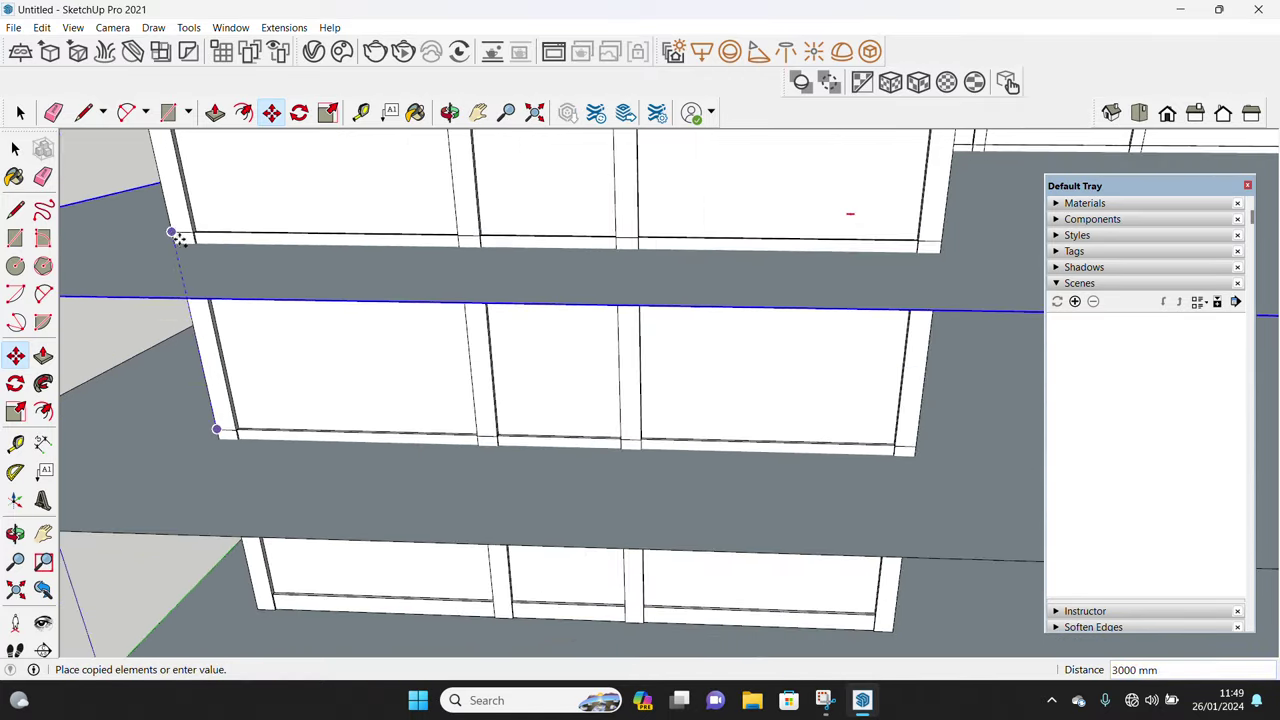
Copy the slab up every 3000 mm floor to the top of the building
ctrl+click(166, 230)
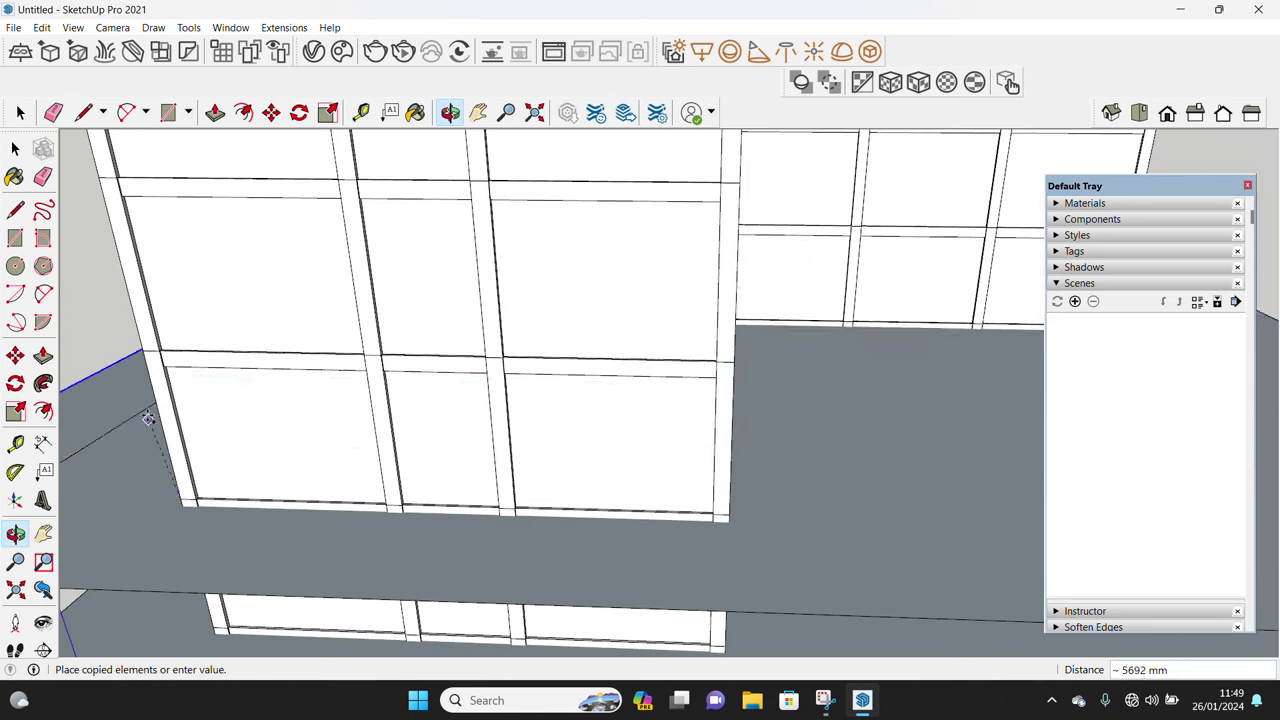
click(143, 357)
click(140, 355)
click(100, 170)
click(100, 171)
middle_drag(100, 171, 117, 373)
click(105, 309)
click(105, 310)
mouse_move(105, 310)
middle_down()
mouse_move(100, 272)
mouse_move(197, 385)
middle_up()
click(100, 250)
key(space)
double_click(498, 365)
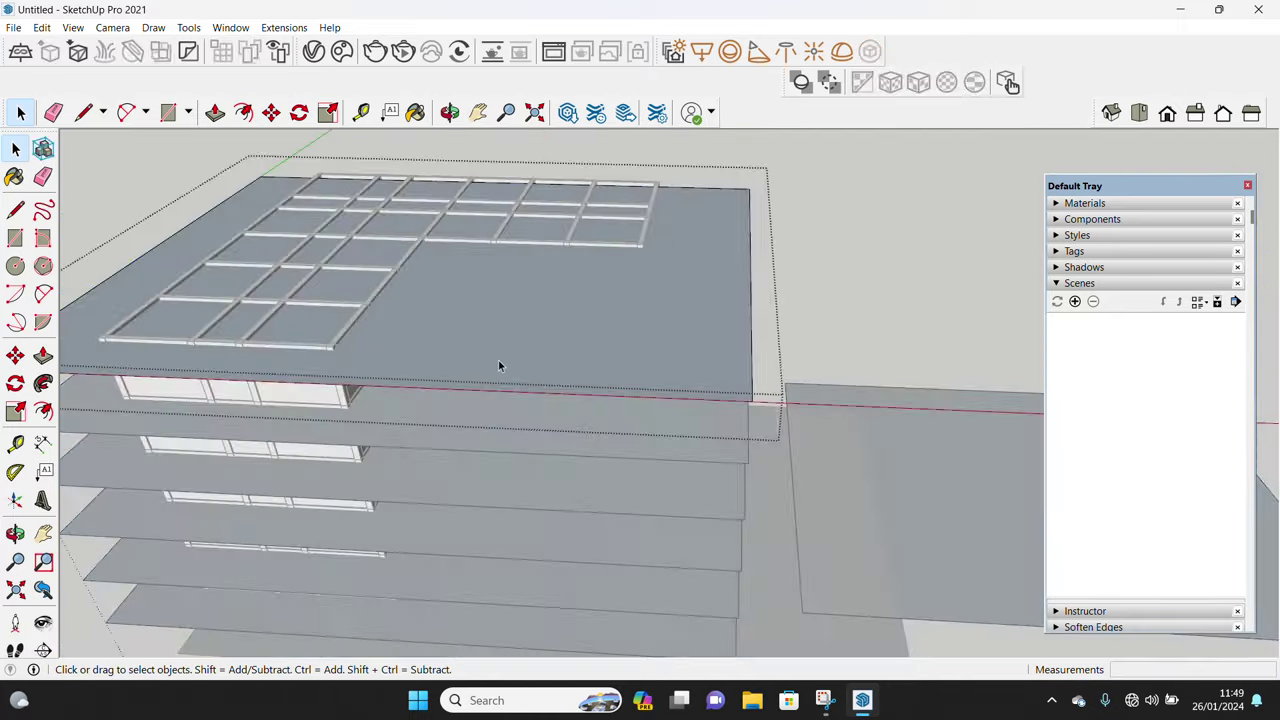
Intersect the top slab with the model to imprint the beam grid
click(476, 354)
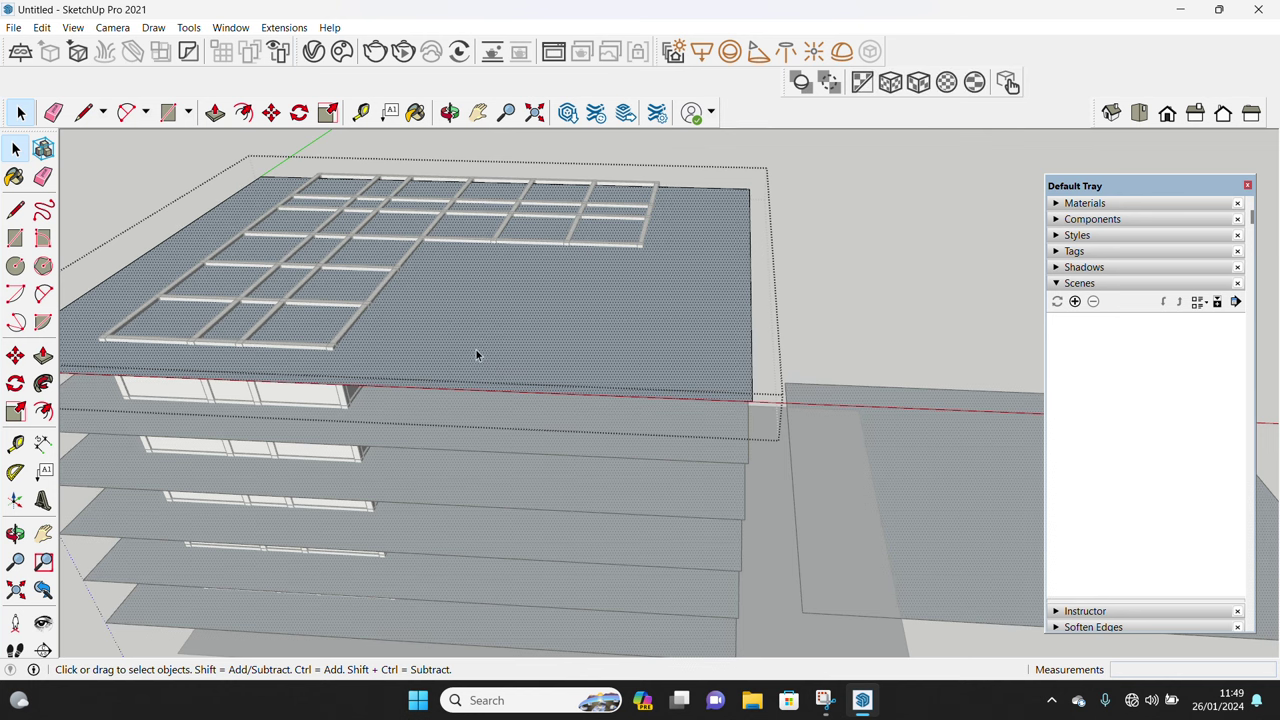
right_click(463, 320)
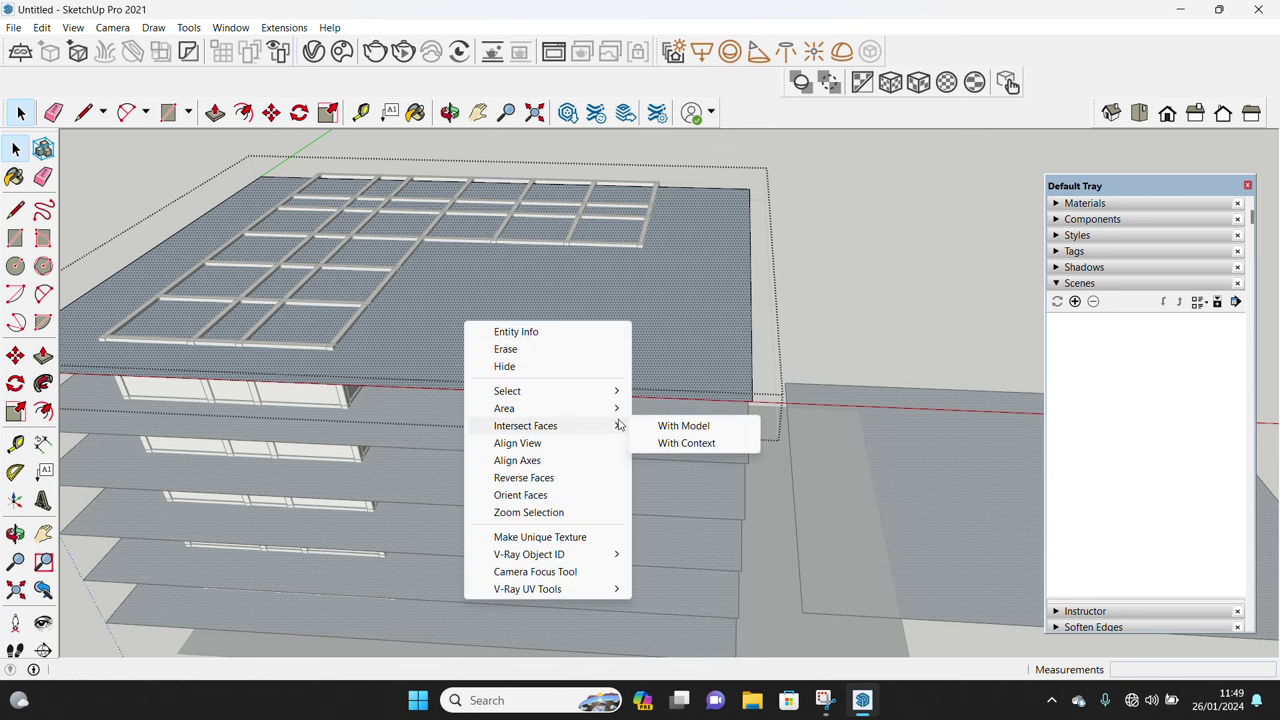
click(673, 428)
click(591, 326)
middle_drag(591, 326, 643, 466)
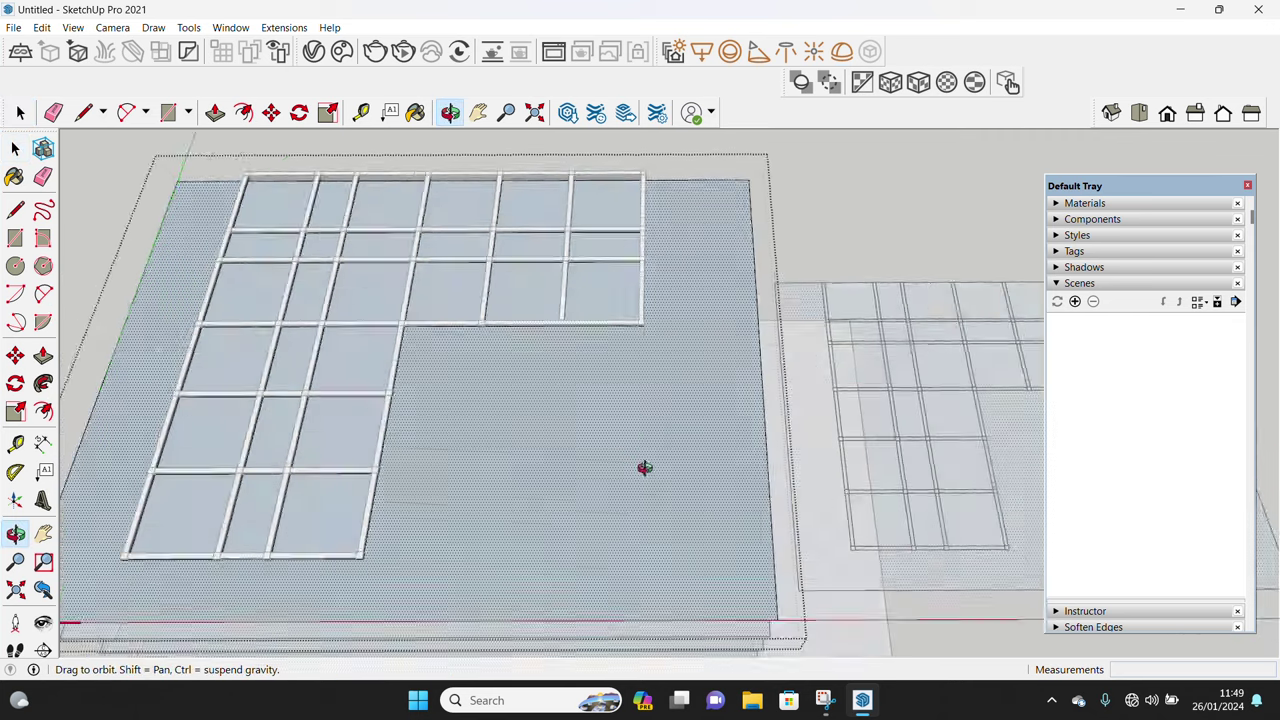
click(389, 217)
click(535, 215)
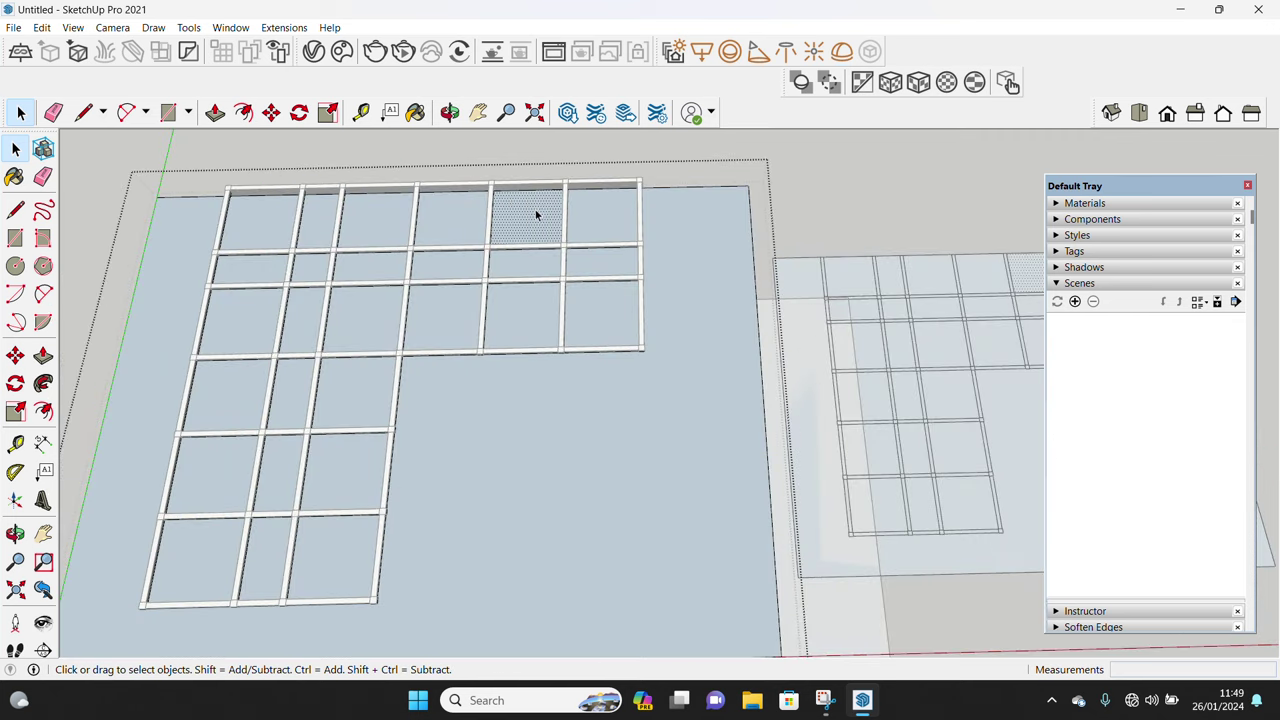
triple_click(570, 415)
key(m)
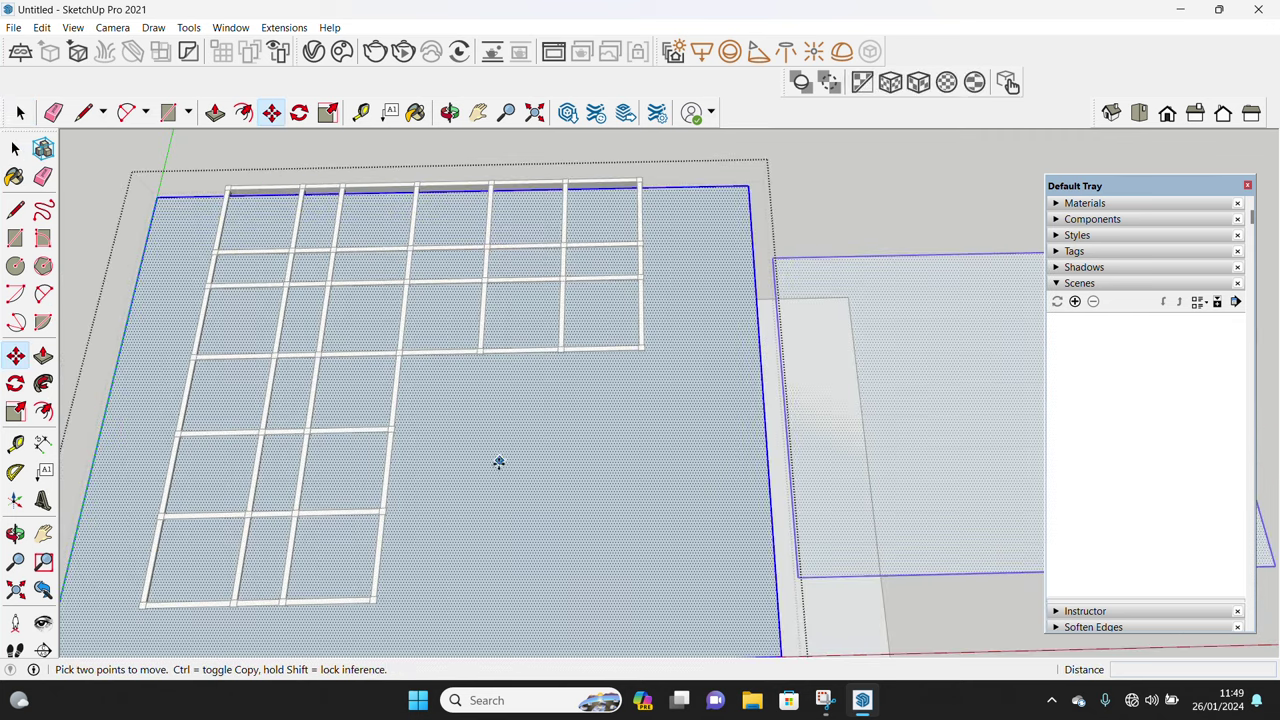
click(497, 463)
key(Escape)
key(space)
Intersect the faces again, then delete the top slab face and leftover outline edges
middle_drag(482, 448, 431, 329)
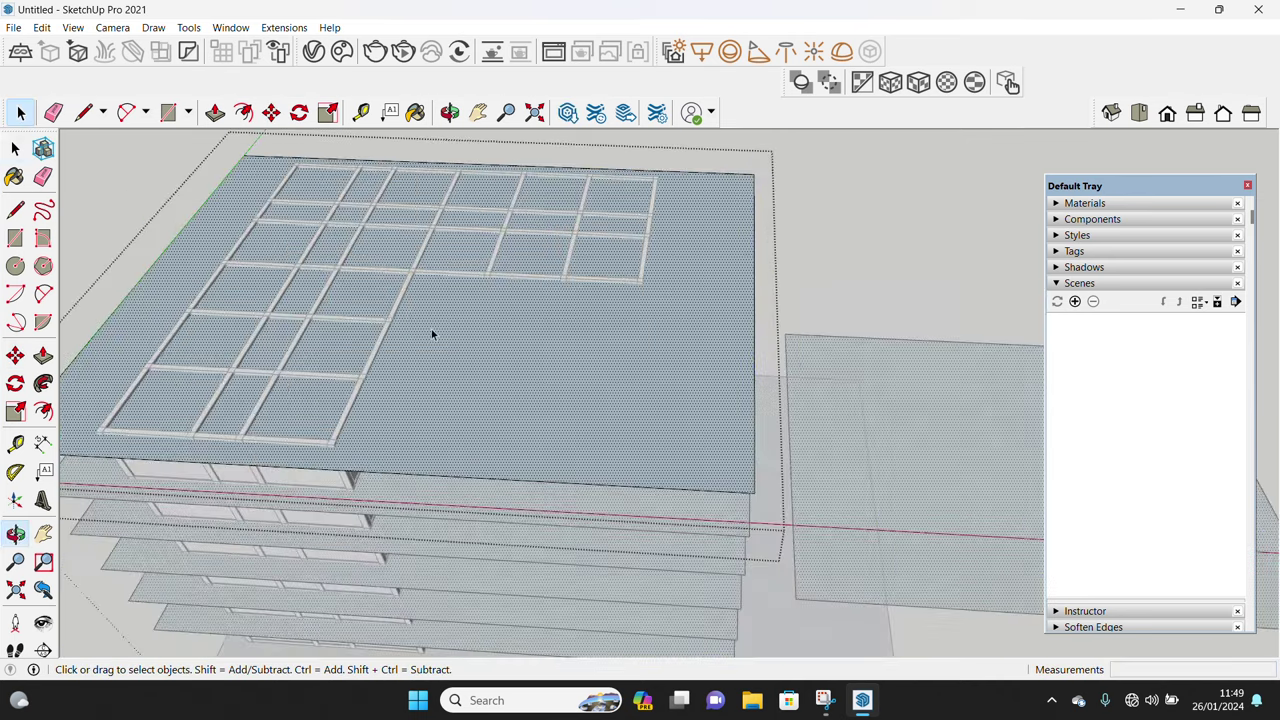
right_click(443, 316)
mouse_move(605, 418)
click(680, 421)
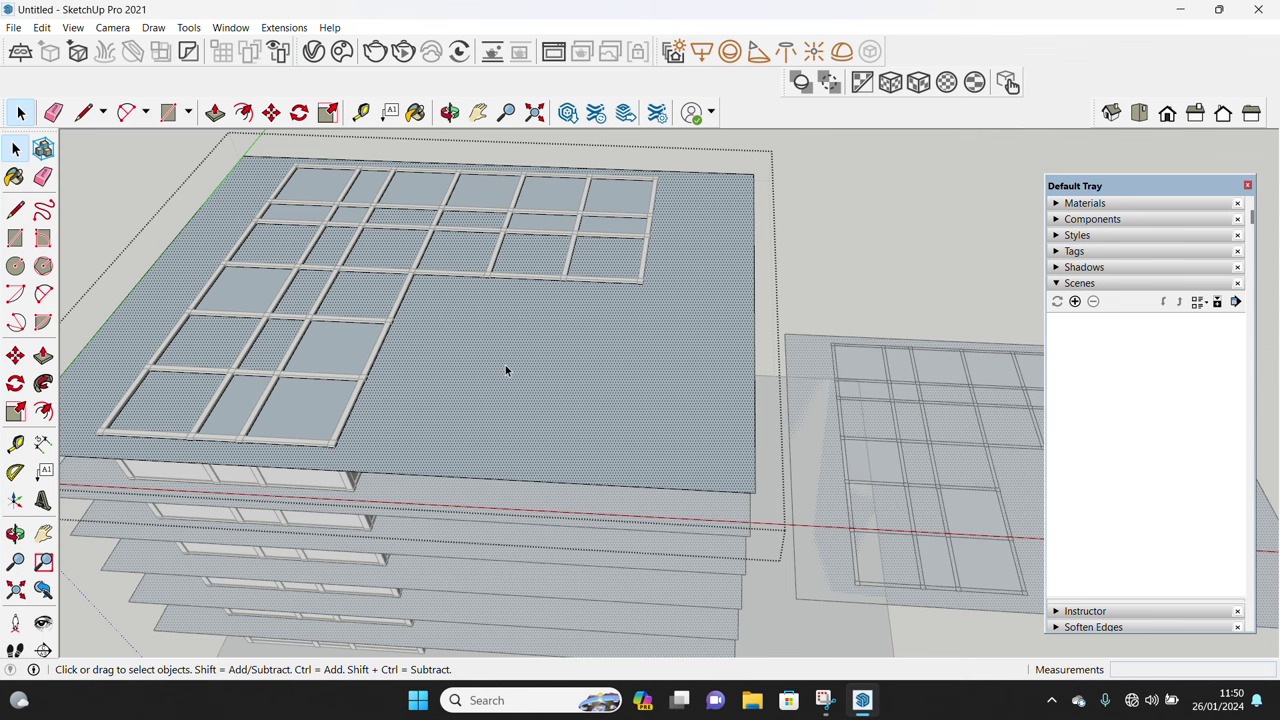
key(Delete)
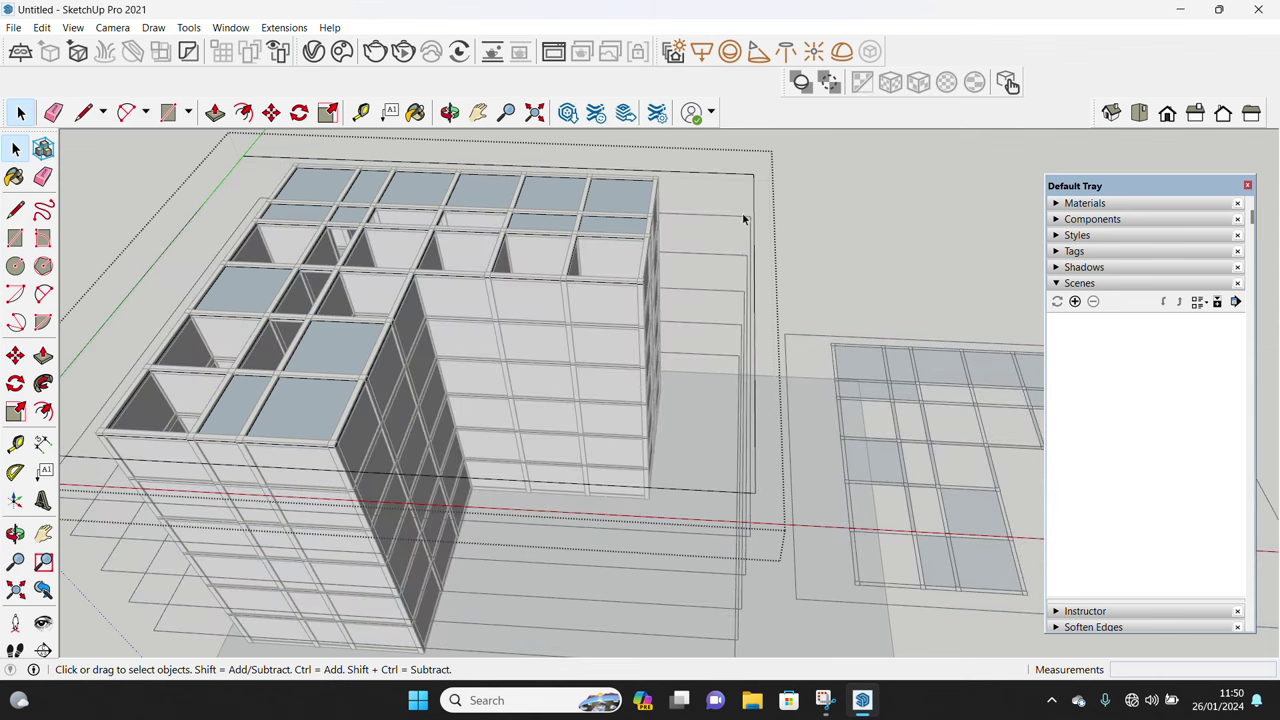
triple_click(751, 177)
key(Delete)
mouse_move(751, 205)
middle_down()
mouse_move(480, 223)
mouse_move(665, 485)
mouse_move(763, 500)
mouse_move(557, 463)
middle_up()
click(669, 489)
Enter the grid for editing and retrace edges to fill the lower-left and middle-left cells
key(m)
key(space)
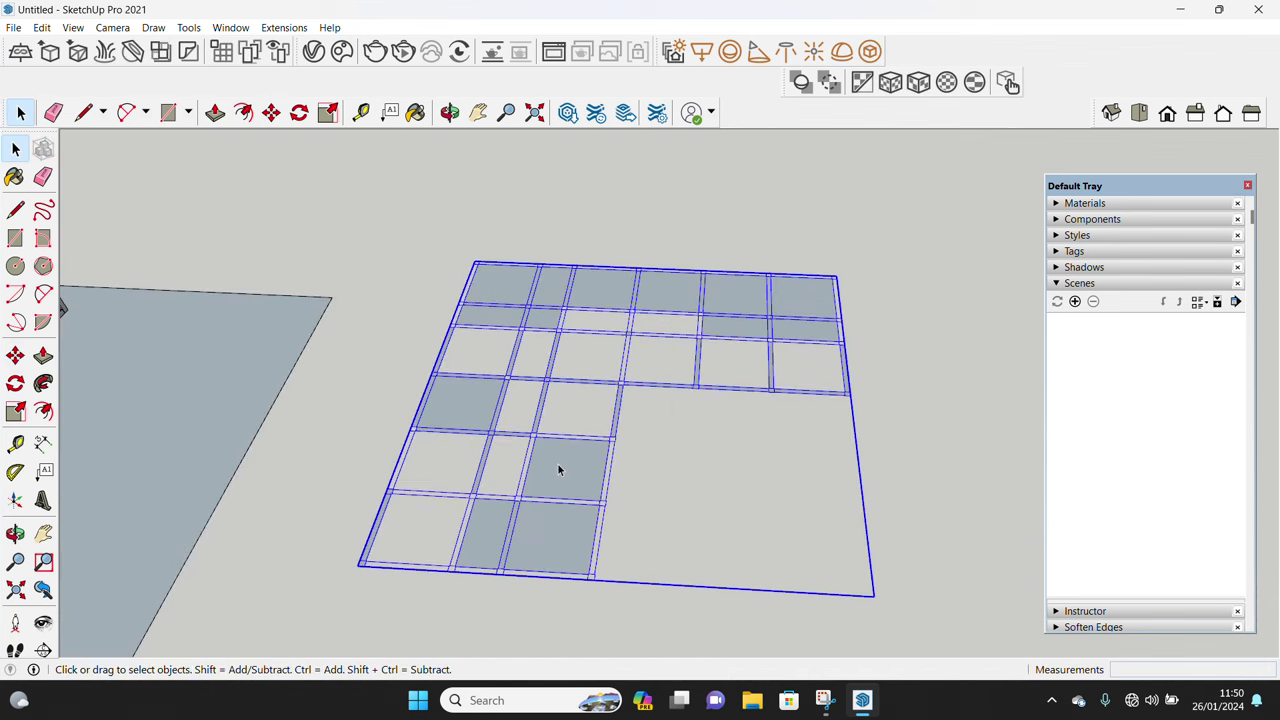
double_click(581, 467)
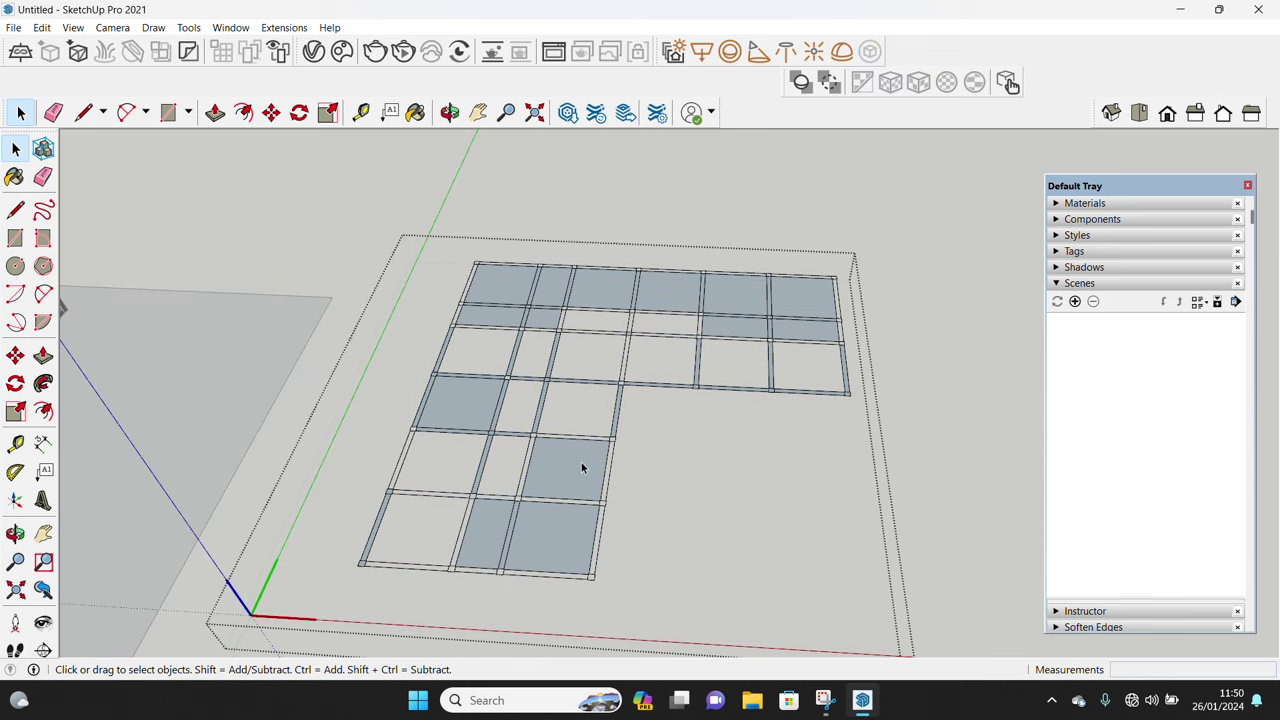
key(l)
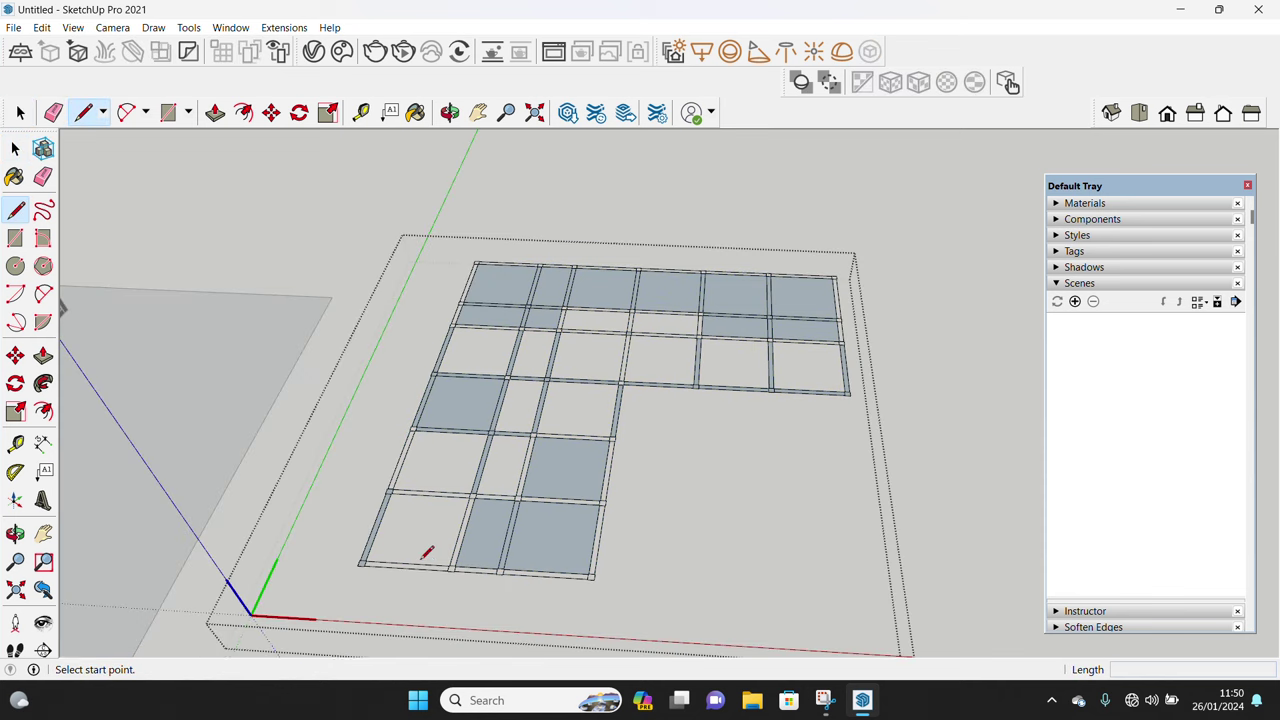
scroll(424, 558, up, 2)
click(396, 563)
click(428, 566)
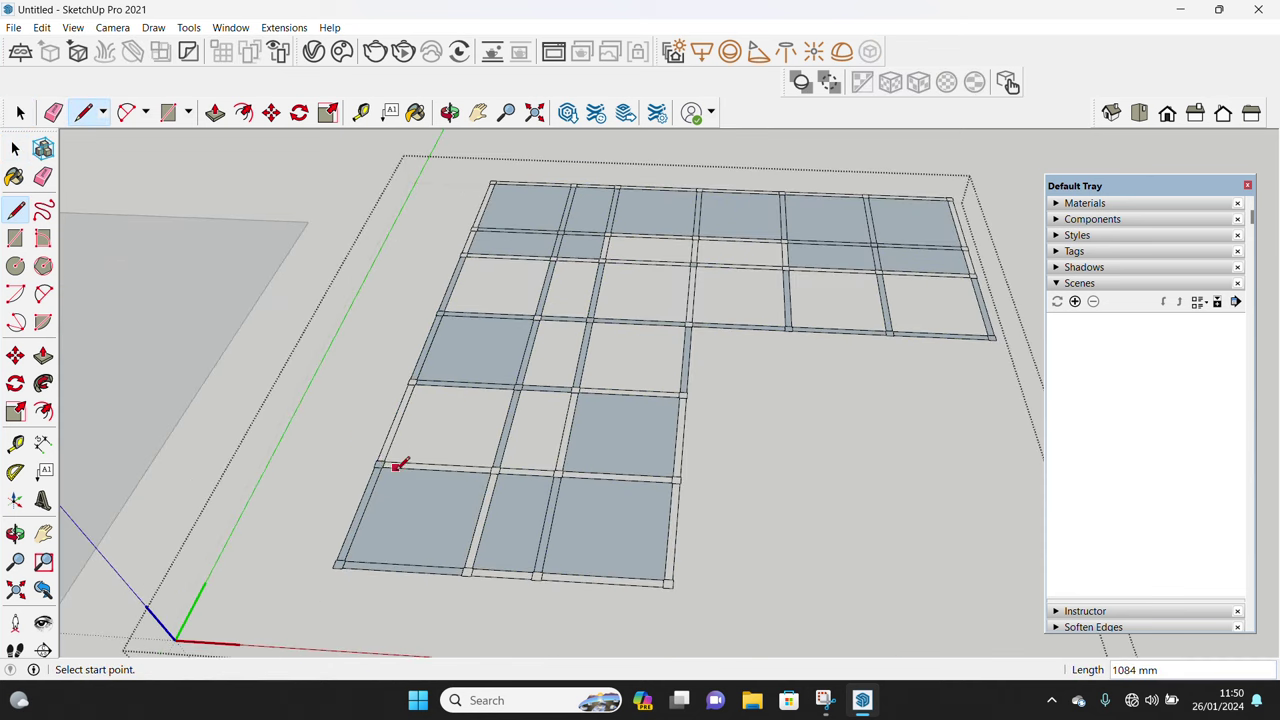
key(ctrl+z)
click(463, 566)
click(492, 466)
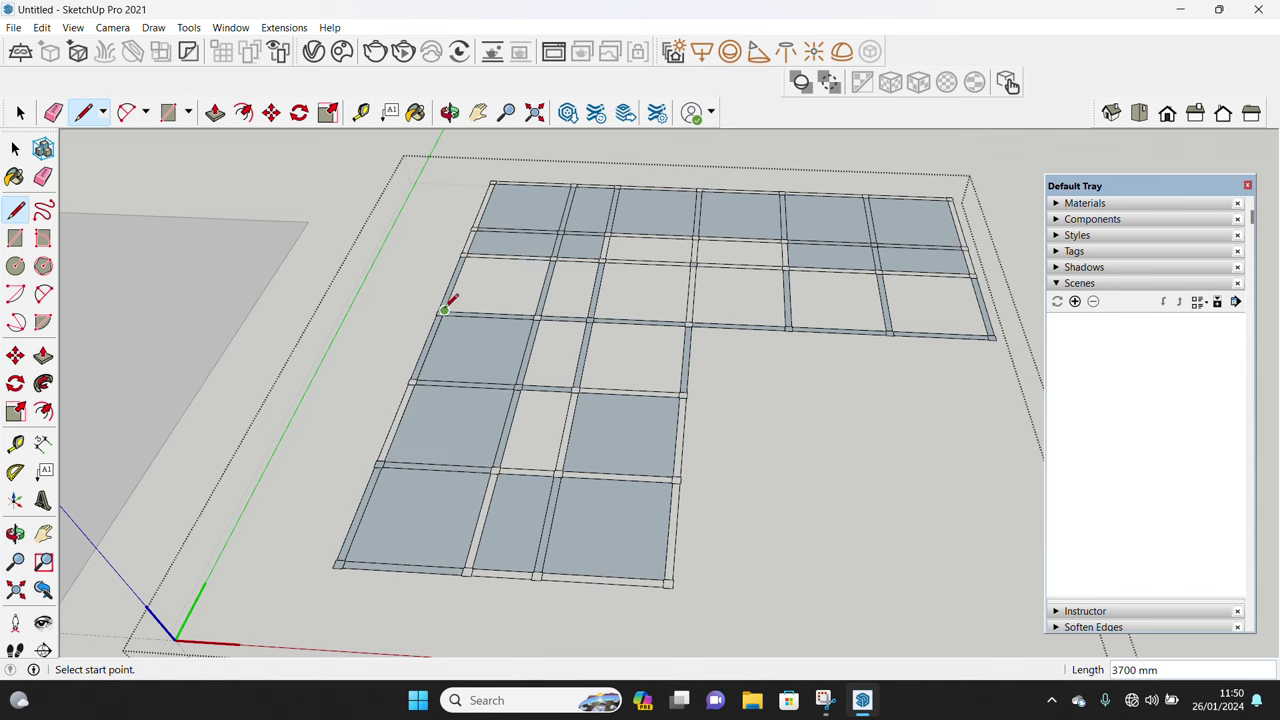
Redraw edges to close several more empty grid cells into panels
scroll(458, 309, up, 1)
scroll(480, 420, up, 2)
scroll(420, 530, up, 1)
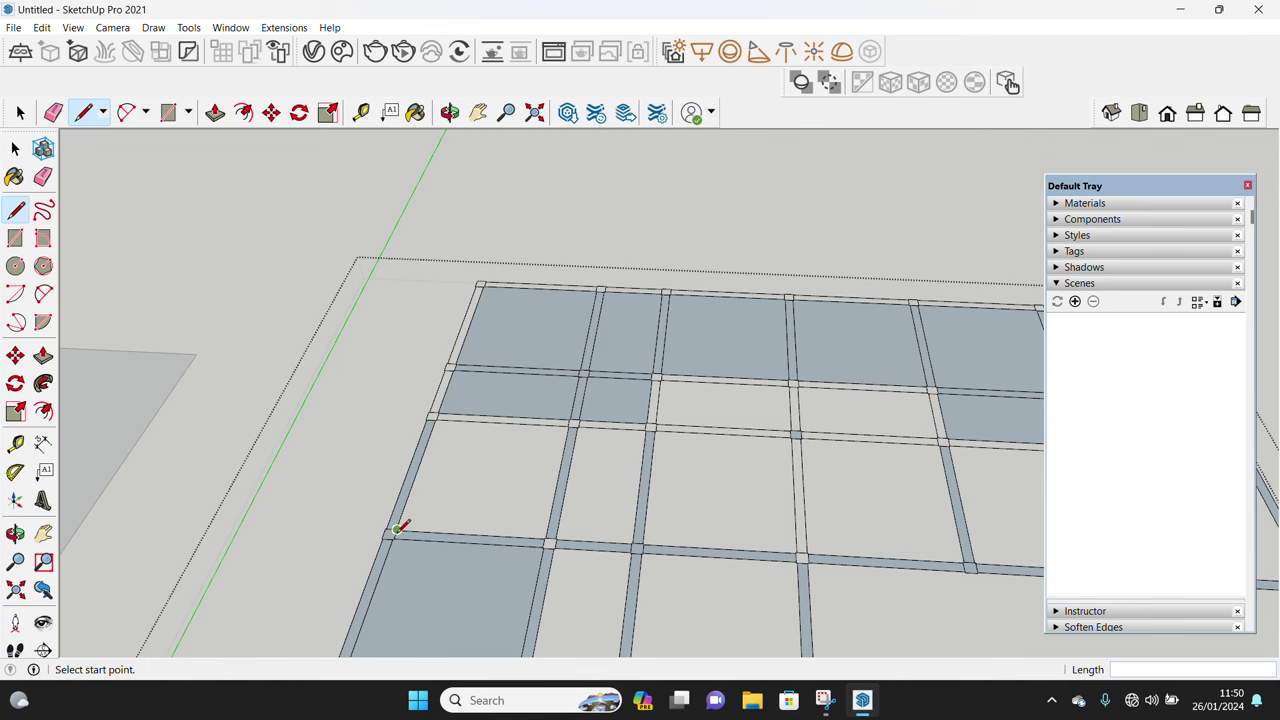
click(545, 540)
scroll(548, 528, down, 1)
scroll(540, 470, down, 2)
scroll(510, 420, down, 1)
click(488, 427)
click(523, 342)
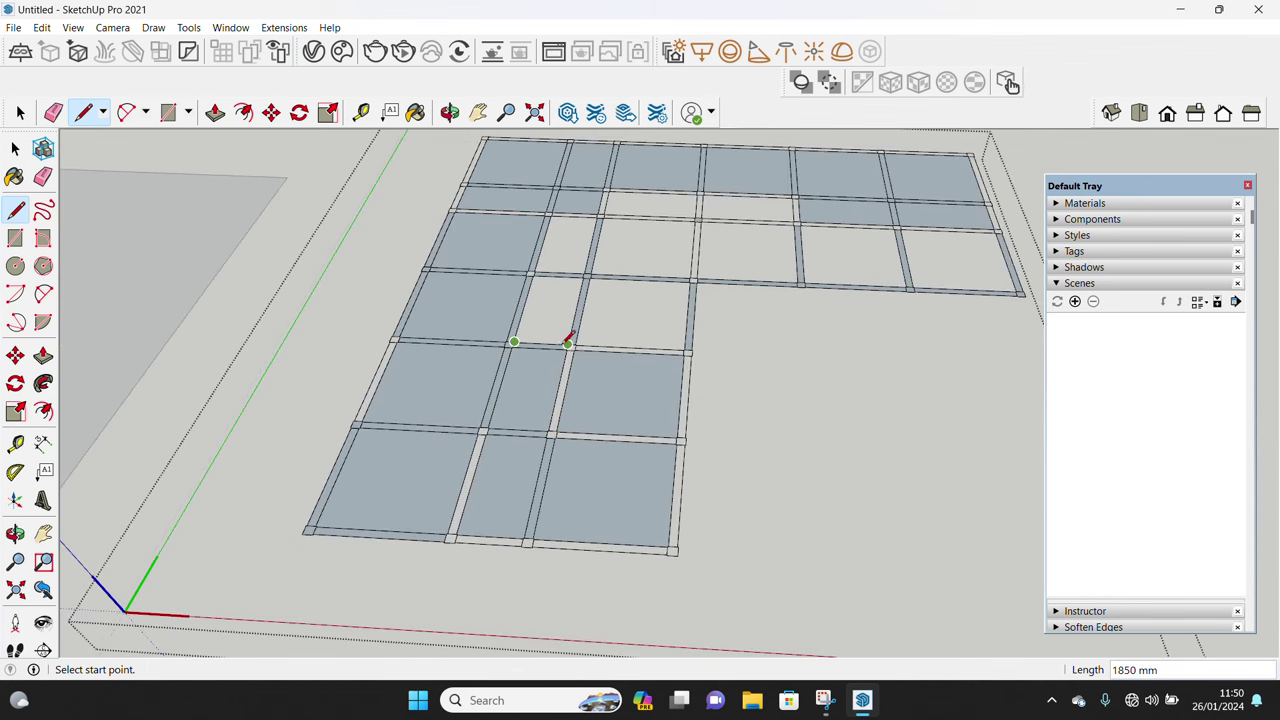
click(567, 343)
key(space)
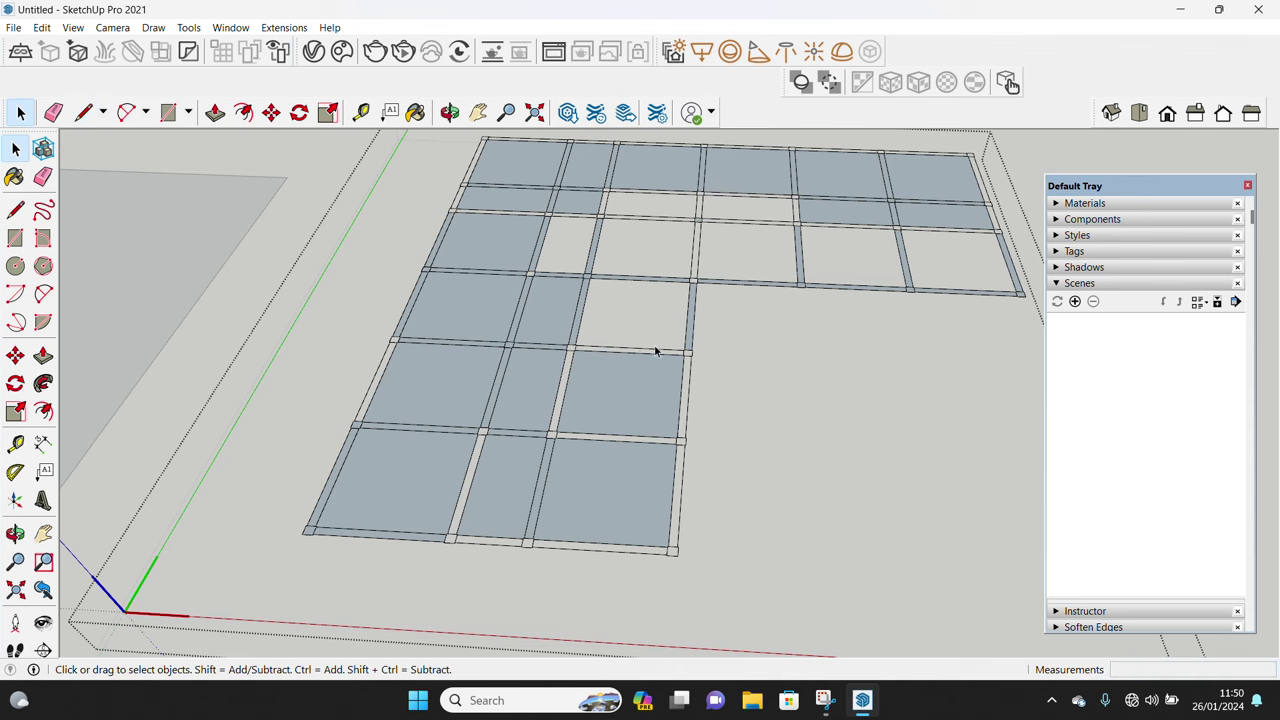
Trace more lines between grid corners from a new angle to close remaining bays
scroll(620, 400, up, 3)
key(l)
click(570, 393)
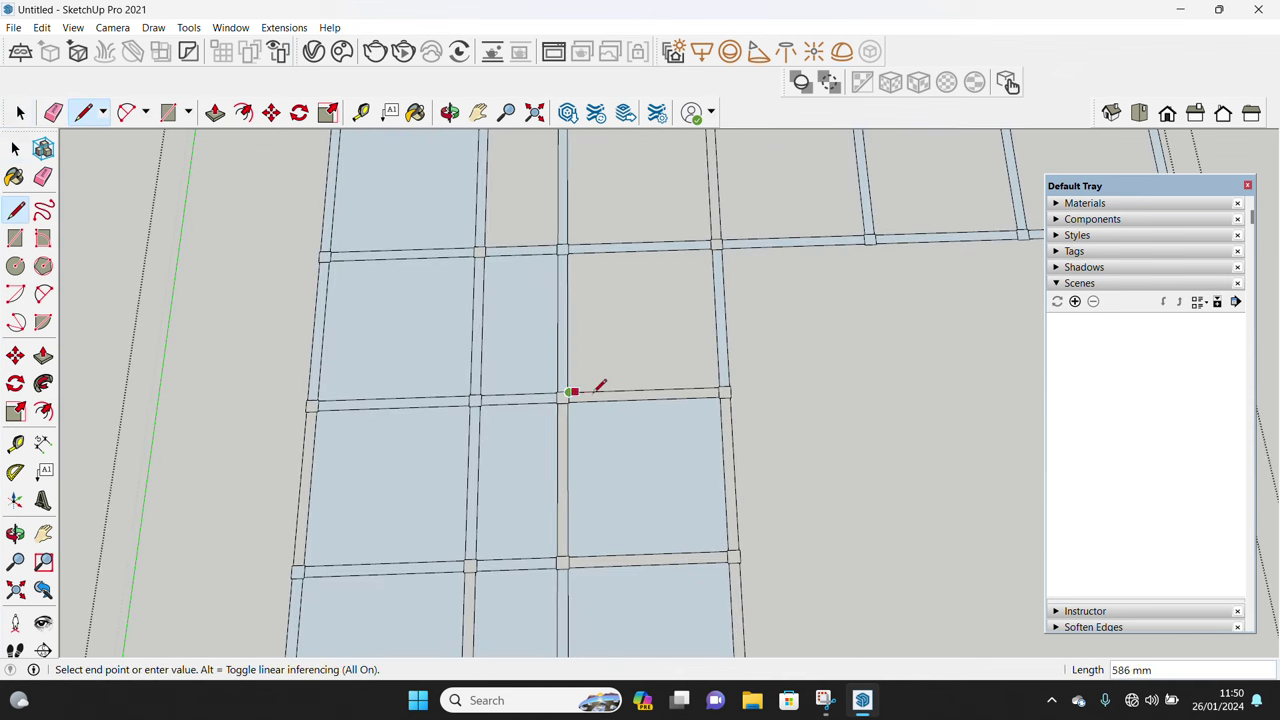
scroll(528, 423, up, 2)
click(504, 398)
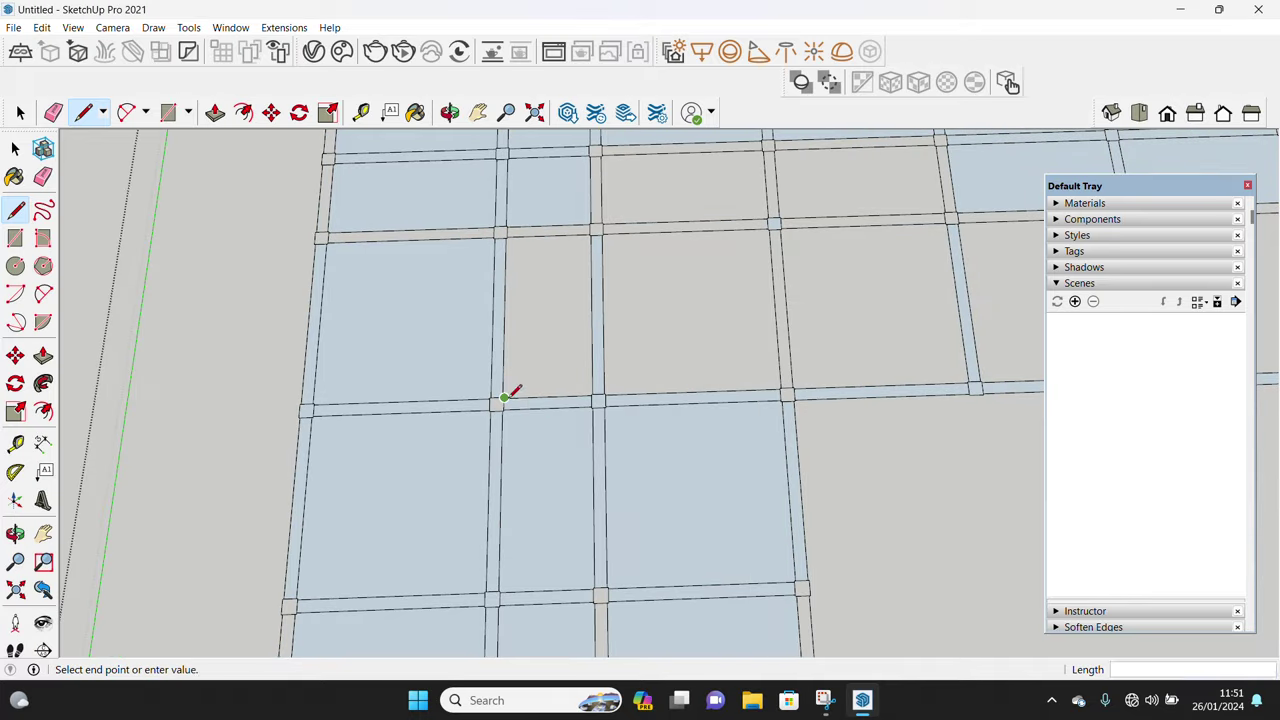
middle_drag(781, 387, 443, 434)
click(440, 441)
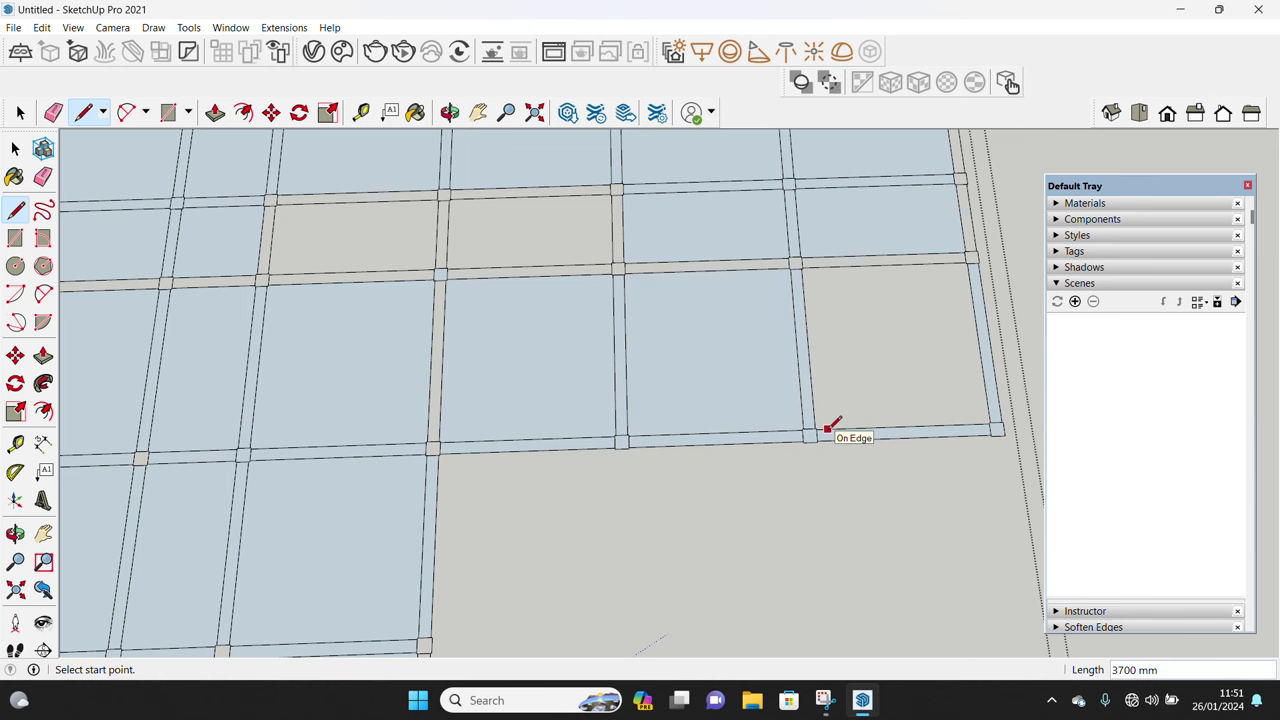
key(space)
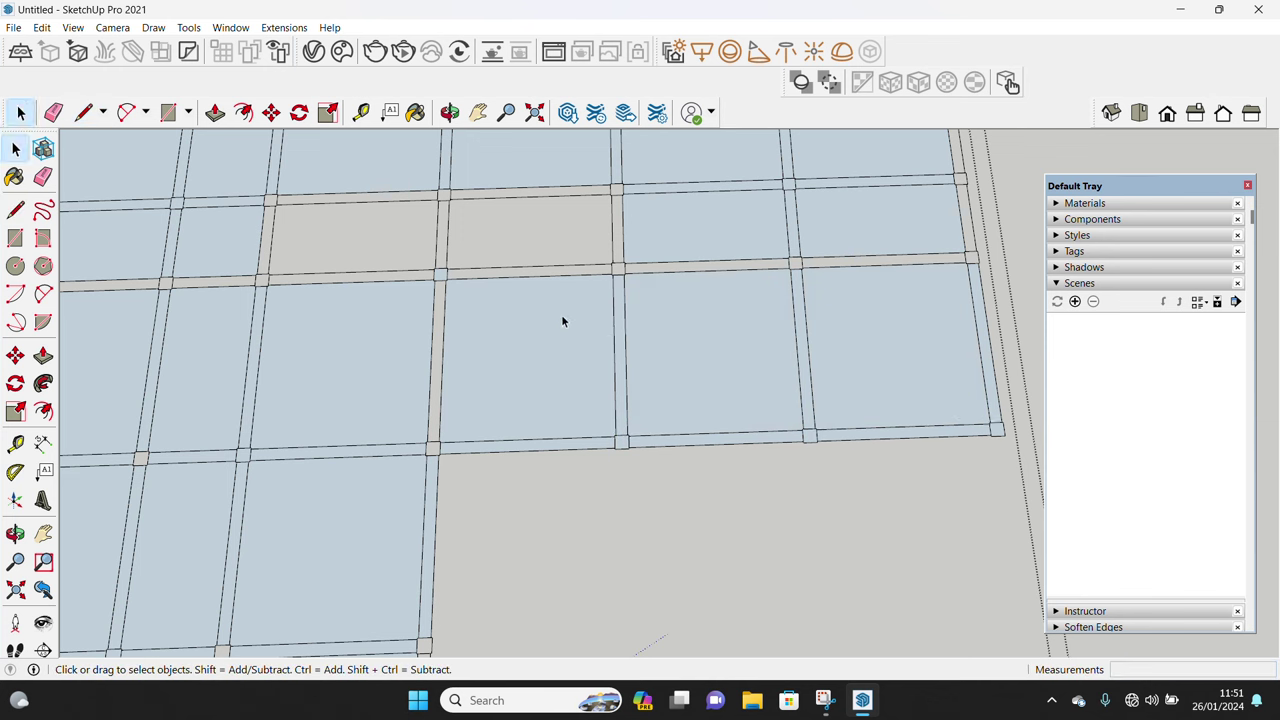
middle_drag(563, 320, 329, 374)
key(l)
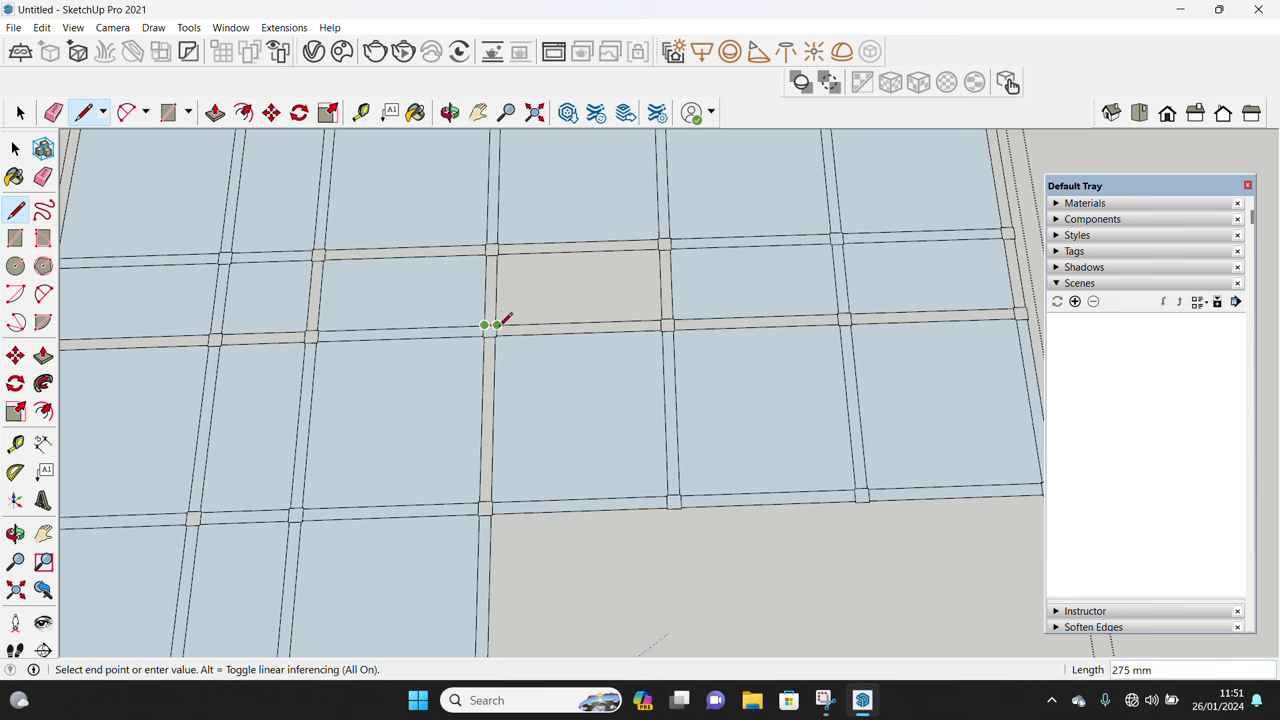
key(space)
Draw a final edge at a grid corner, then orbit out to check the whole panel grid
scroll(520, 329, up, 3)
scroll(500, 337, up, 2)
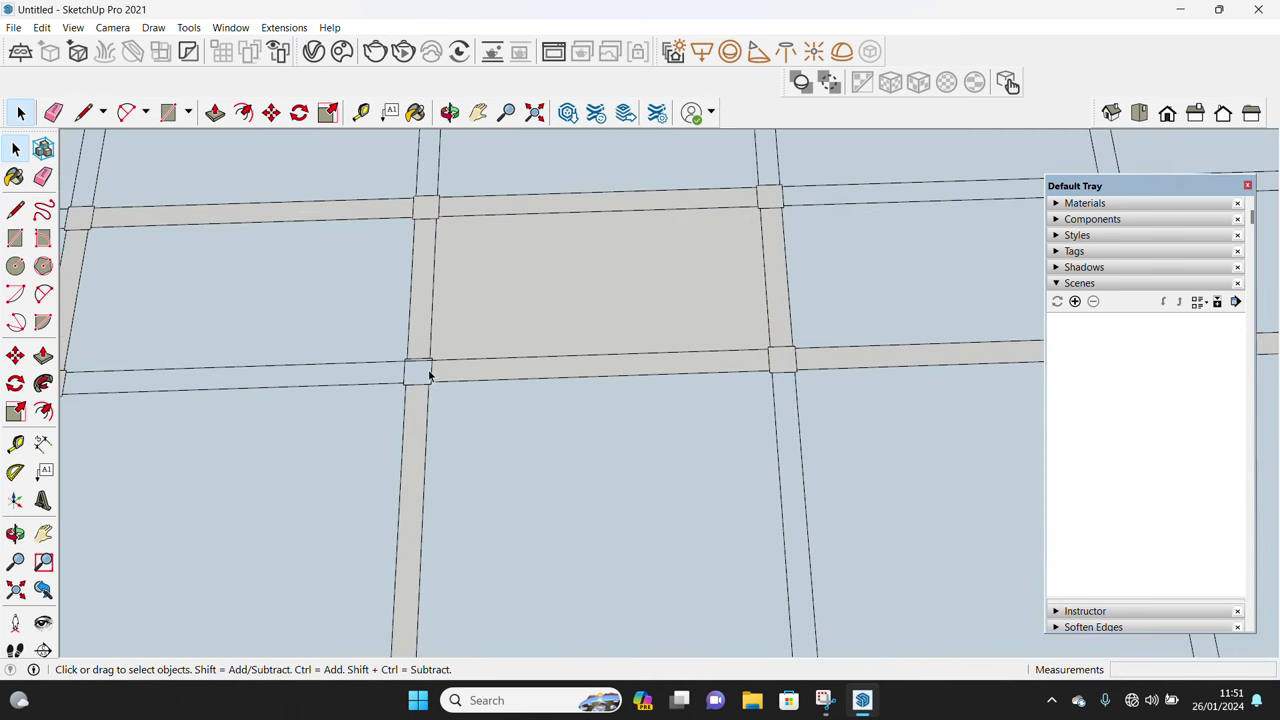
key(l)
click(432, 359)
key(space)
scroll(426, 380, down, 3)
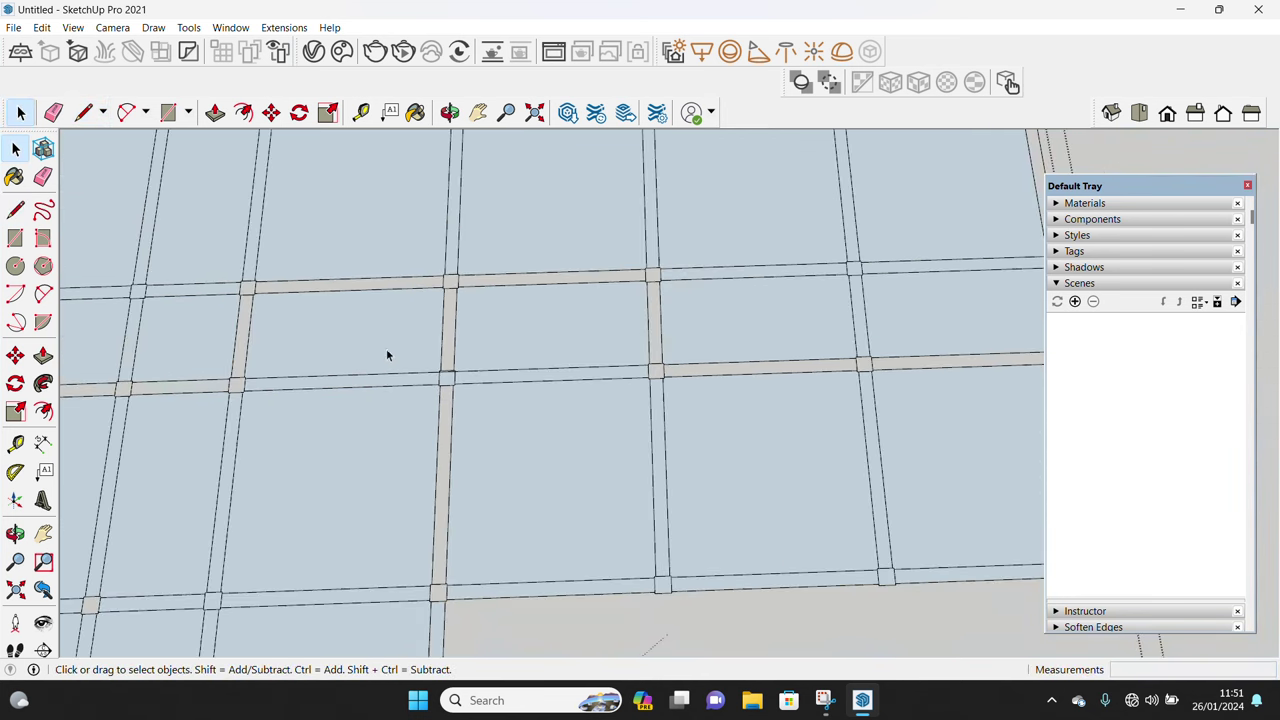
click(491, 357)
middle_drag(491, 357, 434, 237)
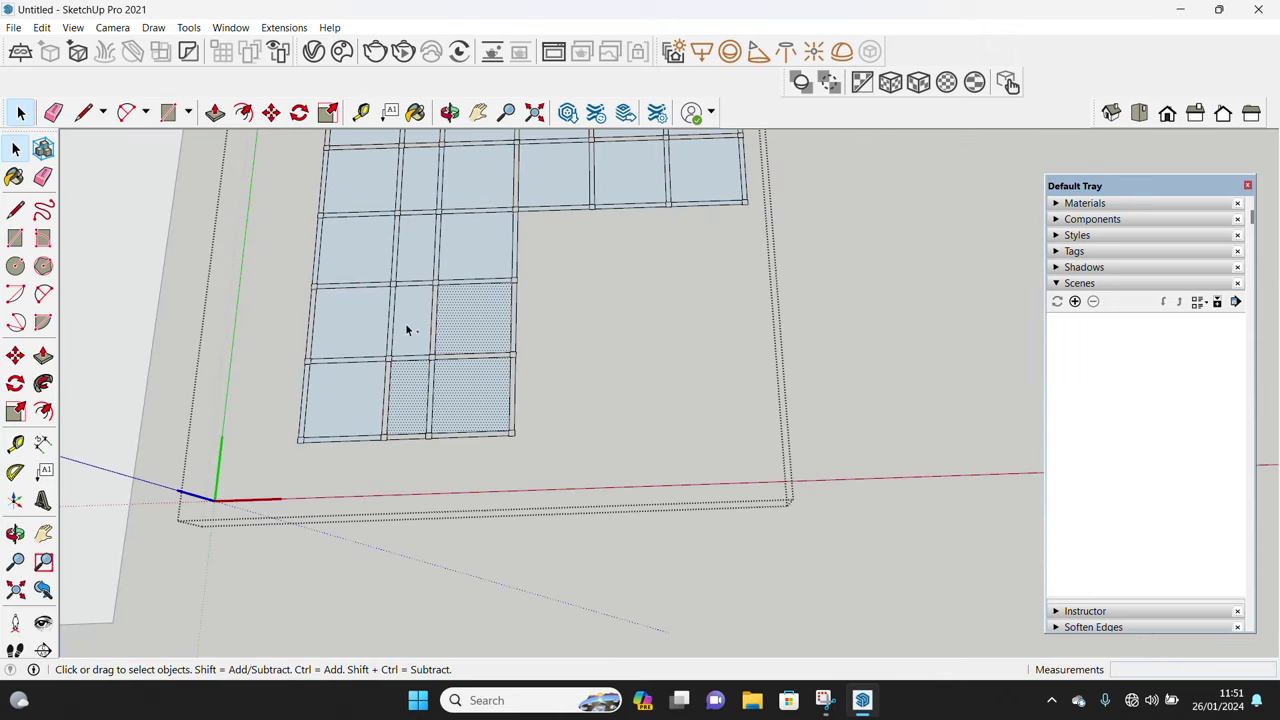
Make the selected panel grid into a group
mouse_move(424, 262)
middle_down()
mouse_move(457, 437)
mouse_move(368, 401)
middle_up()
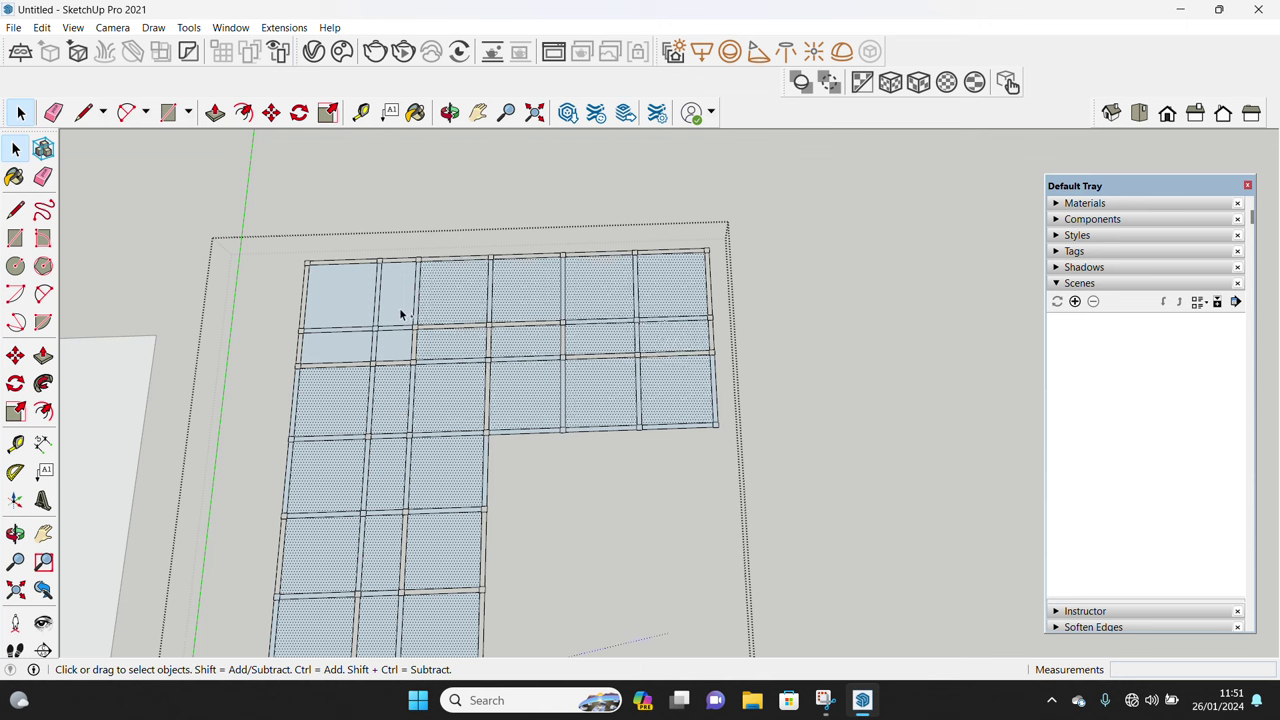
mouse_move(358, 346)
middle_down()
mouse_move(380, 394)
mouse_move(300, 466)
mouse_move(457, 400)
middle_up()
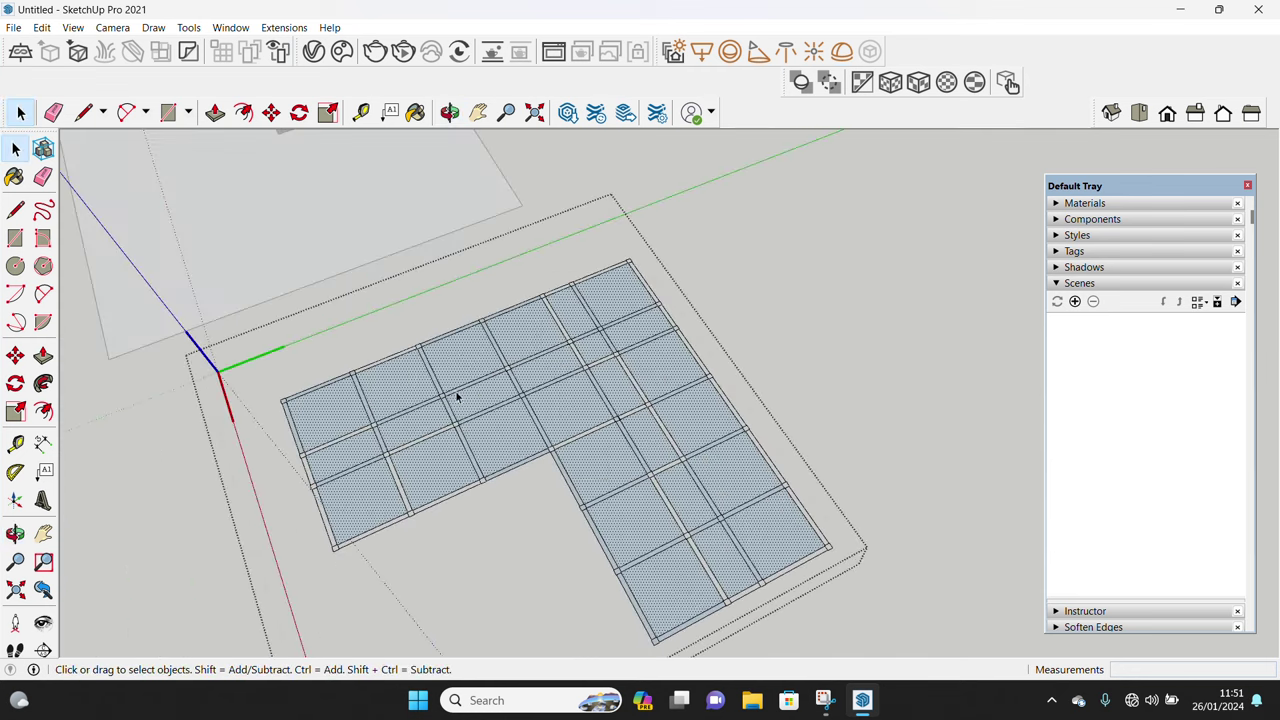
right_click(505, 447)
click(570, 309)
Move the grid group 22000 mm aside and erase the old beam outline grid
key(m)
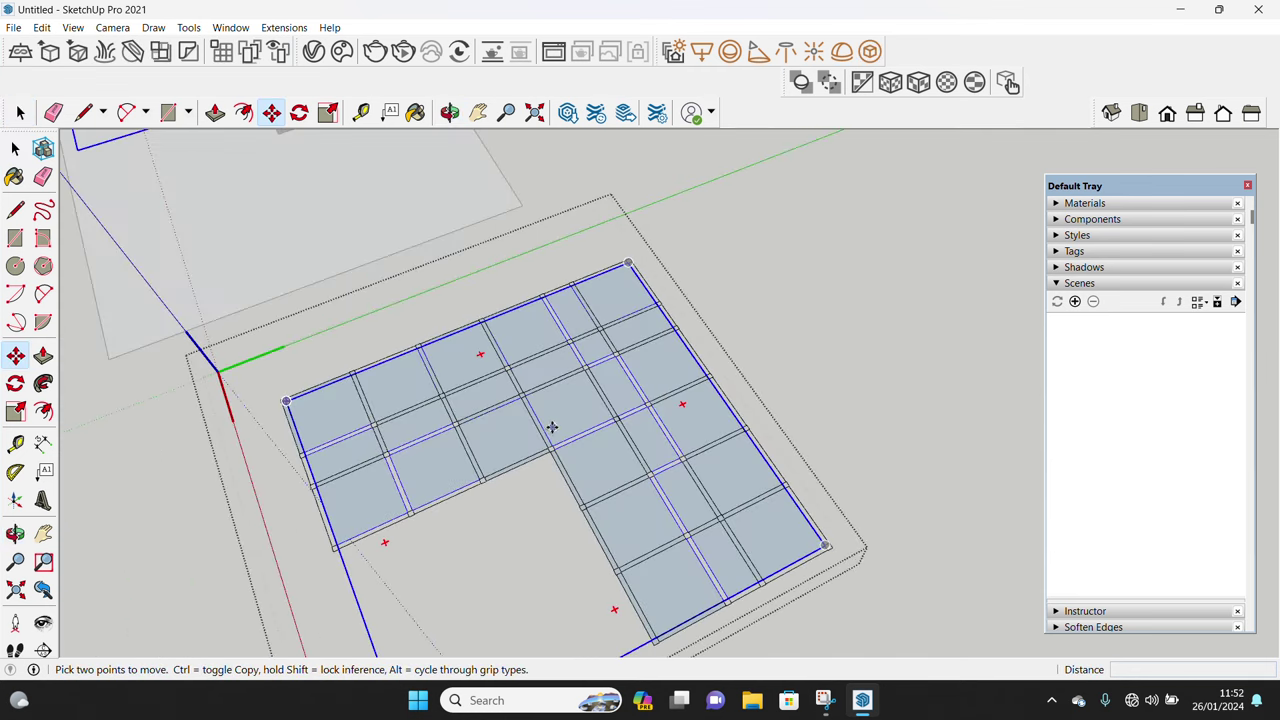
click(551, 429)
text(22000)
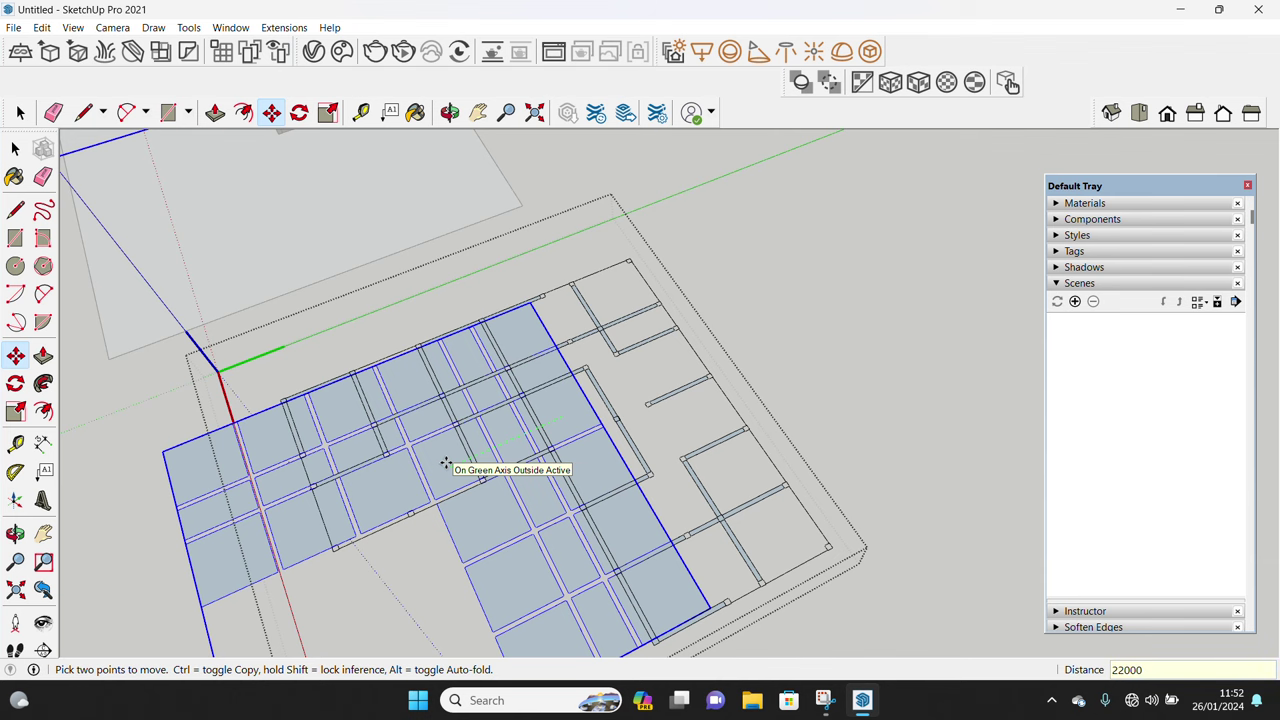
key(Return)
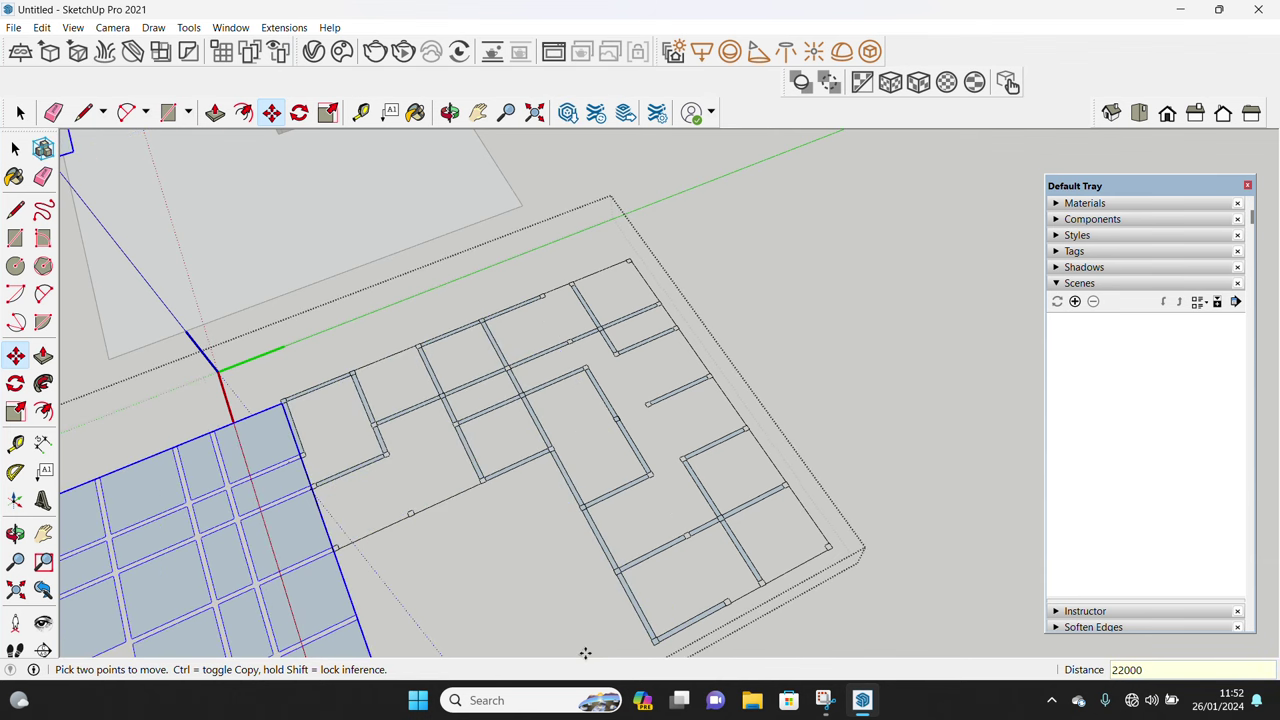
key(space)
scroll(363, 294, down, 3)
drag(363, 294, 964, 595)
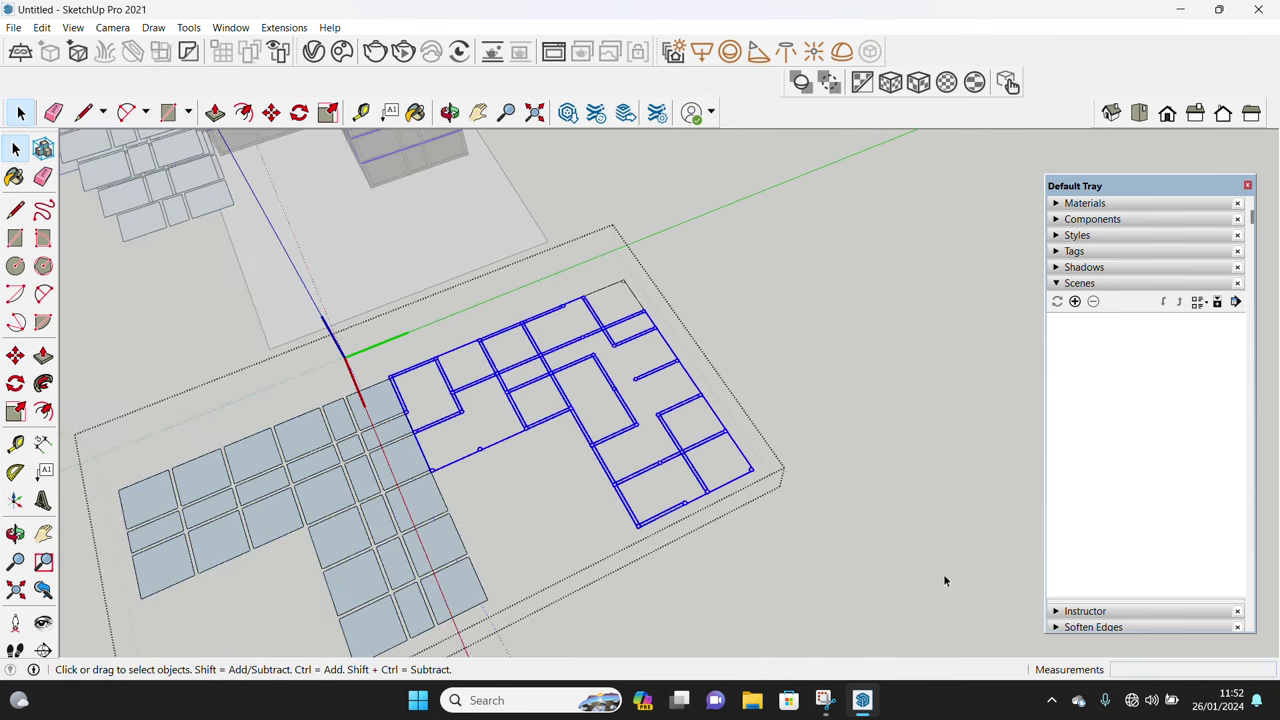
key(Delete)
Move the panel group 22000 mm back onto the slab and explode it
click(383, 449)
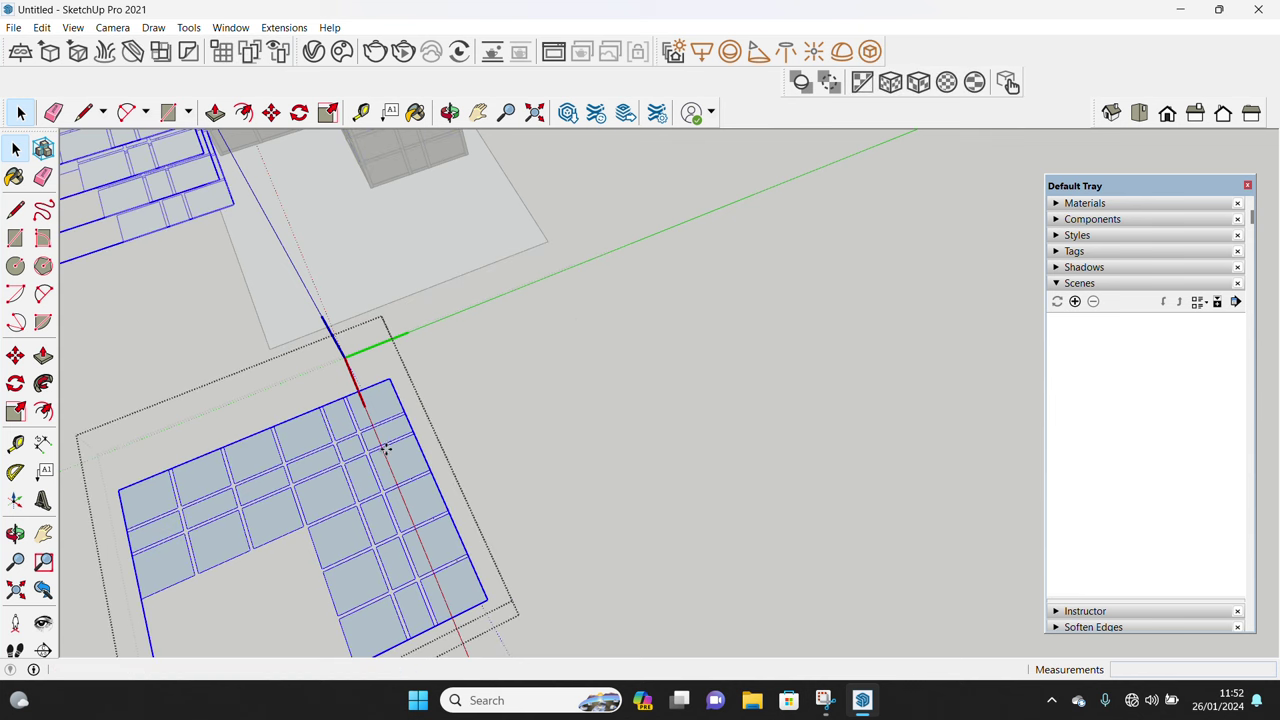
key(m)
click(383, 449)
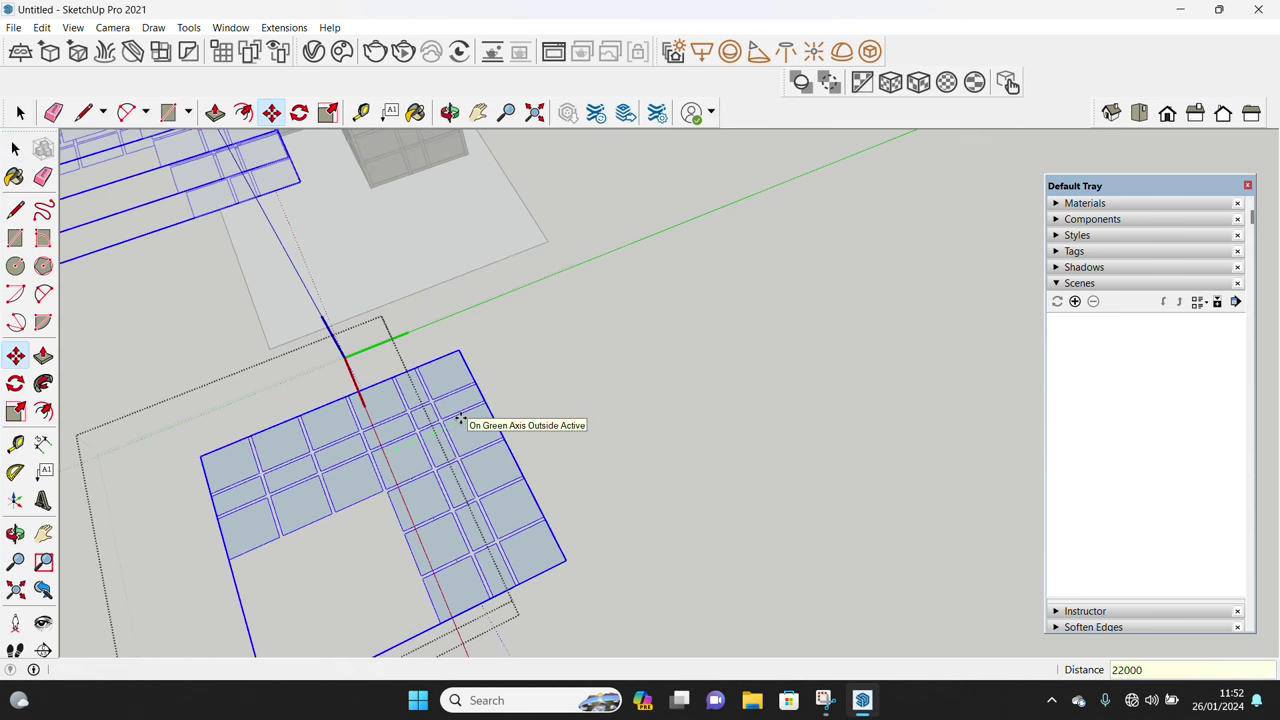
key(Return)
key(space)
right_click(493, 424)
click(540, 212)
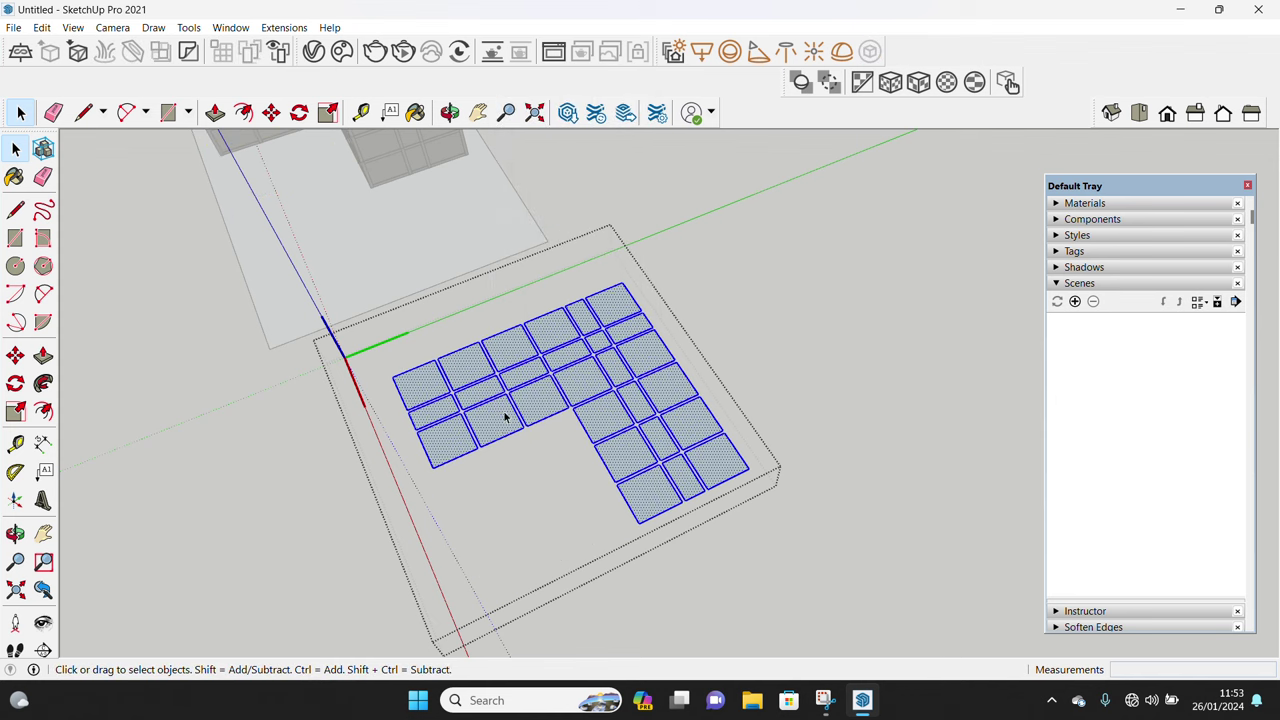
key(Escape)
Push/Pull the corner panel up to a 15 mm thickness
middle_drag(513, 407, 677, 371)
key(p)
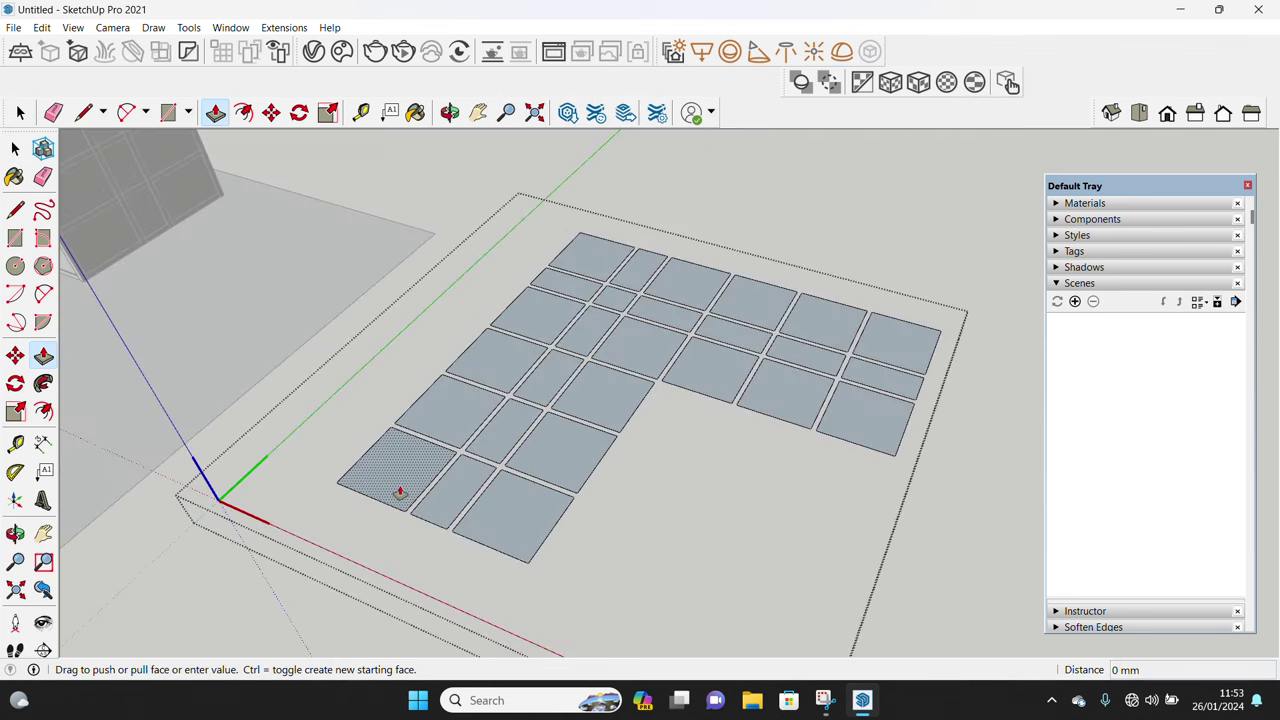
click(399, 492)
scroll(402, 490, up, 1)
scroll(405, 488, up, 1)
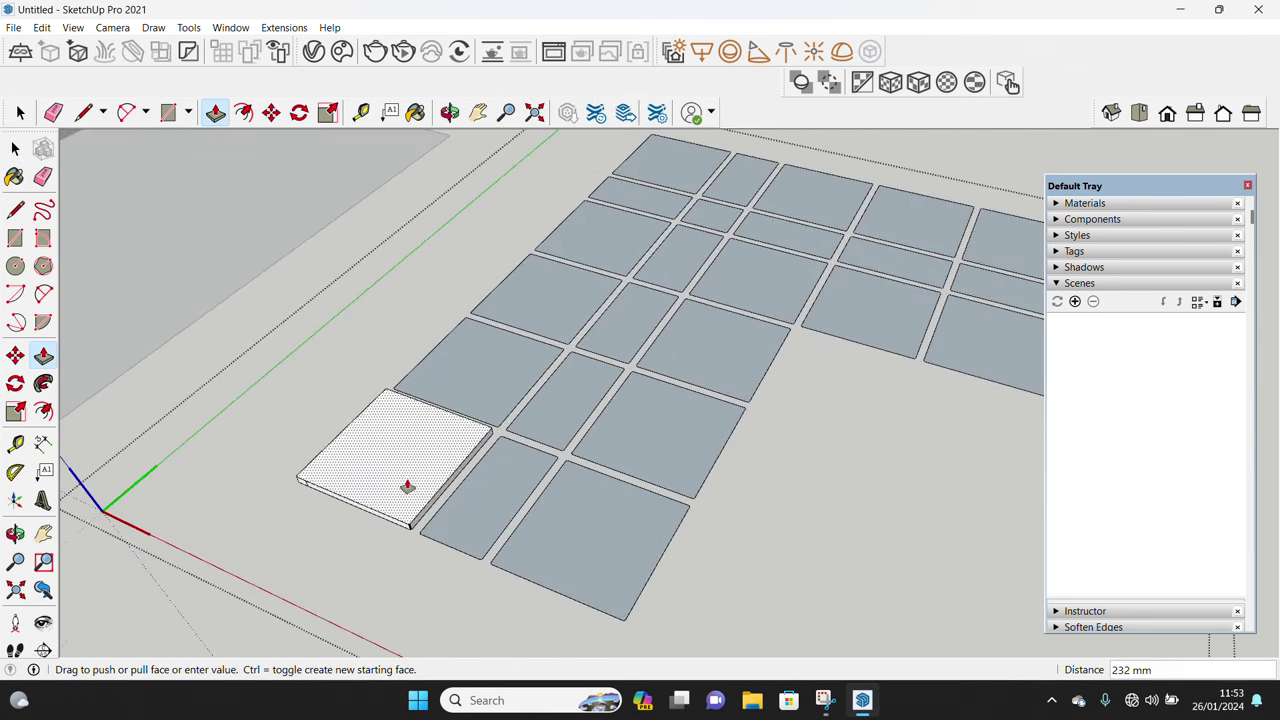
key(Return)
Repeat the 15 mm raise on the neighbouring and far-row panels
double_click(474, 523)
double_click(543, 543)
double_click(624, 466)
double_click(574, 434)
double_click(491, 408)
double_click(566, 334)
double_click(625, 338)
double_click(672, 362)
double_click(731, 289)
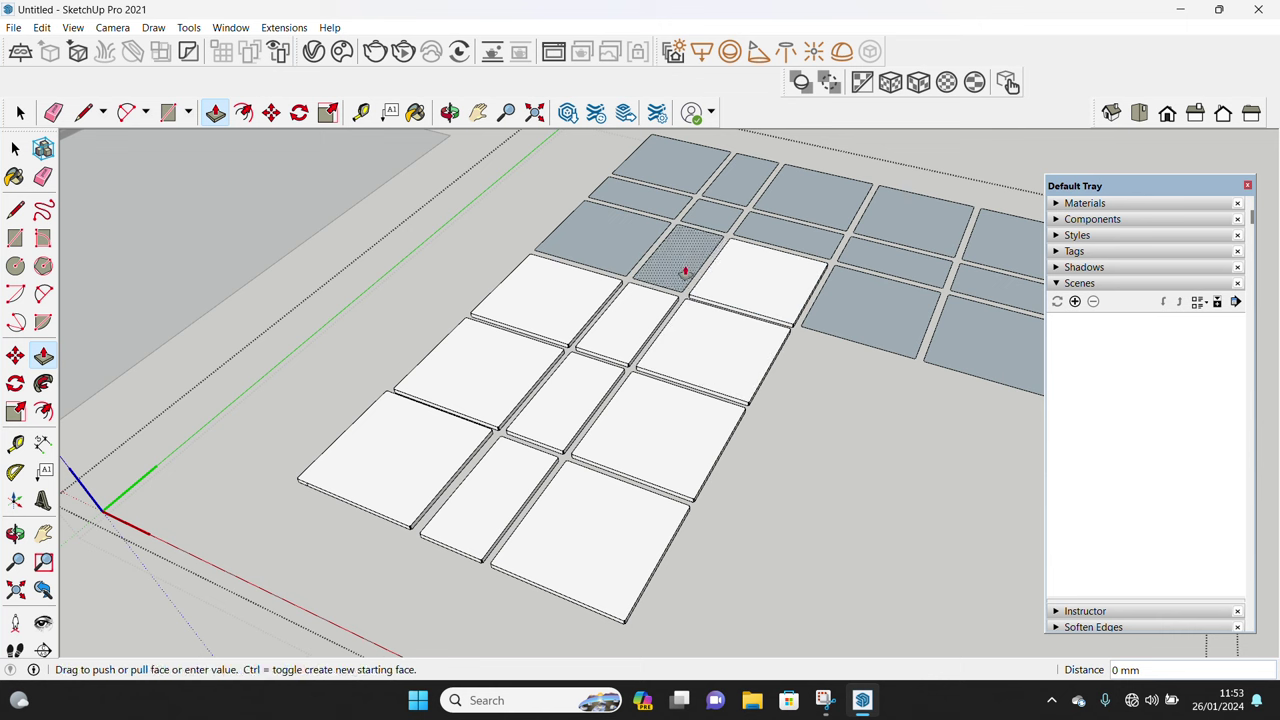
double_click(686, 274)
double_click(614, 257)
double_click(718, 218)
double_click(785, 232)
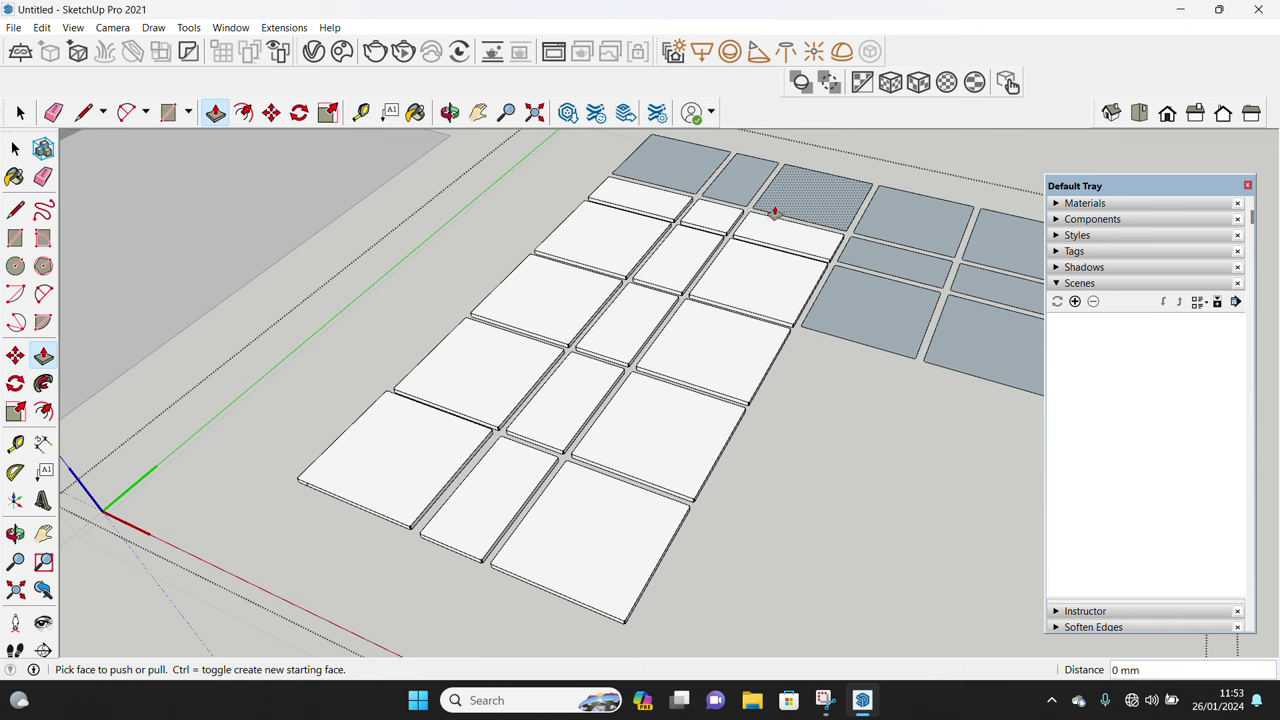
double_click(785, 205)
double_click(745, 185)
double_click(688, 170)
double_click(890, 235)
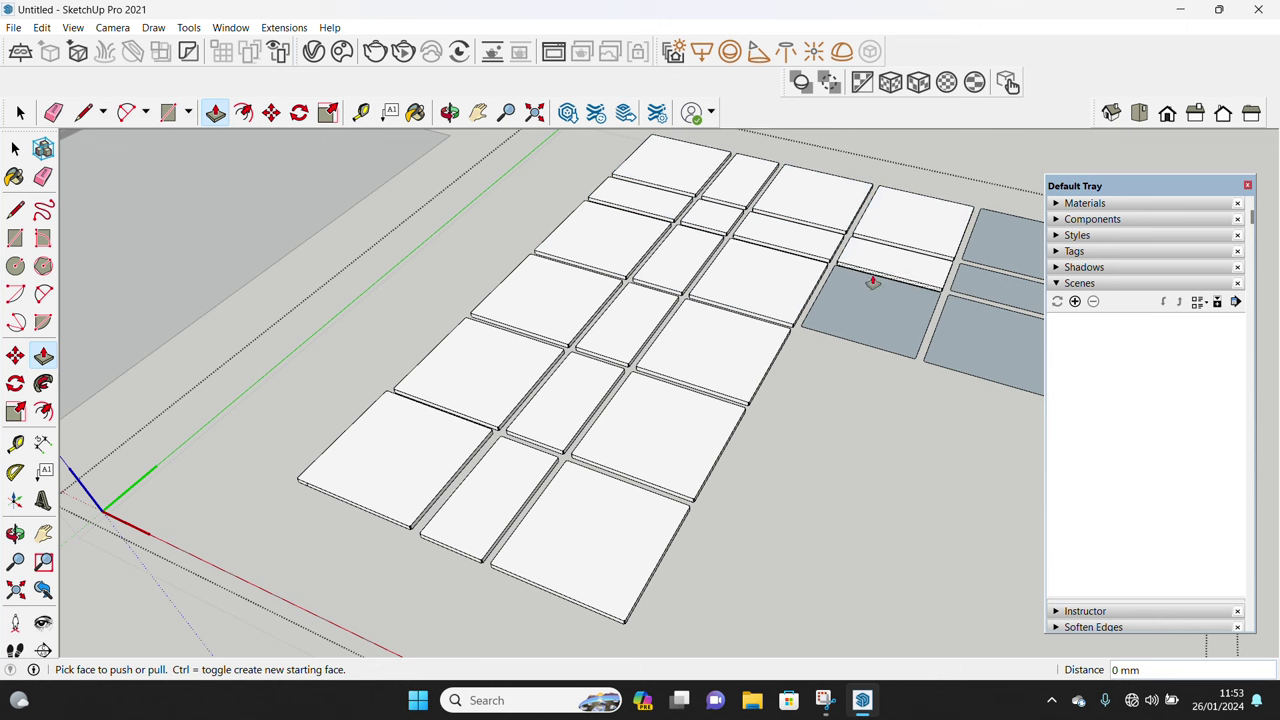
Thicken the last grey panels to 15 mm and window-select all raised floor panels
scroll(871, 277, down, 5)
scroll(728, 491, up, 3)
scroll(768, 477, up, 2)
double_click(768, 477)
double_click(790, 432)
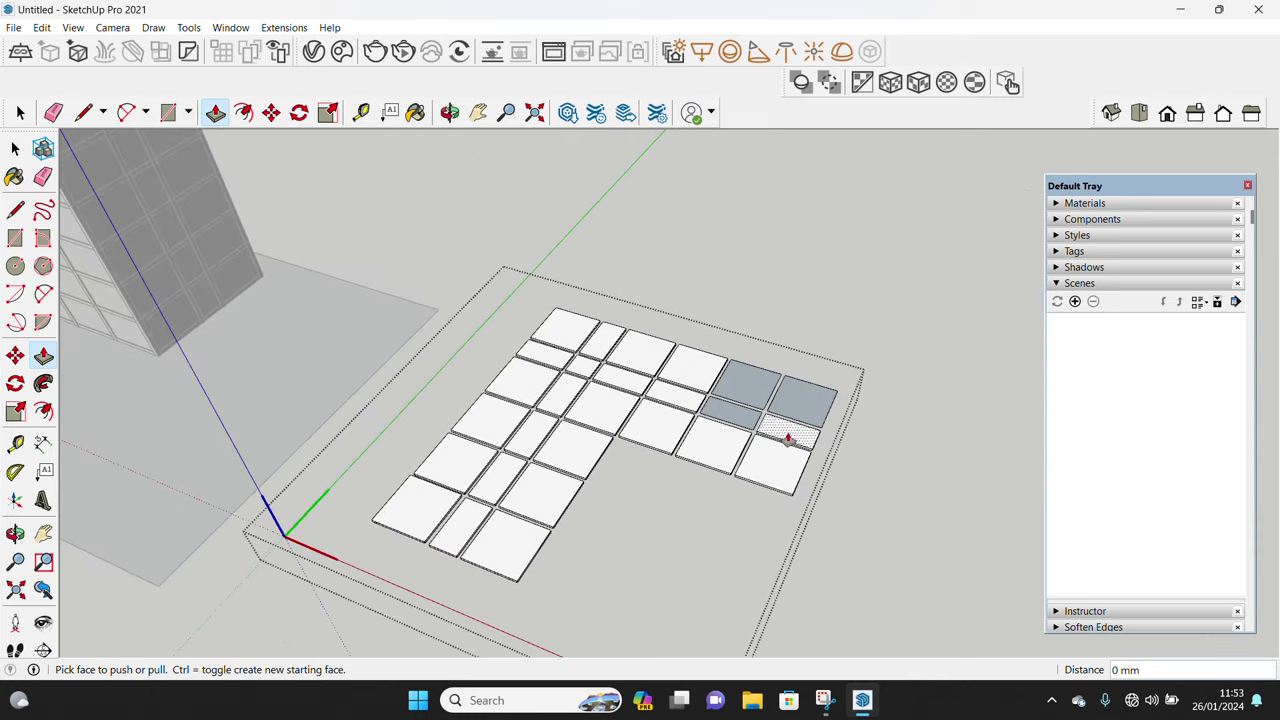
double_click(730, 412)
double_click(751, 385)
double_click(805, 402)
key(space)
mouse_move(684, 418)
shift+middle_down()
mouse_move(666, 415)
mouse_move(666, 436)
shift+middle_up()
scroll(689, 448, down, 3)
drag(543, 300, 934, 597)
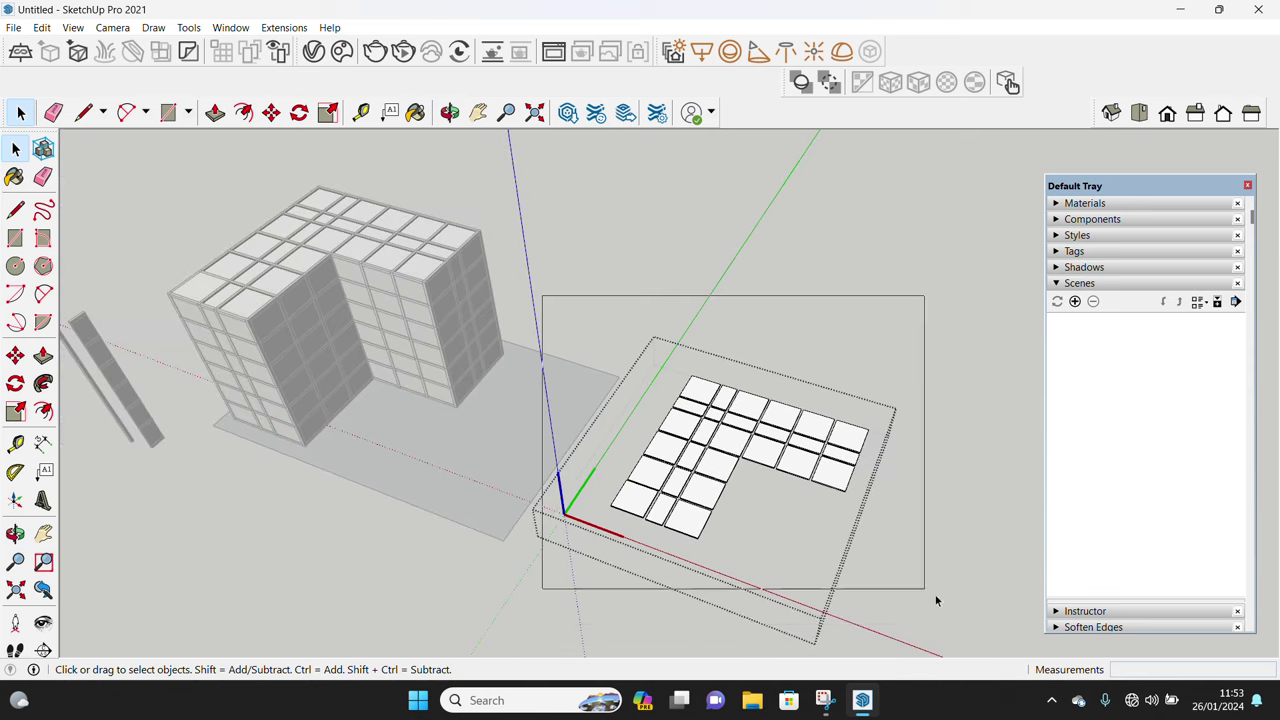
Move the selected floor panels up the blue axis to cap the six-storey frame
scroll(678, 533, up, 3)
scroll(677, 532, up, 3)
key(m)
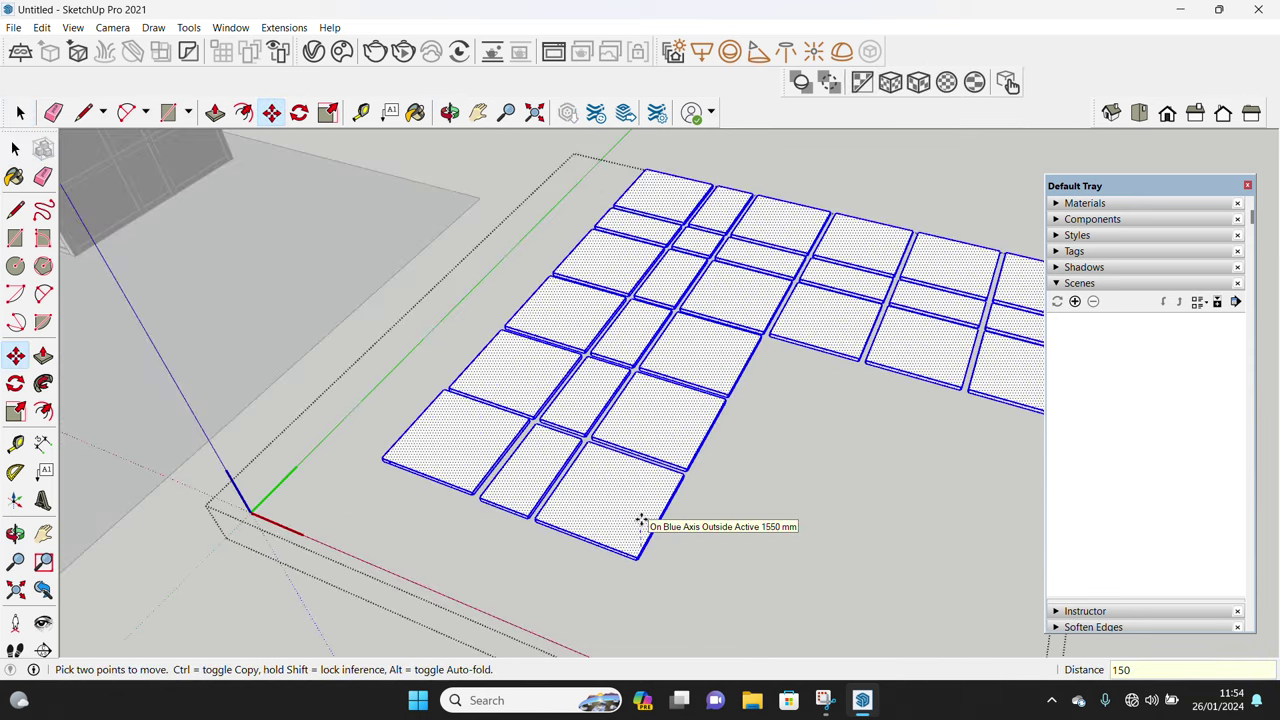
scroll(641, 521, down, 2)
scroll(697, 543, down, 3)
middle_drag(697, 543, 416, 232)
key(space)
scroll(416, 232, up, 3)
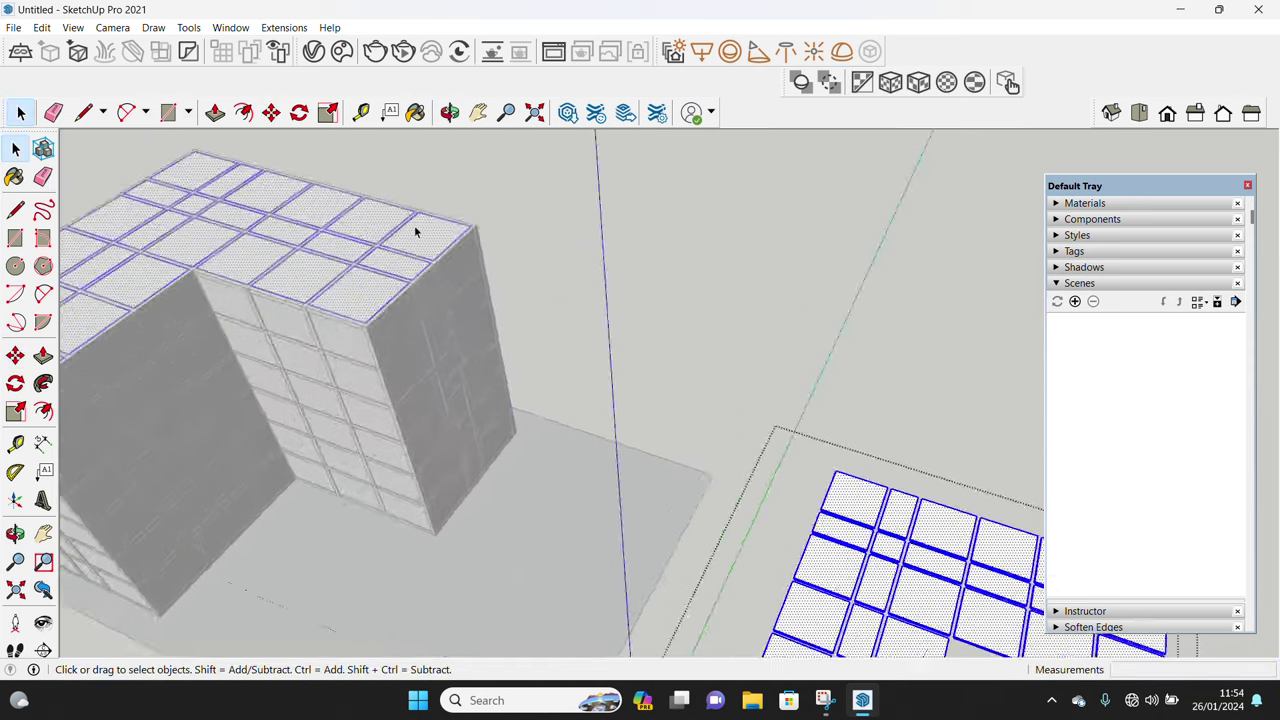
scroll(416, 232, up, 2)
scroll(477, 295, down, 5)
key(ctrl+t)
mouse_move(477, 295)
middle_down()
mouse_move(474, 328)
mouse_move(240, 340)
middle_up()
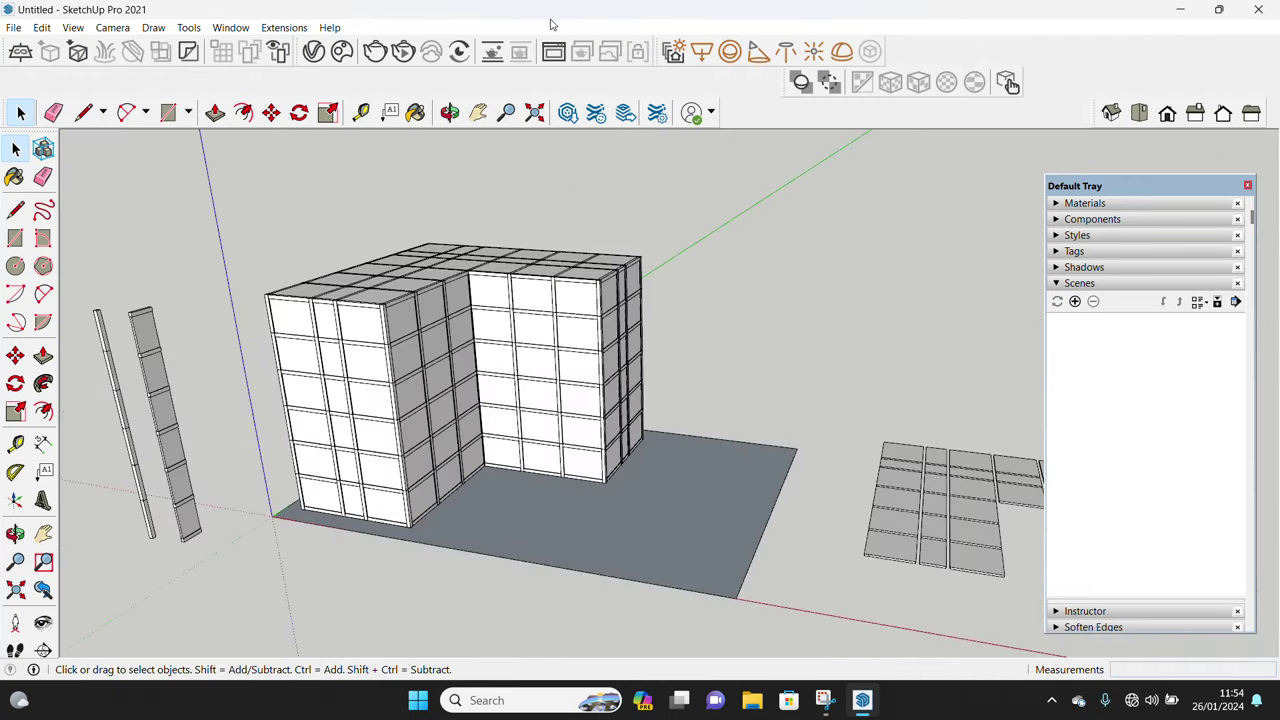
Place a section cut through the building with the default section name
click(43, 651)
click(620, 385)
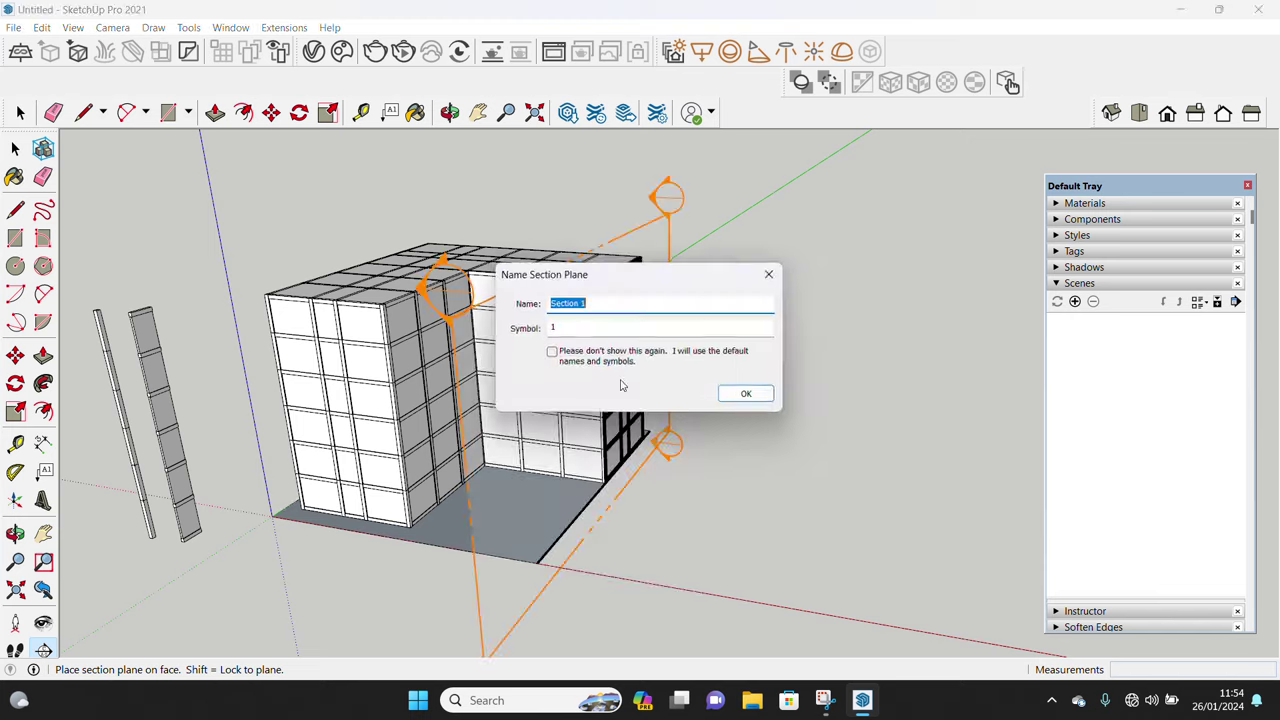
click(748, 396)
key(m)
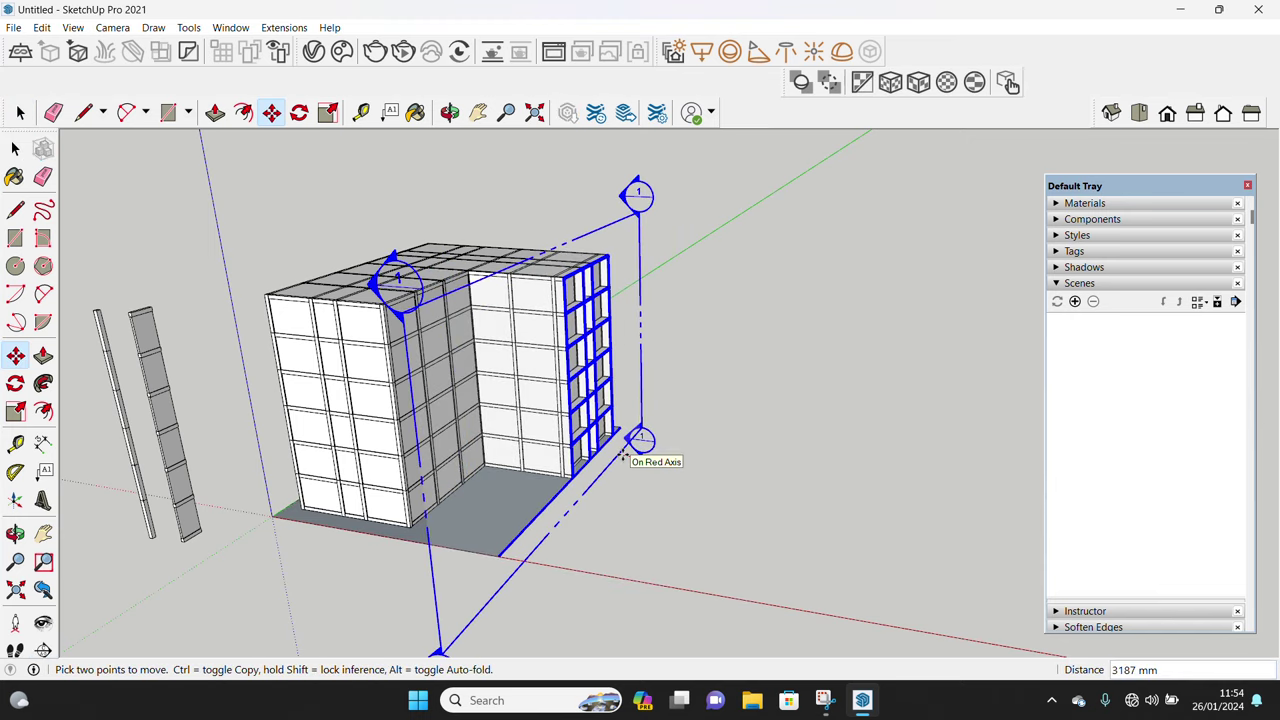
key(space)
Orbit to face the cut frame and open, then dismiss, the frame component's context menu
scroll(610, 420, up, 4)
middle_drag(606, 411, 391, 366)
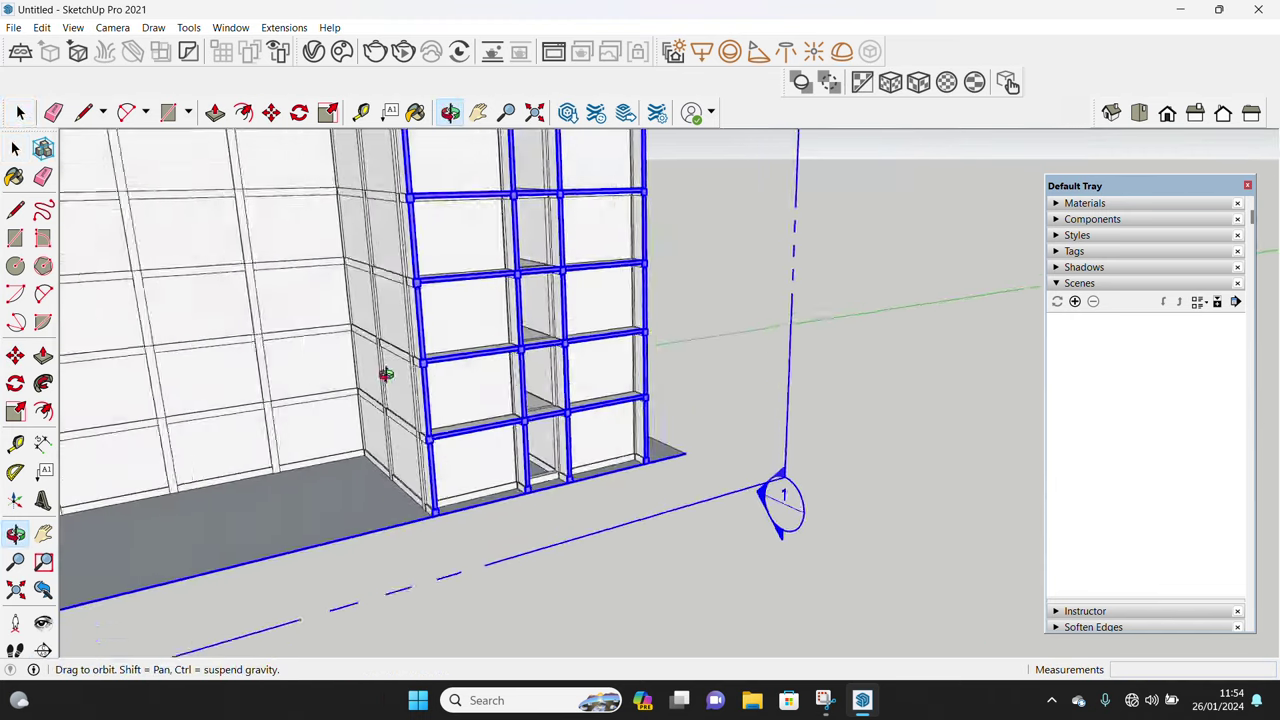
scroll(517, 436, up, 3)
right_click(545, 375)
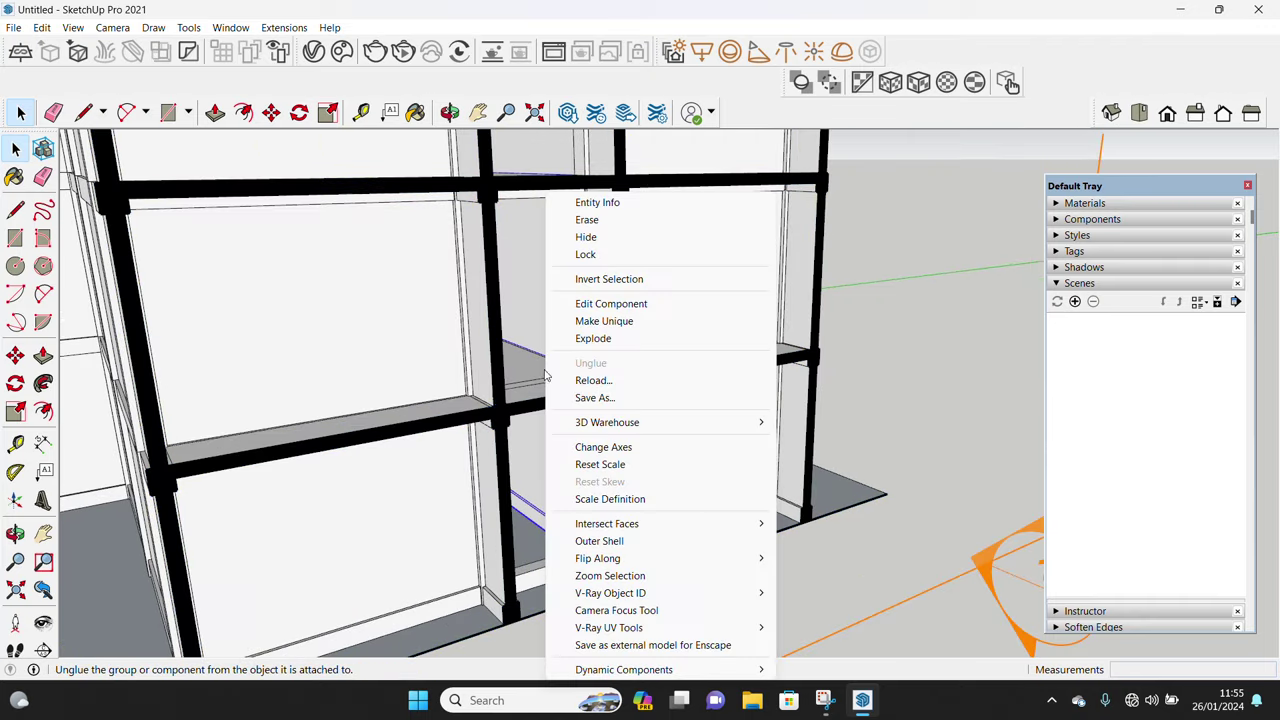
click(924, 593)
Orbit around the cut frame to view the whole building from above
middle_drag(894, 591, 840, 542)
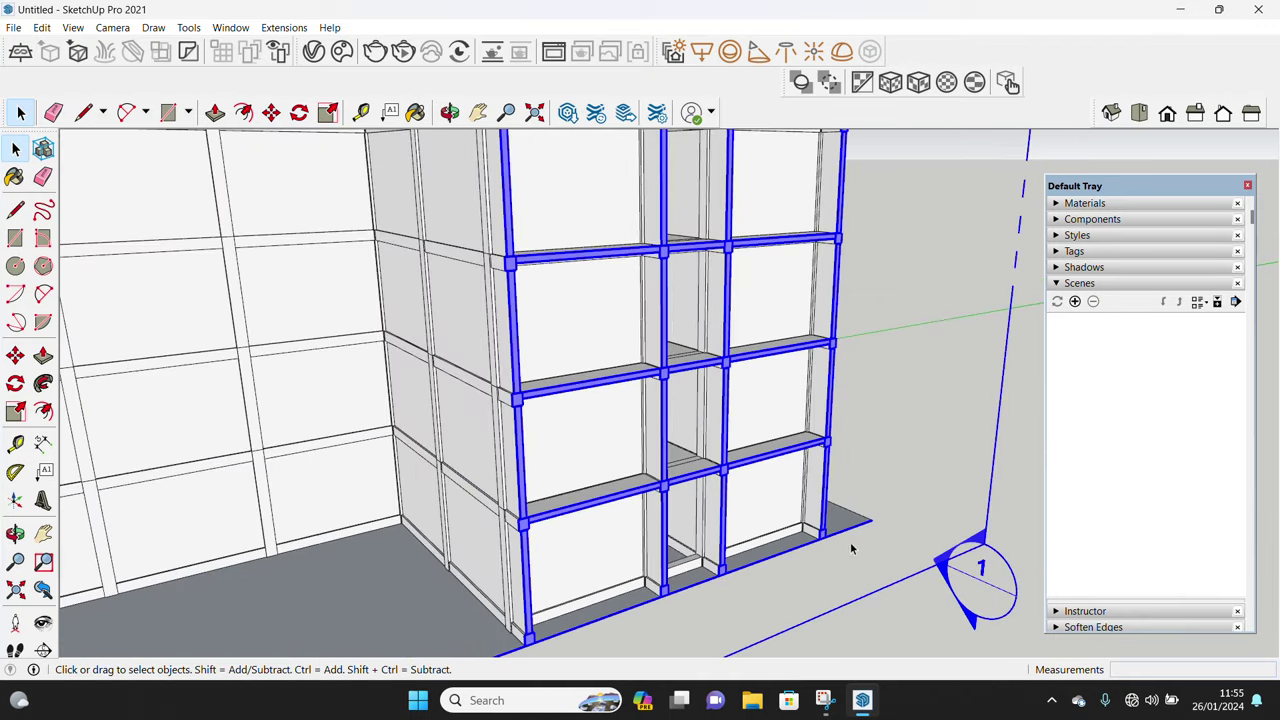
middle_drag(810, 511, 740, 430)
scroll(717, 407, up, 2)
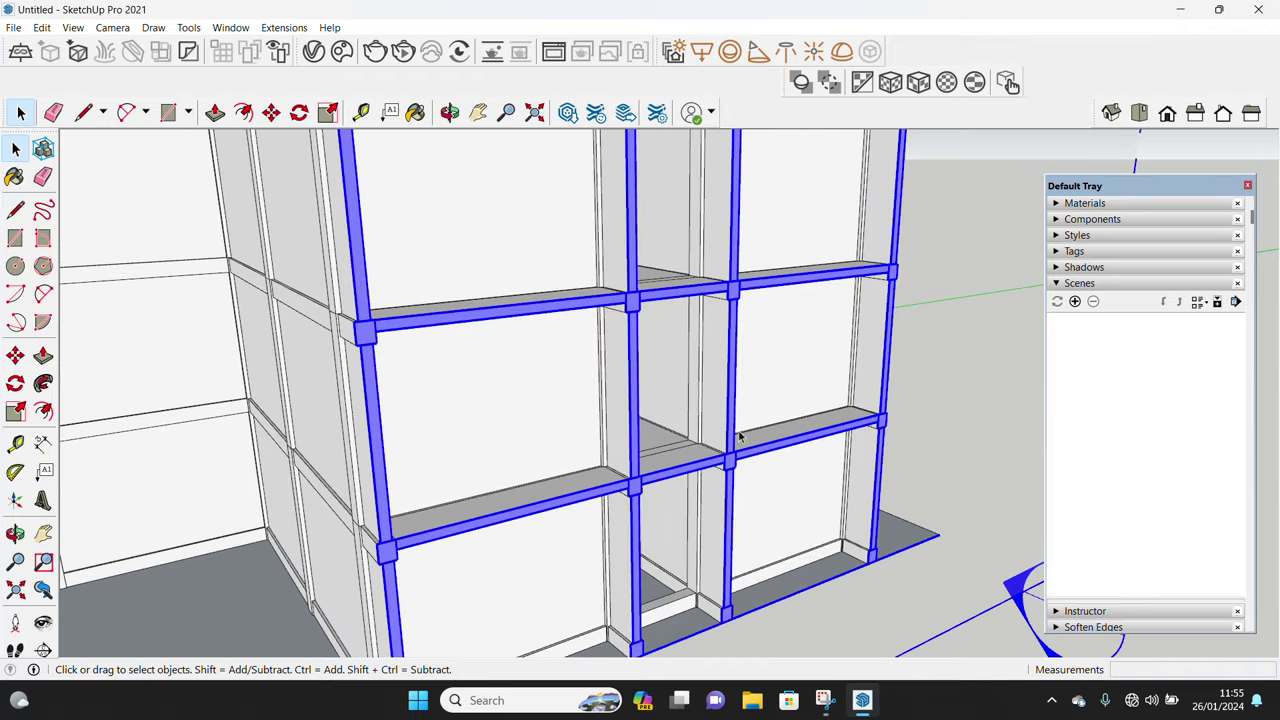
mouse_move(644, 364)
middle_down()
mouse_move(654, 194)
mouse_move(574, 223)
mouse_move(617, 271)
mouse_move(638, 229)
mouse_move(671, 294)
mouse_move(663, 337)
mouse_move(569, 277)
mouse_move(594, 341)
middle_up()
scroll(594, 341, down, 5)
mouse_move(814, 457)
middle_down()
mouse_move(809, 366)
mouse_move(571, 334)
mouse_move(600, 410)
mouse_move(770, 405)
middle_up()
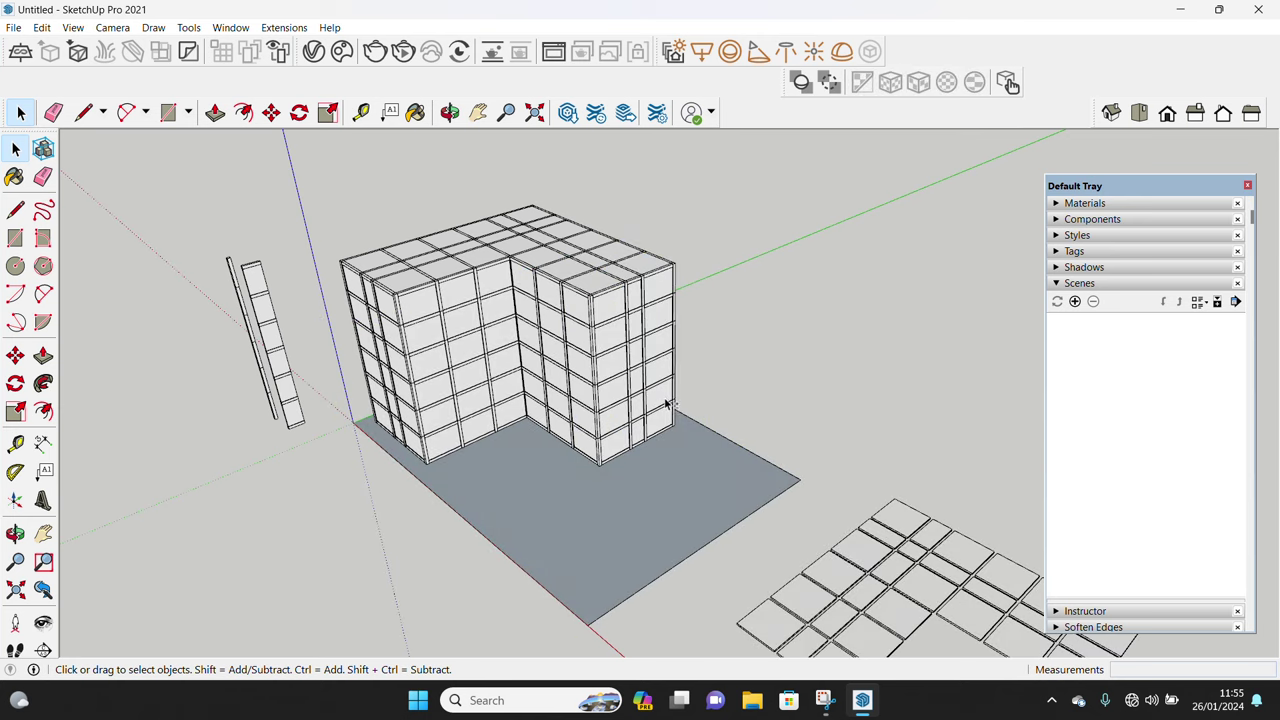
middle_drag(651, 357, 560, 300)
Place a Tape Measure guide 164 mm below the beam's top edge
scroll(538, 293, up, 3)
click(538, 293)
scroll(533, 291, up, 2)
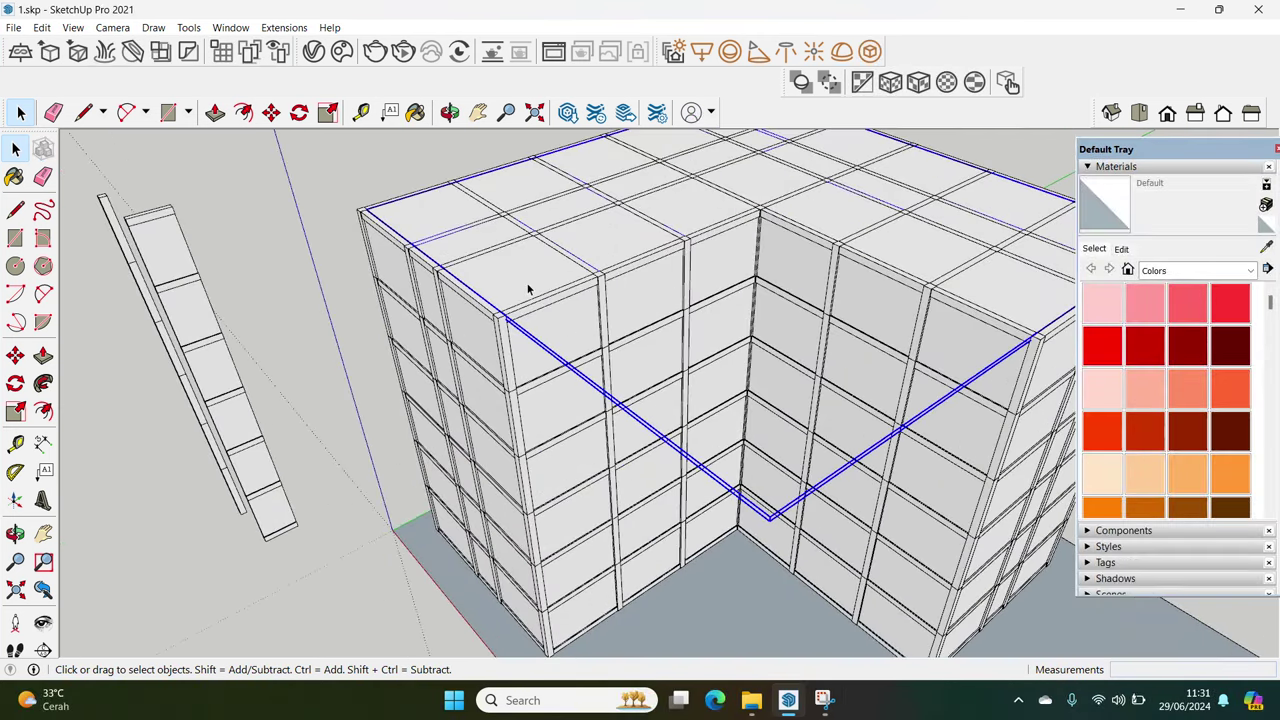
scroll(540, 290, up, 3)
key(t)
scroll(560, 290, up, 2)
click(437, 289)
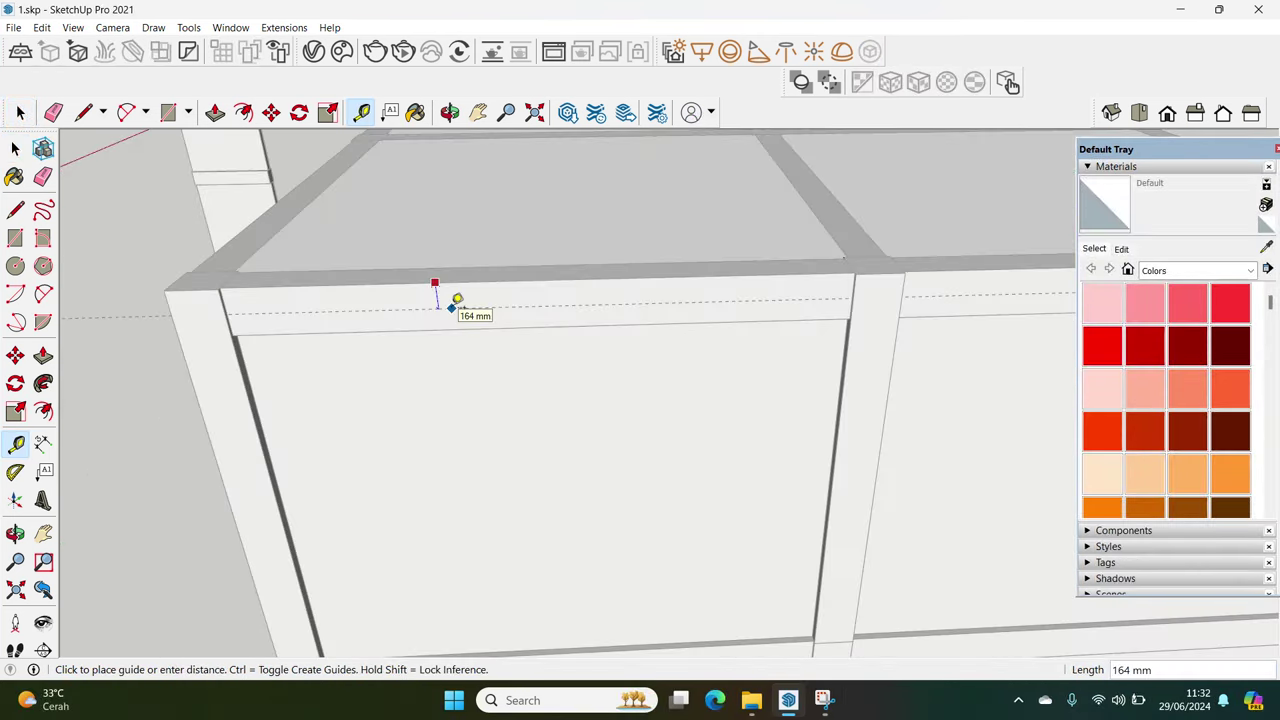
click(455, 300)
mouse_move(457, 294)
middle_down()
mouse_move(306, 326)
mouse_move(271, 397)
mouse_move(131, 400)
middle_up()
Draw a rectangle on the beam face from the guide to the column corner
key(r)
click(145, 400)
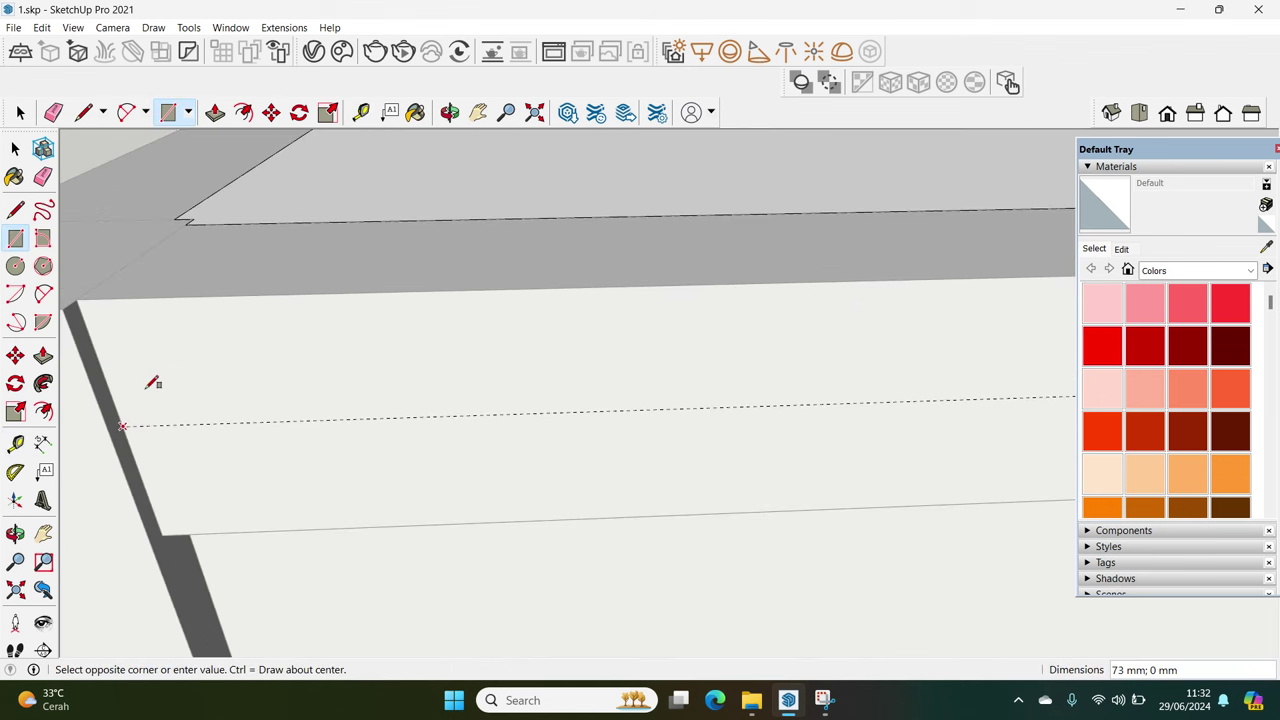
scroll(663, 363, down, 3)
scroll(723, 466, up, 3)
scroll(724, 425, up, 2)
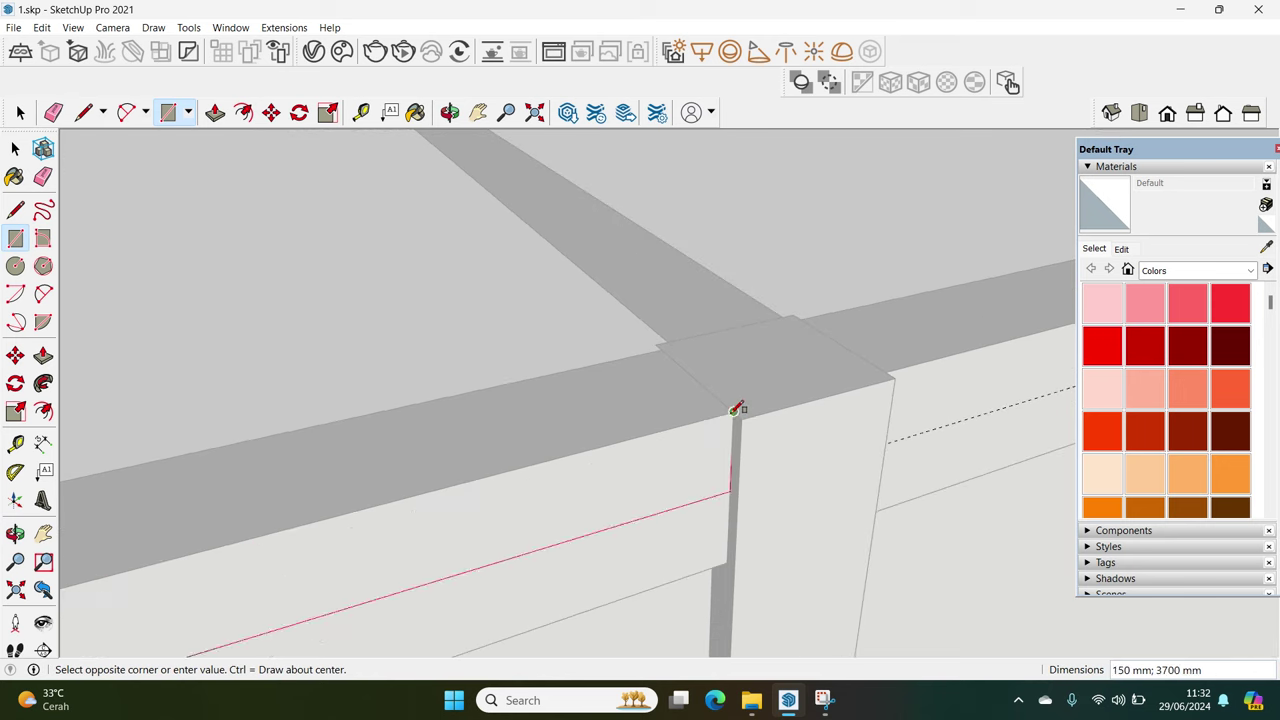
click(736, 409)
scroll(526, 494, down, 3)
Push/Pull the rectangle out into a protruding balcony slab
key(space)
key(p)
click(550, 535)
key(space)
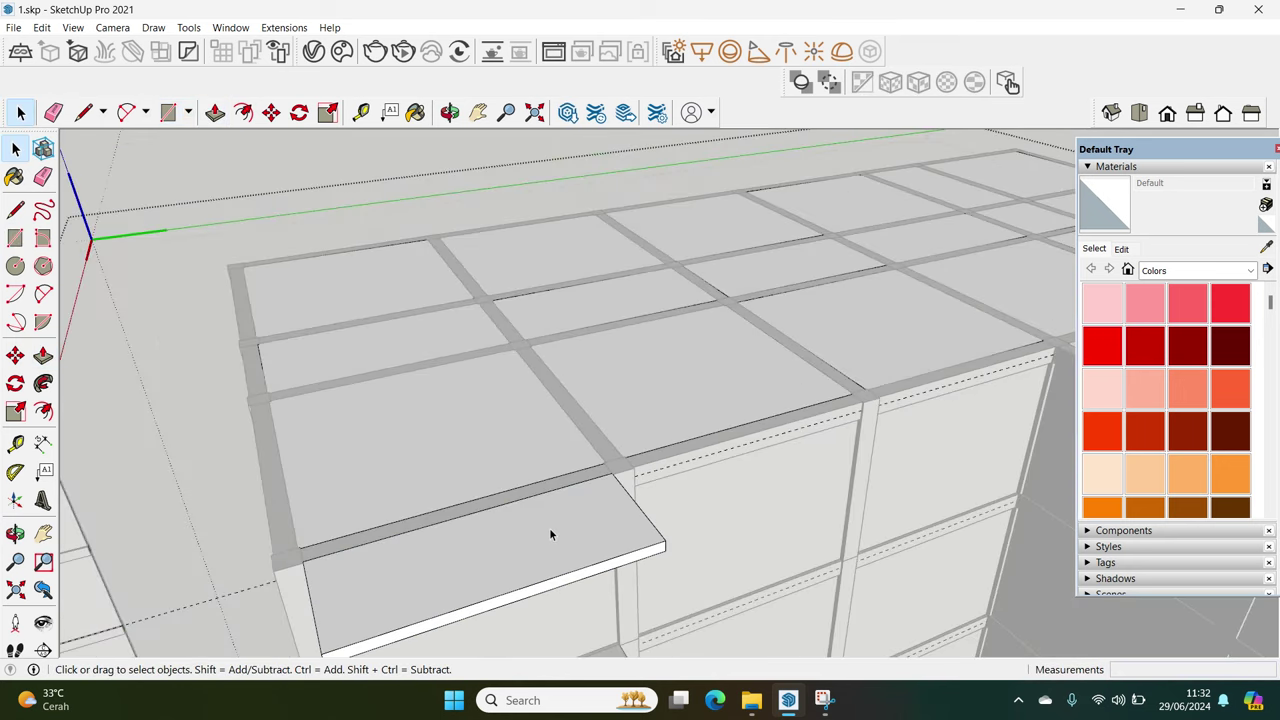
Offset an inset outline on the slab's top face
key(f)
scroll(580, 530, up, 3)
click(607, 525)
click(607, 525)
key(space)
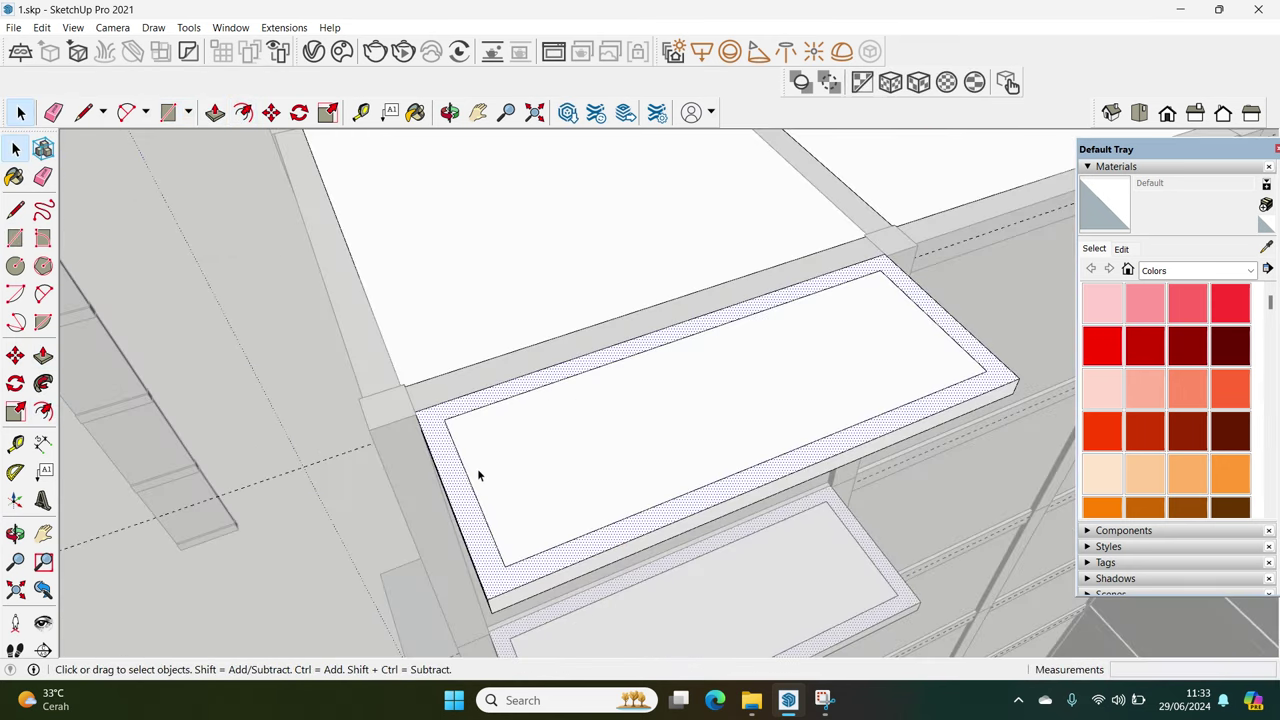
Scale the inner face out to the slab's front edge, leaving a U-shaped border
middle_drag(477, 468, 544, 456)
double_click(548, 458)
key(s)
drag(680, 343, 676, 333)
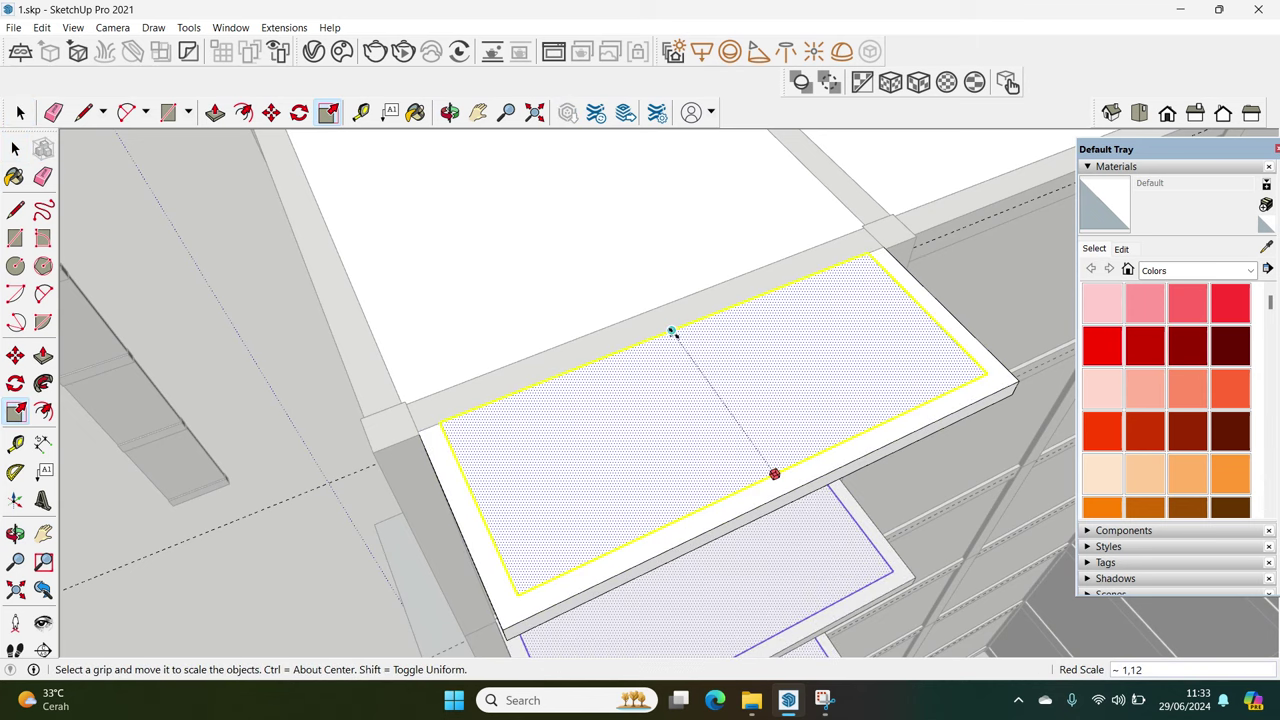
key(space)
Raise the border strip 1000 mm into balcony walls
click(677, 548)
middle_drag(677, 548, 683, 491)
key(p)
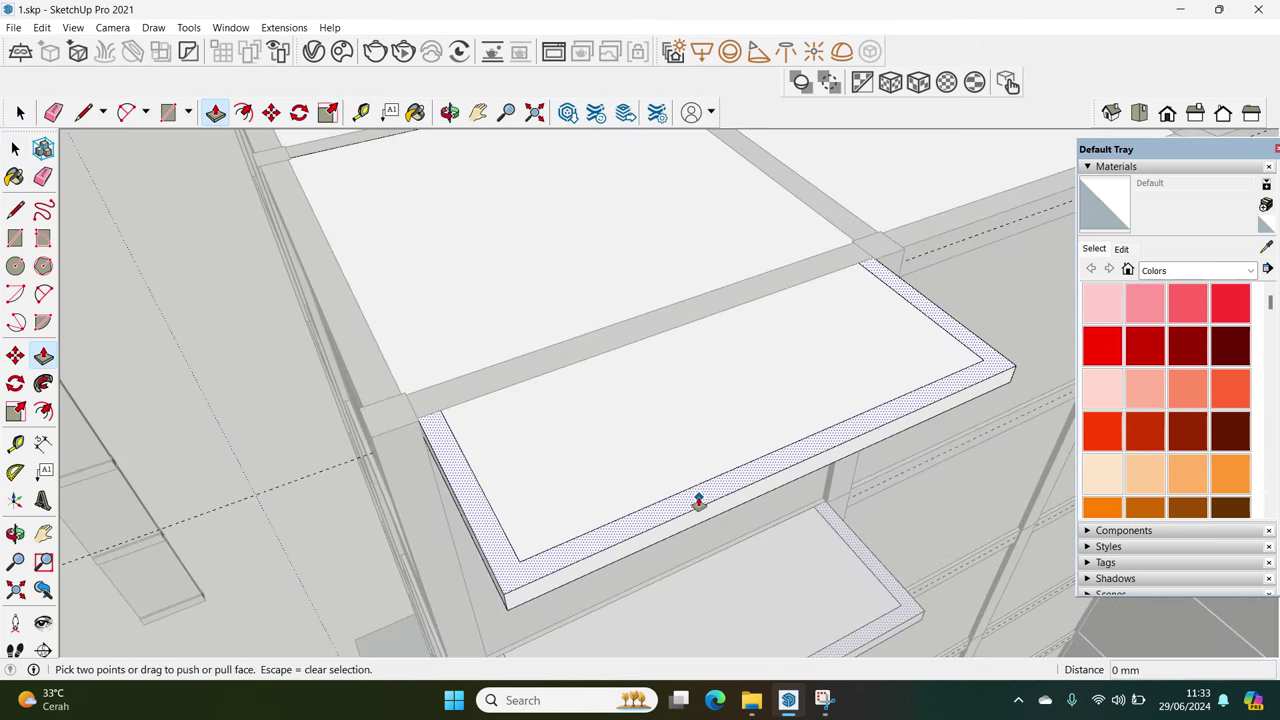
click(690, 491)
click(702, 444)
middle_drag(702, 444, 694, 449)
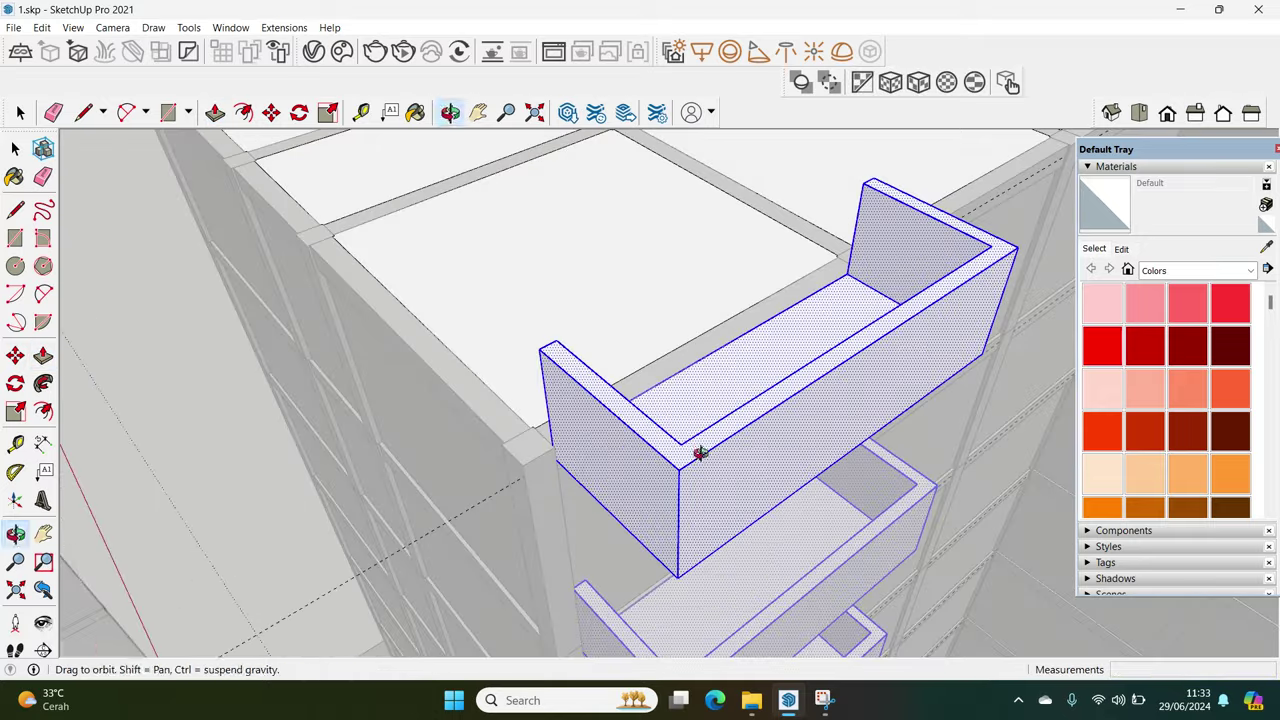
key(space)
Copy the finished balcony box to the next column with Move and Ctrl
middle_drag(589, 480, 613, 485)
scroll(613, 485, up, 3)
key(m)
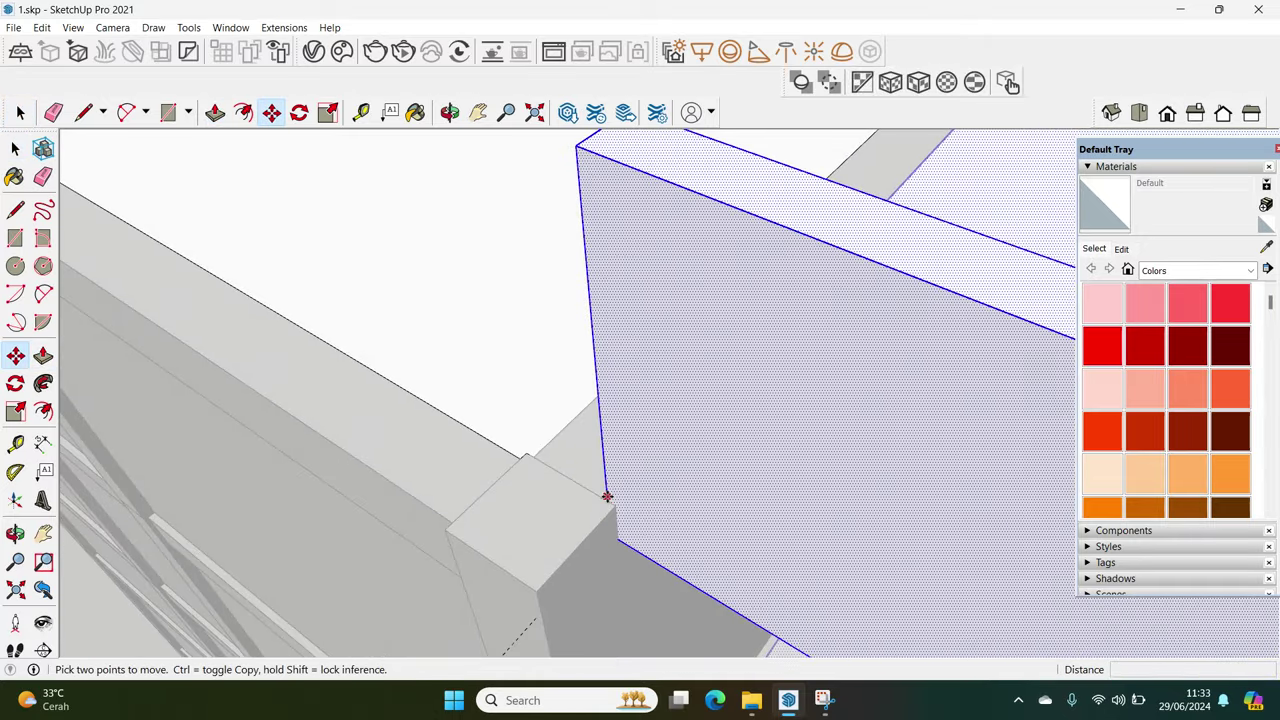
click(606, 503)
key(ctrl)
scroll(700, 420, down, 5)
middle_drag(800, 380, 586, 423)
scroll(620, 440, up, 5)
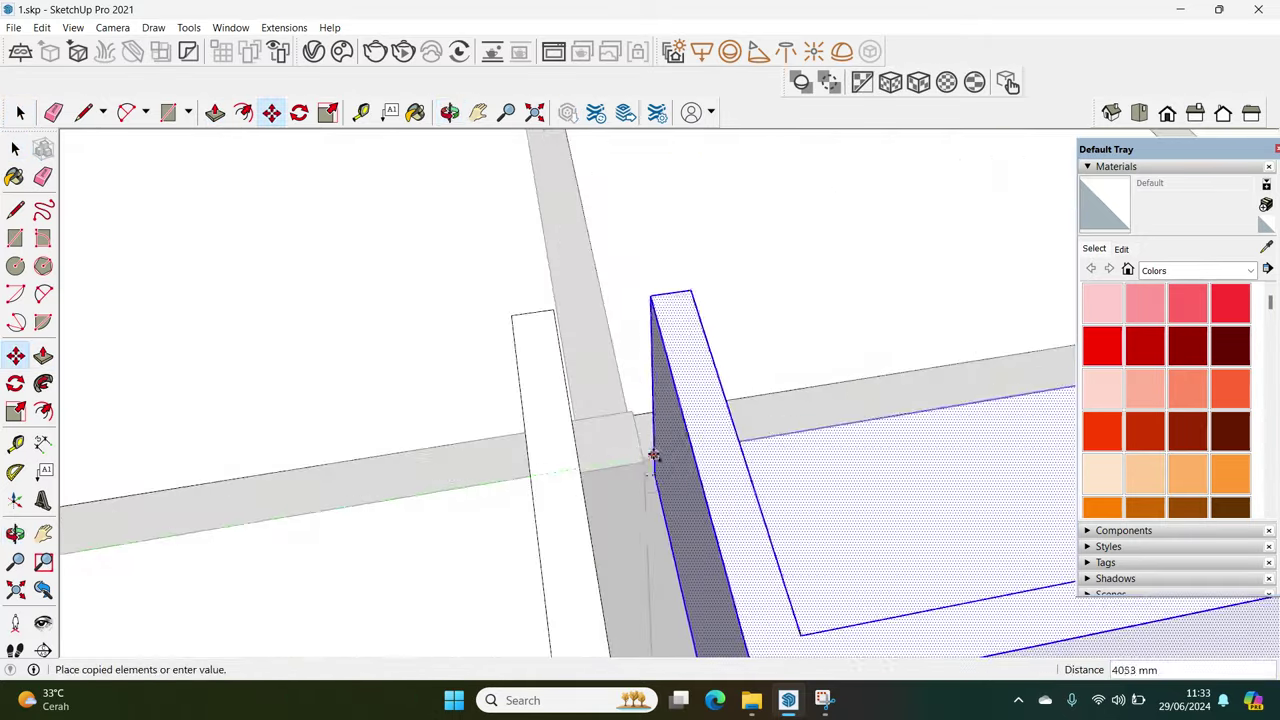
click(647, 456)
scroll(623, 449, down, 5)
key(space)
mouse_move(700, 440)
middle_down()
mouse_move(737, 440)
mouse_move(709, 374)
middle_up()
scroll(557, 391, up, 3)
Place a guide on the top-floor beam and draw a rectangle on its face
key(t)
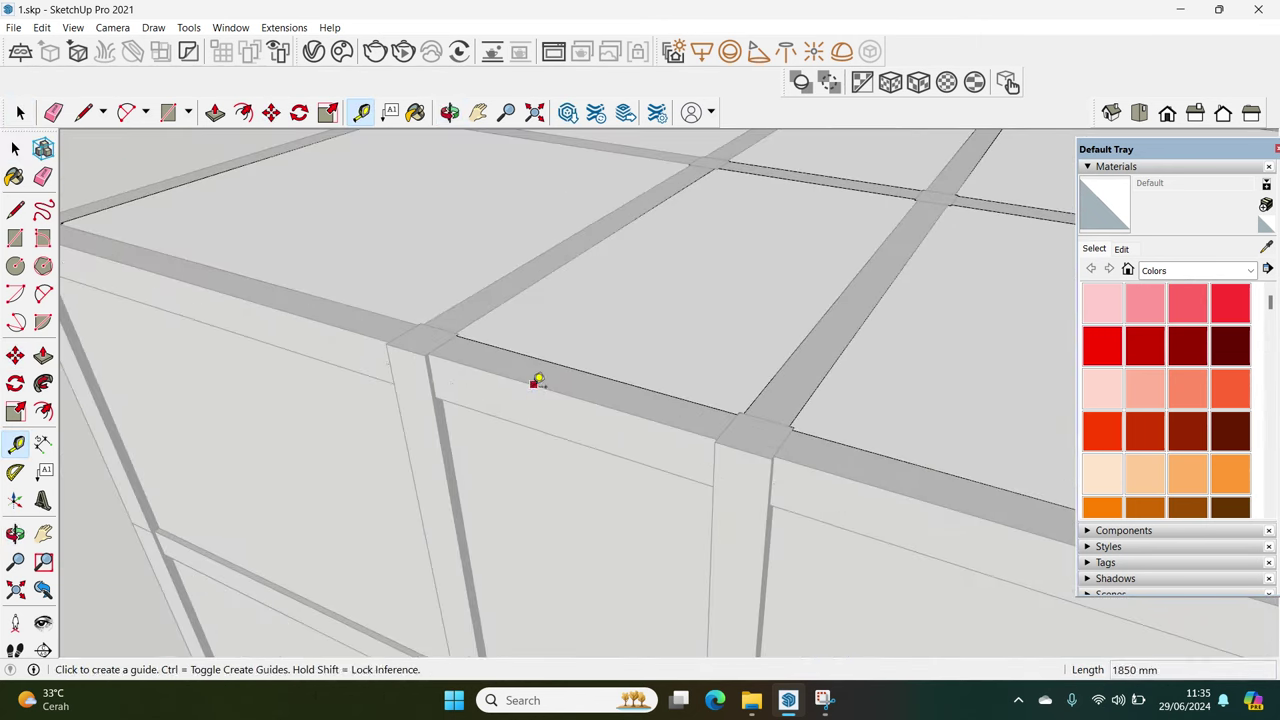
click(533, 385)
middle_drag(544, 404, 526, 409)
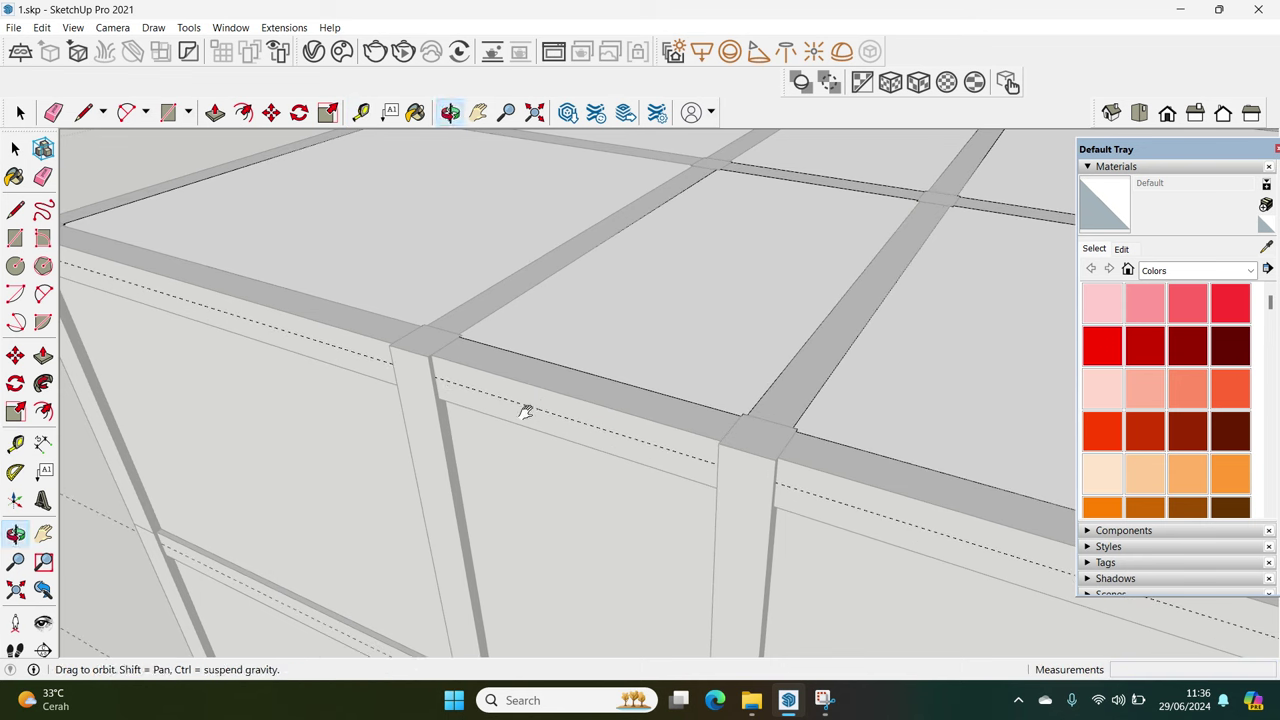
key(r)
scroll(443, 374, up, 2)
click(494, 420)
scroll(520, 417, up, 3)
scroll(918, 422, up, 2)
click(957, 400)
key(space)
Push/Pull the rectangle out about 211 mm into a slab
key(p)
drag(920, 434, 912, 481)
mouse_move(912, 481)
middle_down()
mouse_move(620, 491)
mouse_move(591, 563)
middle_up()
key(space)
Offset a 150 mm inset border on the slab's top face
click(617, 486)
key(f)
click(610, 520)
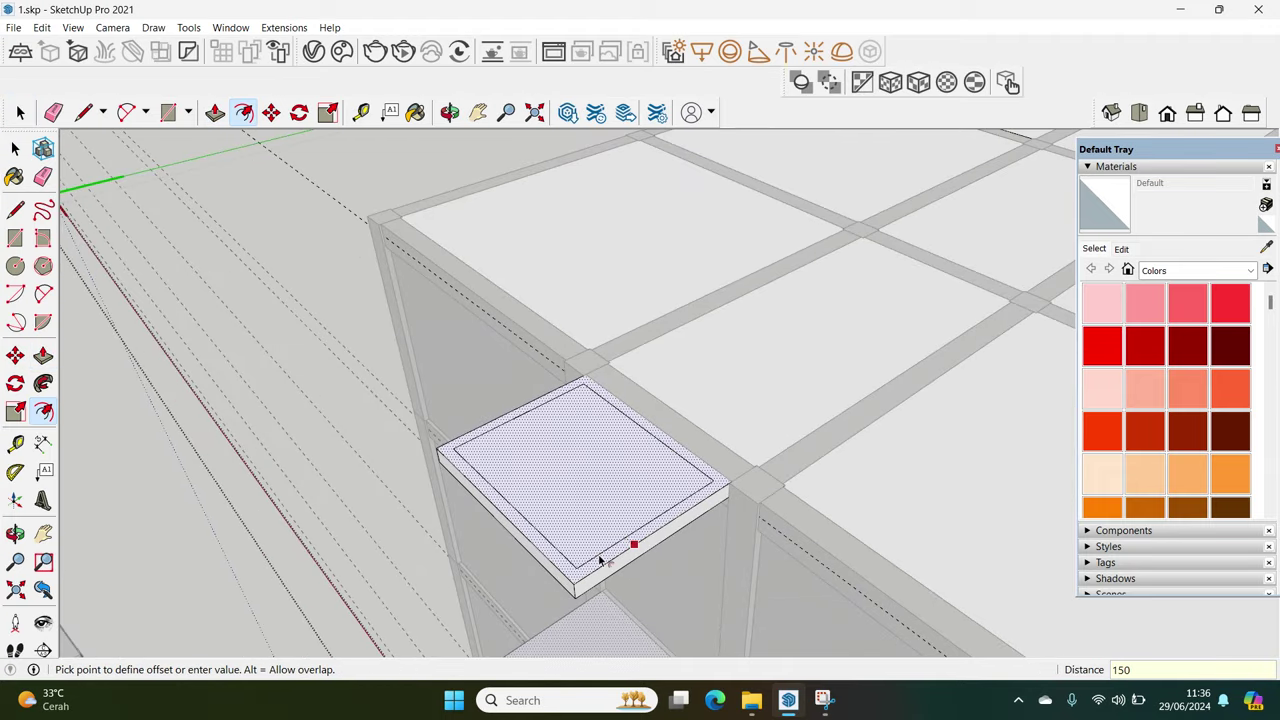
click(600, 560)
key(space)
Select the slab's inner face and start scaling it, then cancel
click(605, 520)
key(s)
click(637, 430)
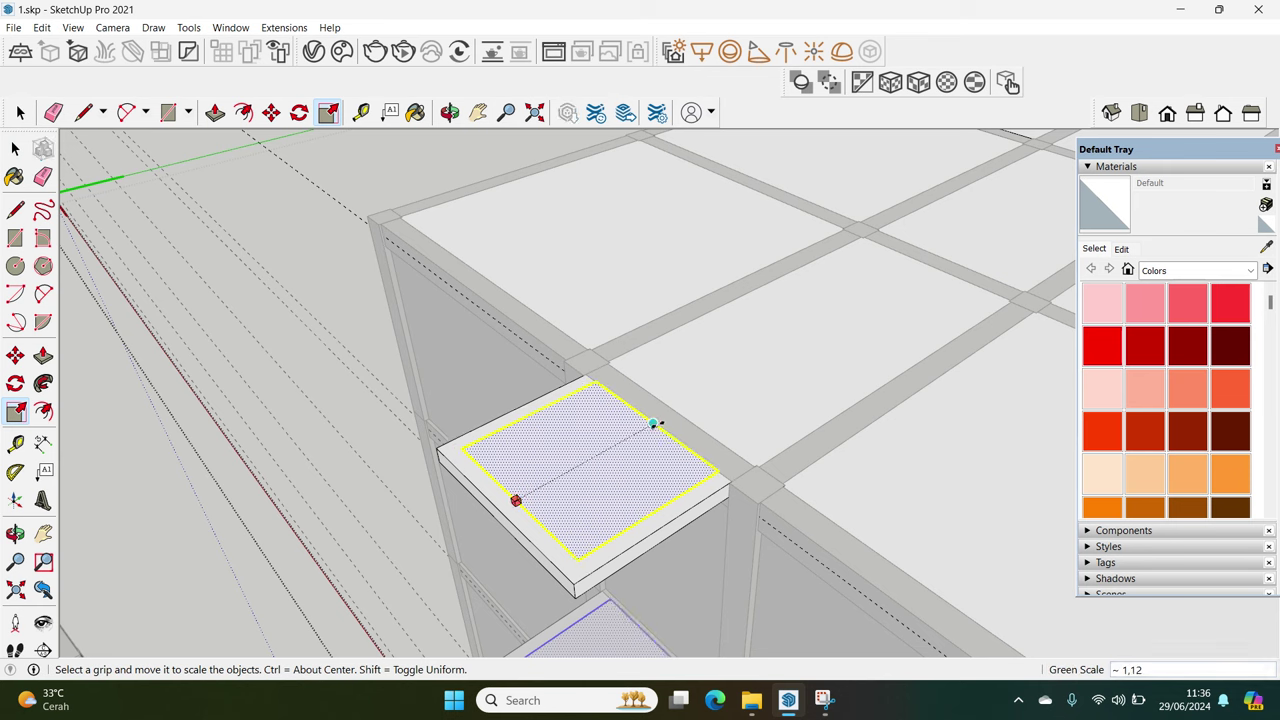
key(space)
Raise the 150 mm border strip up into balcony walls
click(633, 543)
key(p)
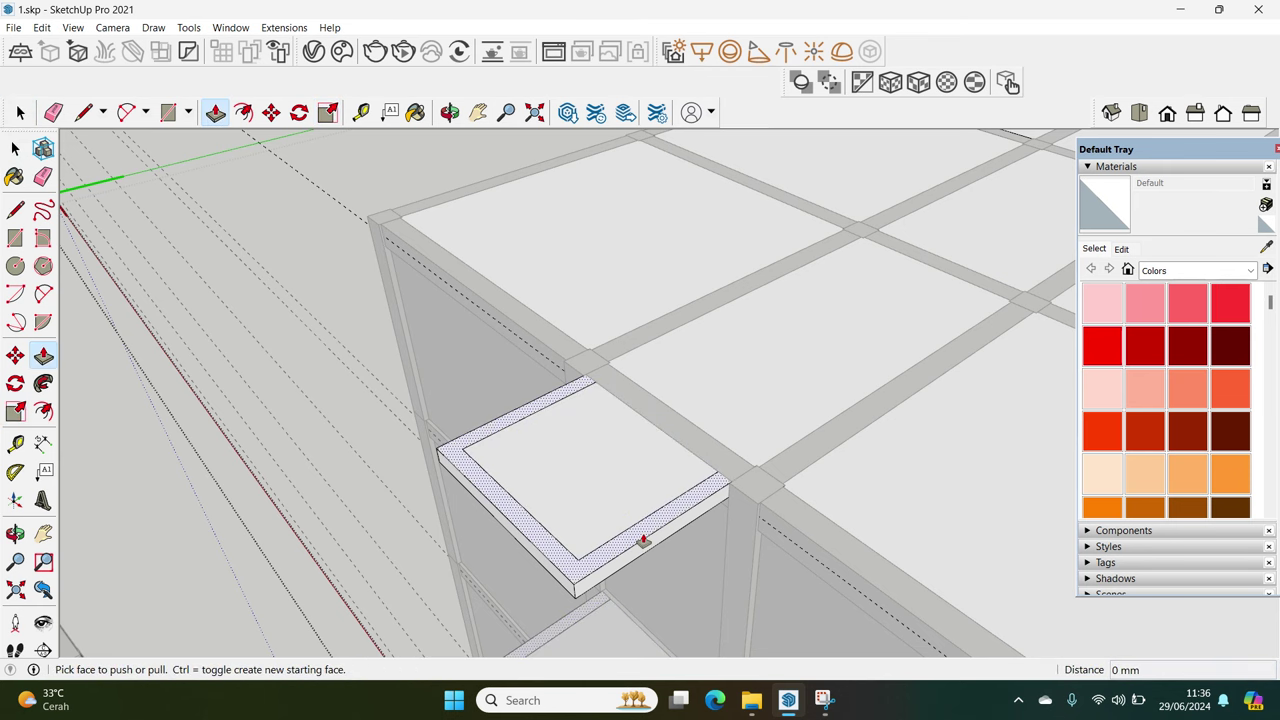
drag(643, 535, 645, 485)
key(space)
mouse_move(645, 485)
middle_down()
mouse_move(751, 443)
mouse_move(631, 466)
mouse_move(368, 465)
mouse_move(423, 457)
middle_up()
Orbit around the building top and start a guide from the parapet edge
key(e)
scroll(760, 450, down, 3)
scroll(631, 466, up, 2)
scroll(423, 457, up, 2)
middle_drag(613, 192, 737, 380)
scroll(706, 394, up, 3)
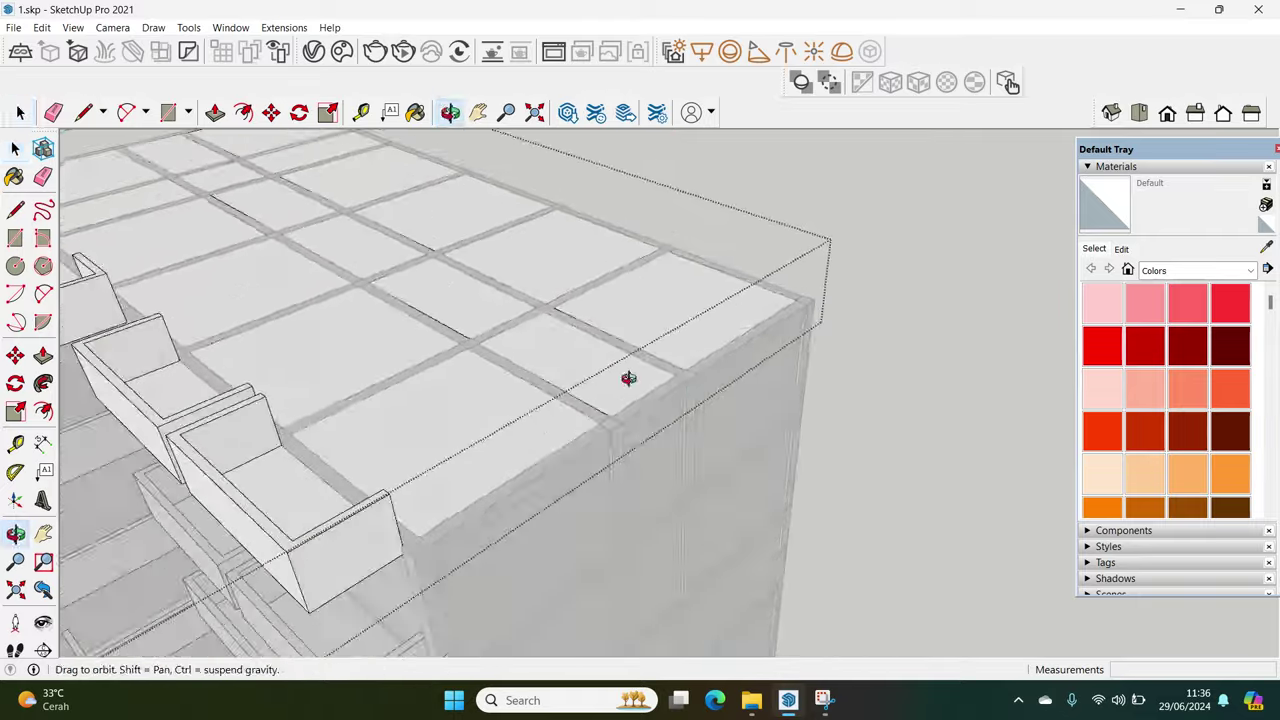
scroll(517, 337, up, 3)
scroll(537, 408, up, 1)
key(t)
click(517, 390)
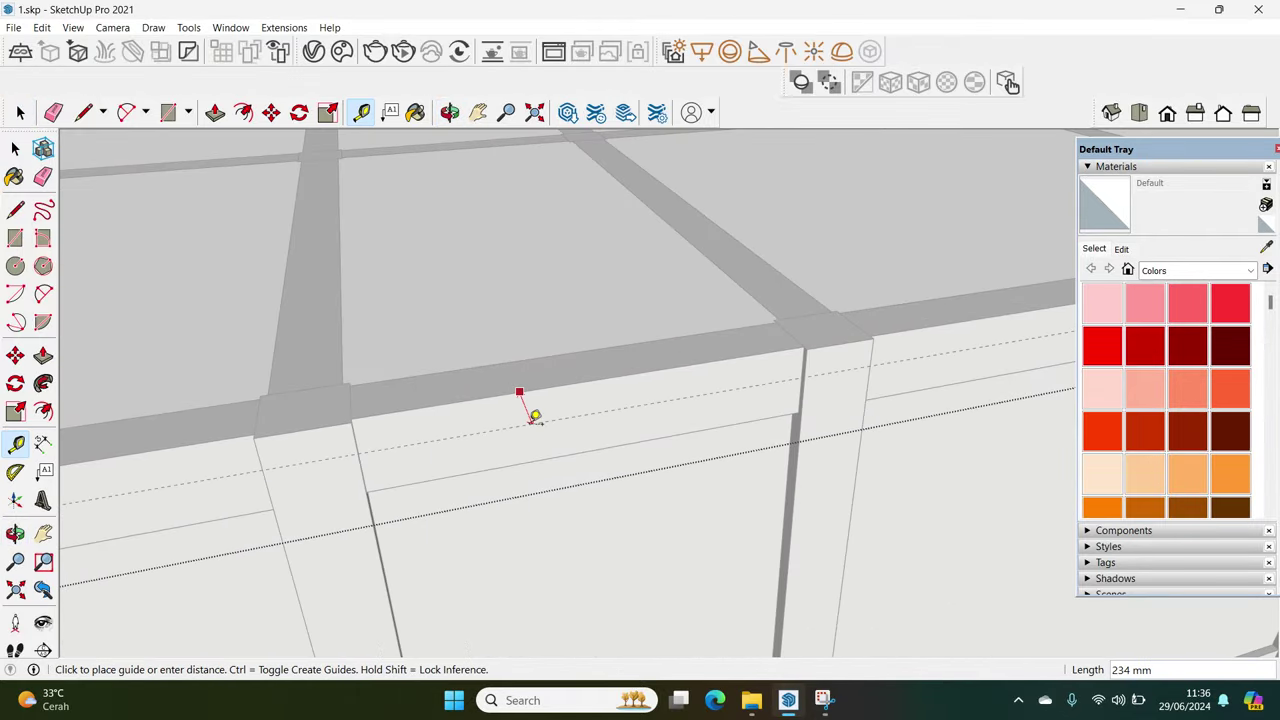
Draw a 150×1700 mm rectangle on the beam face
scroll(531, 411, down, 2)
key(space)
mouse_move(571, 376)
middle_down()
mouse_move(306, 480)
mouse_move(357, 402)
mouse_move(309, 400)
middle_up()
key(r)
click(339, 403)
scroll(820, 415, up, 2)
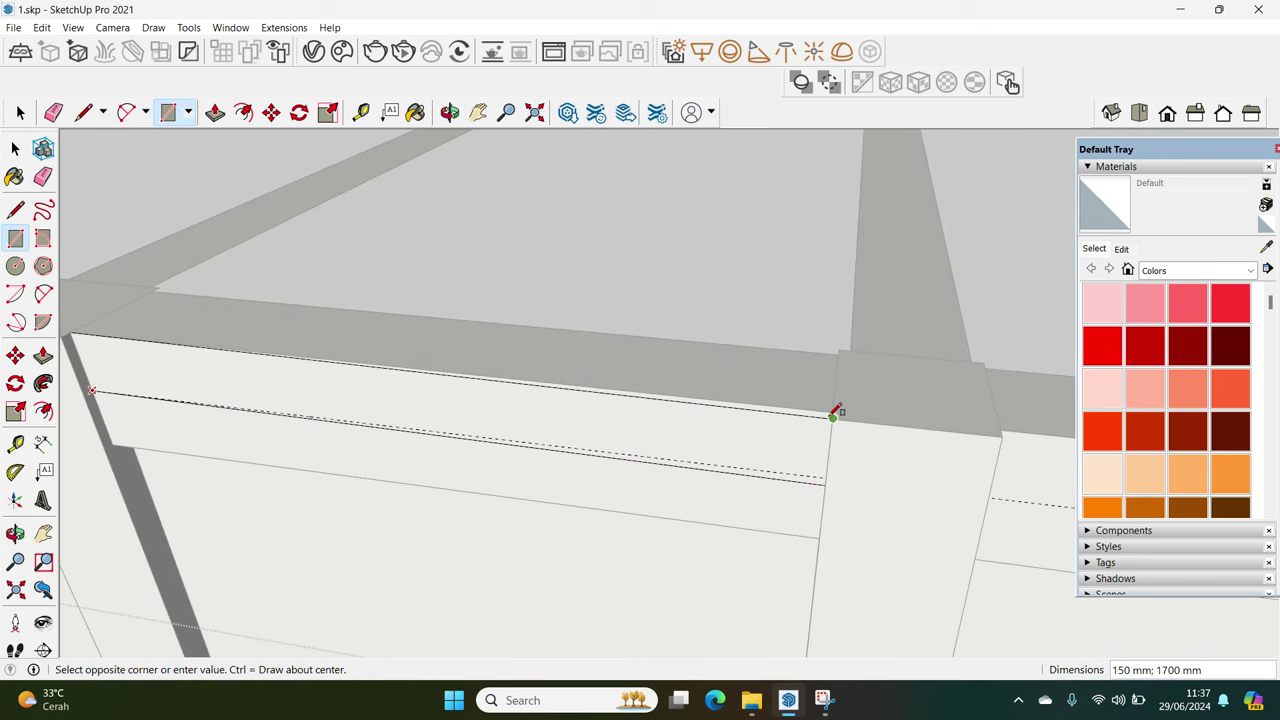
key(space)
Push/Pull the beam strip out 181 mm into a slab
key(p)
drag(732, 445, 703, 493)
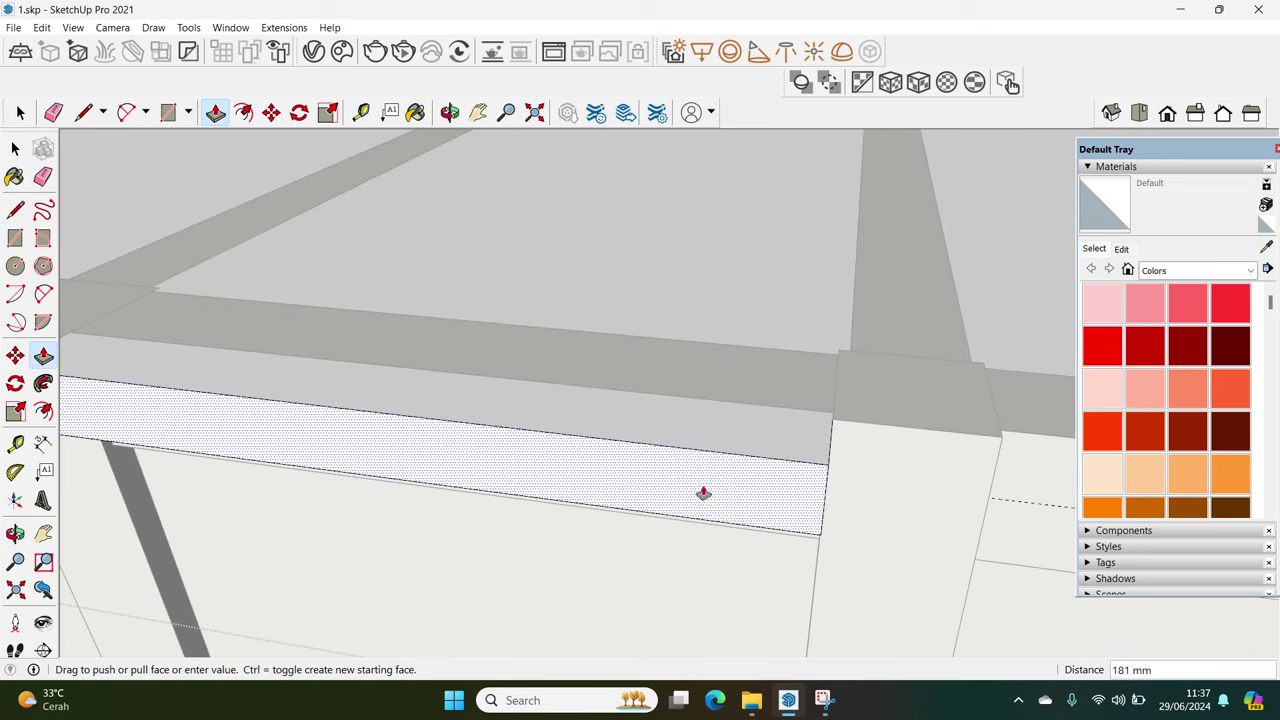
scroll(703, 493, down, 3)
key(space)
scroll(690, 510, down, 3)
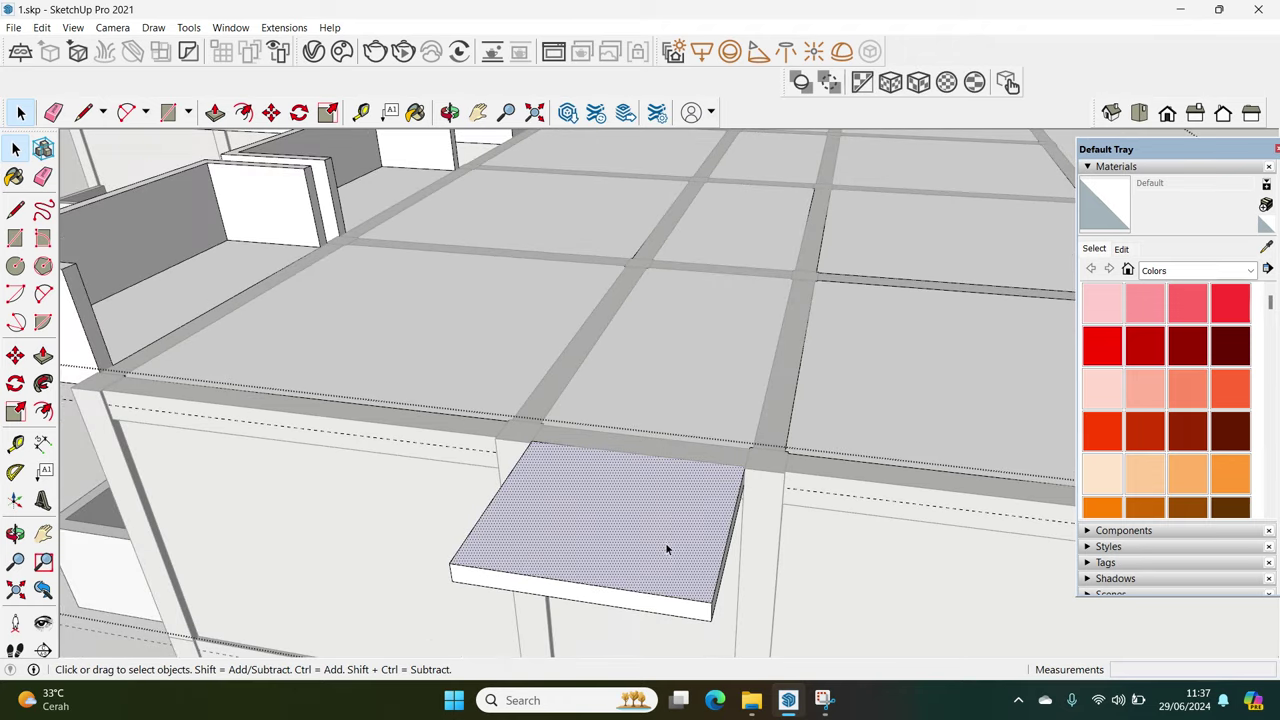
Offset a 100 mm inset border on the slab top
text(100)
key(Return)
key(s)
key(space)
Raise the border ring 557 mm into balcony walls
click(706, 590)
key(p)
drag(706, 590, 701, 514)
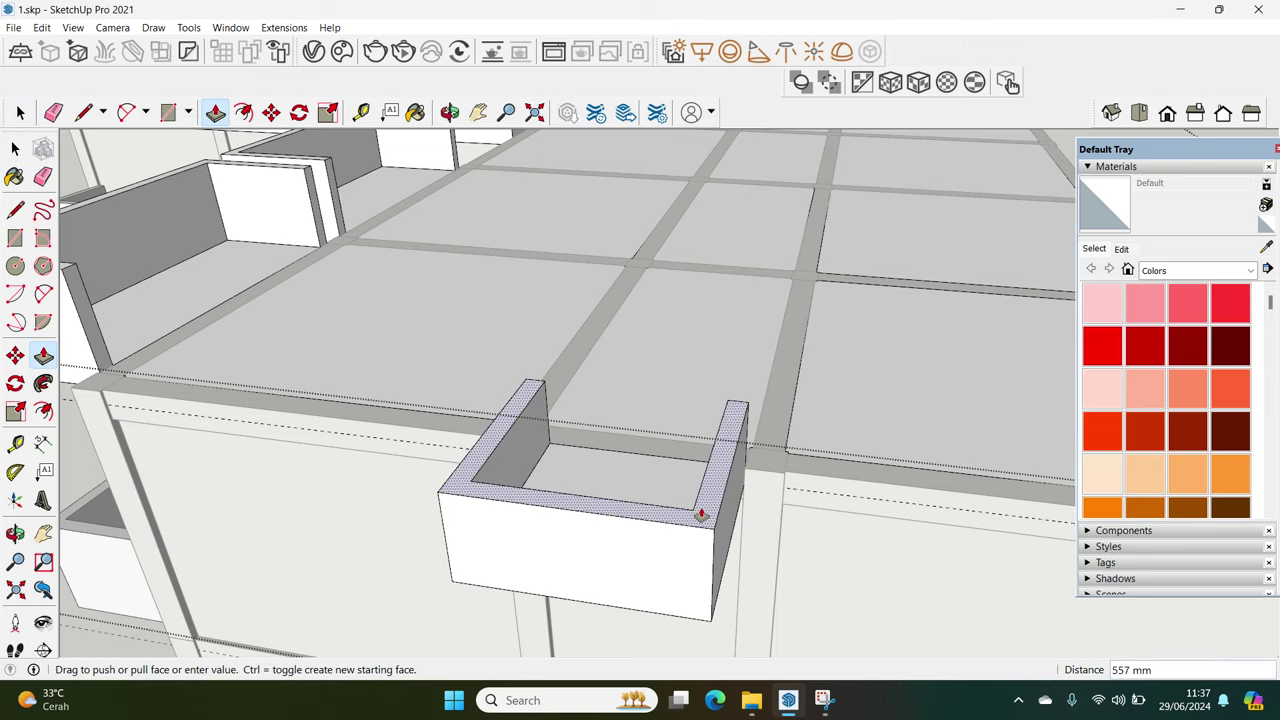
click(701, 514)
key(space)
scroll(694, 514, down, 5)
middle_drag(894, 486, 803, 508)
scroll(800, 410, up, 2)
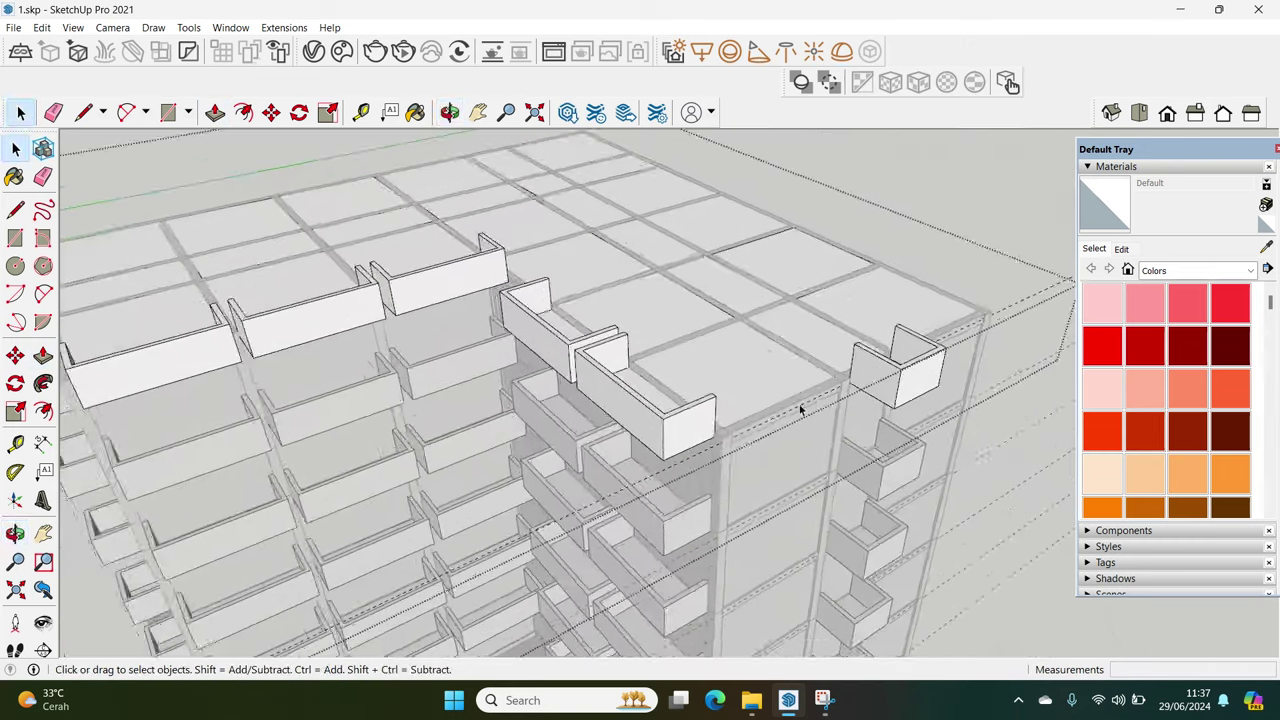
Zoom and orbit to look down into the roof opening above the shaft
scroll(796, 412, up, 2)
scroll(770, 416, up, 2)
scroll(765, 410, down, 4)
scroll(780, 460, down, 2)
scroll(782, 462, down, 2)
scroll(714, 366, up, 3)
scroll(700, 423, up, 2)
scroll(674, 360, up, 1)
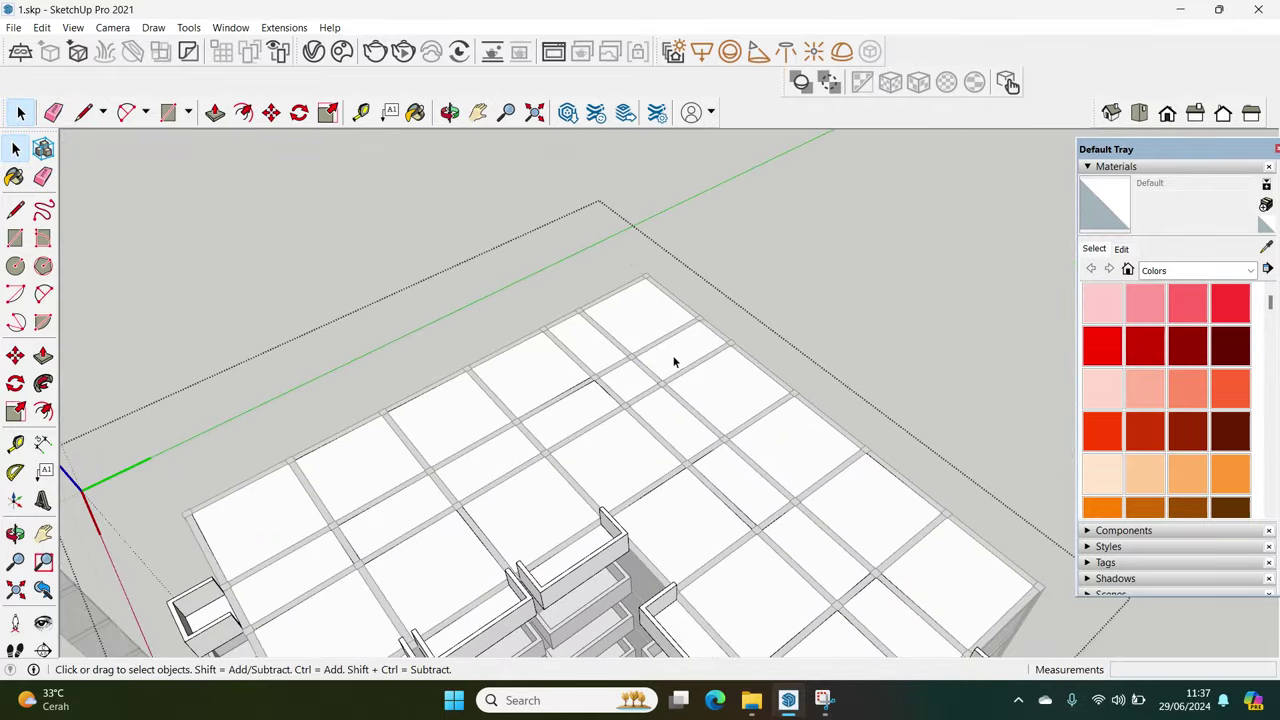
scroll(673, 356, up, 2)
middle_drag(673, 356, 622, 334)
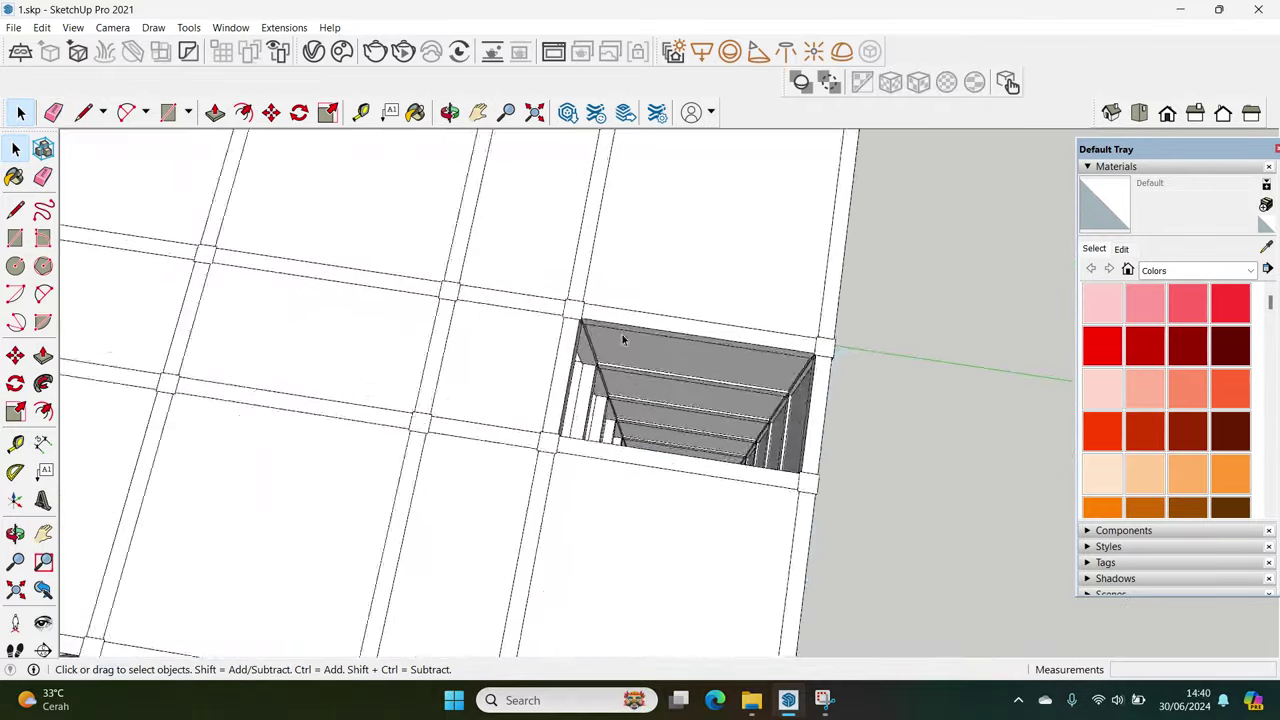
scroll(622, 334, up, 2)
scroll(509, 317, up, 2)
Draw a 950 mm by 3468 mm rectangle across the open shaft
key(r)
middle_drag(513, 398, 490, 434)
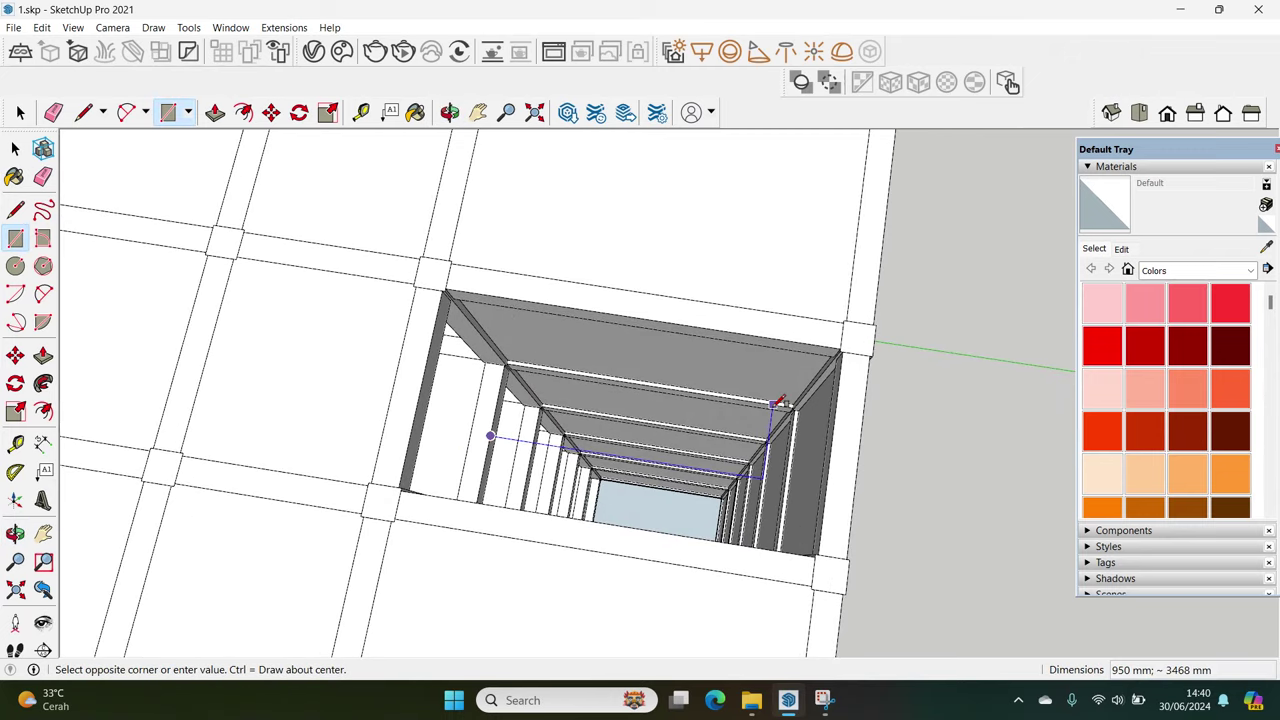
scroll(775, 402, up, 2)
scroll(806, 400, up, 1)
click(805, 402)
scroll(654, 465, down, 2)
key(space)
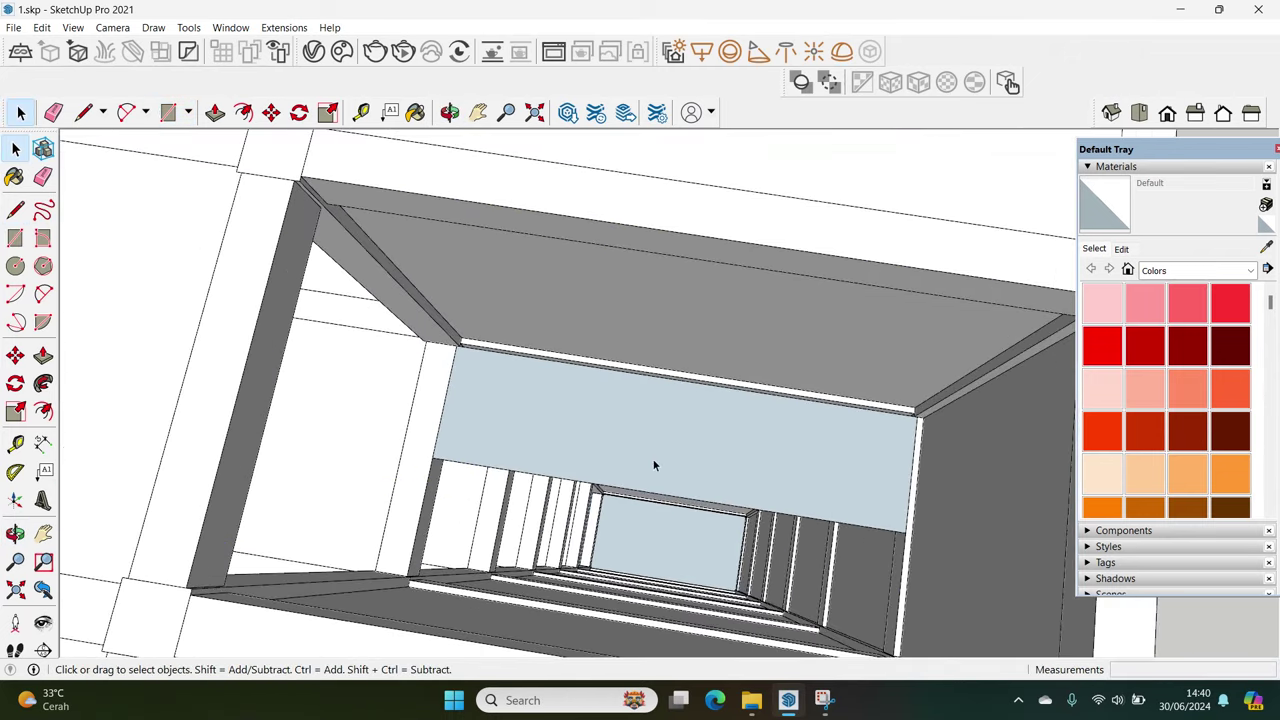
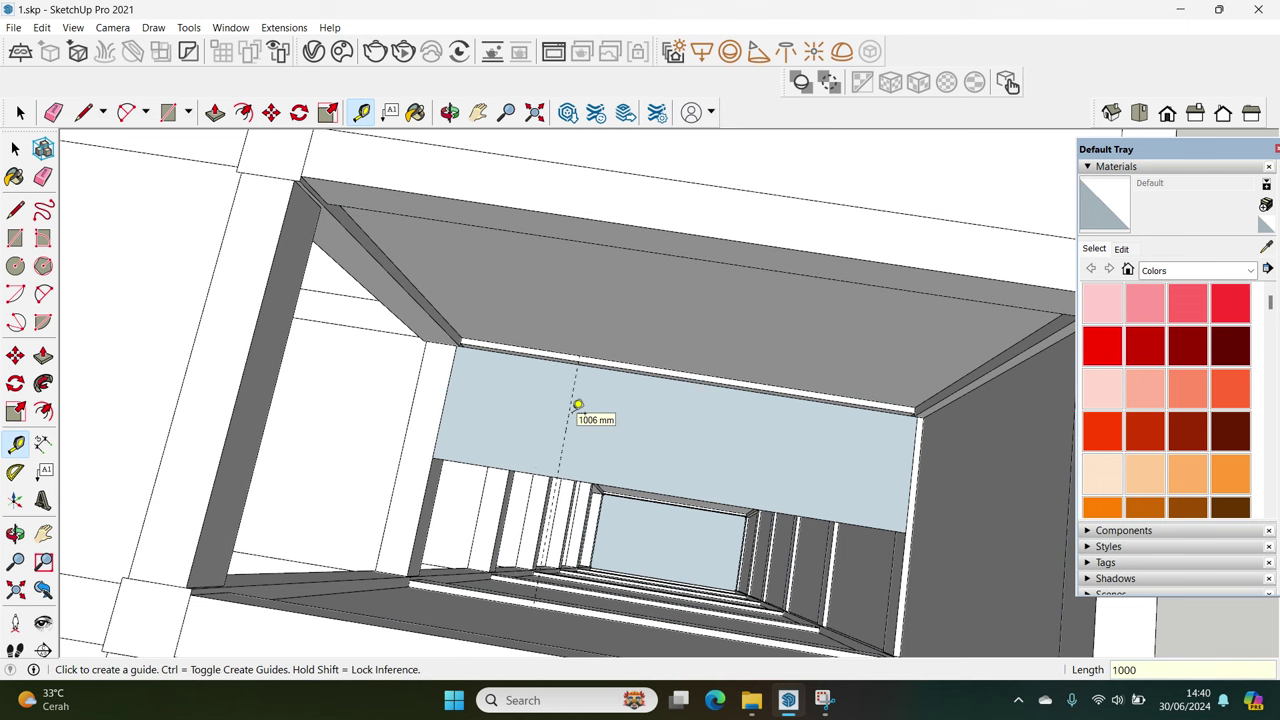
Place a second guide 342 mm from the existing guide
click(571, 410)
scroll(572, 410, up, 1)
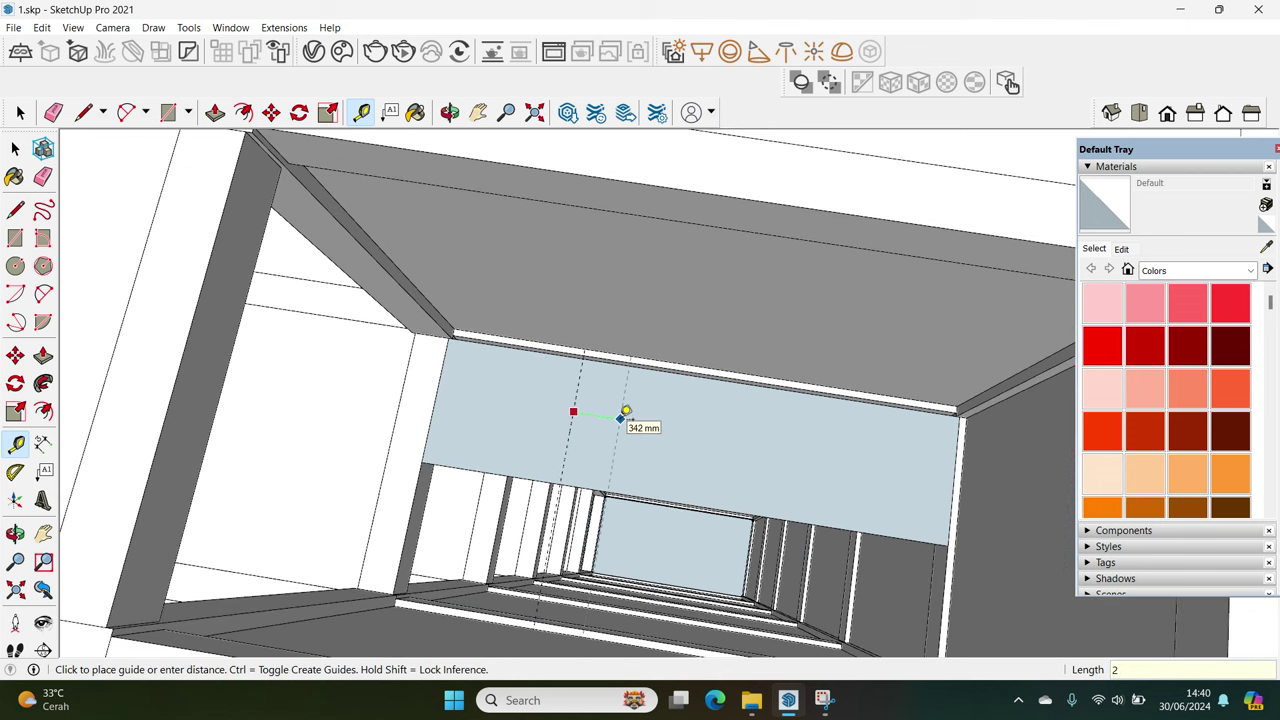
click(625, 411)
scroll(626, 414, up, 2)
key(space)
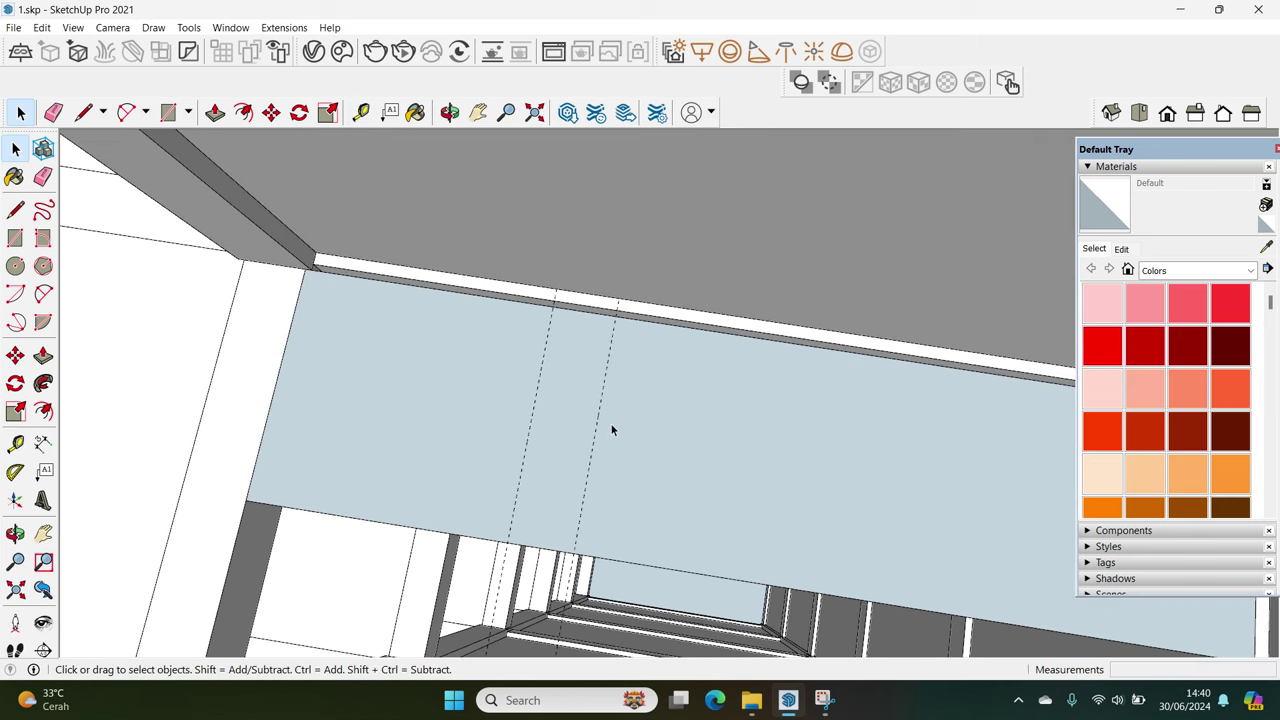
Draw a rectangle between the two guides and turn it into a group, then a component
key(t)
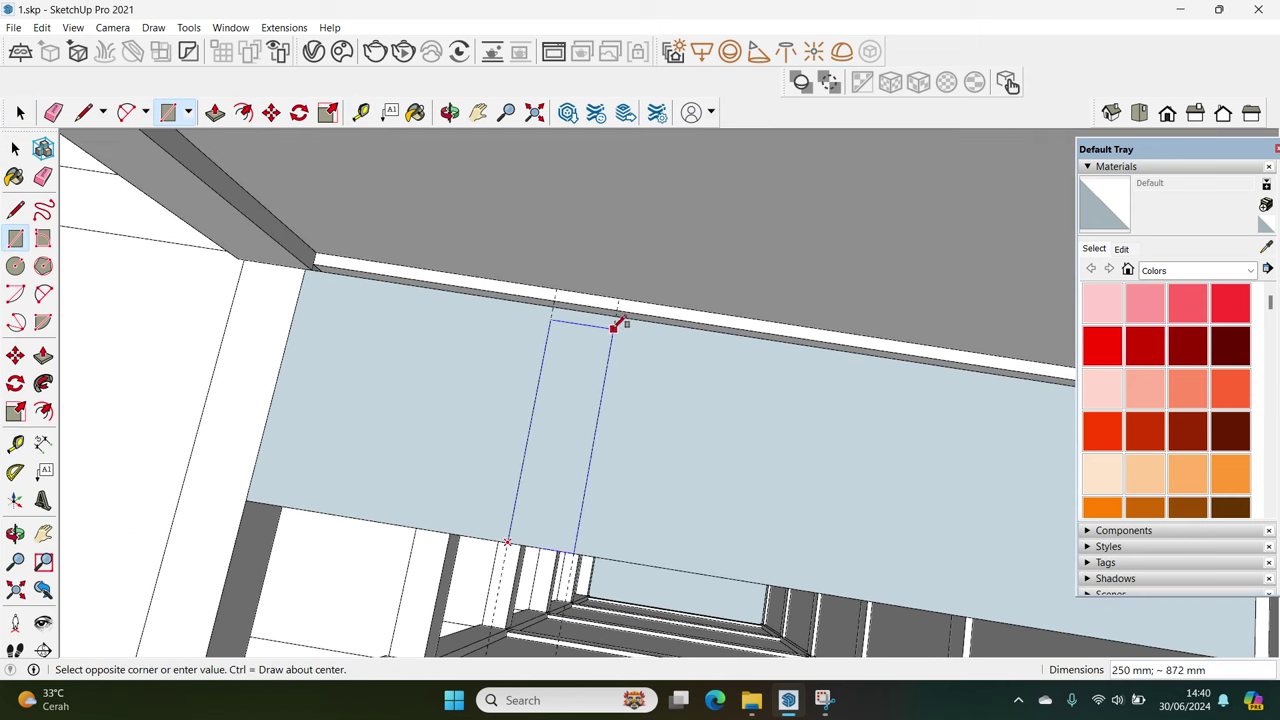
click(618, 314)
key(space)
click(586, 394)
right_click(586, 392)
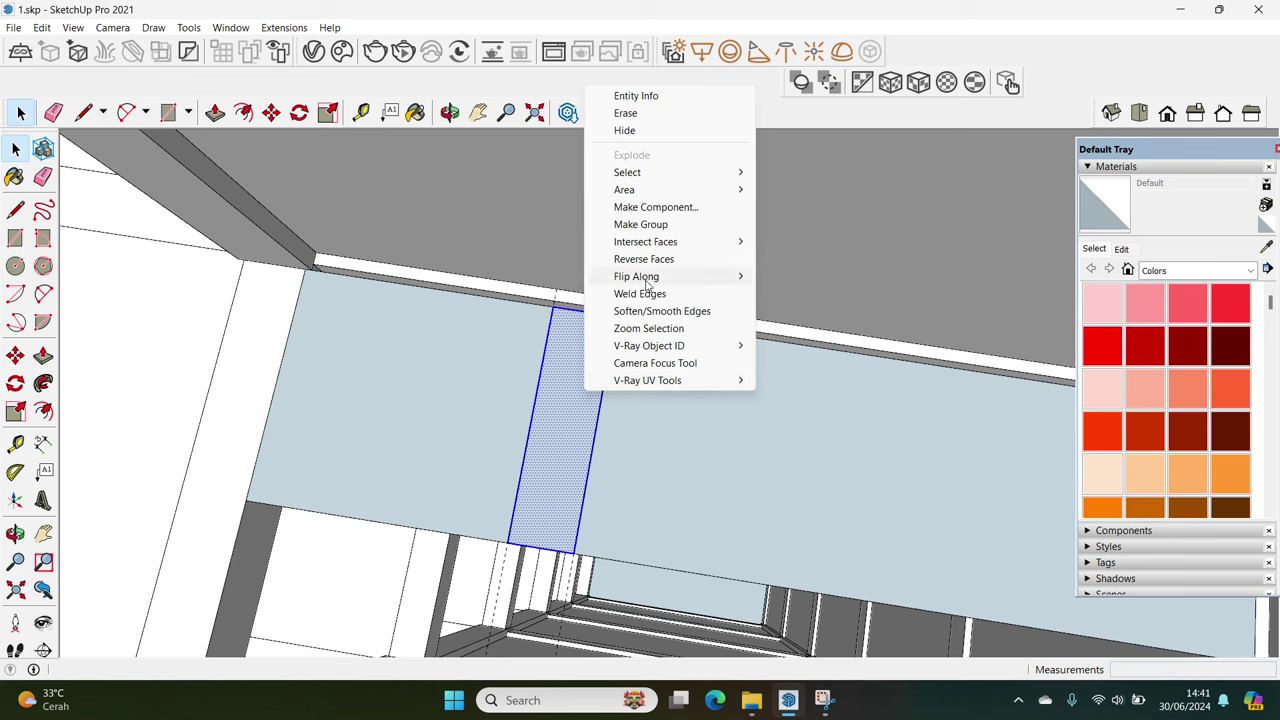
click(654, 226)
right_click(575, 382)
click(654, 198)
click(657, 517)
Push/Pull the strip face out into a solid step block
mouse_move(551, 437)
middle_down()
mouse_move(591, 354)
mouse_move(570, 375)
middle_up()
key(p)
click(570, 375)
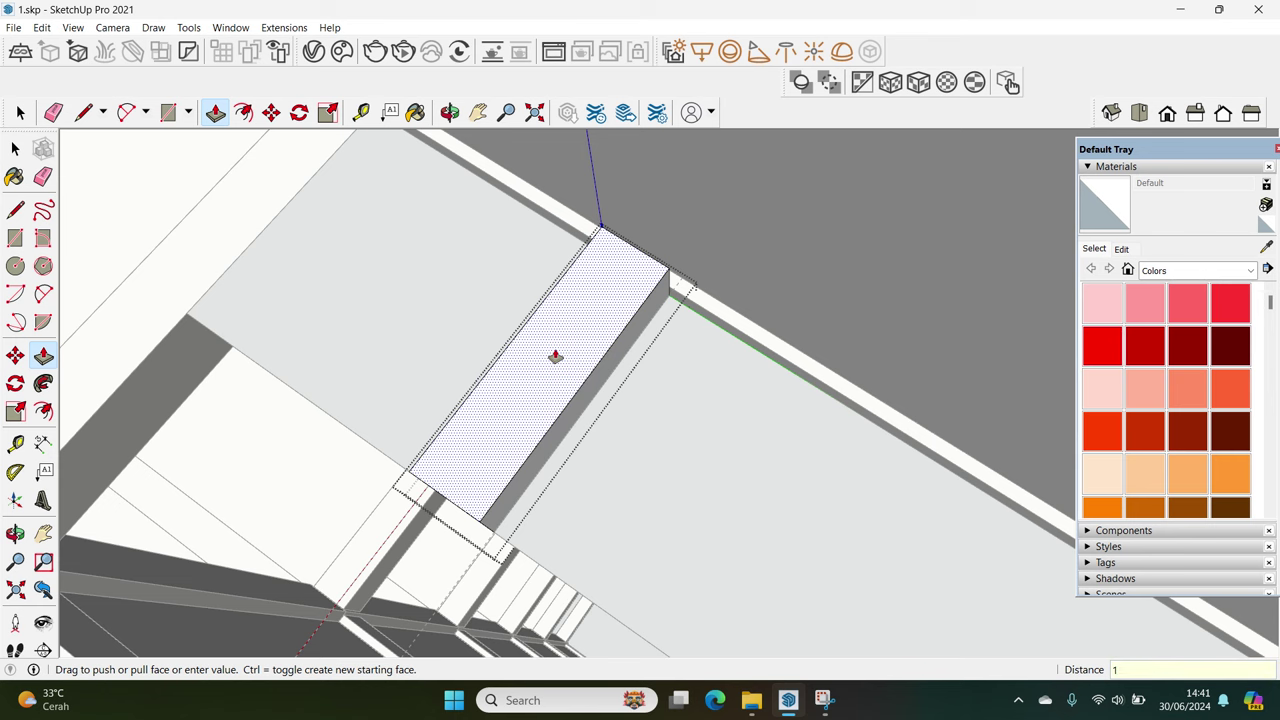
click(555, 356)
key(space)
double_click(574, 376)
middle_drag(574, 374, 548, 480)
scroll(544, 506, up, 2)
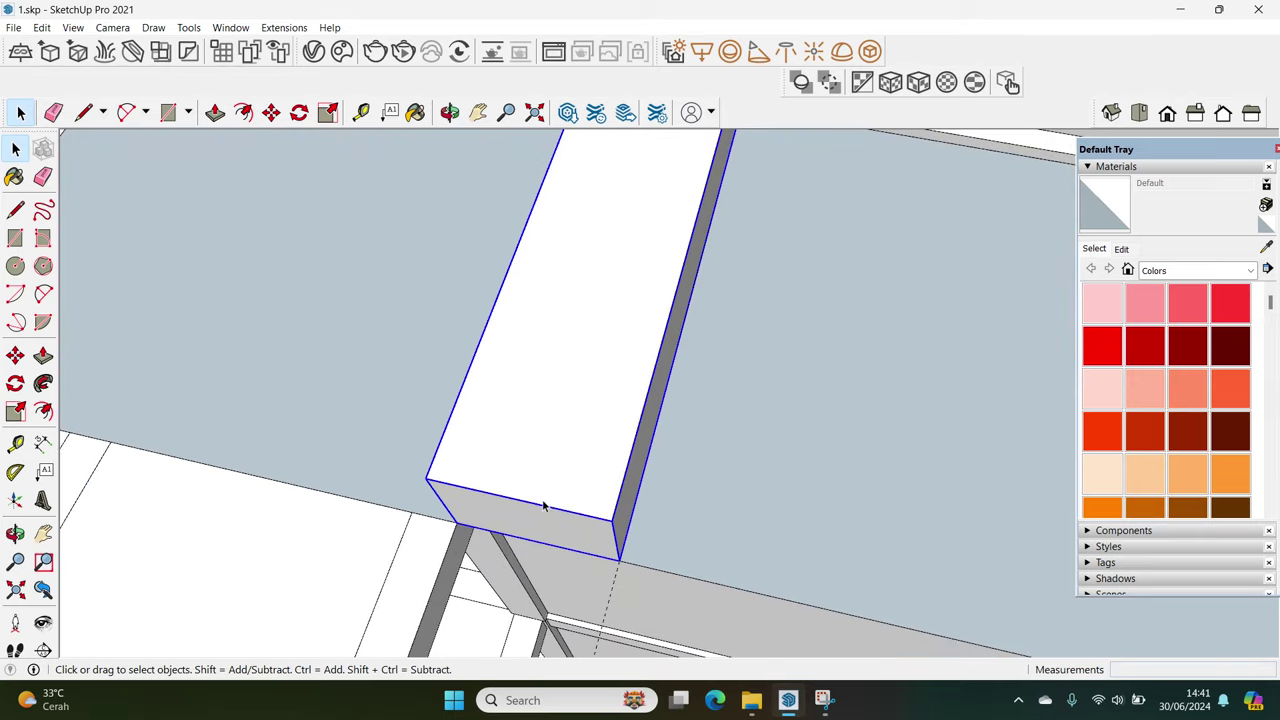
Copy the step block and repeat the copy into a row of steps
click(456, 522)
key(ctrl)
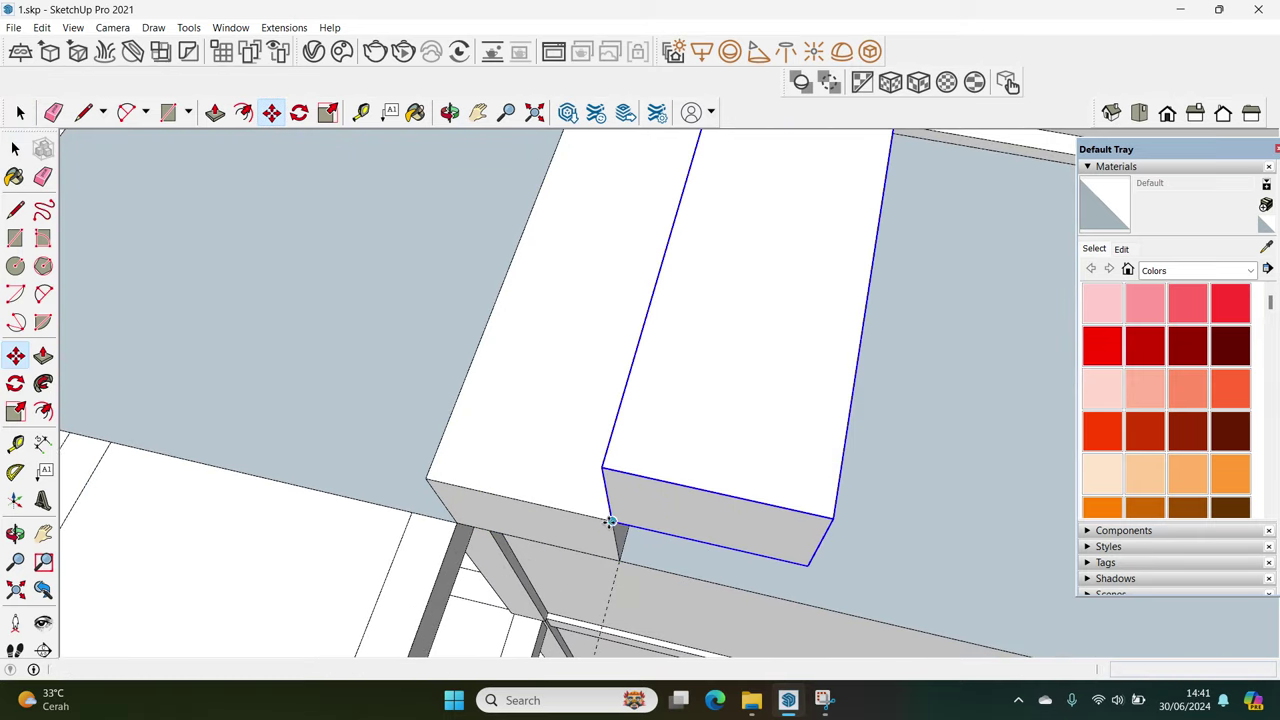
right_click(549, 426)
click(628, 213)
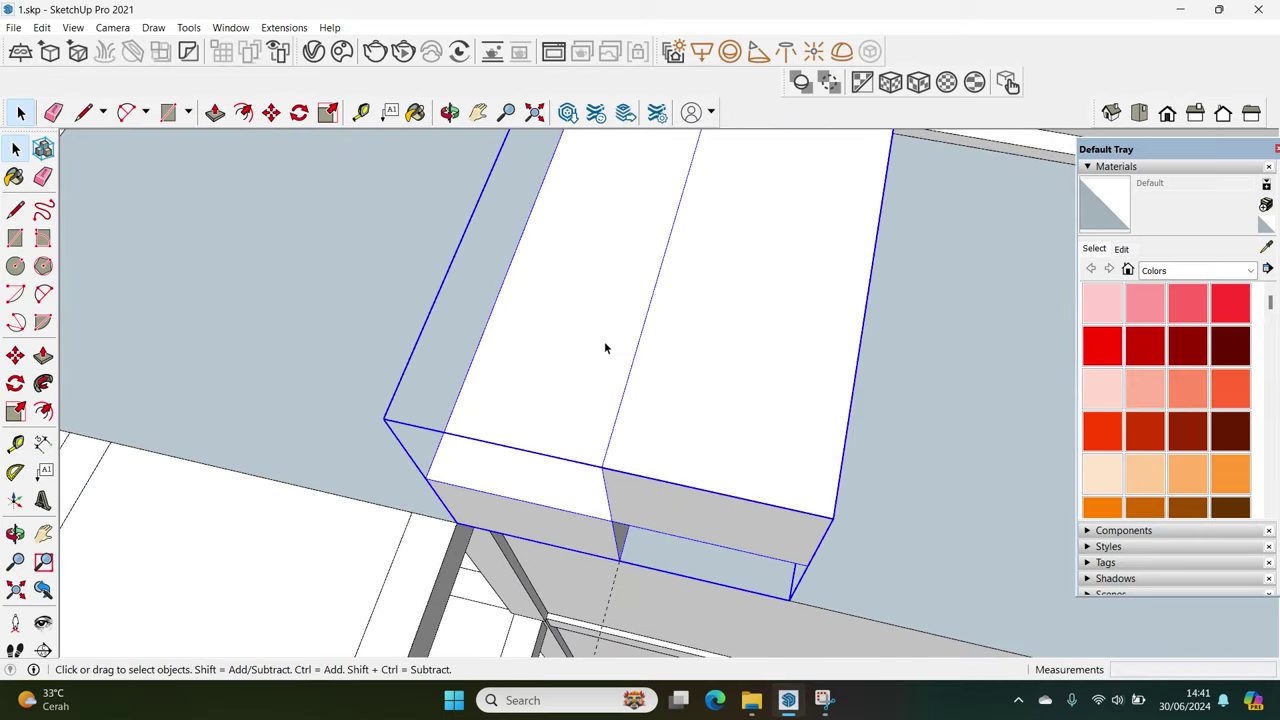
click(640, 460)
middle_drag(640, 460, 660, 515)
text(*5)
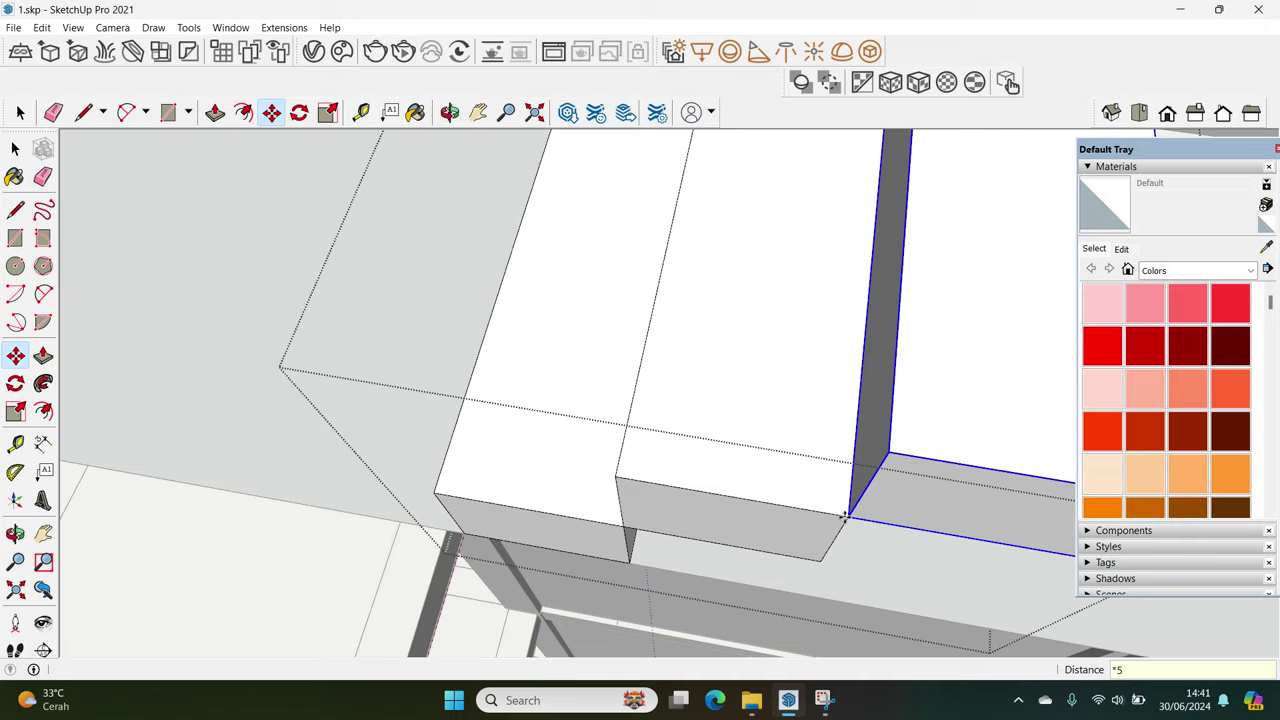
key(Return)
middle_drag(845, 517, 580, 437)
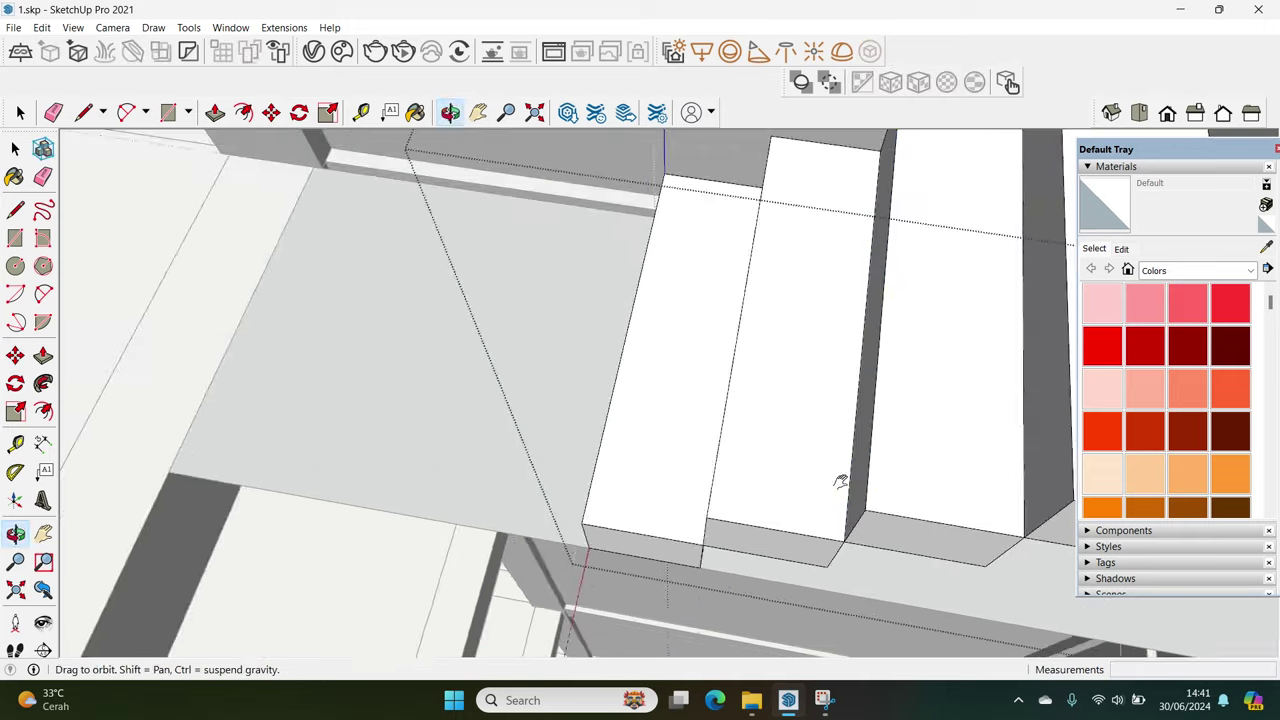
Scale the top step into a deep, wide landing and make it unique
key(s)
drag(578, 397, 720, 388)
middle_drag(720, 388, 717, 430)
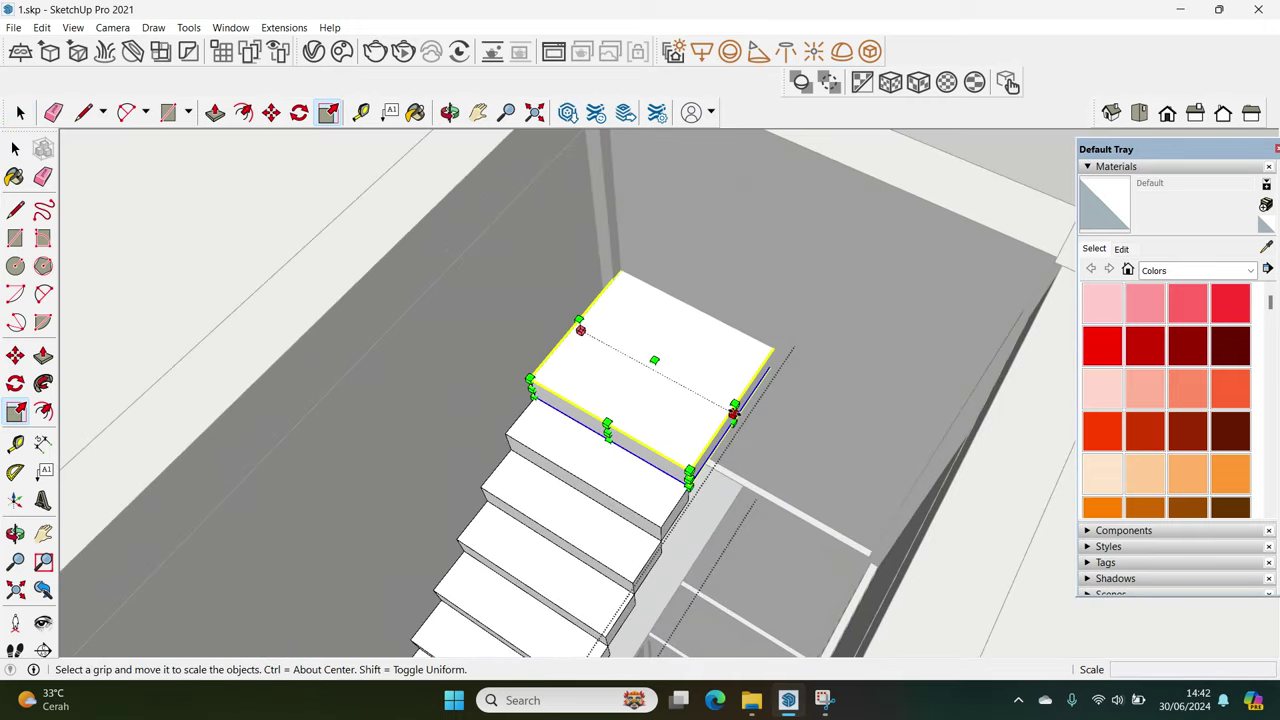
drag(734, 411, 943, 364)
key(space)
mouse_move(956, 364)
middle_down()
mouse_move(766, 414)
mouse_move(766, 391)
mouse_move(689, 386)
middle_up()
right_click(689, 391)
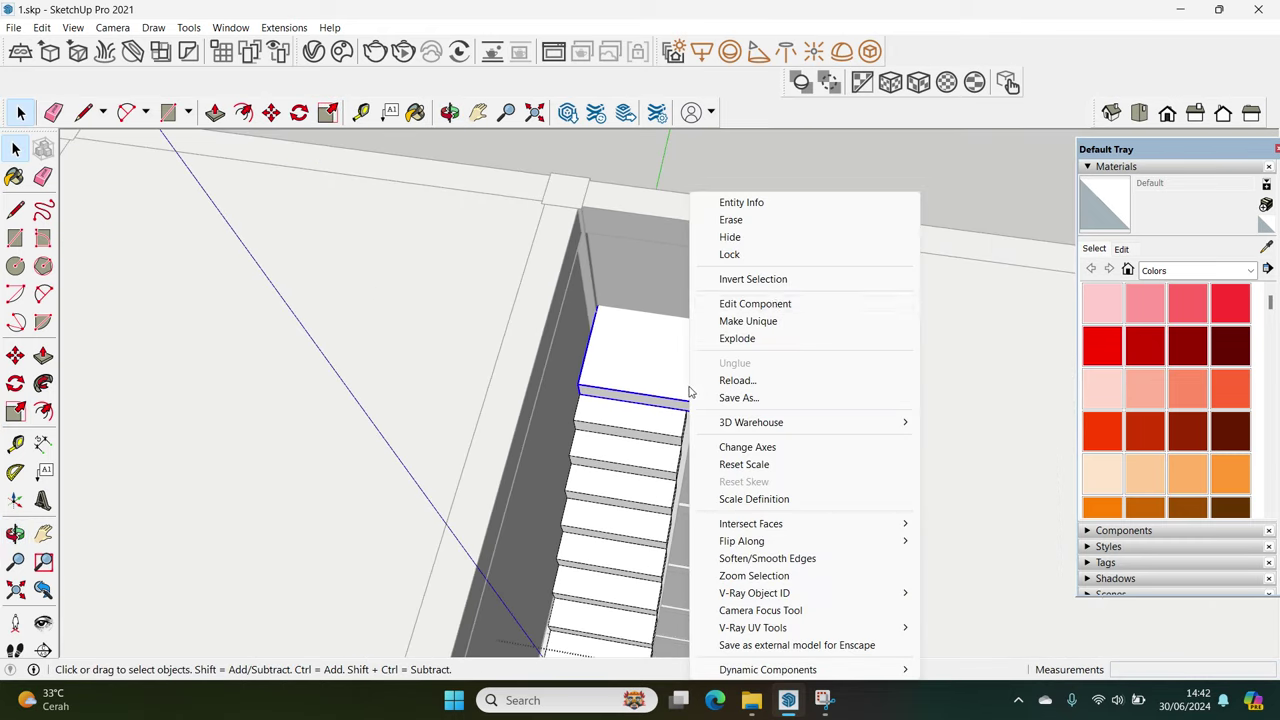
click(749, 321)
middle_drag(749, 321, 654, 429)
scroll(653, 430, up, 2)
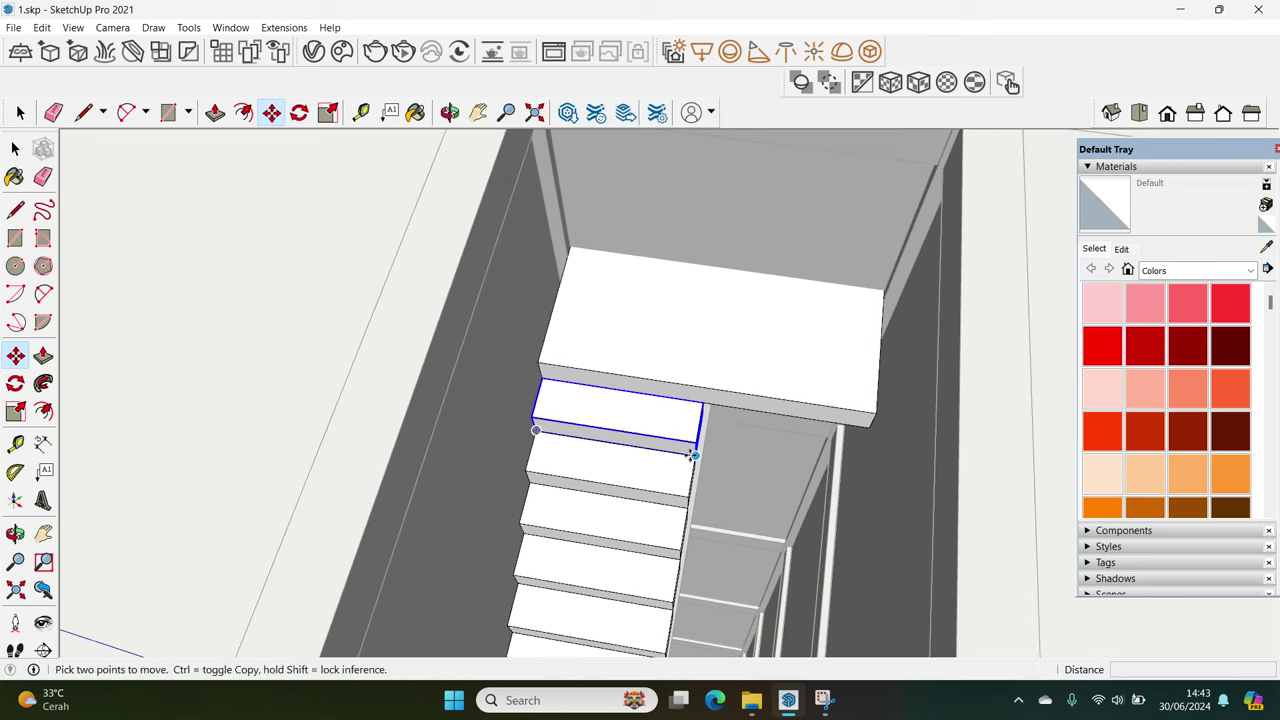
Move a step onto the landing and rotate it to face the new direction
click(690, 453)
click(737, 380)
key(space)
middle_drag(737, 380, 700, 400)
key(q)
click(670, 355)
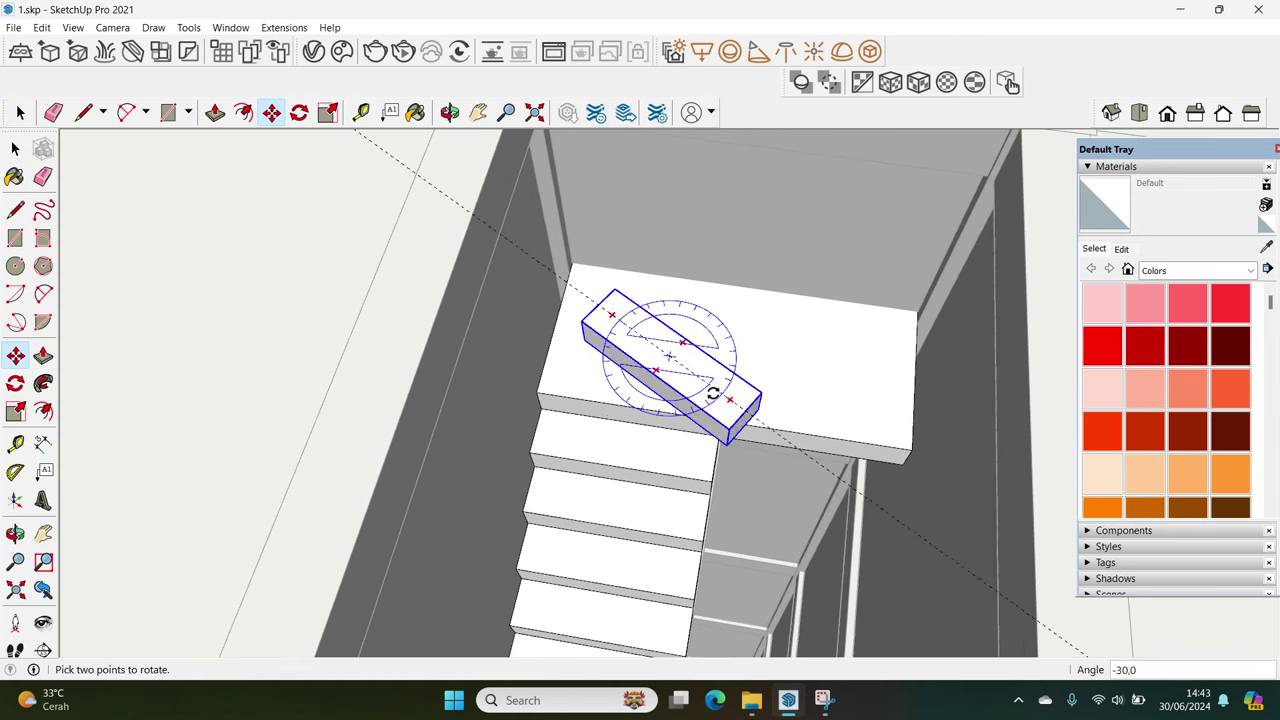
click(606, 352)
key(m)
middle_drag(606, 352, 560, 378)
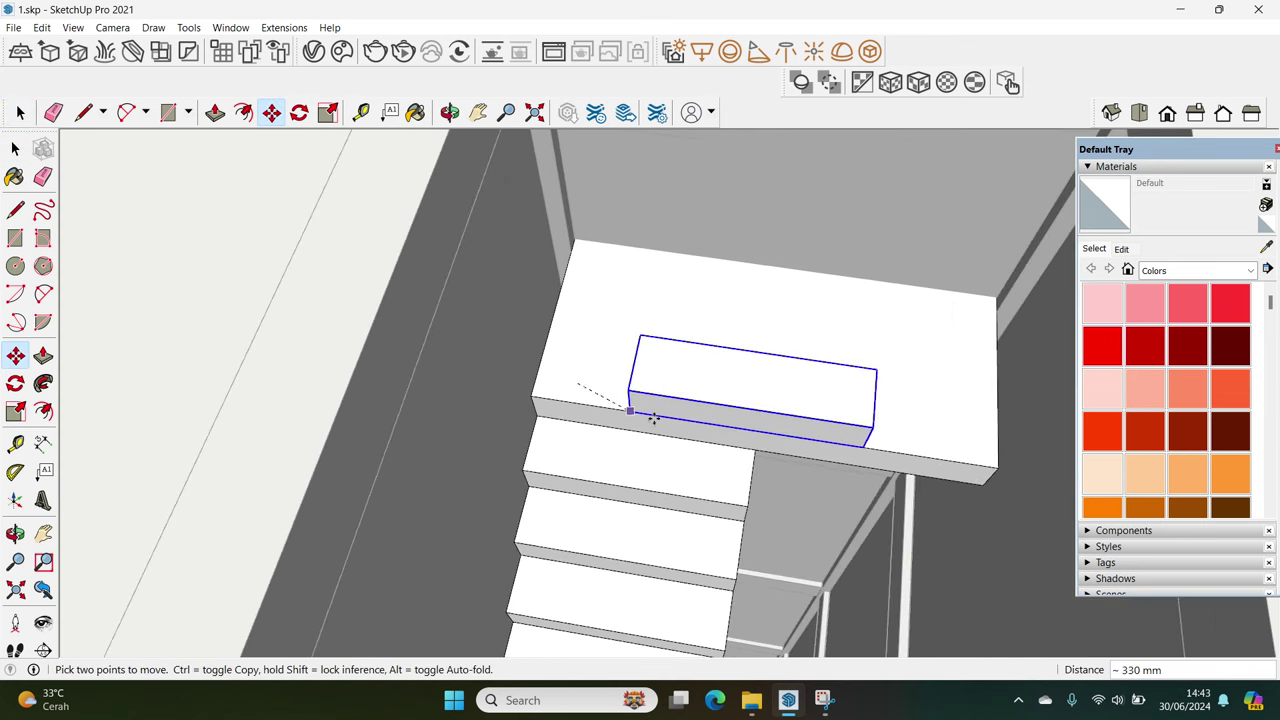
scroll(613, 400, up, 3)
scroll(832, 468, up, 3)
mouse_move(847, 487)
middle_down()
mouse_move(680, 466)
mouse_move(914, 551)
mouse_move(687, 494)
mouse_move(628, 550)
middle_up()
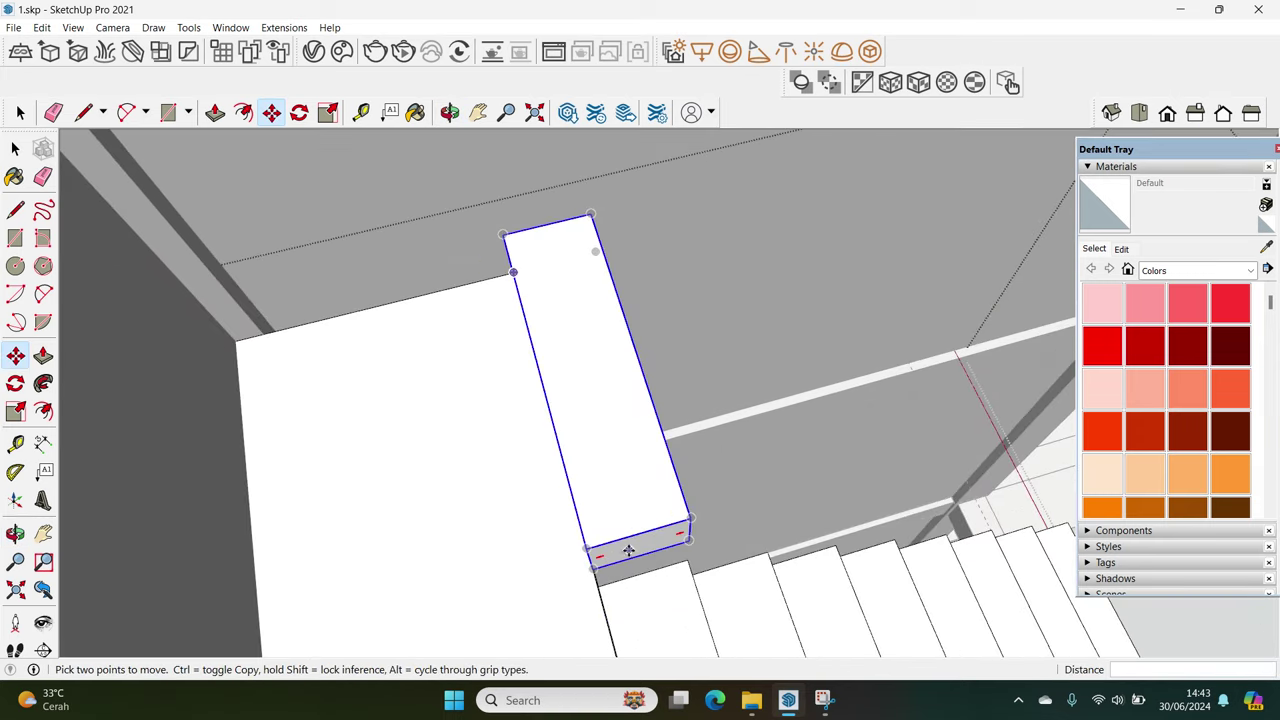
Copy the landing step to start a second flight of steps
click(593, 569)
key(ctrl)
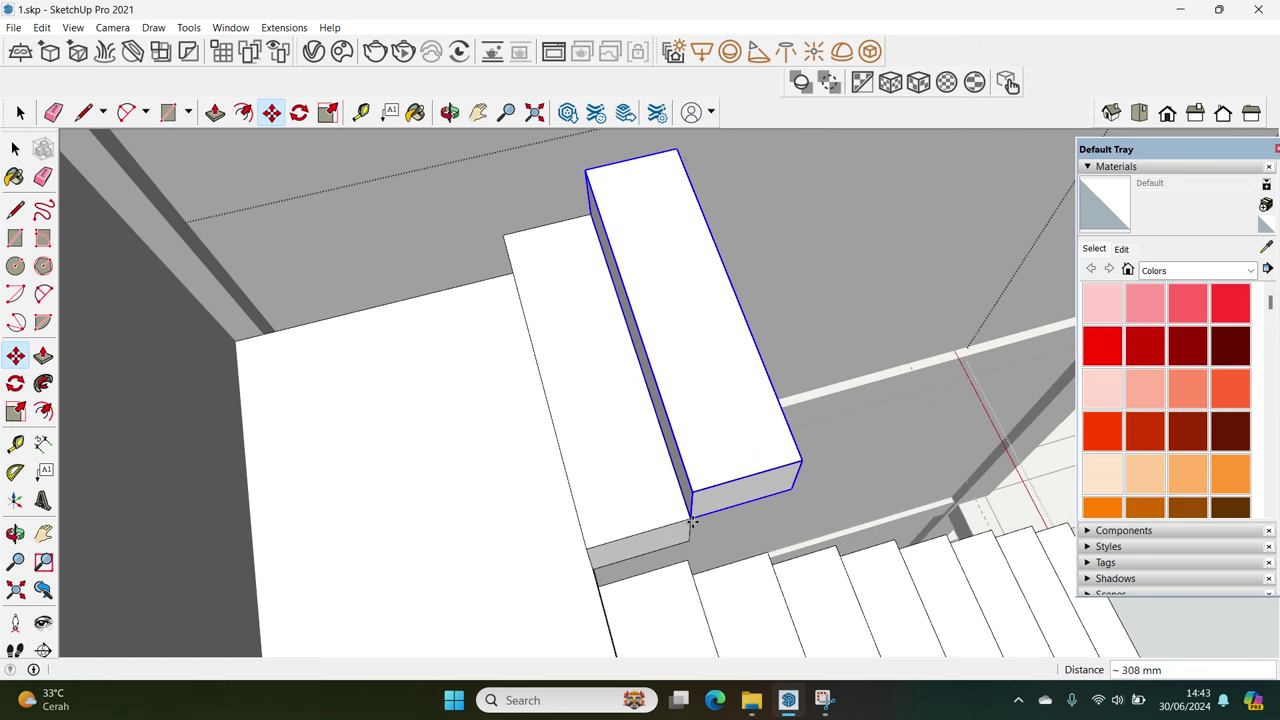
click(692, 521)
key(space)
scroll(646, 423, down, 5)
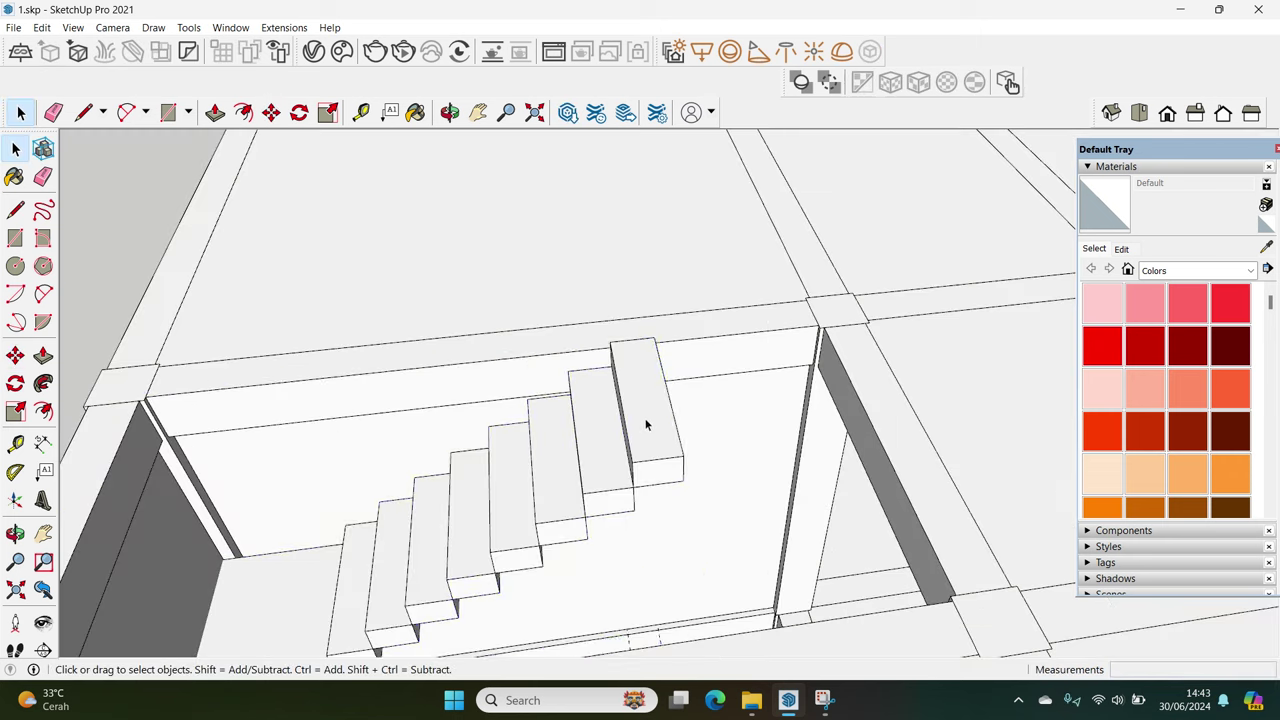
Draw a rectangle covering the floor opening beside the top of the stairs
middle_drag(492, 441, 598, 384)
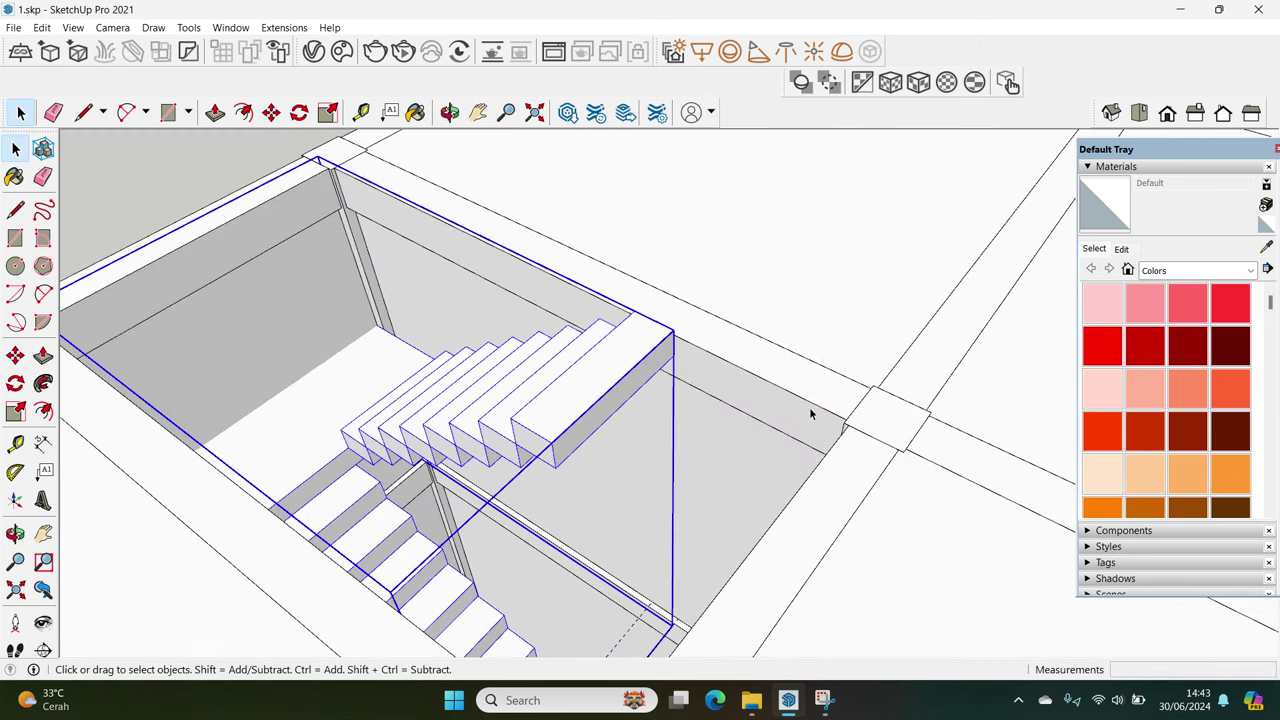
key(t)
scroll(619, 373, up, 5)
key(space)
scroll(637, 324, down, 2)
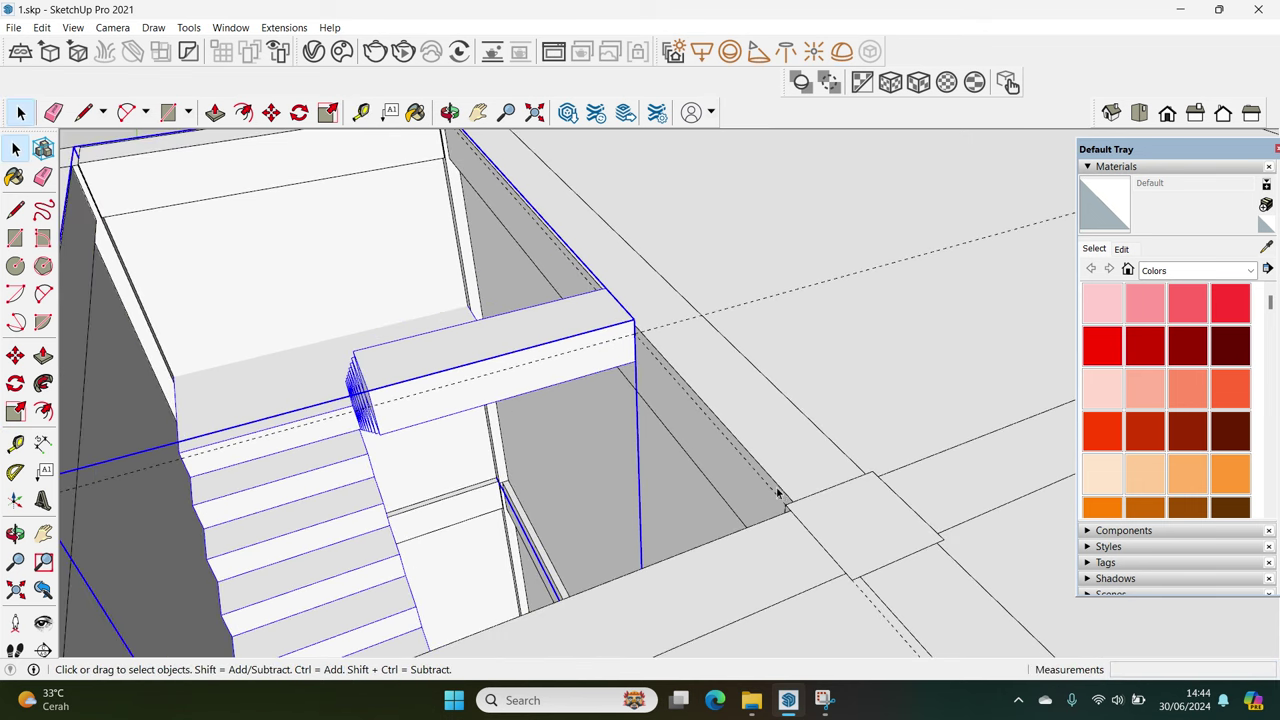
scroll(783, 502, up, 1)
key(r)
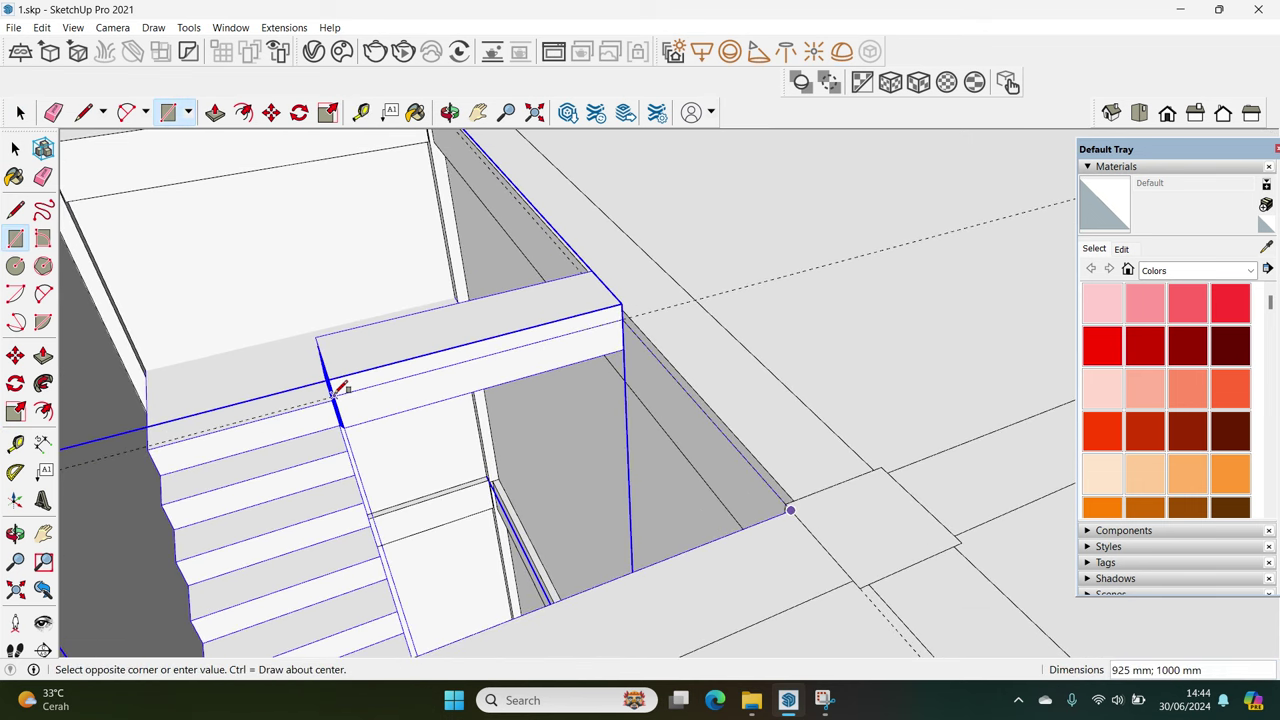
click(331, 396)
middle_drag(331, 396, 694, 394)
key(space)
Push/Pull the new face into a thin slab closing the opening
middle_drag(580, 509, 518, 462)
click(518, 462)
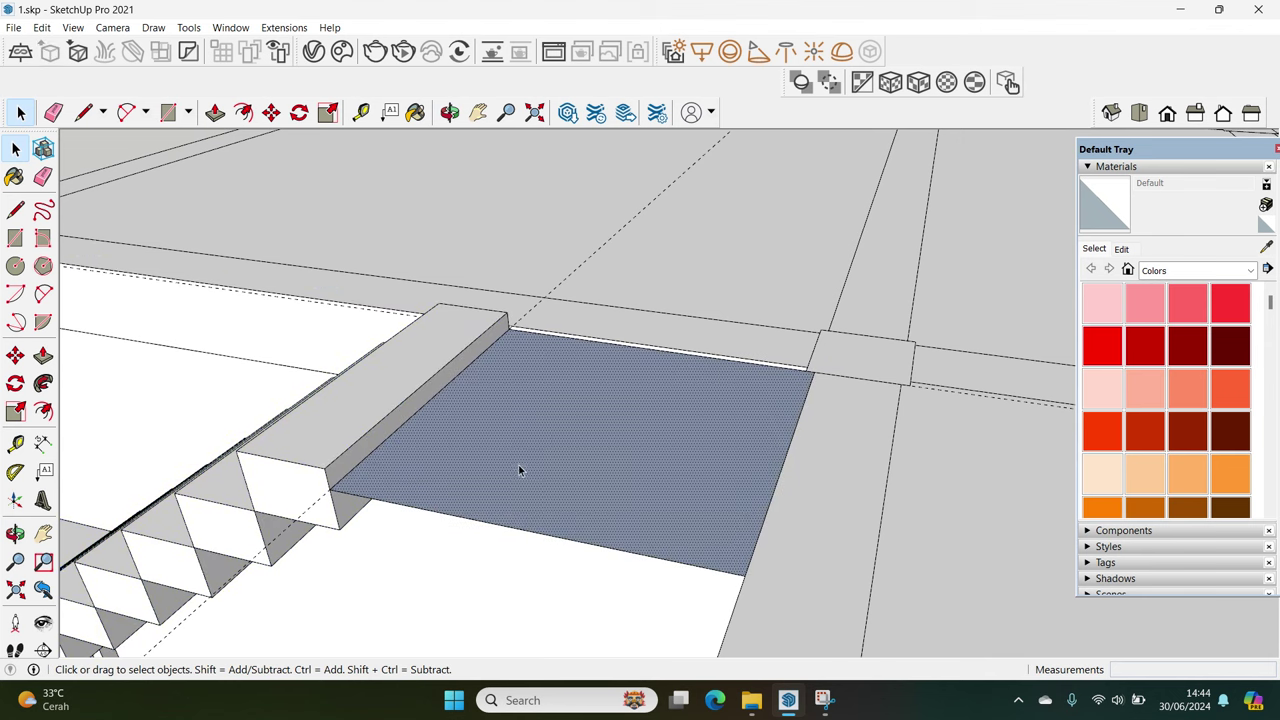
key(p)
click(515, 472)
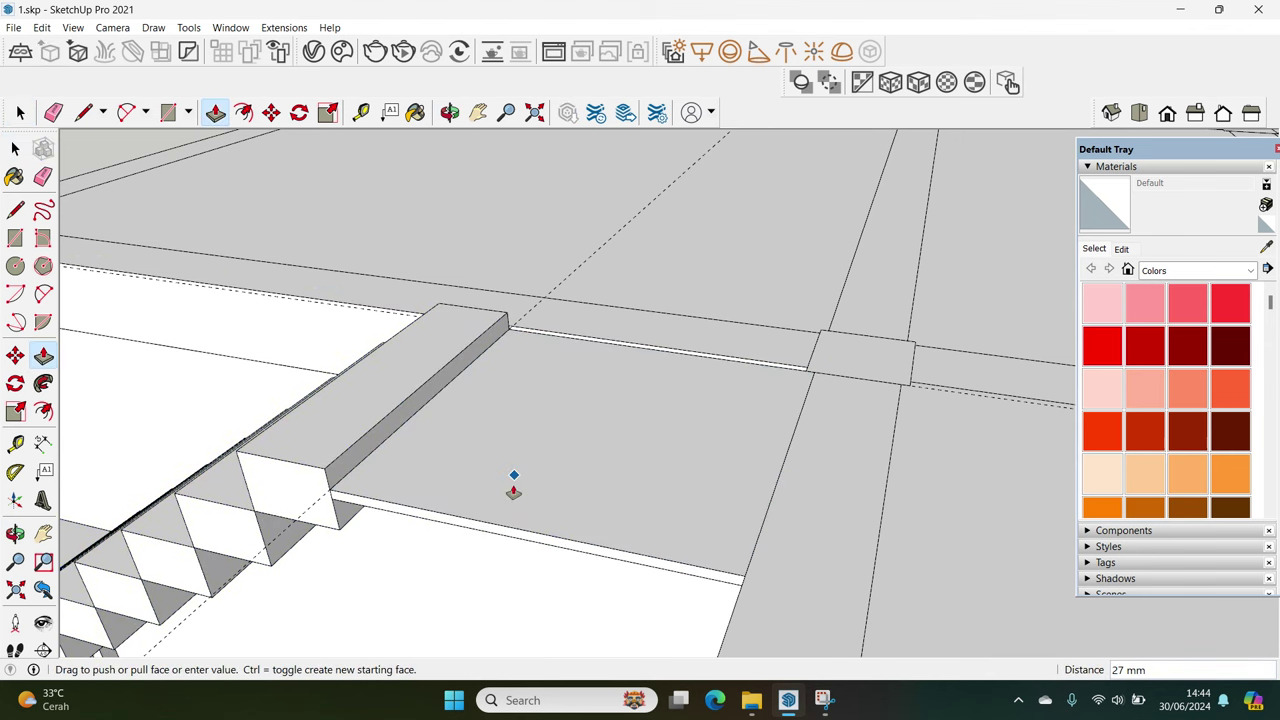
click(513, 490)
key(space)
mouse_move(513, 490)
middle_down()
mouse_move(471, 531)
mouse_move(642, 407)
middle_up()
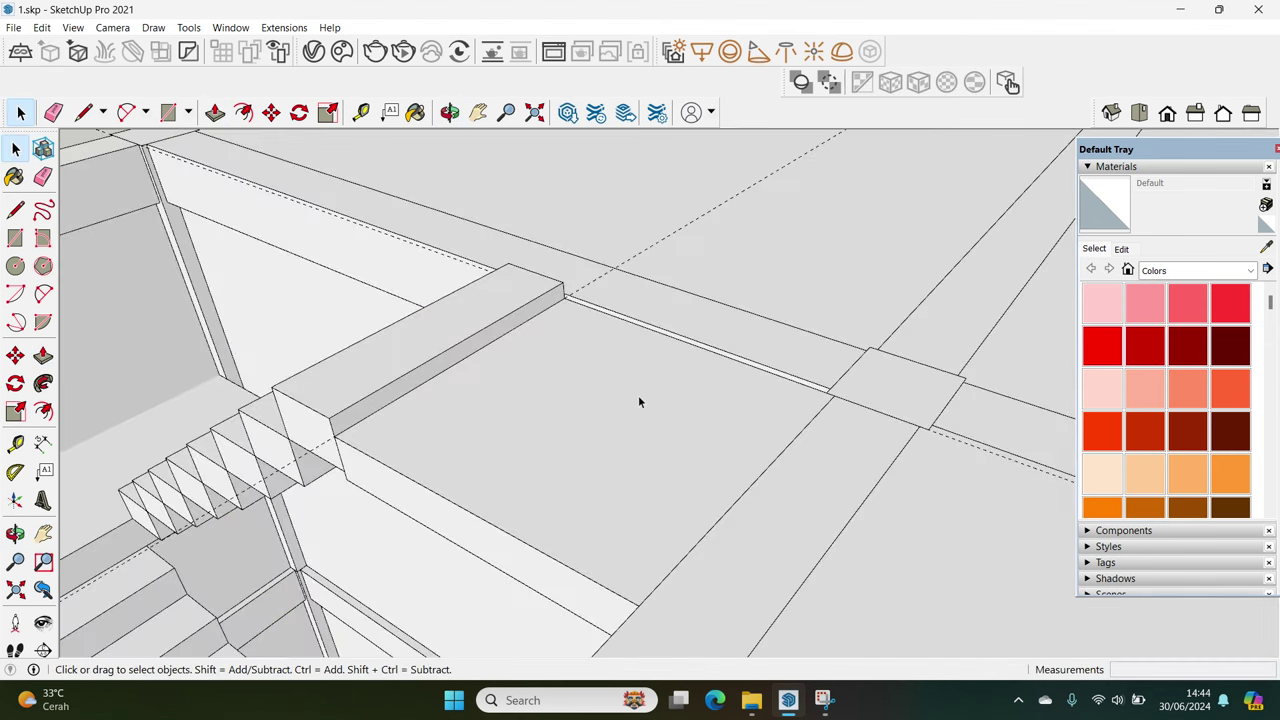
key(e)
key(space)
Push the floor face at the stair's foot down and make it a group
mouse_move(409, 363)
middle_down()
mouse_move(397, 389)
mouse_move(506, 523)
middle_up()
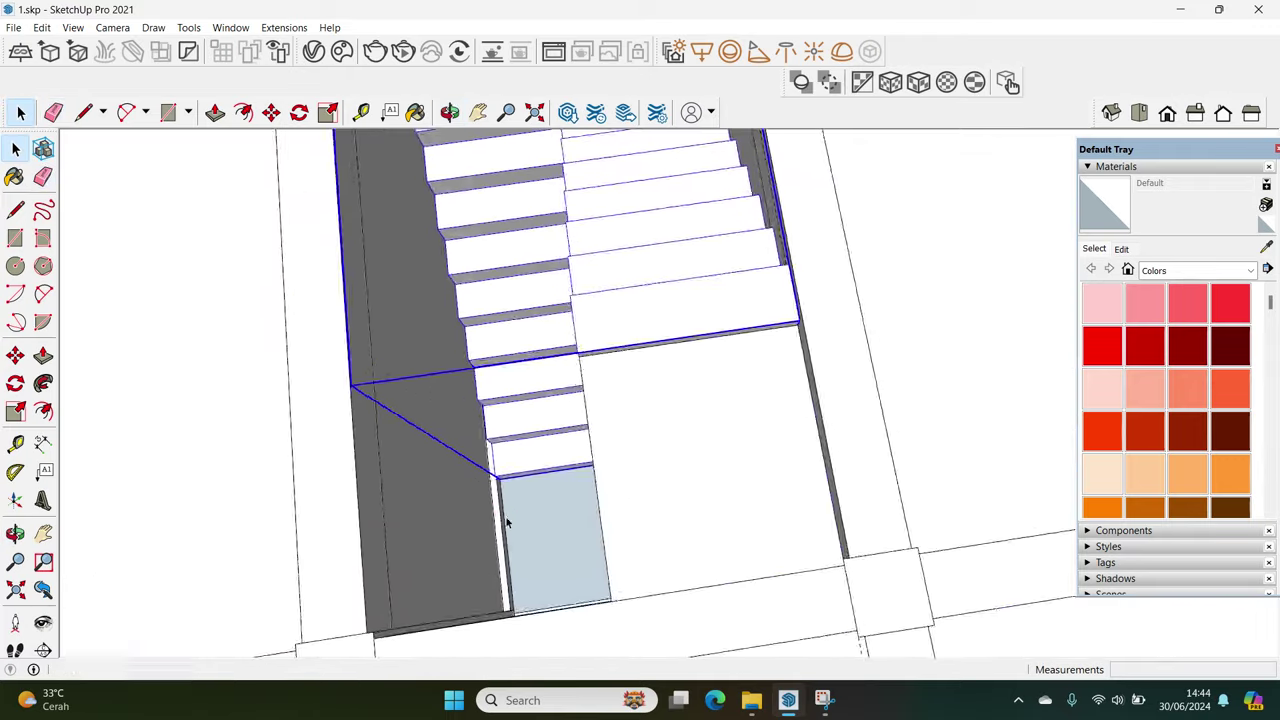
scroll(507, 522, up, 3)
mouse_move(556, 485)
middle_down()
mouse_move(354, 337)
mouse_move(483, 377)
mouse_move(533, 461)
mouse_move(575, 444)
mouse_move(574, 411)
mouse_move(586, 416)
middle_up()
click(575, 444)
key(p)
click(586, 420)
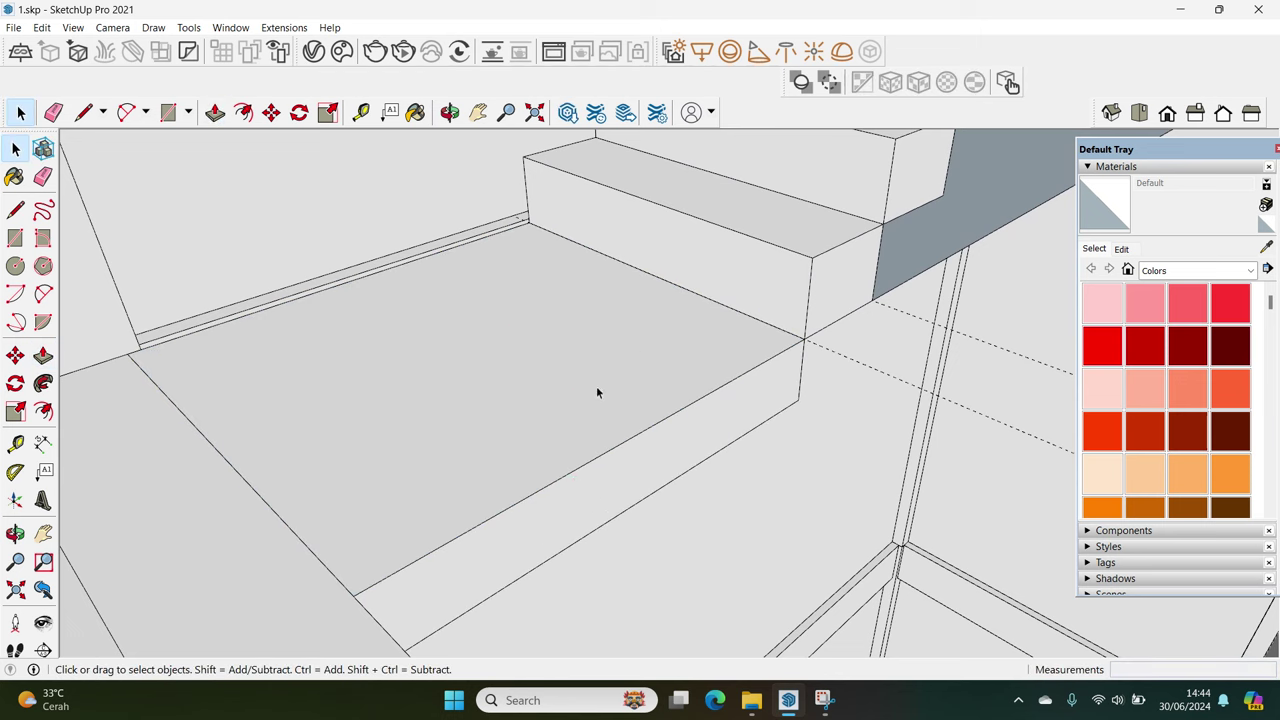
double_click(597, 392)
right_click(597, 392)
click(700, 238)
mouse_move(700, 238)
middle_down()
mouse_move(648, 489)
mouse_move(605, 489)
mouse_move(646, 431)
mouse_move(643, 380)
mouse_move(886, 357)
mouse_move(766, 297)
mouse_move(851, 271)
mouse_move(645, 265)
mouse_move(617, 251)
mouse_move(751, 243)
mouse_move(758, 290)
middle_up()
Orbit and zoom to a side view of the stairwell
scroll(777, 307, up, 2)
scroll(715, 311, up, 3)
scroll(754, 314, up, 3)
middle_drag(754, 317, 829, 36)
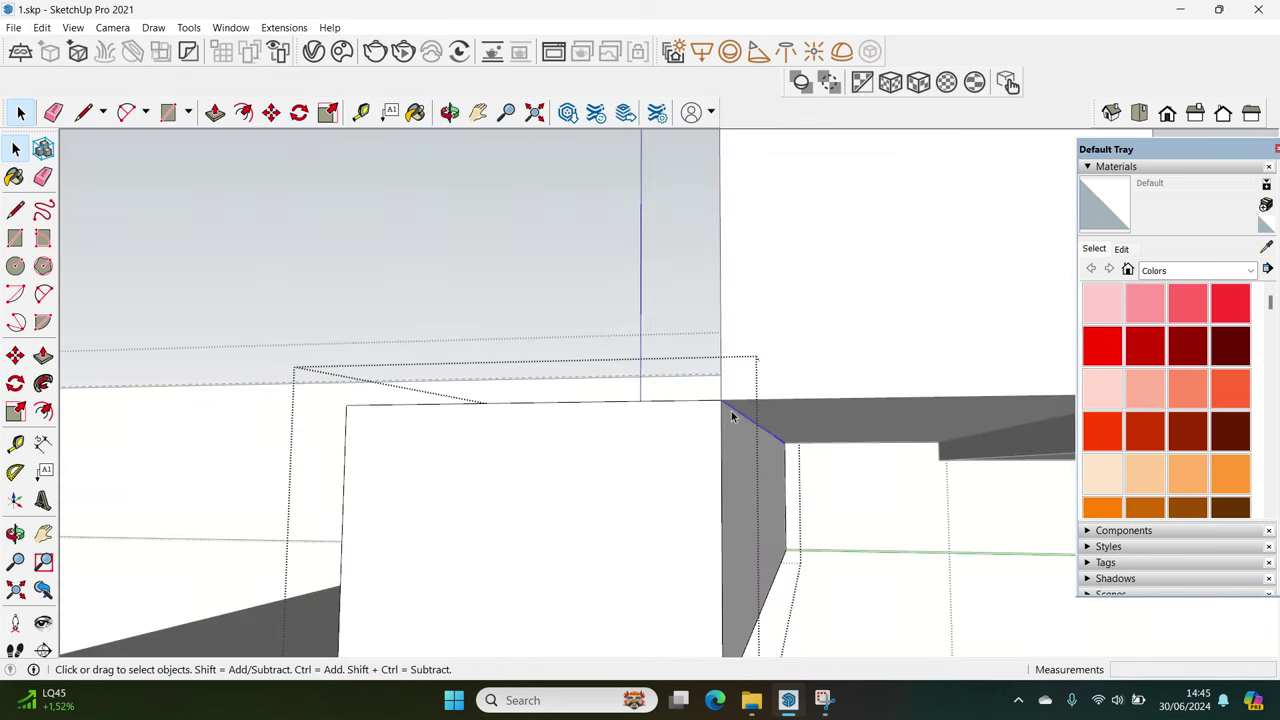
middle_drag(731, 410, 1008, 407)
key(m)
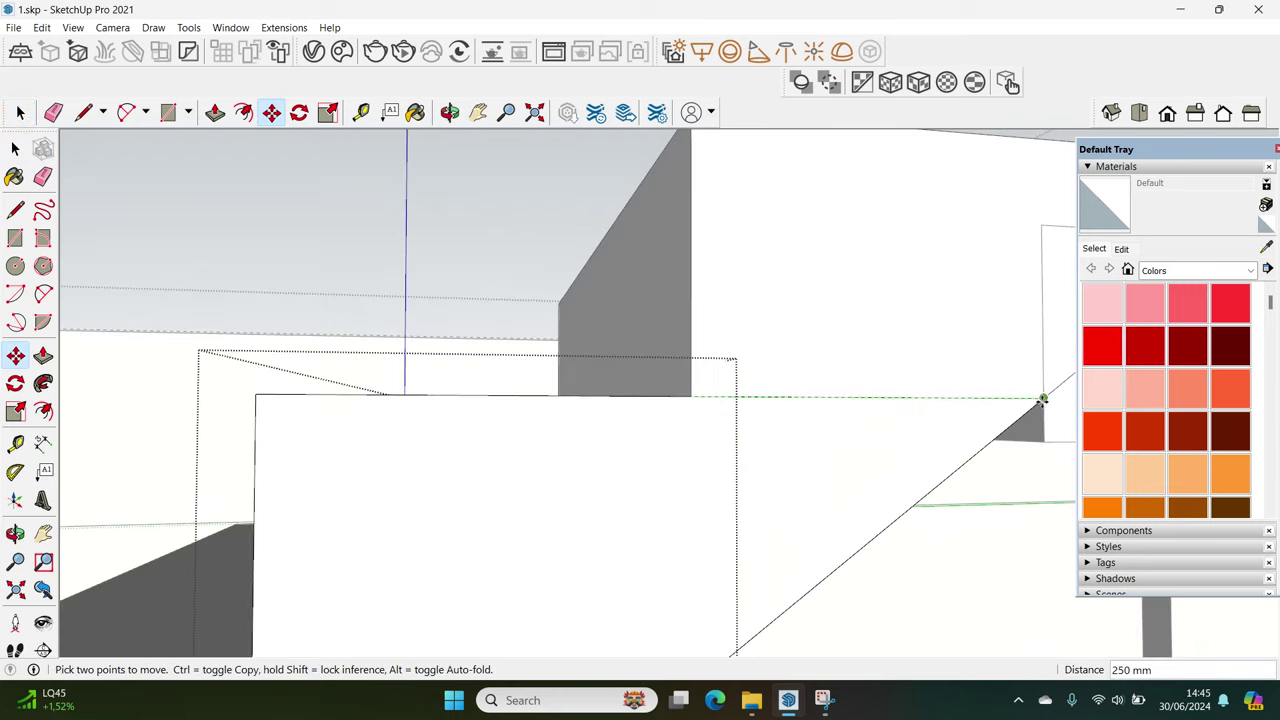
scroll(1042, 400, down, 3)
key(space)
scroll(637, 523, down, 3)
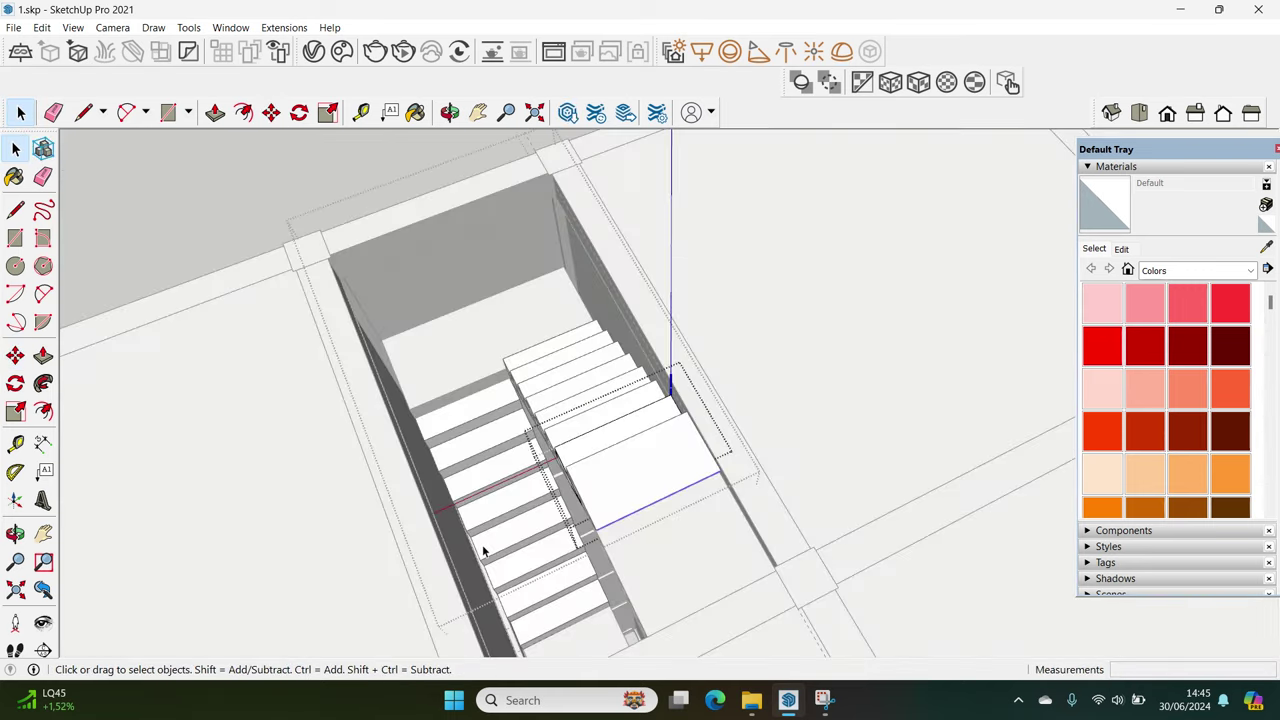
scroll(476, 426, up, 3)
scroll(476, 426, up, 3)
scroll(663, 480, up, 2)
mouse_move(537, 354)
middle_down()
mouse_move(603, 449)
mouse_move(550, 480)
mouse_move(517, 266)
mouse_move(537, 400)
mouse_move(509, 271)
mouse_move(476, 217)
mouse_move(531, 274)
mouse_move(620, 423)
mouse_move(734, 474)
mouse_move(871, 443)
mouse_move(660, 573)
mouse_move(734, 618)
middle_up()
scroll(620, 423, down, 3)
scroll(671, 456, down, 3)
Select all the stair pieces and merge them into one solid with Outer Shell
drag(519, 164, 519, 164)
scroll(660, 300, up, 2)
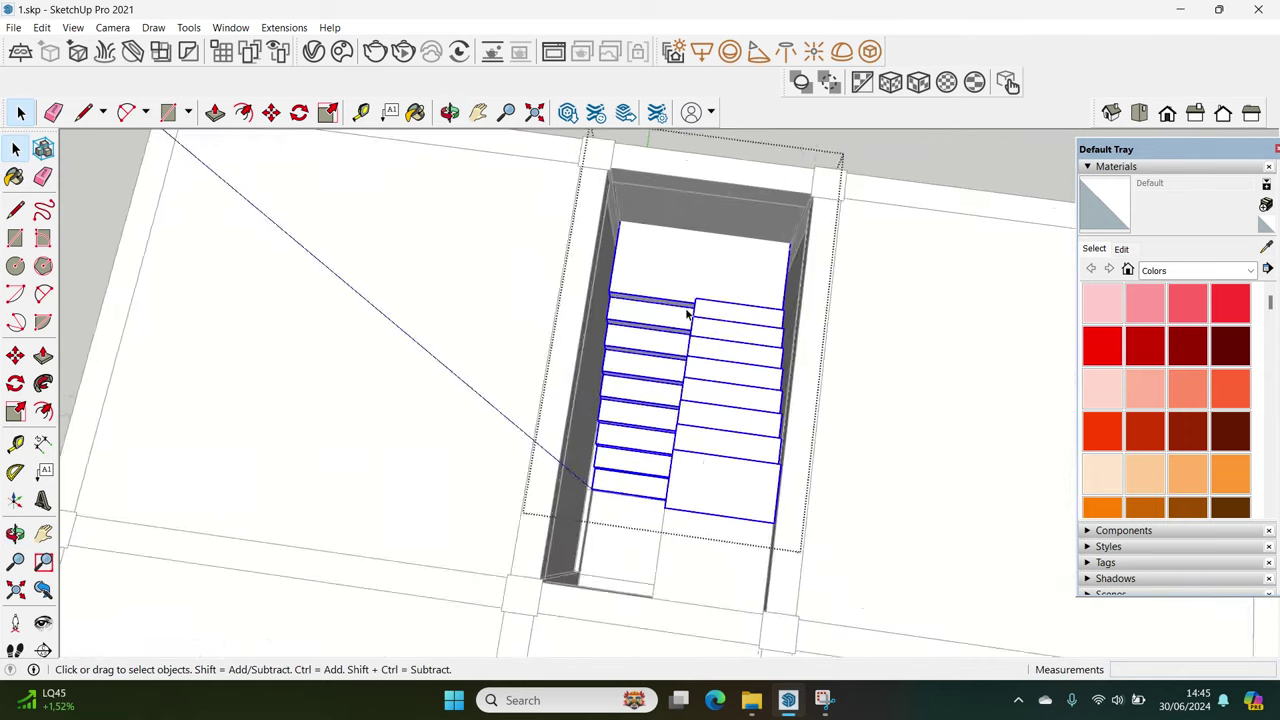
middle_drag(660, 300, 666, 286)
right_click(665, 284)
click(734, 490)
mouse_move(734, 490)
middle_down()
mouse_move(894, 349)
mouse_move(786, 371)
middle_up()
scroll(786, 371, up, 2)
scroll(843, 343, up, 2)
scroll(751, 319, down, 3)
mouse_move(751, 319)
middle_down()
mouse_move(443, 526)
mouse_move(729, 343)
mouse_move(722, 335)
middle_up()
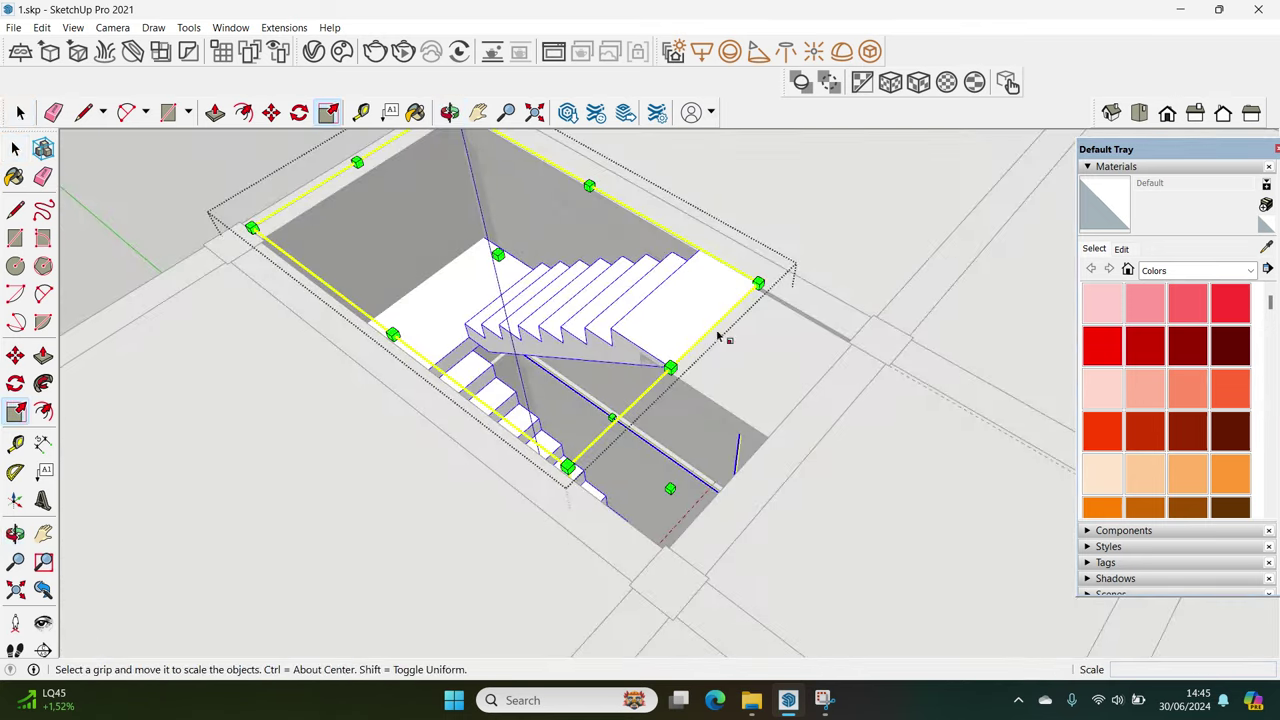
Scale the stairwell along the blue axis to 0.58 of its height
drag(498, 254, 500, 263)
key(space)
scroll(657, 337, up, 3)
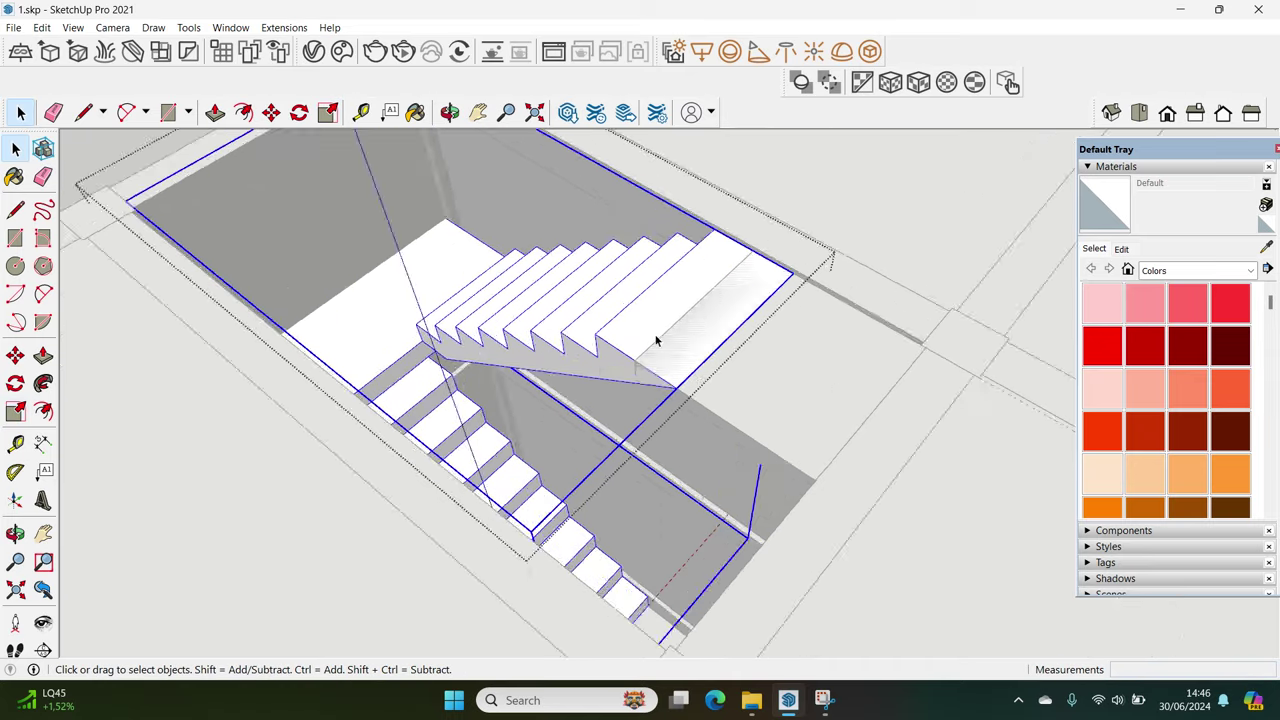
scroll(814, 293, up, 2)
middle_drag(814, 293, 403, 434)
scroll(594, 374, up, 2)
scroll(614, 374, up, 2)
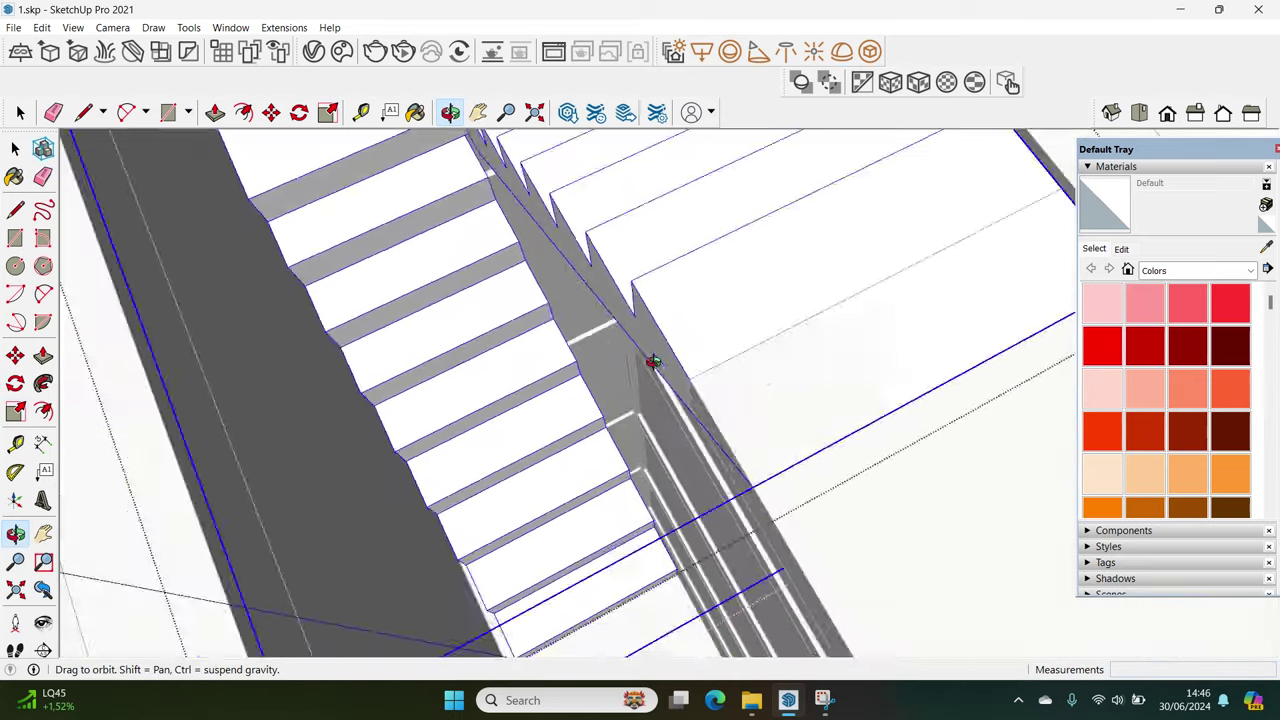
scroll(694, 348, up, 2)
Draw a vertical edge splitting the landing's underside face
click(668, 354)
mouse_move(668, 354)
middle_down()
mouse_move(714, 360)
mouse_move(684, 343)
middle_up()
key(l)
click(684, 408)
key(space)
mouse_move(705, 398)
middle_down()
mouse_move(737, 329)
mouse_move(757, 334)
mouse_move(737, 243)
middle_up()
key(p)
key(space)
mouse_move(700, 396)
middle_down()
mouse_move(663, 294)
mouse_move(586, 449)
mouse_move(491, 420)
middle_up()
scroll(525, 422, up, 2)
Place a section plane on the building front and move it inward to expose the stair
click(525, 422)
scroll(491, 420, down, 5)
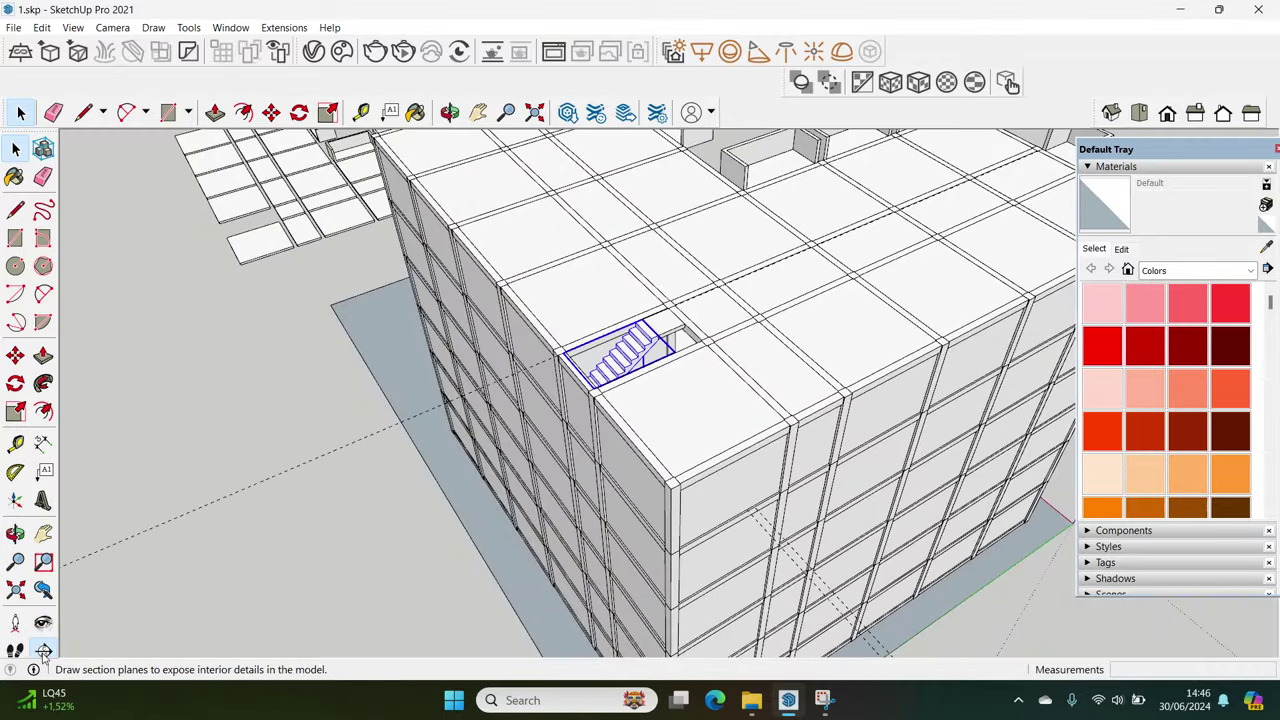
scroll(856, 527, down, 4)
click(486, 523)
key(m)
click(600, 520)
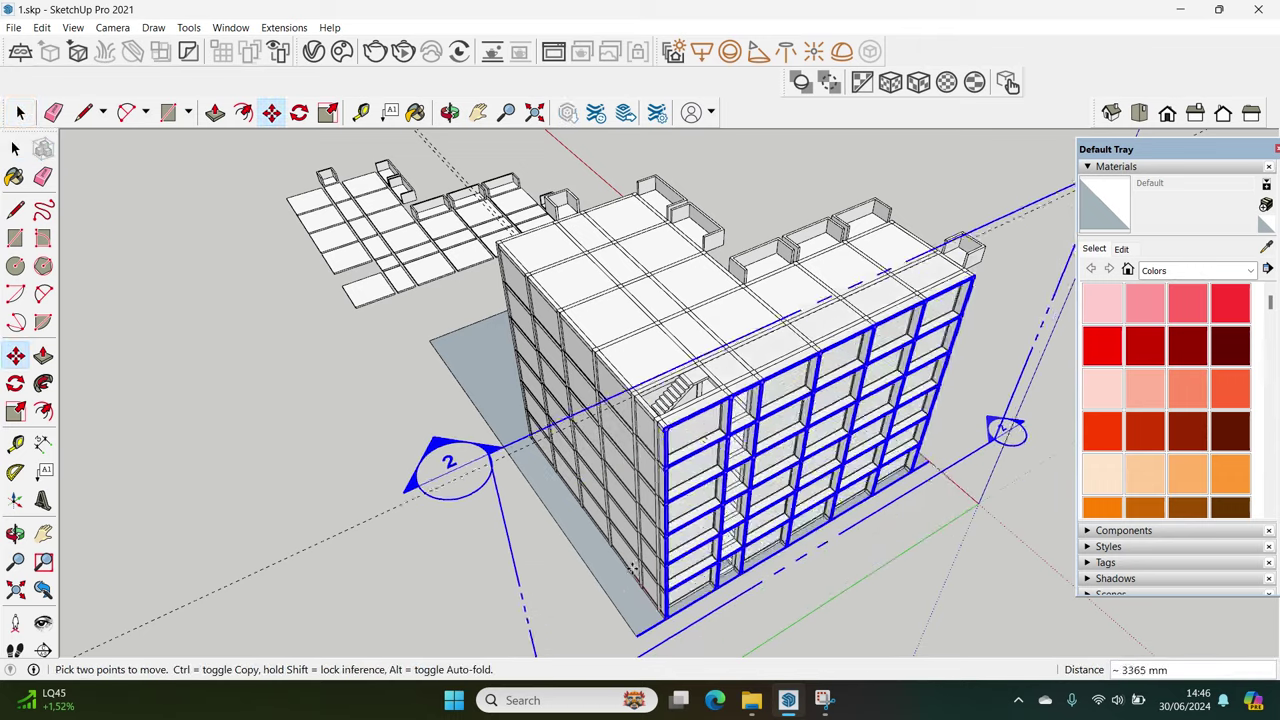
click(624, 556)
key(space)
Copy the stair component 3000 mm up to the next floor
scroll(700, 386, up, 5)
scroll(666, 423, up, 3)
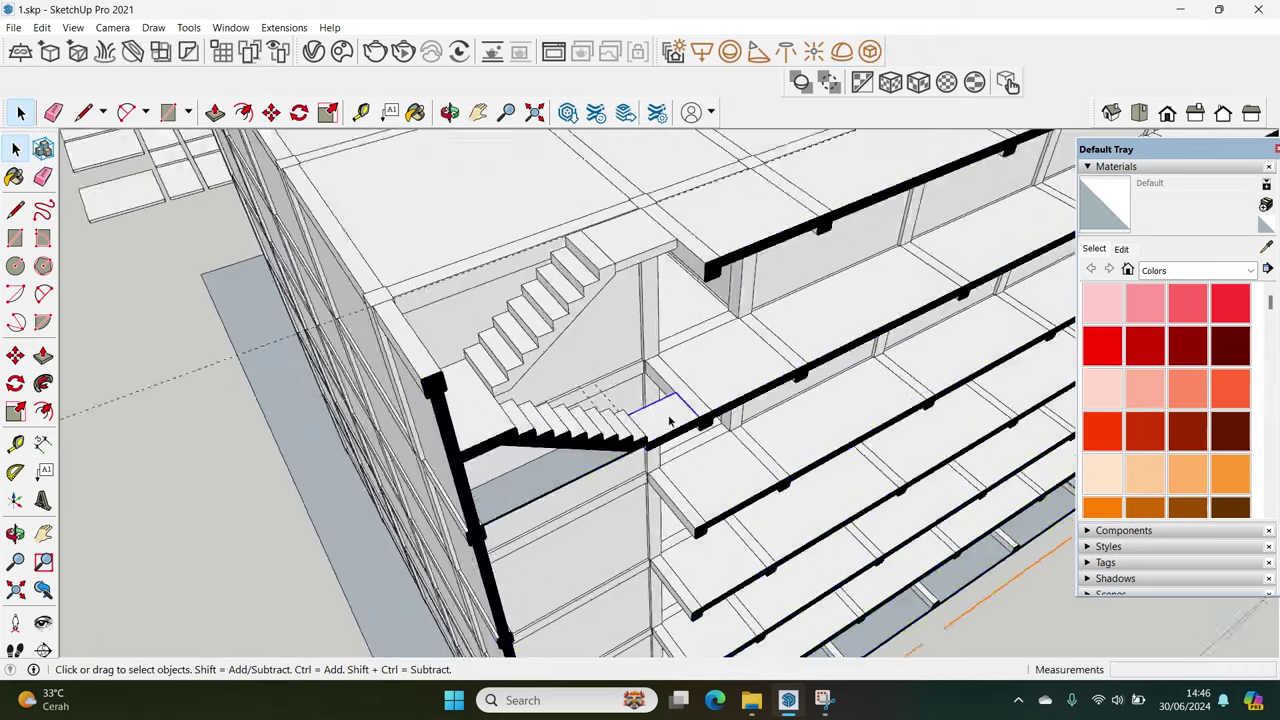
scroll(650, 425, up, 2)
scroll(590, 418, up, 2)
click(590, 418)
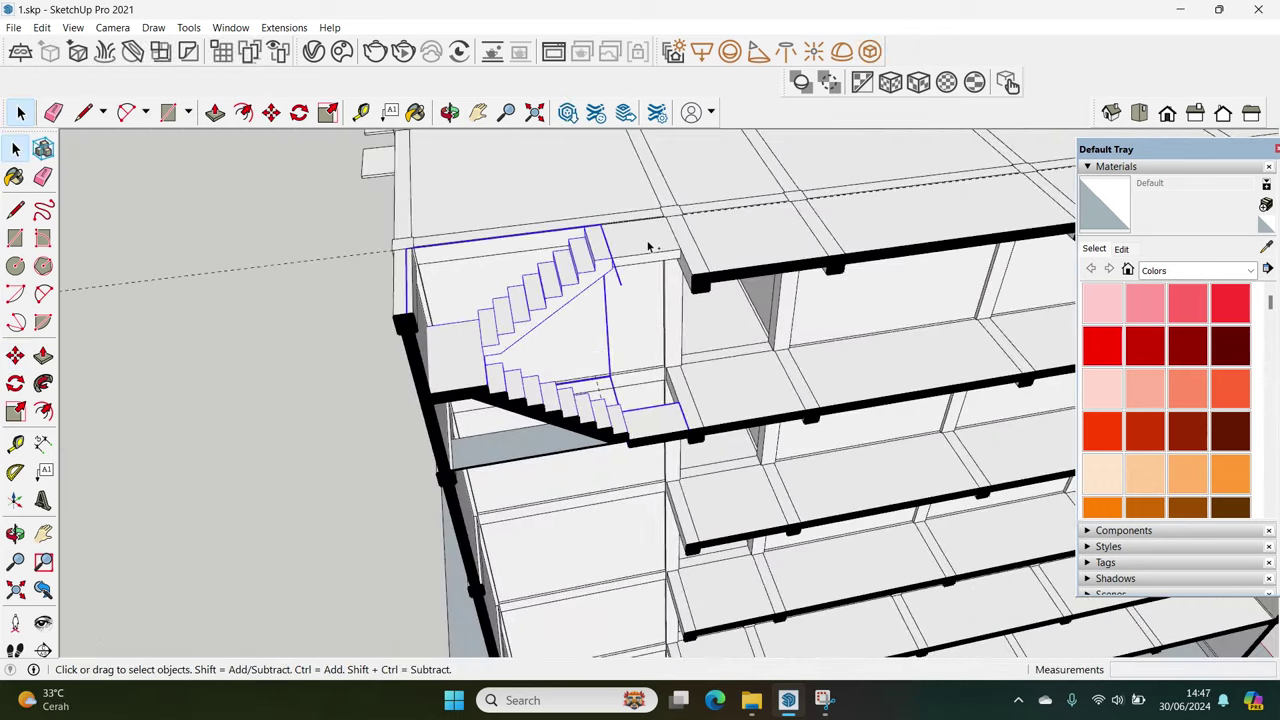
scroll(663, 380, up, 2)
scroll(673, 392, up, 1)
key(m)
scroll(673, 386, up, 2)
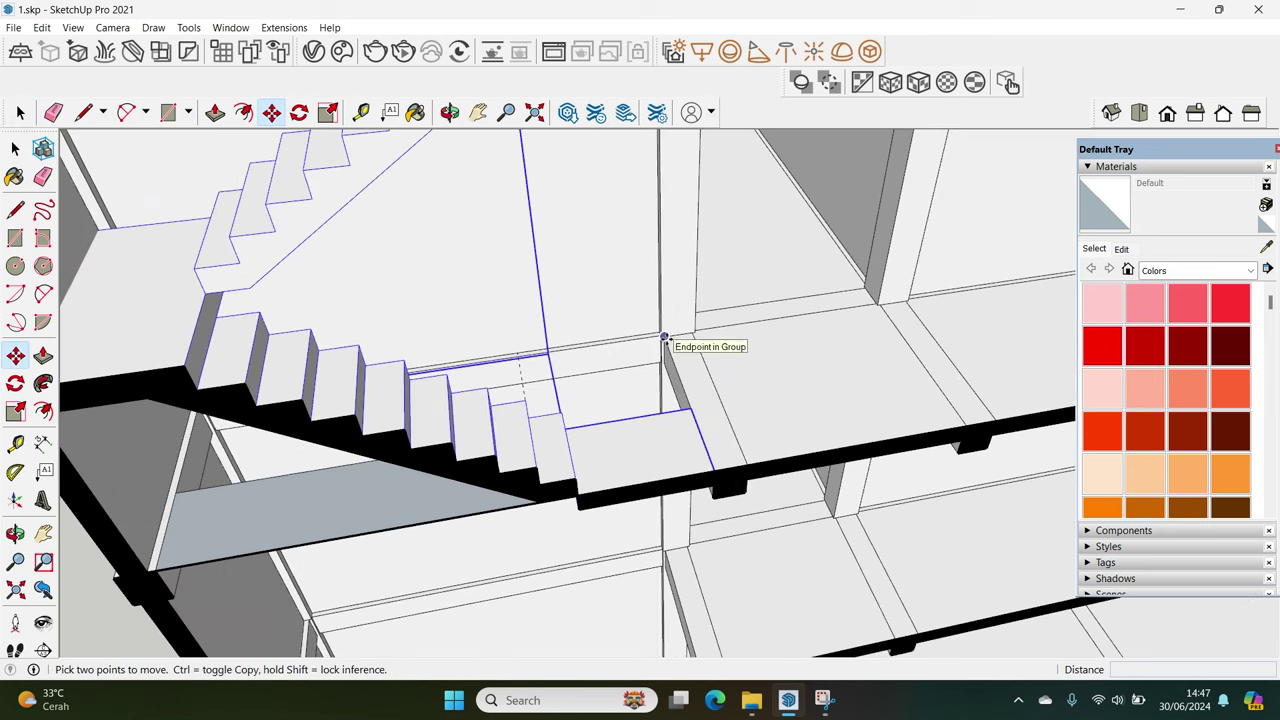
key(ctrl)
click(670, 390)
scroll(674, 400, down, 2)
scroll(657, 472, up, 3)
scroll(657, 472, up, 1)
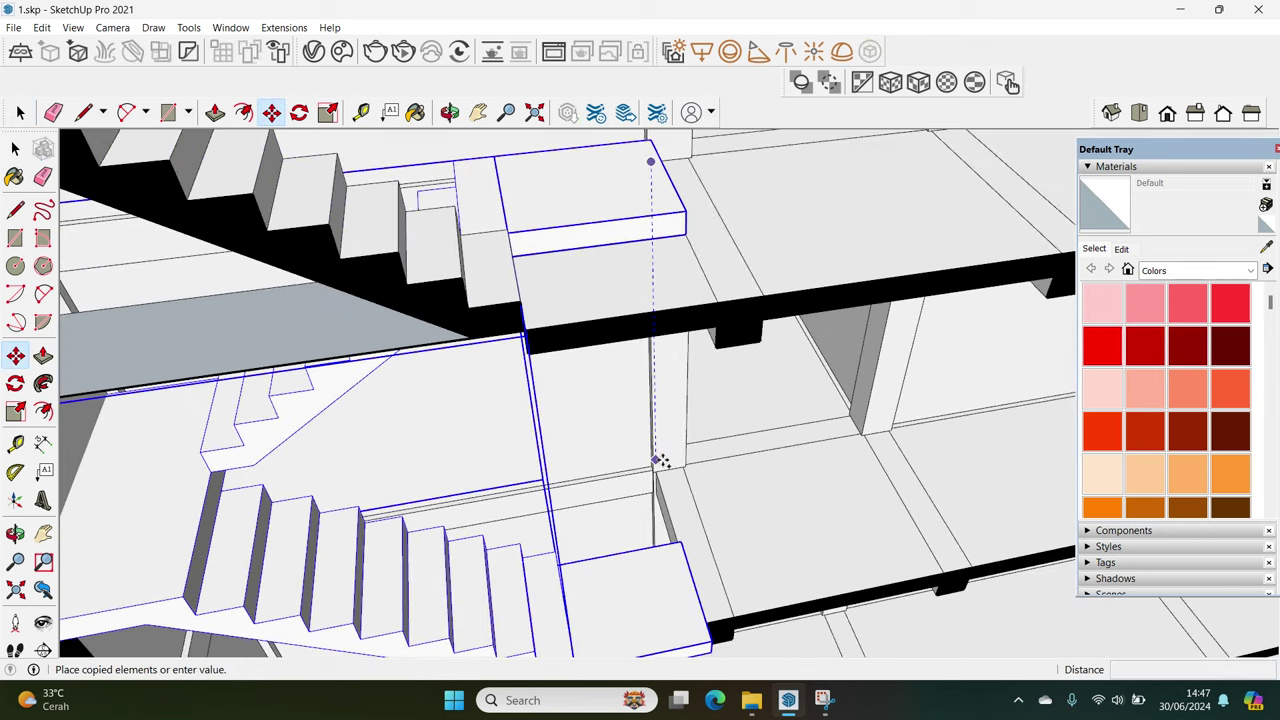
scroll(655, 475, up, 1)
click(655, 477)
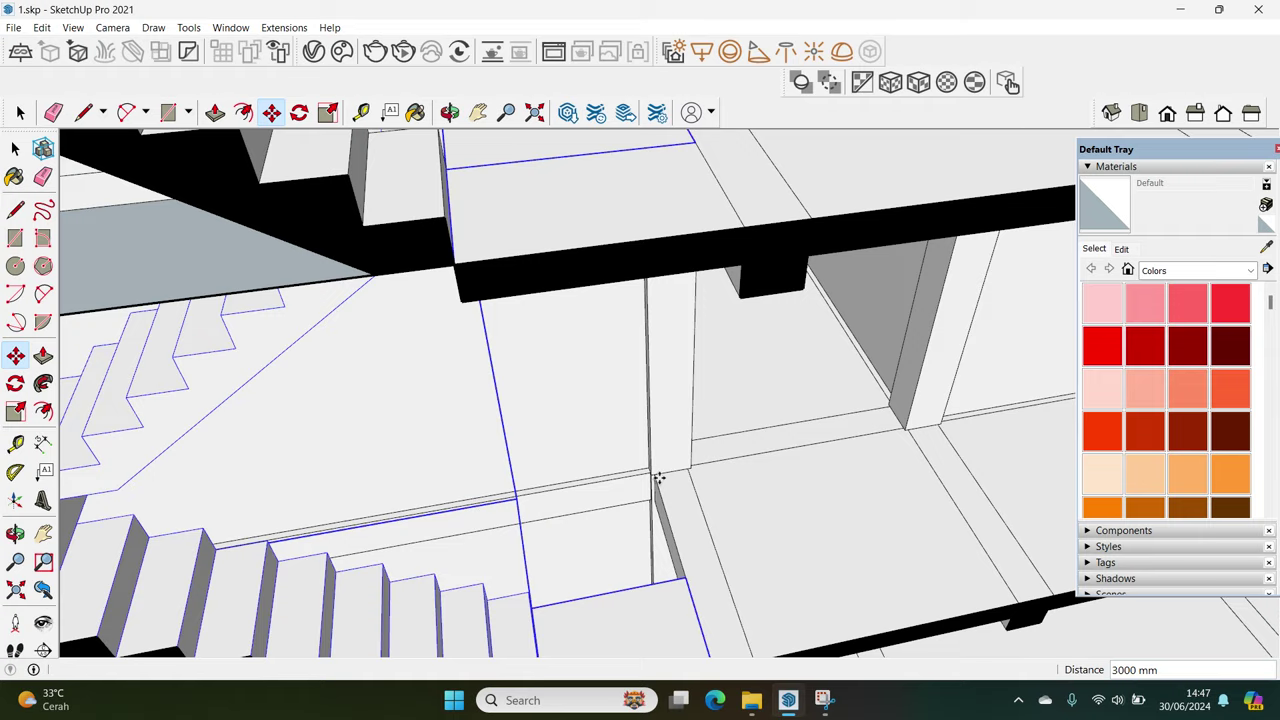
Select the left column and start a roughly 1700 by 250 mm rectangle at its base
scroll(658, 478, down, 2)
scroll(658, 478, down, 4)
mouse_move(658, 478)
middle_down()
mouse_move(613, 491)
mouse_move(632, 318)
middle_up()
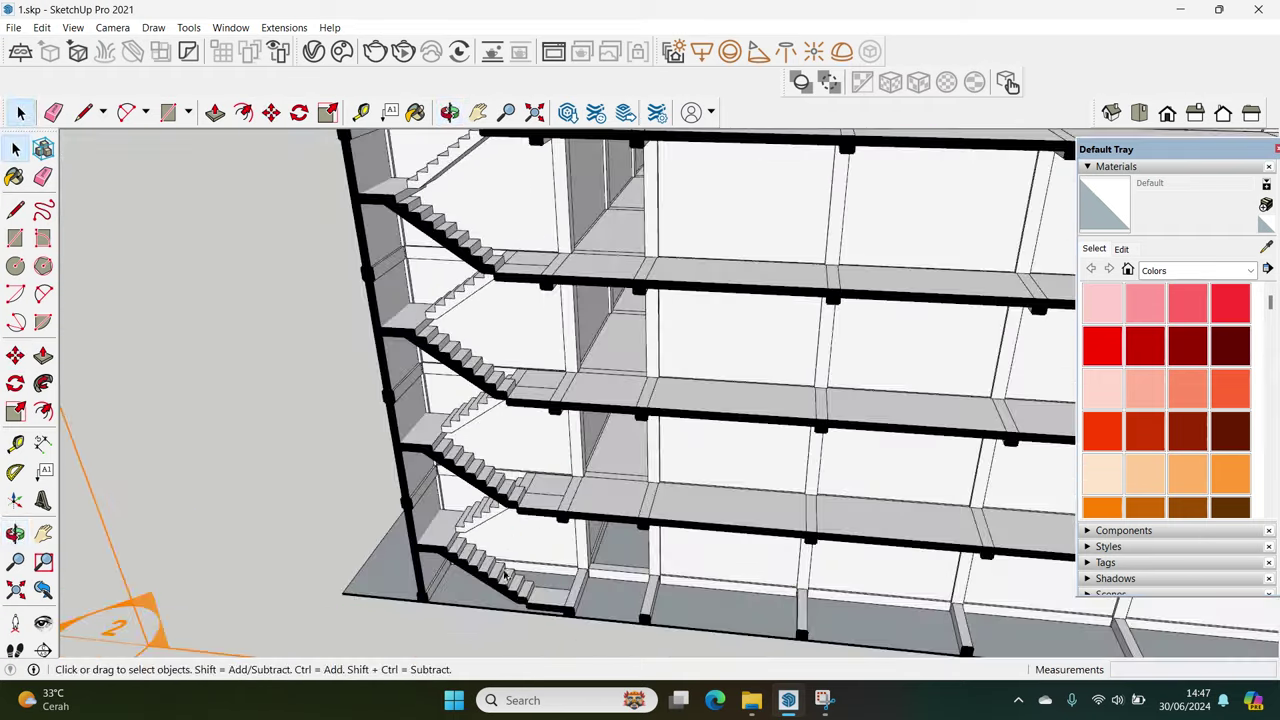
scroll(632, 318, up, 2)
scroll(571, 414, down, 3)
middle_drag(571, 414, 573, 407)
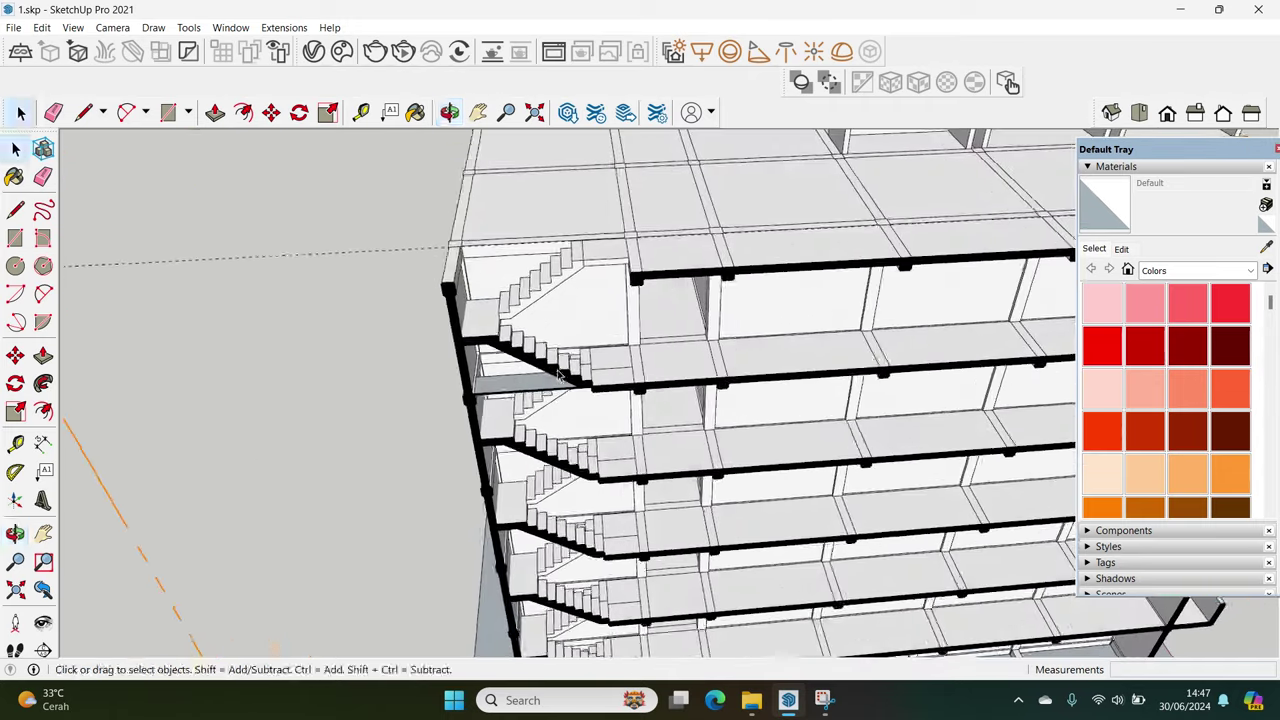
scroll(573, 407, down, 2)
scroll(573, 407, down, 3)
click(357, 458)
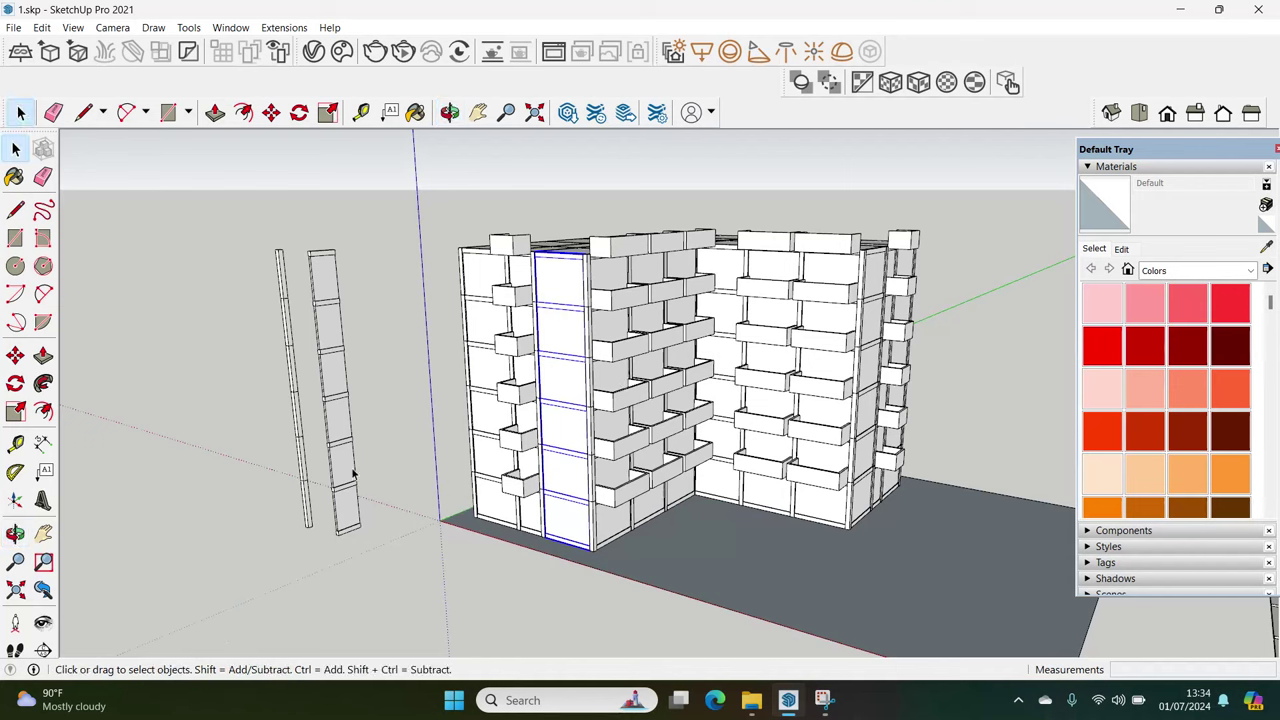
click(353, 474)
middle_drag(353, 474, 437, 605)
scroll(370, 480, up, 5)
scroll(370, 480, up, 3)
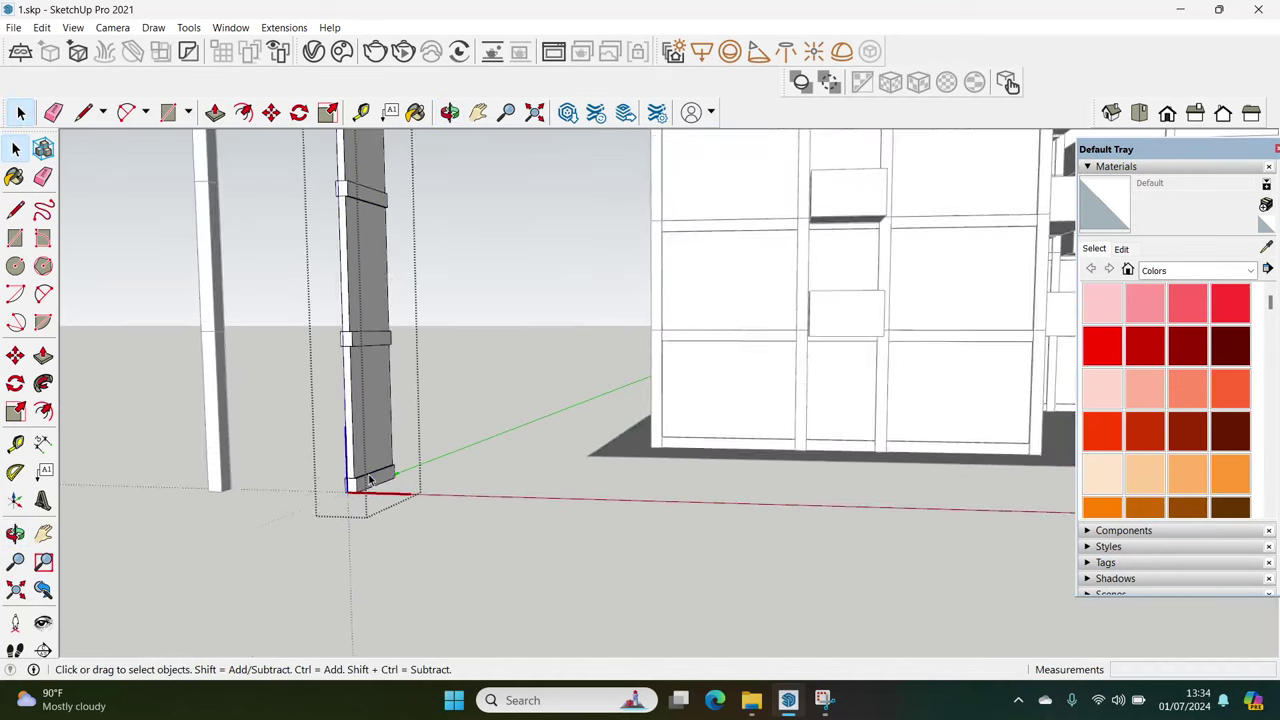
middle_drag(370, 480, 450, 464)
key(r)
click(386, 468)
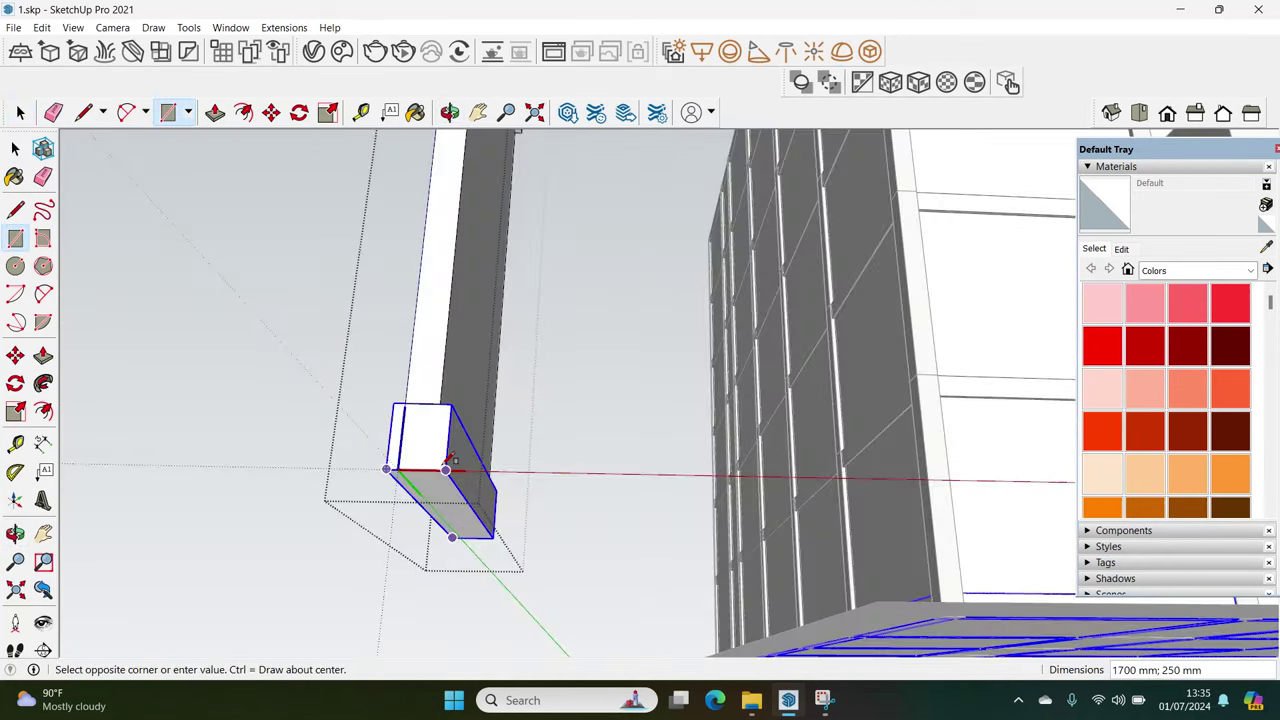
Extrude the base rectangle downward and flare its bottom edge 130 mm outward
key(space)
key(p)
drag(446, 511, 445, 600)
mouse_move(445, 600)
middle_down()
mouse_move(473, 627)
mouse_move(452, 638)
middle_up()
key(space)
key(m)
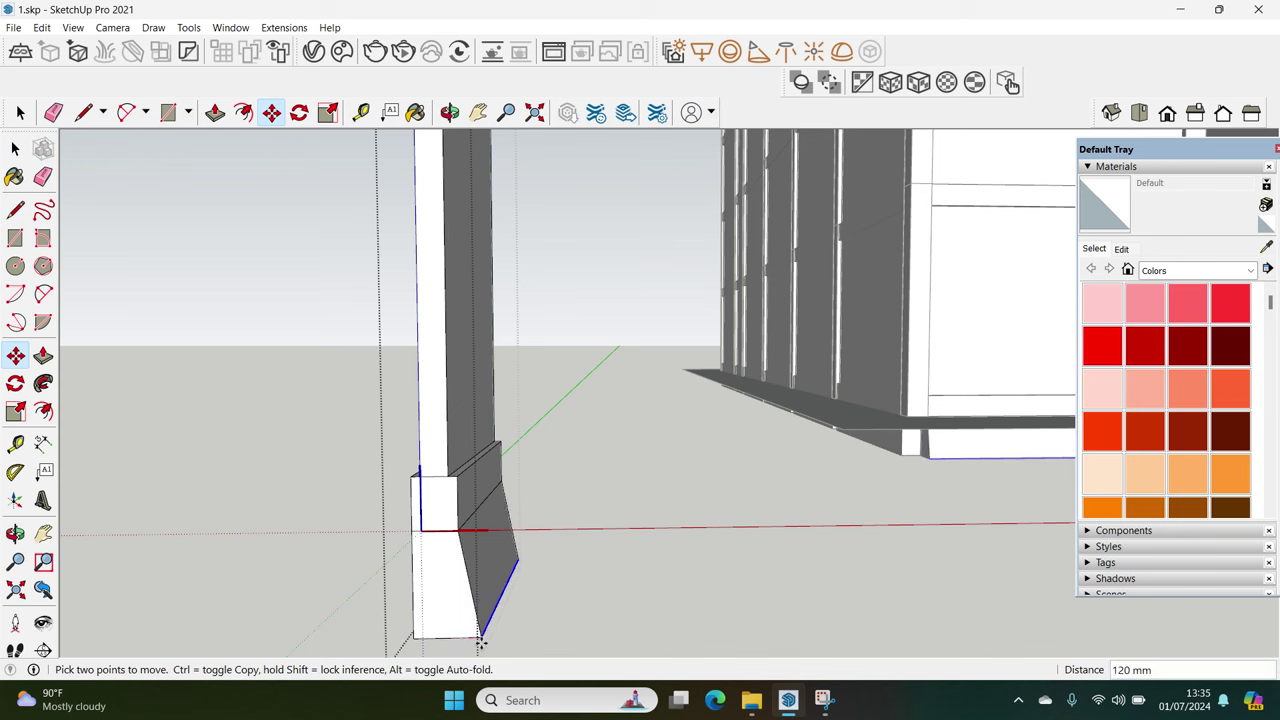
mouse_move(474, 647)
middle_down()
mouse_move(451, 604)
mouse_move(559, 616)
middle_up()
key(space)
click(531, 629)
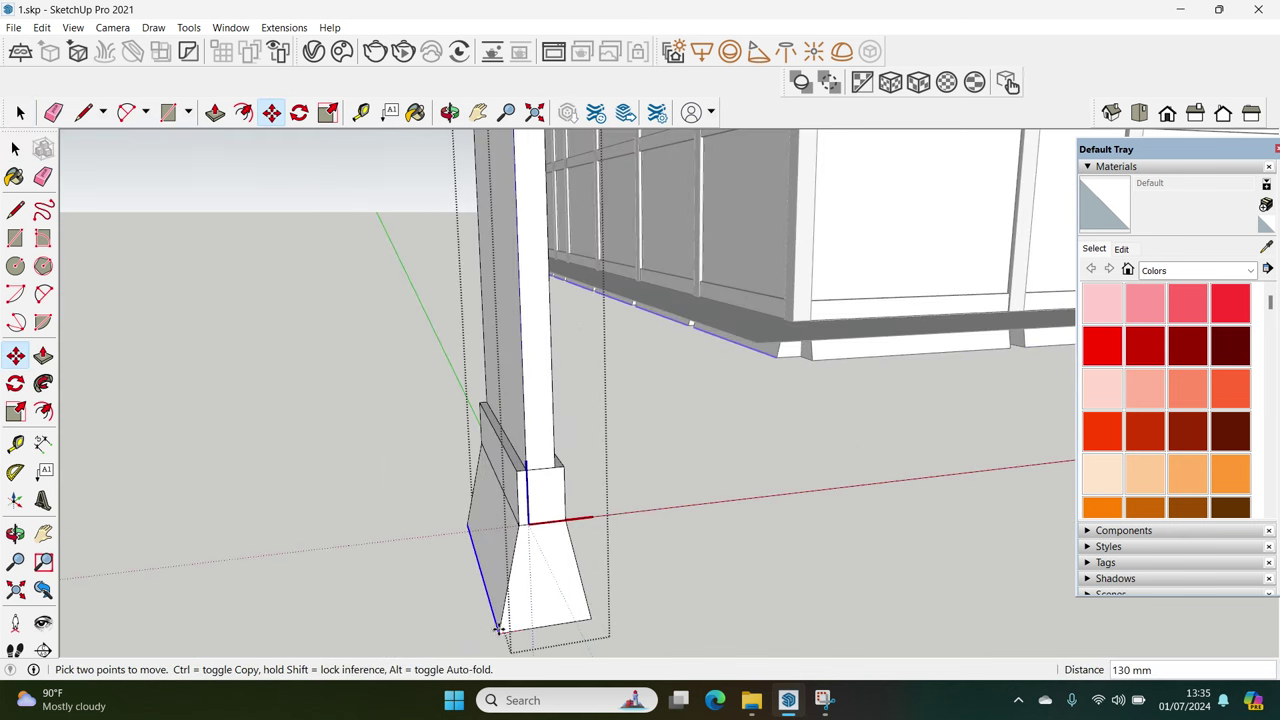
click(496, 629)
Group the tapered plinth piece
middle_drag(496, 629, 400, 606)
key(space)
right_click(491, 568)
click(546, 397)
mouse_move(546, 397)
middle_down()
mouse_move(500, 480)
mouse_move(508, 432)
middle_up()
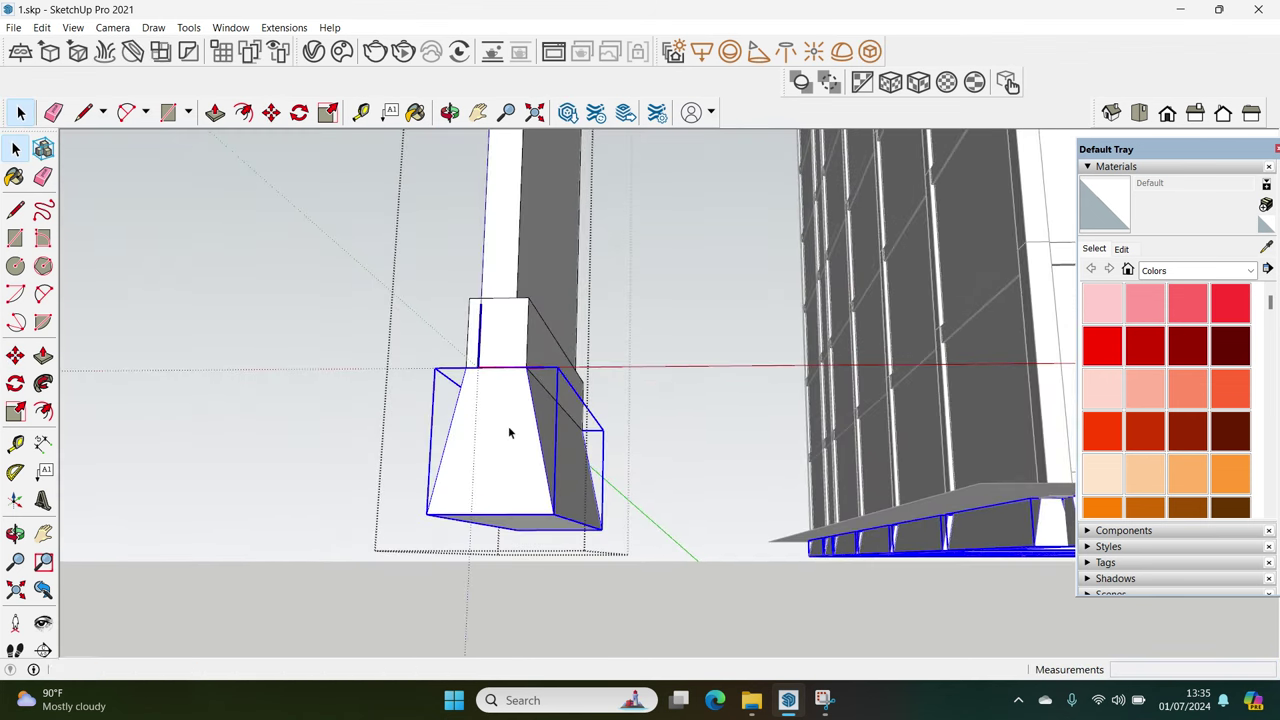
Pull a 50 mm base strip under the plinth
key(p)
click(537, 526)
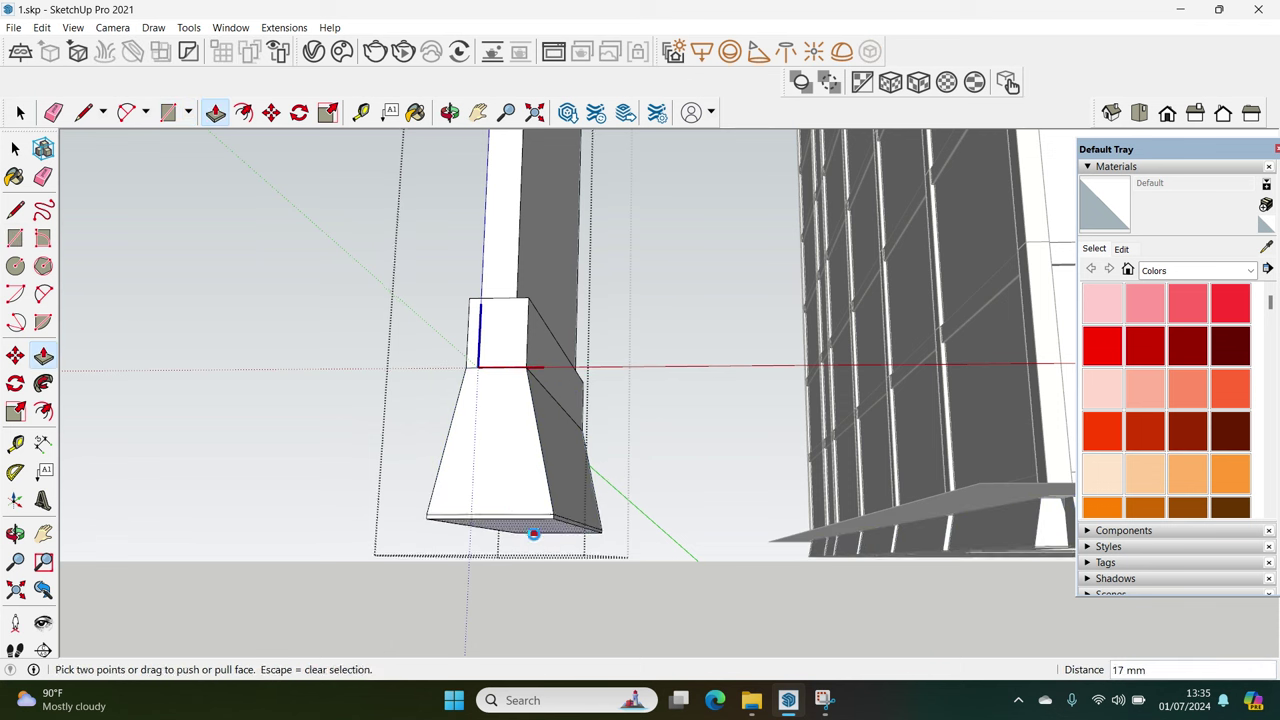
key(Escape)
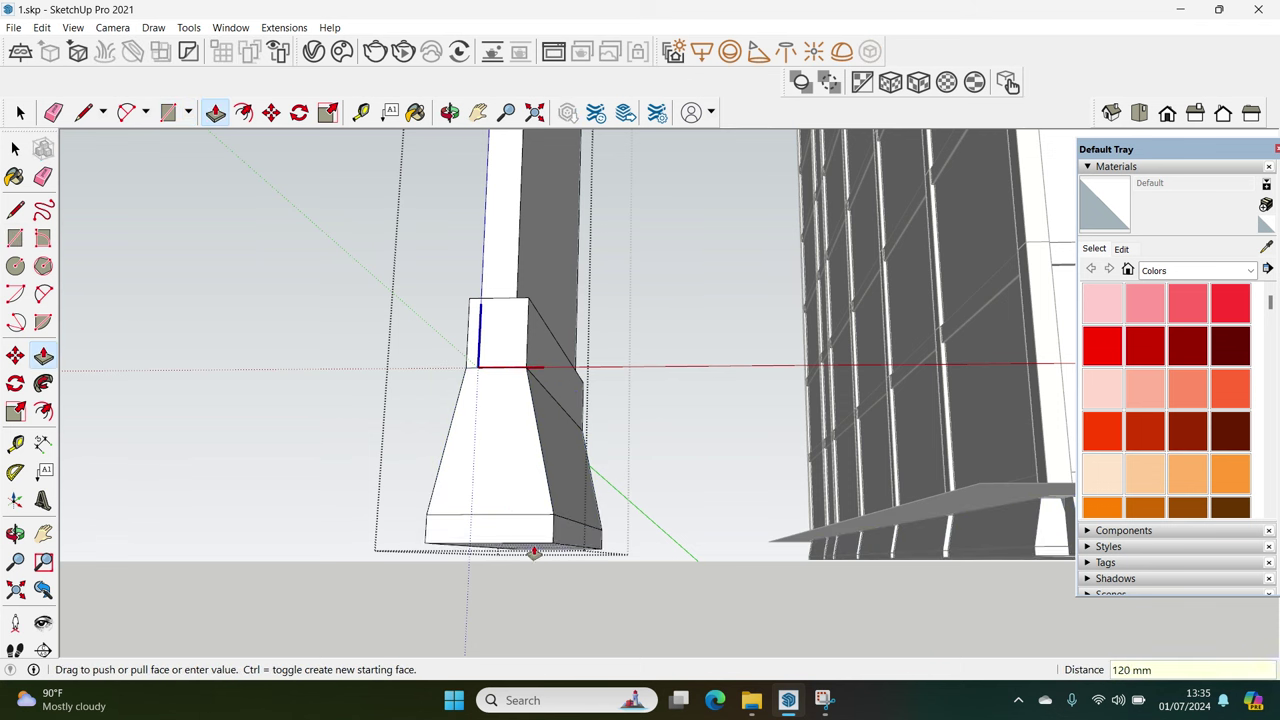
middle_drag(534, 552, 564, 578)
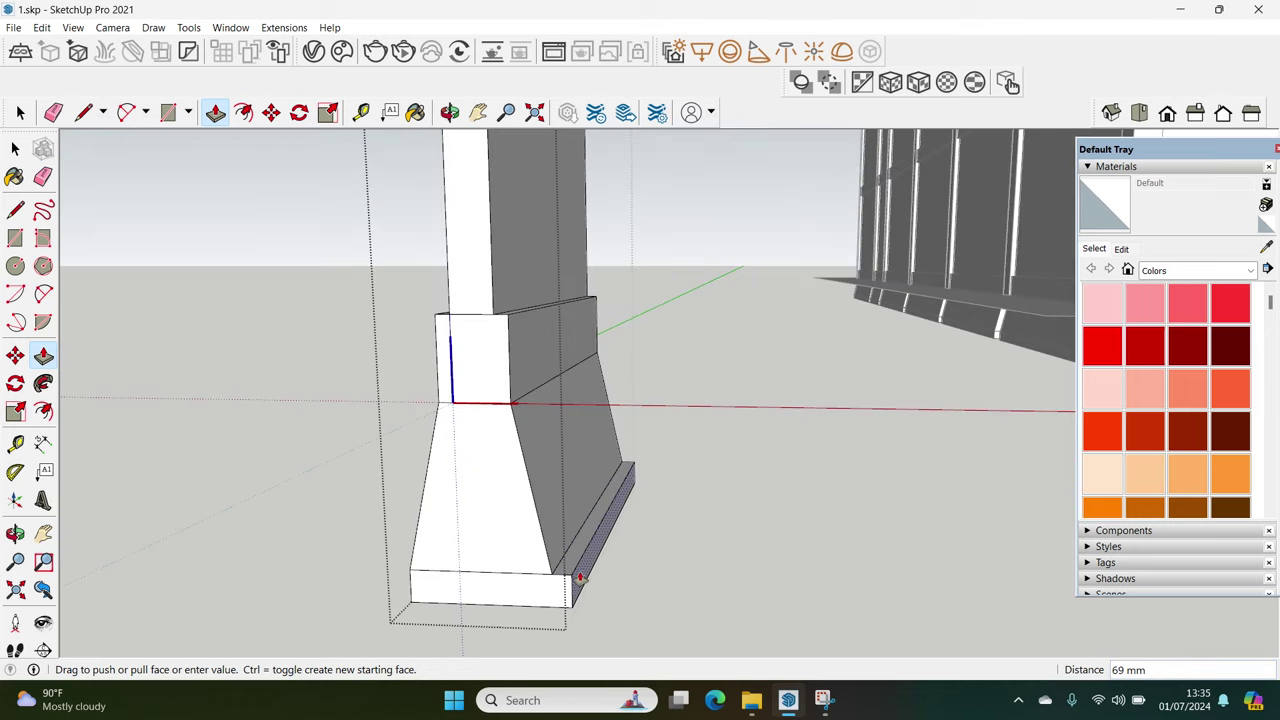
text(0)
key(Return)
middle_drag(491, 583, 519, 594)
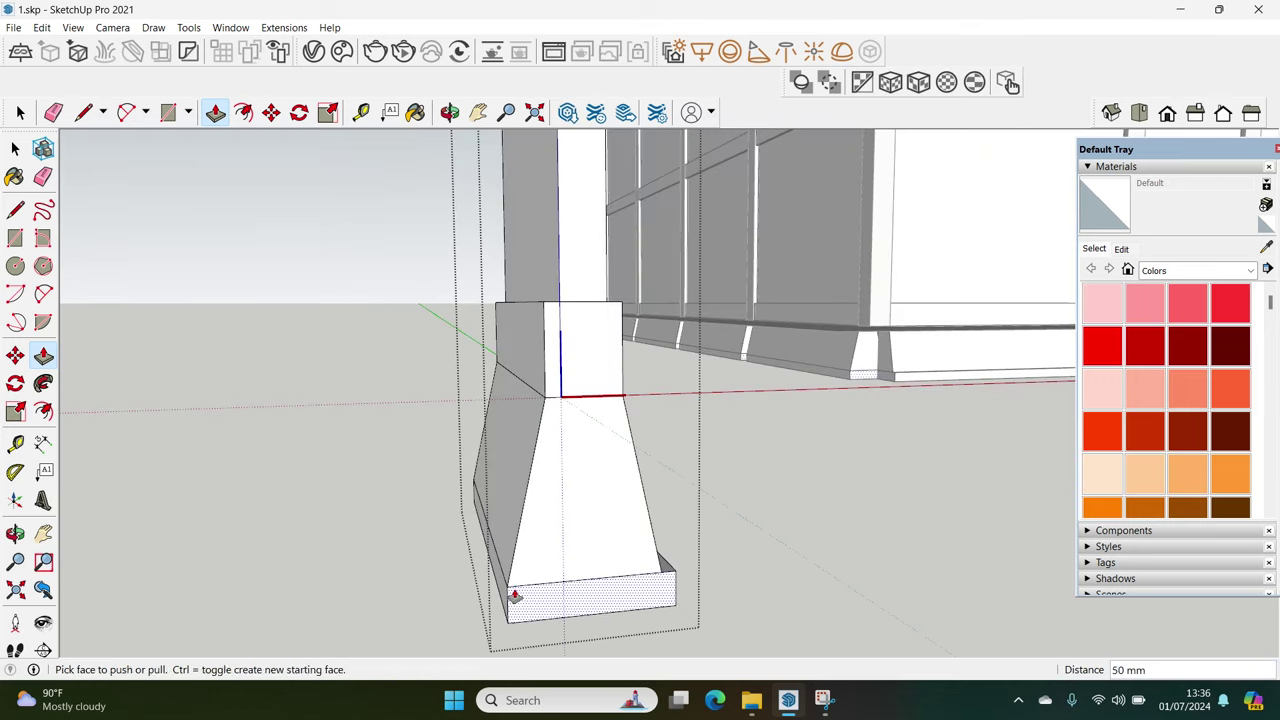
double_click(505, 598)
key(space)
Copy the base strip downward to create a second slab below
right_click(606, 598)
middle_drag(651, 569, 554, 557)
key(m)
ctrl+click(554, 557)
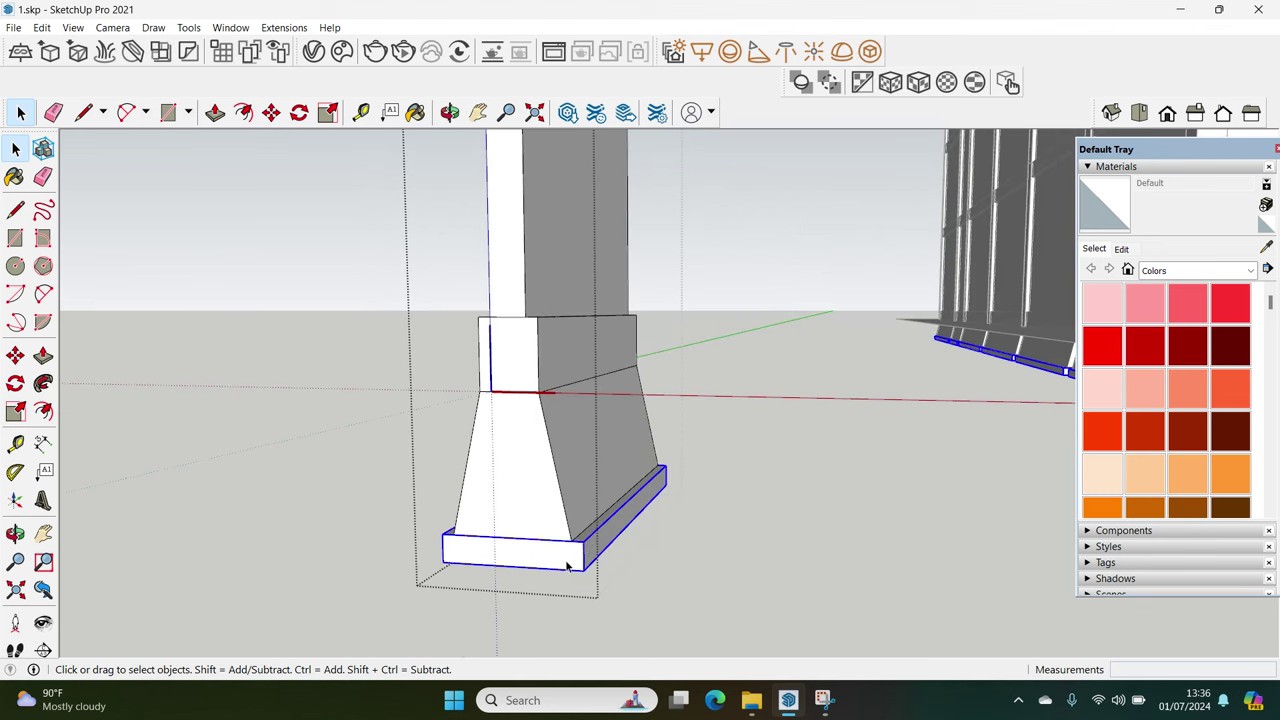
click(560, 590)
key(space)
middle_drag(571, 562, 550, 592)
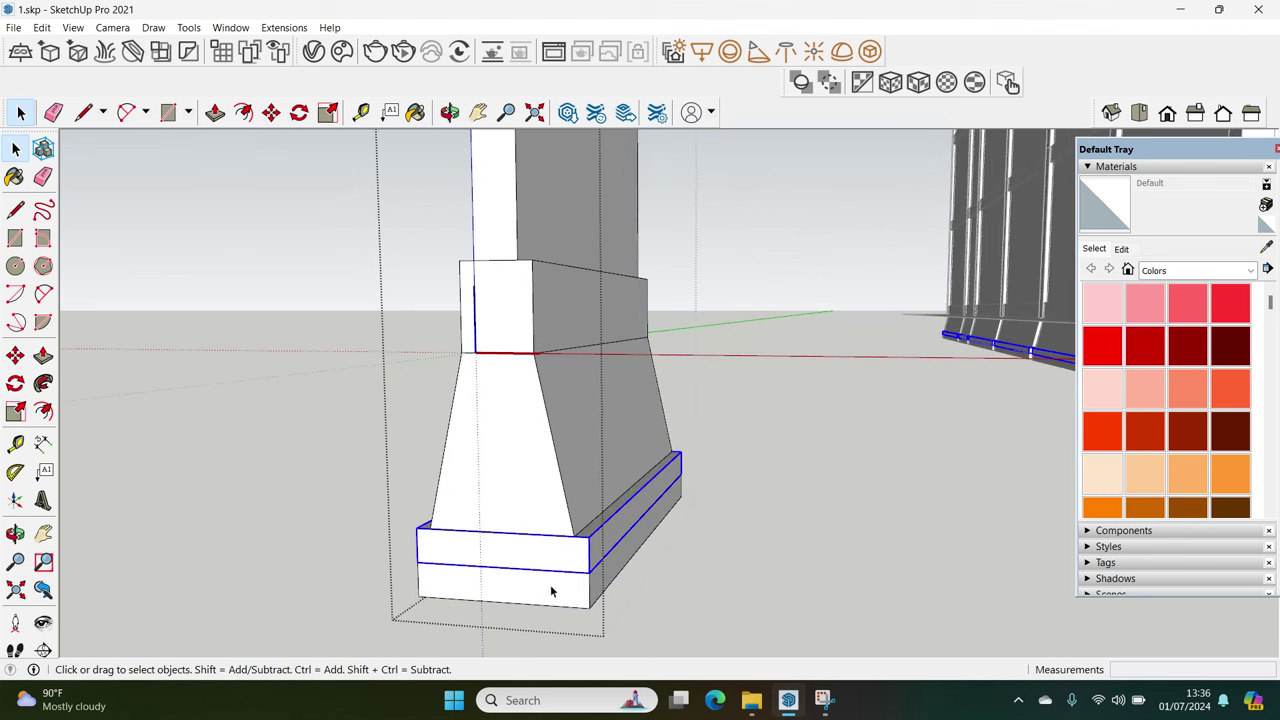
Move the lower slab down using a 150 mm guide and stretch the upper strip vertically by 1.25
key(m)
click(574, 591)
click(574, 616)
key(space)
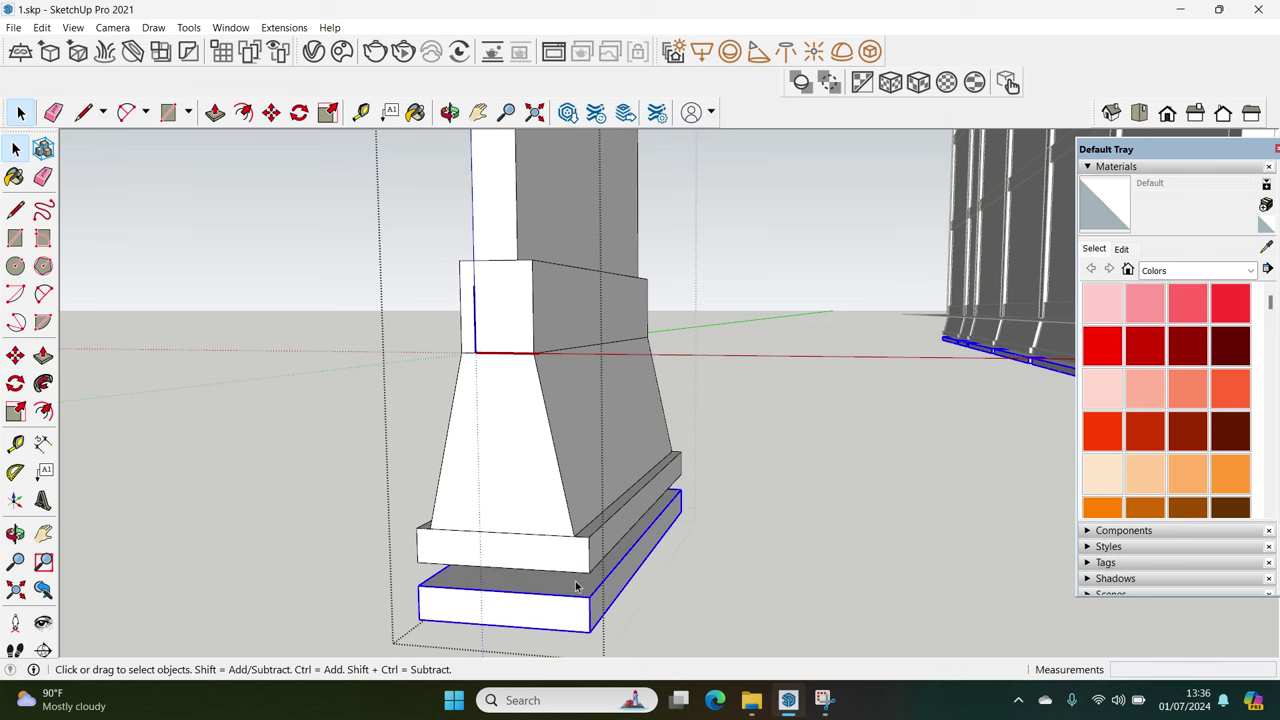
click(567, 572)
key(t)
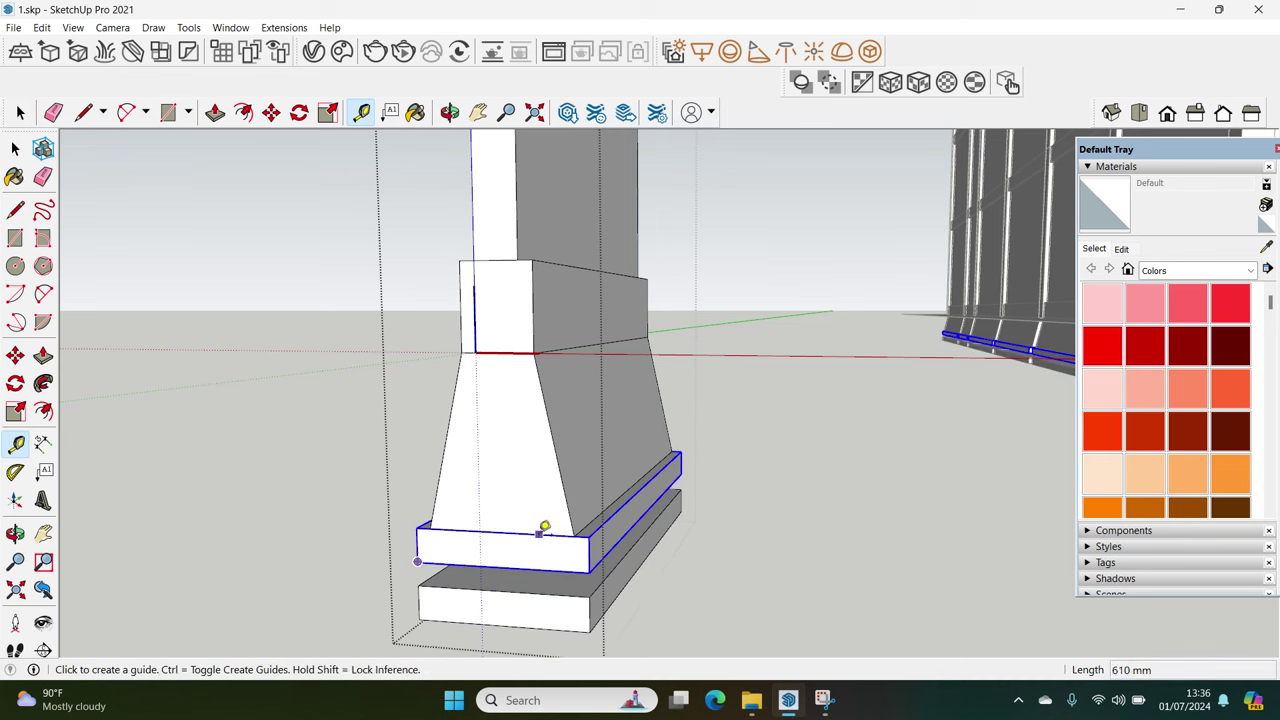
click(566, 571)
key(Return)
key(space)
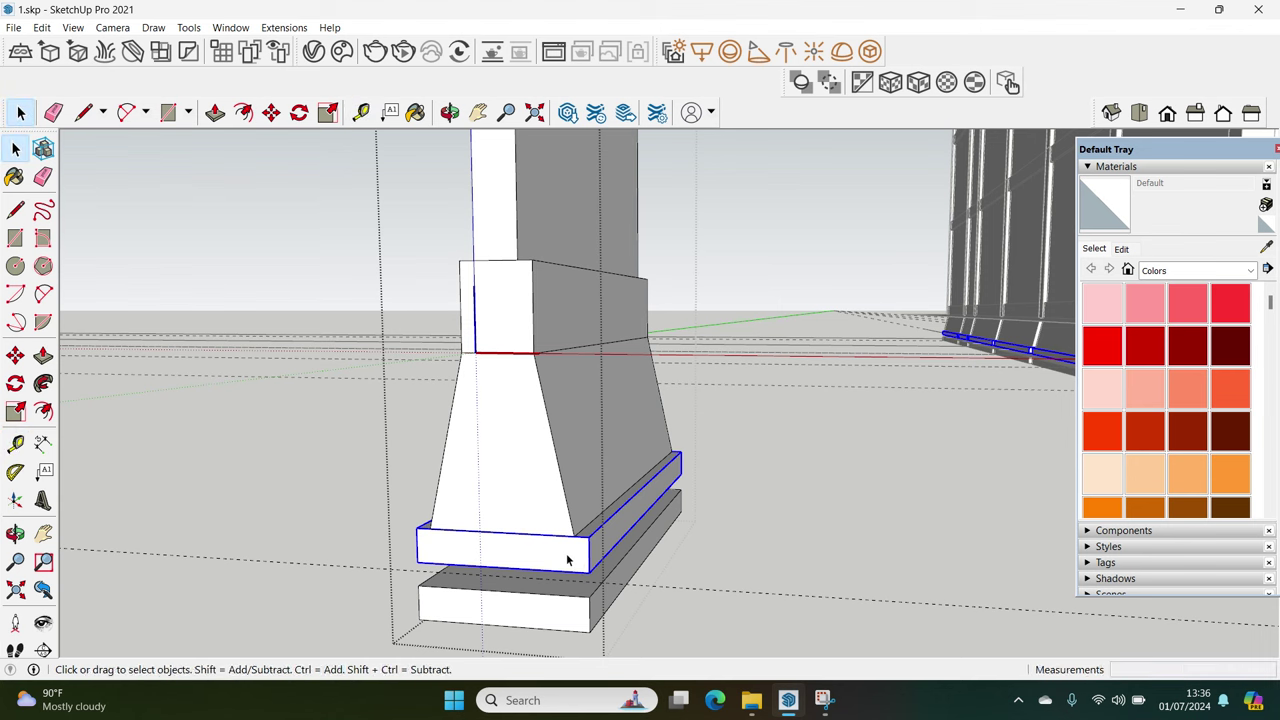
middle_drag(567, 560, 589, 517)
drag(573, 510, 543, 503)
key(space)
Select the left pier and zoom in on the bottoms of the facade piers
click(594, 523)
middle_drag(594, 523, 605, 580)
key(m)
key(space)
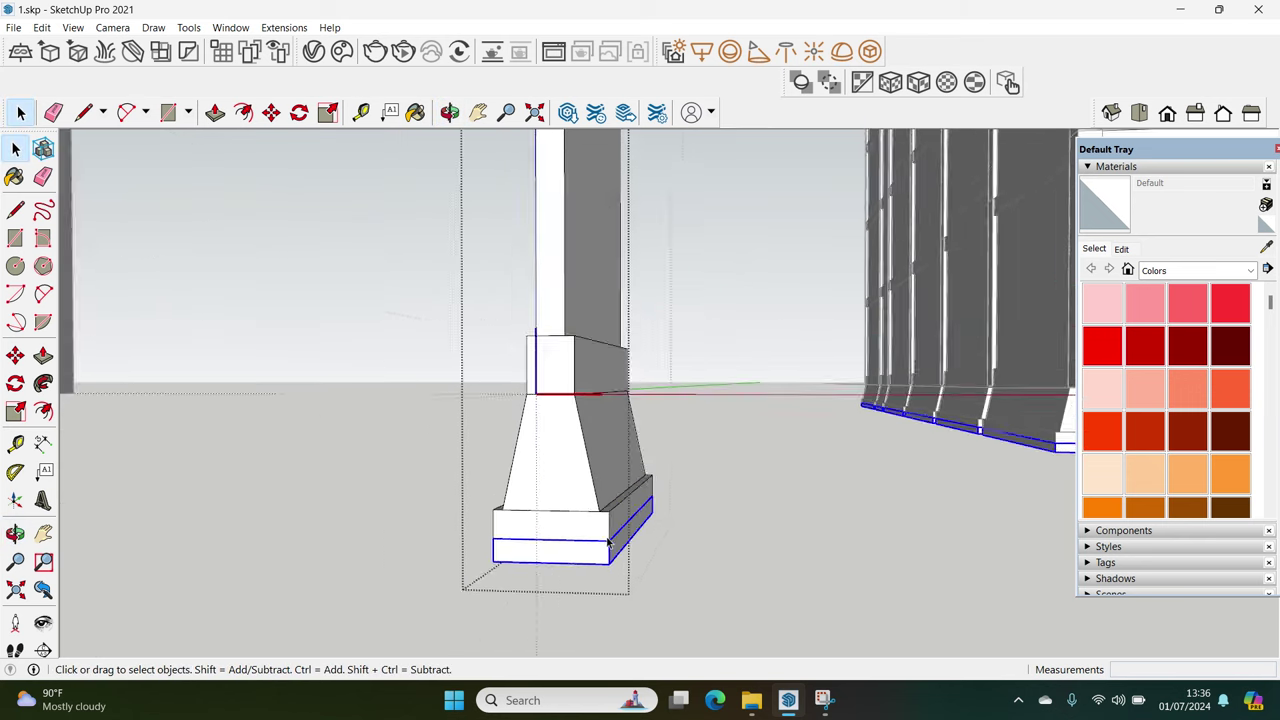
scroll(603, 578, down, 3)
scroll(603, 578, down, 3)
scroll(603, 570, down, 3)
scroll(605, 545, down, 2)
mouse_move(606, 537)
middle_down()
mouse_move(545, 527)
mouse_move(471, 560)
mouse_move(608, 394)
mouse_move(677, 374)
mouse_move(648, 418)
mouse_move(614, 423)
middle_up()
click(471, 560)
scroll(471, 561, up, 2)
scroll(471, 562, up, 2)
scroll(470, 563, up, 2)
scroll(611, 394, up, 2)
scroll(648, 418, up, 2)
Draw a rectangle at the pier base and push it downward to extend the pier
key(r)
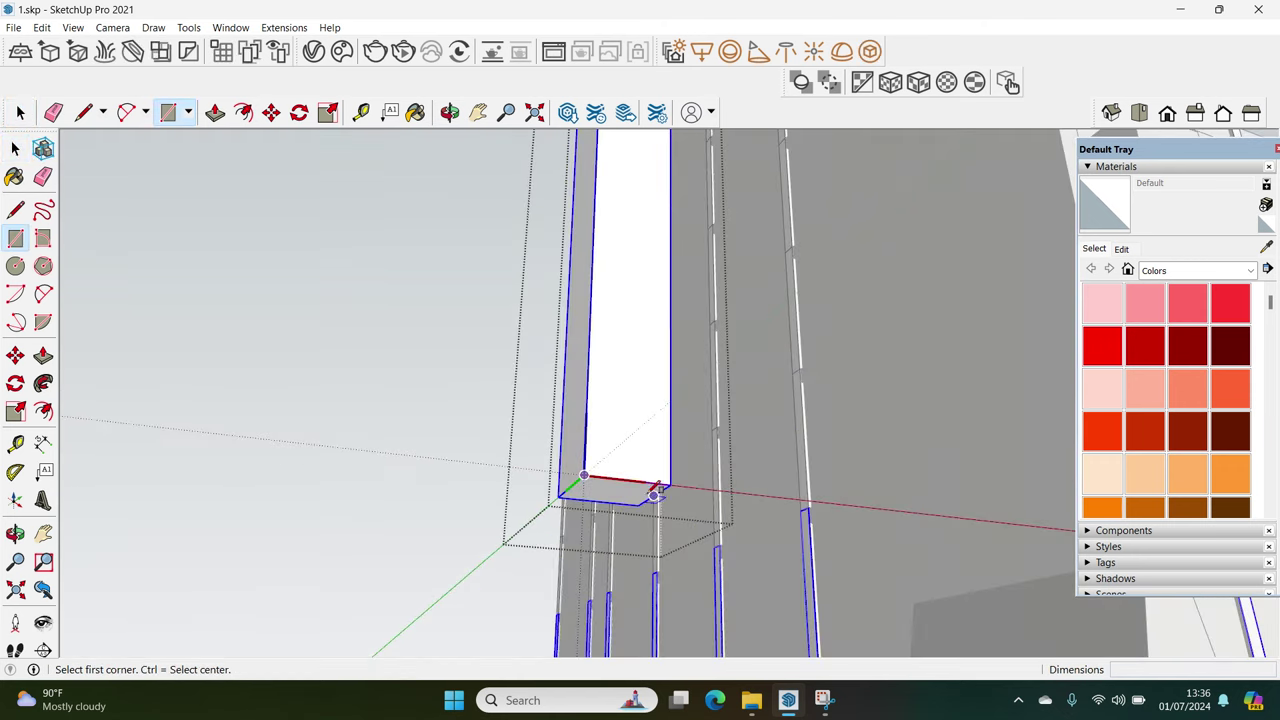
click(583, 474)
click(638, 503)
key(space)
click(605, 503)
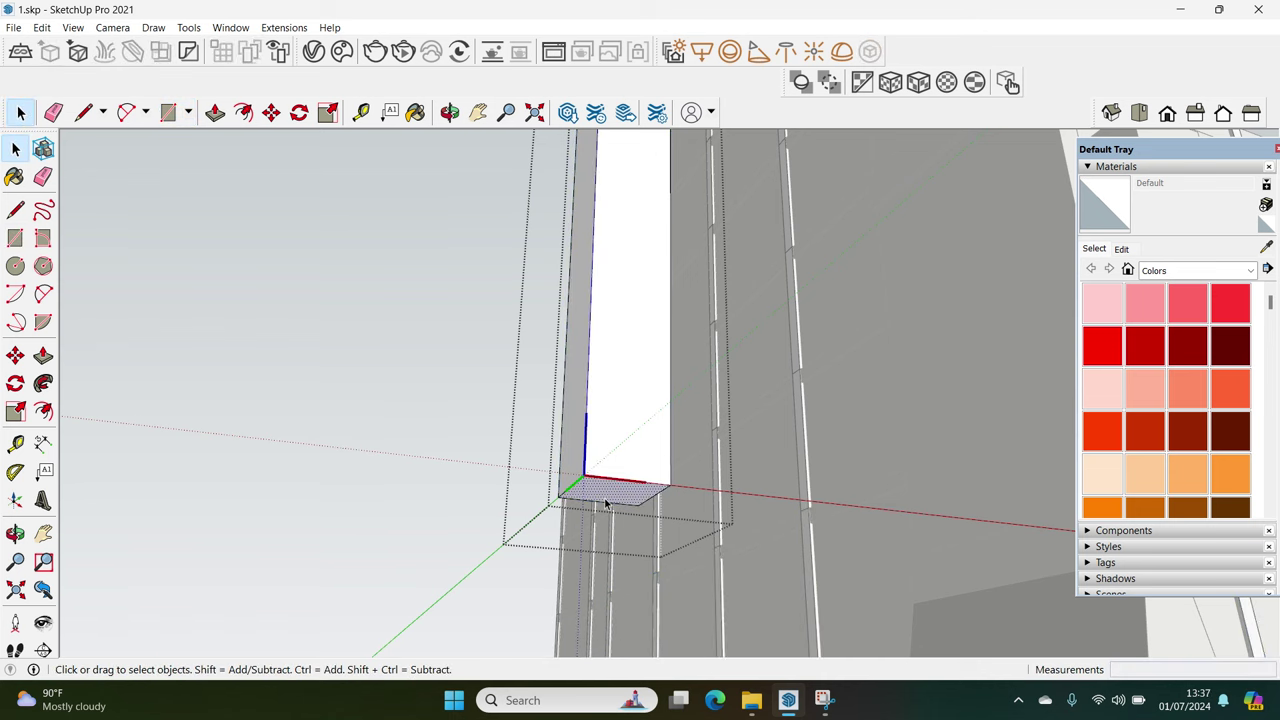
key(p)
drag(605, 503, 617, 520)
key(space)
Draw a 600 mm line along the red axis near the pier and reposition the view
mouse_move(610, 532)
middle_down()
mouse_move(617, 563)
mouse_move(435, 577)
middle_up()
right_click(463, 530)
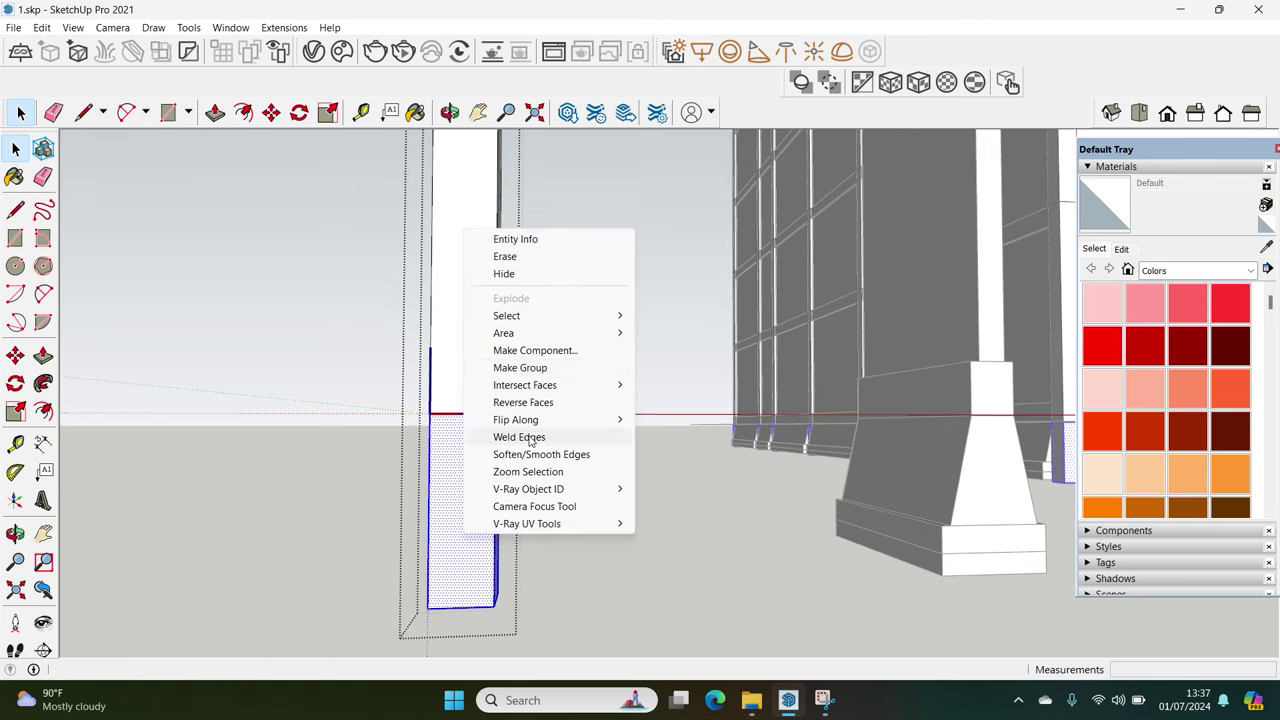
scroll(471, 553, up, 3)
key(l)
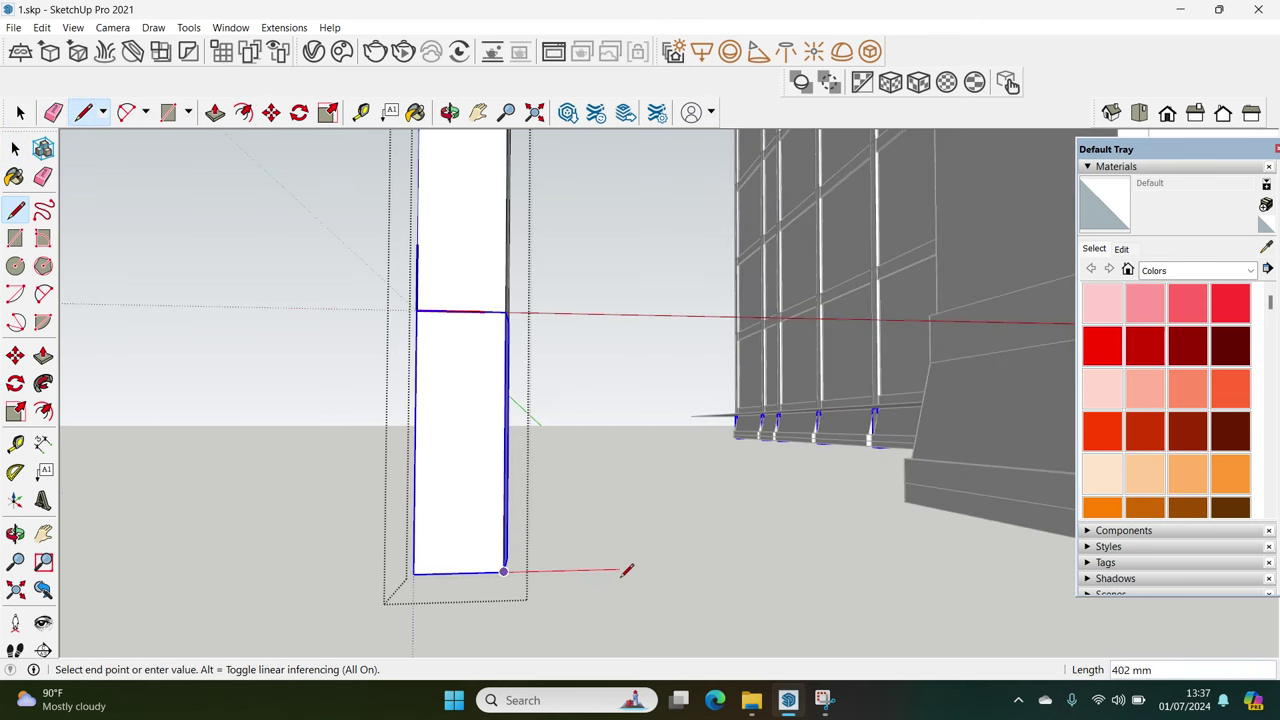
key(Return)
shift+middle_drag(677, 580, 700, 533)
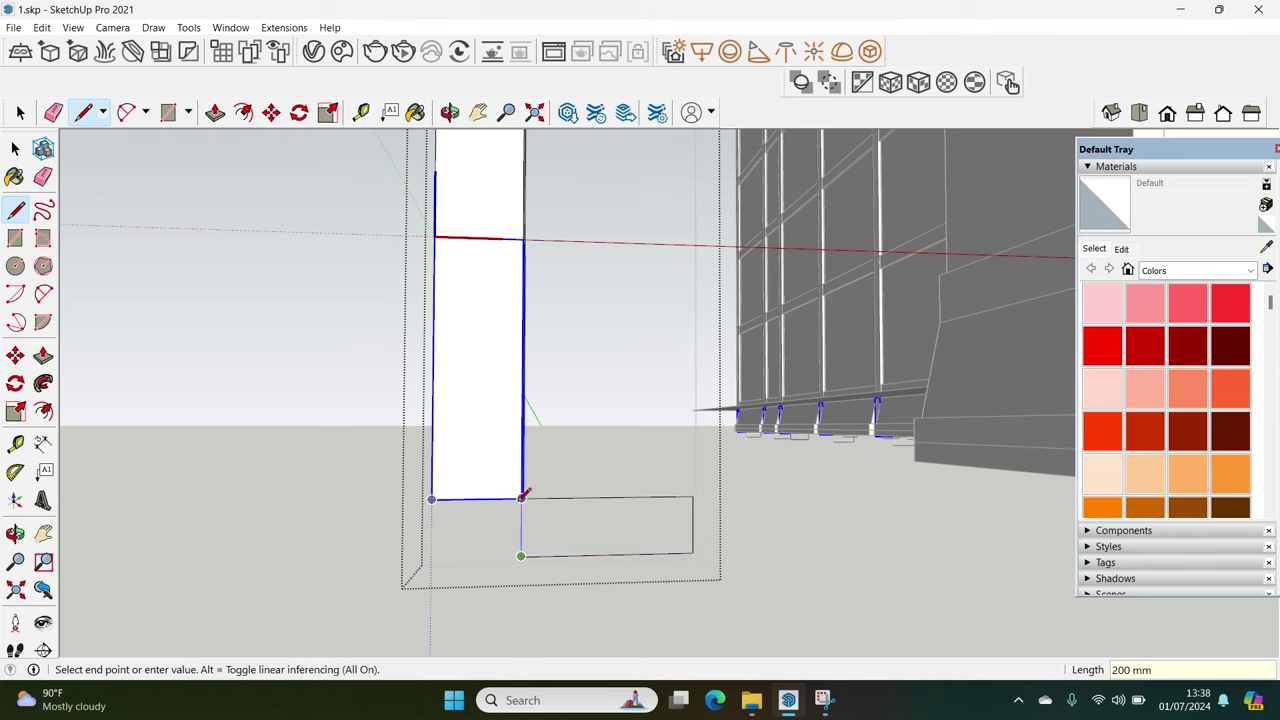
key(space)
middle_drag(533, 503, 610, 540)
key(m)
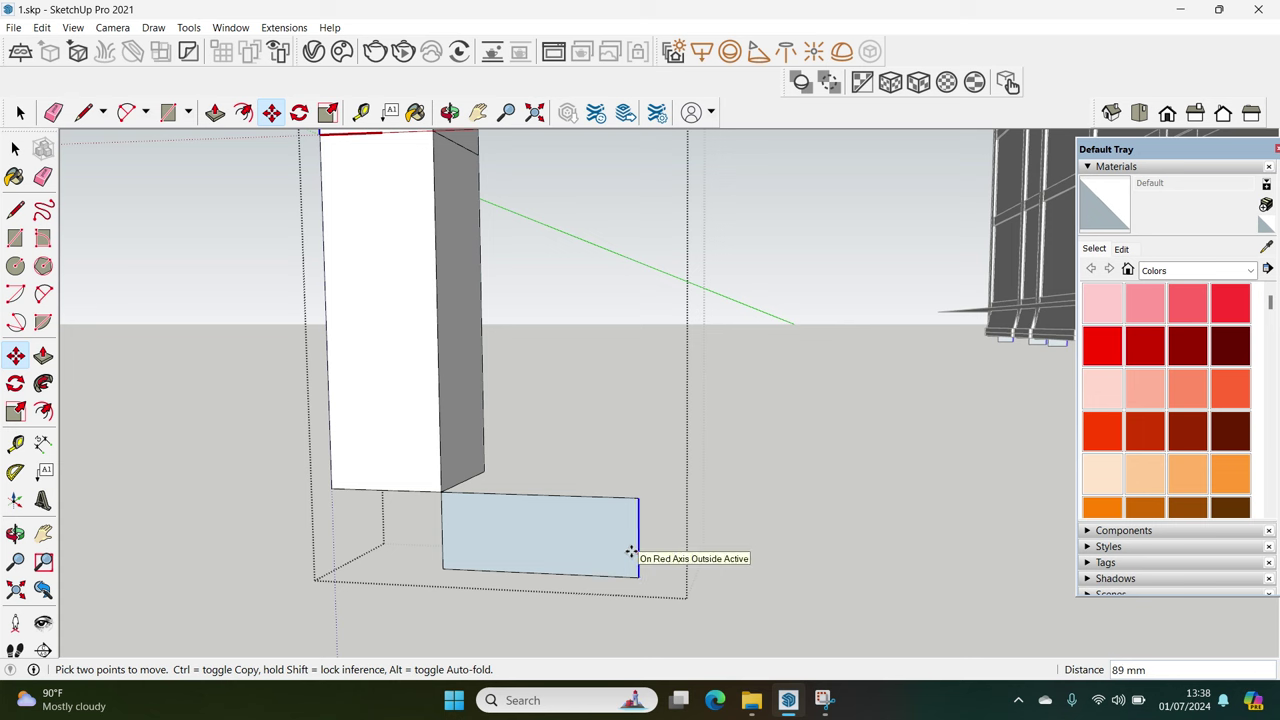
middle_drag(630, 551, 518, 457)
Draw a rectangle on the underside of the box near the pier
key(r)
click(507, 455)
click(369, 421)
key(space)
click(80, 519)
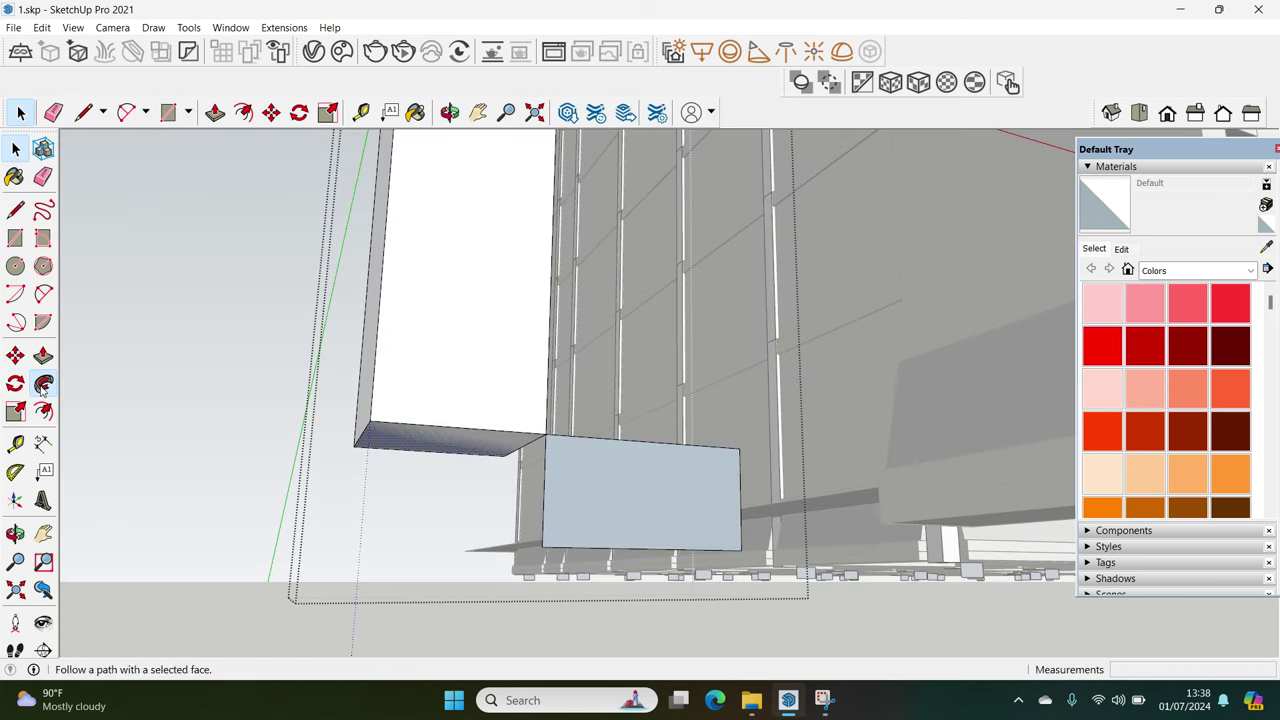
Check the pier base's context menu, then orbit back to the box underside
key(space)
scroll(566, 506, up, 3)
middle_drag(566, 506, 566, 520)
scroll(566, 520, down, 3)
right_click(558, 520)
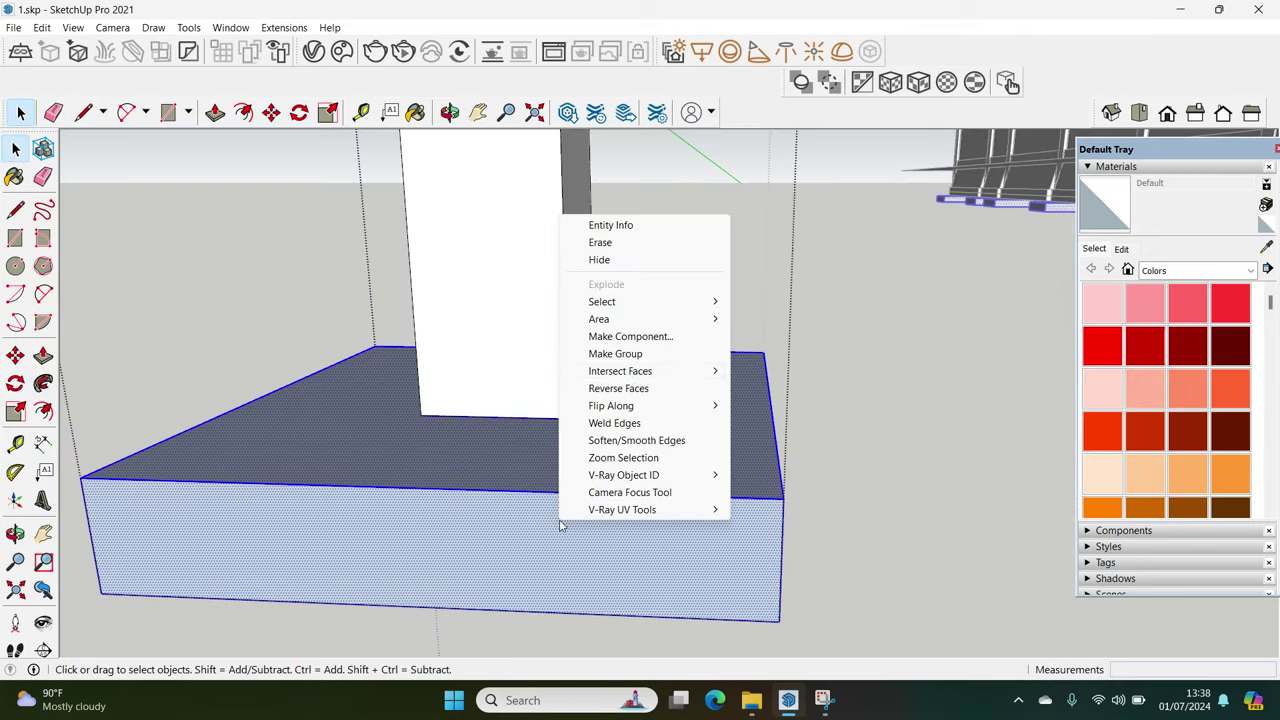
click(614, 486)
middle_drag(614, 486, 857, 323)
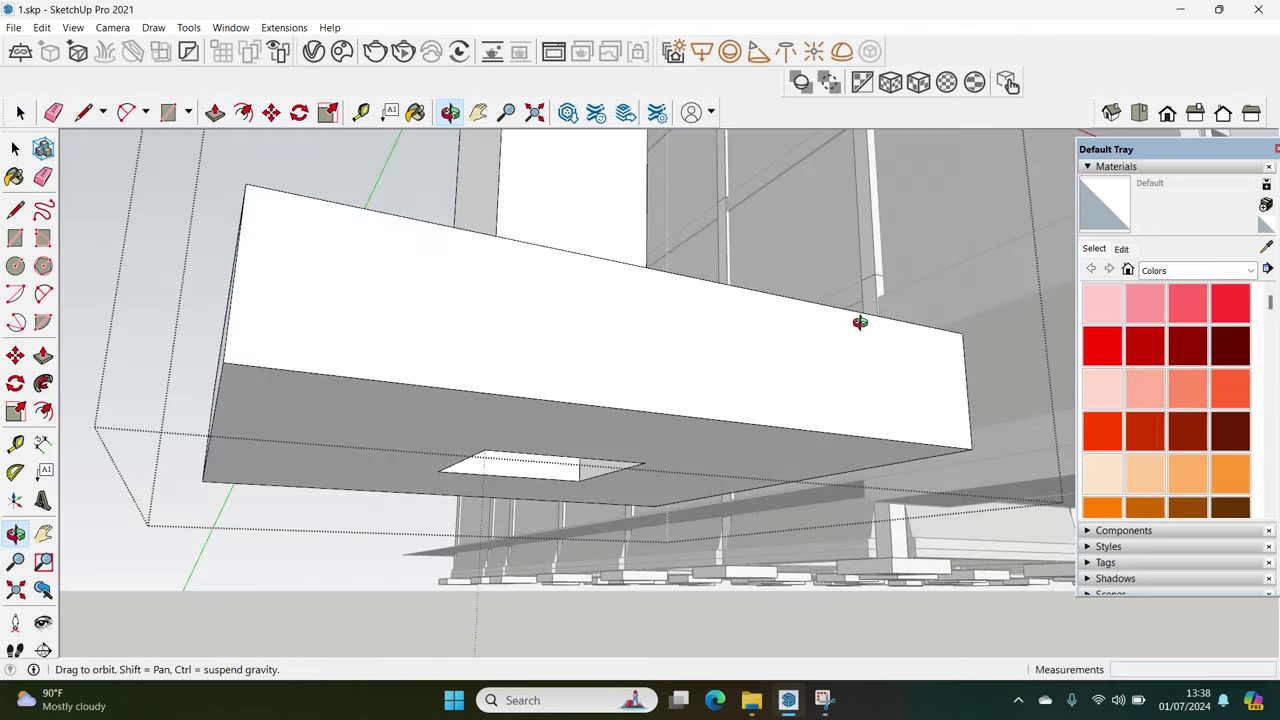
Draw the final edge to close a four-sided face and select it
key(l)
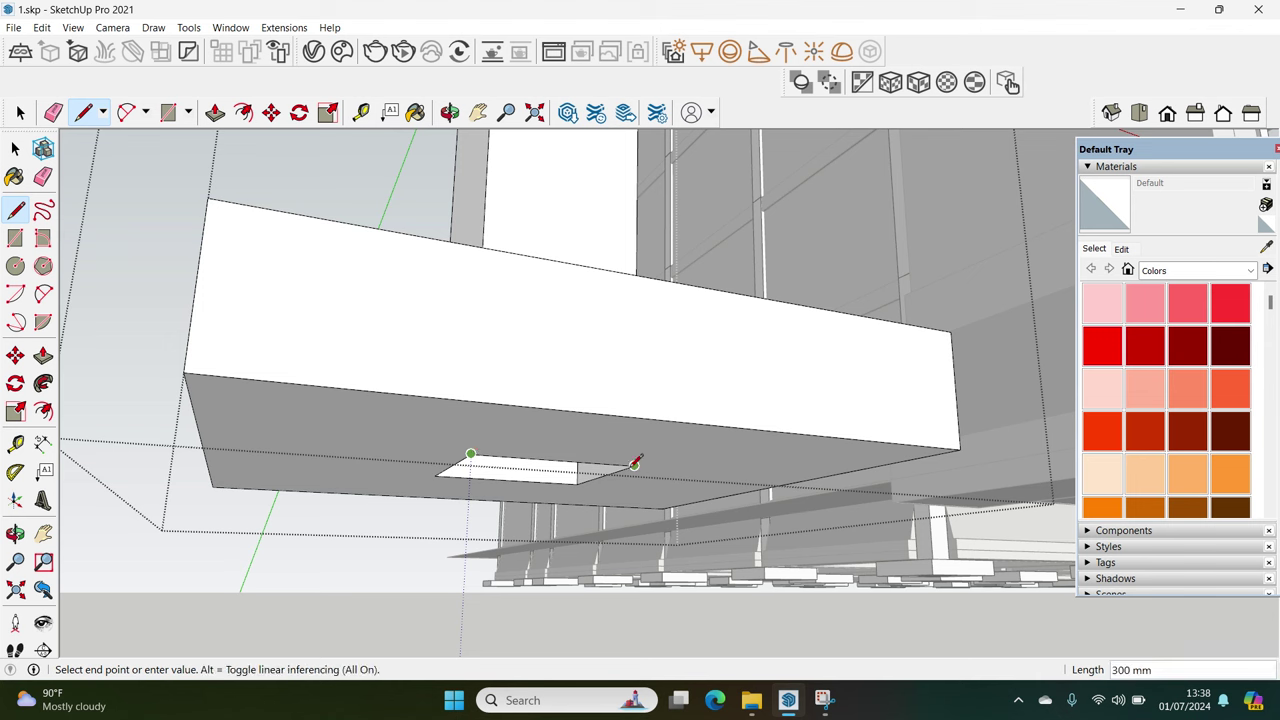
click(634, 463)
key(space)
click(566, 484)
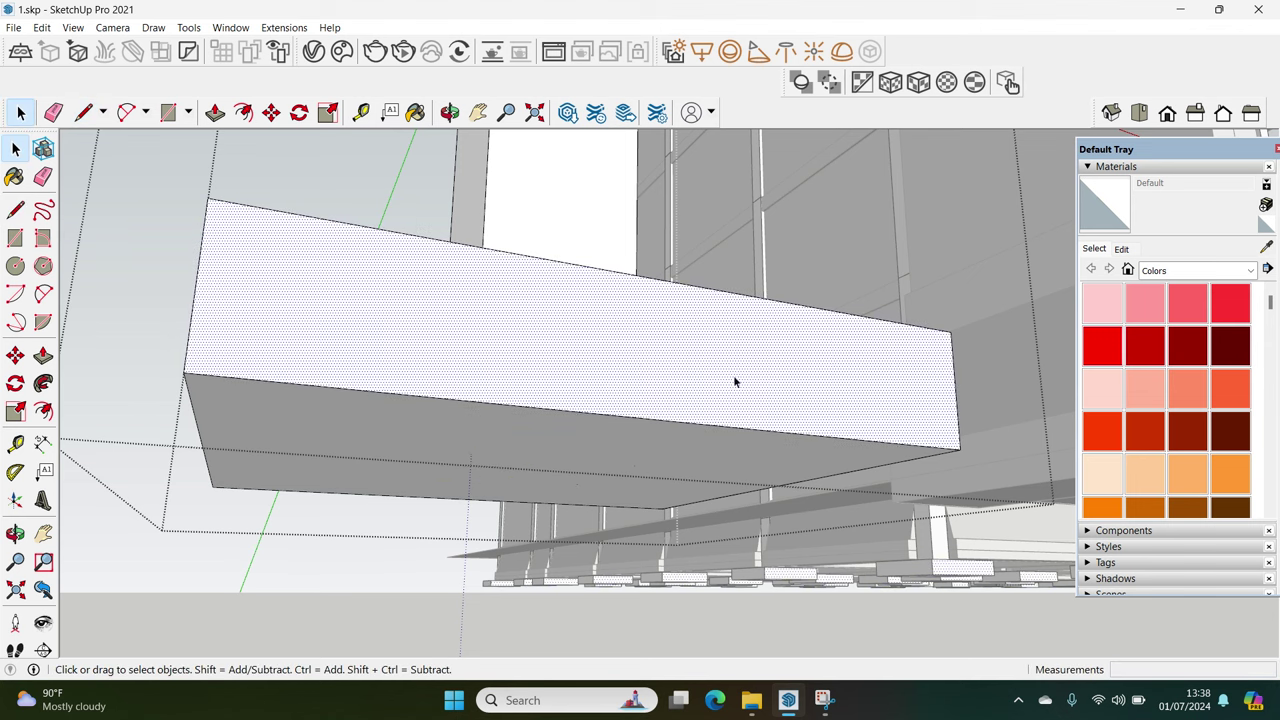
scroll(733, 375, down, 5)
middle_drag(764, 367, 700, 420)
Group the entire base slab under the column and zoom out to the whole building
triple_click(767, 396)
right_click(767, 396)
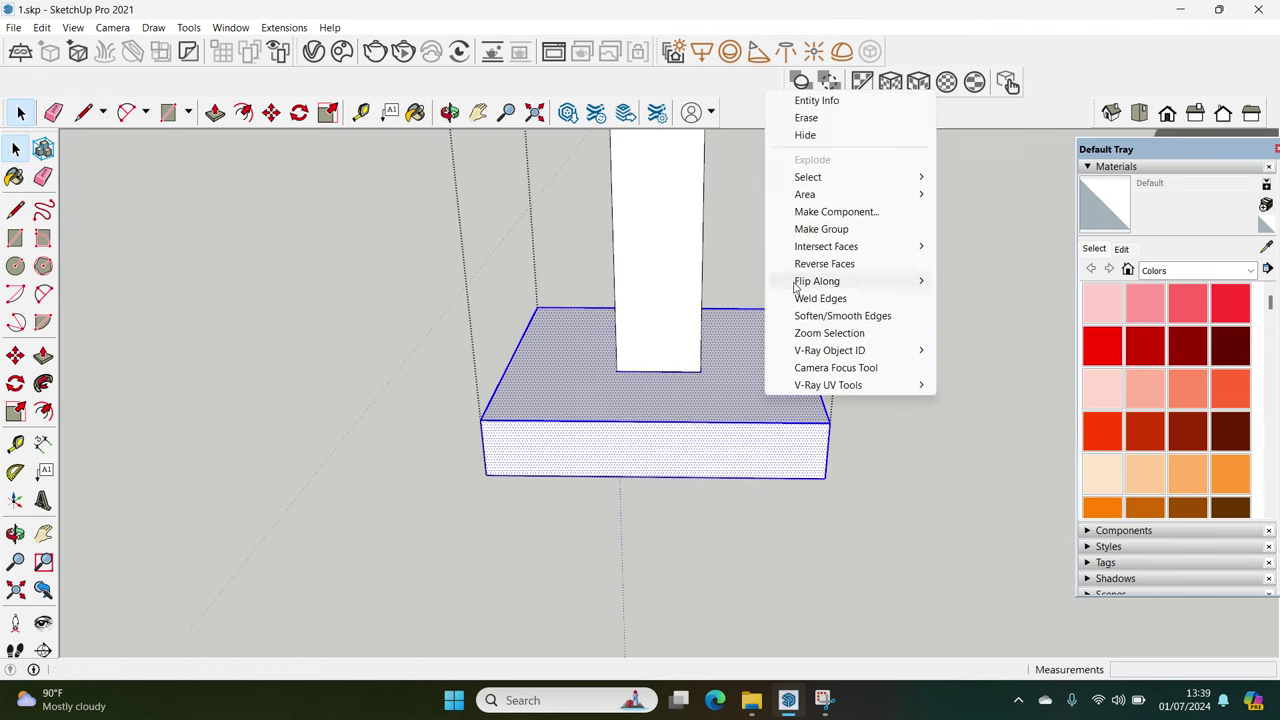
click(820, 231)
scroll(714, 400, down, 3)
mouse_move(763, 394)
middle_down()
mouse_move(473, 582)
mouse_move(749, 226)
mouse_move(649, 440)
mouse_move(585, 204)
mouse_move(591, 329)
middle_up()
scroll(649, 440, down, 3)
scroll(585, 204, down, 3)
scroll(600, 400, up, 2)
Inspect the bottom row of planter boxes inside its group, then leave group editing
click(671, 516)
right_click(646, 516)
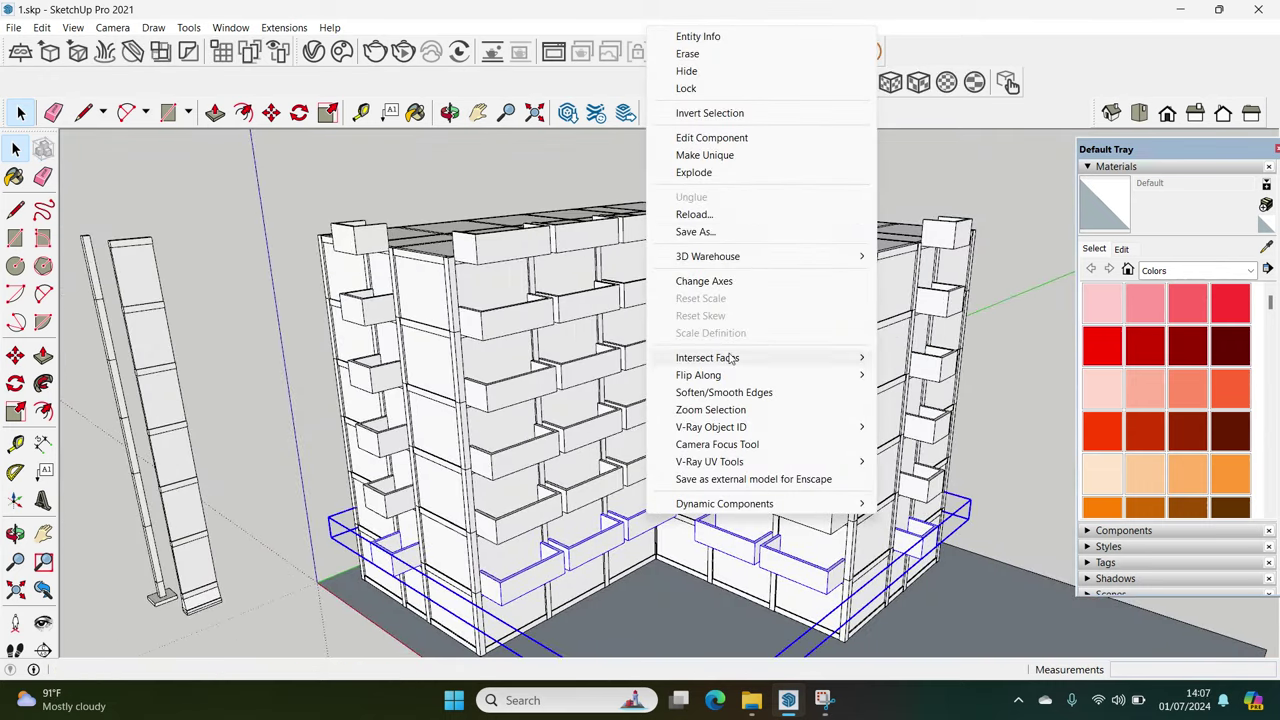
click(686, 154)
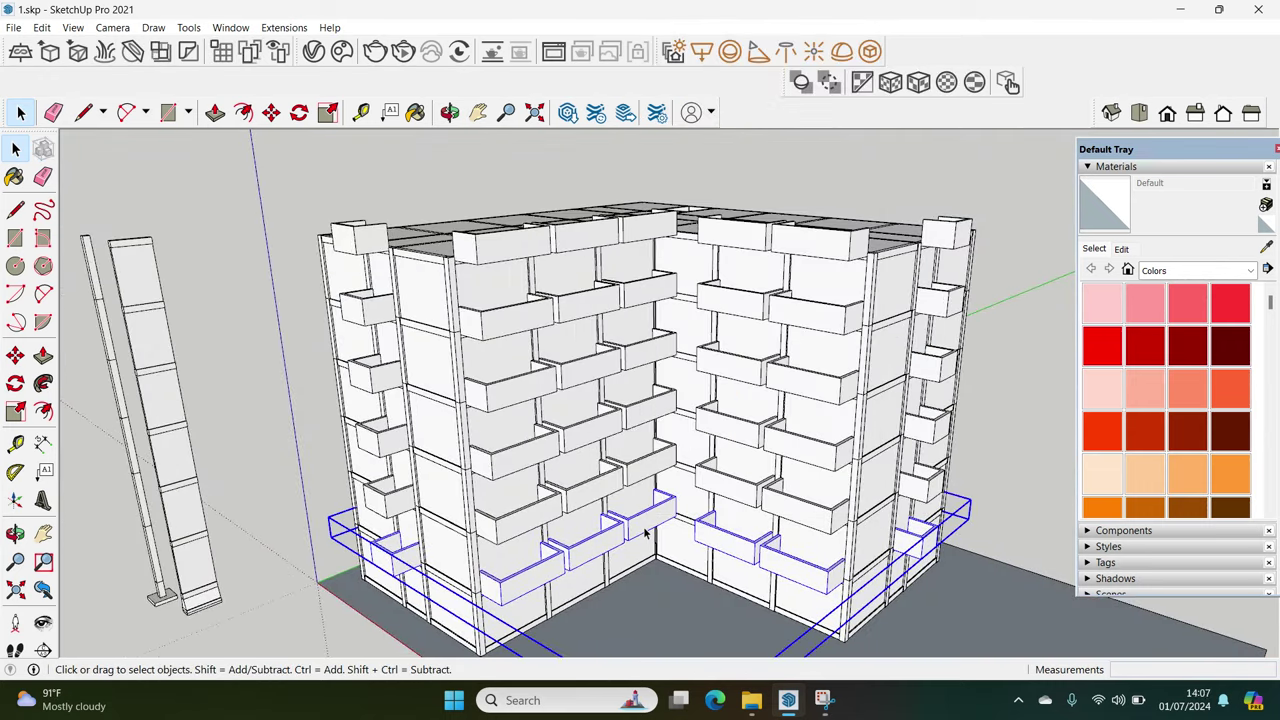
double_click(643, 526)
click(617, 537)
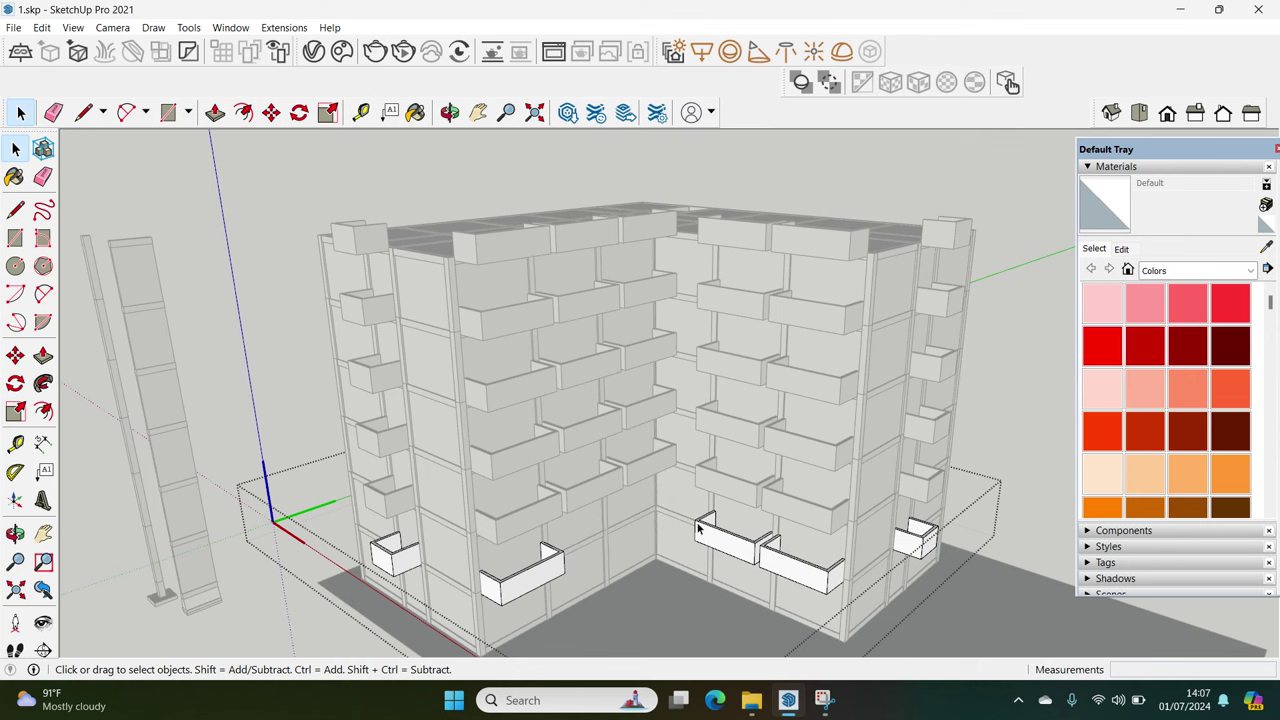
key(Escape)
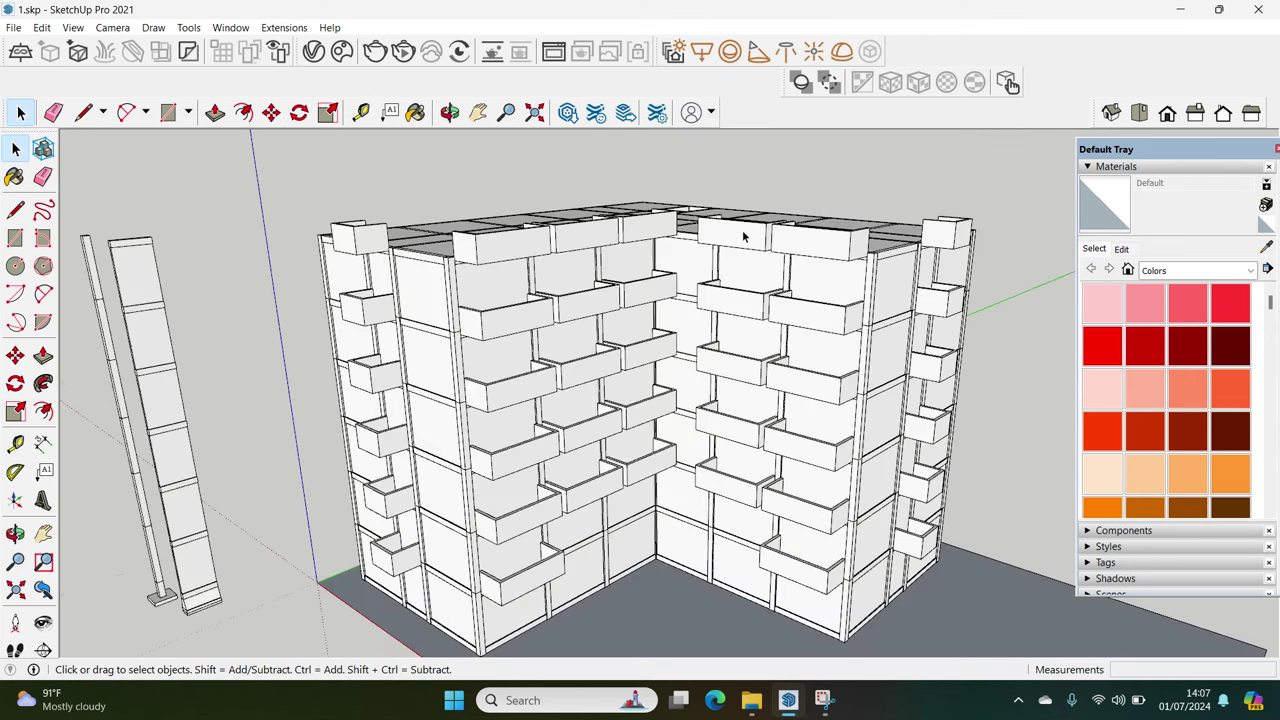
Make the top-floor group unique and open it for editing
click(810, 250)
right_click(814, 250)
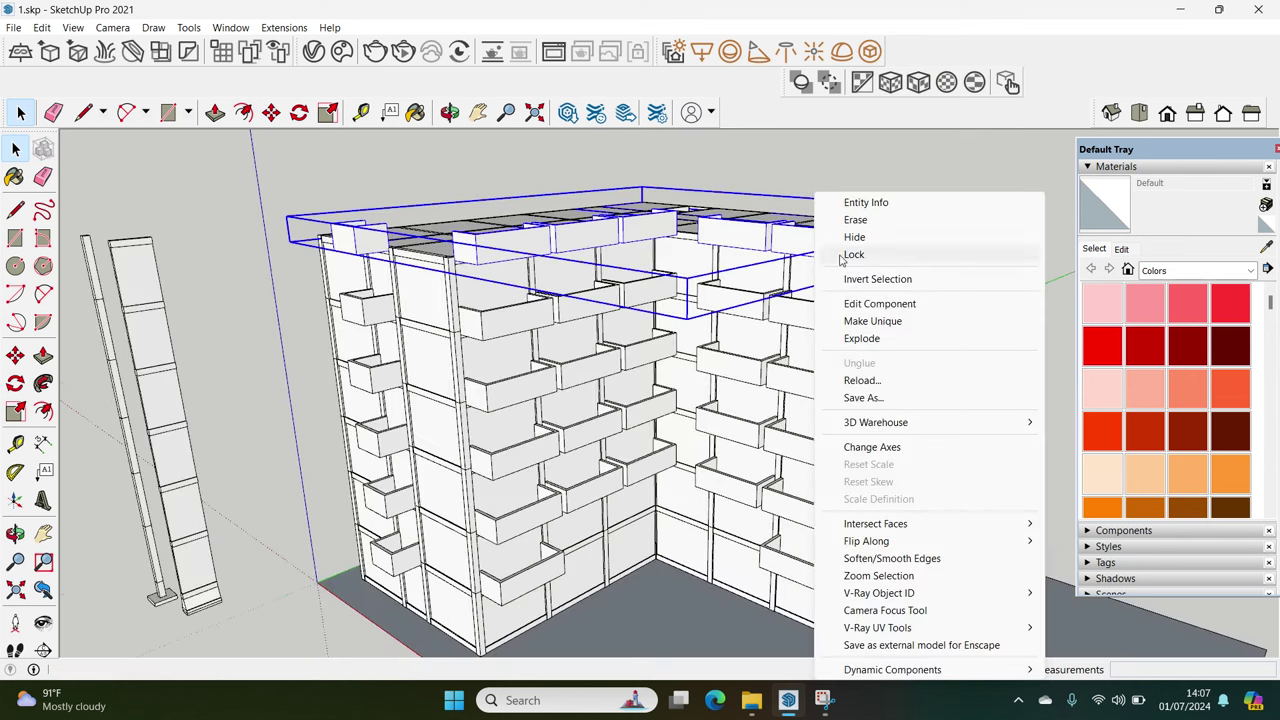
click(814, 322)
double_click(732, 244)
middle_drag(732, 244, 748, 366)
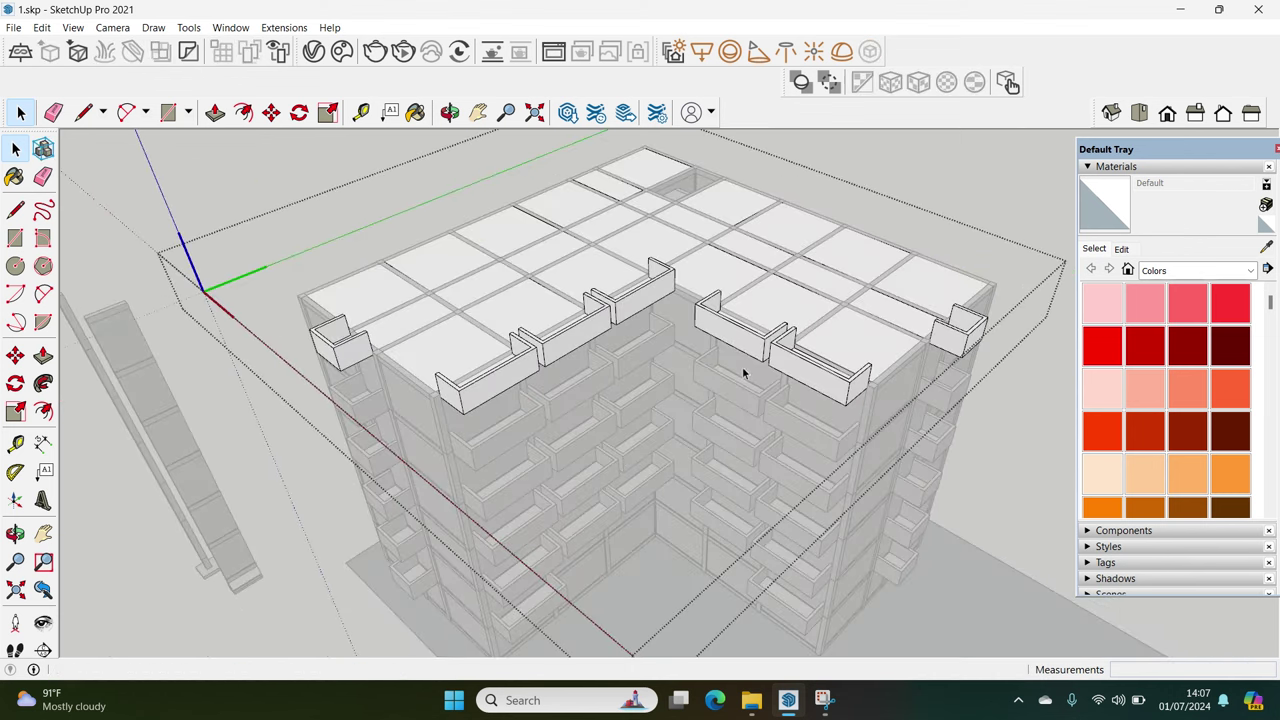
Delete each planter box along the top-floor roof edge
click(735, 343)
key(Delete)
click(815, 365)
key(Delete)
click(955, 335)
key(Delete)
click(640, 300)
key(Delete)
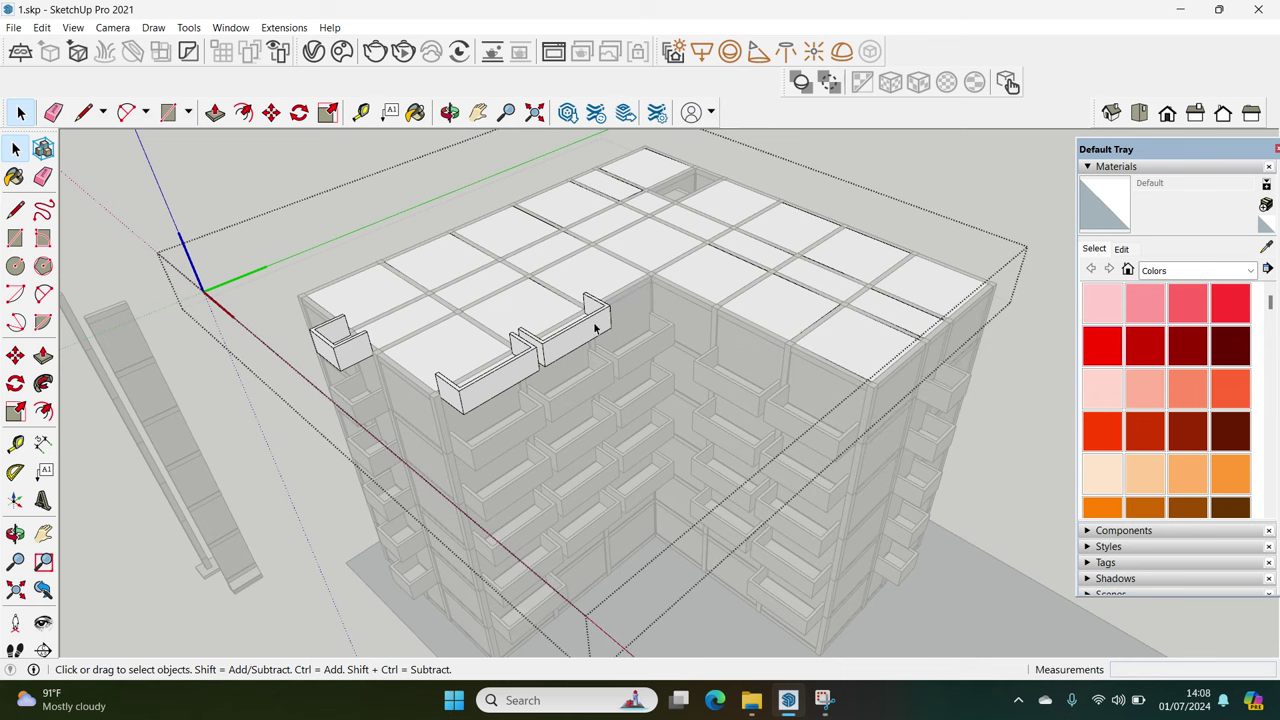
key(Delete)
click(522, 370)
mouse_move(577, 360)
middle_down()
mouse_move(914, 297)
mouse_move(651, 428)
middle_up()
scroll(651, 428, up, 5)
Draw the courtyard floor rectangle starting at the wall base
scroll(652, 427, up, 2)
scroll(660, 424, down, 1)
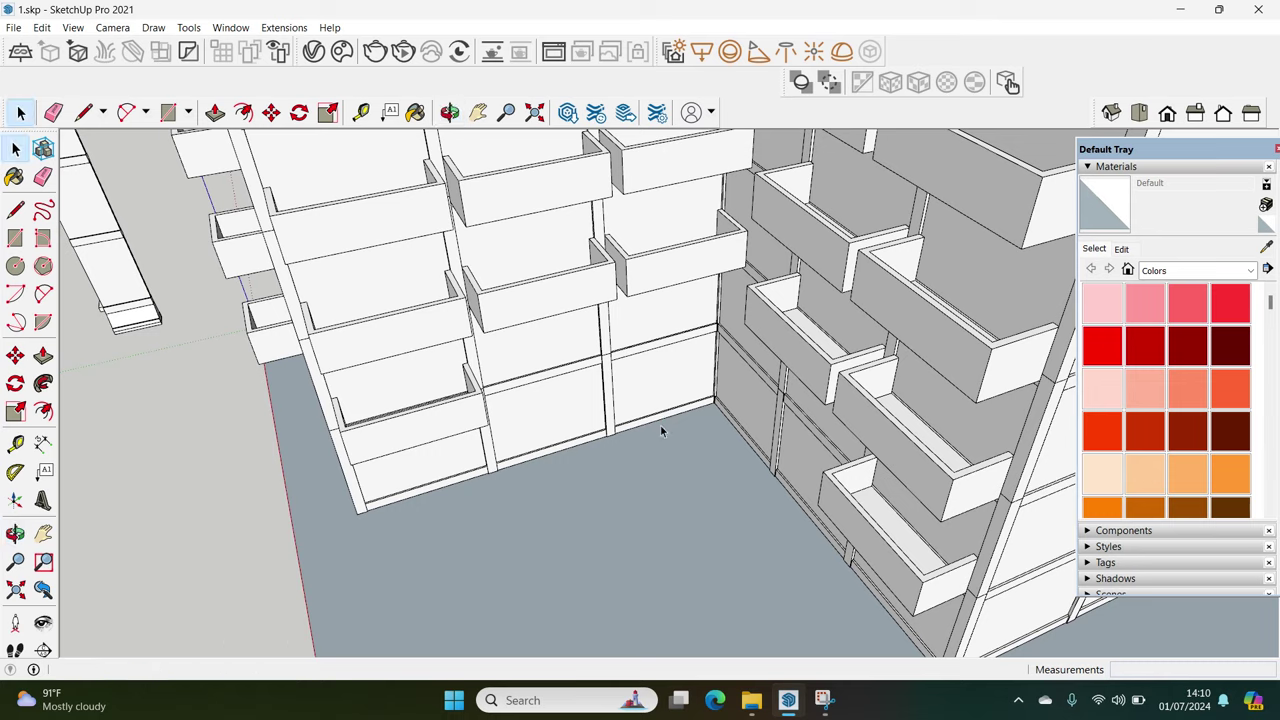
scroll(517, 380, up, 3)
scroll(486, 357, up, 3)
scroll(400, 432, up, 3)
key(r)
scroll(400, 432, up, 2)
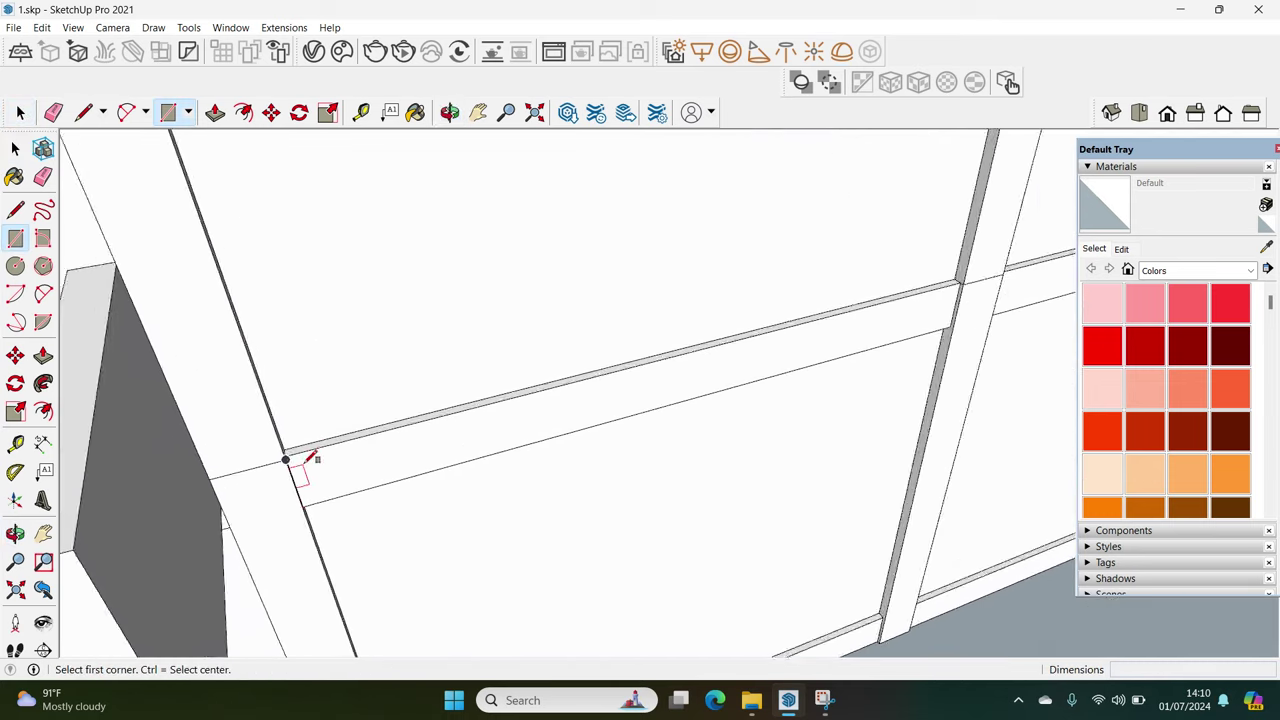
click(290, 452)
scroll(683, 434, down, 5)
mouse_move(683, 434)
middle_down()
mouse_move(366, 452)
mouse_move(1020, 377)
middle_up()
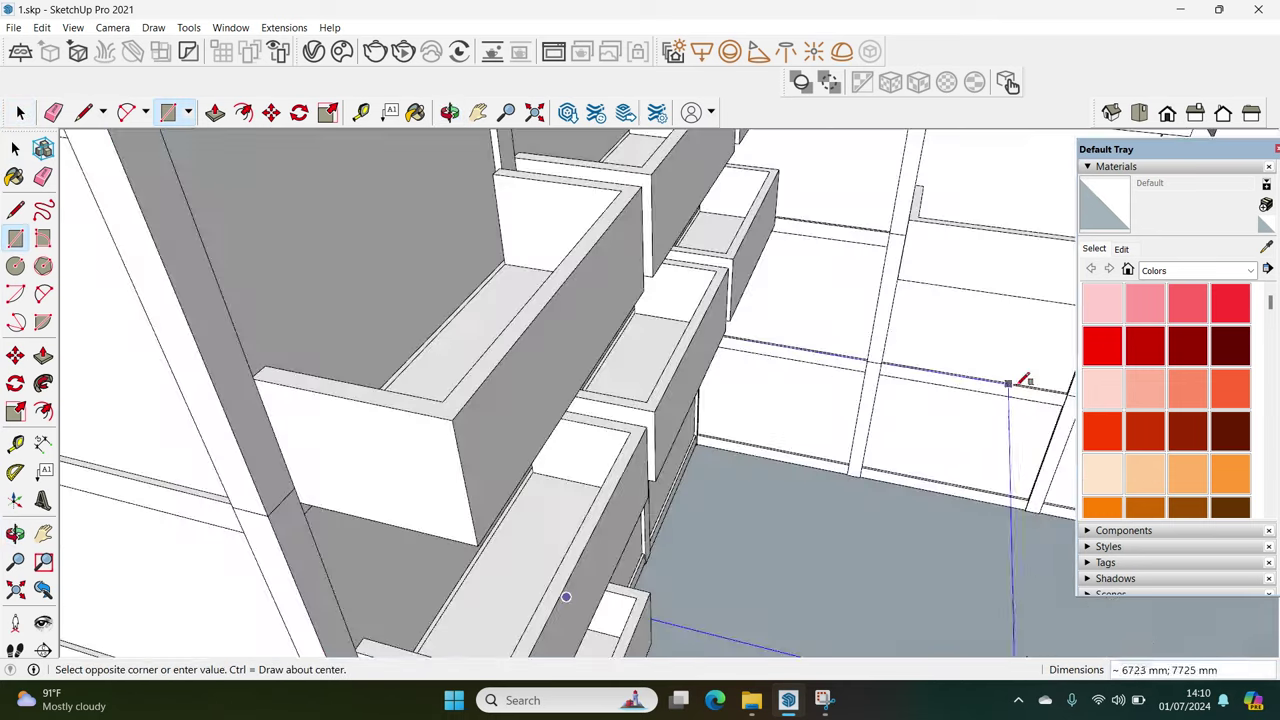
scroll(829, 423, up, 3)
scroll(891, 409, up, 3)
click(886, 402)
Select the new floor rectangle and take a tape measurement on it
key(space)
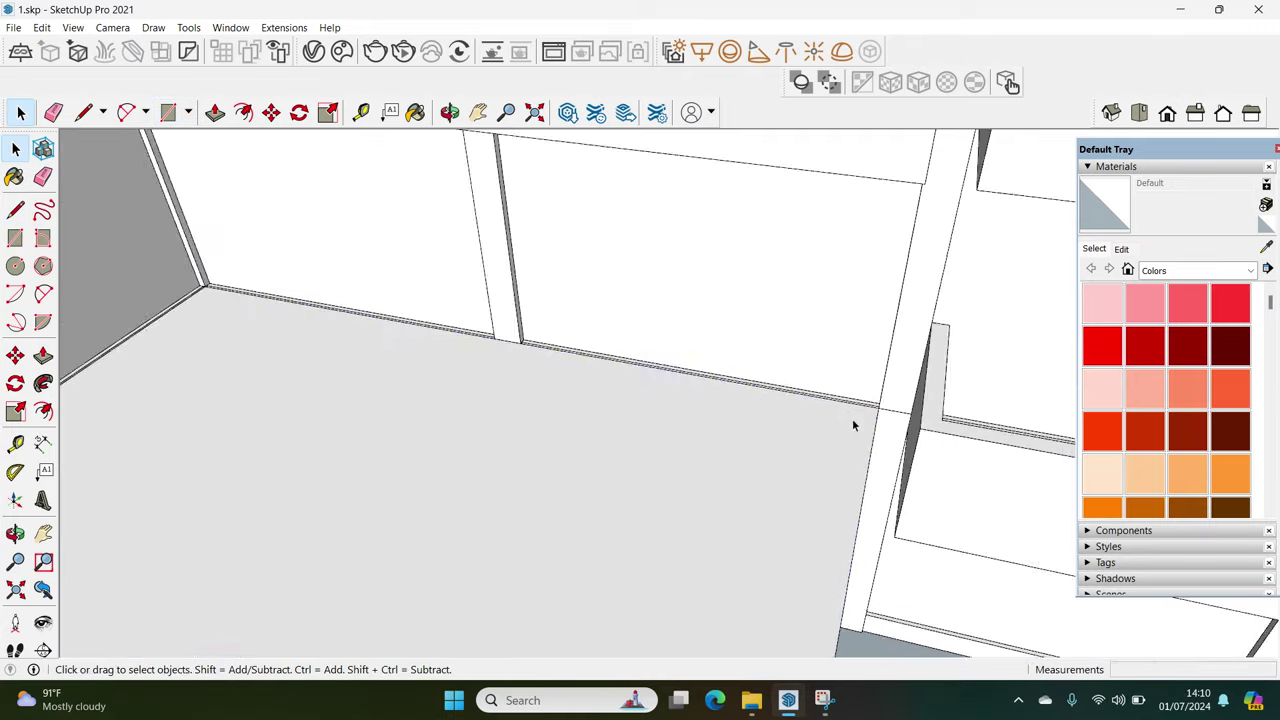
scroll(852, 418, down, 5)
click(759, 469)
mouse_move(759, 469)
middle_down()
mouse_move(532, 448)
mouse_move(500, 491)
middle_up()
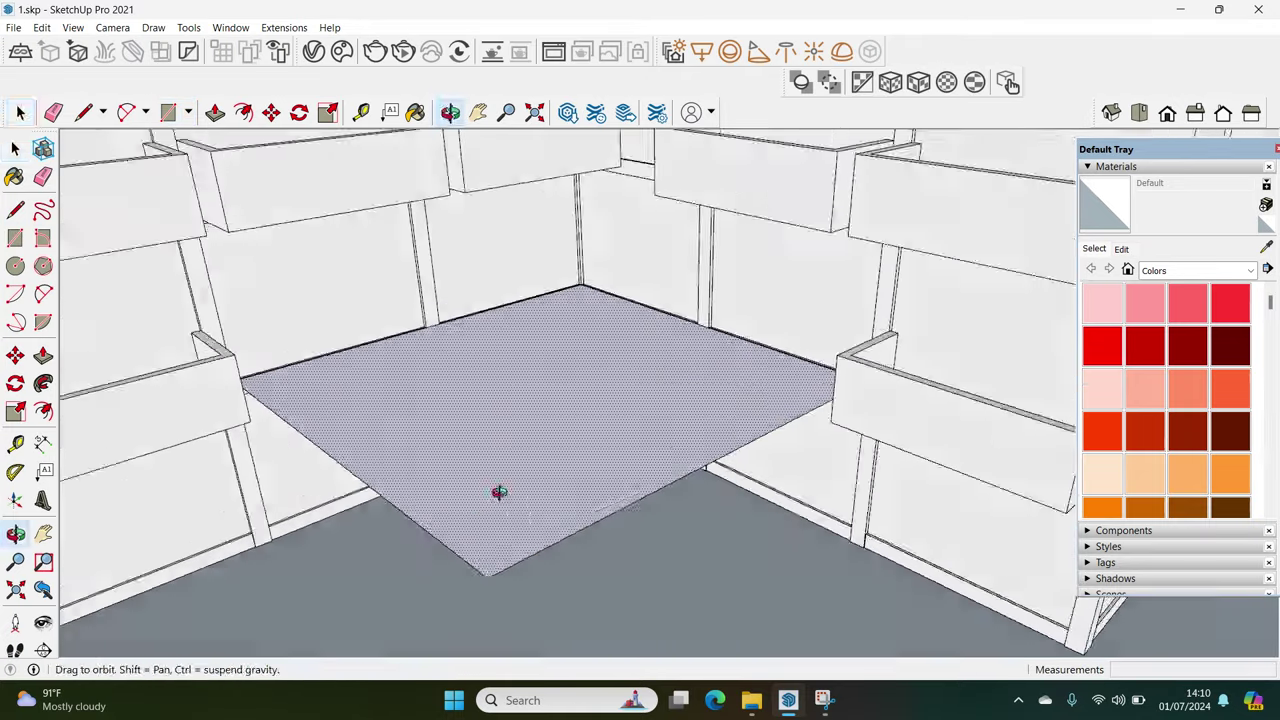
scroll(569, 449, up, 2)
middle_drag(569, 449, 617, 449)
key(t)
scroll(754, 398, up, 3)
click(757, 400)
key(space)
click(754, 406)
middle_drag(754, 406, 729, 434)
Scale the floor face slightly along the green and red axes
key(s)
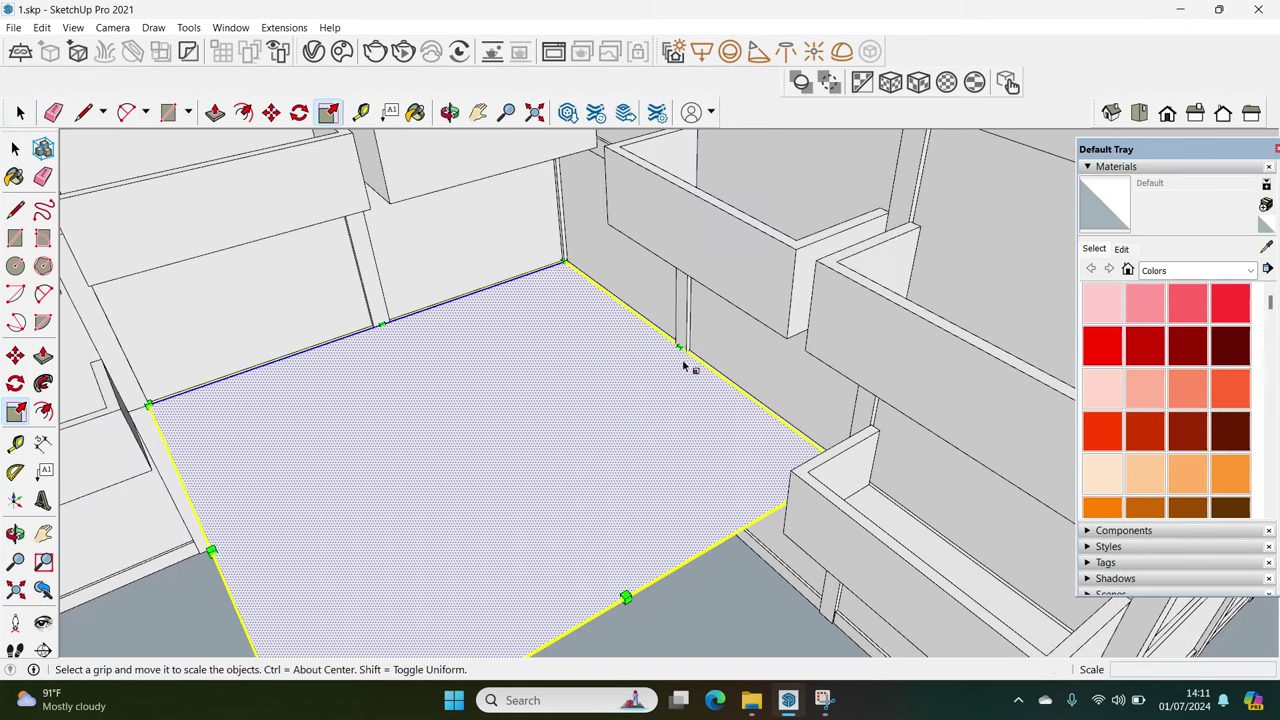
click(682, 345)
scroll(700, 360, up, 3)
scroll(714, 369, up, 2)
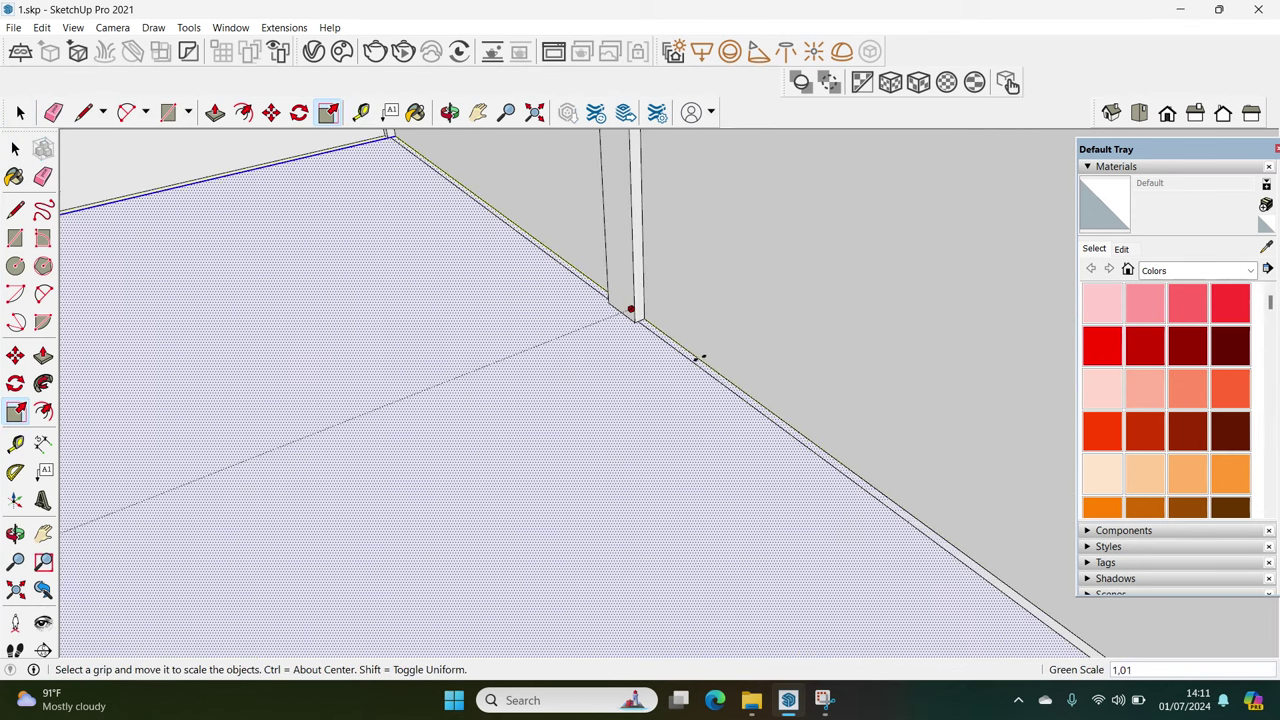
scroll(640, 318, down, 1)
key(space)
scroll(677, 343, down, 5)
middle_drag(640, 380, 486, 380)
key(s)
scroll(491, 329, up, 3)
click(491, 329)
scroll(486, 323, up, 2)
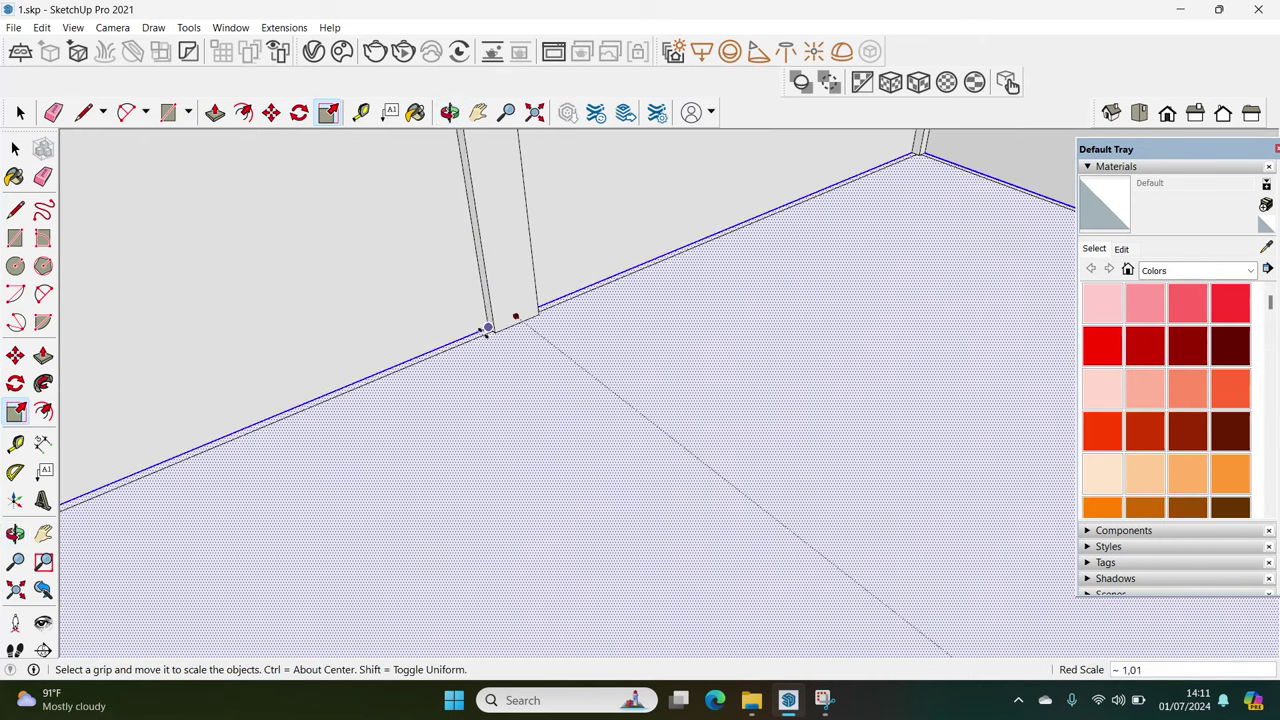
key(space)
Move the floor face with its edges 200 mm
scroll(500, 360, down, 3)
scroll(560, 420, down, 3)
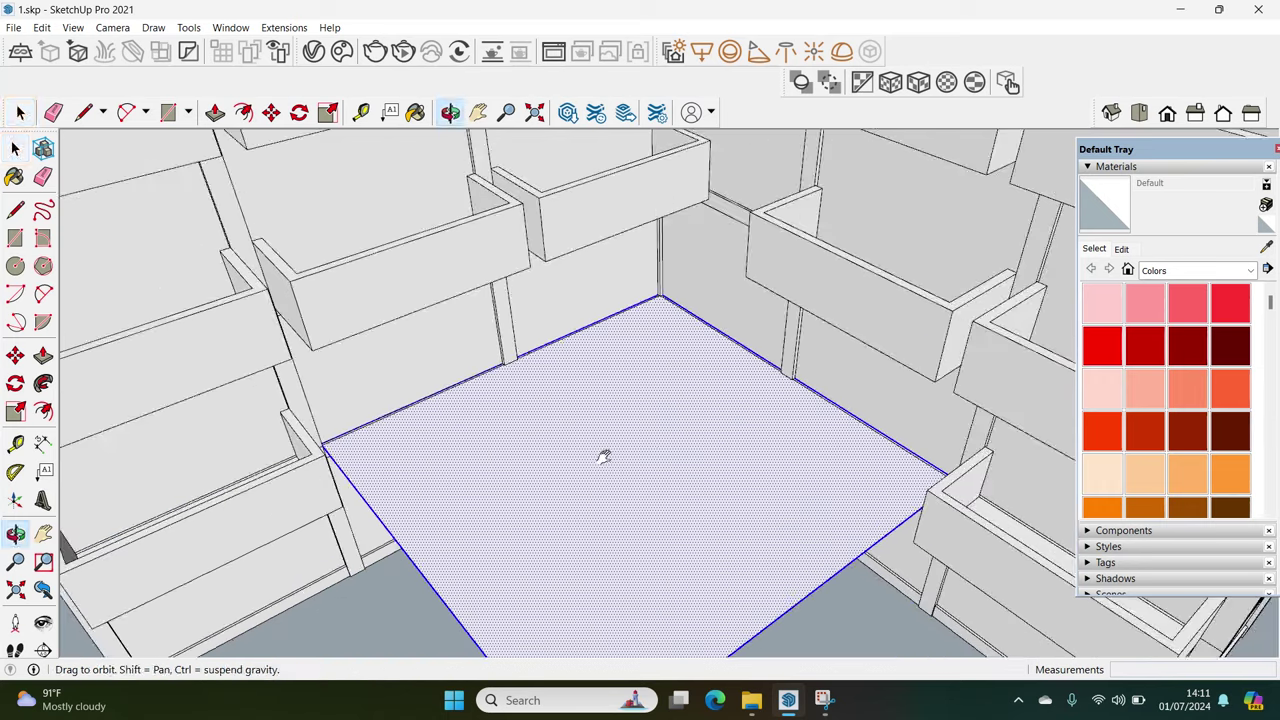
scroll(630, 440, down, 1)
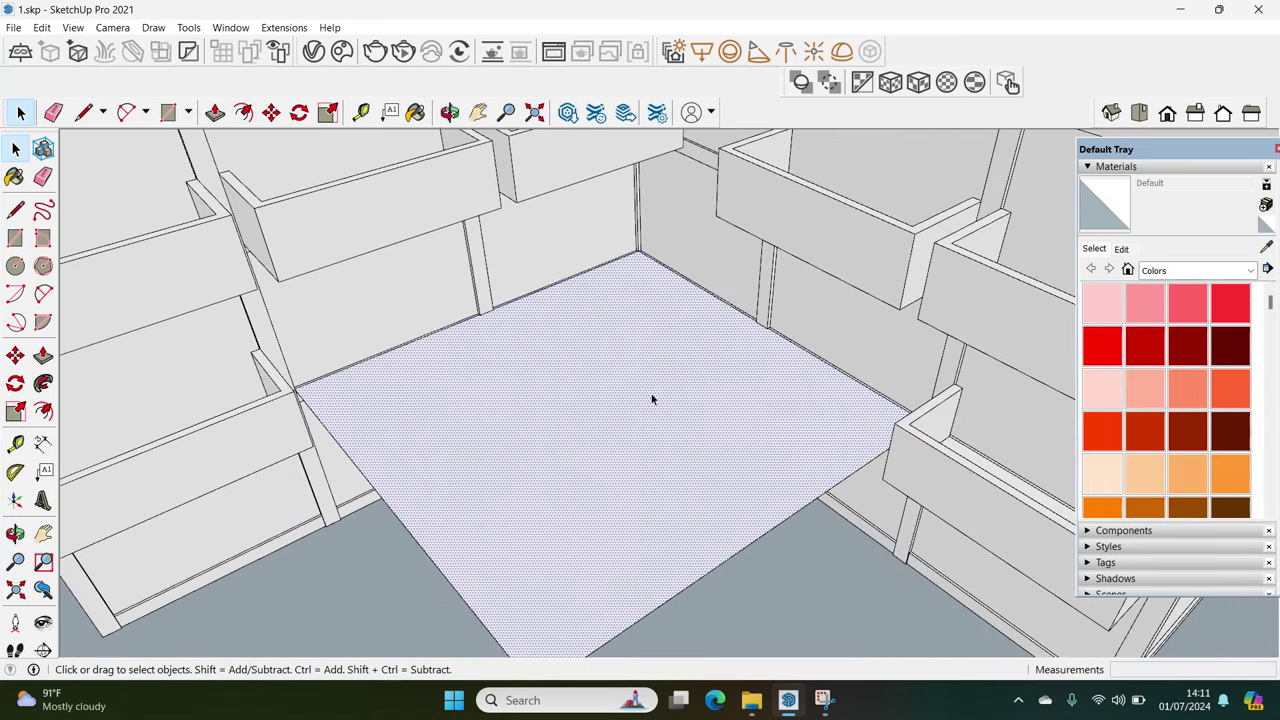
scroll(569, 391, up, 2)
double_click(569, 391)
scroll(387, 338, up, 2)
key(m)
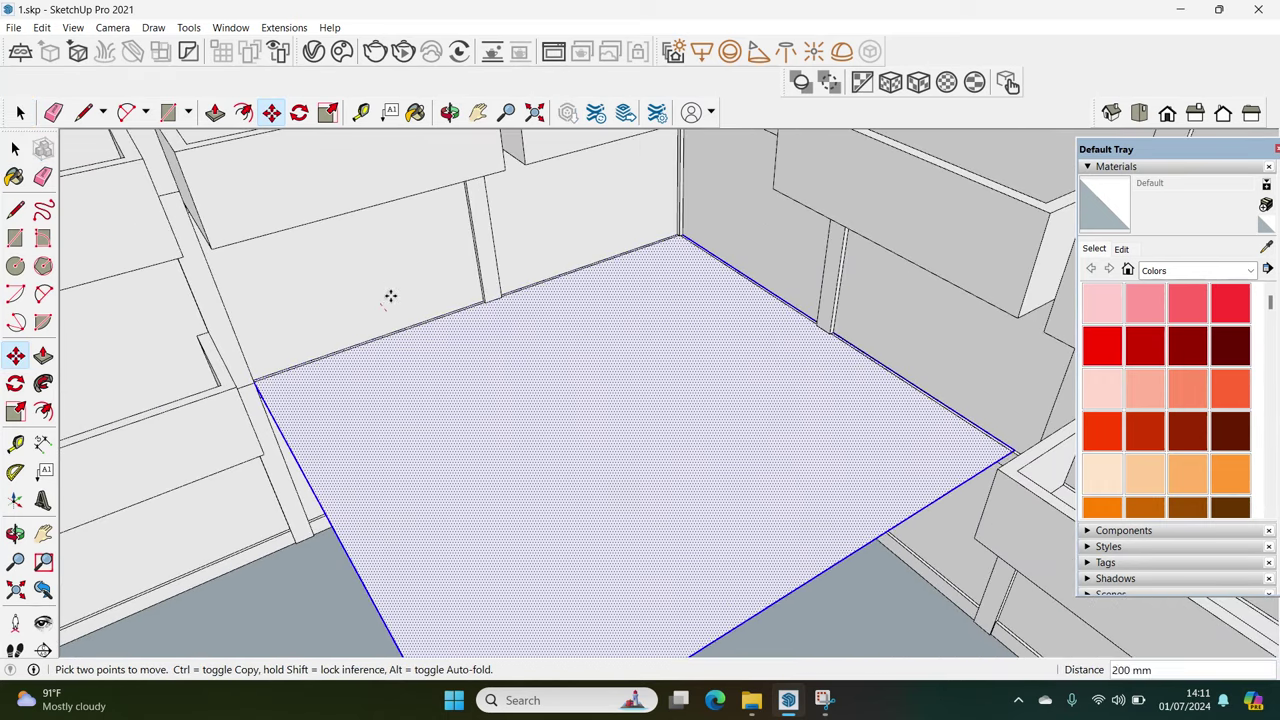
click(386, 311)
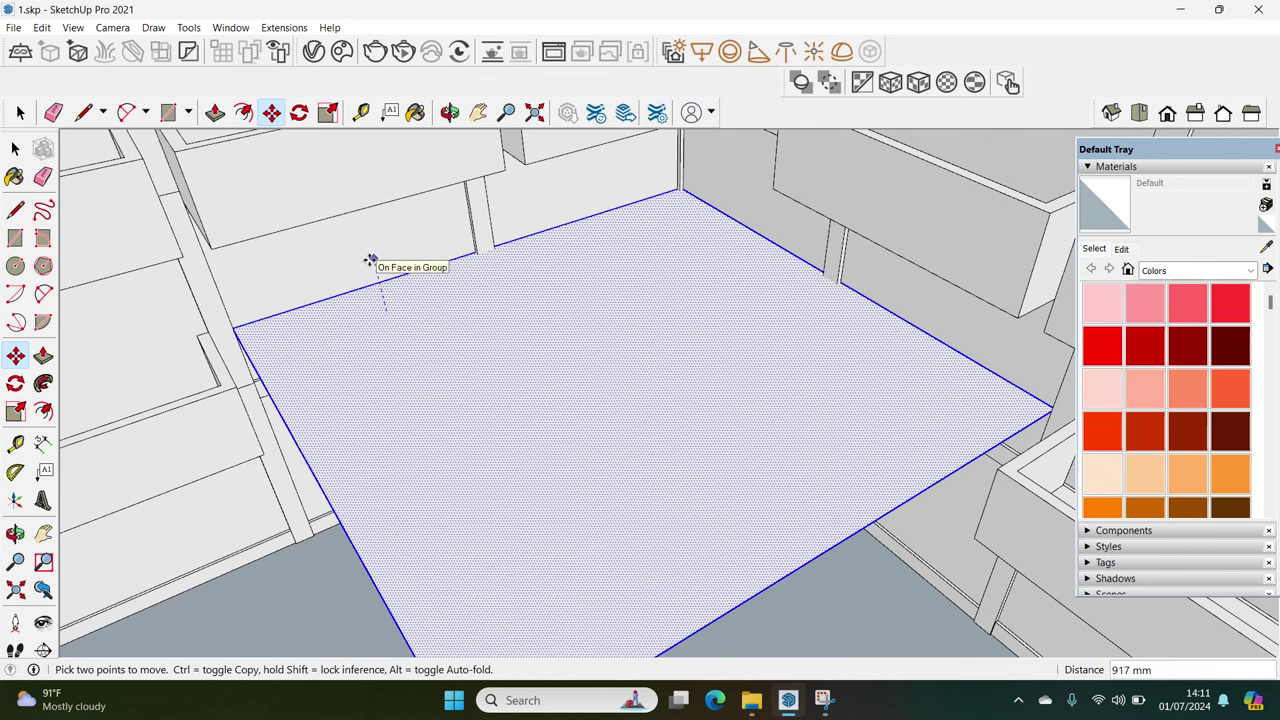
key(Return)
key(space)
Check the floor face's context menu and reselect the floor with its edges
click(441, 347)
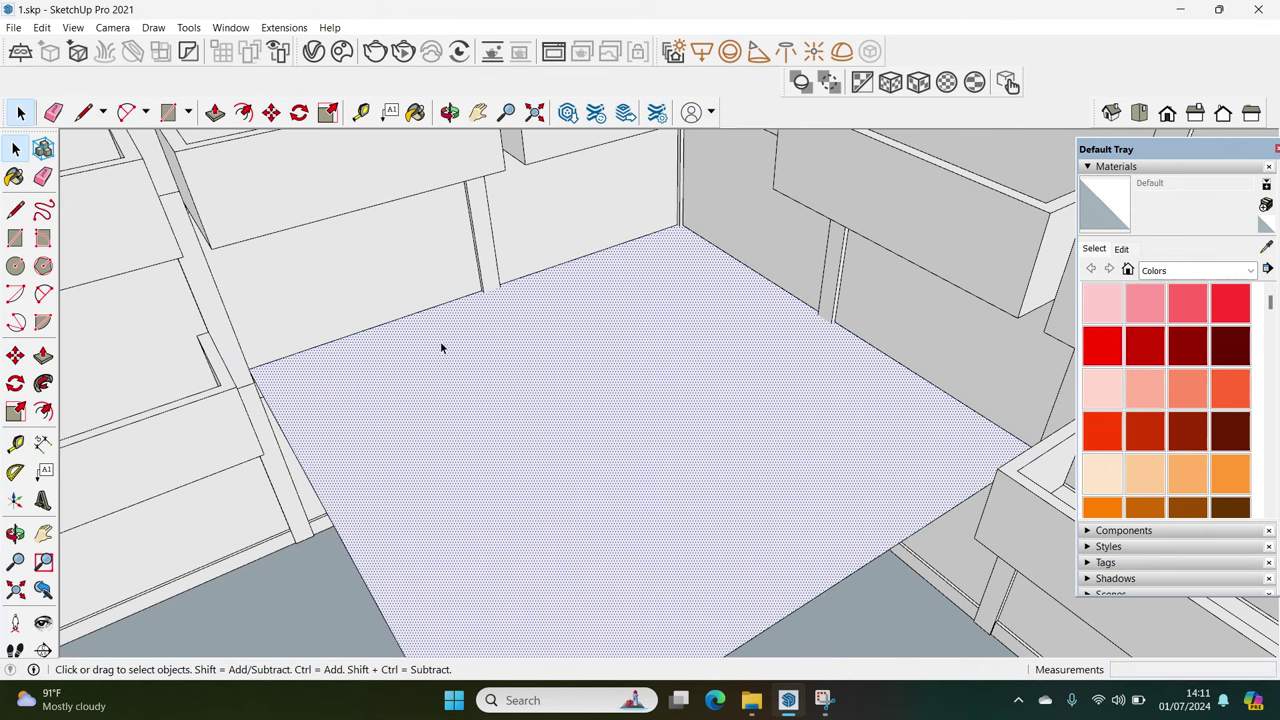
right_click(468, 345)
click(688, 447)
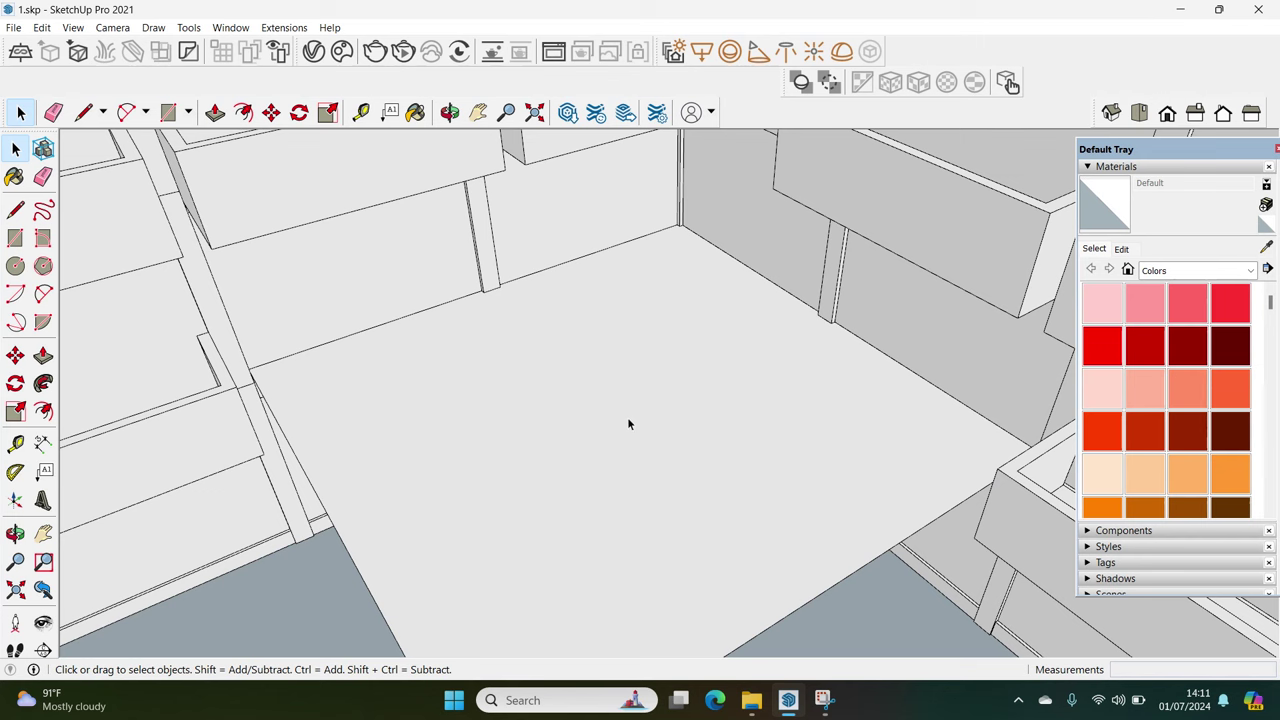
click(628, 422)
click(628, 424)
double_click(518, 359)
click(518, 359)
double_click(518, 359)
scroll(518, 359, down, 1)
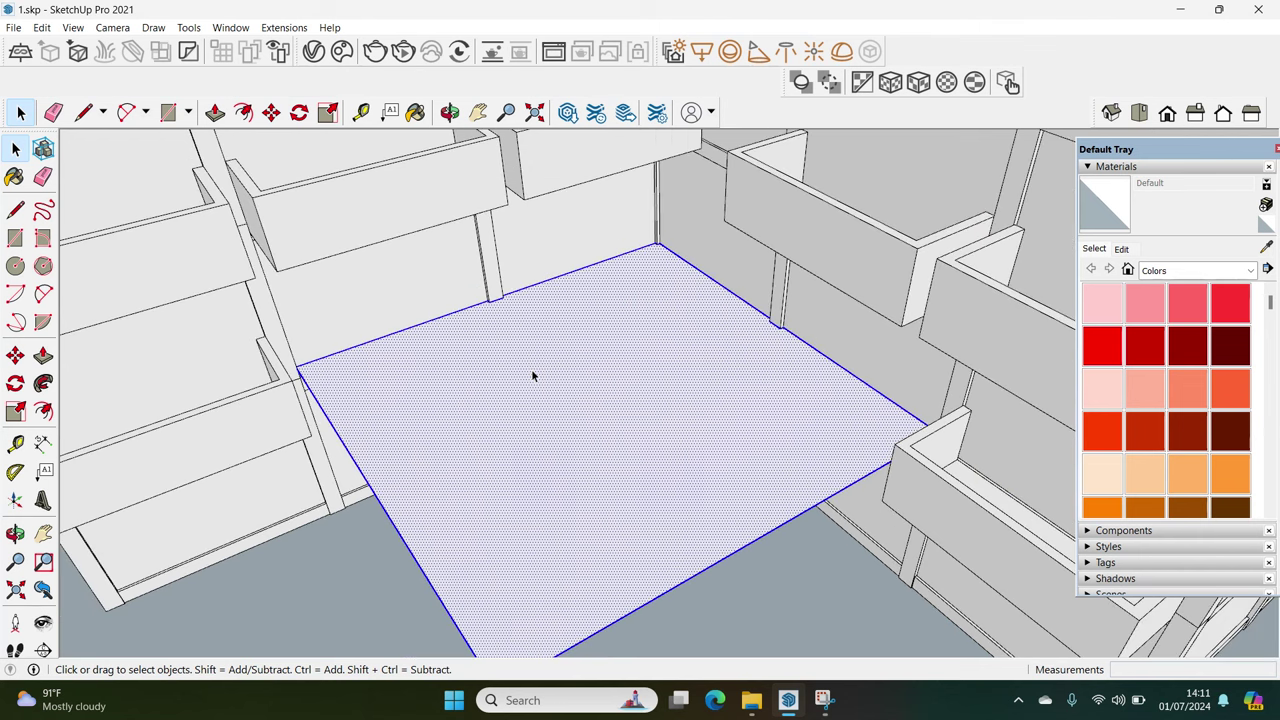
Move the floor 5000 mm along the red axis
key(m)
click(531, 375)
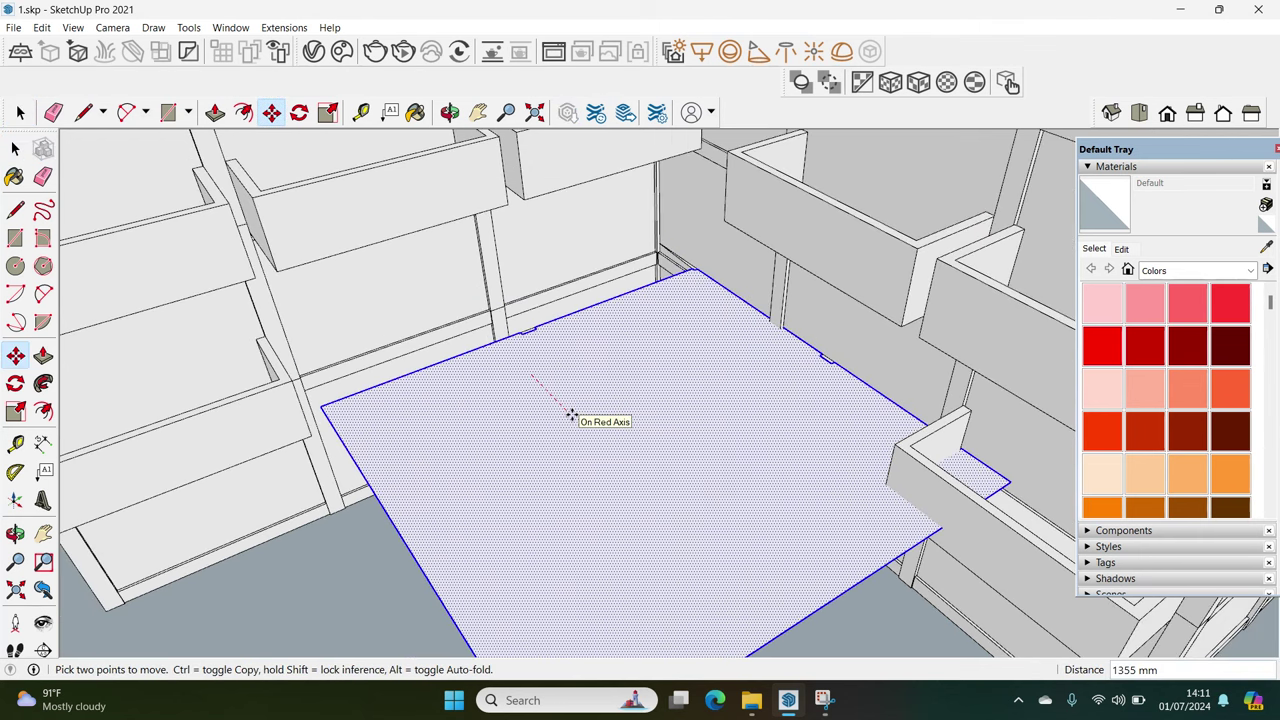
key(Return)
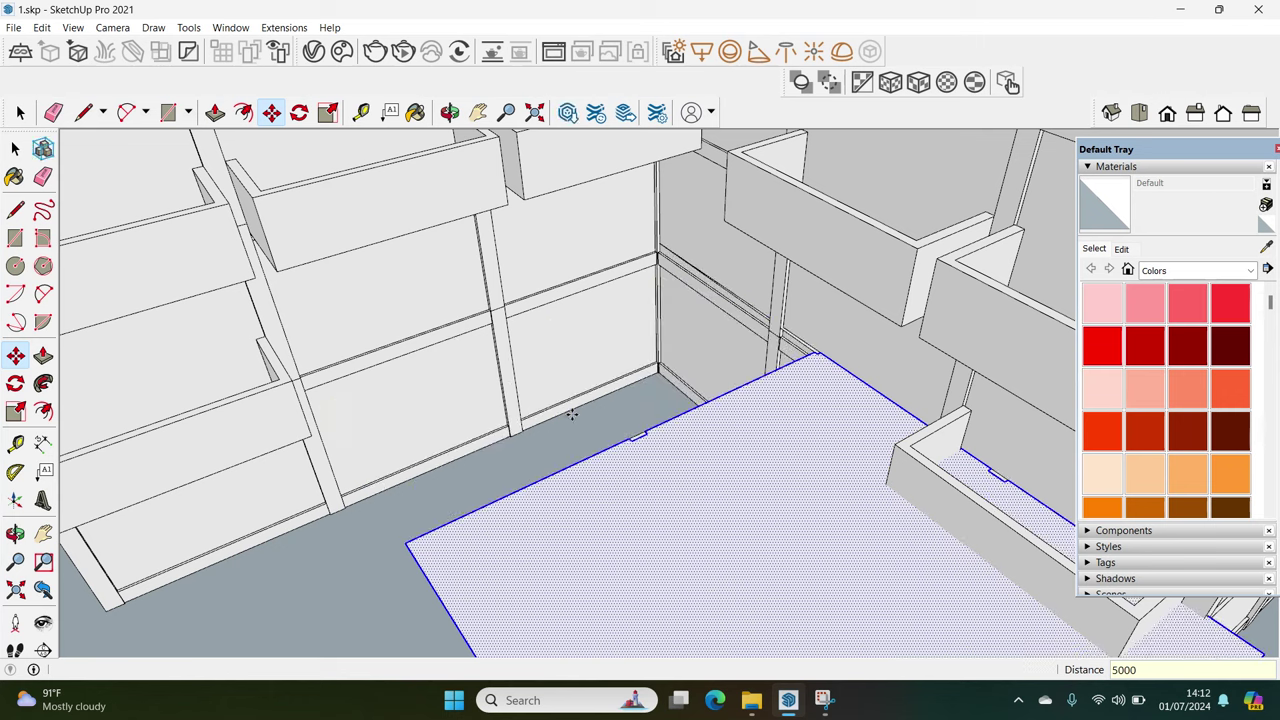
key(space)
scroll(580, 400, up, 2)
scroll(443, 391, up, 2)
scroll(446, 398, up, 1)
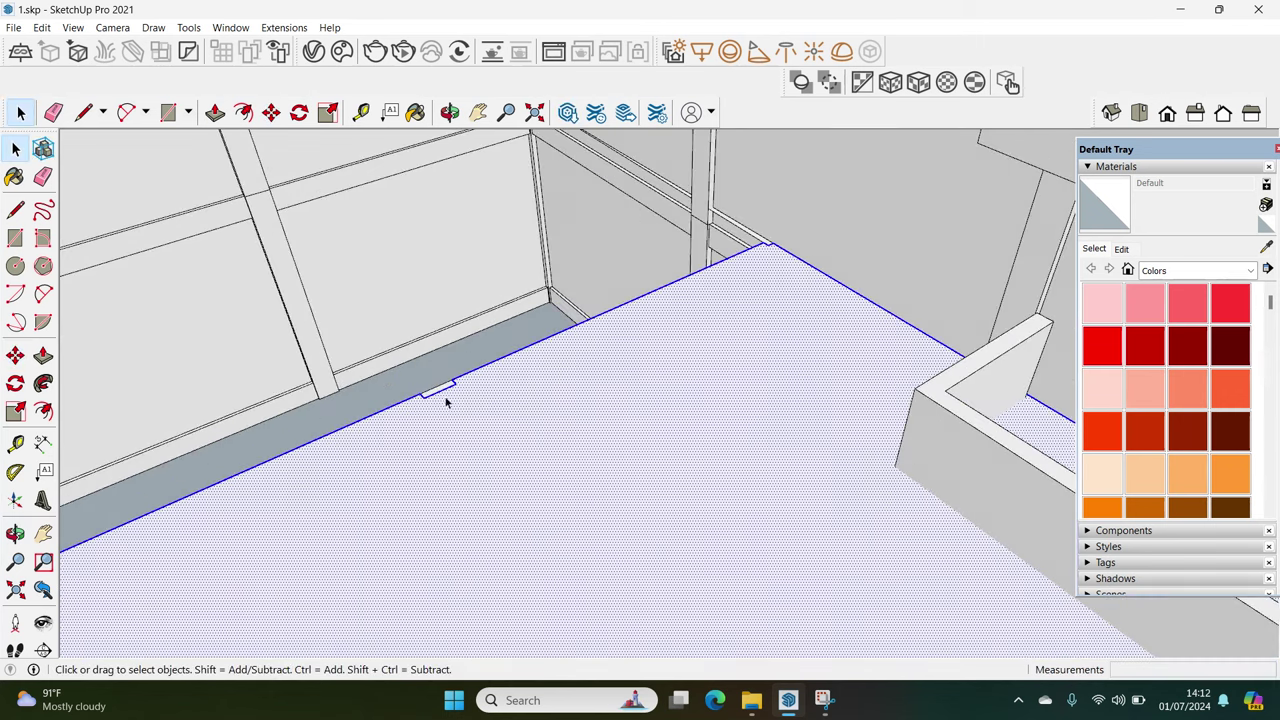
scroll(445, 390, up, 1)
Select the thin leftover strip face along the old edge and erase it
key(e)
click(445, 388)
mouse_move(443, 374)
middle_down()
mouse_move(449, 411)
mouse_move(683, 283)
middle_up()
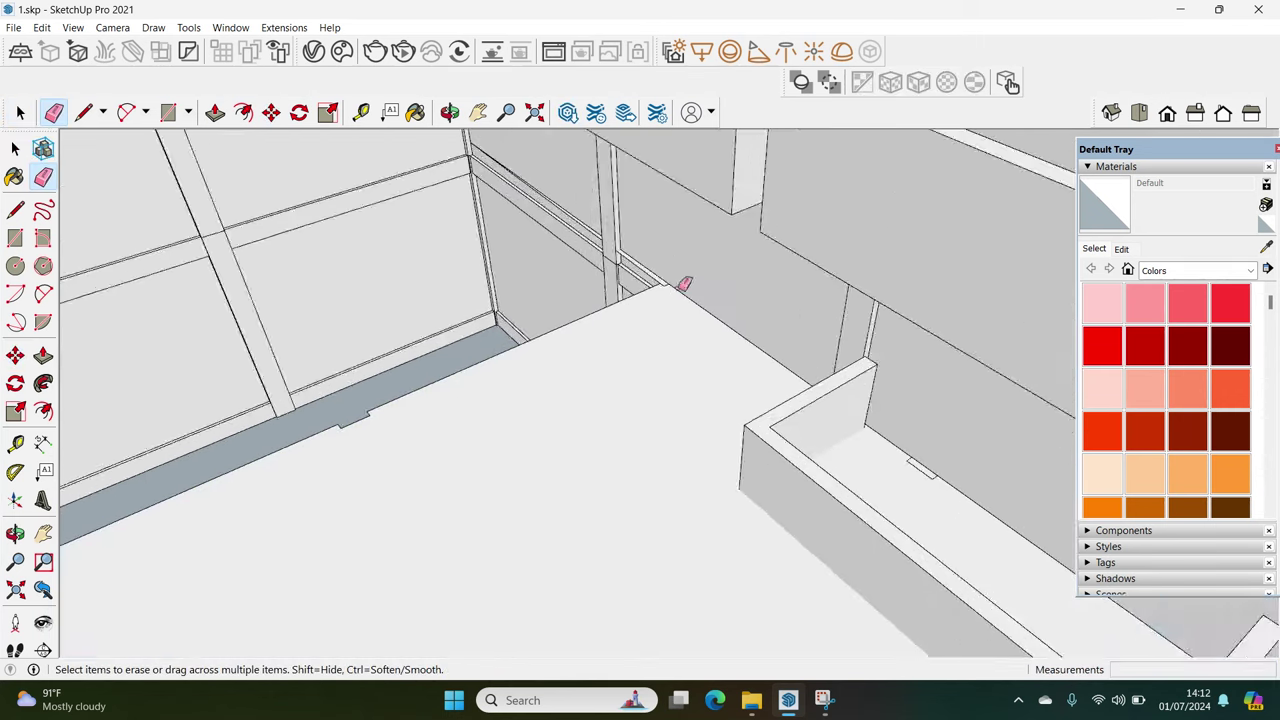
scroll(726, 358, up, 2)
scroll(722, 361, up, 2)
middle_drag(700, 349, 814, 314)
key(space)
click(678, 331)
scroll(678, 331, down, 3)
scroll(678, 331, up, 2)
scroll(670, 330, up, 2)
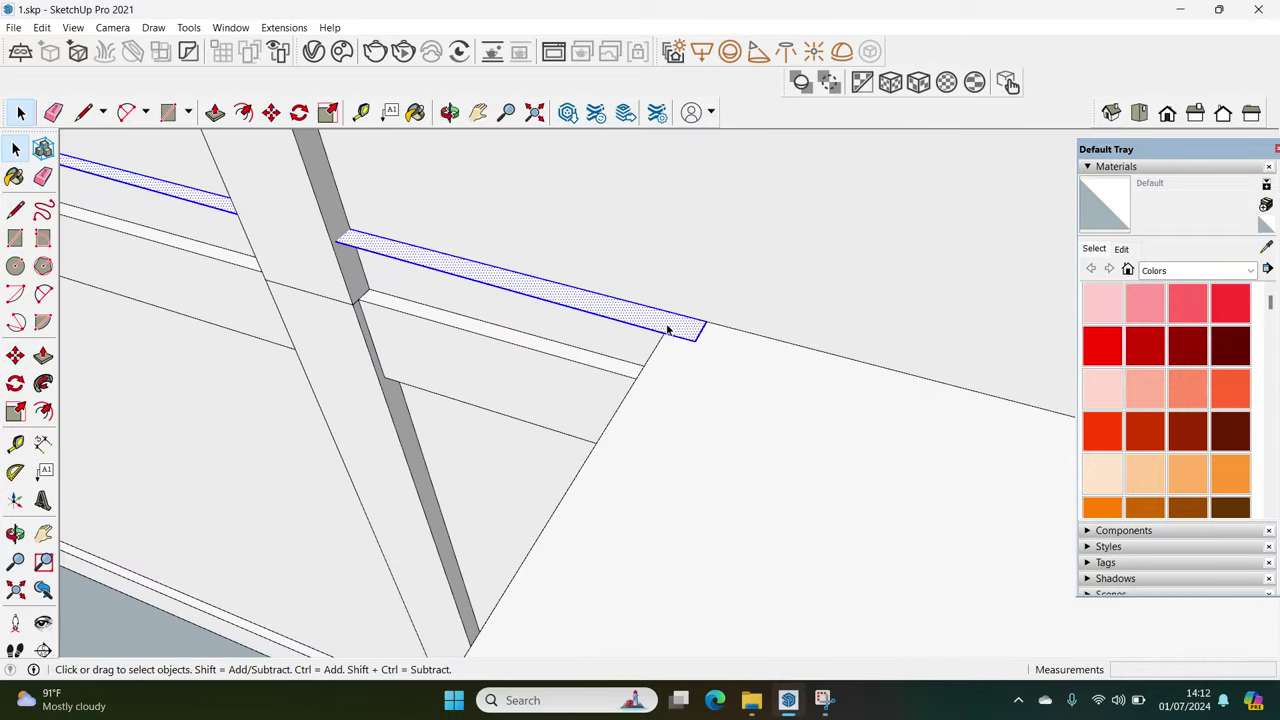
key(e)
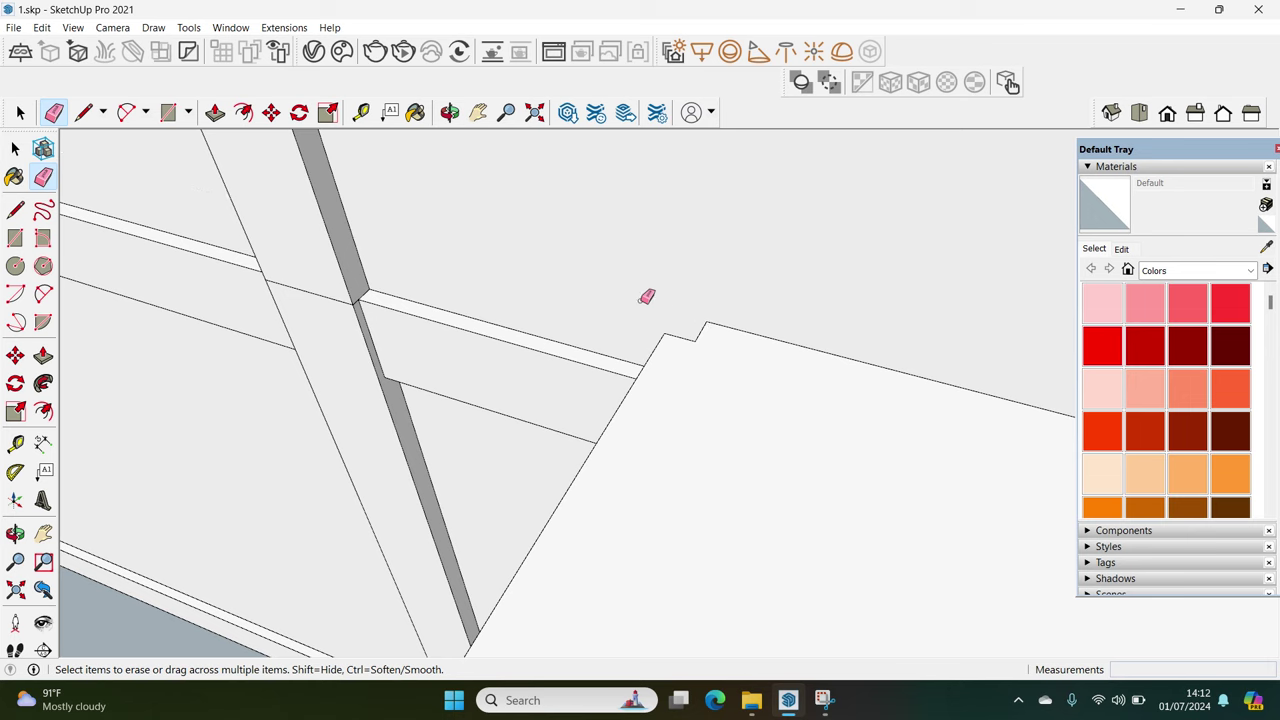
scroll(646, 300, down, 3)
scroll(686, 323, down, 2)
Reselect the floor and move it 5000 mm along red again
mouse_move(686, 323)
middle_down()
mouse_move(669, 320)
mouse_move(868, 371)
middle_up()
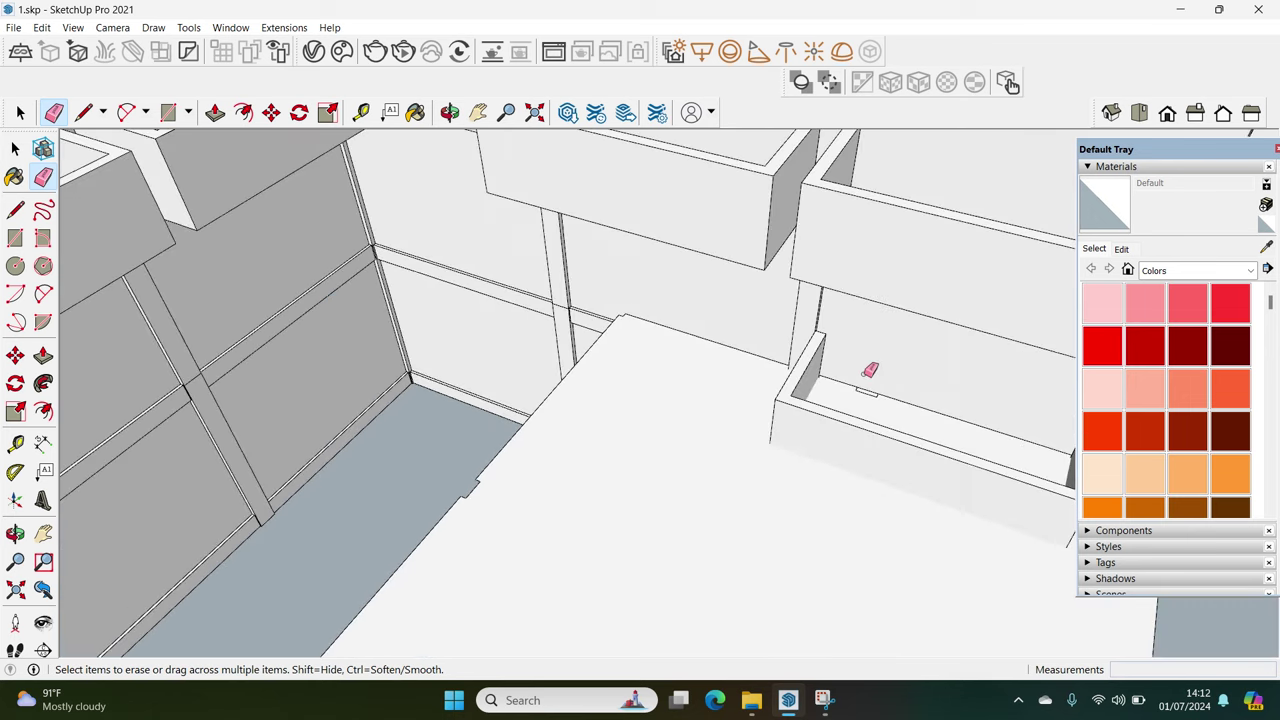
scroll(868, 371, up, 2)
scroll(871, 391, down, 3)
scroll(966, 466, up, 2)
middle_drag(966, 466, 806, 468)
key(space)
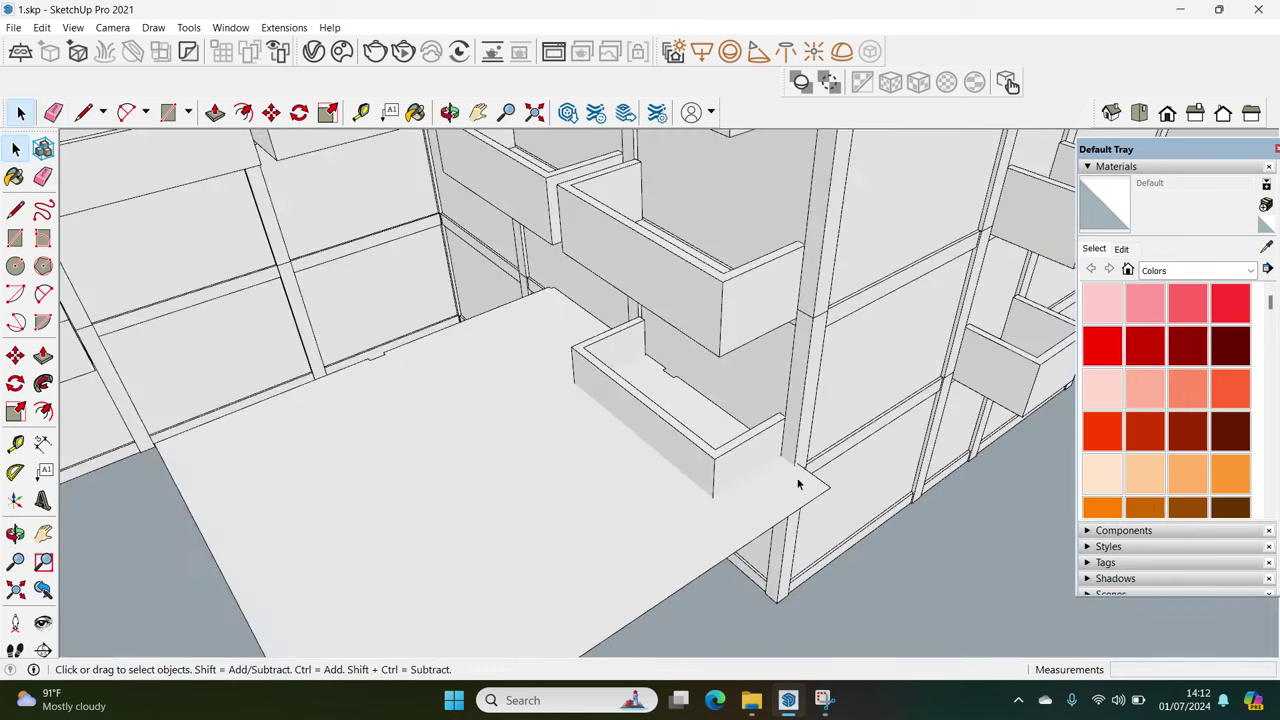
double_click(717, 508)
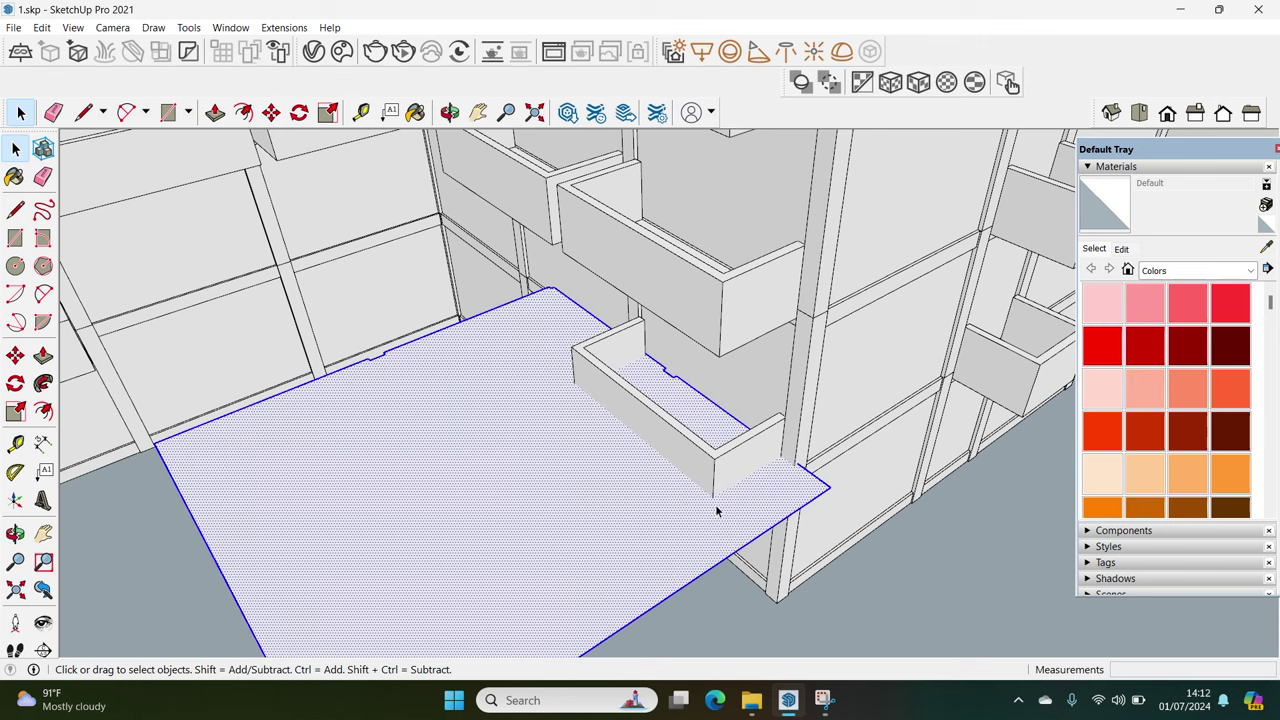
key(m)
click(636, 532)
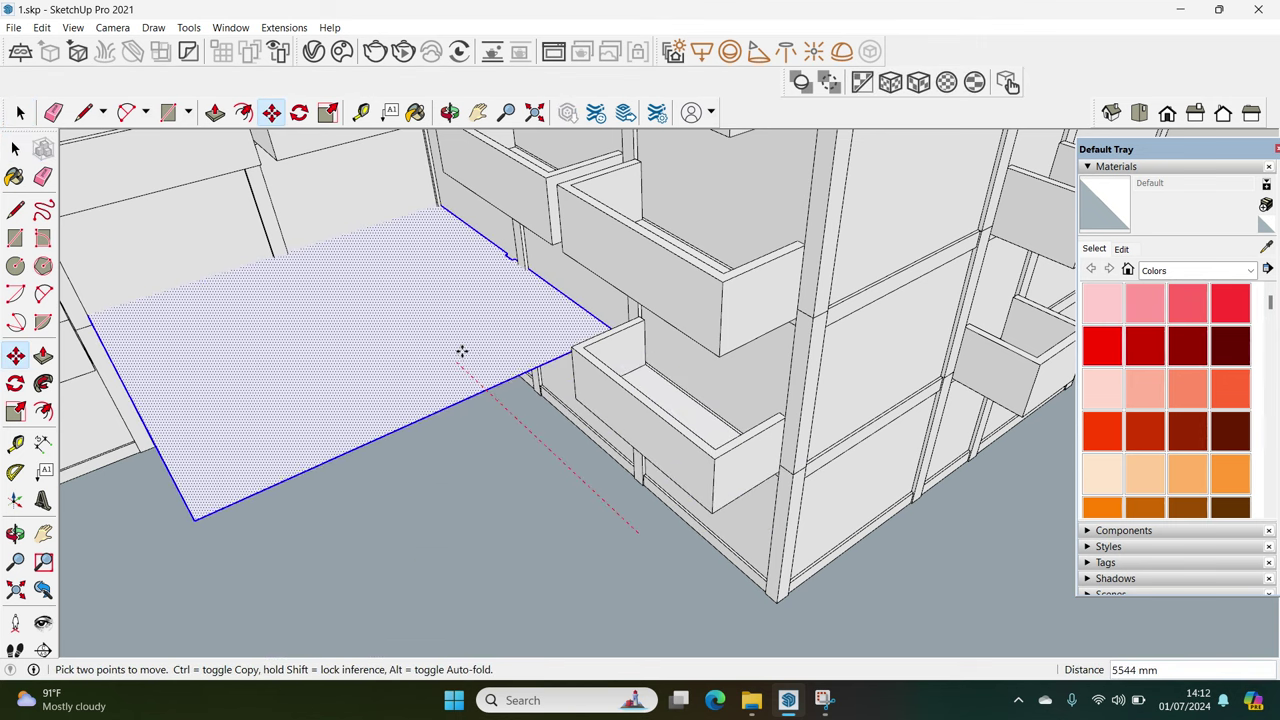
key(space)
key(m)
click(548, 496)
text(5000)
key(Return)
key(space)
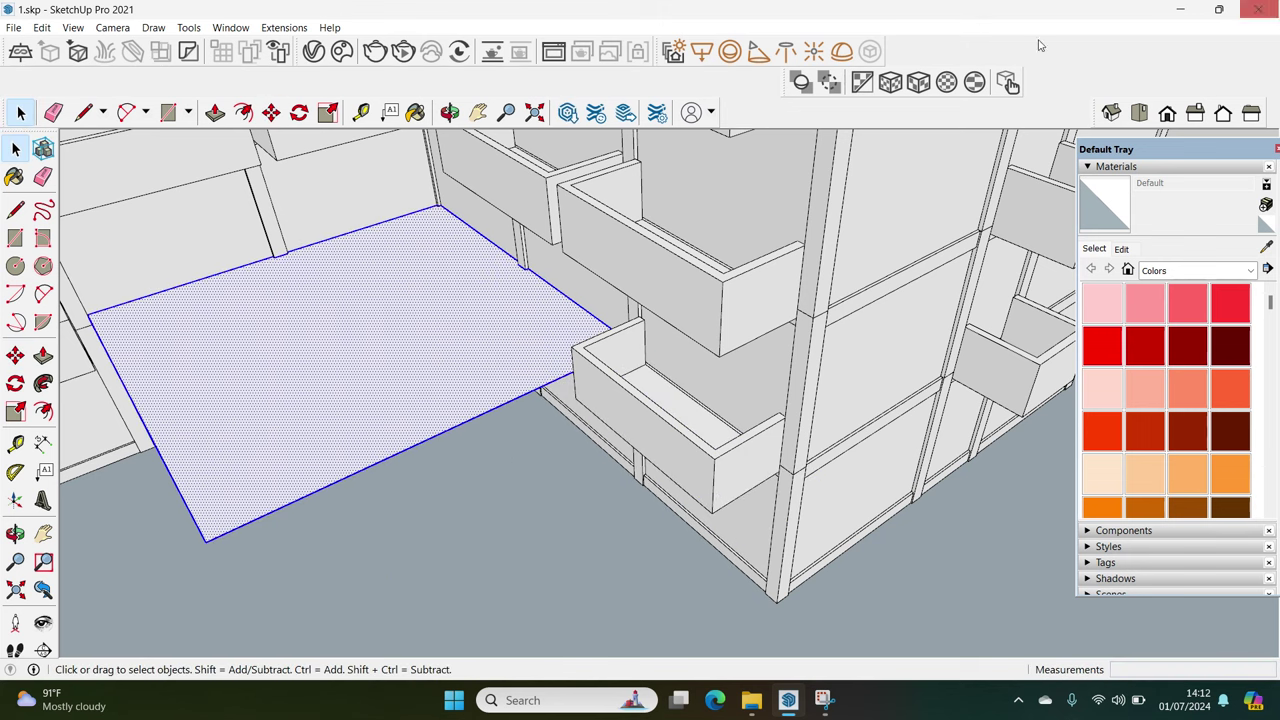
Try moving the floor downward, then cancel the move
scroll(323, 277, up, 1)
scroll(328, 197, up, 1)
key(m)
key(space)
key(m)
click(327, 186)
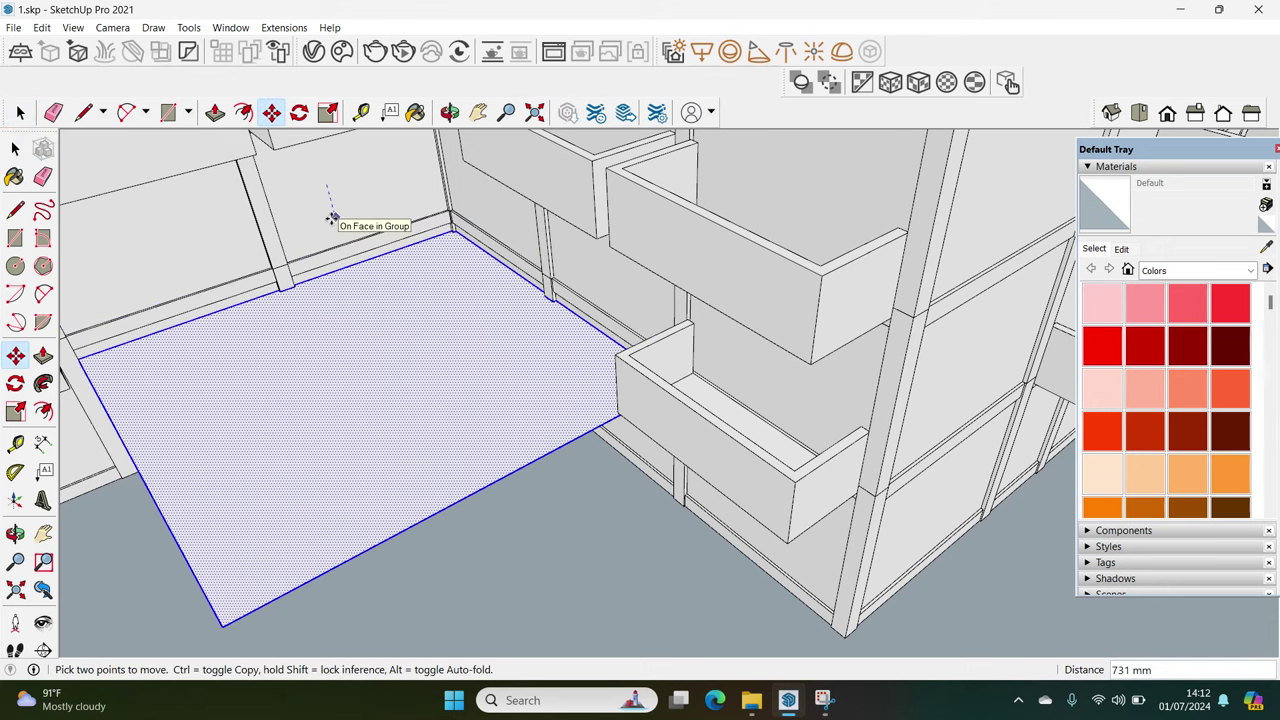
key(Escape)
key(space)
mouse_move(400, 383)
middle_down()
mouse_move(394, 320)
mouse_move(243, 355)
mouse_move(297, 385)
middle_up()
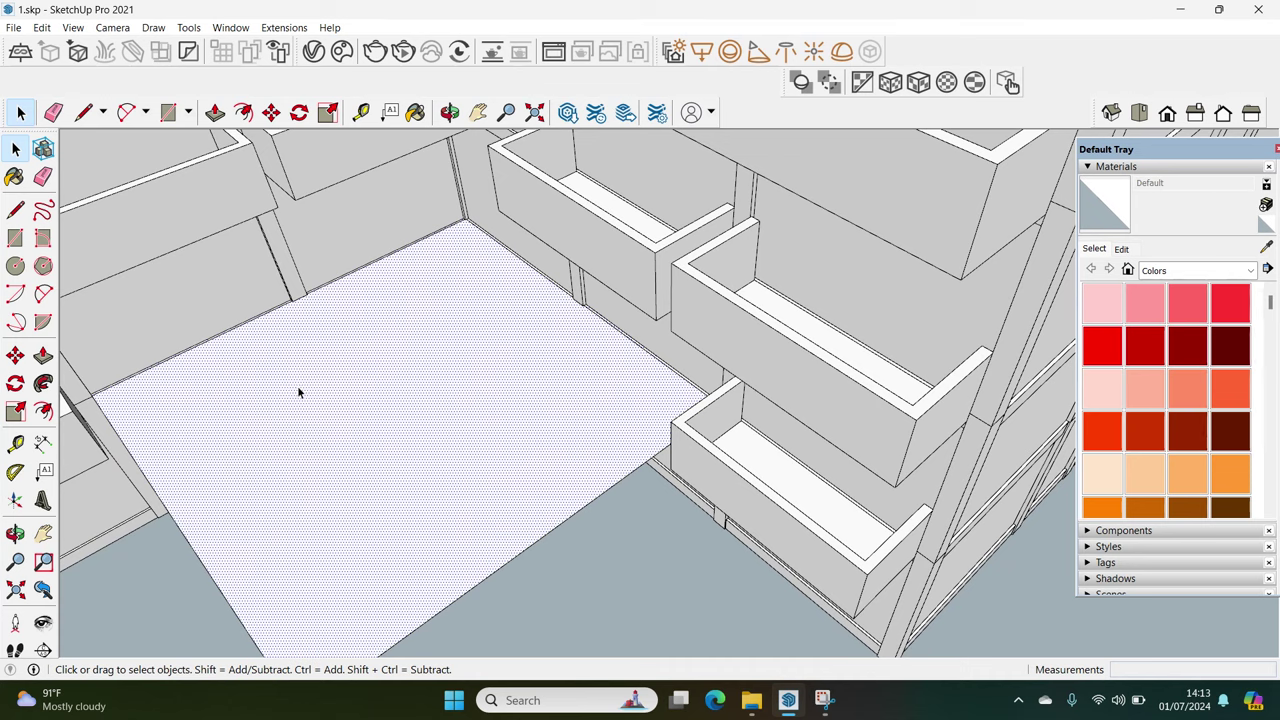
Start a tape-measure guide line from the floor edge
key(t)
scroll(297, 385, up, 2)
click(250, 307)
scroll(250, 307, down, 2)
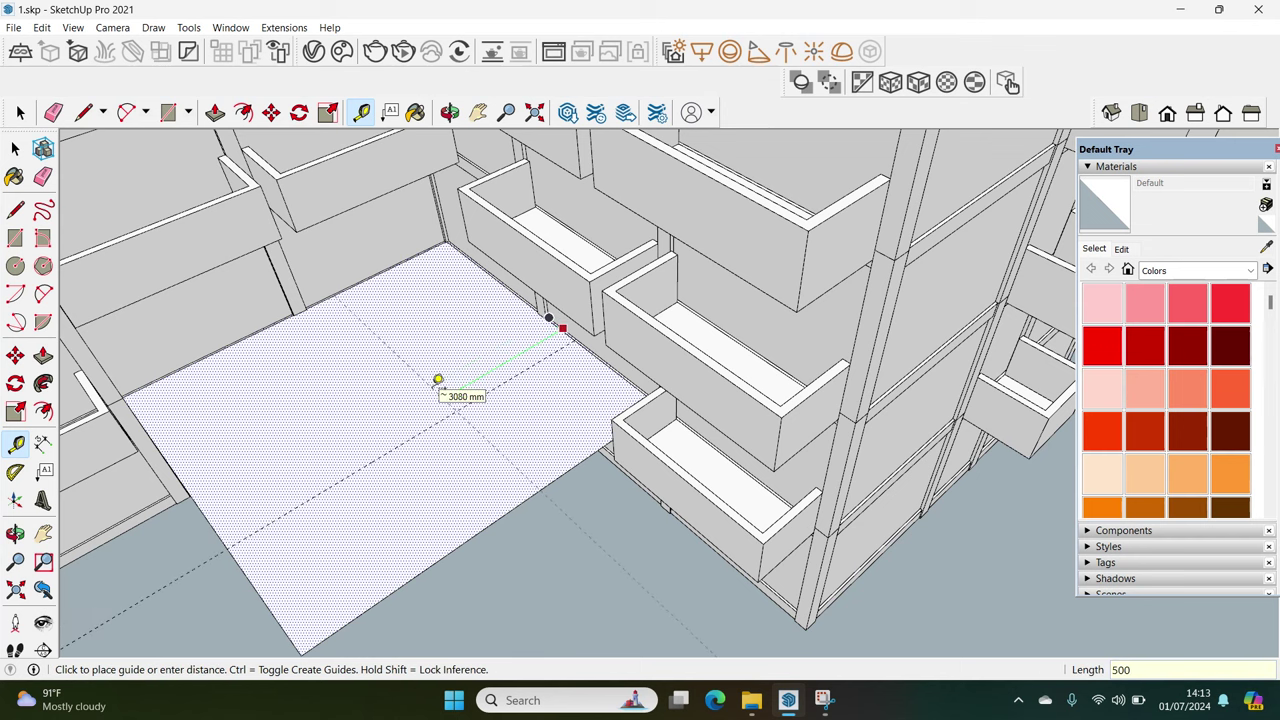
Draw a rectangle on the courtyard floor and erase its small front part, leaving the L-shape
key(space)
middle_drag(437, 380, 446, 451)
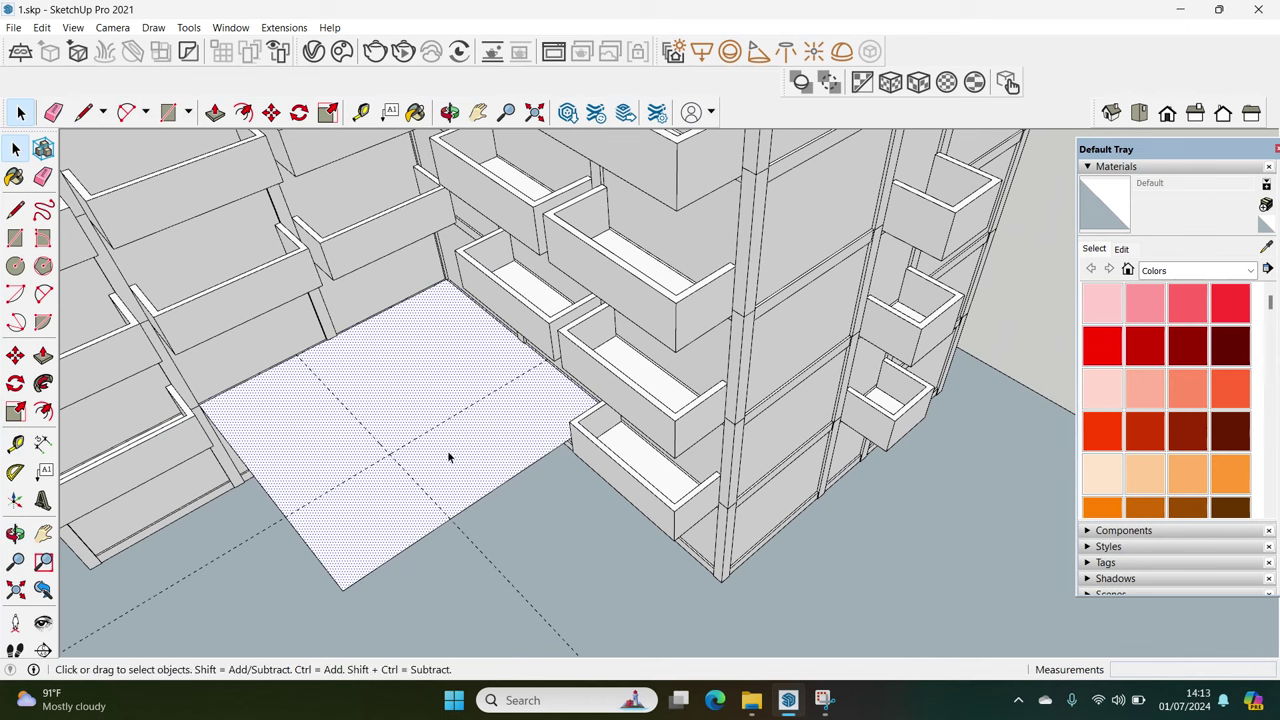
key(r)
click(343, 587)
click(396, 452)
key(e)
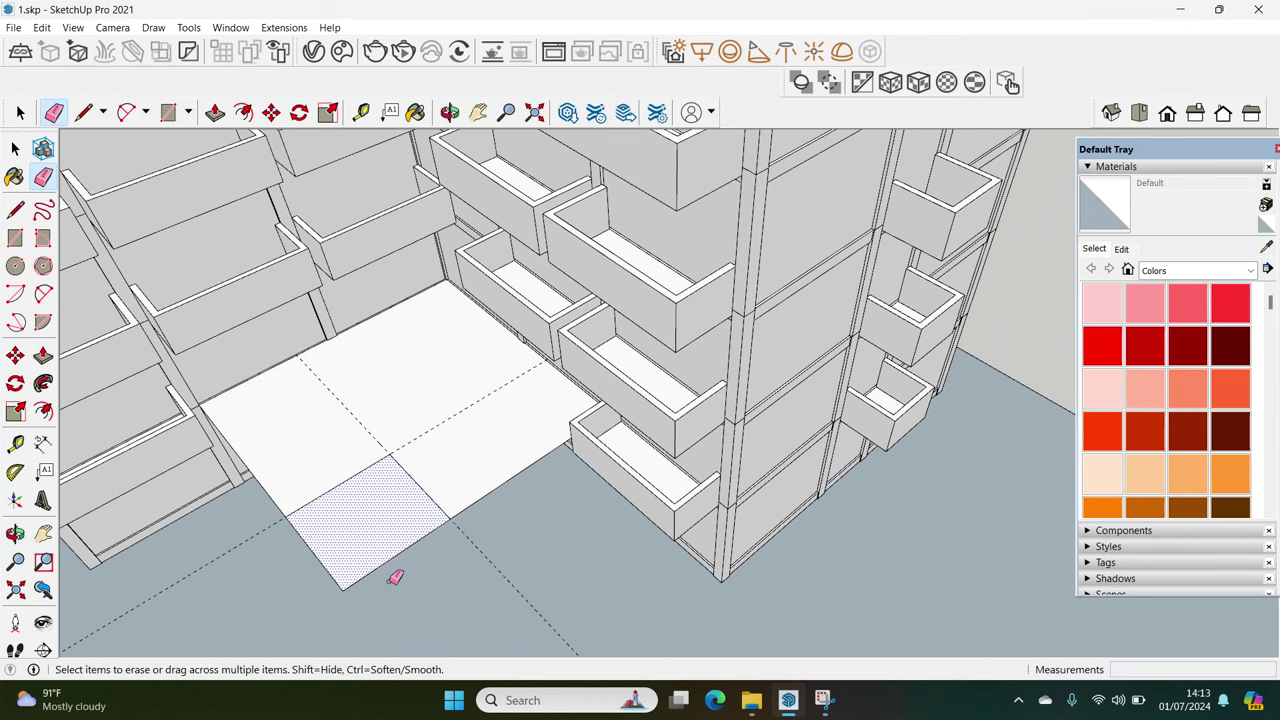
click(333, 587)
key(space)
mouse_move(443, 457)
middle_down()
mouse_move(457, 446)
mouse_move(451, 414)
mouse_move(551, 303)
mouse_move(557, 229)
mouse_move(535, 341)
middle_up()
key(e)
key(space)
Push/Pull the L-shaped face up into a thick table slab
key(p)
drag(520, 366, 506, 408)
key(space)
mouse_move(506, 408)
middle_down()
mouse_move(482, 358)
mouse_move(475, 262)
middle_up()
scroll(463, 399, down, 3)
scroll(461, 397, down, 1)
scroll(475, 262, up, 2)
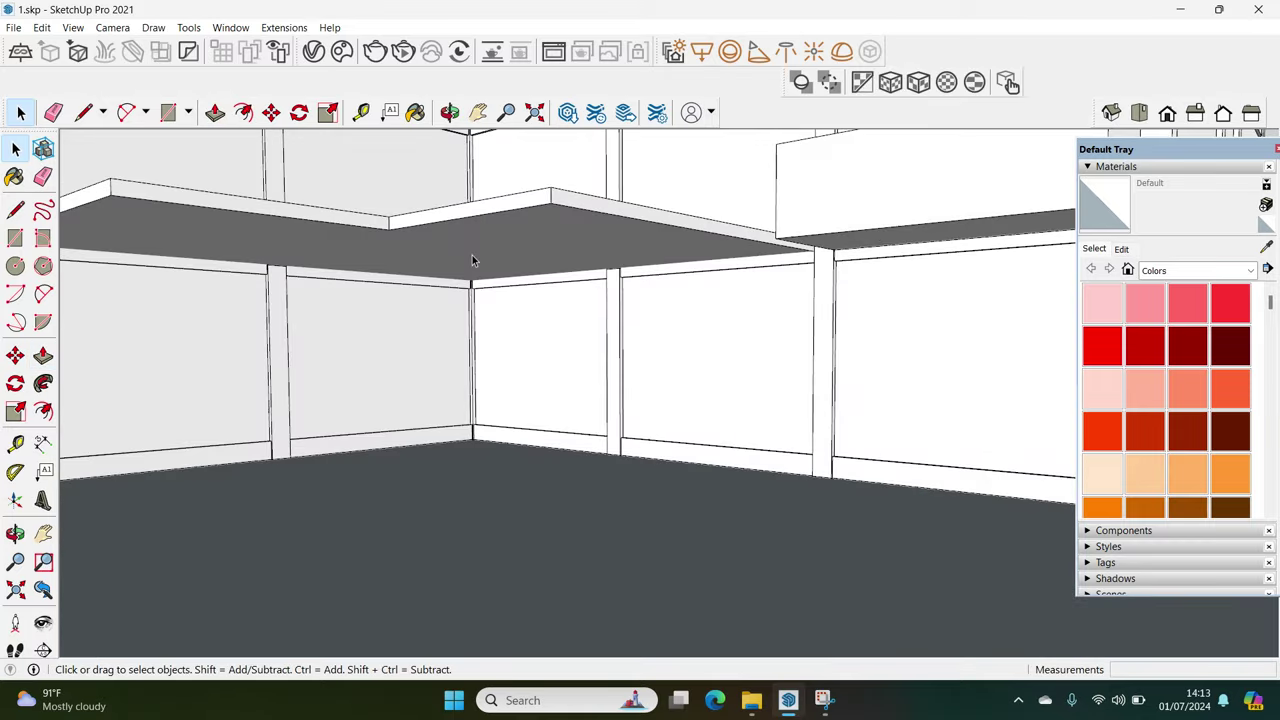
Pull the strip under the table slab down 120 mm
key(e)
scroll(897, 347, up, 2)
key(space)
middle_drag(521, 408, 582, 335)
key(p)
drag(582, 335, 585, 367)
key(space)
mouse_move(563, 354)
middle_down()
mouse_move(509, 406)
mouse_move(343, 380)
mouse_move(403, 334)
mouse_move(371, 329)
mouse_move(394, 351)
mouse_move(329, 360)
mouse_move(340, 355)
middle_up()
scroll(394, 348, up, 3)
Copy the slab edge 150 mm over and pull the new strip down to the floor as a leg
key(m)
key(ctrl)
click(340, 355)
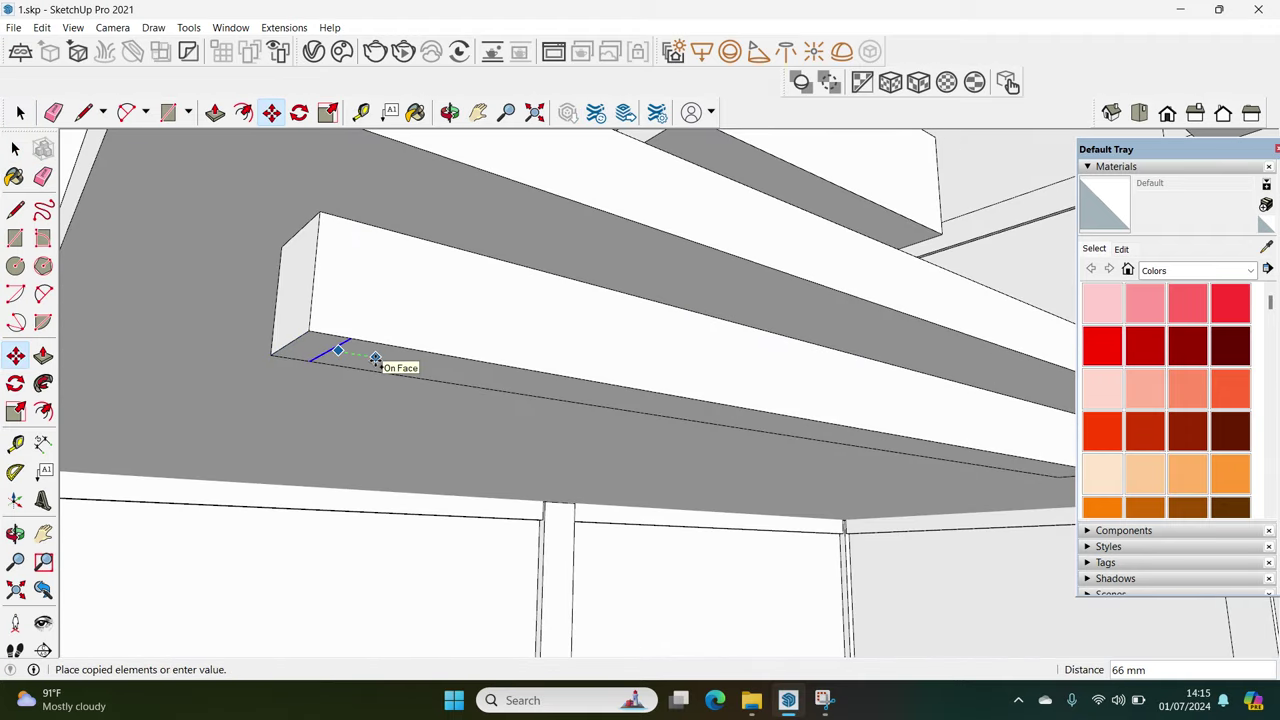
key(Return)
key(space)
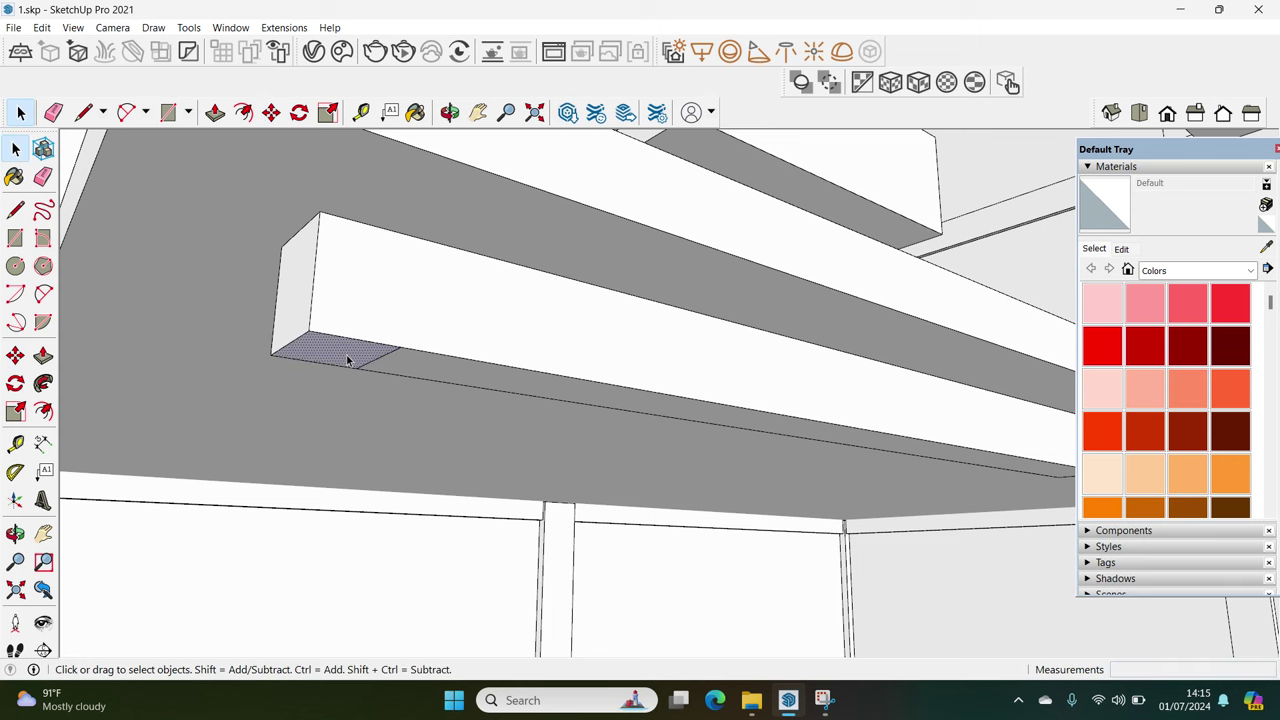
key(p)
click(348, 360)
mouse_move(400, 455)
middle_down()
mouse_move(343, 509)
mouse_move(371, 508)
middle_up()
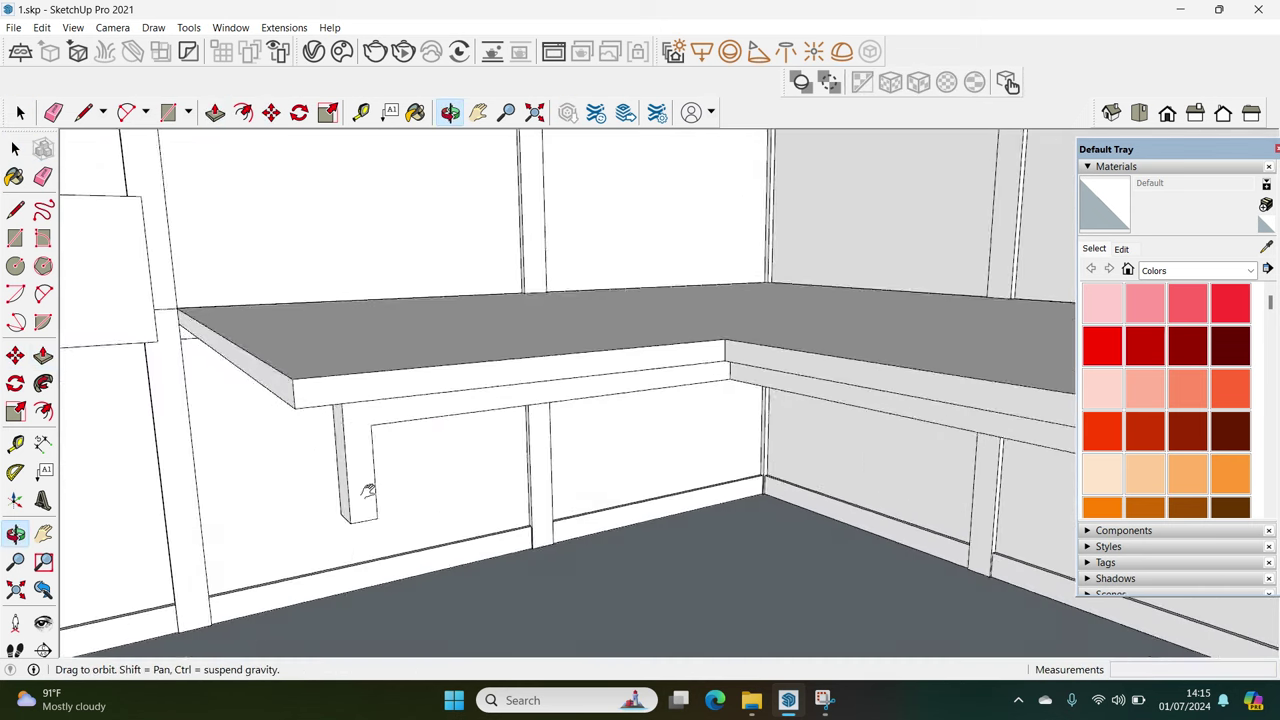
Extrude the bottom face of the beam under the table
mouse_move(378, 584)
middle_down()
mouse_move(329, 606)
mouse_move(389, 563)
middle_up()
click(389, 563)
key(space)
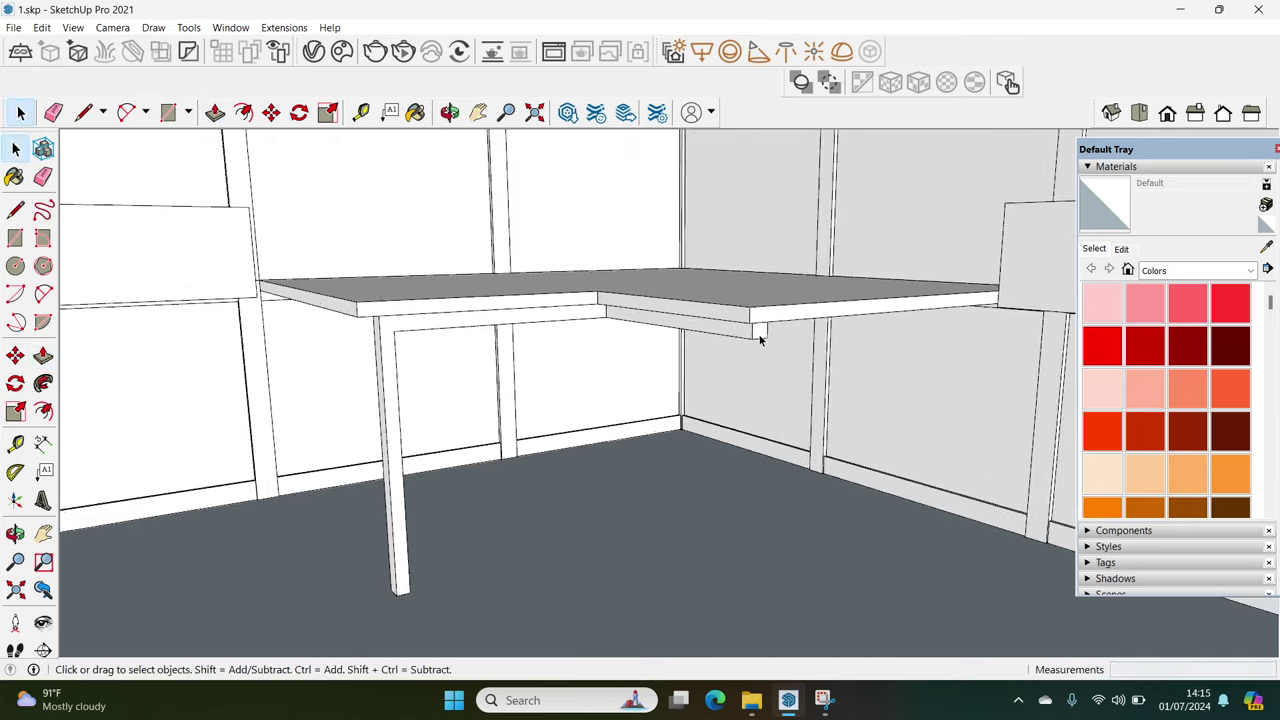
scroll(720, 358, up, 5)
click(720, 358)
key(p)
click(720, 358)
scroll(748, 508, down, 5)
mouse_move(748, 508)
middle_down()
mouse_move(737, 608)
mouse_move(727, 527)
mouse_move(559, 498)
middle_up()
middle_drag(805, 454, 766, 380)
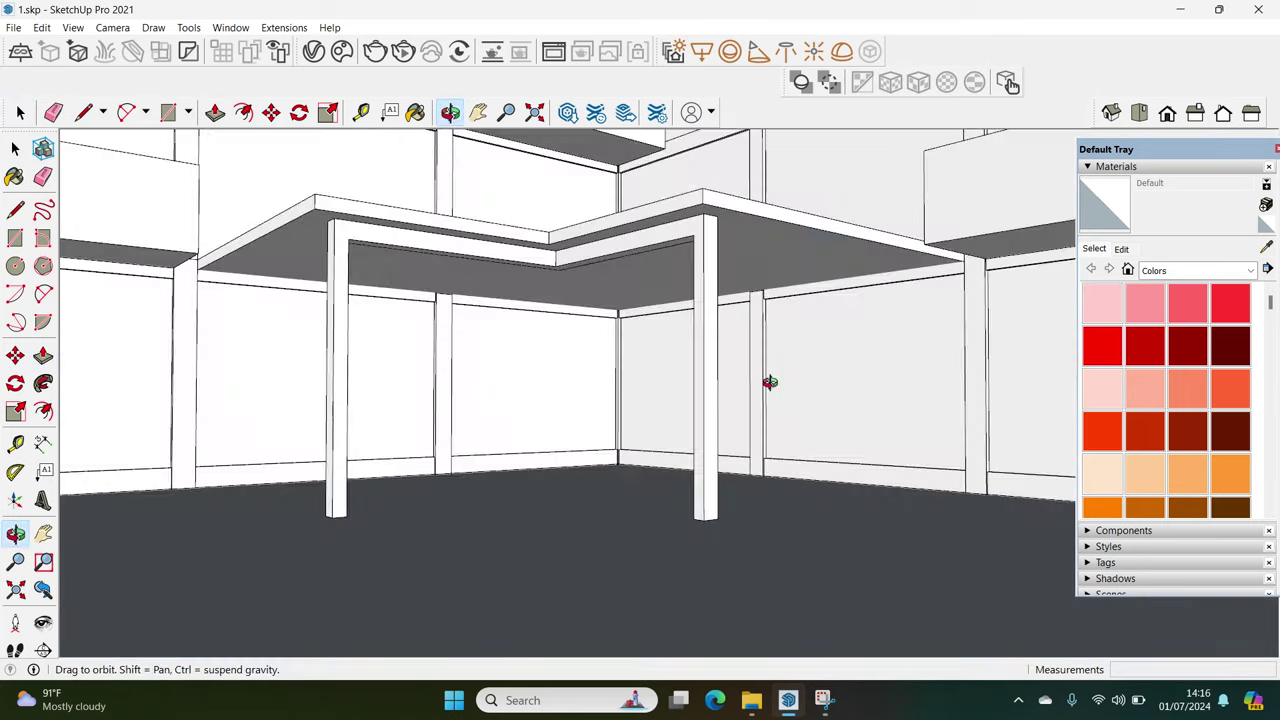
scroll(463, 371, up, 5)
Draw a small rectangle at the table corner and extrude it into a square leg
key(r)
click(460, 358)
click(460, 386)
key(space)
key(p)
drag(460, 380, 497, 437)
mouse_move(497, 437)
middle_down()
mouse_move(480, 654)
mouse_move(537, 446)
mouse_move(500, 562)
mouse_move(423, 580)
mouse_move(357, 506)
middle_up()
Open the column component for editing and select its wall panel, undoing an accidental deletion
scroll(343, 506, down, 2)
key(space)
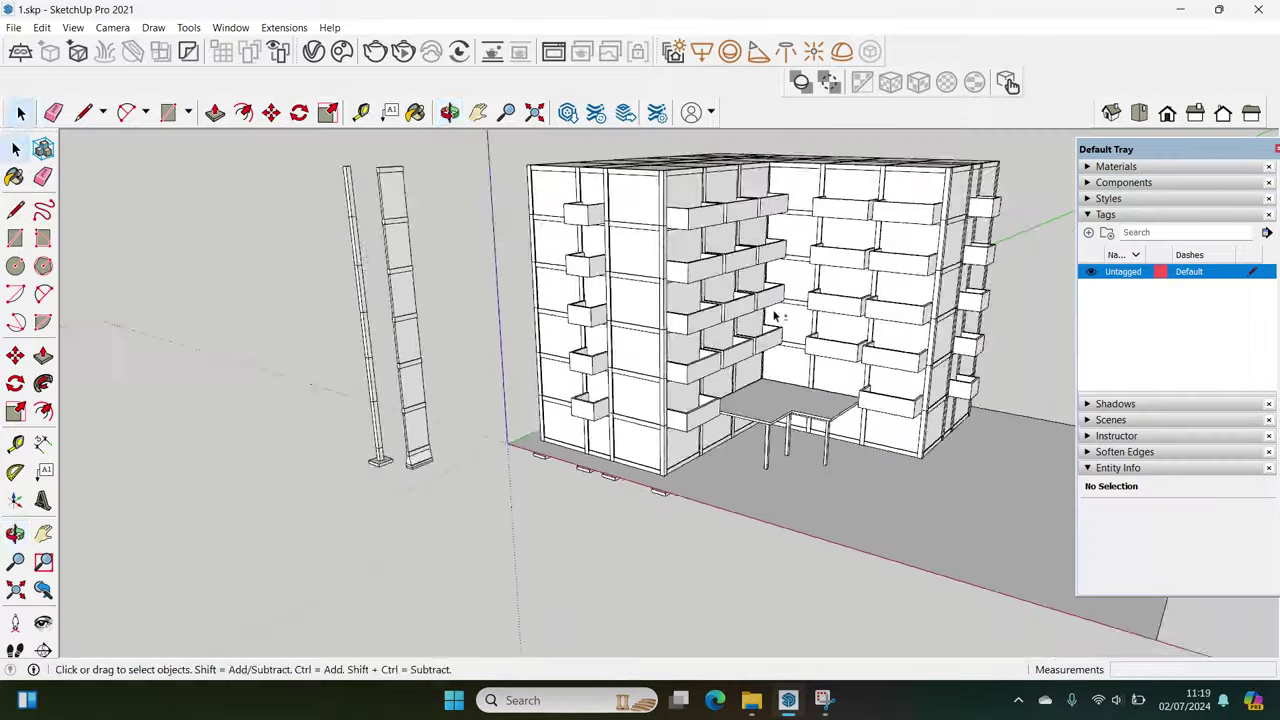
click(443, 386)
double_click(446, 390)
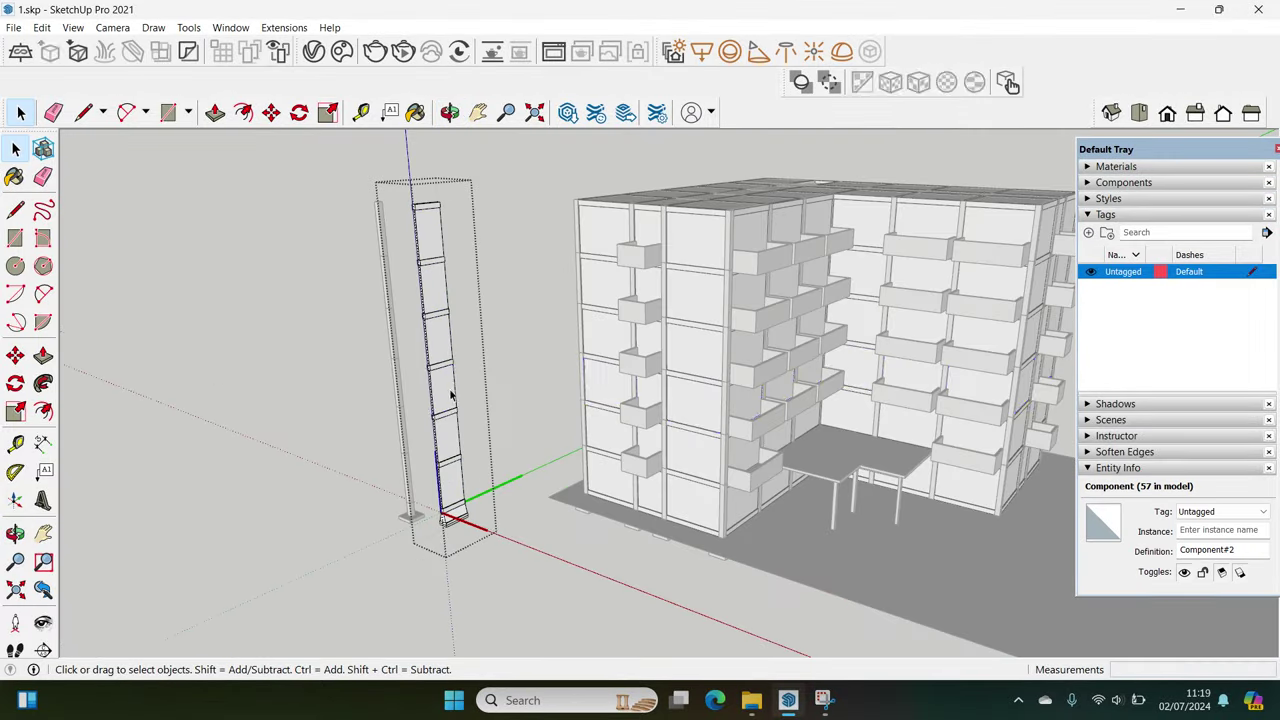
click(446, 390)
scroll(442, 406, up, 2)
key(Delete)
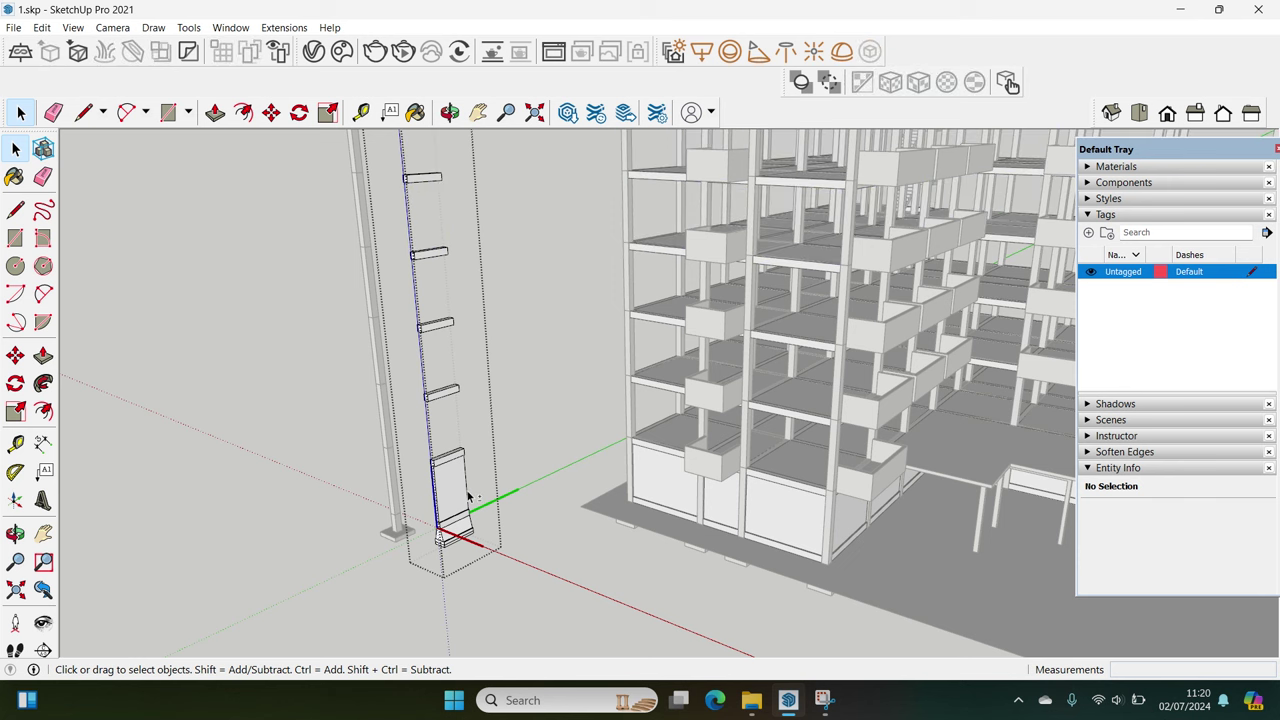
key(ctrl+z)
scroll(445, 512, up, 1)
scroll(445, 512, up, 1)
Create a new tag named Dinding and assign the wall panel to it
click(1118, 468)
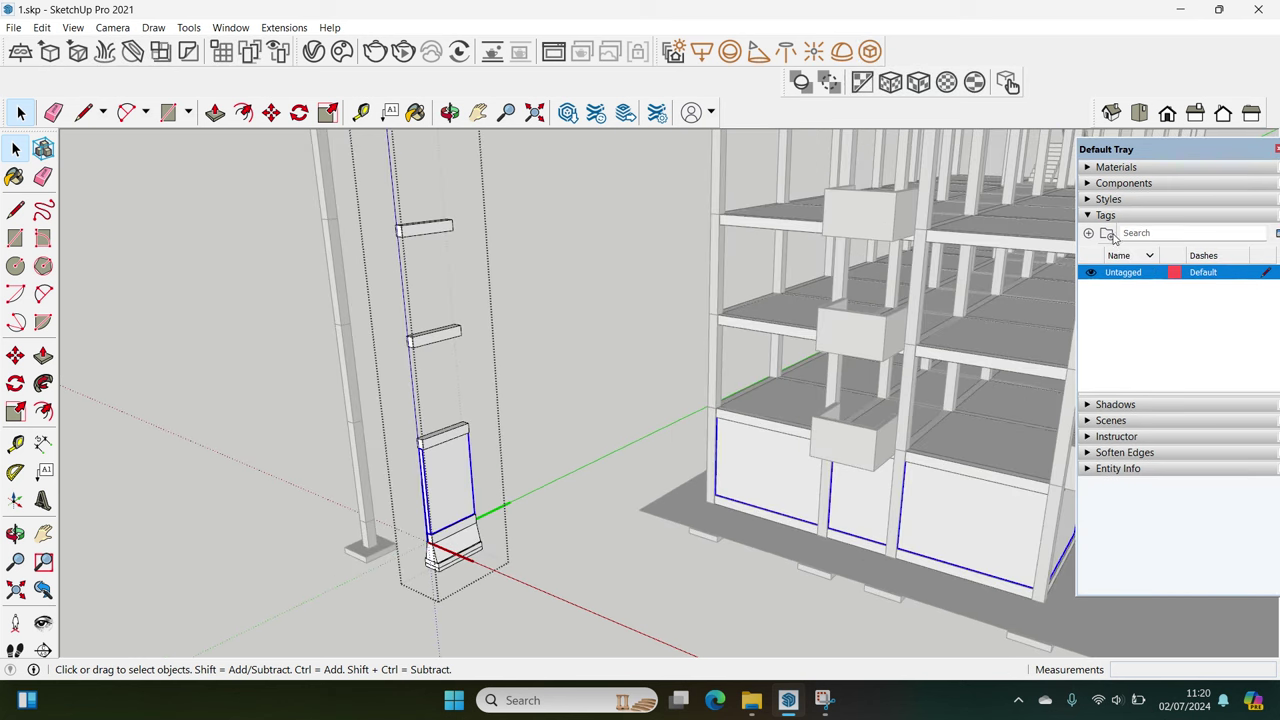
click(1104, 215)
click(1095, 215)
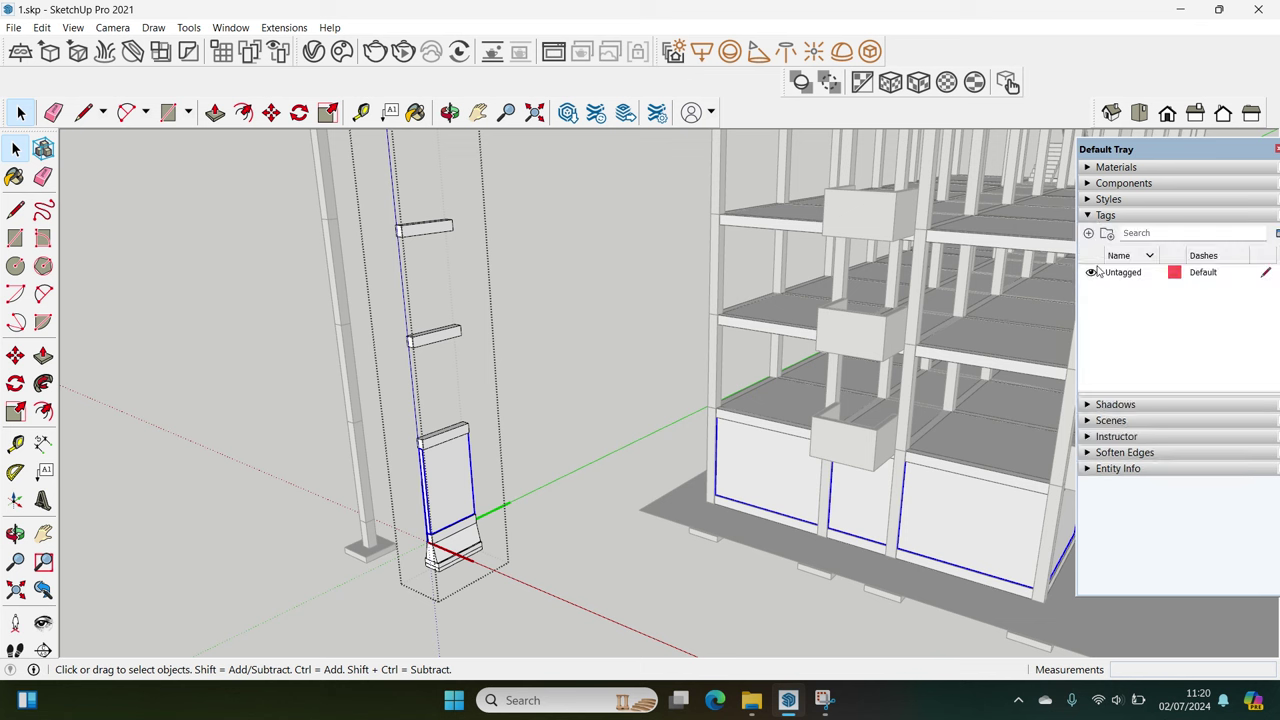
click(1089, 233)
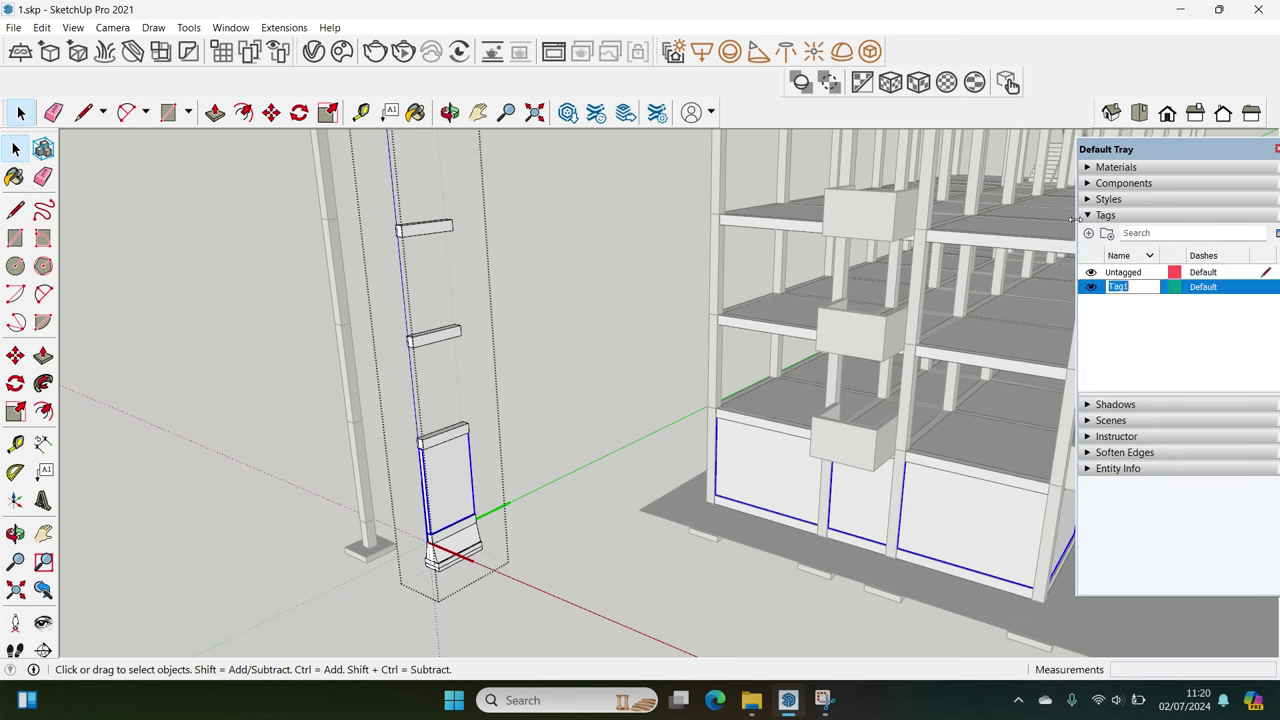
click(1133, 470)
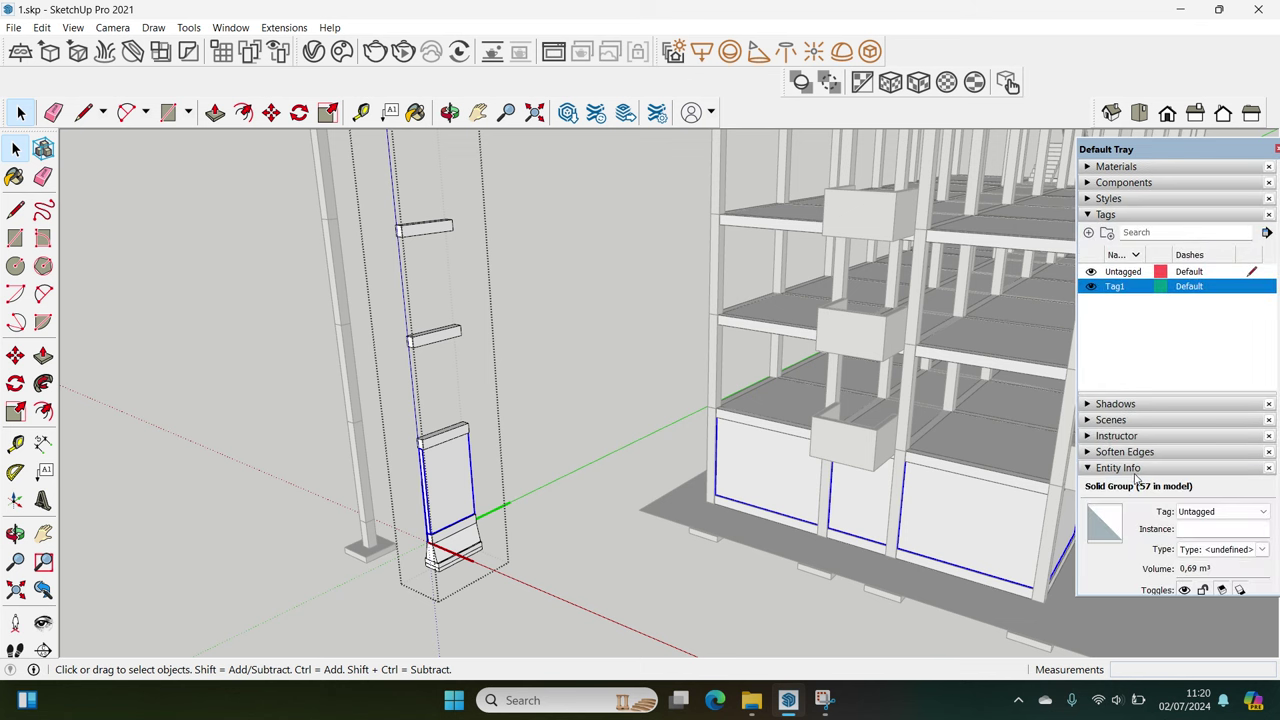
right_click(1127, 288)
double_click(1113, 287)
text(Dinding)
click(1220, 512)
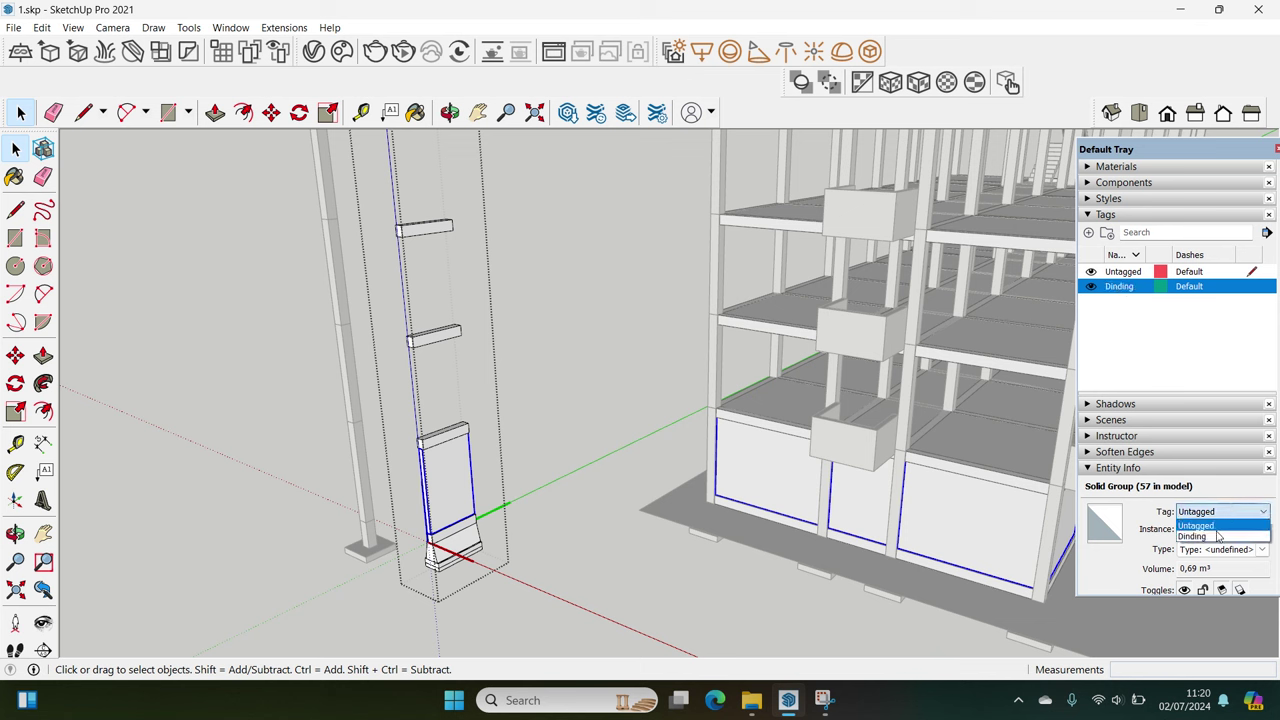
click(1216, 538)
Make the wall panel a component
click(450, 504)
right_click(450, 500)
click(519, 289)
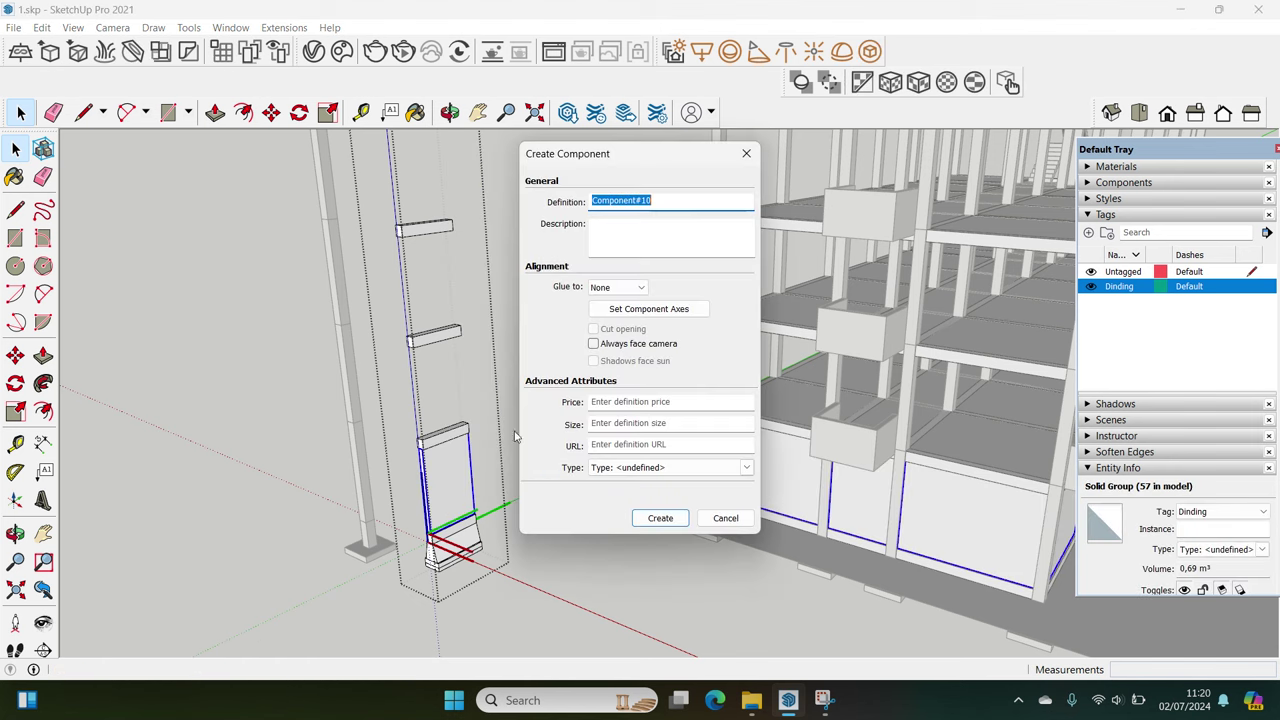
click(651, 518)
scroll(423, 529, up, 3)
scroll(451, 534, up, 3)
Copy the panel component up the column at 3000 mm intervals as a repeated array
middle_drag(451, 534, 451, 571)
key(m)
click(472, 595)
key(ctrl)
scroll(491, 543, down, 3)
scroll(497, 370, up, 3)
text(3000)
key(Return)
scroll(497, 370, down, 2)
scroll(440, 350, up, 2)
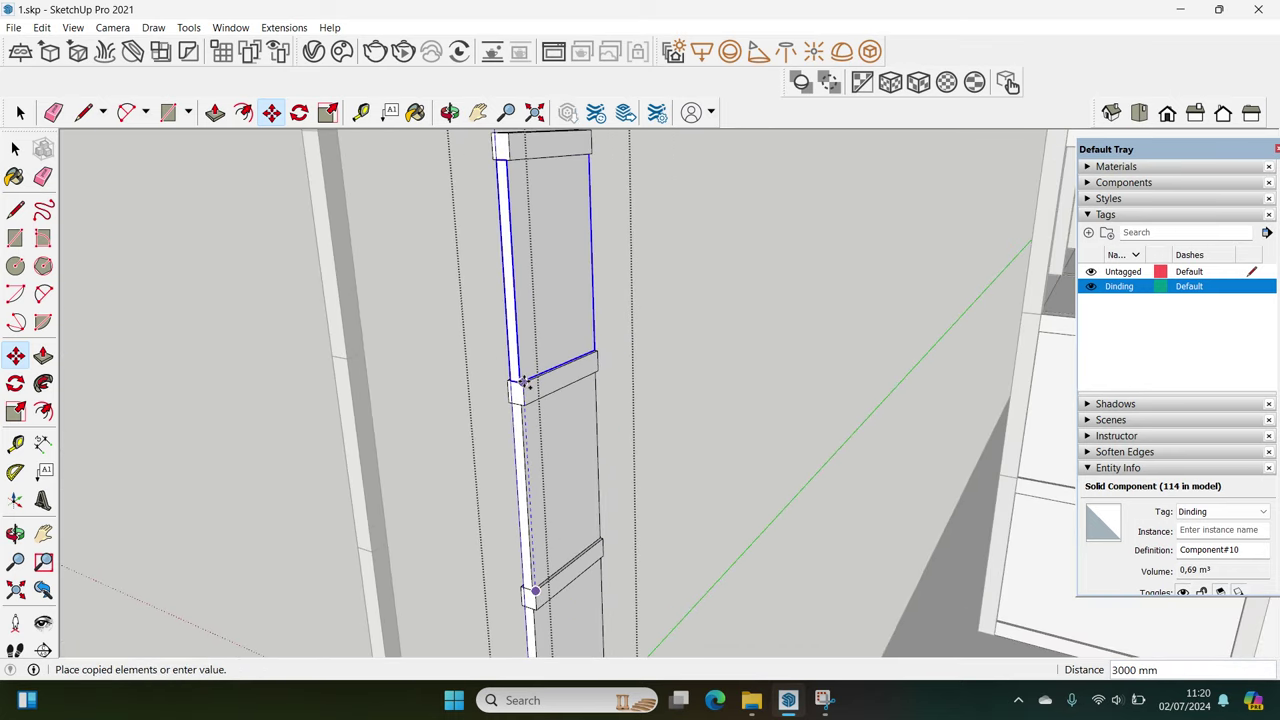
text(*)
key(space)
Hide the Dinding tag to expose the column frame
mouse_move(522, 380)
middle_down()
mouse_move(483, 314)
mouse_move(509, 449)
middle_up()
scroll(480, 320, down, 3)
click(472, 291)
scroll(509, 449, up, 3)
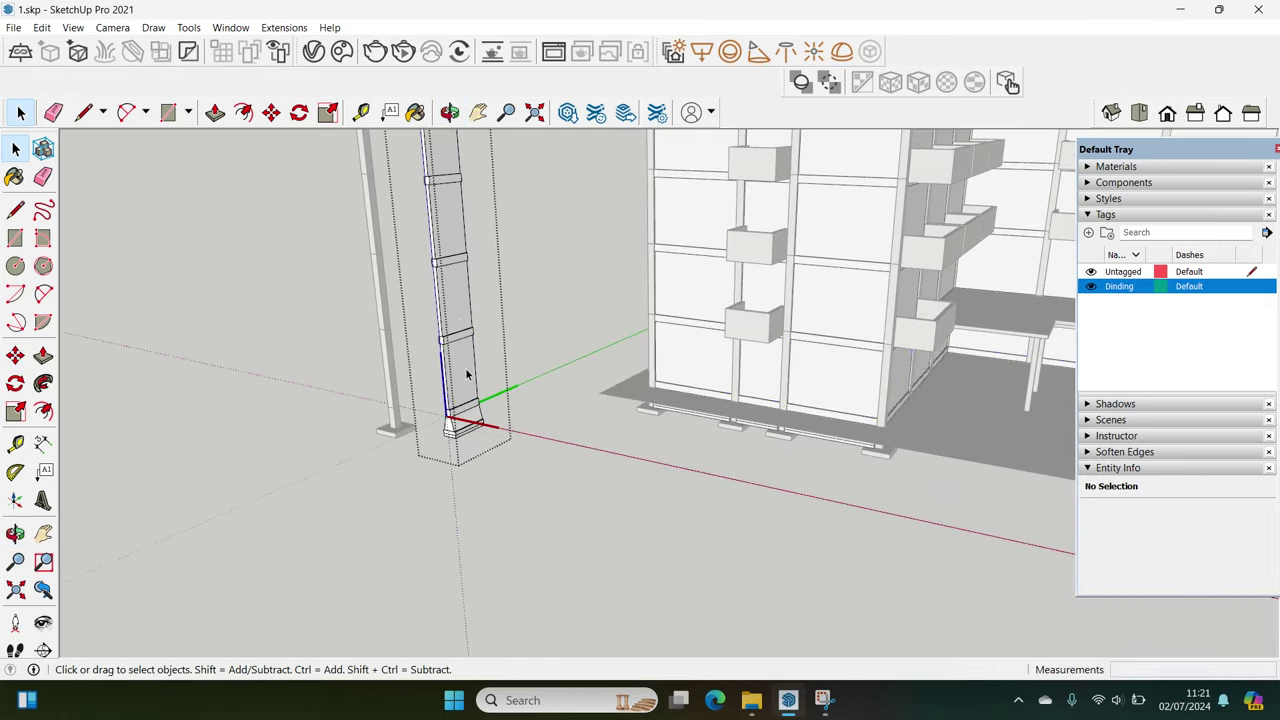
click(466, 371)
mouse_move(466, 371)
middle_down()
mouse_move(381, 443)
mouse_move(432, 386)
middle_up()
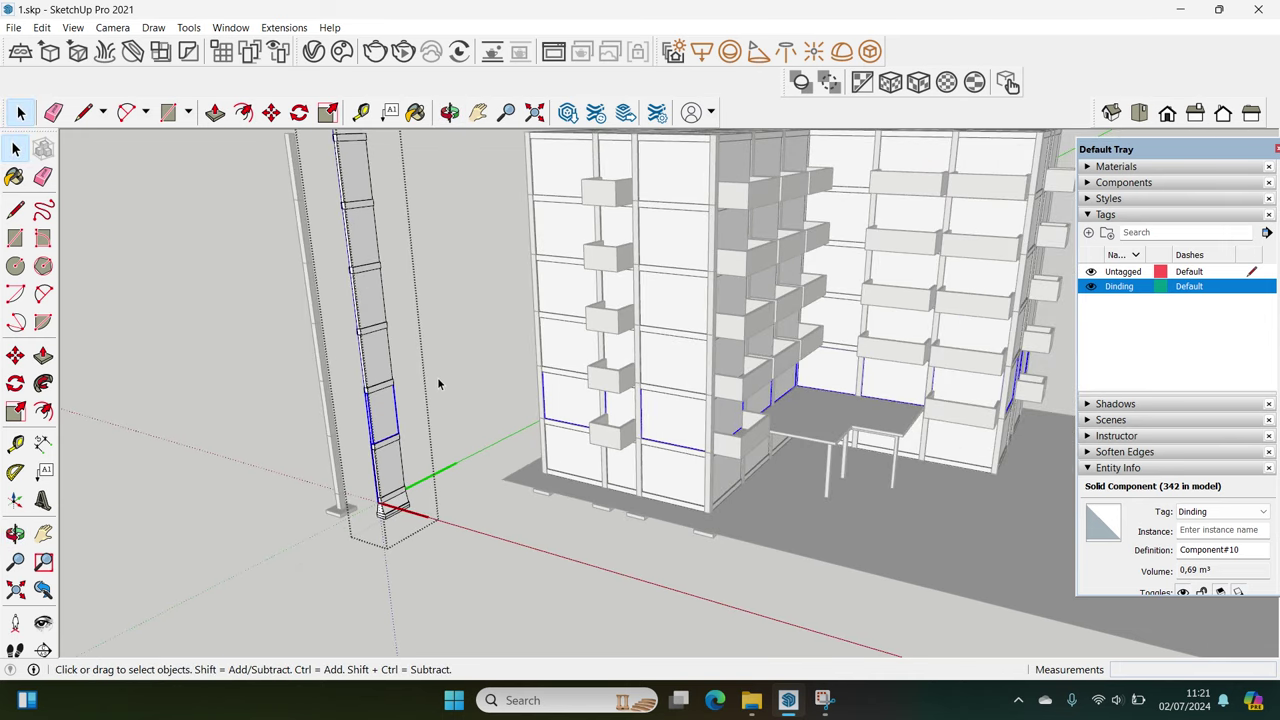
click(1091, 286)
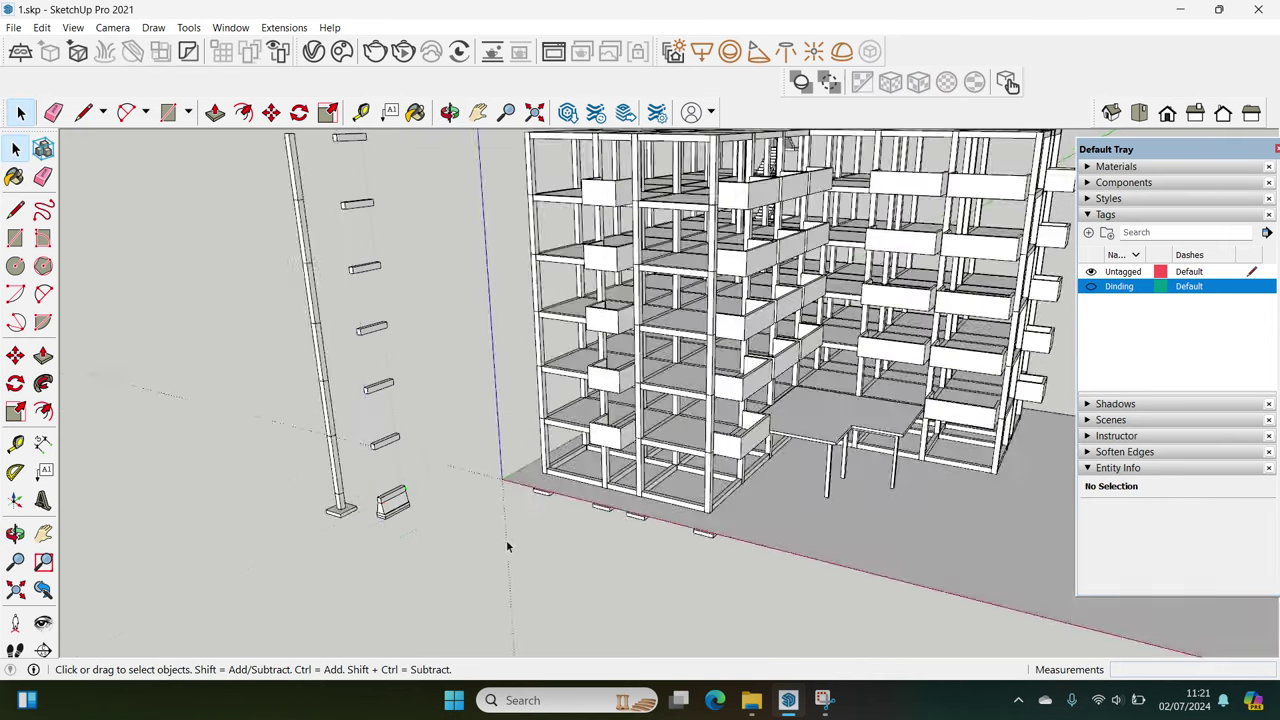
Turn the Dinding tag's visibility back on so the walls reappear
middle_drag(1060, 320, 1076, 299)
click(1091, 286)
click(1091, 286)
click(1091, 286)
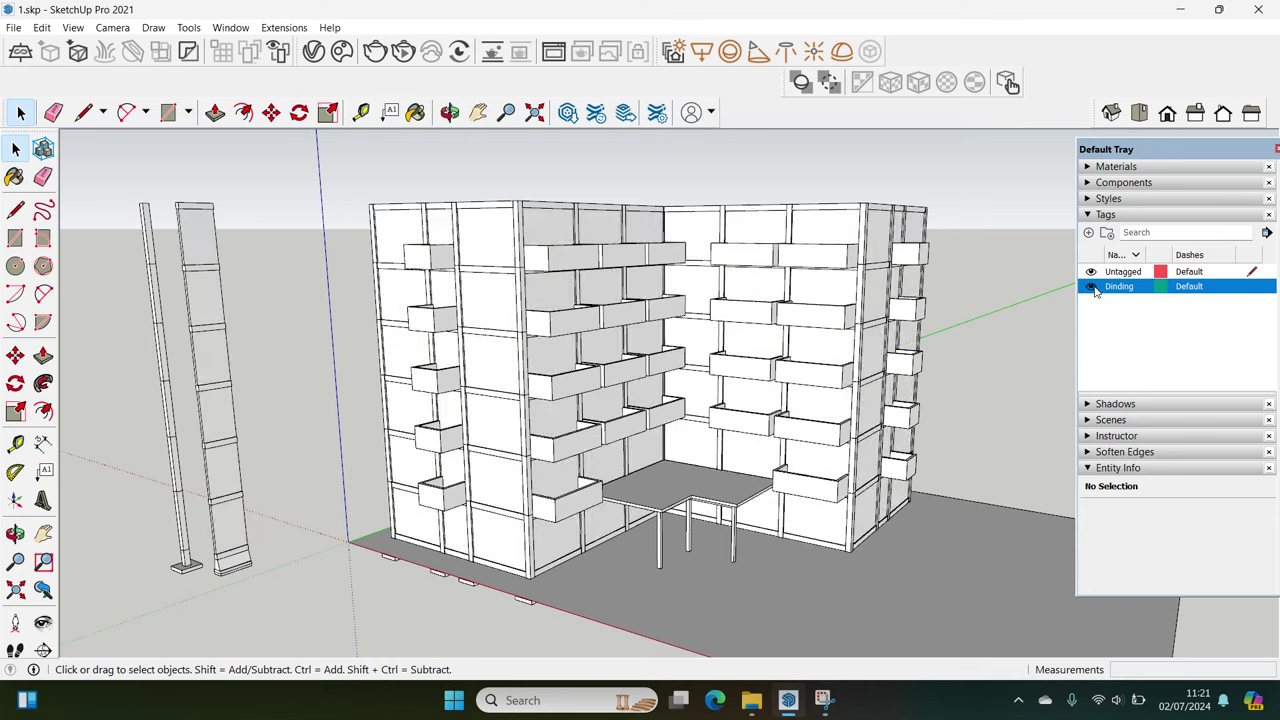
click(1091, 286)
click(1091, 286)
scroll(690, 475, up, 3)
middle_drag(690, 475, 638, 475)
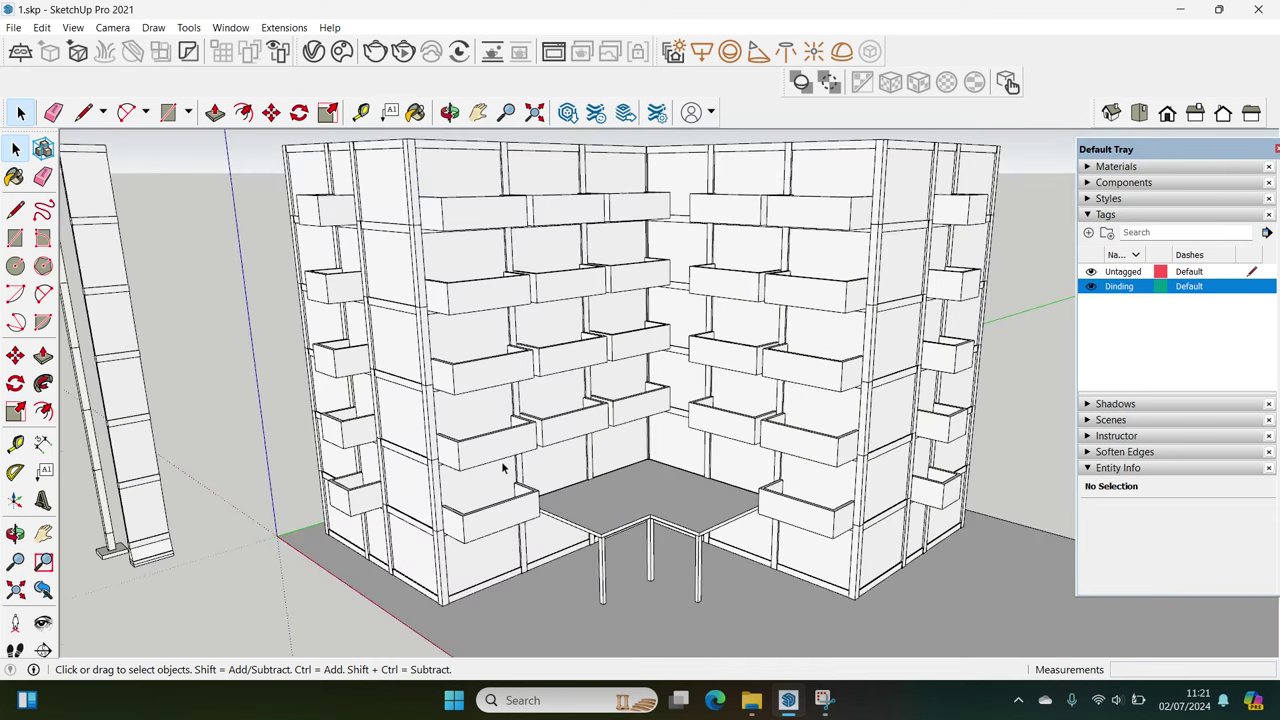
Select the wall assemblies and explode them into separate panels
click(503, 467)
ctrl+click(614, 451)
ctrl+click(808, 474)
ctrl+click(925, 458)
ctrl+click(372, 468)
right_click(557, 323)
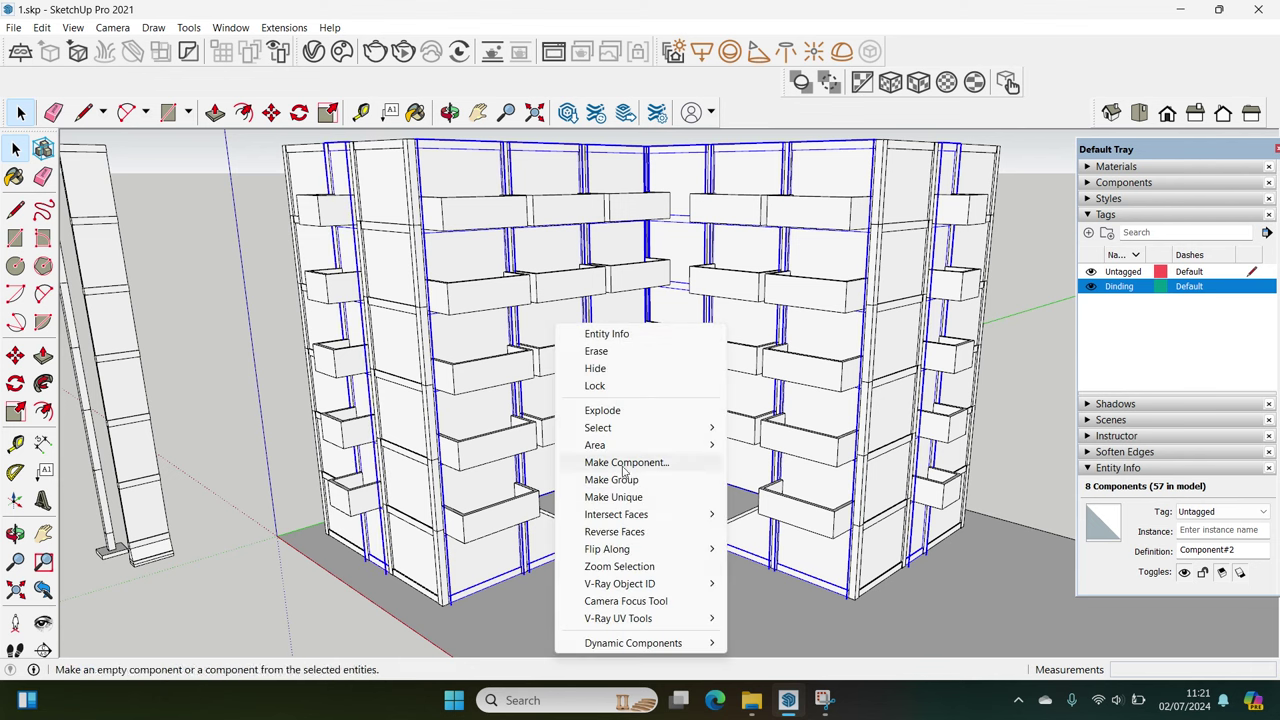
click(602, 410)
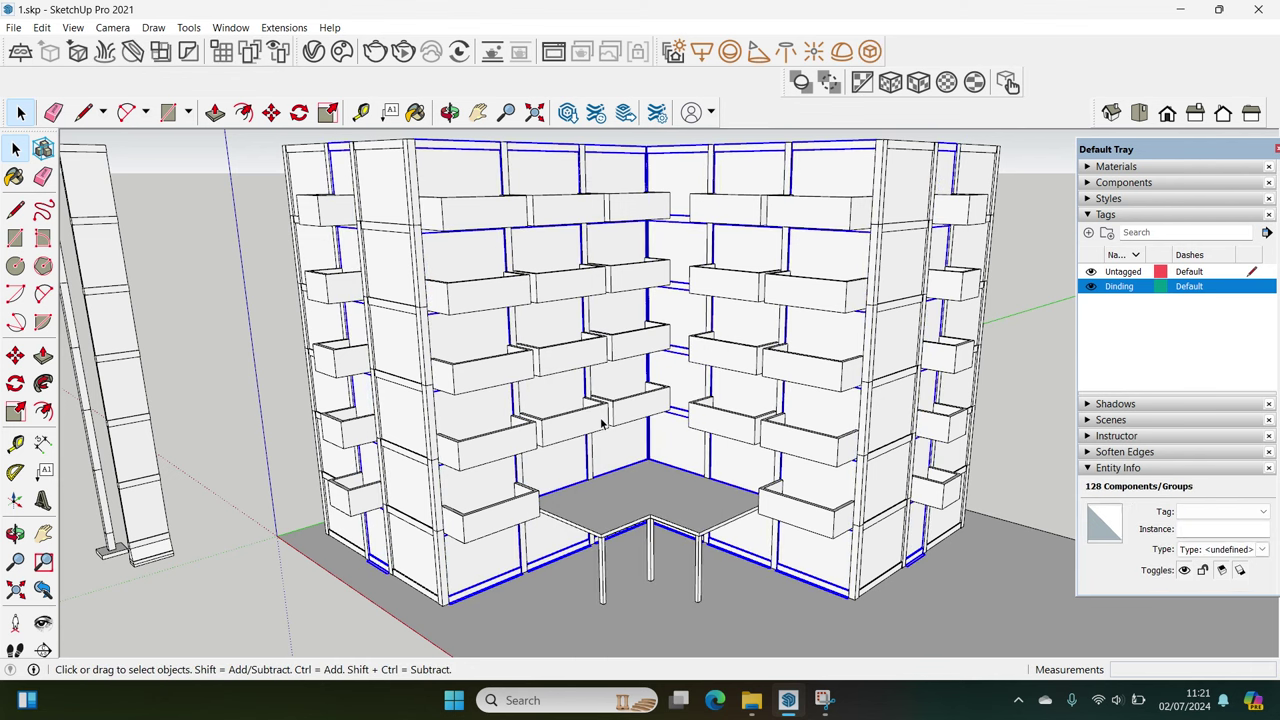
Select the two bottom wall panels and view the corner desk area
click(840, 494)
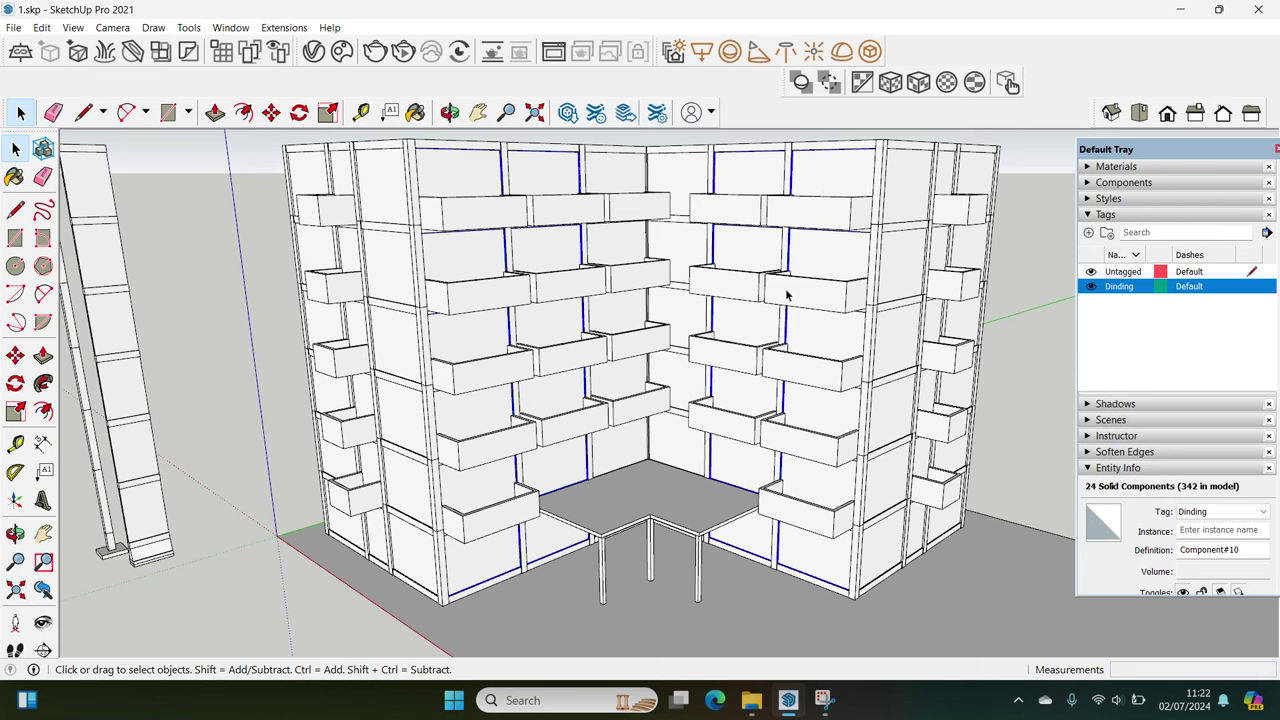
middle_drag(785, 290, 623, 400)
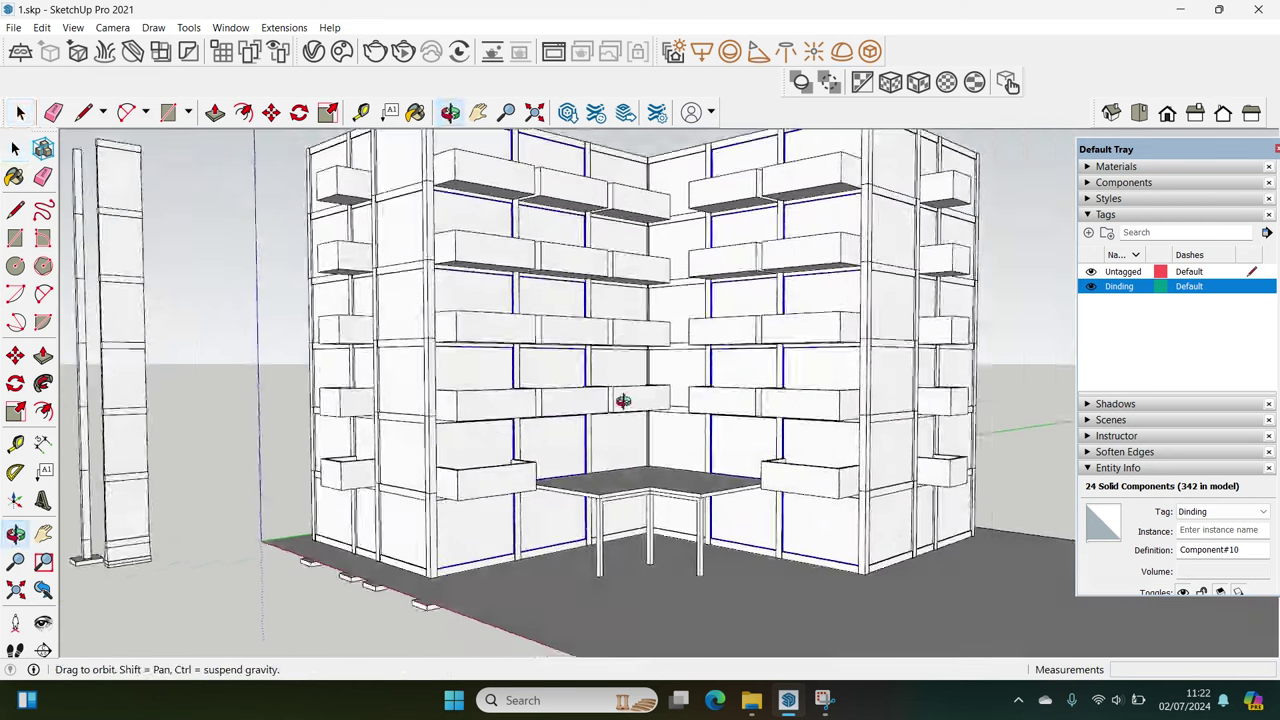
scroll(623, 515, up, 3)
scroll(688, 517, down, 3)
middle_drag(688, 517, 641, 475)
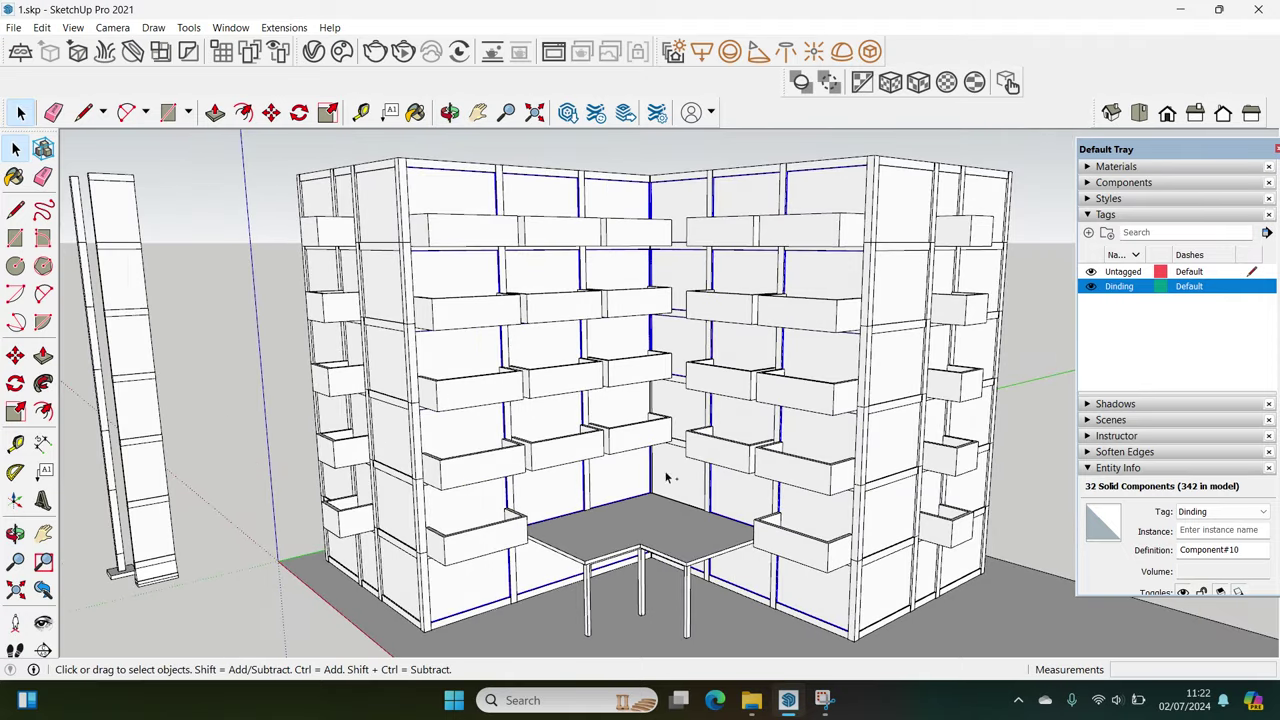
Make the selected lower wall panels unique and zoom in on one bottom panel
right_click(555, 412)
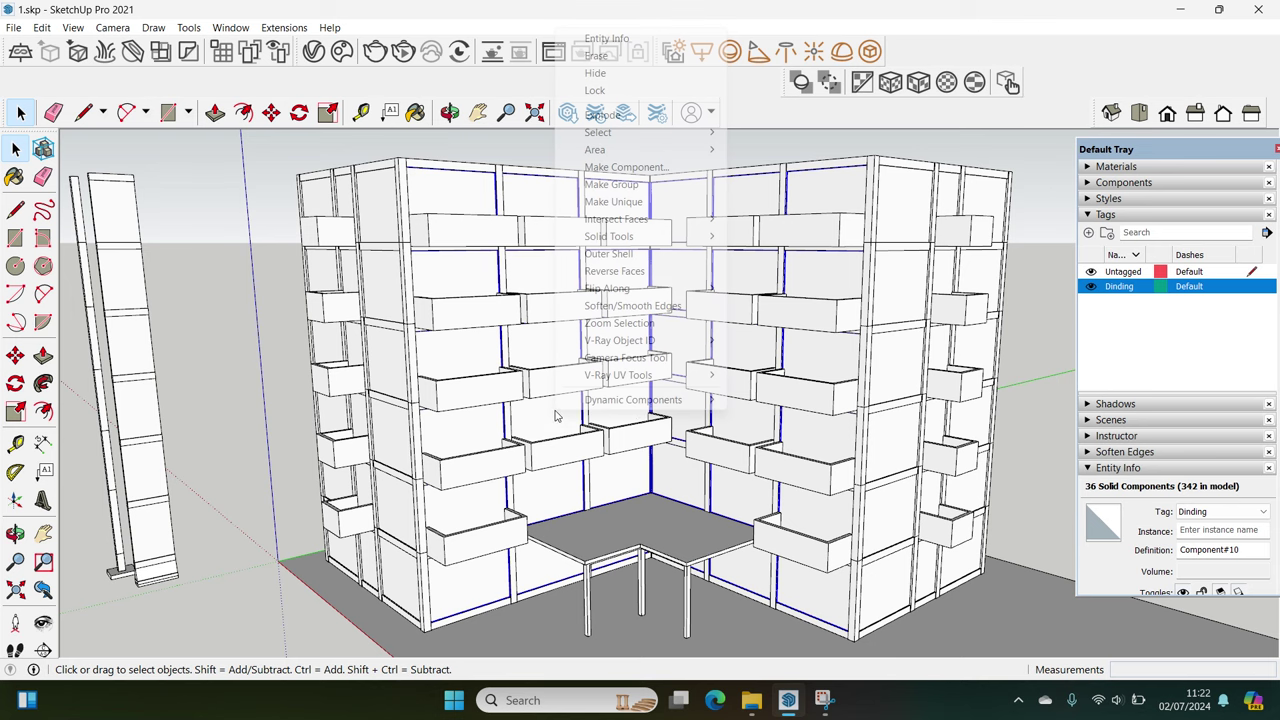
click(633, 207)
scroll(359, 620, up, 3)
scroll(419, 561, up, 3)
scroll(446, 463, up, 2)
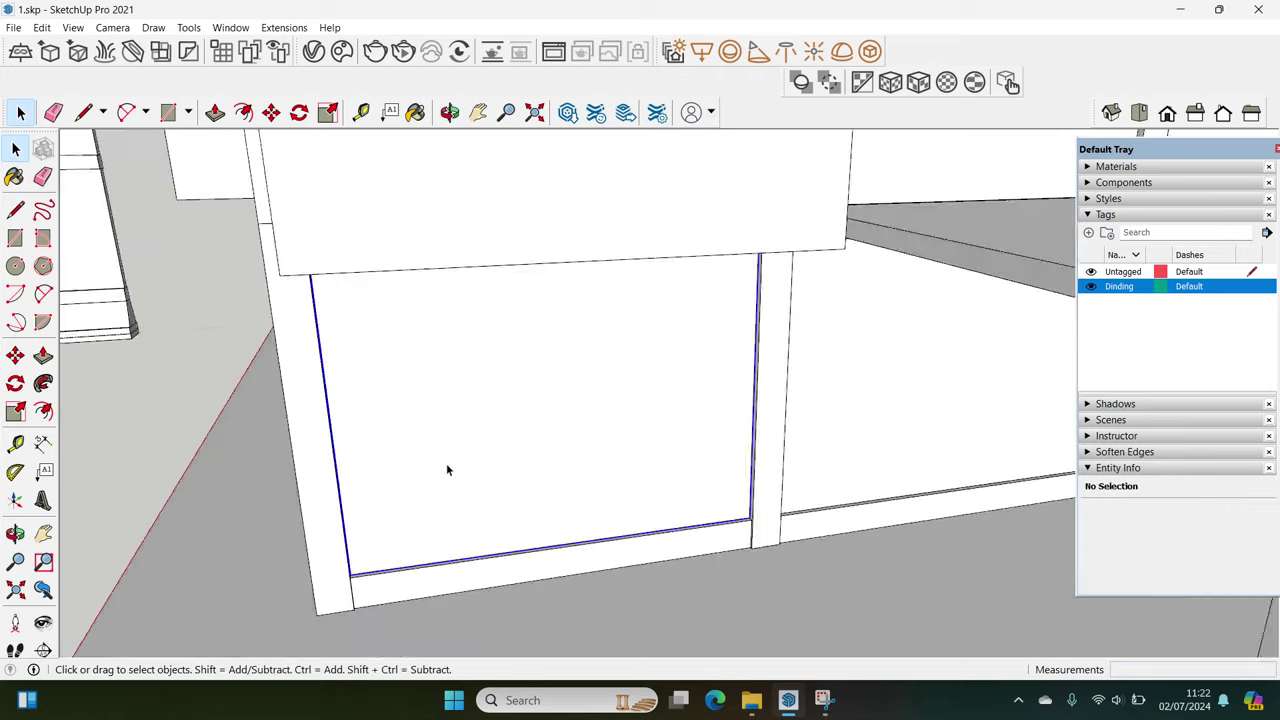
click(447, 470)
scroll(328, 494, up, 2)
Place Tape Measure guides 500 mm in from the panel's left and right edges
key(t)
click(257, 487)
text(5)
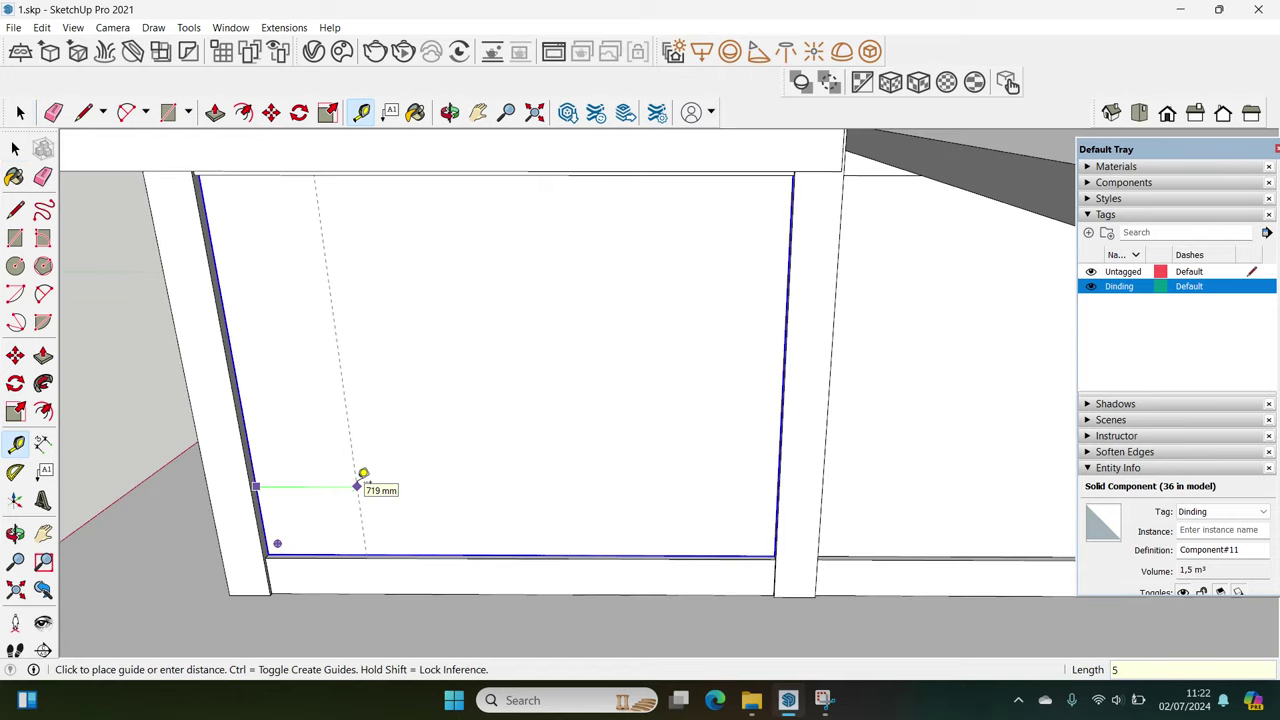
key(Return)
scroll(829, 500, up, 2)
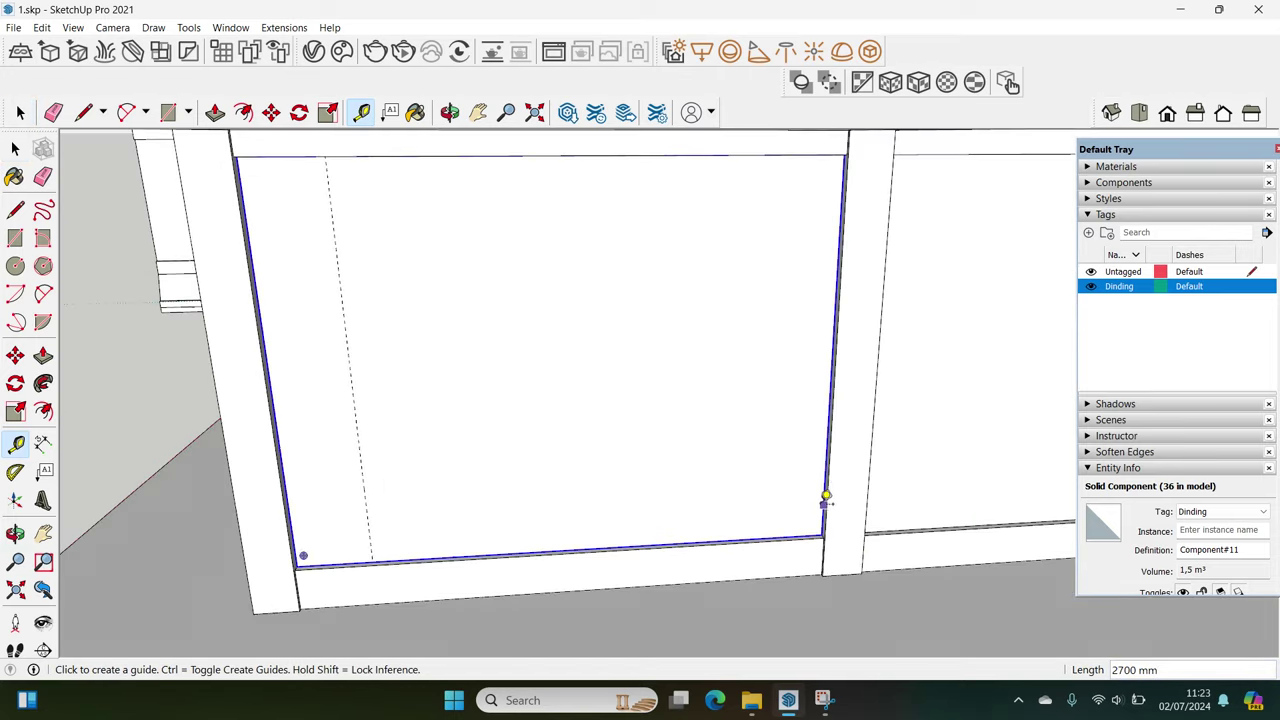
scroll(829, 486, up, 1)
click(829, 486)
scroll(695, 502, down, 1)
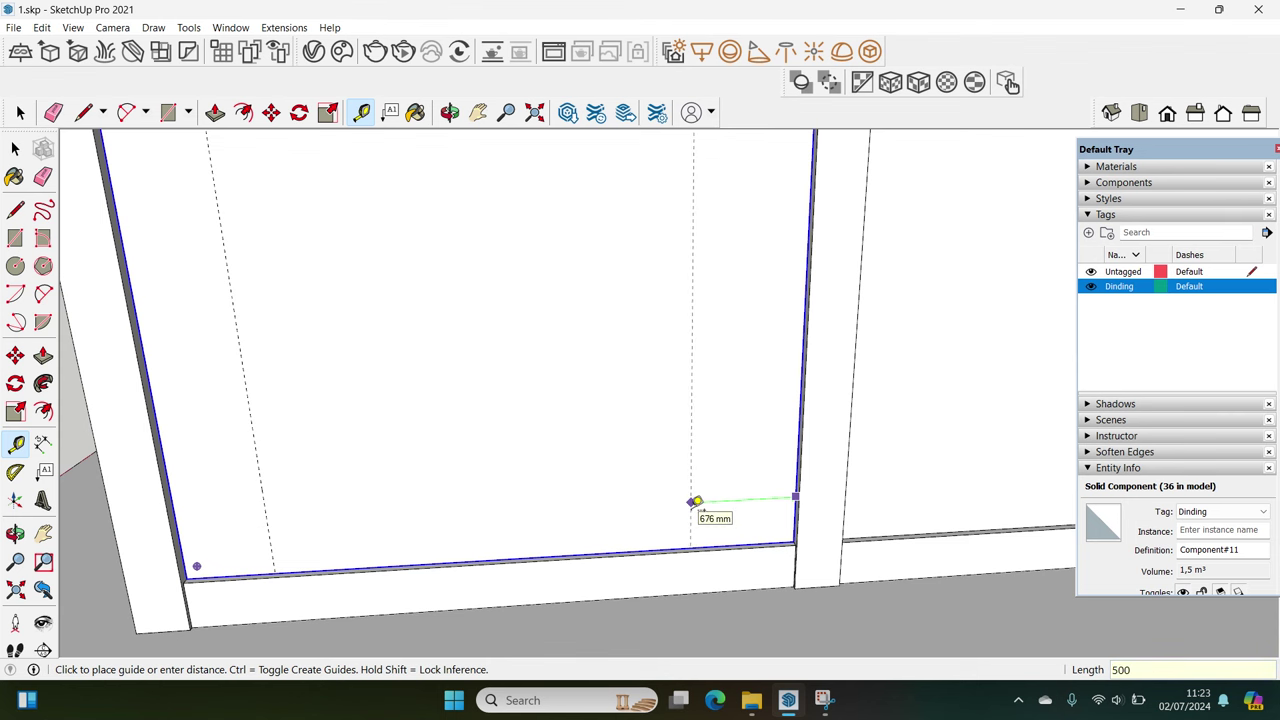
key(Return)
scroll(640, 520, up, 1)
Place a 500 mm guide up from the panel's bottom edge, completing the inset border
click(593, 549)
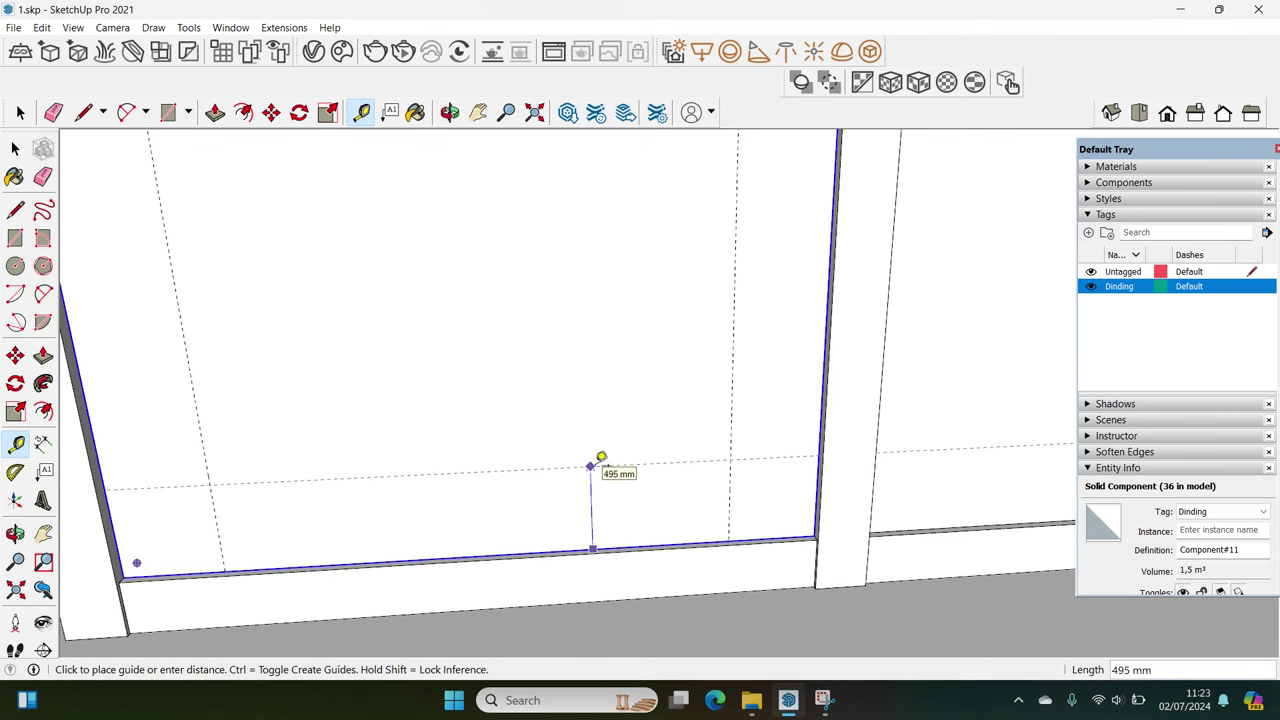
key(space)
scroll(540, 466, down, 2)
middle_drag(540, 466, 546, 509)
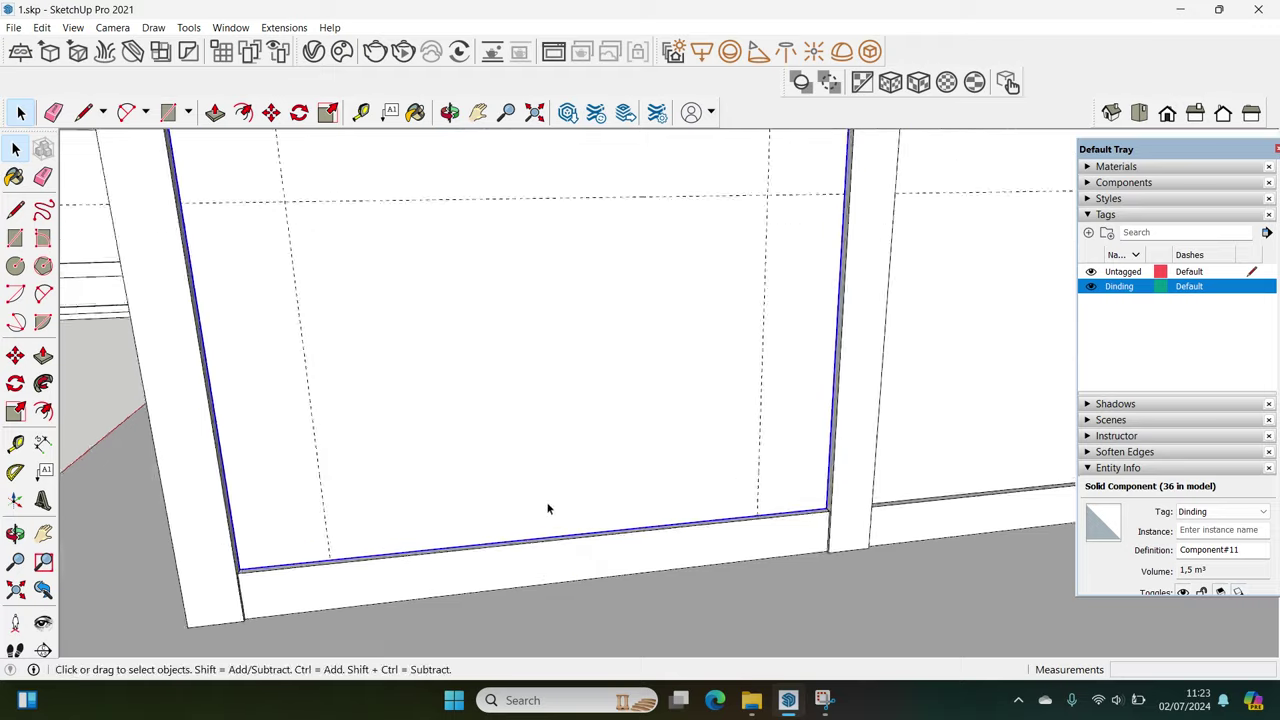
scroll(455, 585, up, 2)
key(t)
click(449, 572)
scroll(463, 490, down, 2)
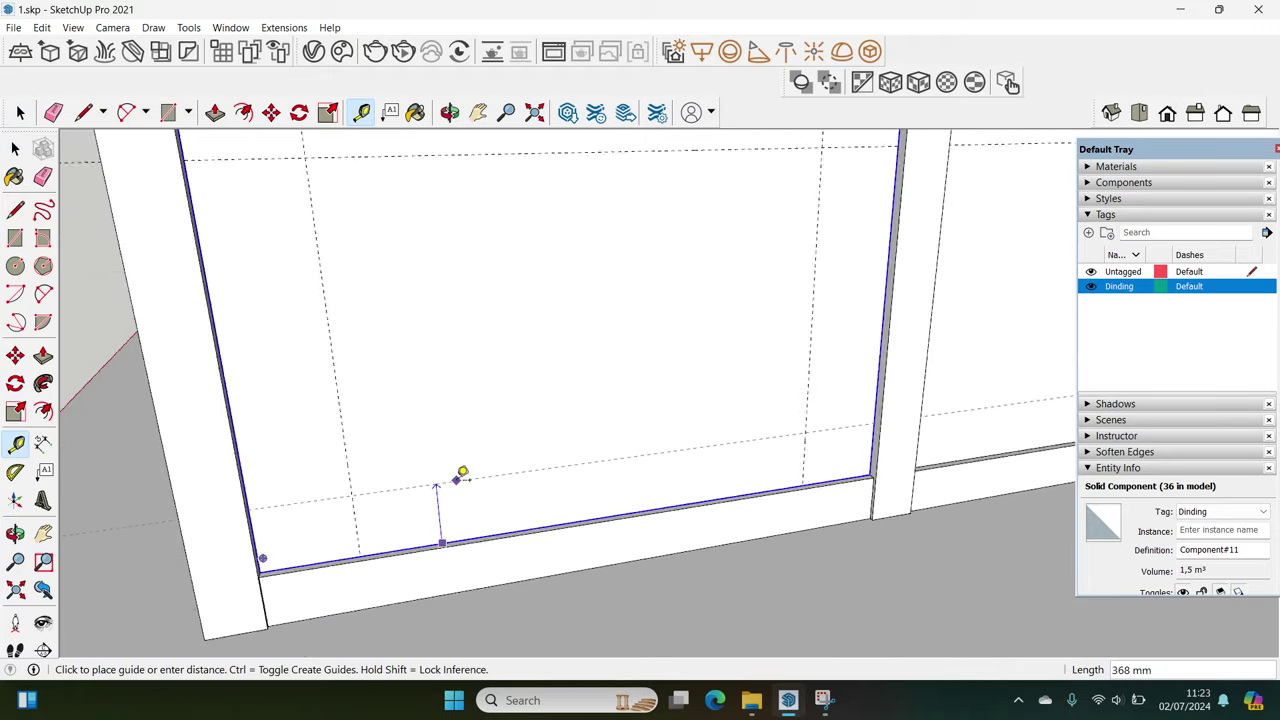
scroll(462, 475, down, 1)
key(space)
scroll(461, 458, down, 1)
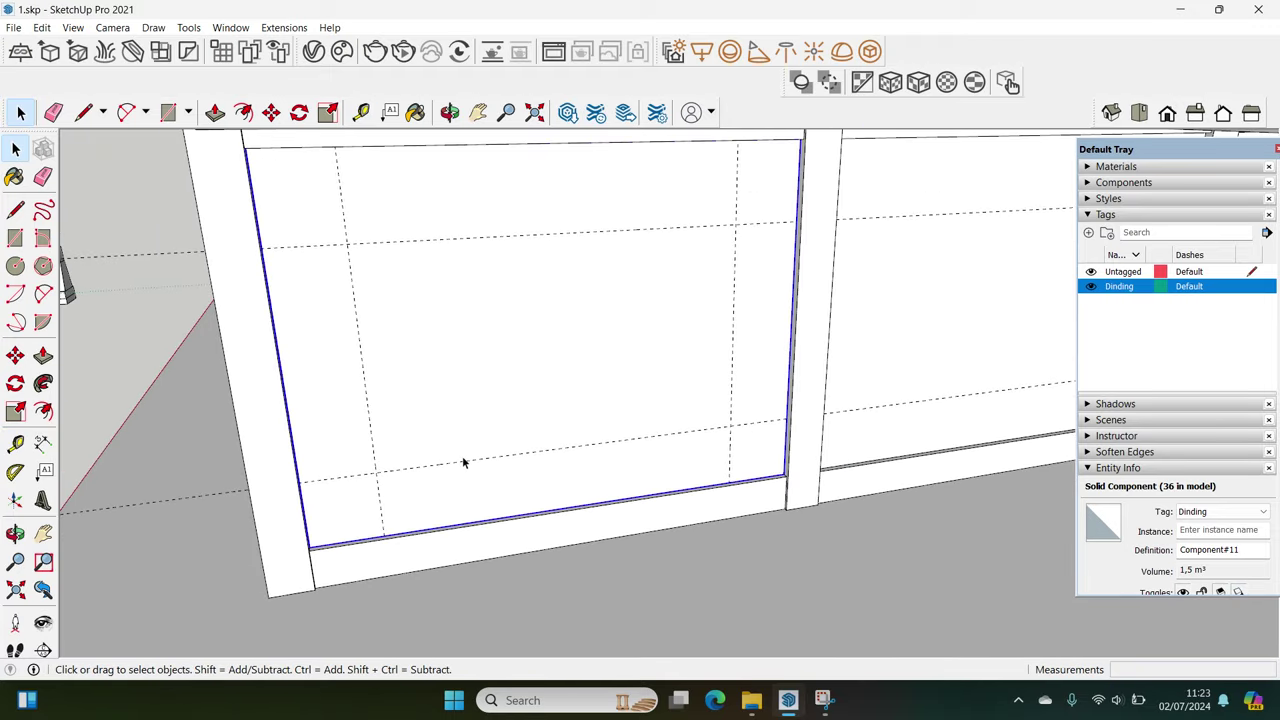
scroll(462, 456, down, 1)
scroll(473, 469, down, 1)
Draw a rectangle within the guides and push it 150 mm into the wall as an opening
key(r)
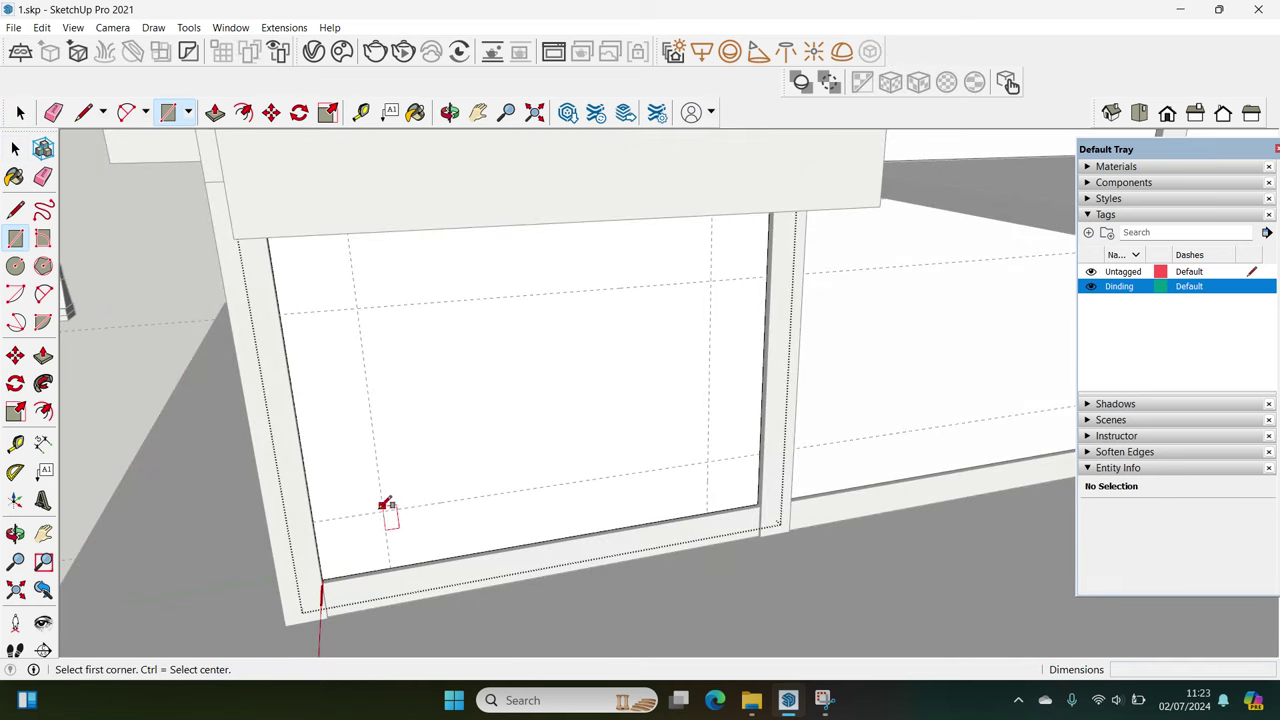
click(382, 511)
click(710, 287)
key(space)
click(574, 420)
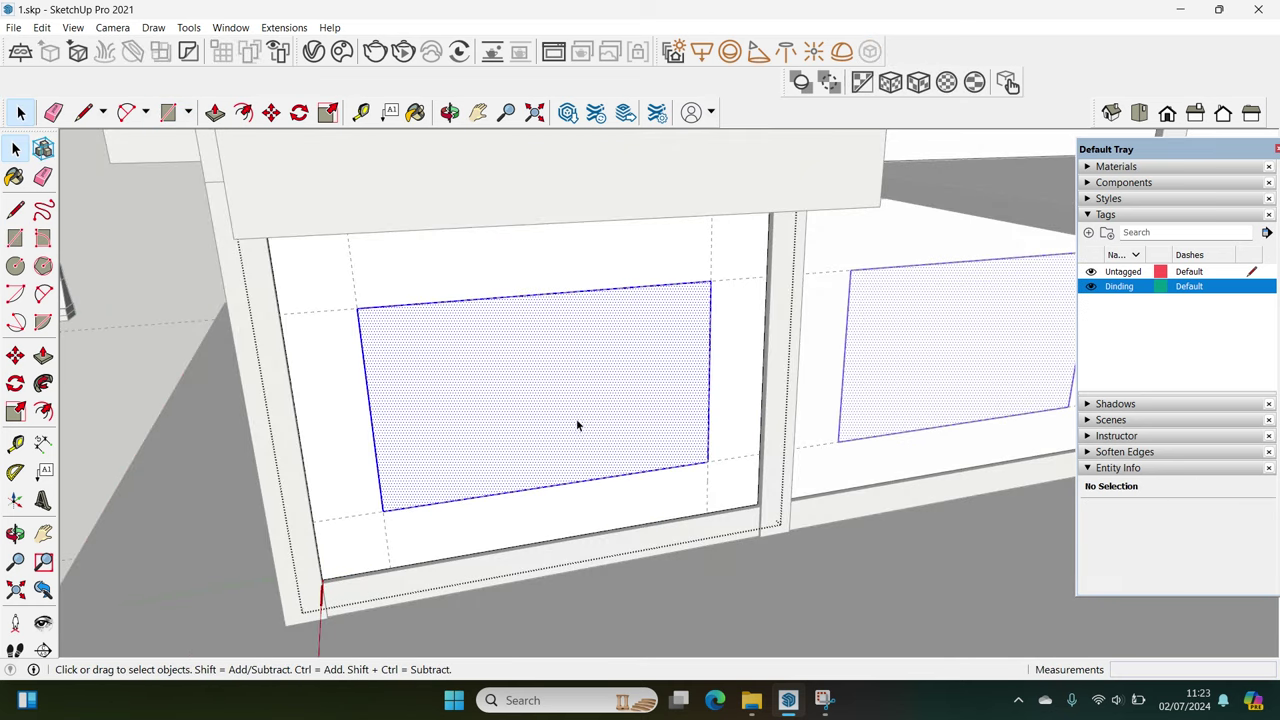
key(p)
click(574, 440)
click(623, 394)
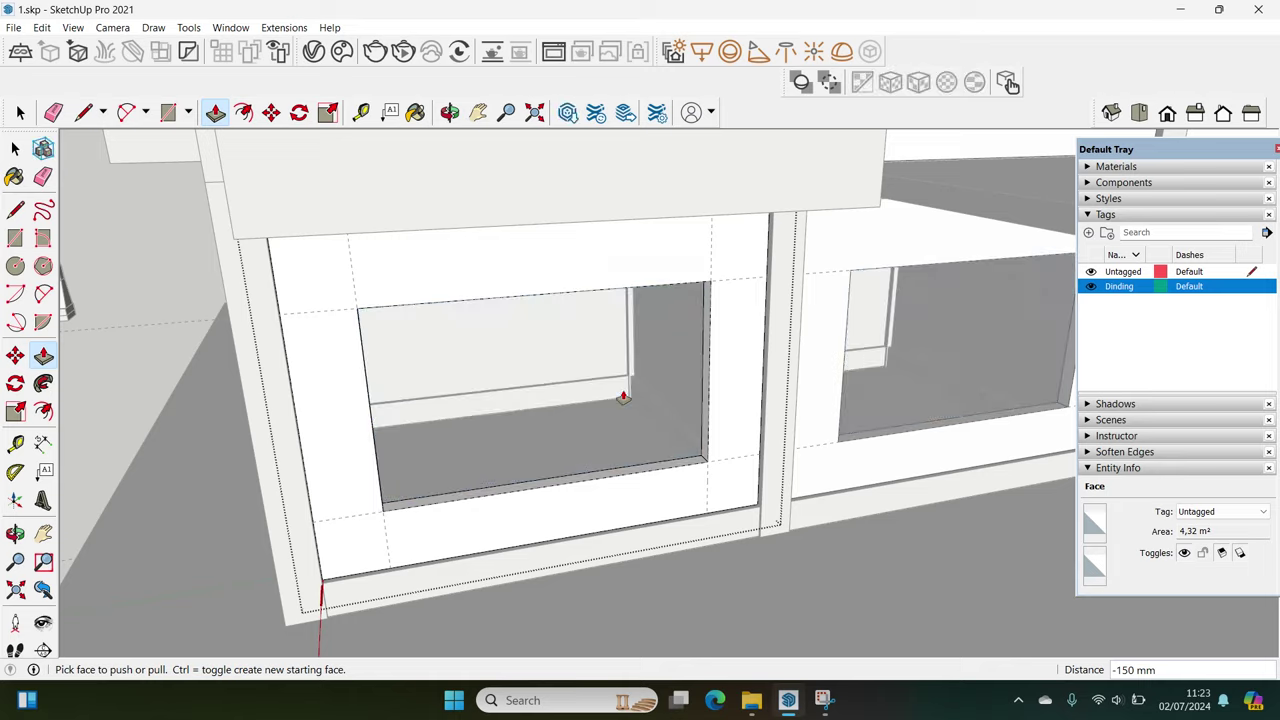
Fill the neighbouring ground-floor opening with a rectangular face and begin an inward offset of it
middle_drag(623, 394, 670, 433)
scroll(675, 425, up, 3)
scroll(585, 478, up, 2)
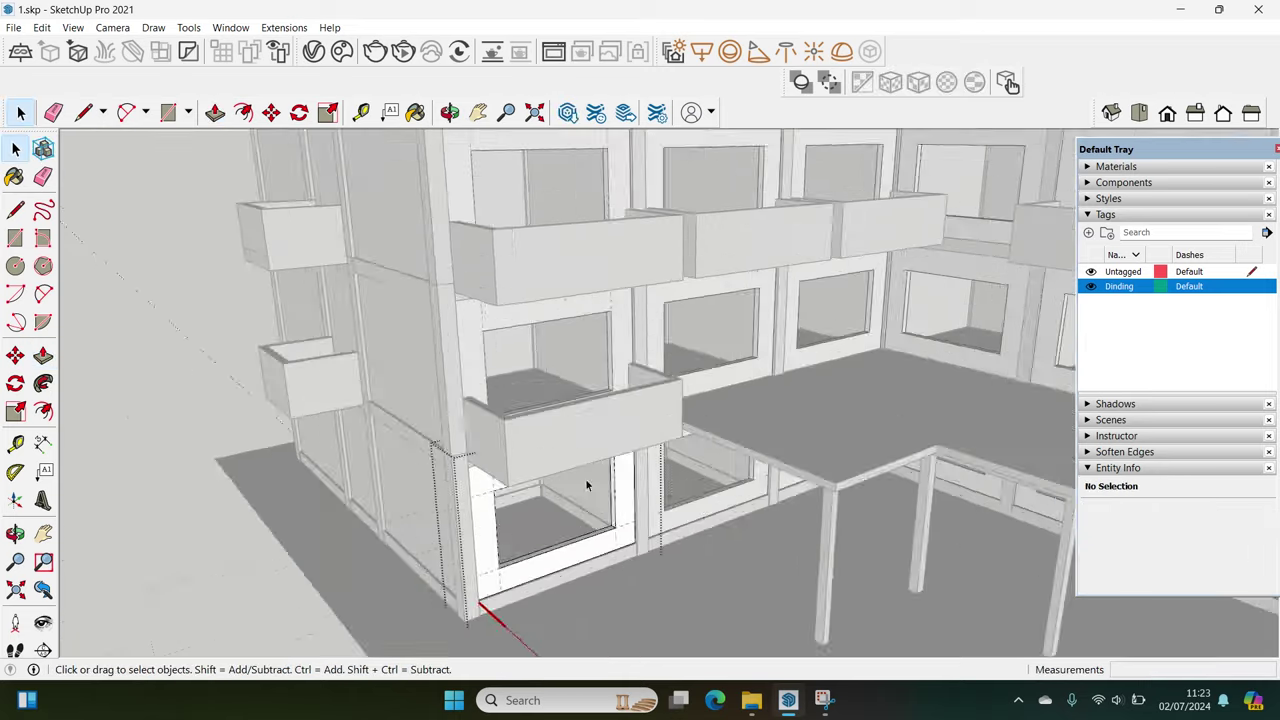
scroll(586, 520, up, 3)
scroll(400, 548, up, 2)
scroll(400, 548, up, 3)
scroll(423, 580, up, 3)
key(r)
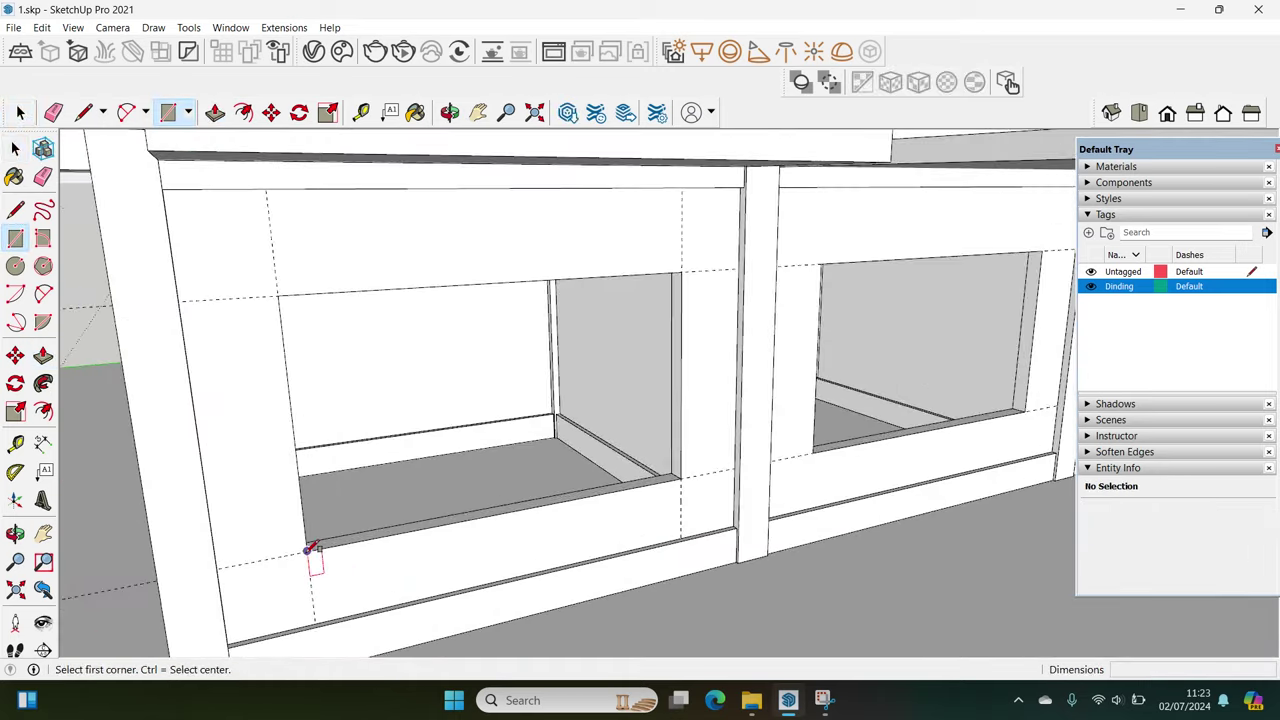
click(307, 551)
click(682, 271)
key(space)
click(380, 495)
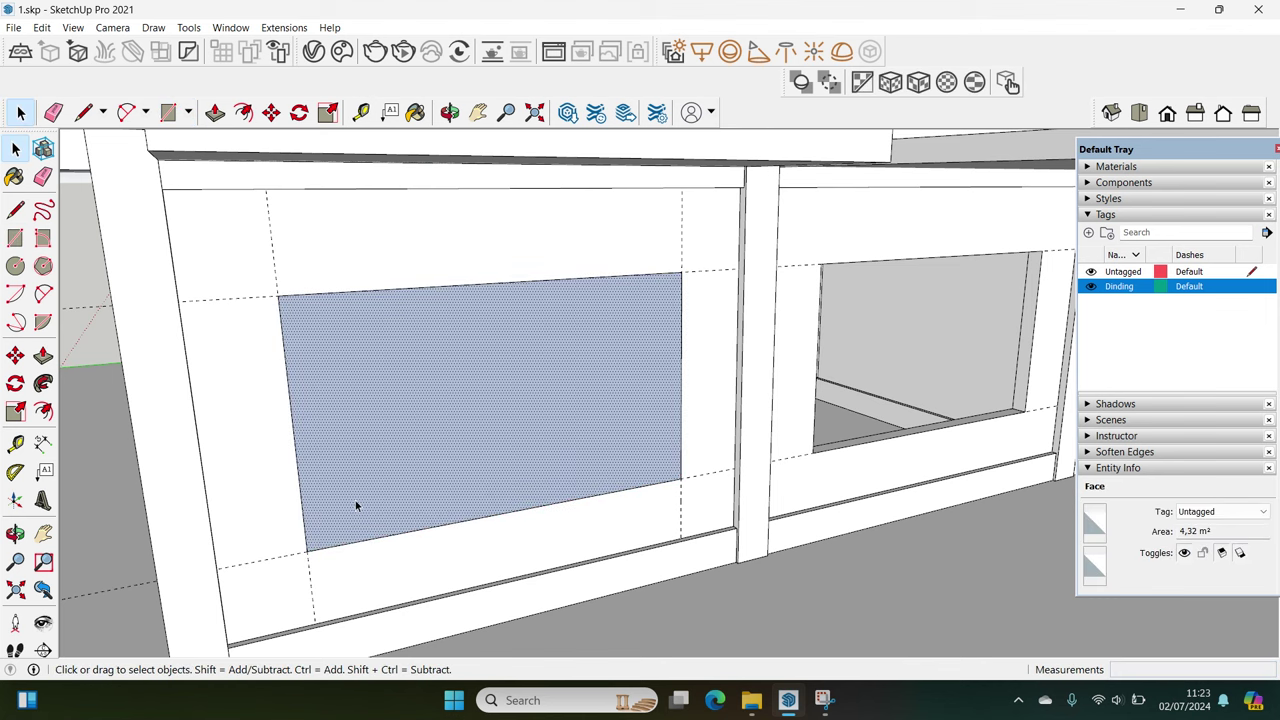
key(f)
click(356, 536)
click(357, 538)
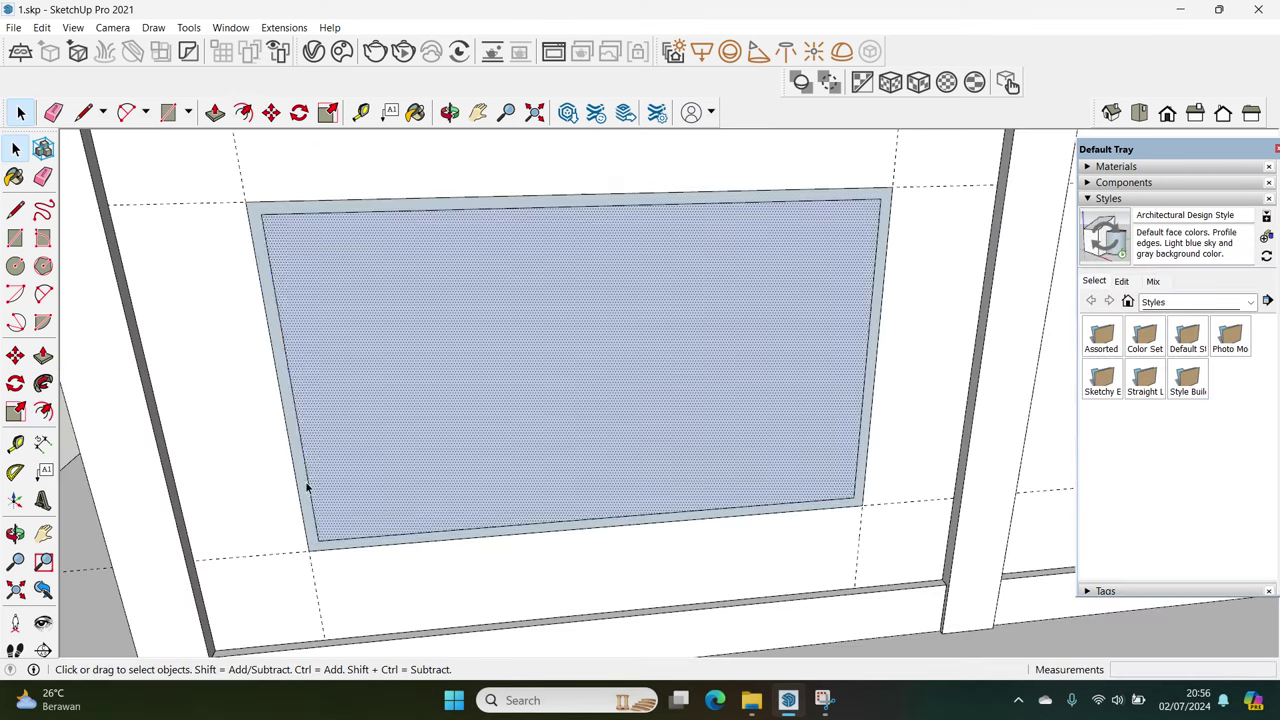
Copy the left frame edge to the right border and array it /5 into five equal panels
key(m)
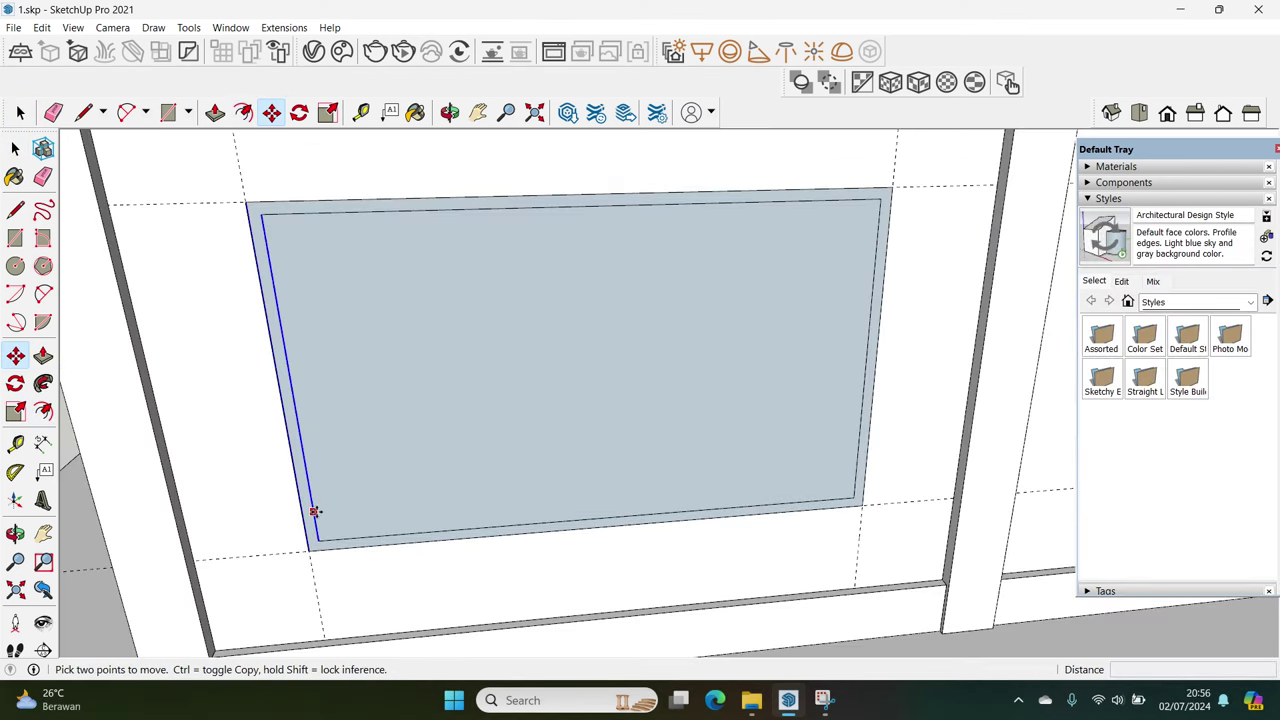
click(311, 514)
key(ctrl)
scroll(873, 472, up, 2)
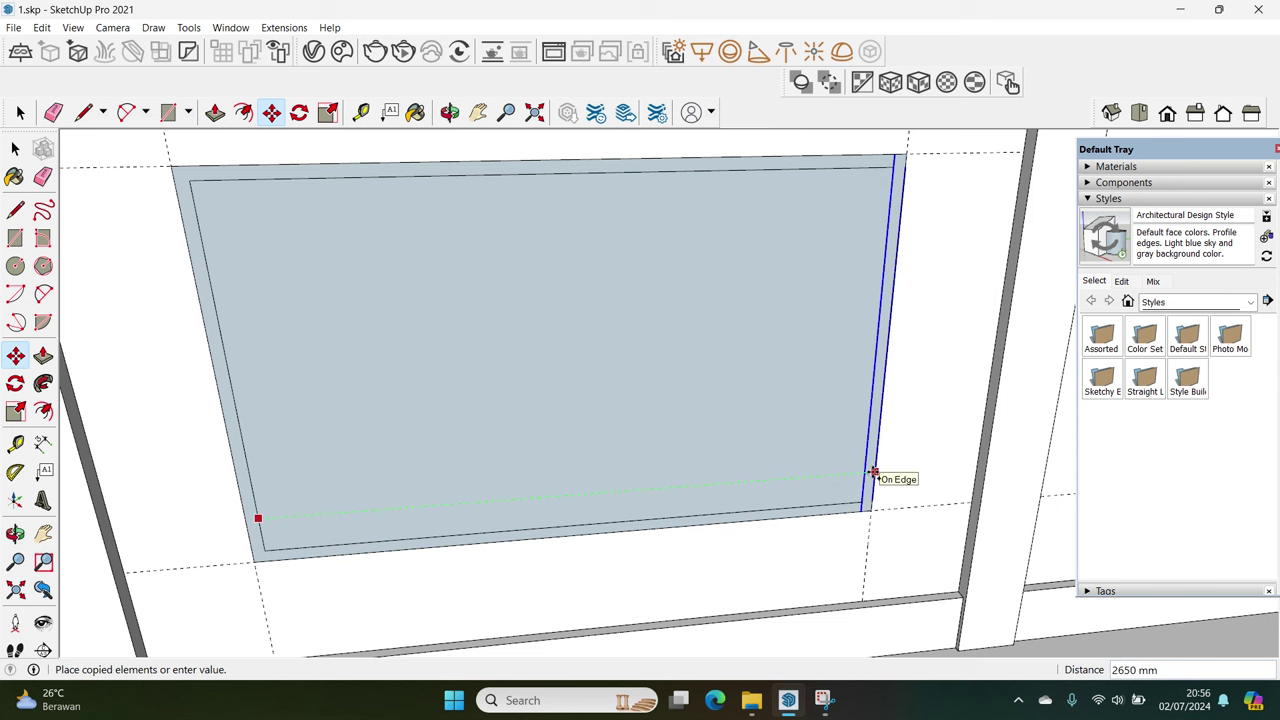
click(873, 472)
key(Return)
key(space)
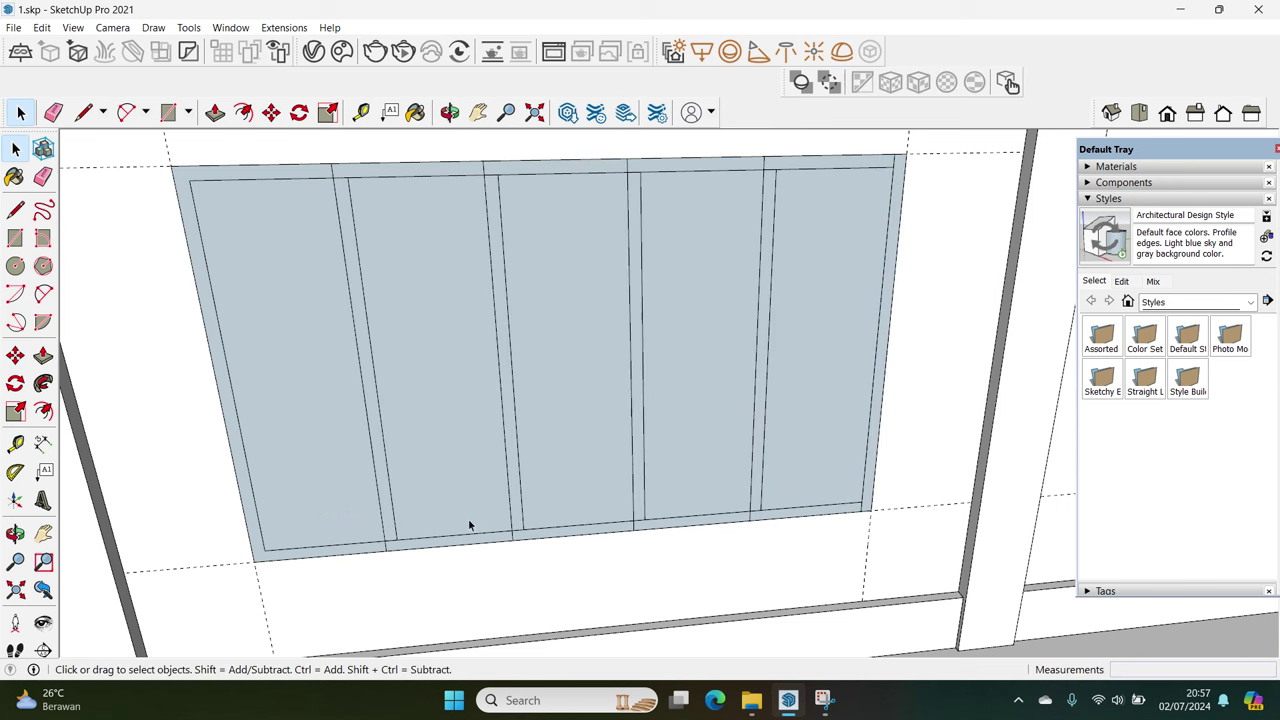
scroll(411, 535, up, 3)
Erase the stray divider segments along the bottom of the window frame
key(e)
click(394, 548)
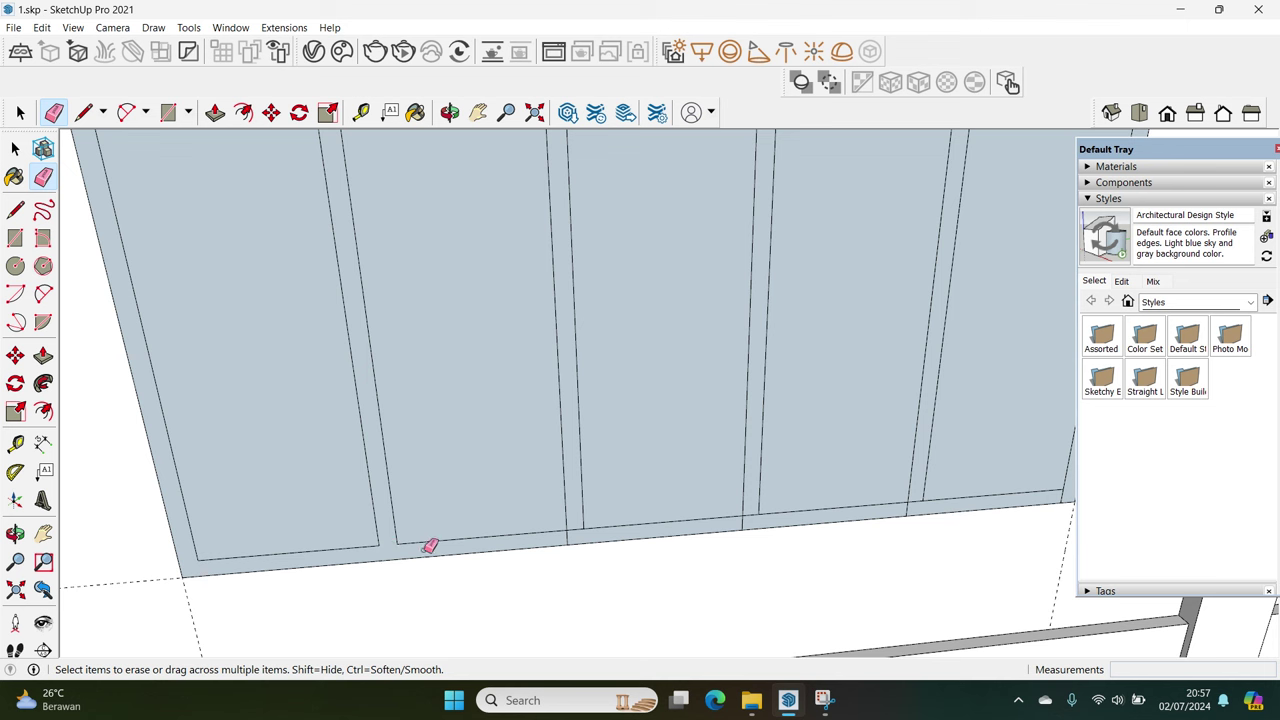
scroll(660, 520, up, 2)
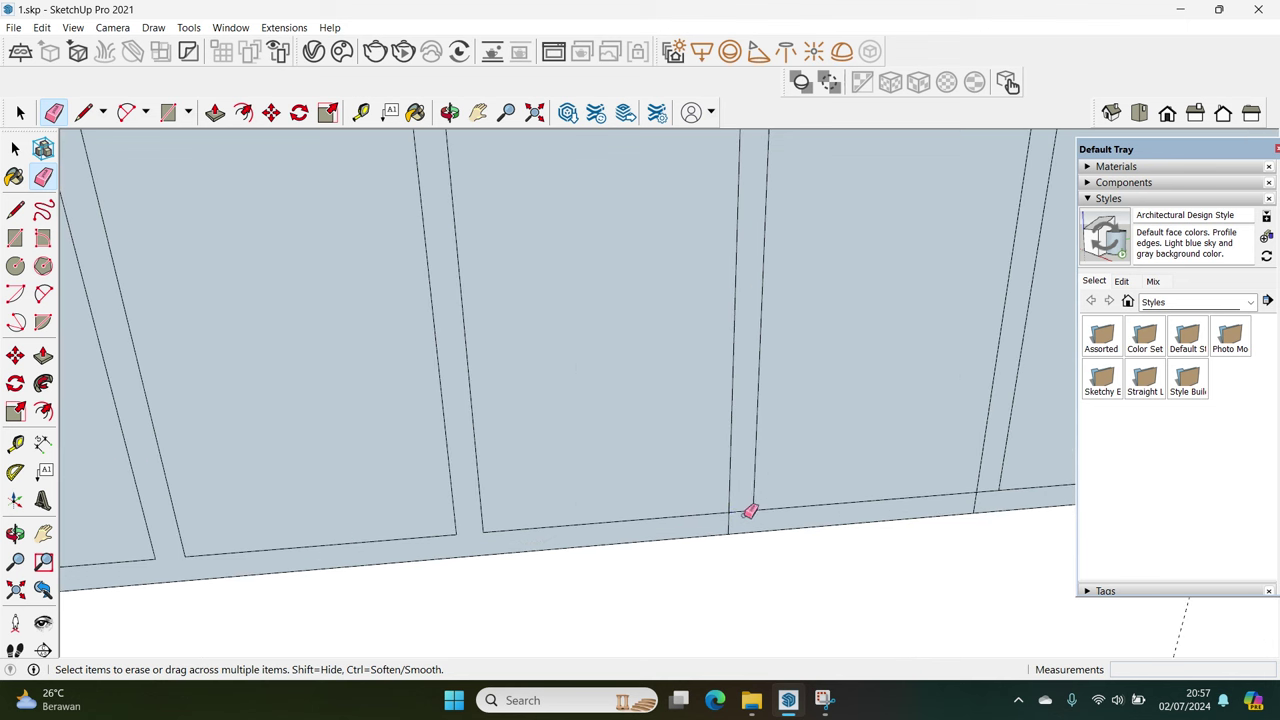
scroll(731, 523, down, 1)
scroll(719, 547, up, 1)
click(677, 528)
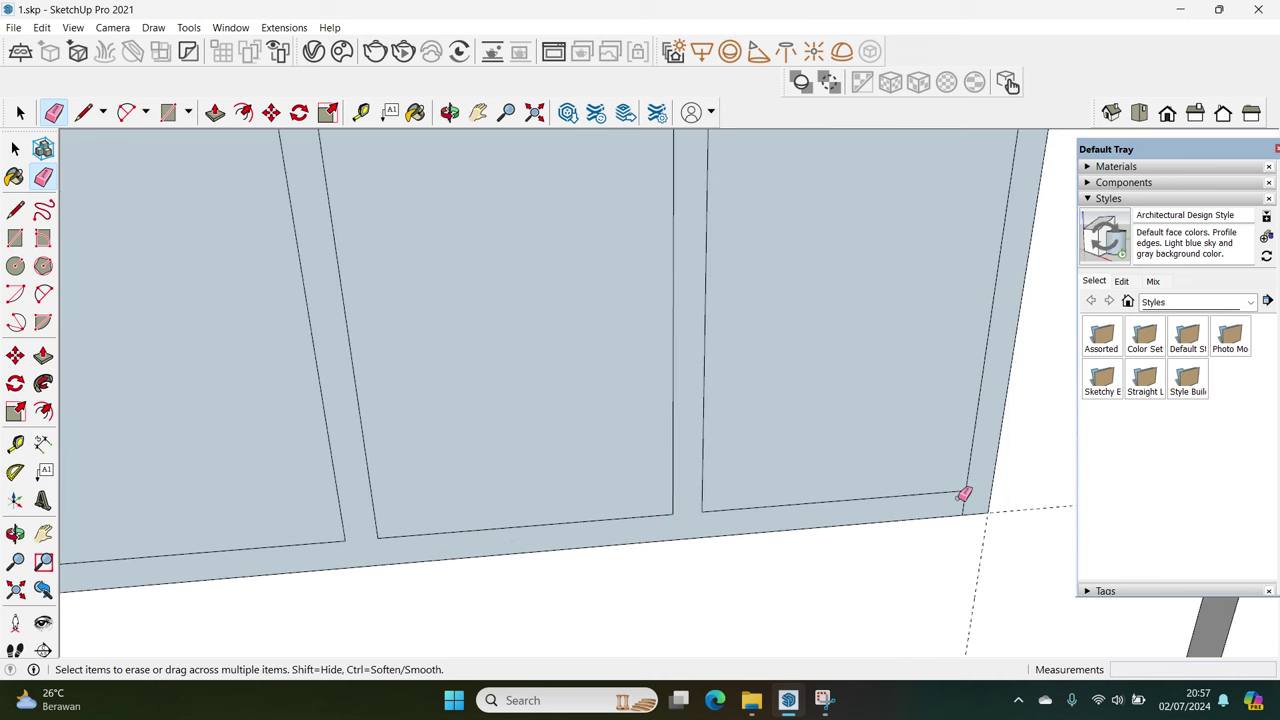
mouse_move(965, 494)
middle_down()
mouse_move(843, 328)
mouse_move(675, 413)
mouse_move(665, 453)
mouse_move(520, 451)
mouse_move(655, 570)
middle_up()
Remove all five glass panes from the window frame
key(space)
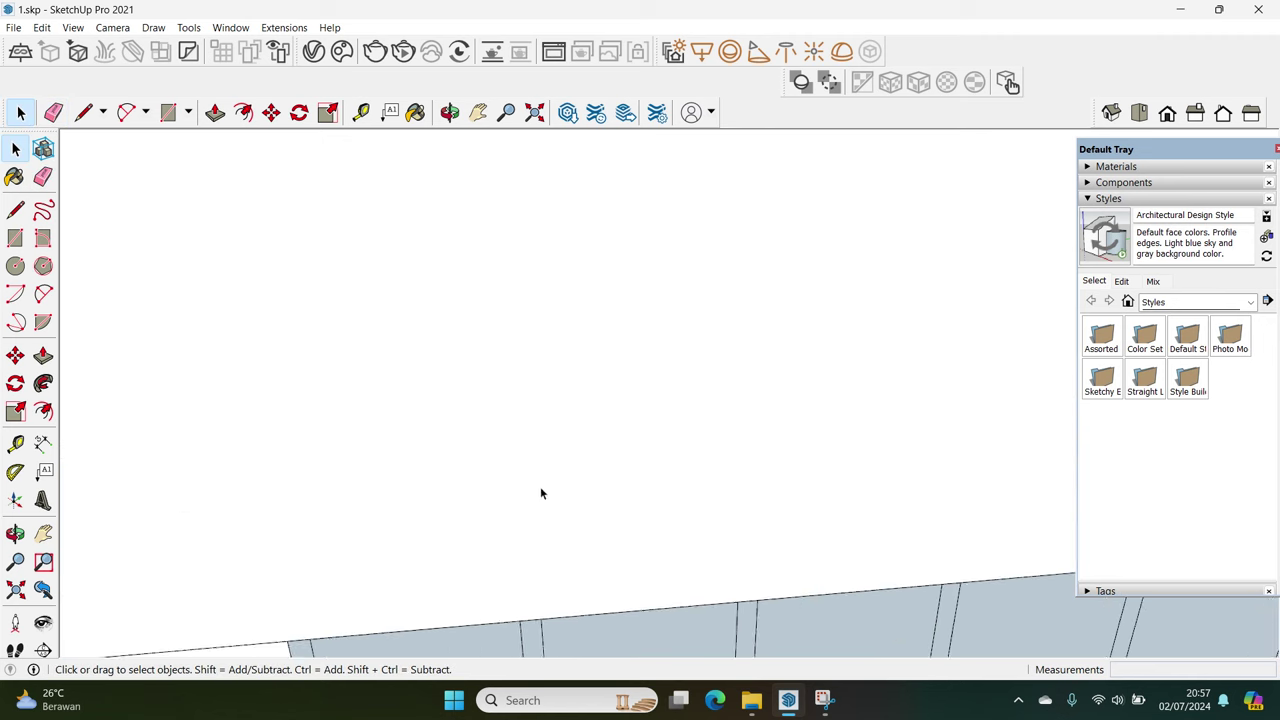
scroll(655, 575, down, 5)
mouse_move(509, 440)
mouse_down()
mouse_move(578, 443)
mouse_move(724, 483)
mouse_move(822, 480)
mouse_up()
middle_drag(822, 480, 483, 531)
scroll(483, 531, up, 3)
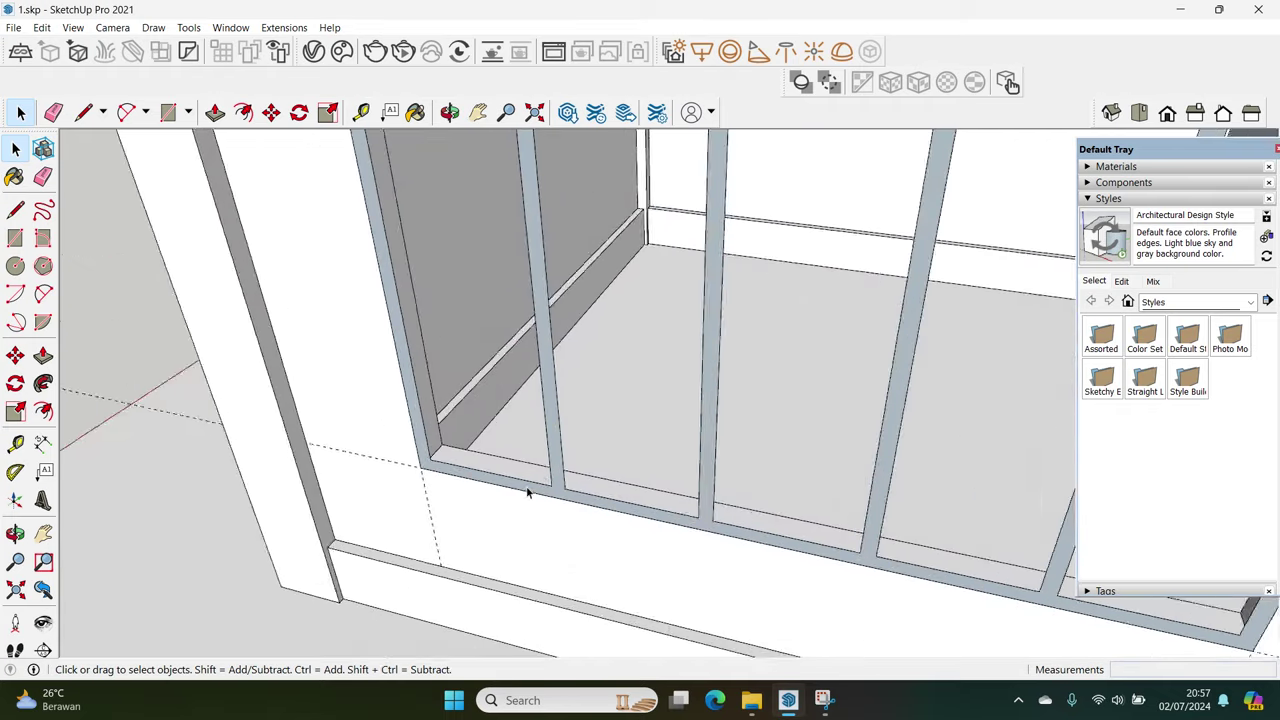
scroll(526, 491, up, 3)
Pull the window frame outward for depth and select the whole frame
key(p)
drag(557, 506, 535, 540)
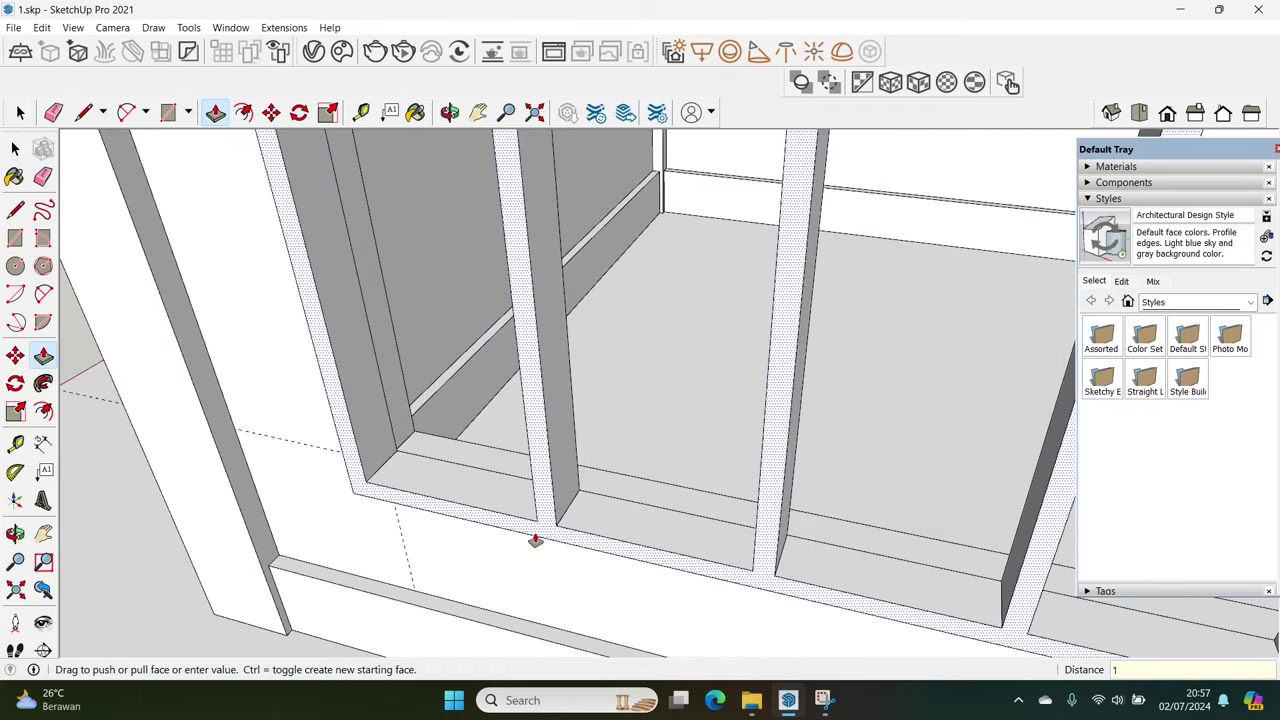
middle_drag(535, 540, 600, 545)
key(space)
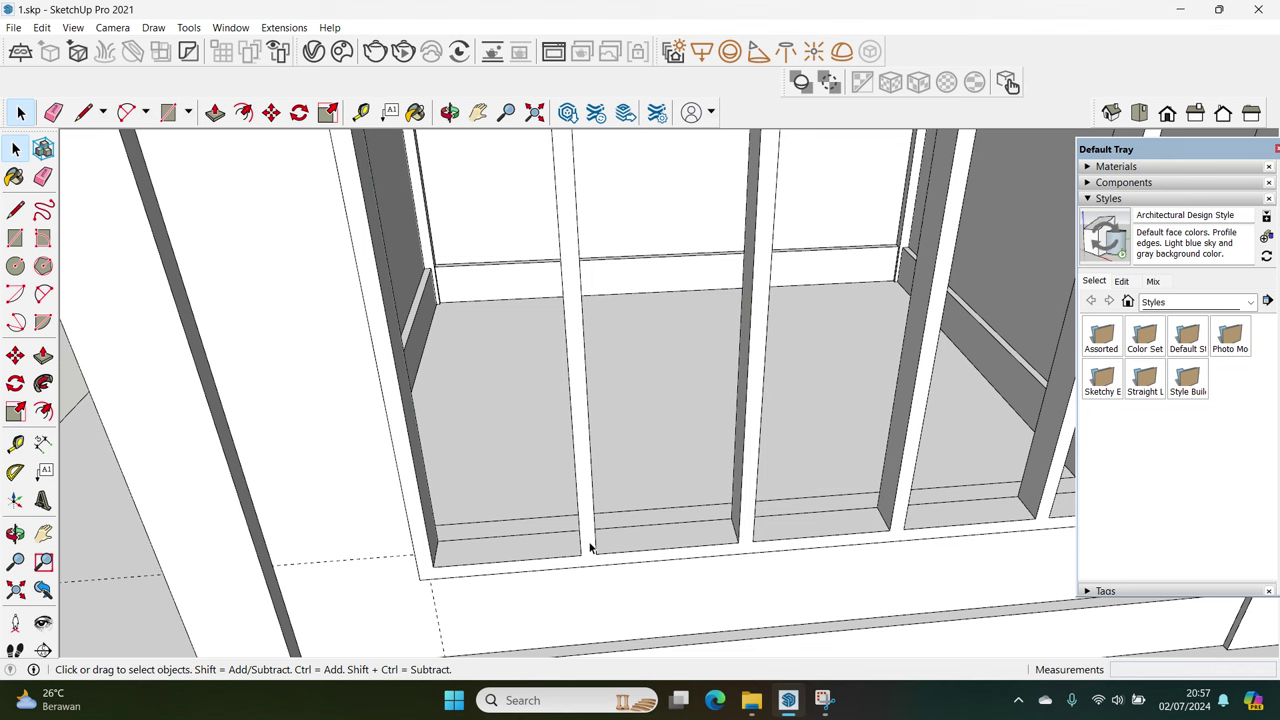
triple_click(590, 548)
right_click(588, 550)
key(Escape)
scroll(600, 470, down, 3)
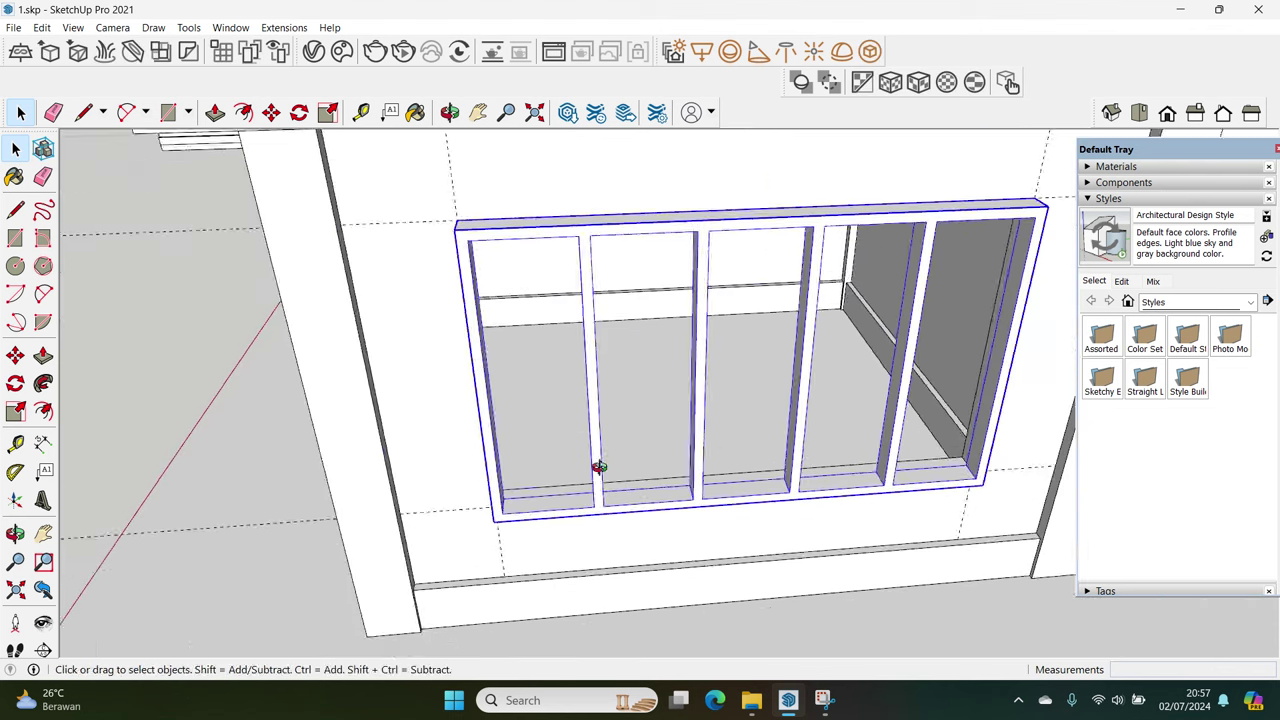
Draw a rectangle across the leftmost window bay and select its face
scroll(563, 505, up, 3)
key(r)
click(437, 551)
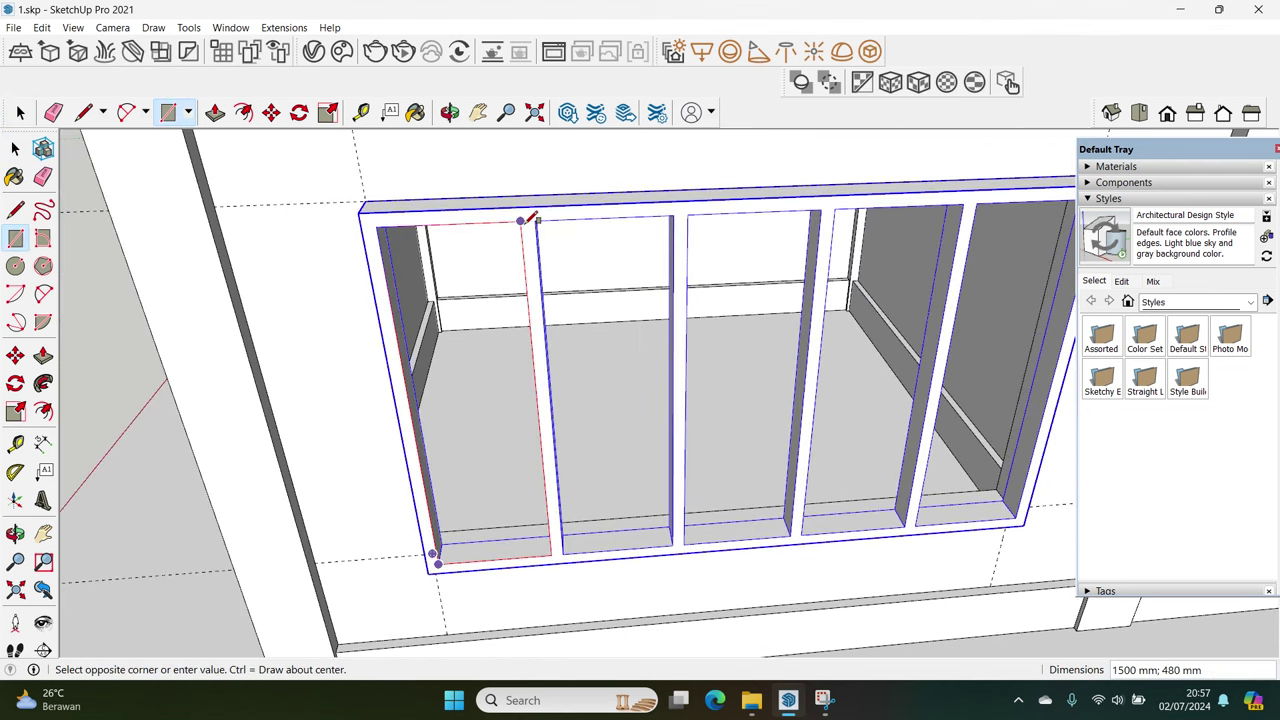
click(523, 214)
key(space)
click(523, 314)
scroll(521, 323, up, 1)
scroll(521, 323, up, 1)
key(f)
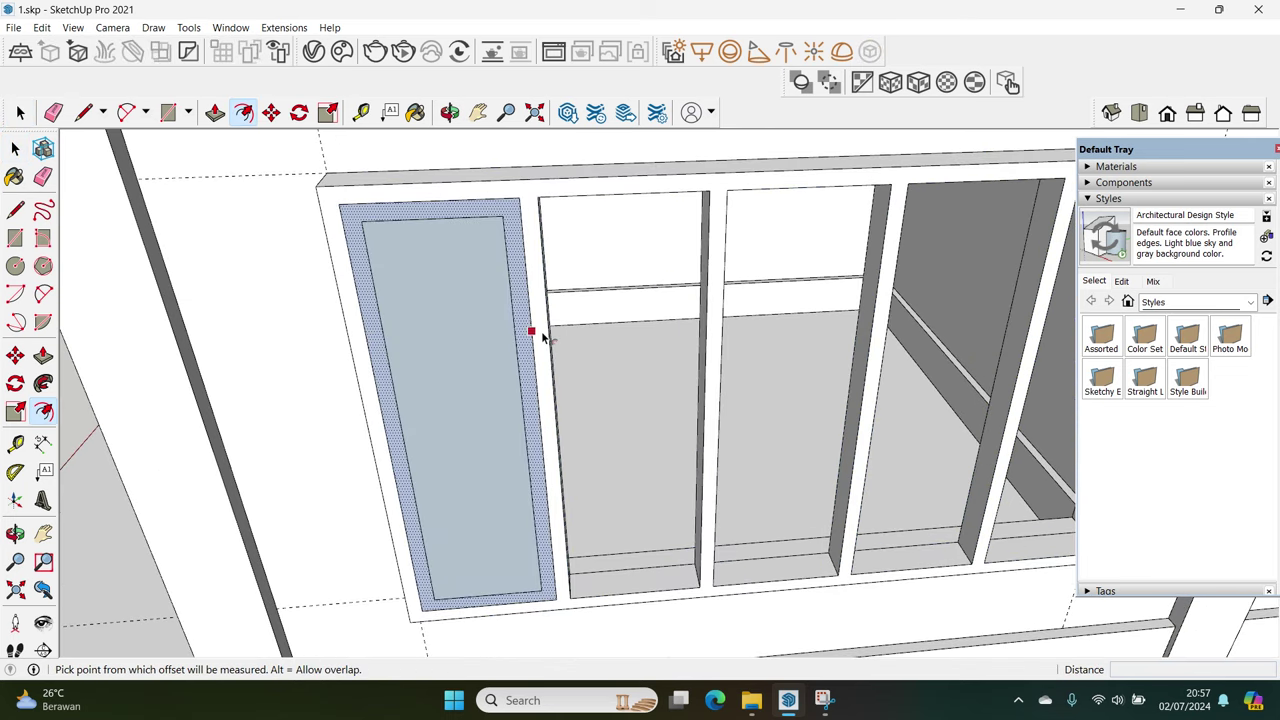
click(531, 334)
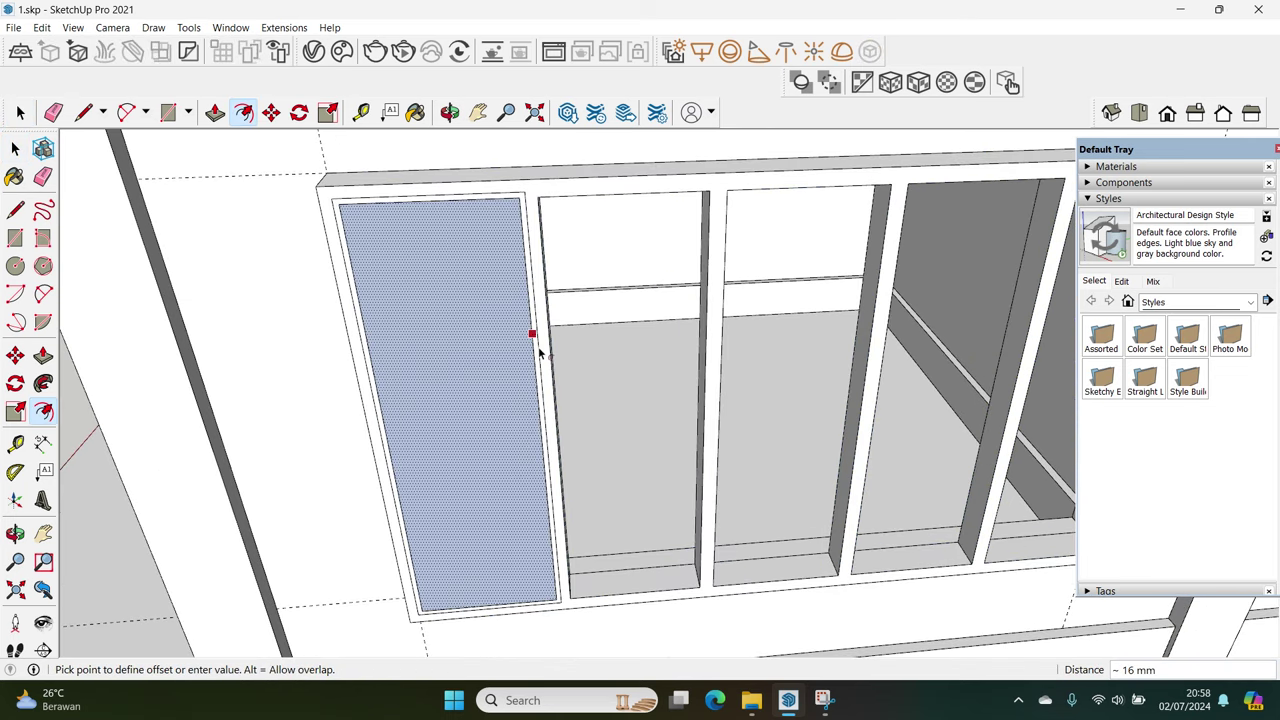
key(Escape)
key(space)
double_click(491, 410)
click(490, 408)
middle_drag(494, 423, 470, 474)
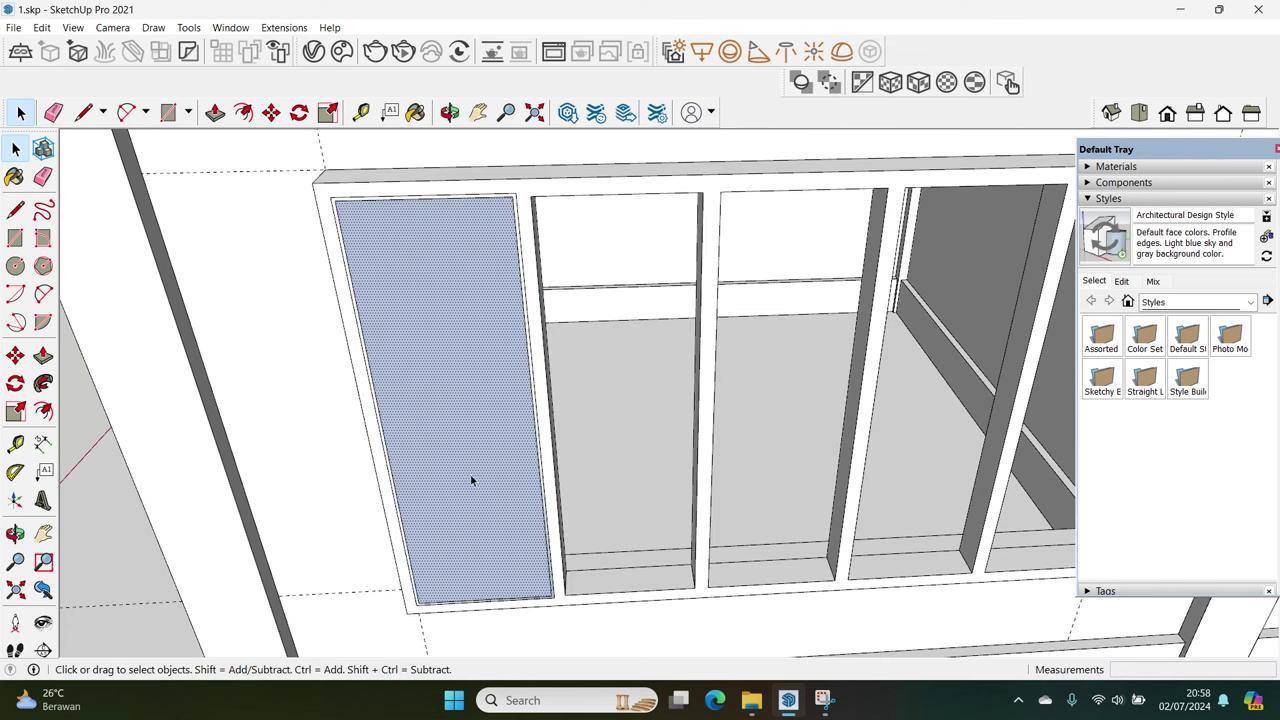
Offset the left bay face 60 mm inward and delete the inner face, leaving a sash frame
key(f)
click(389, 474)
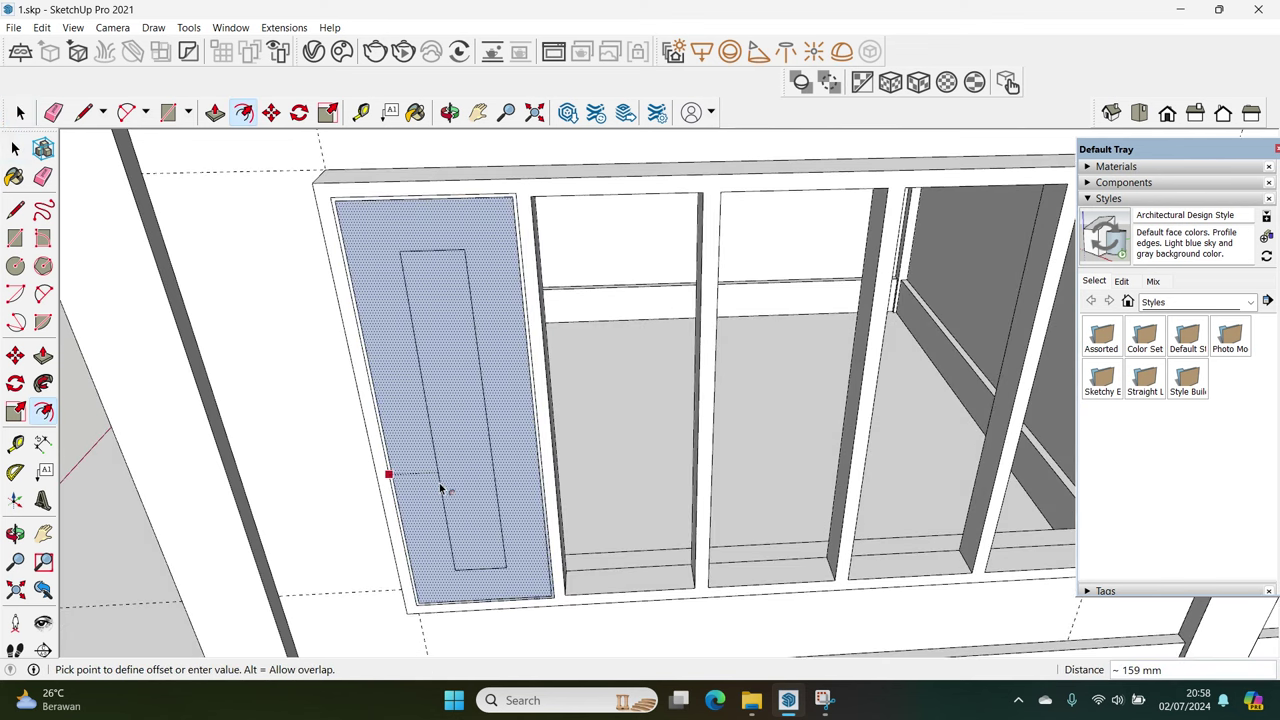
click(432, 488)
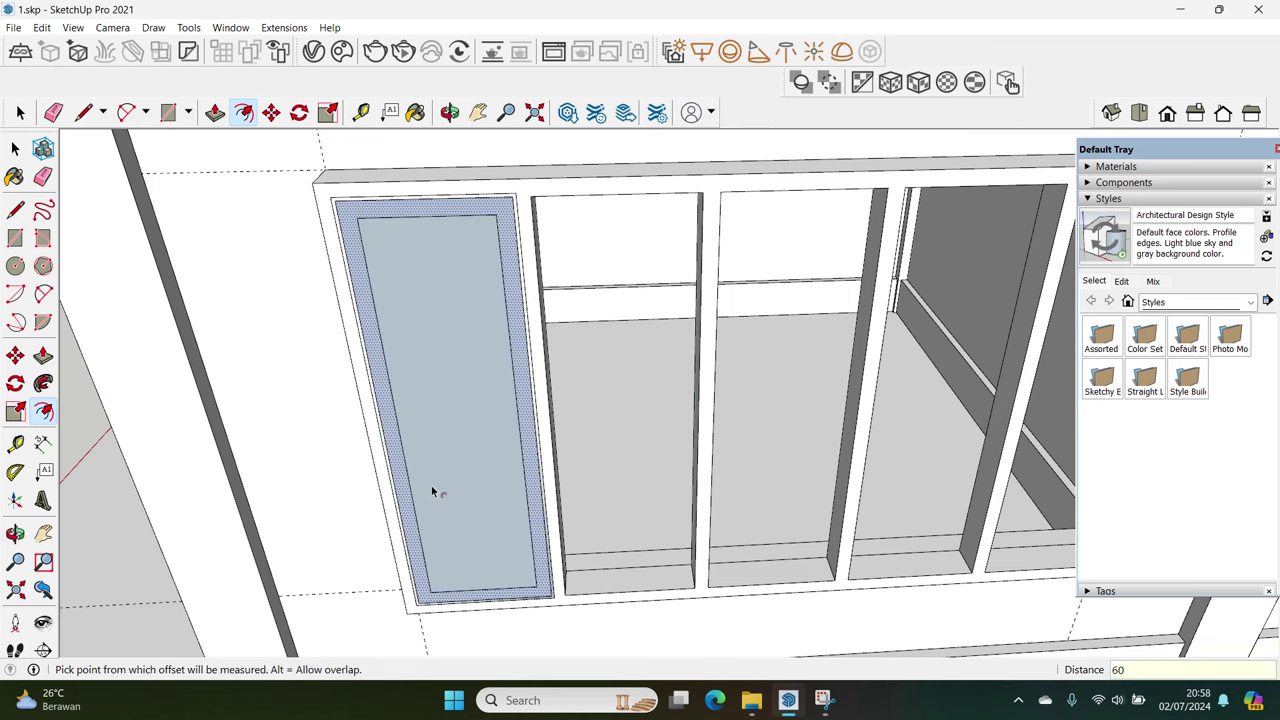
key(space)
click(450, 487)
key(Delete)
scroll(420, 568, up, 2)
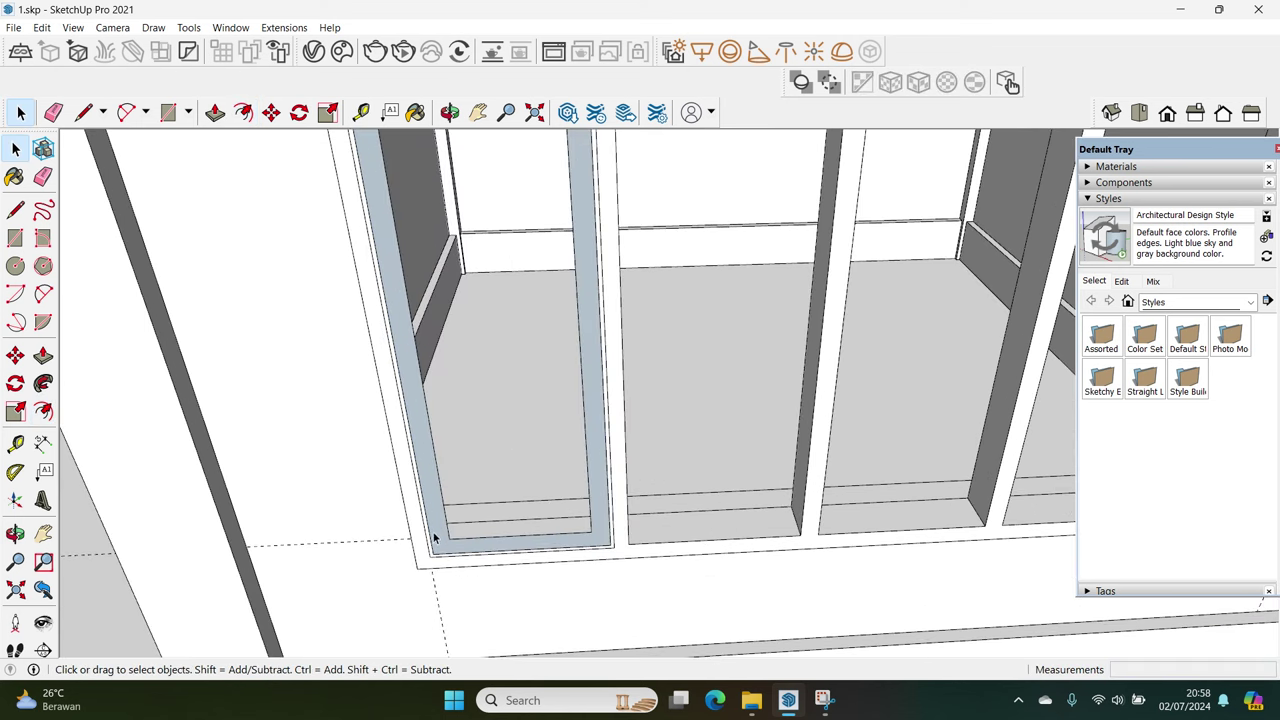
click(434, 534)
scroll(436, 538, up, 2)
Start a Ctrl-Move copy of the sash frame toward the next bay
key(m)
key(ctrl)
click(430, 557)
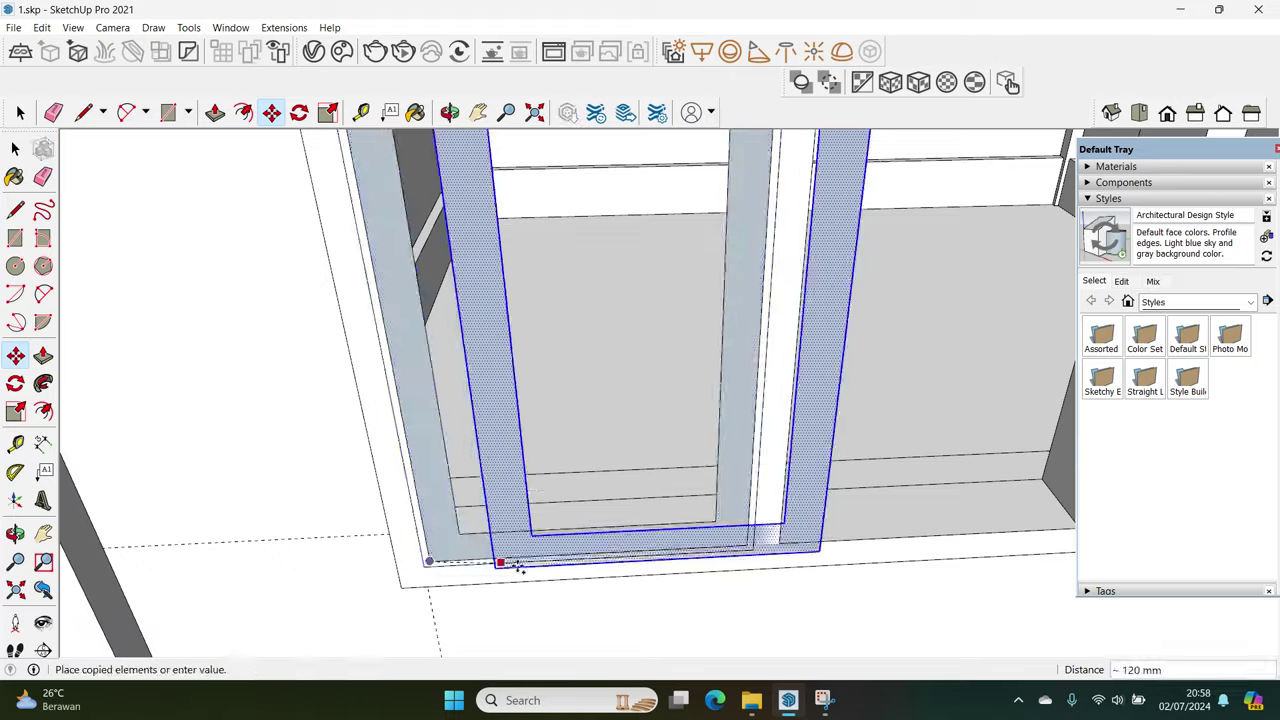
scroll(500, 563, up, 2)
click(598, 551)
mouse_move(598, 551)
middle_down()
mouse_move(243, 534)
mouse_move(603, 531)
middle_up()
Place sash frame copies in the neighbouring bays and select the left frame's face
click(604, 521)
scroll(604, 523, down, 2)
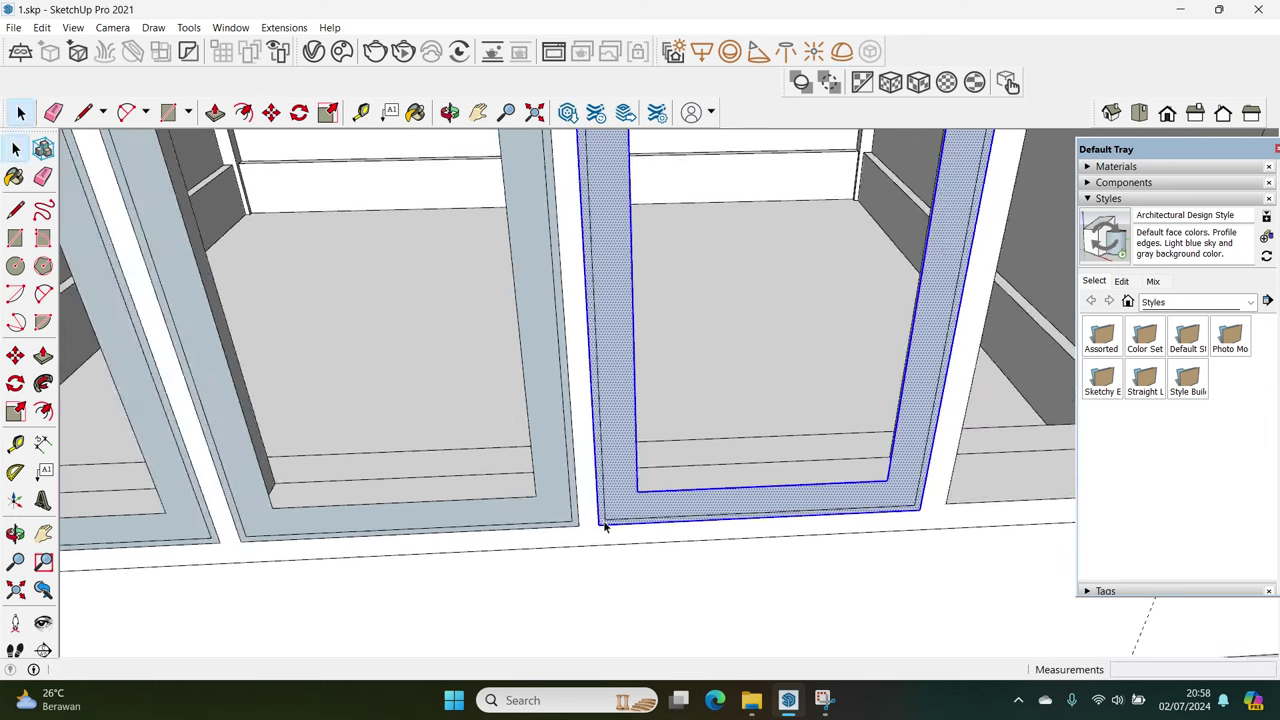
scroll(443, 549, up, 2)
scroll(455, 545, up, 1)
click(448, 545)
mouse_move(443, 543)
middle_down()
mouse_move(608, 529)
mouse_move(679, 570)
mouse_move(344, 568)
middle_up()
key(space)
scroll(344, 568, up, 2)
click(340, 570)
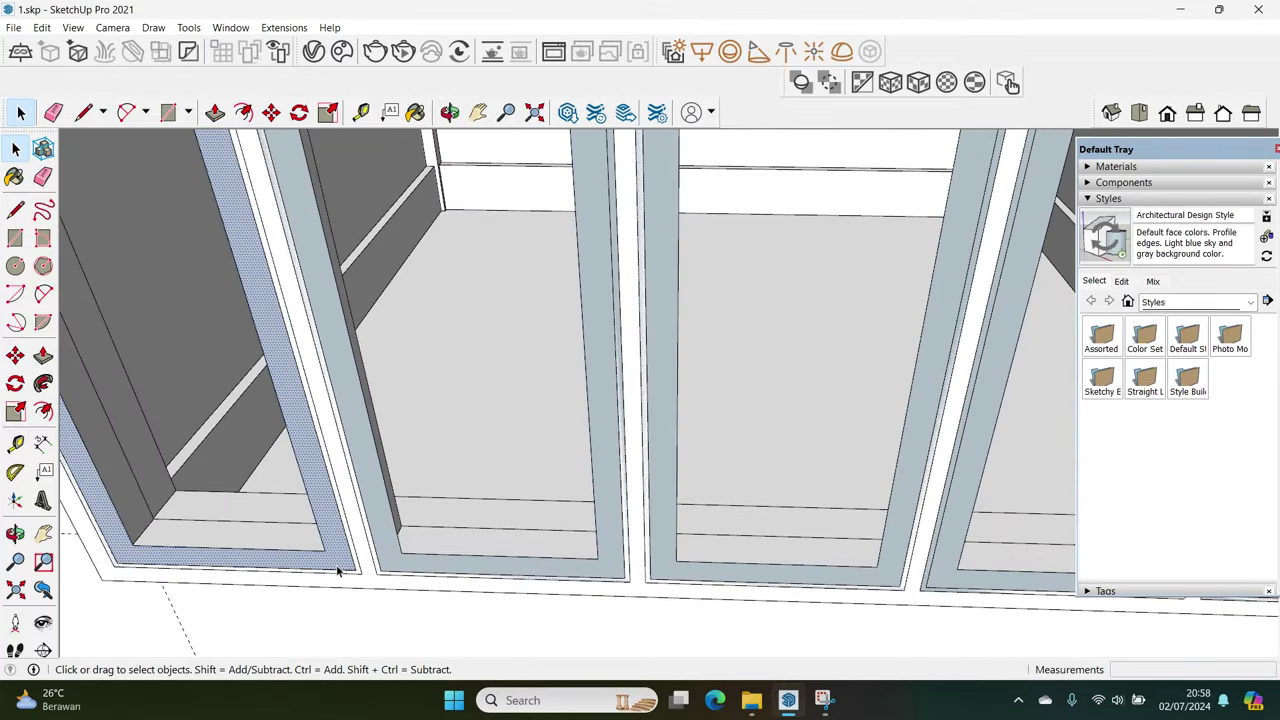
Push/Pull the left frame out 30 mm and repeat that depth on the other three frames
key(p)
drag(337, 572, 330, 583)
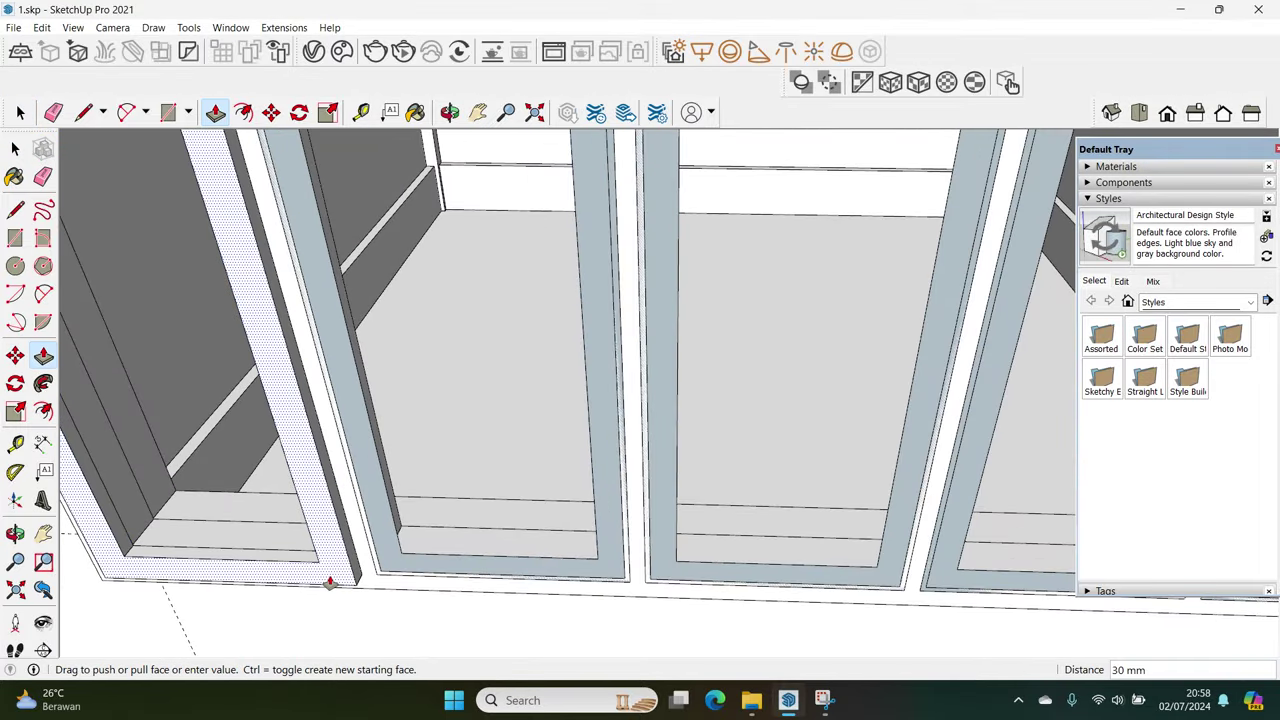
click(330, 583)
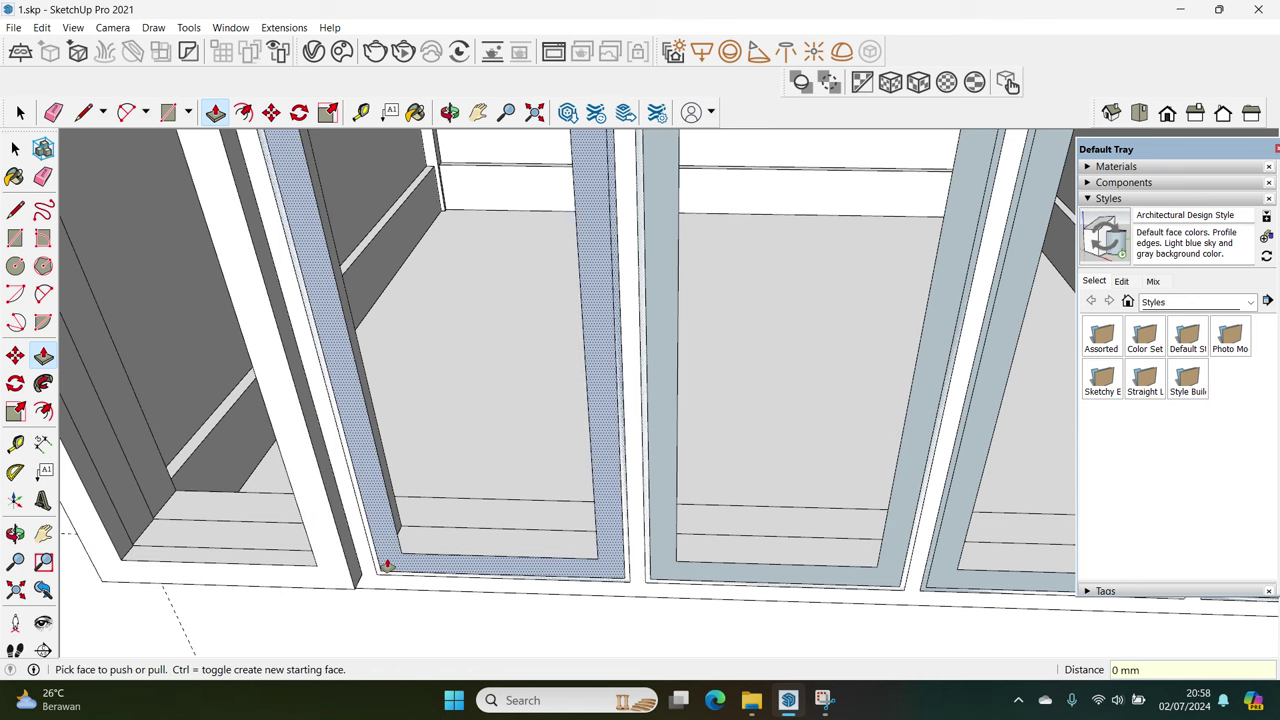
double_click(386, 563)
double_click(665, 566)
double_click(930, 588)
mouse_move(930, 588)
middle_down()
mouse_move(686, 606)
mouse_move(622, 594)
middle_up()
key(space)
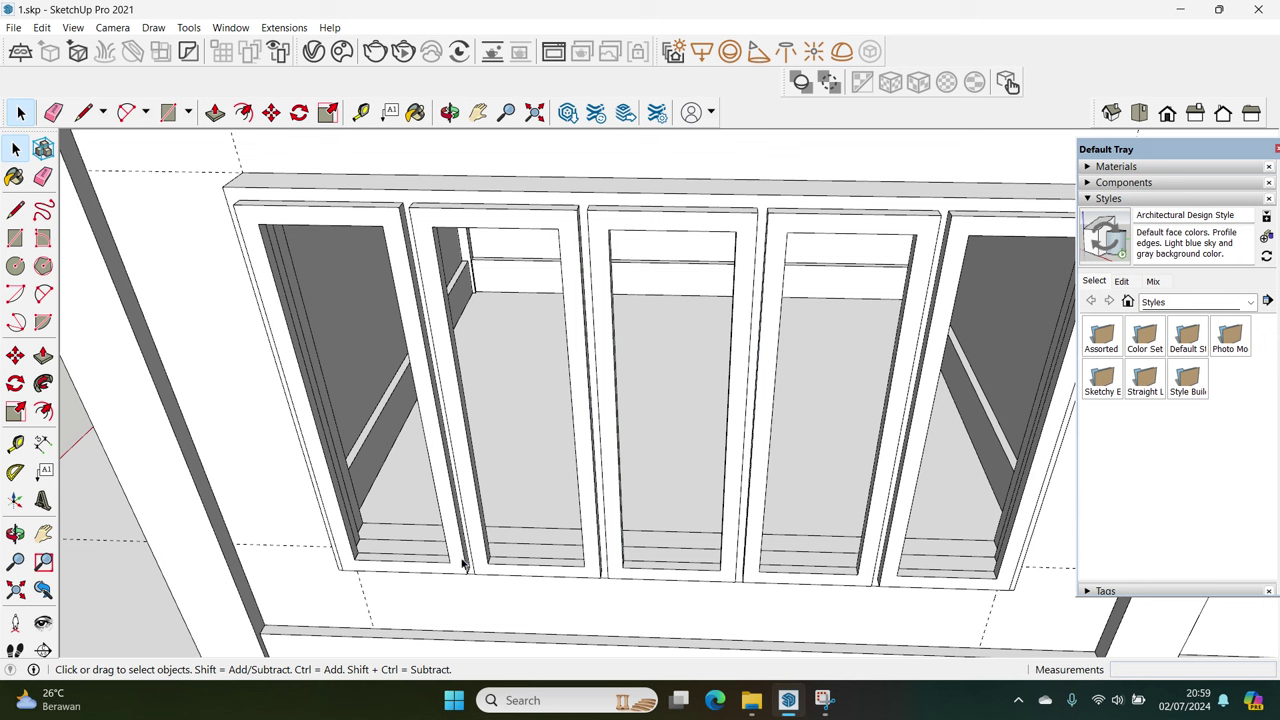
Make each of the five window frames its own group
double_click(463, 565)
right_click(484, 560)
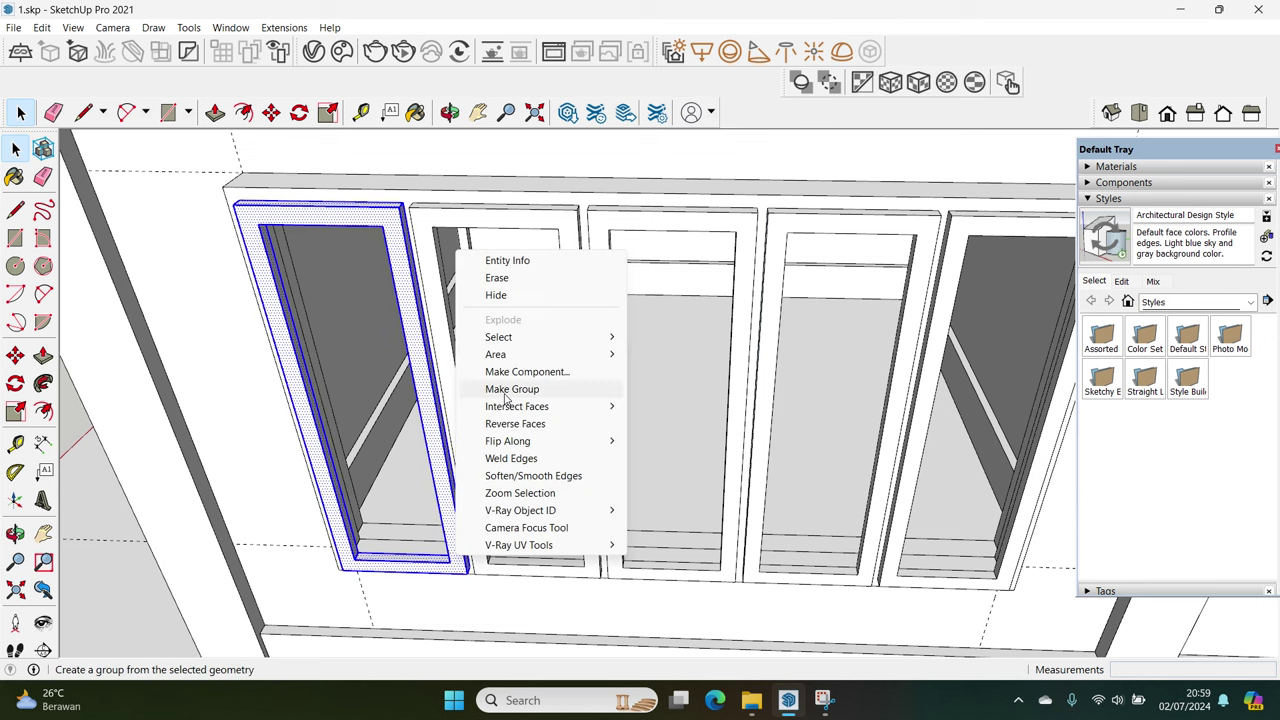
click(518, 405)
double_click(481, 545)
right_click(481, 545)
click(545, 378)
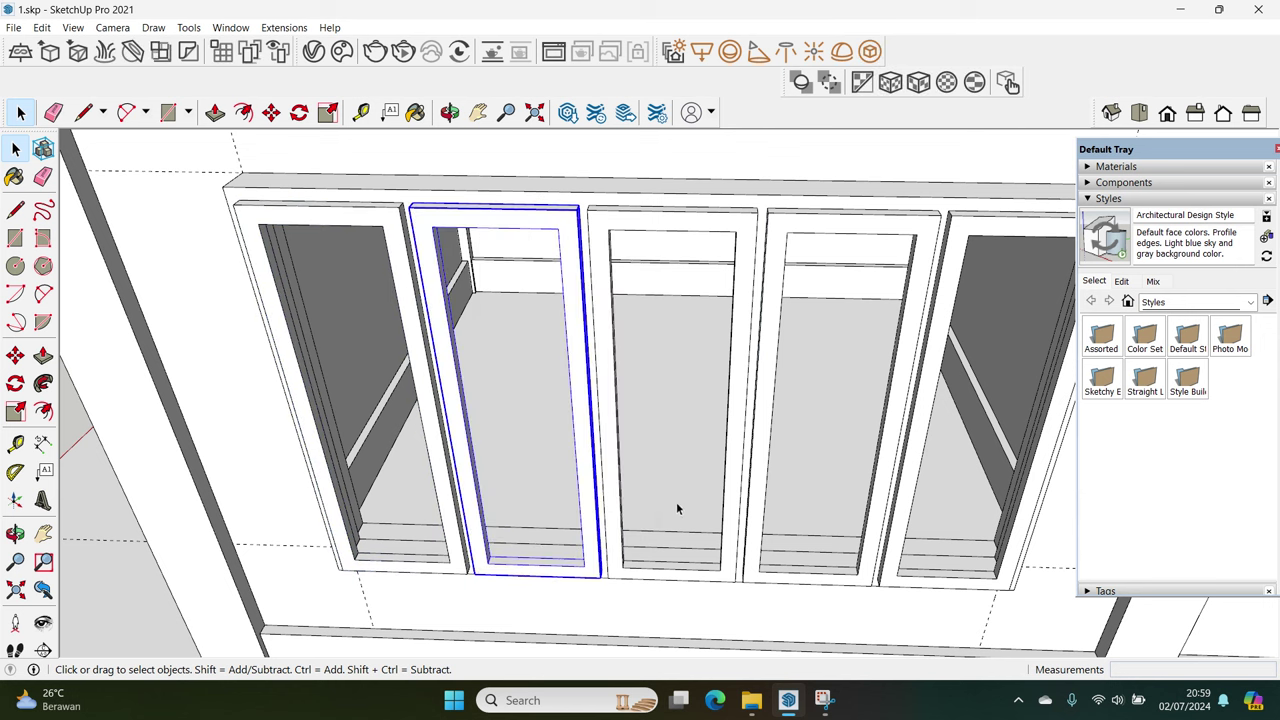
double_click(615, 533)
right_click(617, 533)
click(675, 362)
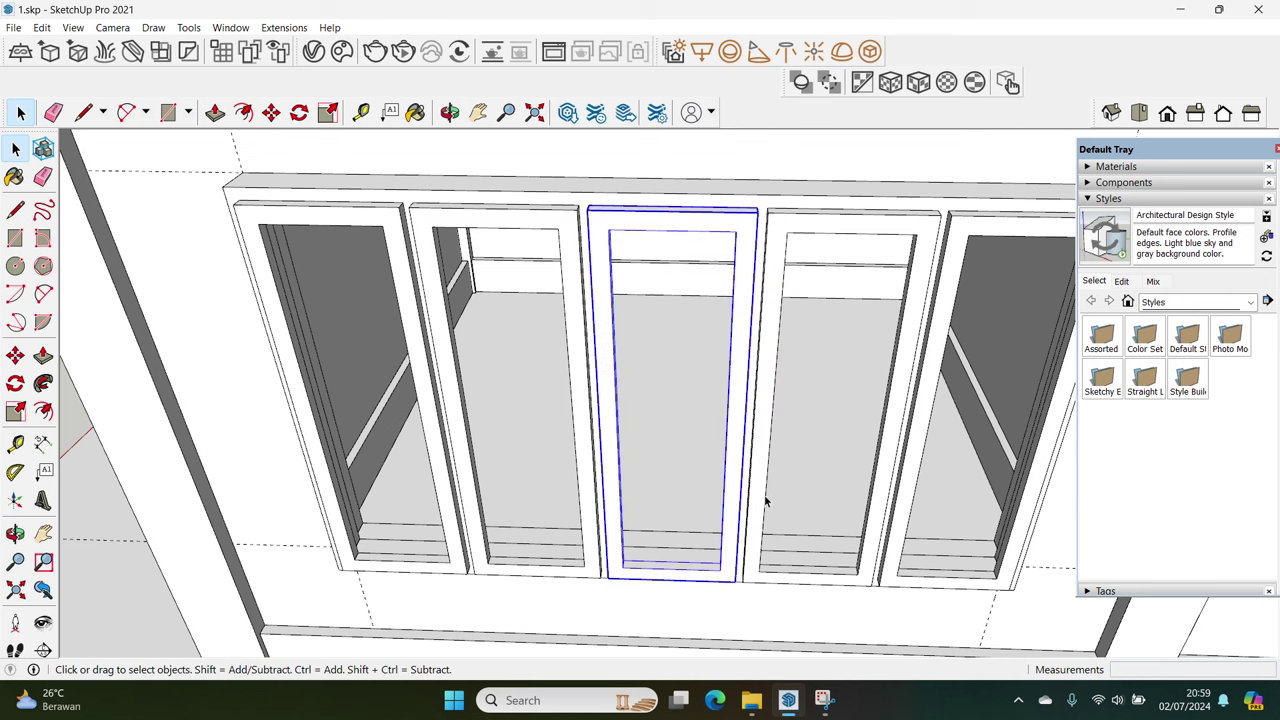
double_click(757, 510)
right_click(757, 510)
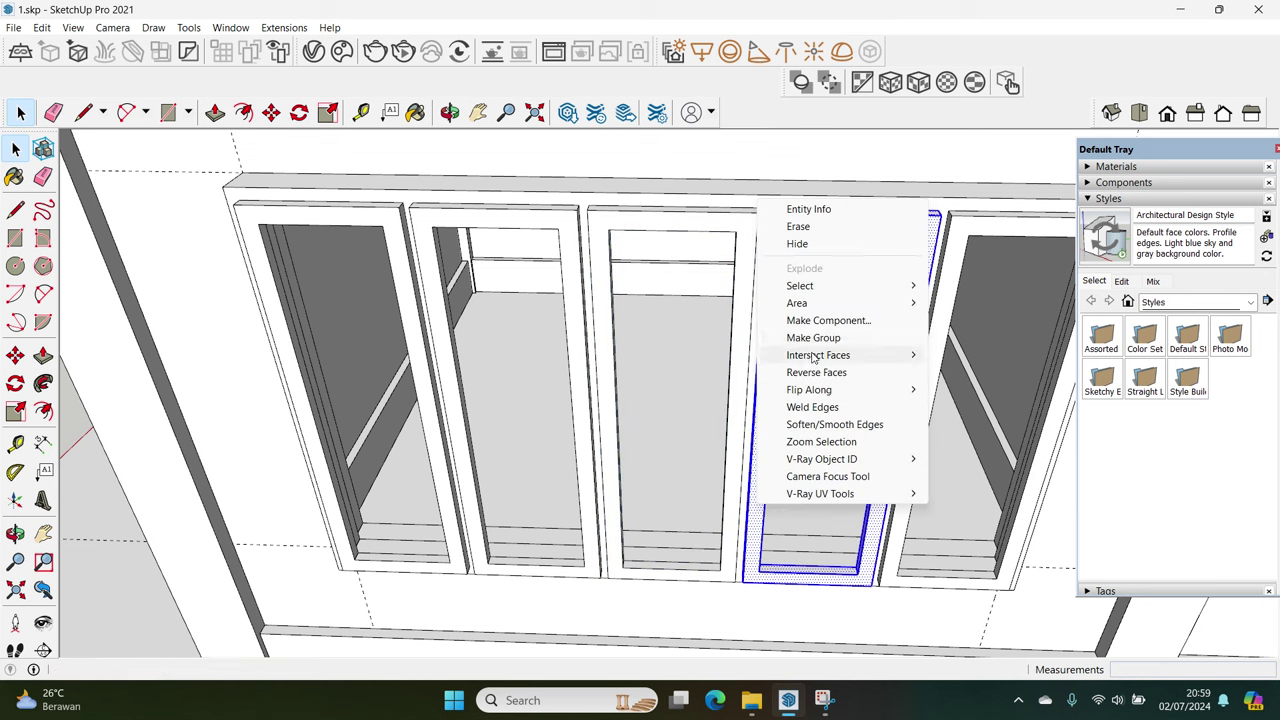
click(813, 338)
double_click(905, 508)
right_click(905, 508)
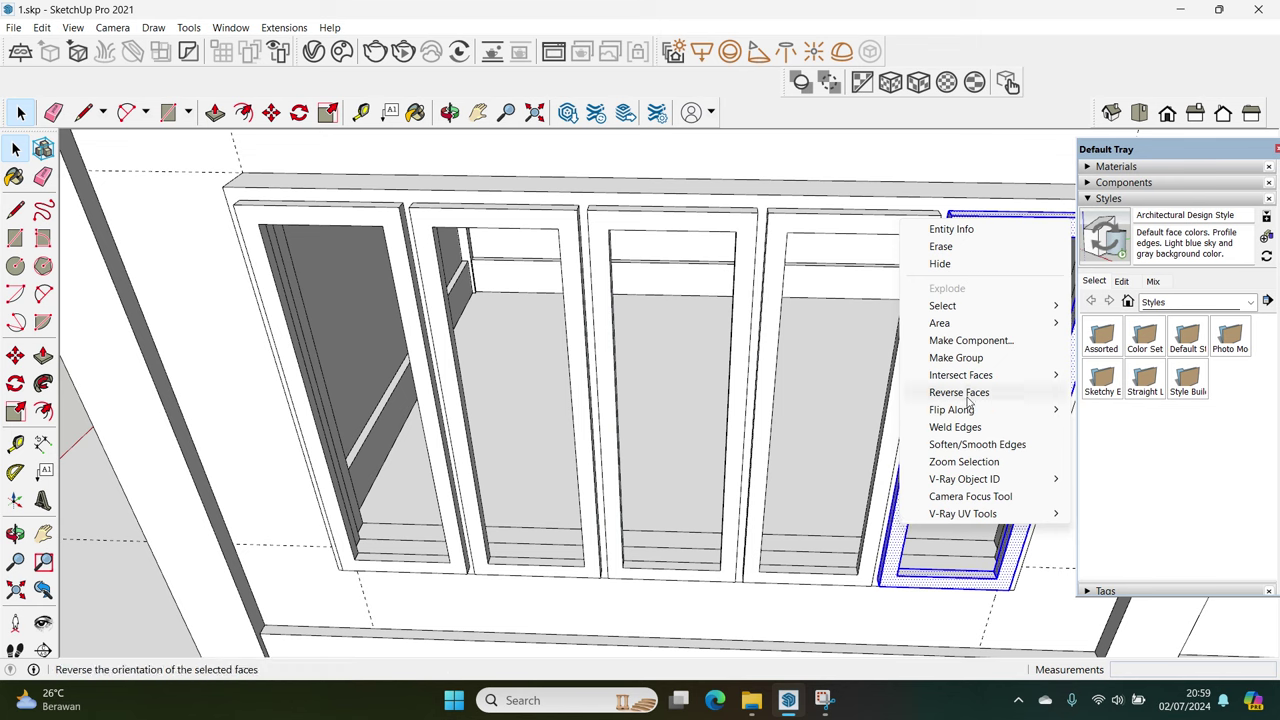
click(945, 400)
Move the second, third and fourth frames 40 mm over together
shift+click(750, 578)
shift+click(605, 576)
shift+click(468, 576)
scroll(446, 594, up, 3)
scroll(446, 594, up, 3)
scroll(500, 551, up, 2)
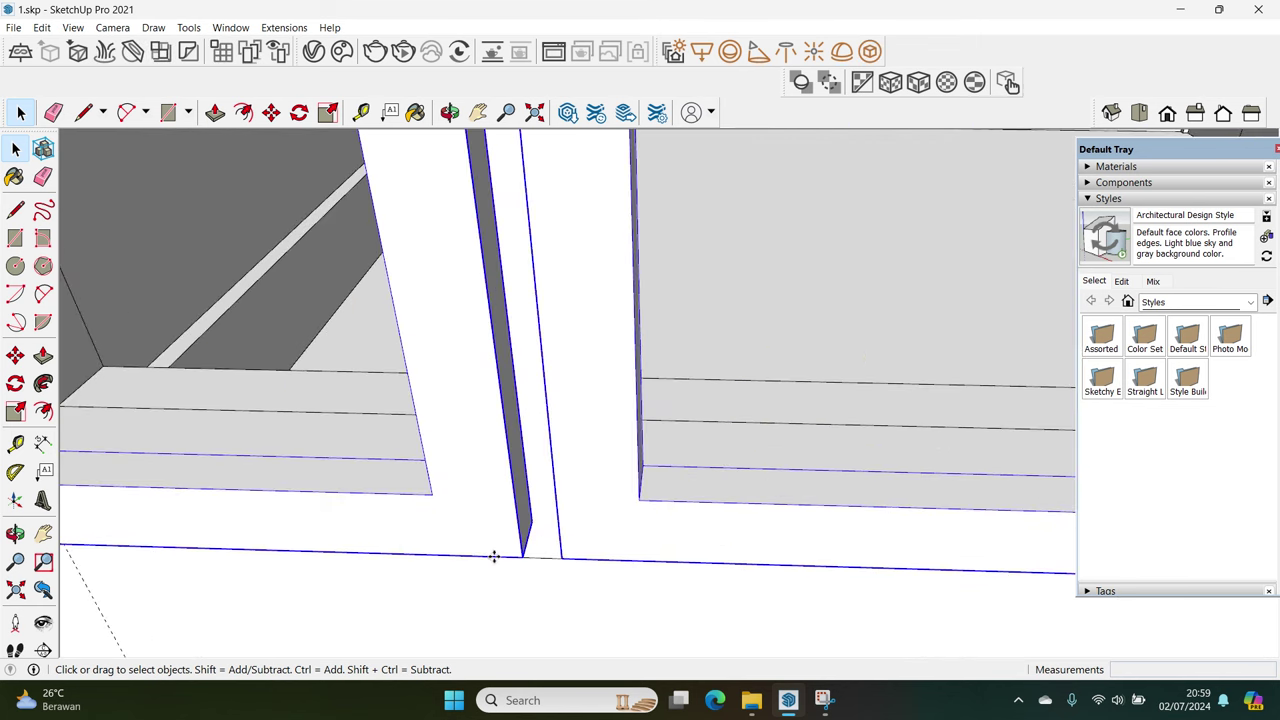
scroll(491, 557, up, 1)
key(m)
click(526, 553)
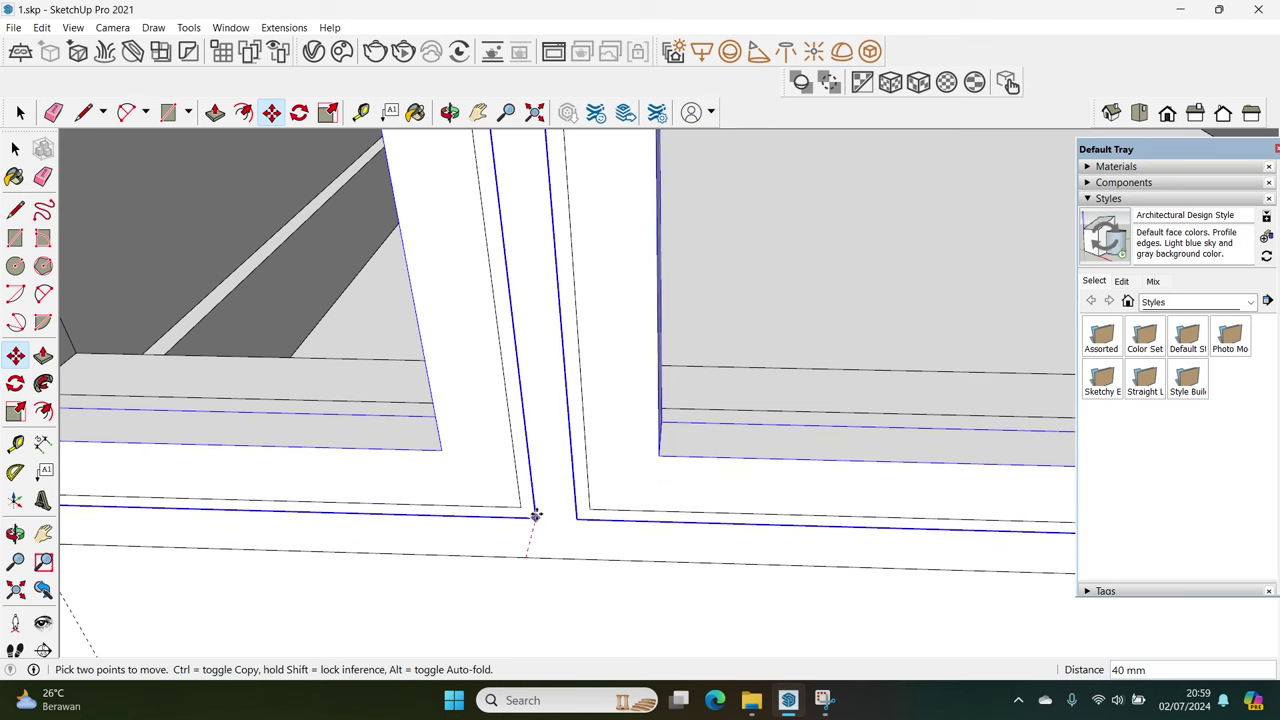
click(535, 515)
key(space)
Trim the overlapping frame geometry against the outer frame group with Solid Tools > Trim
scroll(535, 515, down, 3)
scroll(537, 537, up, 1)
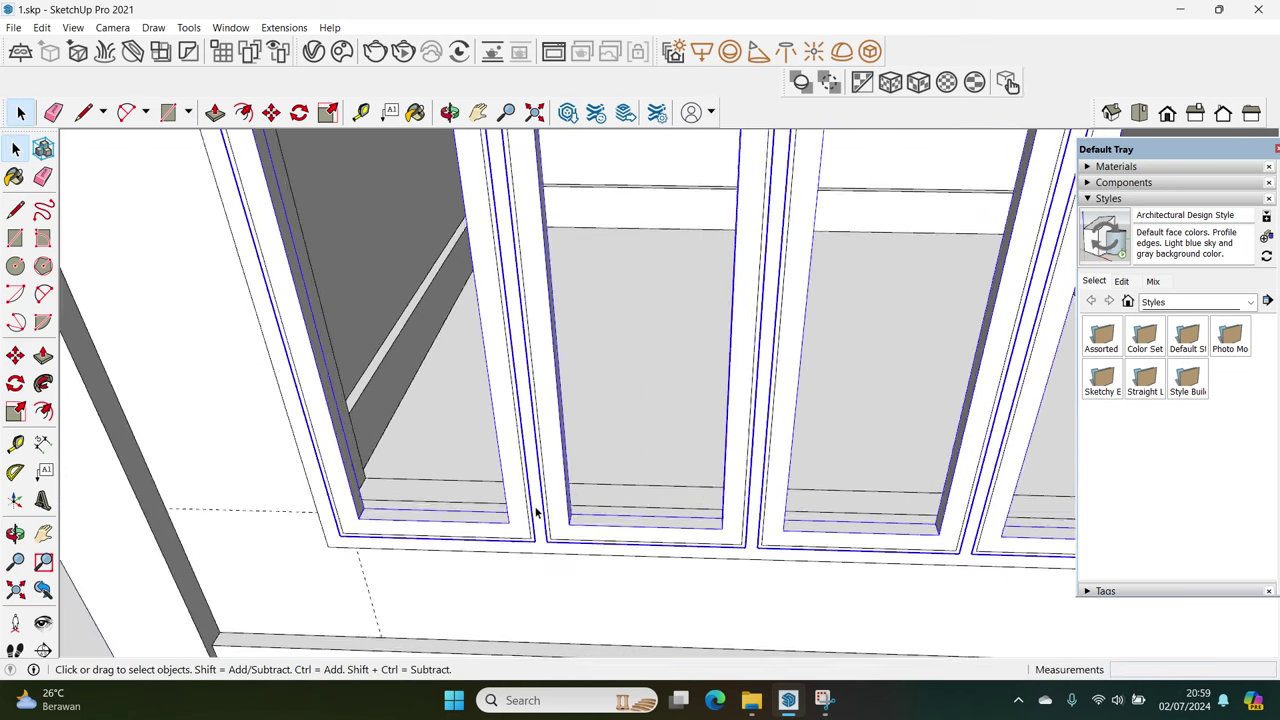
scroll(537, 537, up, 2)
click(541, 524)
mouse_move(559, 238)
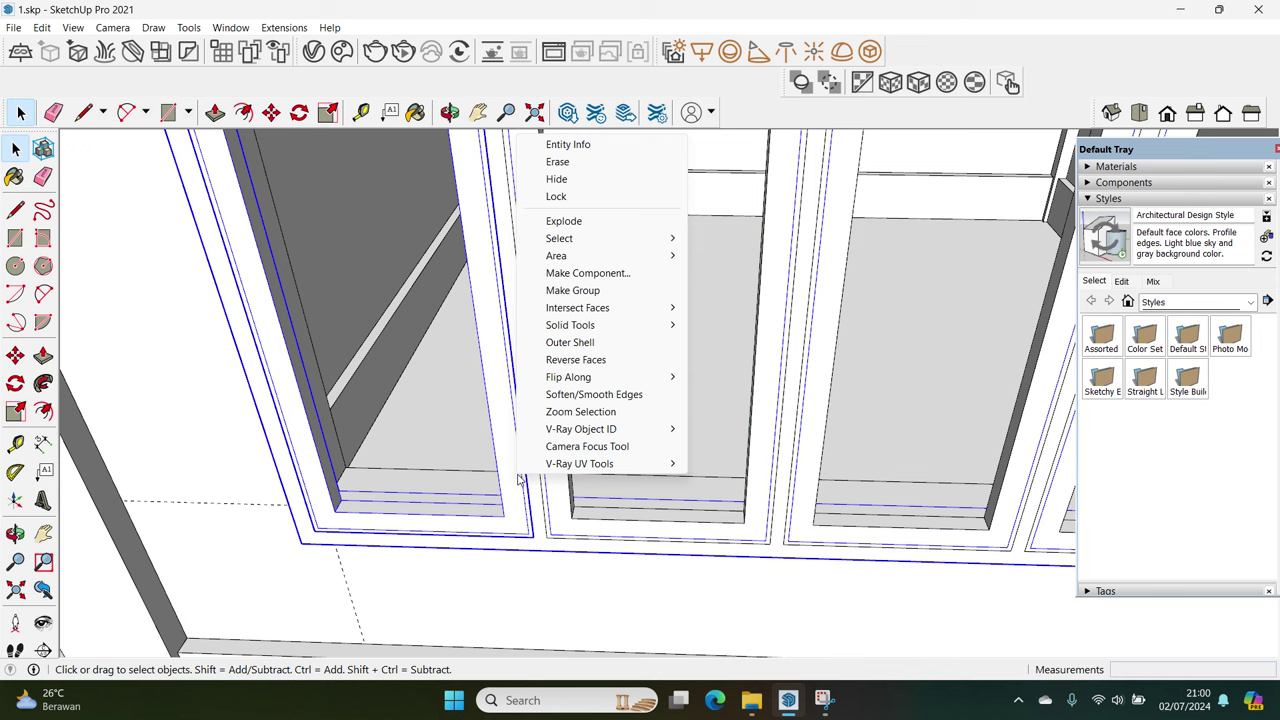
right_click(519, 484)
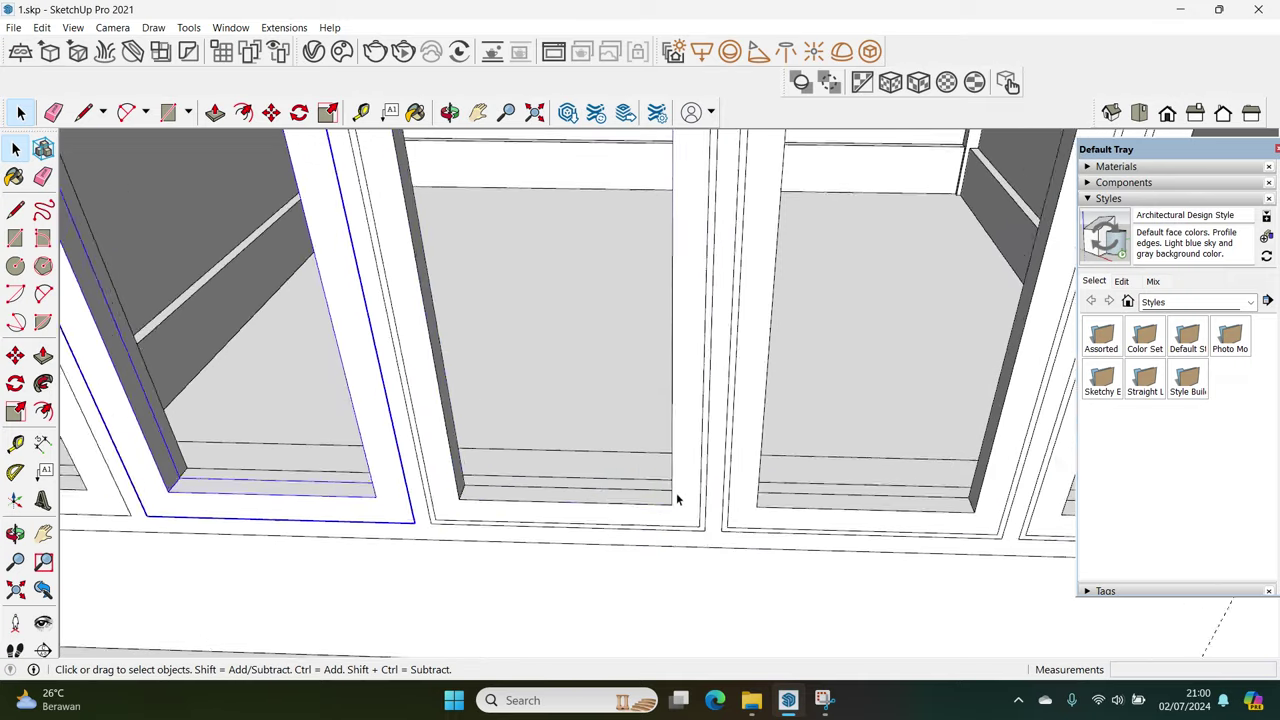
scroll(676, 498, up, 1)
click(707, 502)
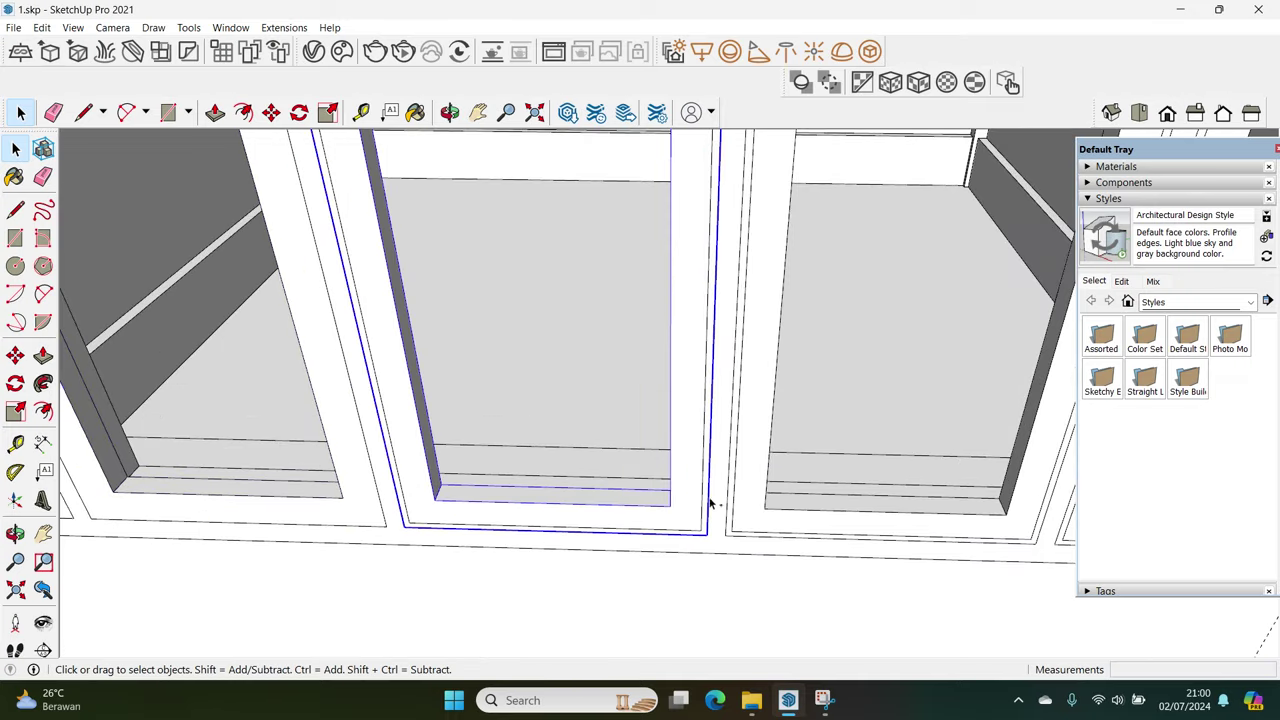
right_click(701, 467)
mouse_move(751, 316)
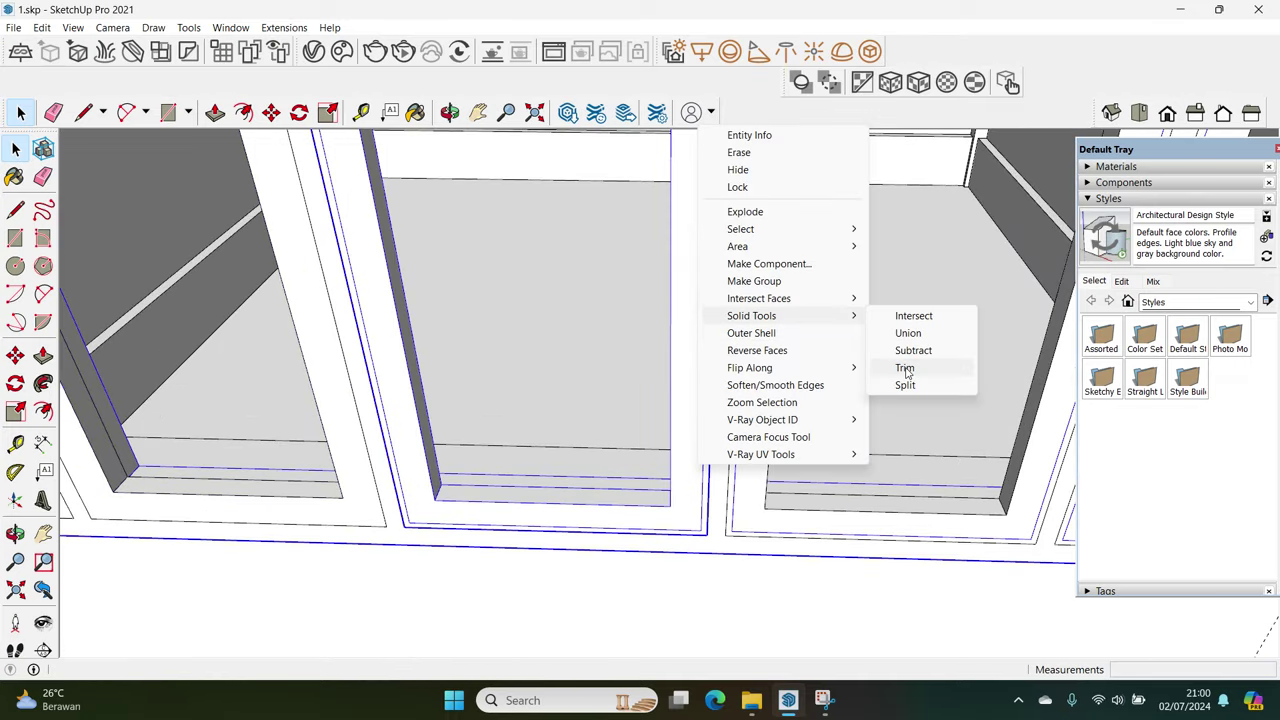
middle_drag(651, 448, 726, 506)
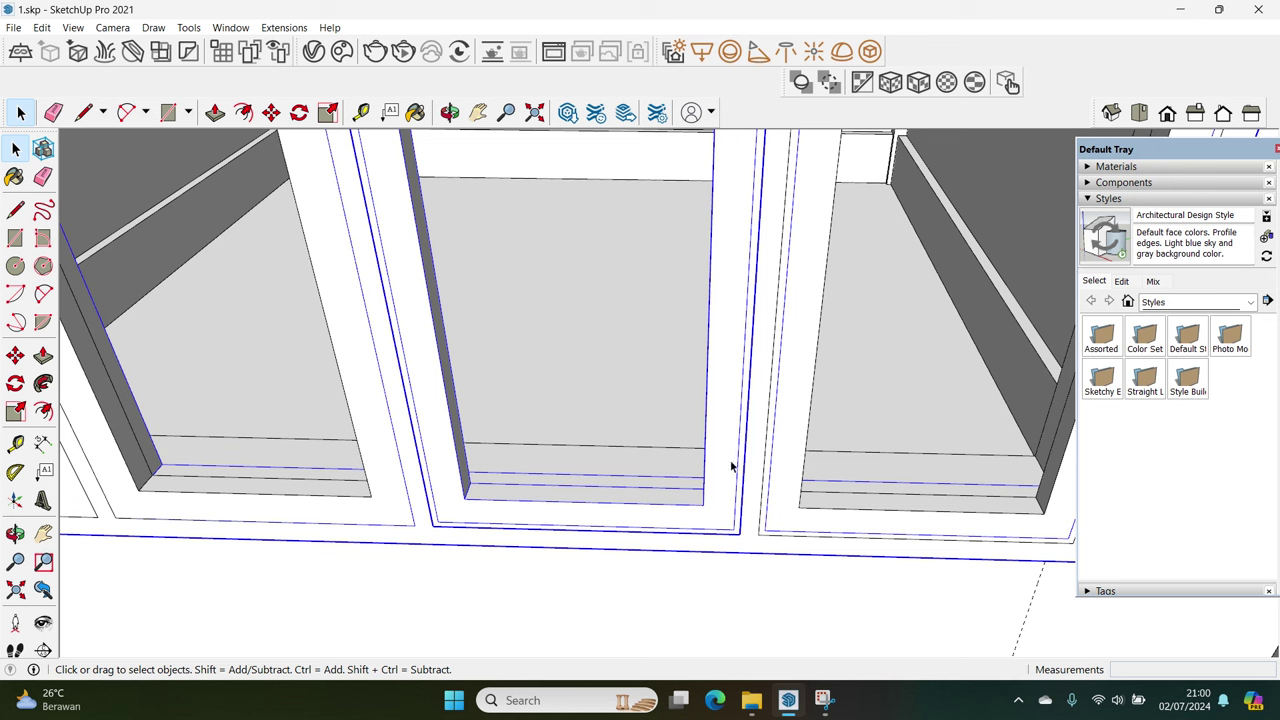
right_click(732, 467)
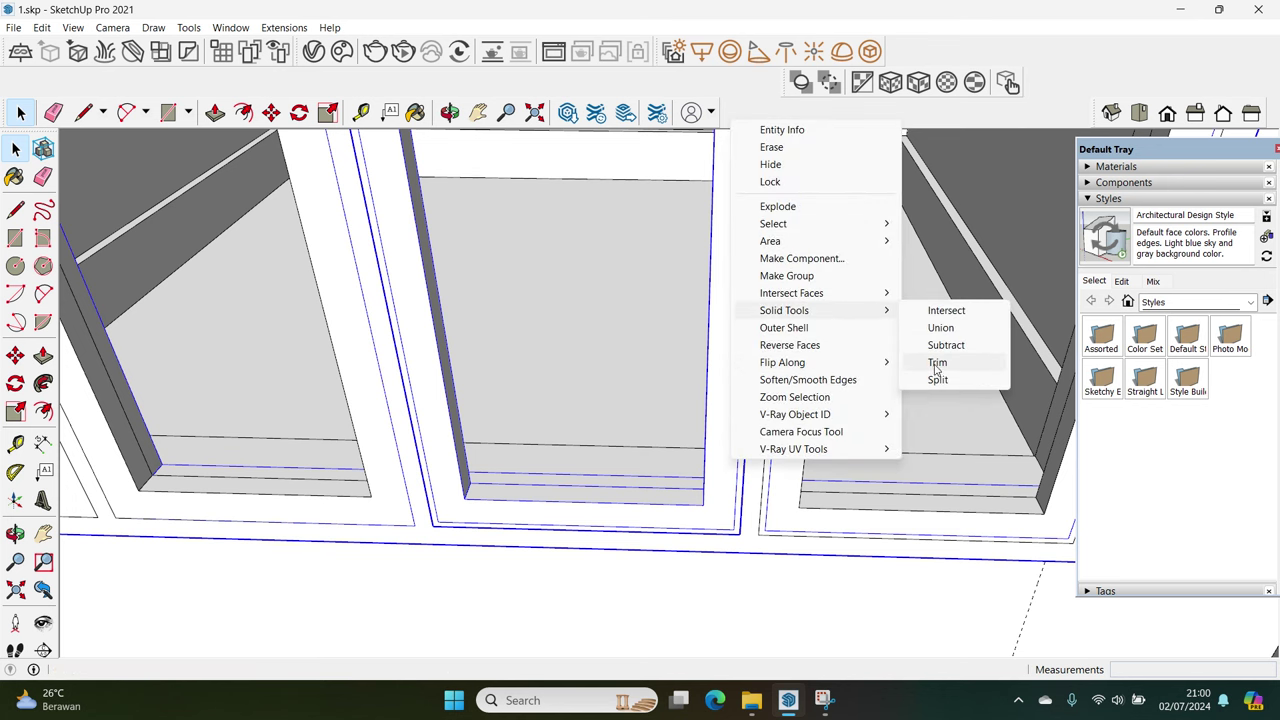
middle_drag(936, 368, 708, 461)
click(630, 504)
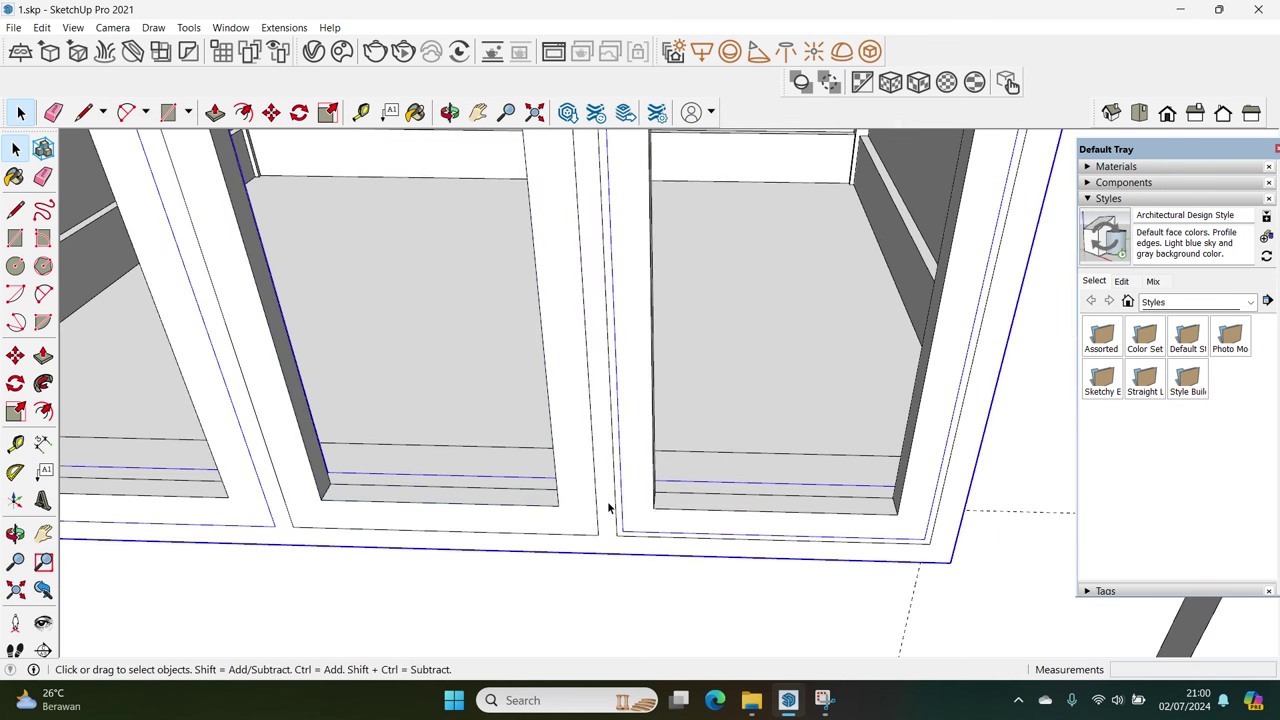
right_click(642, 495)
mouse_move(694, 340)
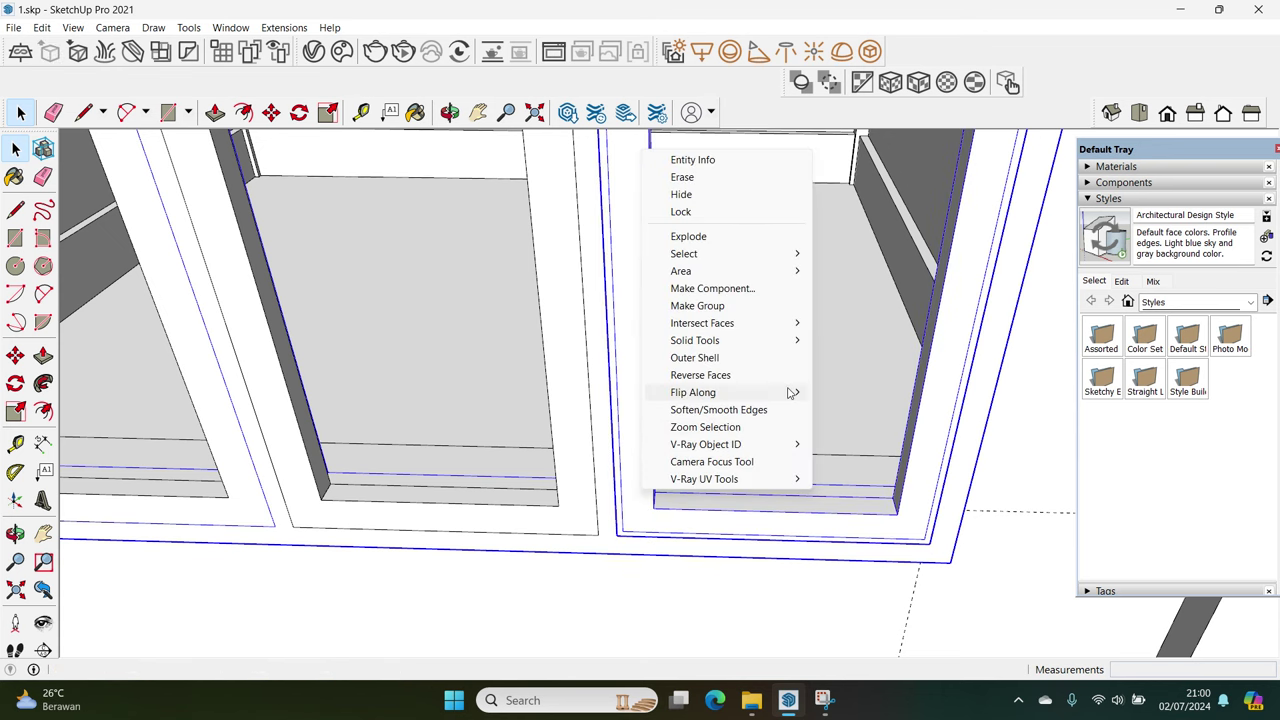
click(857, 399)
Reframe the view on the whole window and open the window opening group for editing
middle_drag(857, 399, 786, 446)
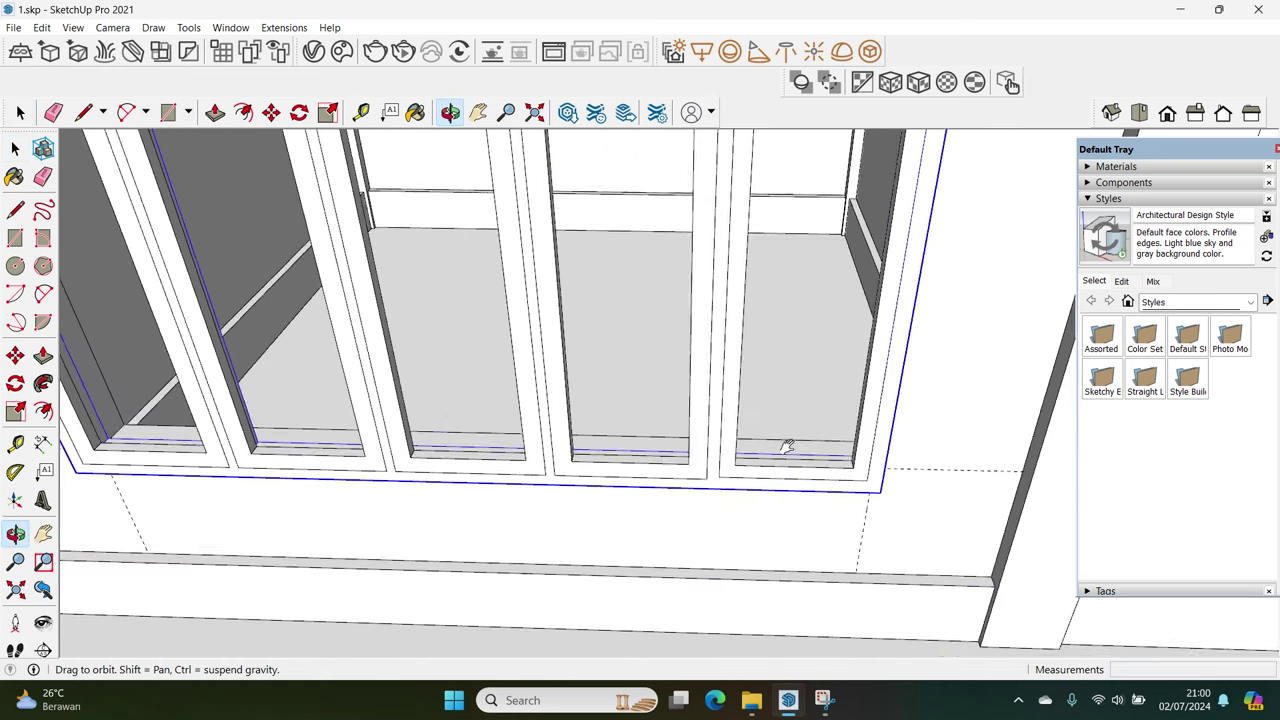
scroll(743, 466, down, 3)
scroll(386, 514, up, 3)
scroll(430, 508, up, 1)
scroll(430, 508, up, 2)
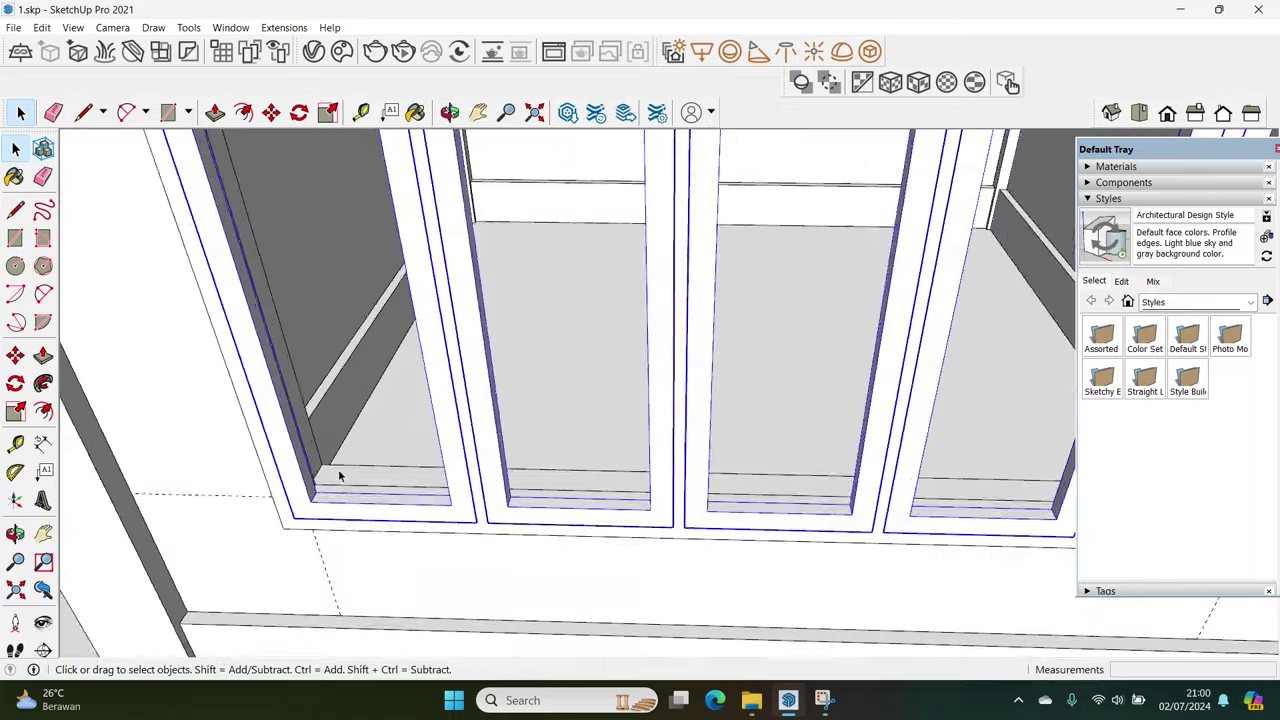
scroll(338, 469, up, 2)
scroll(317, 535, up, 1)
scroll(368, 470, down, 3)
middle_drag(368, 470, 846, 532)
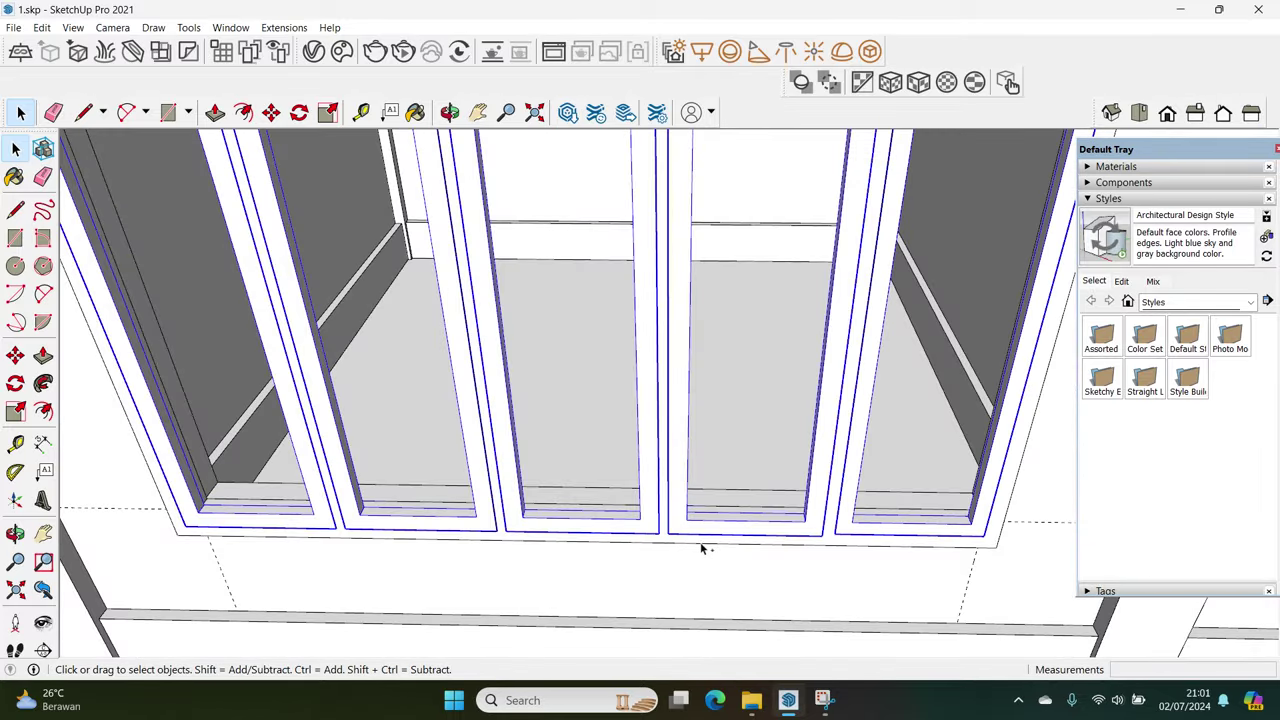
scroll(702, 548, up, 3)
double_click(409, 513)
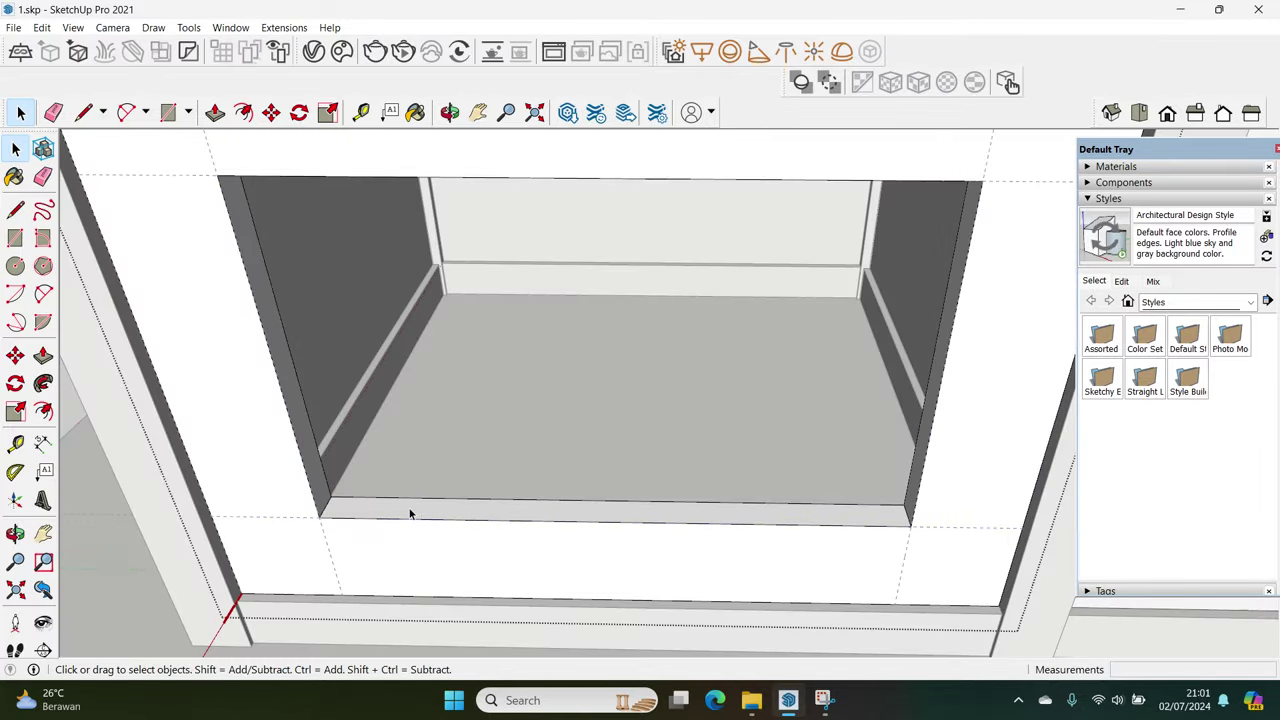
Paste the copied frames into the window opening
key(ctrl+v)
scroll(355, 540, up, 2)
scroll(340, 590, up, 2)
scroll(330, 588, up, 3)
scroll(404, 500, up, 2)
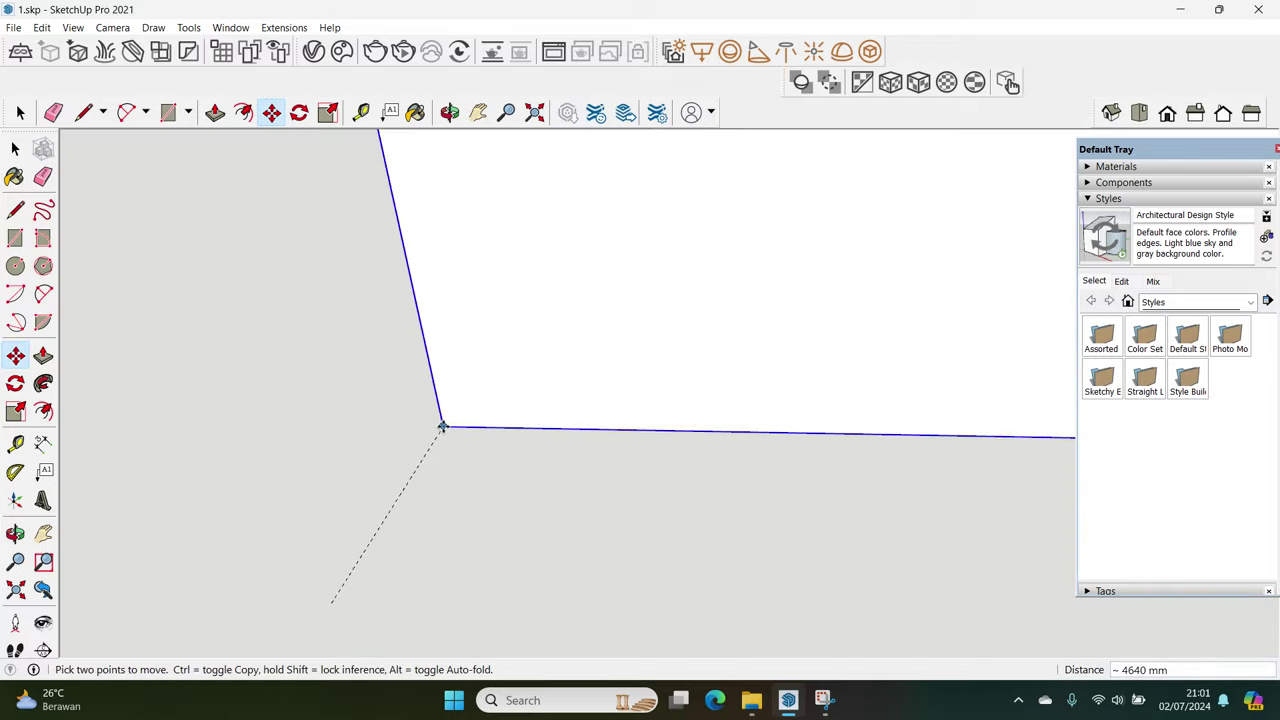
scroll(420, 500, down, 4)
scroll(340, 590, up, 2)
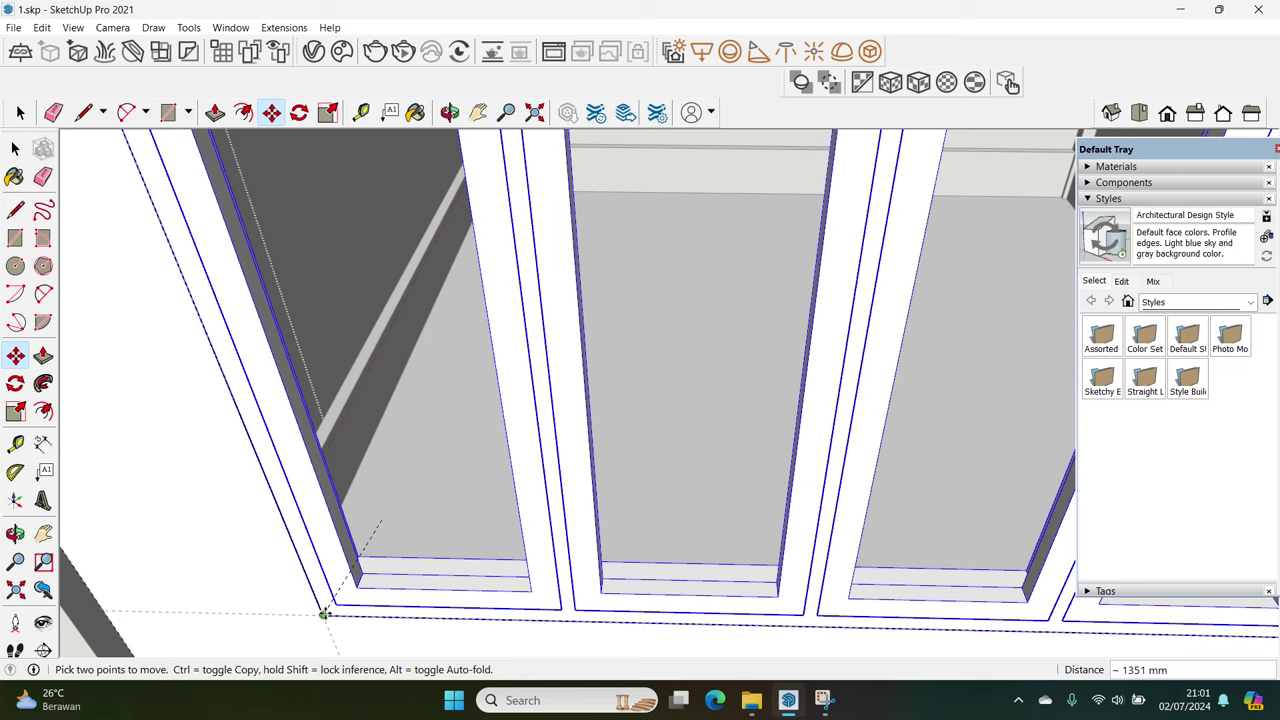
scroll(323, 614, up, 1)
scroll(326, 605, up, 1)
click(328, 598)
key(space)
Orbit and zoom around the building corner, upper floors and inner courtyard corner
scroll(330, 600, down, 3)
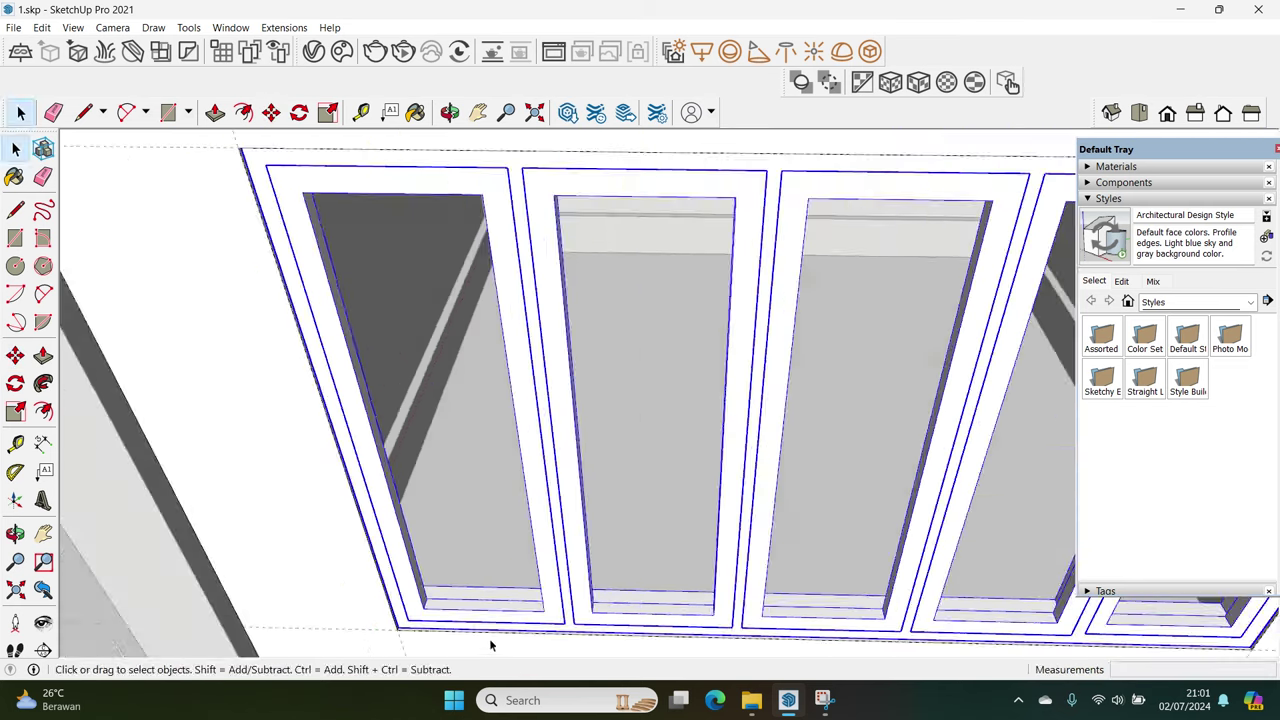
scroll(537, 520, down, 2)
mouse_move(537, 520)
middle_down()
mouse_move(543, 471)
mouse_move(538, 525)
middle_up()
scroll(846, 549, down, 2)
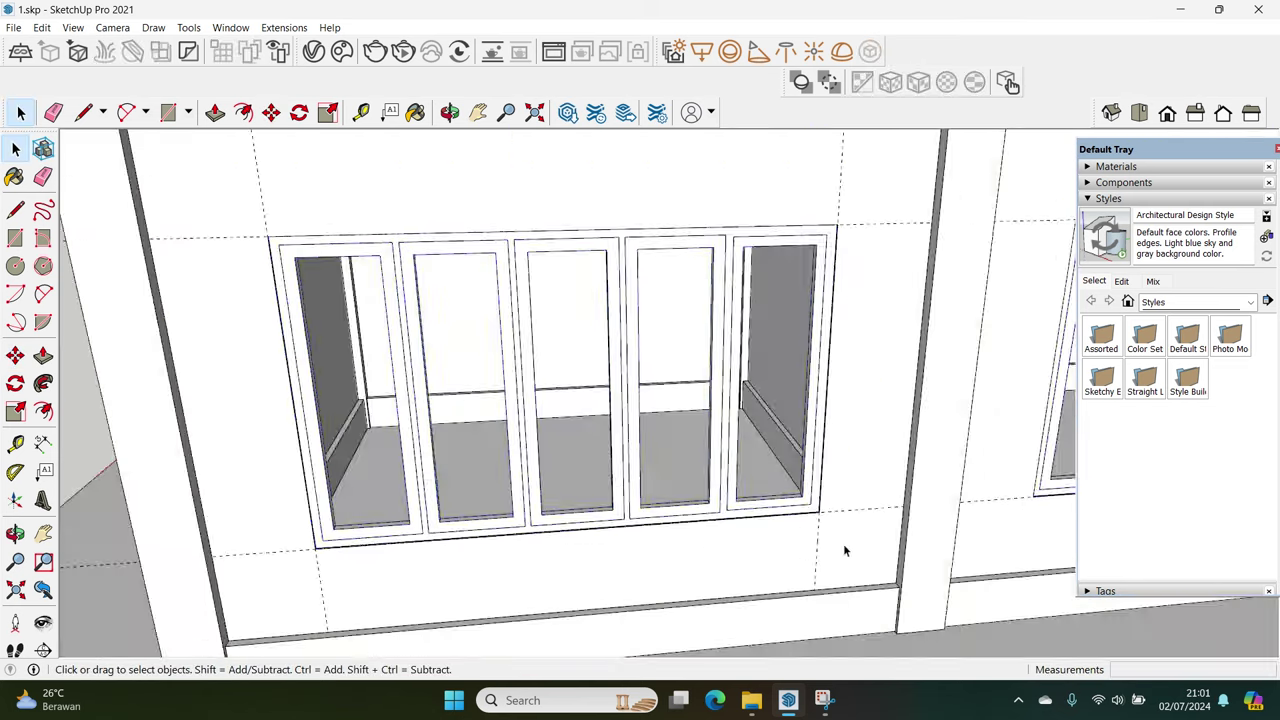
scroll(811, 500, down, 2)
scroll(703, 506, down, 3)
mouse_move(703, 506)
middle_down()
mouse_move(865, 505)
mouse_move(640, 500)
mouse_move(563, 525)
middle_up()
scroll(640, 500, down, 3)
scroll(600, 520, down, 2)
scroll(563, 525, up, 3)
scroll(563, 525, up, 3)
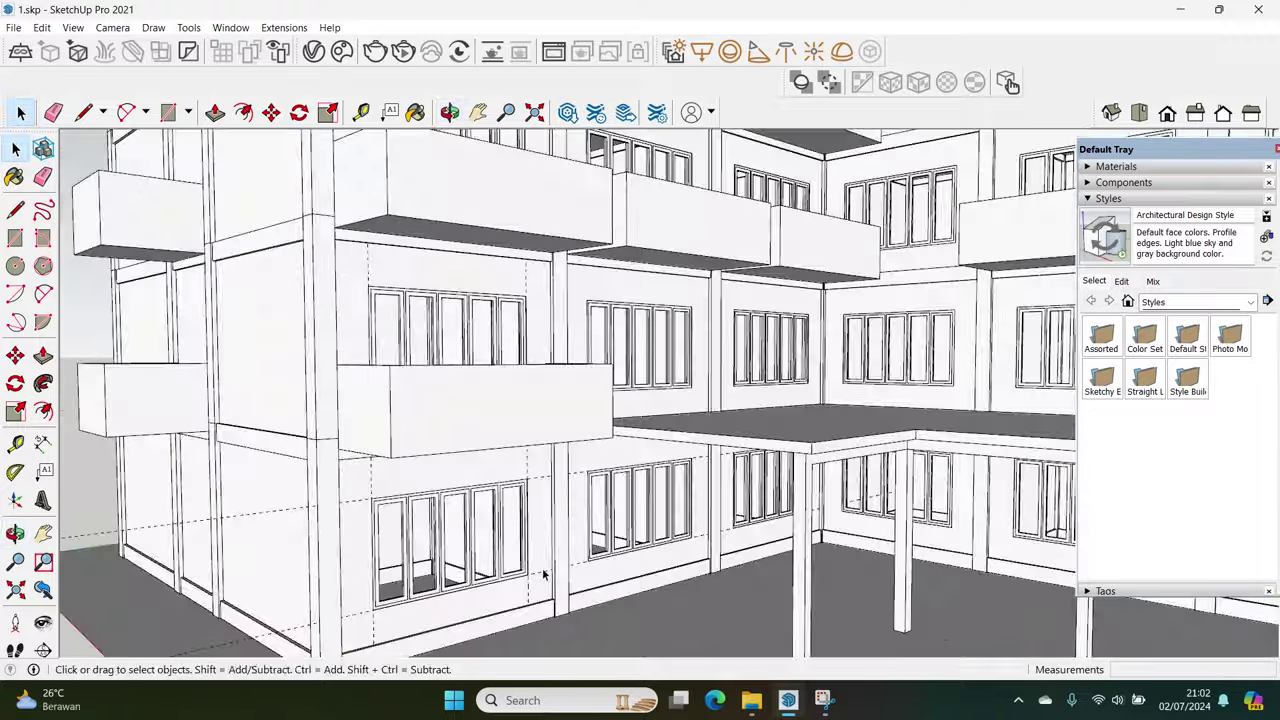
key(e)
scroll(549, 563, up, 2)
scroll(540, 580, up, 2)
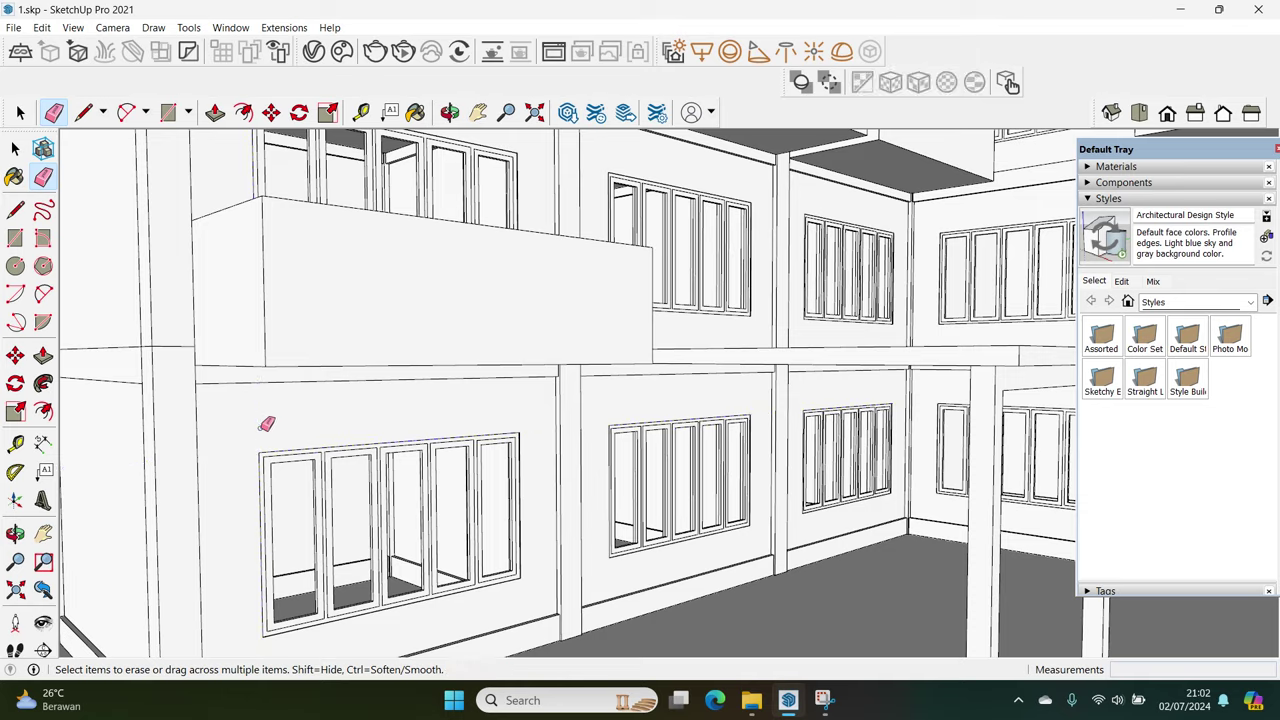
scroll(260, 440, down, 3)
key(space)
scroll(400, 450, down, 2)
mouse_move(400, 450)
middle_down()
mouse_move(709, 434)
mouse_move(580, 482)
mouse_move(422, 468)
middle_up()
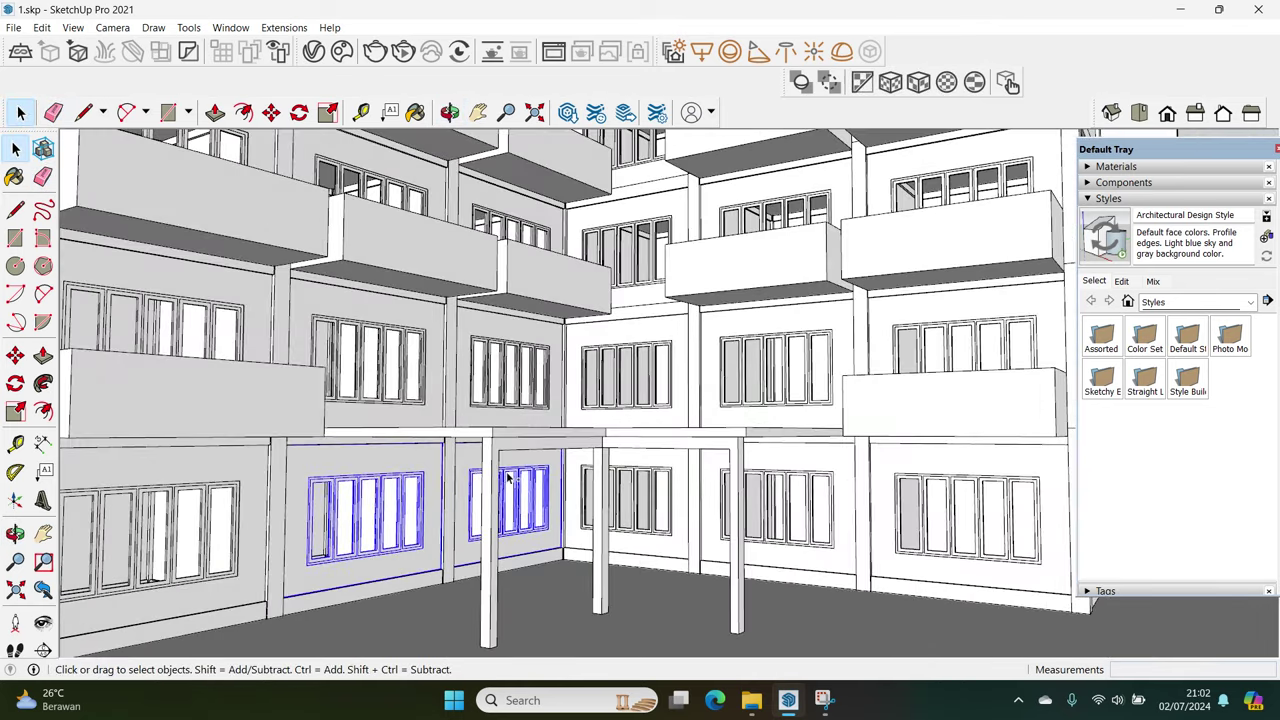
Make the selected courtyard window frame copies unique and zoom in toward them
right_click(716, 467)
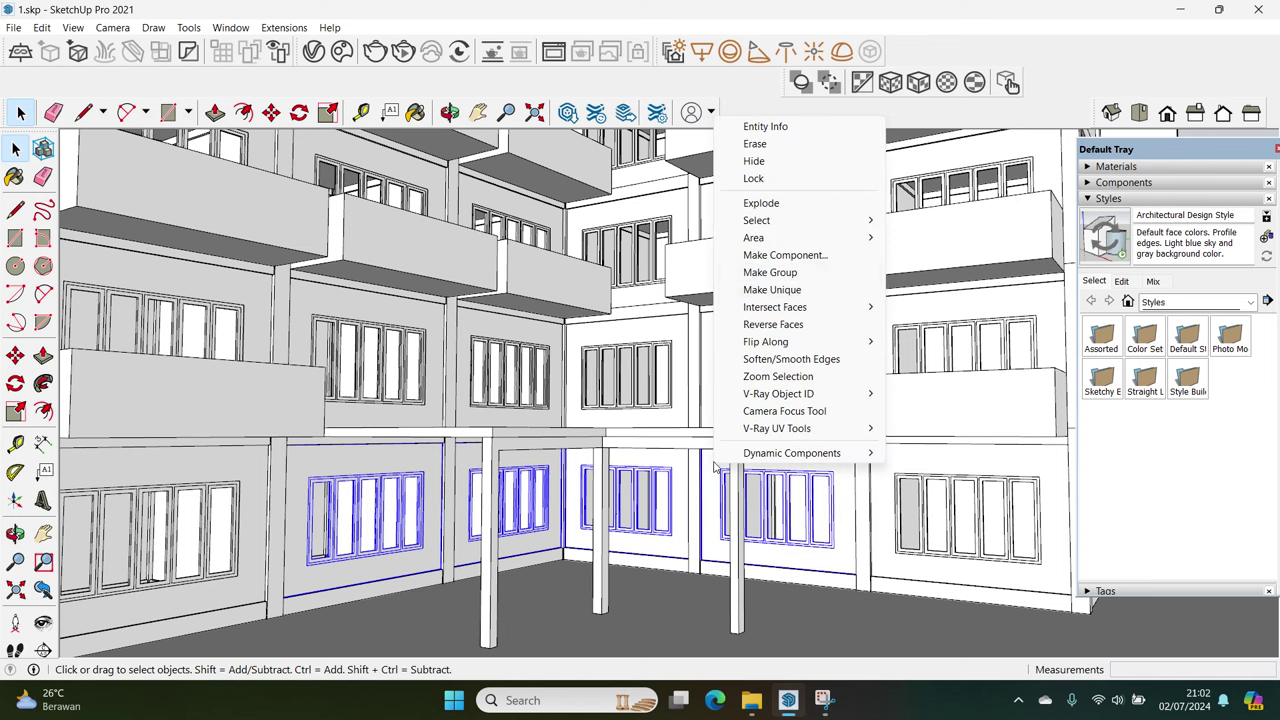
click(772, 290)
scroll(849, 486, up, 3)
scroll(849, 487, up, 2)
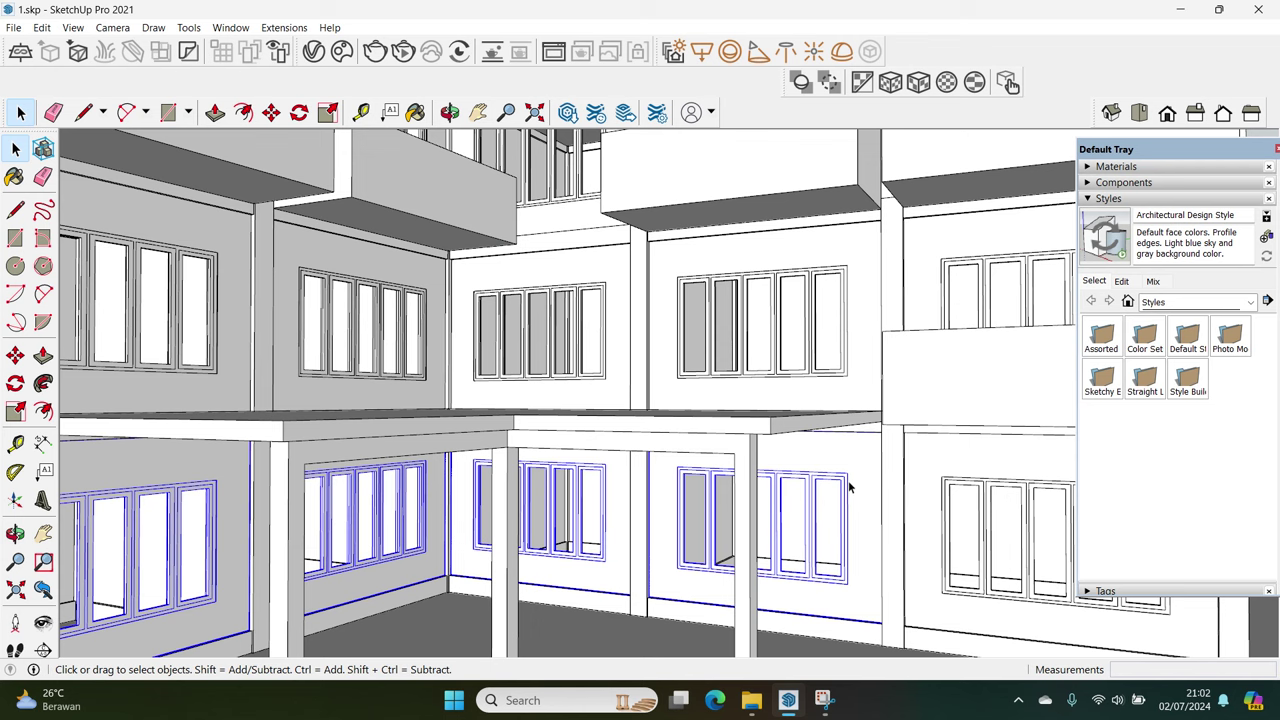
scroll(846, 477, up, 3)
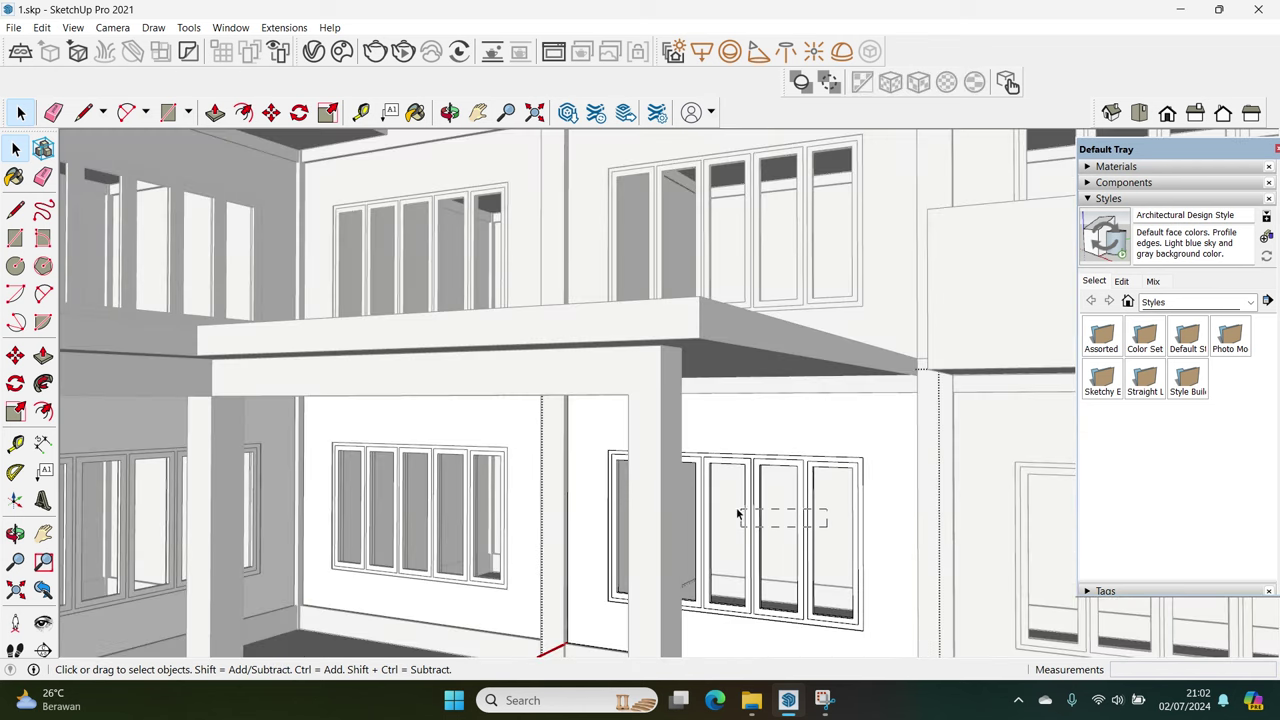
Draw a rectangle across the lower window opening
mouse_move(739, 533)
middle_down()
mouse_move(829, 543)
mouse_move(803, 531)
mouse_move(803, 560)
mouse_move(615, 518)
mouse_move(650, 568)
mouse_move(594, 554)
mouse_move(586, 623)
middle_up()
scroll(615, 518, up, 3)
scroll(580, 534, up, 3)
scroll(591, 554, up, 3)
key(p)
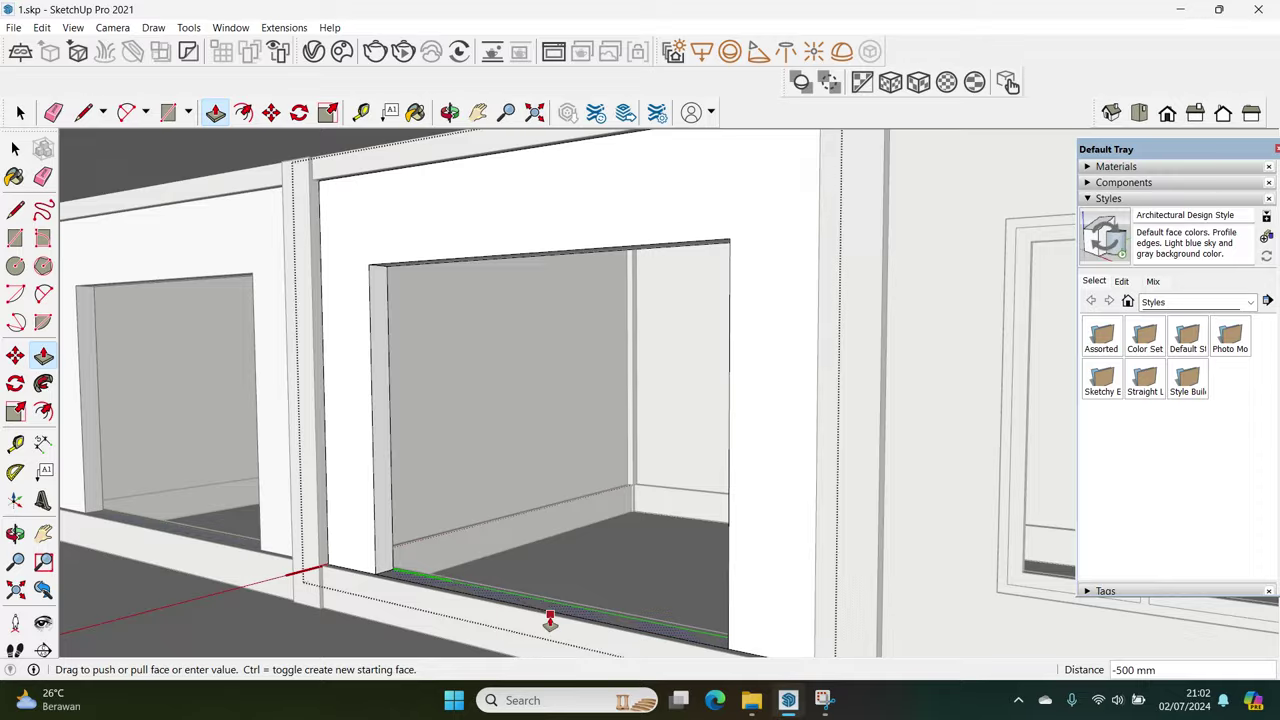
key(space)
scroll(550, 622, down, 5)
scroll(491, 570, up, 3)
scroll(491, 570, up, 2)
scroll(498, 585, up, 2)
key(r)
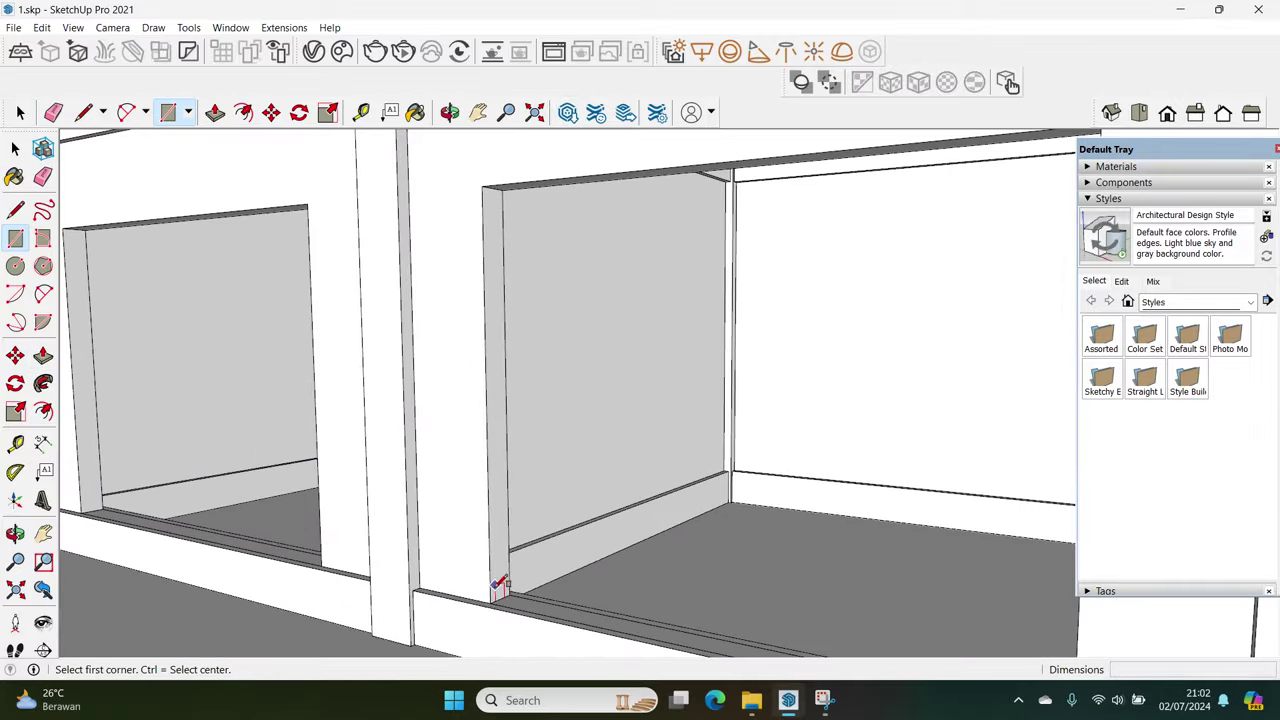
click(490, 600)
scroll(811, 289, up, 3)
click(811, 289)
key(space)
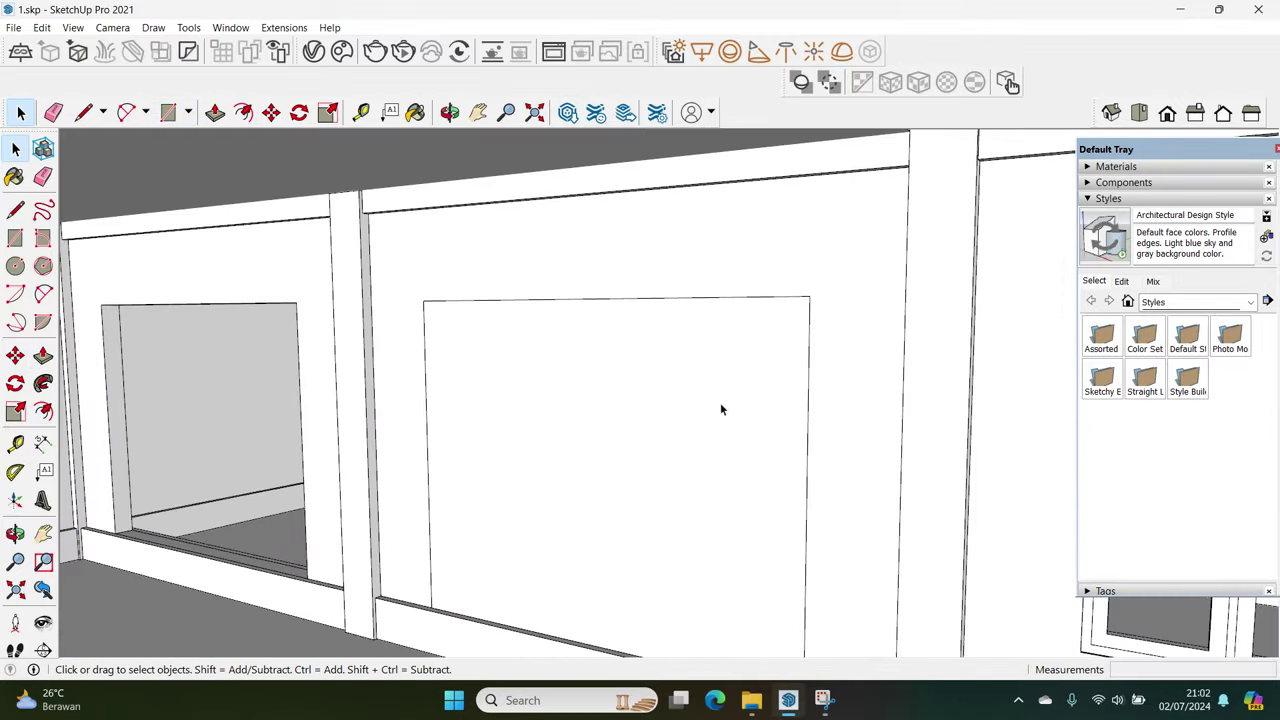
Offset the rectangle 5 inward and stretch the inner panel from its bottom edge
key(f)
click(570, 417)
key(Return)
key(space)
key(s)
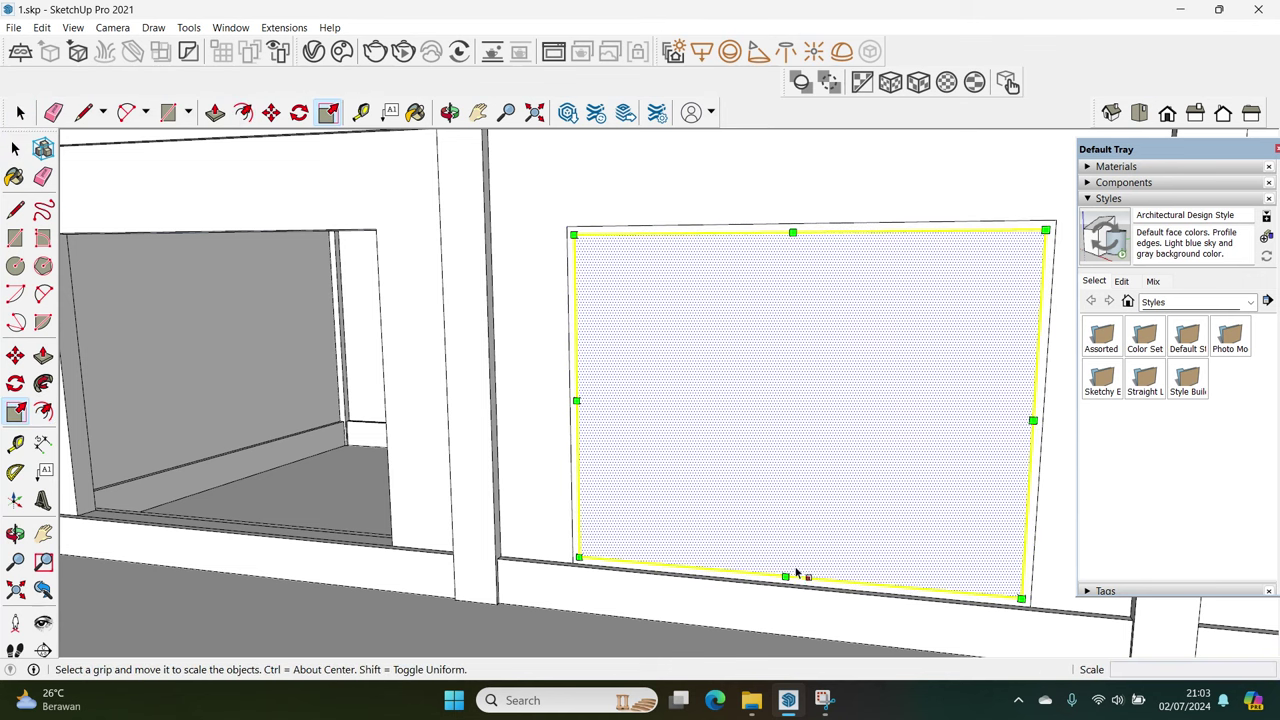
scroll(785, 577, up, 5)
middle_drag(794, 574, 727, 607)
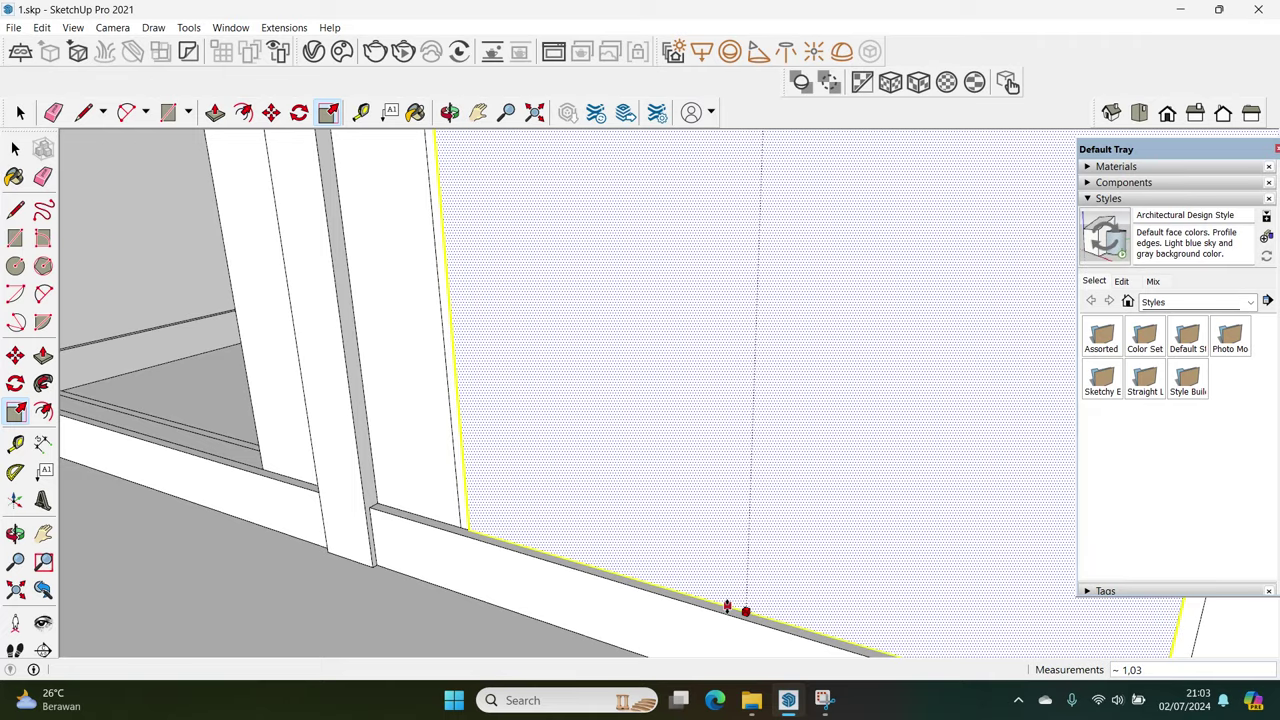
key(space)
scroll(357, 355, down, 3)
Copy the panel's left edge across to divide it into four equal vertical panes
click(362, 357)
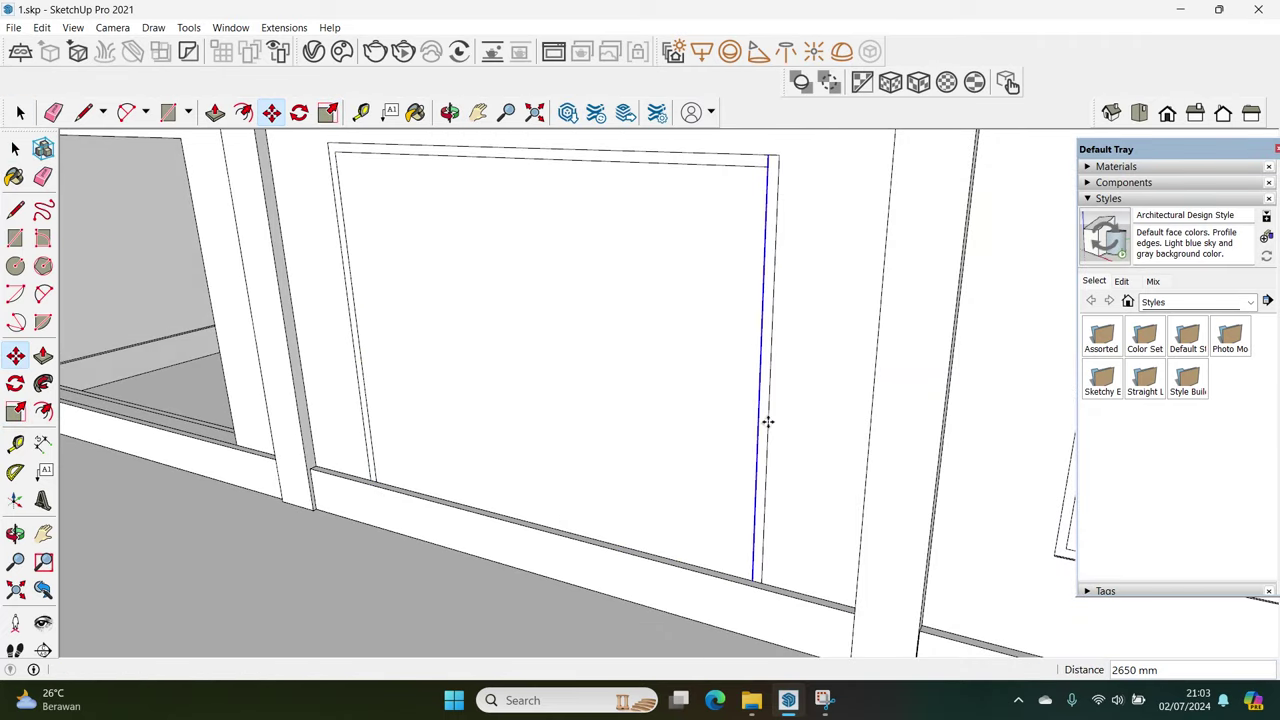
key(Return)
middle_drag(766, 423, 688, 355)
key(space)
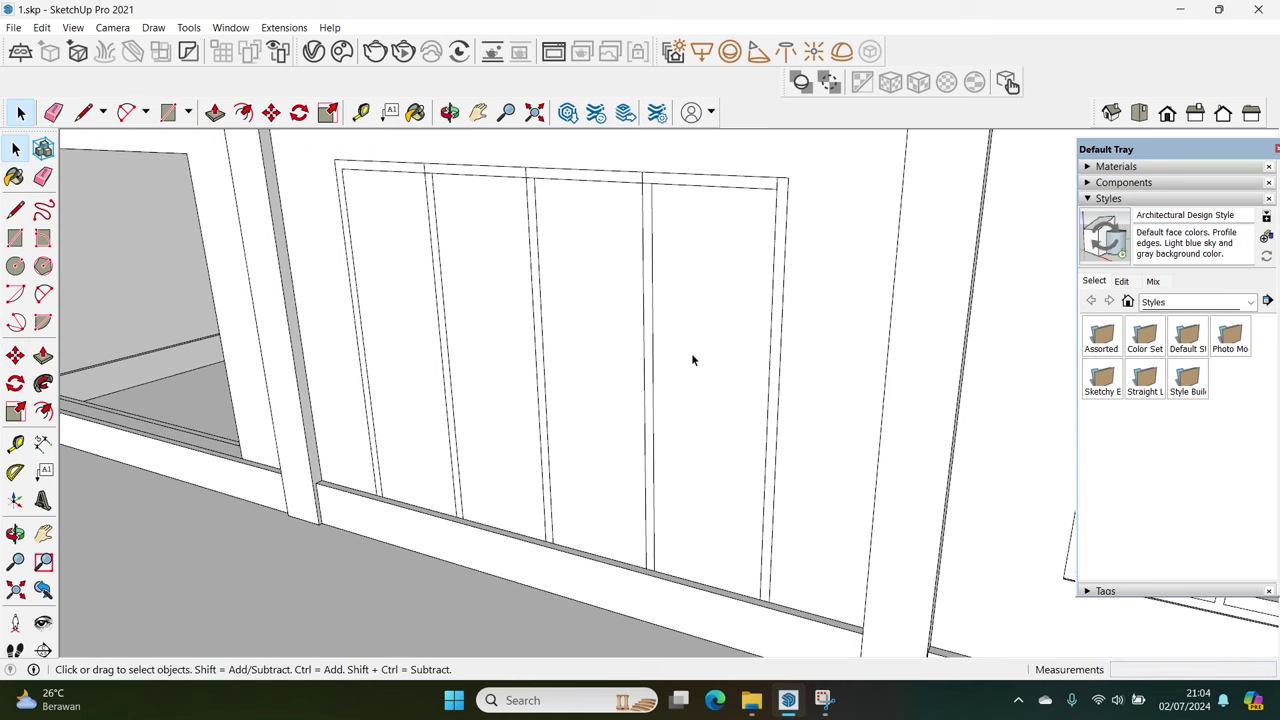
Erase the stray short edge at the top of the window divider
scroll(643, 194, up, 2)
scroll(668, 186, up, 1)
key(e)
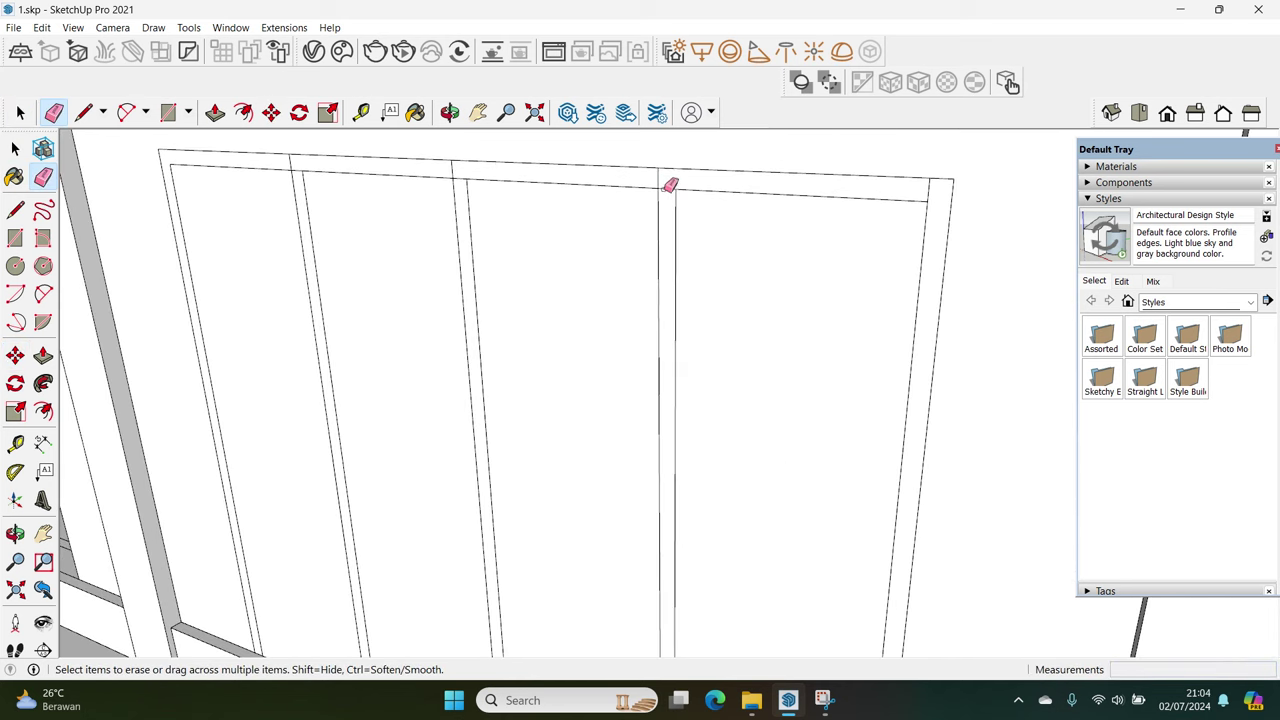
scroll(466, 174, up, 1)
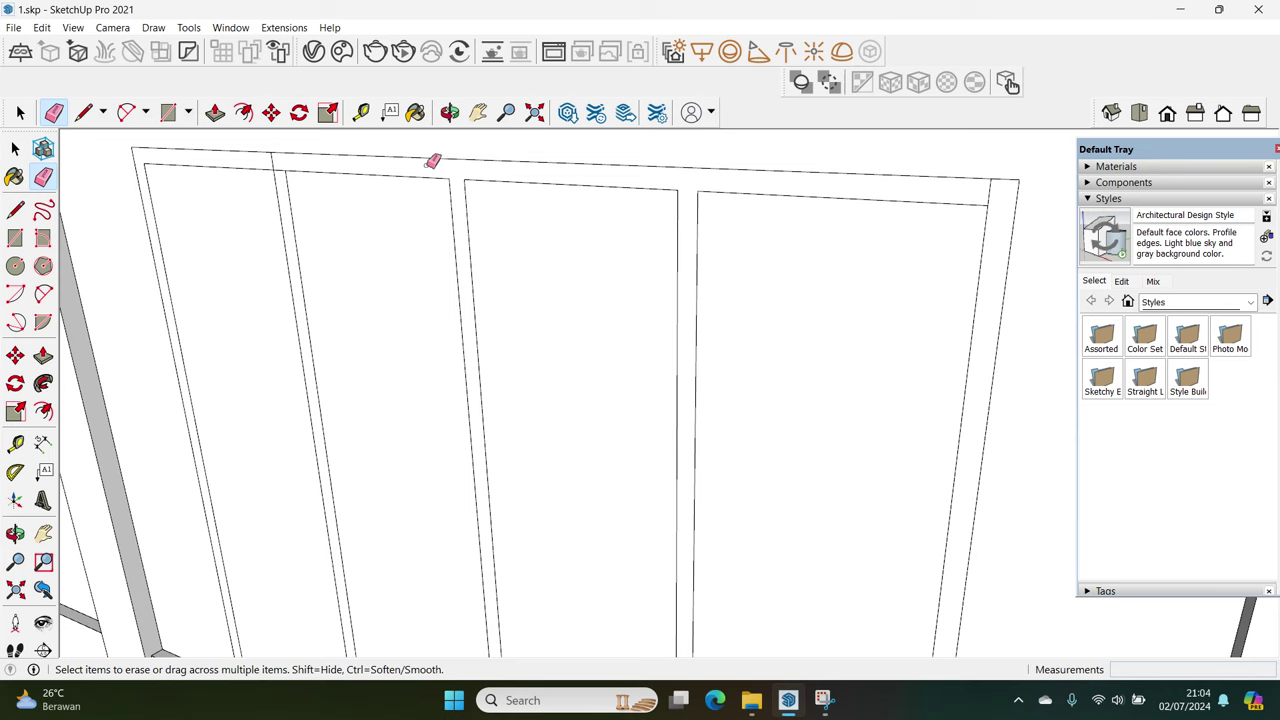
scroll(360, 168, up, 2)
right_click(270, 167)
click(314, 194)
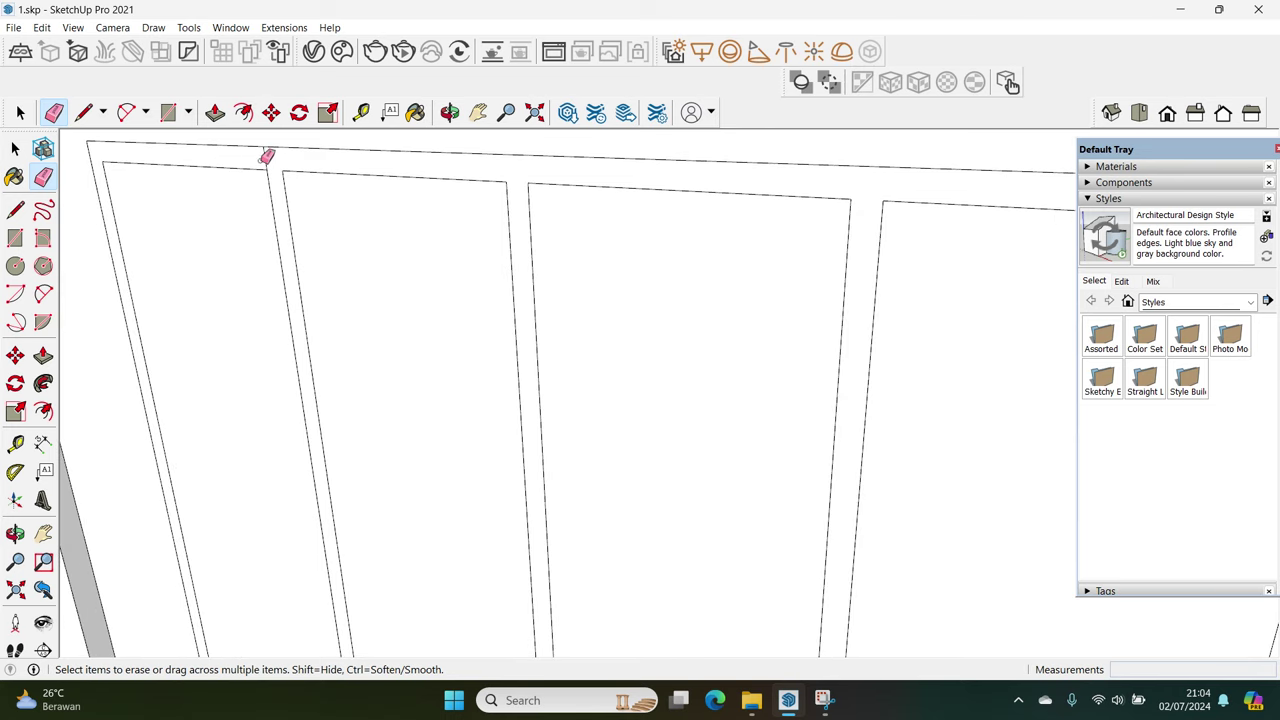
scroll(270, 157, down, 5)
key(space)
Delete the pane faces to open up the four-panel window frame
mouse_move(286, 206)
middle_down()
mouse_move(420, 286)
mouse_move(278, 340)
middle_up()
click(282, 346)
key(Delete)
click(345, 330)
key(Delete)
click(430, 345)
key(Delete)
mouse_move(508, 392)
middle_down()
mouse_move(472, 418)
mouse_move(413, 209)
middle_up()
scroll(407, 201, up, 2)
Show Entity Info for the selected mullion face
key(l)
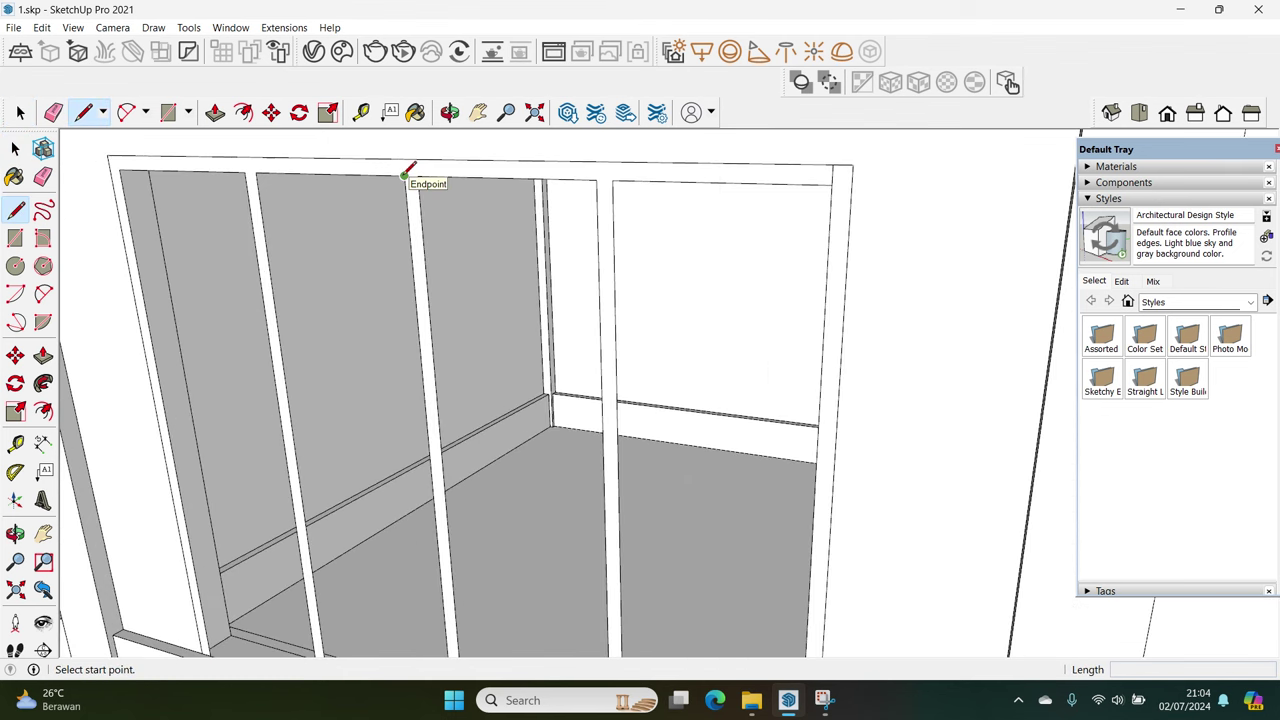
key(e)
right_click(413, 246)
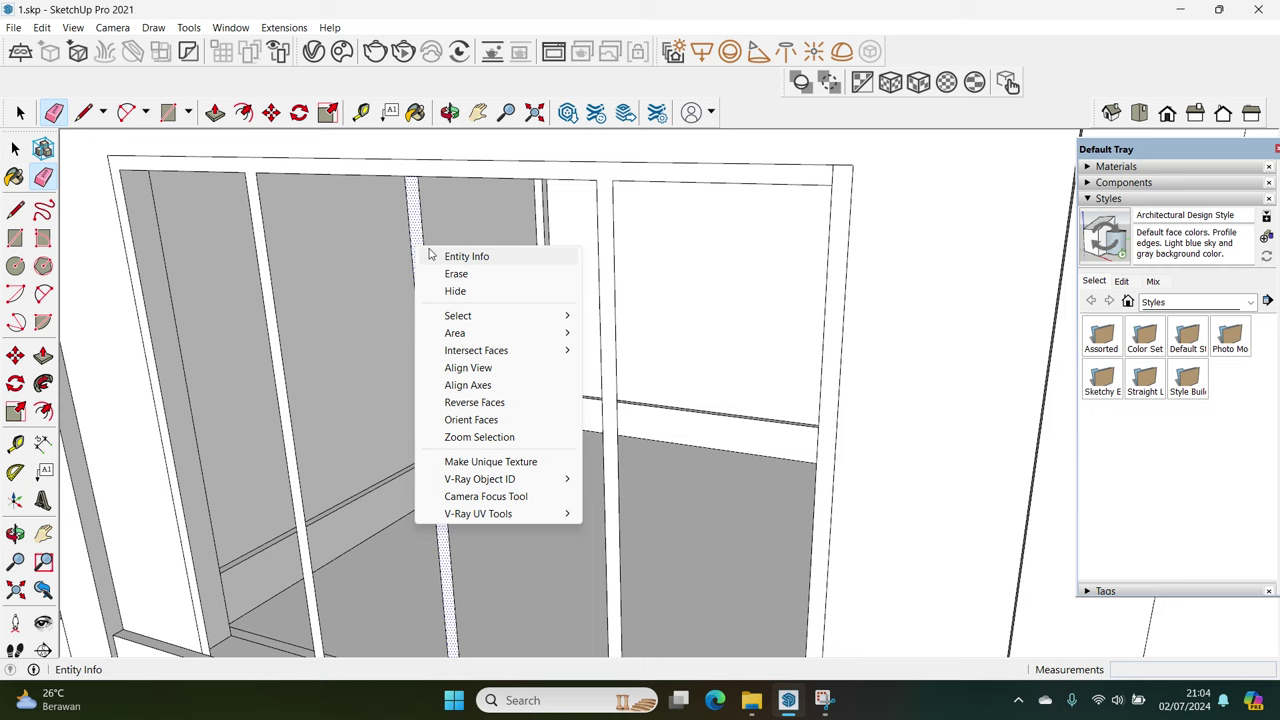
click(466, 256)
middle_drag(428, 243, 449, 518)
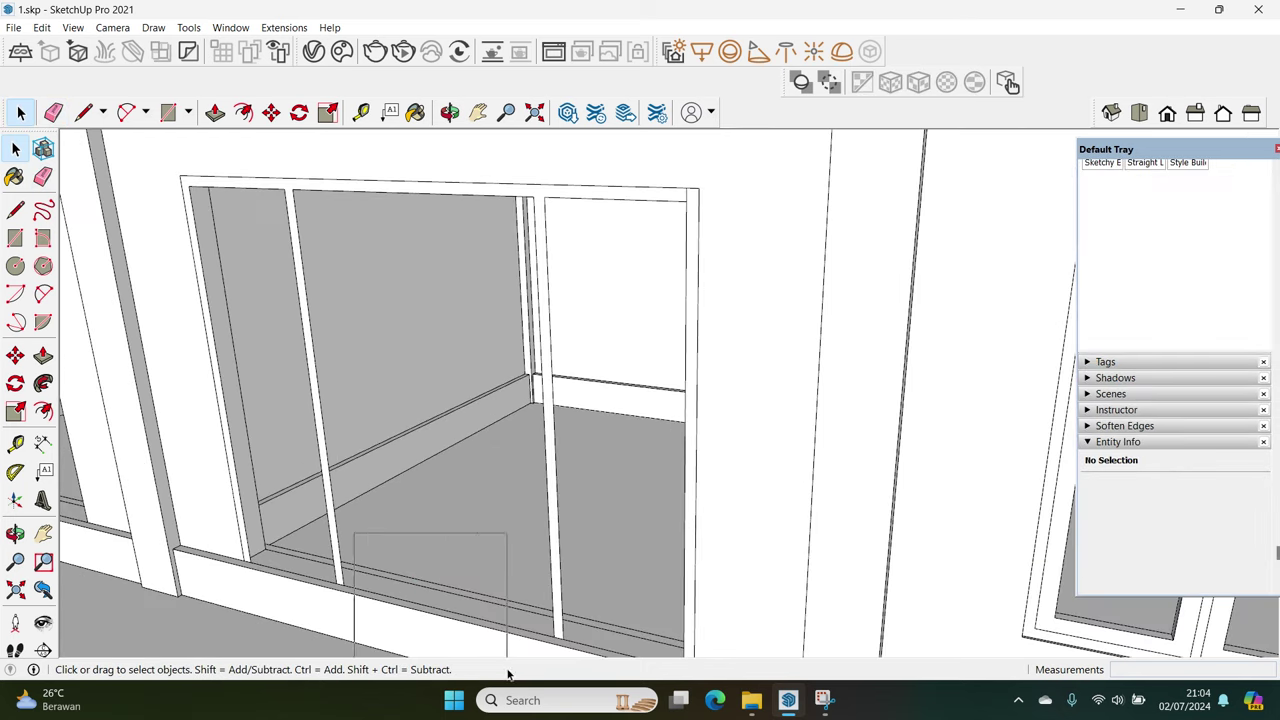
scroll(566, 559, up, 3)
Select a vertical mullion edge to check its length in Entity Info
click(566, 559)
scroll(566, 559, down, 3)
scroll(693, 268, up, 2)
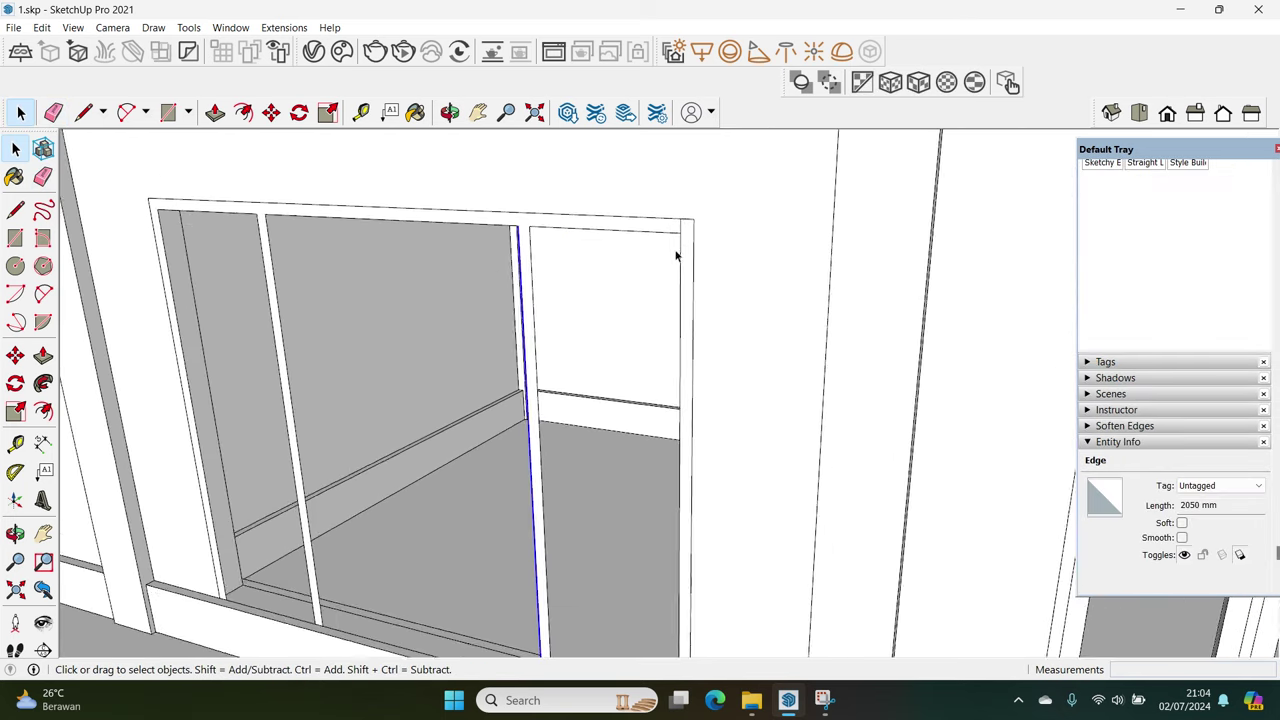
scroll(693, 268, up, 1)
key(e)
key(space)
scroll(646, 371, down, 5)
scroll(589, 437, up, 3)
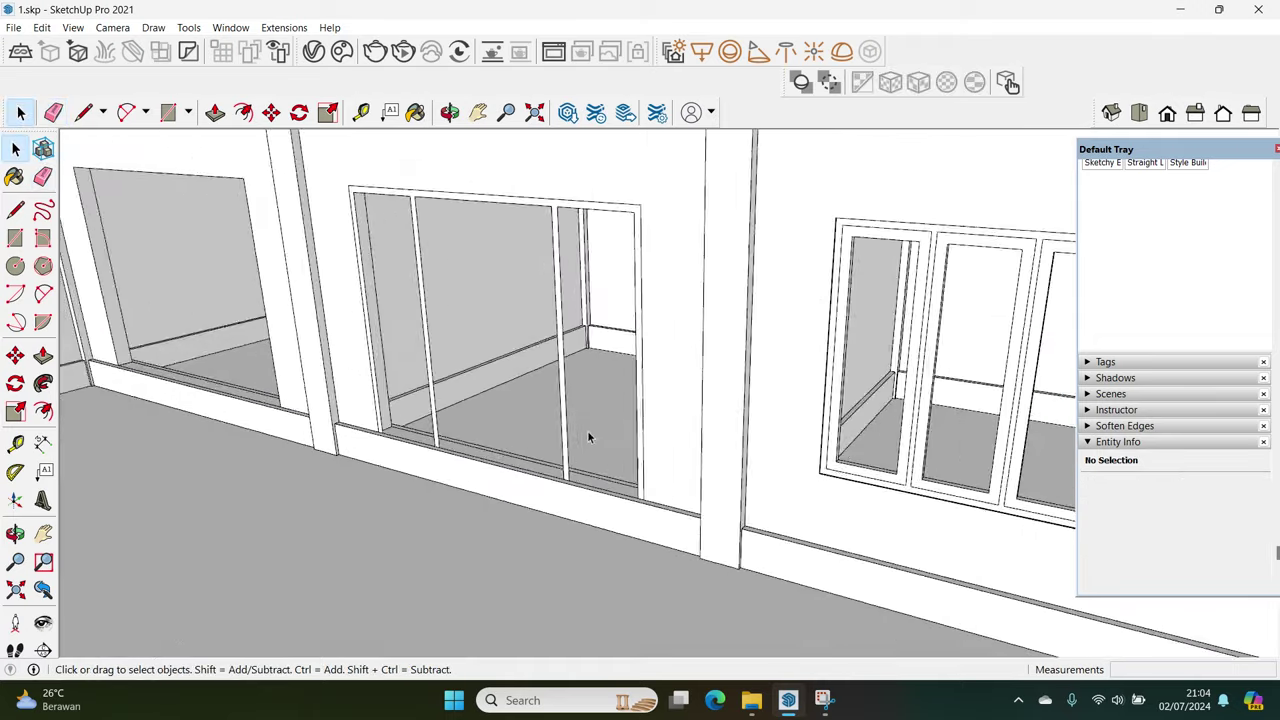
scroll(558, 512, up, 2)
Triple-click the mullion faces and Push/Pull them 108 mm thicker
triple_click(546, 500)
key(p)
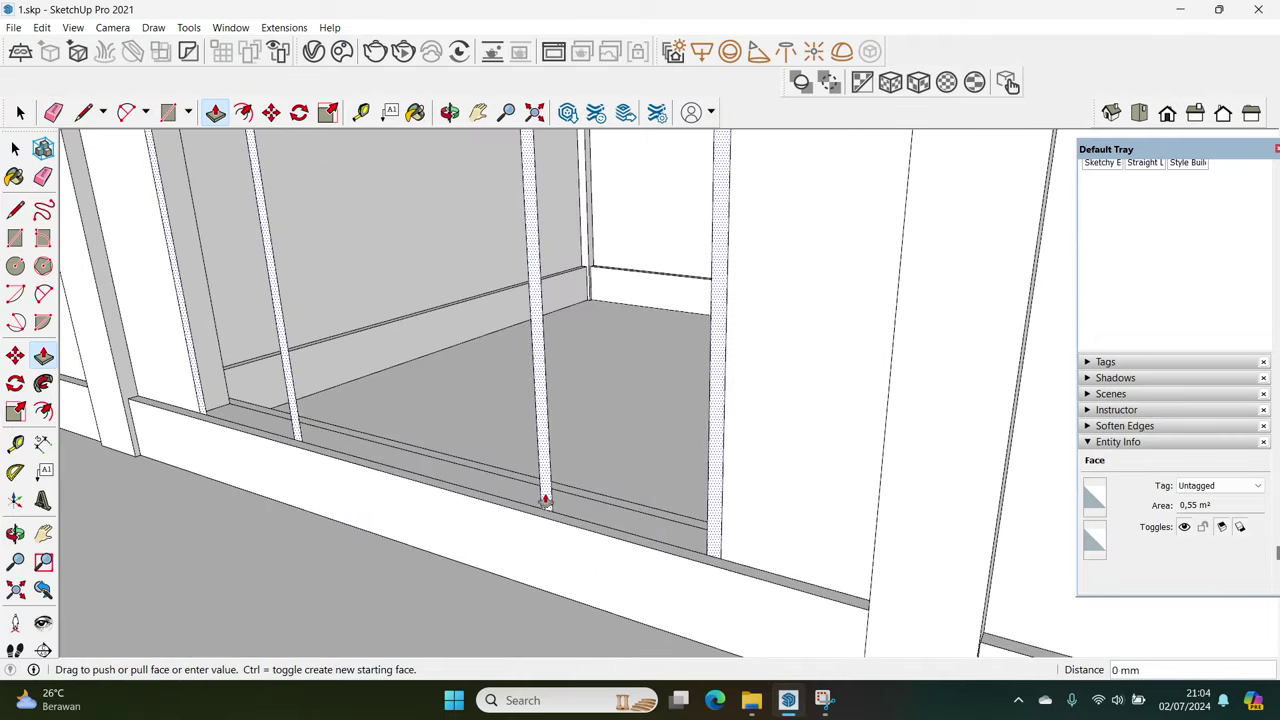
drag(544, 496, 530, 517)
click(530, 517)
key(space)
scroll(543, 457, down, 2)
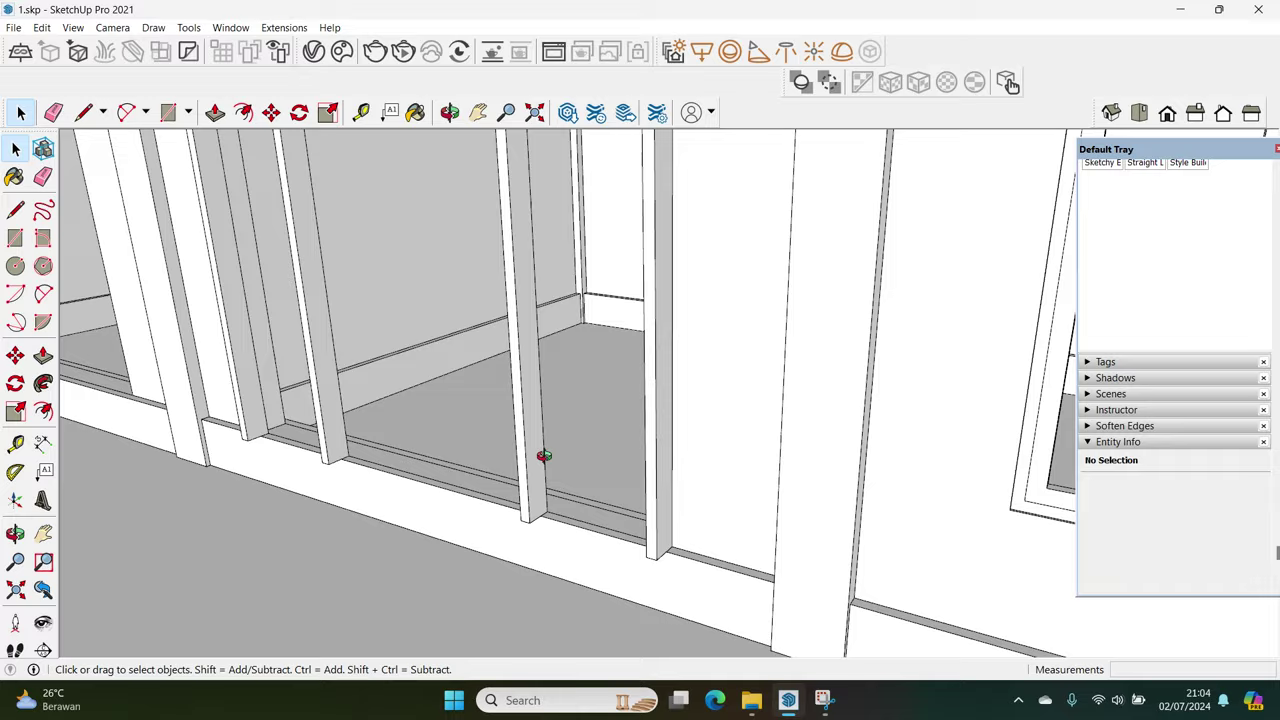
scroll(594, 463, down, 2)
scroll(686, 286, up, 2)
scroll(674, 296, up, 2)
scroll(680, 280, up, 2)
Inspect the window frame face and the bottom edge between two mullions
mouse_move(689, 263)
middle_down()
mouse_move(480, 309)
mouse_move(709, 256)
mouse_move(705, 208)
middle_up()
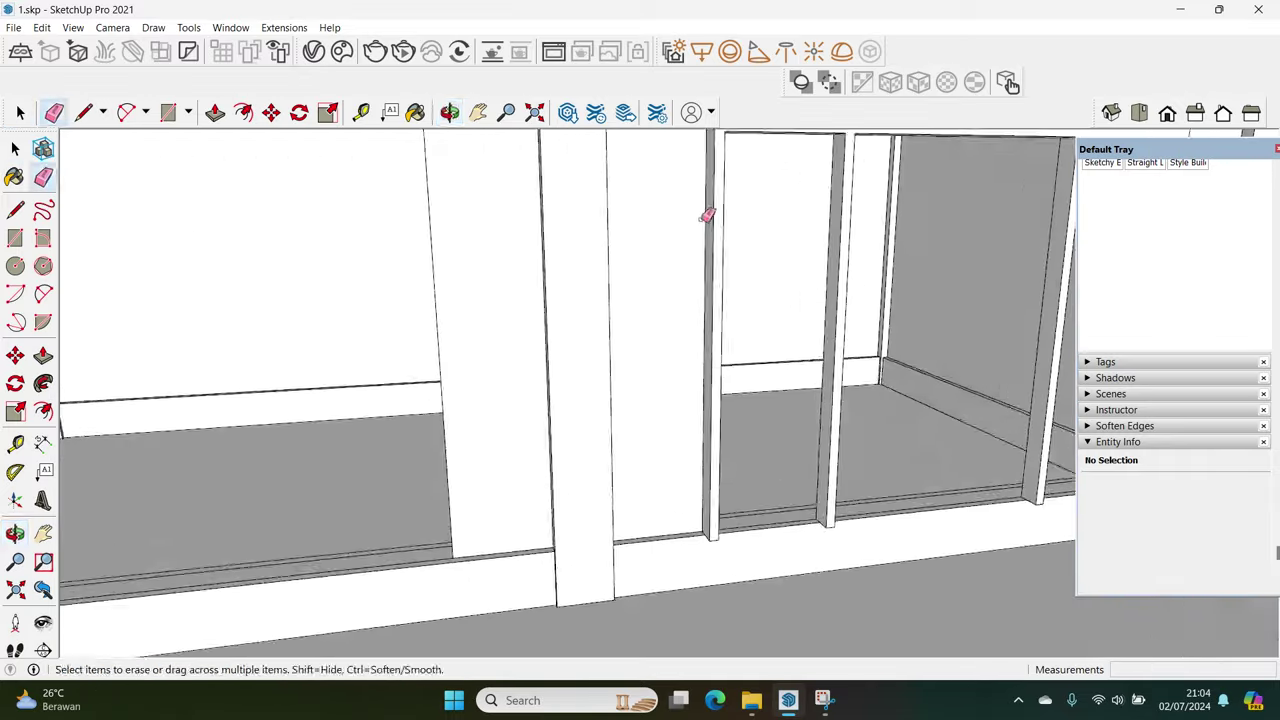
scroll(731, 334, up, 2)
mouse_move(731, 334)
middle_down()
mouse_move(631, 274)
mouse_move(533, 480)
middle_up()
double_click(514, 478)
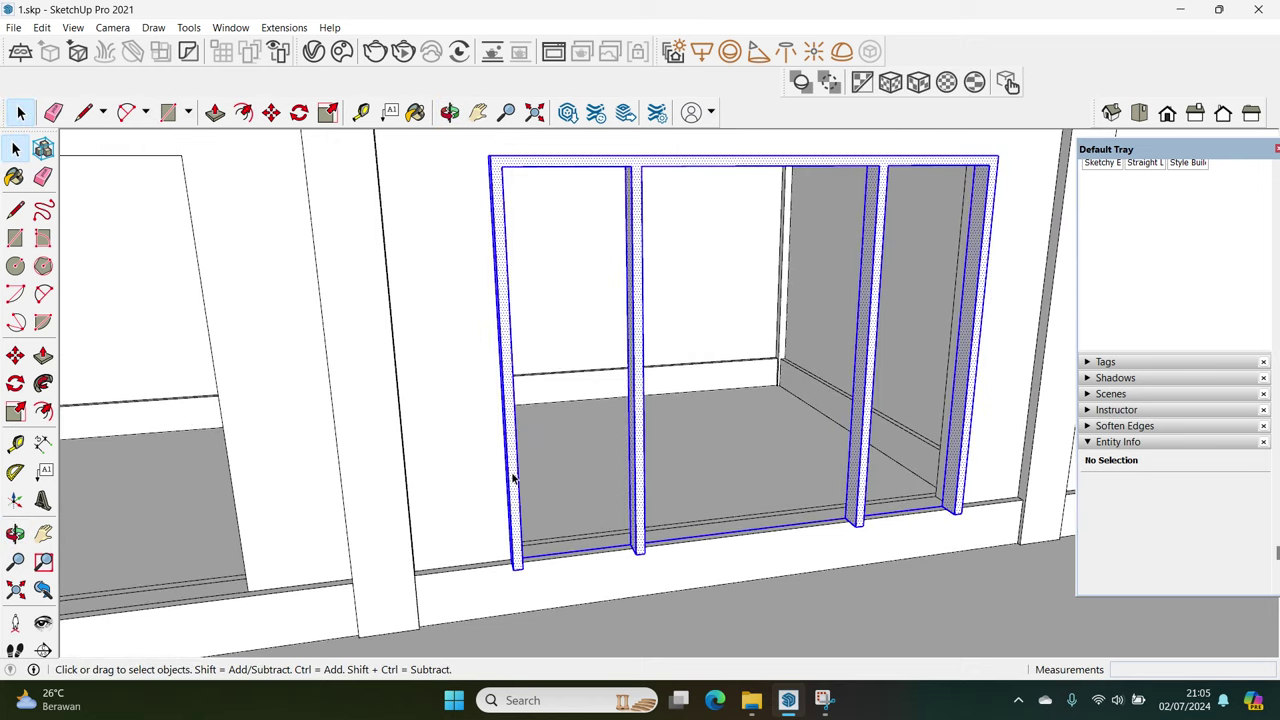
right_click(512, 485)
click(514, 480)
scroll(573, 555, up, 1)
click(564, 554)
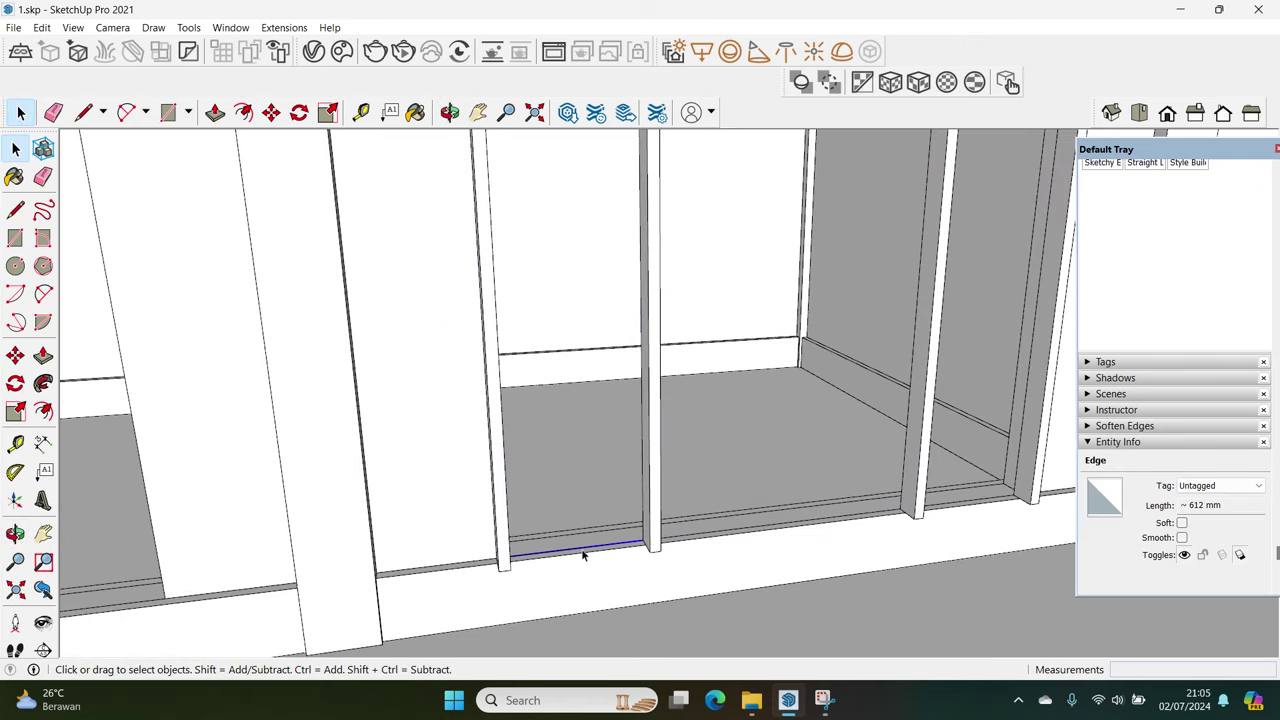
Make the window frame pieces into a single group
triple_click(919, 483)
scroll(919, 483, down, 2)
mouse_move(919, 483)
middle_down()
mouse_move(751, 506)
mouse_move(800, 300)
middle_up()
right_click(800, 218)
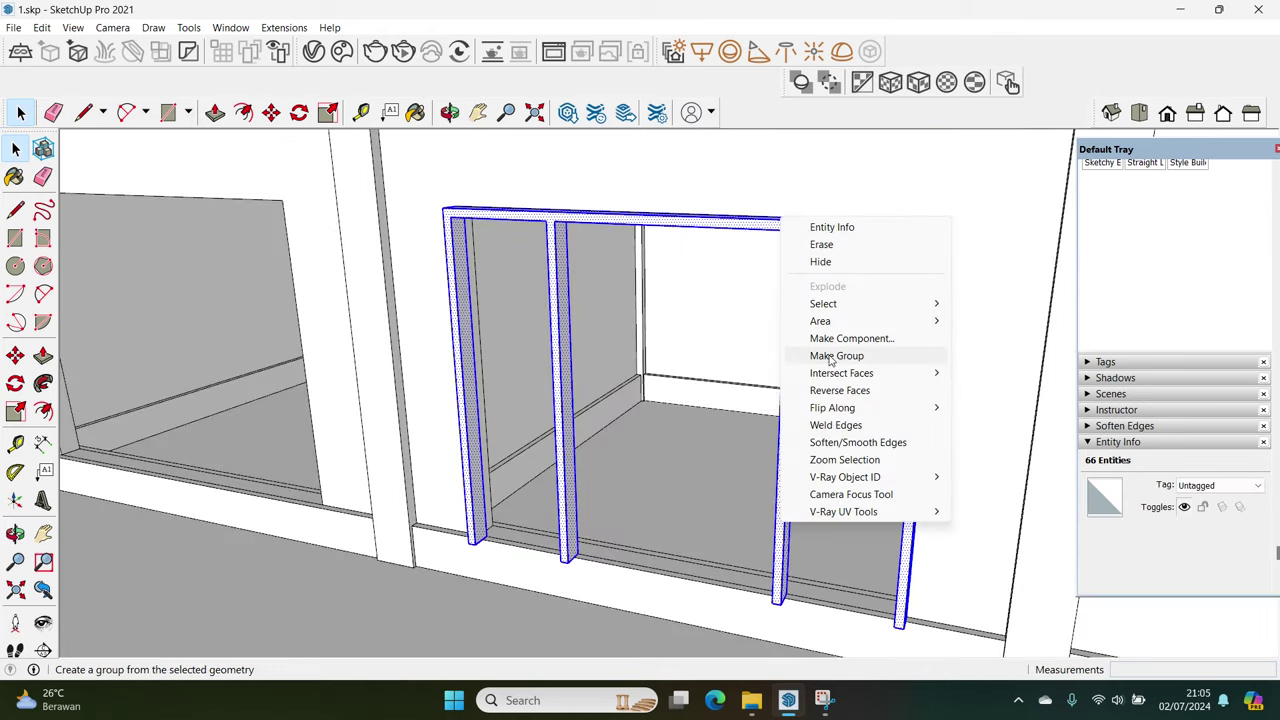
click(835, 359)
Rotate the selected base face and edges of one post about its base
scroll(677, 437, down, 2)
middle_drag(677, 437, 665, 518)
scroll(665, 518, up, 5)
scroll(665, 518, up, 3)
double_click(630, 545)
click(625, 558)
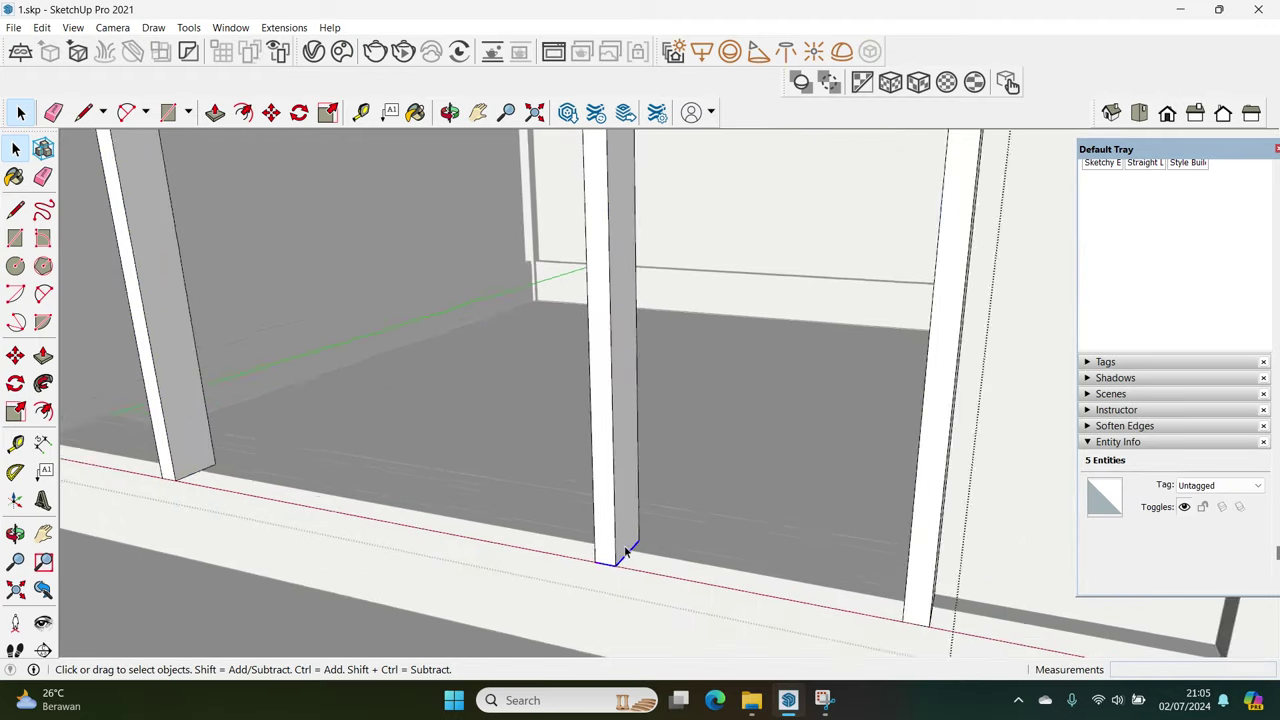
shift+click(623, 560)
key(q)
click(610, 572)
click(592, 570)
click(607, 543)
key(space)
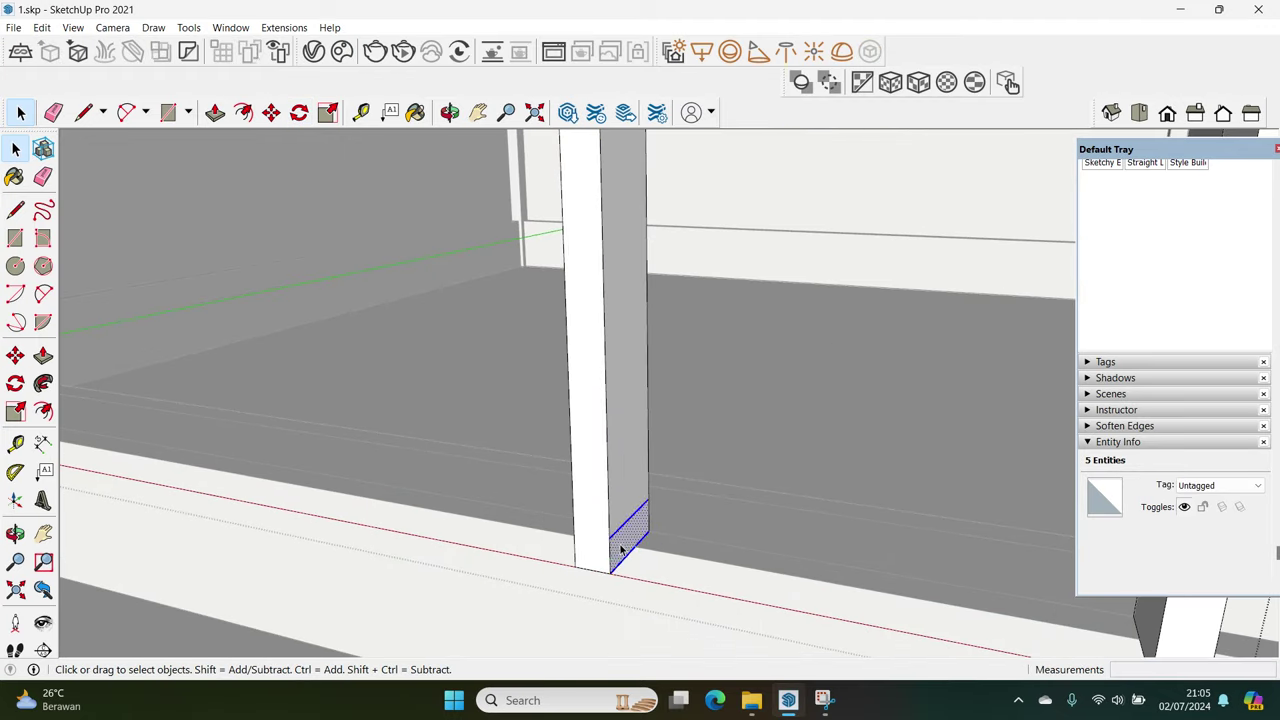
Copy the post's base face to a new position
key(m)
key(ctrl)
click(625, 548)
scroll(545, 495, down, 3)
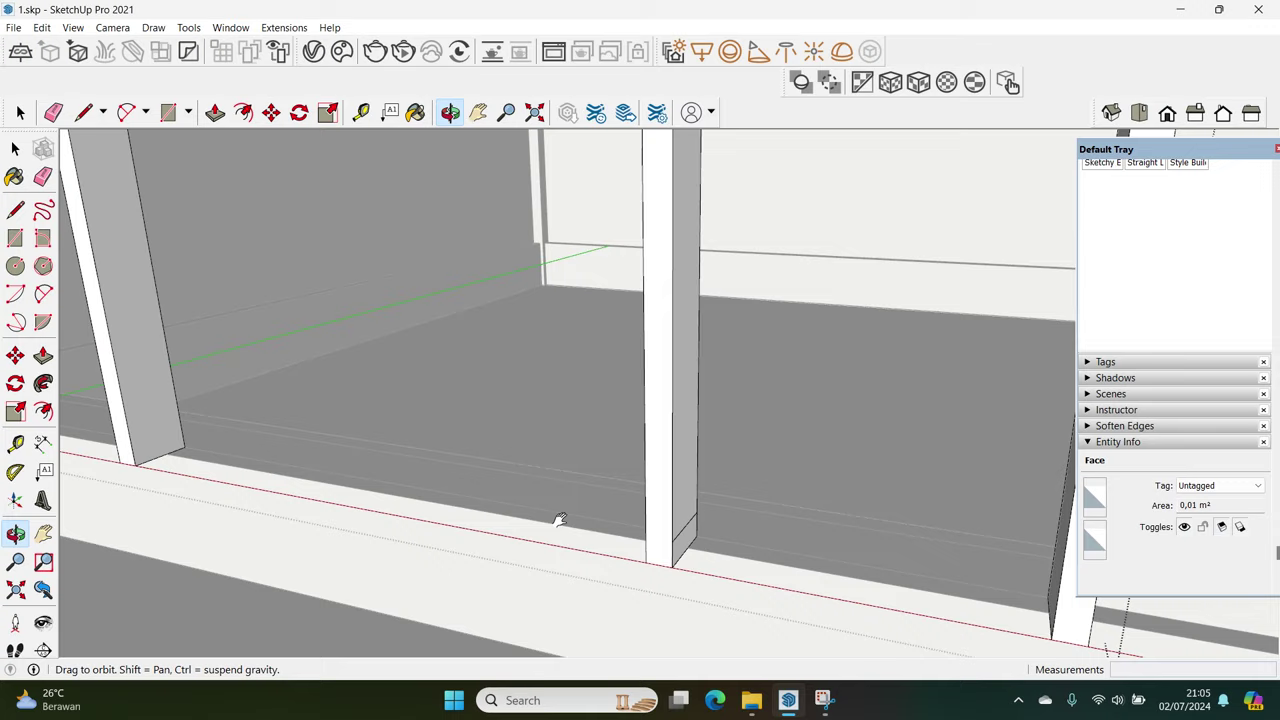
scroll(305, 503, up, 3)
click(265, 506)
key(space)
scroll(265, 506, down, 3)
scroll(538, 563, up, 3)
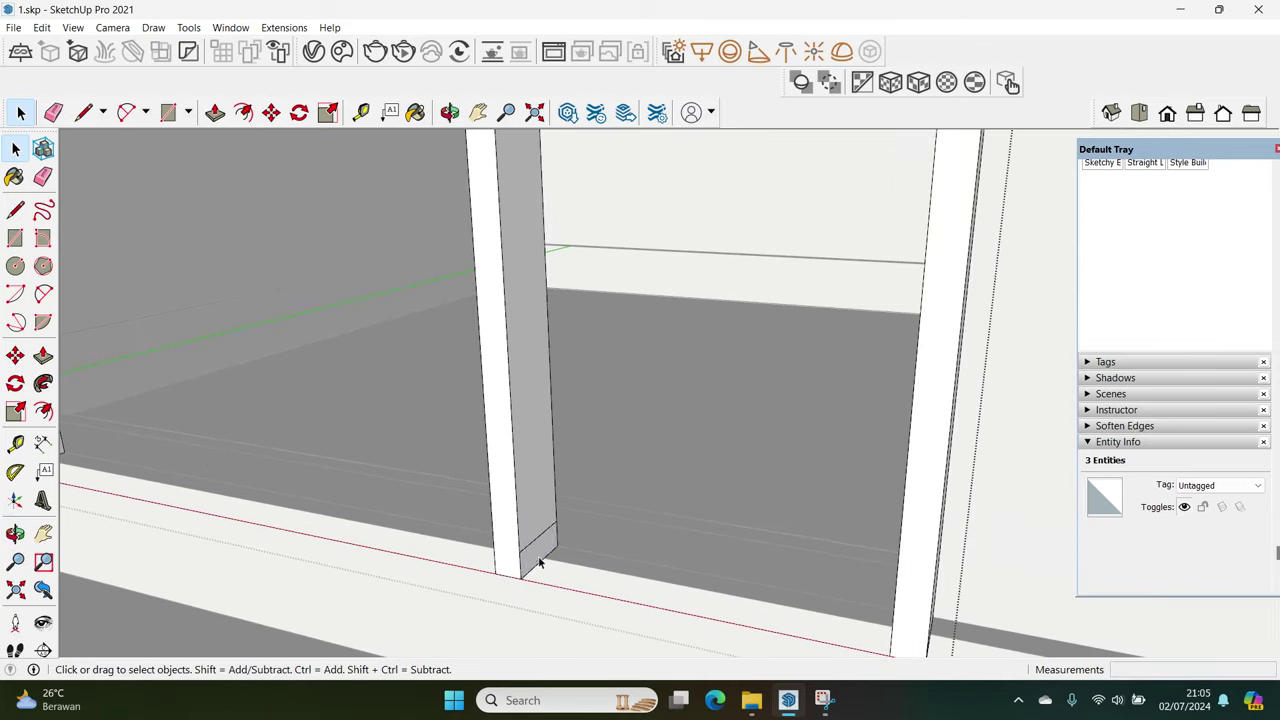
Push/Pull the post's base face to extend it toward the right post
key(p)
click(538, 563)
click(906, 523)
key(space)
mouse_move(871, 490)
middle_down()
mouse_move(893, 557)
mouse_move(503, 434)
mouse_move(895, 403)
middle_up()
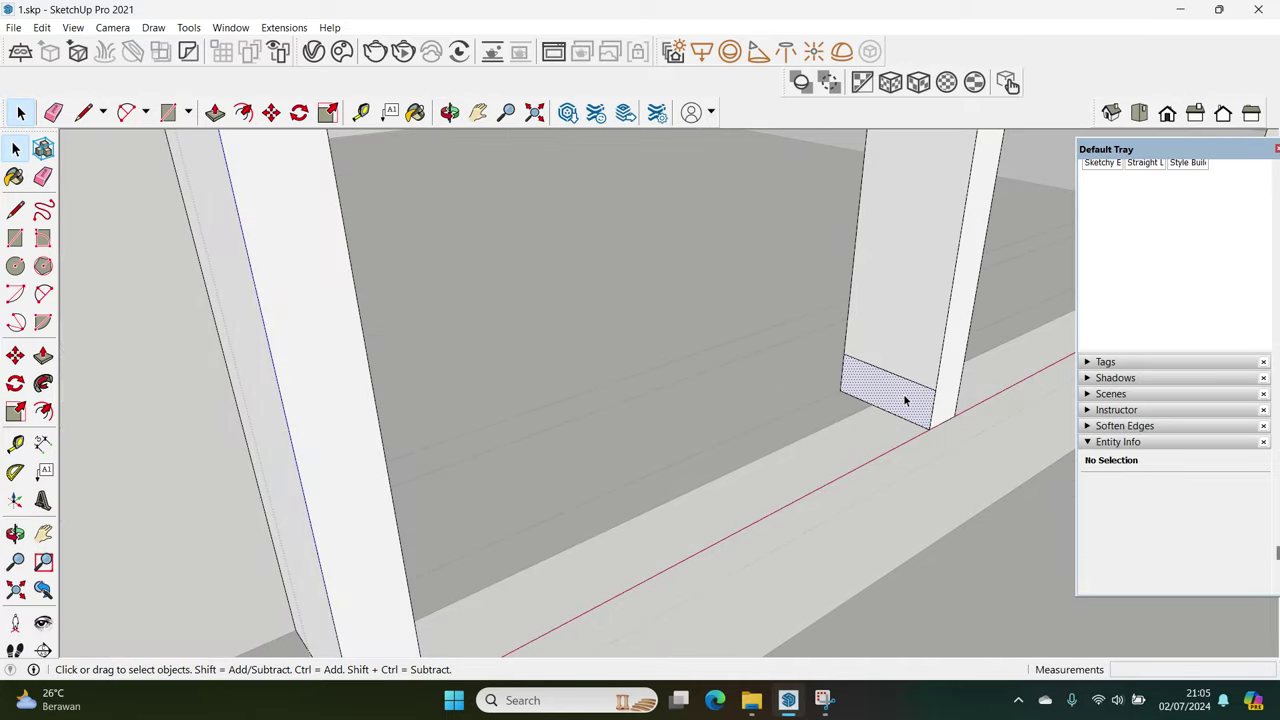
key(p)
scroll(563, 503, up, 3)
mouse_move(563, 503)
middle_down()
mouse_move(294, 466)
mouse_move(523, 498)
mouse_move(786, 471)
mouse_move(737, 469)
mouse_move(674, 494)
mouse_move(1274, 514)
mouse_move(905, 468)
mouse_move(603, 537)
middle_up()
key(space)
scroll(603, 537, up, 3)
Draw a rectangle face across the window opening
key(r)
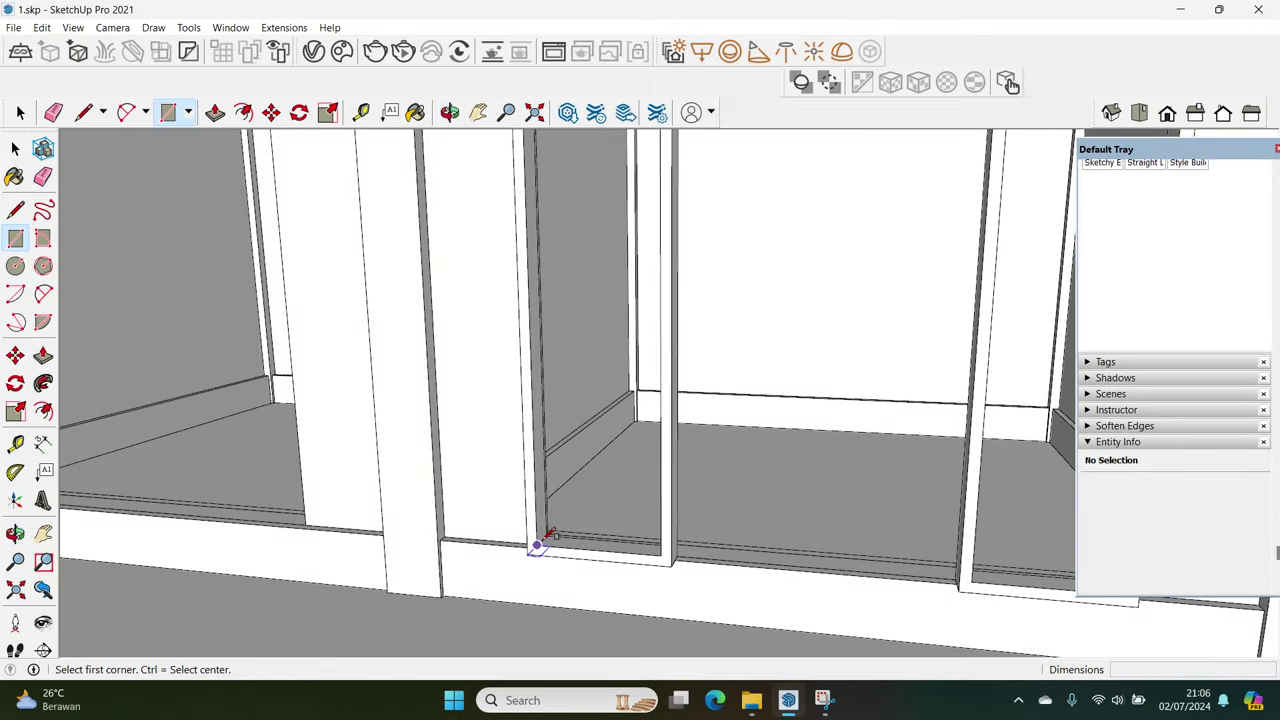
mouse_move(630, 346)
middle_down()
mouse_move(686, 300)
mouse_move(897, 571)
middle_up()
click(686, 290)
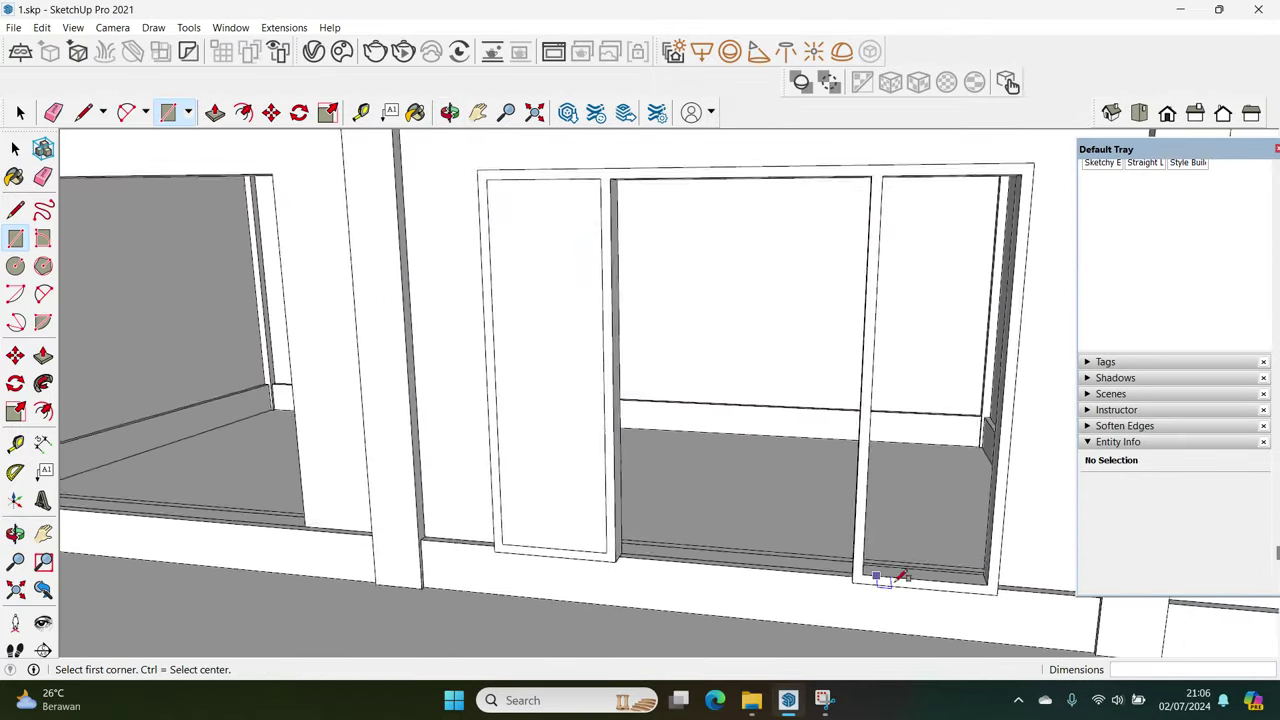
scroll(857, 570, up, 3)
middle_drag(943, 434, 971, 320)
click(968, 326)
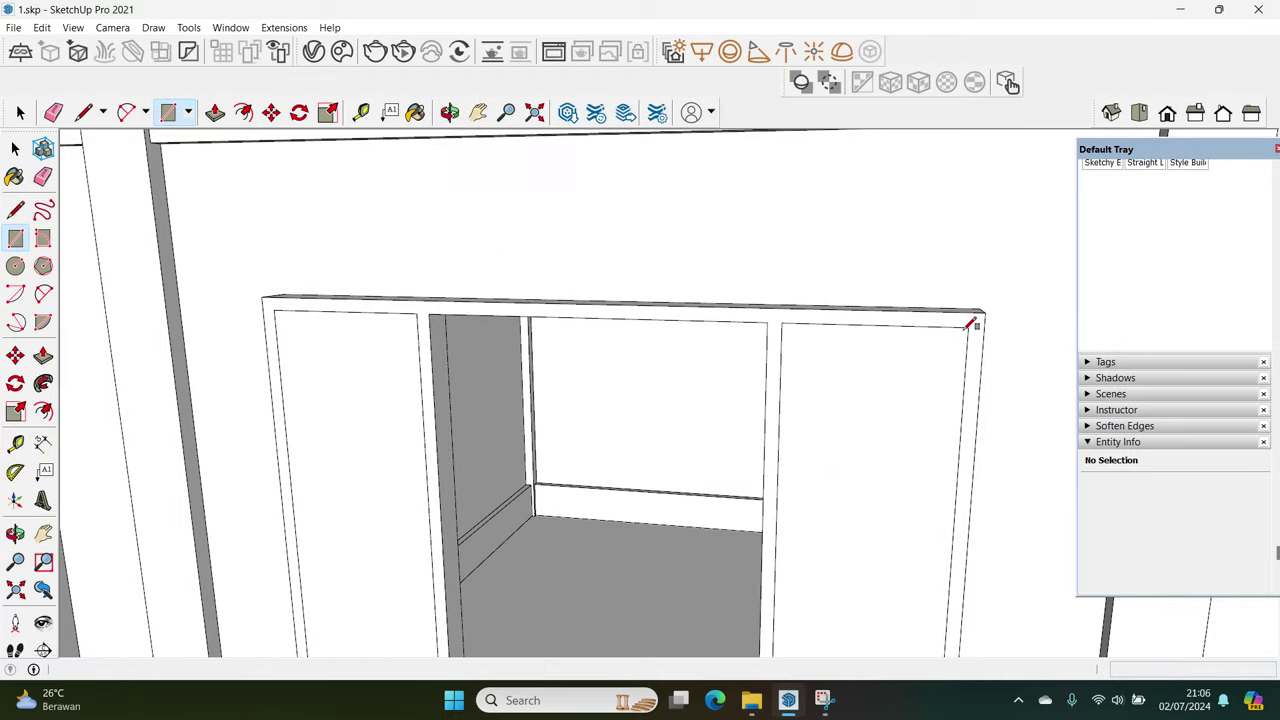
key(space)
Offset the rectangle's outline inward to form a thin frame border
click(921, 418)
middle_drag(908, 438, 700, 480)
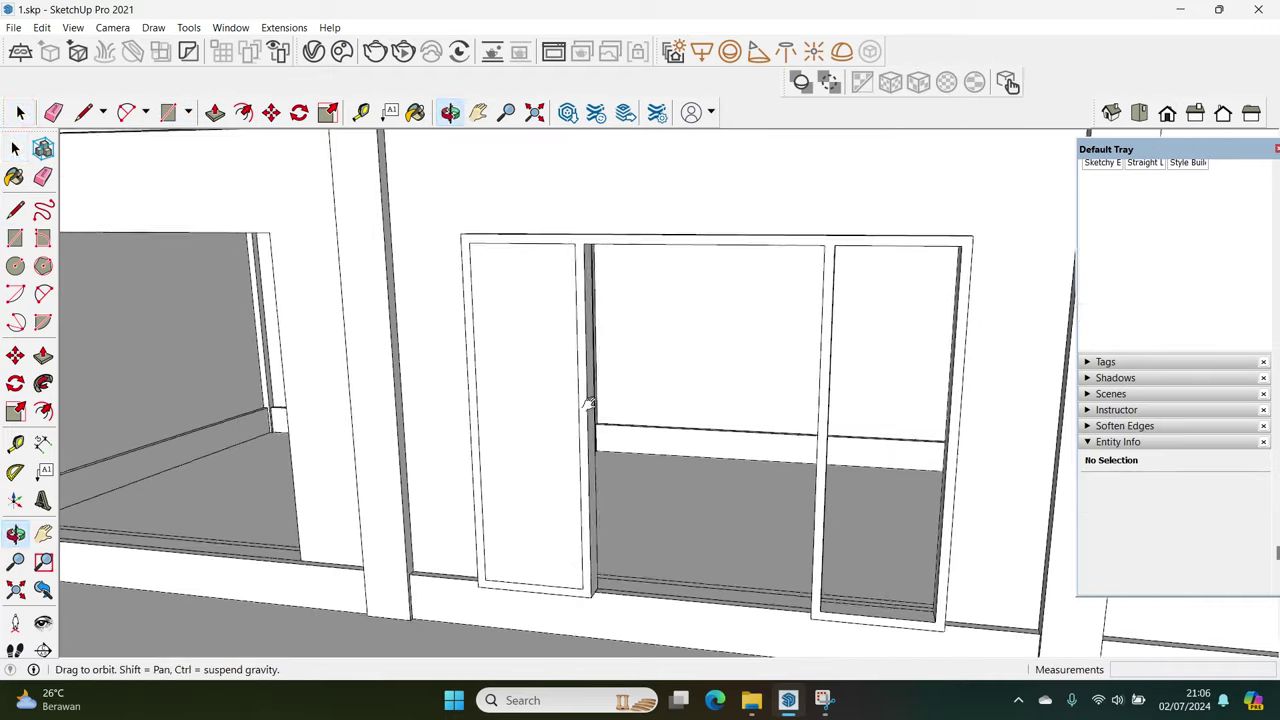
scroll(569, 512, up, 3)
click(601, 512)
middle_drag(601, 512, 577, 561)
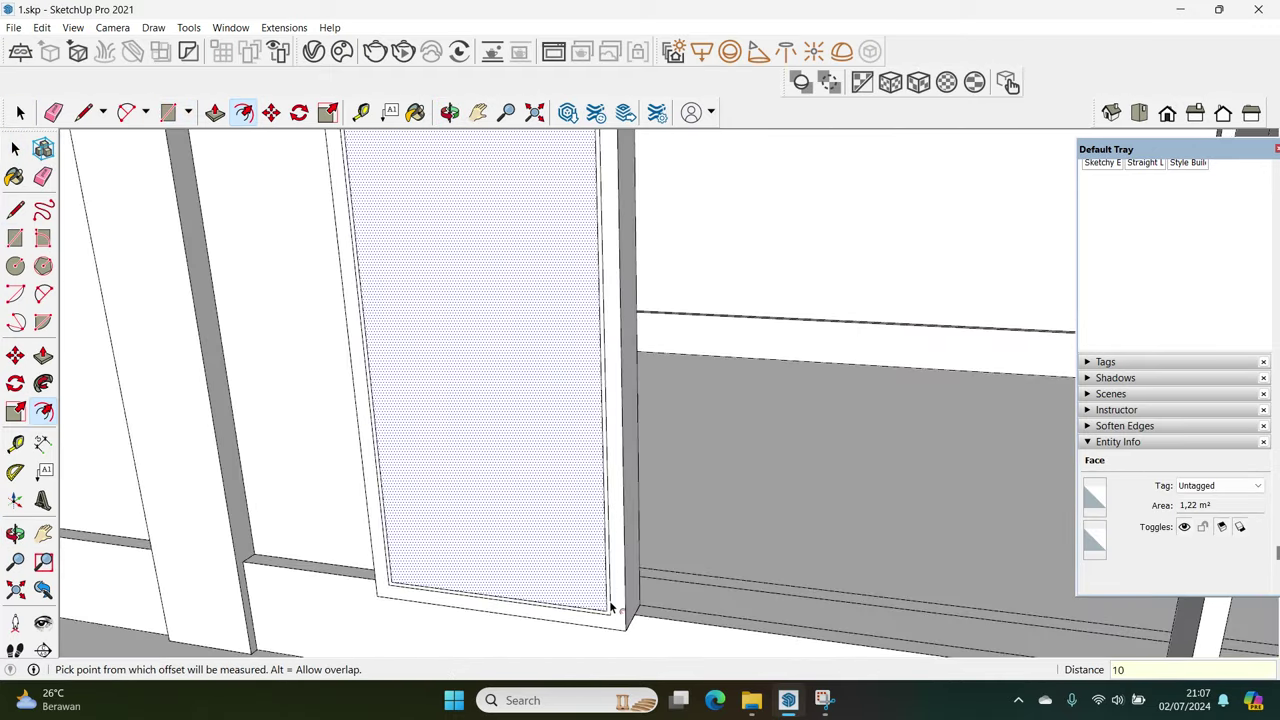
key(space)
click(581, 571)
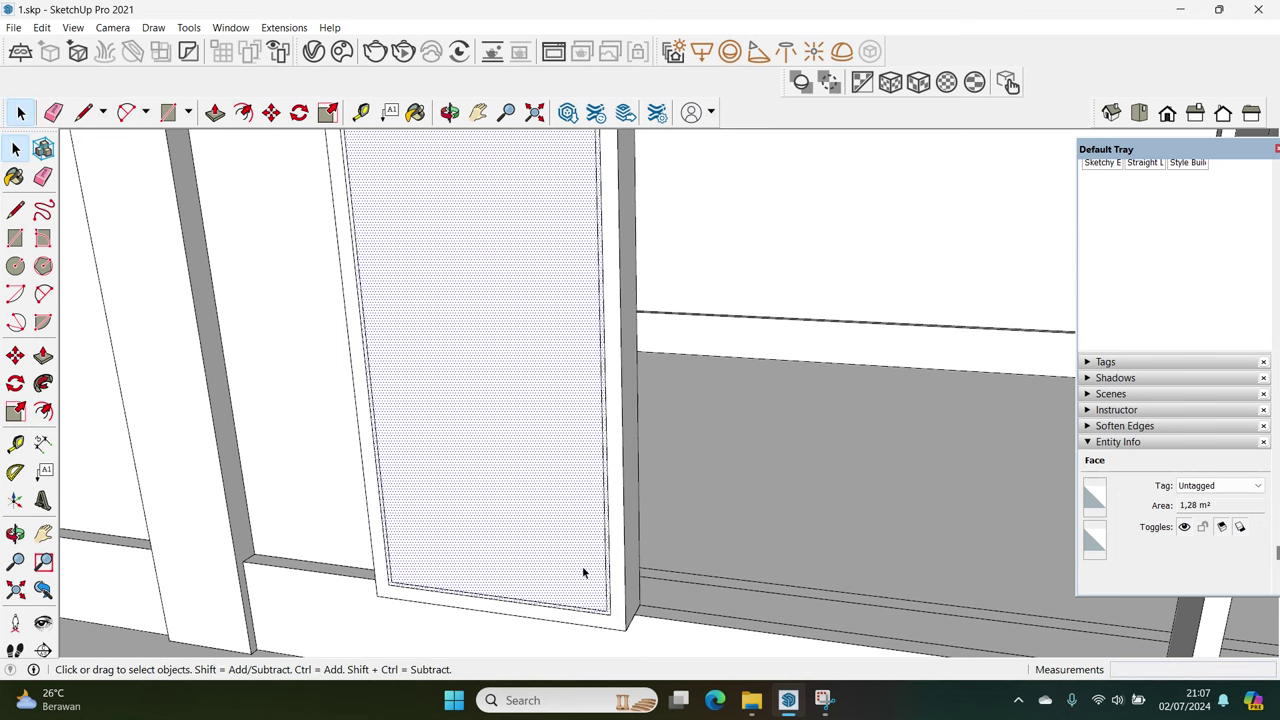
key(f)
click(586, 573)
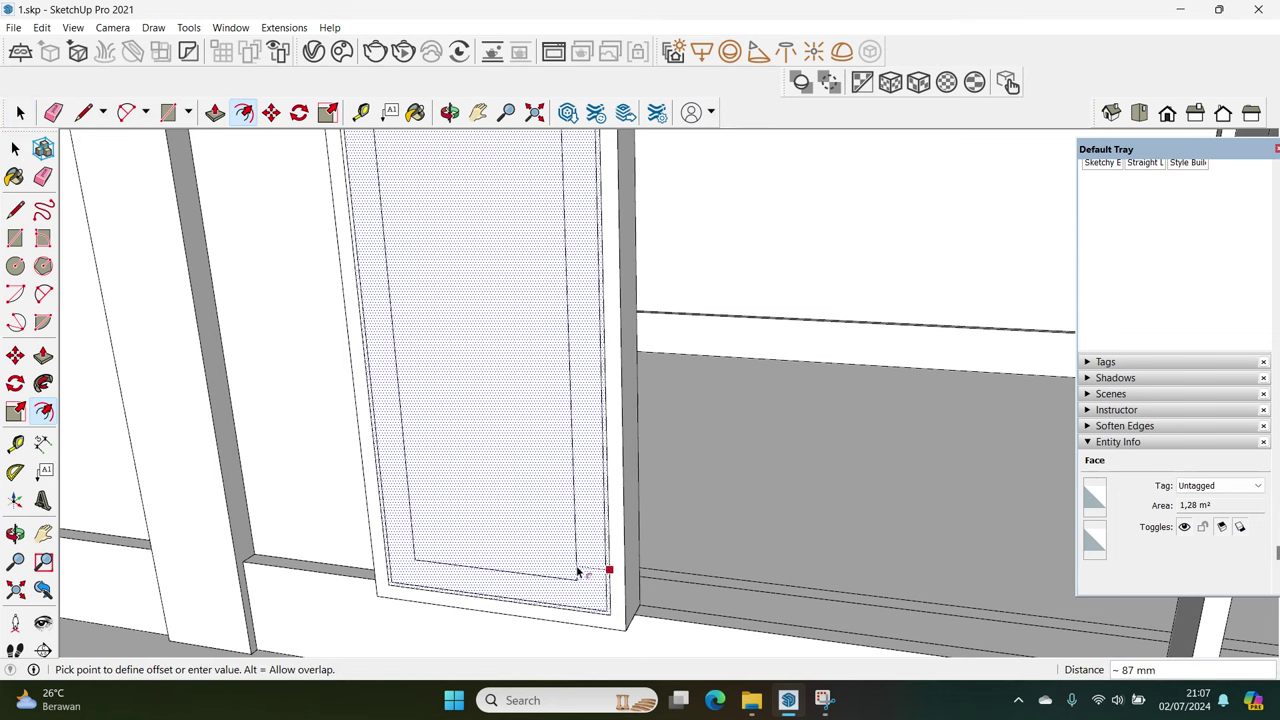
key(space)
Delete the inner face and pull the frame ring out to give it thickness
click(566, 555)
key(Delete)
middle_drag(566, 557, 601, 606)
click(601, 606)
key(Escape)
key(p)
drag(598, 605, 591, 617)
key(space)
Make the thickened sash frame a group
triple_click(591, 611)
right_click(592, 614)
click(603, 667)
scroll(603, 667, up, 1)
key(m)
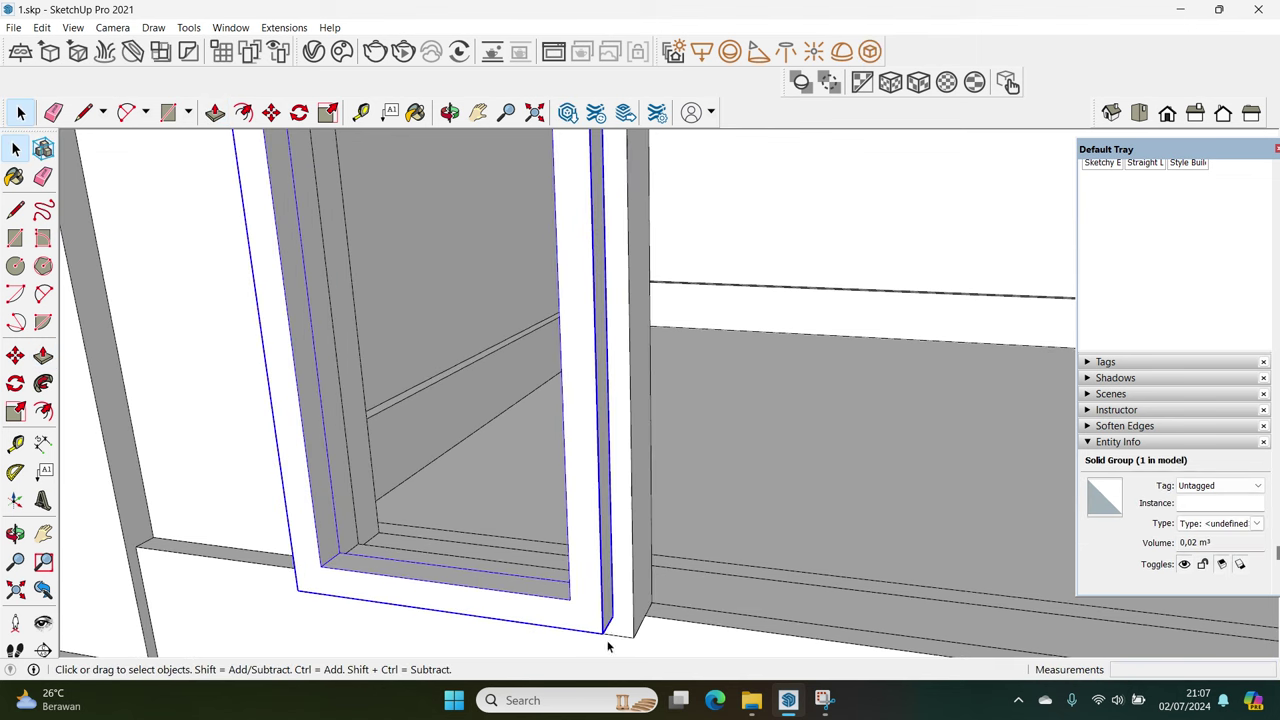
click(607, 632)
key(space)
scroll(613, 611, up, 2)
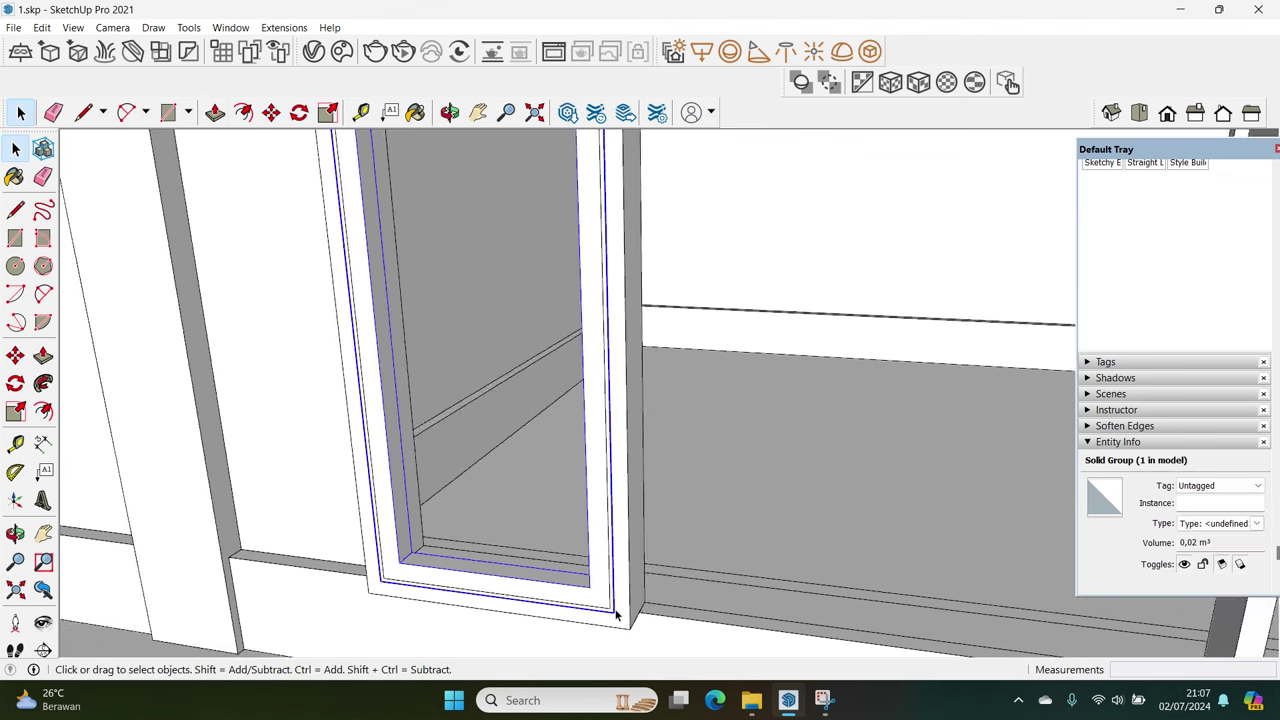
scroll(610, 608, up, 1)
Copy the sash frame group to the opposite side, then select both frames
key(m)
click(608, 612)
key(ctrl)
scroll(640, 612, down, 2)
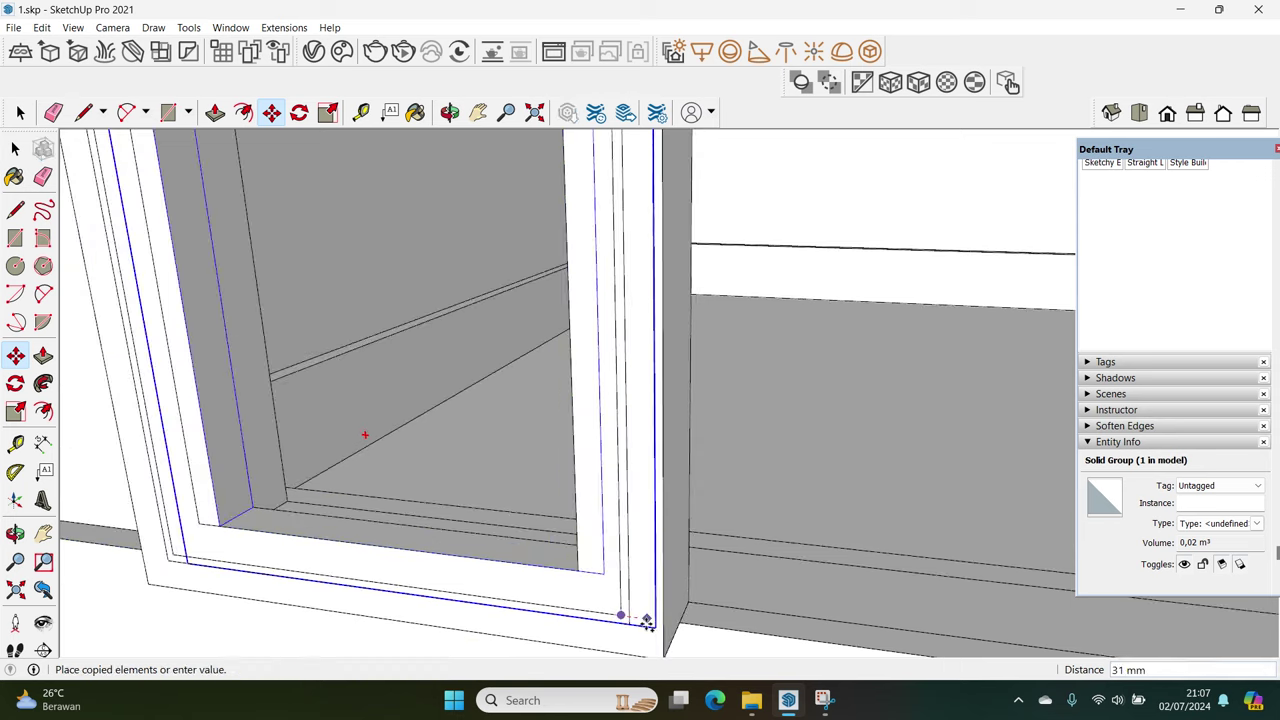
middle_drag(643, 614, 586, 608)
scroll(710, 608, up, 2)
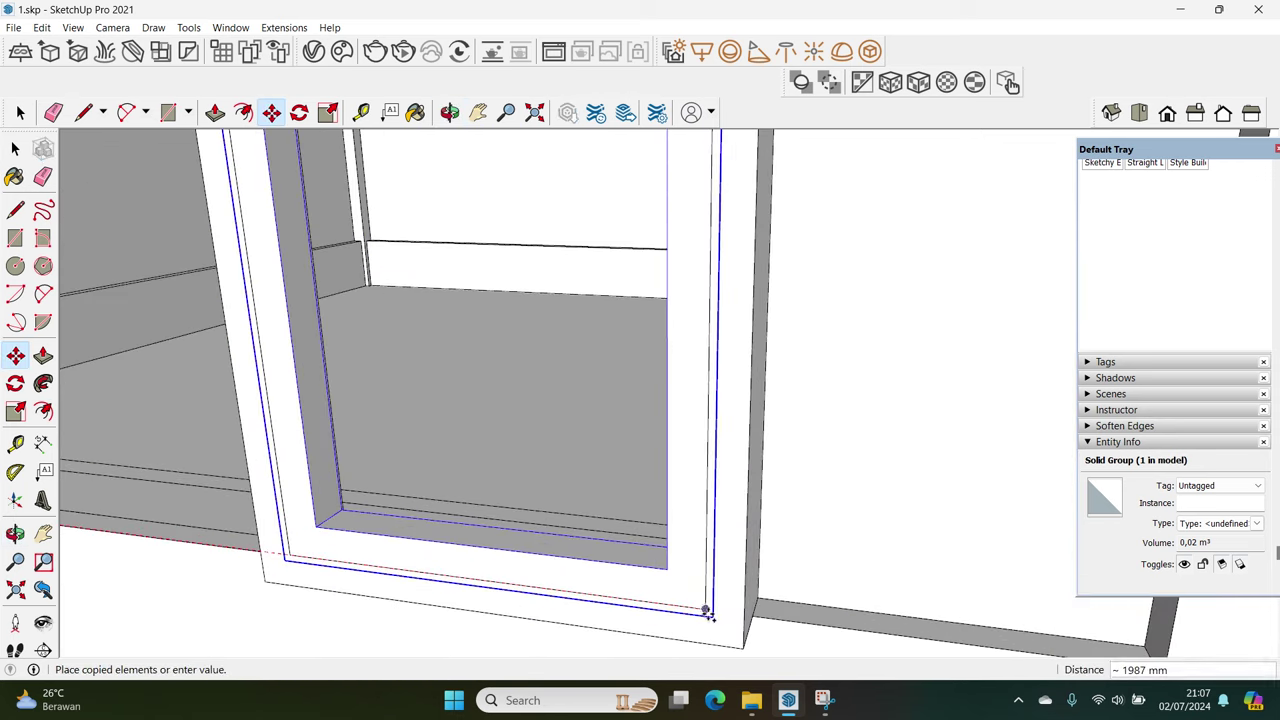
click(705, 609)
key(space)
scroll(640, 560, down, 2)
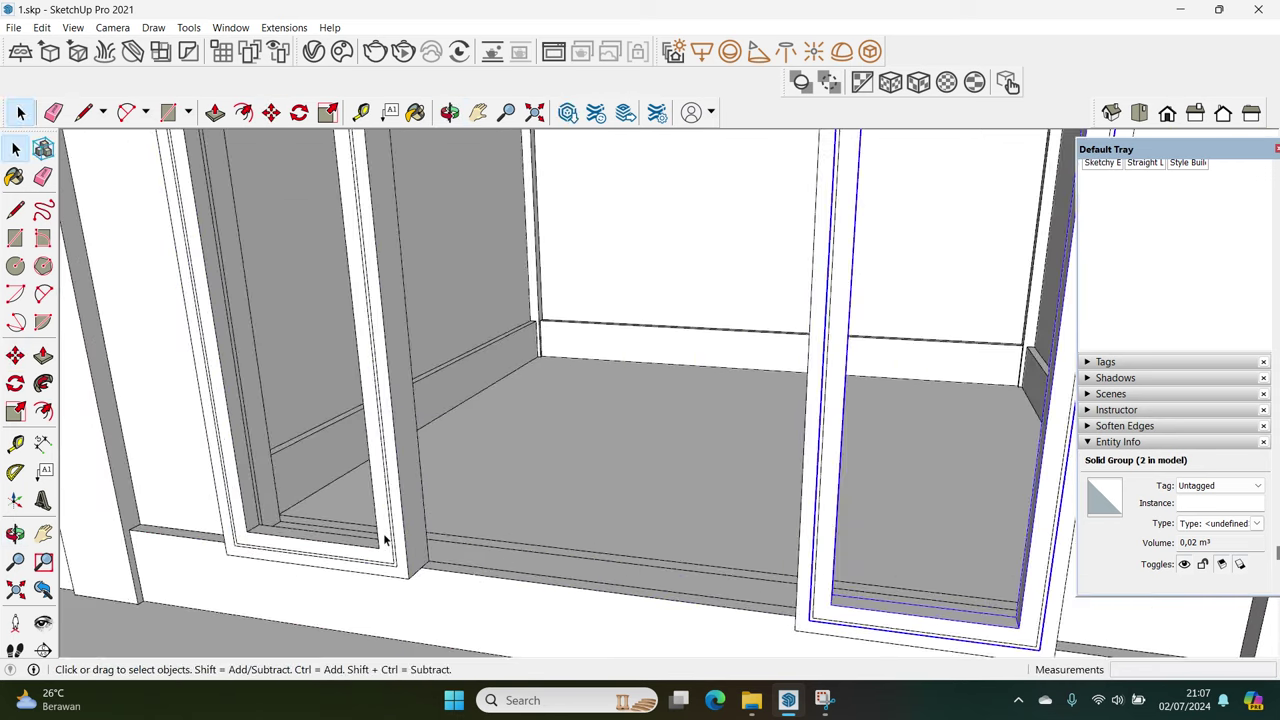
scroll(403, 541, up, 2)
shift+click(403, 541)
right_click(404, 541)
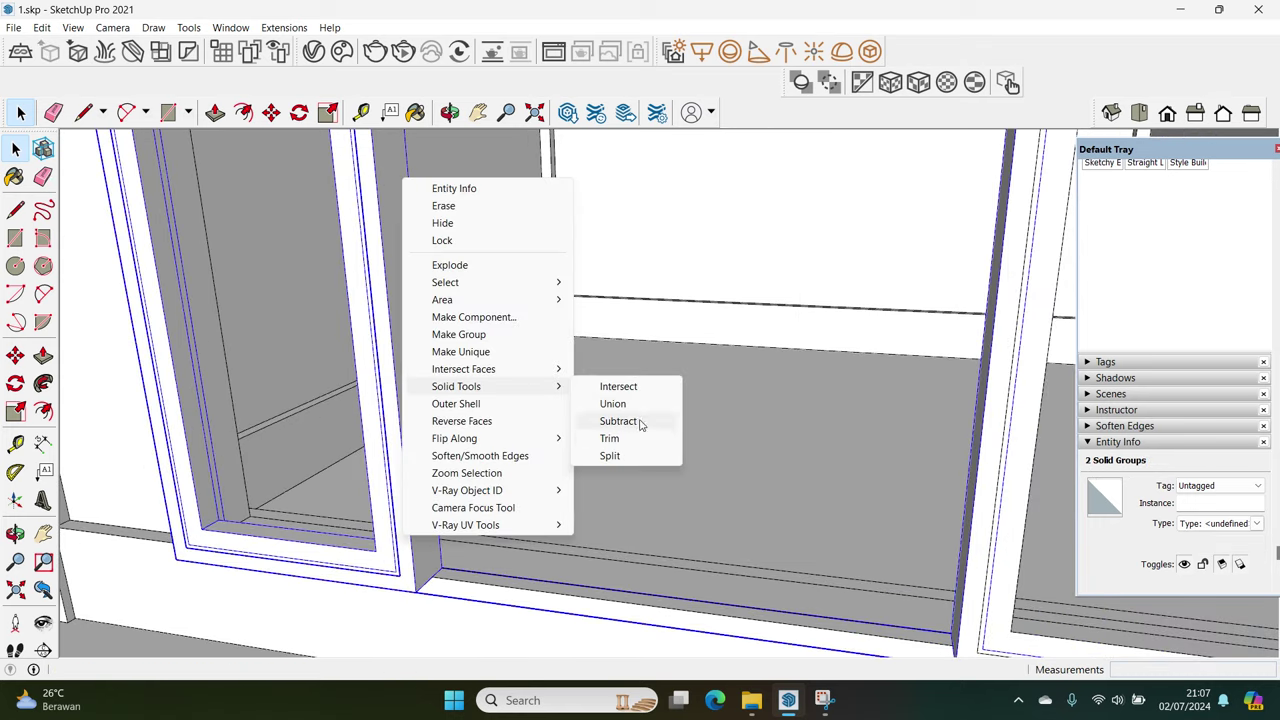
Subtract one sash frame from the other, then trim another frame pair
click(630, 421)
scroll(594, 449, down, 2)
scroll(688, 569, up, 1)
shift+click(665, 537)
right_click(665, 537)
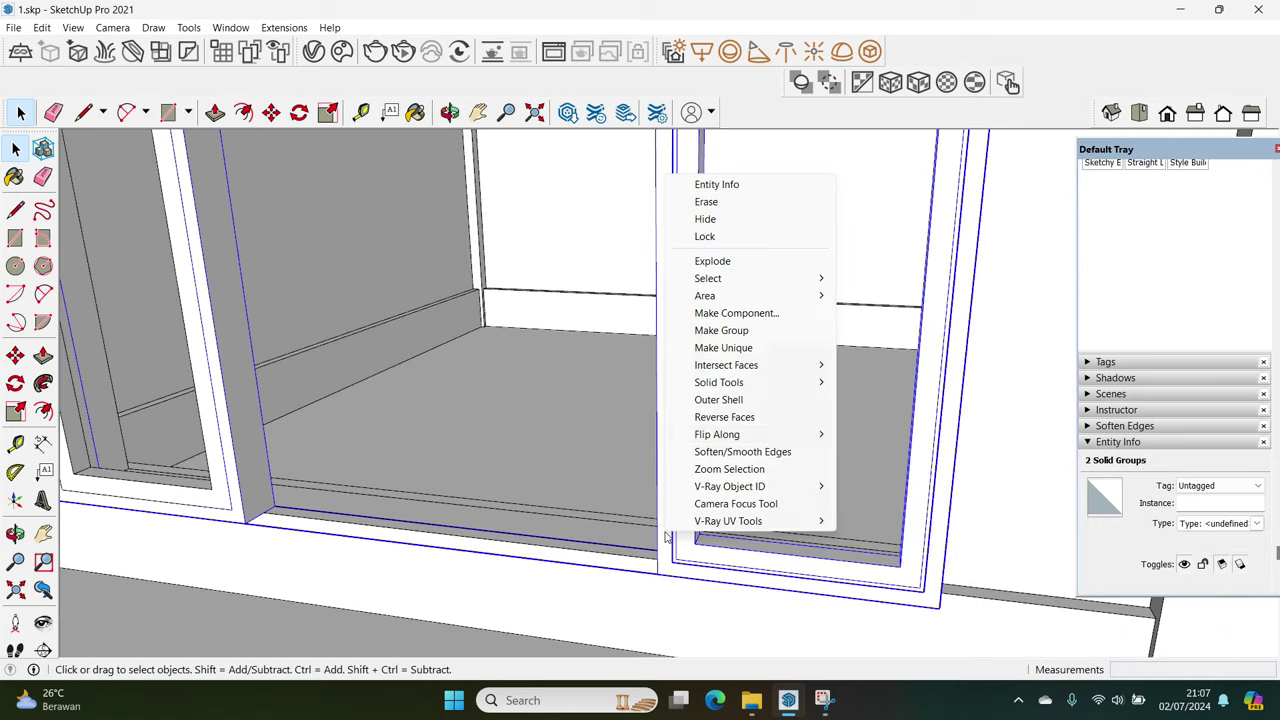
click(871, 437)
Select the left window frame and cut the three frame groups
scroll(820, 471, down, 2)
mouse_move(820, 471)
middle_down()
mouse_move(771, 529)
mouse_move(503, 553)
middle_up()
scroll(515, 555, up, 2)
click(524, 556)
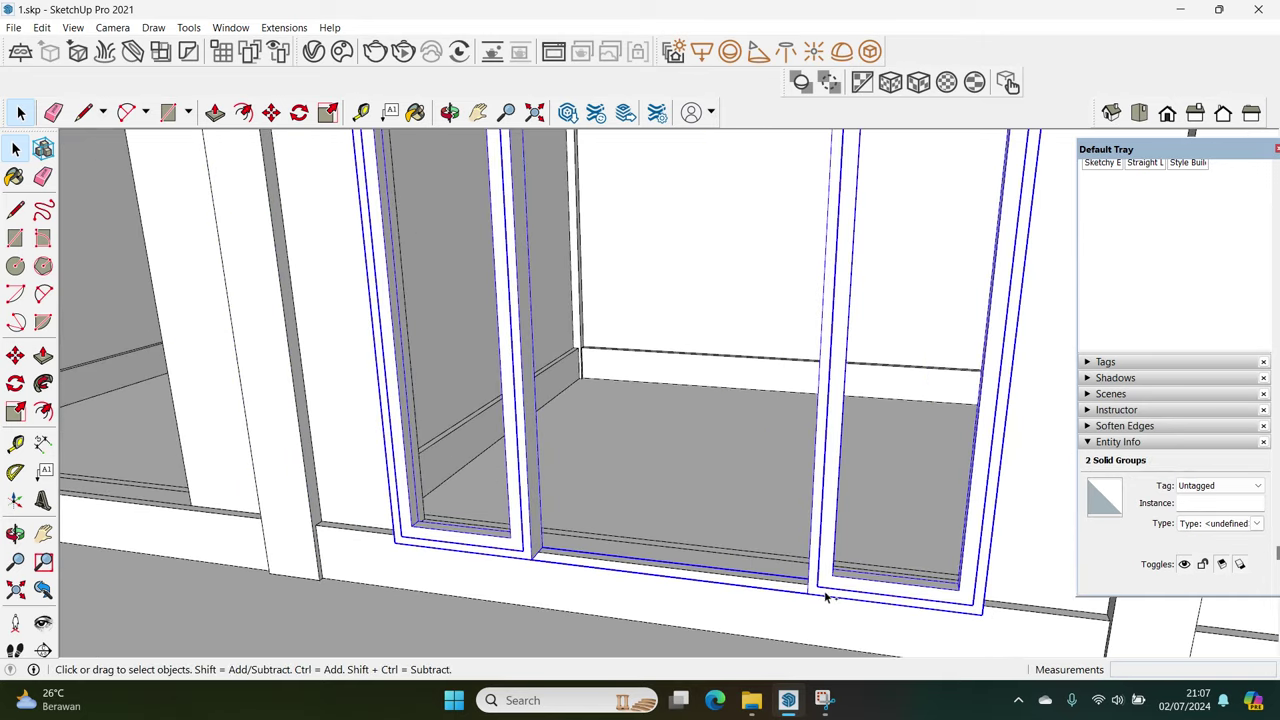
key(Delete)
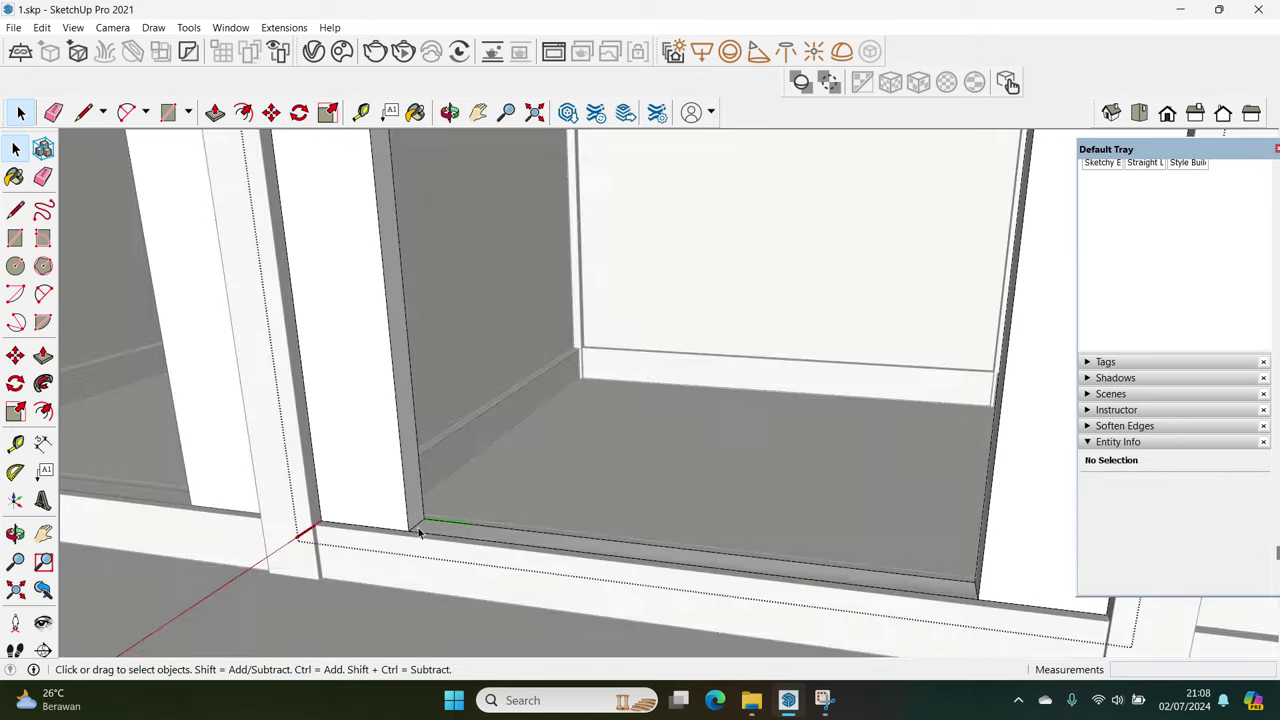
Move the frame groups into the corner beside the pillar, shifting them 50 mm
middle_drag(811, 592, 470, 555)
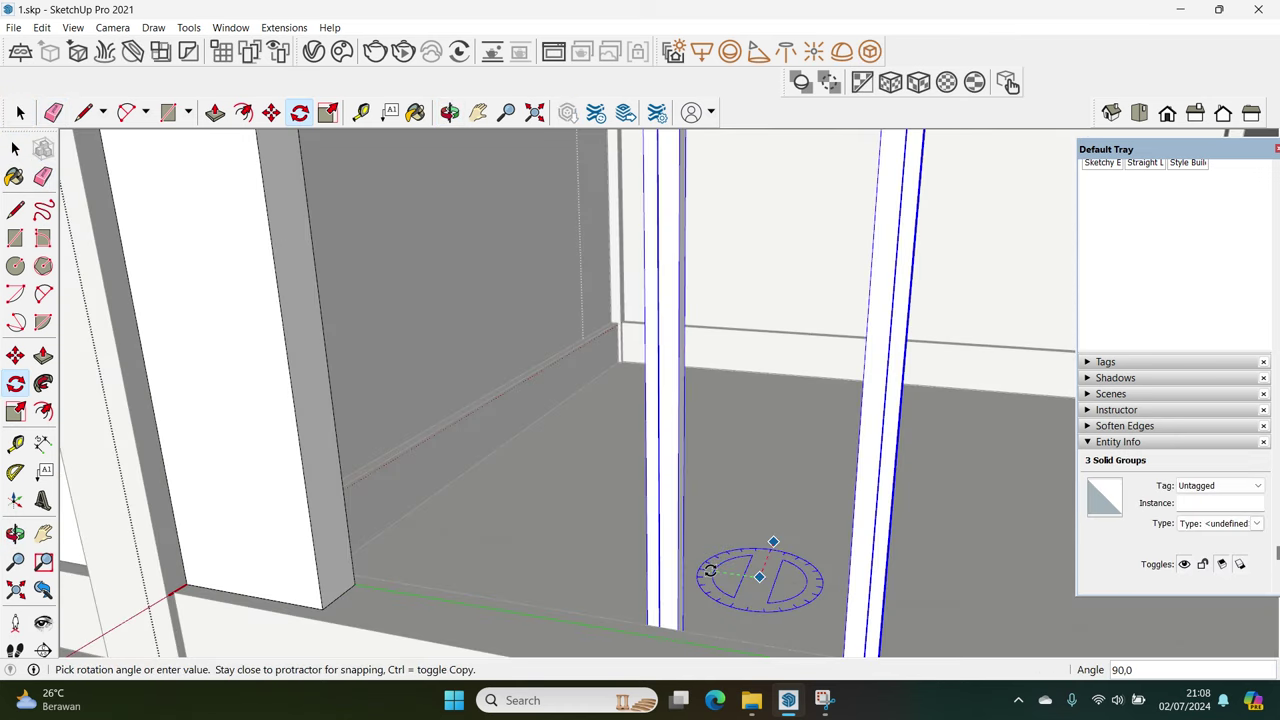
click(710, 570)
key(m)
click(751, 586)
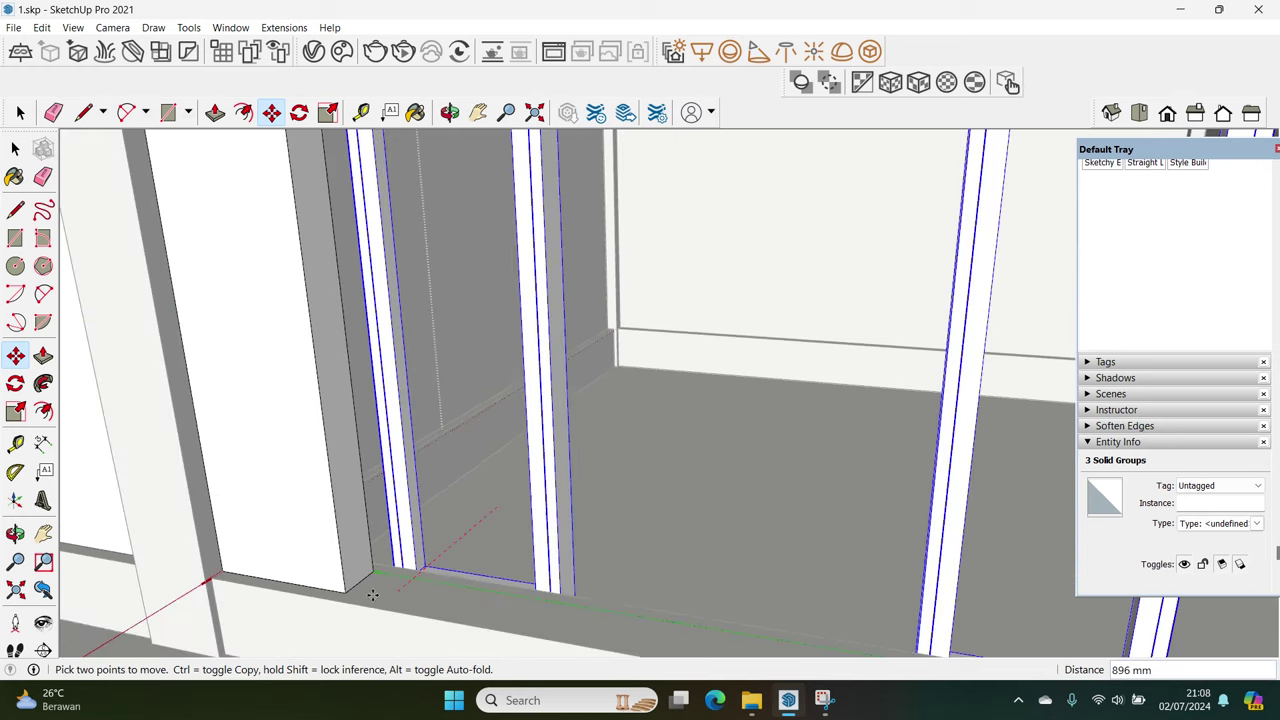
click(342, 593)
click(342, 593)
text(50)
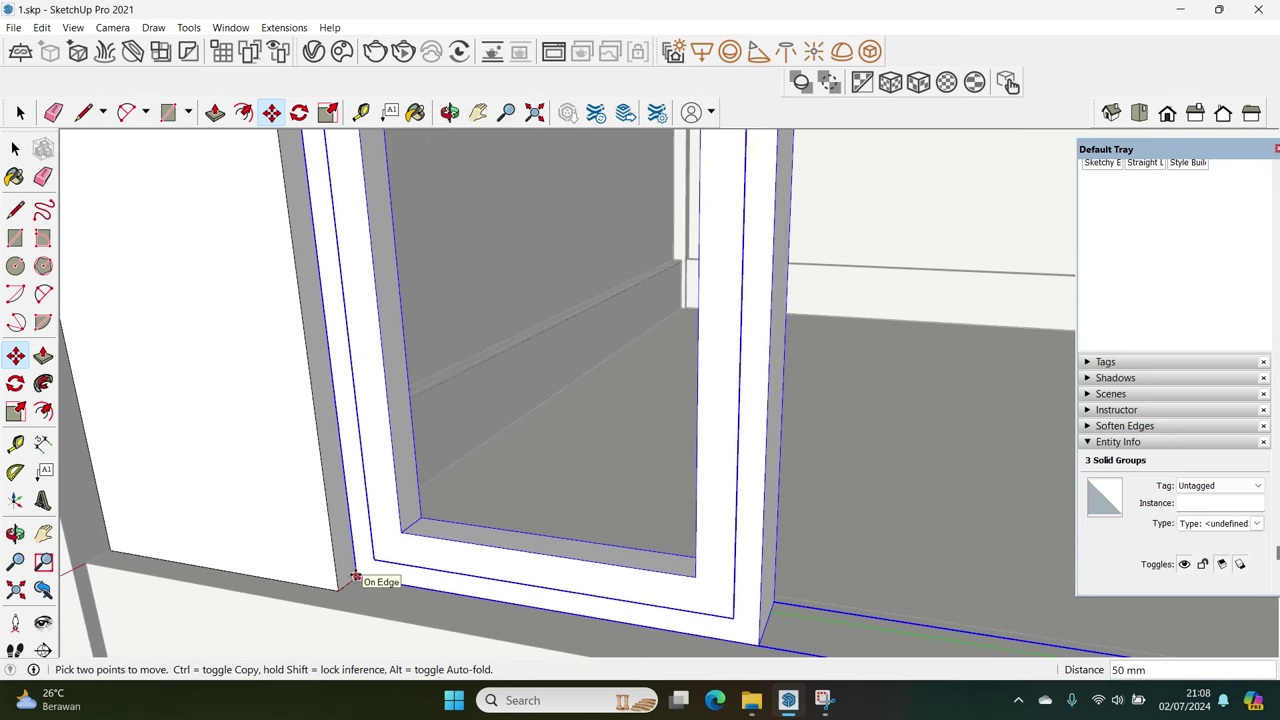
click(355, 577)
scroll(355, 577, down, 5)
key(space)
Orbit around the building to review the framed wall
middle_drag(403, 523, 497, 518)
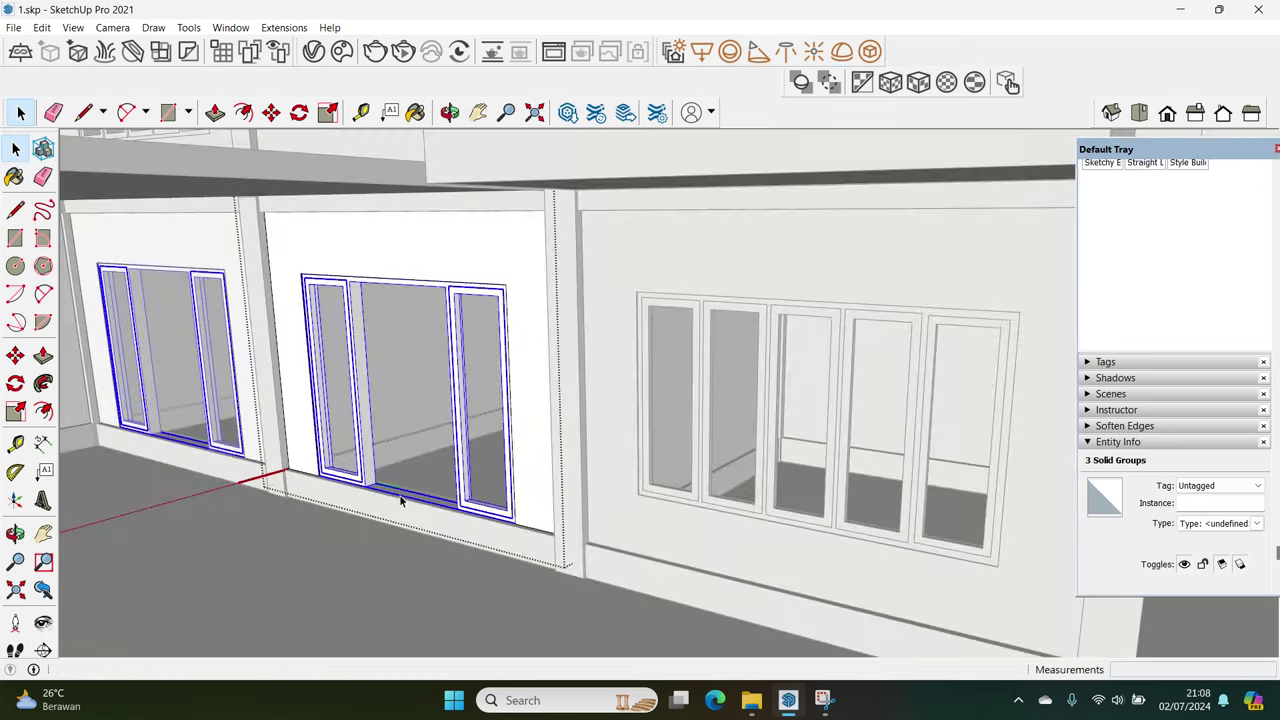
scroll(497, 518, down, 3)
scroll(497, 518, down, 3)
scroll(497, 518, down, 3)
mouse_move(497, 518)
middle_down()
mouse_move(432, 485)
mouse_move(586, 480)
middle_up()
scroll(590, 485, up, 3)
scroll(620, 505, up, 3)
scroll(658, 531, up, 3)
scroll(658, 531, up, 3)
middle_drag(658, 531, 609, 523)
Draw a rectangular panel face filling the door frame opening
key(r)
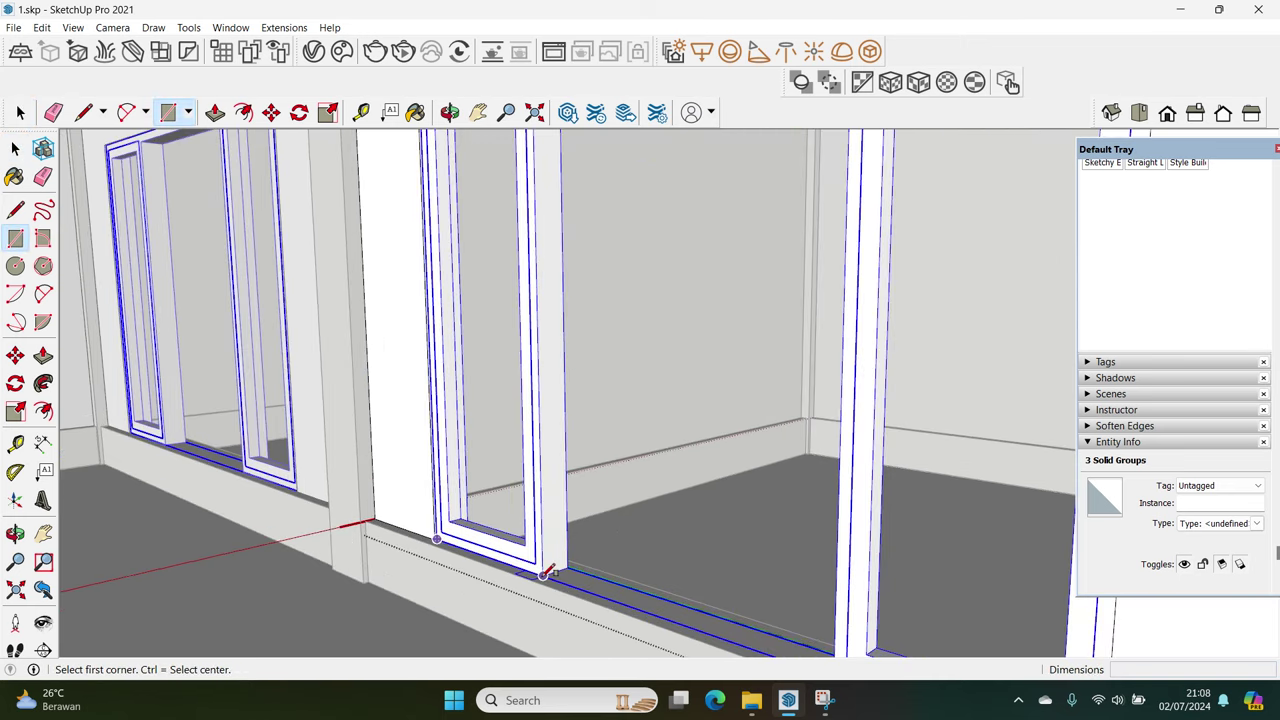
click(541, 574)
middle_drag(541, 574, 614, 491)
scroll(776, 268, up, 3)
click(803, 238)
key(space)
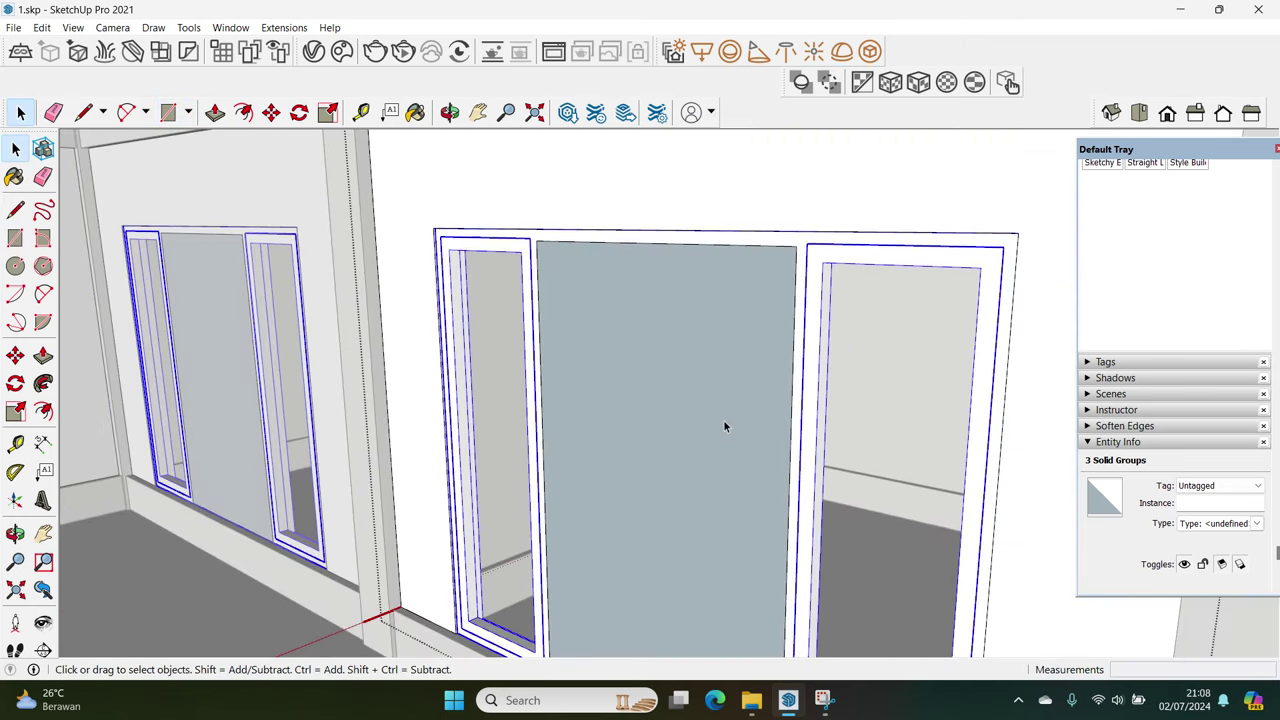
click(725, 405)
middle_drag(703, 443, 741, 427)
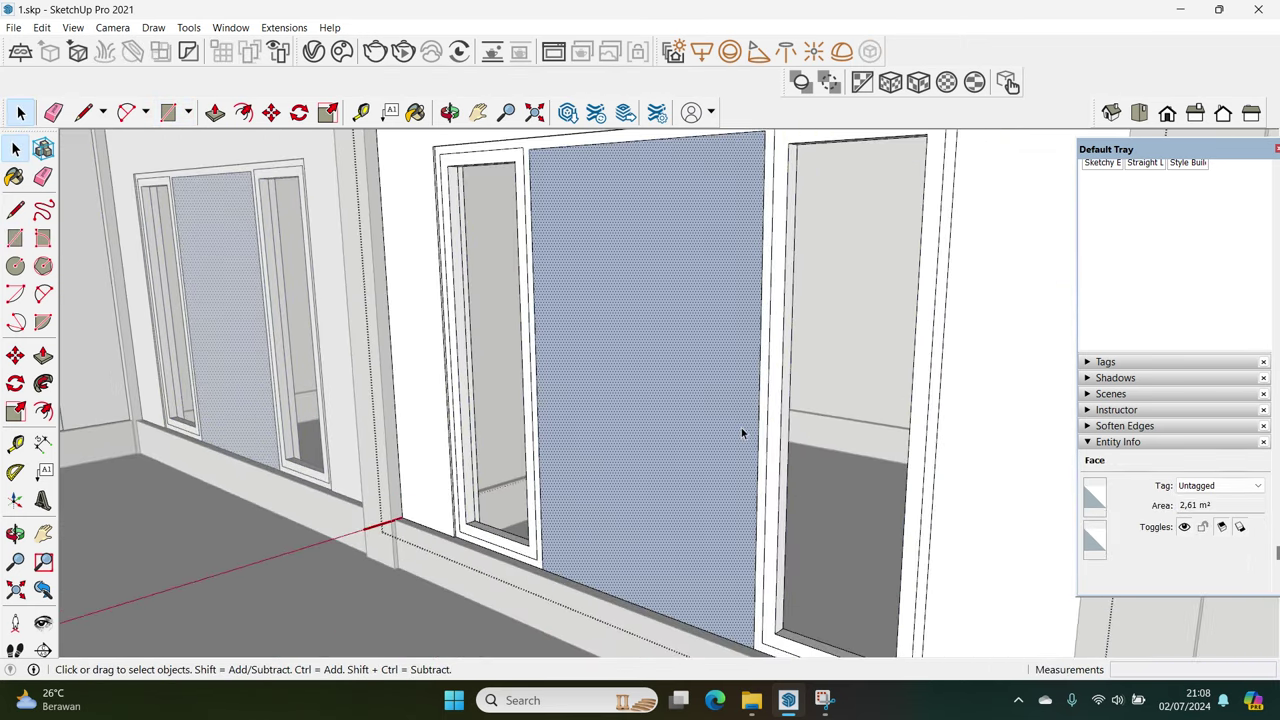
Raise the door panel's bottom edge to a new height
click(633, 567)
key(m)
click(623, 543)
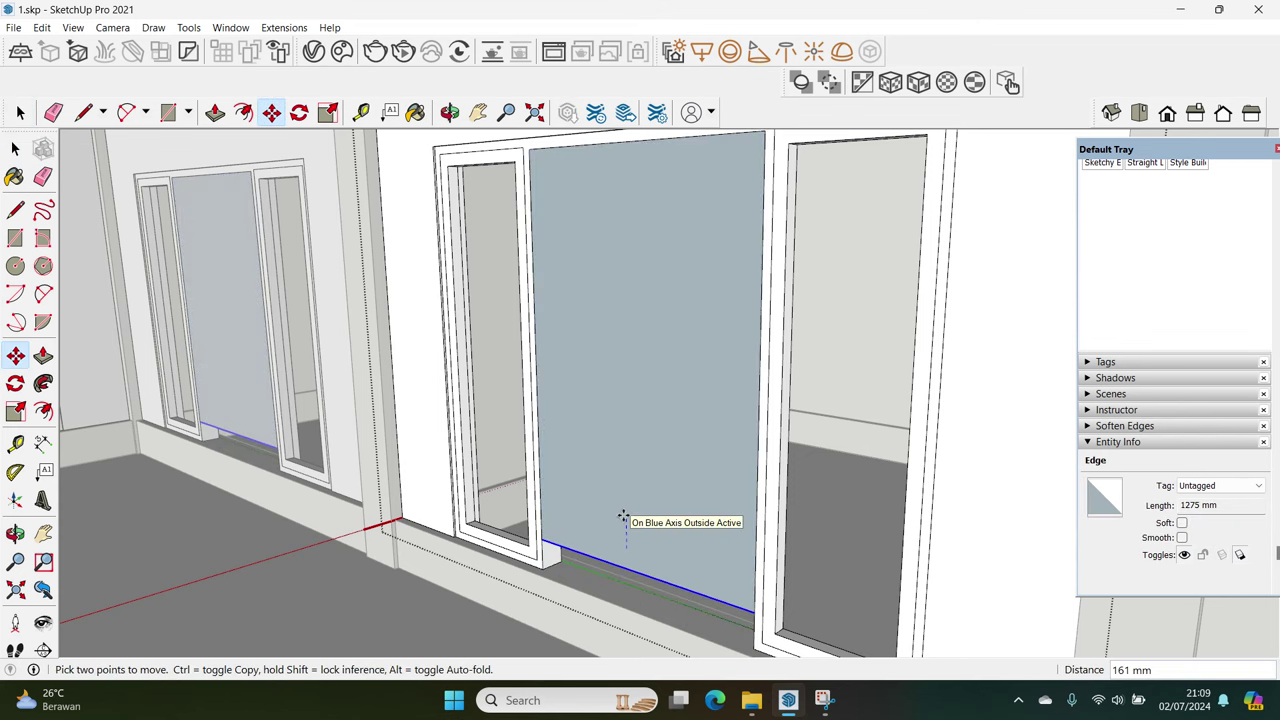
key(Return)
key(space)
Offset the door panel face 10 mm outward
click(645, 528)
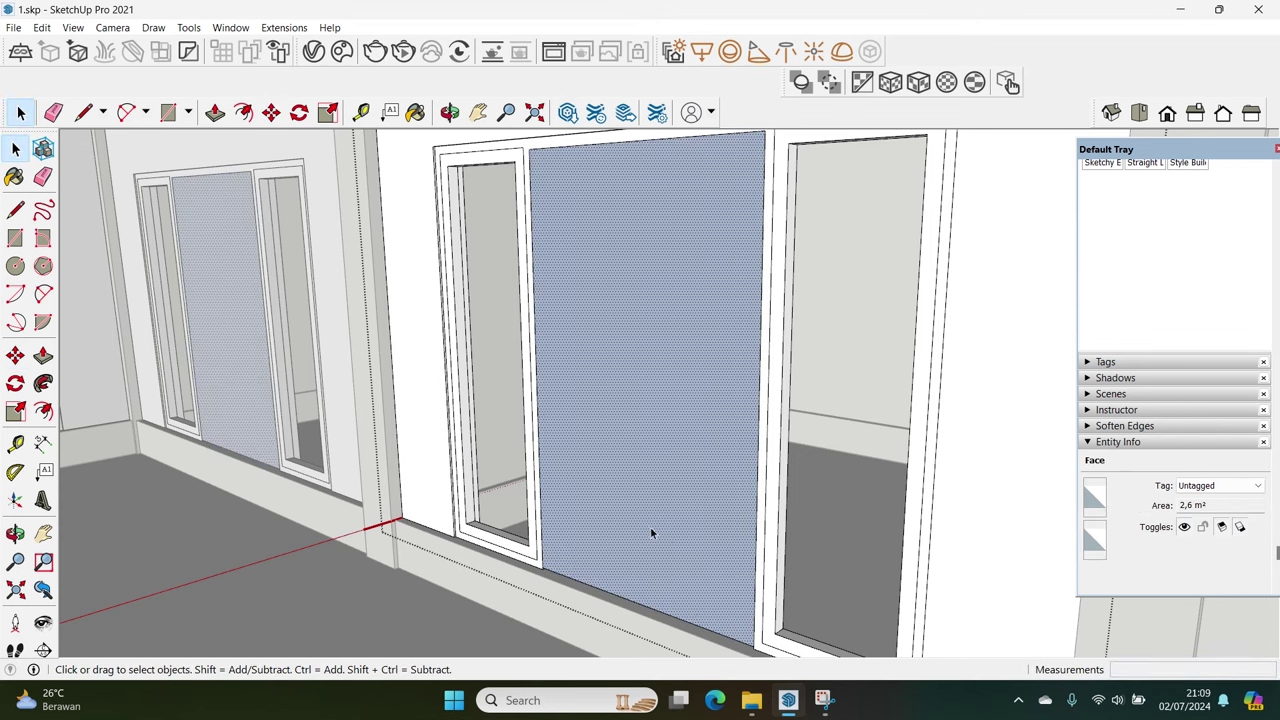
click(698, 624)
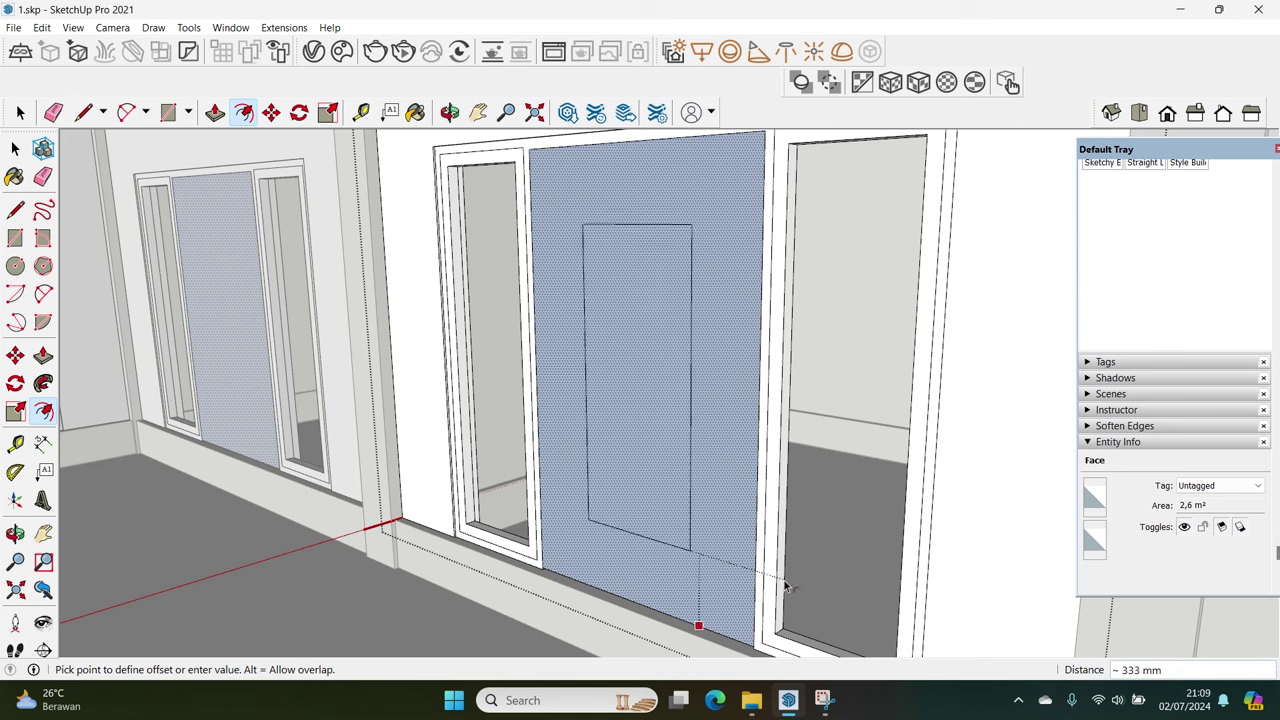
scroll(524, 565, up, 1)
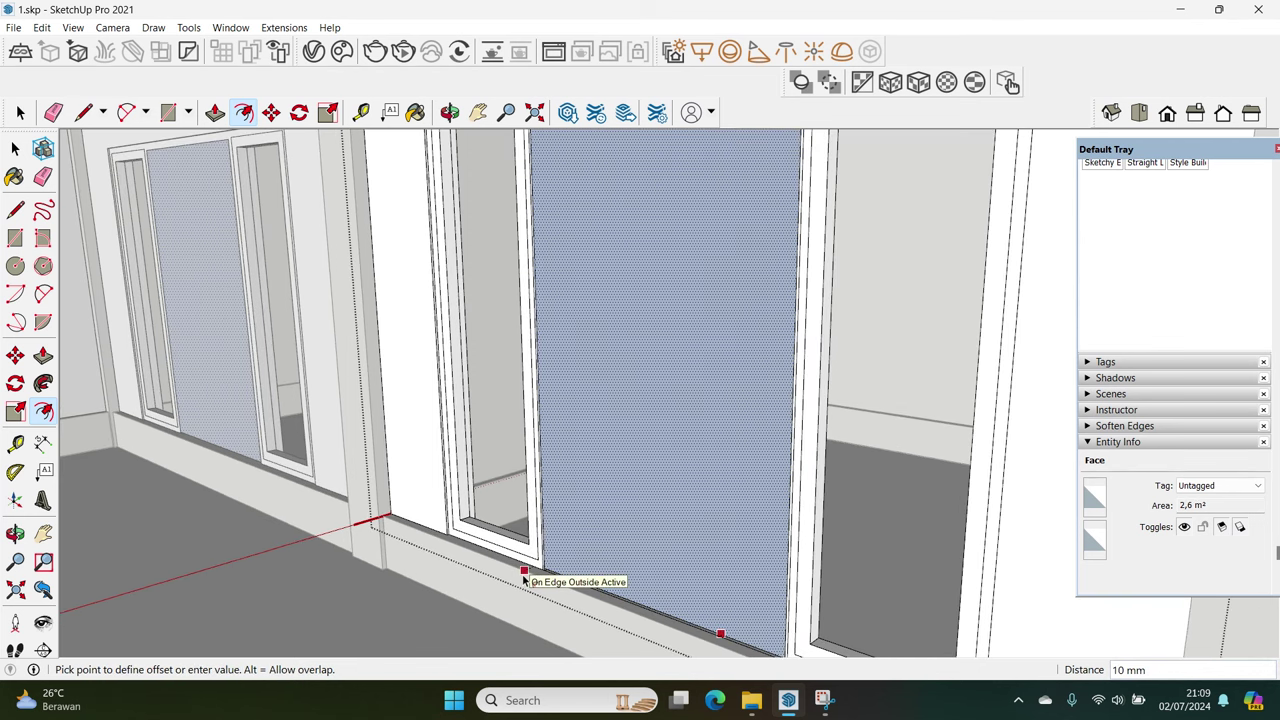
click(524, 580)
key(space)
Offset the enlarged panel face 60 mm inward to form the border
click(636, 548)
key(f)
text(60)
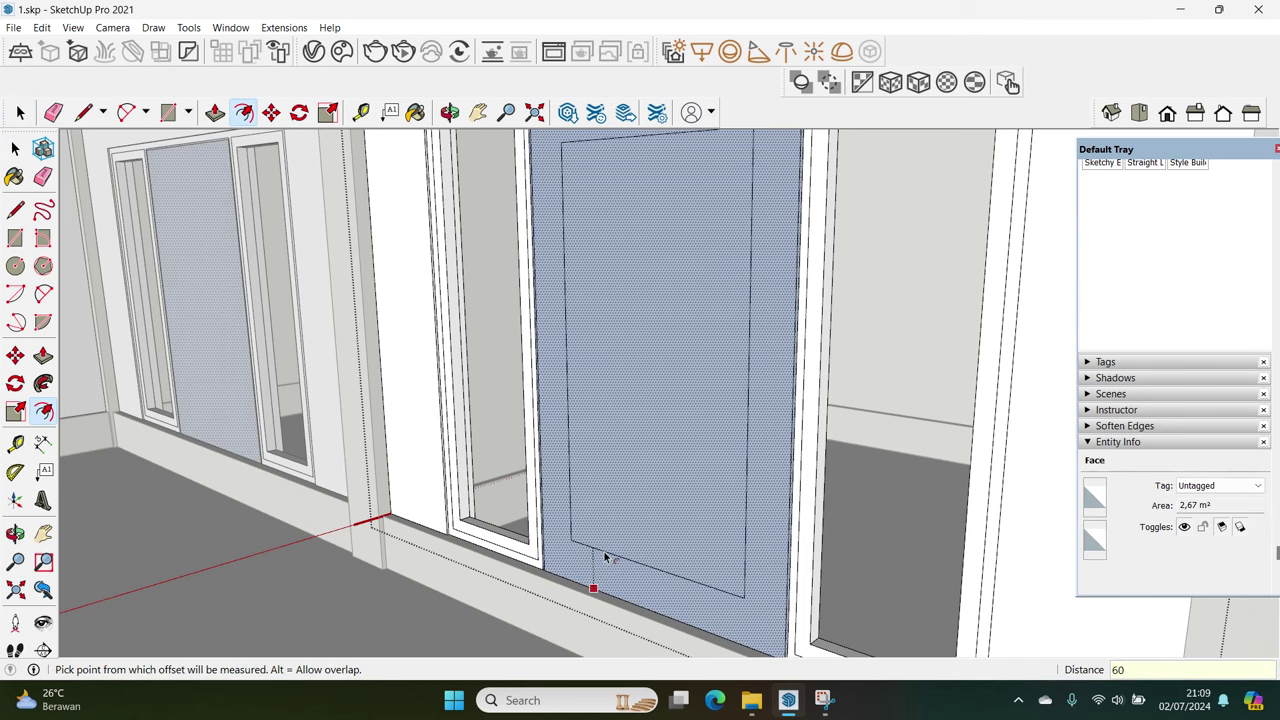
key(Return)
key(space)
middle_drag(603, 551, 657, 573)
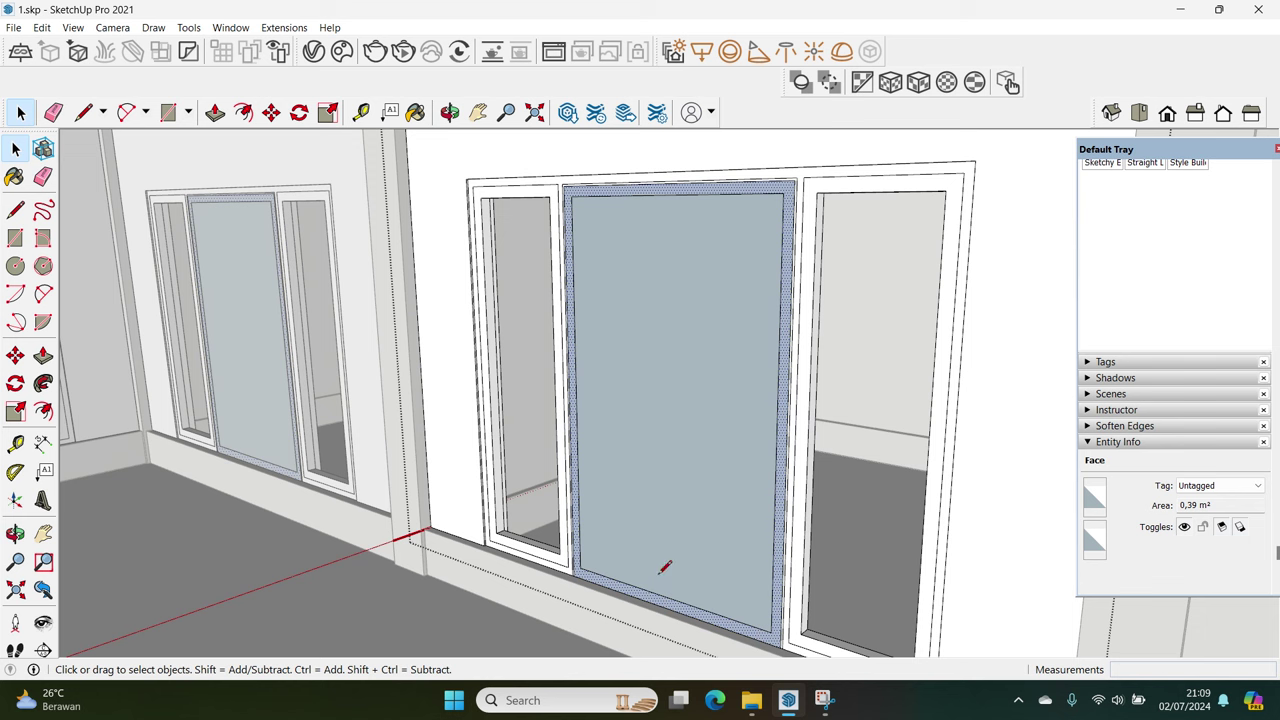
Draw a vertical dividing line from the door's bottom to its top edge
key(l)
click(667, 597)
click(667, 193)
key(space)
Copy the dividing line 60 mm and 120 mm sideways to form the centre stile
click(668, 300)
key(m)
key(ctrl)
click(668, 352)
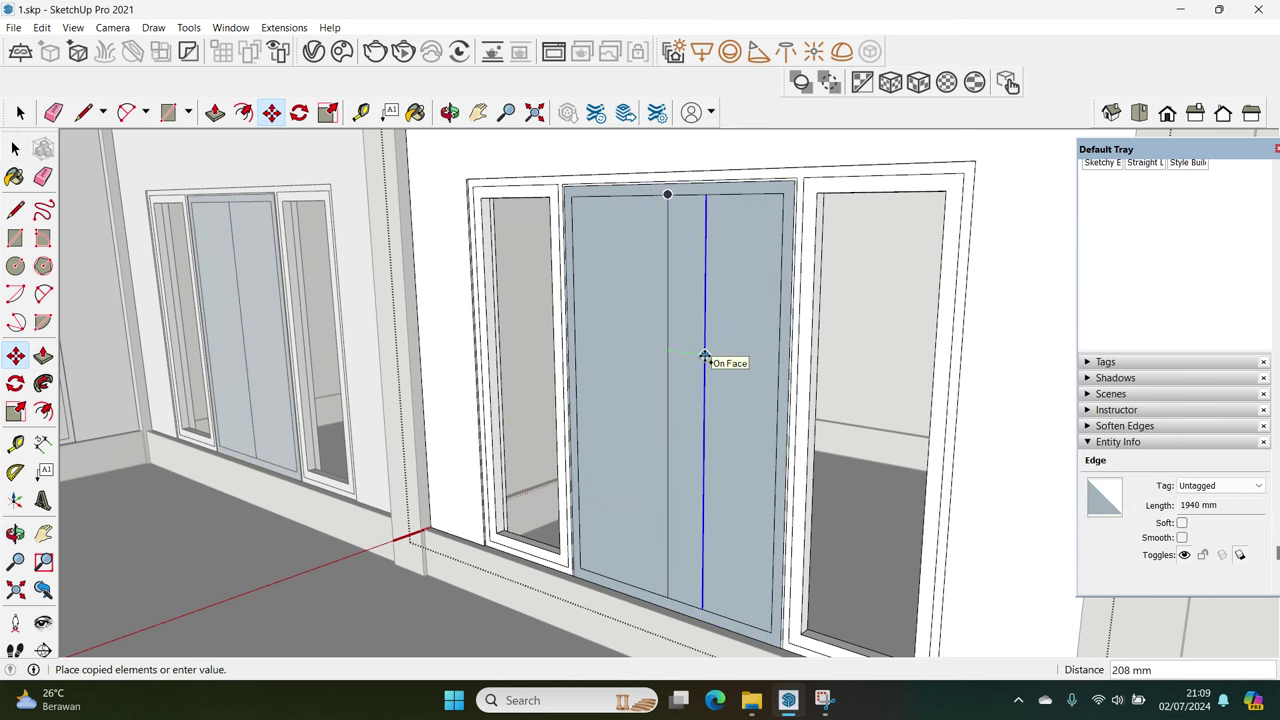
text(60)
key(Return)
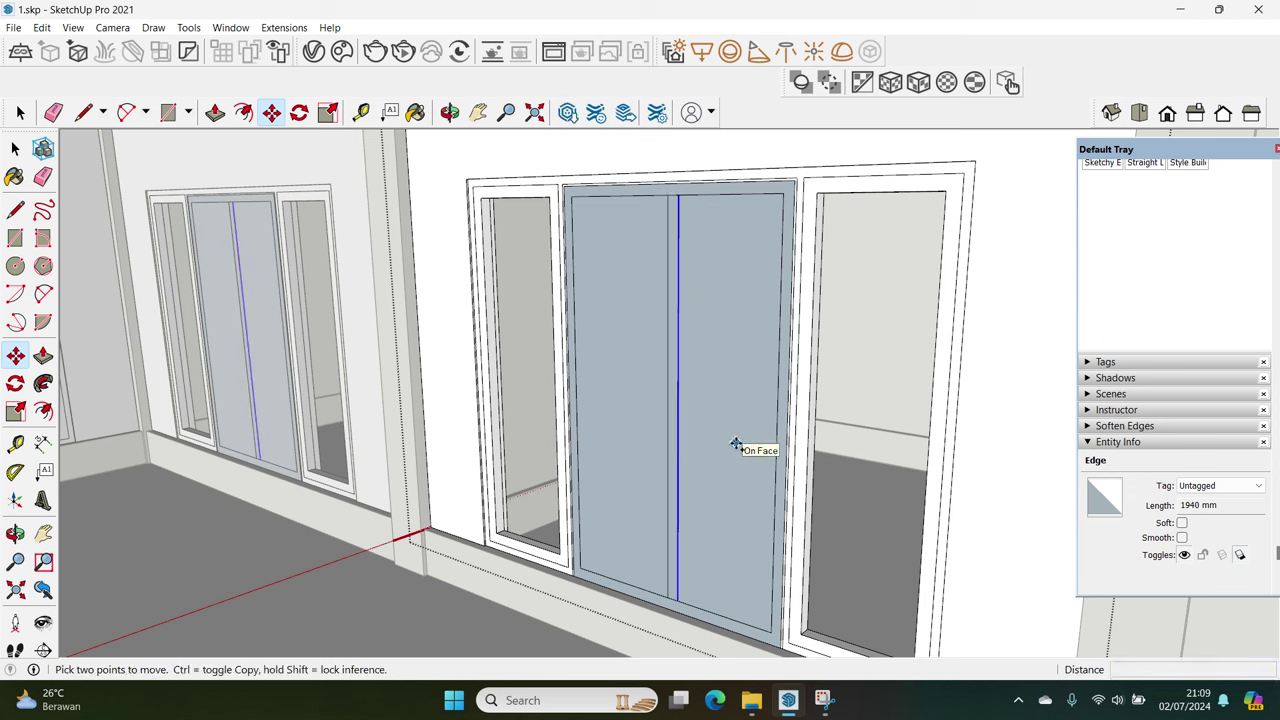
key(ctrl)
click(735, 444)
text(120)
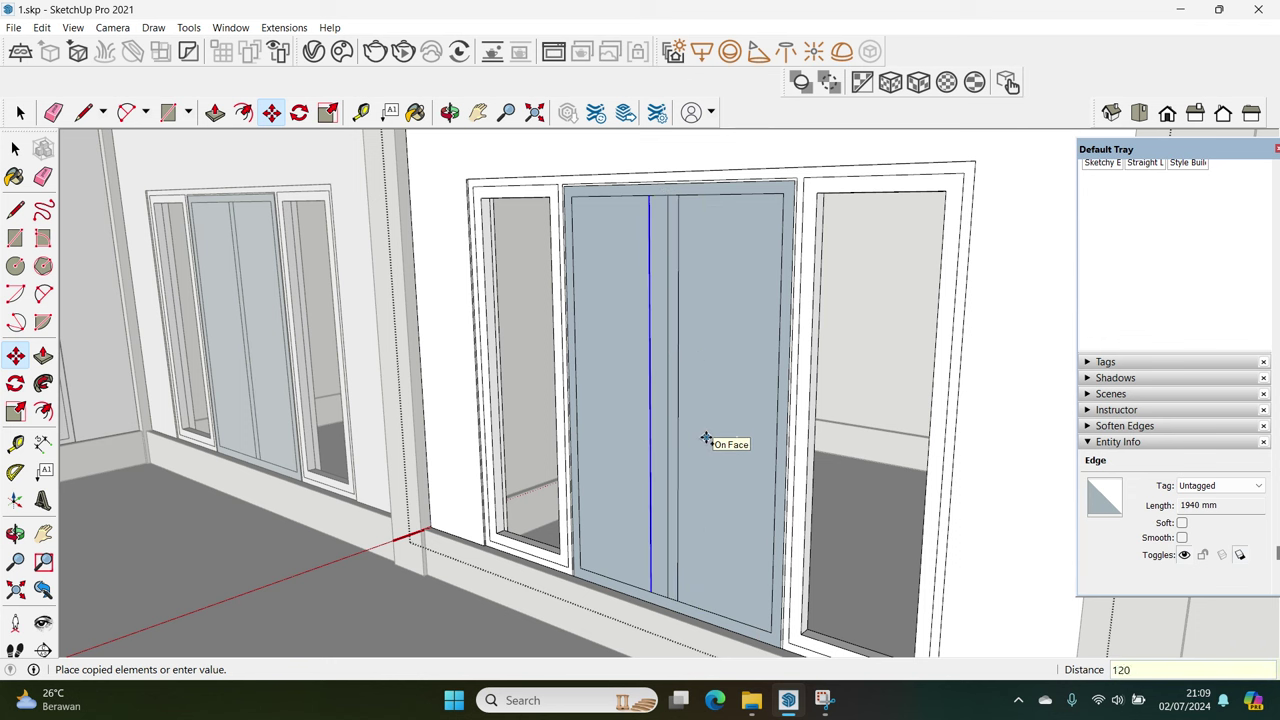
key(Return)
key(space)
Erase the stray edges left around the new centre stile
scroll(680, 500, up, 3)
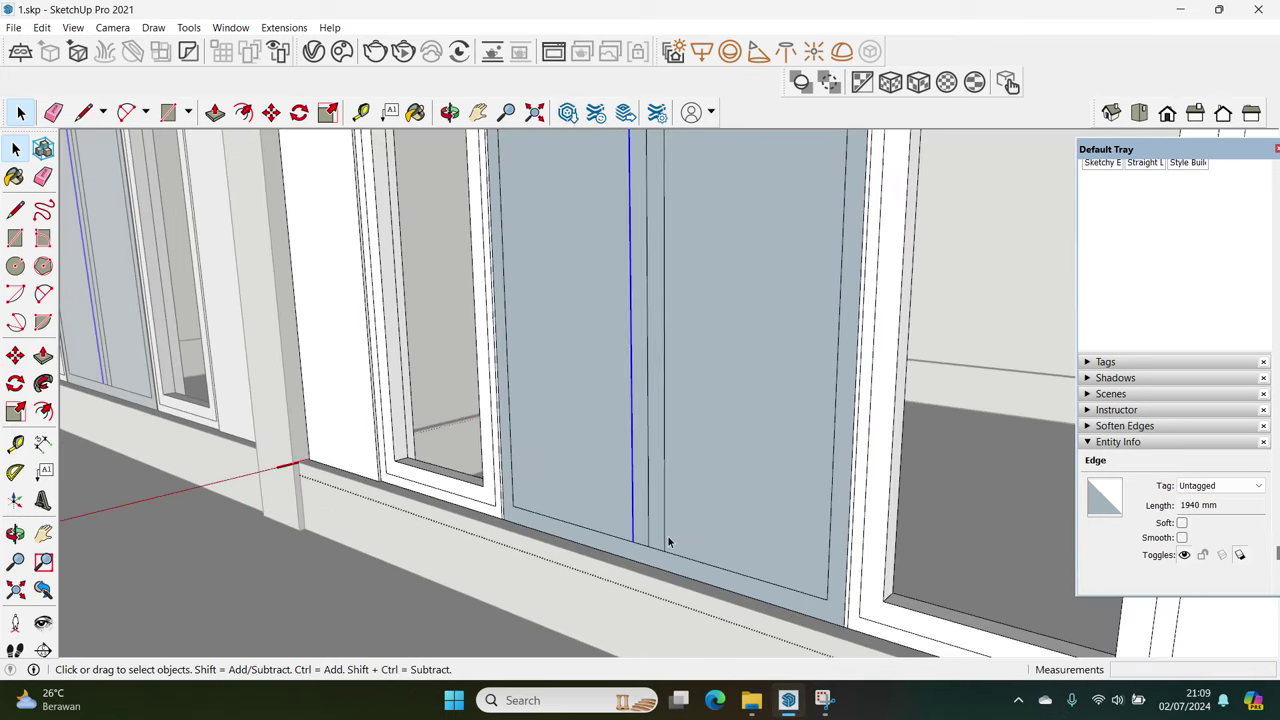
scroll(668, 534, up, 2)
key(e)
scroll(670, 548, down, 1)
scroll(694, 383, down, 1)
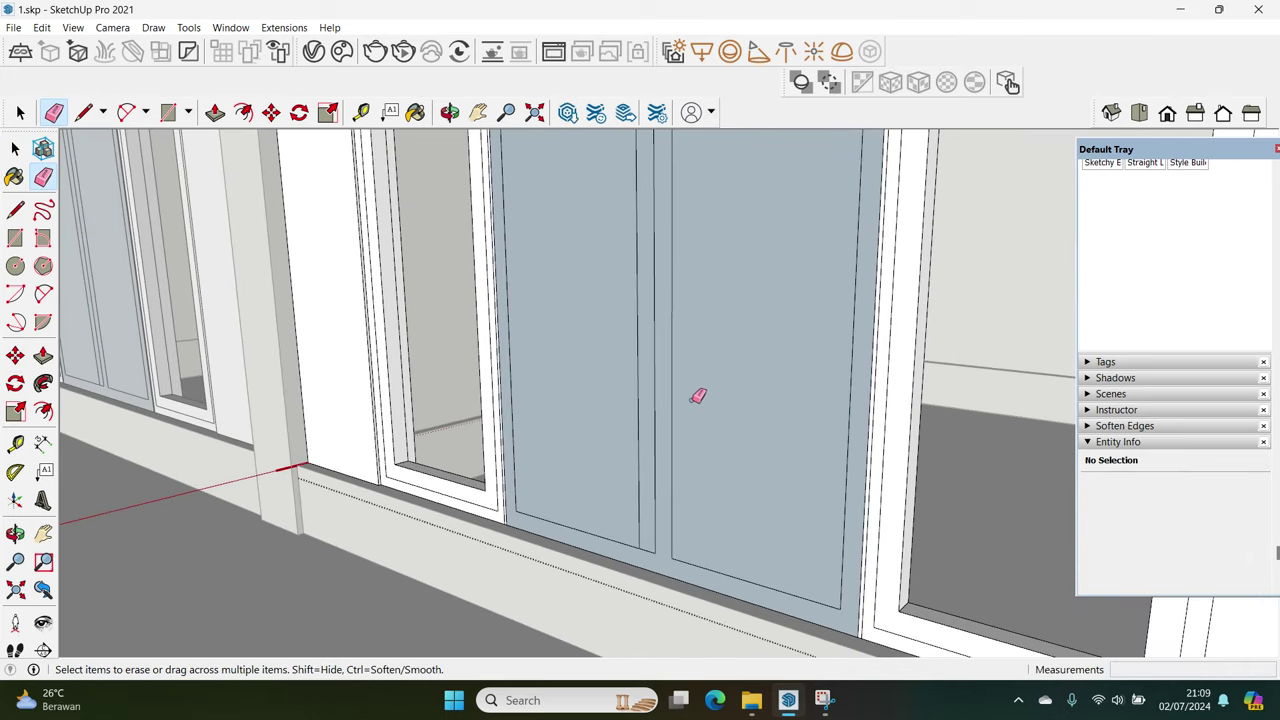
scroll(669, 509, up, 1)
key(space)
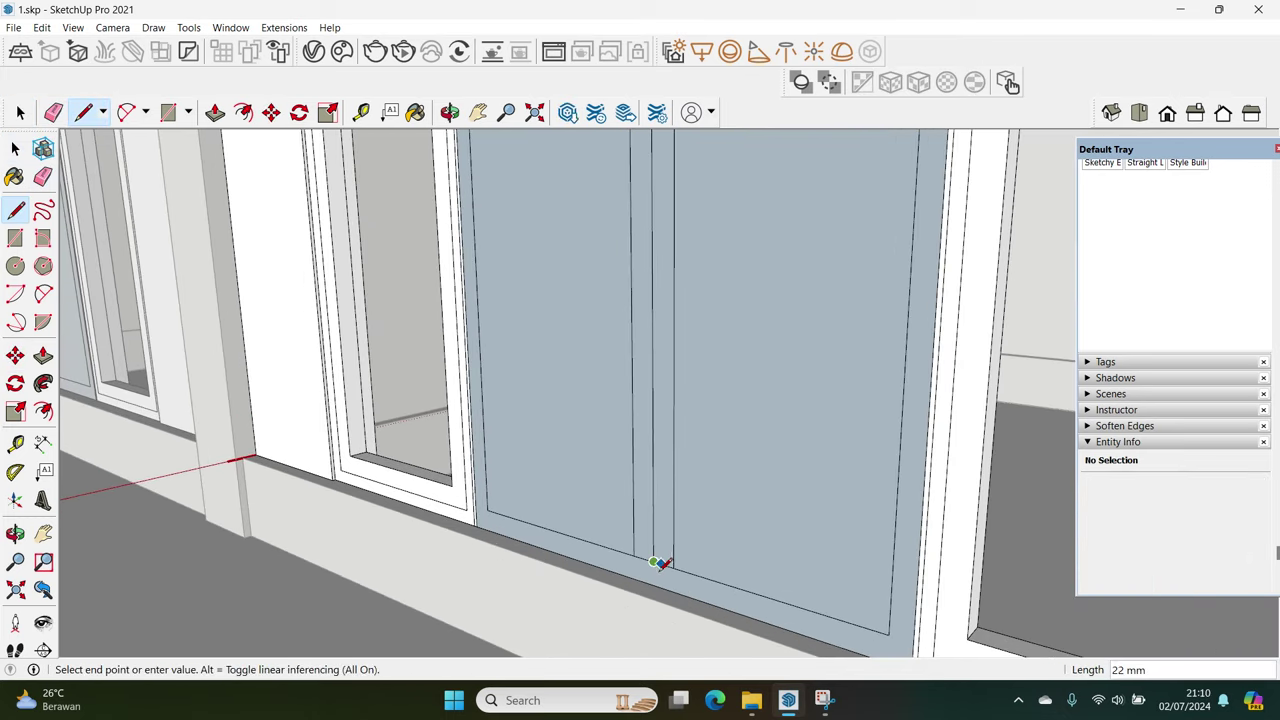
scroll(664, 573, down, 4)
scroll(671, 309, up, 3)
click(673, 290)
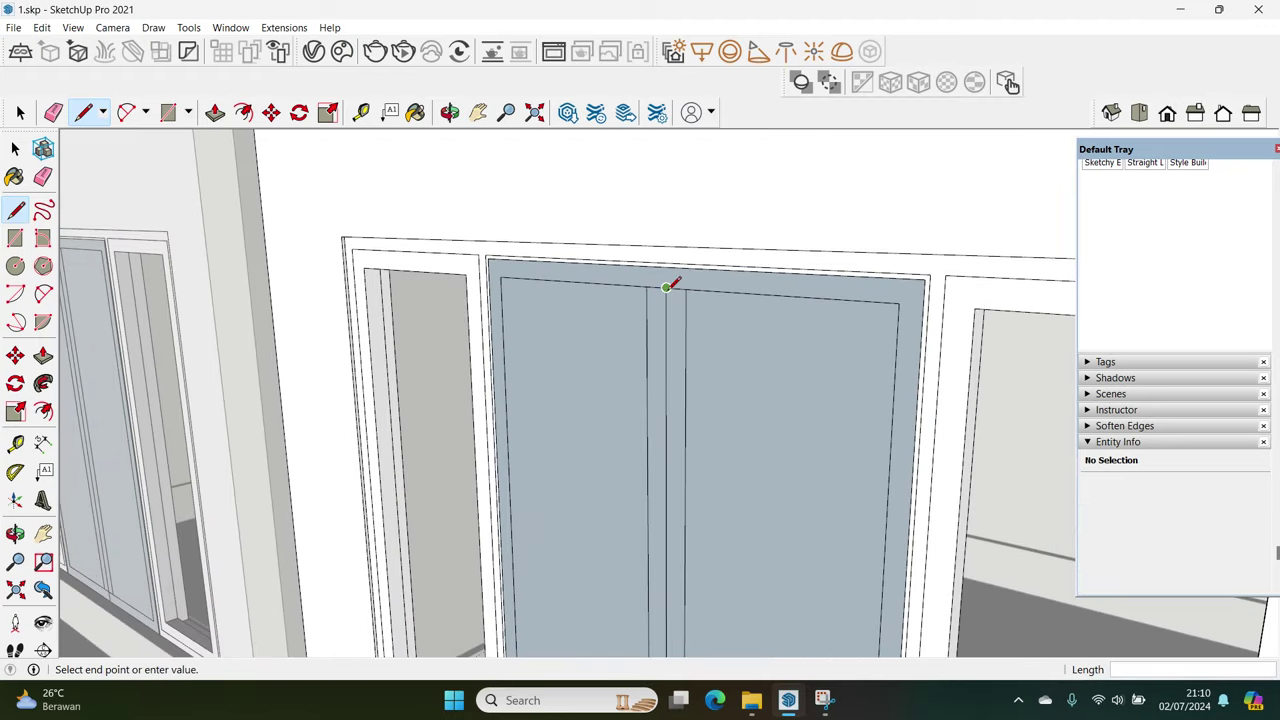
key(space)
key(e)
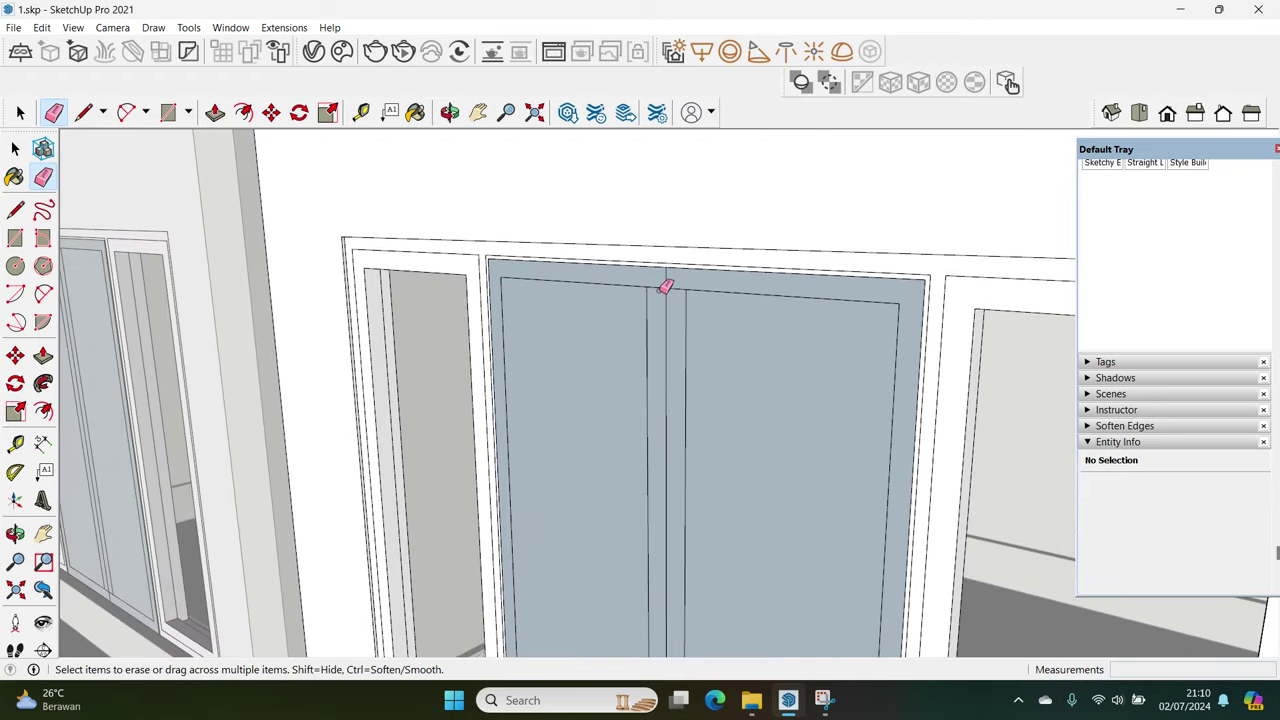
scroll(686, 551, down, 3)
scroll(671, 586, up, 2)
key(space)
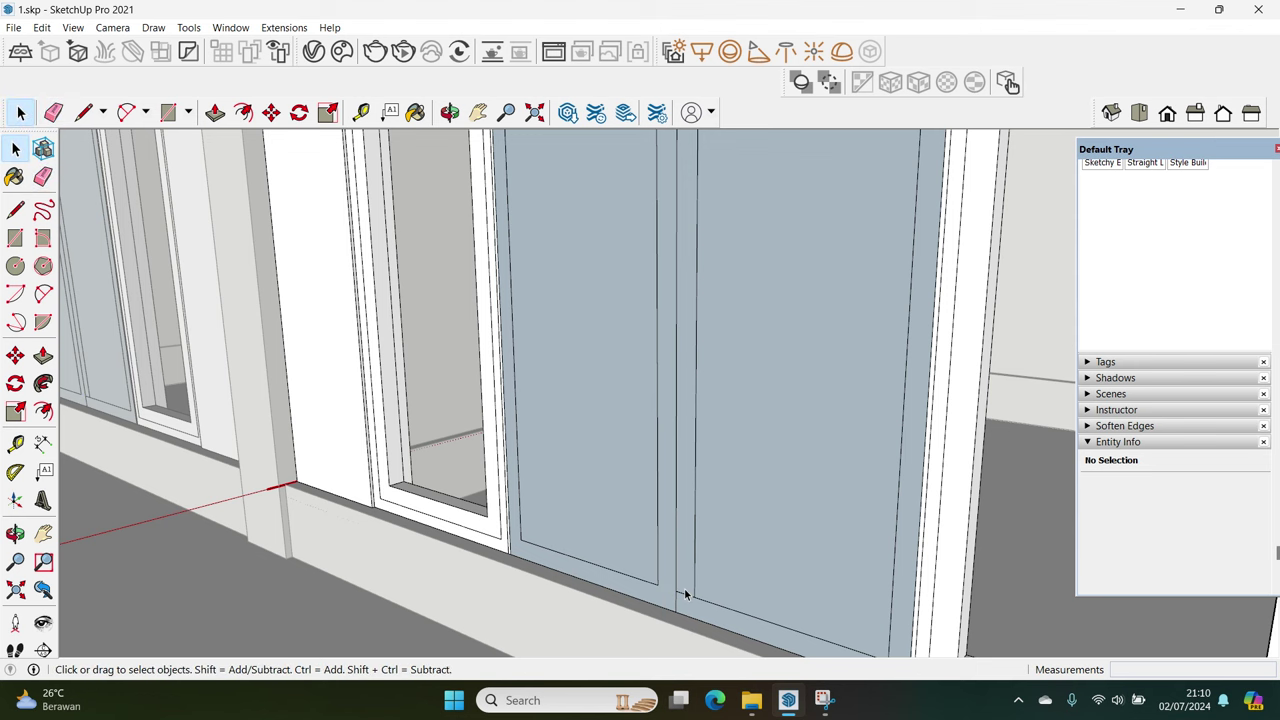
Delete the narrow centre strip between the two door leaves
double_click(685, 594)
key(Delete)
scroll(686, 509, down, 5)
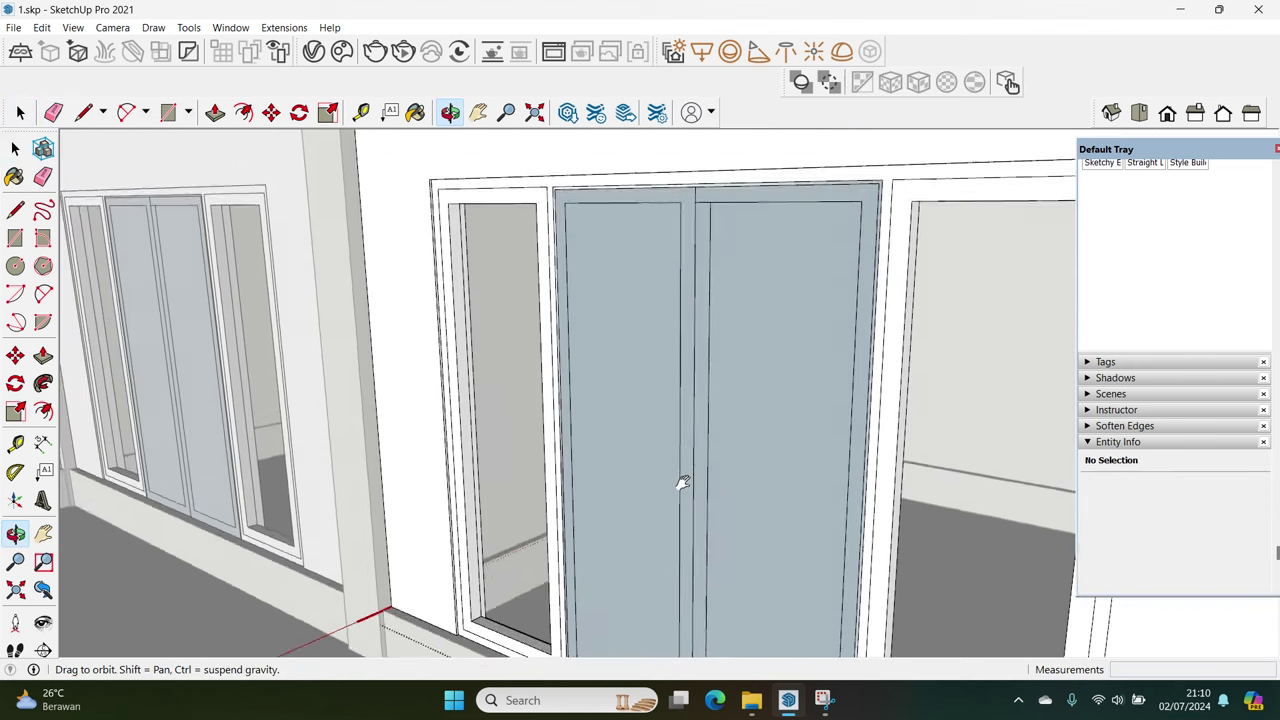
middle_drag(680, 486, 717, 286)
click(705, 316)
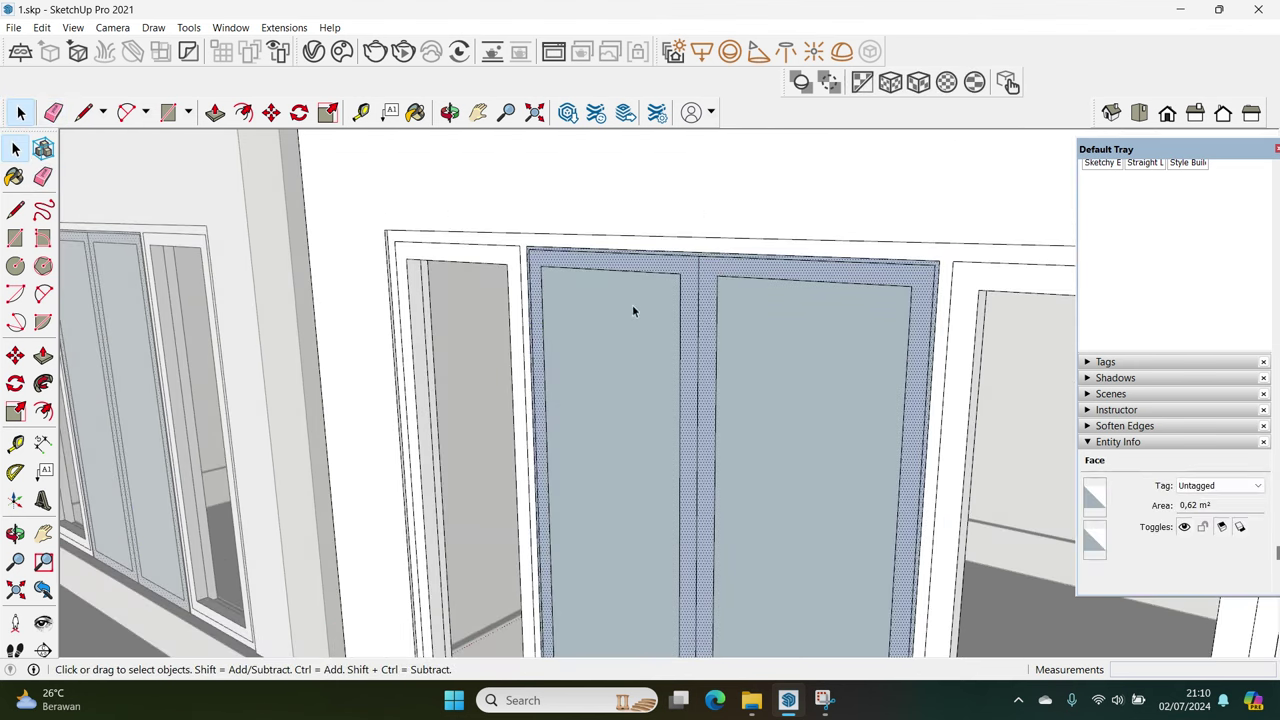
scroll(650, 380, down, 3)
middle_drag(677, 461, 725, 528)
Redraw the door rectangle from bottom to top and delete the old frame face
key(r)
scroll(694, 586, up, 2)
click(704, 593)
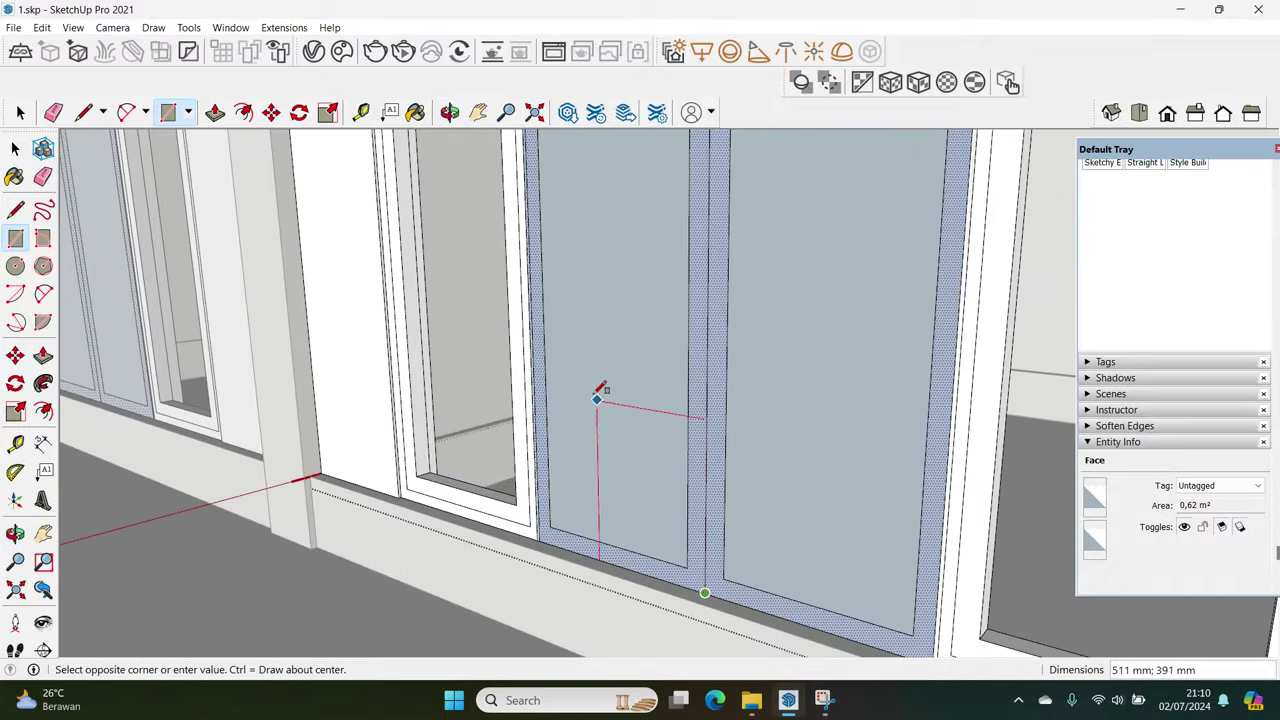
scroll(575, 280, down, 3)
scroll(580, 210, up, 3)
scroll(580, 210, up, 2)
click(579, 214)
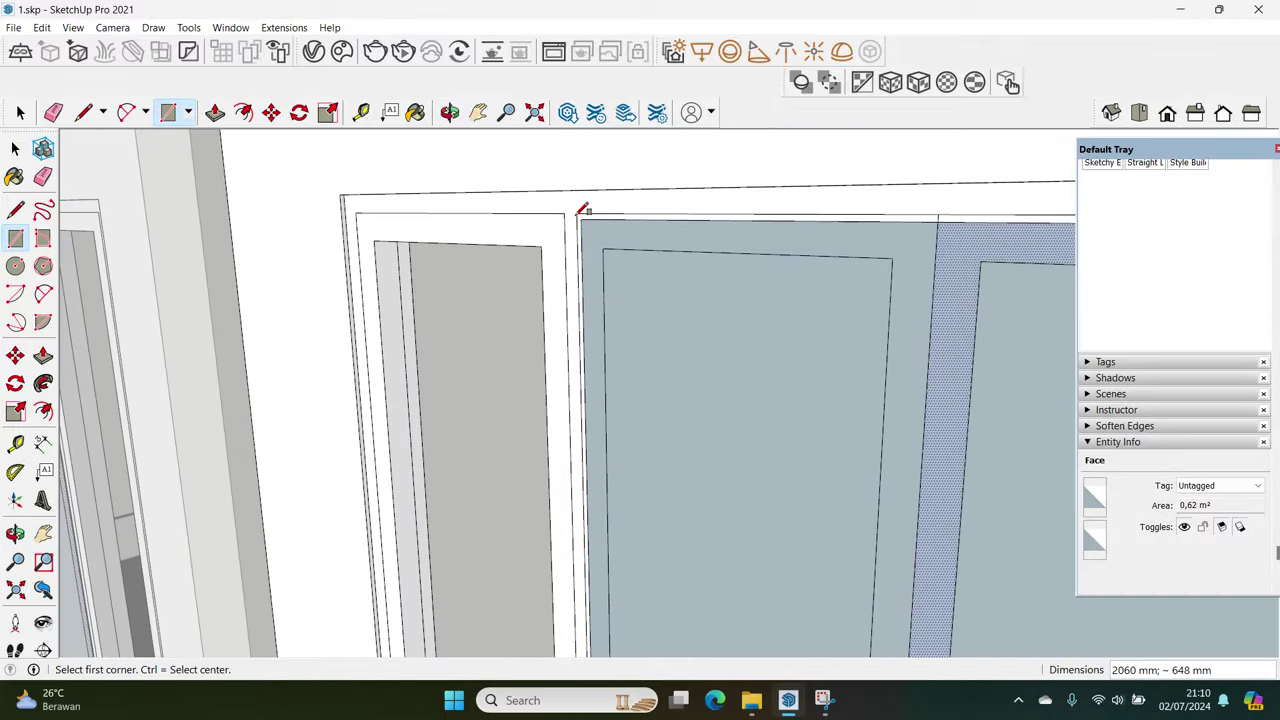
key(space)
scroll(580, 211, down, 3)
key(Delete)
Delete the right door leaf and its leftover top edge
click(806, 343)
key(Delete)
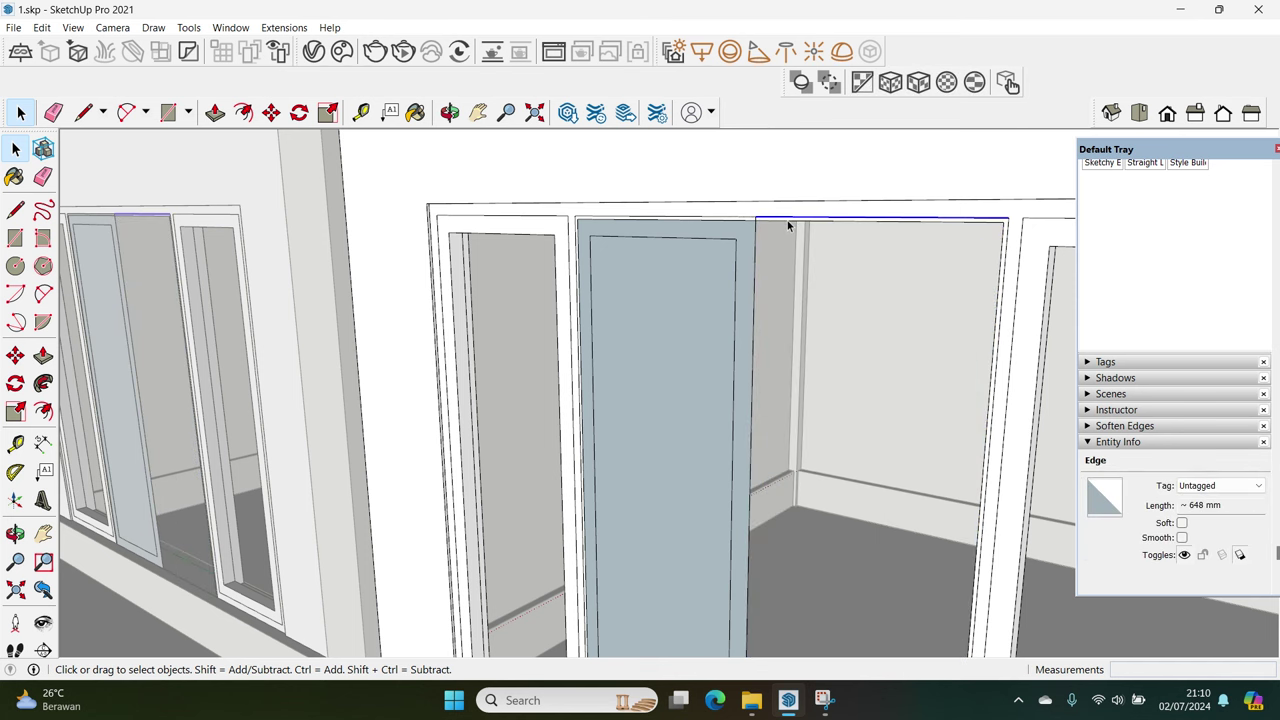
key(Delete)
middle_drag(1007, 262, 986, 509)
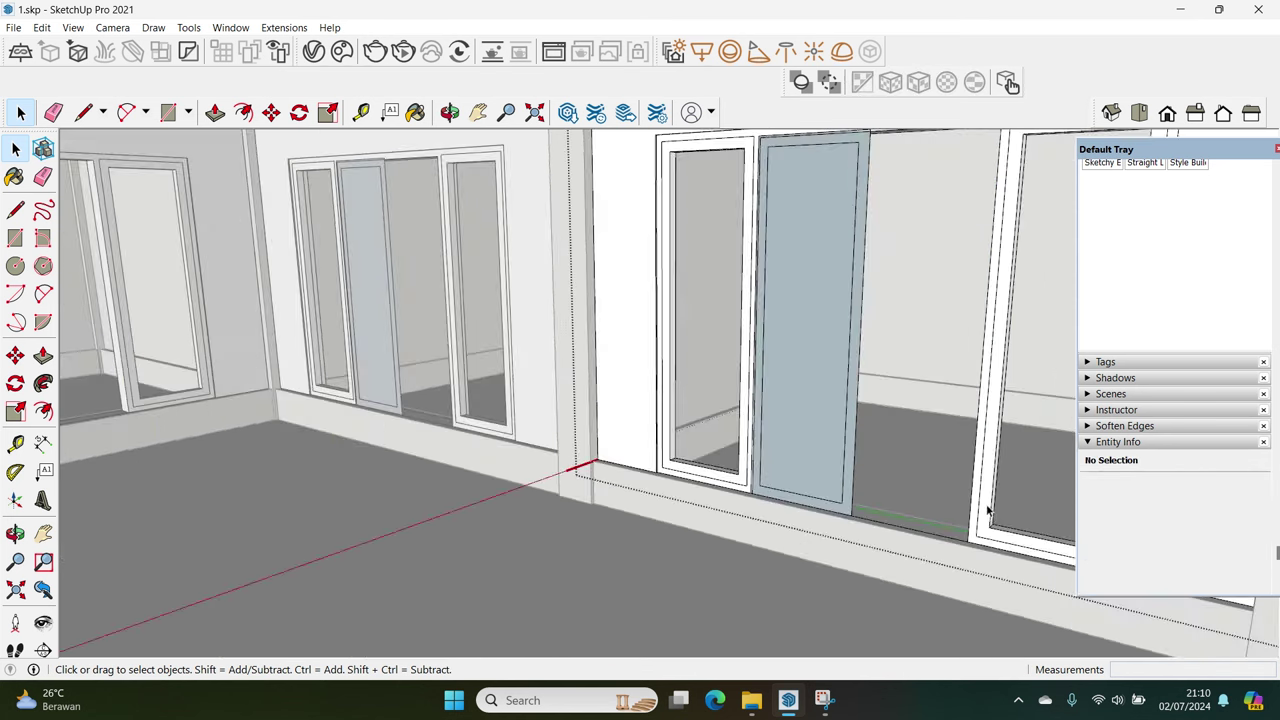
scroll(966, 503, up, 3)
key(e)
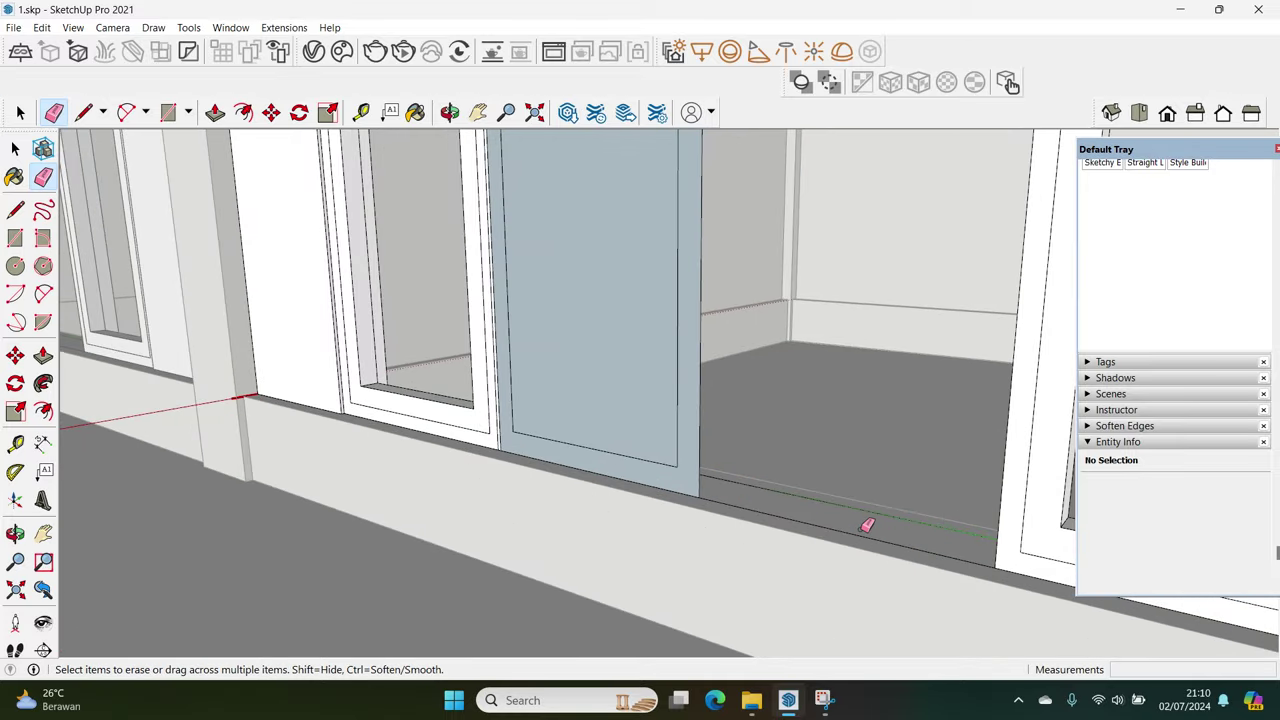
scroll(786, 486, up, 3)
mouse_move(714, 371)
middle_down()
mouse_move(522, 487)
mouse_move(423, 523)
mouse_move(200, 557)
mouse_move(603, 491)
middle_up()
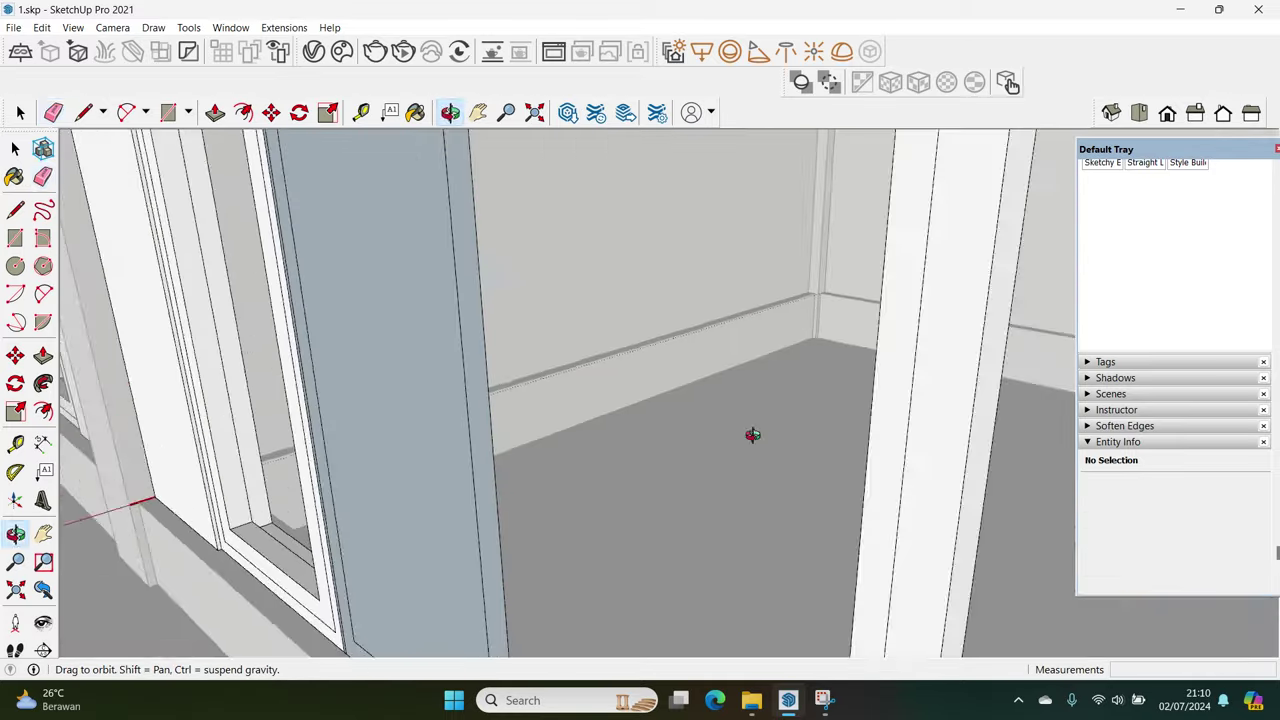
key(space)
Delete the remaining leaf's glass panel, leaving only its frame ring
click(591, 560)
key(Delete)
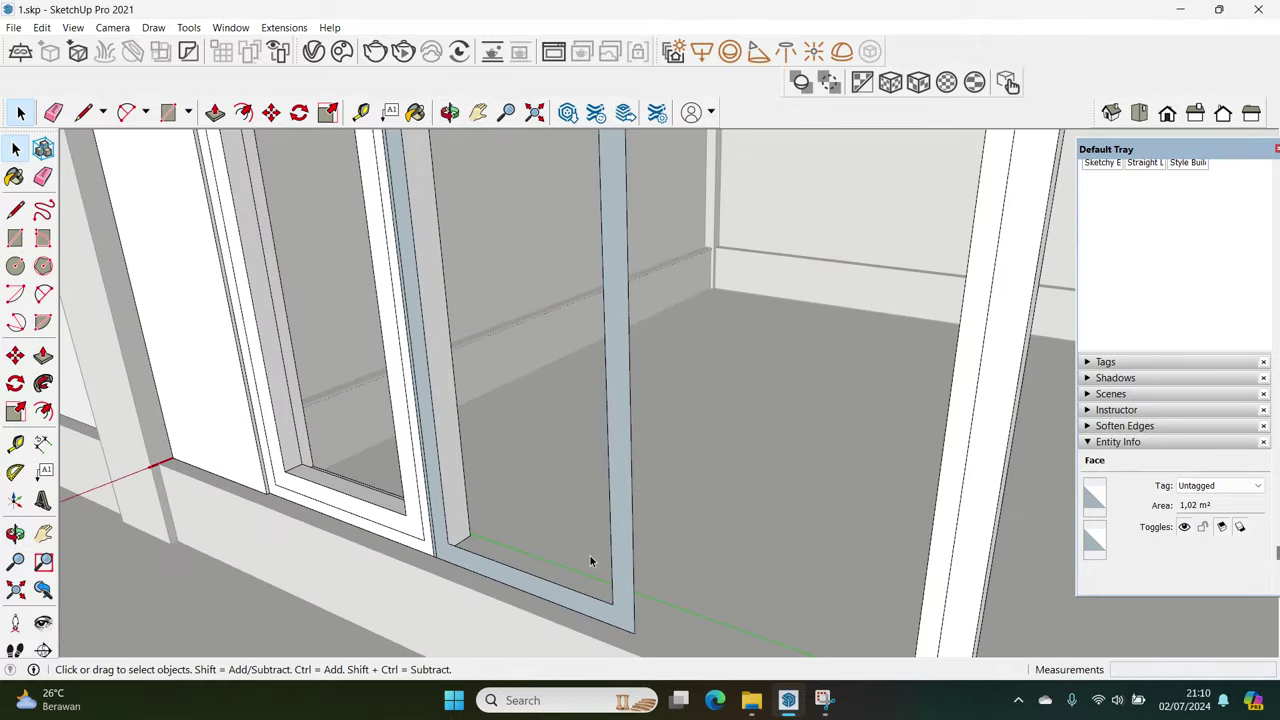
shift+middle_drag(617, 614, 612, 545)
Push/Pull the frame ring to give the sash frame thickness
key(p)
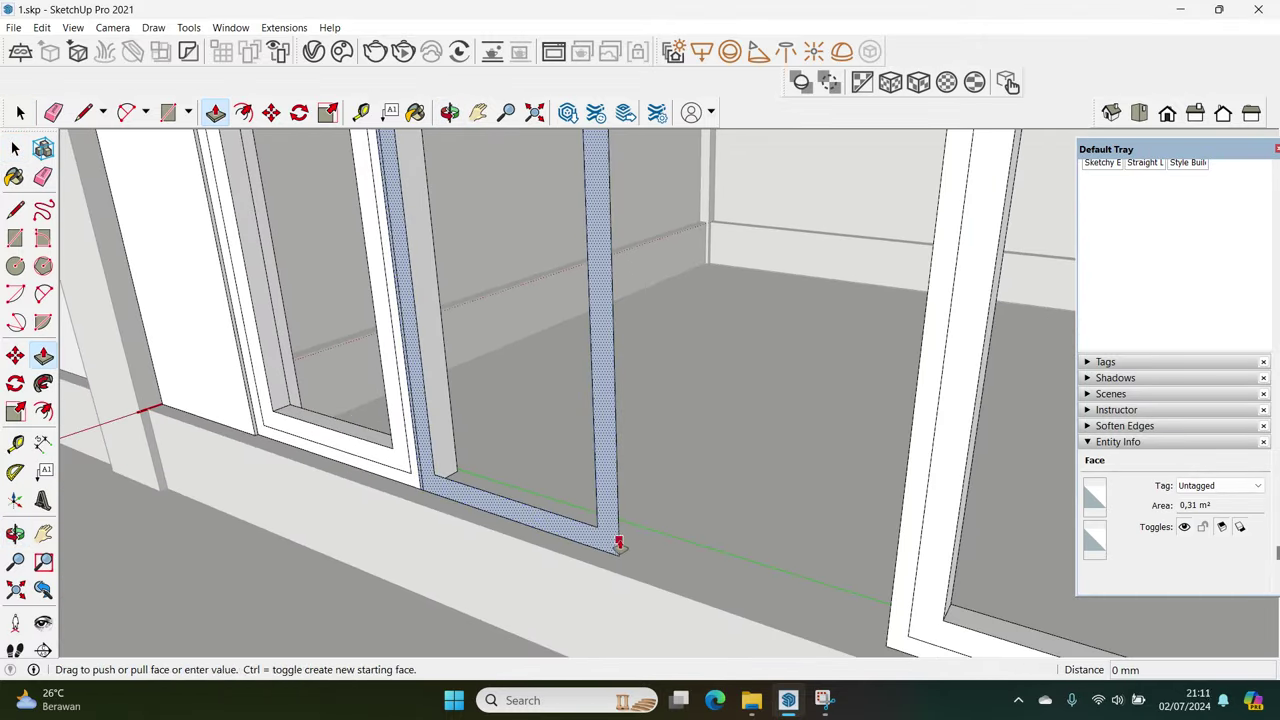
drag(612, 543, 593, 560)
key(Return)
key(space)
Select the new frame group and bring up its context menu
middle_drag(586, 528, 542, 480)
click(542, 480)
right_click(565, 541)
mouse_move(590, 320)
middle_down()
mouse_move(563, 437)
mouse_move(611, 587)
middle_up()
scroll(611, 587, up, 2)
scroll(649, 600, up, 3)
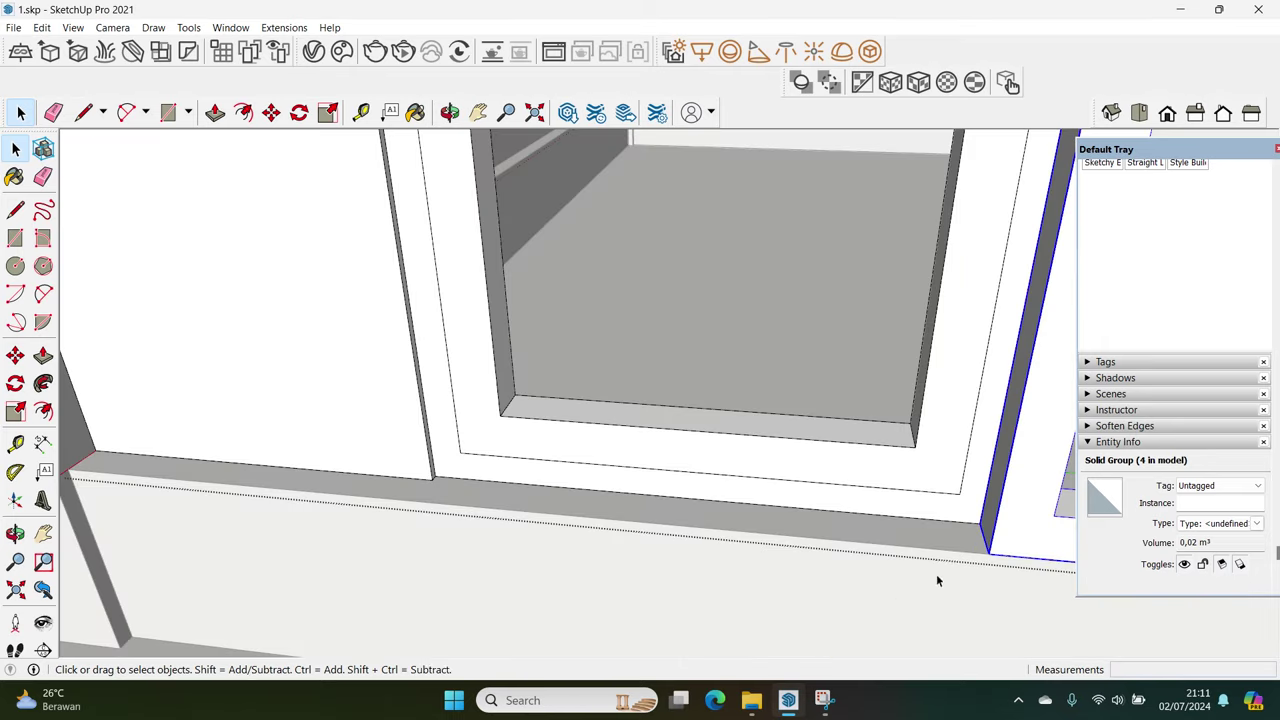
Move the frame about 60 mm from its corner
key(m)
middle_drag(869, 580, 878, 573)
click(878, 573)
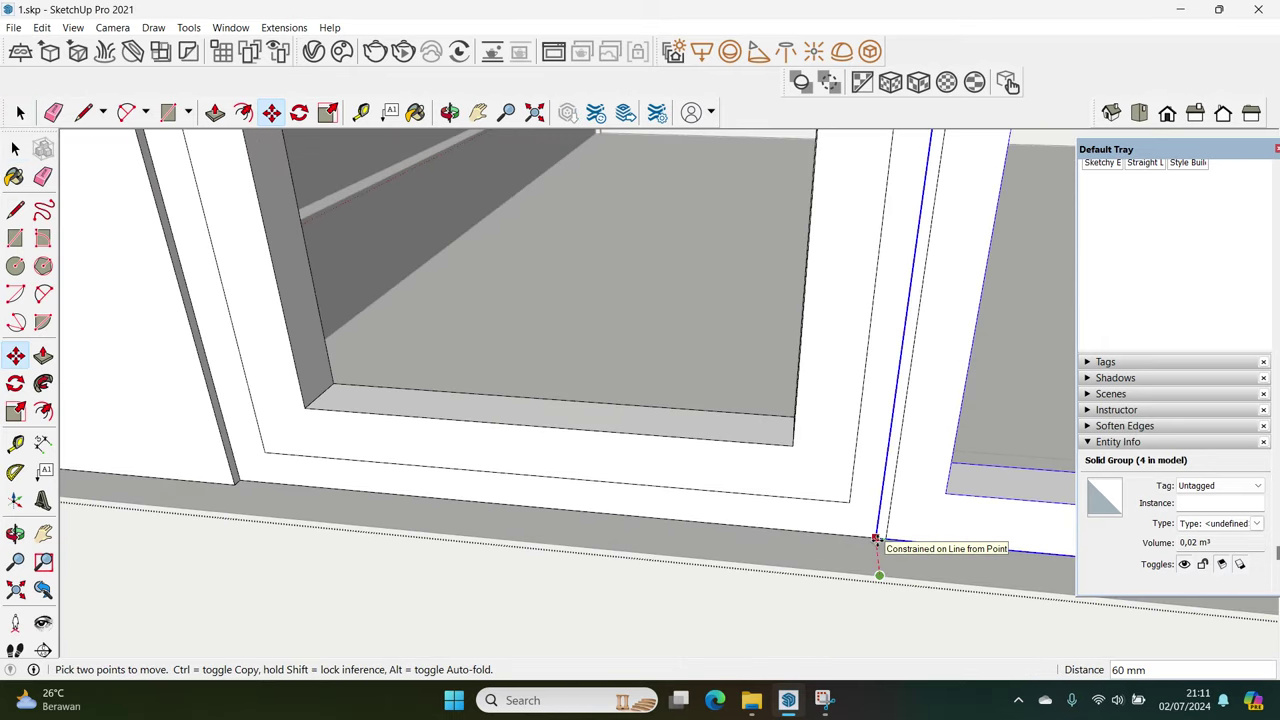
click(877, 540)
key(space)
Merge the two frame groups into one solid
ctrl+click(856, 527)
right_click(858, 523)
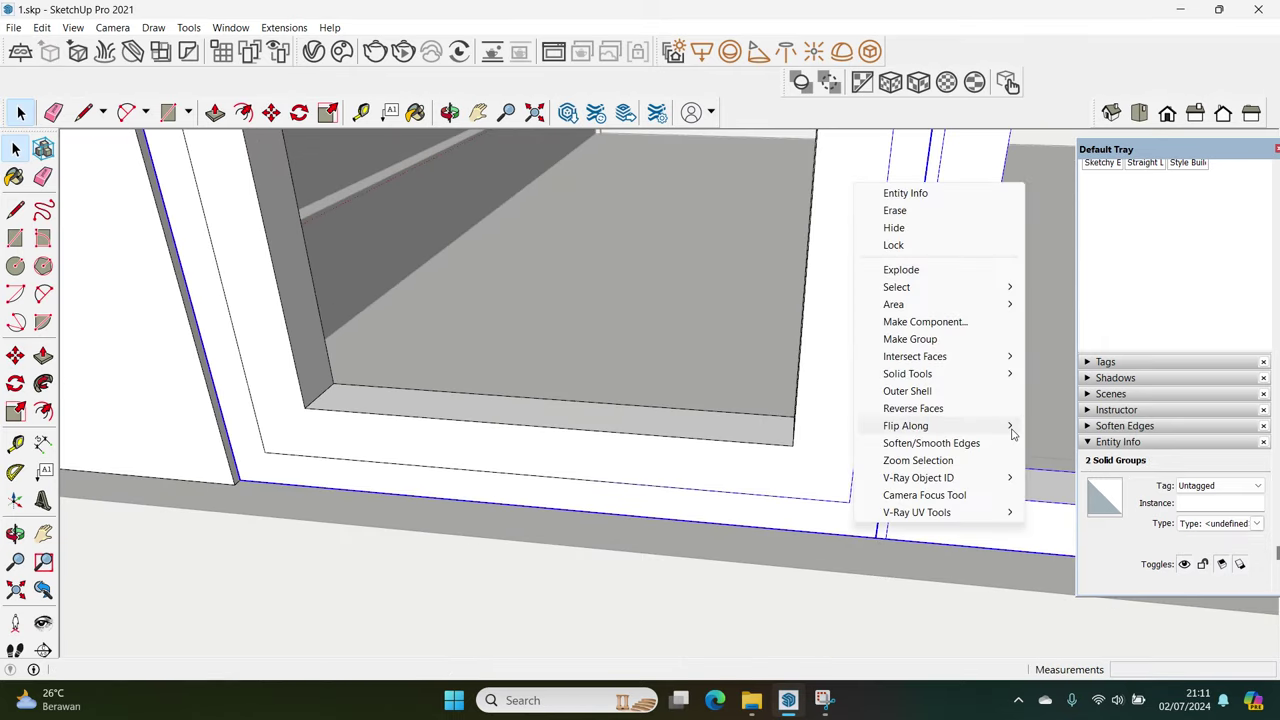
click(1070, 426)
mouse_move(640, 480)
middle_down()
mouse_move(512, 593)
mouse_move(504, 586)
middle_up()
Copy the merged frame to the right for the neighbouring panel
key(m)
click(504, 586)
key(ctrl)
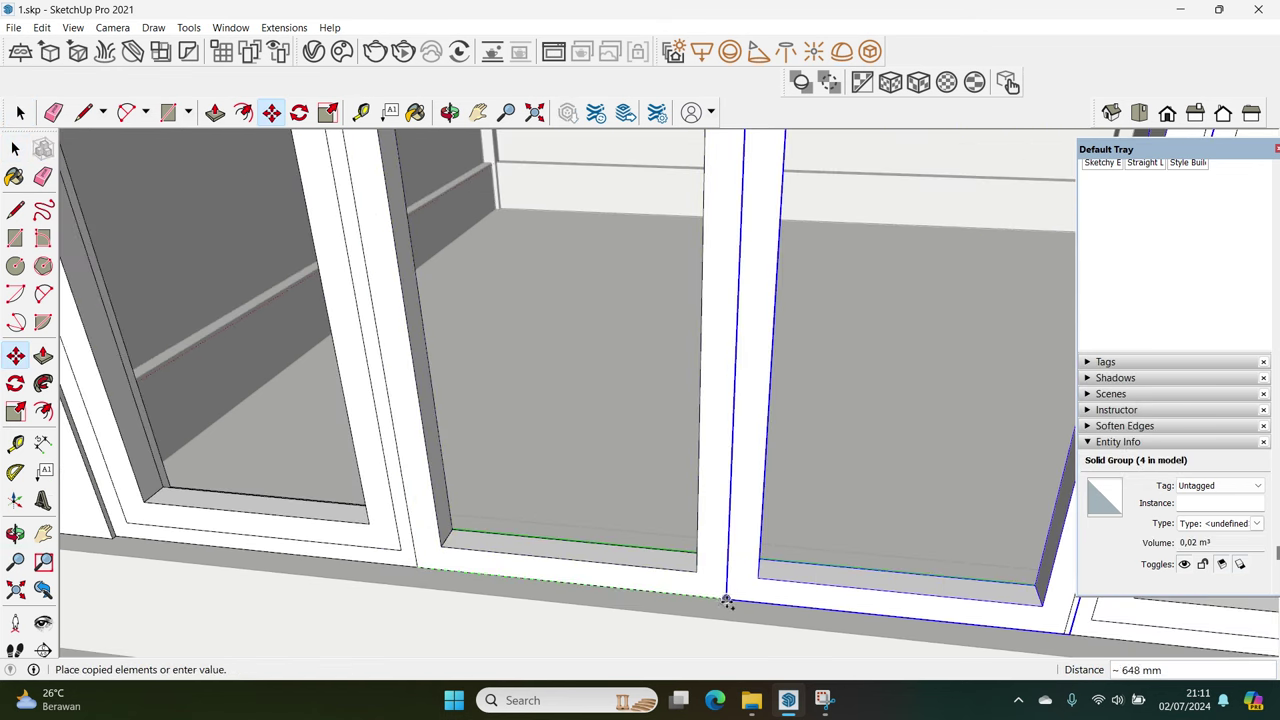
click(728, 606)
key(space)
middle_drag(728, 606, 893, 612)
right_click(866, 586)
mouse_move(919, 428)
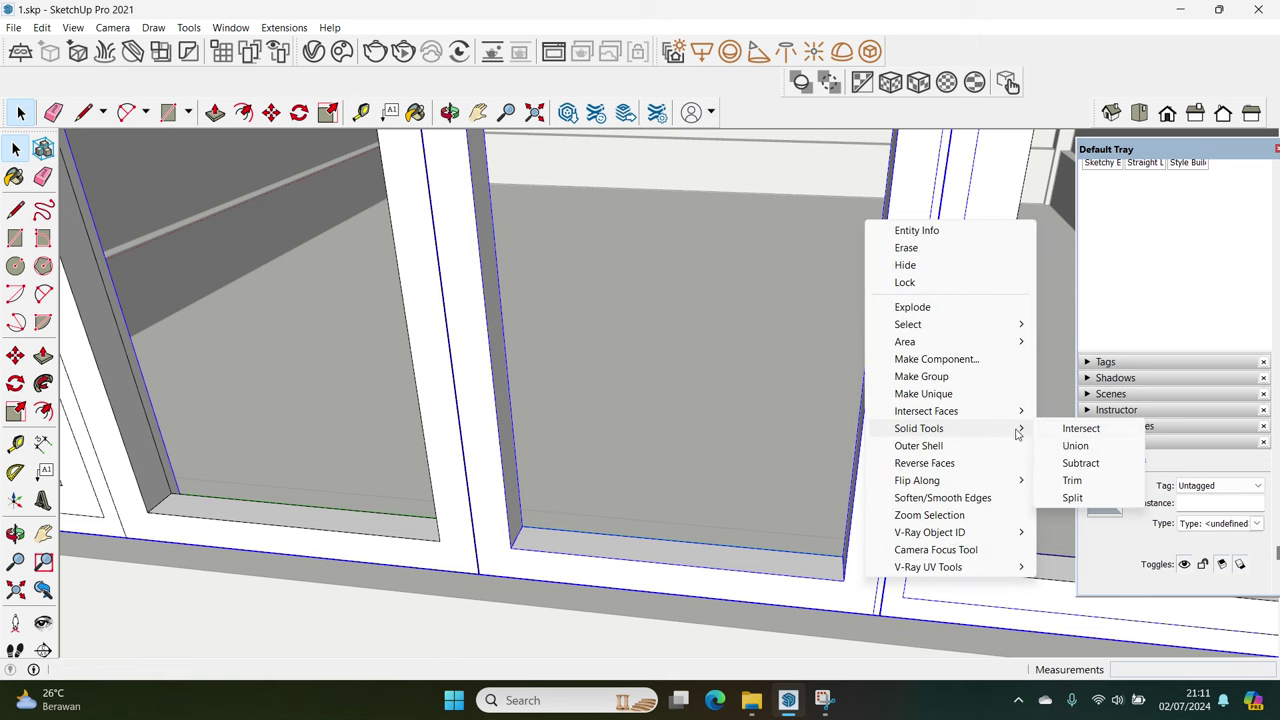
middle_drag(1075, 485, 534, 209)
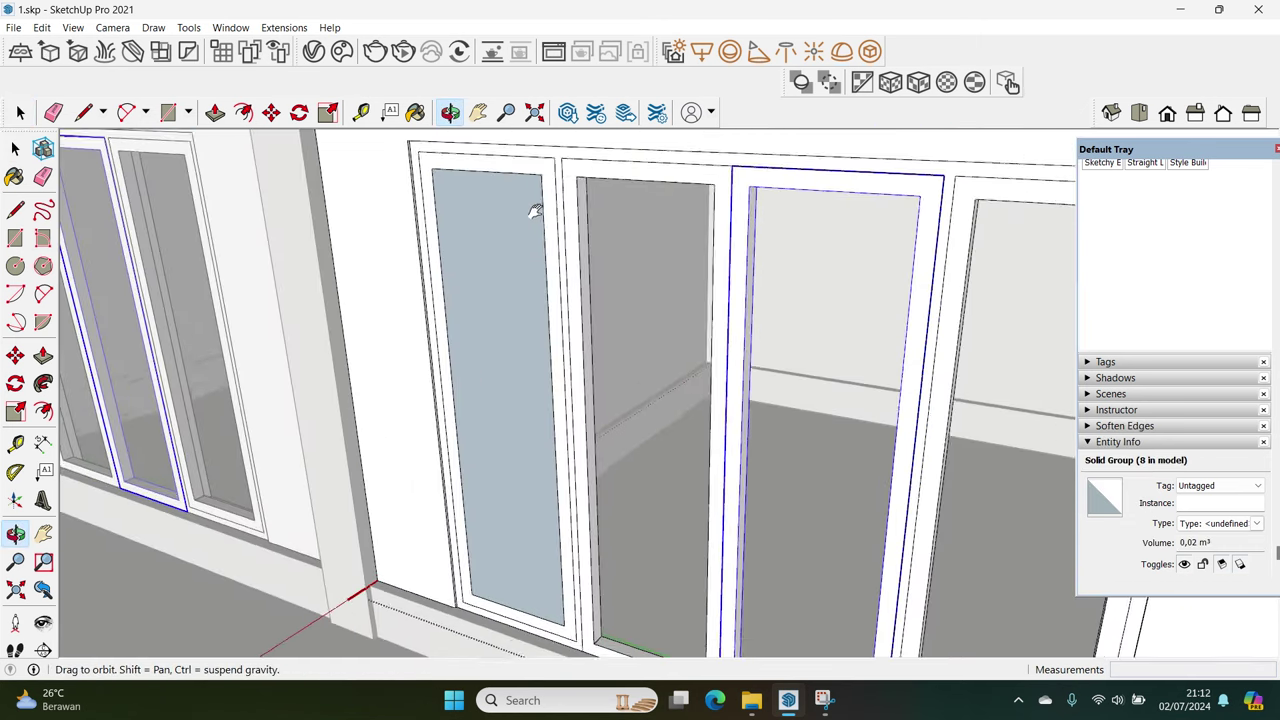
Draw a glass pane rectangle between the inner corners of the right panel's frame
key(r)
click(600, 640)
scroll(671, 434, down, 3)
scroll(700, 251, up, 3)
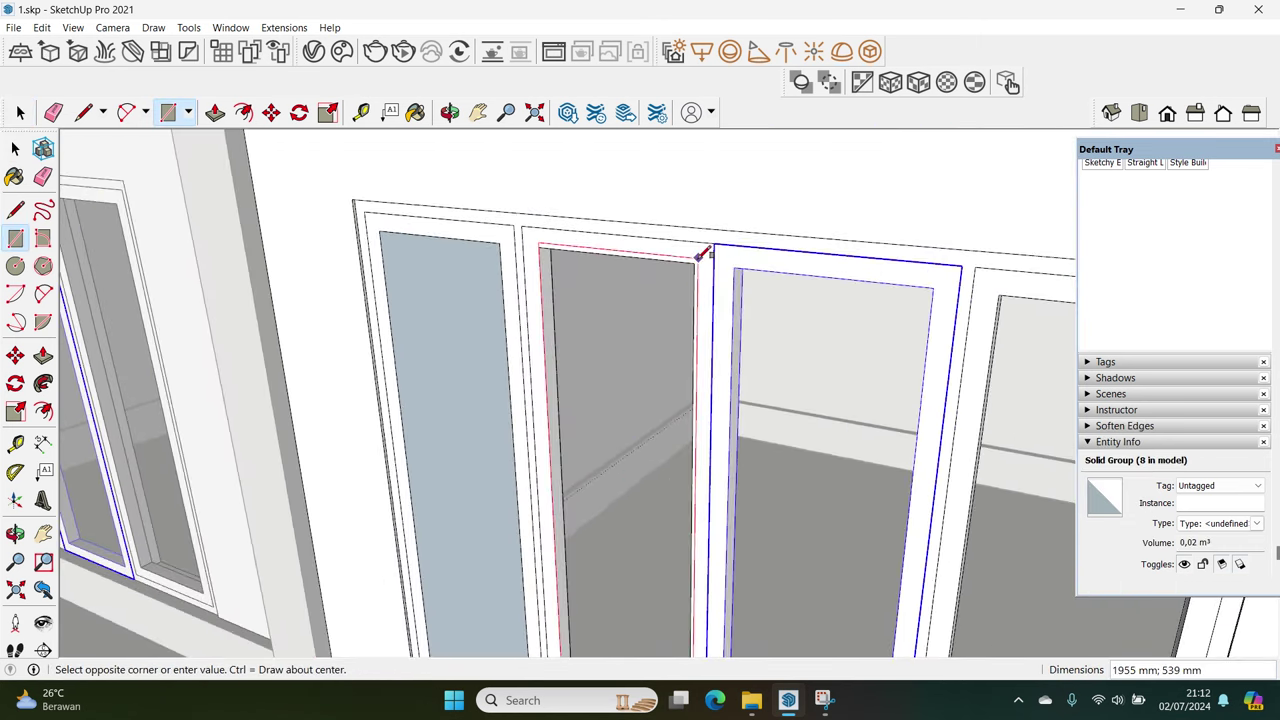
key(Escape)
scroll(680, 346, up, 2)
scroll(680, 600, up, 1)
scroll(672, 600, up, 1)
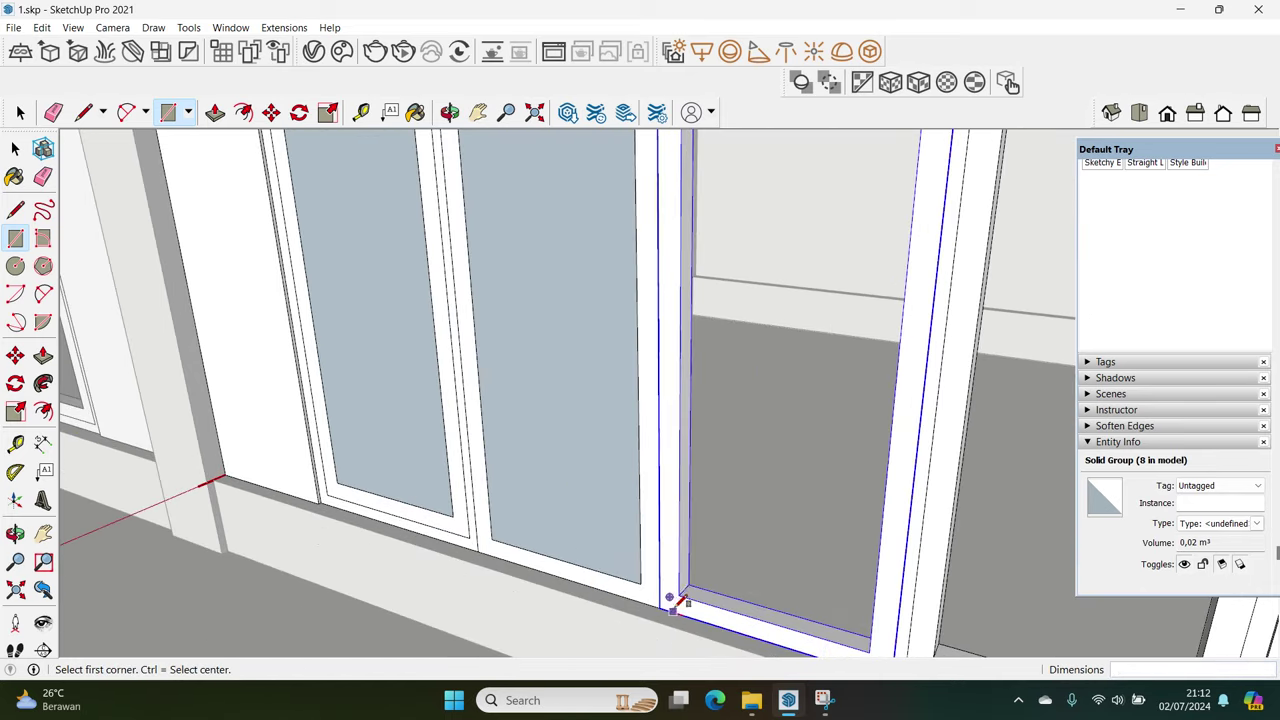
scroll(694, 606, up, 1)
click(680, 590)
scroll(766, 371, down, 3)
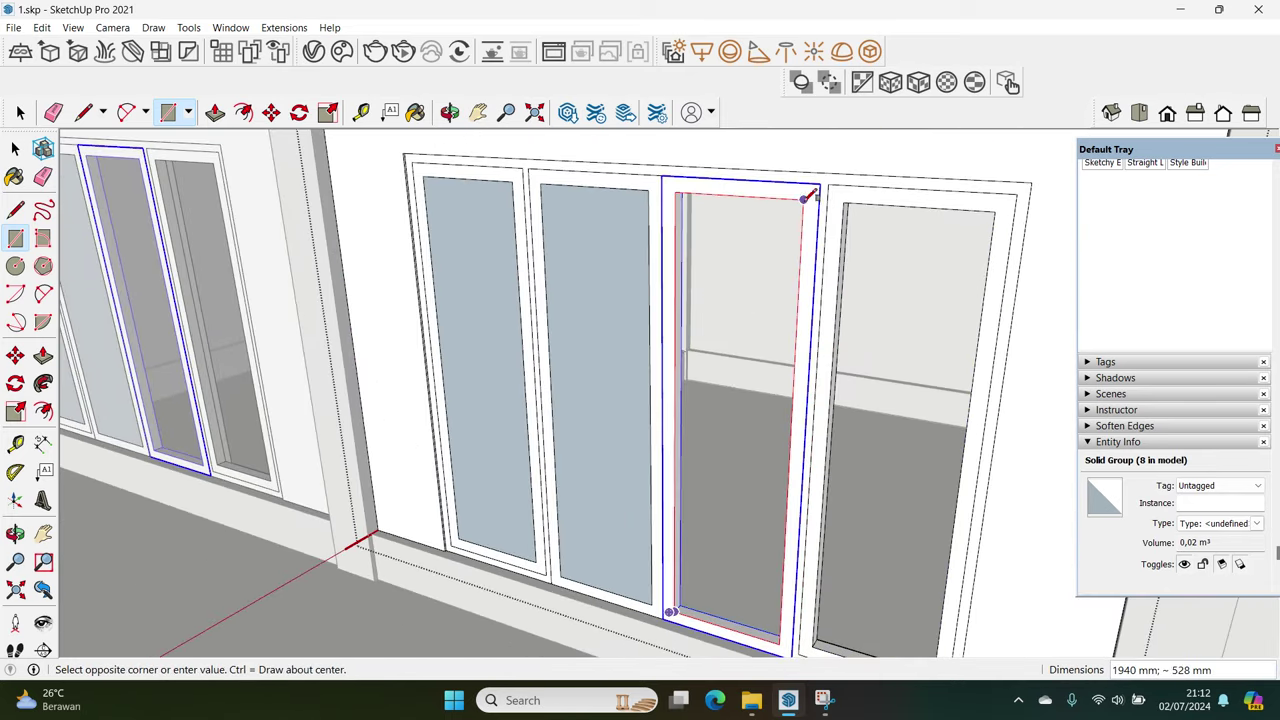
key(Escape)
scroll(800, 553, up, 3)
click(792, 551)
scroll(810, 500, down, 3)
scroll(908, 240, up, 3)
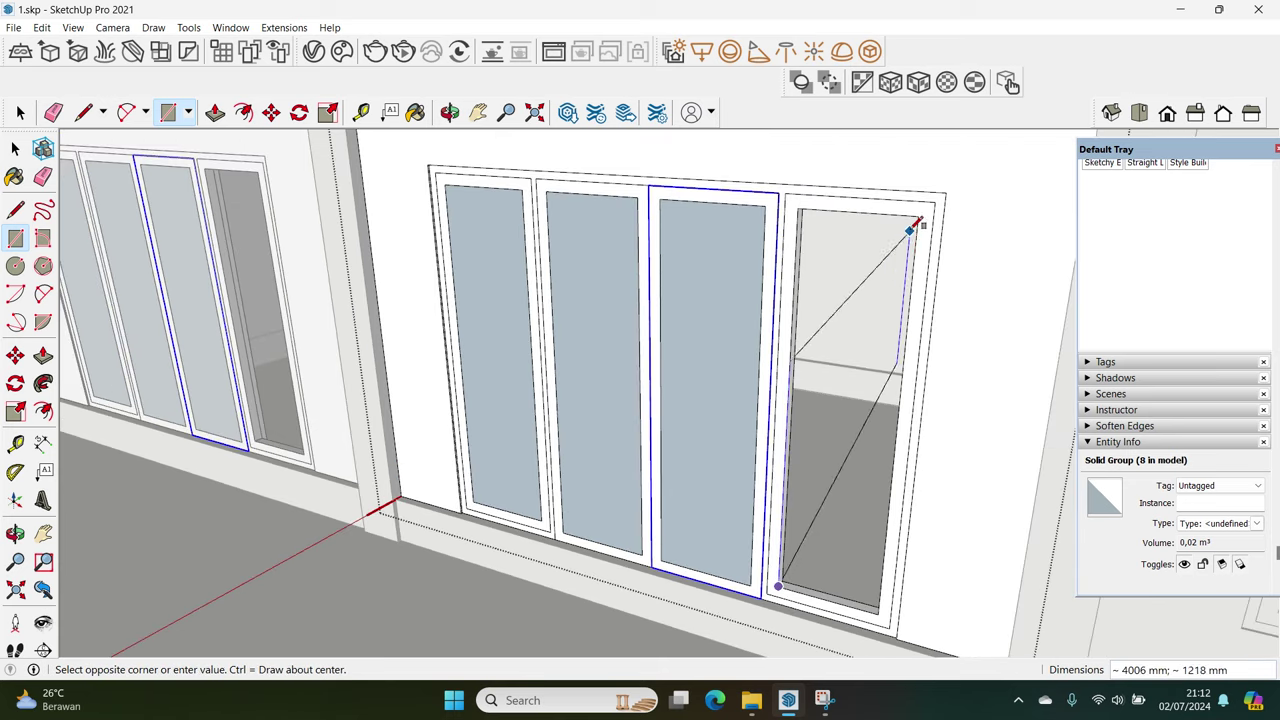
click(919, 213)
key(space)
scroll(1127, 232, up, 3)
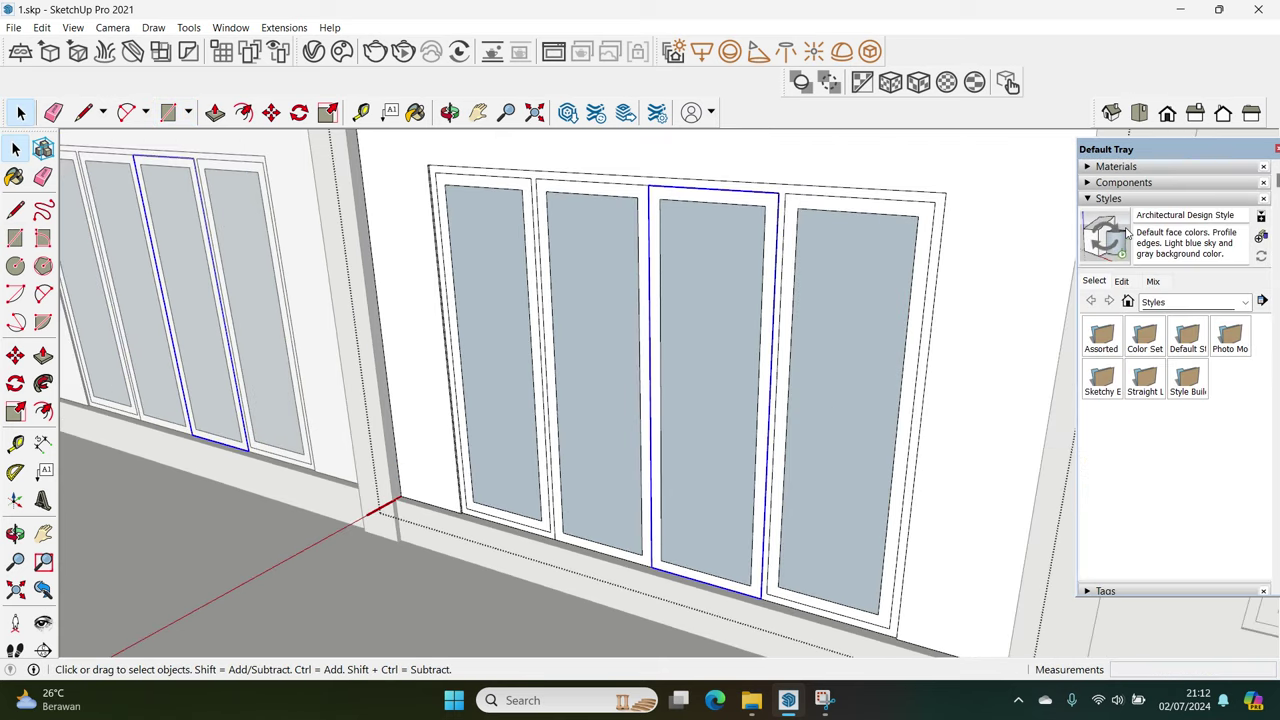
Pick Translucent Glass Gray from the Glass and Mirrors material collection
click(1108, 200)
click(1116, 168)
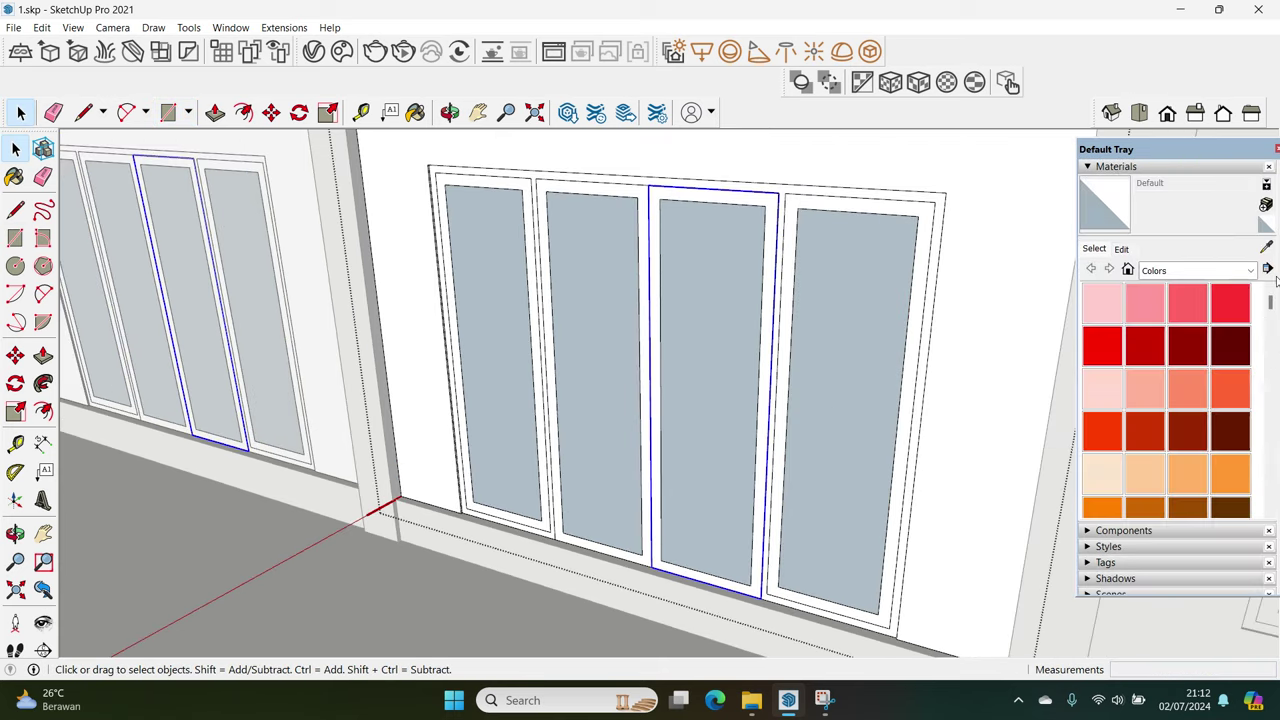
click(1236, 271)
click(1185, 394)
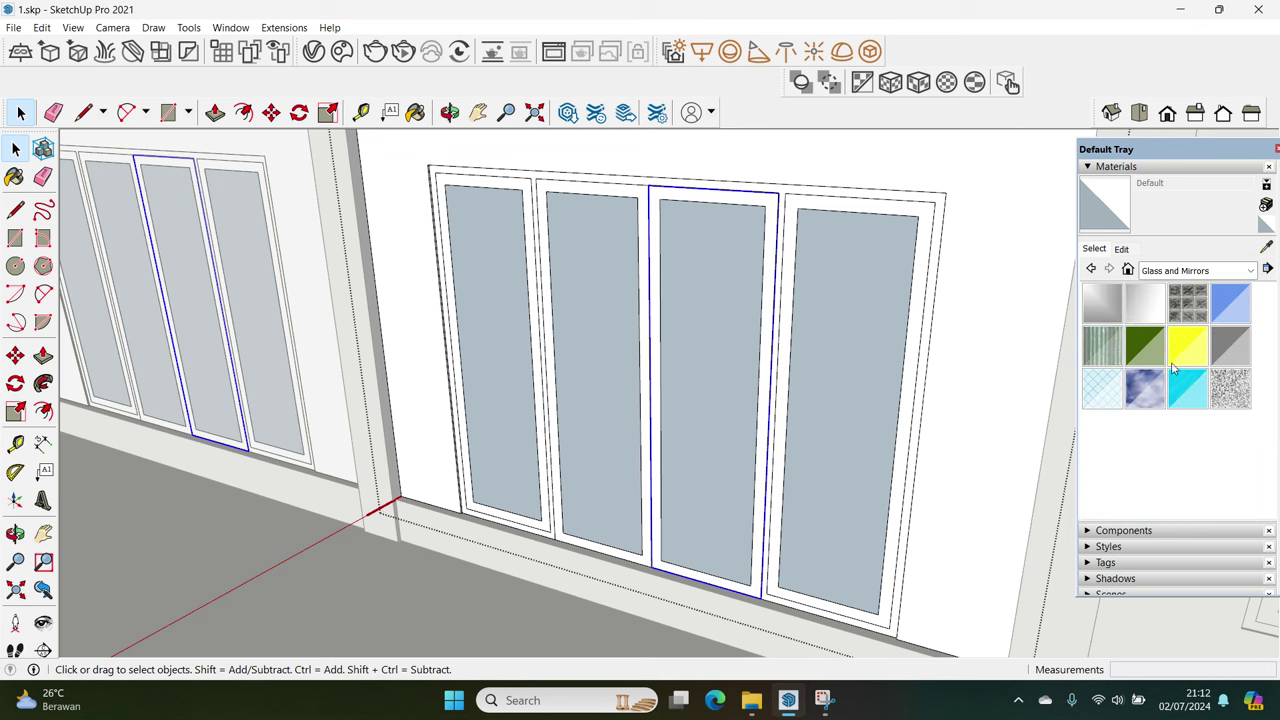
click(1230, 345)
Paint four window panes with the Translucent Glass Gray material
click(891, 423)
click(680, 437)
click(595, 425)
click(520, 423)
key(space)
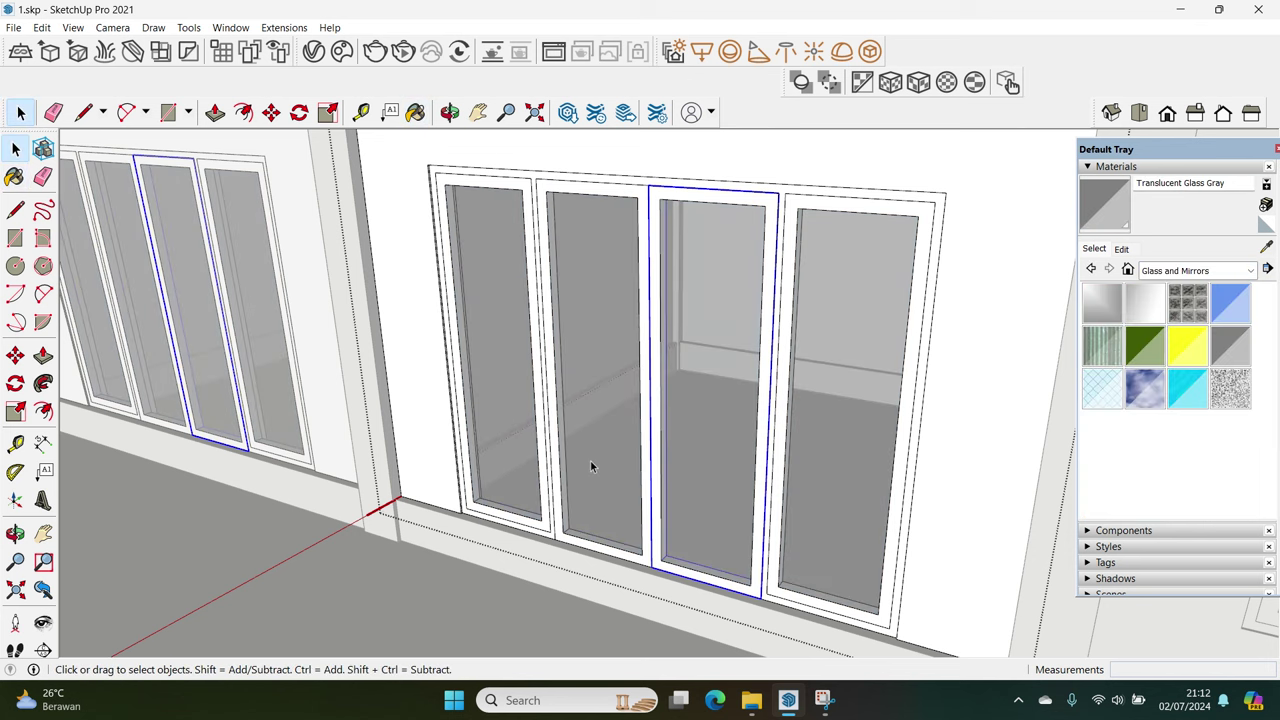
Select the four glass panes together
click(592, 466)
shift+click(521, 452)
shift+click(730, 509)
shift+click(800, 527)
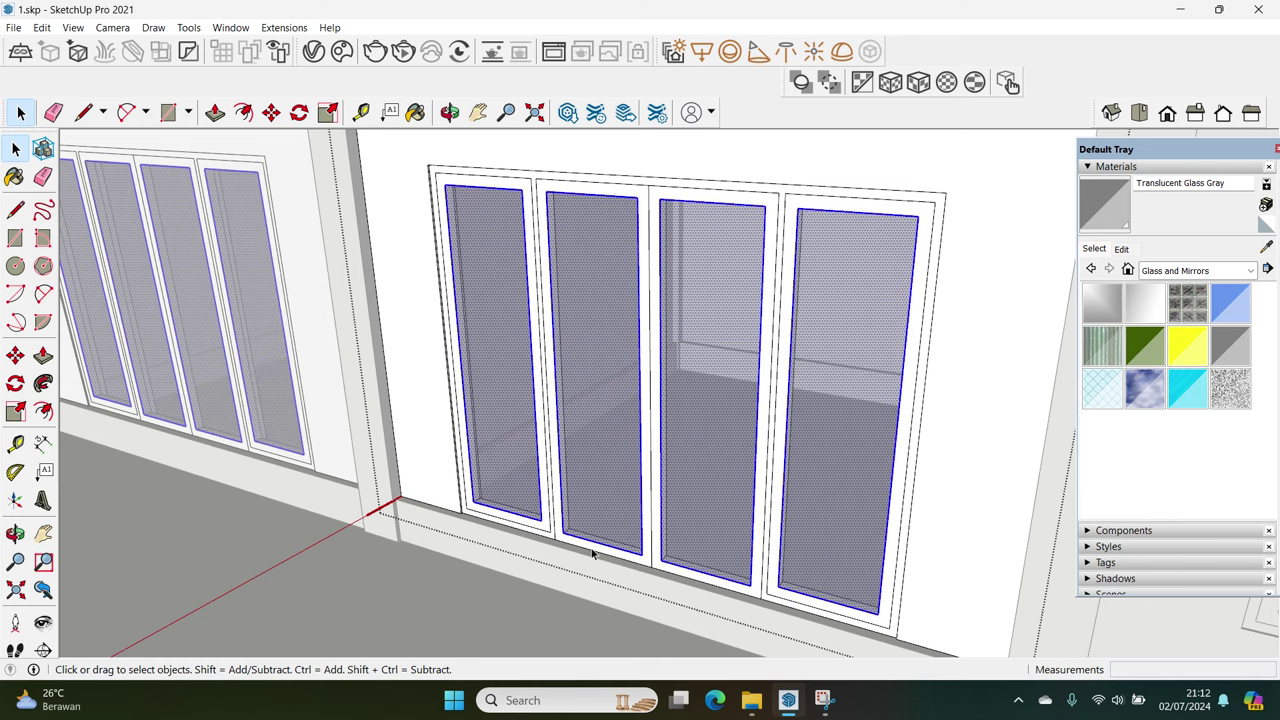
scroll(595, 554, up, 3)
scroll(580, 555, up, 3)
scroll(563, 555, up, 3)
scroll(455, 527, down, 2)
Start and cancel a move of the panes, then orbit to face the courtyard facade
key(m)
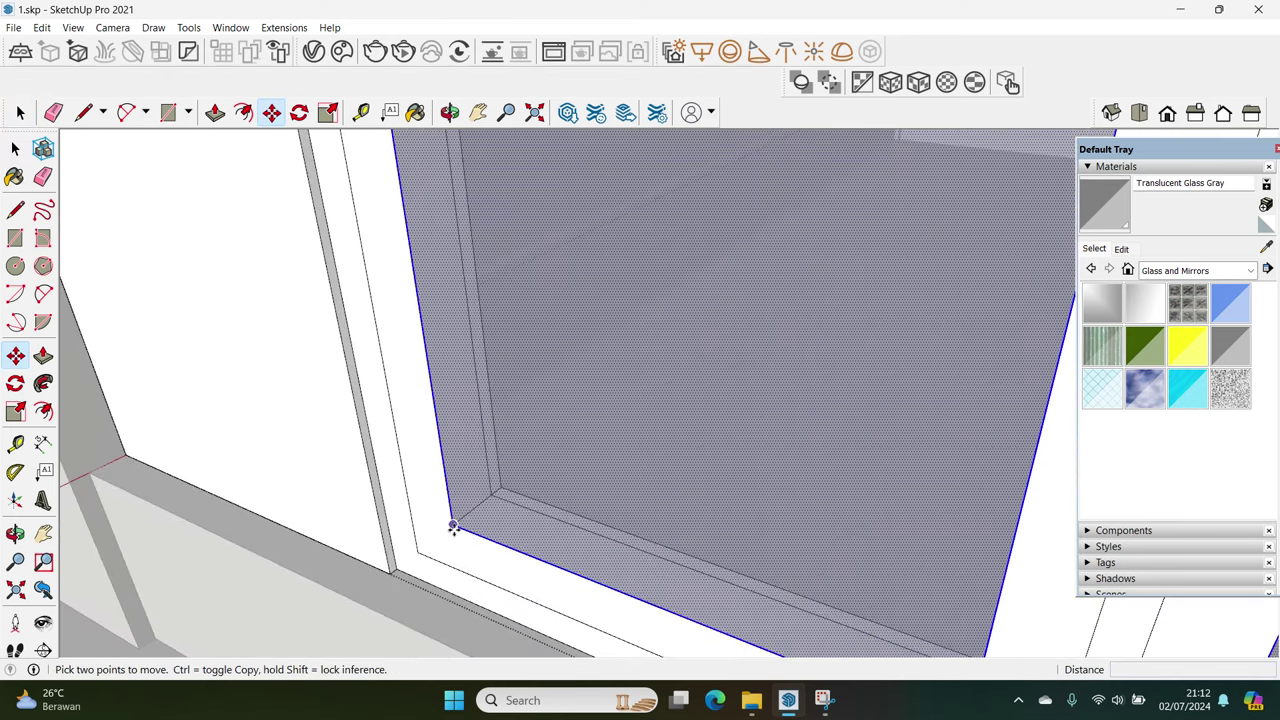
key(space)
scroll(560, 490, down, 3)
scroll(665, 450, down, 3)
scroll(664, 449, down, 3)
middle_drag(660, 450, 400, 468)
scroll(365, 470, up, 3)
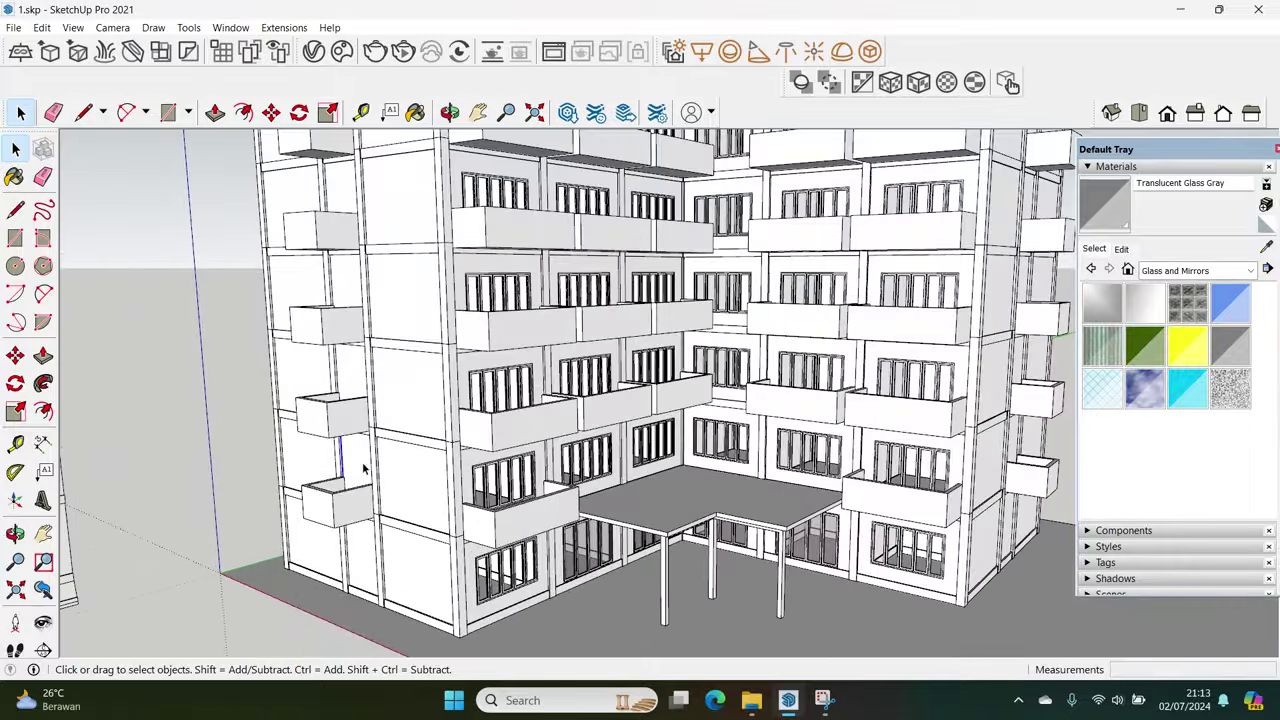
Try the Protractor at the roof corner while orbiting across the roof, then cancel it
scroll(517, 513, down, 3)
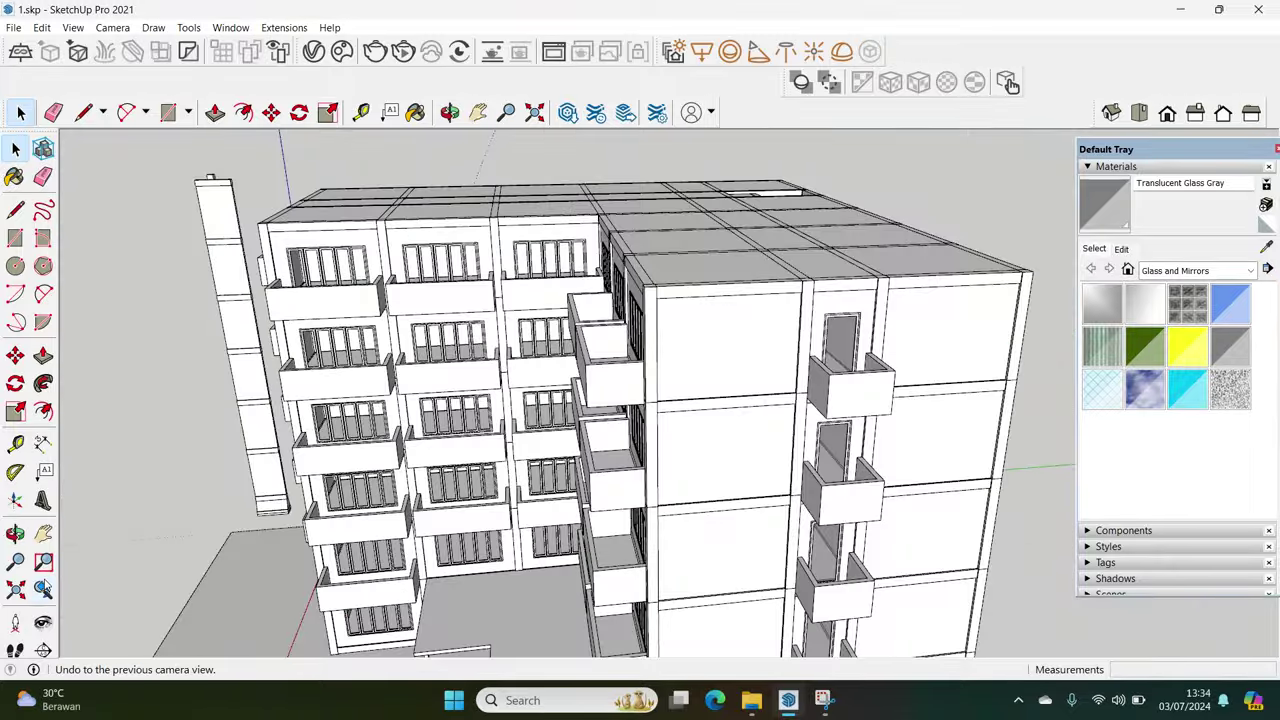
click(16, 472)
scroll(686, 286, up, 2)
scroll(633, 281, up, 2)
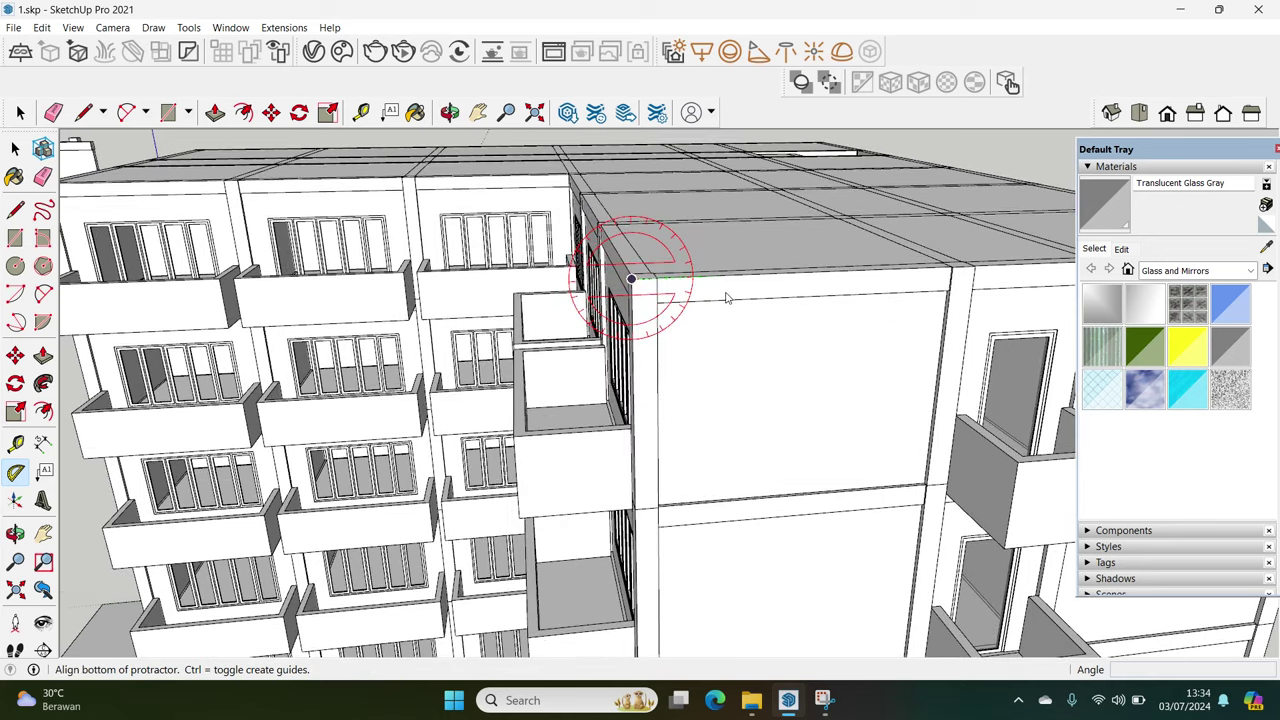
middle_drag(727, 297, 930, 288)
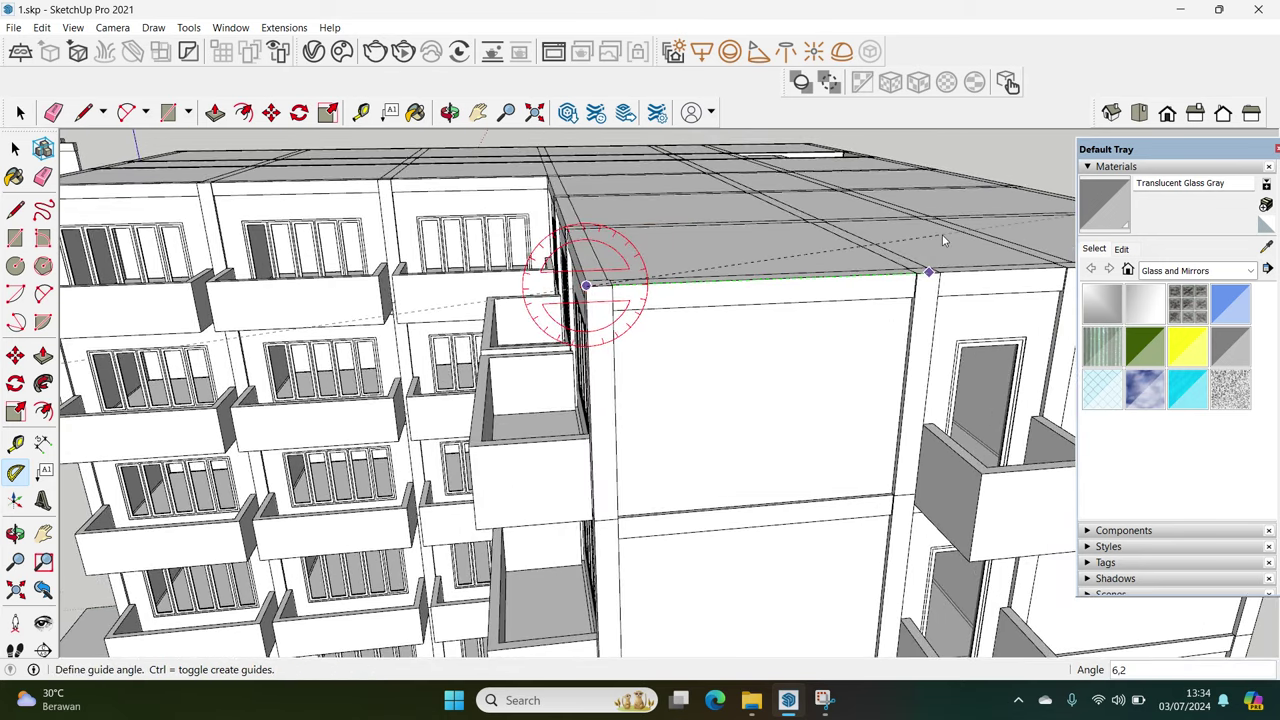
middle_drag(944, 240, 657, 371)
key(space)
scroll(660, 375, up, 2)
Draw a 12000 mm by 10450 mm rectangle across the roof slab corner to corner
key(r)
click(500, 382)
scroll(971, 237, down, 3)
middle_drag(971, 237, 600, 290)
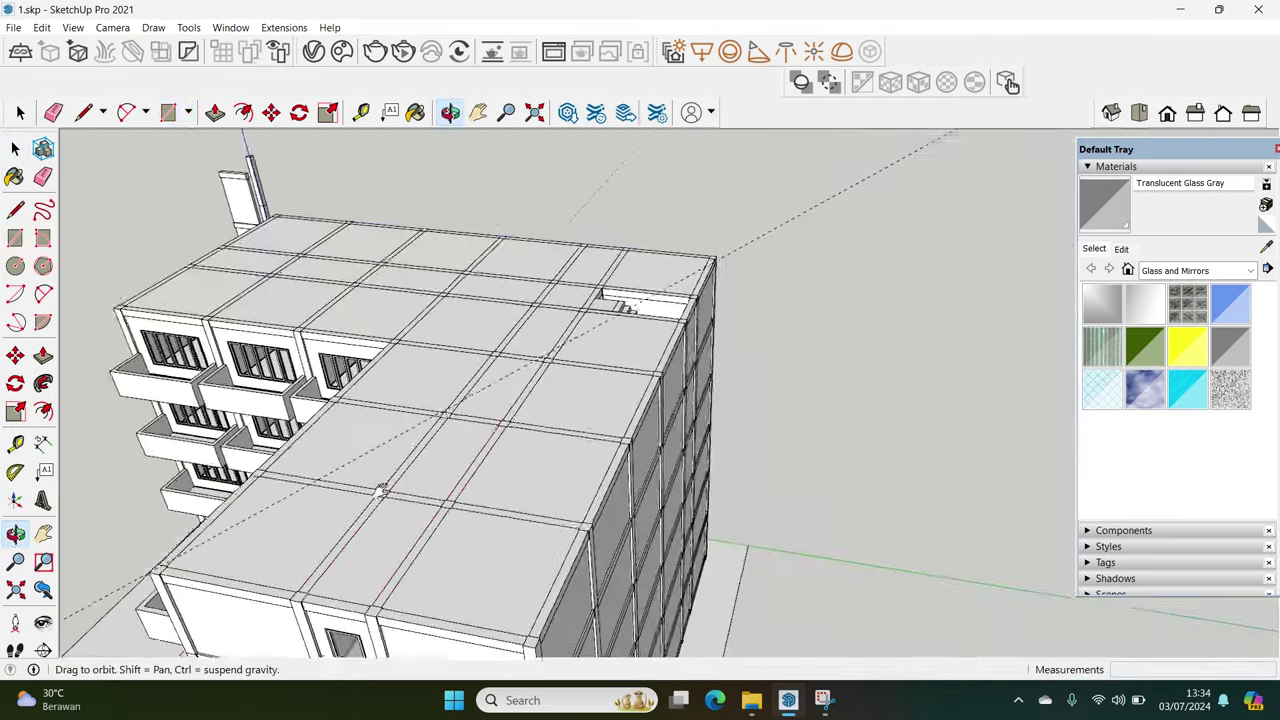
scroll(760, 263, up, 3)
click(838, 287)
scroll(486, 300, down, 3)
mouse_move(486, 300)
middle_down()
mouse_move(714, 286)
mouse_move(309, 466)
middle_up()
Start a second roof rectangle, cancel it, and orbit to a new view of the building
scroll(272, 548, up, 2)
click(272, 548)
scroll(272, 548, down, 3)
middle_drag(272, 548, 843, 263)
scroll(714, 280, up, 3)
middle_drag(714, 280, 709, 363)
scroll(709, 363, up, 2)
scroll(700, 271, down, 2)
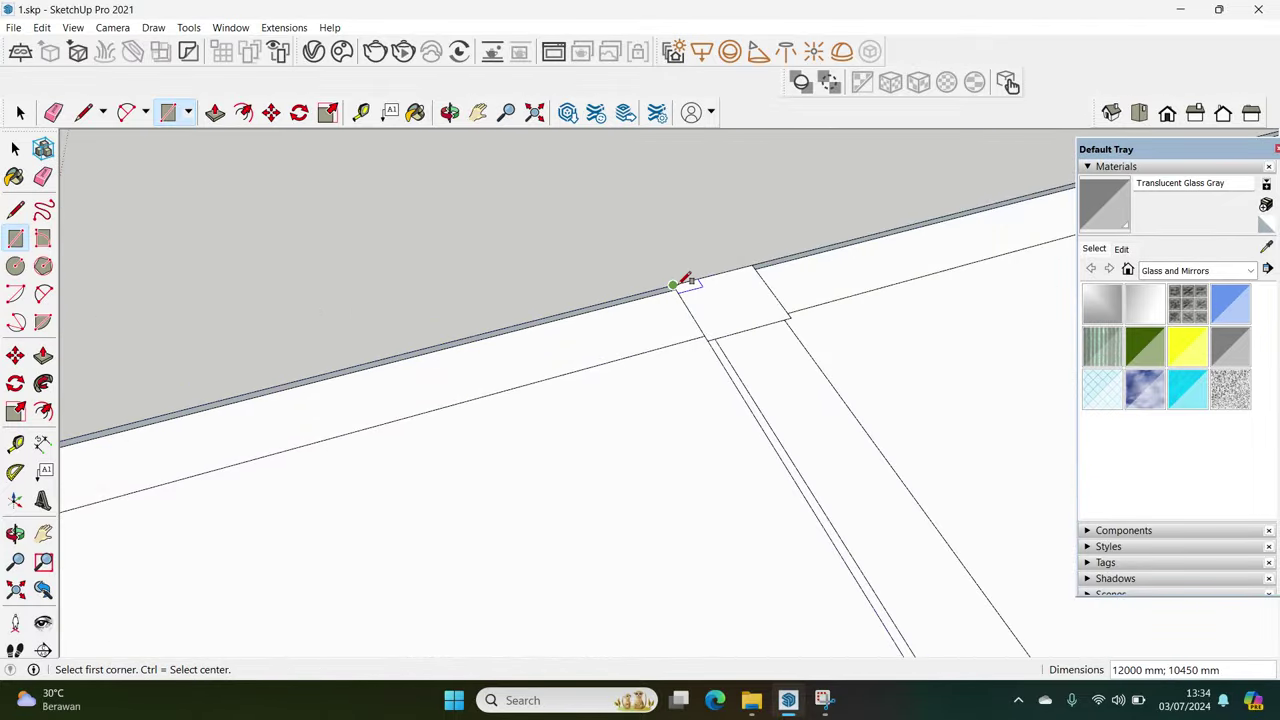
key(space)
scroll(686, 280, down, 2)
scroll(733, 372, down, 2)
scroll(733, 372, down, 5)
mouse_move(733, 372)
middle_down()
mouse_move(723, 243)
mouse_move(794, 444)
middle_up()
scroll(794, 444, up, 2)
scroll(701, 420, up, 2)
Draw lines up from the roof edge, closing them into a triangular profile face
key(l)
scroll(777, 465, up, 2)
scroll(740, 500, up, 3)
click(686, 558)
middle_drag(716, 520, 714, 376)
mouse_move(697, 333)
middle_down()
mouse_move(714, 343)
mouse_move(709, 203)
mouse_move(557, 289)
mouse_move(627, 248)
mouse_move(621, 270)
middle_up()
scroll(707, 327, up, 3)
click(686, 335)
key(space)
Try a Tape Measure guide, then draw a line from the roof corner across the triangle
key(t)
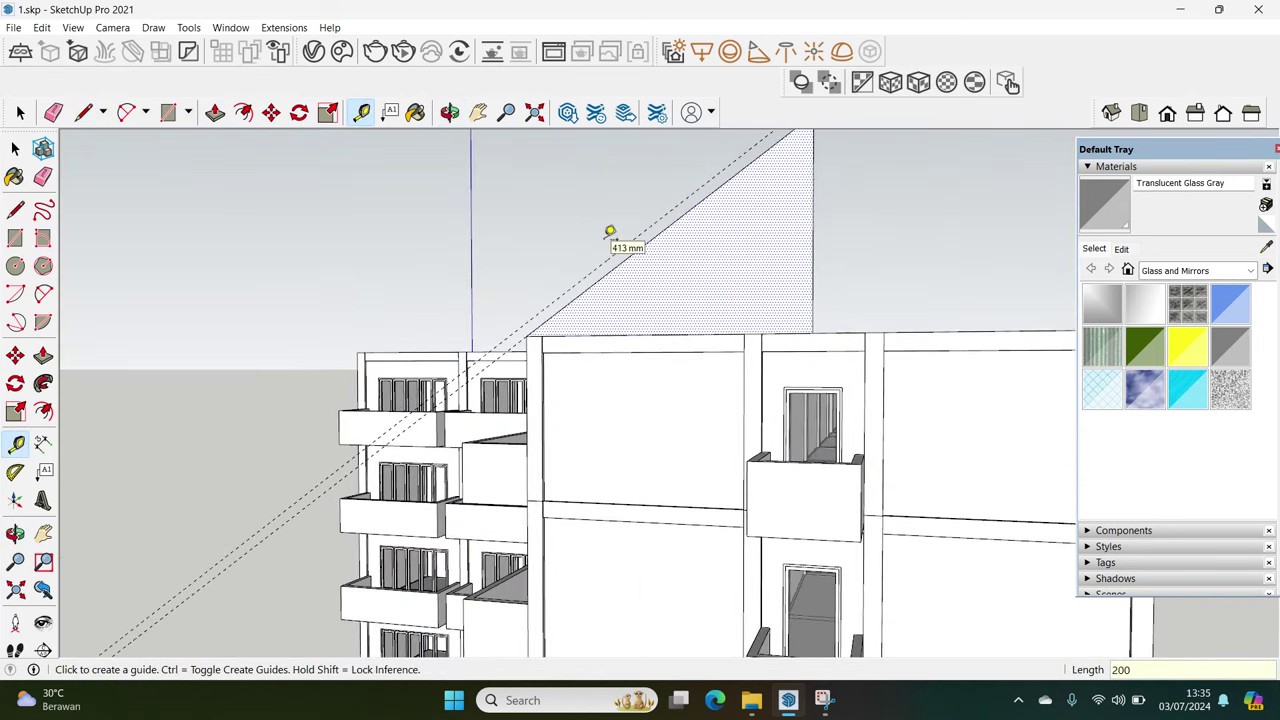
scroll(600, 262, up, 2)
mouse_move(586, 294)
middle_down()
mouse_move(634, 366)
mouse_move(768, 289)
mouse_move(757, 271)
mouse_move(840, 300)
mouse_move(800, 311)
middle_up()
key(space)
key(l)
click(614, 372)
click(753, 298)
key(space)
Draw another line from the roof edge across the roof triangle
key(l)
click(670, 400)
mouse_move(657, 376)
middle_down()
mouse_move(571, 457)
mouse_move(943, 212)
mouse_move(763, 346)
mouse_move(609, 486)
middle_up()
click(948, 226)
key(space)
Erase the stray edges left on the roof triangle
middle_drag(697, 449, 428, 562)
key(e)
drag(428, 562, 418, 545)
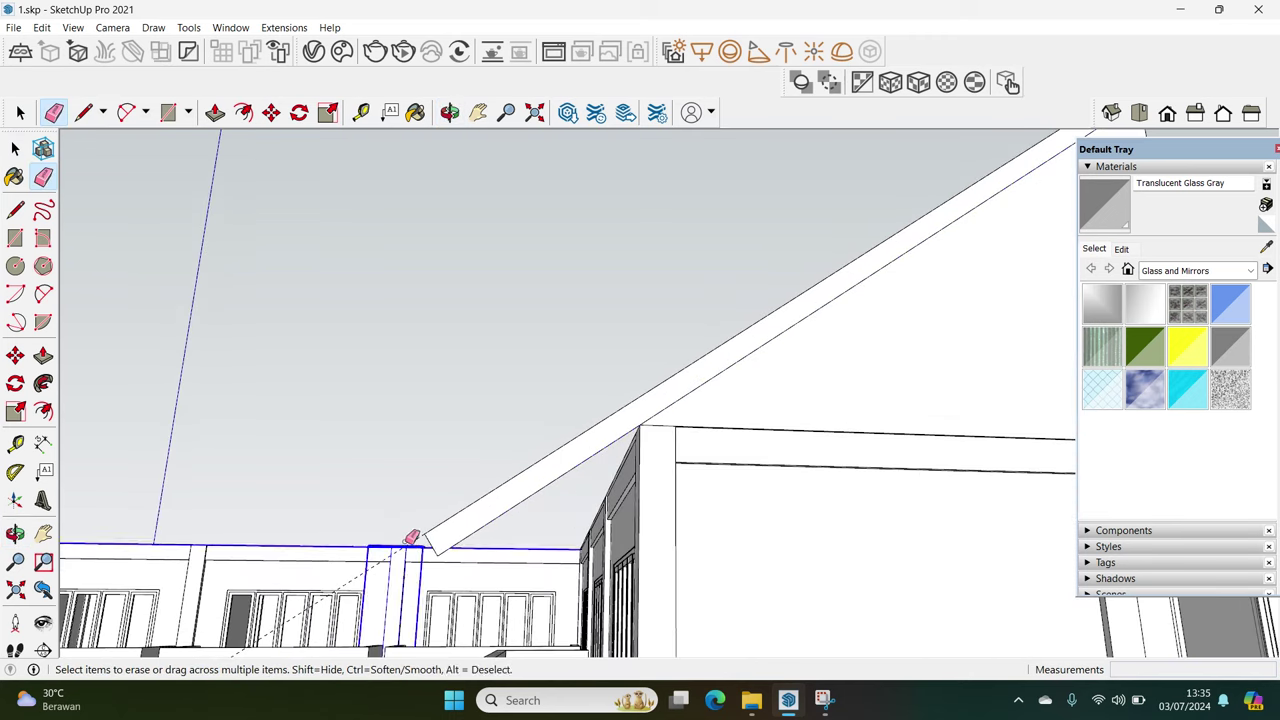
key(space)
middle_drag(425, 535, 734, 429)
key(e)
drag(724, 401, 724, 401)
key(space)
mouse_move(689, 434)
middle_down()
mouse_move(543, 503)
mouse_move(530, 532)
mouse_move(543, 514)
middle_up()
Select the sloped roof strip and sketch lines at its ends, trying Tape Measure guides
click(530, 532)
key(t)
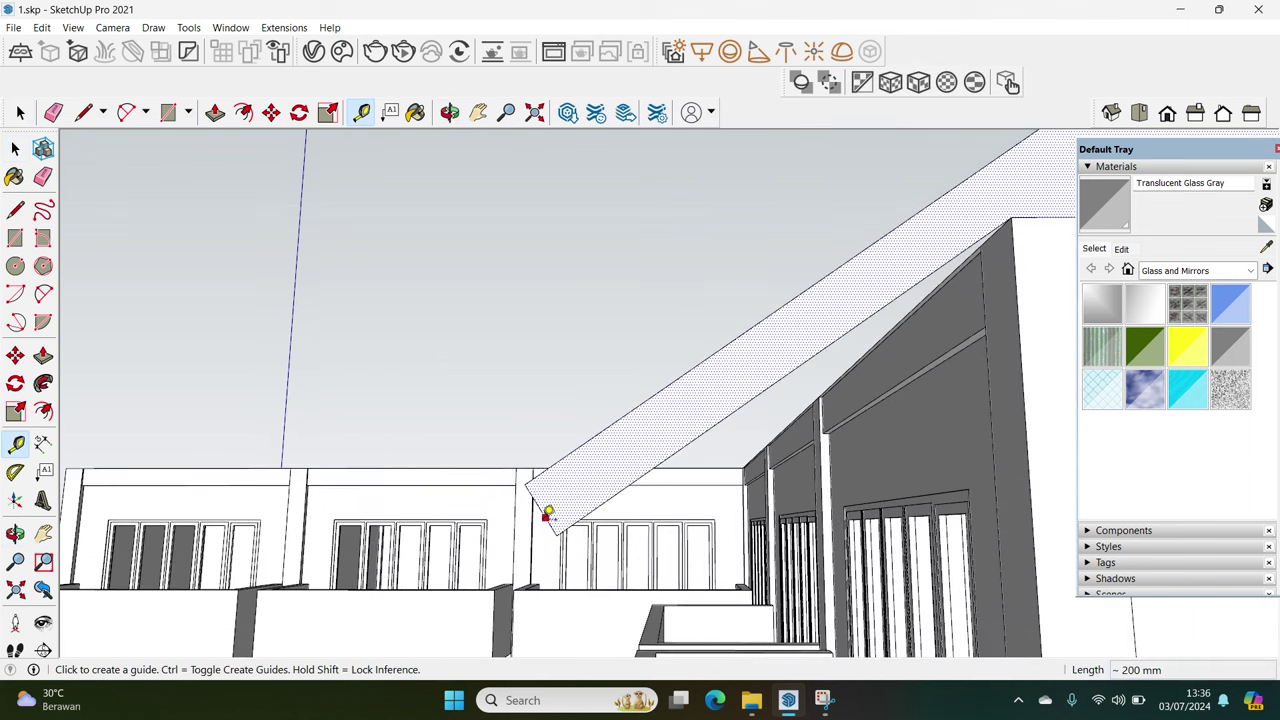
click(545, 517)
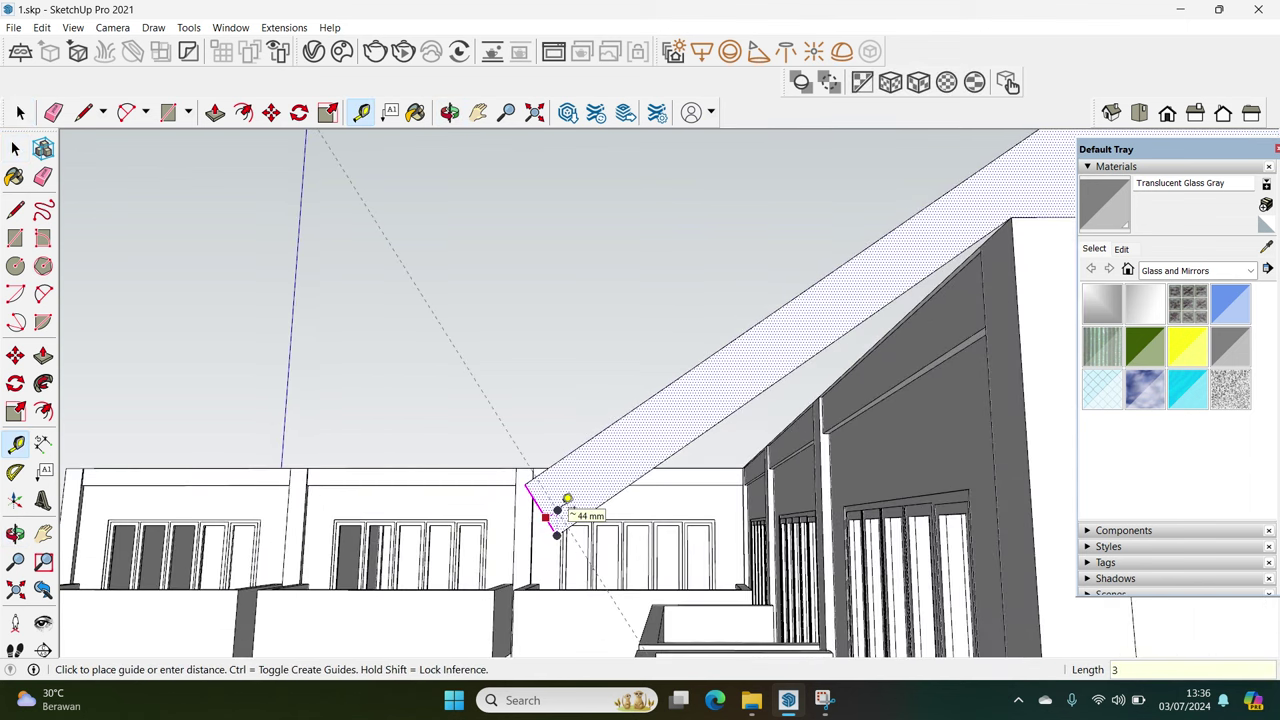
key(space)
mouse_move(567, 499)
middle_down()
mouse_move(575, 550)
mouse_move(634, 563)
mouse_move(709, 477)
mouse_move(710, 491)
middle_up()
key(l)
click(573, 519)
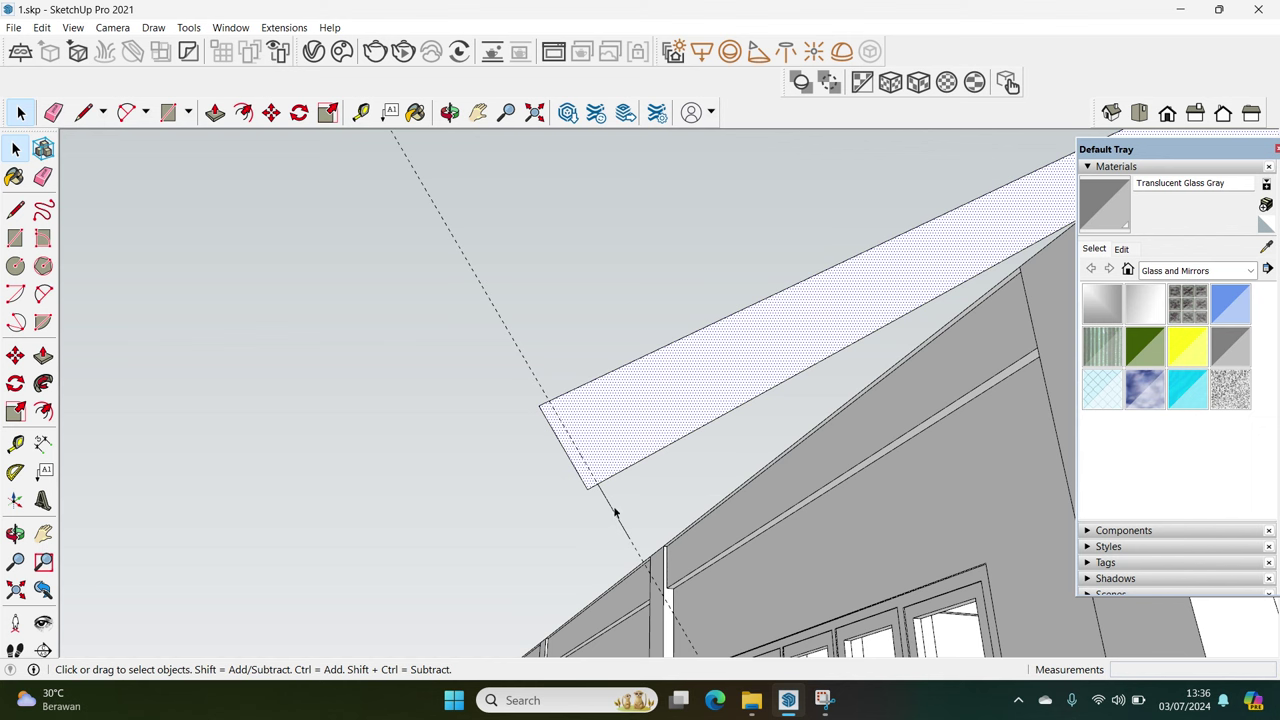
key(t)
key(space)
key(t)
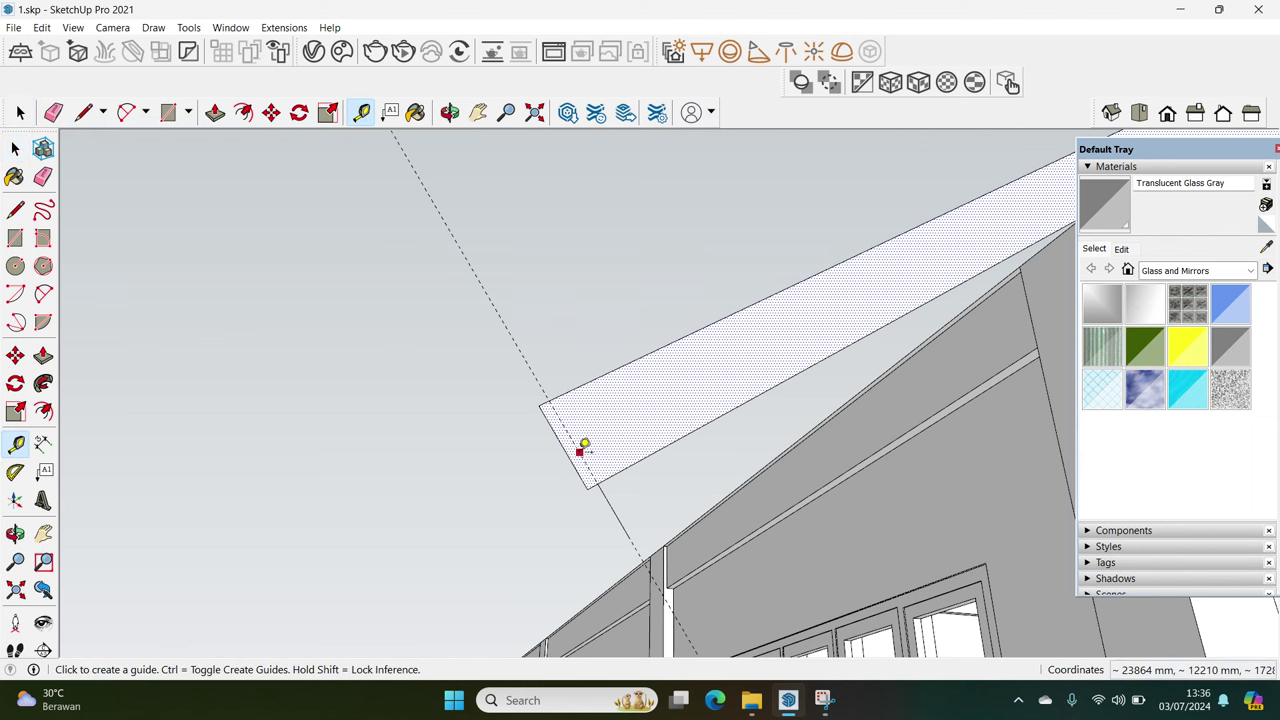
key(l)
click(589, 487)
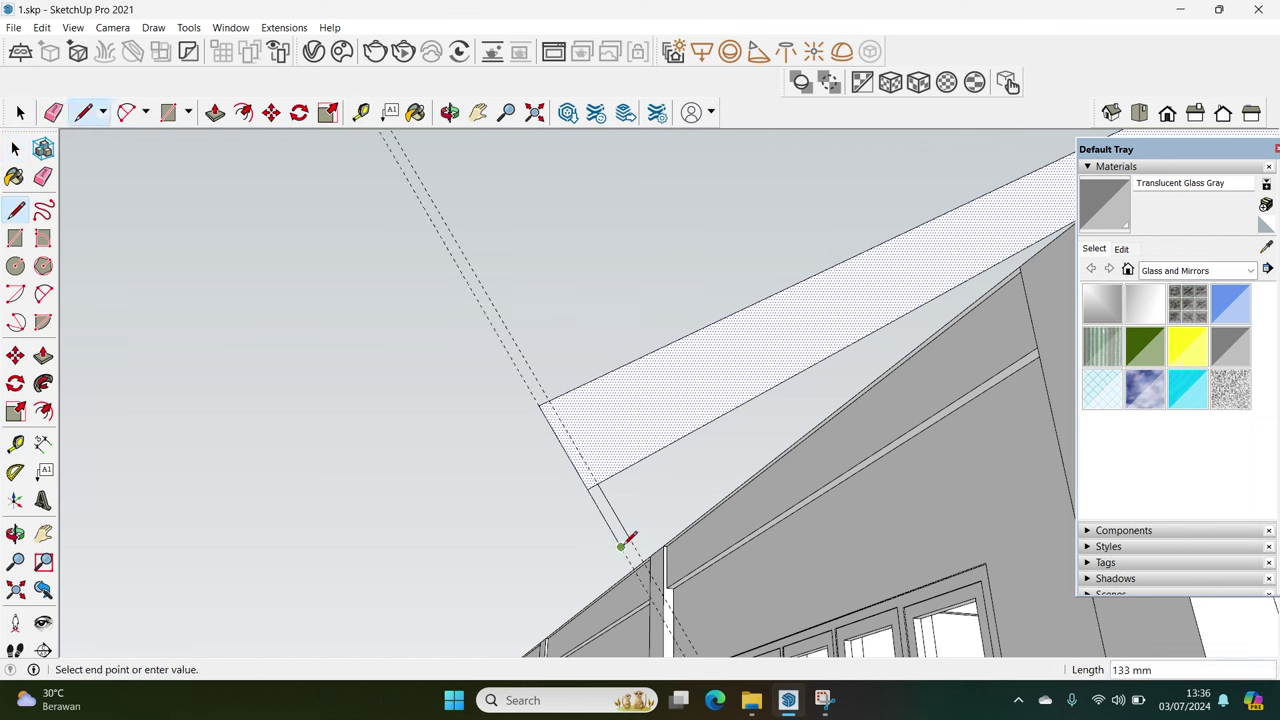
key(space)
Select the large roof face to serve as the sweep path
key(e)
mouse_move(600, 485)
middle_down()
mouse_move(600, 368)
mouse_move(728, 357)
middle_up()
key(space)
click(600, 368)
scroll(737, 463, up, 3)
scroll(720, 451, up, 3)
scroll(701, 545, up, 3)
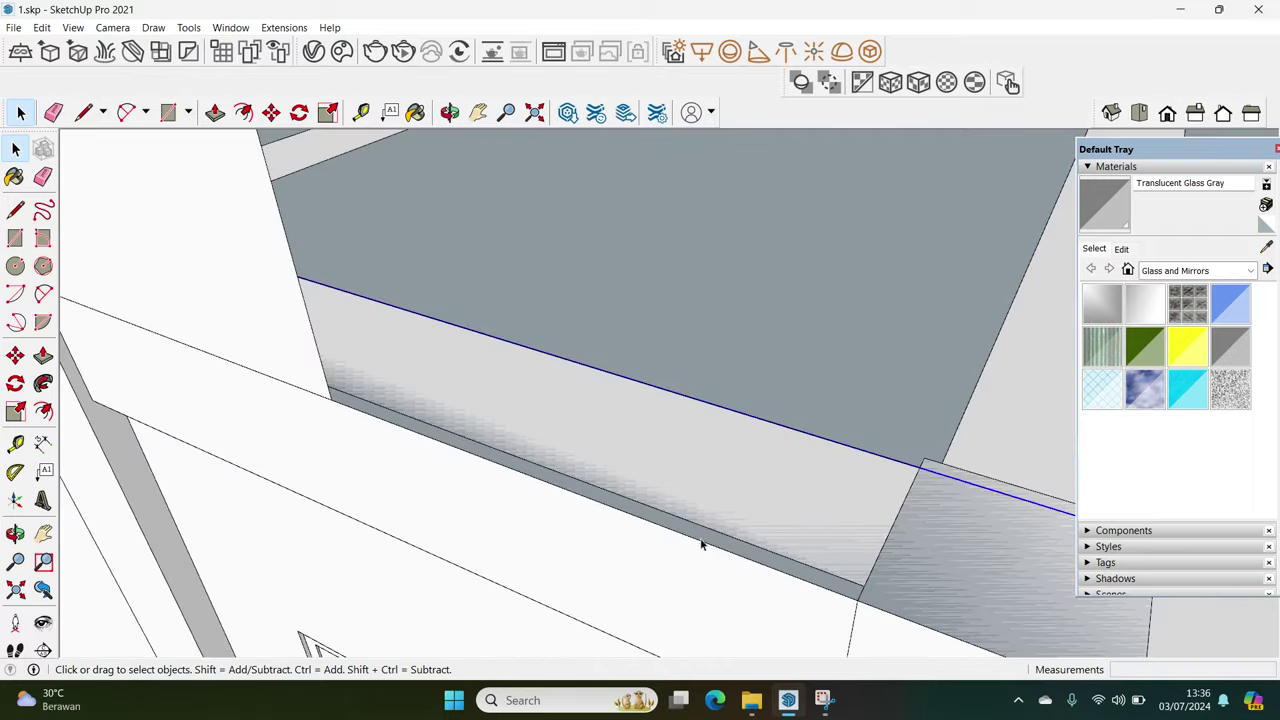
scroll(701, 545, down, 2)
scroll(700, 534, down, 3)
scroll(700, 463, down, 3)
scroll(685, 448, down, 2)
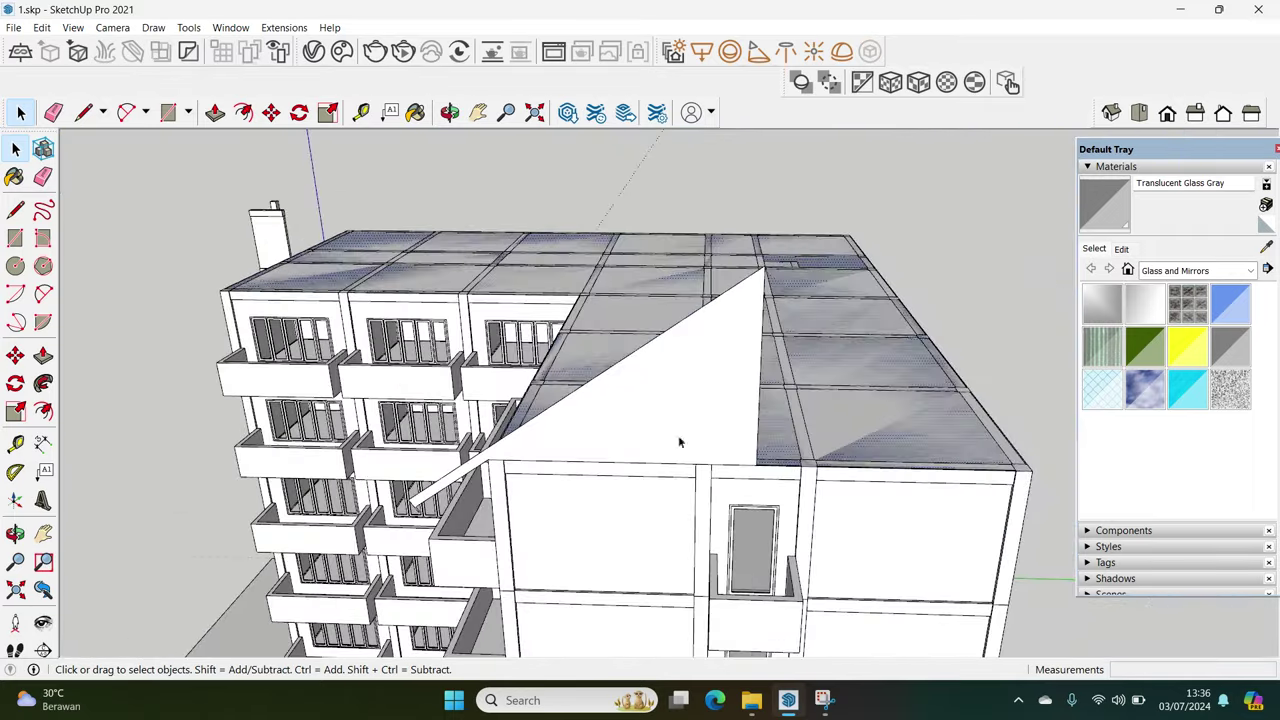
Sweep the triangle profile around the roof with Follow Me to form a hip roof
click(43, 388)
click(565, 445)
key(space)
mouse_move(565, 445)
middle_down()
mouse_move(423, 337)
mouse_move(695, 331)
middle_up()
Group the hip roof geometry and turn the group into a component
triple_click(695, 331)
right_click(694, 334)
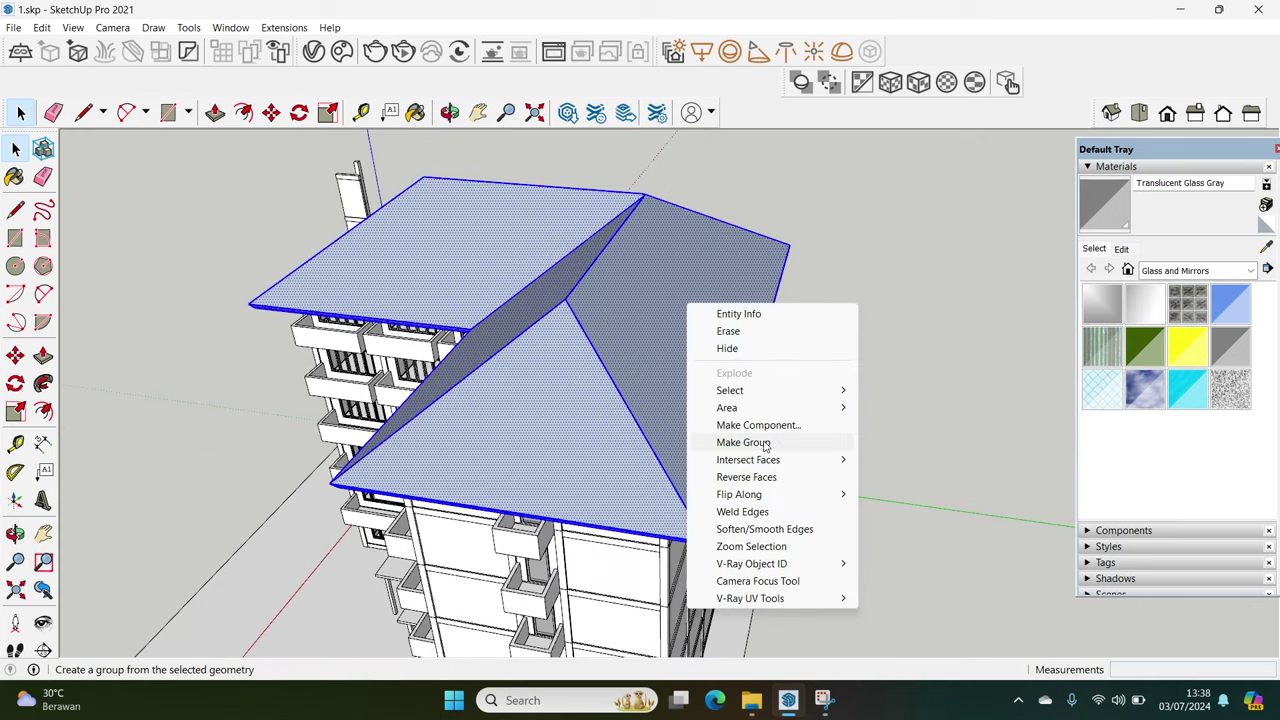
click(743, 442)
right_click(619, 294)
click(689, 436)
click(657, 516)
mouse_move(657, 516)
middle_down()
mouse_move(651, 408)
mouse_move(602, 372)
middle_up()
Place a Ctrl-moved copy of the roof component beside the building
click(548, 412)
key(ctrl)
scroll(783, 414, down, 2)
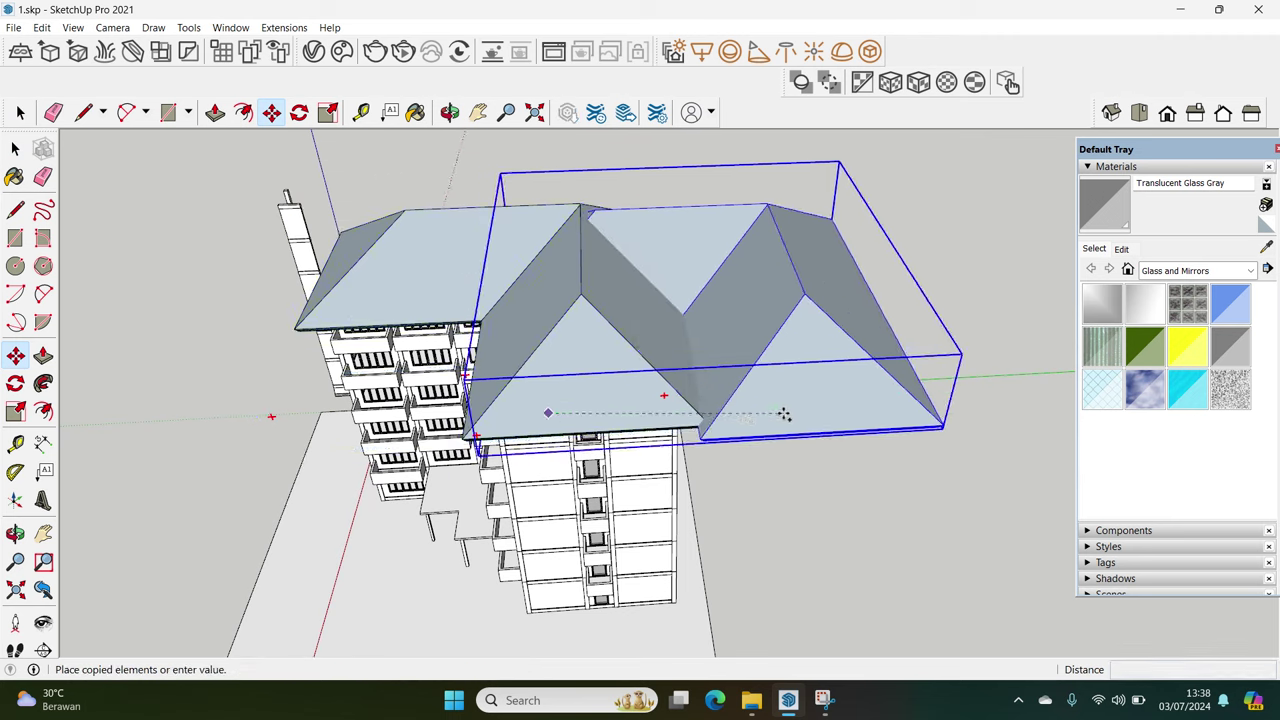
scroll(886, 400, down, 1)
click(940, 400)
key(space)
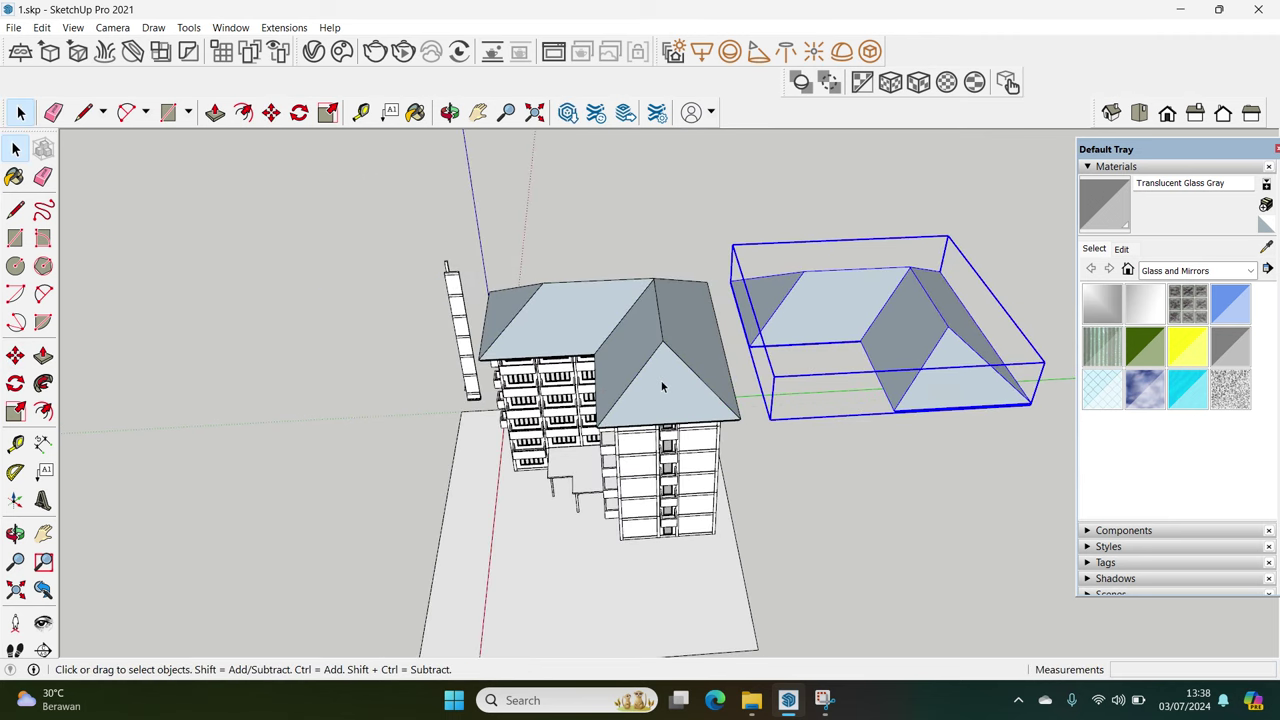
triple_click(663, 386)
right_click(662, 389)
click(716, 249)
Place an angle guide on the roof slope near the front gable apex
mouse_move(666, 394)
middle_down()
mouse_move(608, 414)
mouse_move(560, 400)
middle_up()
scroll(560, 400, up, 5)
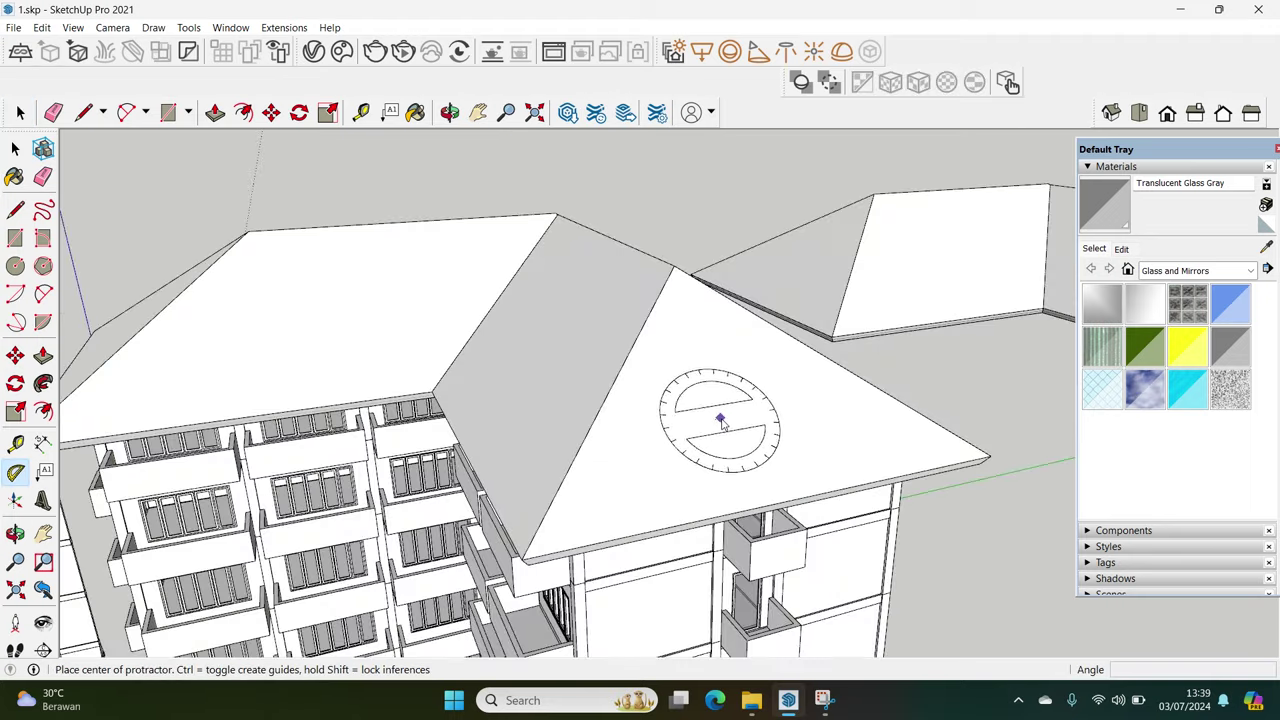
click(726, 372)
key(space)
scroll(640, 400, up, 2)
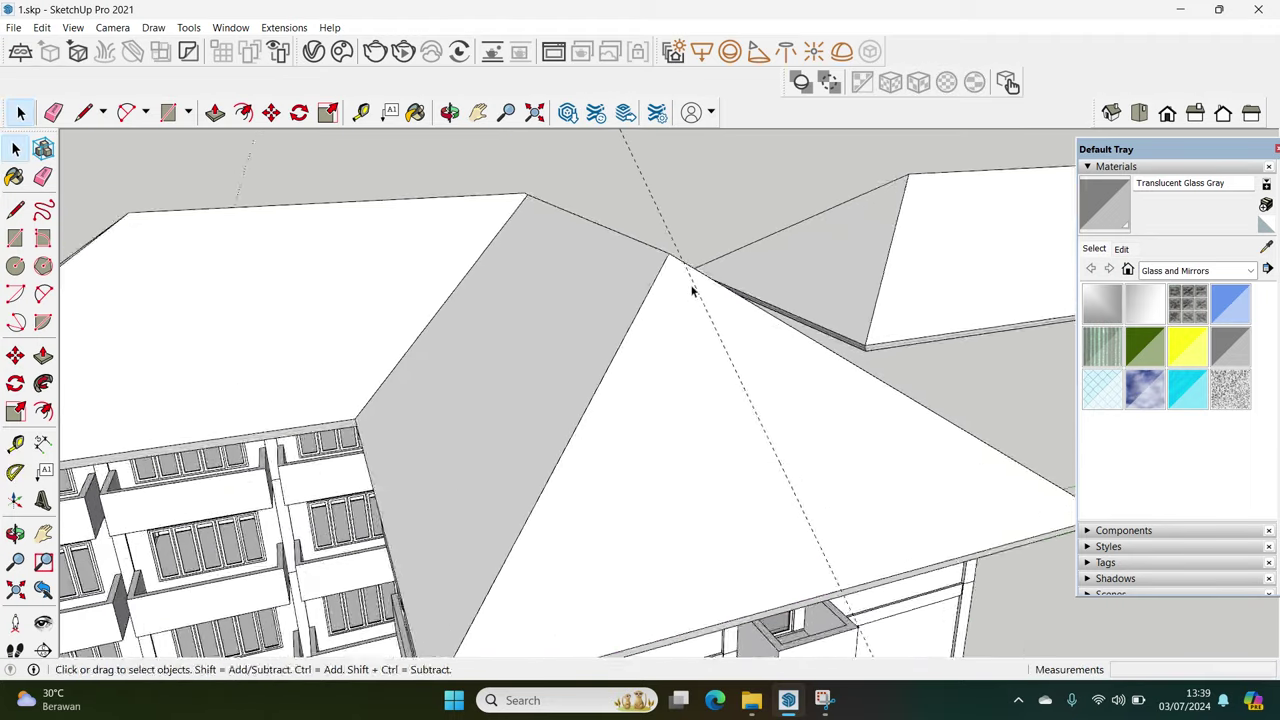
scroll(608, 414, up, 2)
scroll(610, 412, up, 1)
key(t)
key(space)
key(e)
key(space)
Add measuring guides at the peak of the front gable
scroll(629, 420, down, 5)
middle_drag(503, 423, 528, 457)
key(t)
scroll(506, 457, up, 1)
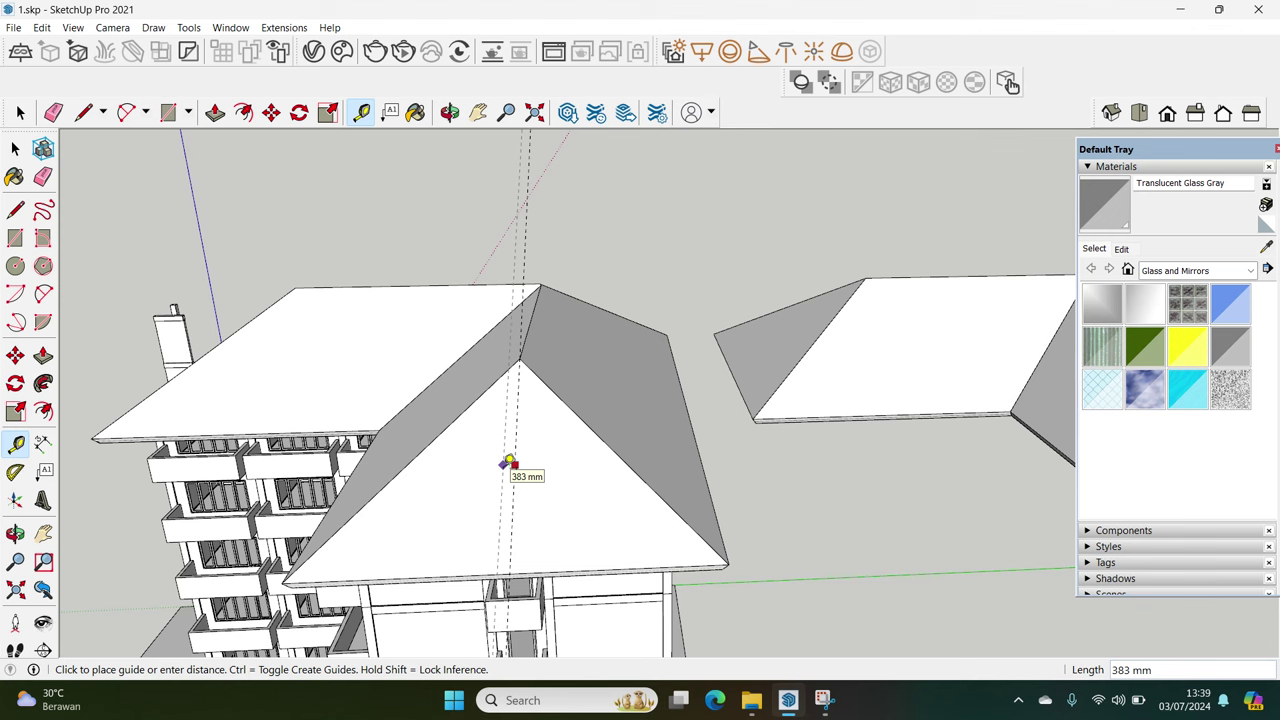
key(space)
scroll(505, 400, up, 3)
scroll(500, 340, up, 1)
Draw a small closed square face at the gable apex
key(l)
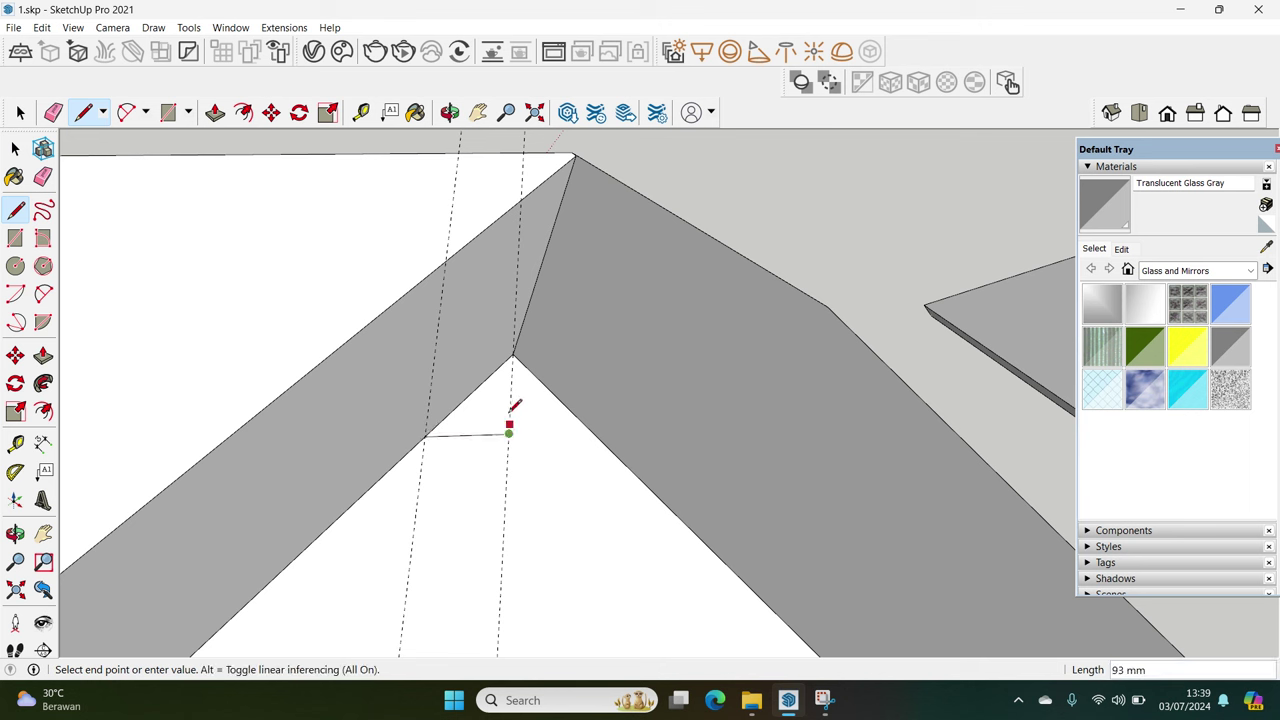
click(424, 436)
key(space)
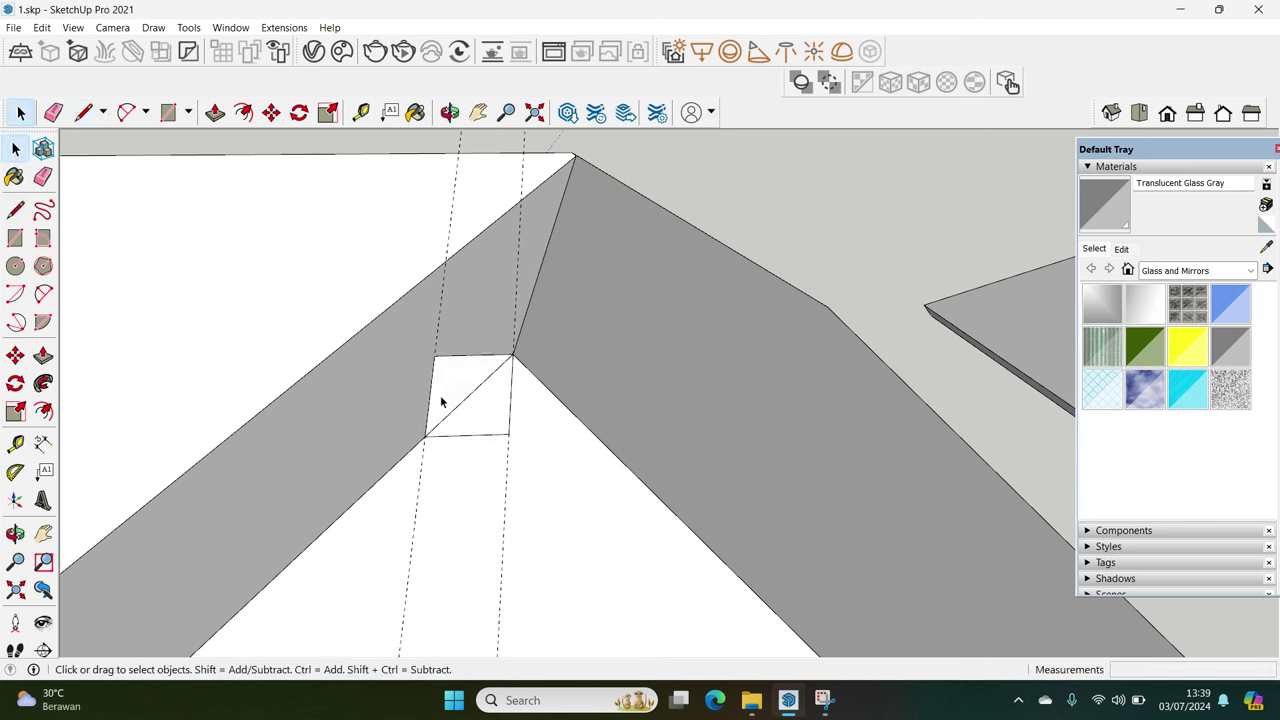
Group the small square face, then convert the group into a component
click(440, 405)
right_click(453, 393)
click(520, 528)
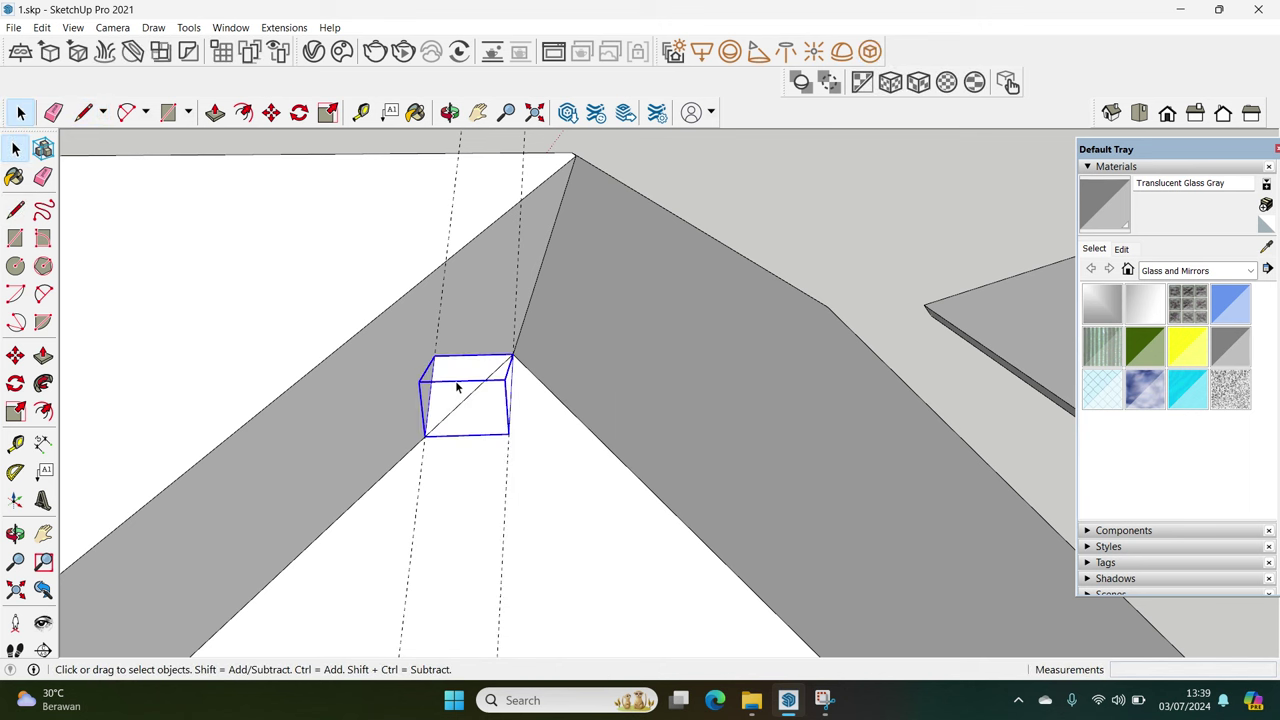
right_click(458, 382)
click(520, 201)
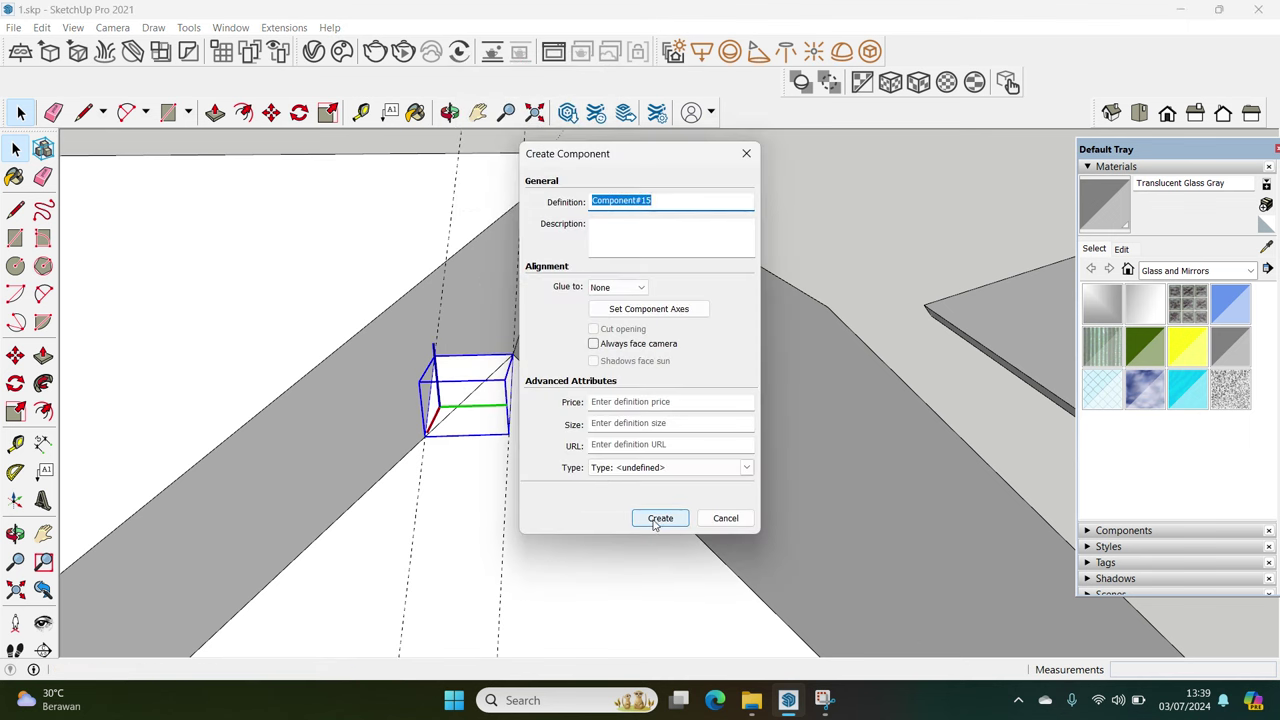
click(660, 518)
scroll(655, 524, down, 5)
middle_drag(620, 464, 623, 473)
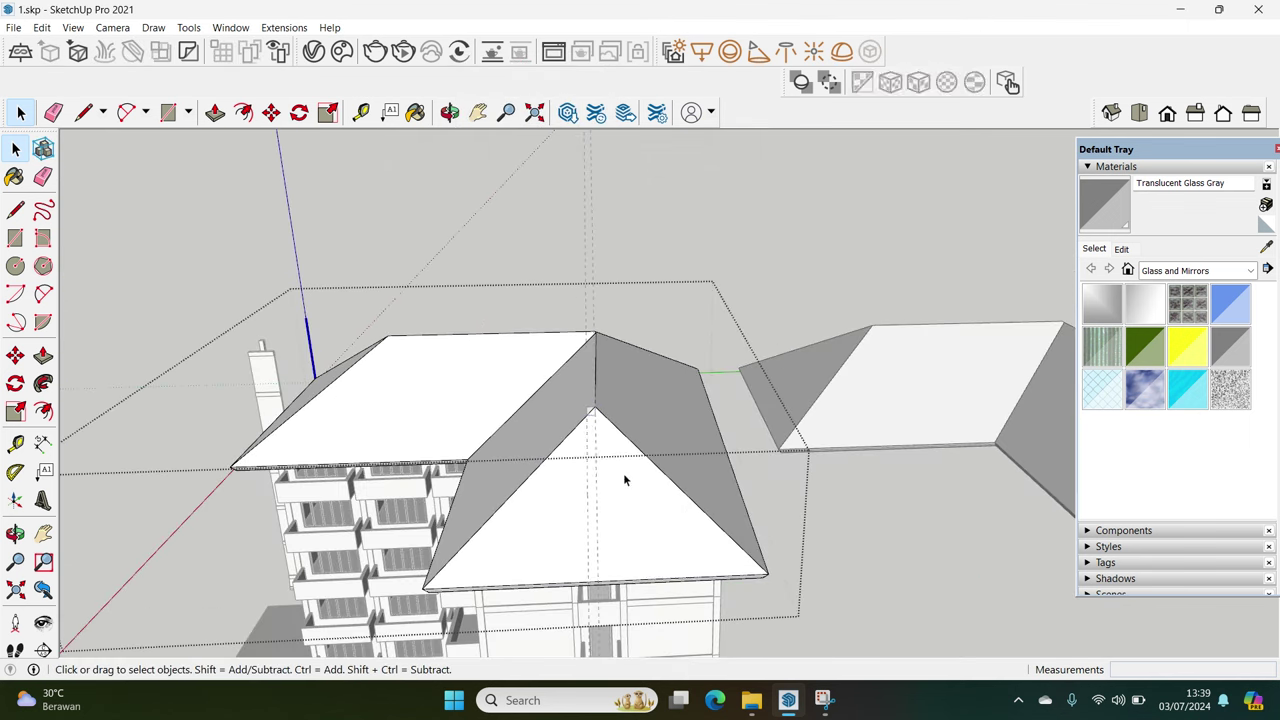
Make the roof faces see-through with X-ray and zoom in on the ridge box
click(623, 480)
key(b)
click(651, 420)
click(570, 405)
mouse_move(560, 360)
middle_down()
mouse_move(508, 610)
mouse_move(400, 328)
mouse_move(528, 400)
middle_up()
key(space)
mouse_move(540, 480)
middle_down()
mouse_move(737, 480)
mouse_move(466, 323)
middle_up()
scroll(517, 374, up, 3)
scroll(520, 390, up, 3)
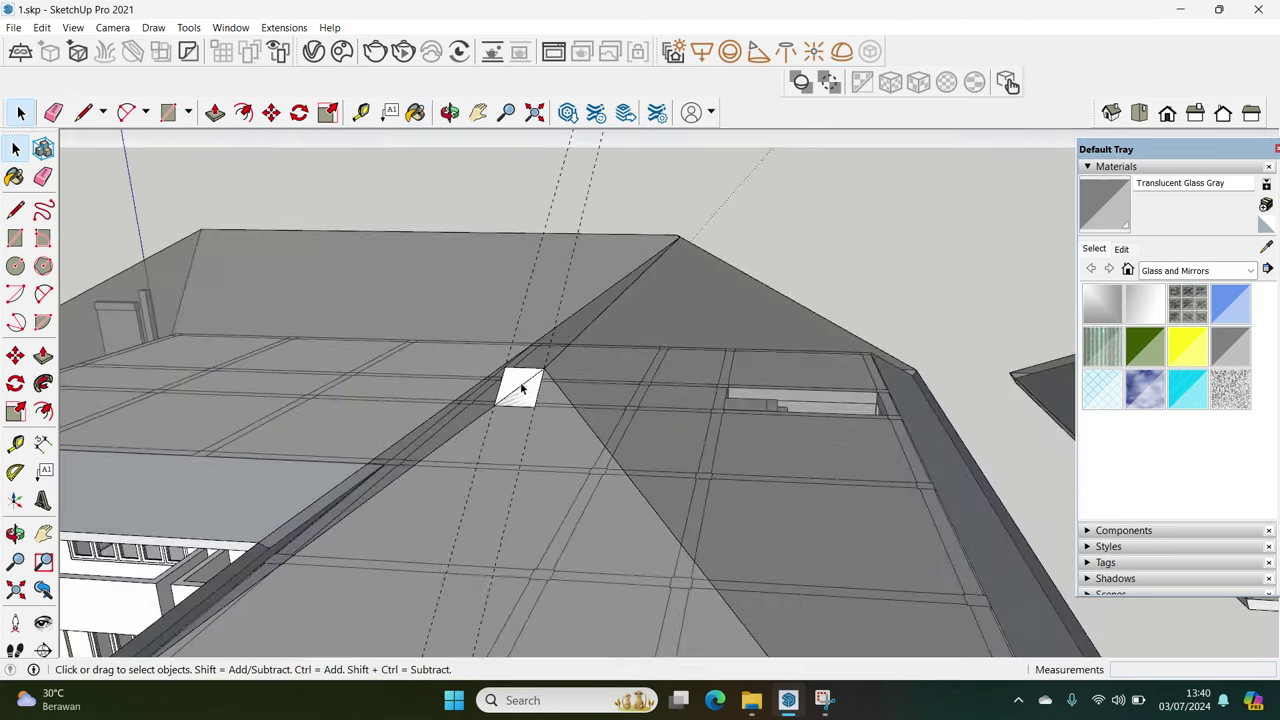
scroll(518, 388, up, 1)
Copy the small box down-left along the gable edge
right_click(506, 390)
scroll(508, 400, up, 3)
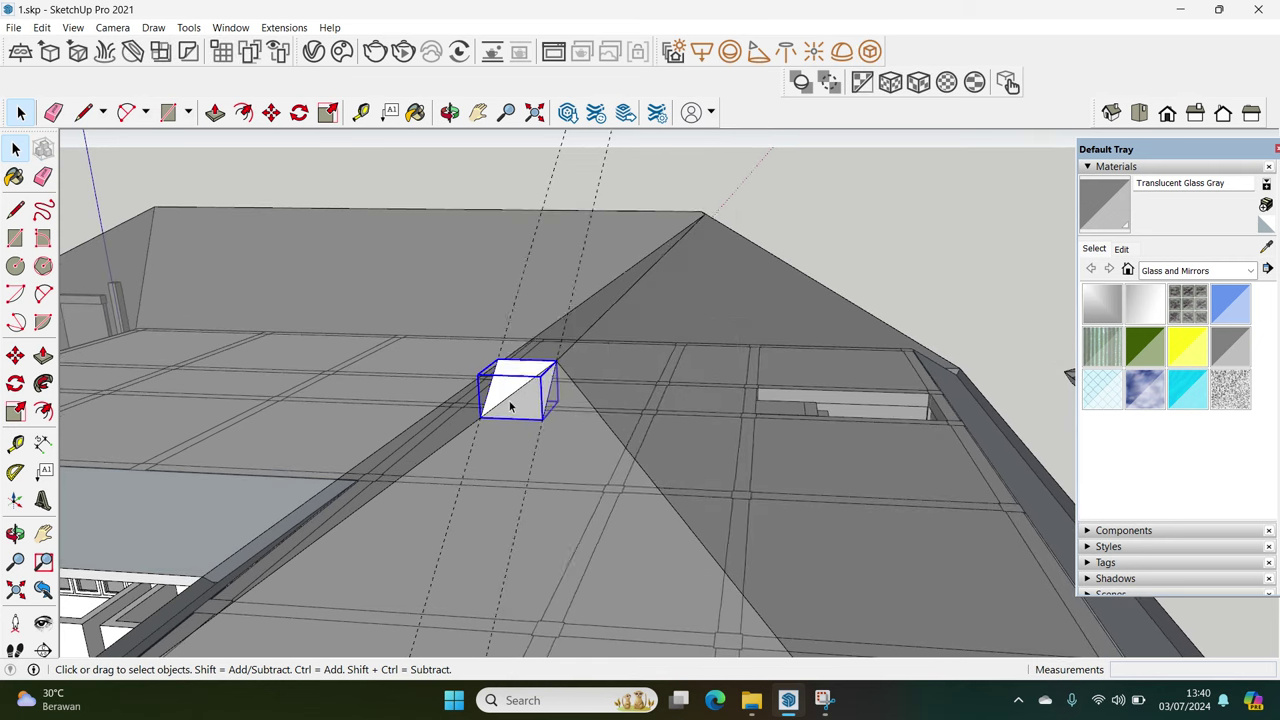
middle_drag(509, 403, 563, 431)
scroll(580, 432, up, 2)
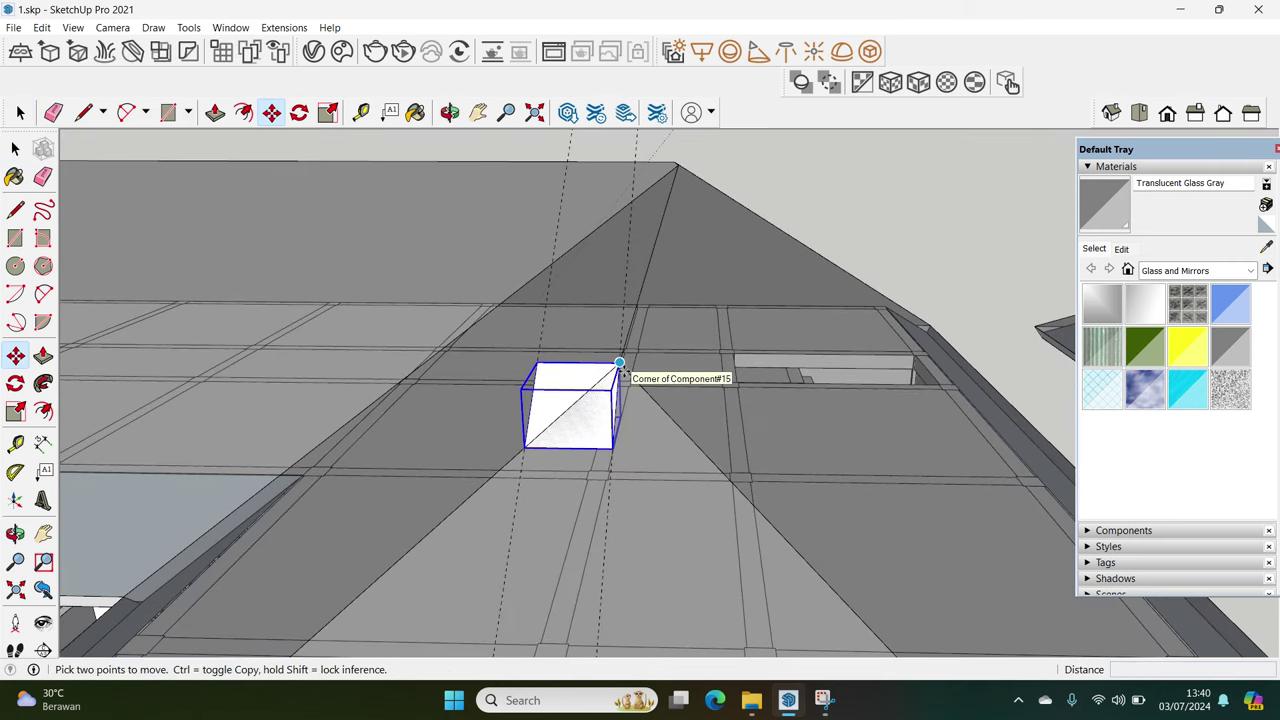
click(620, 364)
key(ctrl)
click(526, 449)
key(space)
Make the copied box unique, independent of the original
double_click(466, 477)
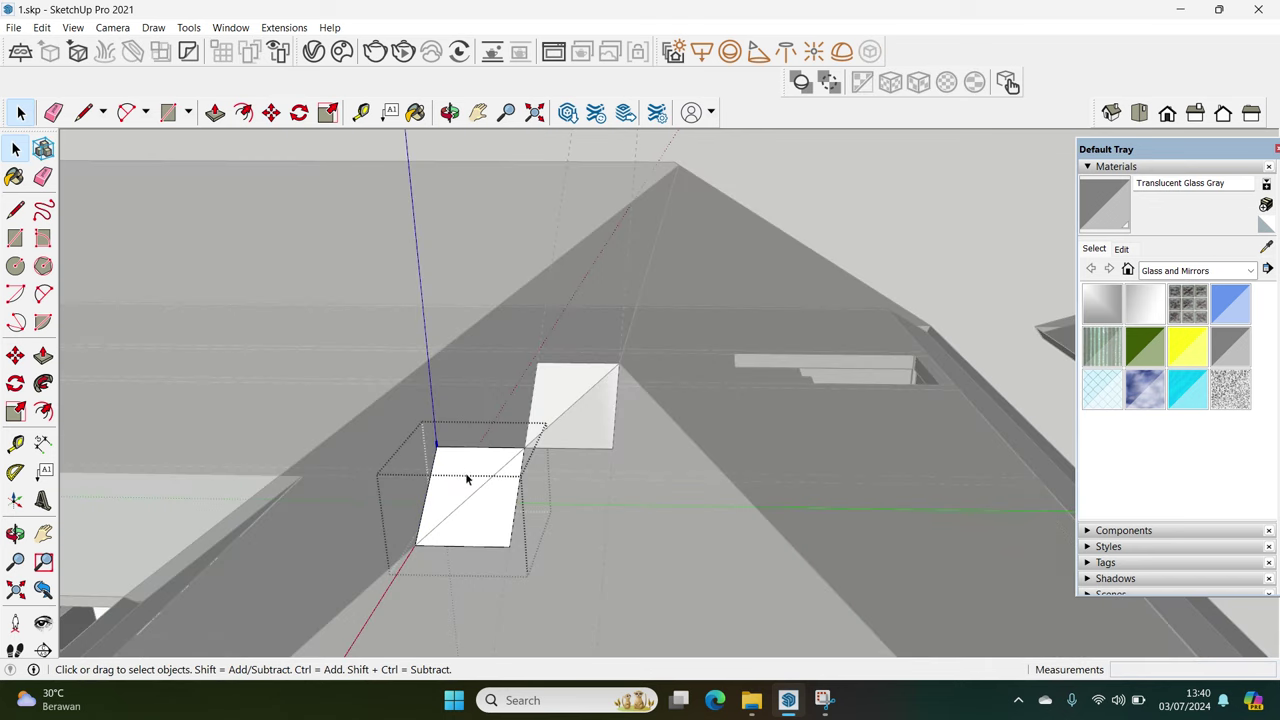
key(Escape)
right_click(482, 486)
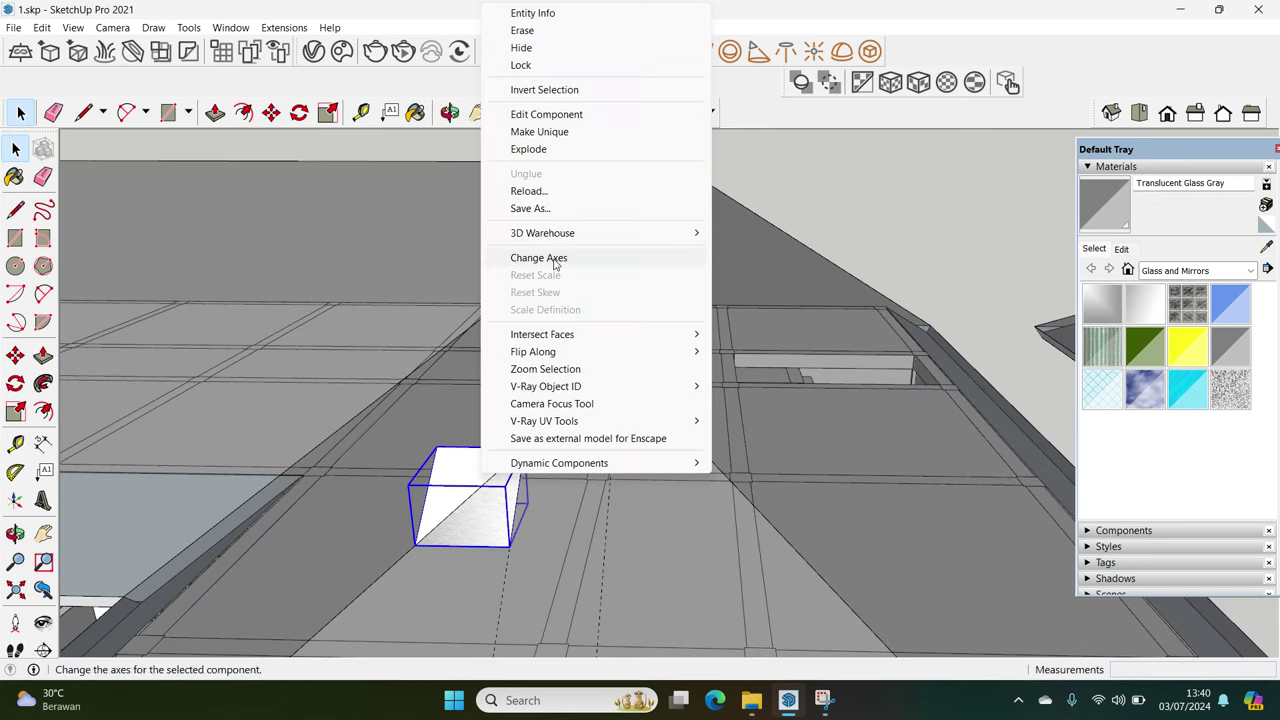
click(561, 132)
Paint the copied box's face red Color A04 and group it with the white box
click(1195, 271)
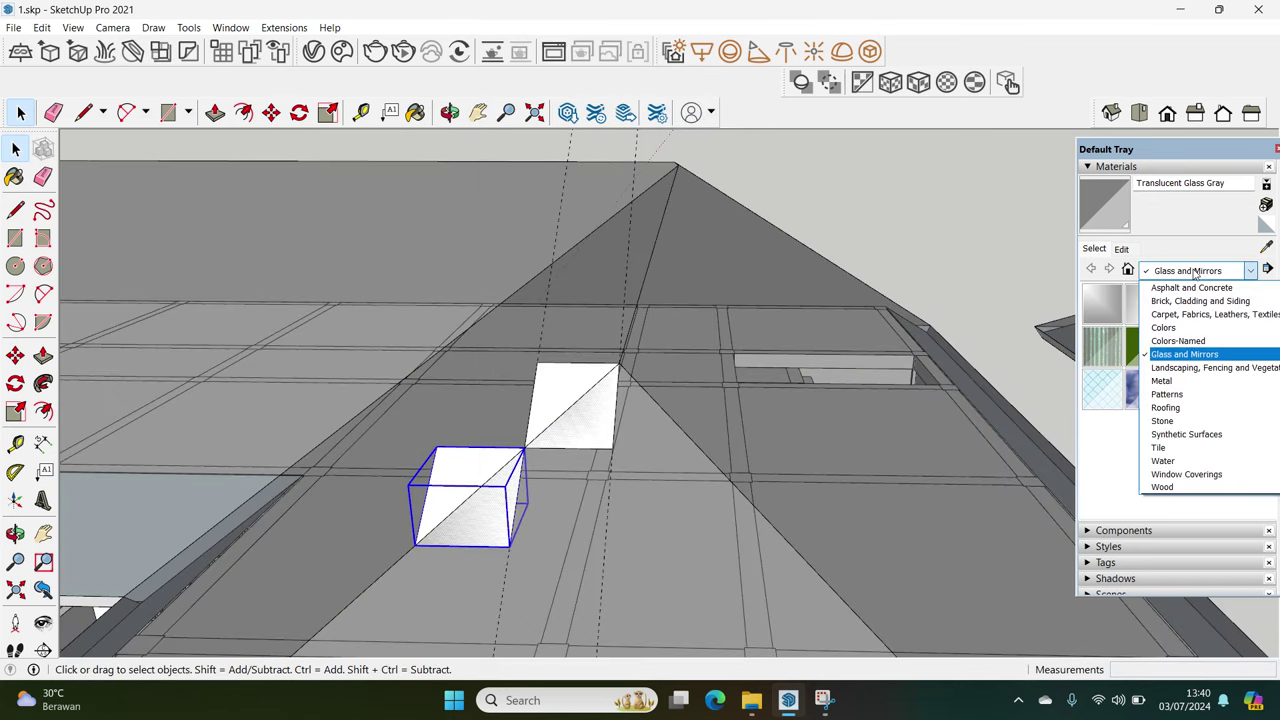
scroll(1183, 348, up, 1)
click(1180, 368)
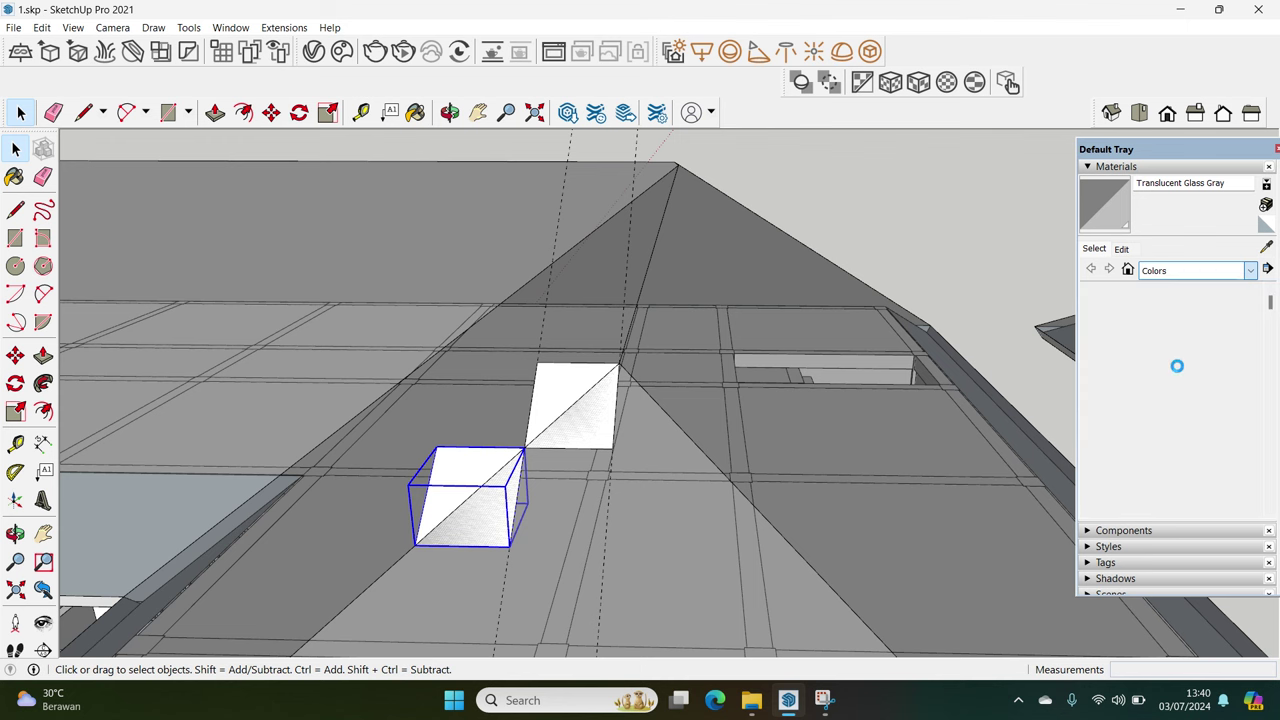
click(1221, 313)
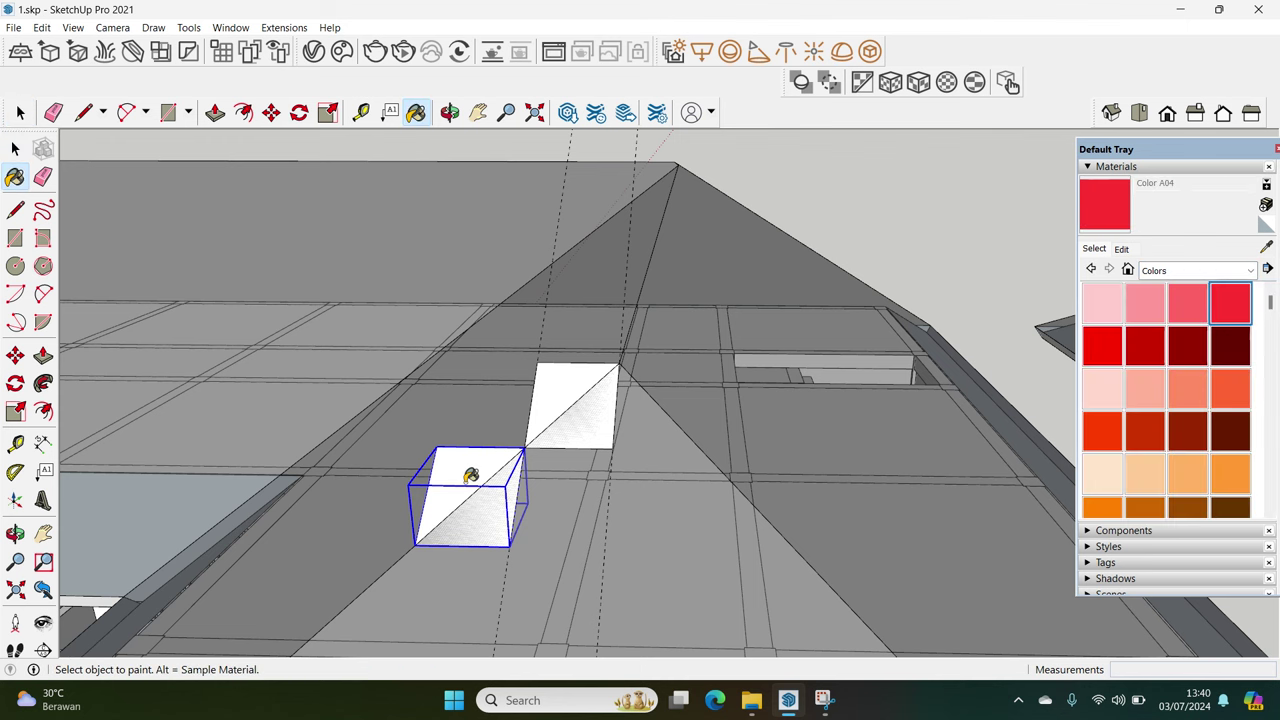
double_click(465, 483)
click(500, 455)
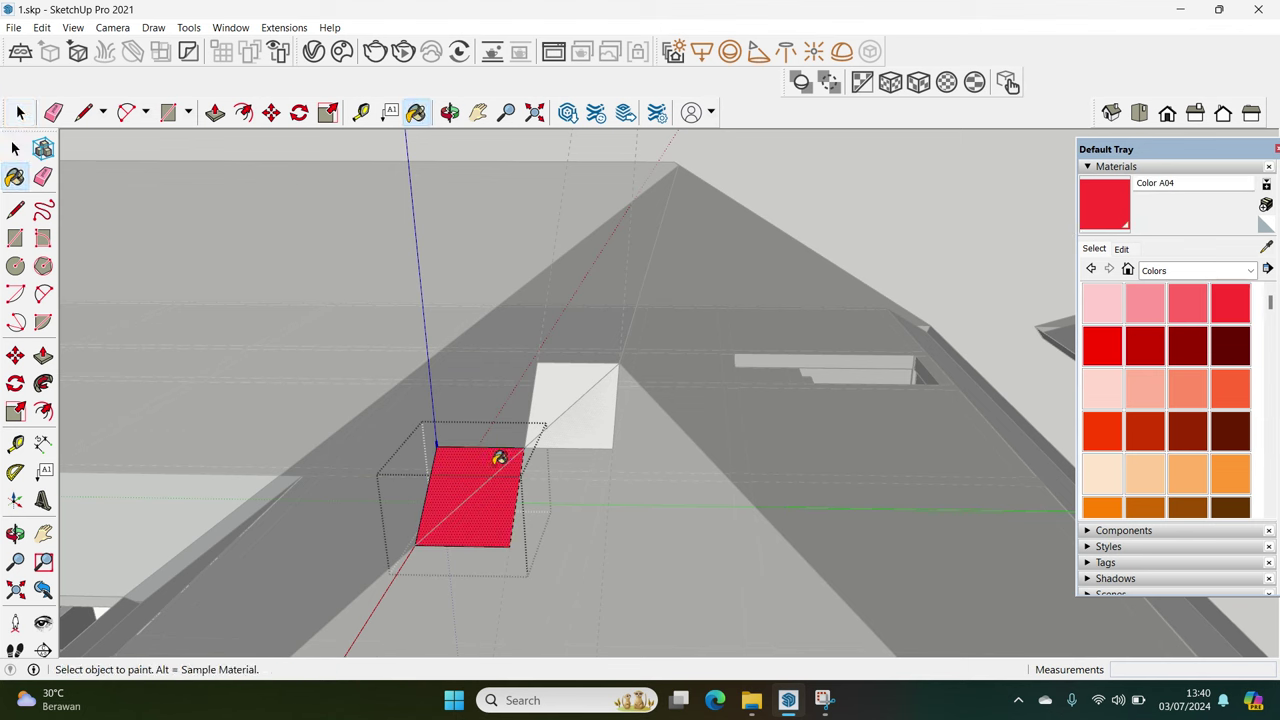
key(space)
key(Escape)
right_click(558, 401)
click(640, 238)
Reposition the red-white box pair and select both boxes inside its group
middle_drag(603, 297, 600, 420)
scroll(598, 412, up, 1)
key(m)
click(510, 400)
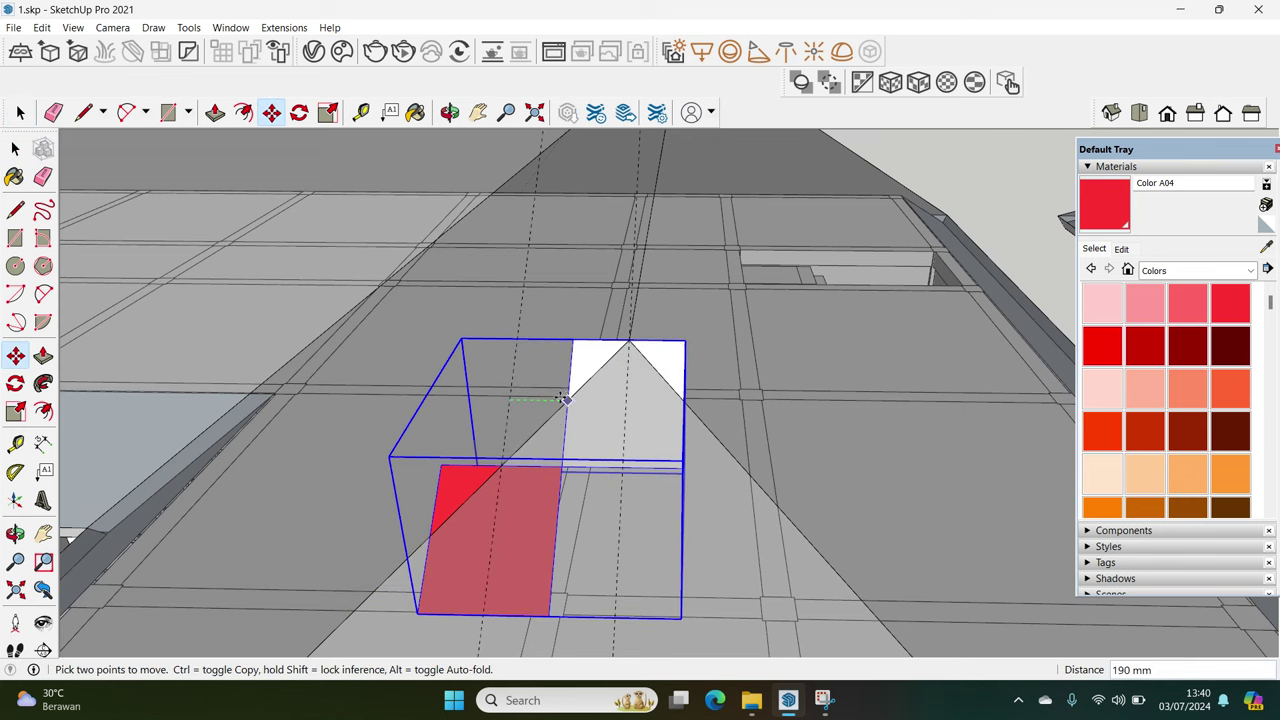
click(566, 398)
mouse_move(566, 398)
middle_down()
mouse_move(560, 474)
mouse_move(510, 458)
middle_up()
key(space)
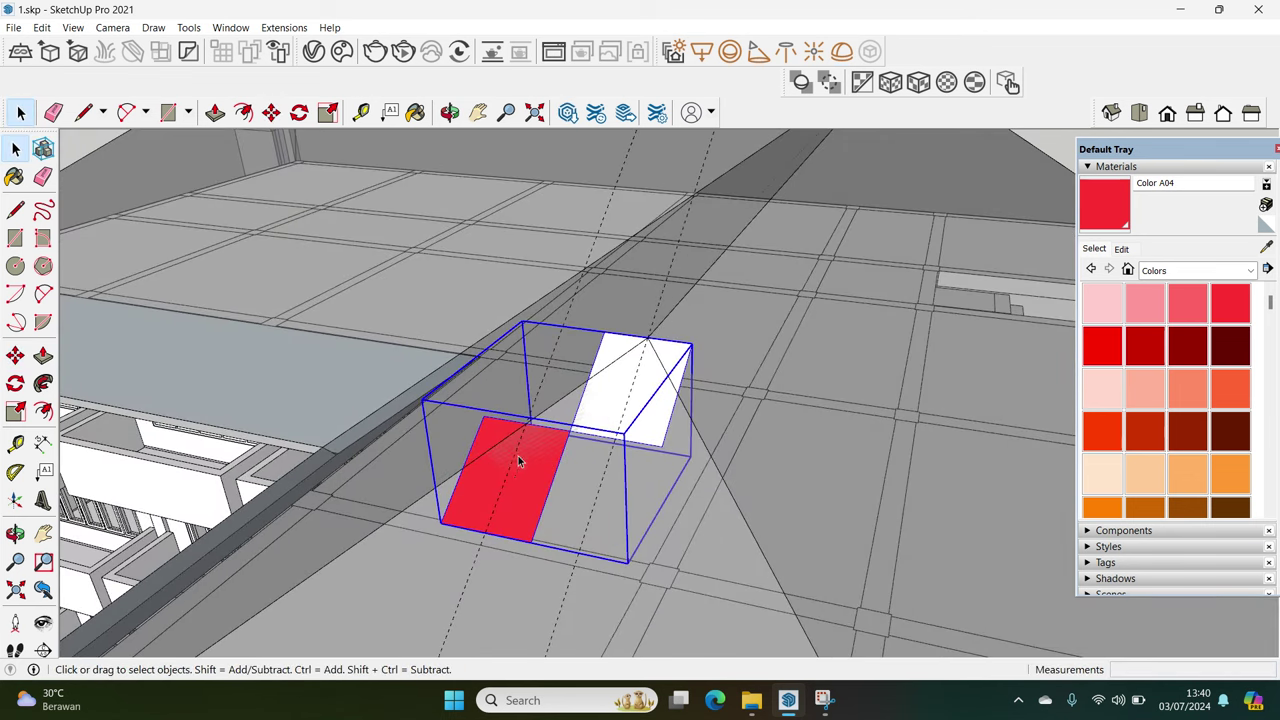
key(e)
double_click(494, 433)
click(530, 464)
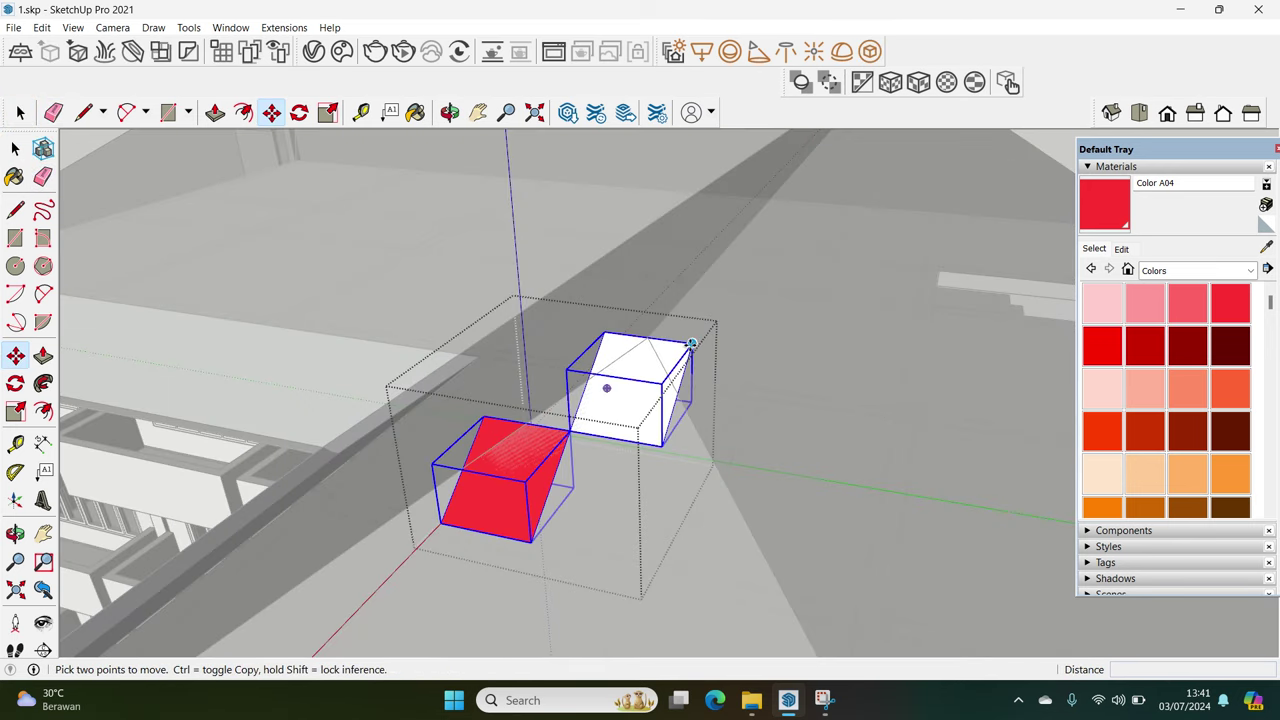
Array-copy the box pair down the gable edge and delete copies overshooting the roof
click(691, 343)
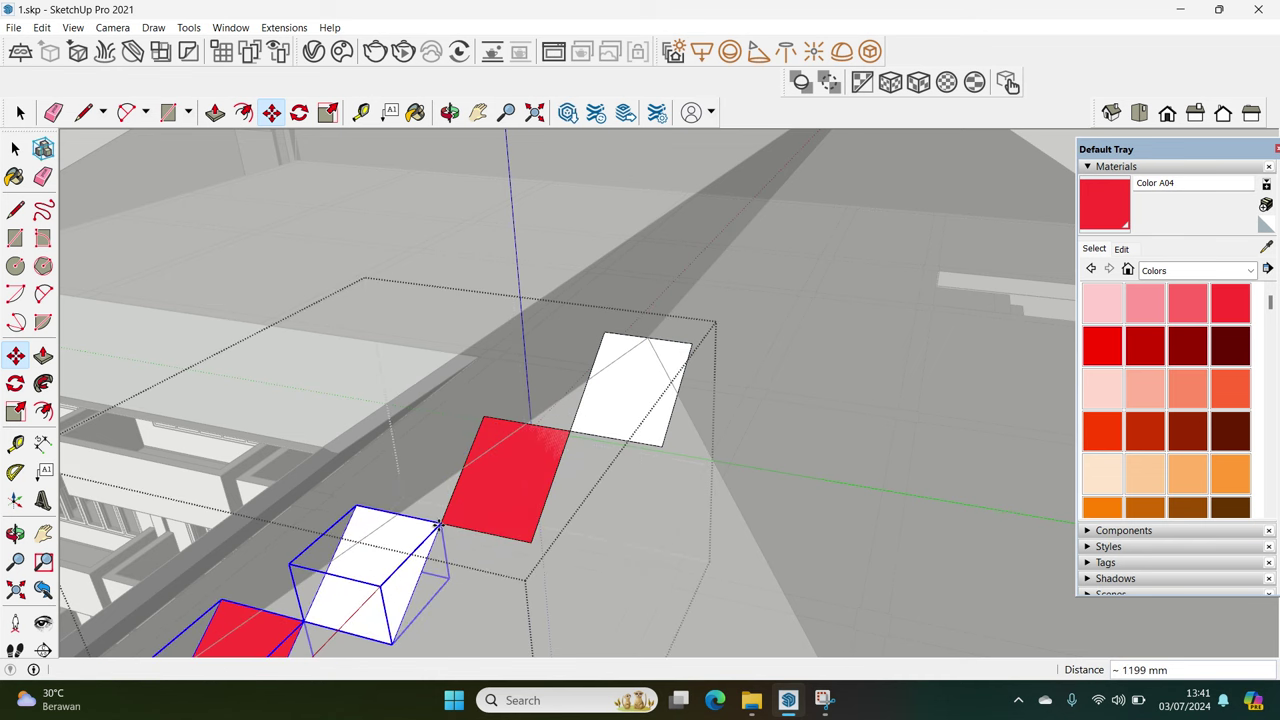
text(0)
key(Return)
key(space)
scroll(437, 523, down, 5)
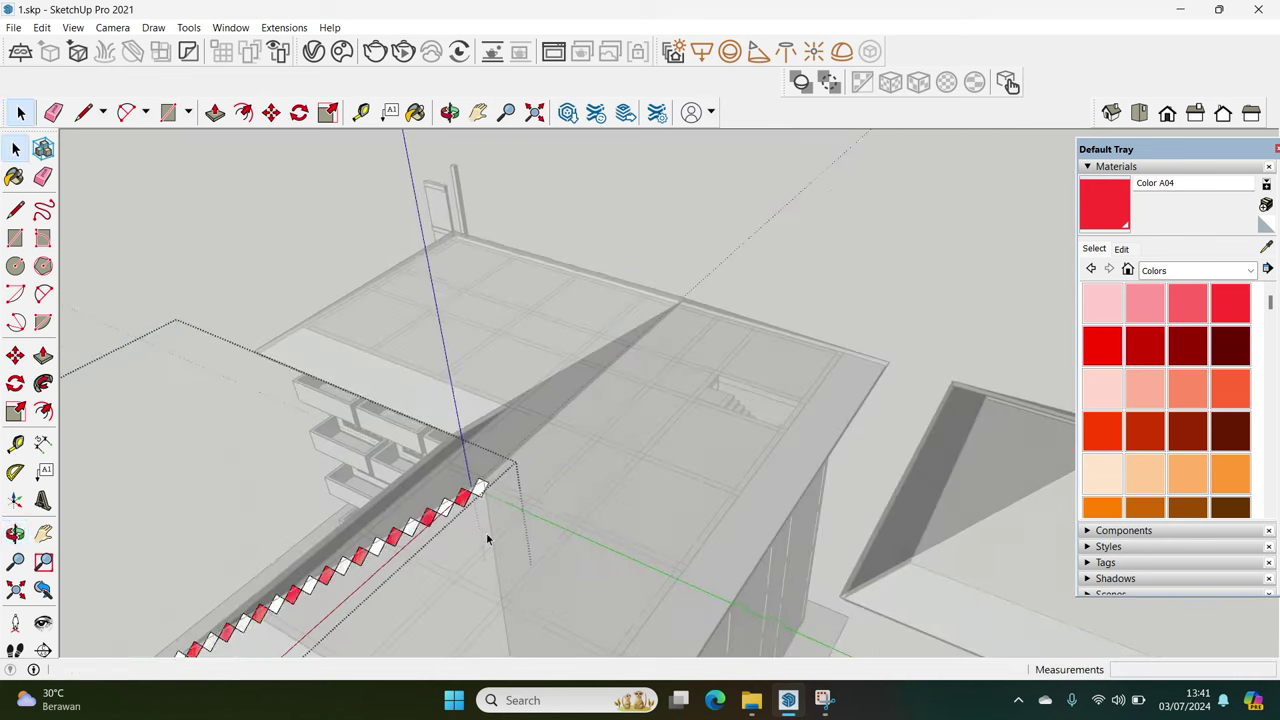
drag(193, 490, 194, 490)
key(Delete)
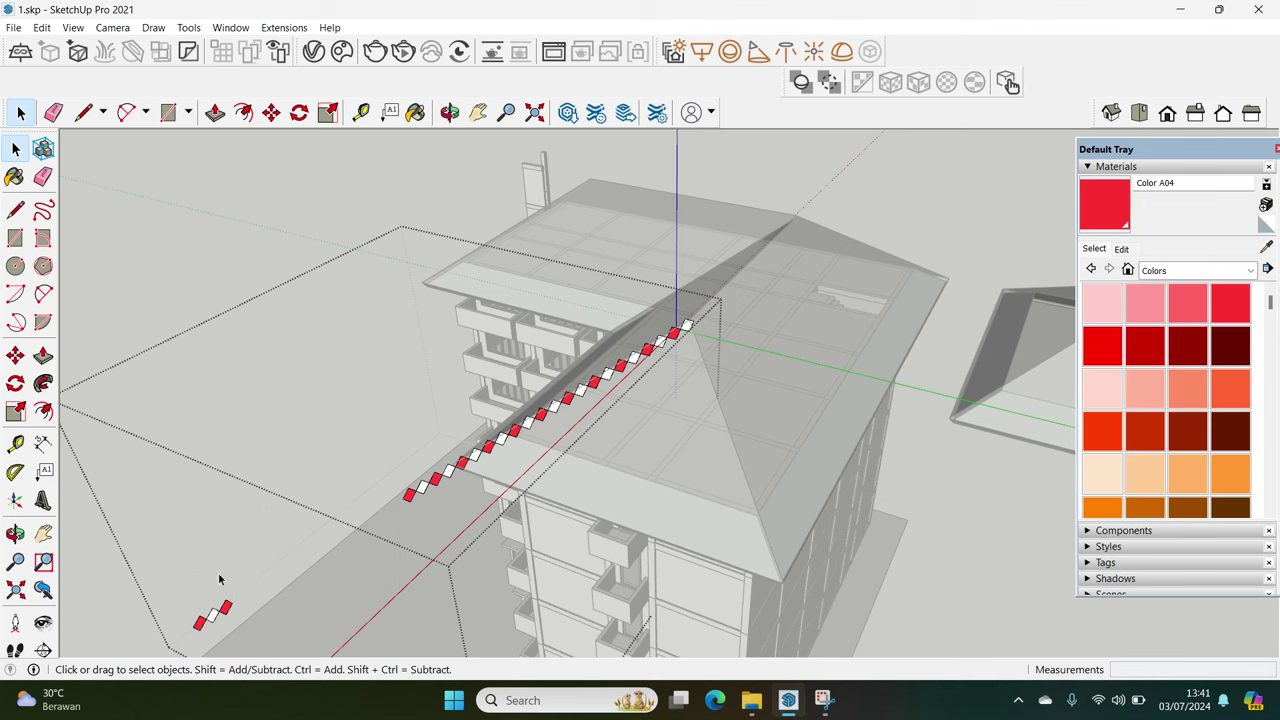
Inspect the zigzag box row and begin a copy of the apex box
scroll(437, 501, up, 5)
drag(437, 501, 300, 428)
scroll(536, 428, up, 4)
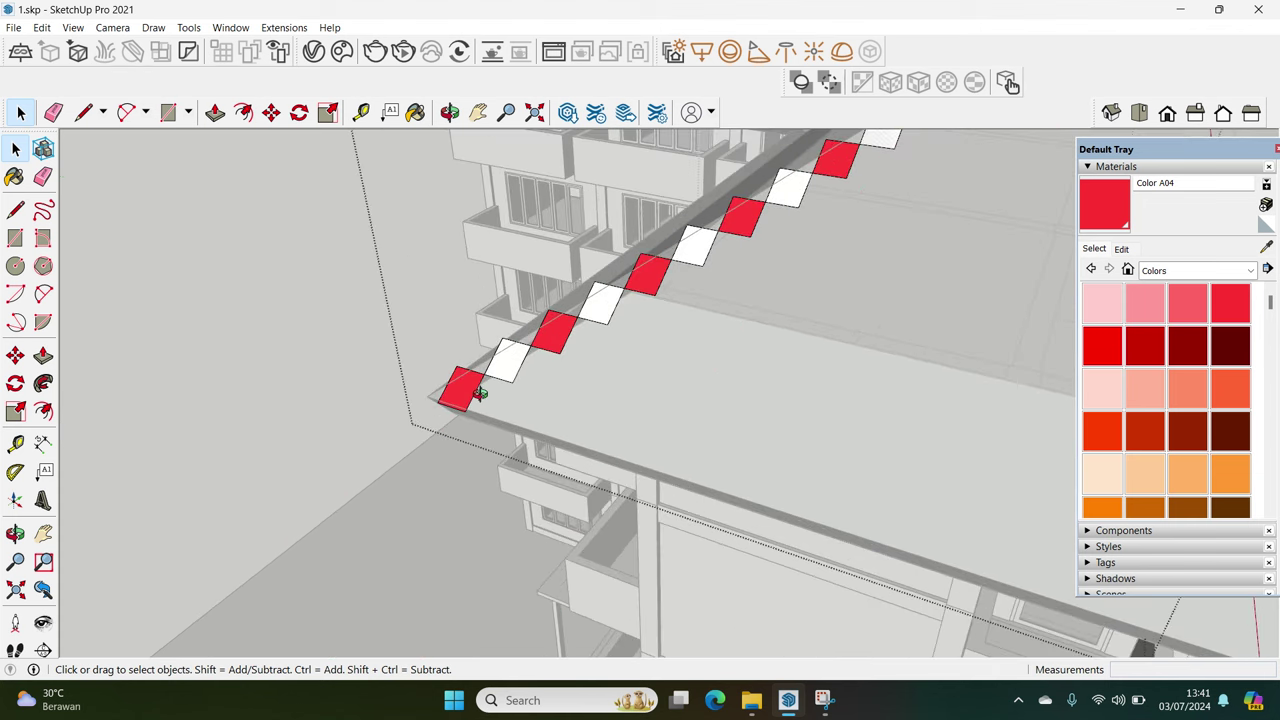
mouse_move(536, 428)
middle_down()
mouse_move(703, 426)
mouse_move(737, 323)
mouse_move(762, 330)
middle_up()
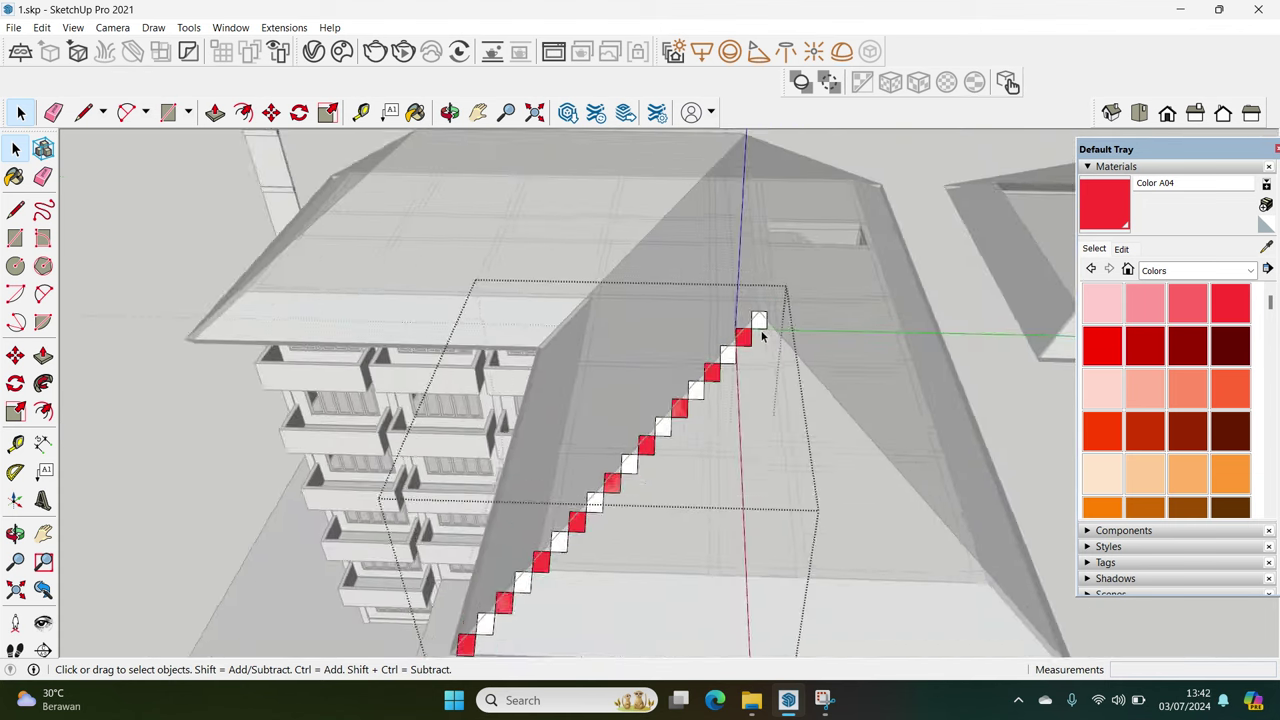
scroll(745, 355, up, 3)
scroll(745, 355, up, 2)
key(m)
click(649, 408)
key(ctrl)
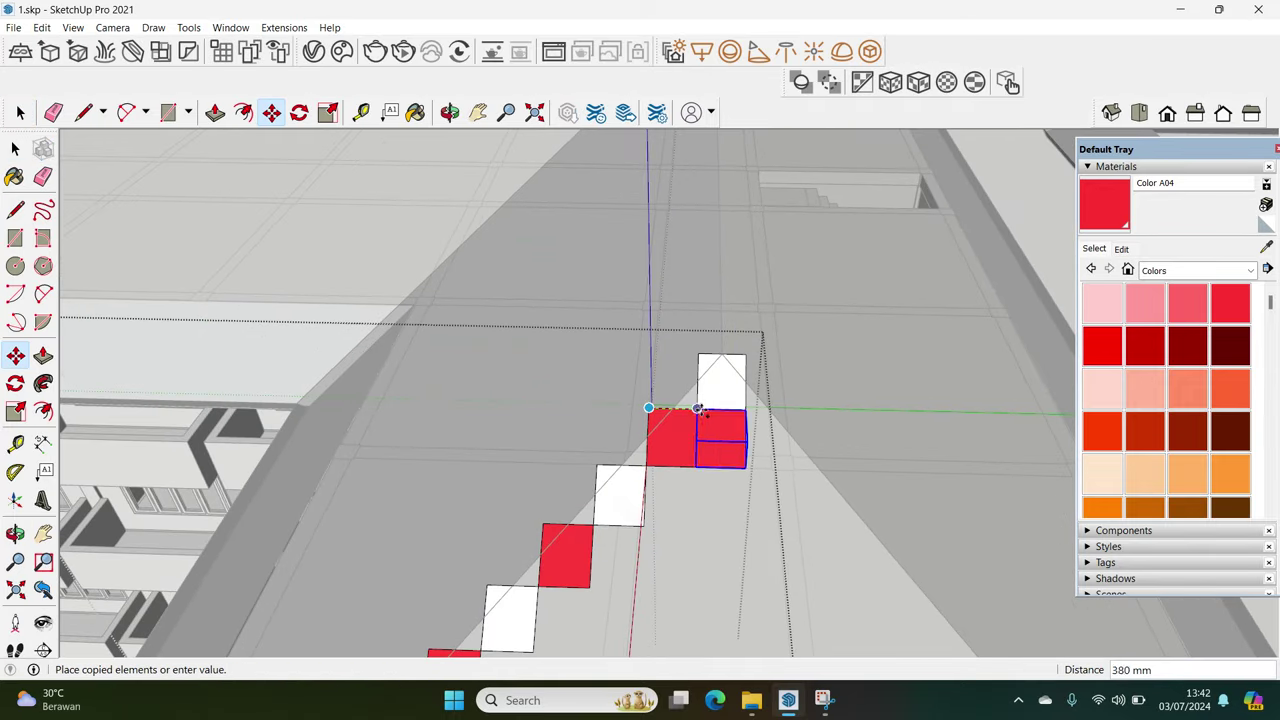
Place a red box beside the peak and array boxes 14 times down the other slope
click(745, 410)
key(space)
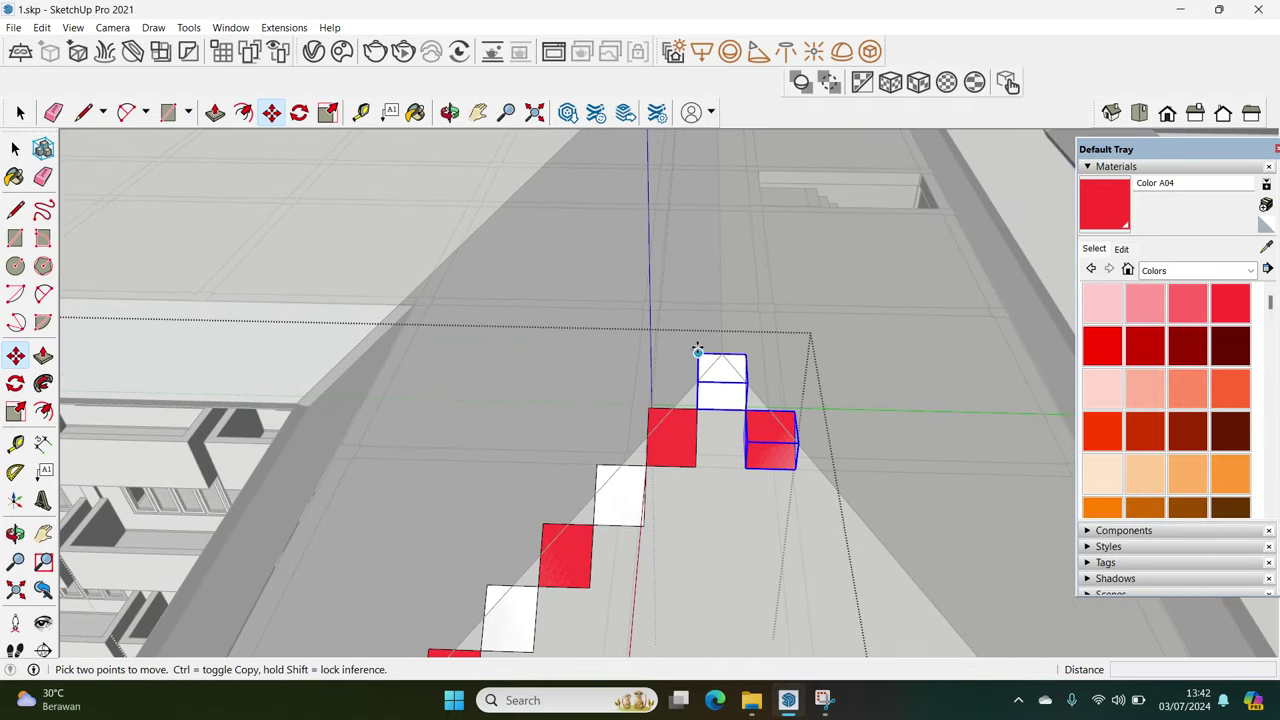
click(698, 352)
scroll(780, 460, up, 1)
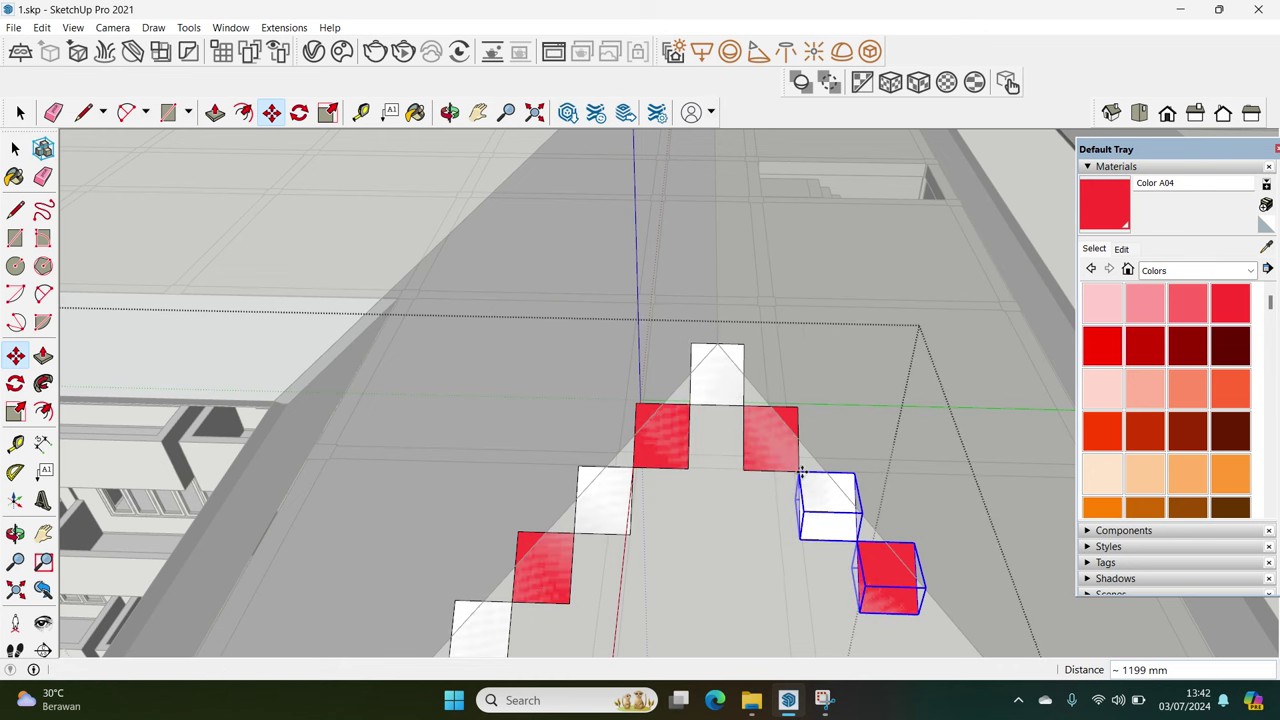
key(Return)
key(space)
scroll(806, 480, down, 3)
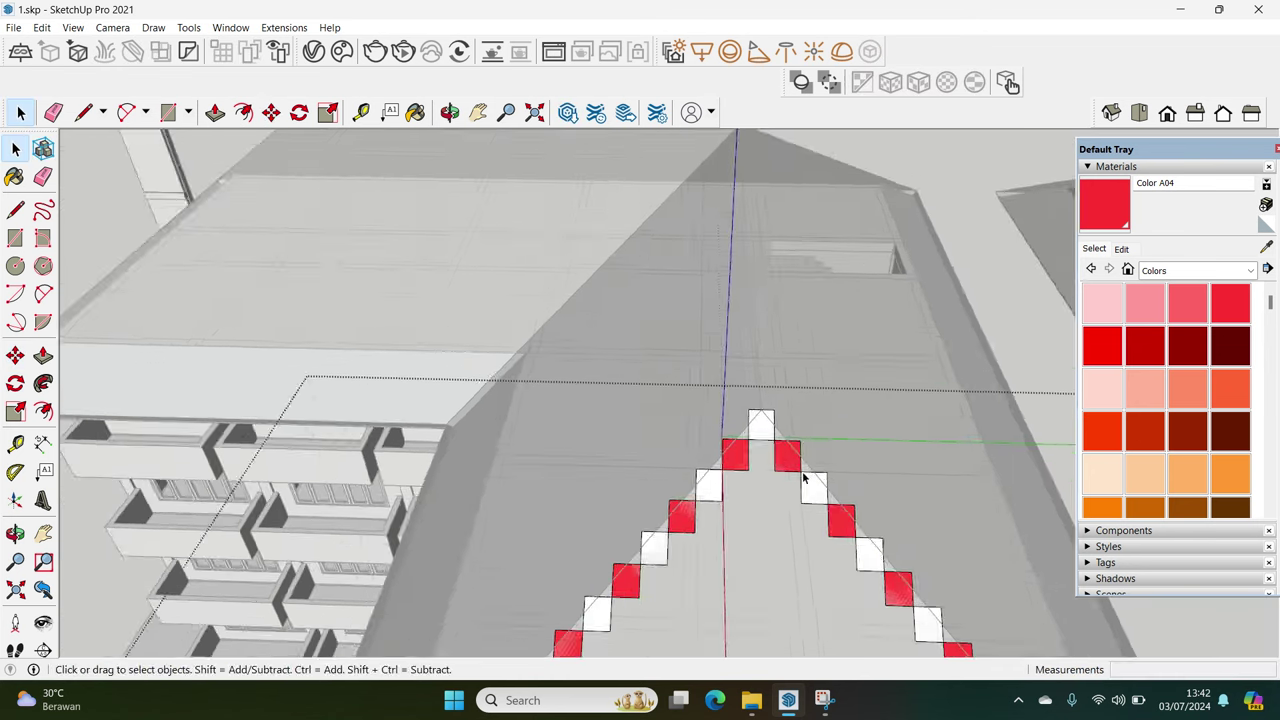
Delete the overshooting copies and select all the red and white boxes
middle_drag(806, 480, 694, 274)
scroll(750, 400, down, 2)
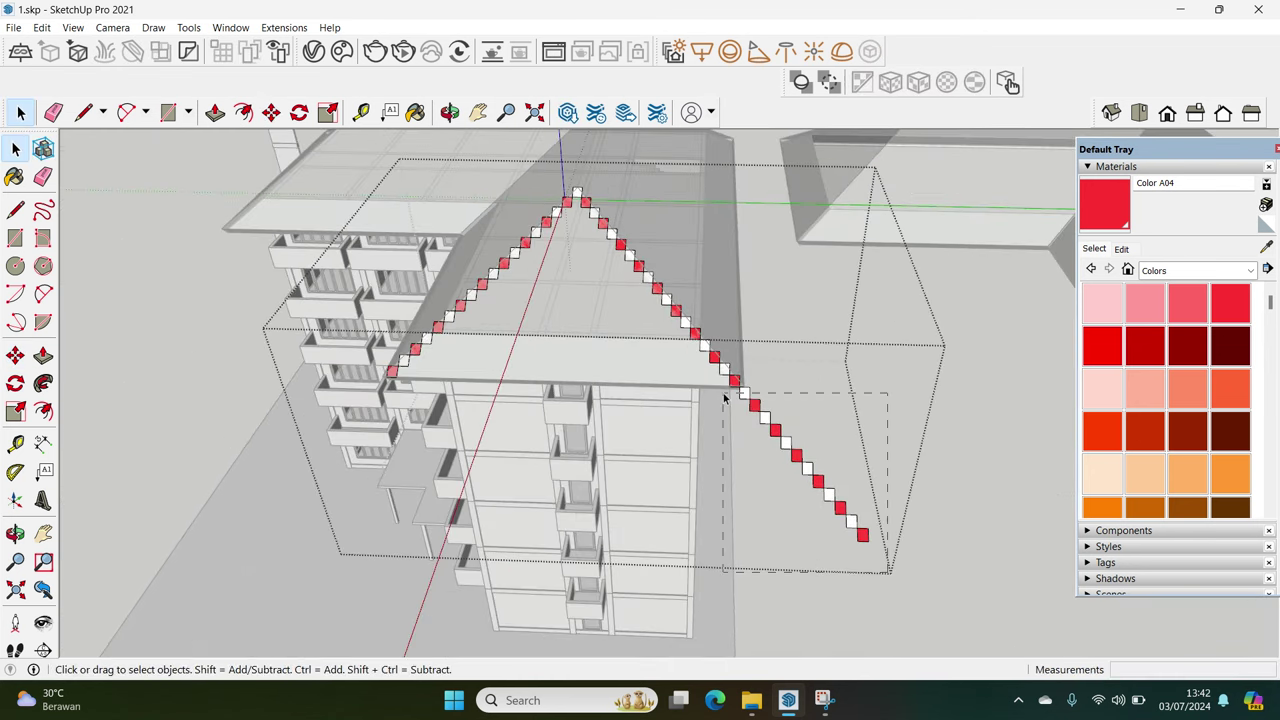
key(Delete)
middle_drag(724, 398, 490, 346)
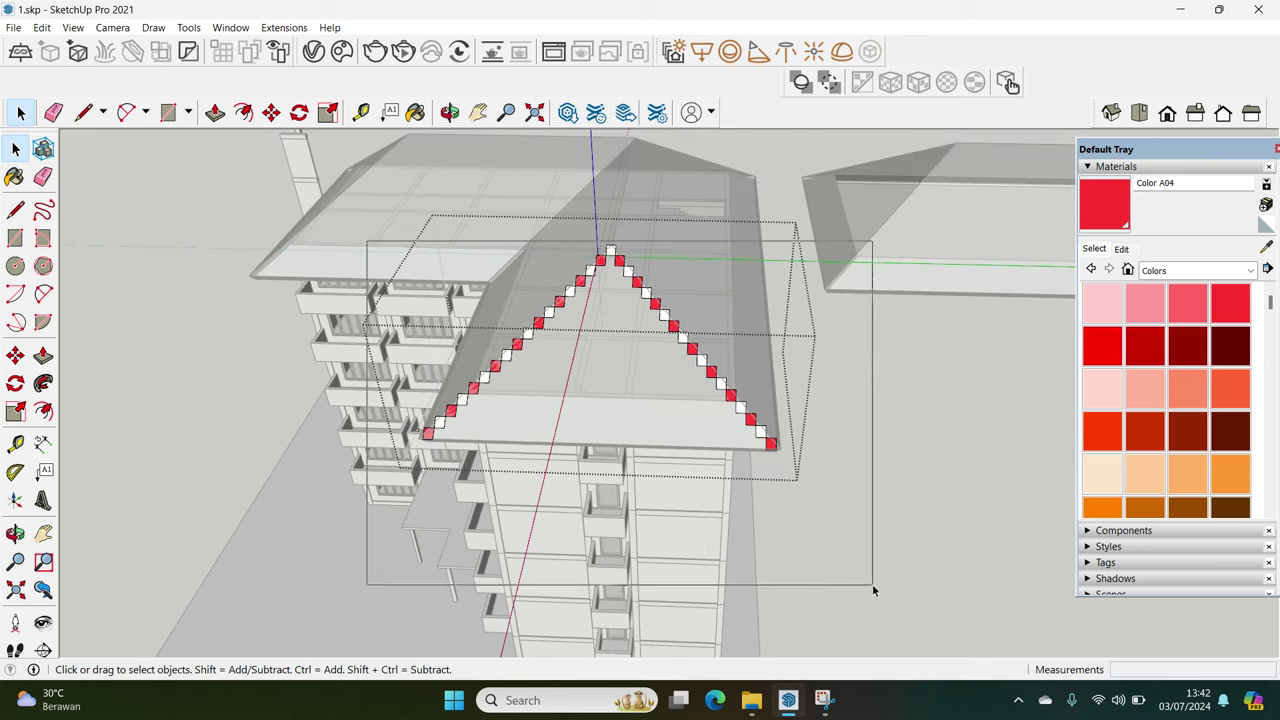
drag(872, 590, 872, 590)
Array the tile boxes 24 times to fill the triangular gable, then select rows hanging below
scroll(598, 336, up, 8)
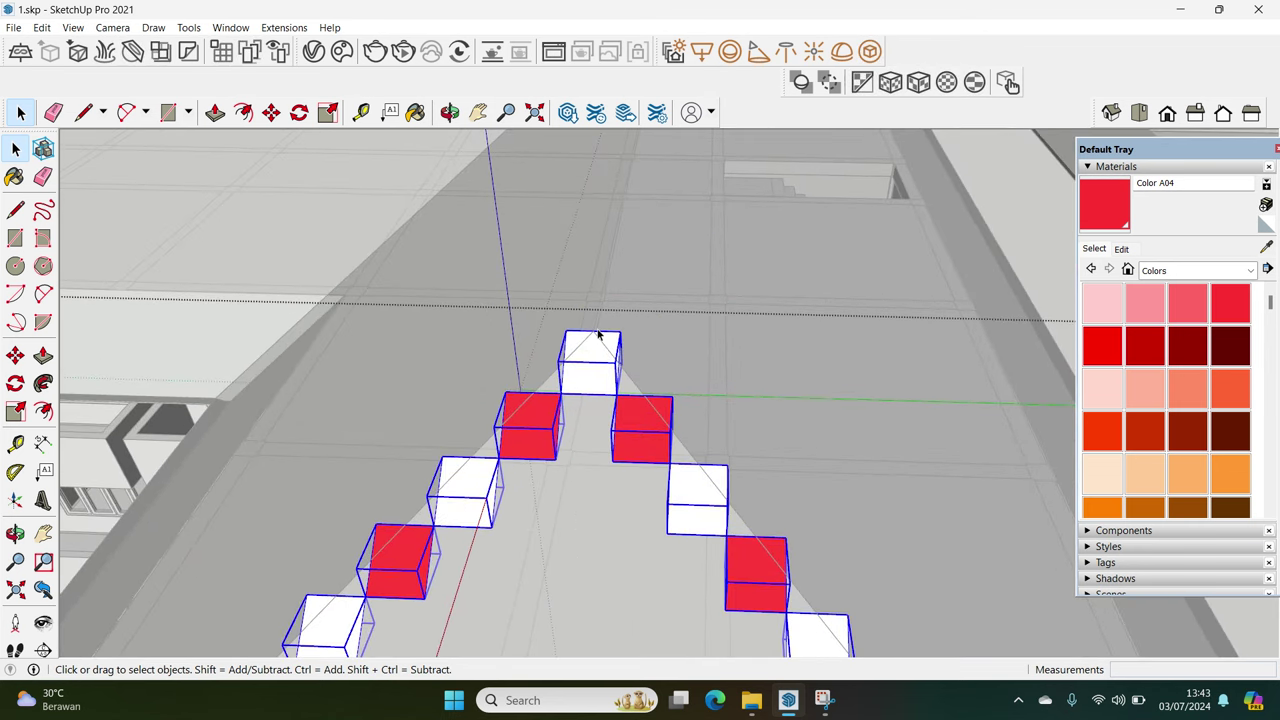
key(m)
scroll(603, 340, up, 1)
key(ctrl)
click(625, 331)
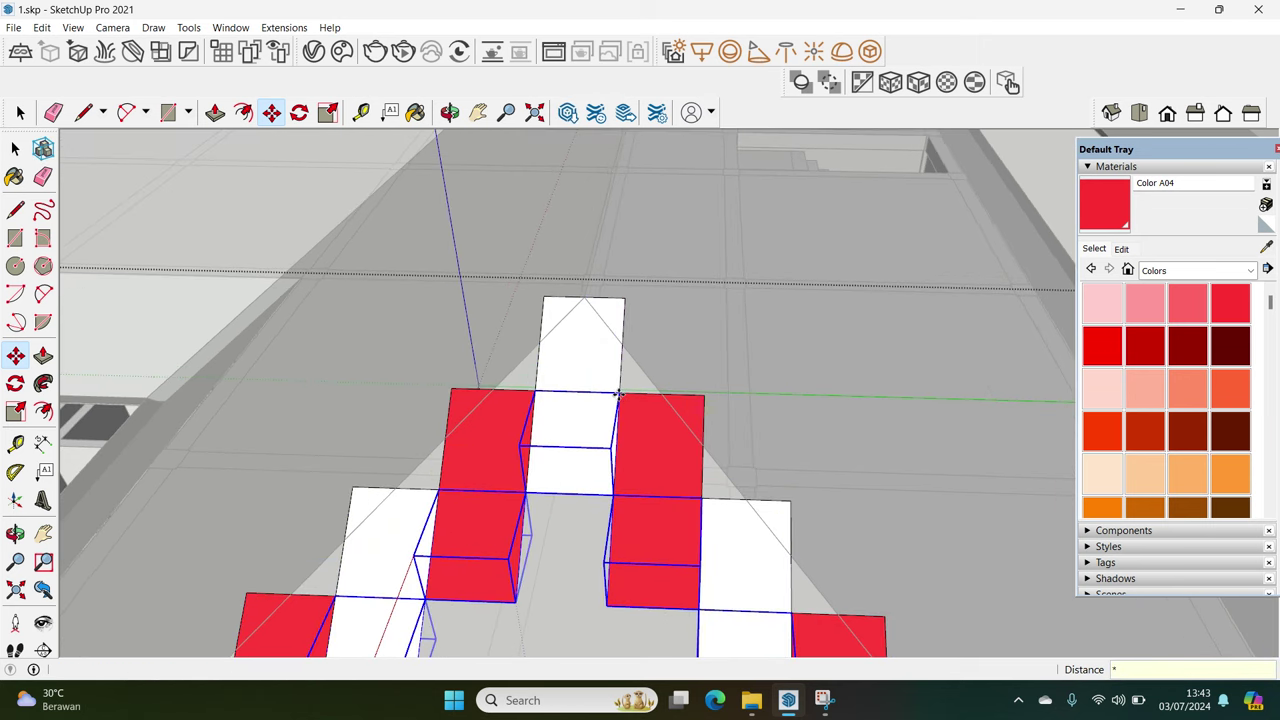
text(24)
key(Return)
key(space)
scroll(560, 440, down, 3)
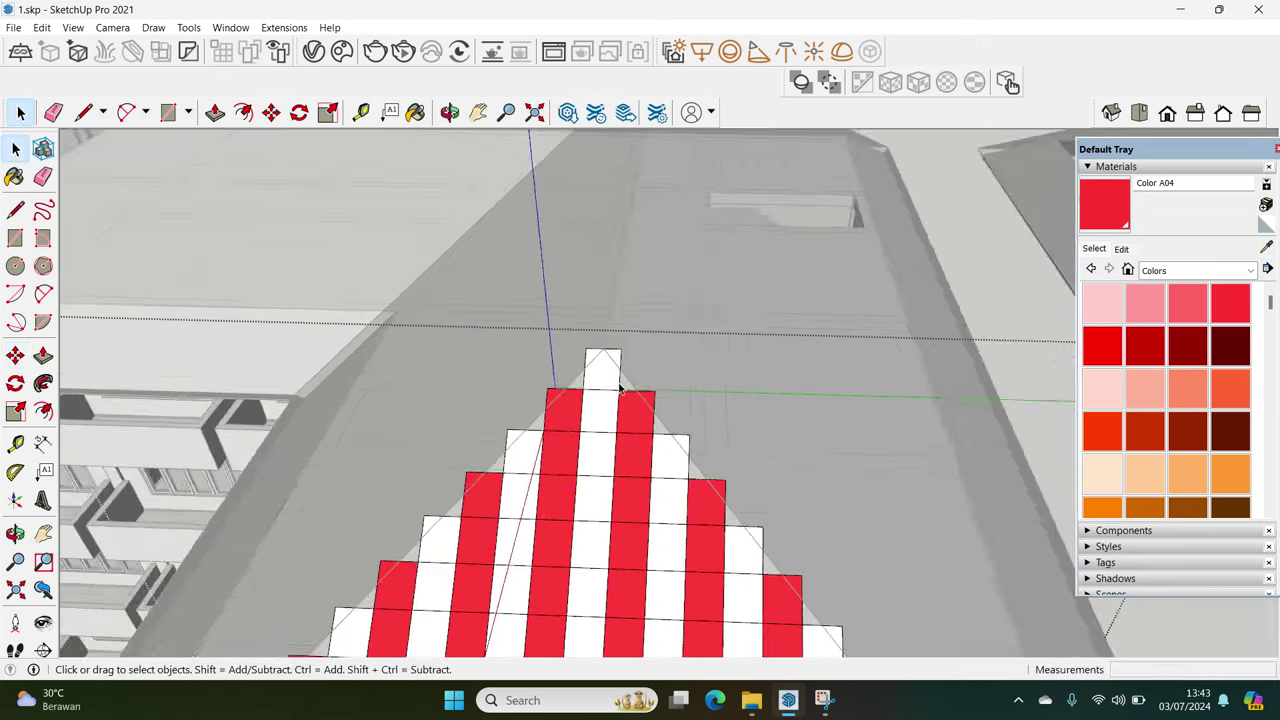
scroll(545, 460, down, 3)
scroll(530, 480, down, 2)
drag(816, 654, 808, 654)
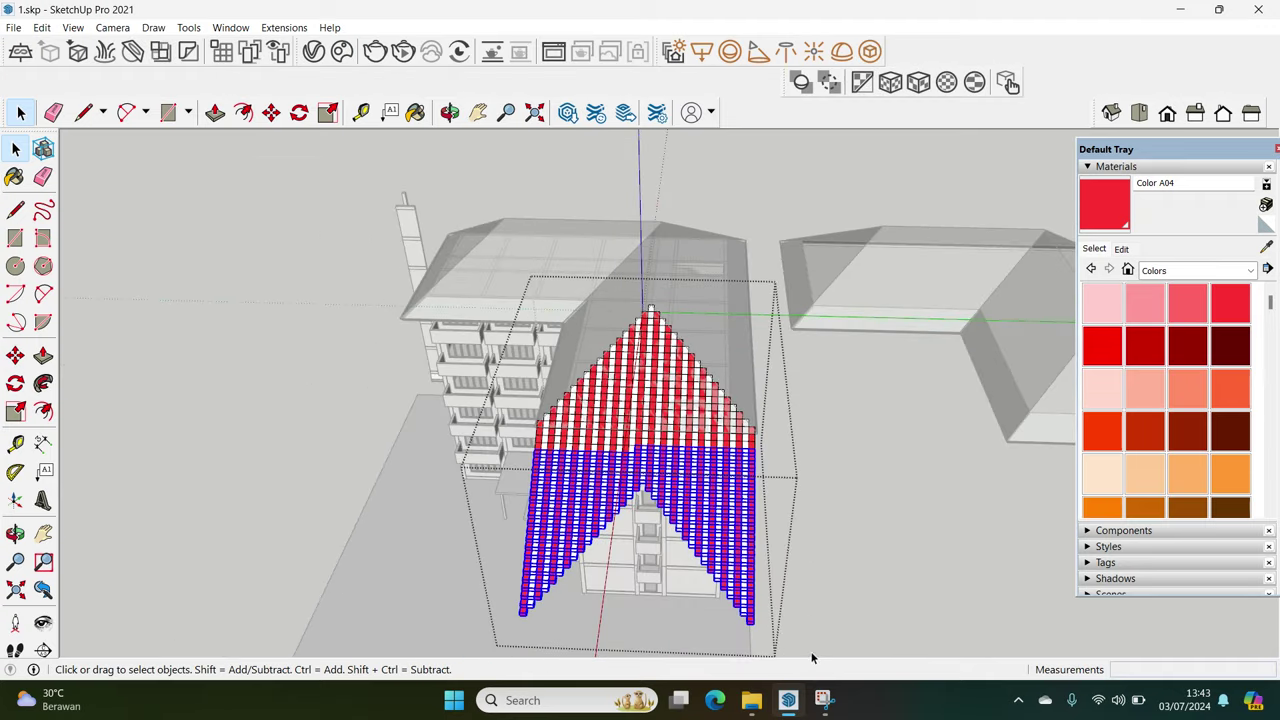
Delete the stripe rows hanging below the roof edge
middle_drag(808, 654, 626, 457)
scroll(565, 498, up, 3)
key(Delete)
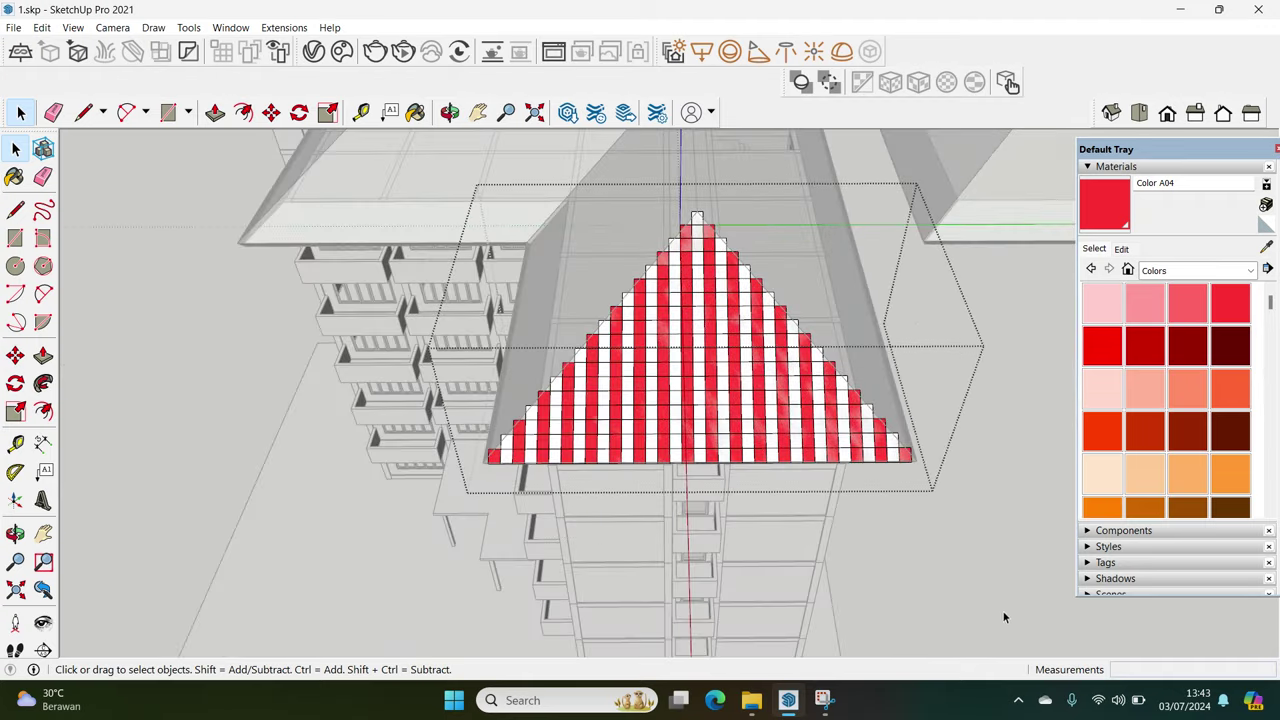
mouse_move(775, 415)
middle_down()
mouse_move(757, 391)
mouse_move(746, 303)
mouse_move(714, 423)
middle_up()
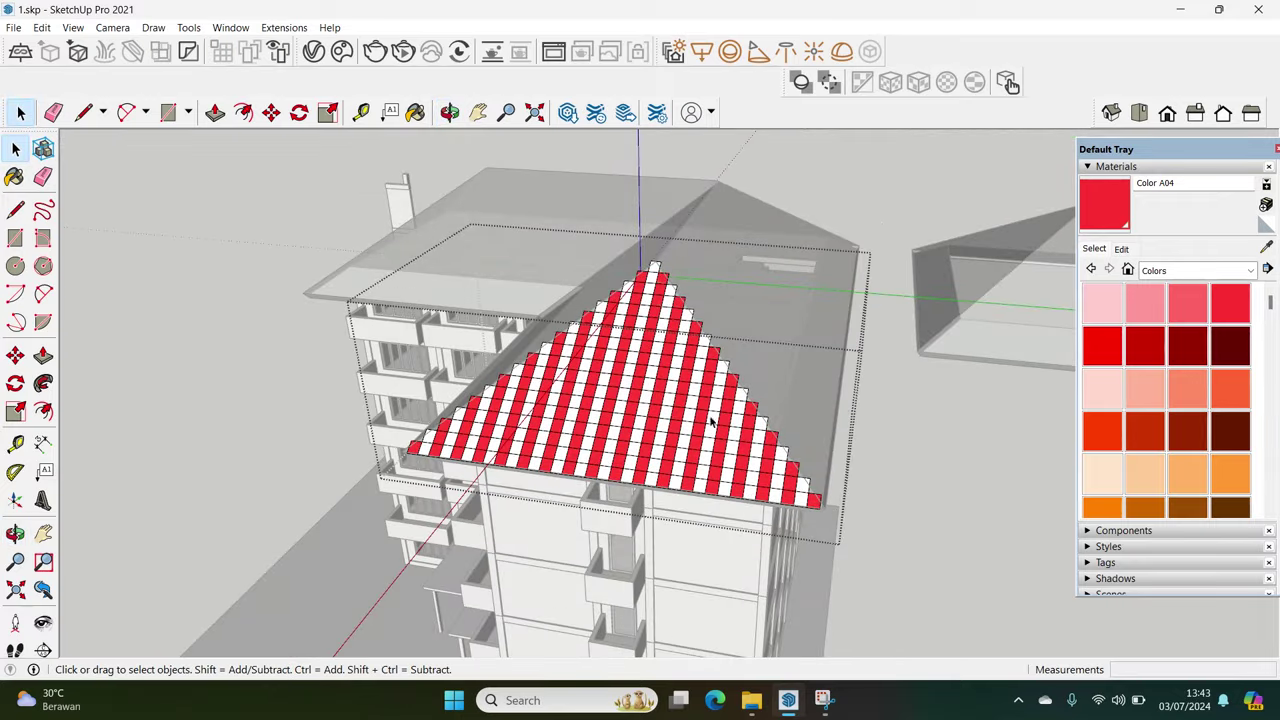
scroll(855, 316, up, 2)
Copy the striped roof group to the left and rotate it toward the side slope
click(795, 455)
middle_drag(795, 455, 812, 470)
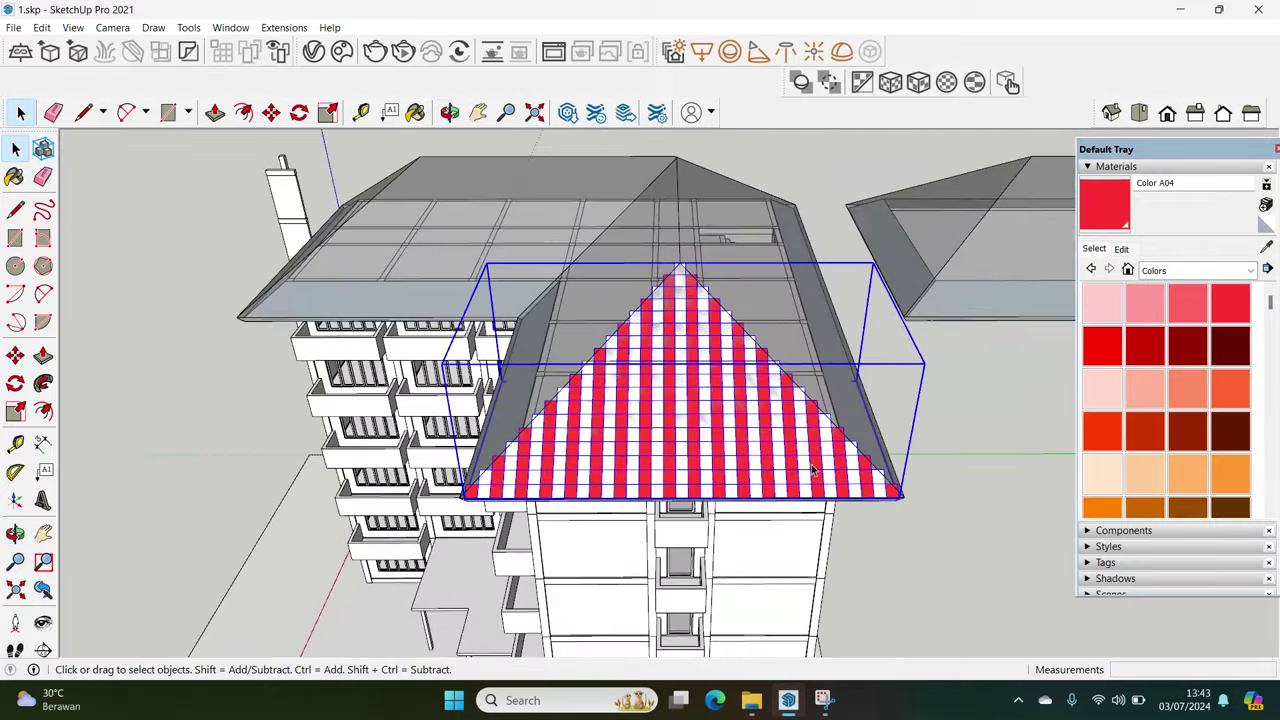
click(787, 467)
key(ctrl)
click(564, 467)
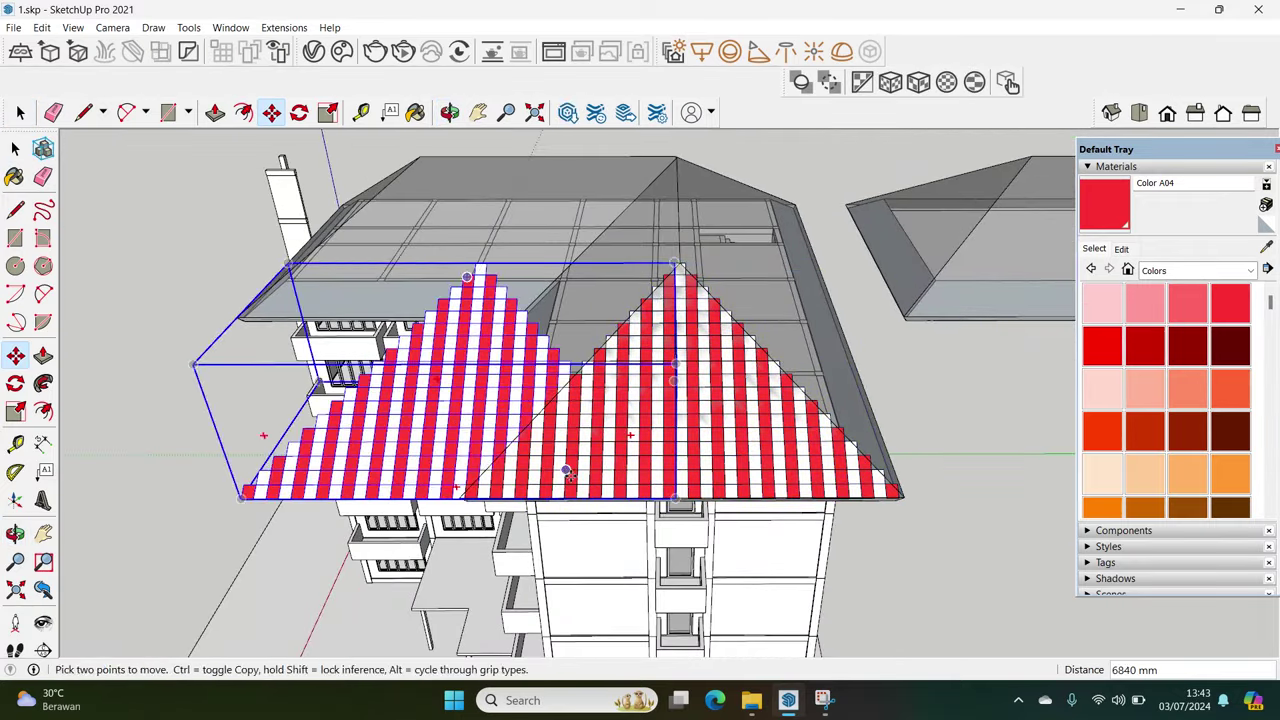
key(space)
middle_drag(564, 467, 585, 452)
click(604, 352)
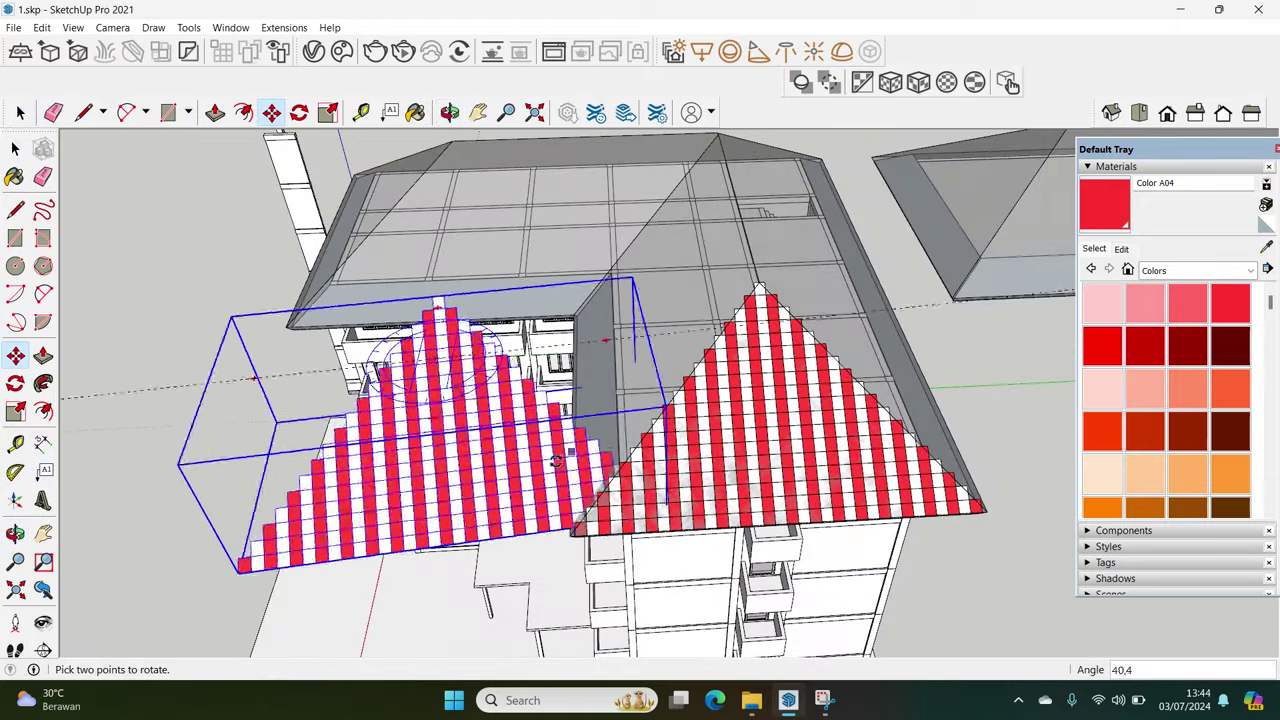
middle_drag(345, 470, 328, 485)
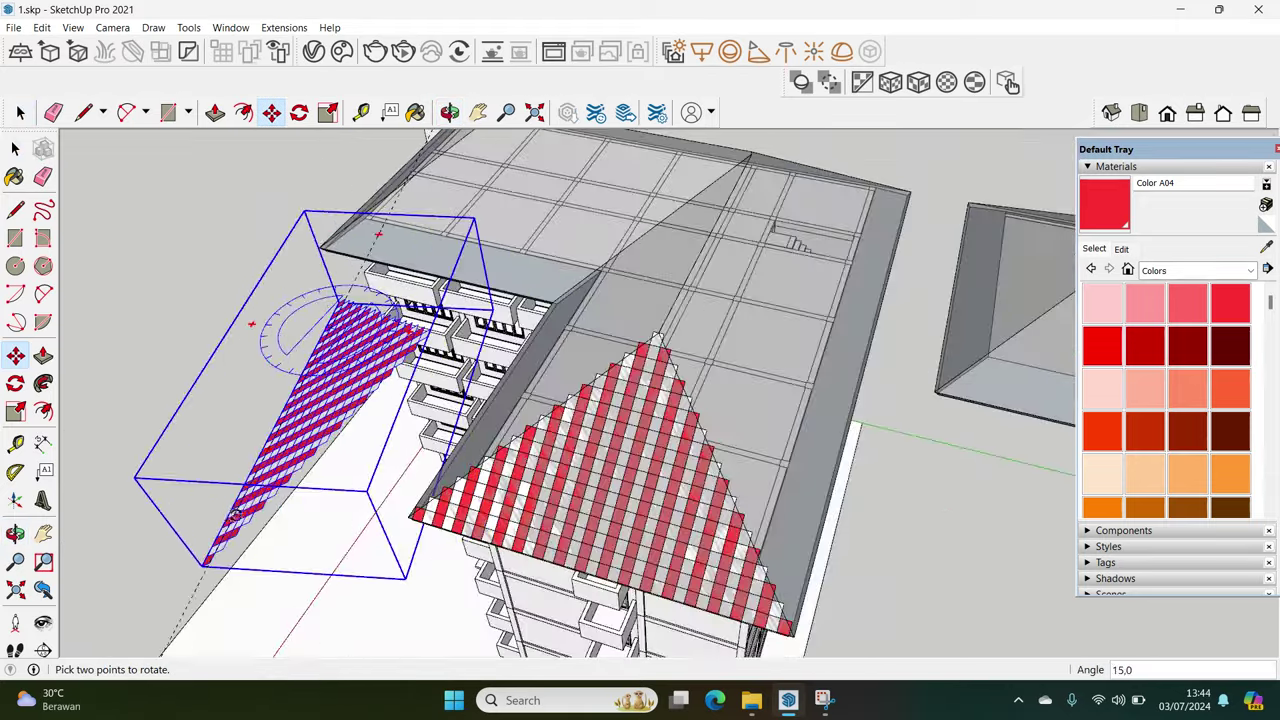
click(162, 512)
Move the rotated copy up against the main roof ridge
key(m)
scroll(170, 530, up, 2)
mouse_move(170, 530)
middle_down()
mouse_move(520, 445)
mouse_move(580, 380)
middle_up()
key(space)
scroll(610, 320, up, 2)
key(m)
scroll(637, 287, up, 2)
click(637, 287)
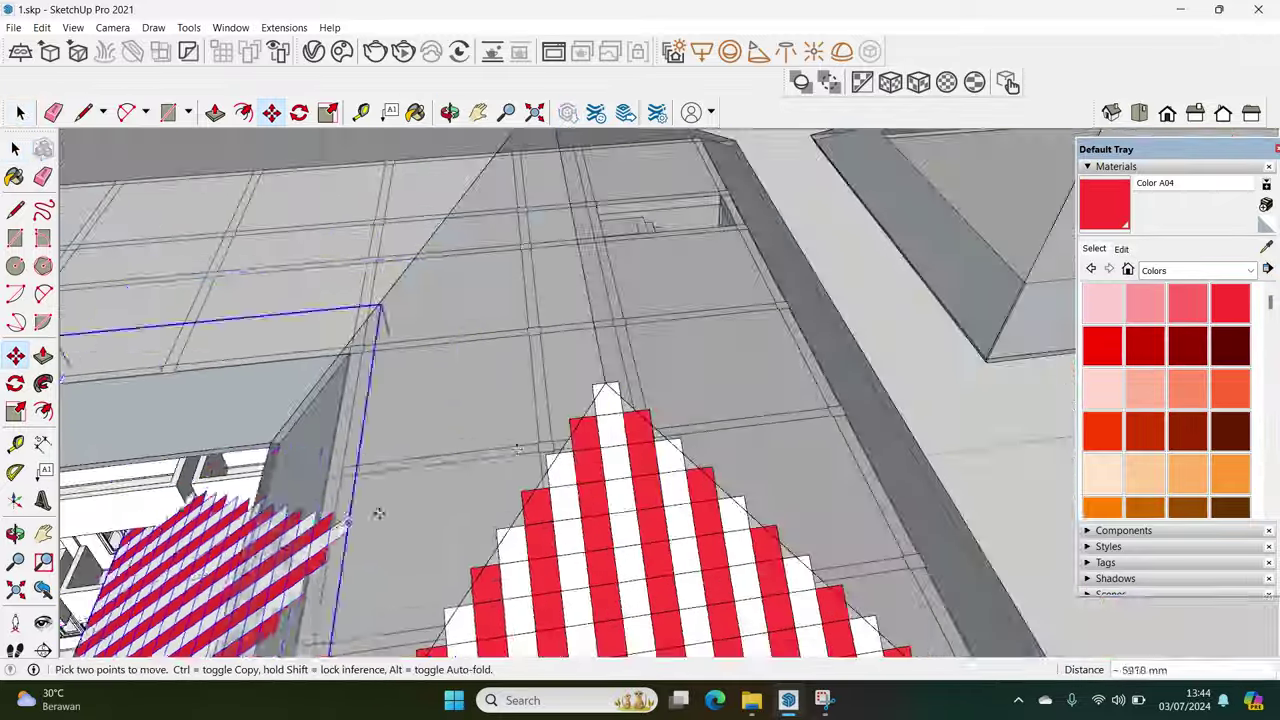
middle_drag(637, 287, 618, 360)
click(620, 362)
key(space)
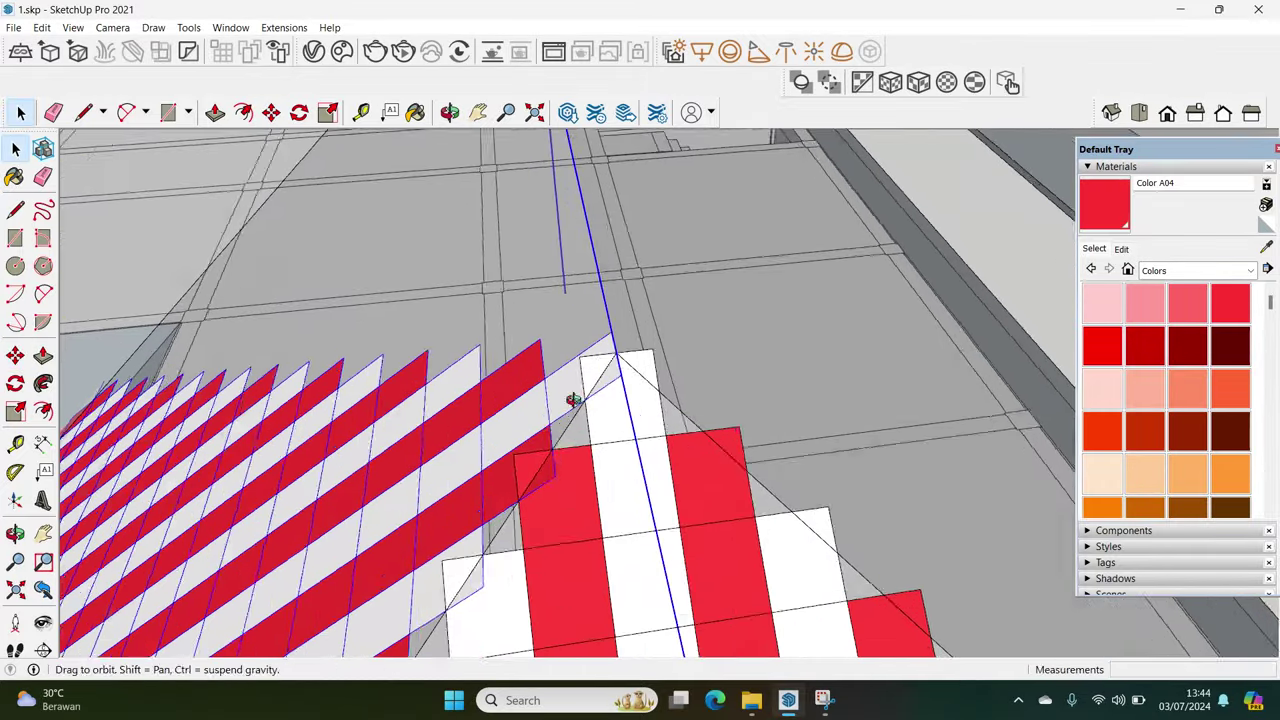
scroll(620, 362, down, 3)
mouse_move(620, 362)
middle_down()
mouse_move(648, 432)
mouse_move(802, 437)
mouse_move(673, 330)
mouse_move(551, 350)
middle_up()
Delete the left half of the copied tiles, leaving a half-triangle
click(600, 480)
middle_drag(600, 480, 557, 460)
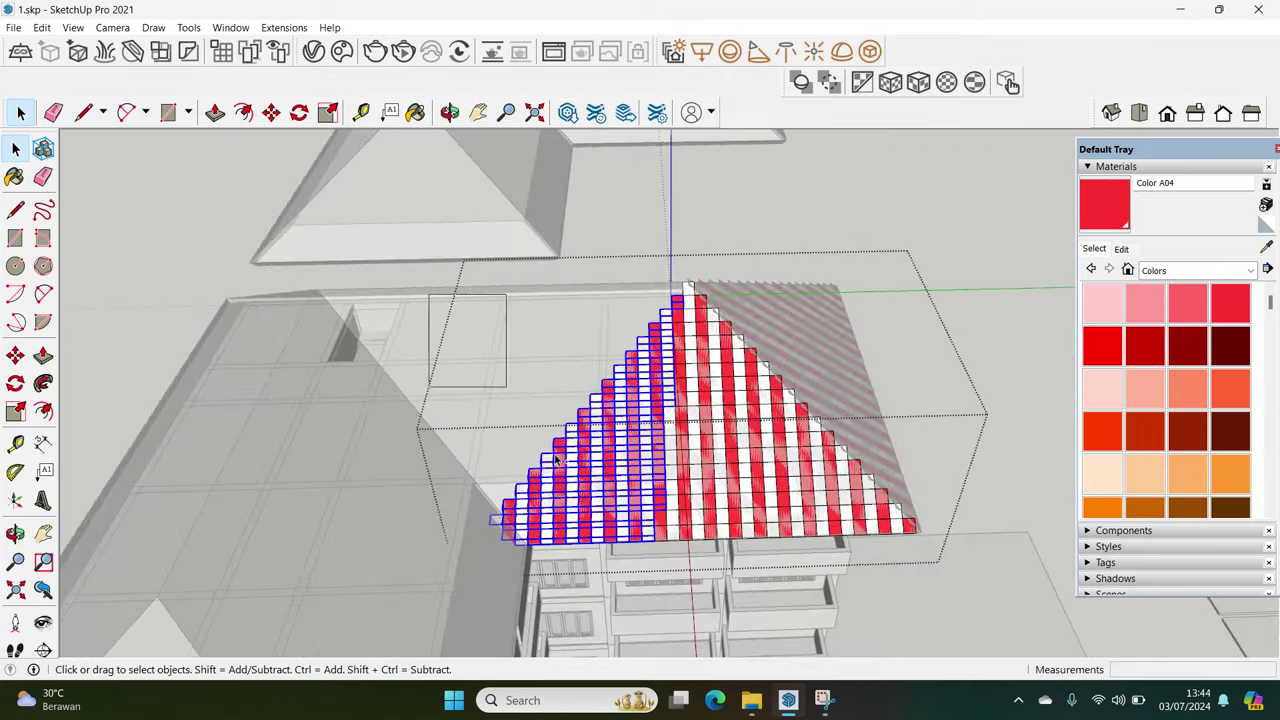
key(Delete)
middle_drag(680, 614, 670, 313)
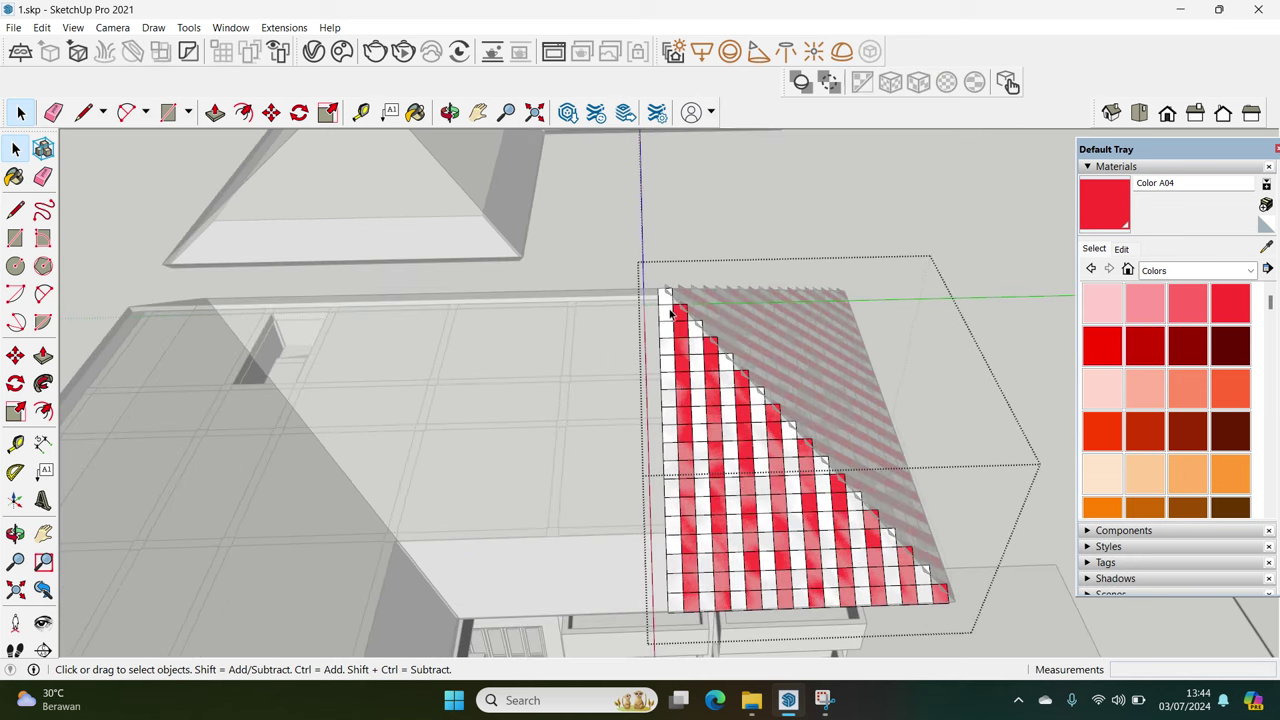
Copy the leftmost tile column 760 mm to the left
click(688, 590)
mouse_move(688, 590)
middle_down()
mouse_move(694, 543)
mouse_move(664, 570)
middle_up()
scroll(667, 283, up, 2)
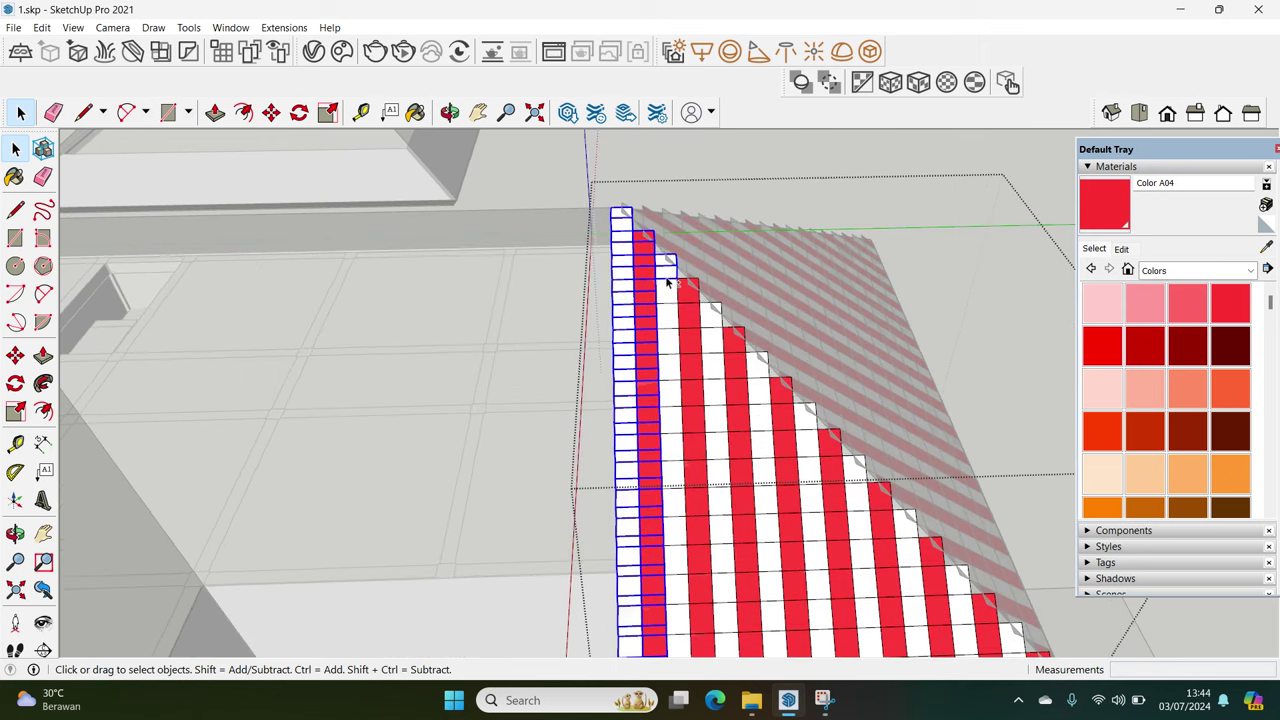
scroll(667, 287, down, 2)
key(m)
scroll(665, 587, up, 2)
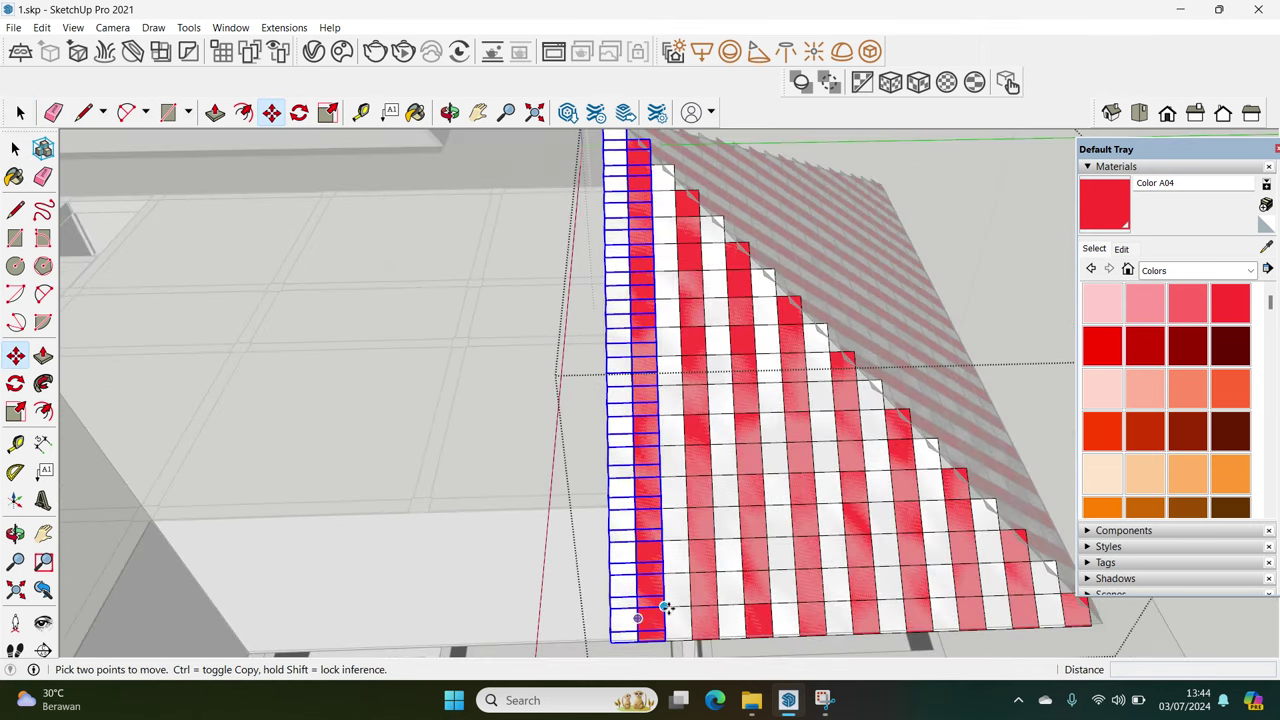
click(664, 607)
key(ctrl)
click(613, 607)
key(space)
scroll(610, 340, up, 5)
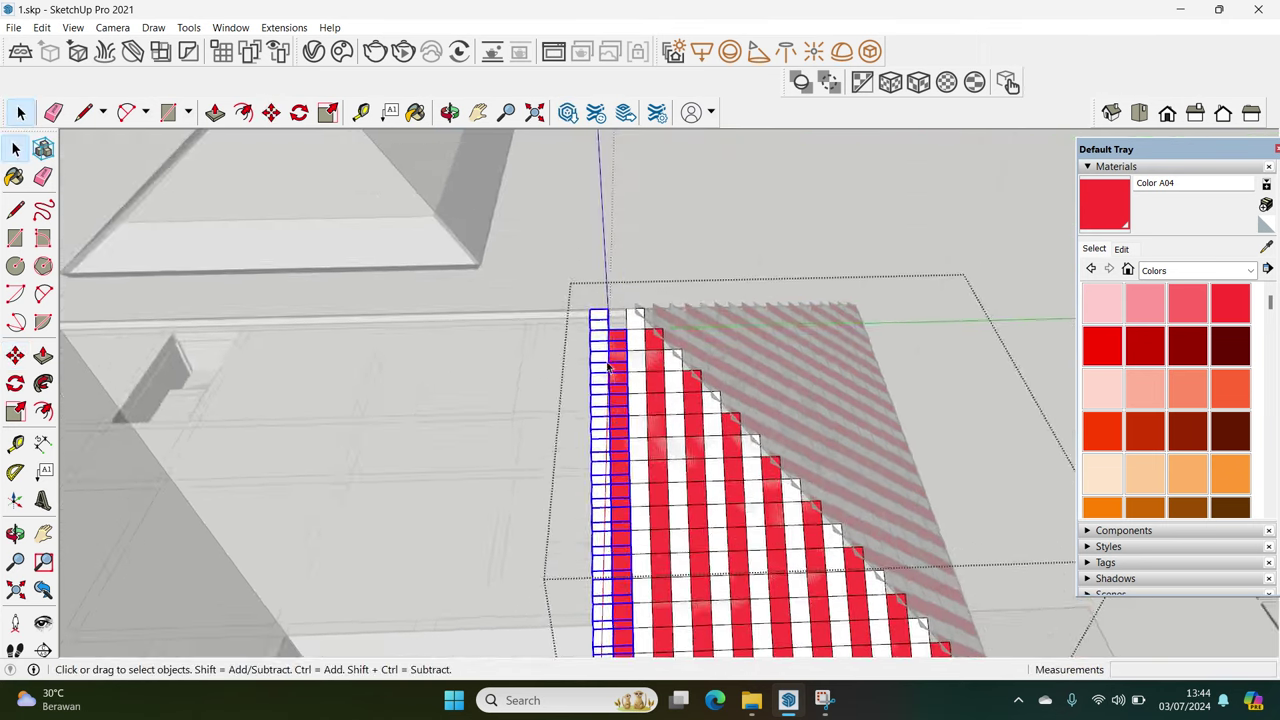
Copy the column's two top cells one row higher
click(623, 335)
key(m)
click(645, 352)
key(ctrl)
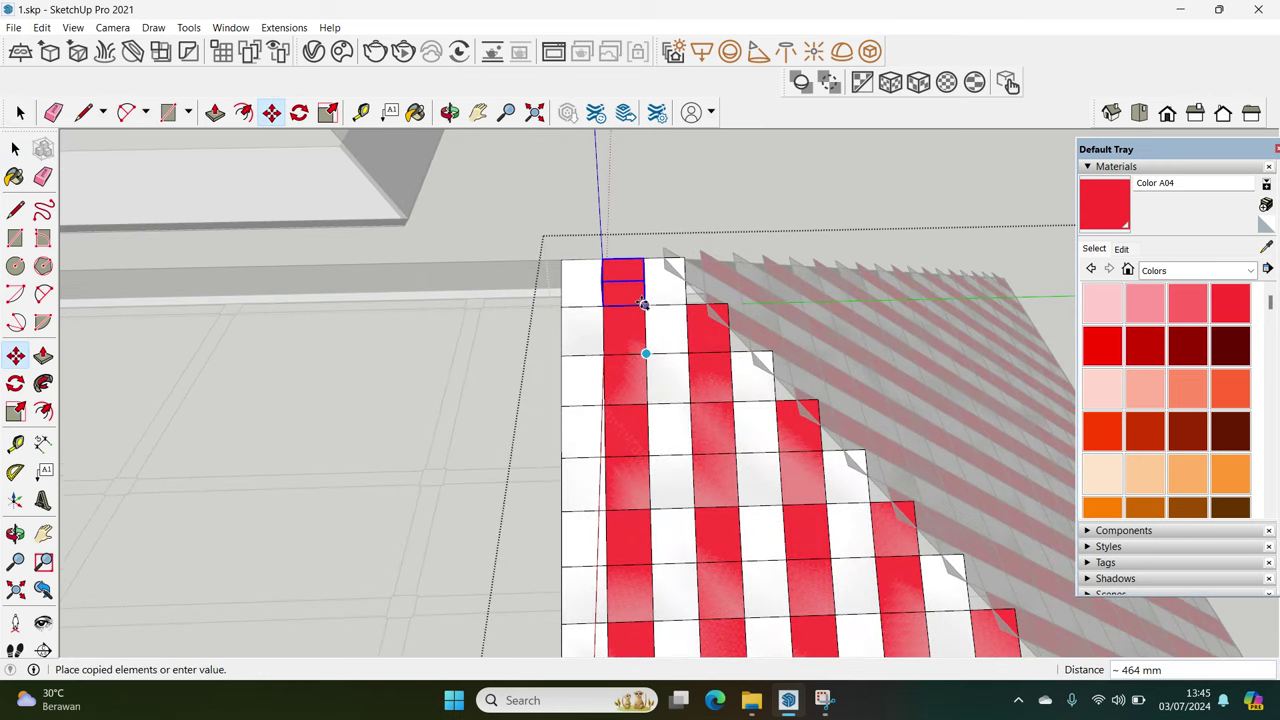
click(645, 306)
key(space)
scroll(626, 271, down, 5)
Copy the new left tile column another 760 mm further left
drag(677, 577, 605, 255)
scroll(640, 560, up, 4)
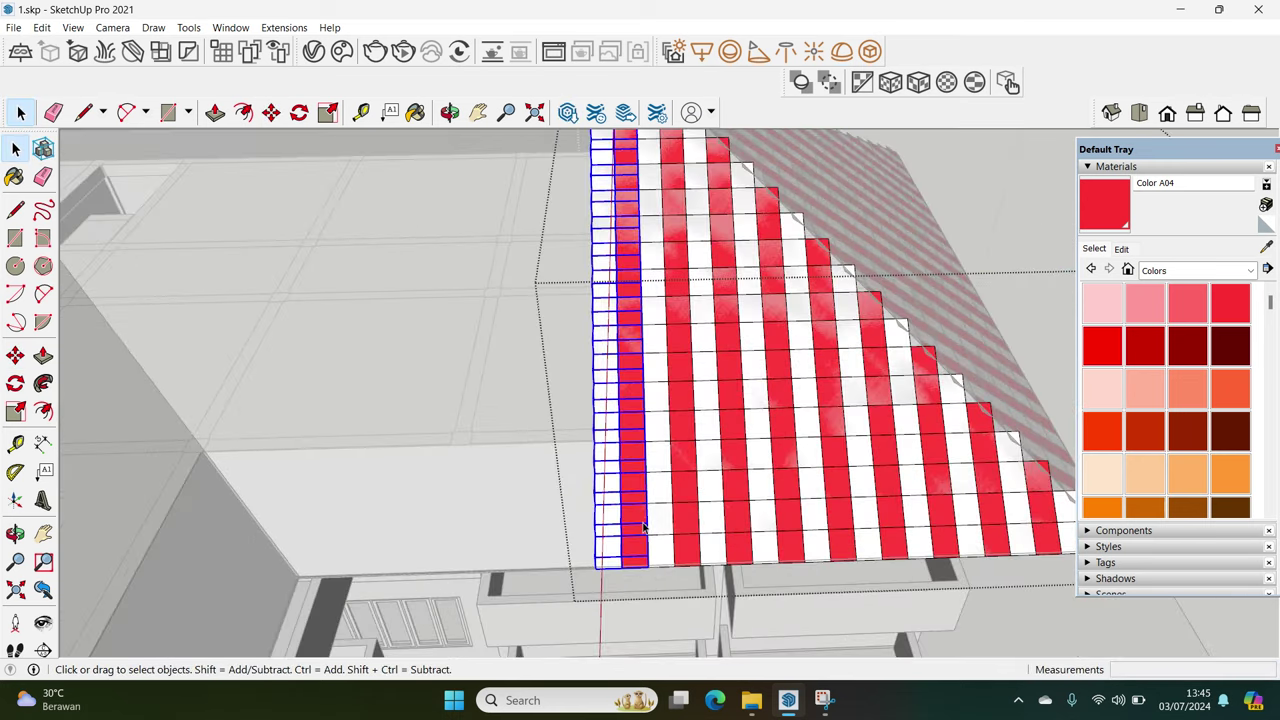
scroll(640, 560, up, 2)
key(m)
click(648, 538)
key(ctrl)
click(589, 541)
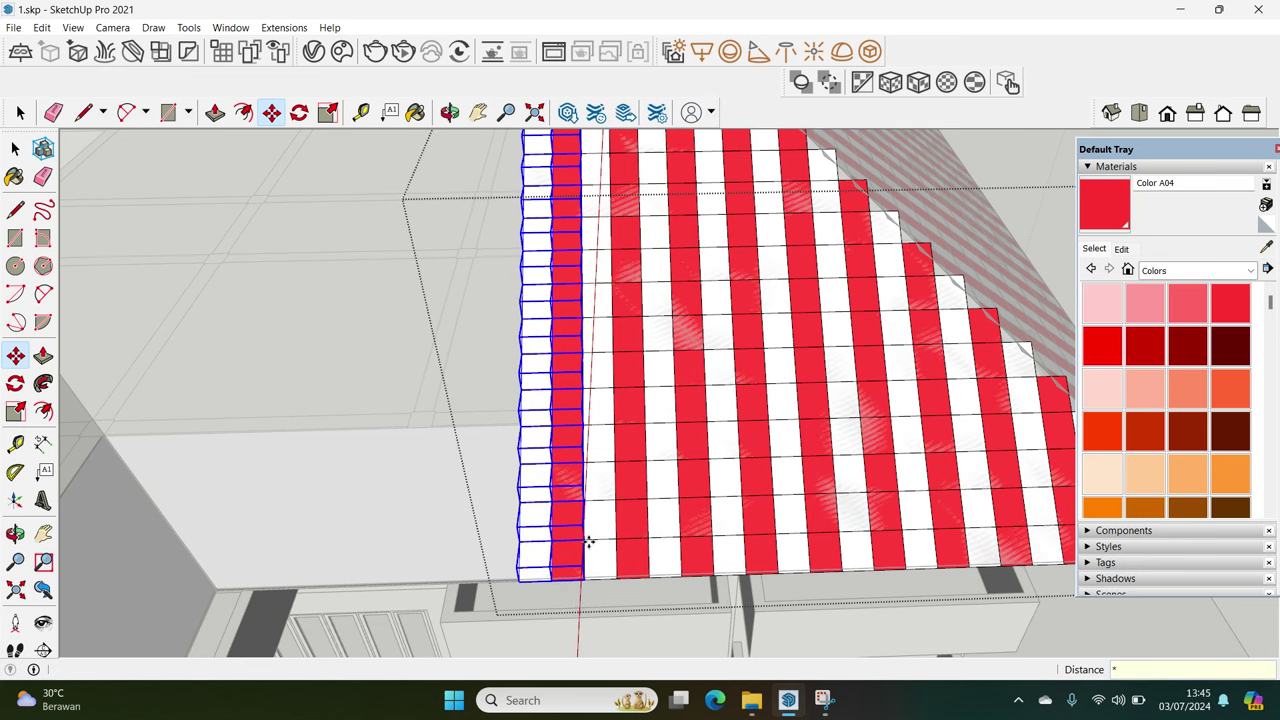
scroll(589, 541, down, 5)
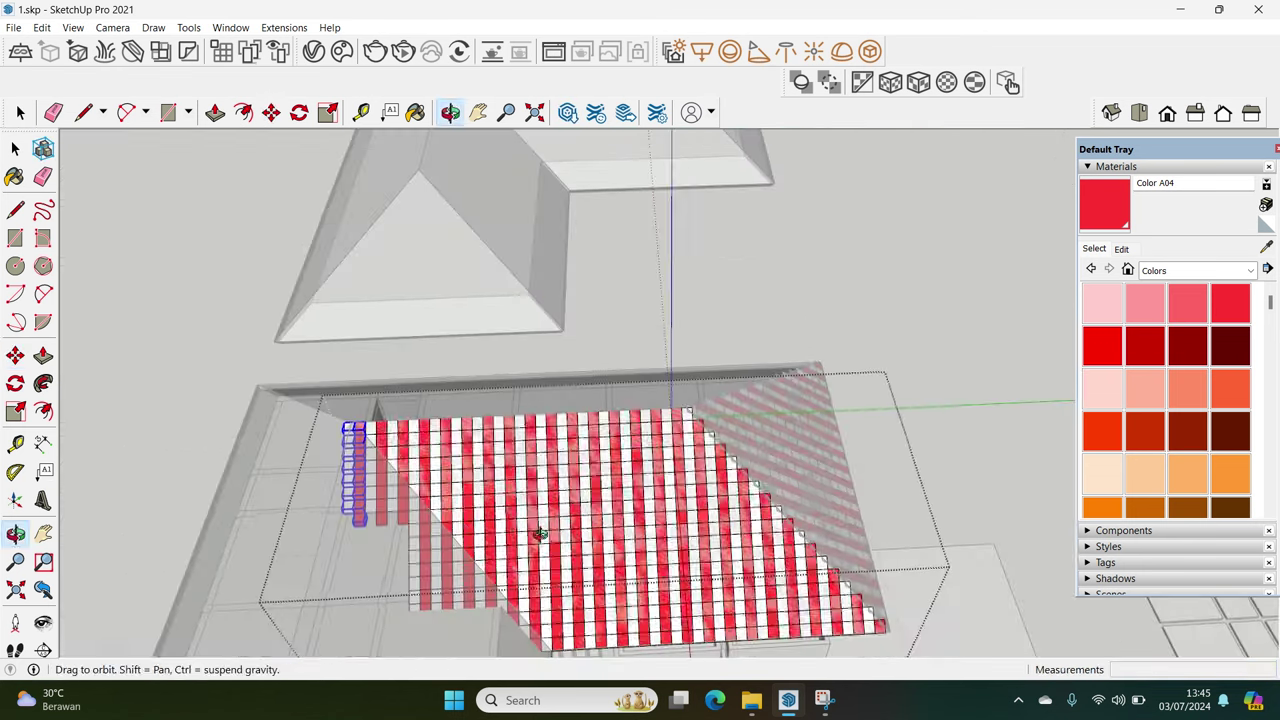
Delete the stepped tile pieces along the slope's hip edge
mouse_move(537, 531)
middle_down()
mouse_move(297, 487)
mouse_move(360, 411)
mouse_move(326, 257)
middle_up()
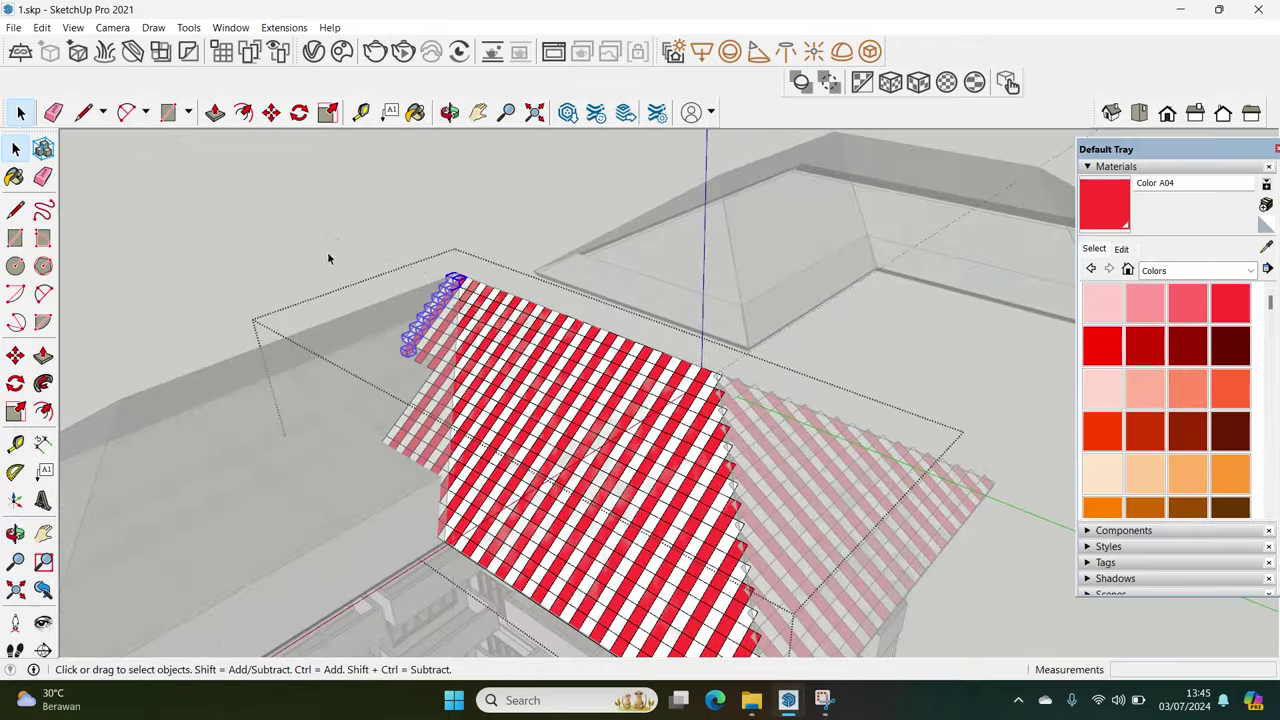
mouse_move(467, 619)
middle_down()
mouse_move(499, 614)
mouse_move(472, 613)
middle_up()
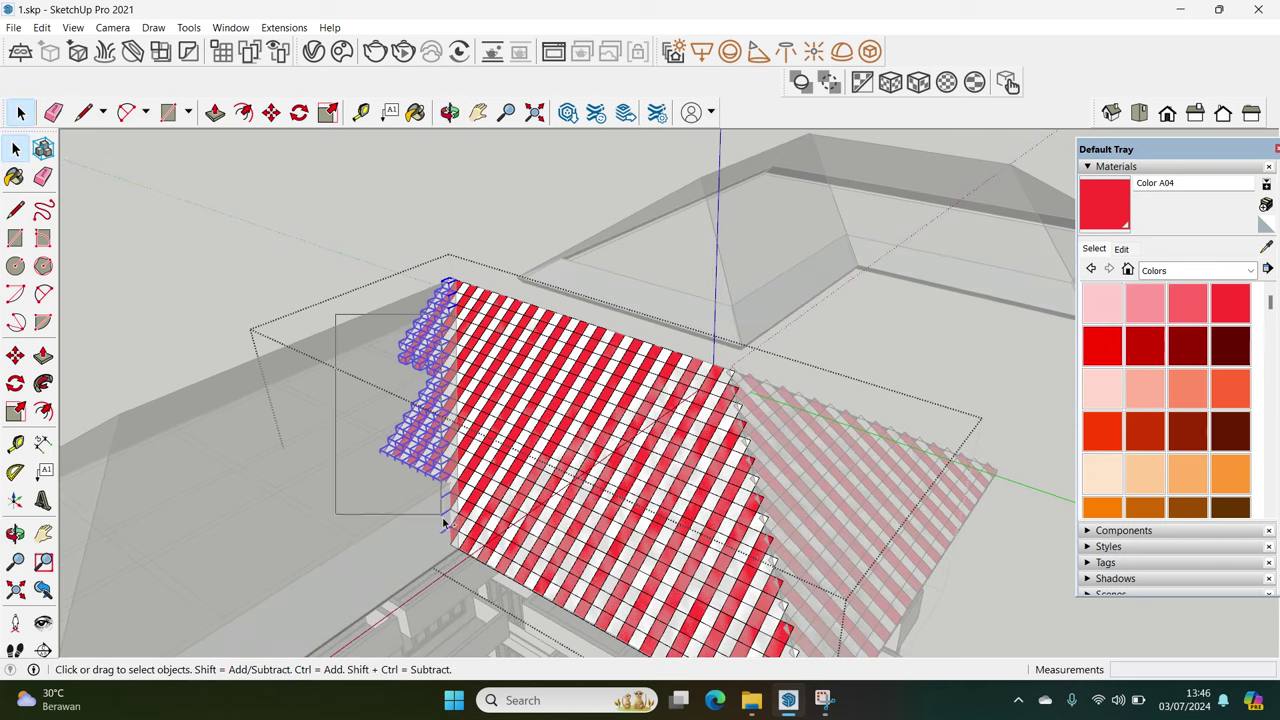
drag(345, 319, 465, 613)
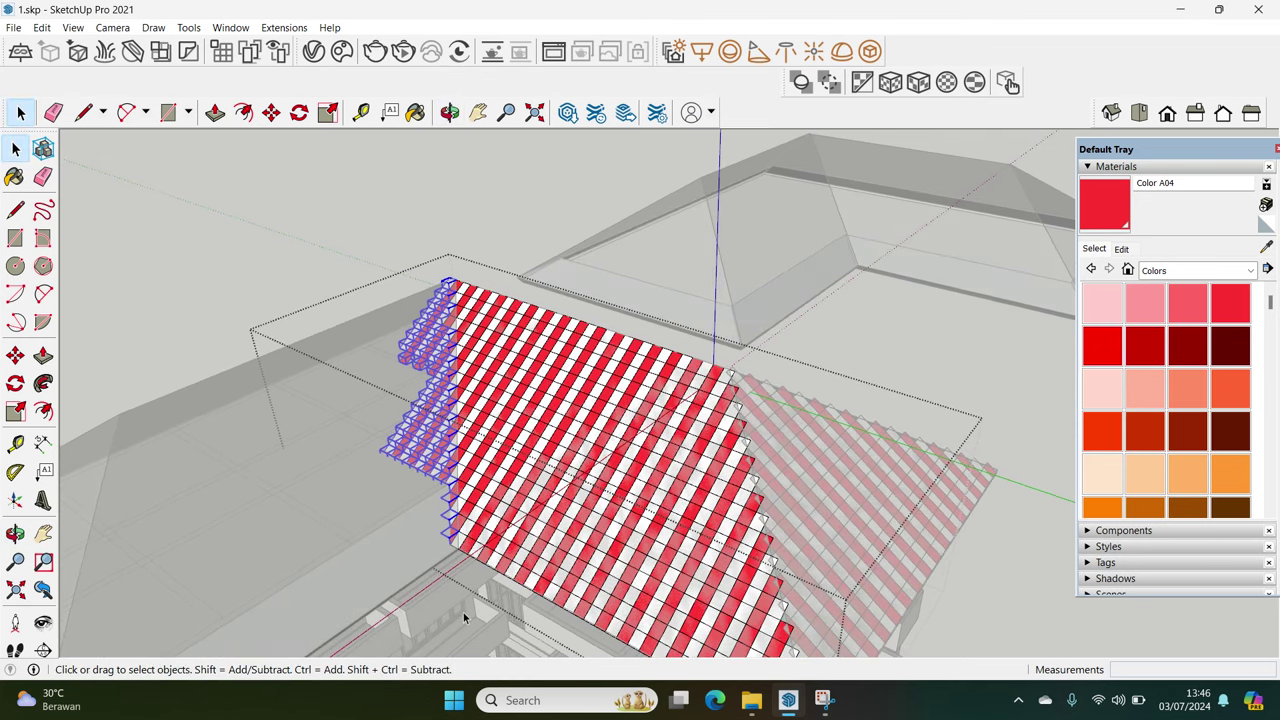
key(Delete)
scroll(440, 340, up, 4)
Copy the whole tiled slope to the right onto the second roof
drag(405, 300, 467, 381)
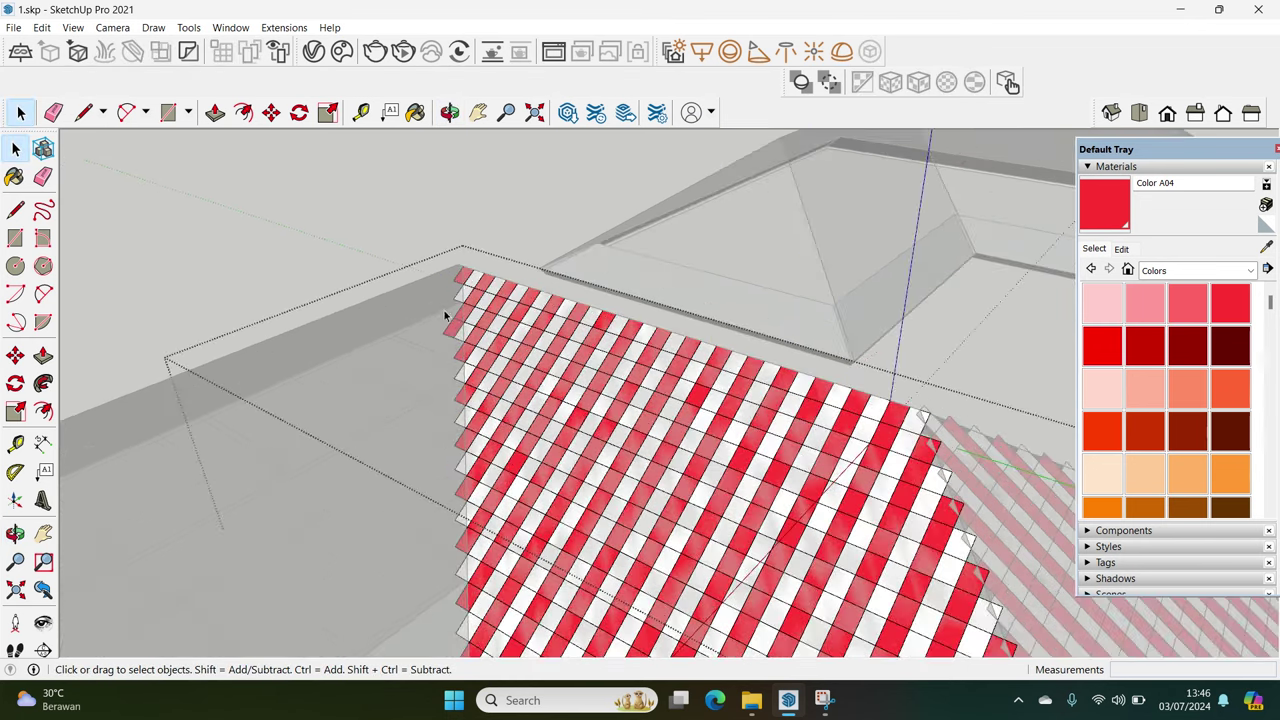
scroll(462, 343, down, 5)
key(m)
key(ctrl)
click(600, 486)
click(890, 453)
middle_drag(890, 453, 760, 400)
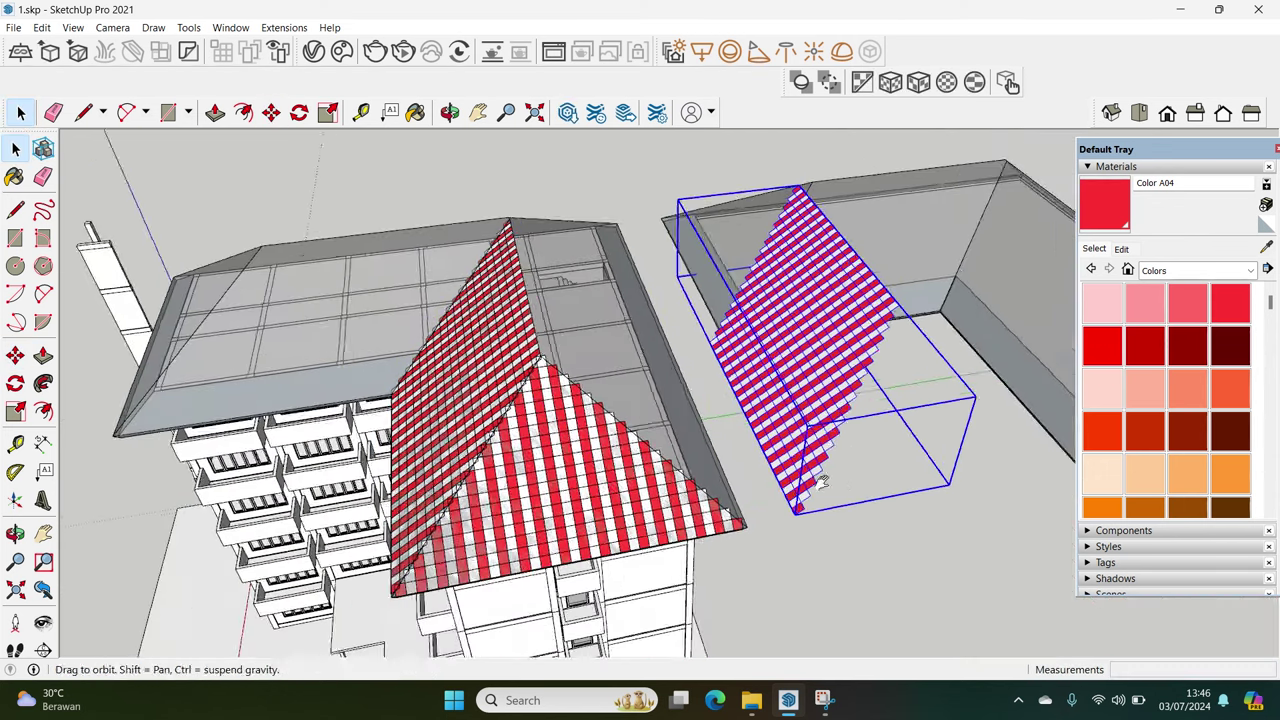
Flip the copied tile slope along the group's red axis
key(space)
right_click(748, 398)
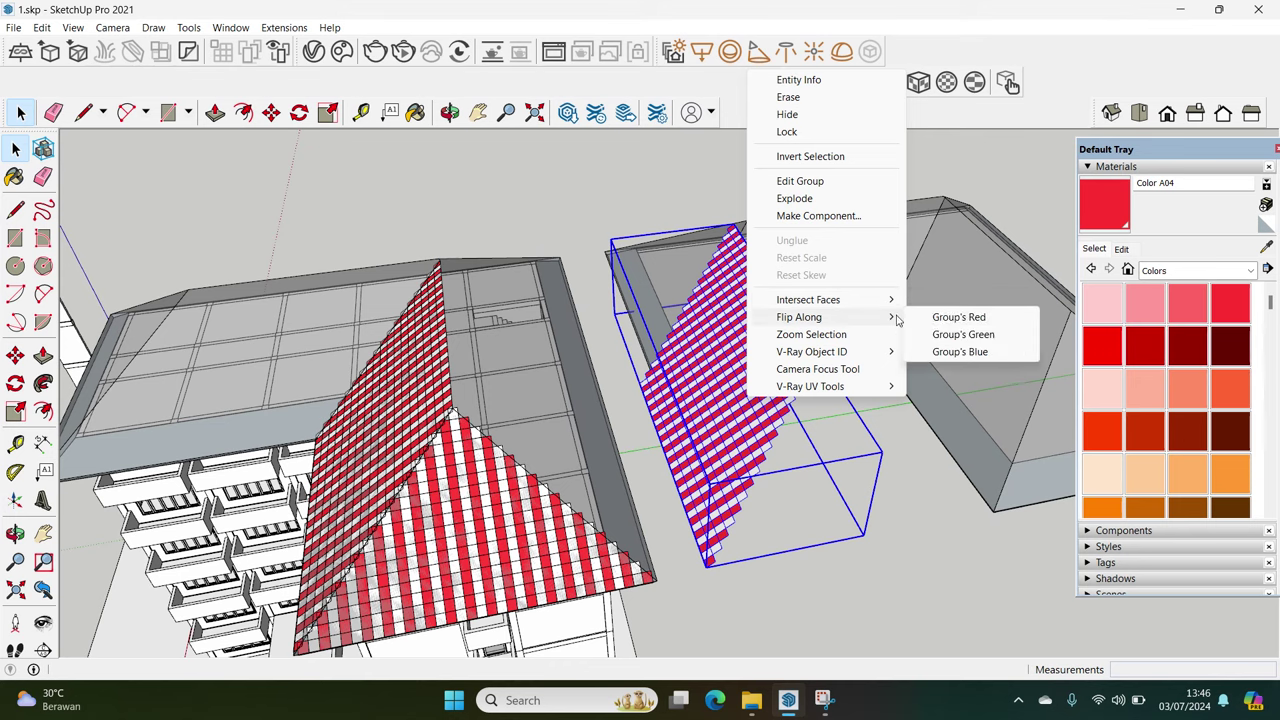
click(943, 318)
middle_drag(943, 320, 657, 563)
scroll(645, 558, up, 2)
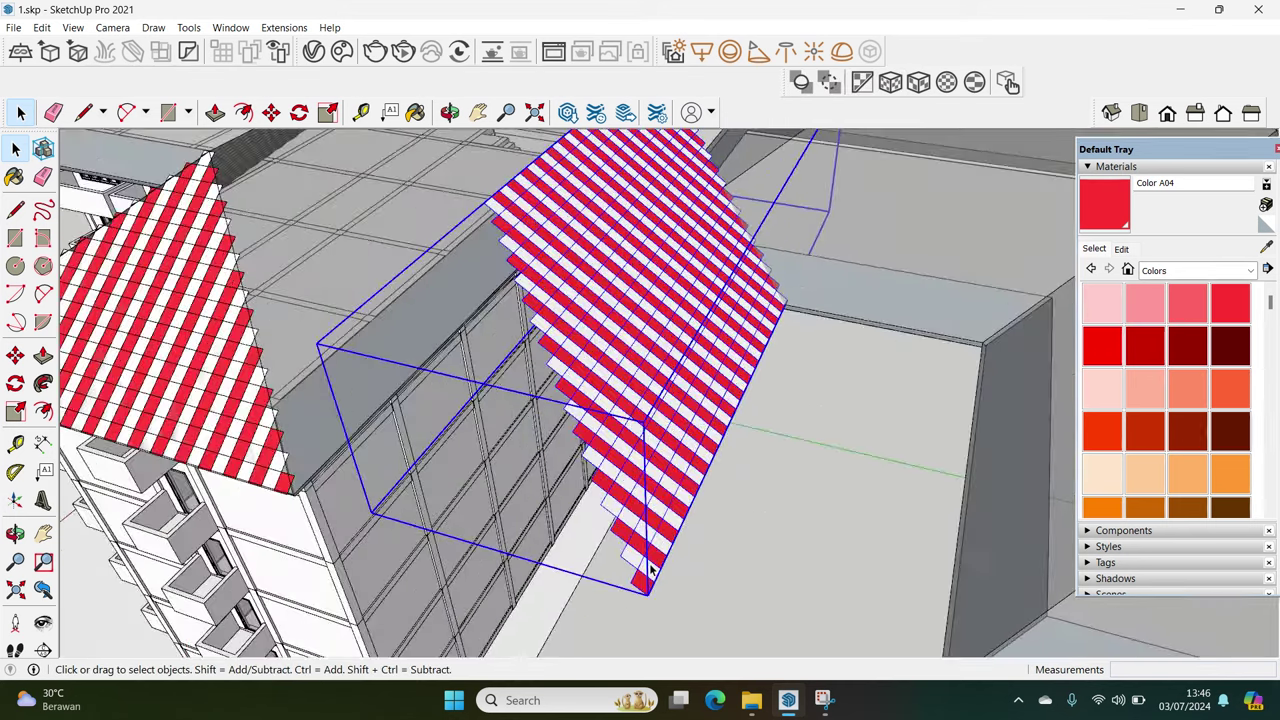
scroll(620, 500, up, 3)
Move the mirrored slope so its top corner snaps to the first slope's ridge
key(m)
scroll(560, 360, up, 2)
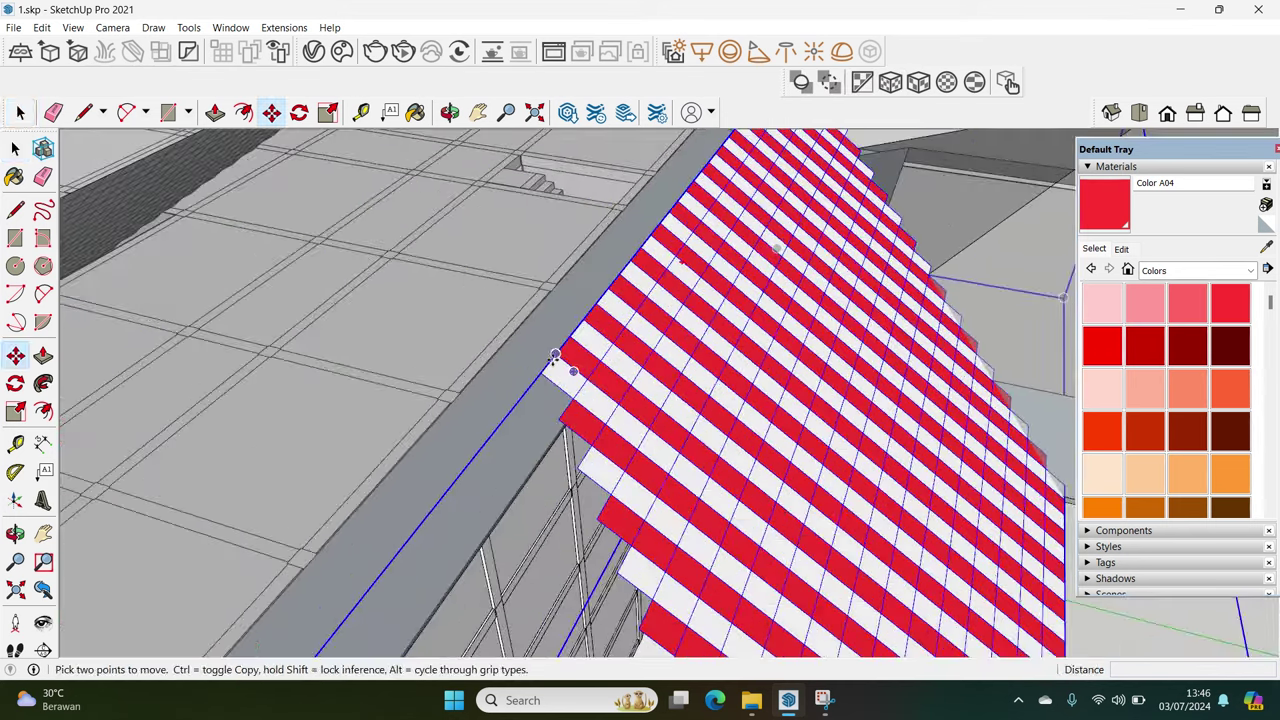
scroll(552, 361, up, 2)
click(548, 367)
scroll(548, 367, down, 3)
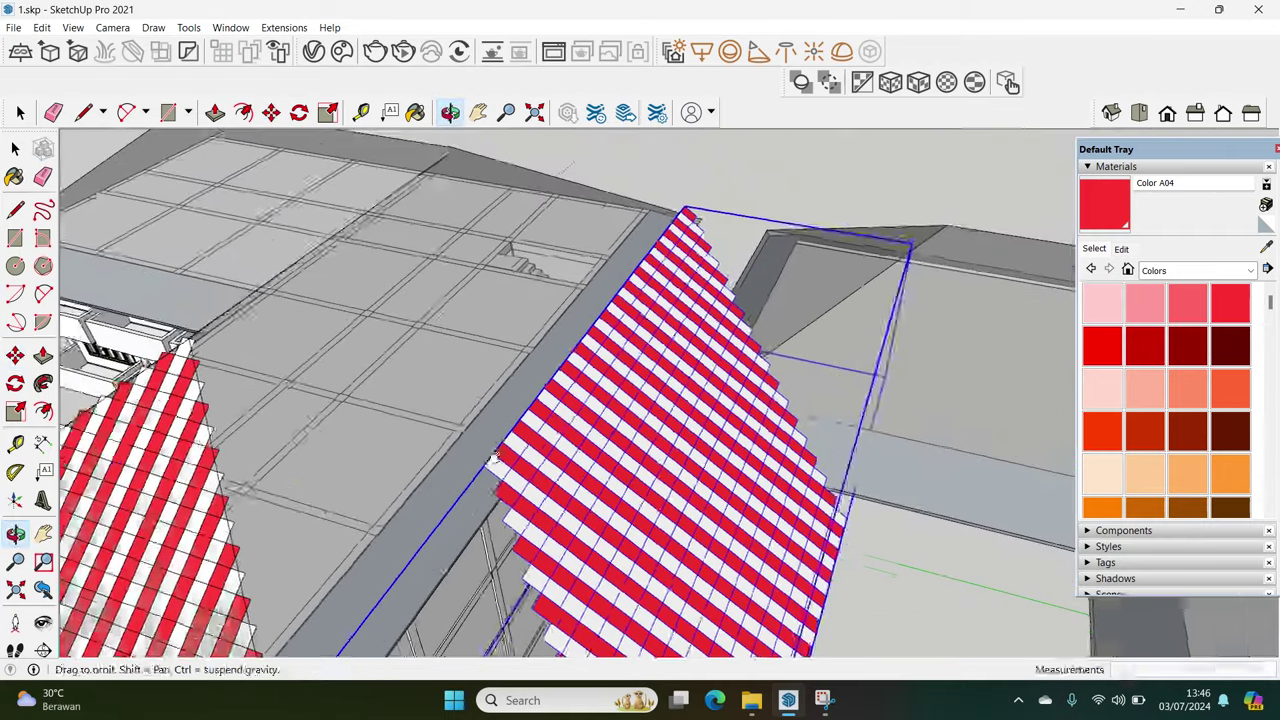
middle_drag(520, 250, 600, 300)
scroll(450, 300, up, 3)
scroll(327, 340, up, 2)
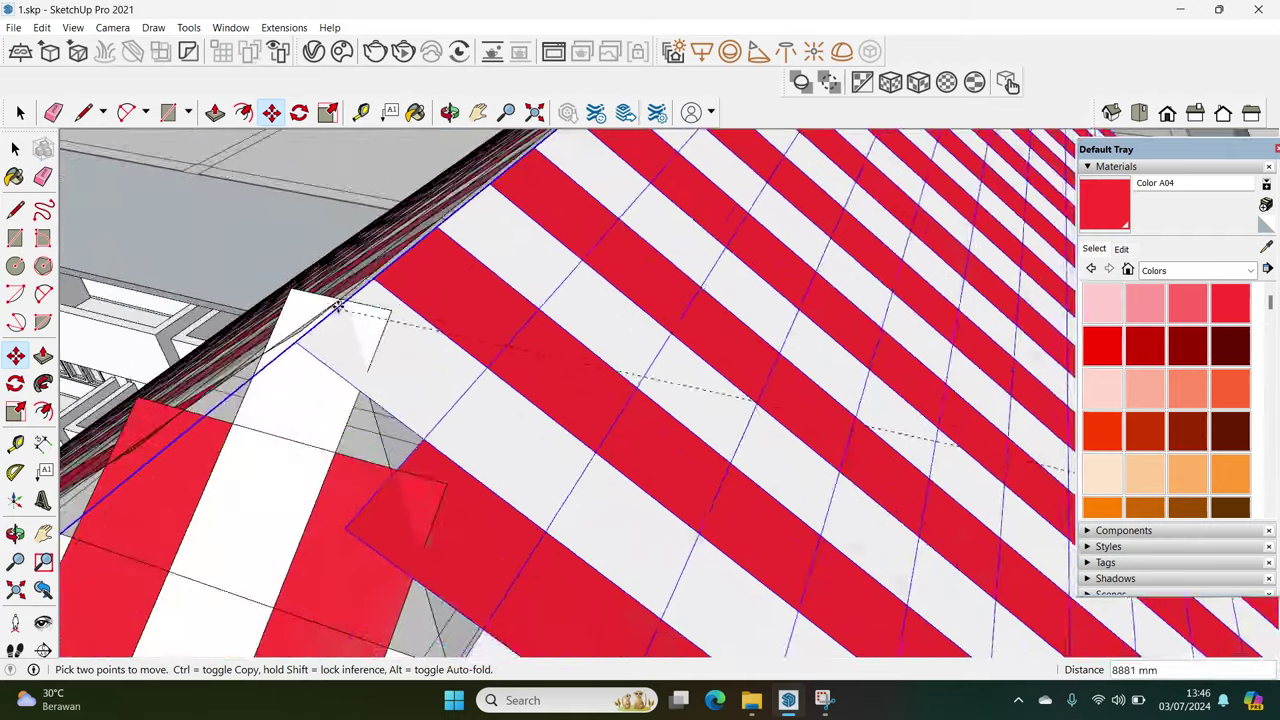
click(350, 334)
key(space)
scroll(370, 350, down, 3)
scroll(395, 360, down, 2)
scroll(393, 358, down, 2)
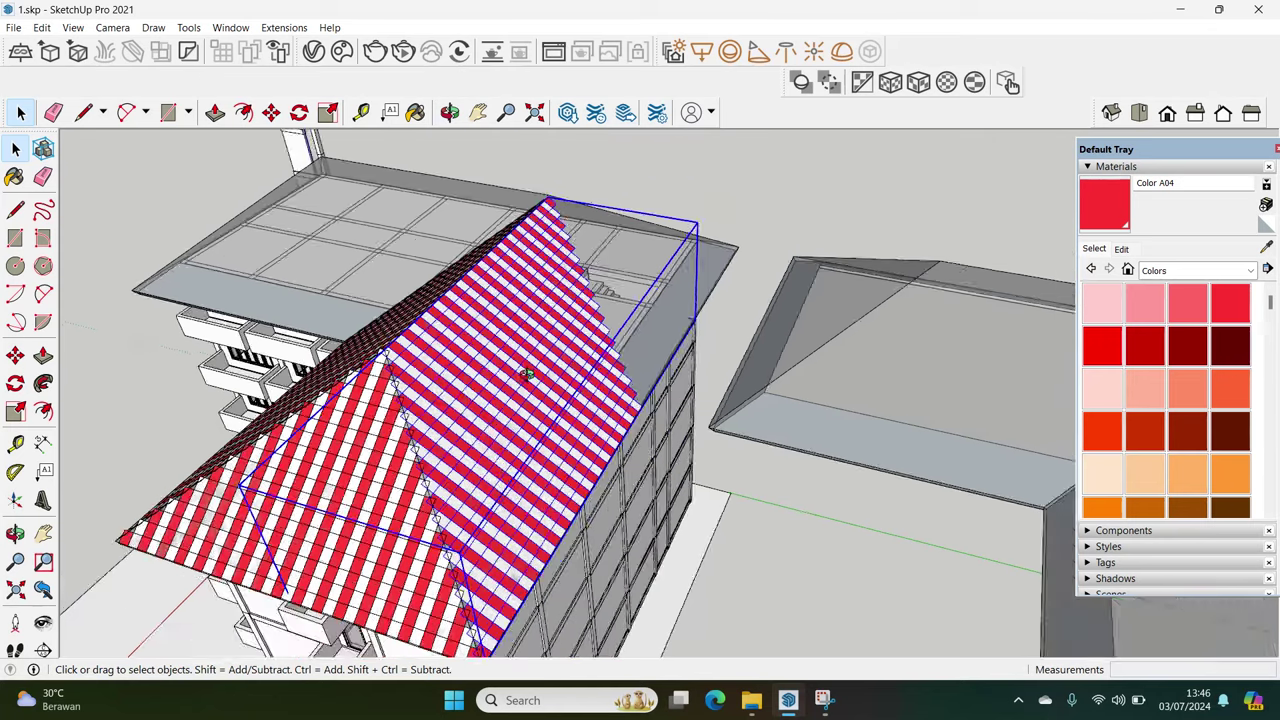
scroll(523, 366, down, 2)
mouse_move(460, 370)
middle_down()
mouse_move(380, 394)
mouse_move(630, 358)
mouse_move(567, 222)
middle_up()
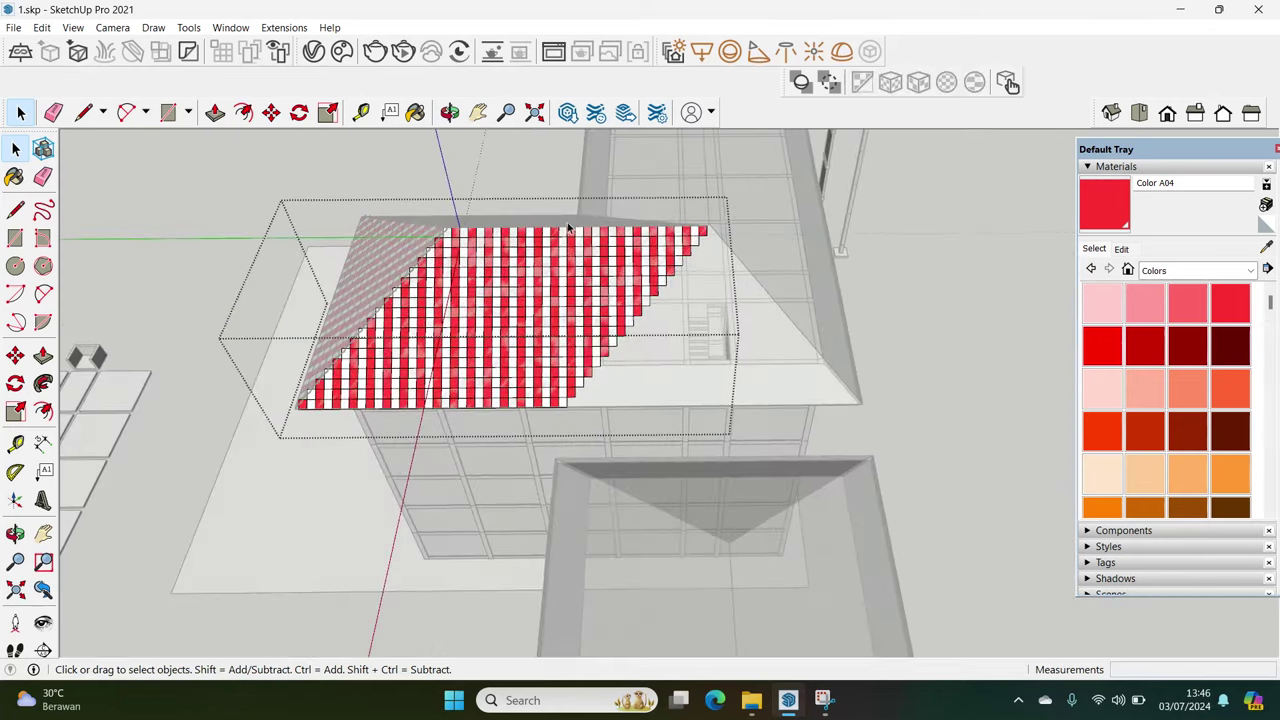
Delete the overhanging triangular part of the tiles
drag(617, 290, 760, 462)
key(Delete)
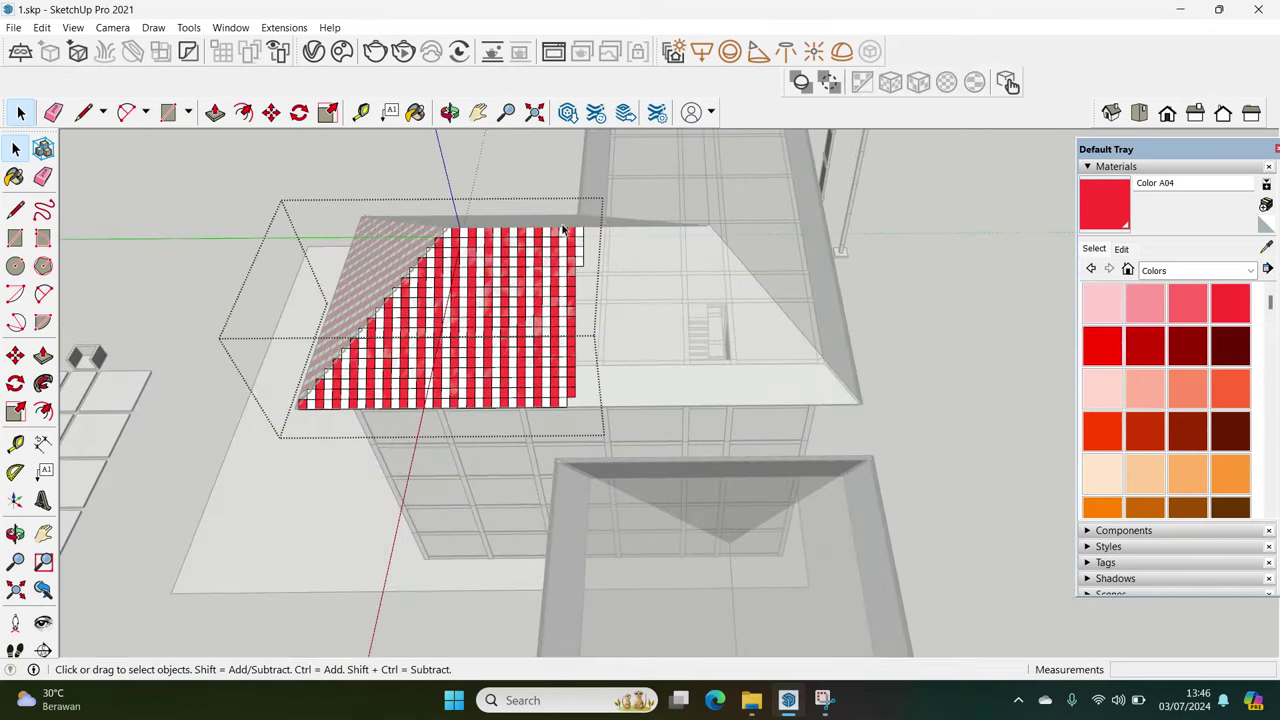
drag(660, 430, 660, 430)
scroll(521, 281, up, 2)
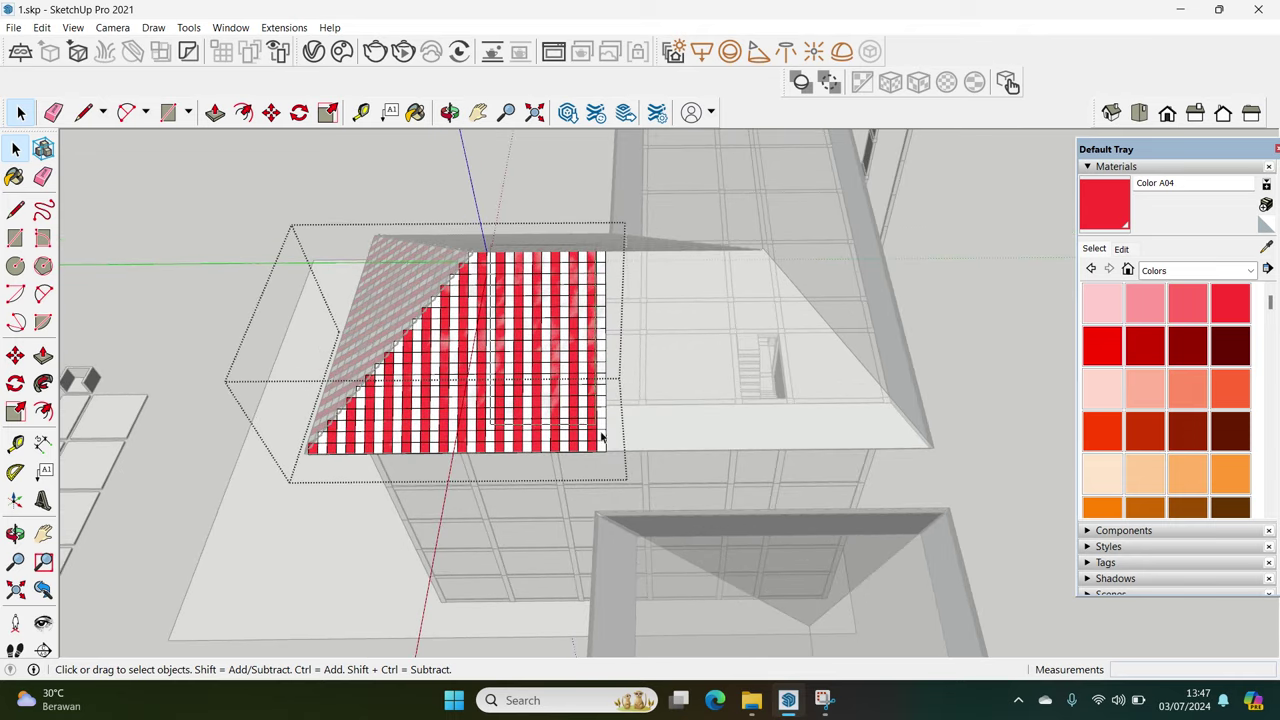
Move the right-hand tile columns further along the roof toward the hip end
drag(490, 248, 657, 508)
scroll(512, 450, up, 3)
scroll(512, 450, up, 2)
key(m)
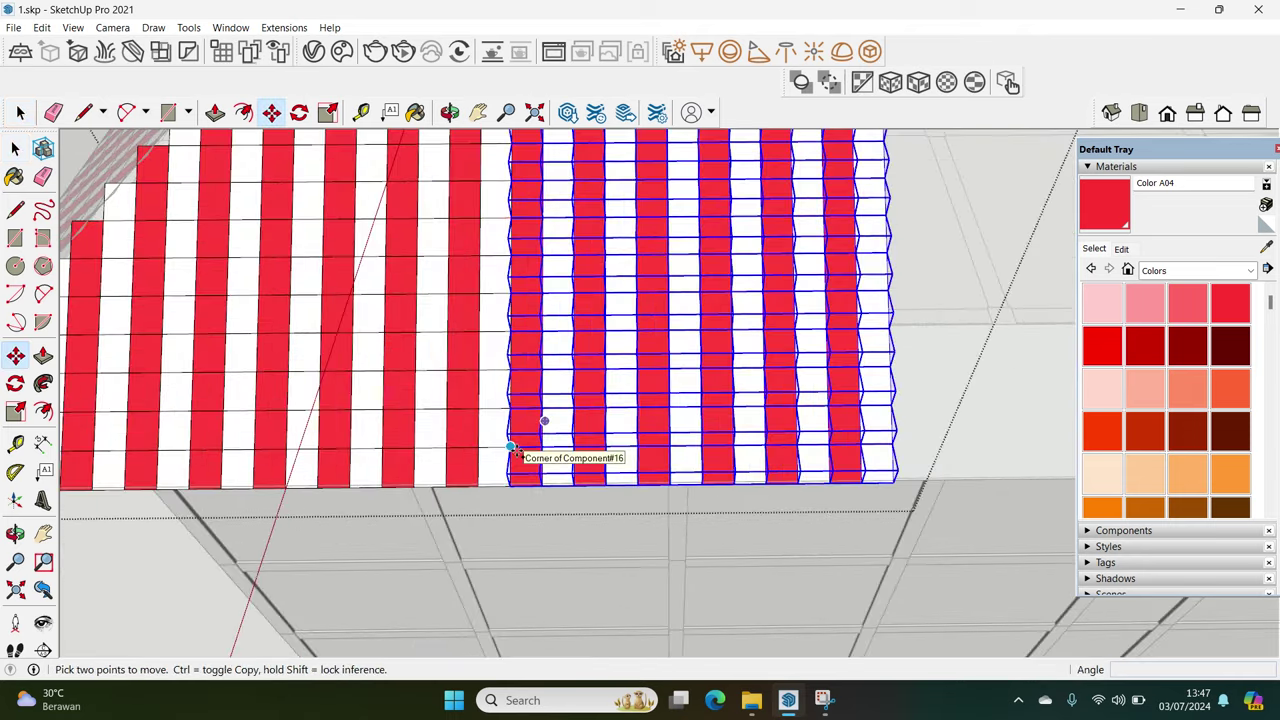
click(512, 450)
click(800, 465)
key(space)
scroll(640, 400, down, 3)
mouse_move(640, 400)
middle_down()
mouse_move(555, 508)
mouse_move(550, 330)
middle_up()
click(555, 316)
Delete the tiles sticking past the hip and the remaining right-edge tiles
drag(524, 216, 656, 598)
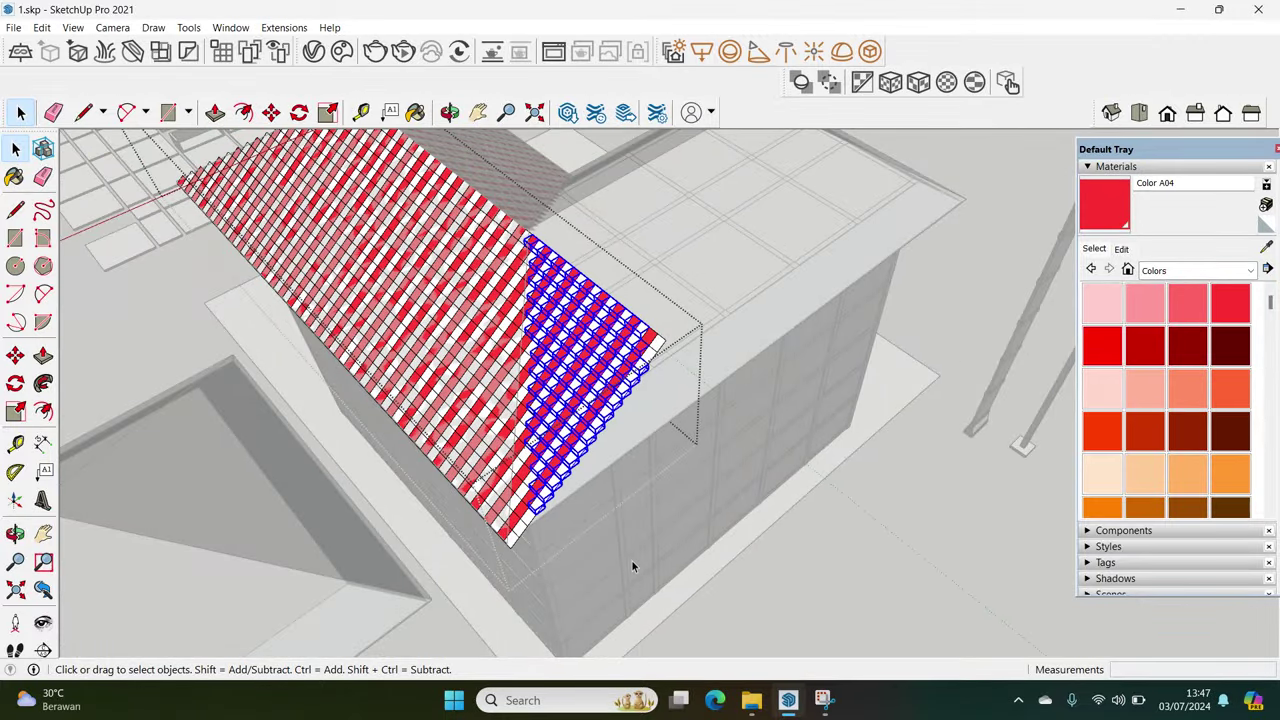
key(Delete)
mouse_move(537, 447)
middle_down()
mouse_move(571, 349)
mouse_move(600, 400)
mouse_move(571, 360)
mouse_move(560, 214)
middle_up()
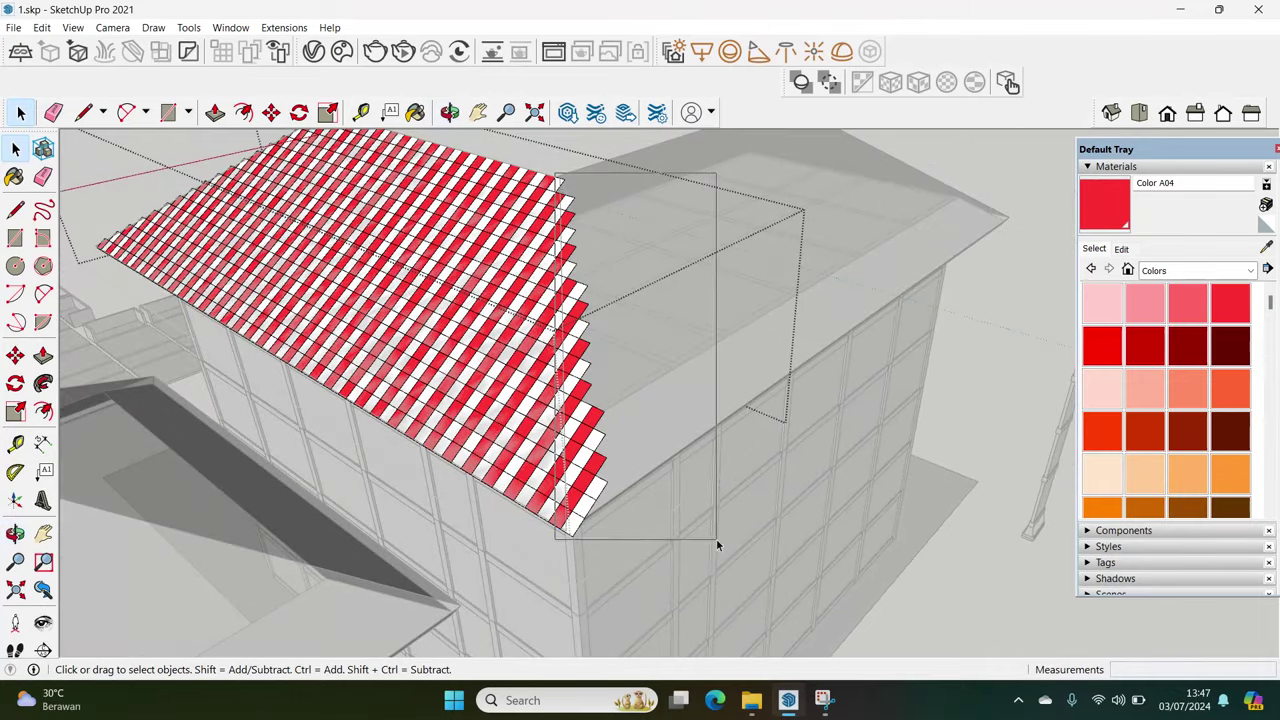
drag(555, 175, 716, 544)
key(Delete)
mouse_move(646, 515)
middle_down()
mouse_move(634, 463)
mouse_move(703, 466)
mouse_move(610, 490)
mouse_move(596, 510)
mouse_move(657, 534)
mouse_move(530, 615)
middle_up()
Select the whole roof tile group and pick a move start point on it
click(640, 470)
key(ctrl)
click(361, 631)
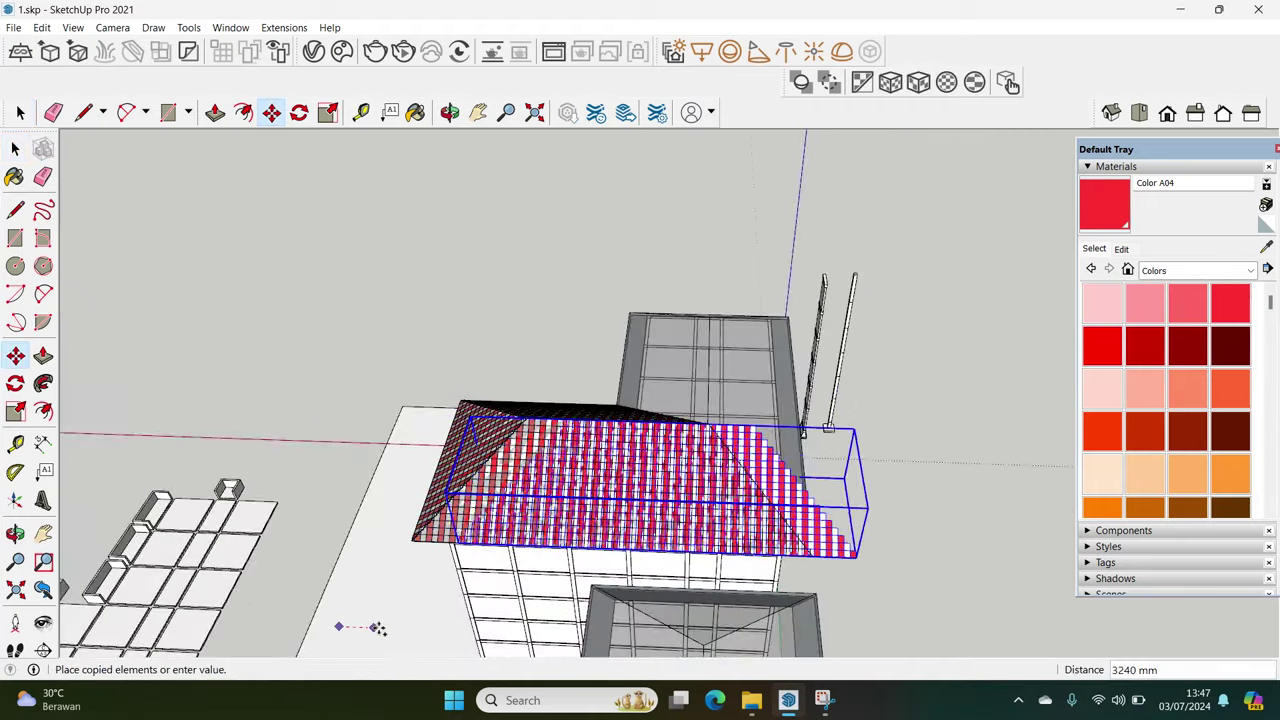
Copy the tile group beside the building and rotate the copy 90 degrees
click(812, 555)
key(space)
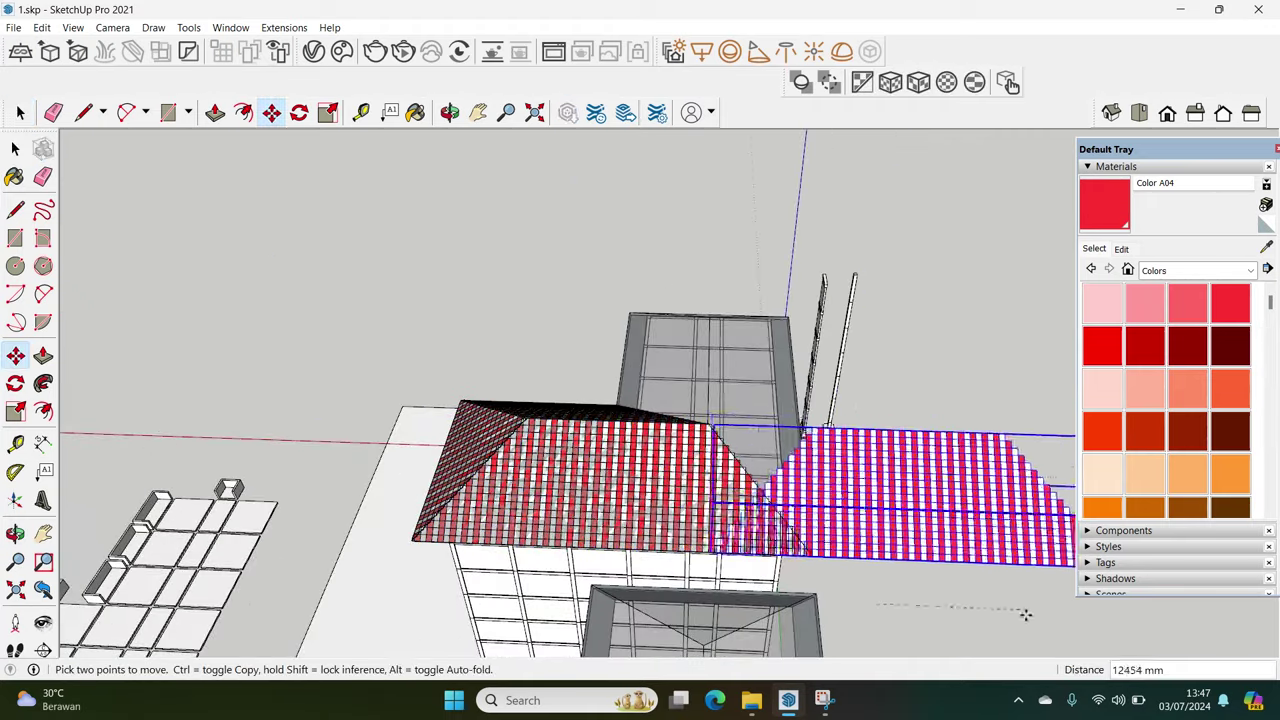
middle_drag(1023, 596, 849, 580)
click(929, 580)
key(space)
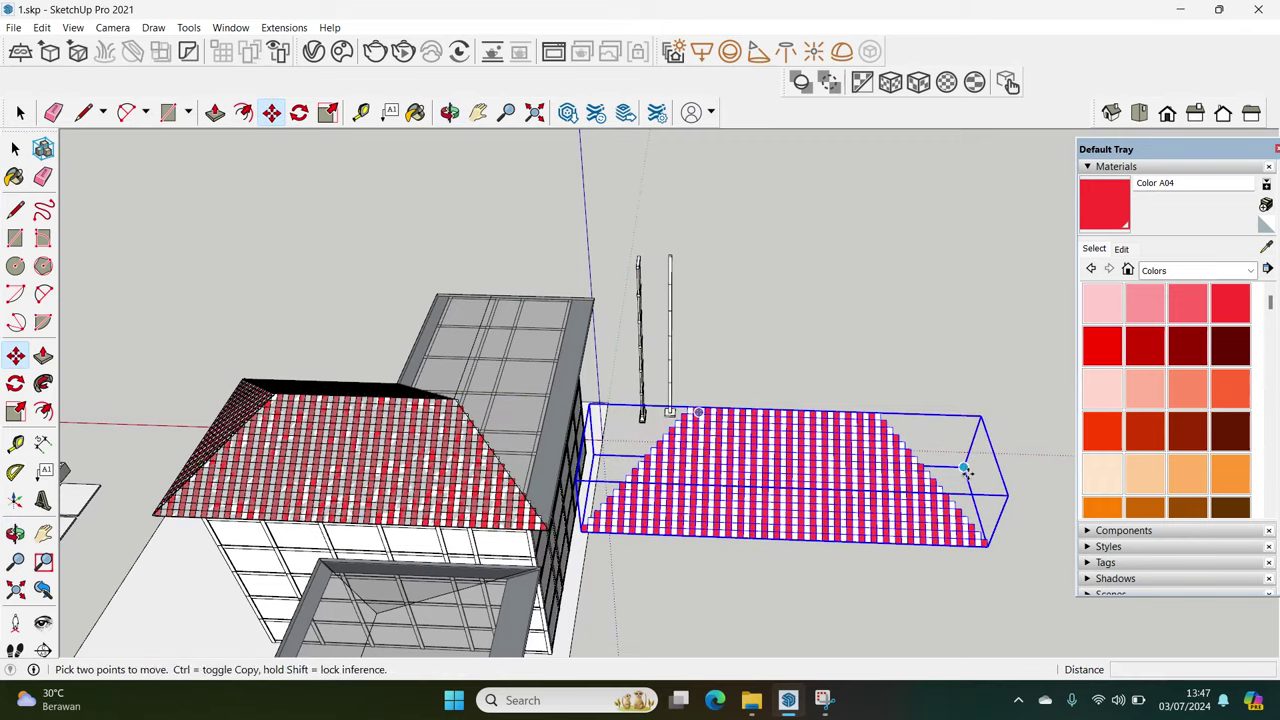
click(952, 449)
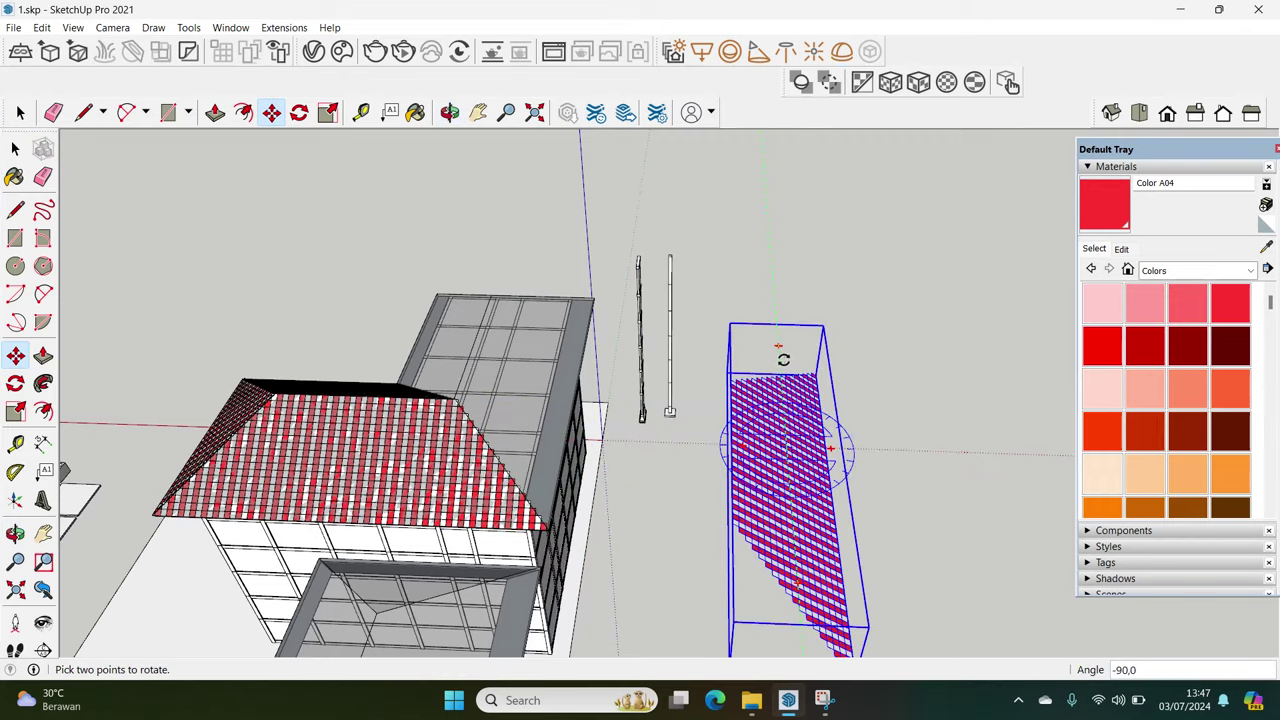
Move the rotated tile copy onto the main roof's hip end, meeting the side slope
scroll(762, 533, up, 3)
scroll(735, 537, up, 3)
click(735, 537)
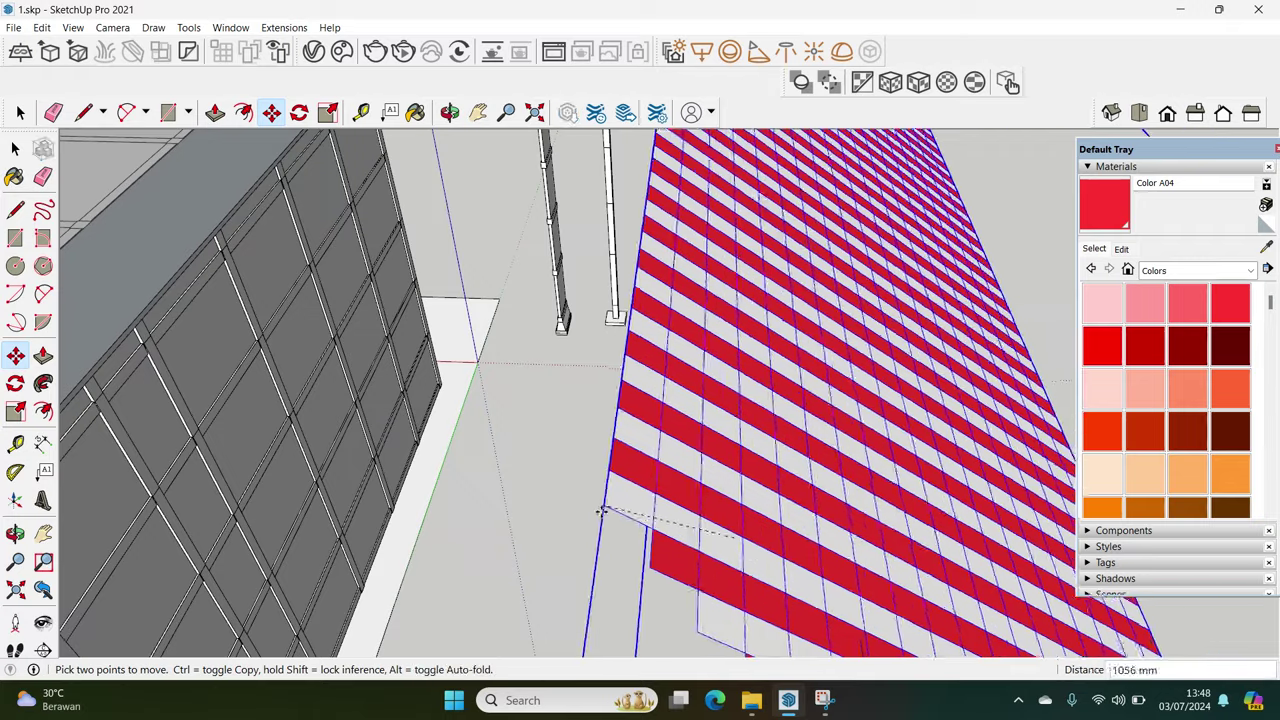
mouse_move(1012, 612)
middle_down()
mouse_move(432, 393)
mouse_move(445, 420)
mouse_move(329, 449)
mouse_move(342, 553)
mouse_move(600, 400)
middle_up()
scroll(340, 420, down, 3)
scroll(638, 345, up, 3)
mouse_move(662, 362)
middle_down()
mouse_move(648, 437)
mouse_move(686, 457)
middle_up()
double_click(648, 437)
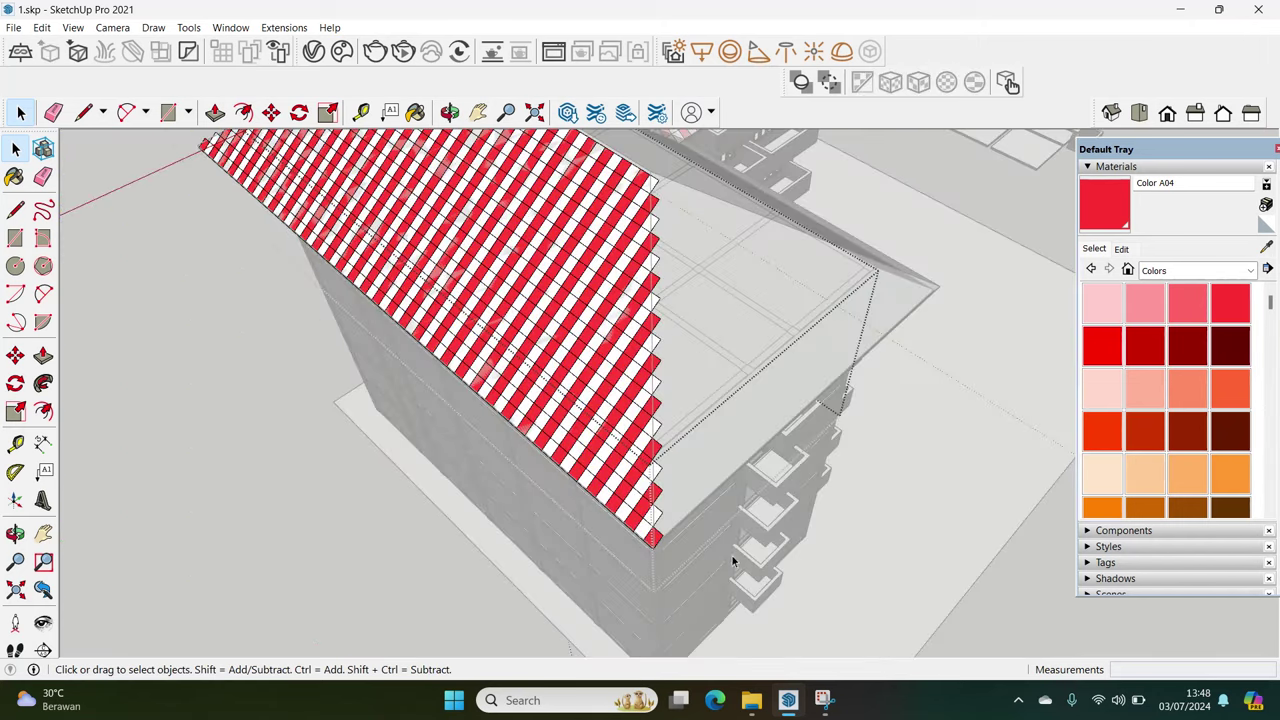
Delete the tile column along the right edge and close the tile group
key(Delete)
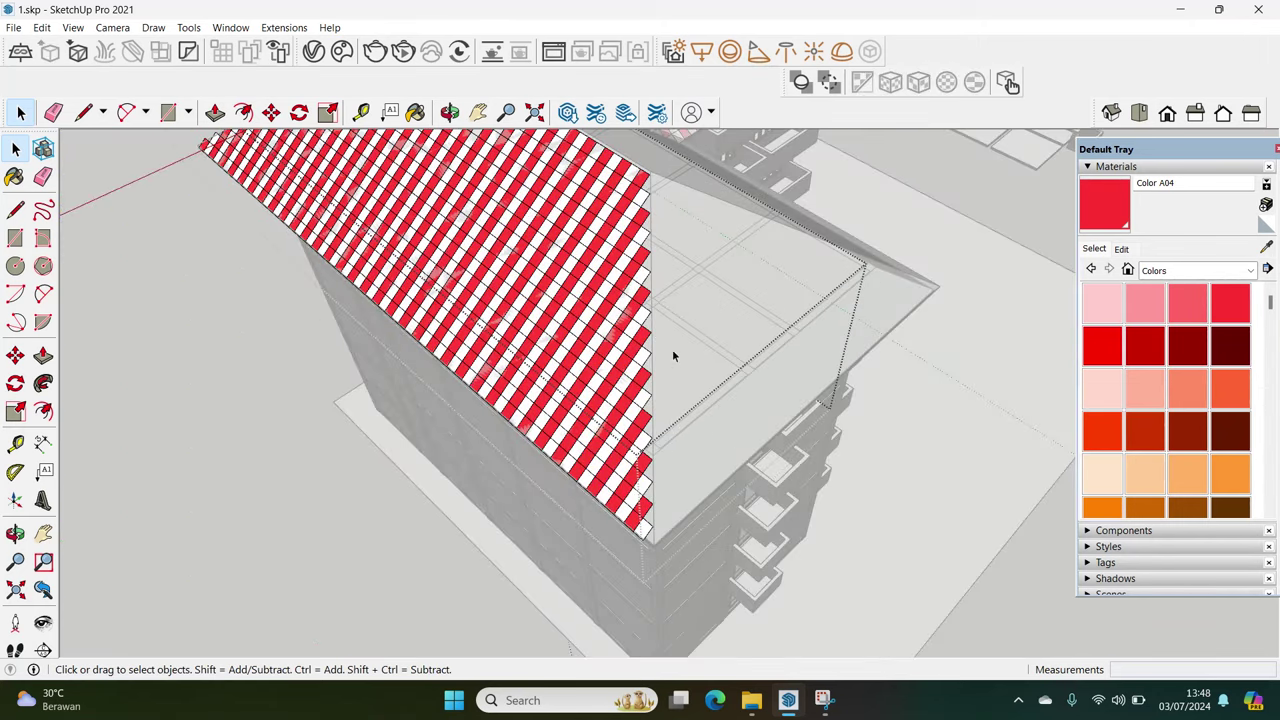
click(954, 481)
mouse_move(954, 481)
middle_down()
mouse_move(742, 508)
mouse_move(716, 473)
middle_up()
scroll(742, 508, up, 3)
key(l)
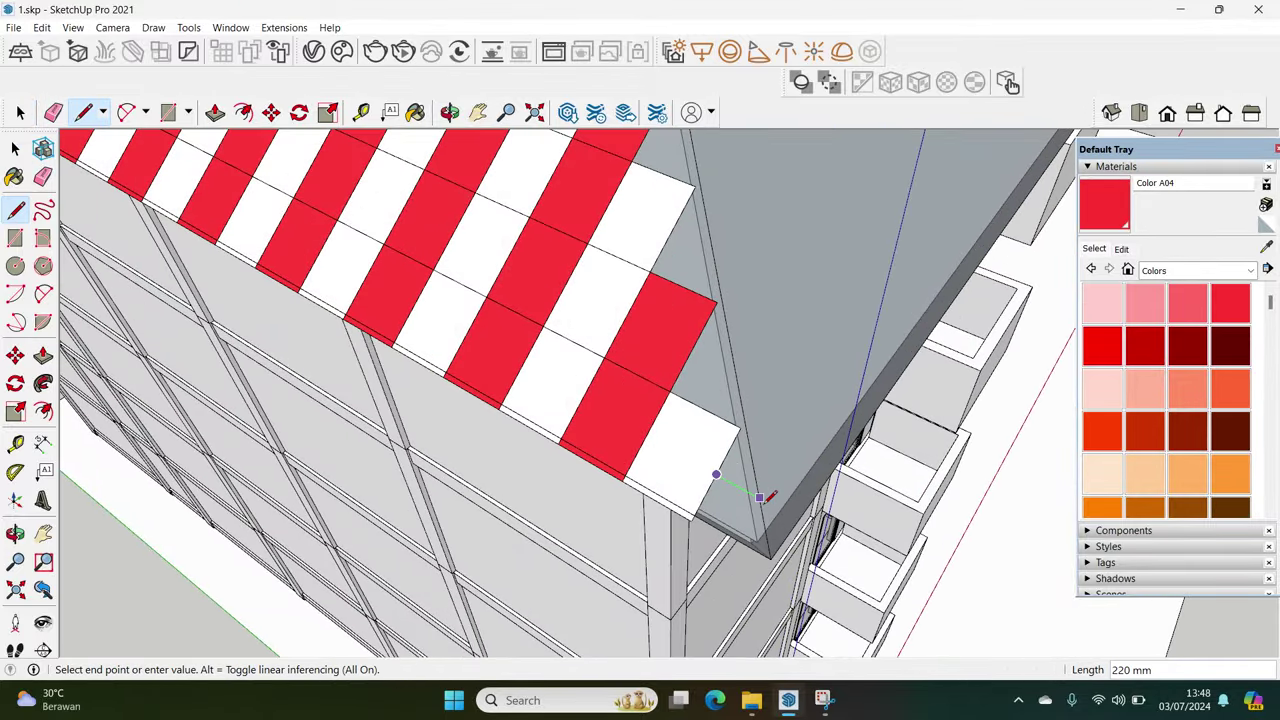
key(space)
scroll(760, 497, down, 3)
Scale the tile group slightly toward the roof corner using the green grip
click(825, 352)
key(s)
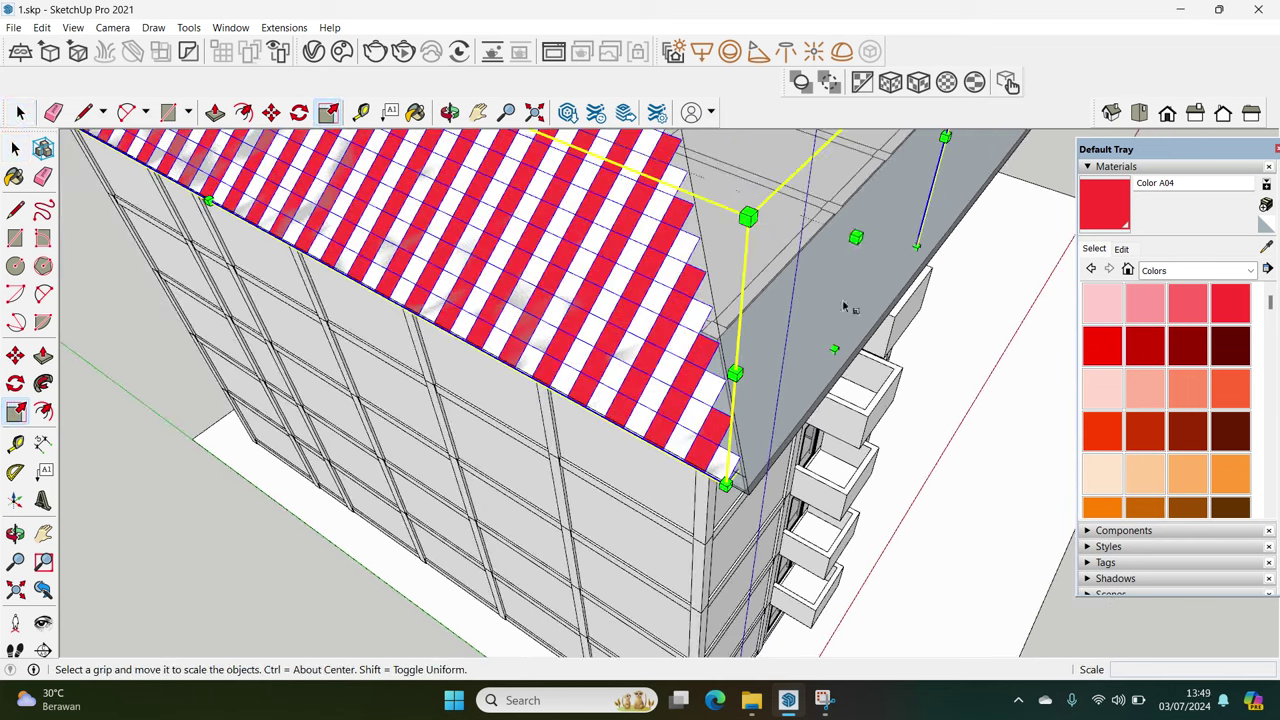
click(855, 237)
scroll(740, 482, up, 2)
scroll(740, 482, up, 2)
scroll(742, 478, up, 2)
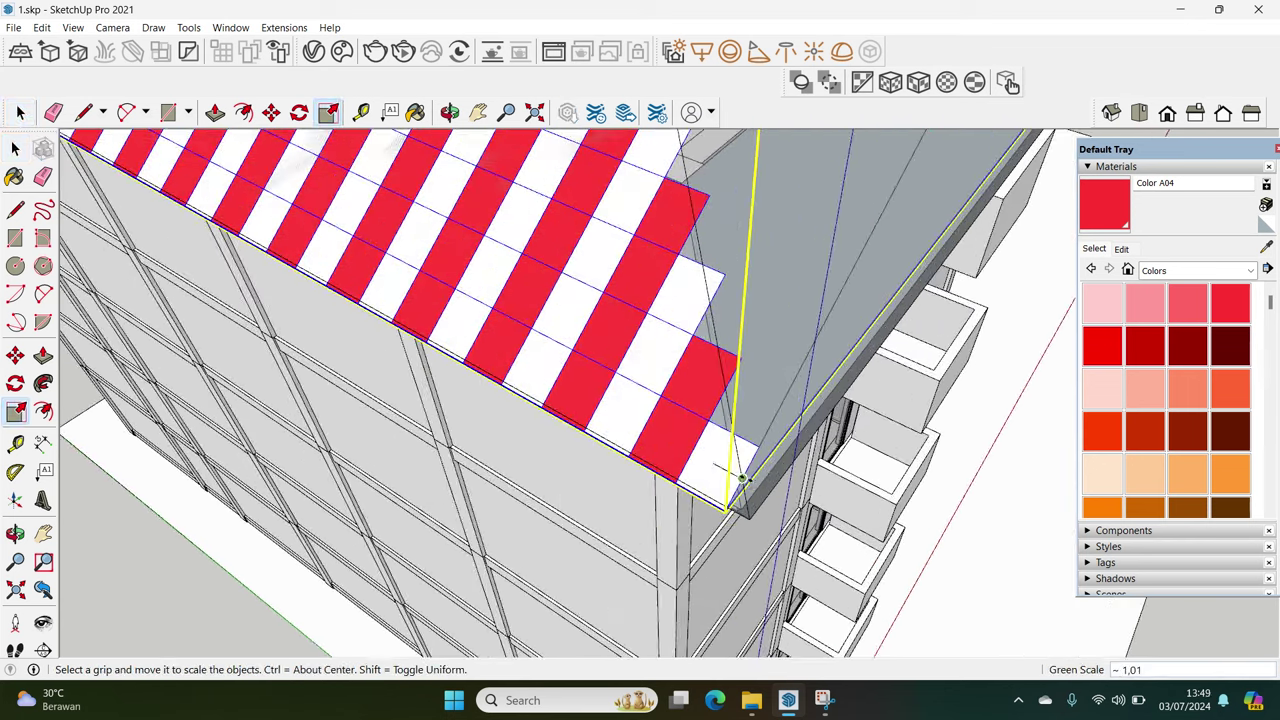
key(space)
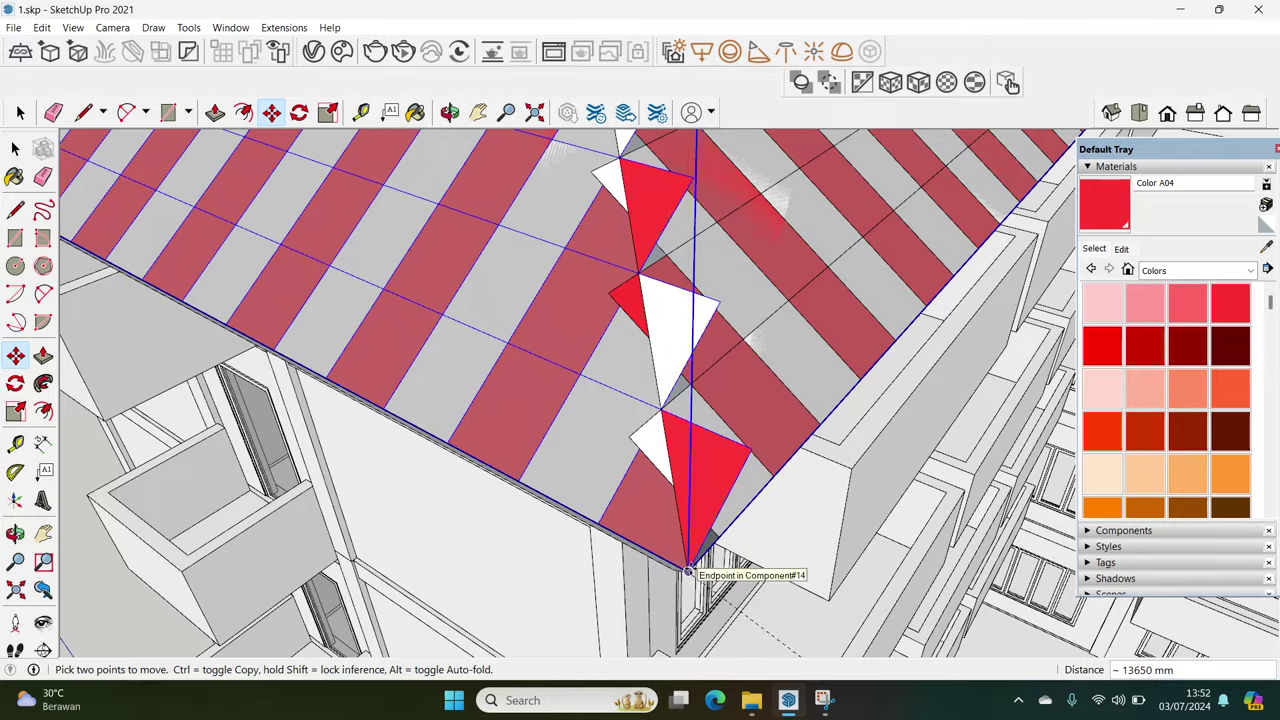
Move the tile copy onto the second hip roof slope
mouse_move(688, 571)
middle_down()
mouse_move(666, 485)
mouse_move(600, 500)
middle_up()
key(space)
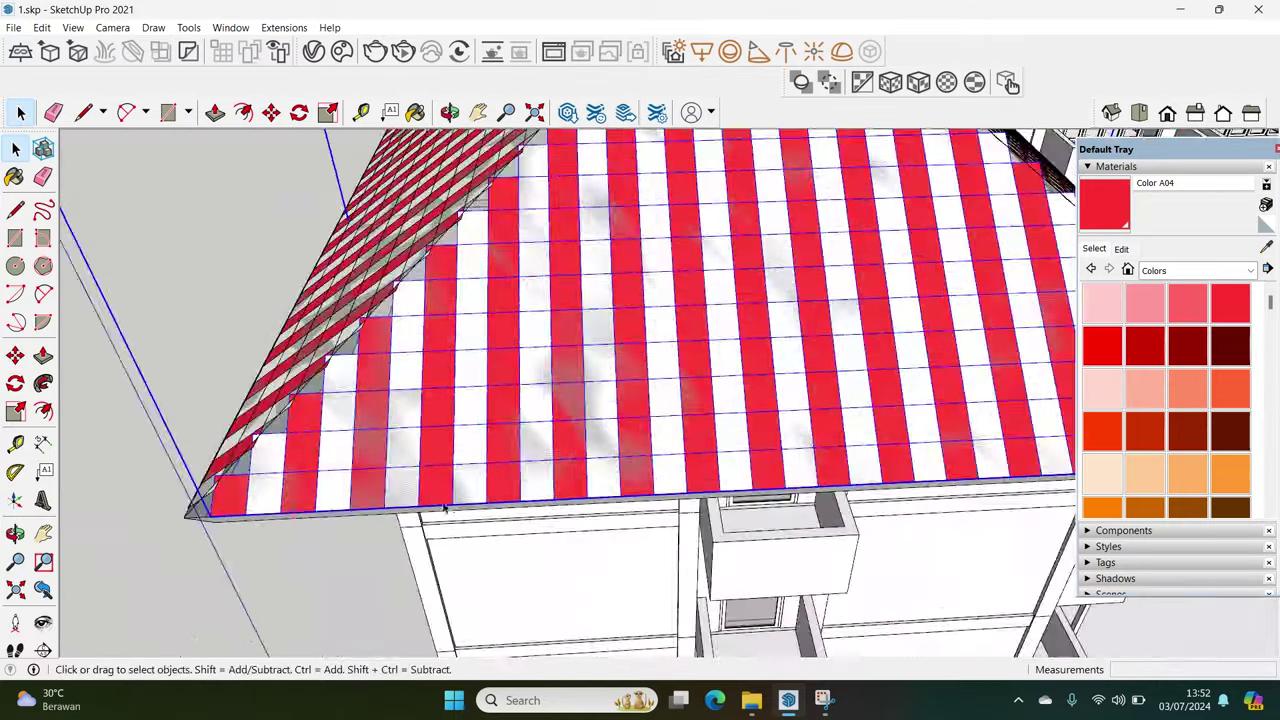
scroll(508, 515, up, 5)
mouse_move(508, 515)
middle_down()
mouse_move(686, 457)
mouse_move(686, 471)
middle_up()
key(l)
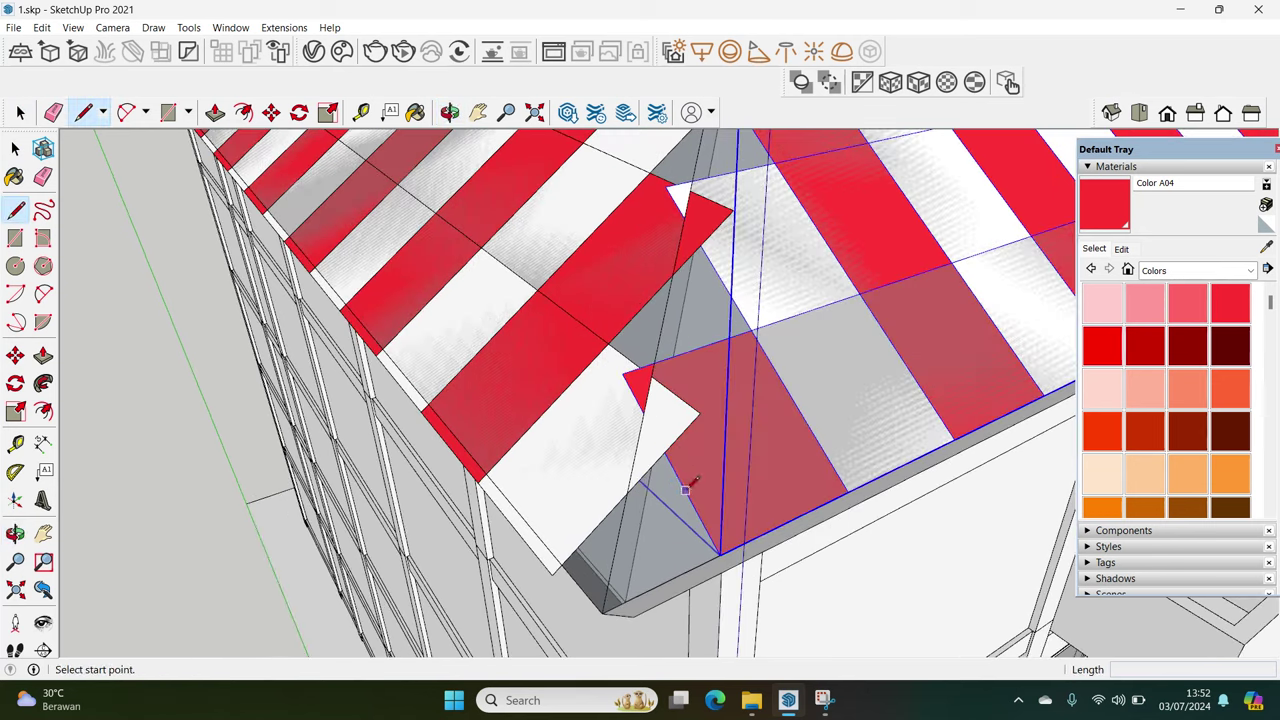
middle_drag(623, 498, 603, 487)
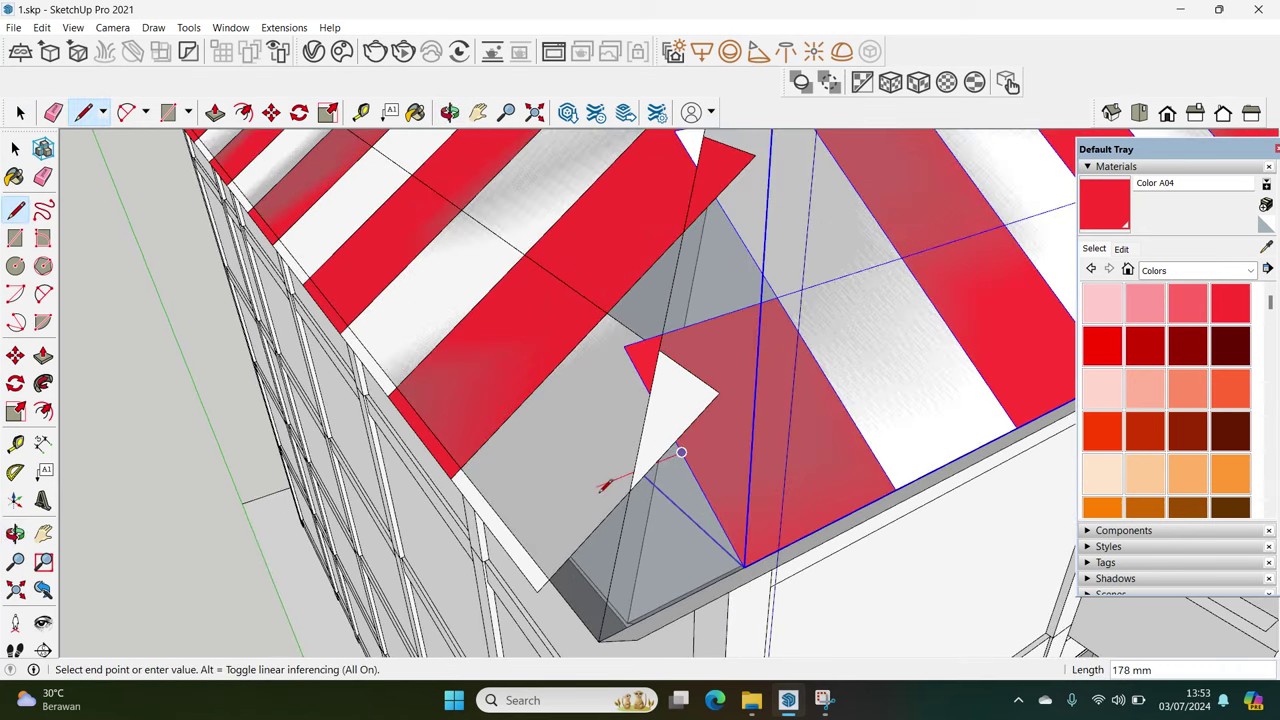
key(space)
scroll(634, 468, down, 5)
Rescale the tiles to fit the second roof, then clear the selection
key(s)
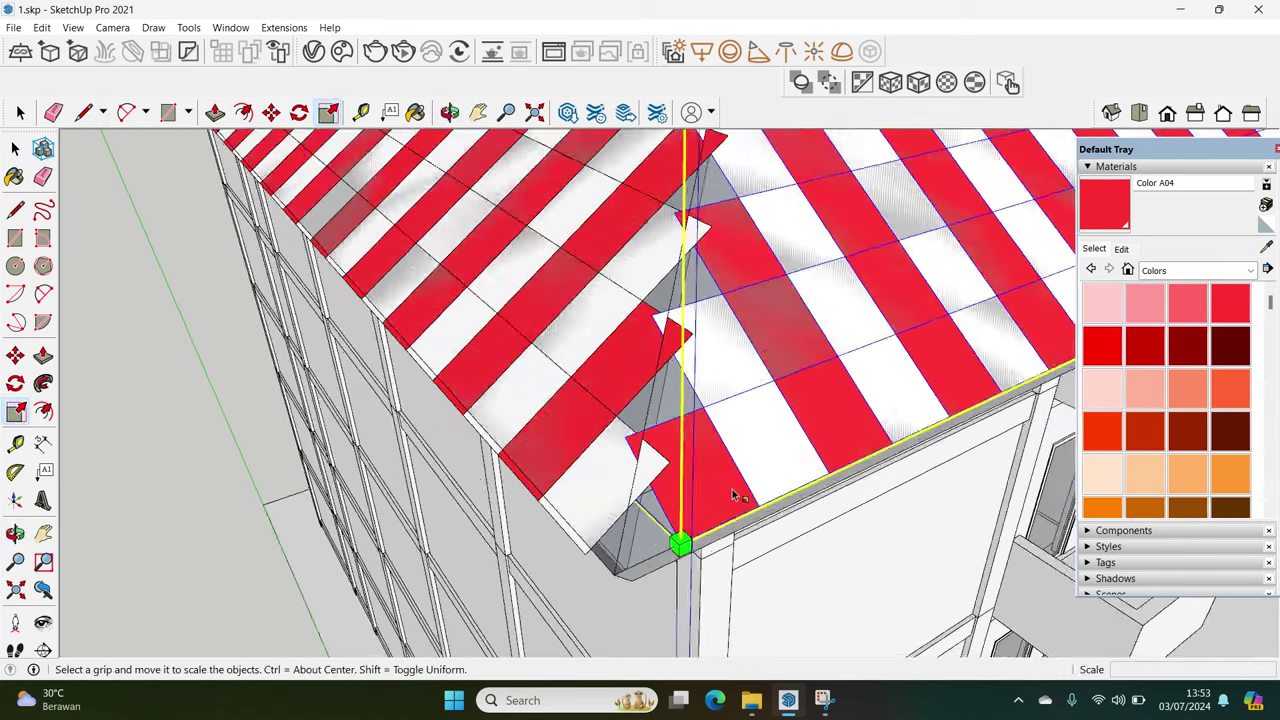
scroll(603, 290, up, 2)
scroll(712, 495, up, 2)
scroll(690, 495, up, 2)
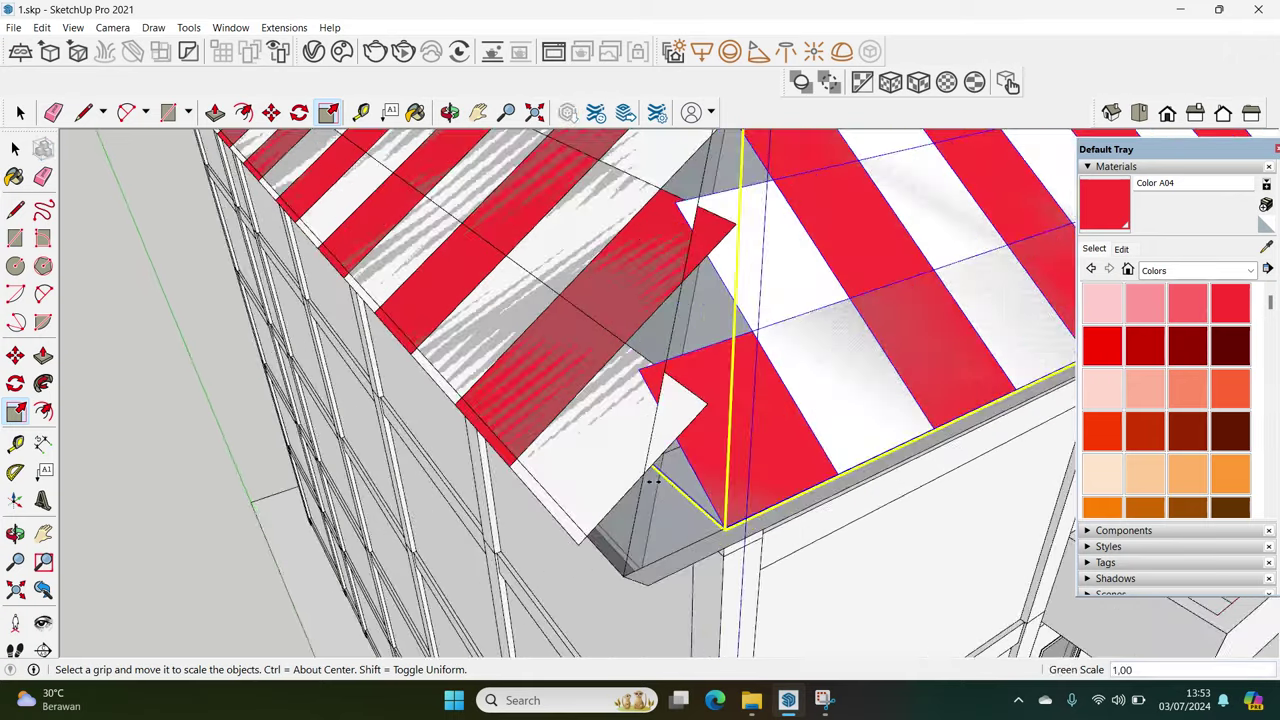
scroll(650, 475, up, 3)
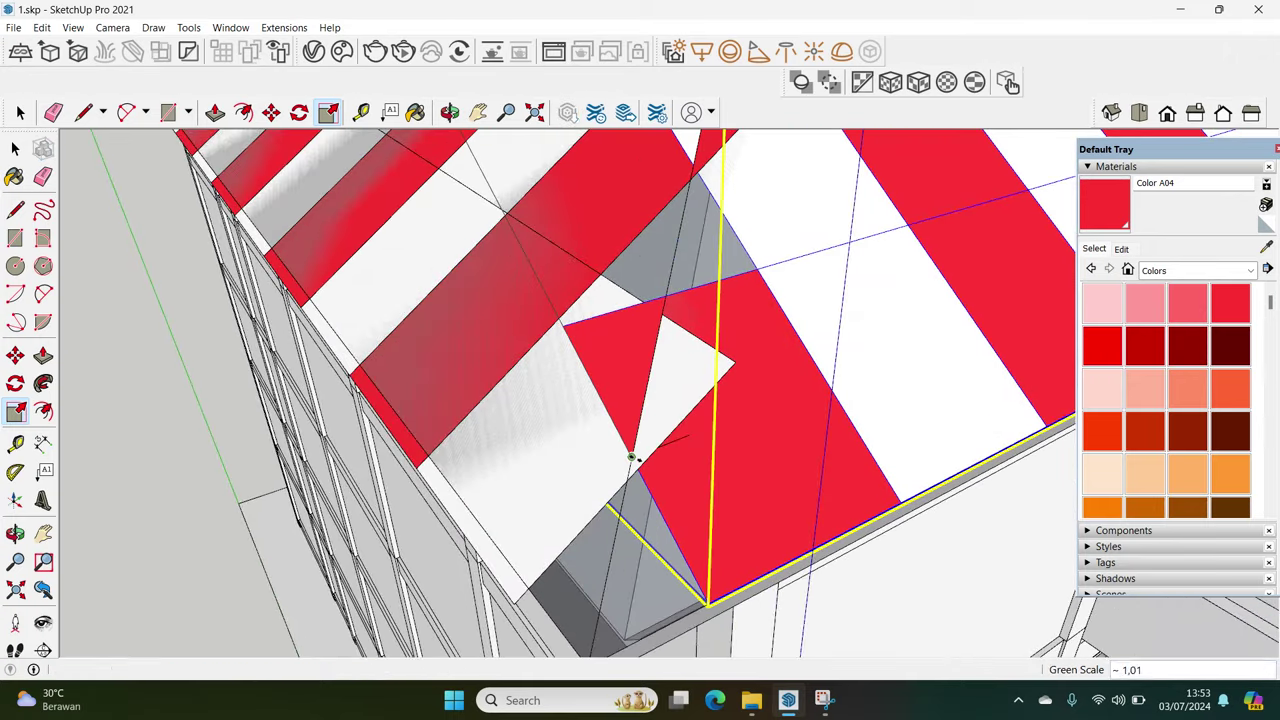
key(space)
click(674, 444)
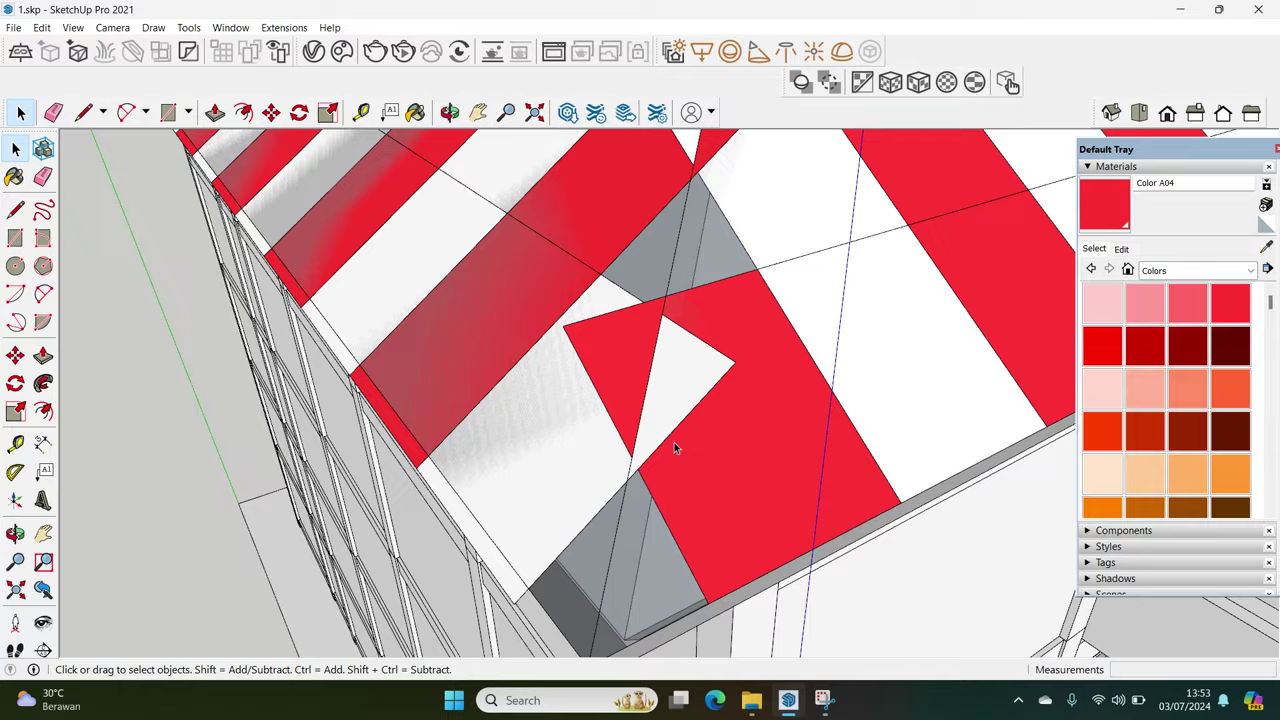
scroll(674, 442, down, 5)
scroll(492, 483, down, 3)
Copy and paste the two-tile piece at the roof's hip corner
mouse_move(492, 483)
middle_down()
mouse_move(638, 478)
mouse_move(560, 490)
middle_up()
scroll(560, 480, up, 5)
scroll(638, 476, down, 3)
scroll(560, 490, up, 3)
scroll(528, 497, up, 3)
click(528, 497)
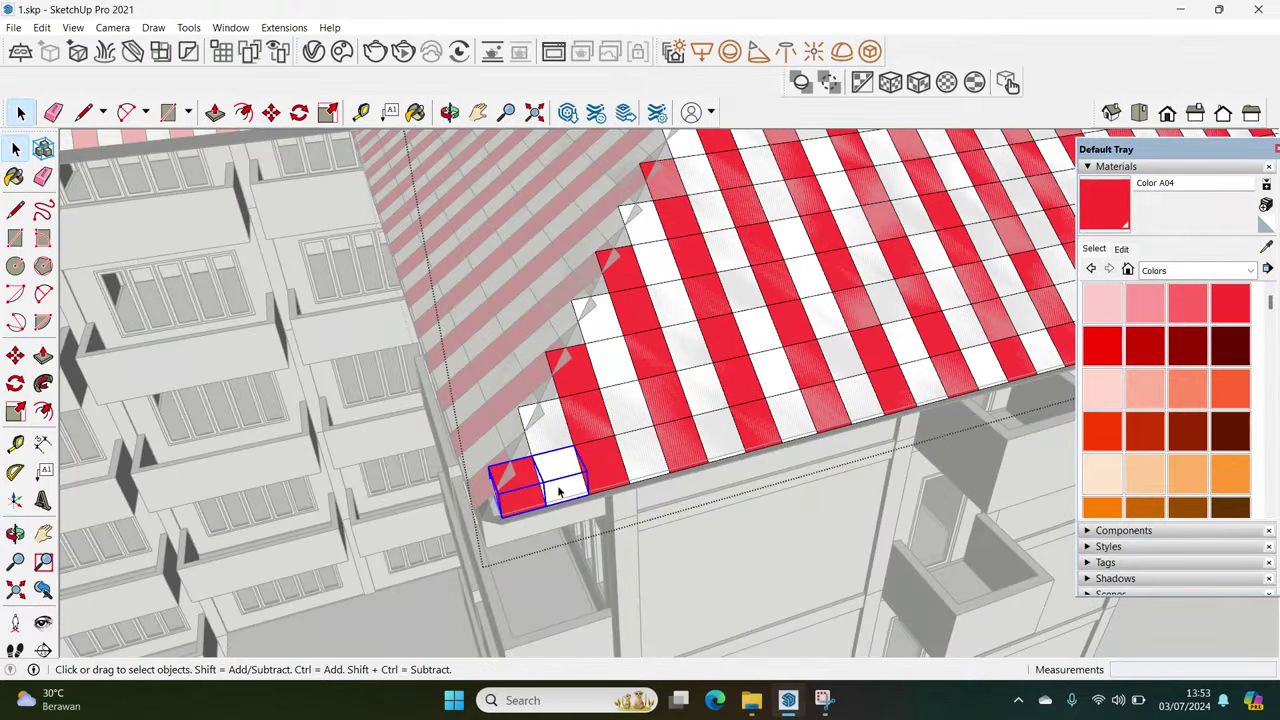
scroll(560, 490, down, 5)
key(ctrl+c)
key(ctrl+v)
Move the pasted tile piece into place beside the building wall
key(m)
middle_drag(571, 486, 473, 558)
click(651, 603)
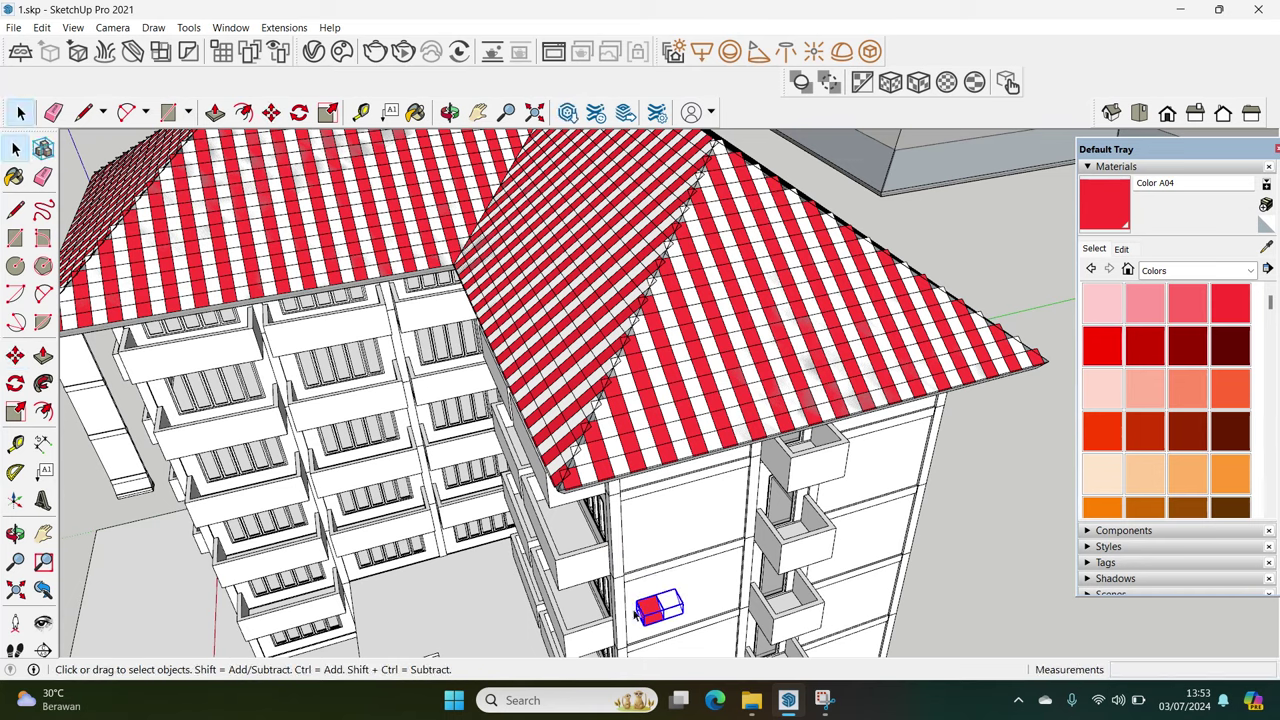
middle_drag(651, 603, 663, 606)
scroll(596, 575, down, 3)
middle_drag(596, 575, 627, 513)
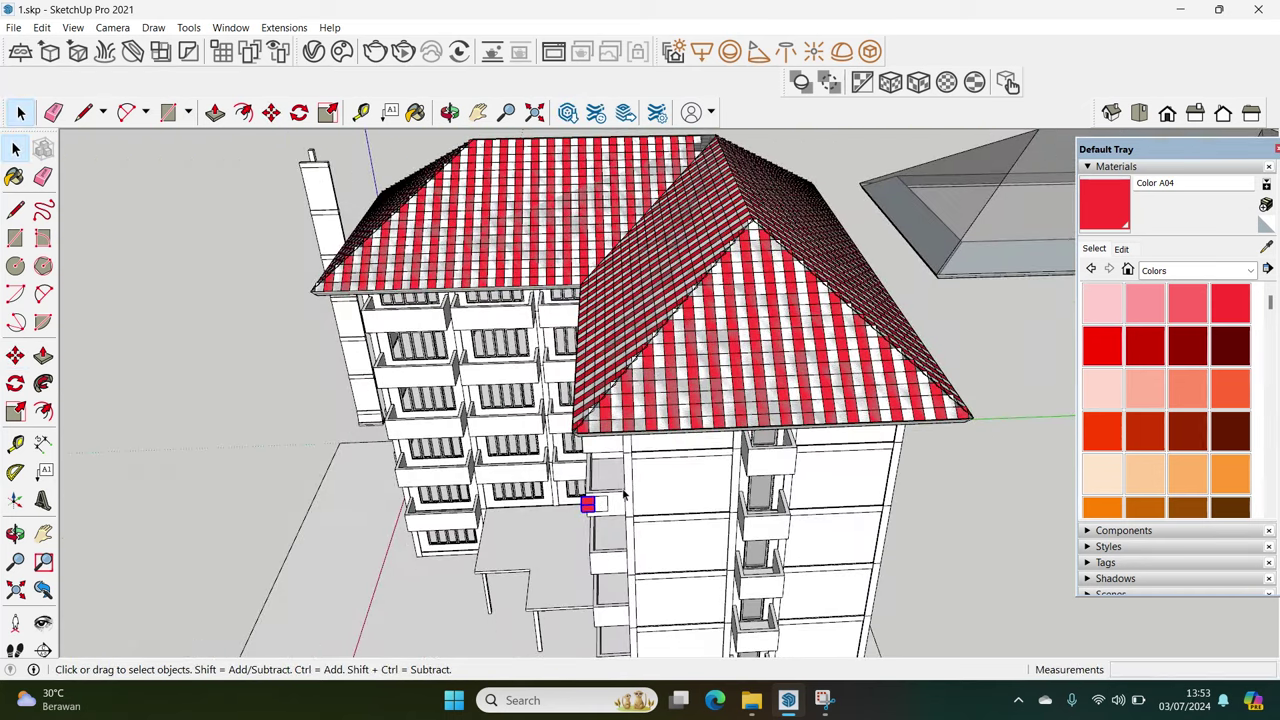
Push/Pull the pasted tile piece 165 mm into a box
scroll(624, 493, up, 2)
scroll(606, 445, up, 1)
scroll(600, 530, up, 2)
scroll(603, 557, up, 2)
mouse_move(600, 567)
middle_down()
mouse_move(533, 501)
mouse_move(559, 486)
middle_up()
click(533, 501)
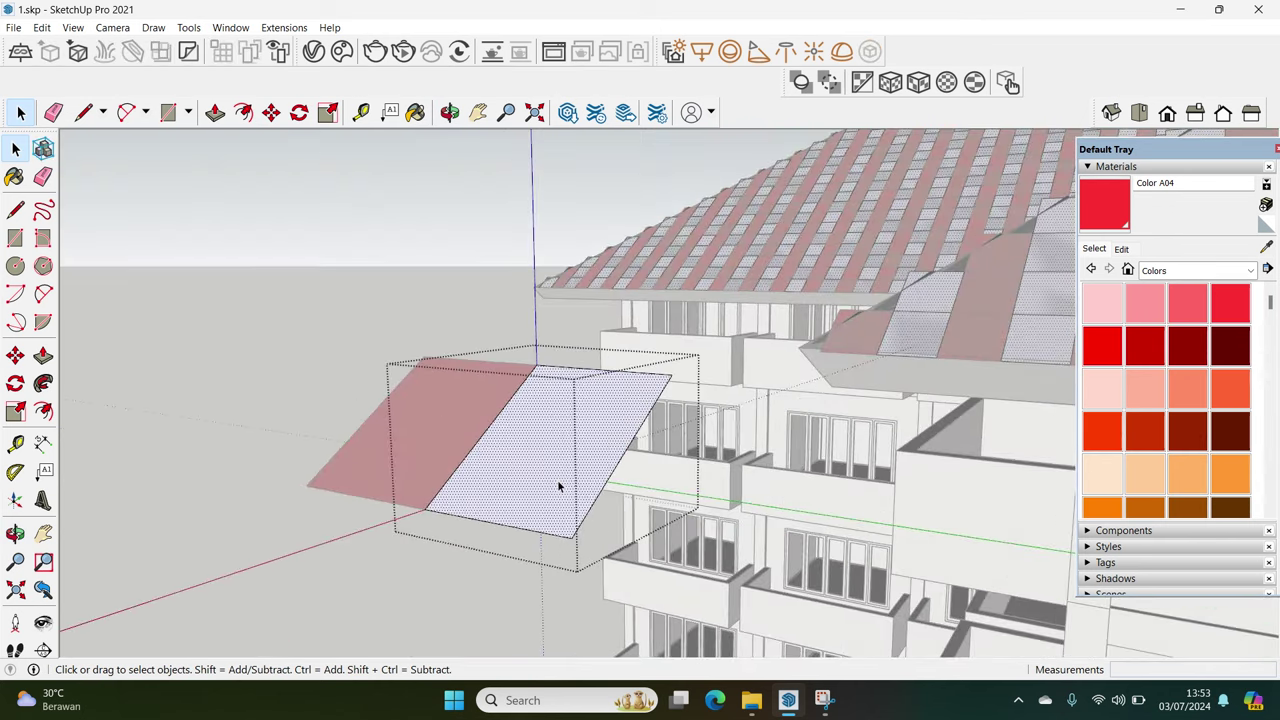
key(p)
click(559, 486)
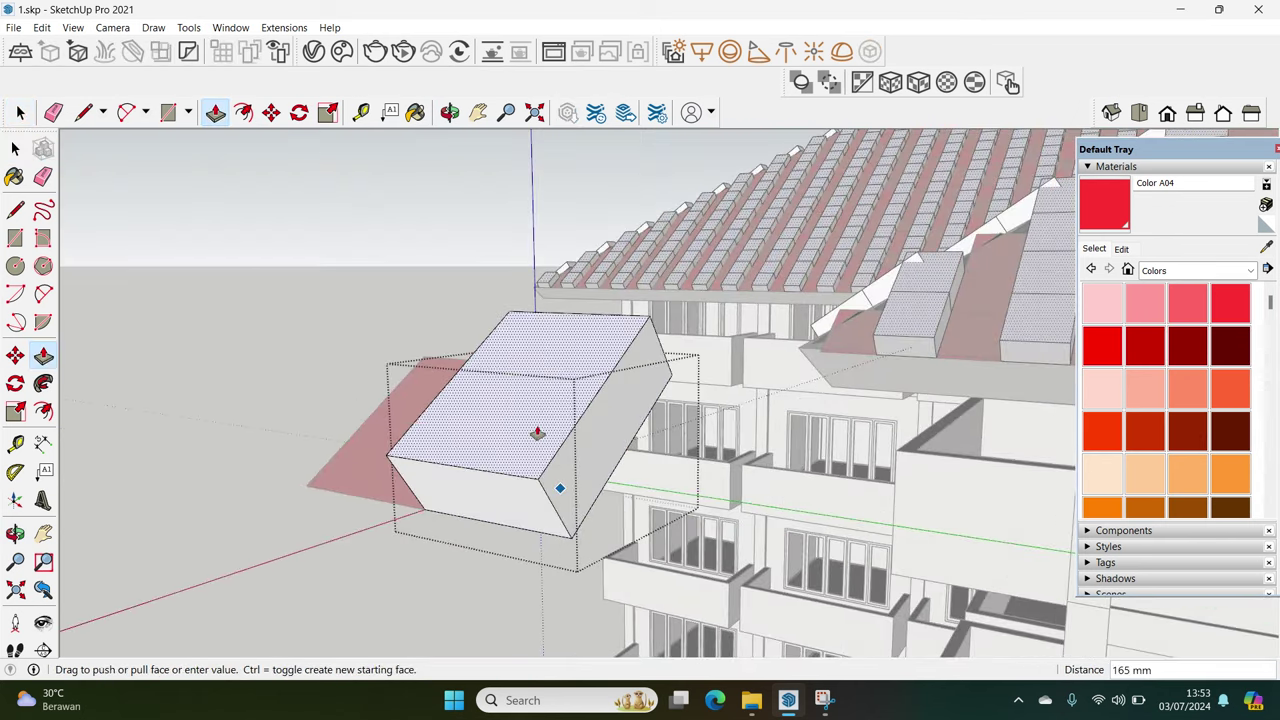
click(560, 488)
key(space)
mouse_move(560, 488)
middle_down()
mouse_move(576, 449)
mouse_move(578, 477)
mouse_move(598, 495)
middle_up()
Erase the box's side edge and faces, leaving two parallel sloped sheets
key(e)
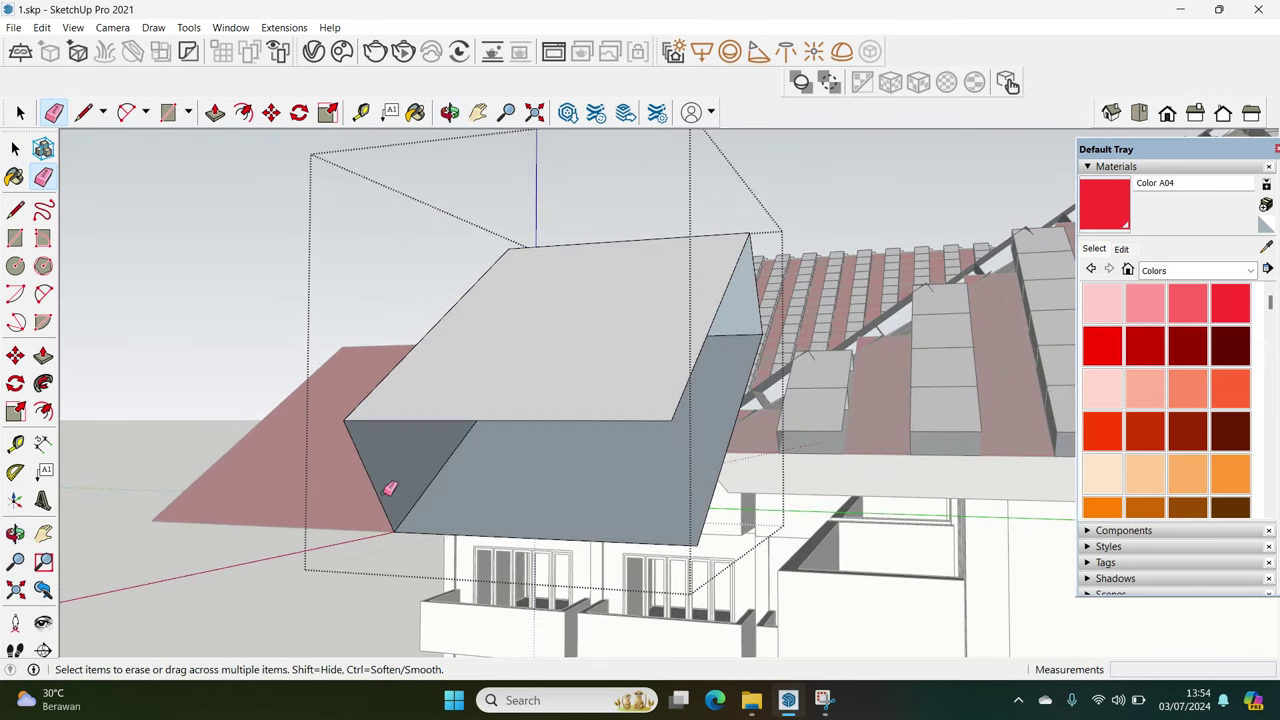
middle_drag(634, 457, 777, 306)
click(762, 307)
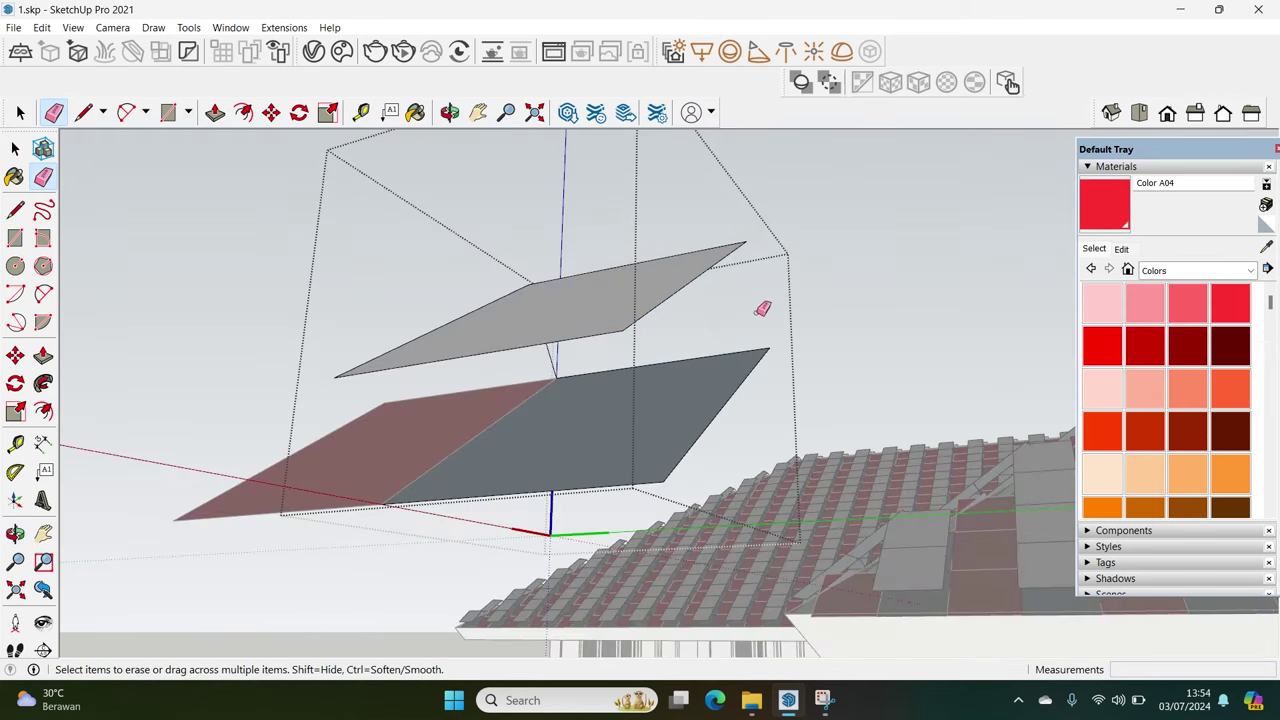
key(space)
mouse_move(640, 426)
middle_down()
mouse_move(726, 346)
mouse_move(688, 395)
middle_up()
Begin a Move+Ctrl copy of the slab's top edge 60 mm inward
key(m)
key(ctrl)
click(792, 343)
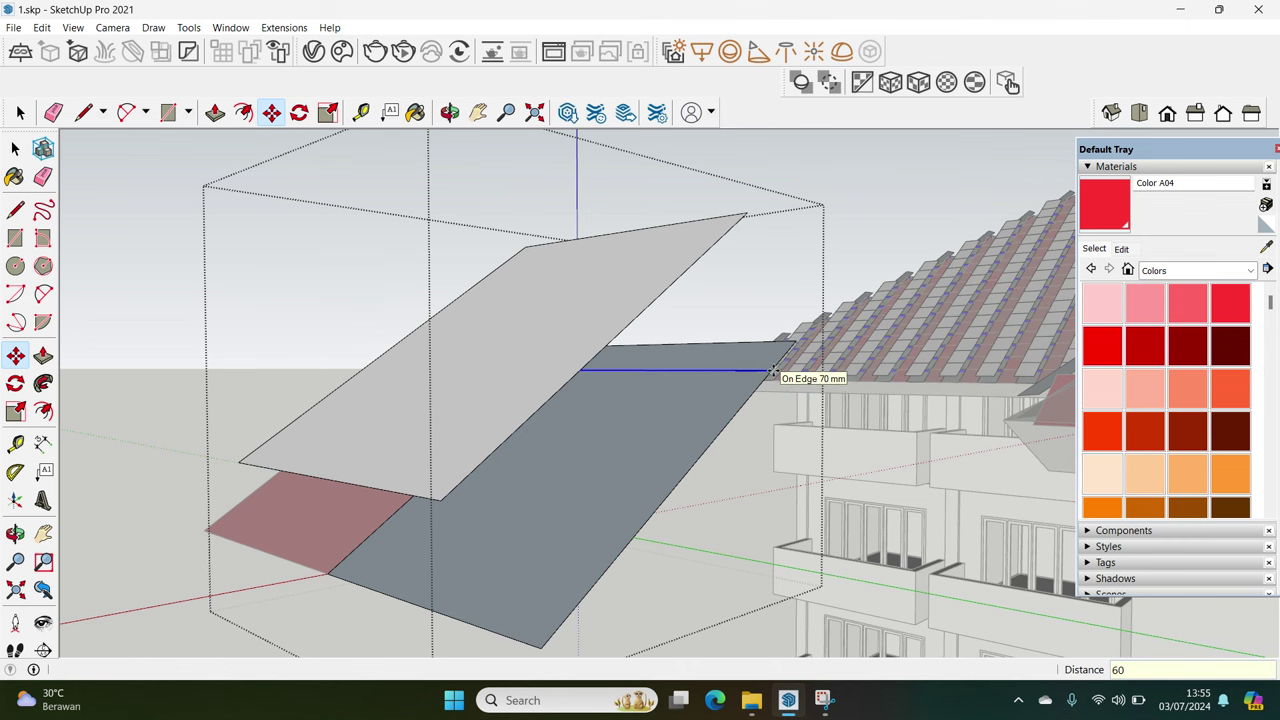
Finish the 60 mm edge copy and push/pull the narrow strip out
key(space)
middle_drag(770, 369, 750, 378)
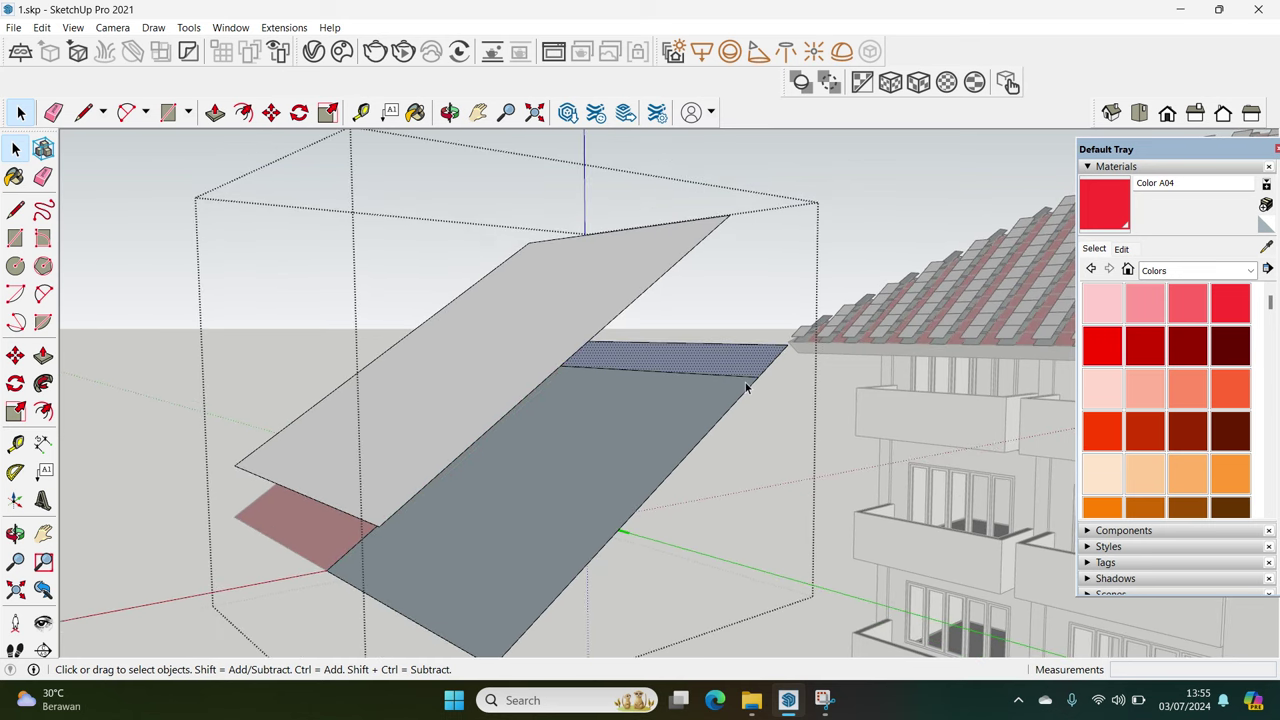
key(p)
click(766, 371)
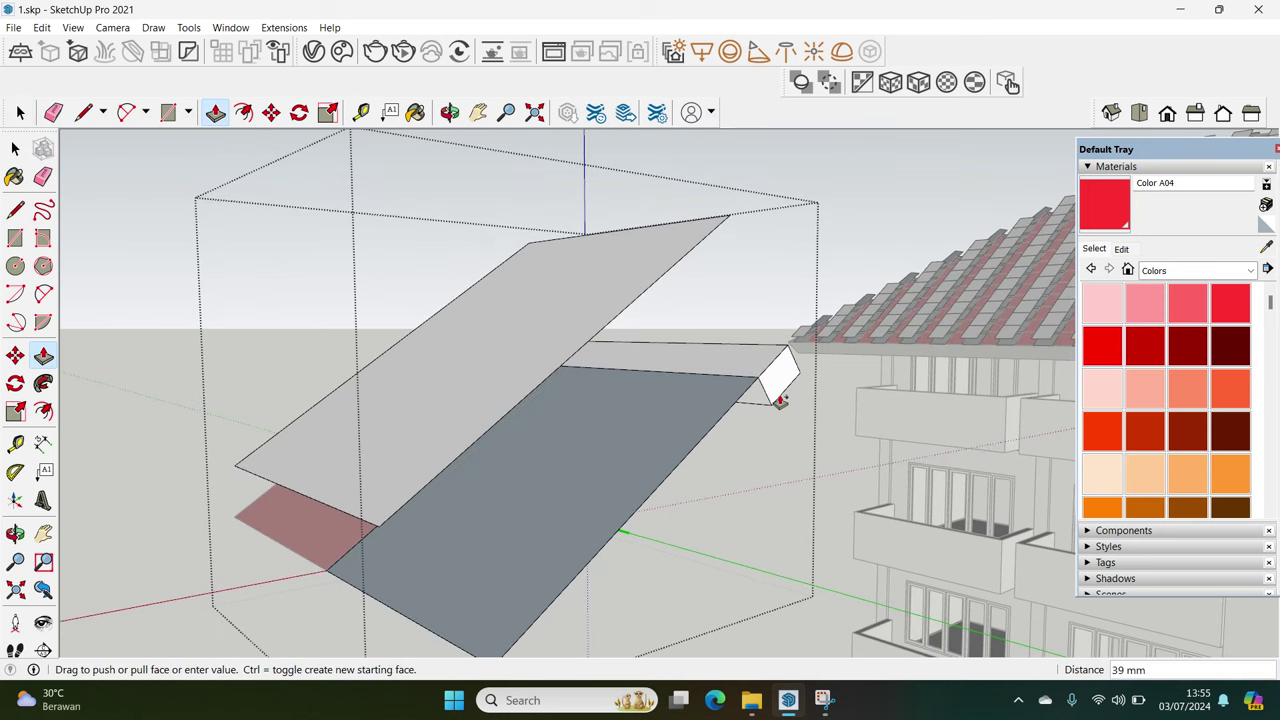
click(780, 400)
key(space)
Copy the slab's long right edge inward to form a narrow strip
click(700, 437)
mouse_move(700, 437)
middle_down()
mouse_move(723, 443)
mouse_move(806, 385)
middle_up()
click(828, 357)
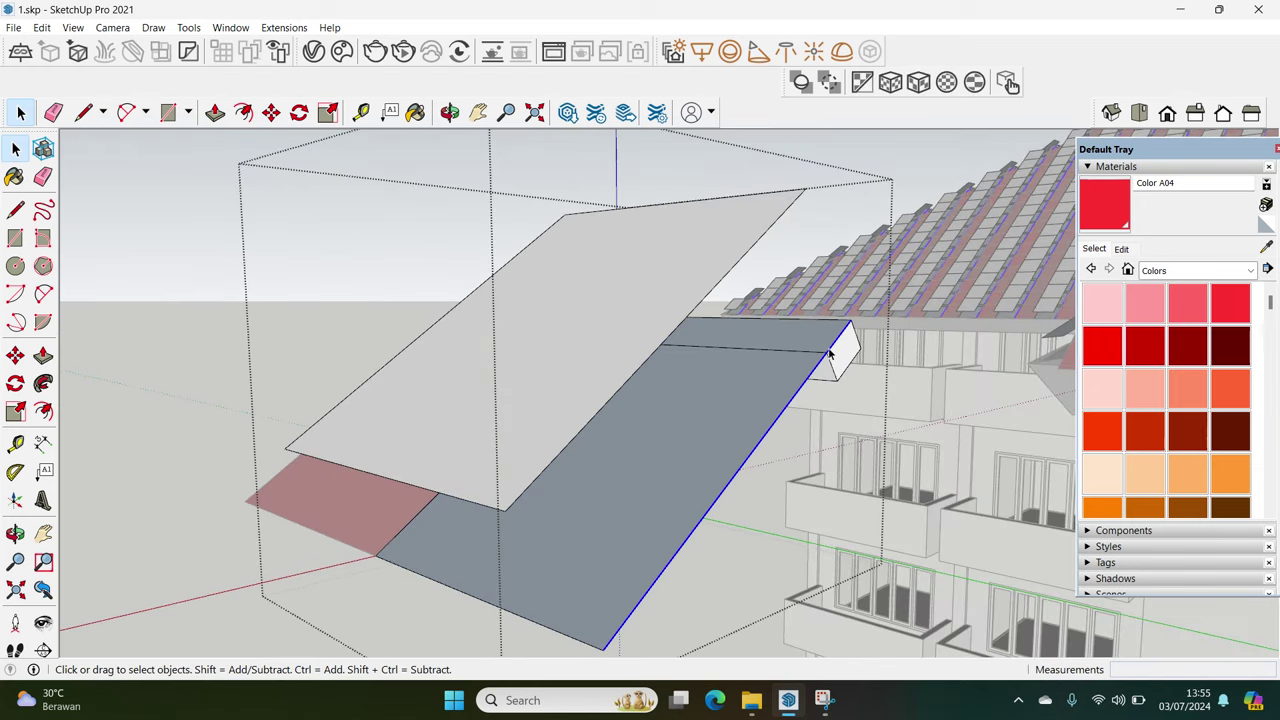
key(m)
key(ctrl)
click(827, 352)
click(780, 352)
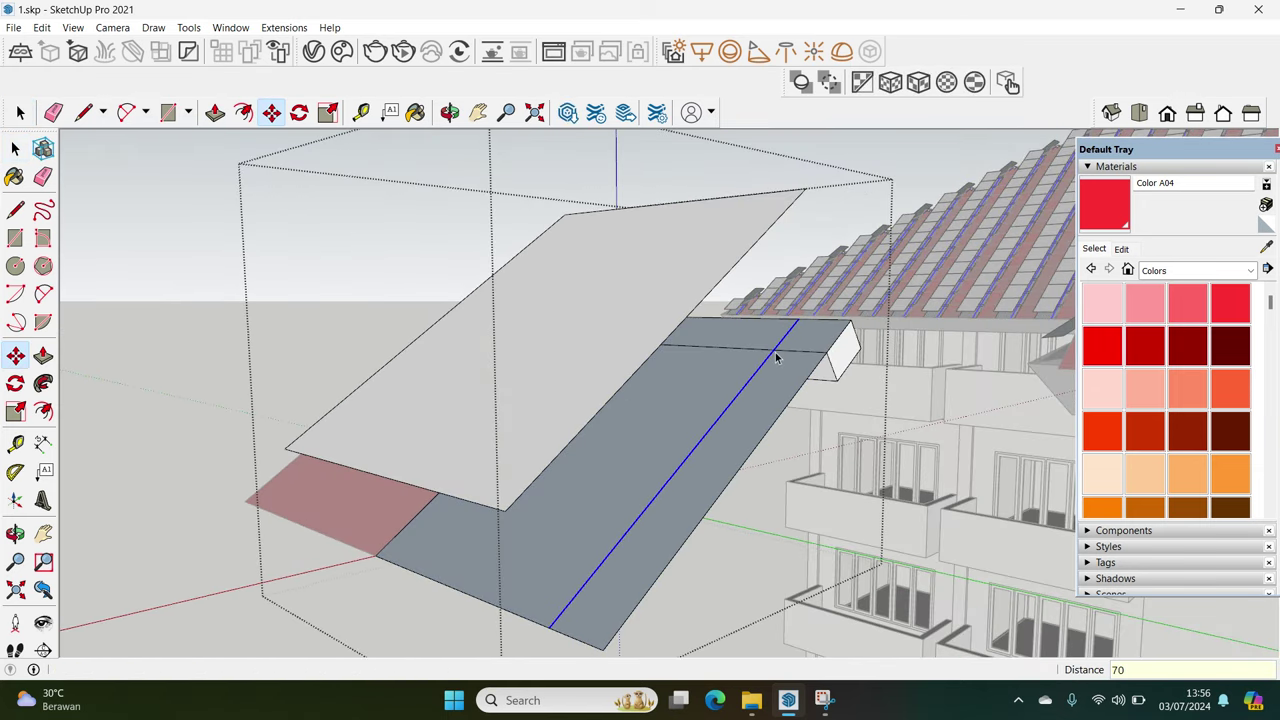
key(space)
click(783, 355)
Erase the wide grey slab face, leaving only the strip
mouse_move(783, 355)
middle_down()
mouse_move(797, 358)
mouse_move(644, 510)
mouse_move(606, 480)
middle_up()
key(e)
click(552, 551)
key(space)
Copy the strip to the right with Move+Ctrl
mouse_move(851, 345)
middle_down()
mouse_move(793, 443)
mouse_move(781, 433)
middle_up()
key(m)
key(ctrl)
click(778, 436)
click(833, 474)
middle_drag(833, 474, 810, 476)
Select the white beam and orbit around it
key(e)
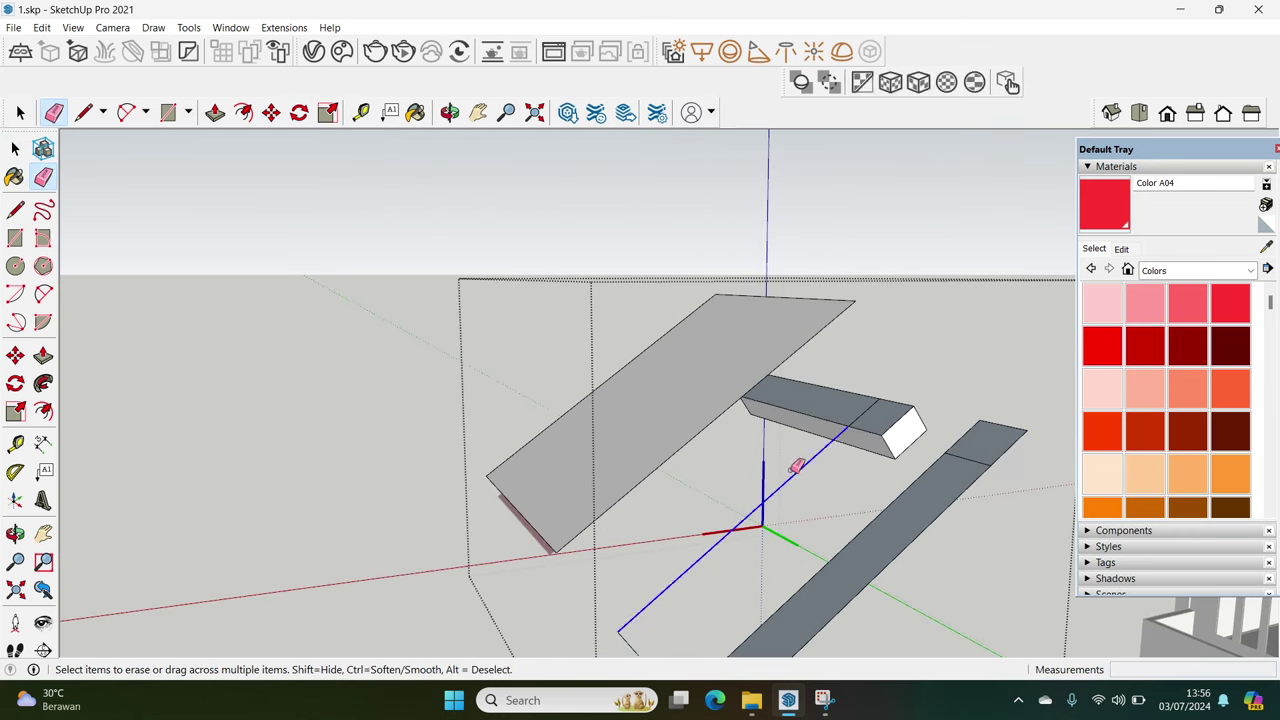
key(space)
mouse_move(866, 409)
middle_down()
mouse_move(903, 449)
mouse_move(601, 417)
middle_up()
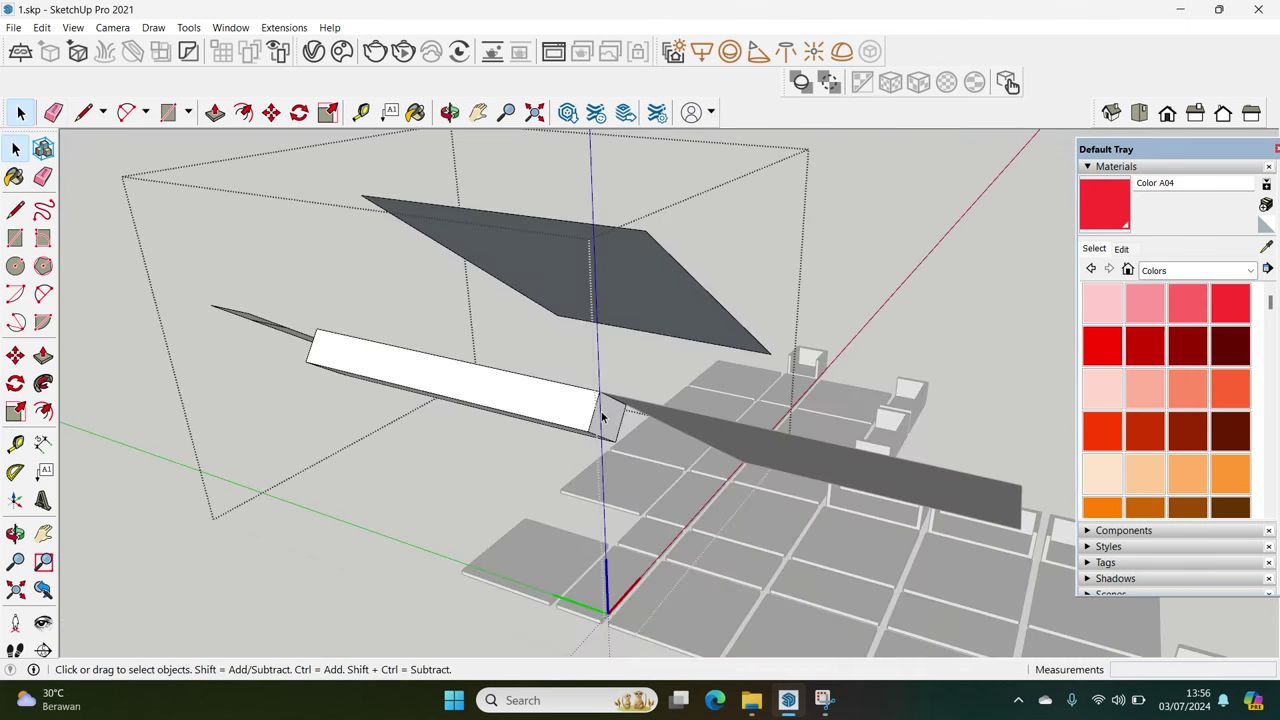
click(601, 413)
middle_drag(601, 413, 932, 430)
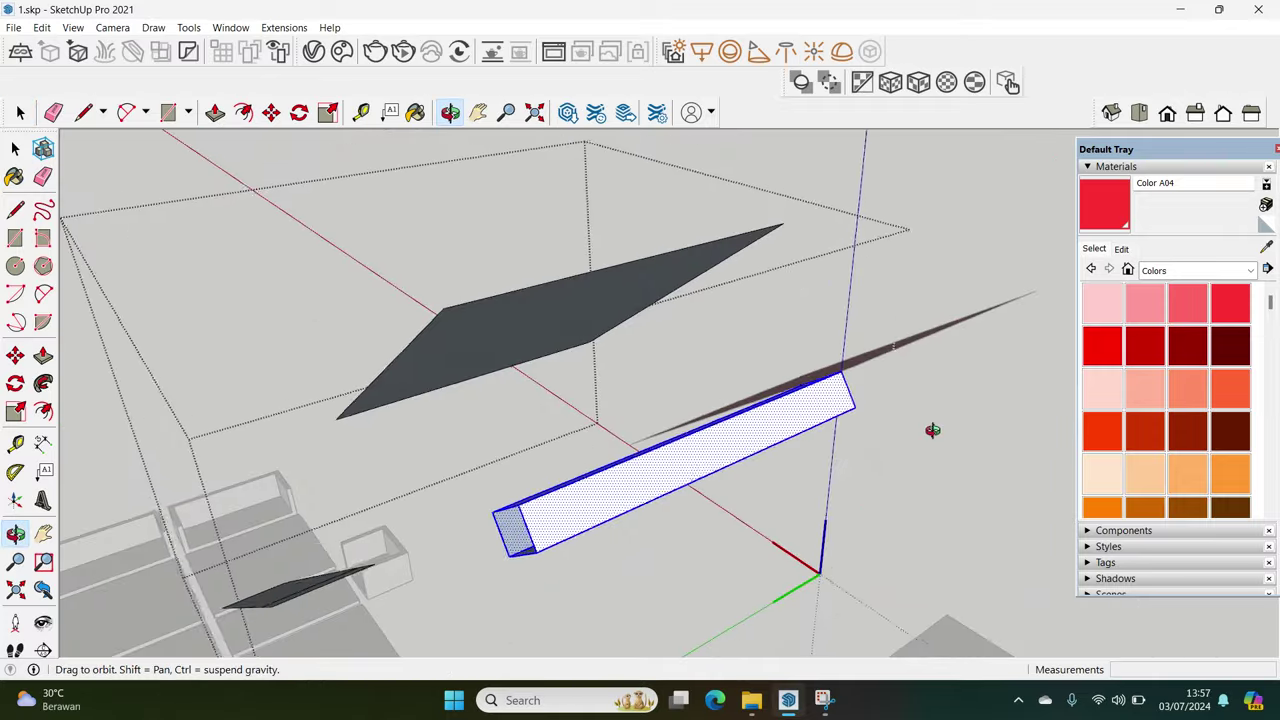
Paint the selected beam with the brown Color D07 material
scroll(1188, 449, down, 2)
scroll(1188, 449, down, 2)
scroll(1188, 449, down, 1)
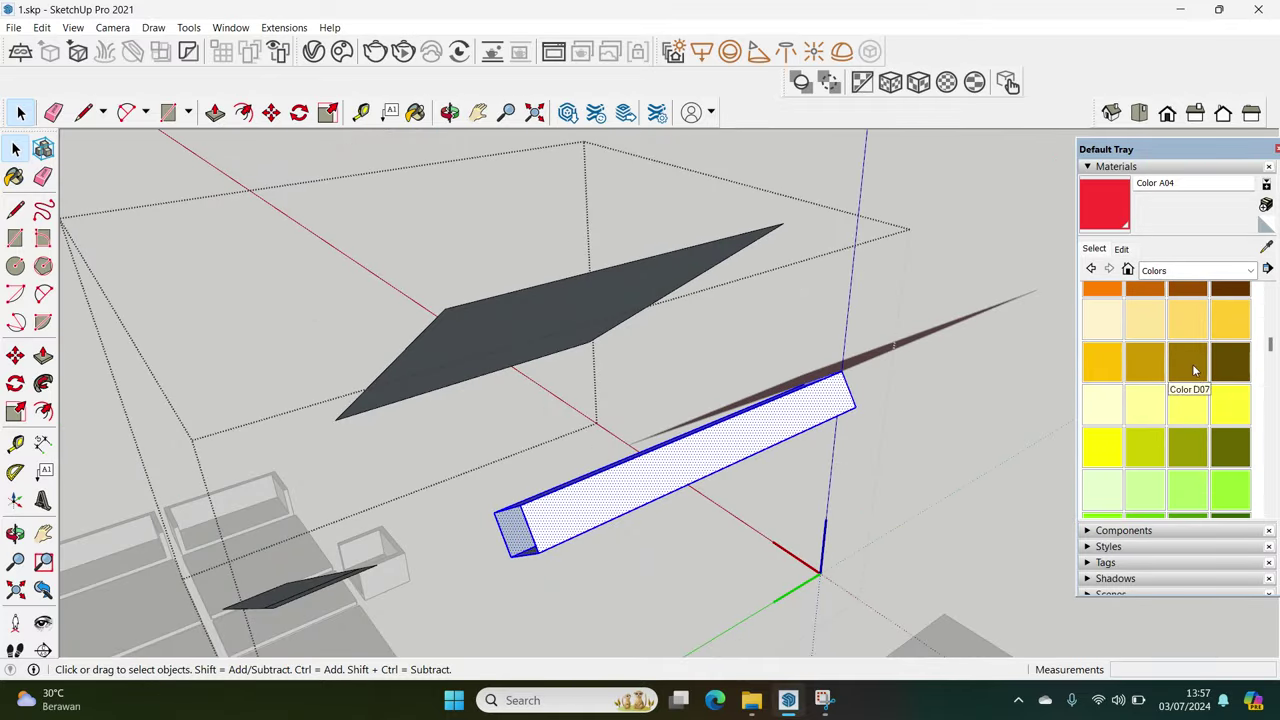
click(1193, 370)
click(691, 451)
key(space)
Soften the brown beam's long edges and remove its end face
middle_drag(603, 508, 880, 470)
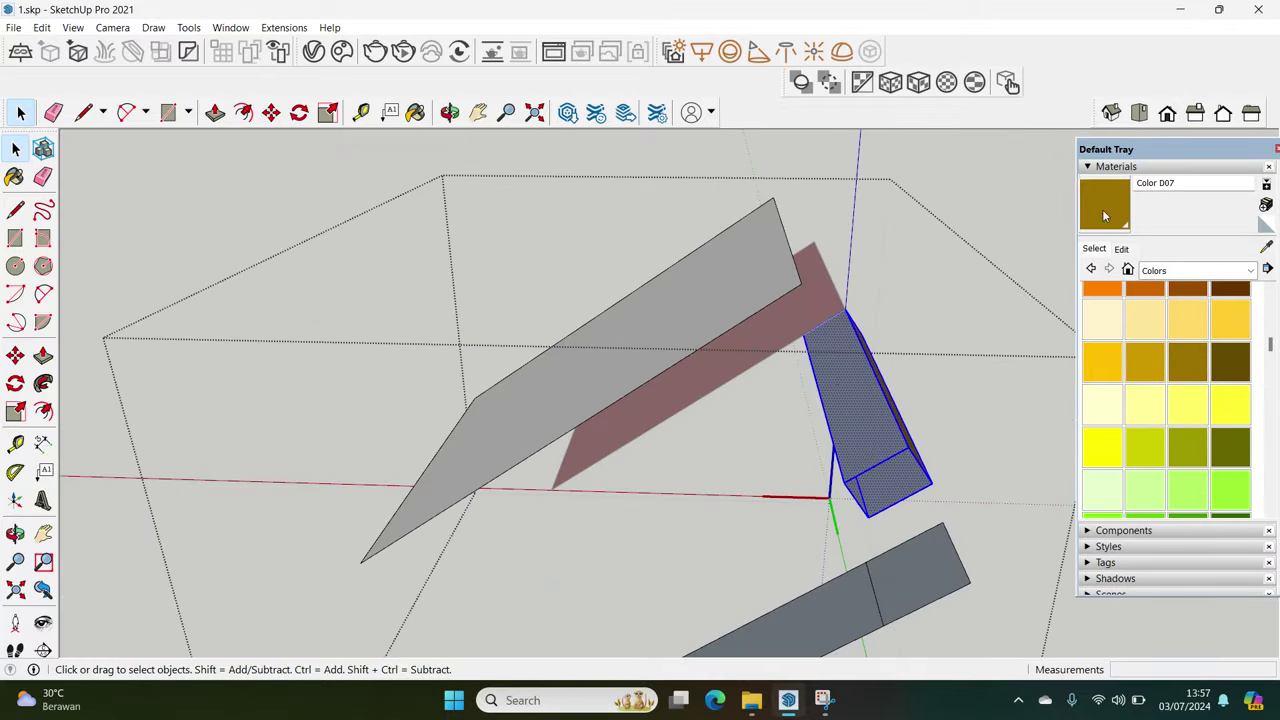
middle_drag(891, 414, 914, 413)
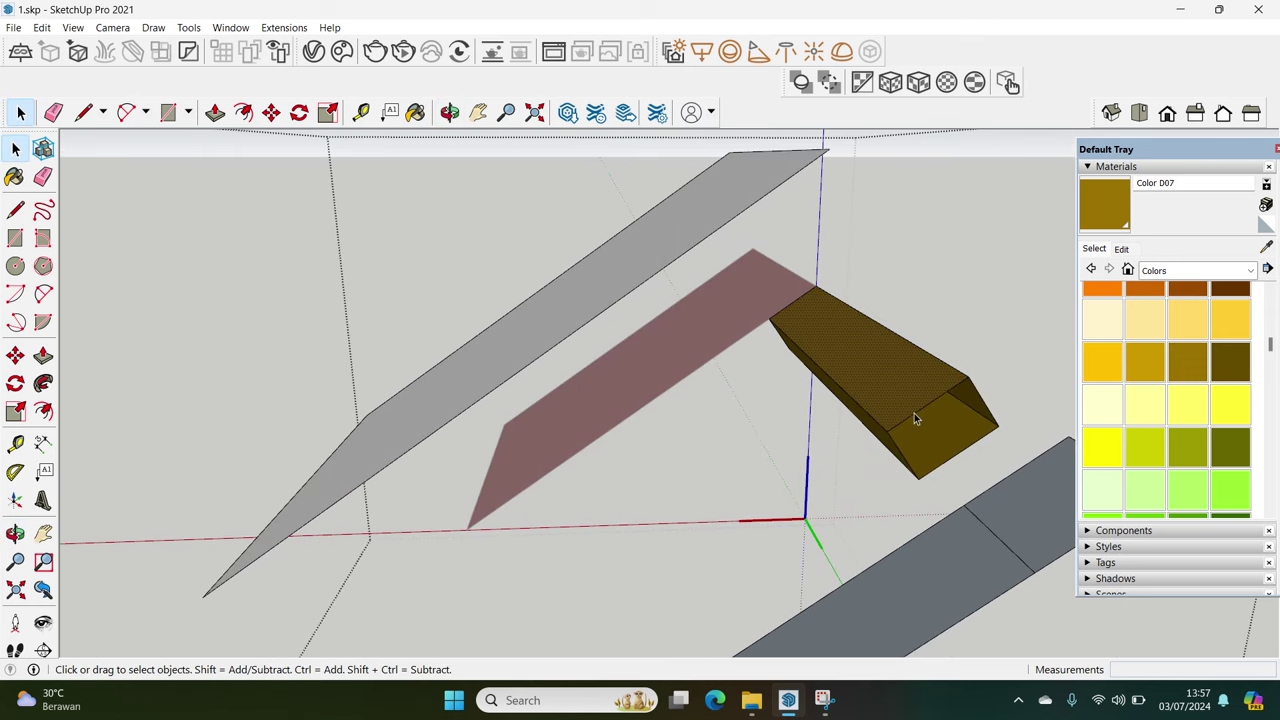
right_click(914, 413)
click(950, 503)
right_click(981, 400)
click(1020, 480)
right_click(956, 460)
click(985, 483)
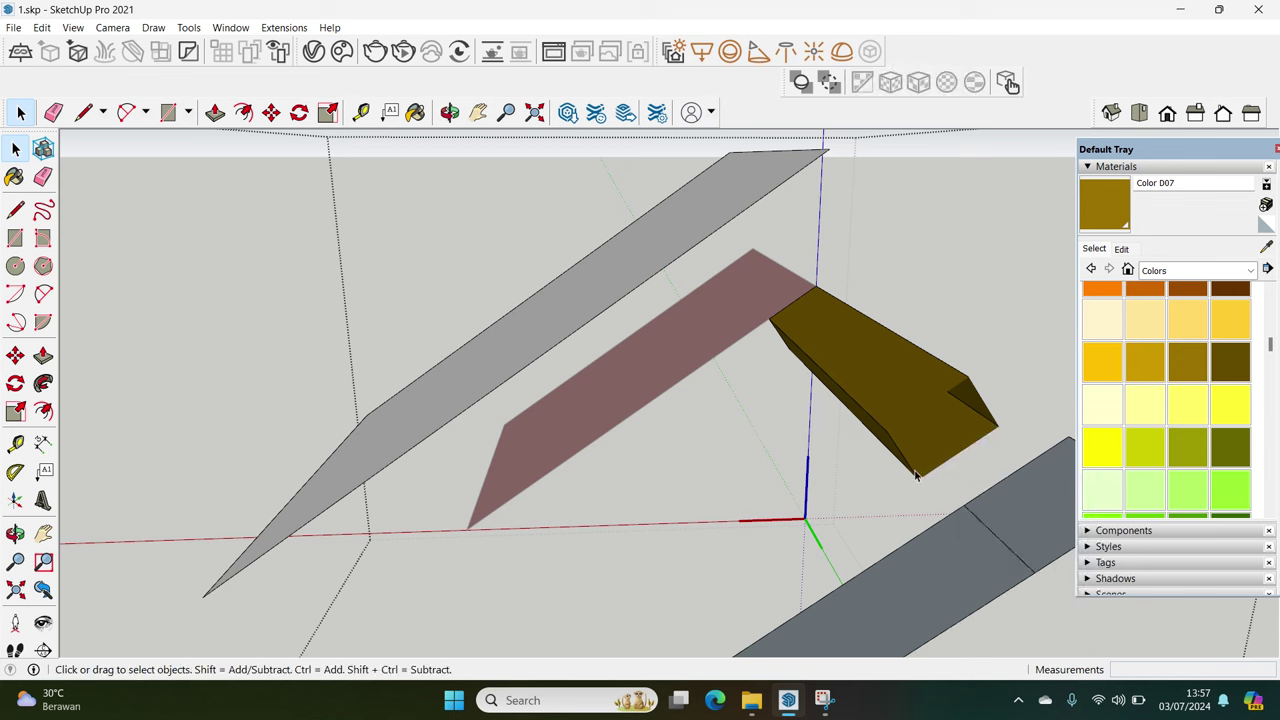
right_click(912, 470)
click(950, 551)
Soften the four edges around the brown beam's end
mouse_move(950, 551)
middle_down()
mouse_move(911, 471)
mouse_move(625, 346)
mouse_move(543, 349)
mouse_move(620, 329)
mouse_move(705, 260)
middle_up()
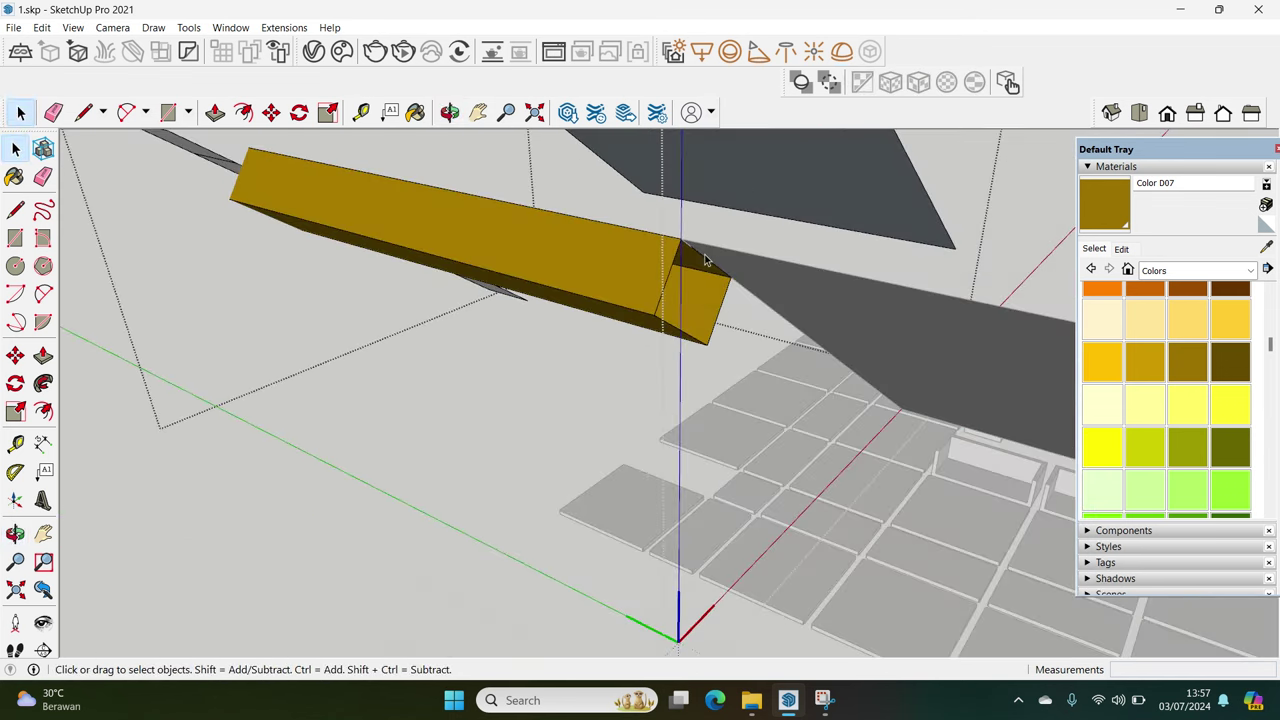
right_click(703, 259)
click(731, 337)
right_click(690, 282)
click(718, 363)
right_click(683, 334)
click(729, 414)
right_click(690, 322)
click(735, 405)
mouse_move(631, 284)
middle_down()
mouse_move(1026, 377)
mouse_move(837, 380)
mouse_move(843, 331)
mouse_move(781, 527)
mouse_move(764, 484)
mouse_move(589, 522)
middle_up()
Erase the grey strip's middle edge and Push/Pull the strip 20 mm into a beam
key(e)
click(724, 495)
key(space)
click(743, 514)
key(p)
drag(583, 522, 625, 553)
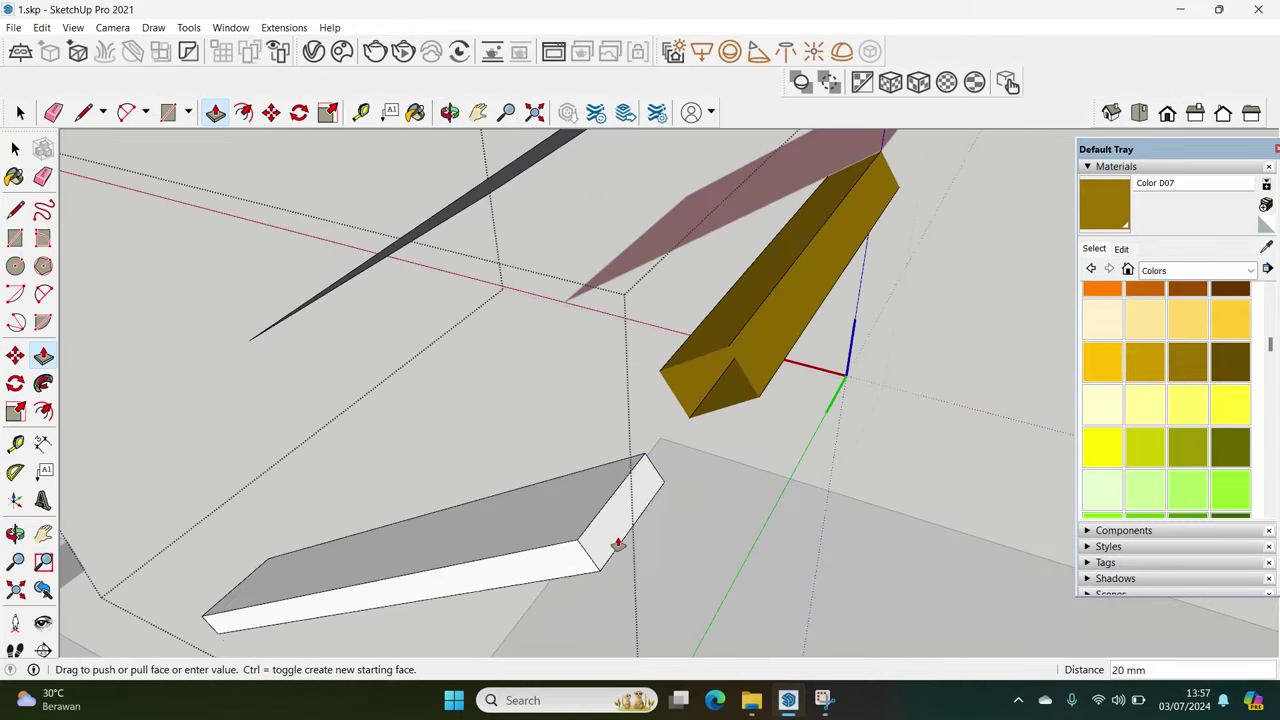
text(0)
key(Return)
key(space)
Soften the edges of the newly extruded beam
click(646, 571)
right_click(603, 578)
click(661, 480)
right_click(620, 500)
right_click(618, 494)
click(657, 580)
right_click(672, 498)
click(730, 400)
right_click(695, 600)
click(741, 508)
mouse_move(741, 508)
middle_down()
mouse_move(846, 514)
mouse_move(871, 434)
mouse_move(821, 557)
mouse_move(823, 503)
middle_up()
right_click(853, 453)
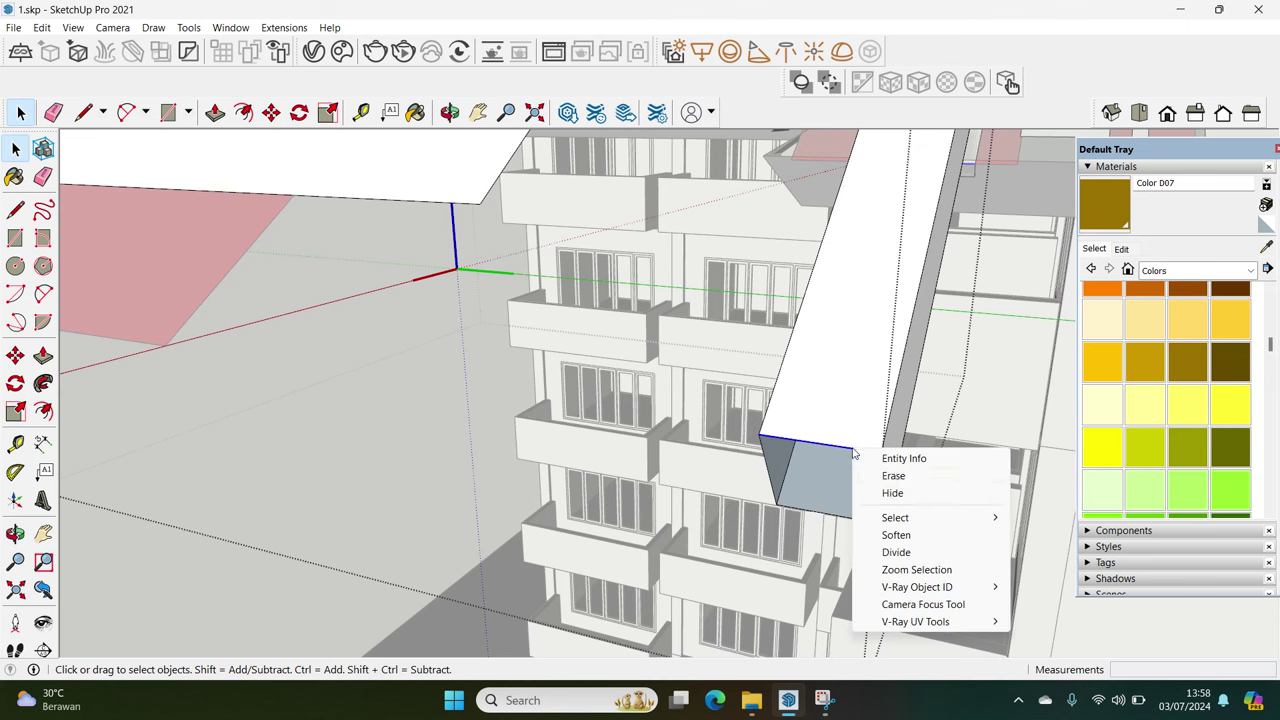
Soften the second beam's remaining bottom and vertical edges
click(903, 536)
right_click(881, 485)
click(919, 578)
right_click(848, 528)
click(900, 424)
right_click(768, 475)
click(812, 560)
Move the long white beam into place under the brown beam
mouse_move(812, 560)
middle_down()
mouse_move(785, 423)
mouse_move(826, 429)
middle_up()
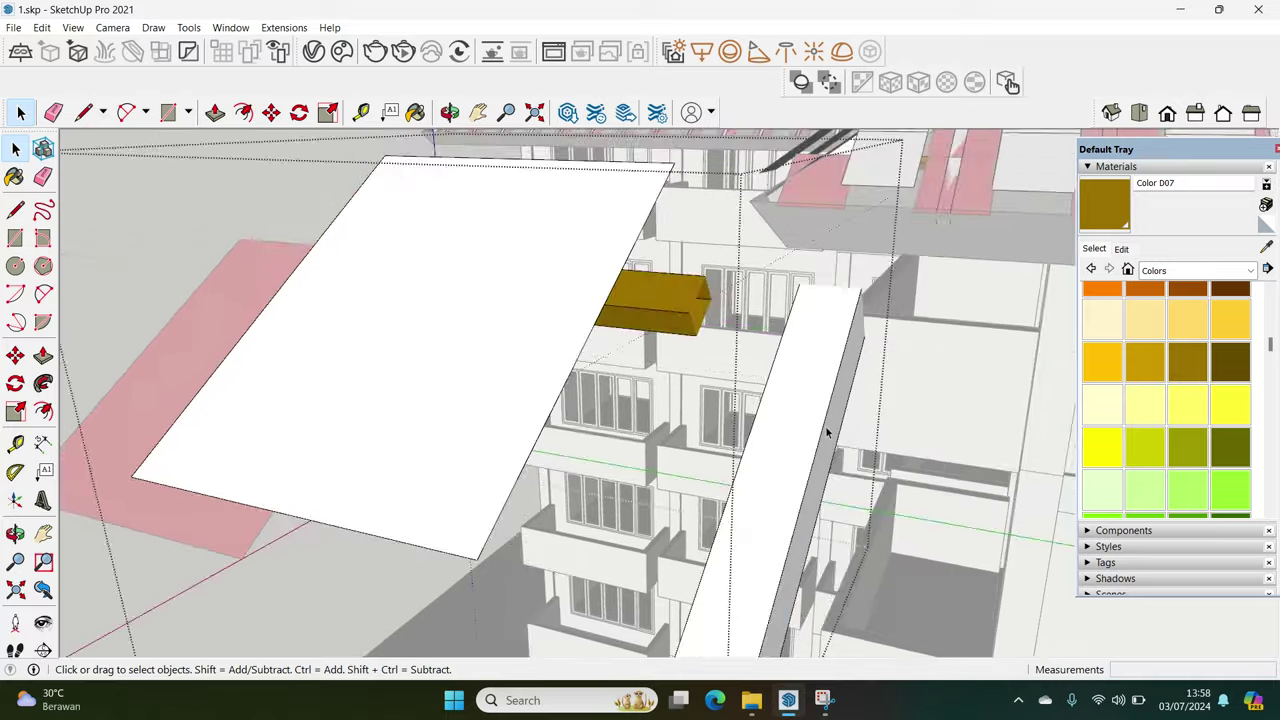
click(826, 429)
scroll(795, 355, up, 3)
mouse_move(795, 355)
middle_down()
mouse_move(734, 414)
mouse_move(745, 420)
middle_up()
key(m)
click(745, 420)
middle_drag(686, 357, 500, 330)
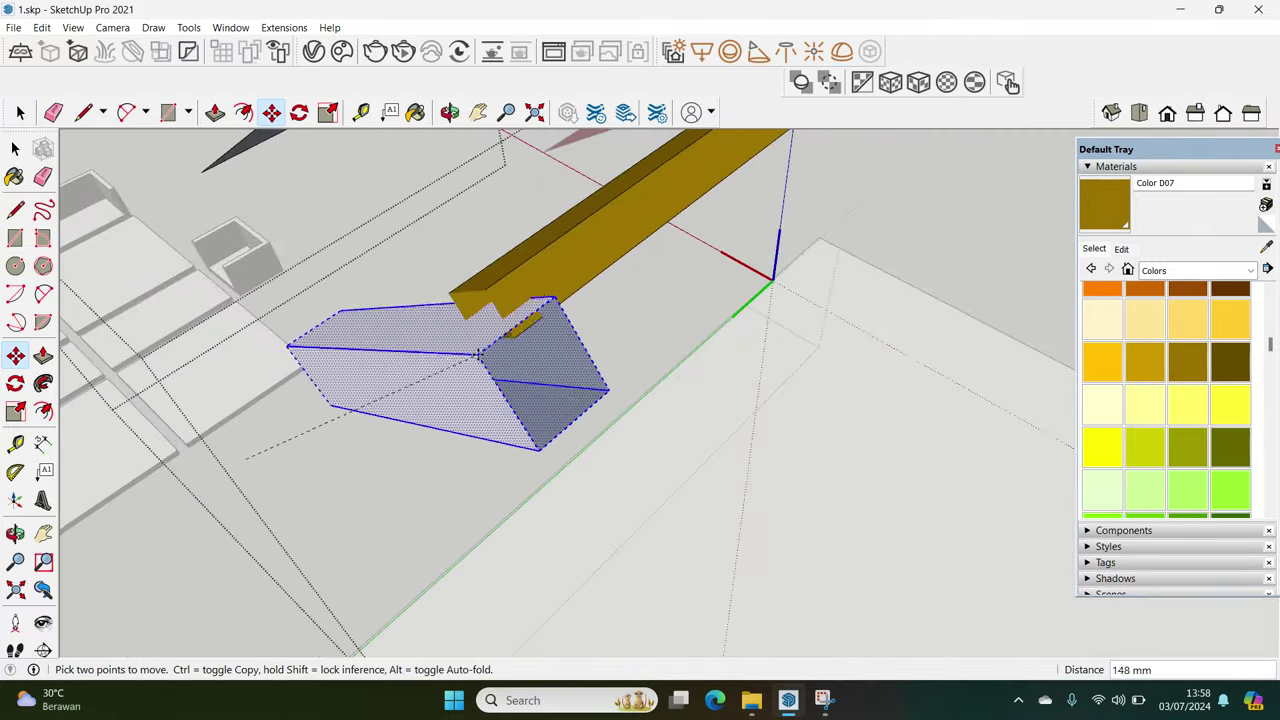
scroll(514, 337, up, 2)
scroll(514, 337, up, 2)
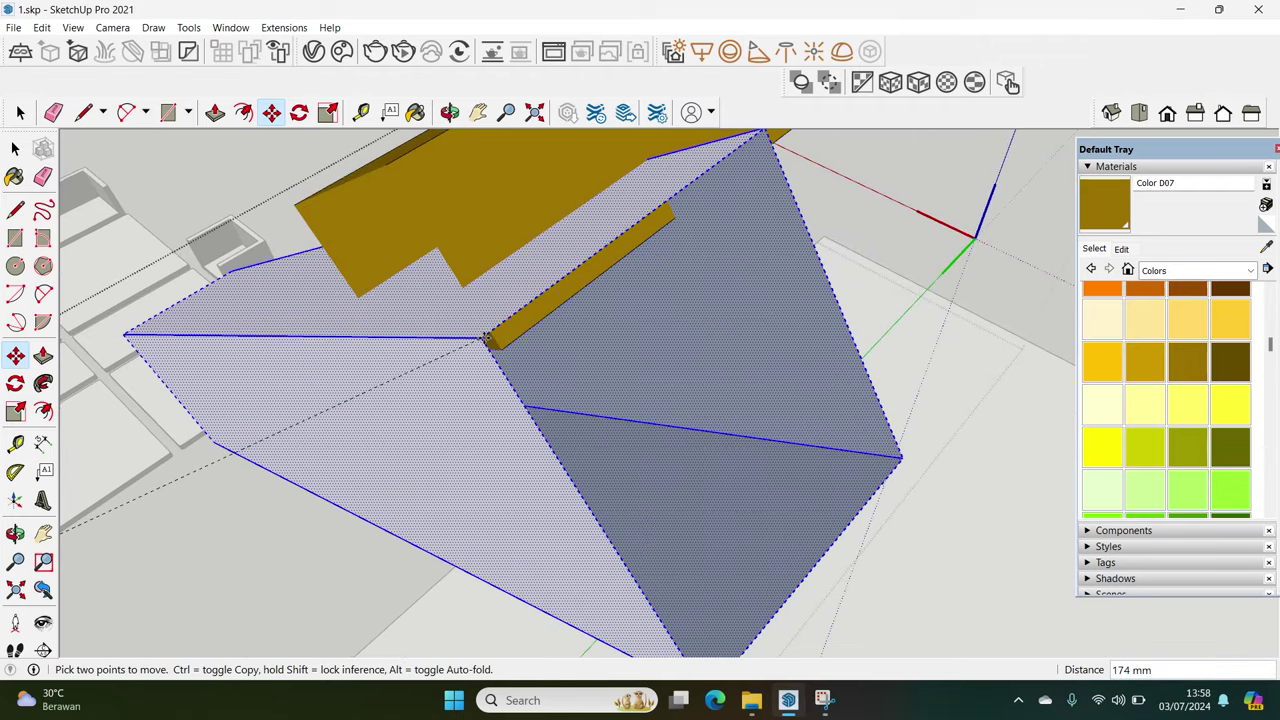
scroll(491, 346, up, 2)
scroll(503, 329, up, 2)
scroll(580, 322, down, 3)
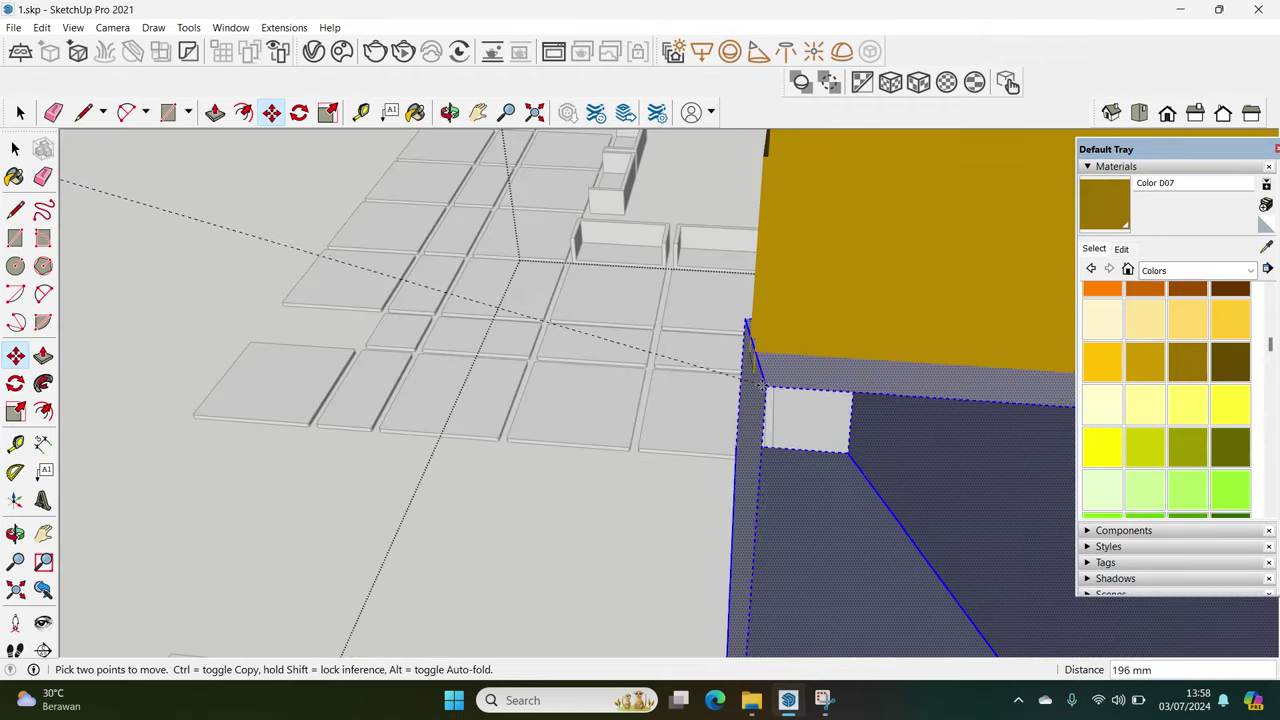
scroll(766, 376, down, 3)
middle_drag(765, 378, 857, 400)
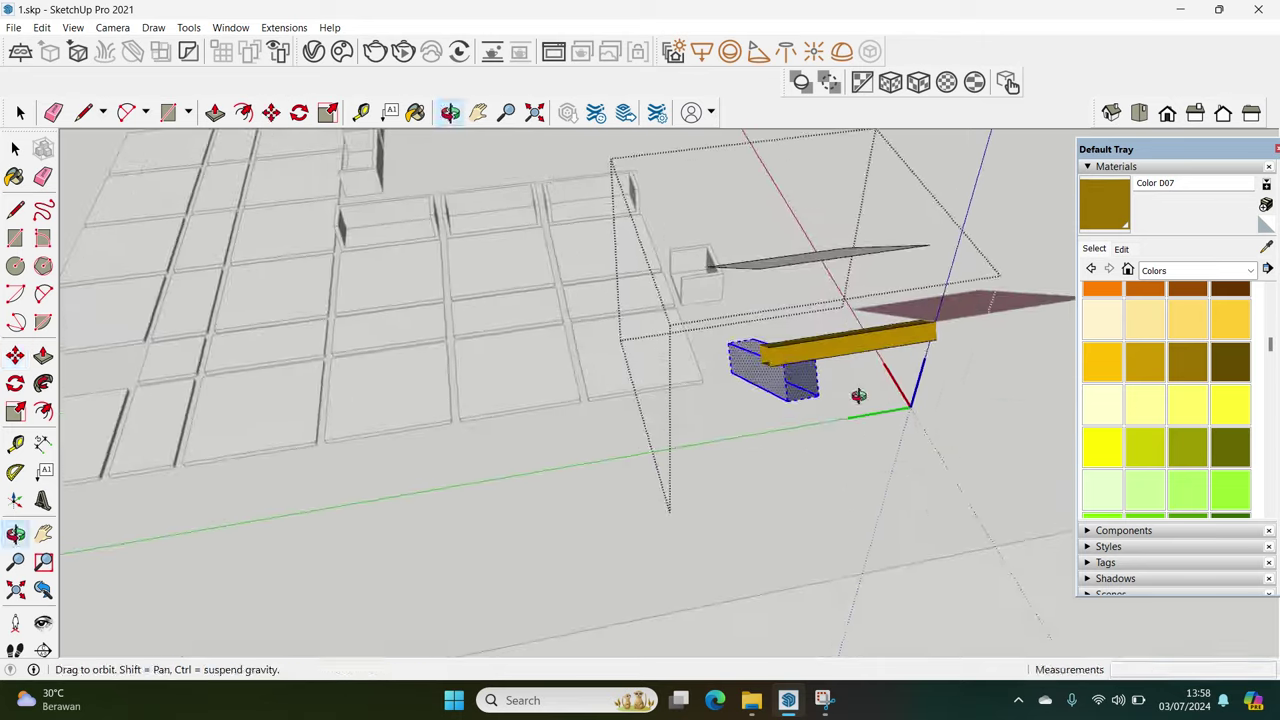
scroll(757, 350, up, 2)
scroll(758, 358, up, 2)
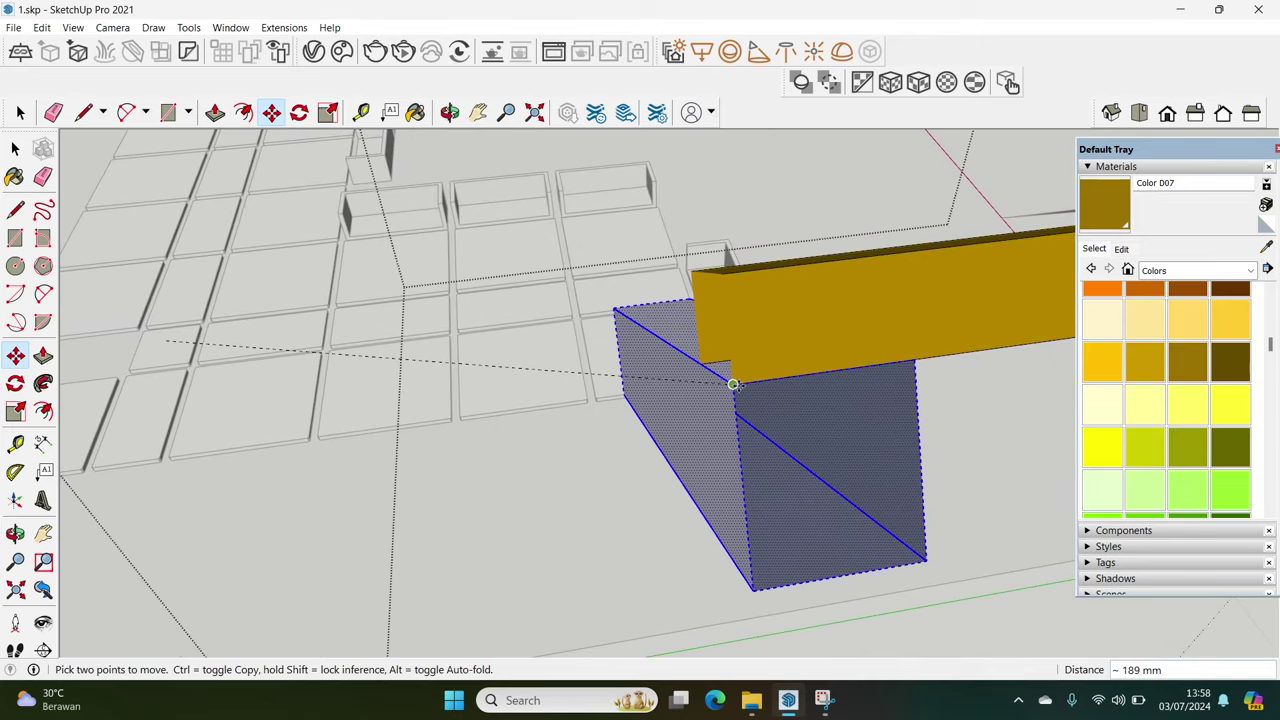
click(733, 385)
key(space)
Paint the whole moved beam brown with Color D07
mouse_move(733, 385)
middle_down()
mouse_move(909, 374)
mouse_move(737, 363)
mouse_move(771, 300)
mouse_move(786, 357)
mouse_move(691, 349)
mouse_move(923, 354)
mouse_move(823, 408)
mouse_move(814, 363)
mouse_move(700, 400)
mouse_move(848, 410)
middle_up()
triple_click(848, 410)
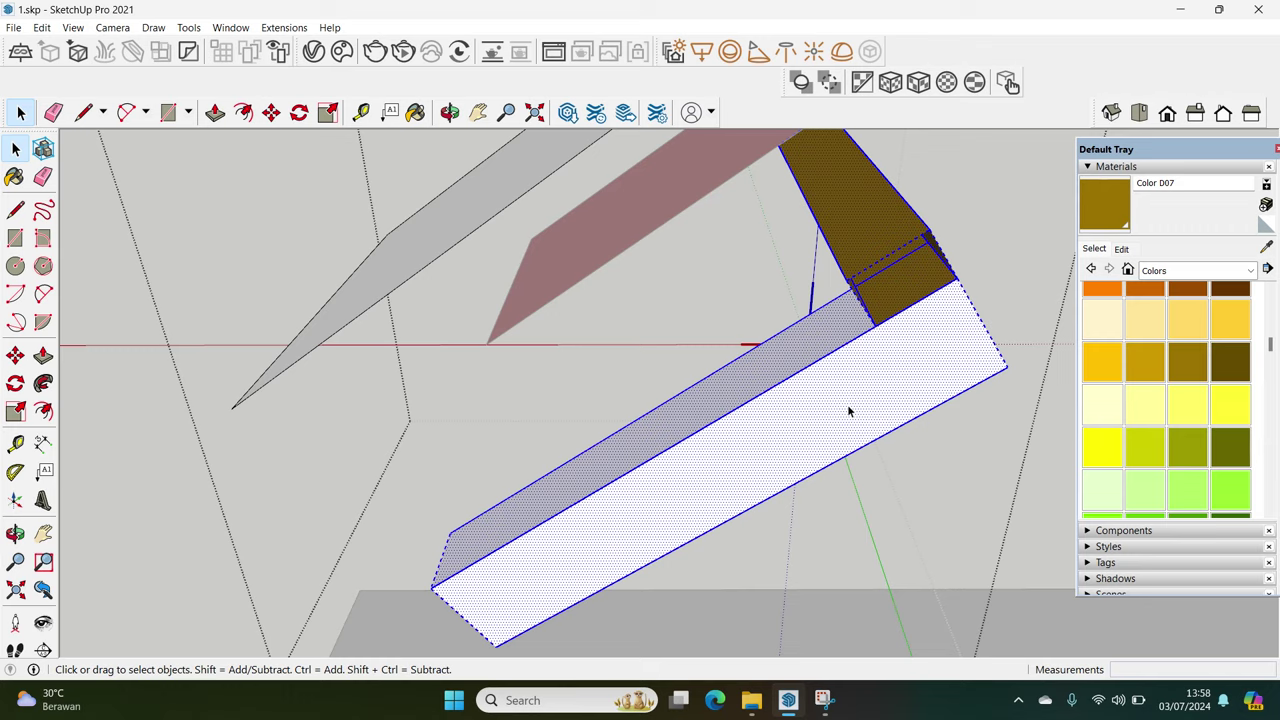
key(b)
click(914, 334)
key(space)
mouse_move(914, 334)
middle_down()
mouse_move(806, 403)
mouse_move(973, 405)
mouse_move(810, 415)
mouse_move(883, 340)
mouse_move(785, 345)
mouse_move(780, 320)
mouse_move(778, 373)
middle_up()
Push/Pull the white canopy plane upward into a tall box
click(785, 345)
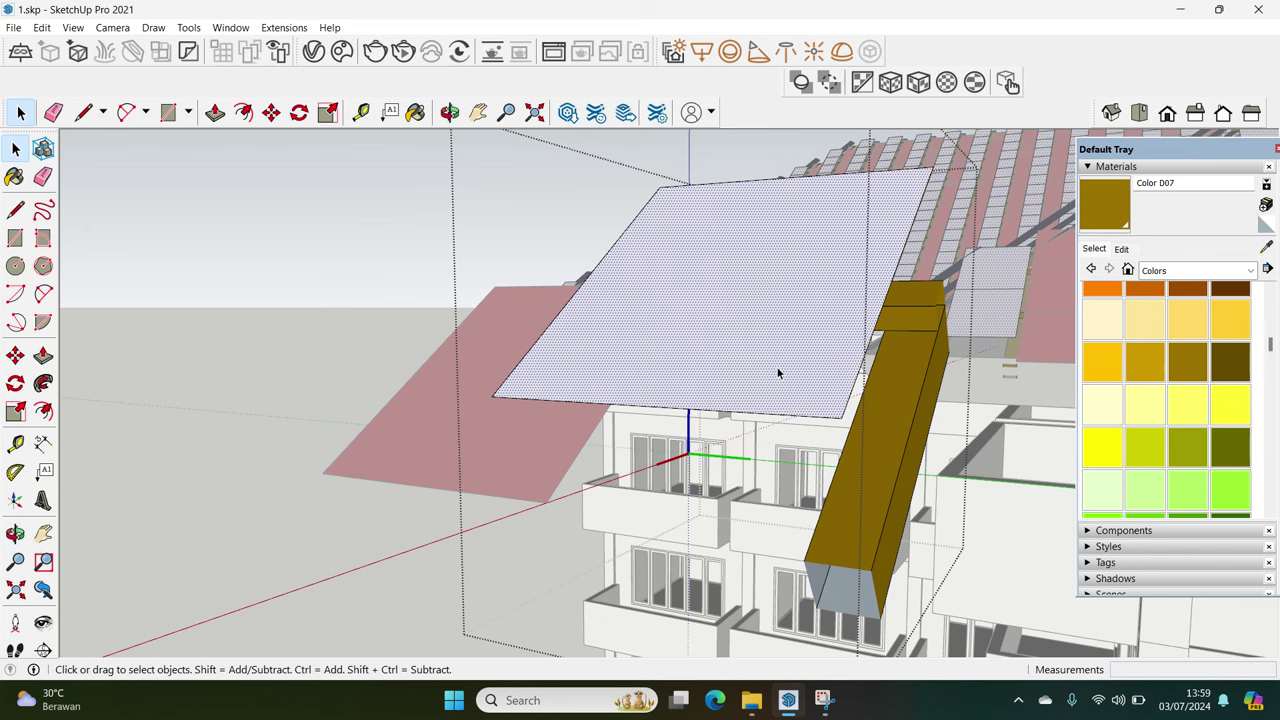
key(p)
click(771, 366)
middle_drag(777, 366, 808, 294)
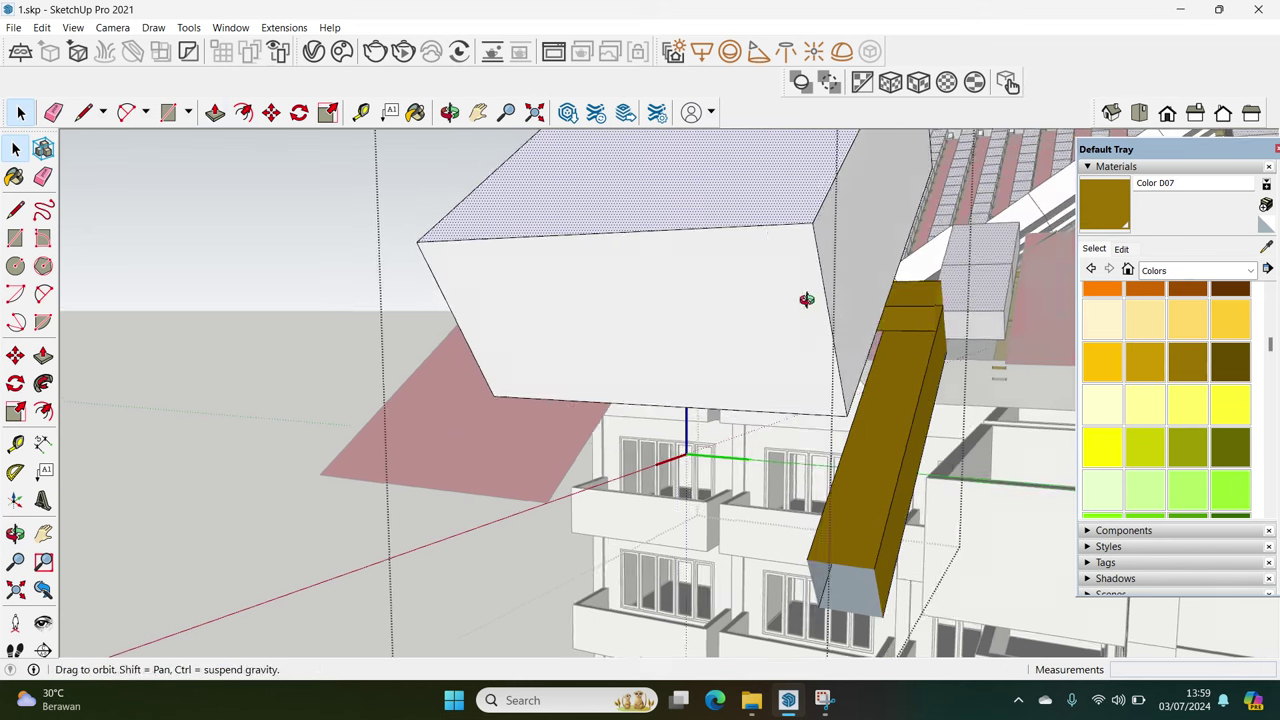
key(t)
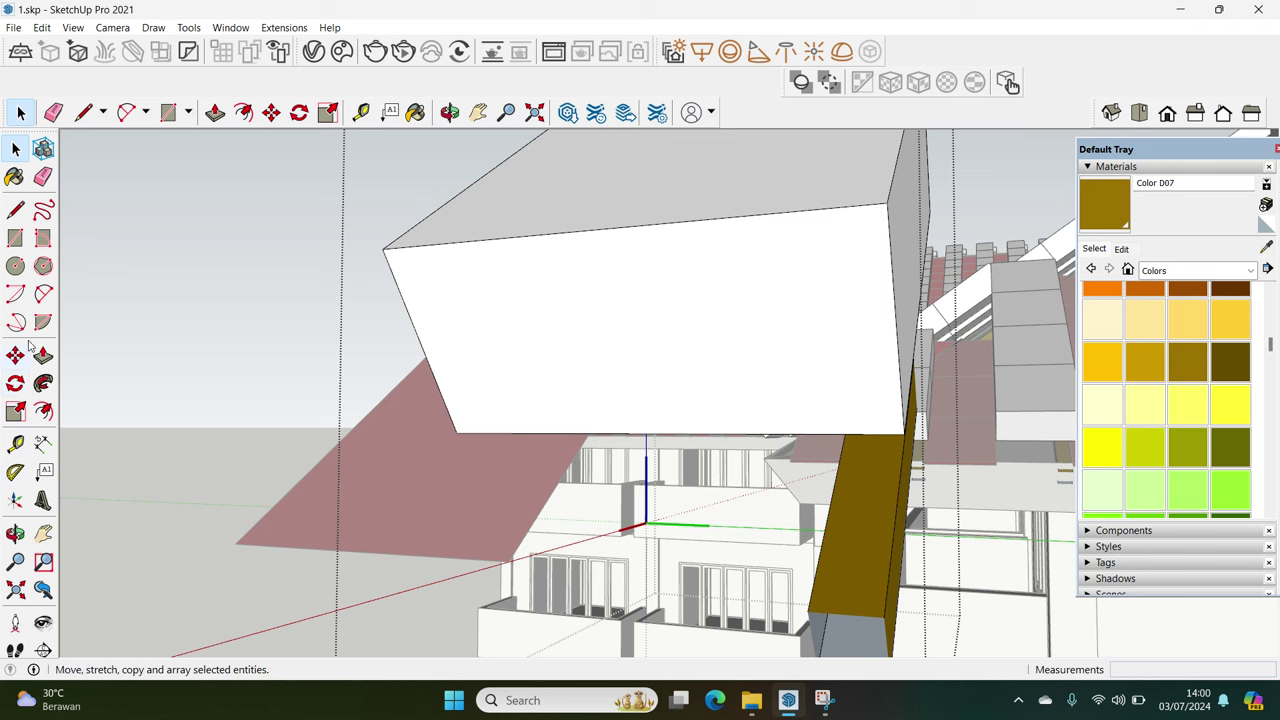
Draw a wavy two-point arc curve along the box's lower front face
click(42, 296)
click(440, 393)
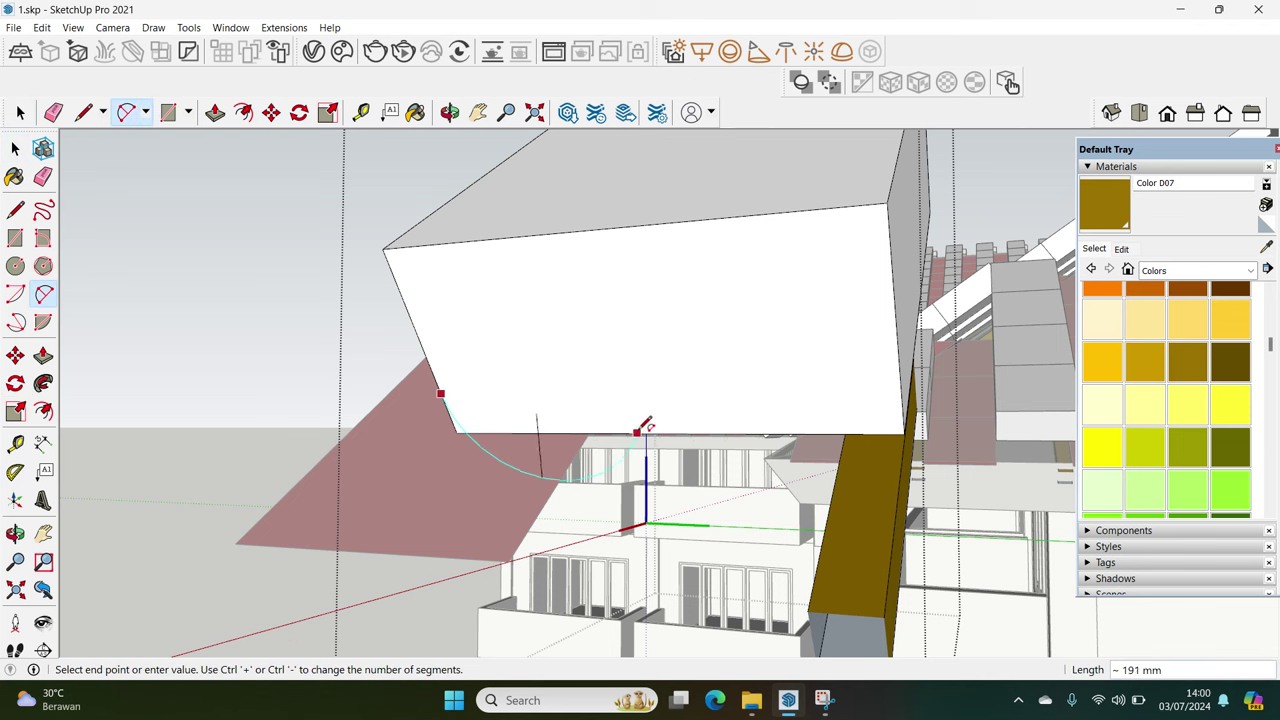
click(658, 432)
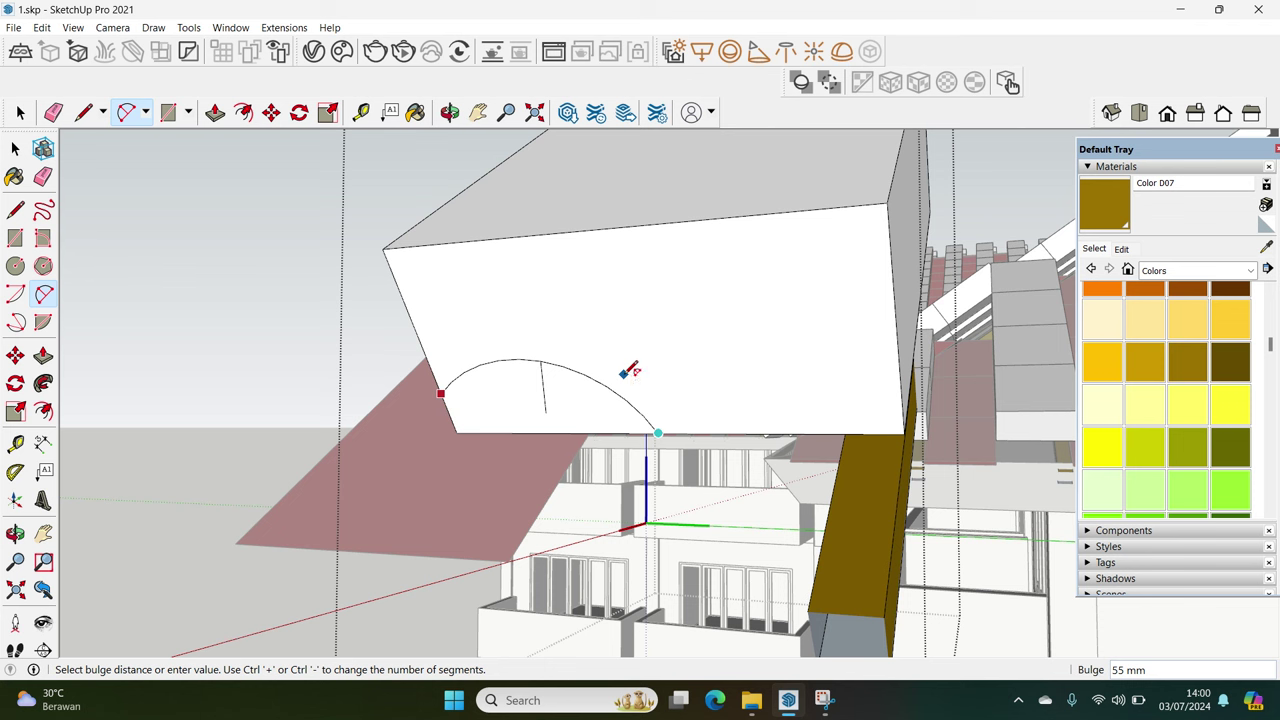
click(628, 372)
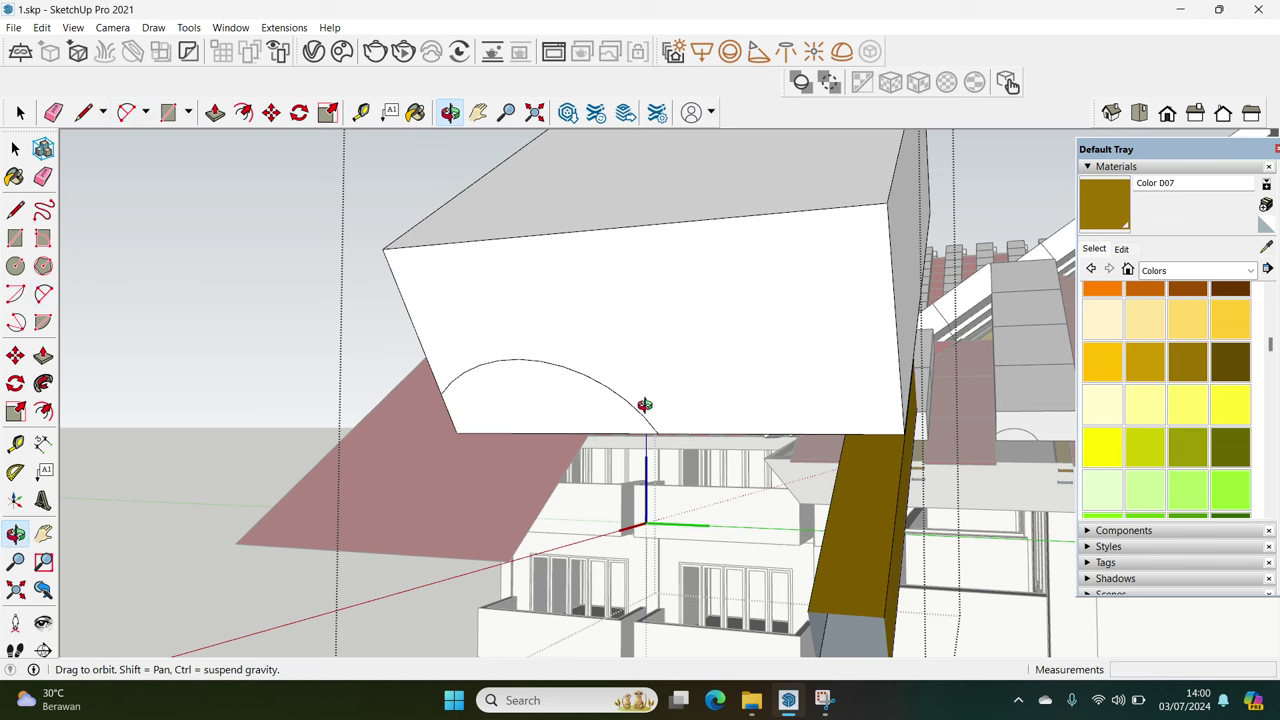
click(910, 412)
scroll(905, 415, up, 1)
key(space)
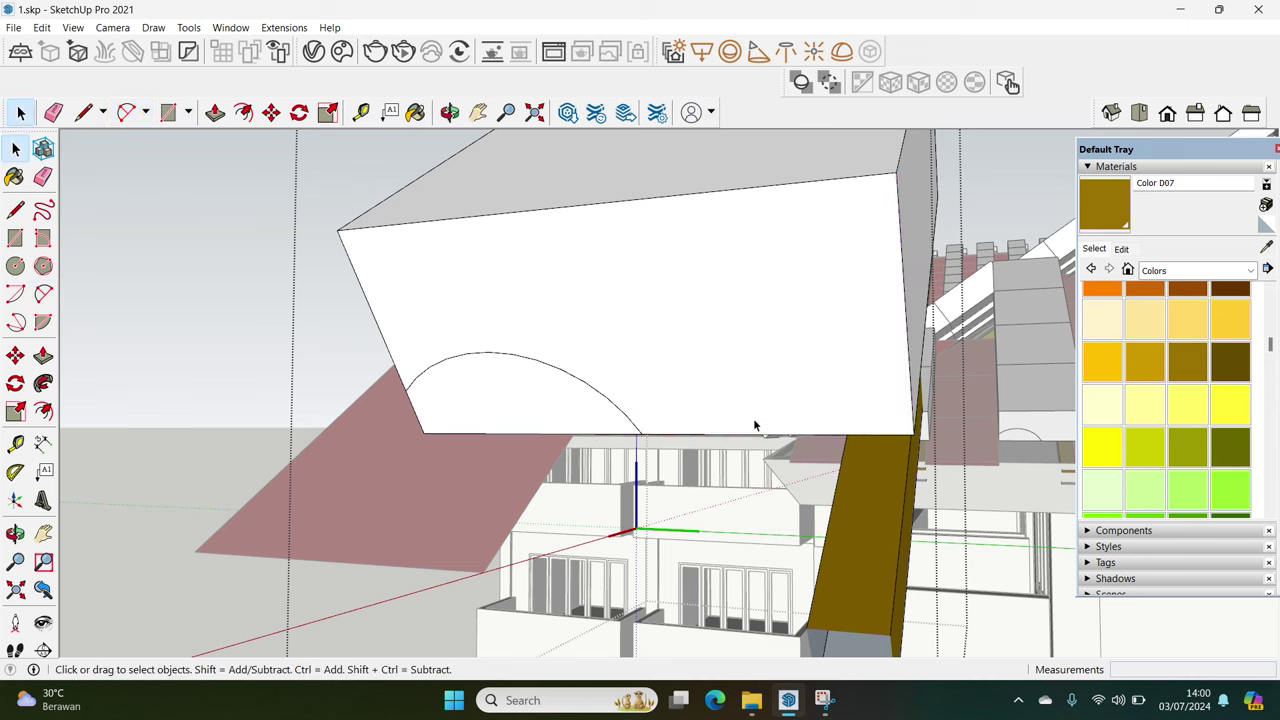
key(a)
click(911, 382)
scroll(771, 423, up, 1)
scroll(760, 423, up, 2)
scroll(768, 425, up, 1)
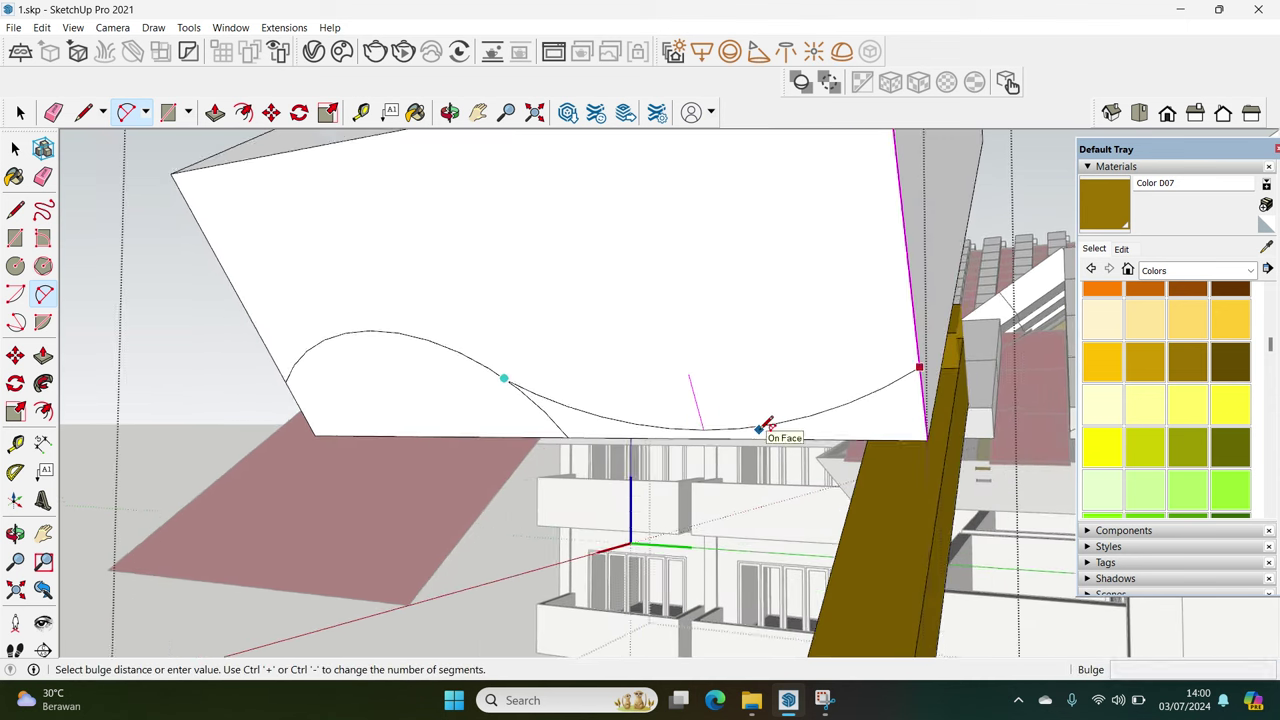
scroll(770, 425, up, 1)
scroll(785, 427, up, 1)
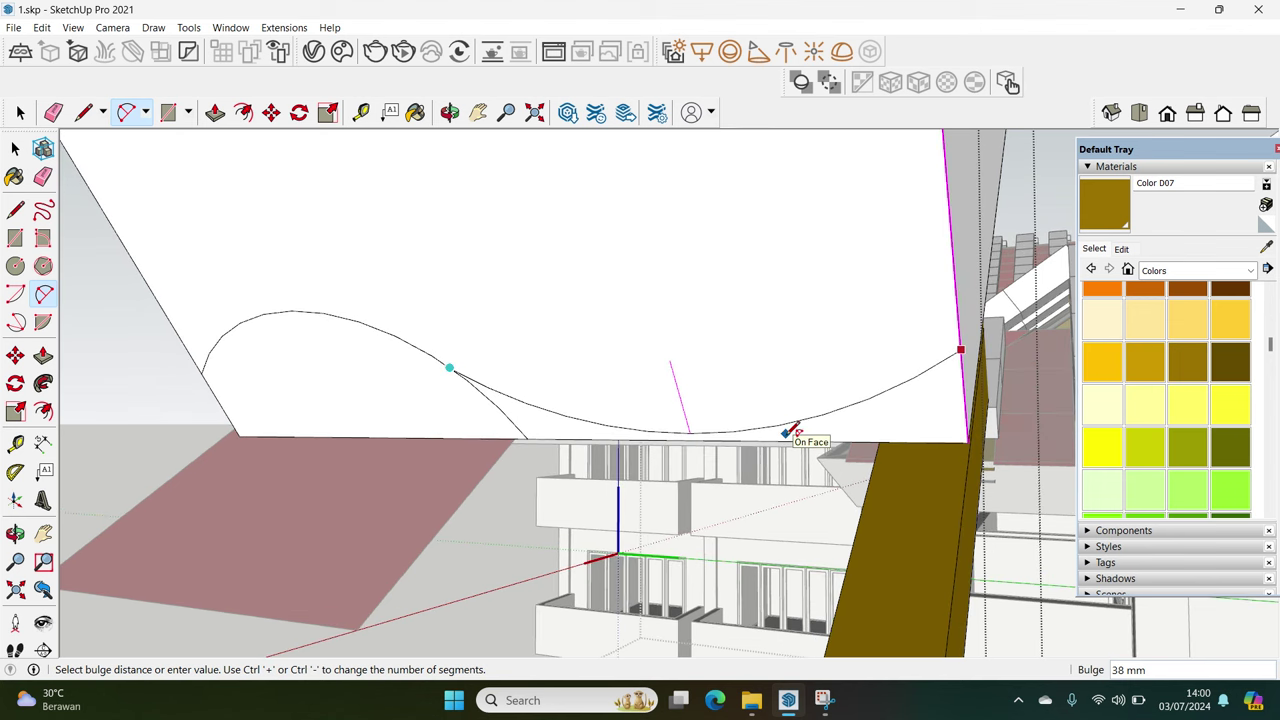
click(704, 429)
key(space)
Copy the wave curve upward above the original with Move+Ctrl
mouse_move(704, 429)
middle_down()
mouse_move(651, 371)
mouse_move(613, 423)
middle_up()
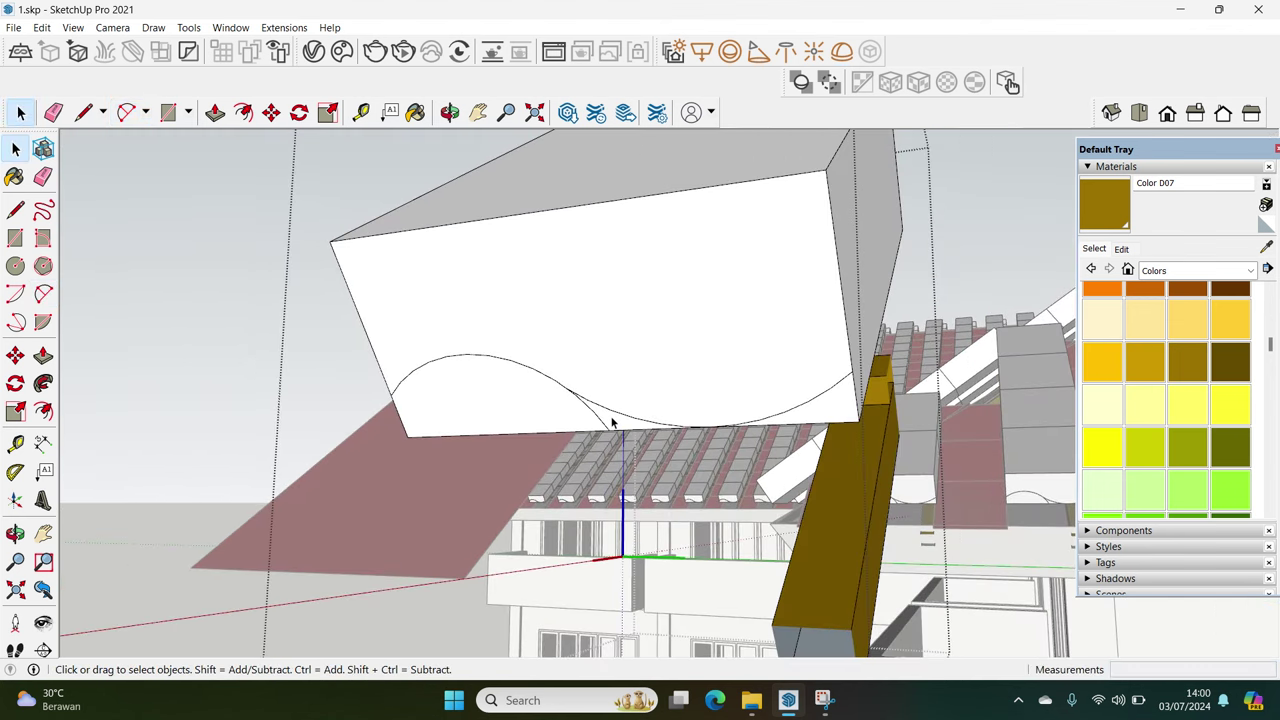
key(e)
key(space)
key(l)
click(390, 394)
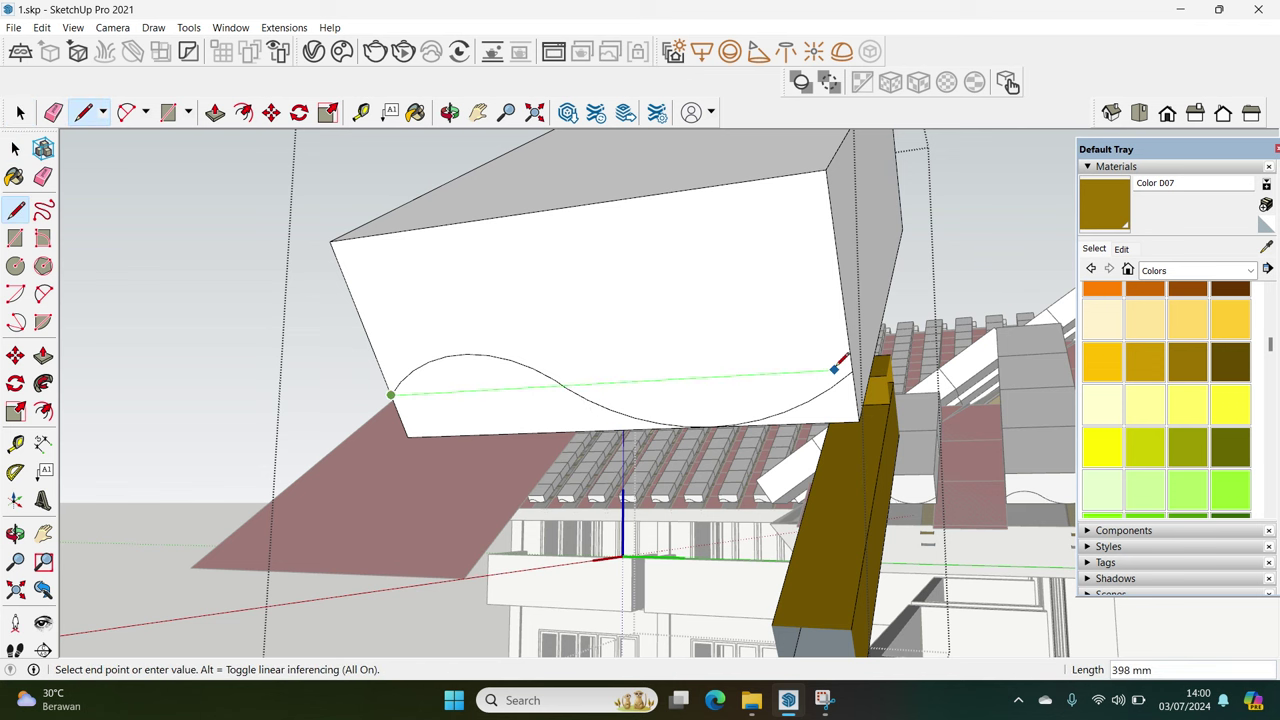
key(space)
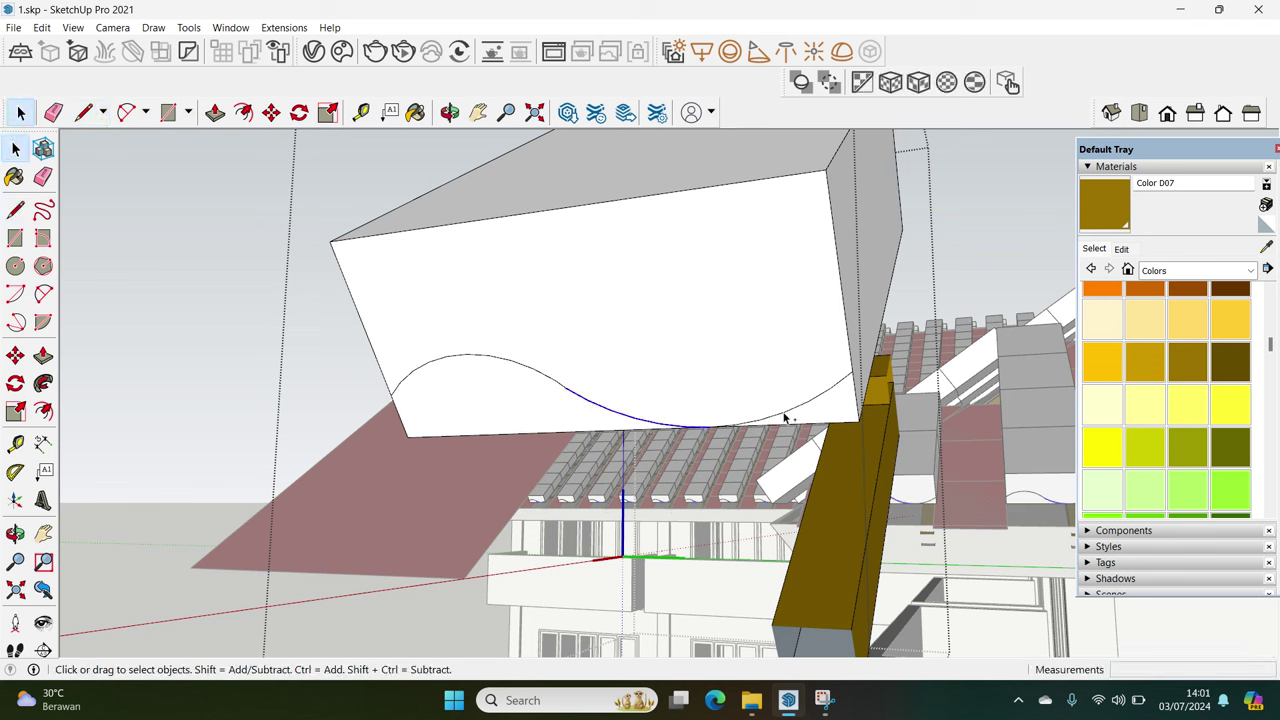
key(m)
click(645, 382)
key(ctrl)
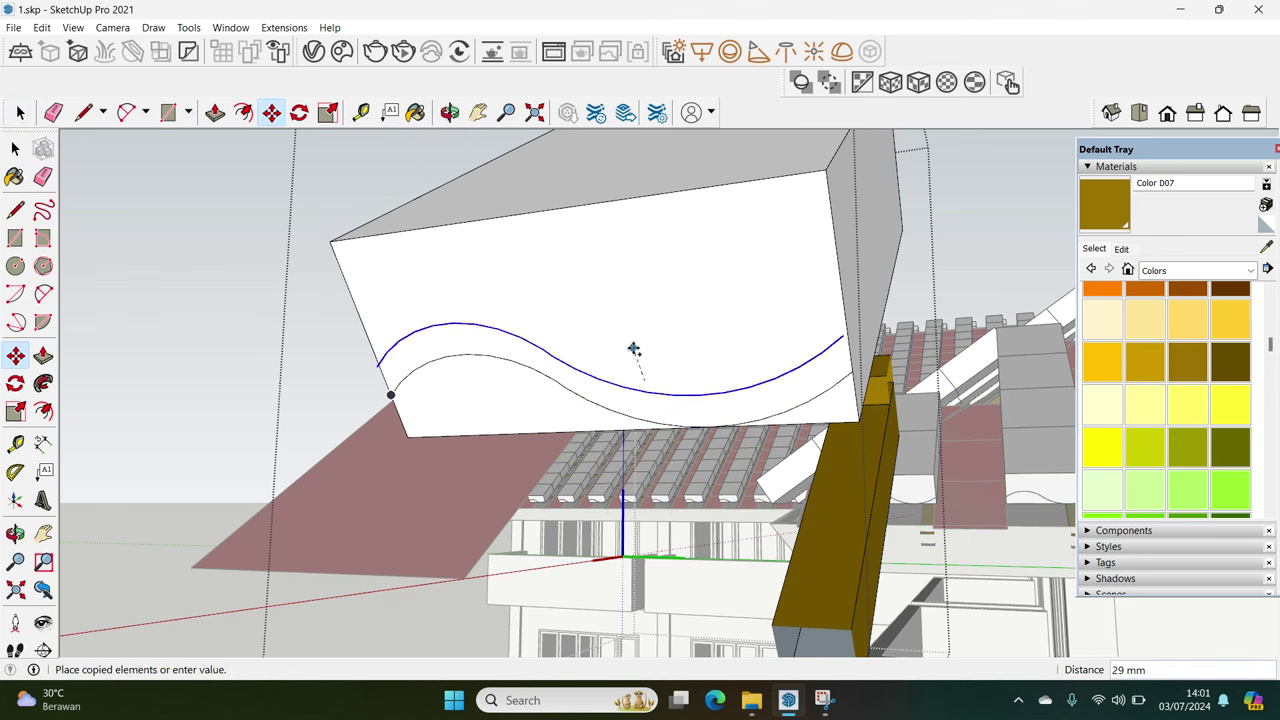
key(space)
key(m)
click(848, 358)
key(ctrl)
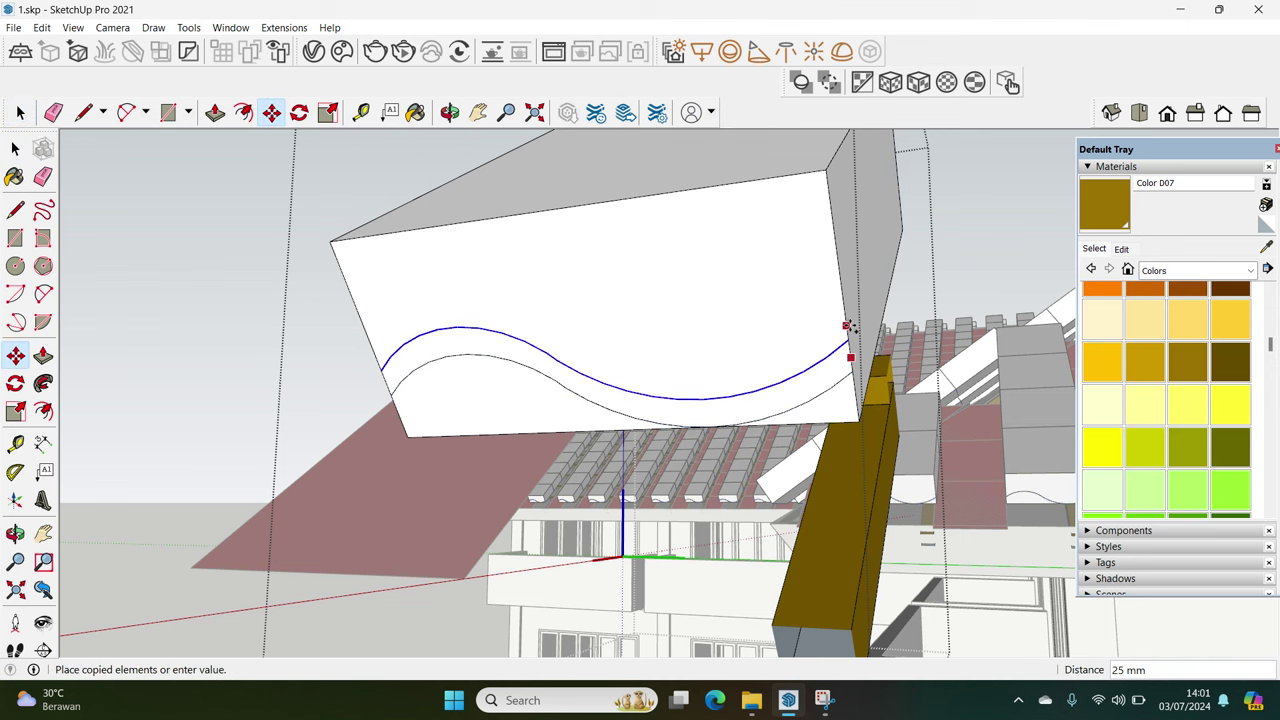
click(848, 327)
key(space)
Copy the wave strip face higher up on the box face
click(794, 390)
mouse_move(794, 403)
middle_down()
mouse_move(695, 453)
mouse_move(591, 477)
middle_up()
key(m)
click(717, 450)
key(ctrl)
scroll(450, 500, up, 5)
key(space)
scroll(397, 549, down, 3)
middle_drag(486, 471, 716, 462)
click(666, 500)
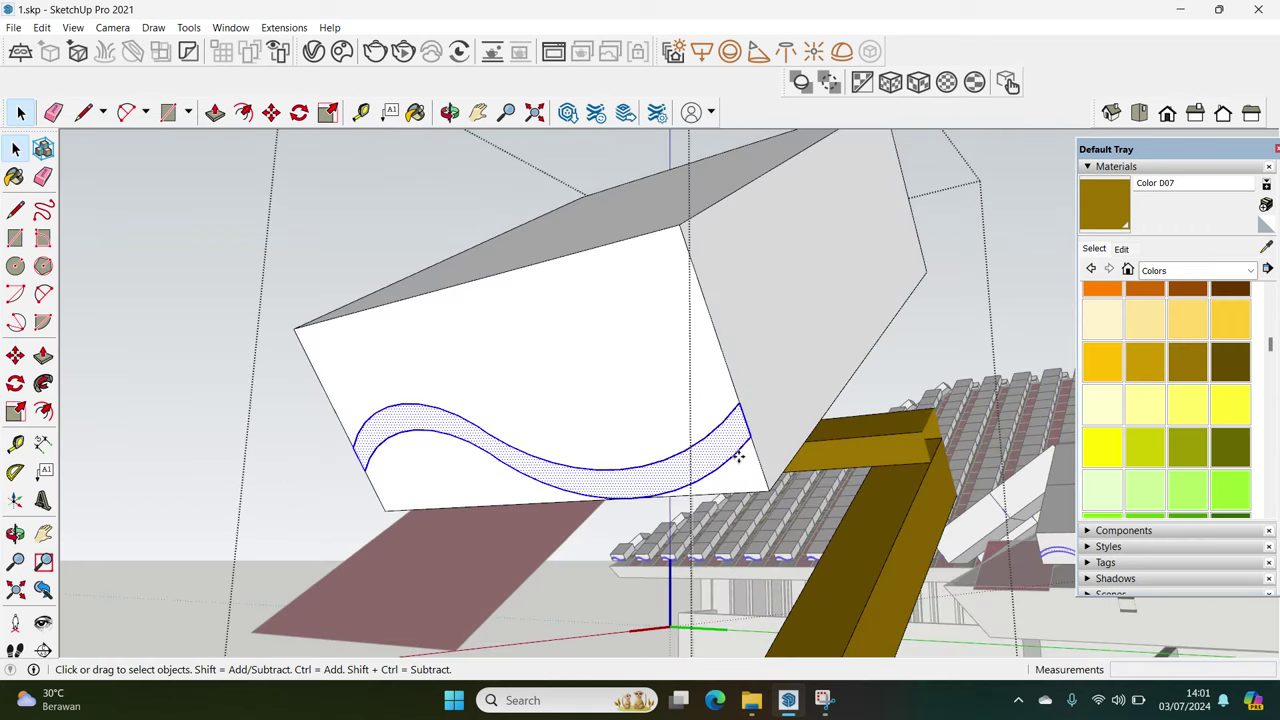
key(m)
click(750, 437)
key(ctrl)
click(740, 406)
key(space)
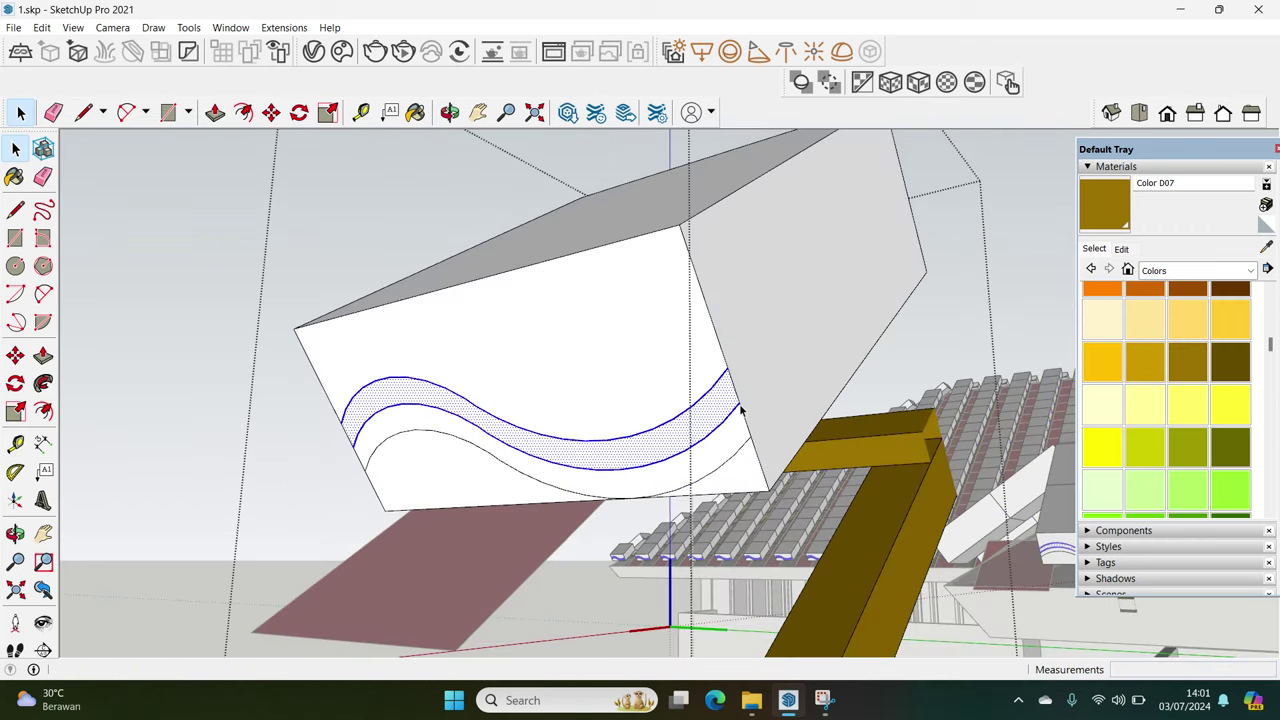
Erase the box's front, top and side faces, leaving only the two wave strips
key(e)
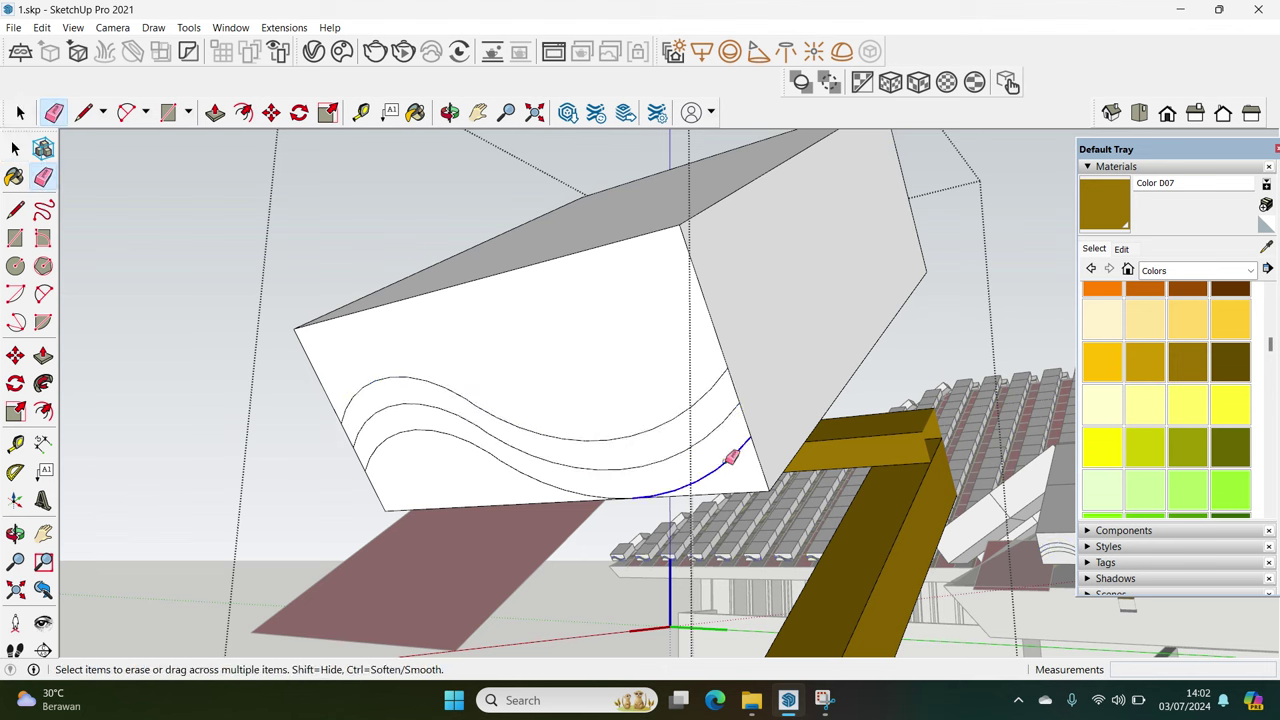
key(space)
mouse_move(435, 441)
middle_down()
mouse_move(703, 440)
mouse_move(560, 390)
mouse_move(469, 434)
mouse_move(829, 260)
middle_up()
key(l)
click(543, 371)
mouse_move(777, 391)
middle_down()
mouse_move(818, 382)
mouse_move(672, 272)
mouse_move(757, 306)
mouse_move(609, 366)
mouse_move(729, 363)
middle_up()
click(822, 380)
key(space)
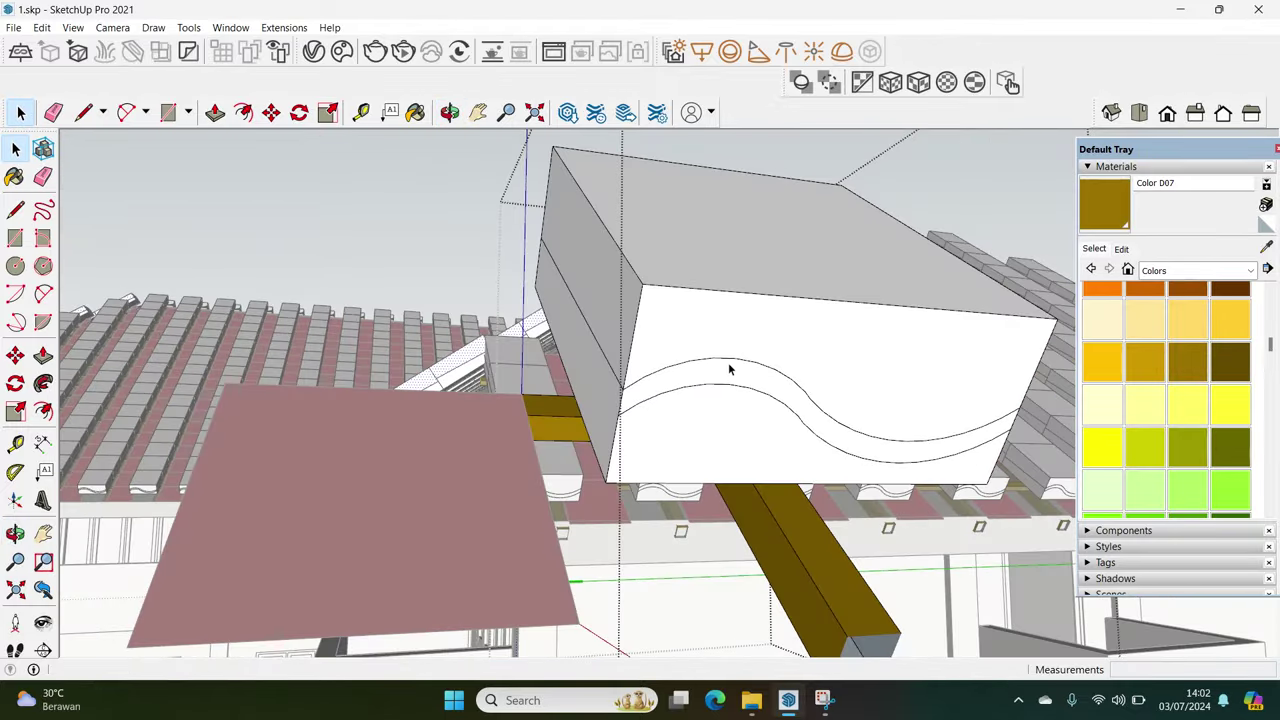
key(e)
mouse_move(615, 450)
middle_down()
mouse_move(613, 470)
mouse_move(878, 390)
mouse_move(746, 338)
middle_up()
click(888, 380)
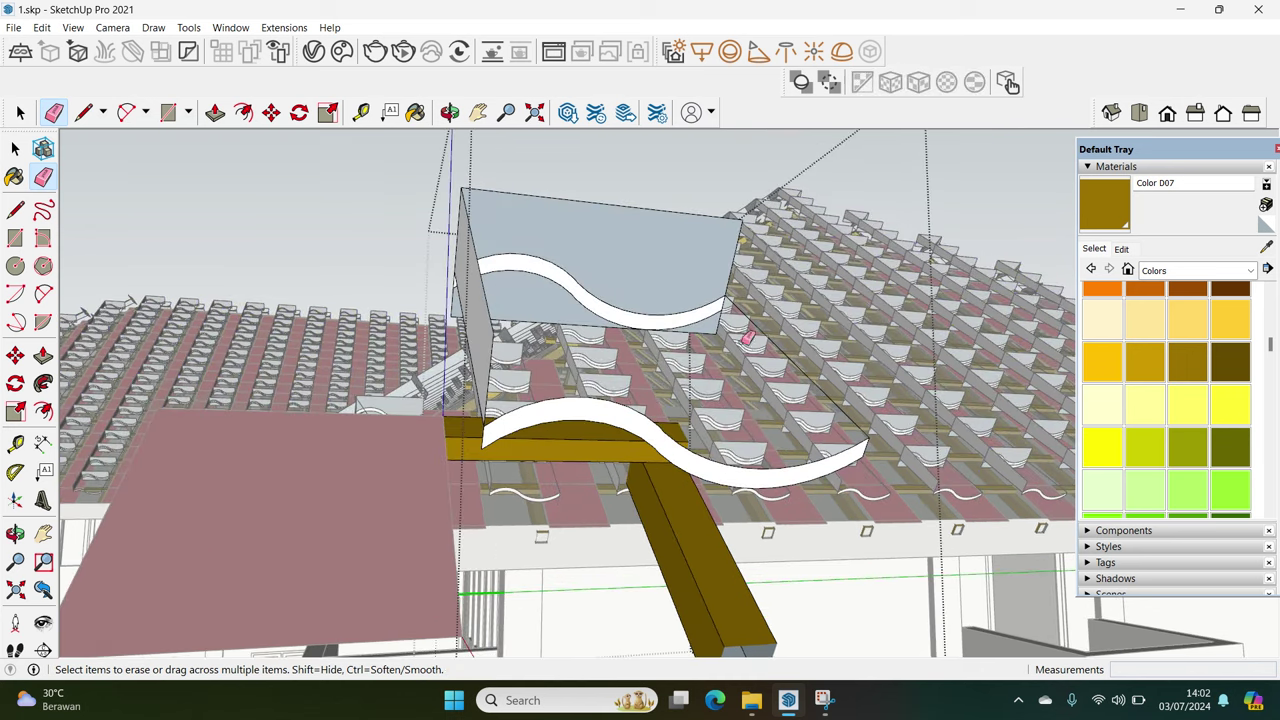
mouse_move(738, 218)
mouse_down()
mouse_move(480, 297)
mouse_move(458, 317)
mouse_up()
scroll(600, 340, up, 3)
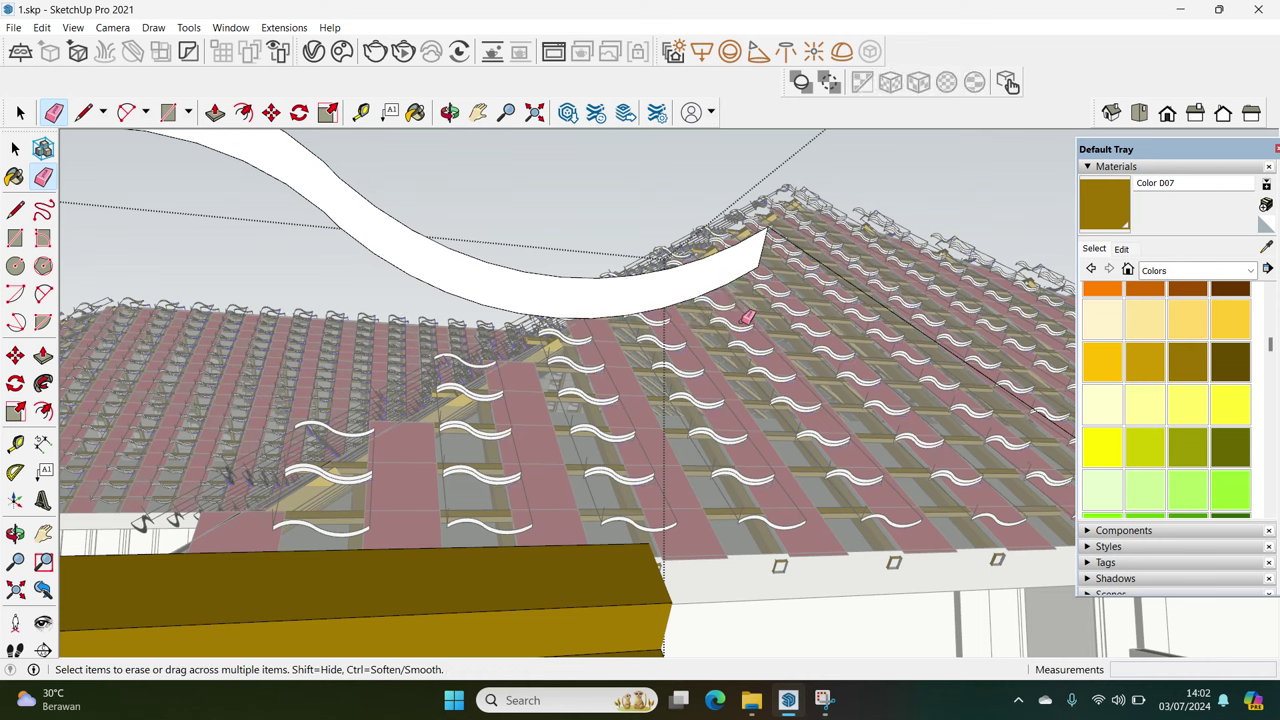
scroll(650, 352, down, 5)
key(space)
middle_drag(650, 352, 605, 390)
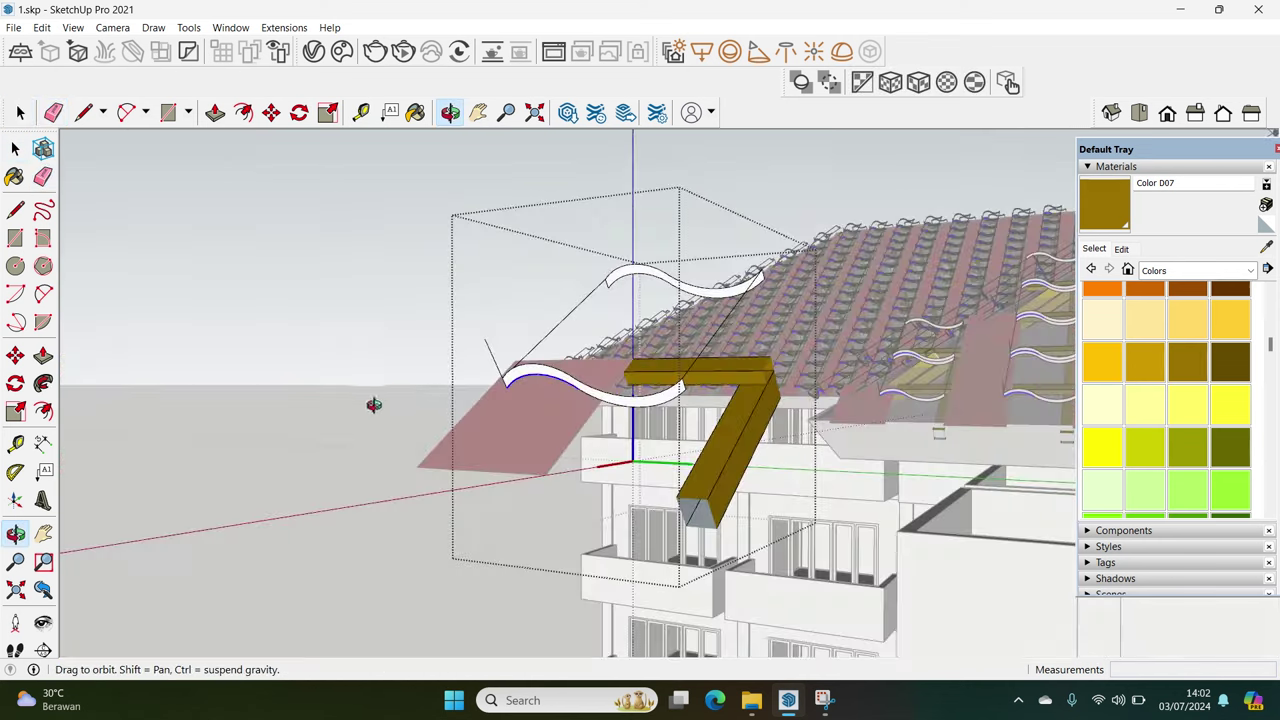
Erase the stray edge at the lower wave's end
click(635, 386)
scroll(633, 388, up, 2)
key(e)
click(459, 334)
key(space)
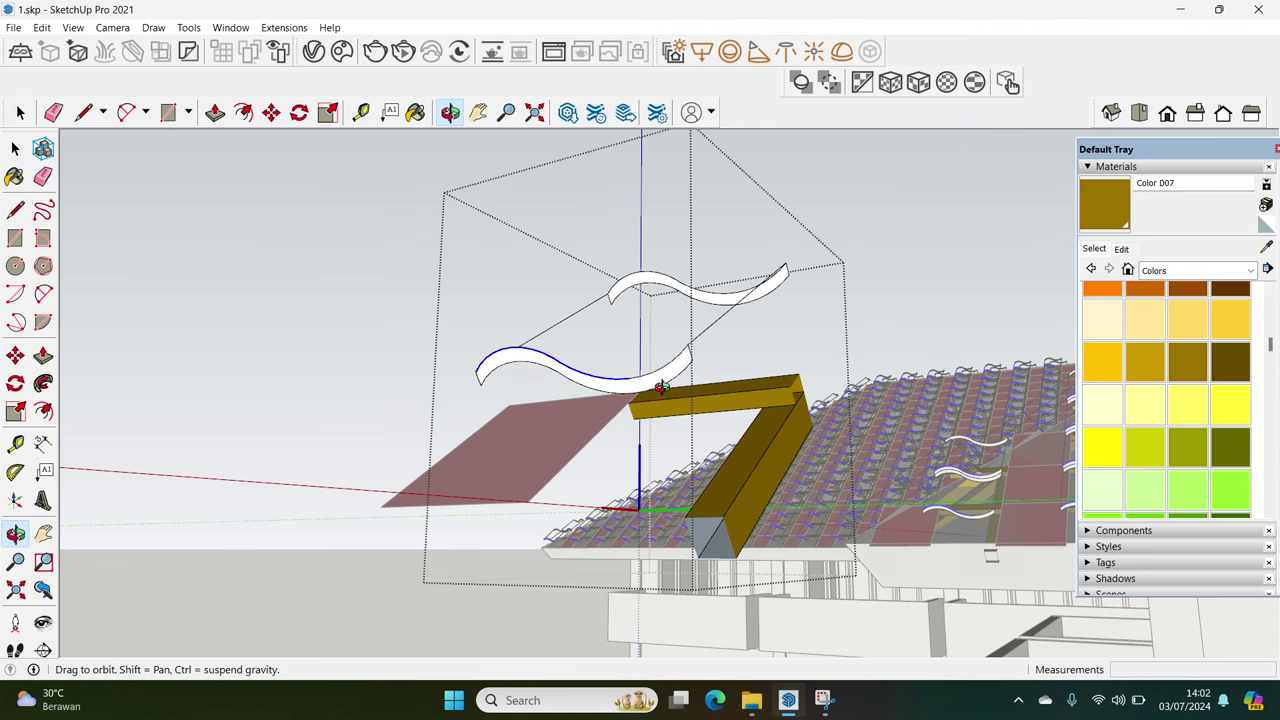
middle_drag(577, 376, 657, 383)
middle_drag(687, 381, 543, 390)
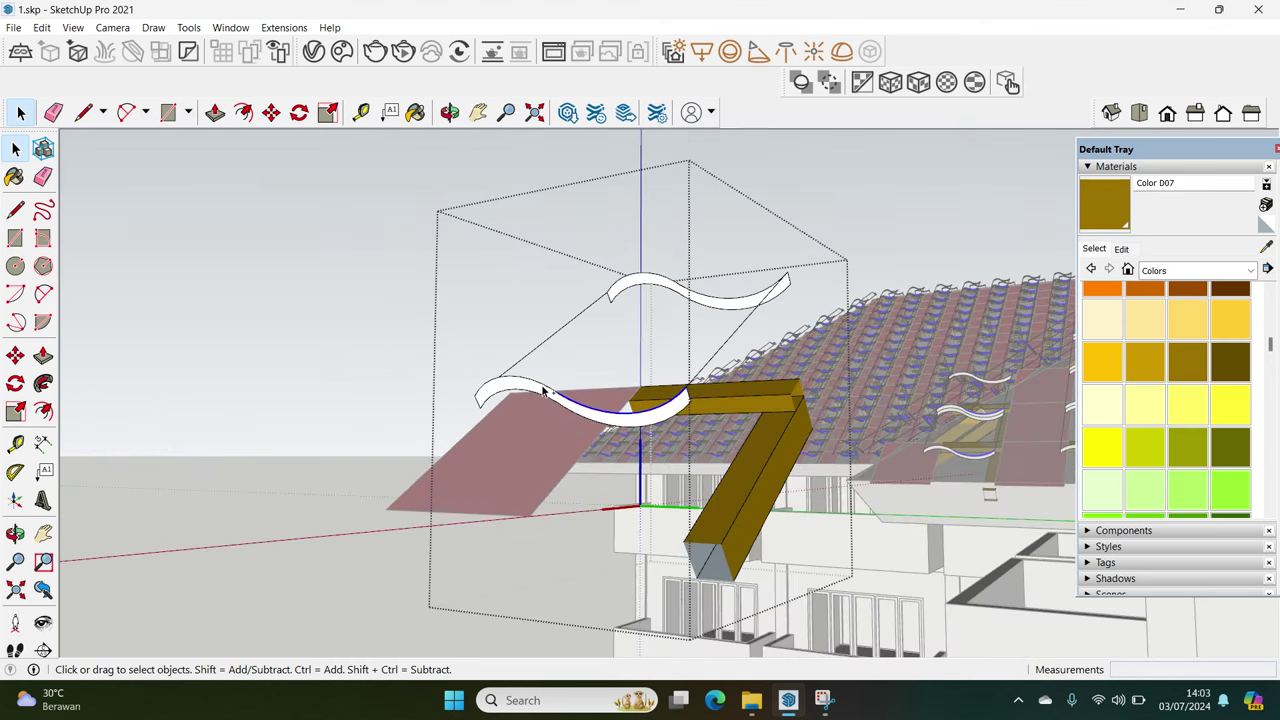
Copy the lower wave up to the upper strip, divided into 5 evenly spaced copies
key(m)
ctrl+click(687, 392)
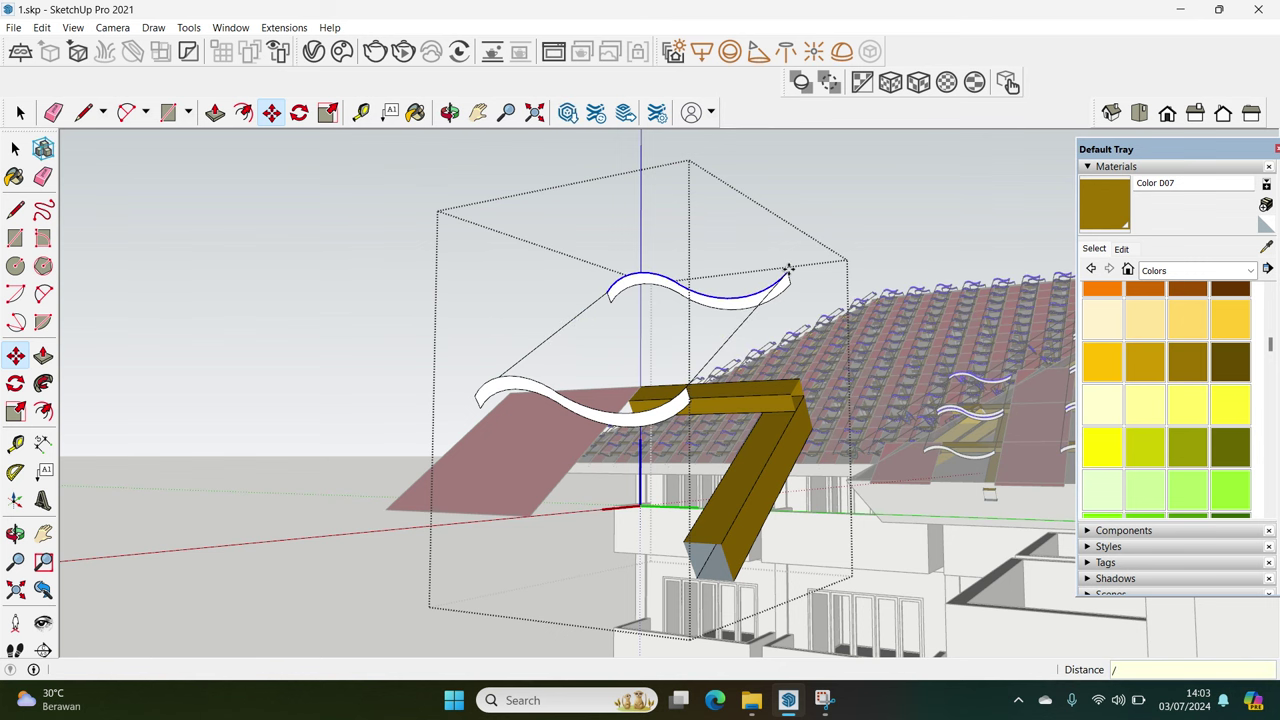
text(5)
key(Return)
key(space)
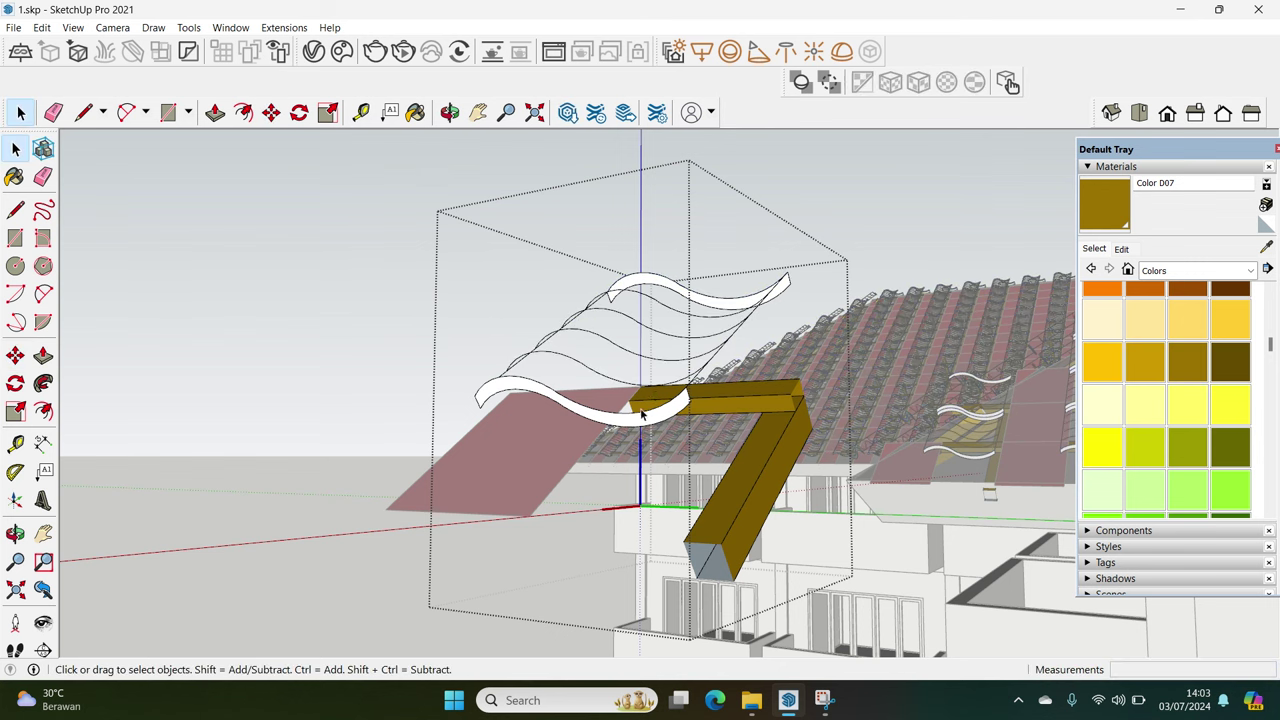
middle_drag(658, 395, 617, 409)
Select all the wave contours and bring up the View > Toolbars list
click(626, 432)
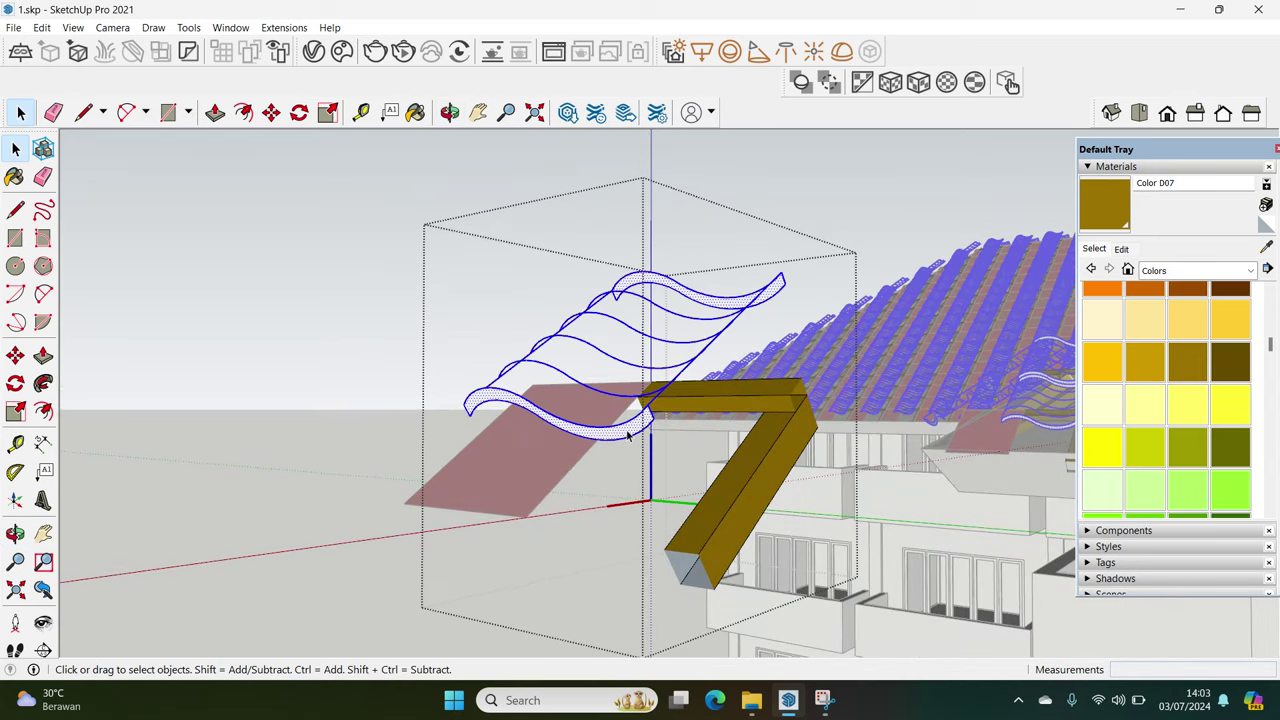
scroll(624, 434, up, 1)
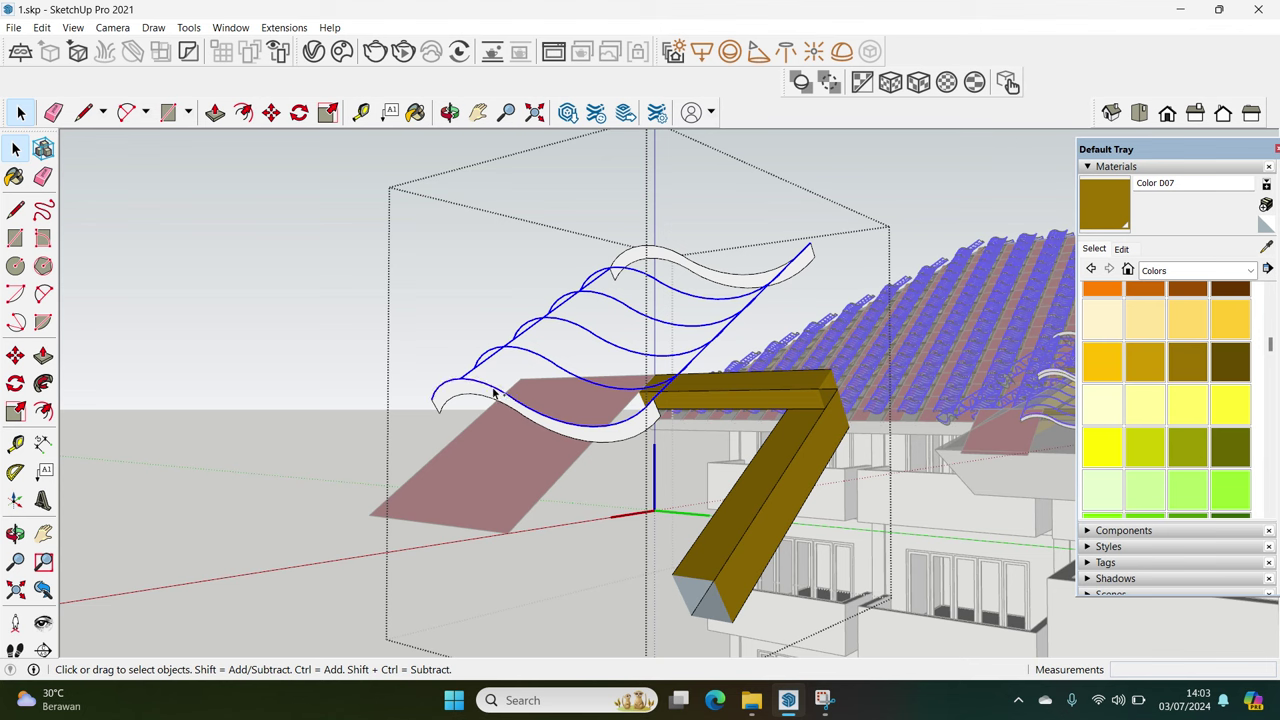
mouse_move(705, 270)
middle_down()
mouse_move(863, 274)
mouse_move(757, 280)
middle_up()
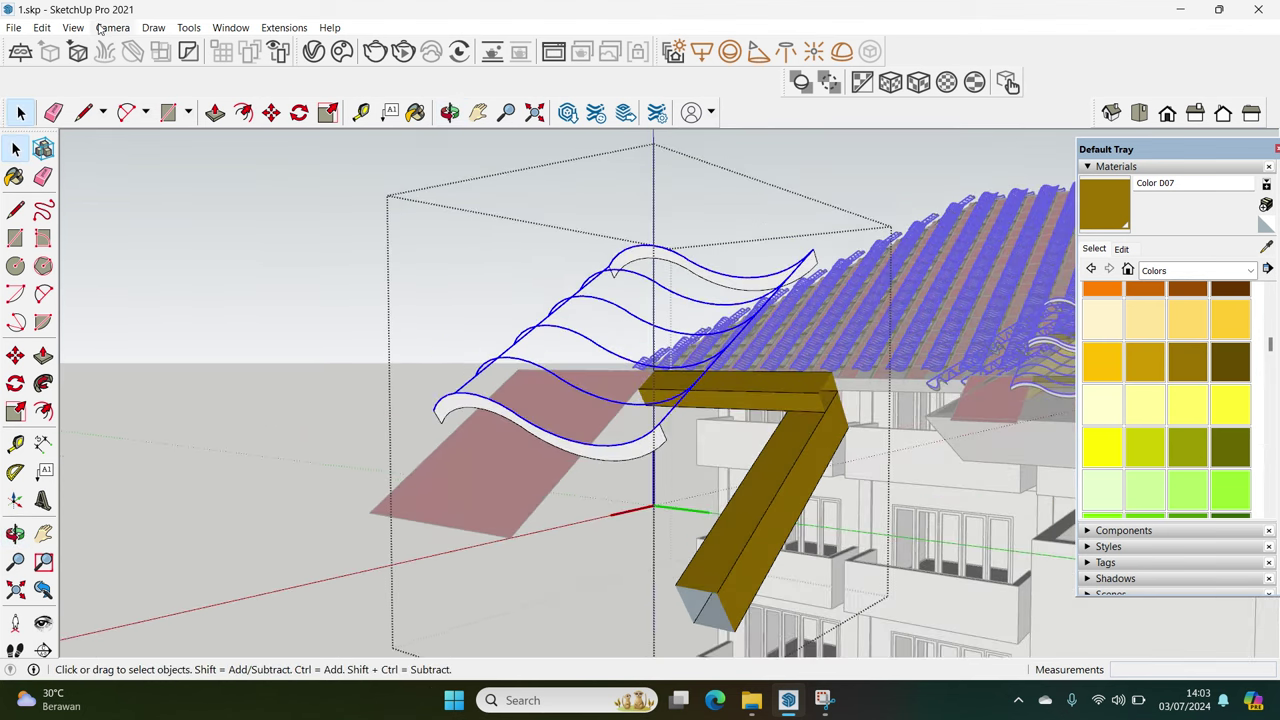
click(42, 27)
click(80, 46)
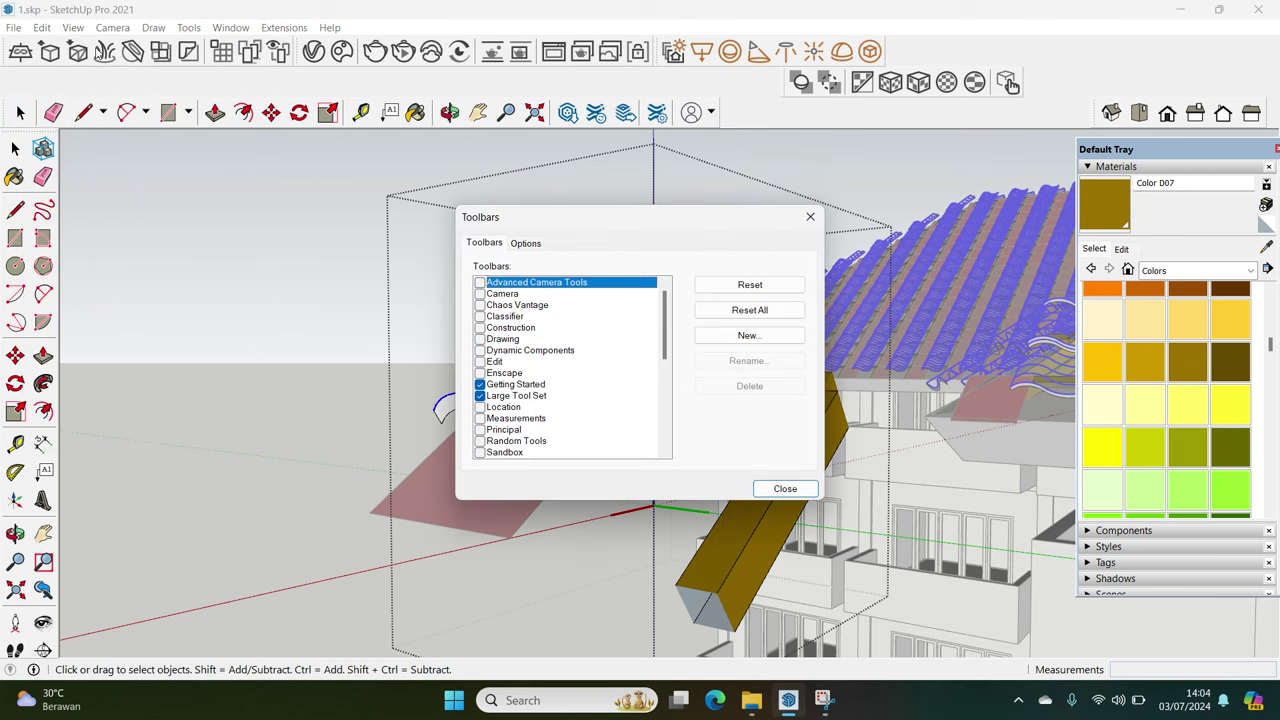
Enable the Sandbox toolbar and build a surface from the wave contours
drag(664, 344, 664, 397)
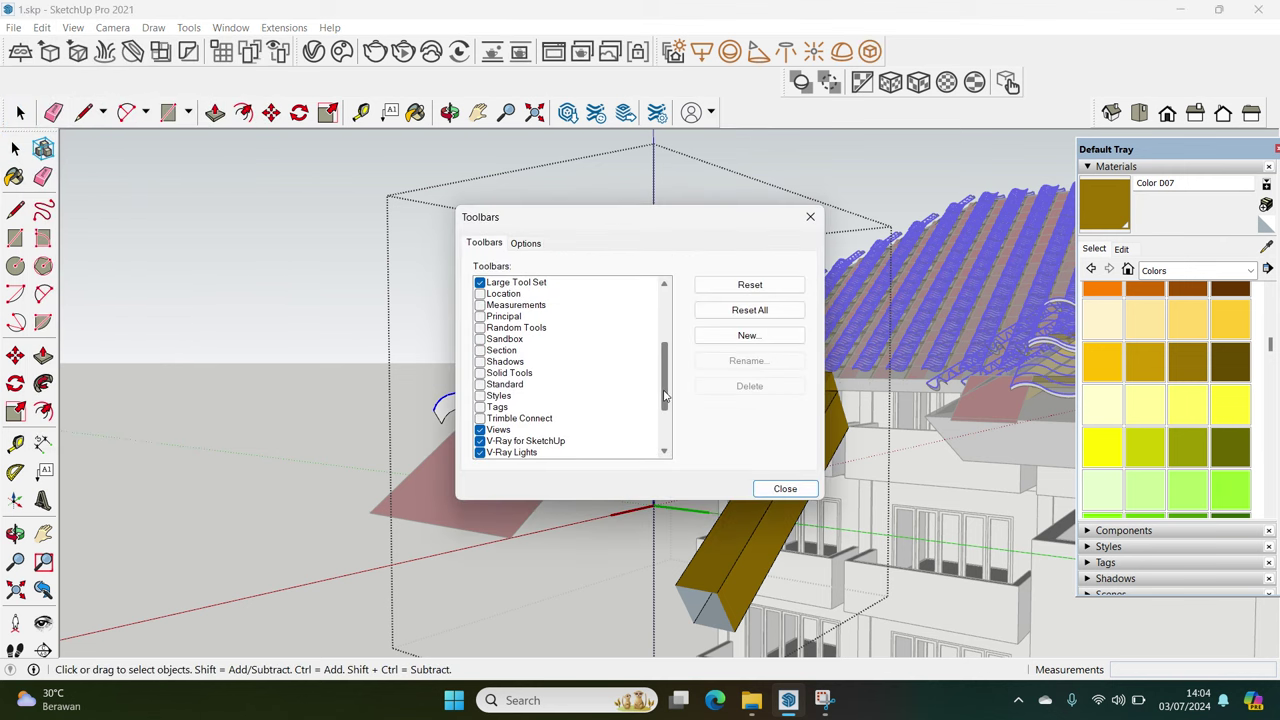
click(495, 339)
click(785, 488)
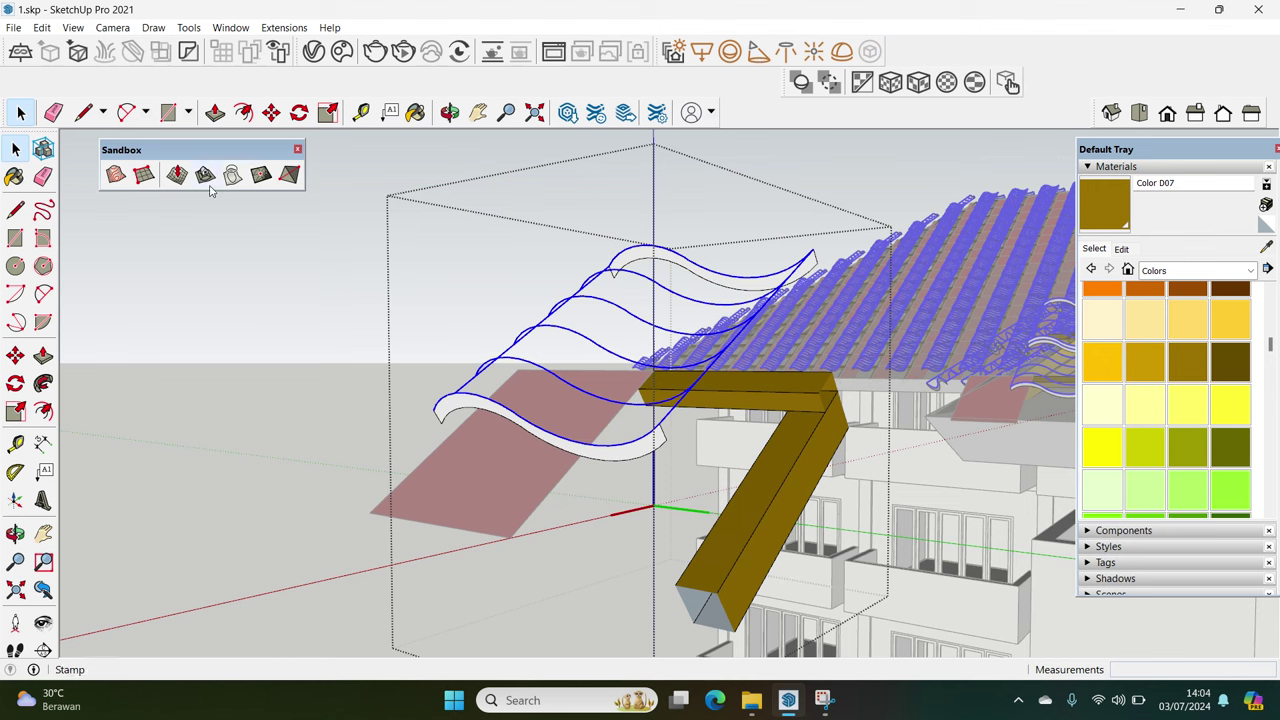
click(116, 176)
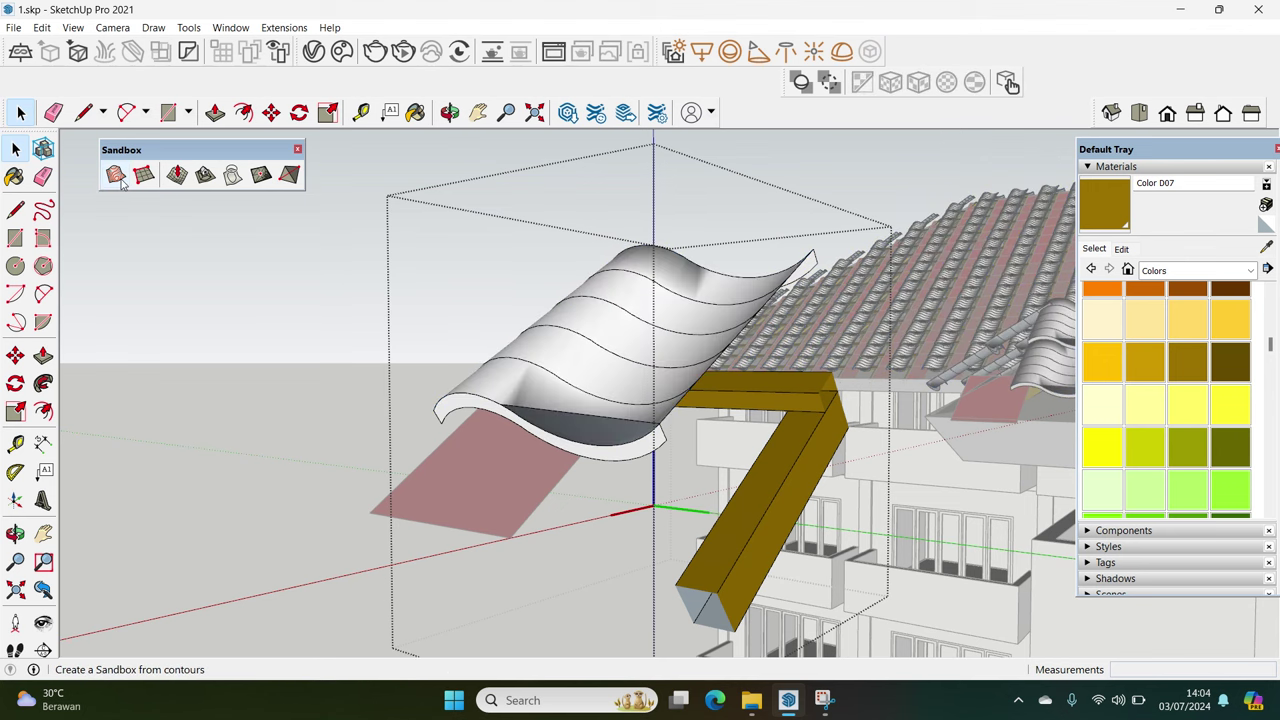
right_click(623, 349)
click(669, 137)
triple_click(625, 355)
click(623, 370)
Soften the first two curved arc edges on the new surface
key(e)
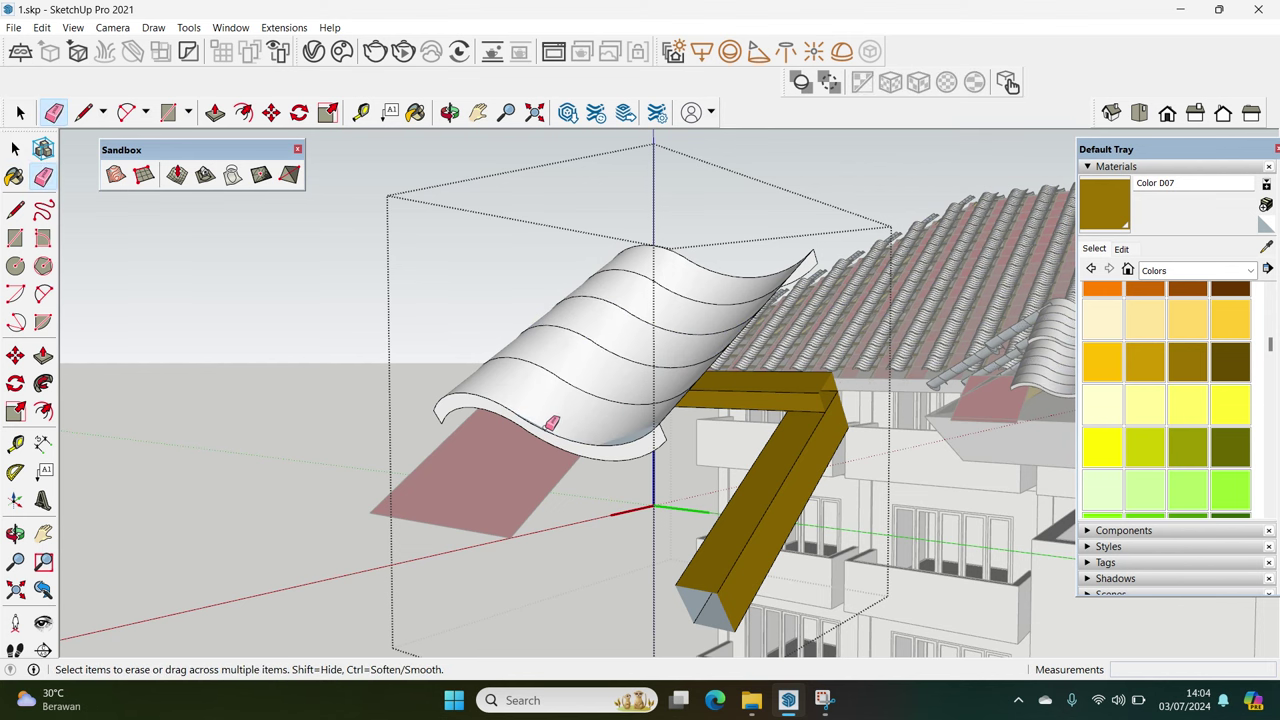
scroll(613, 430, up, 2)
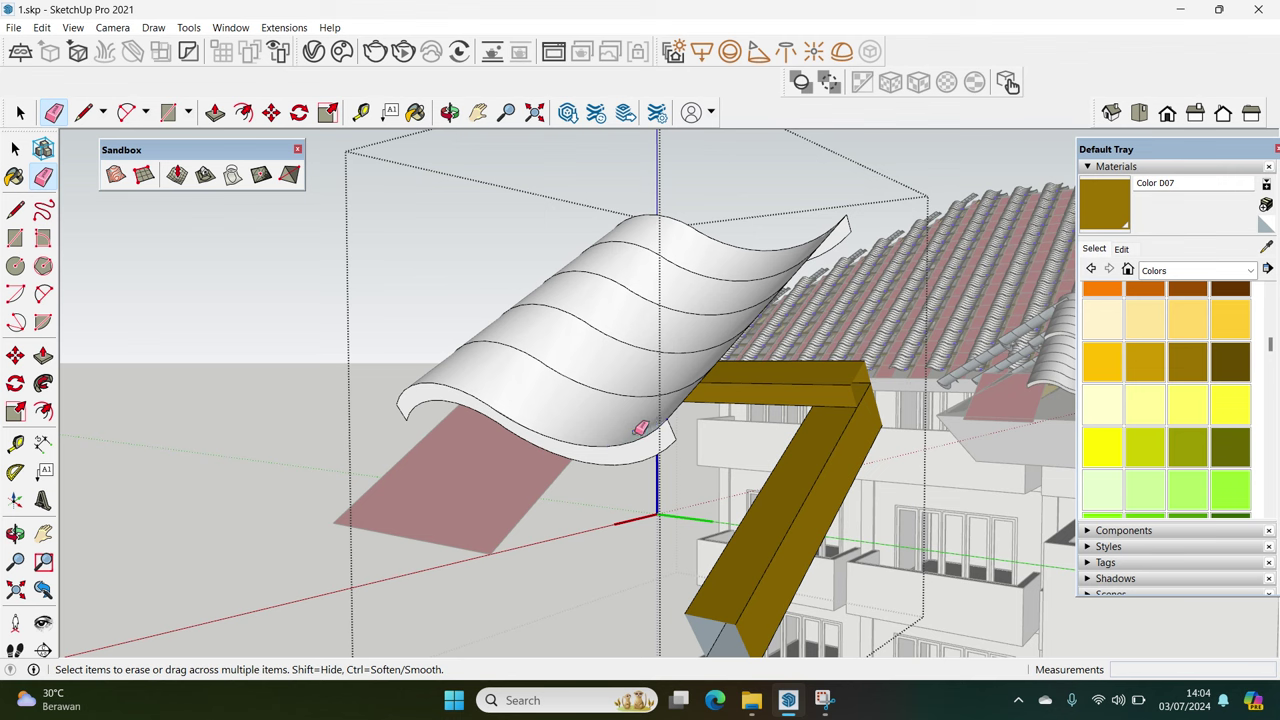
scroll(653, 425, up, 3)
mouse_move(659, 425)
middle_down()
mouse_move(620, 368)
mouse_move(729, 354)
mouse_move(827, 292)
middle_up()
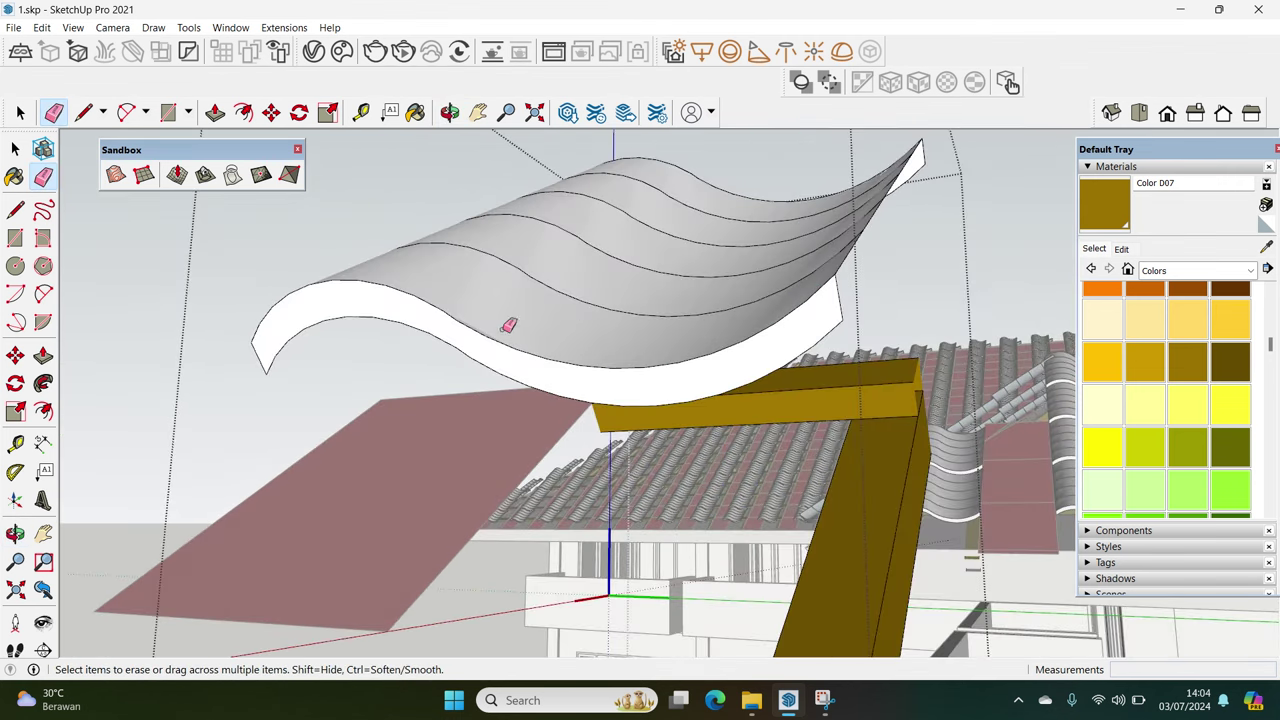
mouse_move(487, 326)
middle_down()
mouse_move(677, 366)
mouse_move(672, 424)
middle_up()
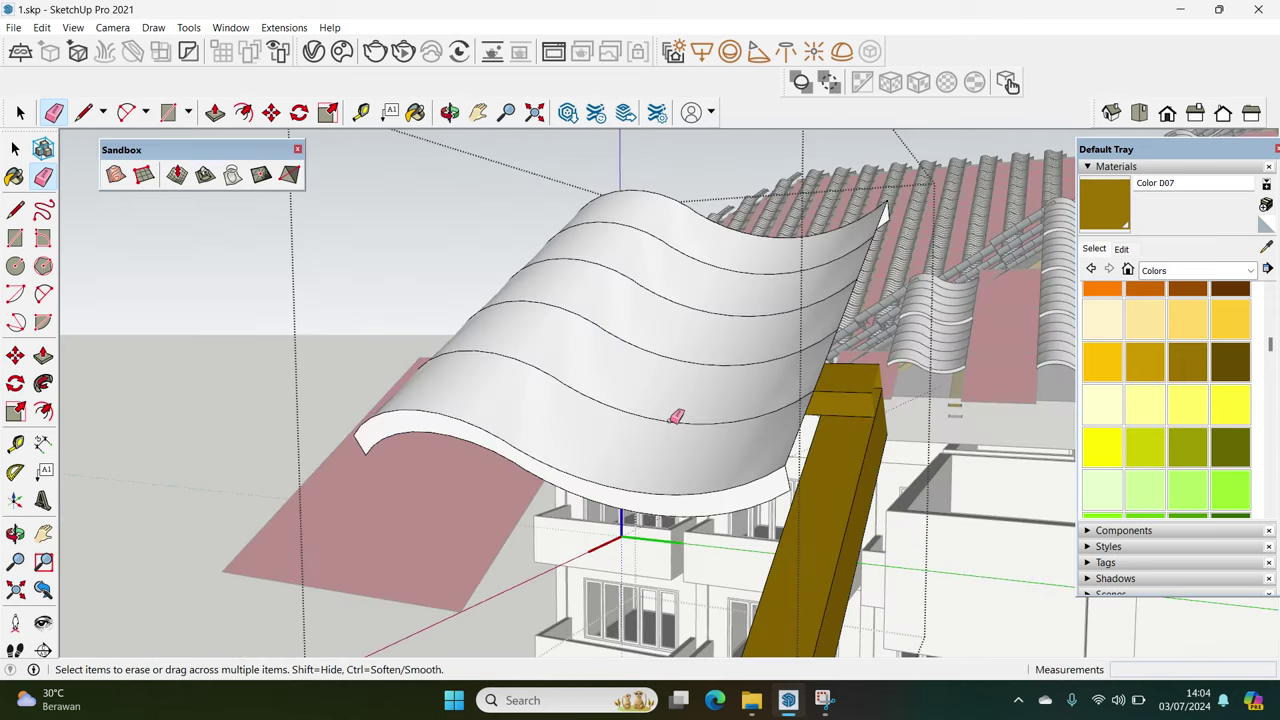
key(space)
click(671, 426)
right_click(671, 425)
click(713, 510)
right_click(555, 380)
click(615, 470)
Soften four more arc edges across the middle of the wavy surface
click(653, 390)
right_click(671, 362)
click(712, 447)
right_click(596, 324)
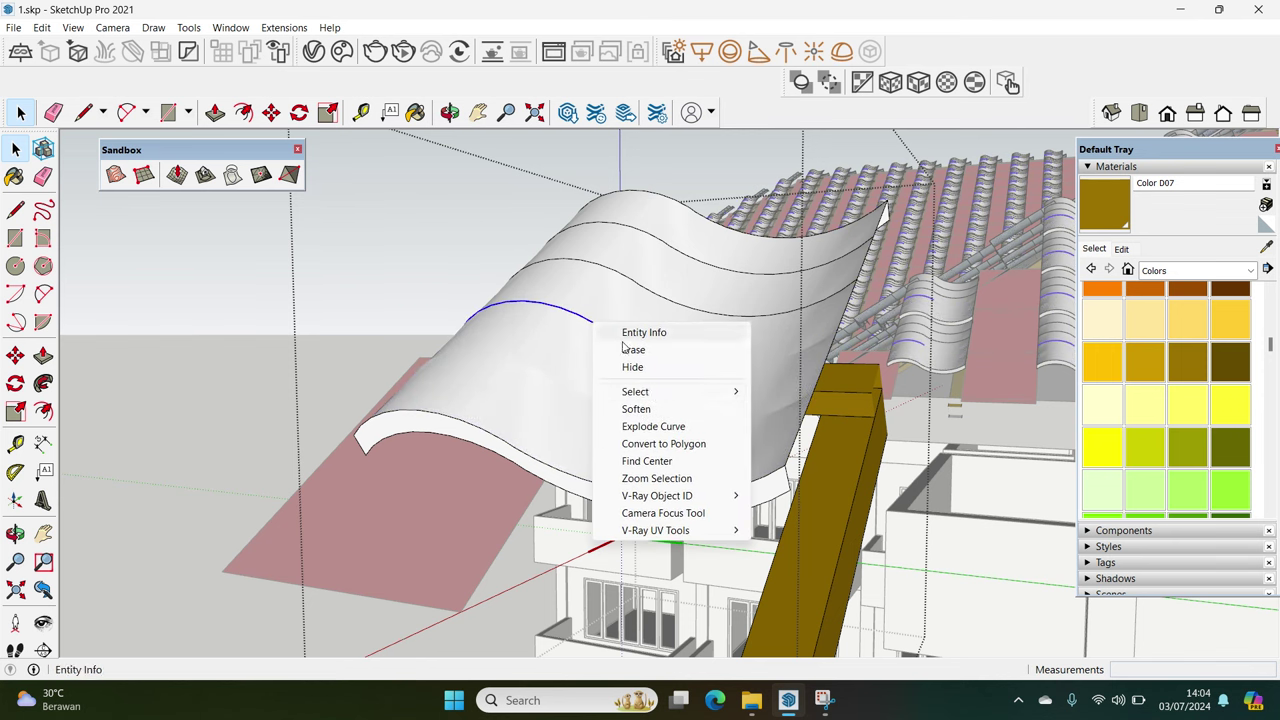
click(648, 410)
right_click(698, 310)
click(722, 391)
right_click(627, 280)
click(671, 363)
Soften the last arcs near the top and select the finished curved surface
click(665, 250)
right_click(660, 252)
click(677, 346)
click(653, 240)
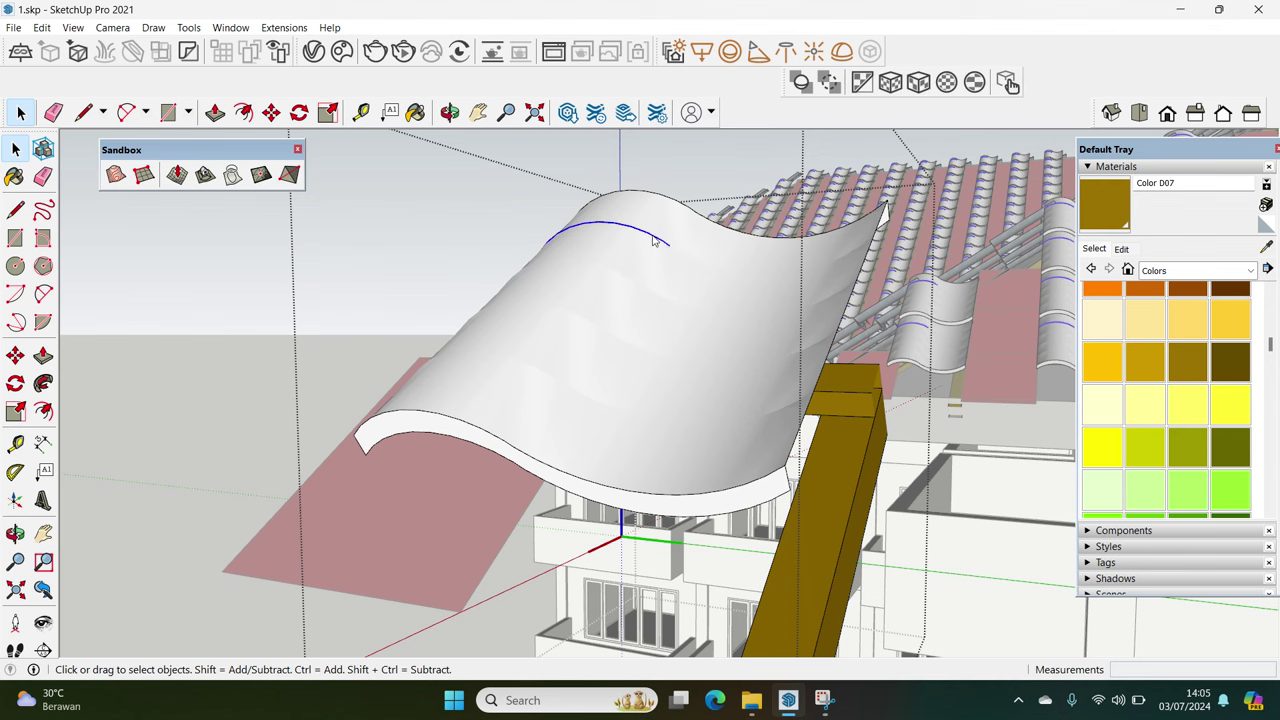
right_click(653, 240)
click(716, 323)
mouse_move(730, 335)
middle_down()
mouse_move(677, 374)
mouse_move(725, 362)
mouse_move(711, 380)
mouse_move(554, 366)
mouse_move(689, 363)
mouse_move(509, 377)
mouse_move(563, 366)
mouse_move(671, 539)
mouse_move(668, 515)
middle_up()
click(675, 371)
click(565, 368)
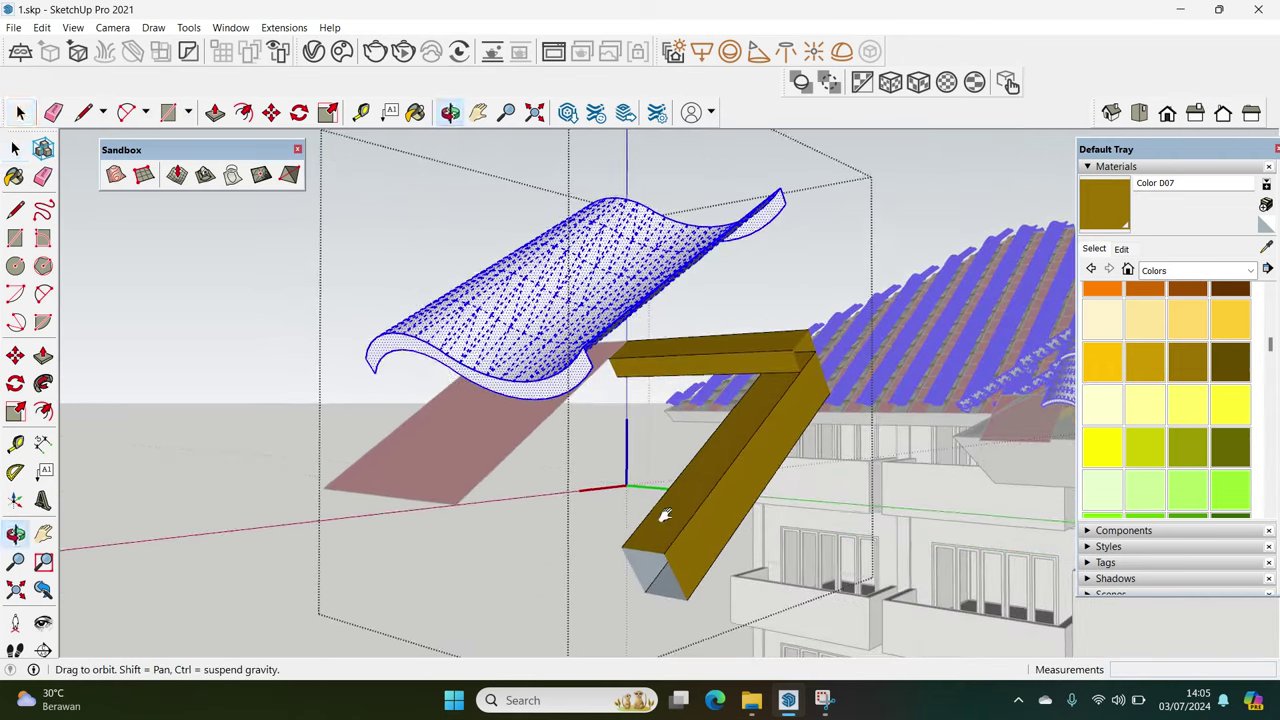
Lower the wavy canopy surface onto the brown beams in repeated 80 mm moves
key(m)
click(663, 549)
click(688, 601)
click(664, 551)
click(688, 598)
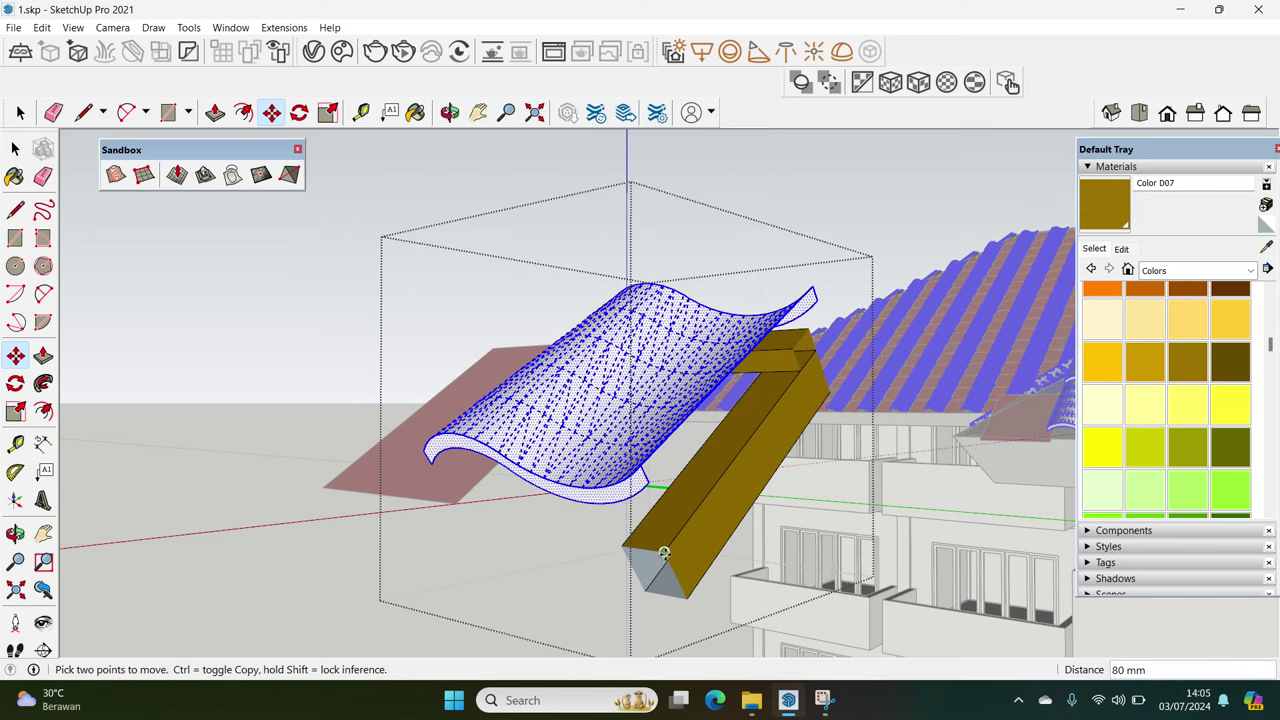
click(664, 551)
click(688, 598)
mouse_move(688, 598)
middle_down()
mouse_move(657, 458)
mouse_move(771, 380)
middle_up()
scroll(651, 391, up, 3)
middle_drag(651, 391, 563, 395)
Select the lower curved surface and make it a group
key(space)
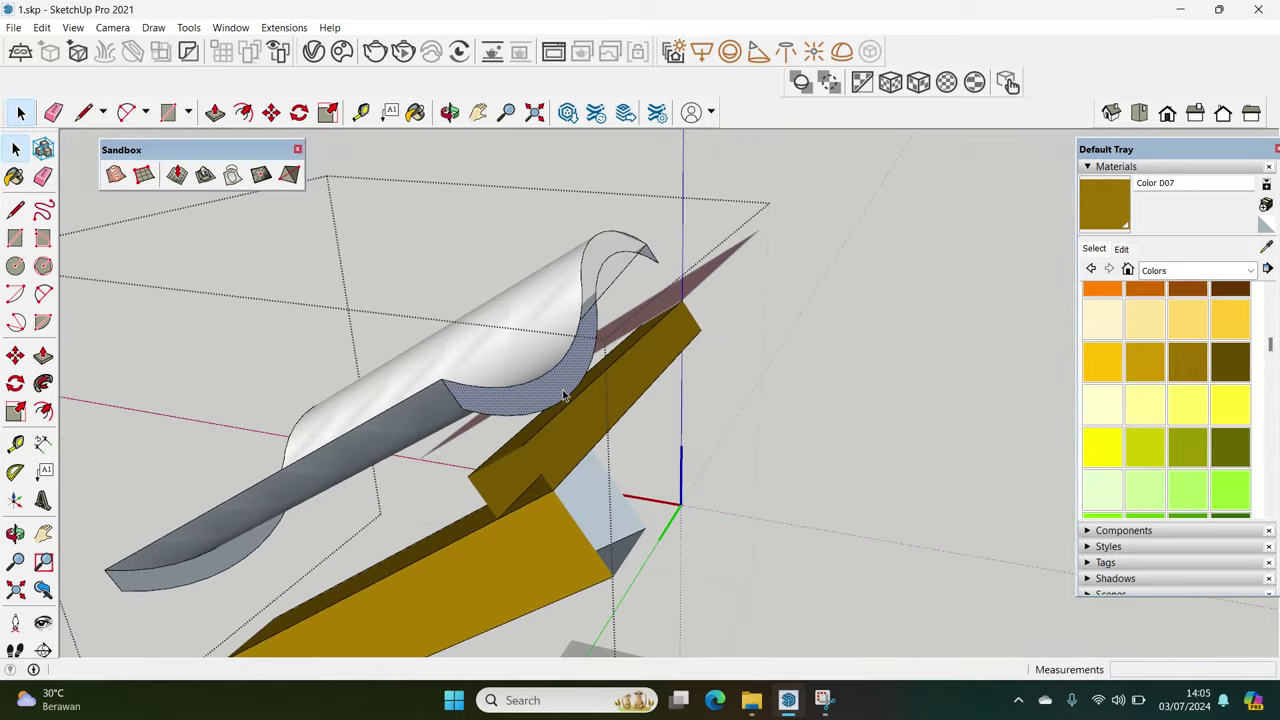
click(565, 395)
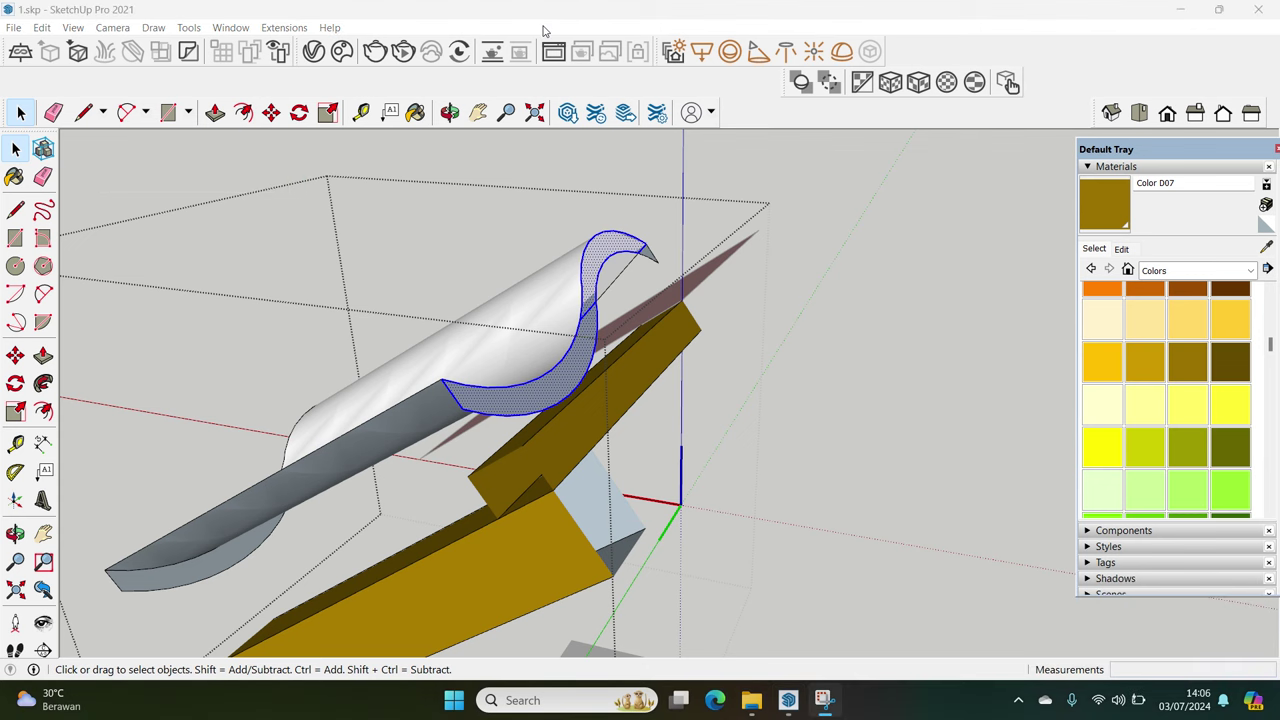
click(590, 307)
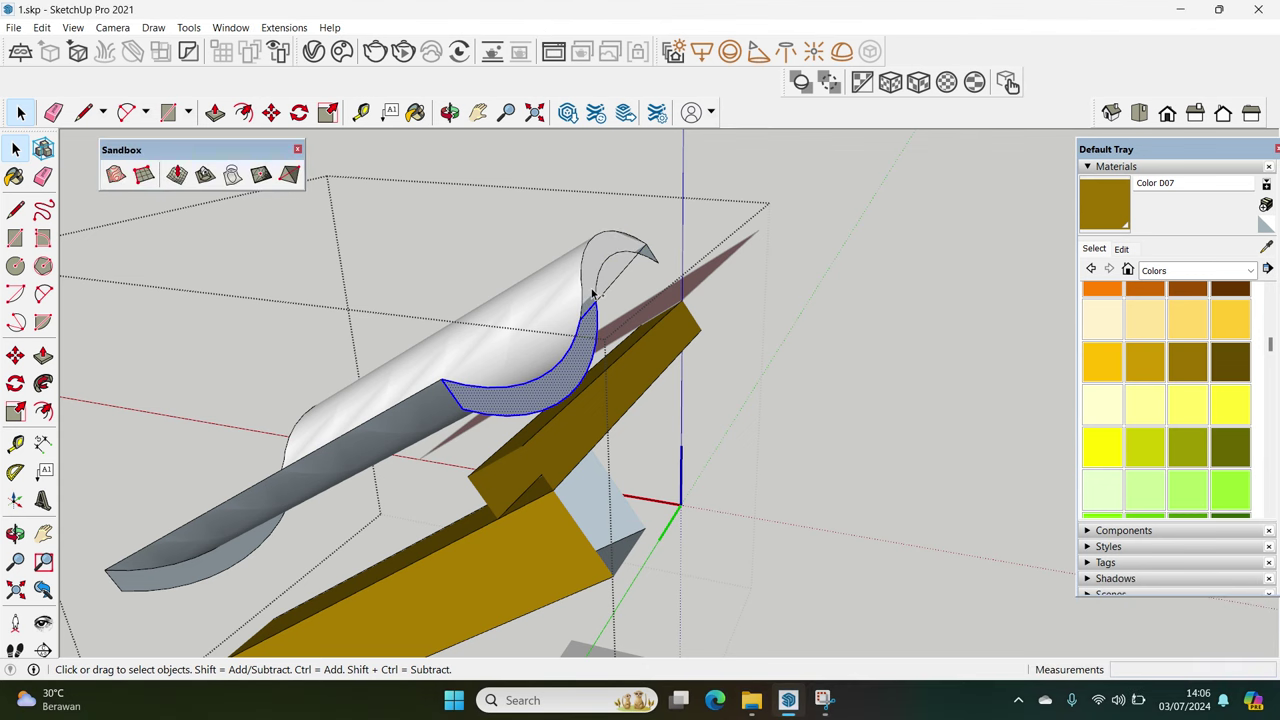
mouse_move(606, 286)
middle_down()
mouse_move(643, 277)
mouse_move(600, 385)
middle_up()
scroll(629, 271, up, 2)
scroll(614, 270, up, 2)
right_click(600, 388)
click(656, 168)
Inside the group, select the whole connected wavy surface and reposition it against the beams
double_click(660, 188)
click(620, 288)
mouse_move(620, 288)
middle_down()
mouse_move(726, 230)
mouse_move(696, 319)
middle_up()
triple_click(726, 230)
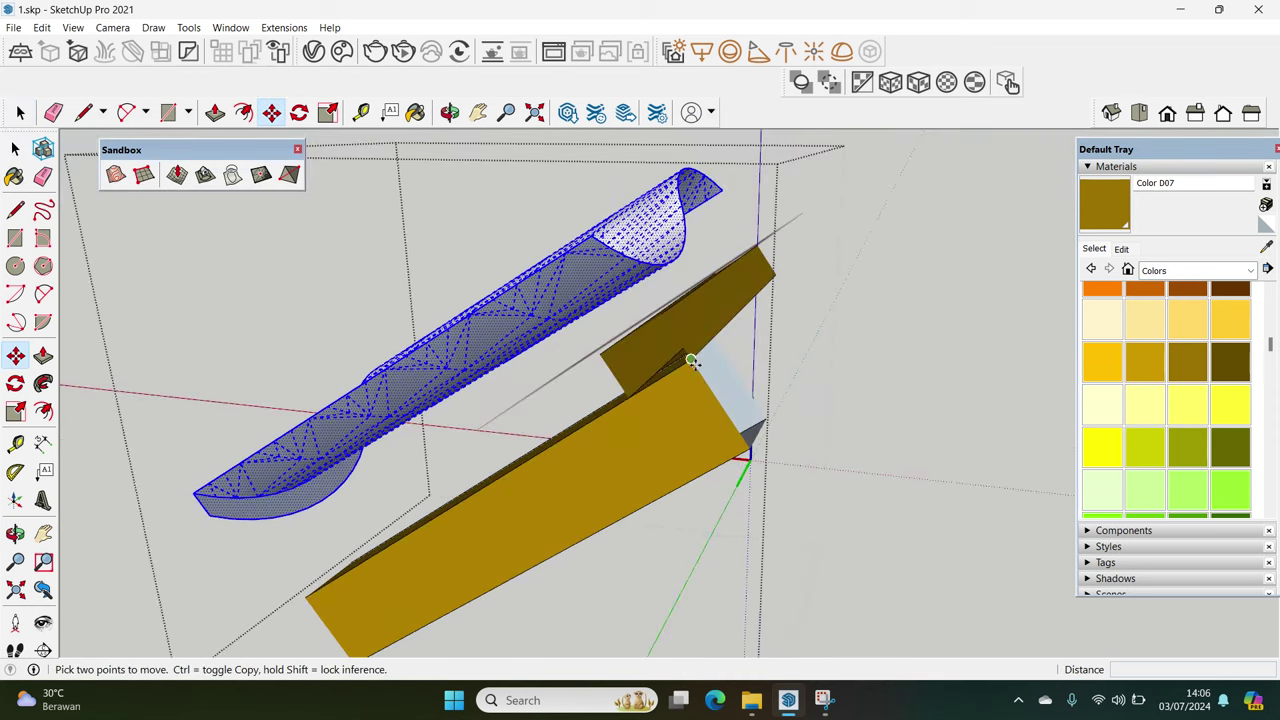
key(m)
click(696, 319)
mouse_move(745, 400)
middle_down()
mouse_move(764, 396)
mouse_move(589, 393)
middle_up()
key(space)
Paint the whole wavy surface dark teal Color H08
key(Escape)
triple_click(589, 393)
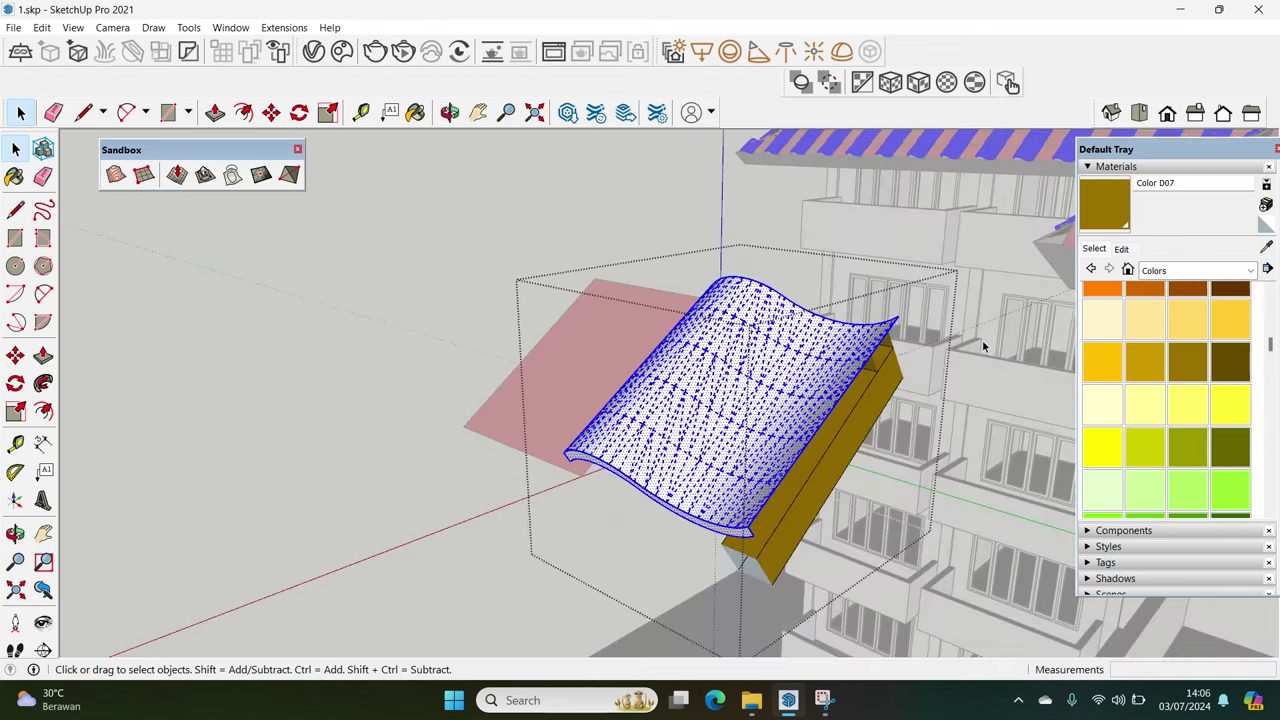
scroll(1187, 381, down, 2)
scroll(1187, 381, down, 2)
click(1215, 391)
click(806, 397)
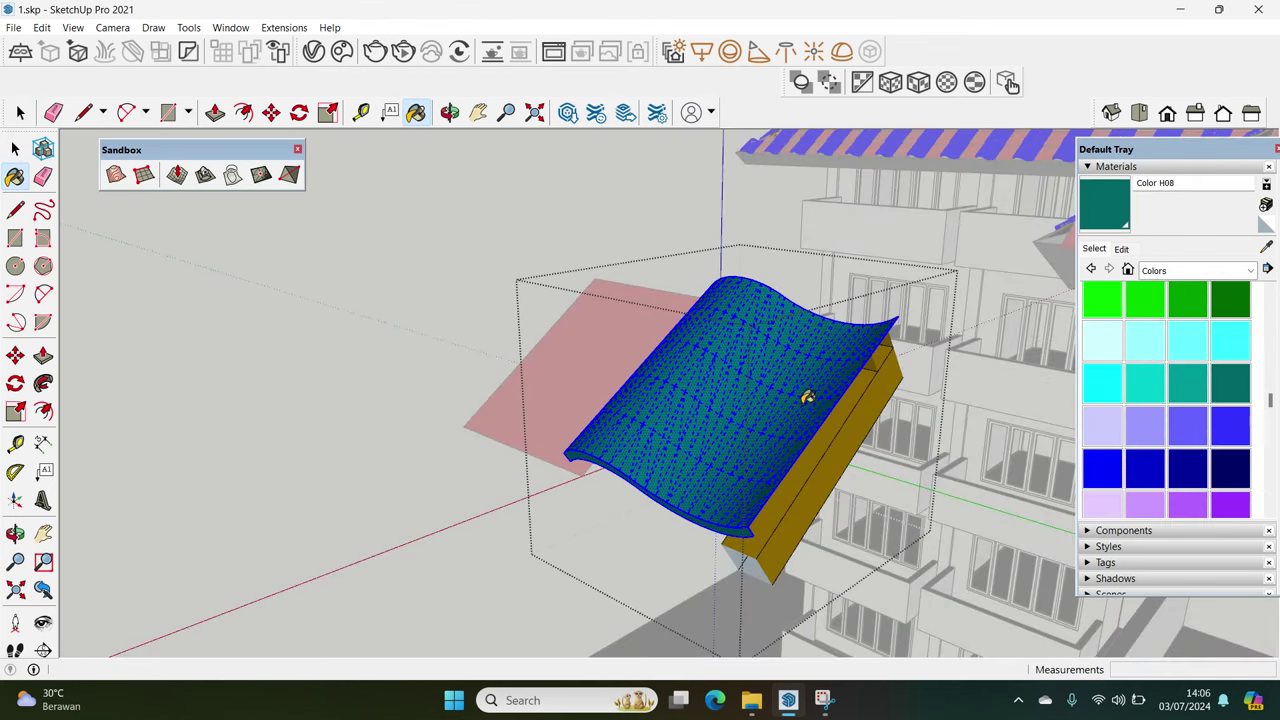
Check the teal canopy and beams, then delete the red placeholder face
key(space)
middle_drag(737, 367, 640, 320)
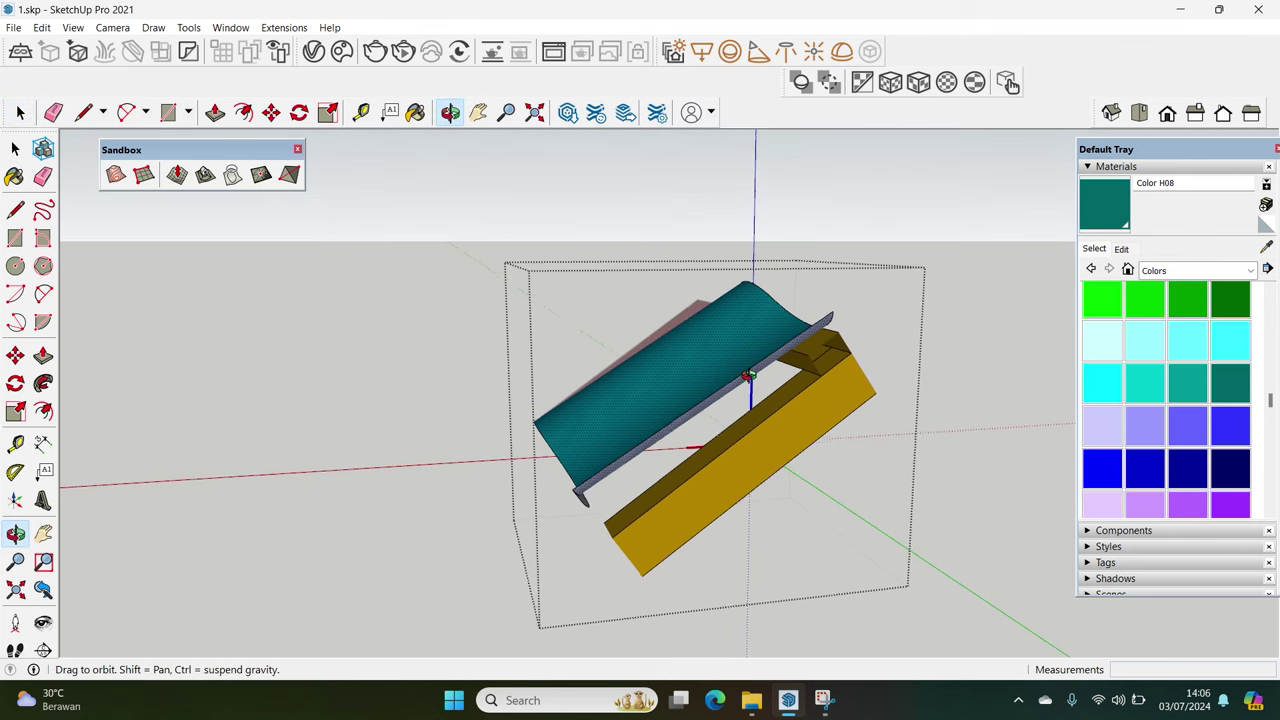
drag(519, 262, 1019, 633)
mouse_move(1019, 633)
middle_down()
mouse_move(760, 460)
mouse_move(430, 399)
mouse_move(605, 401)
mouse_move(794, 380)
mouse_move(574, 388)
middle_up()
click(609, 401)
scroll(609, 401, up, 3)
click(574, 388)
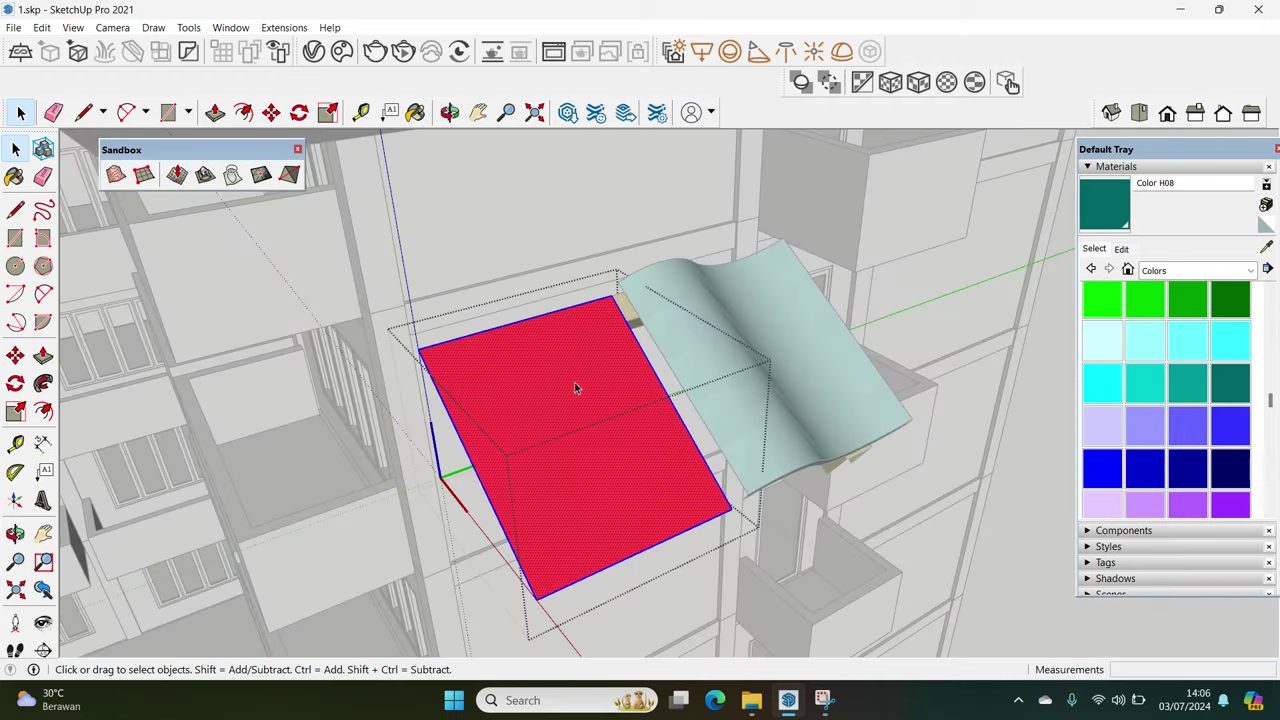
key(Delete)
Paste the copied canopy and beams and move the copy into the placeholder's position
key(ctrl+v)
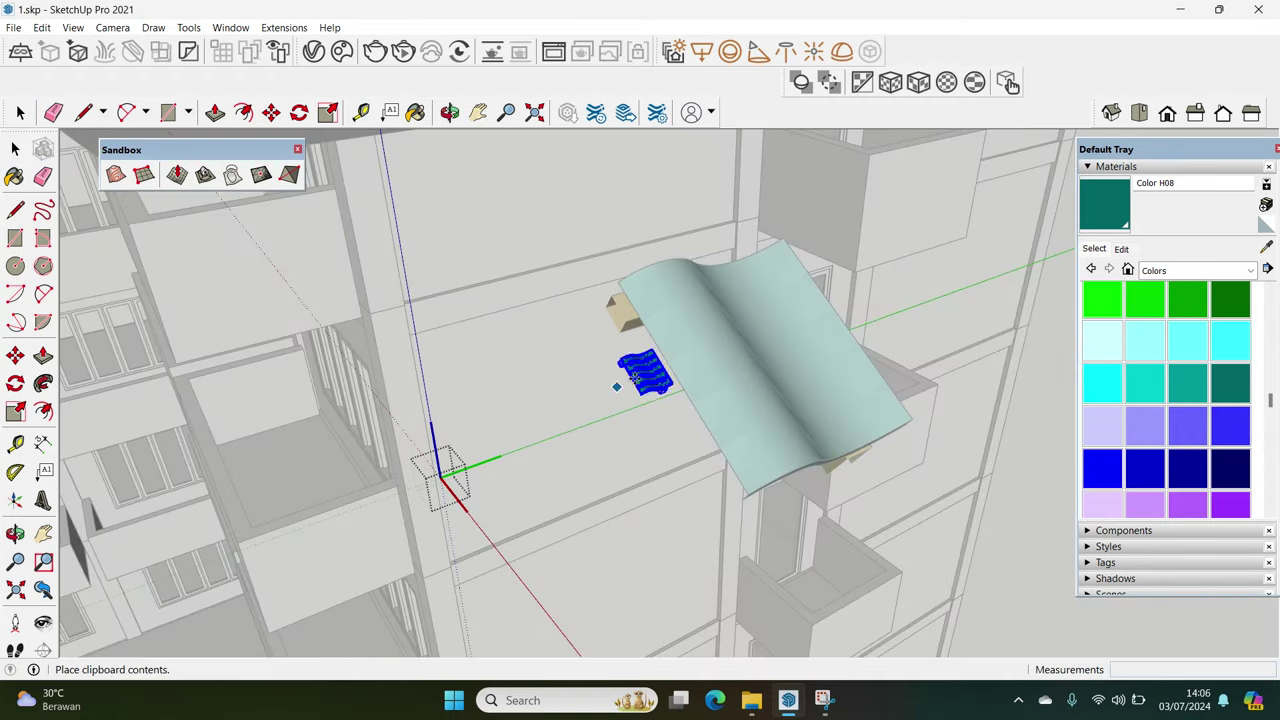
click(670, 358)
mouse_move(670, 358)
middle_down()
mouse_move(846, 371)
mouse_move(743, 343)
middle_up()
key(m)
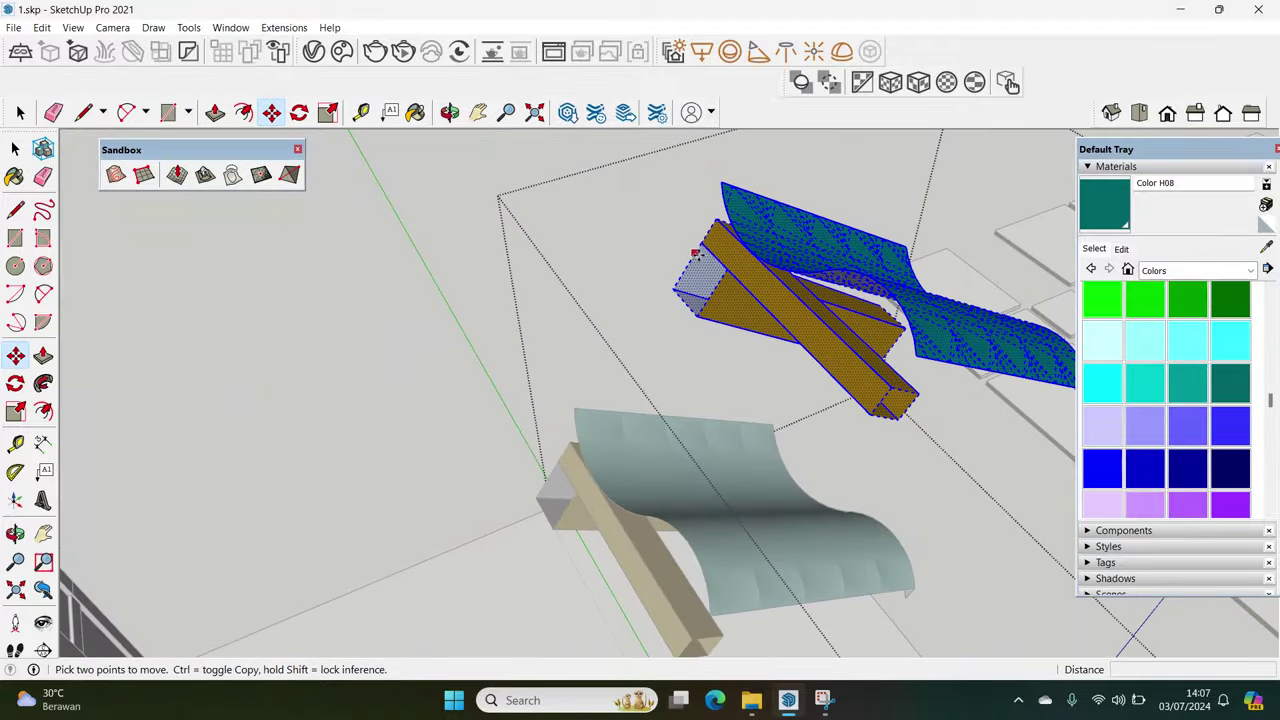
click(716, 219)
mouse_move(716, 219)
middle_down()
mouse_move(714, 516)
mouse_move(690, 508)
mouse_move(685, 449)
mouse_move(706, 416)
mouse_move(531, 334)
mouse_move(508, 350)
middle_up()
click(714, 516)
key(space)
Erase the stray brown triangular face
key(e)
click(660, 449)
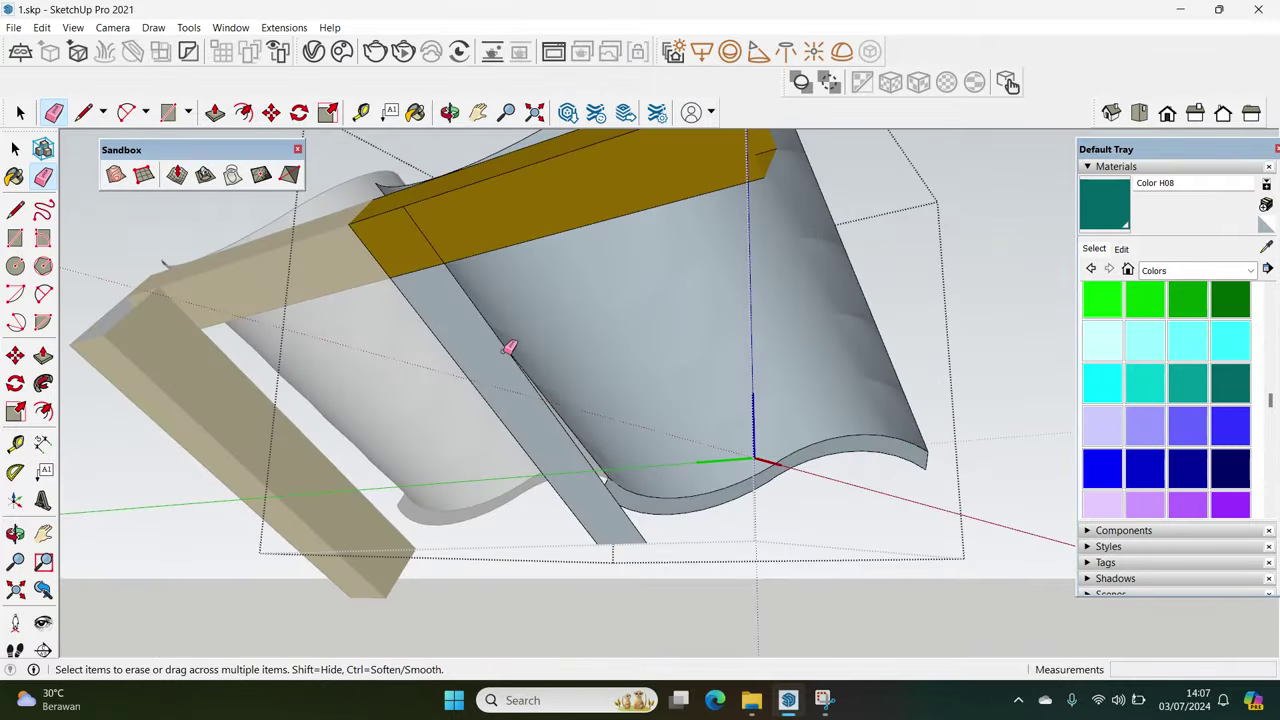
scroll(469, 371, up, 3)
key(space)
Soften the beam joint edge and hide the stray edge near the grey surface
mouse_move(423, 251)
middle_down()
mouse_move(531, 383)
mouse_move(449, 428)
mouse_move(452, 565)
mouse_move(385, 470)
middle_up()
right_click(449, 427)
click(471, 506)
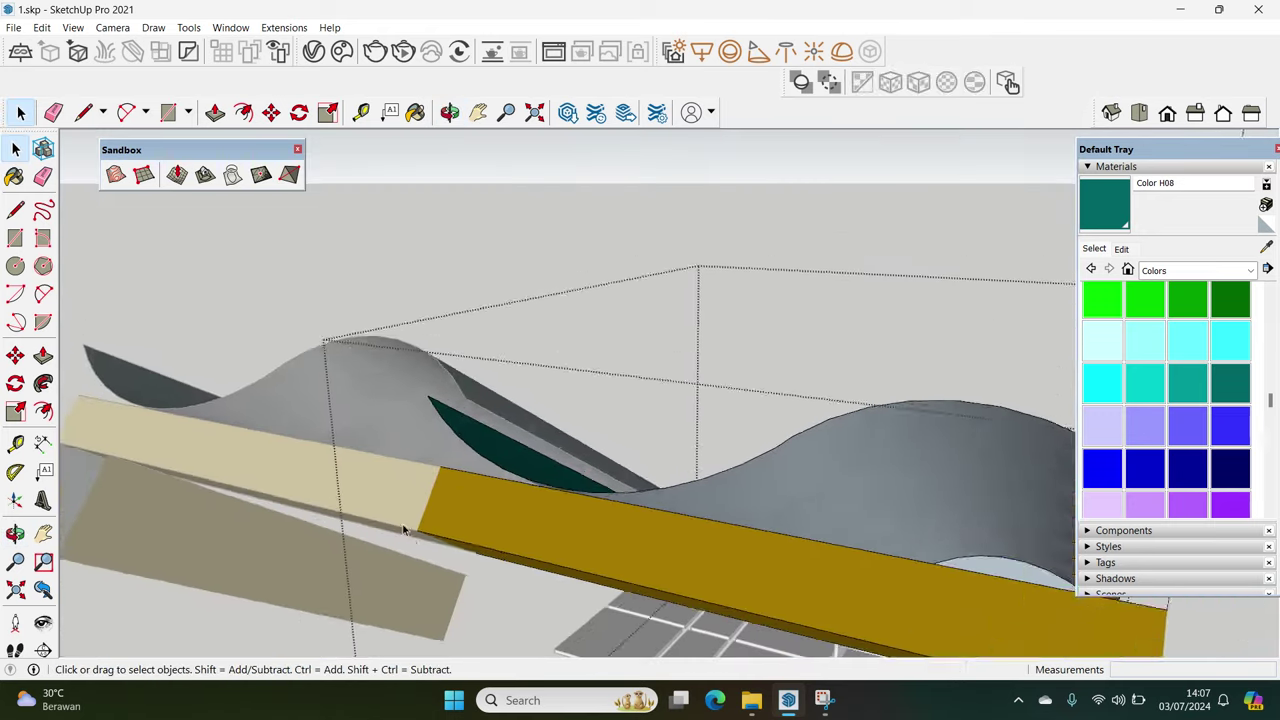
scroll(385, 470, down, 2)
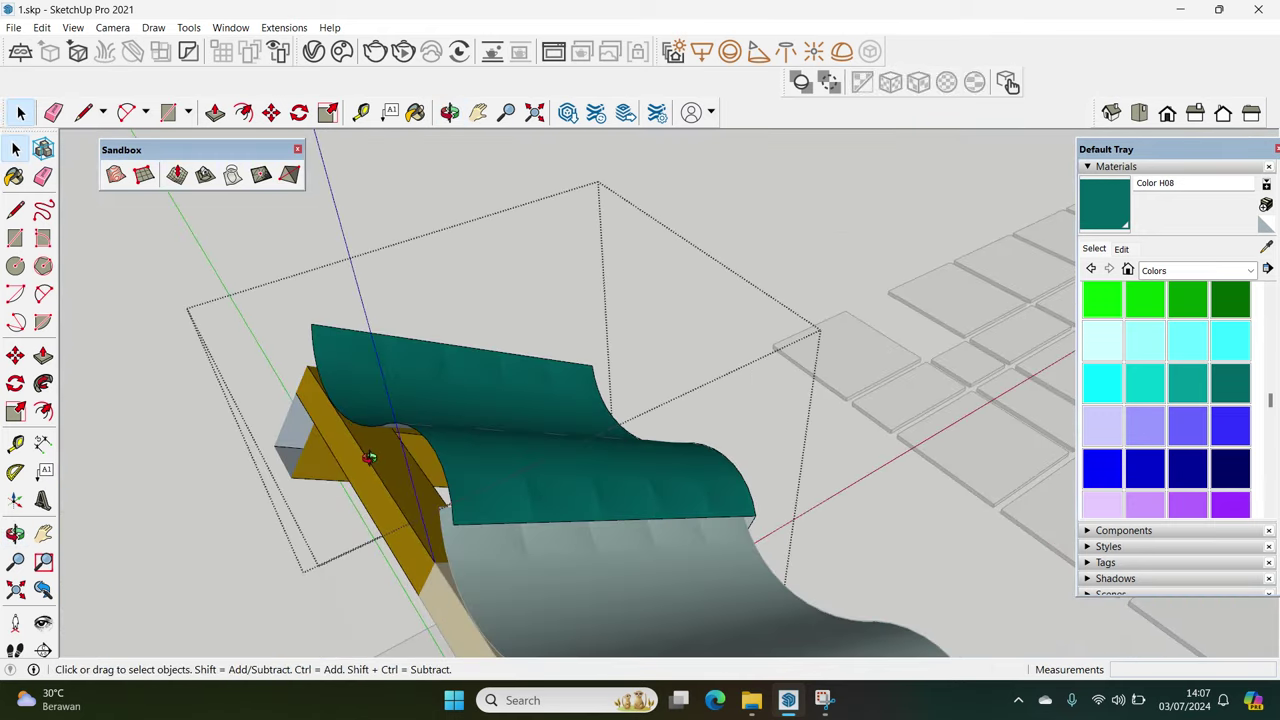
middle_drag(385, 470, 698, 472)
right_click(698, 472)
click(726, 522)
mouse_move(719, 514)
middle_down()
mouse_move(395, 245)
mouse_move(434, 526)
mouse_move(507, 530)
mouse_move(714, 366)
mouse_move(877, 367)
middle_up()
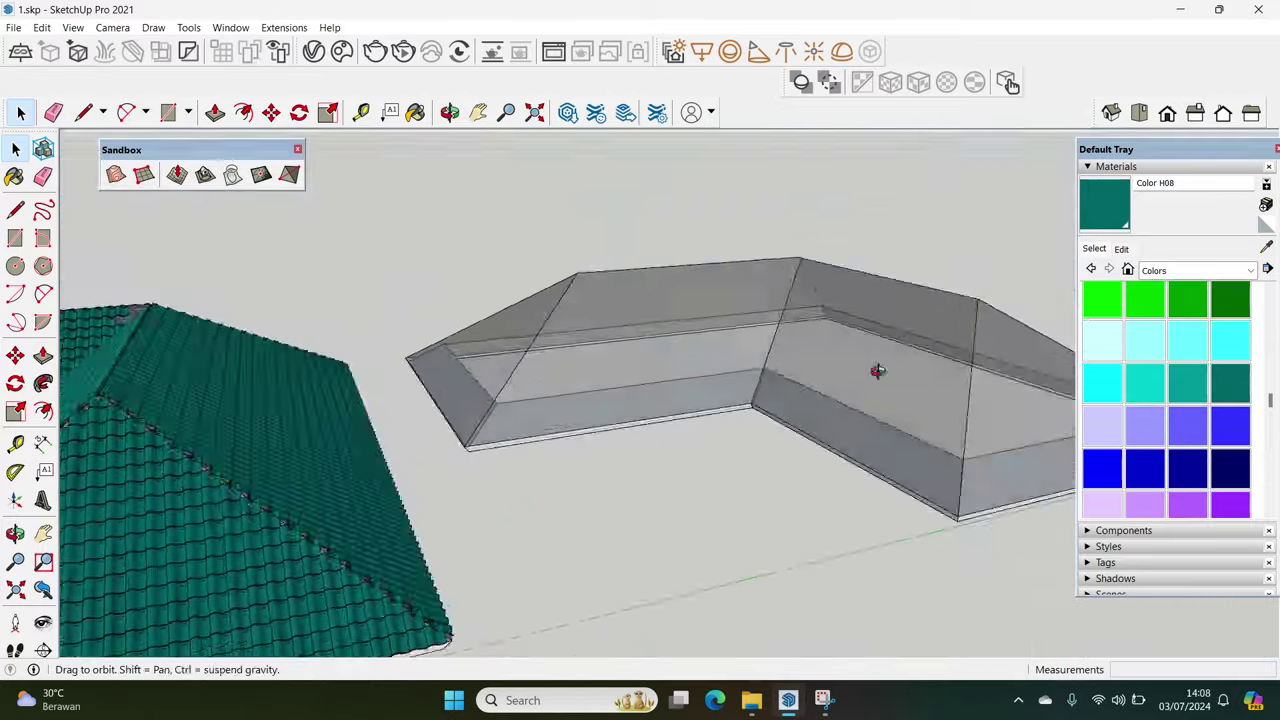
Inside the grey hip-roof group, delete the inner roof faces
double_click(933, 313)
click(705, 368)
mouse_move(705, 368)
middle_down()
mouse_move(680, 266)
mouse_move(779, 267)
middle_up()
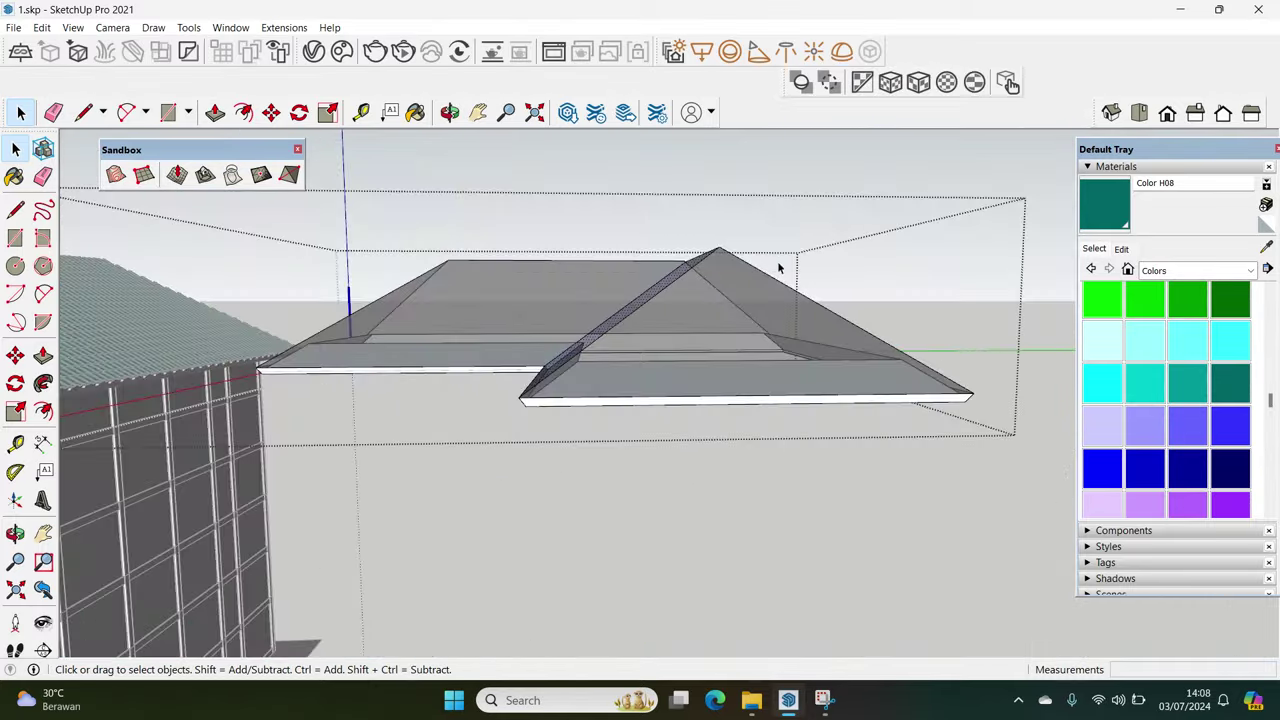
drag(386, 199, 387, 200)
middle_drag(386, 199, 693, 462)
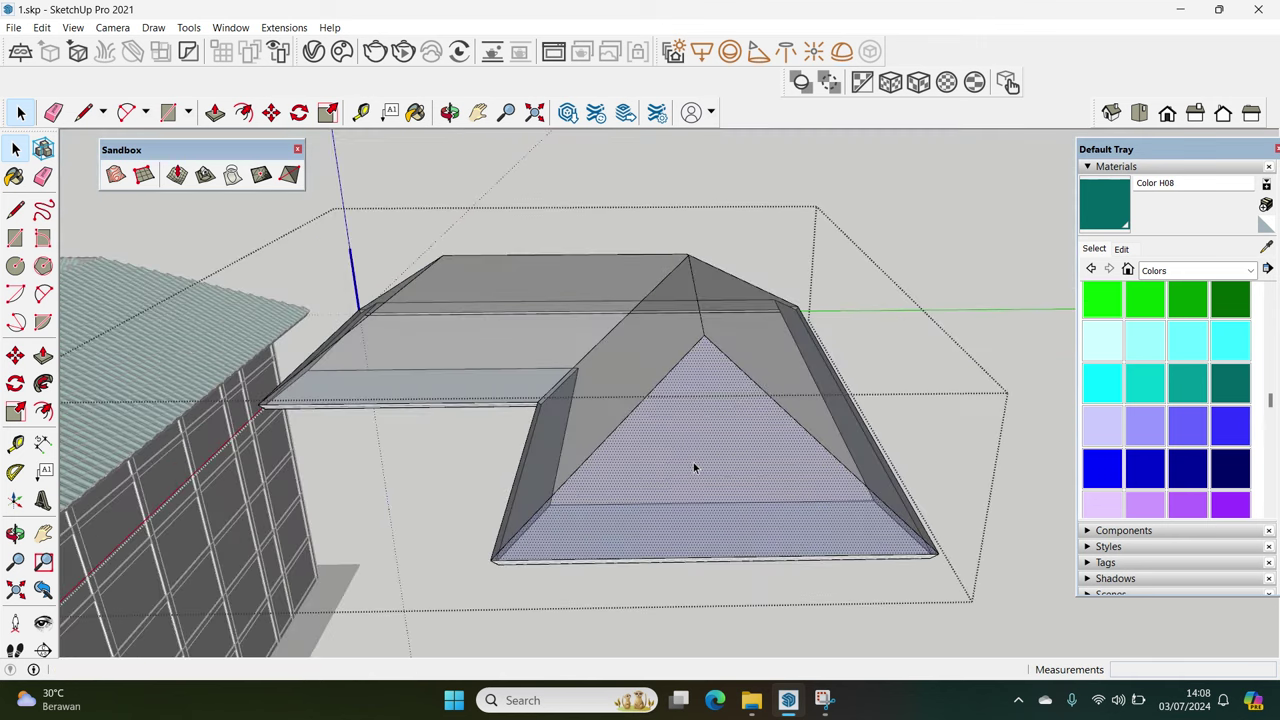
key(Delete)
mouse_move(753, 347)
middle_down()
mouse_move(590, 465)
mouse_move(677, 314)
middle_up()
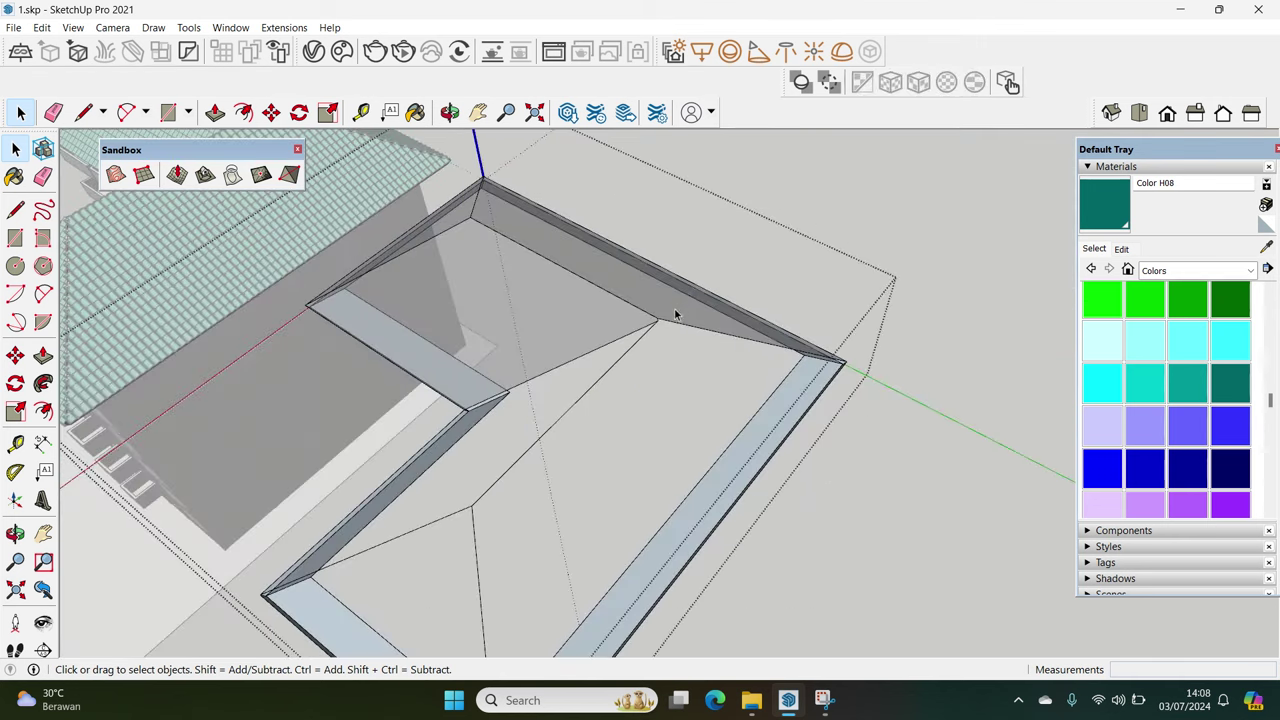
scroll(621, 319, up, 3)
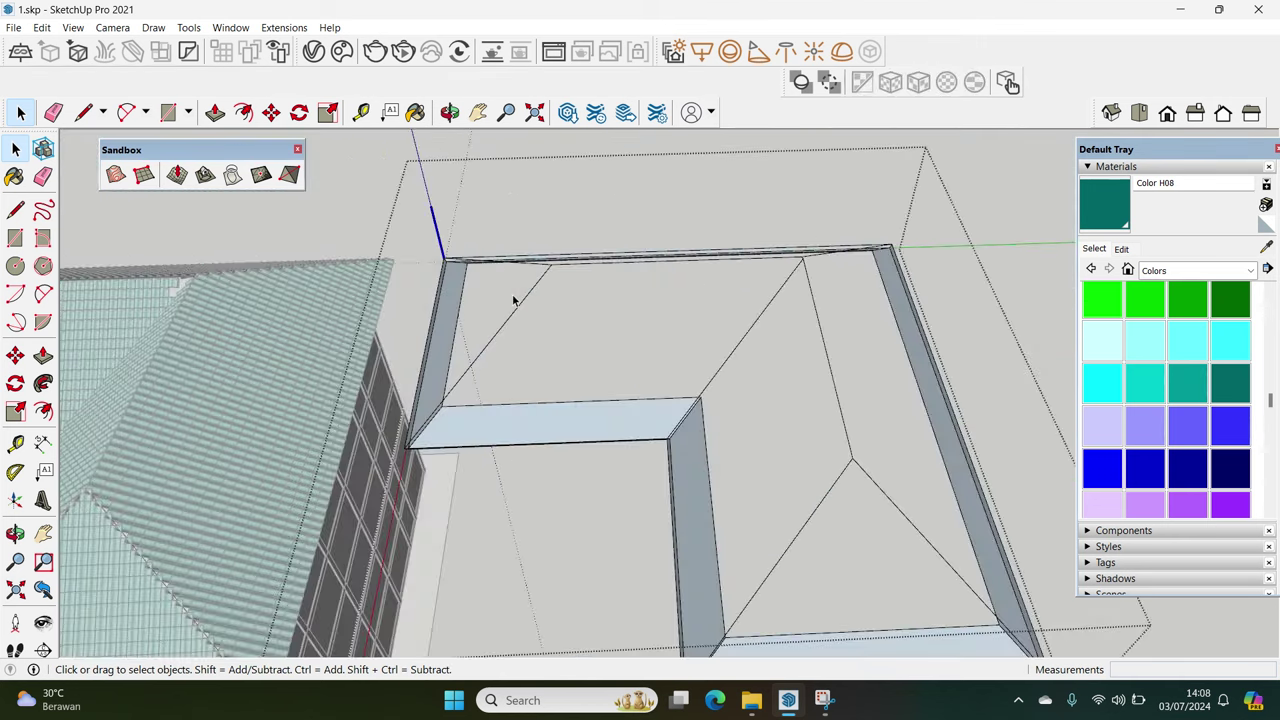
mouse_move(513, 300)
middle_down()
mouse_move(757, 268)
mouse_move(631, 315)
middle_up()
scroll(528, 420, up, 3)
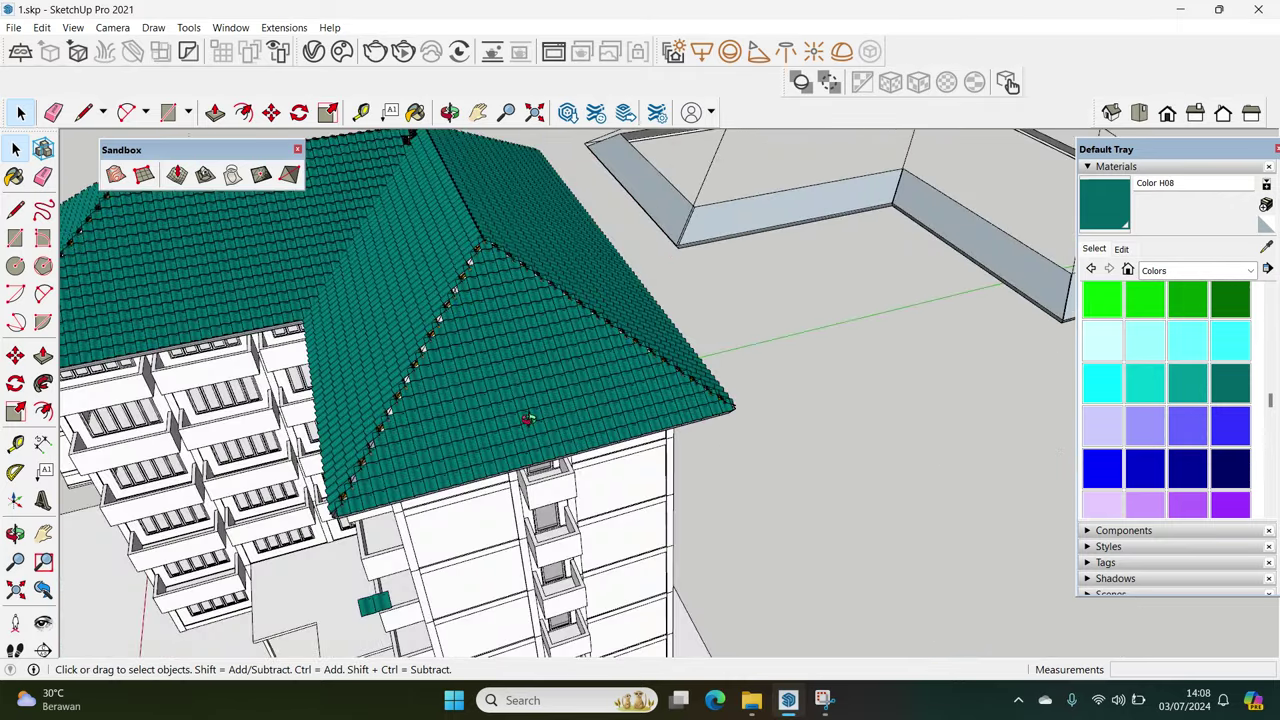
scroll(480, 450, up, 2)
scroll(440, 480, up, 2)
scroll(435, 507, up, 2)
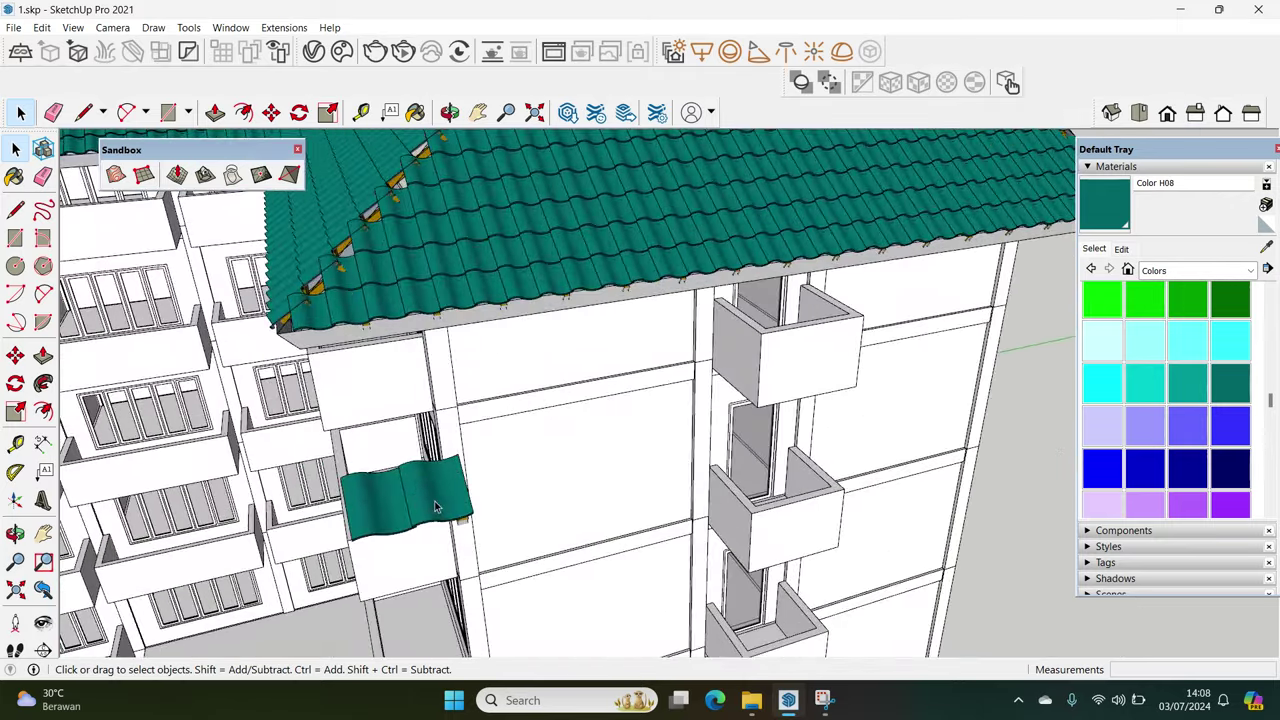
Select the roof tiles in their group and add a new tag, Tag1
double_click(435, 507)
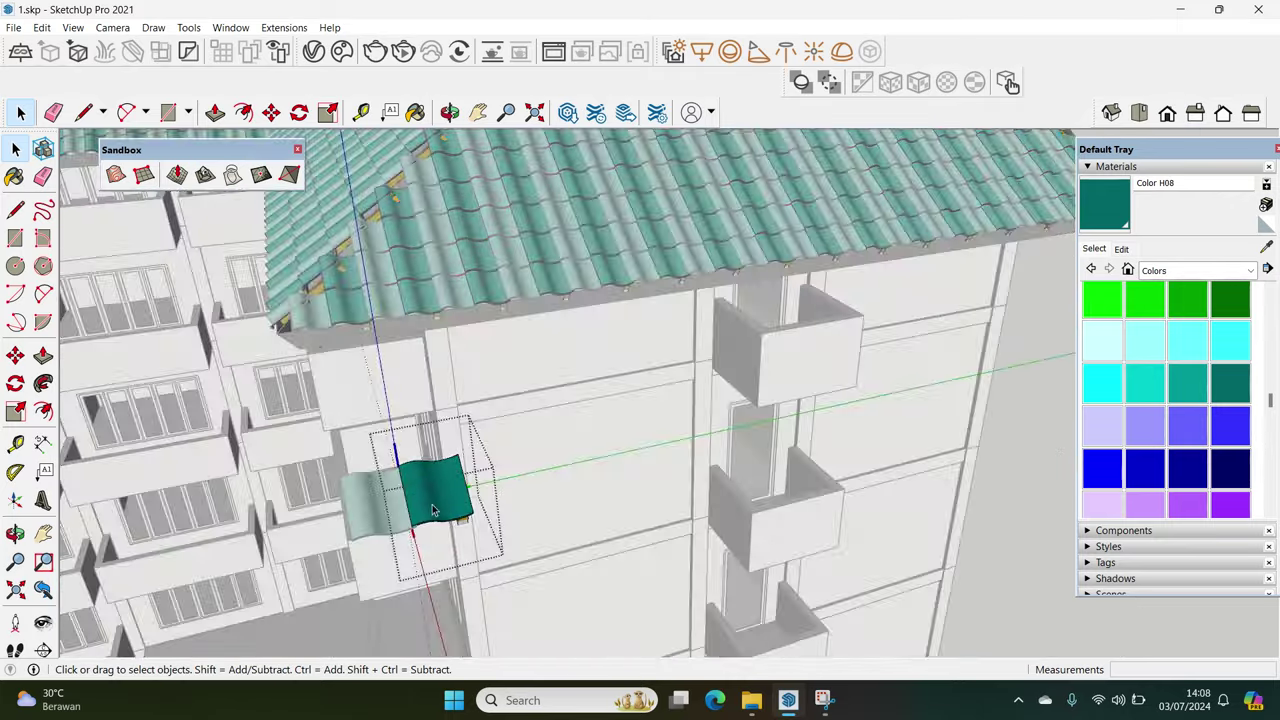
click(432, 504)
click(1143, 168)
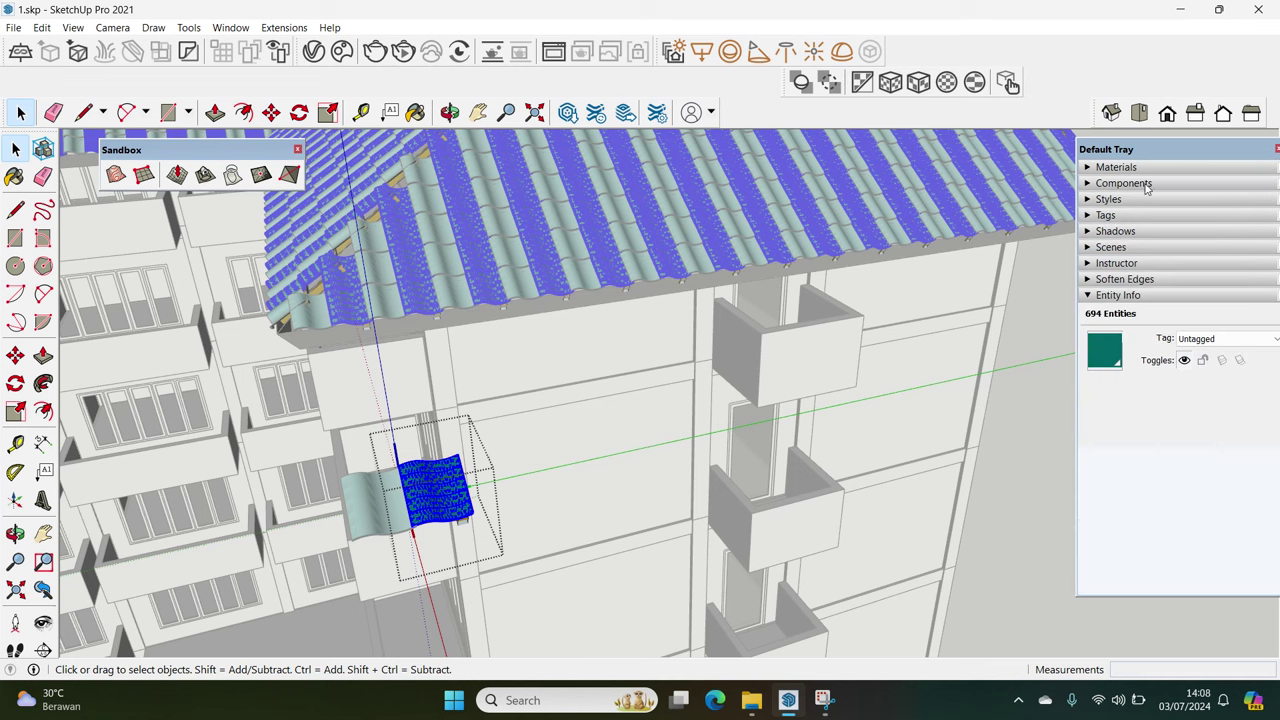
click(1105, 215)
click(1090, 233)
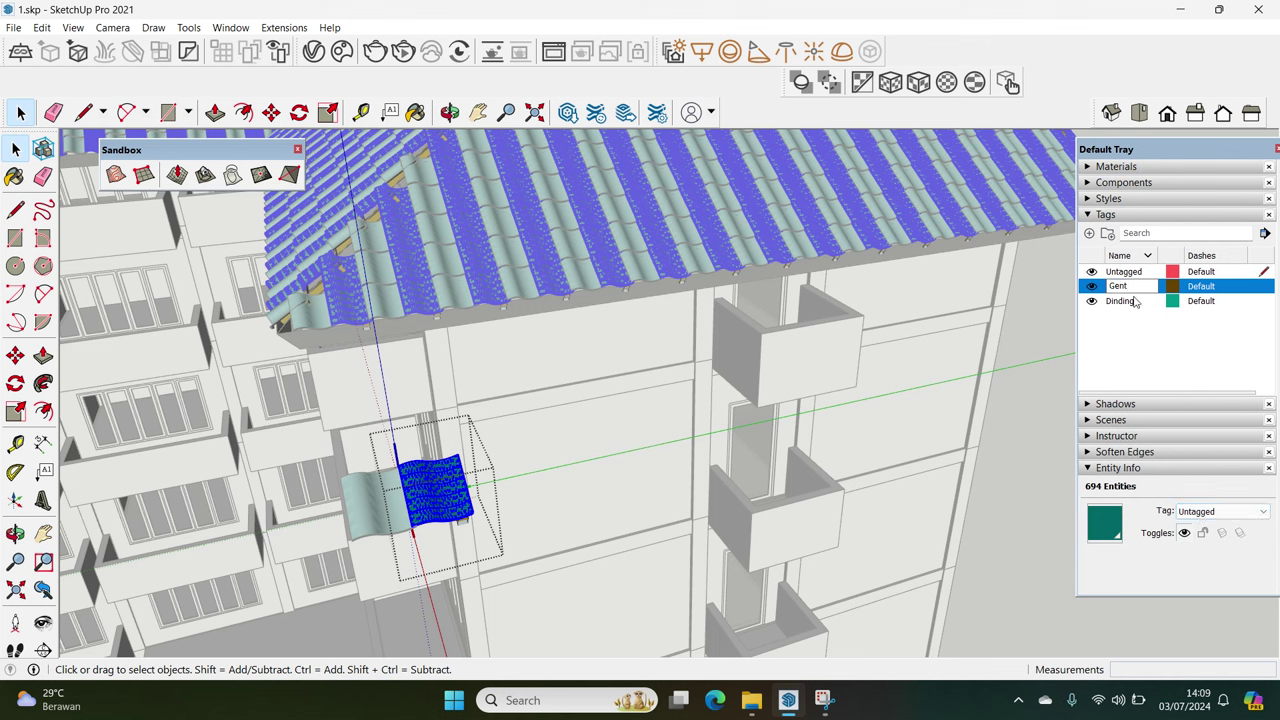
Assign the selected roof tiles to the Genteng tag and try hiding it
click(1233, 512)
click(1210, 536)
click(1091, 285)
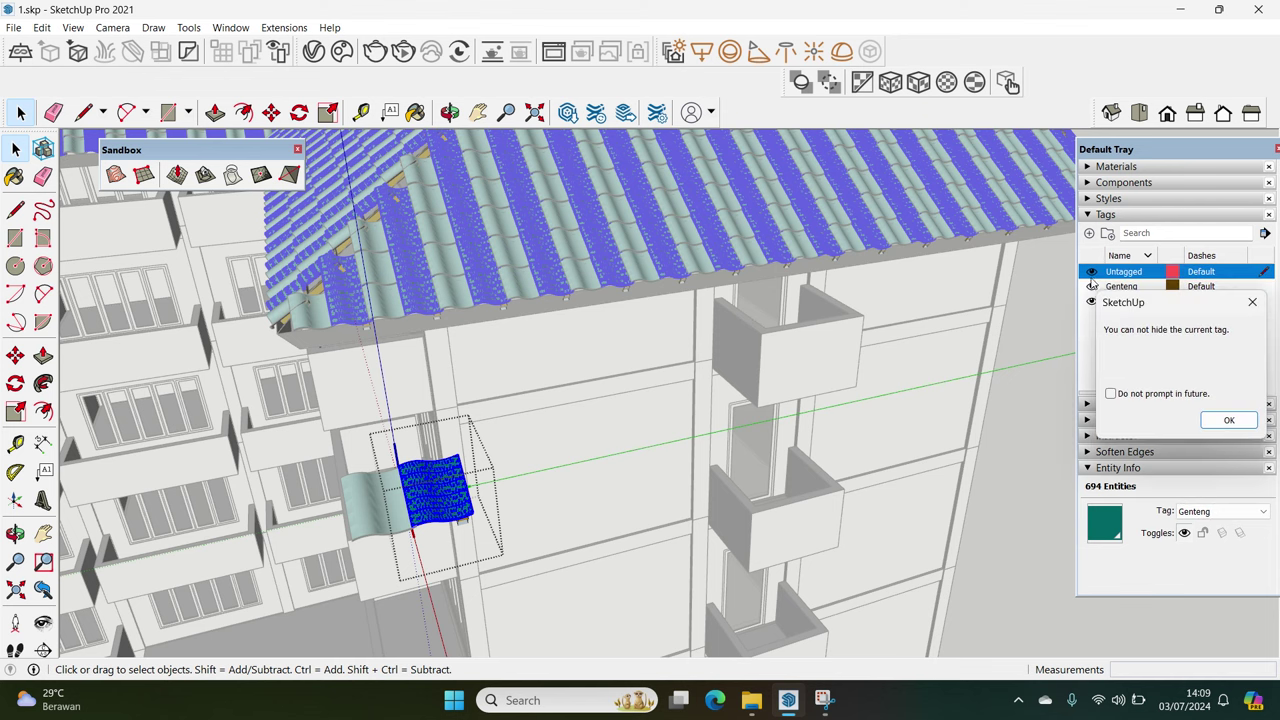
click(1253, 305)
click(1094, 286)
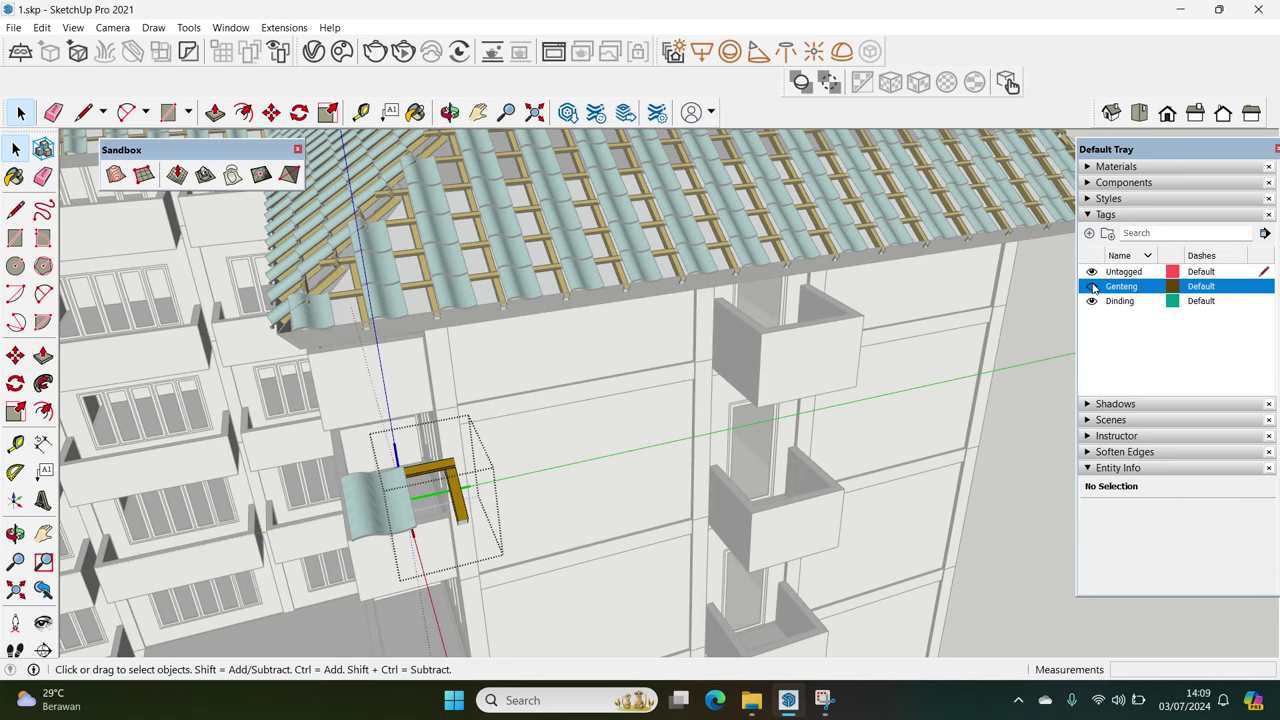
scroll(371, 516, up, 2)
Reassign the tiles to Genteng, confirm they vanish when it's hidden, then show it again
key(ctrl+z)
key(ctrl+z)
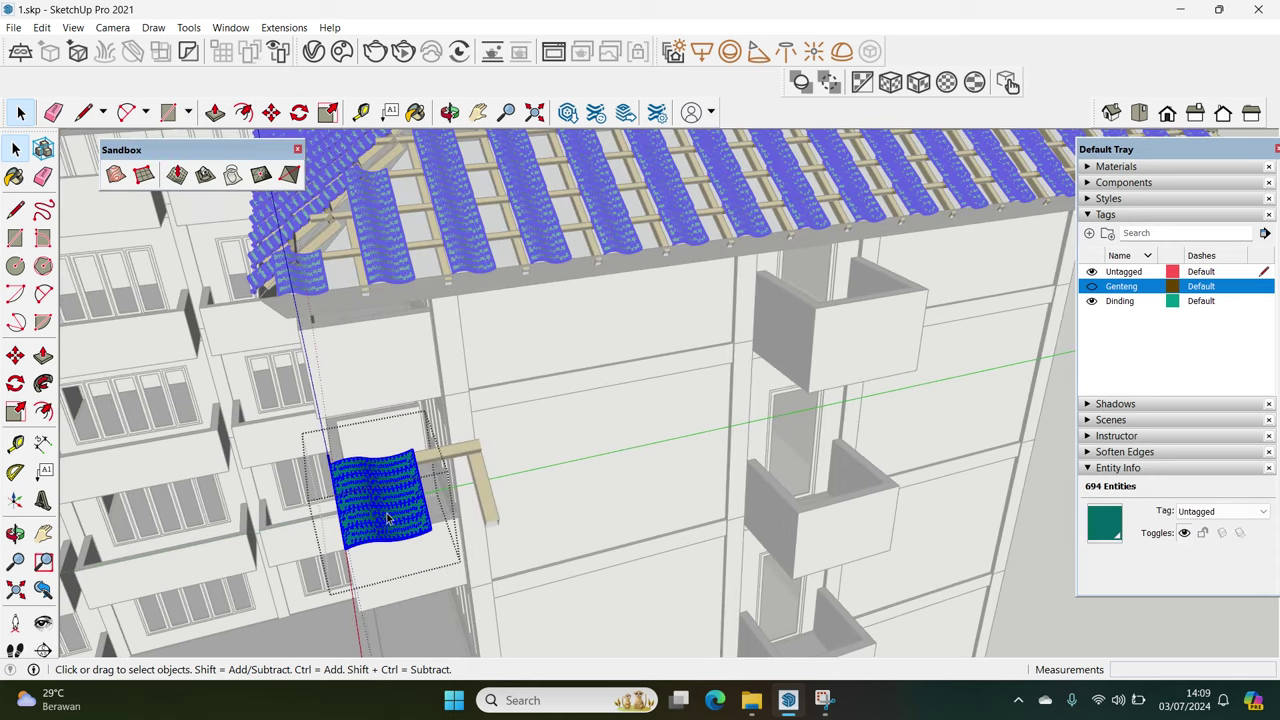
click(1091, 286)
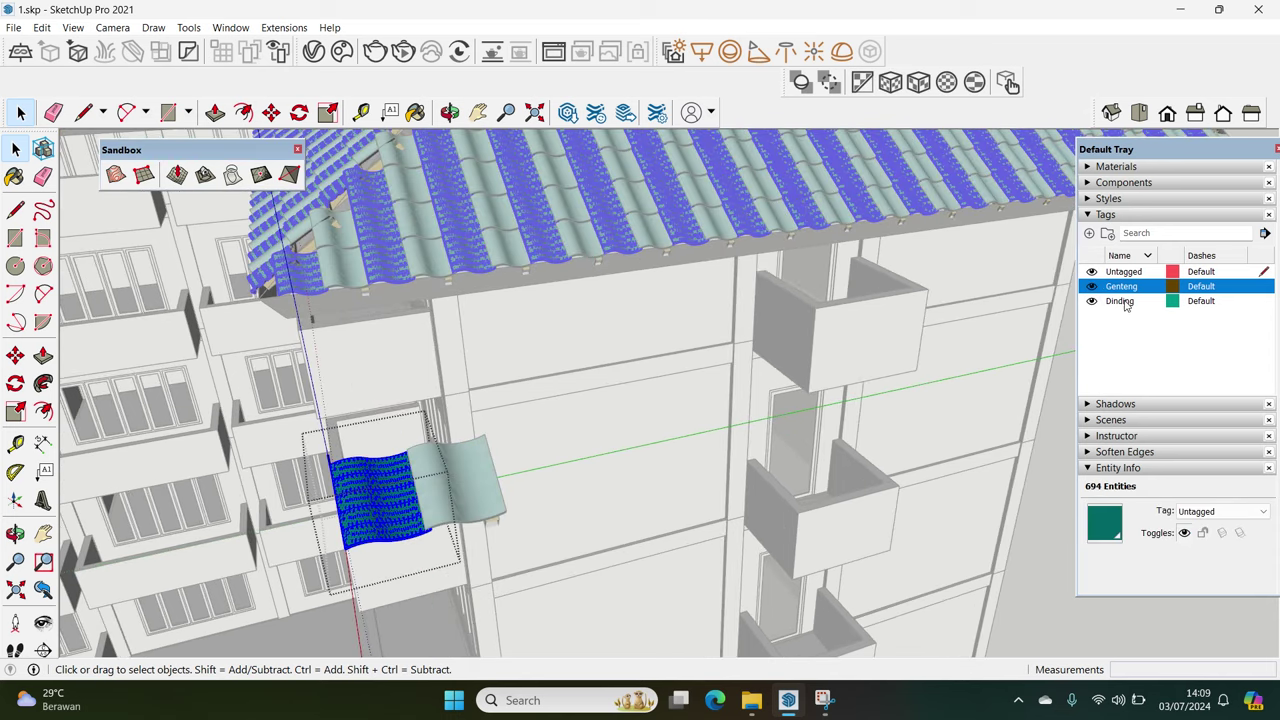
click(1200, 511)
click(1196, 535)
click(1091, 286)
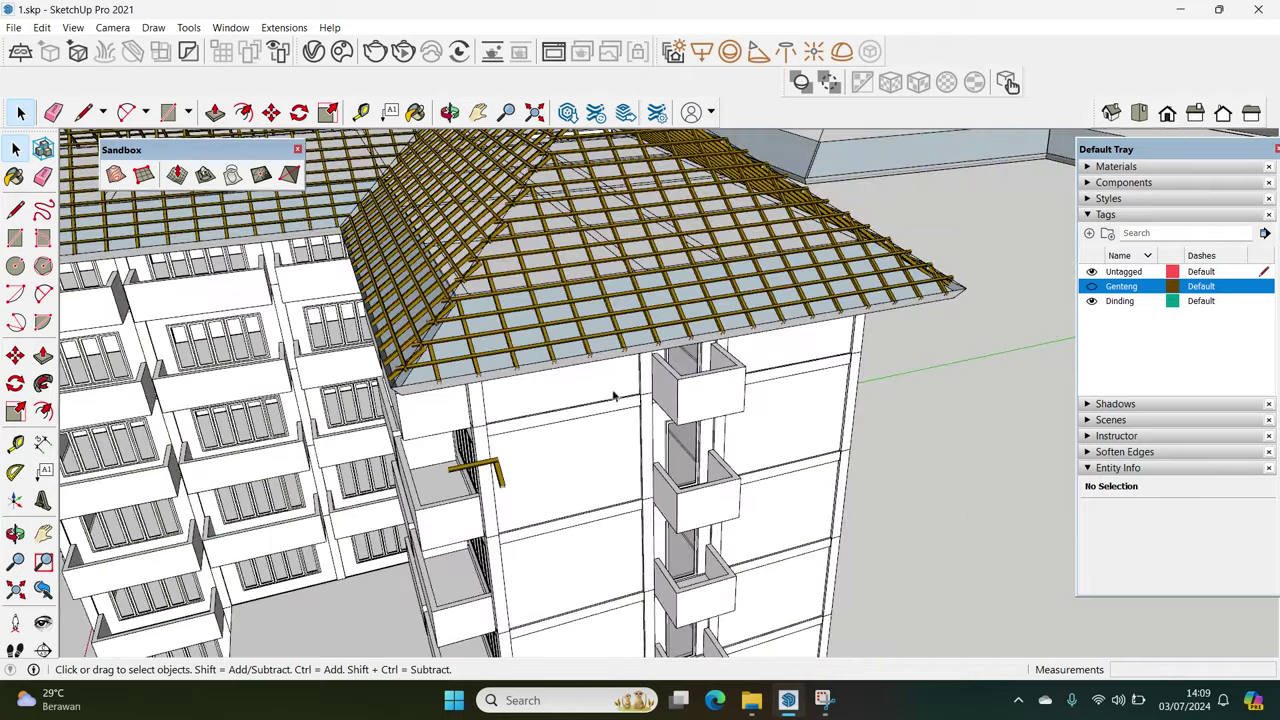
middle_drag(1031, 464, 1091, 288)
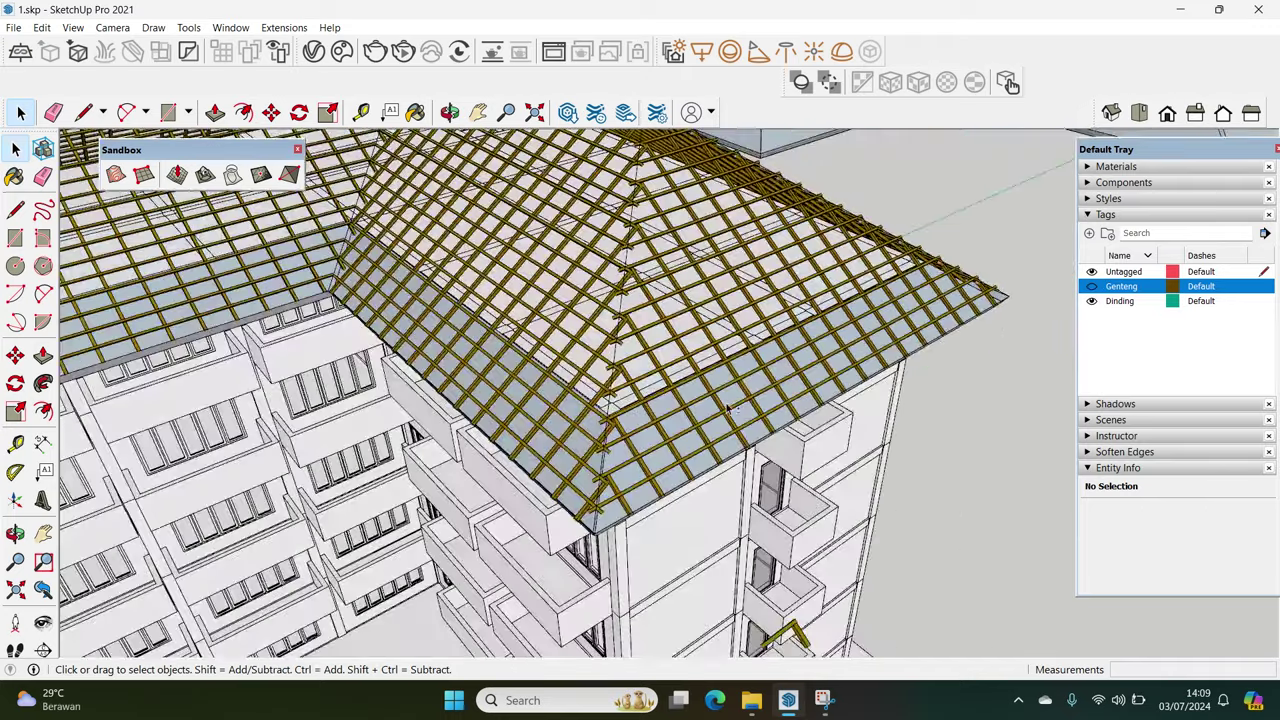
click(1091, 286)
click(794, 449)
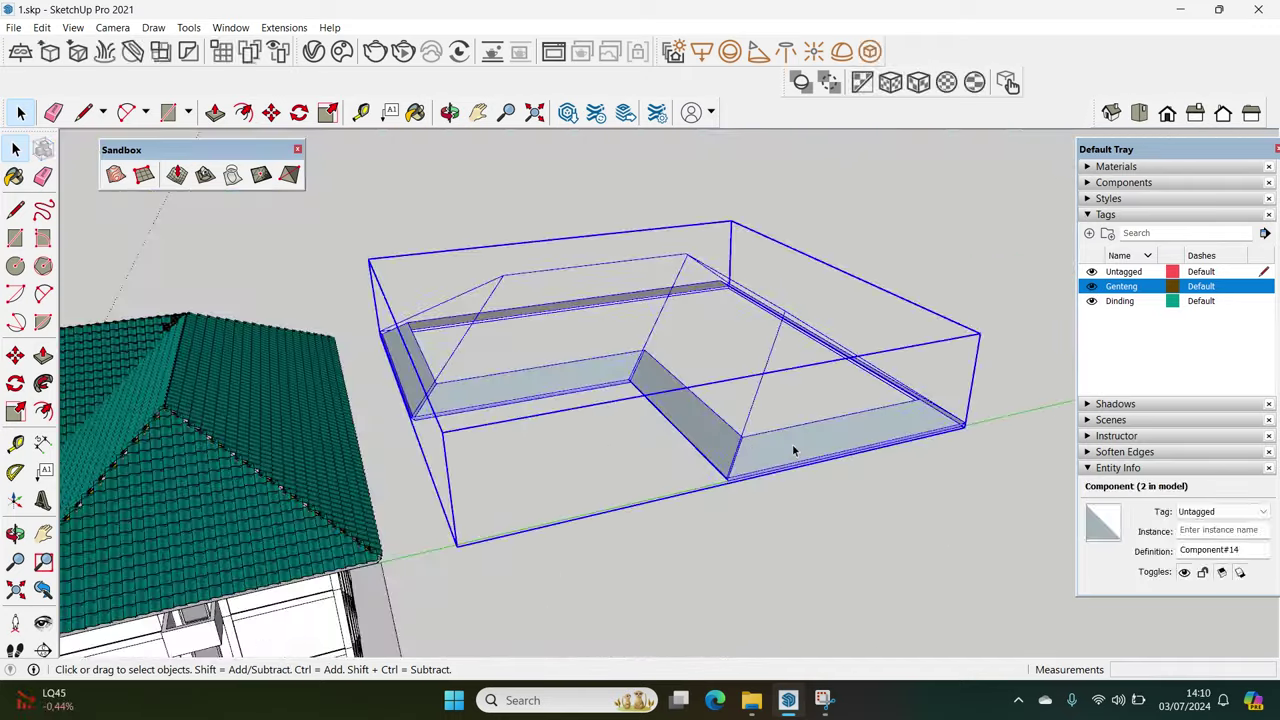
Inside the roof frame component, draw a vertical line down from the corner
double_click(794, 449)
middle_drag(794, 449, 645, 462)
scroll(645, 462, up, 3)
scroll(668, 488, up, 1)
scroll(664, 484, up, 1)
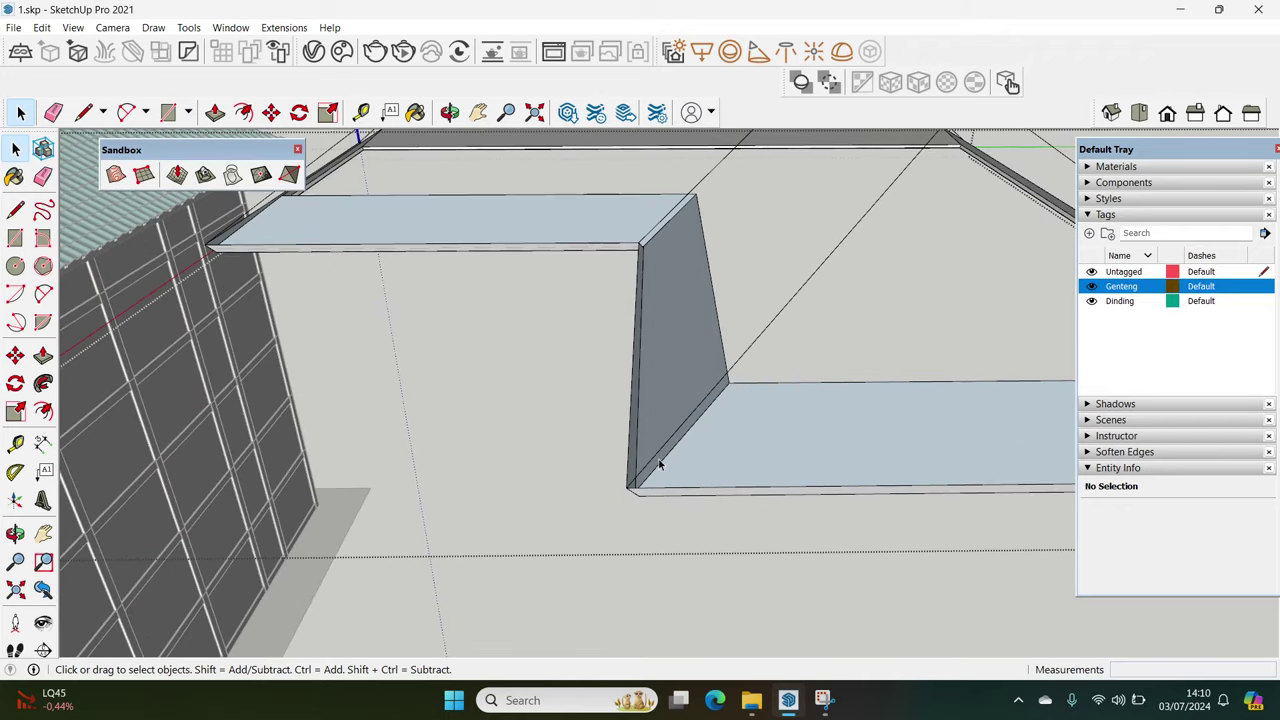
scroll(658, 466, up, 1)
click(652, 473)
key(l)
scroll(630, 480, up, 1)
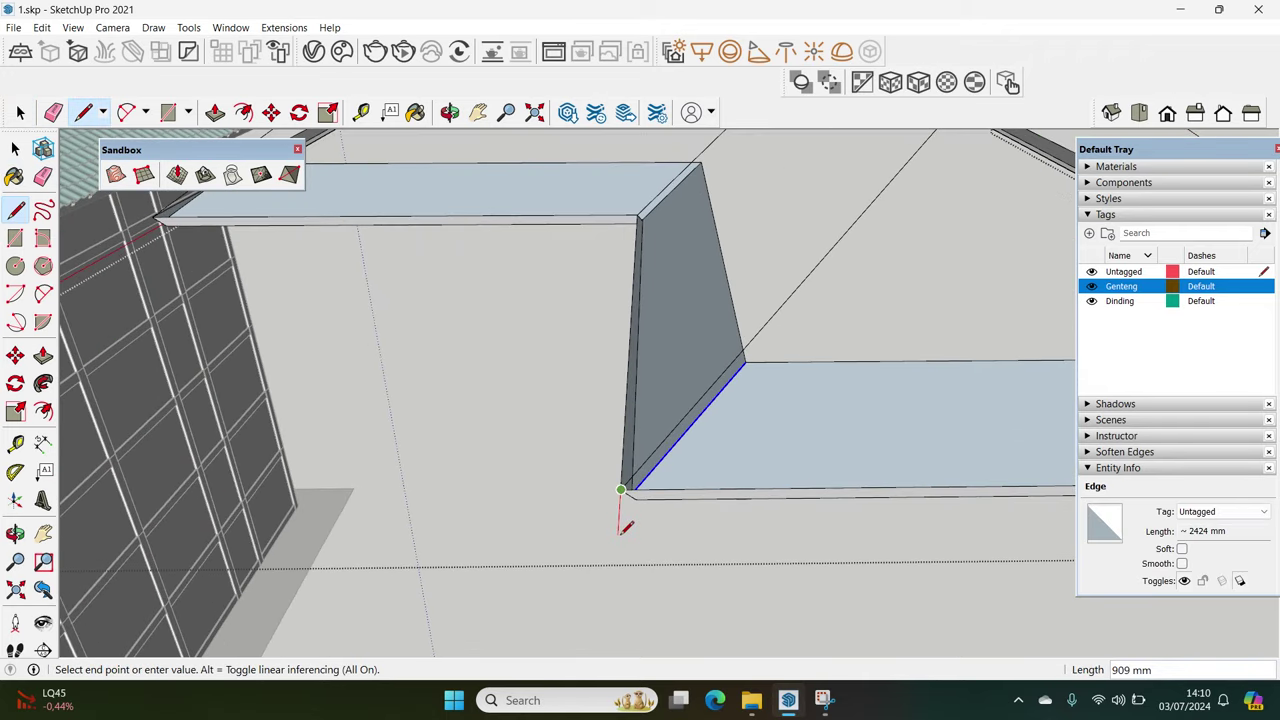
middle_drag(622, 528, 597, 416)
mouse_move(611, 479)
middle_down()
mouse_move(571, 586)
mouse_move(608, 490)
middle_up()
click(608, 486)
Draw a circle centred on the line's end and copy it with Move
key(c)
click(608, 486)
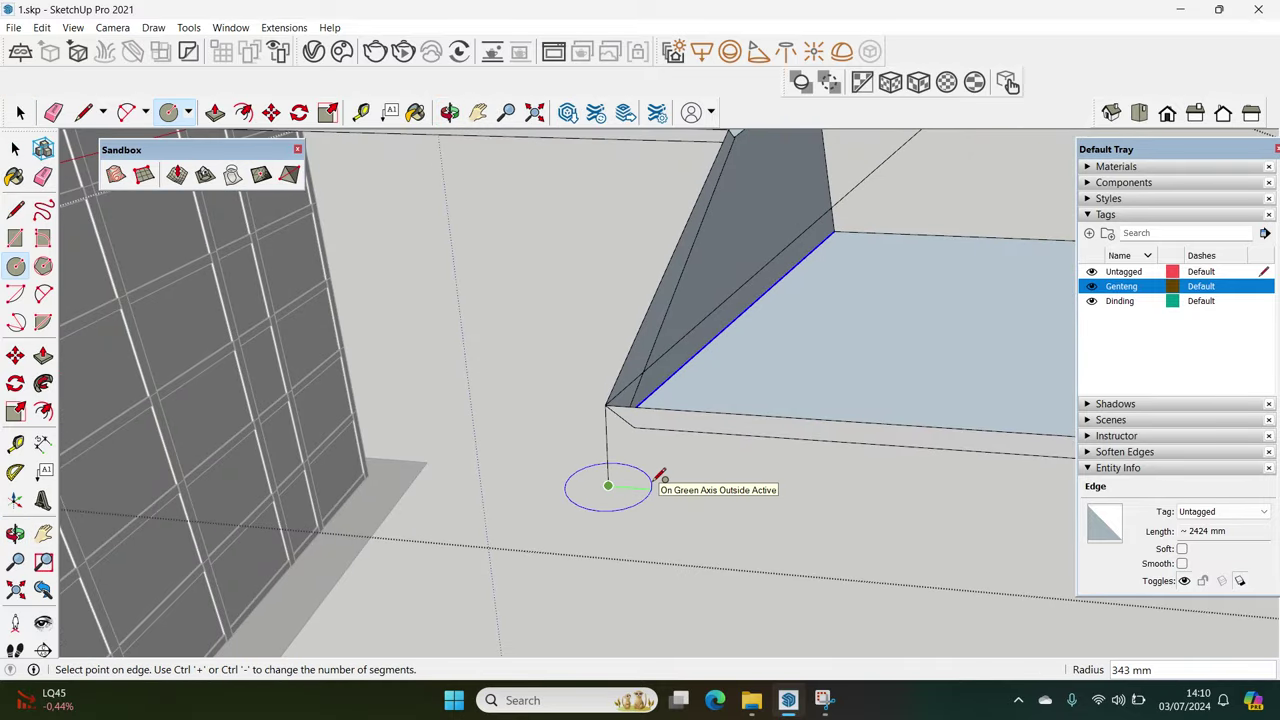
click(664, 479)
key(space)
mouse_move(664, 479)
middle_down()
mouse_move(640, 440)
mouse_move(648, 416)
middle_up()
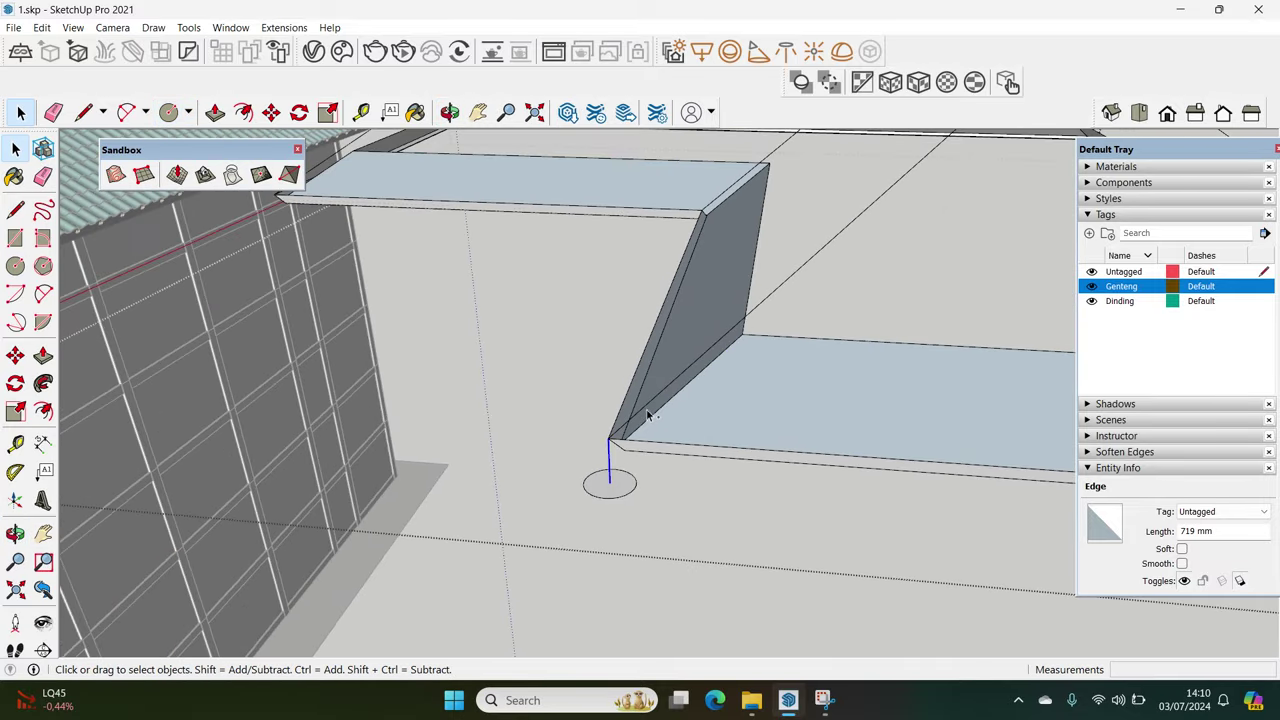
click(617, 495)
middle_drag(617, 495, 610, 450)
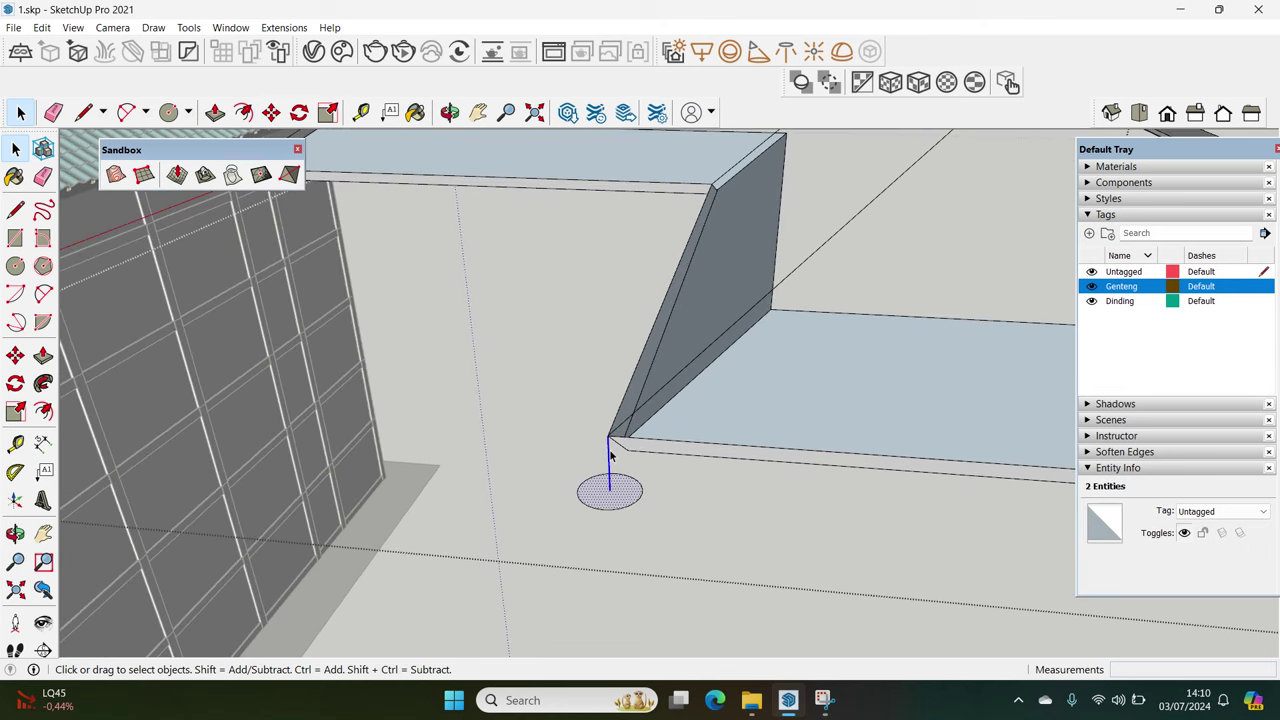
key(m)
key(ctrl)
click(608, 436)
scroll(621, 503, down, 5)
Select the long diagonal hip edges of the roof frame
mouse_move(621, 503)
middle_down()
mouse_move(649, 500)
mouse_move(503, 531)
middle_up()
scroll(726, 409, up, 3)
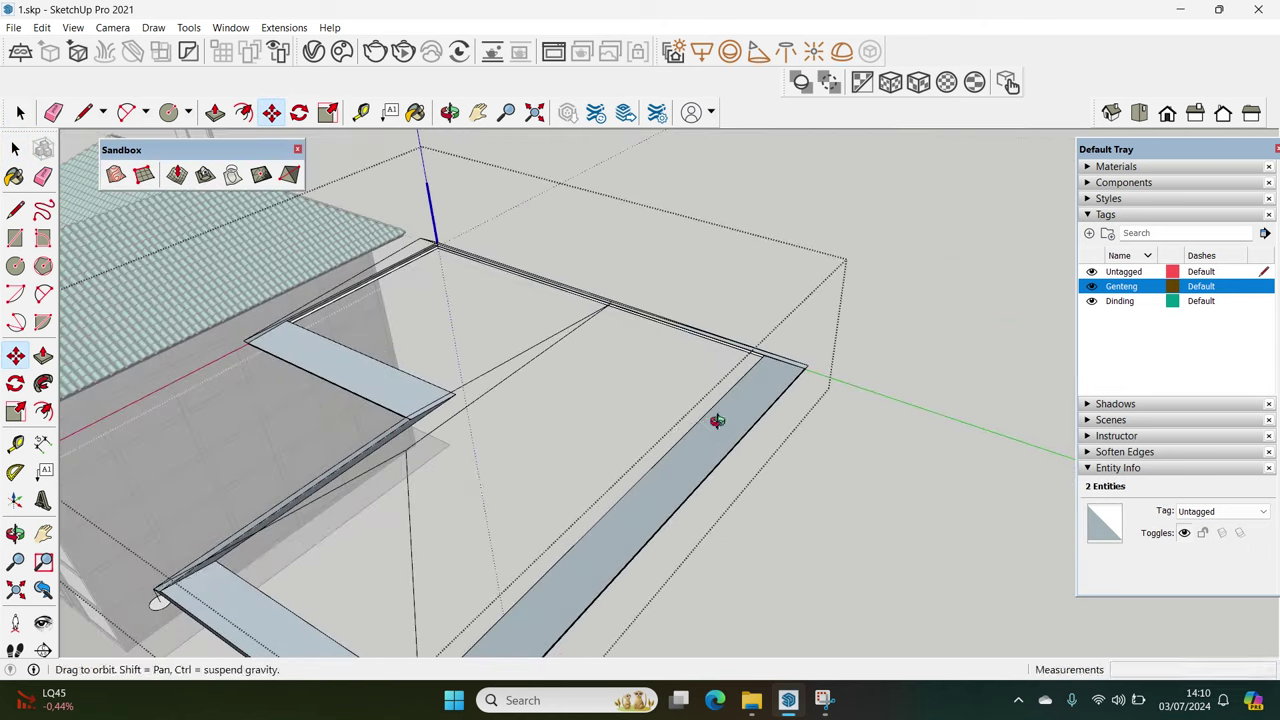
scroll(684, 449, up, 3)
scroll(684, 449, up, 3)
scroll(709, 471, up, 3)
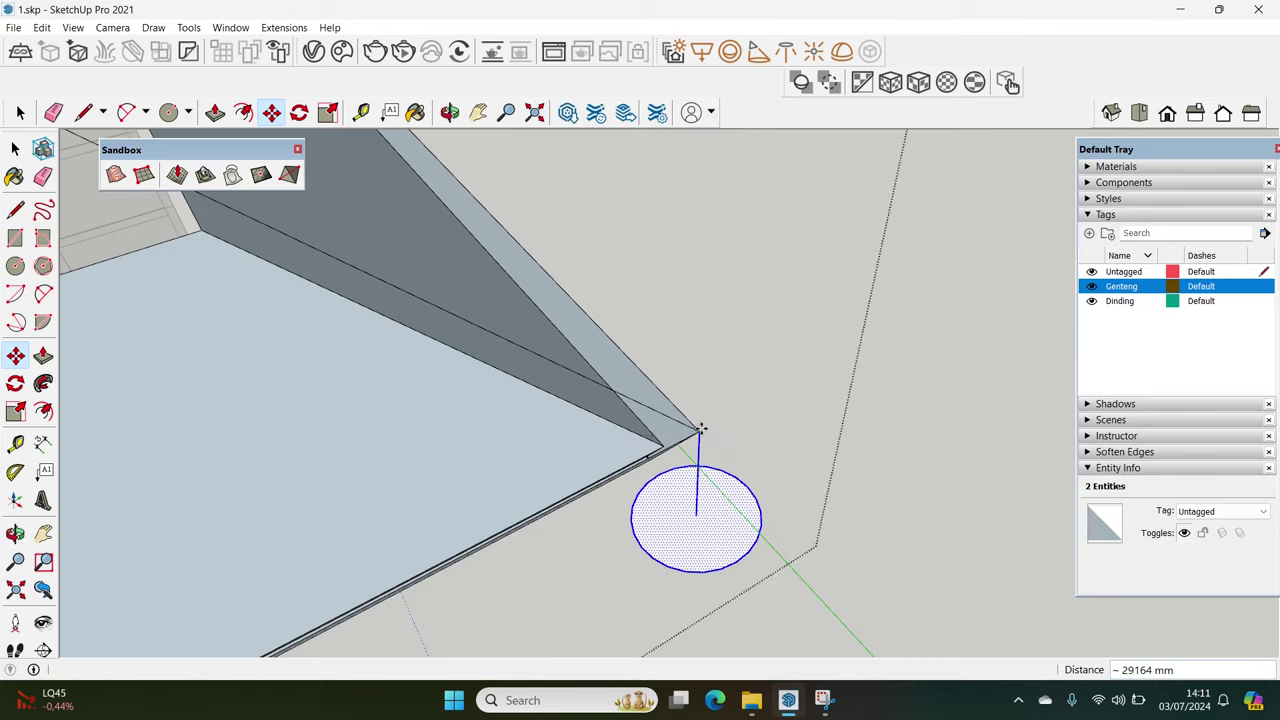
scroll(735, 495, down, 5)
mouse_move(286, 531)
middle_down()
mouse_move(623, 451)
mouse_move(786, 391)
mouse_move(677, 329)
middle_up()
scroll(765, 400, up, 3)
scroll(765, 397, up, 3)
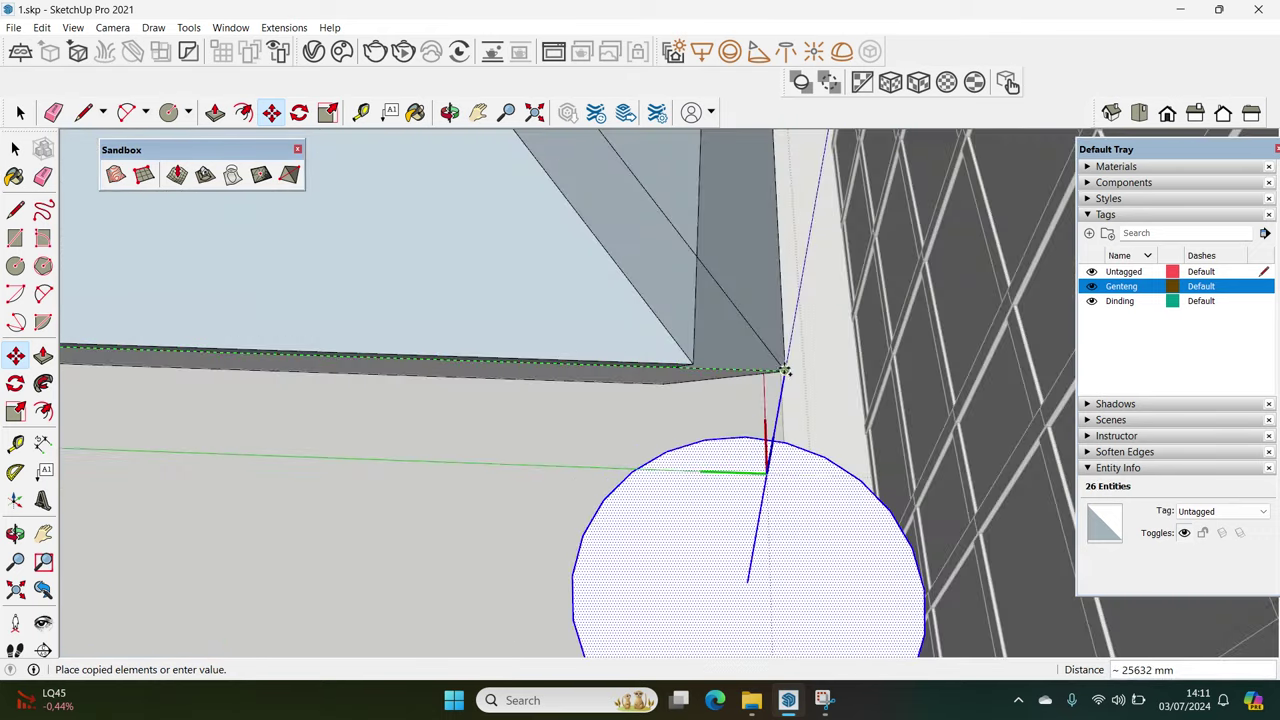
scroll(783, 370, down, 4)
mouse_move(731, 434)
middle_down()
mouse_move(625, 486)
mouse_move(614, 457)
mouse_move(714, 374)
mouse_move(916, 387)
mouse_move(680, 408)
middle_up()
scroll(757, 371, up, 3)
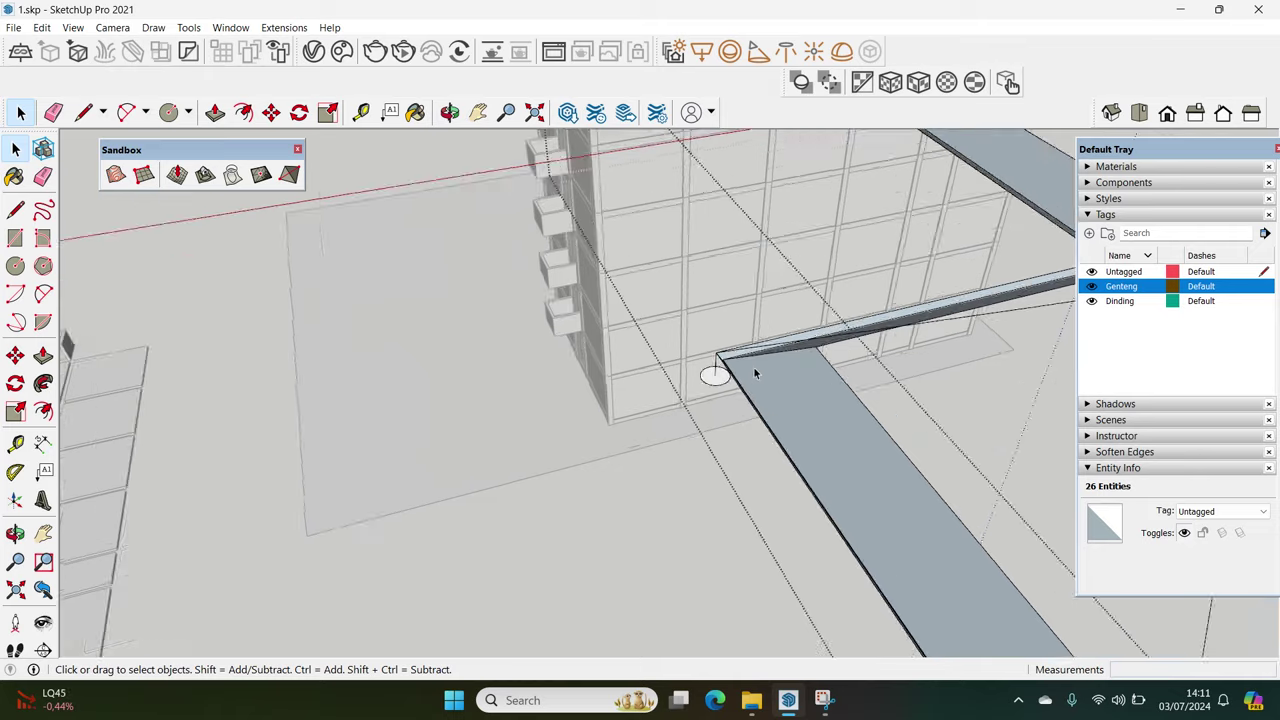
scroll(758, 373, up, 3)
shift+click(759, 370)
scroll(752, 385, down, 4)
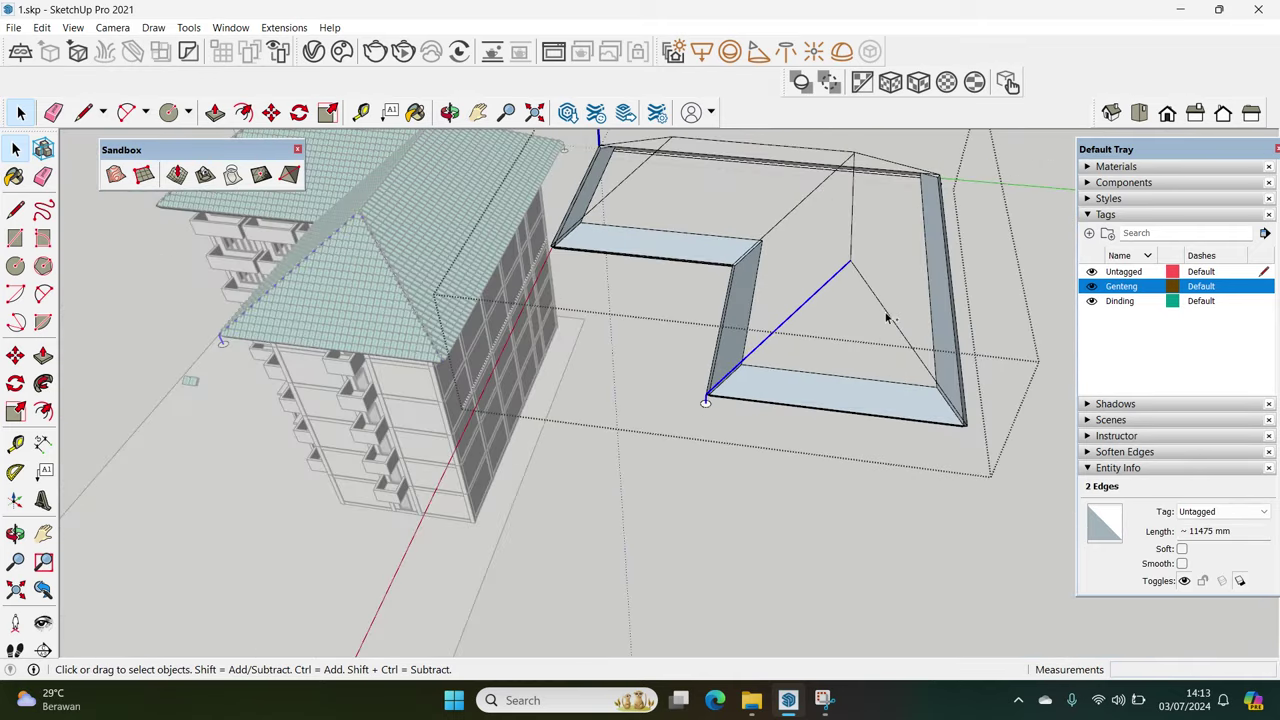
shift+click(886, 318)
scroll(966, 422, up, 2)
scroll(960, 420, up, 3)
scroll(950, 418, up, 3)
Start a line at the frame corner, then cancel it
key(l)
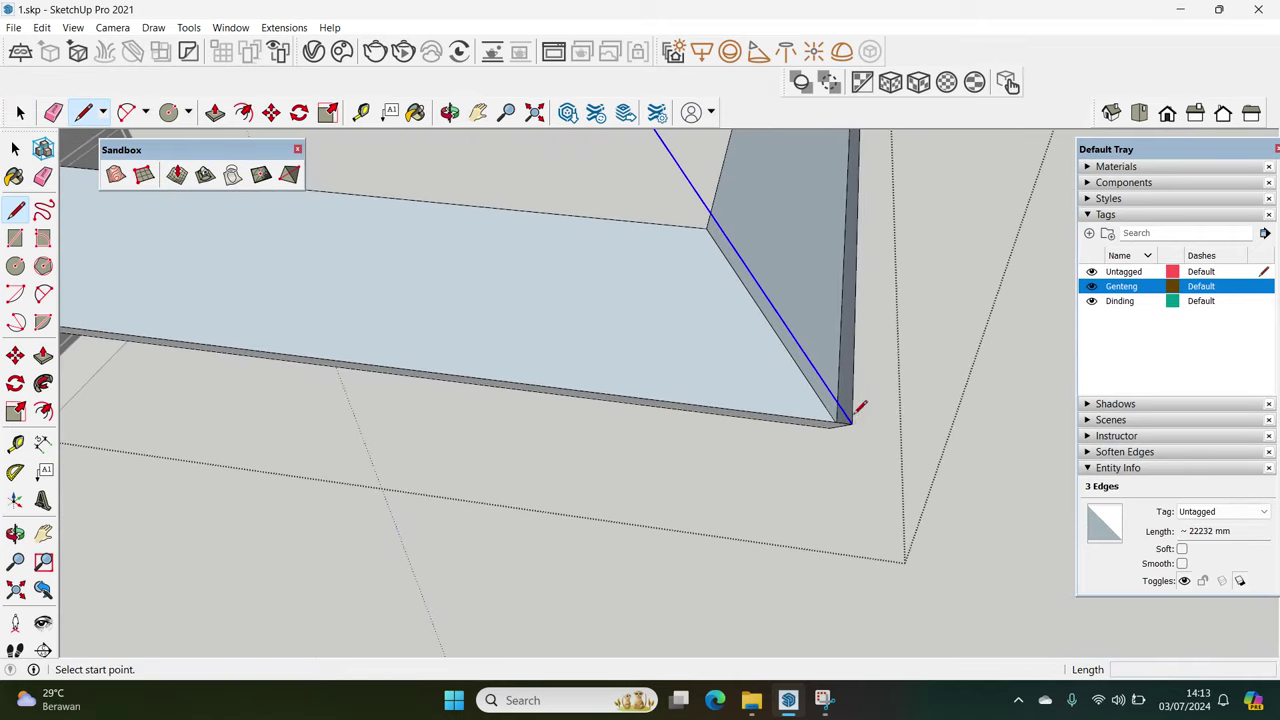
middle_drag(852, 416, 851, 406)
click(853, 378)
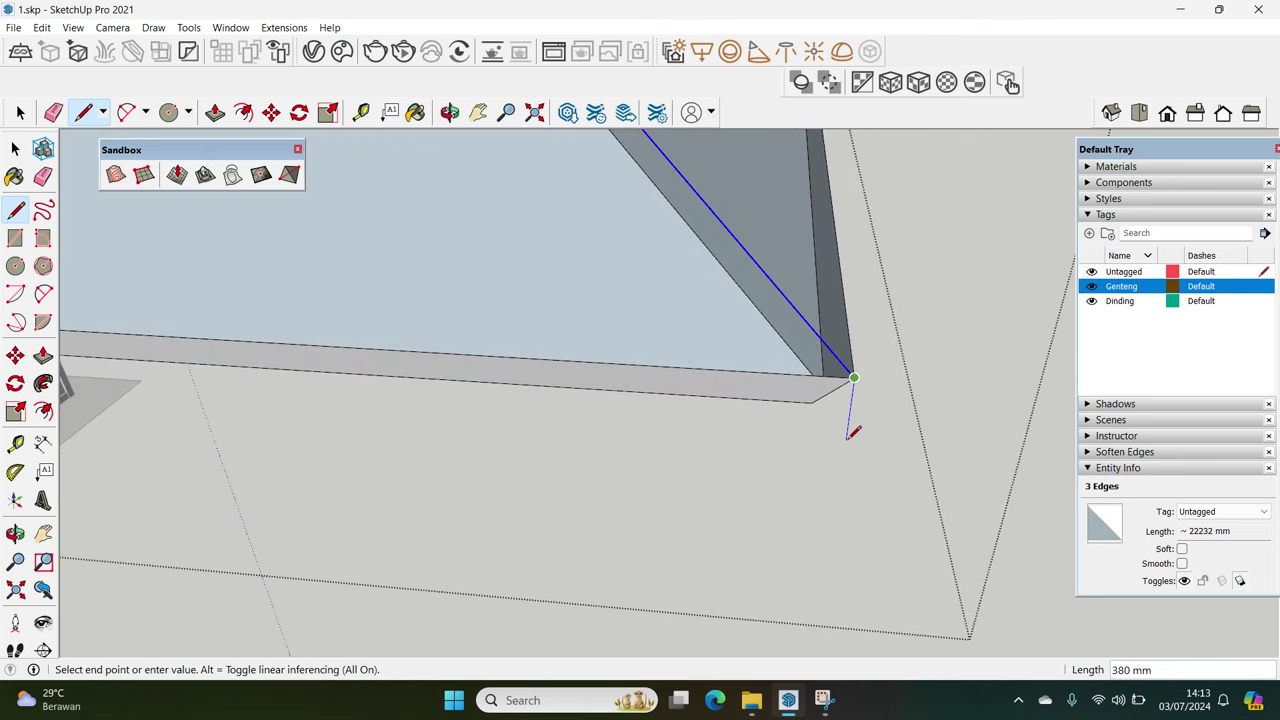
middle_drag(852, 433, 758, 423)
key(space)
middle_drag(649, 504, 404, 476)
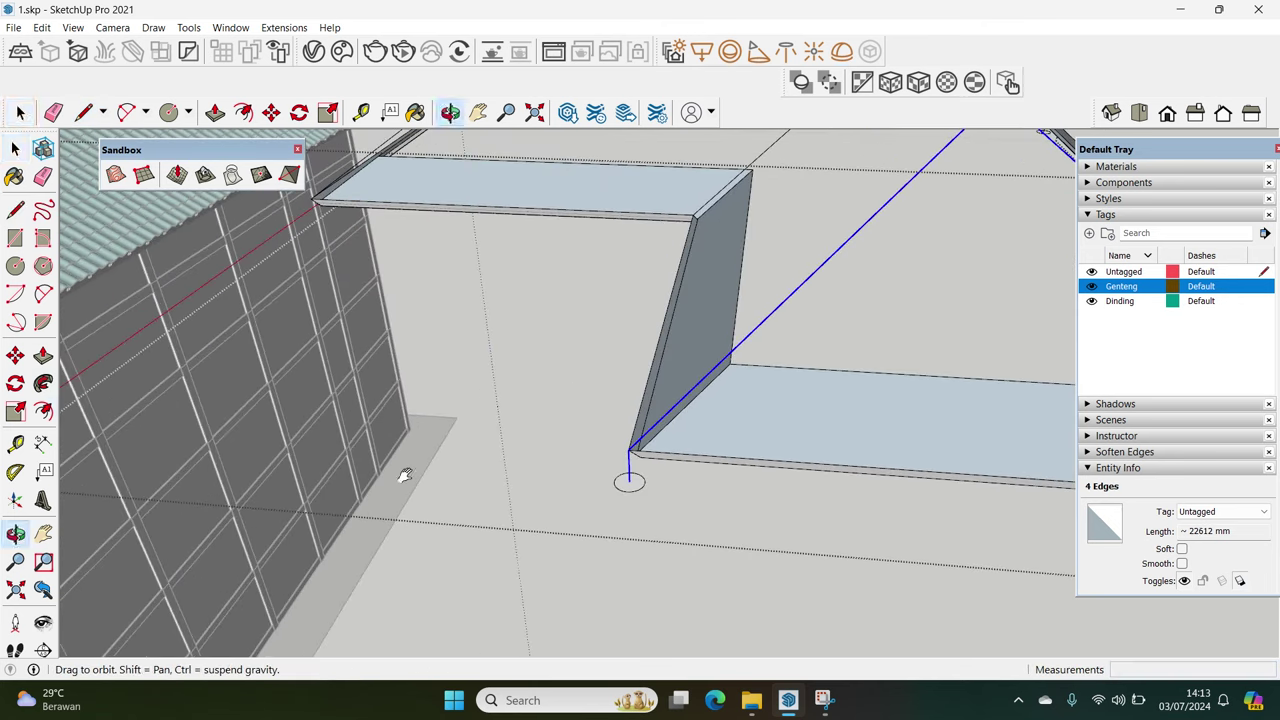
scroll(632, 487, down, 5)
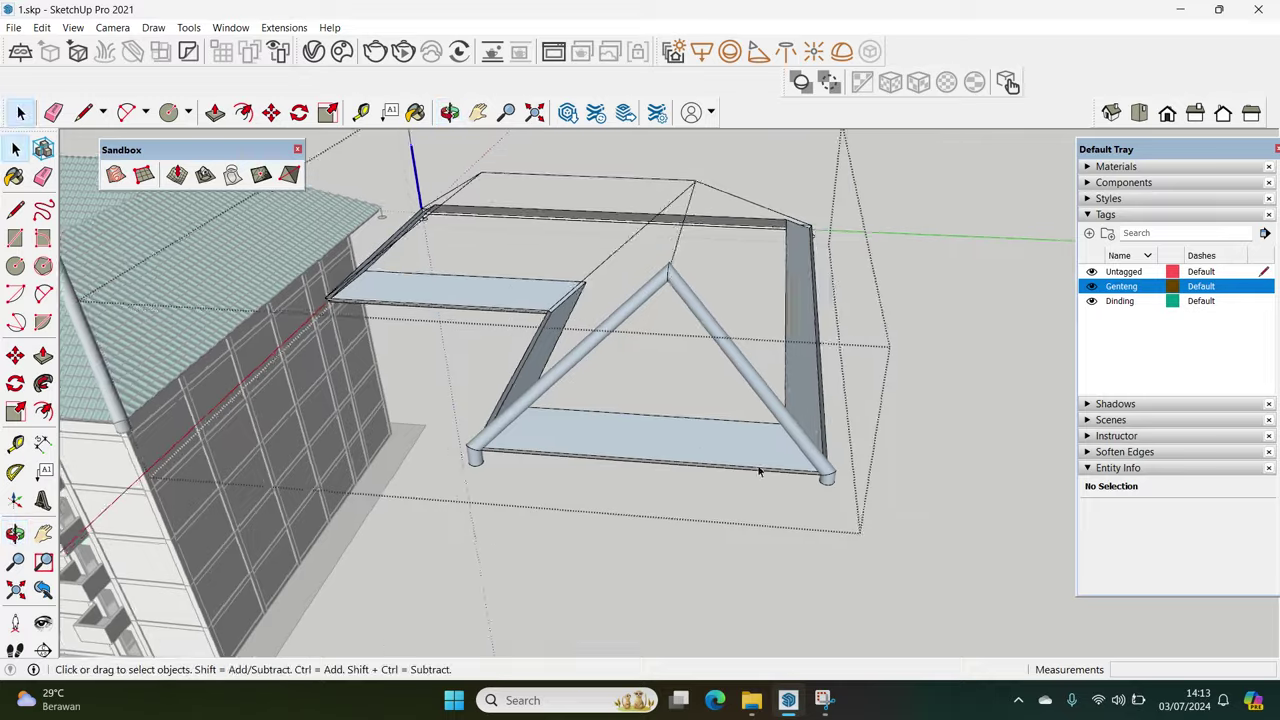
scroll(823, 491, up, 10)
Erase stray edges at the pipe end and push the cylinder's bottom face up flush
middle_drag(823, 491, 847, 465)
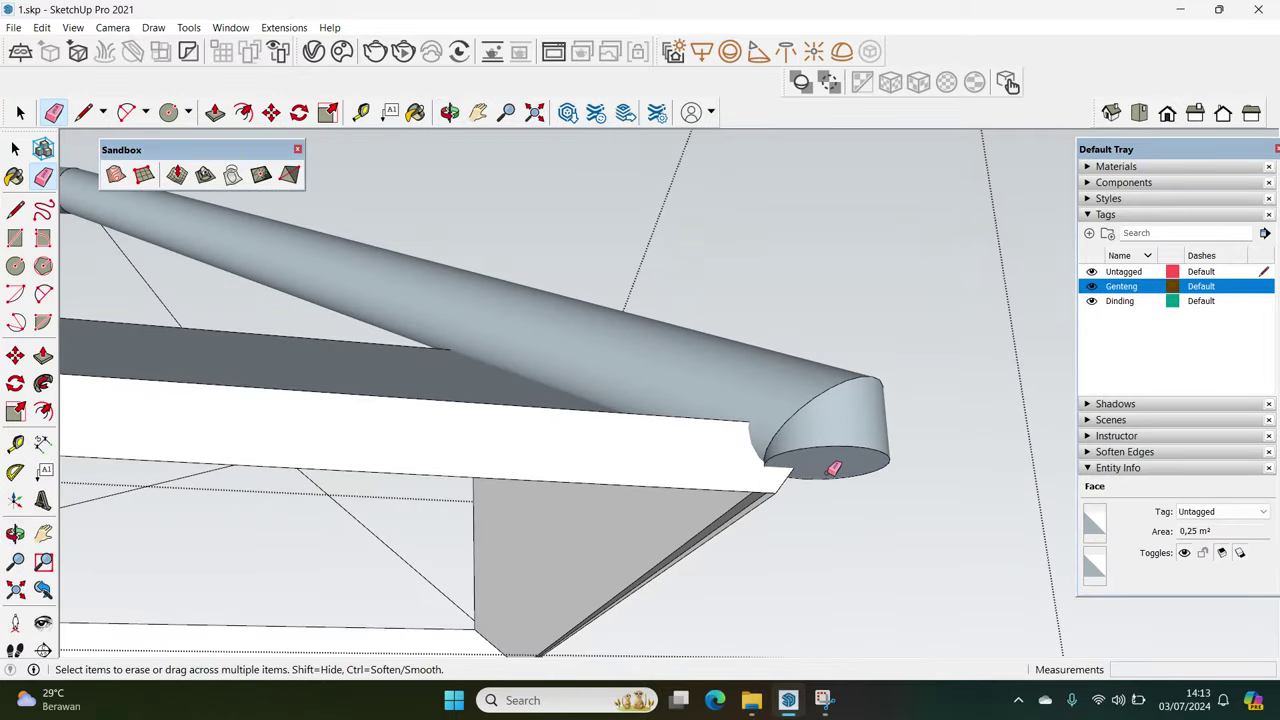
key(space)
scroll(828, 470, down, 5)
middle_drag(771, 457, 384, 560)
scroll(384, 560, up, 5)
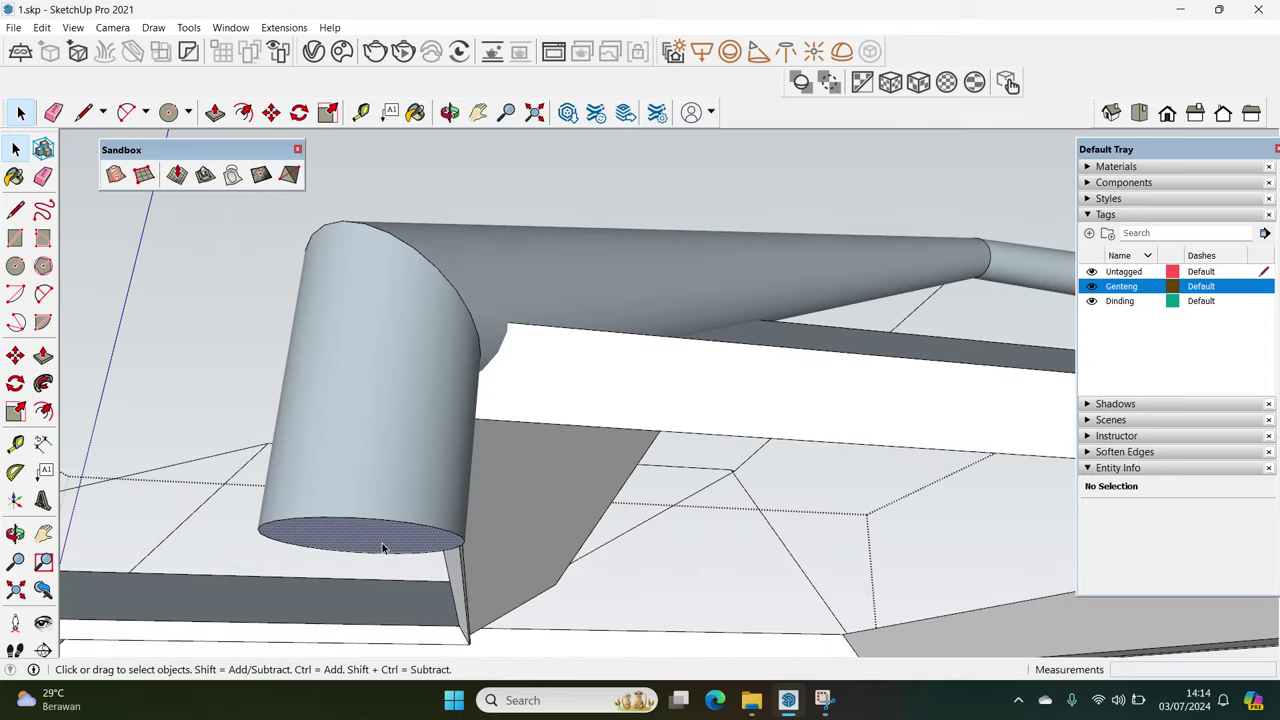
key(p)
drag(382, 548, 410, 407)
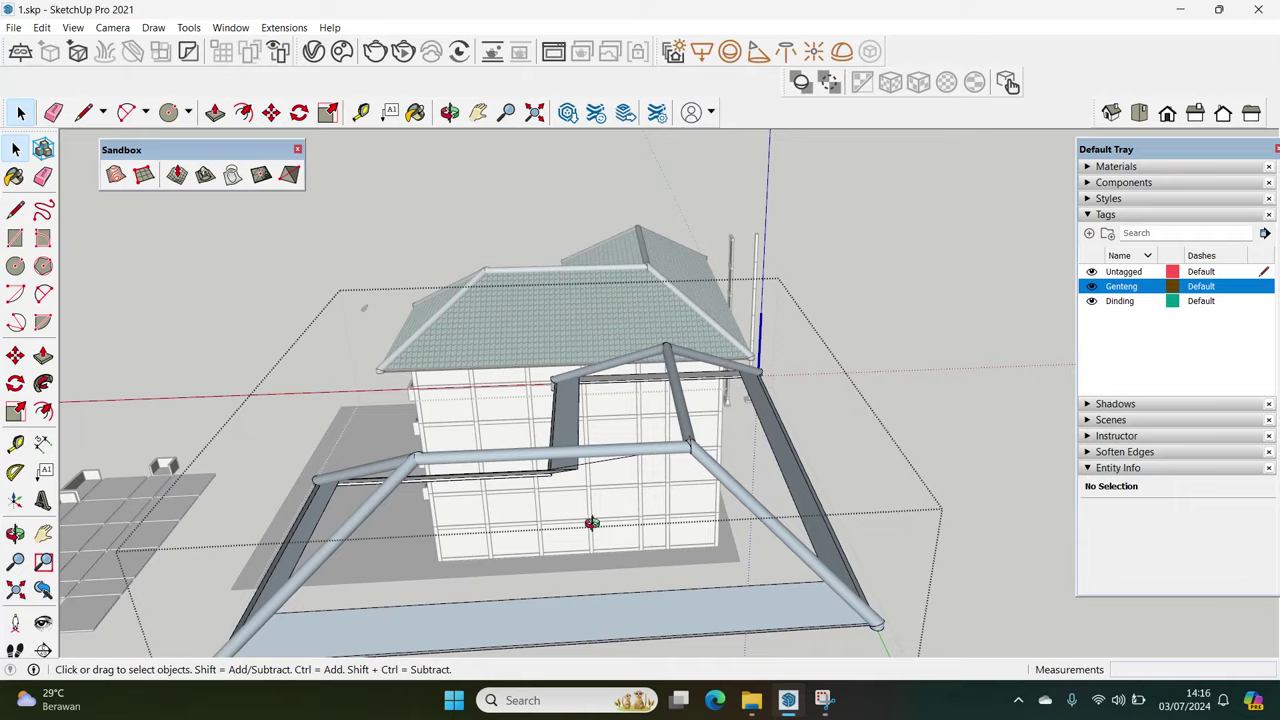
middle_drag(592, 522, 744, 514)
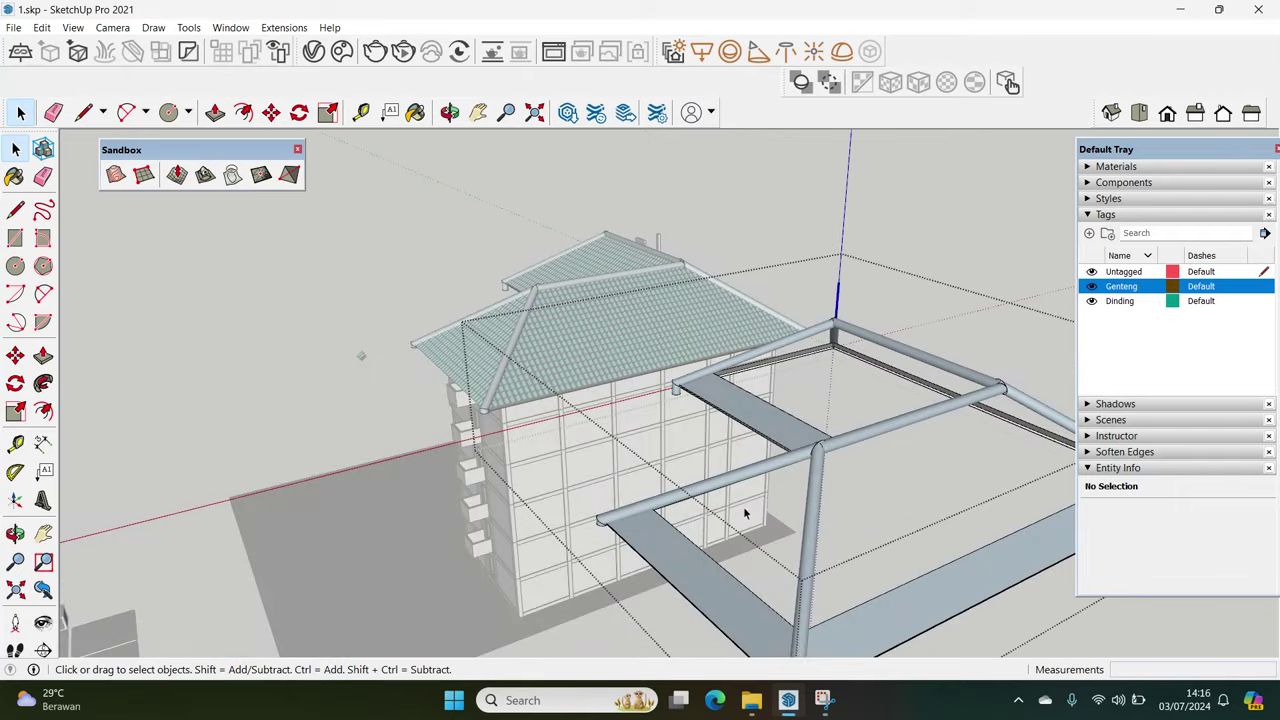
Bring up the Color H08 swatches and orbit up to the round column
click(1110, 166)
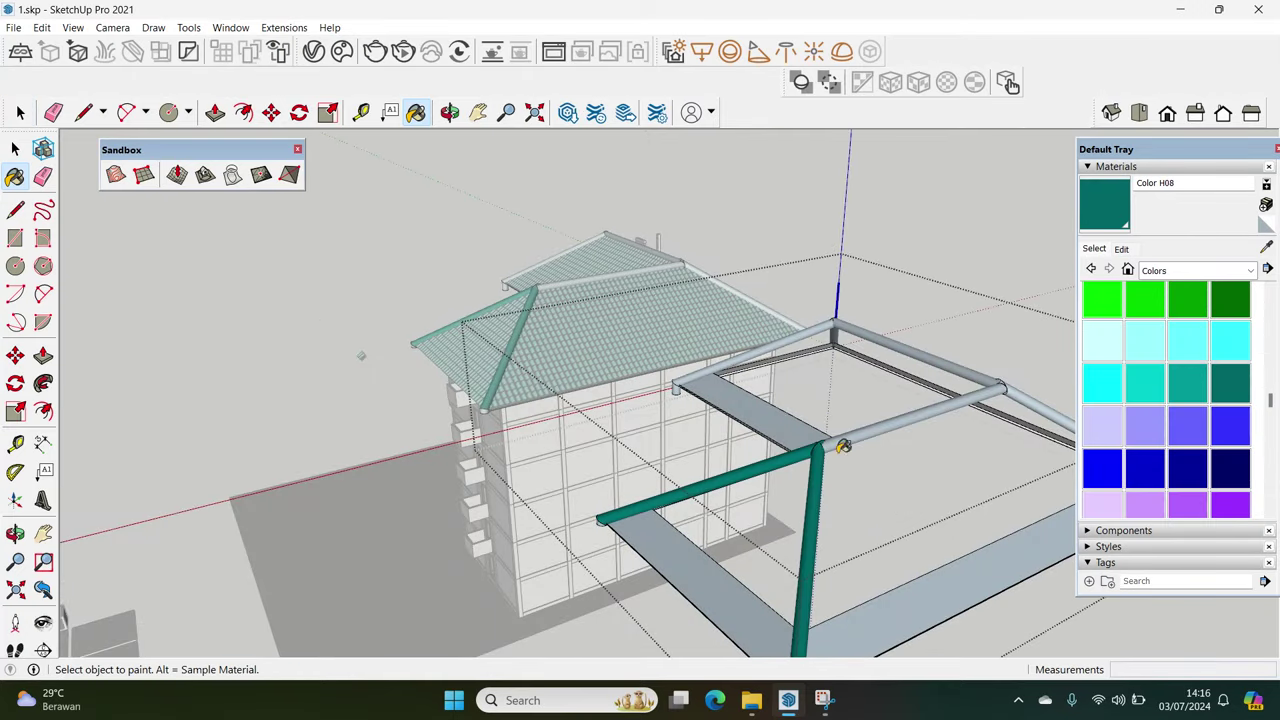
middle_drag(937, 441, 586, 457)
scroll(588, 450, up, 1)
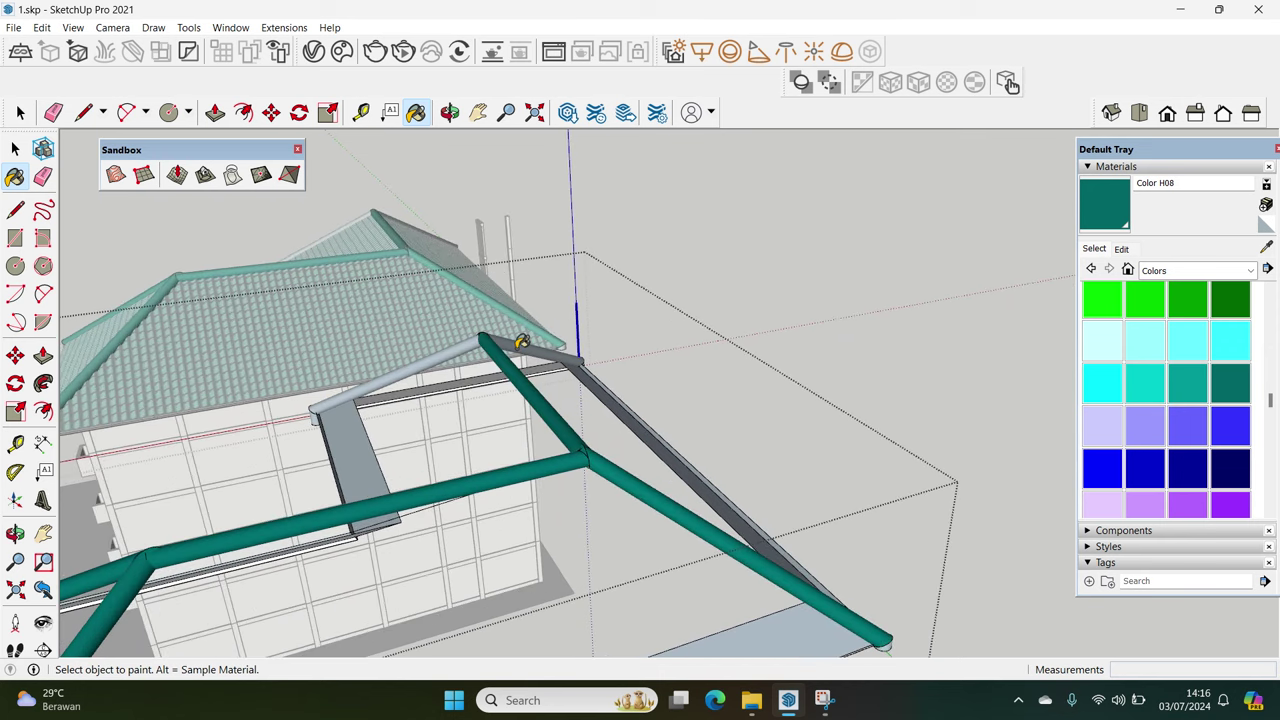
middle_drag(521, 356, 646, 482)
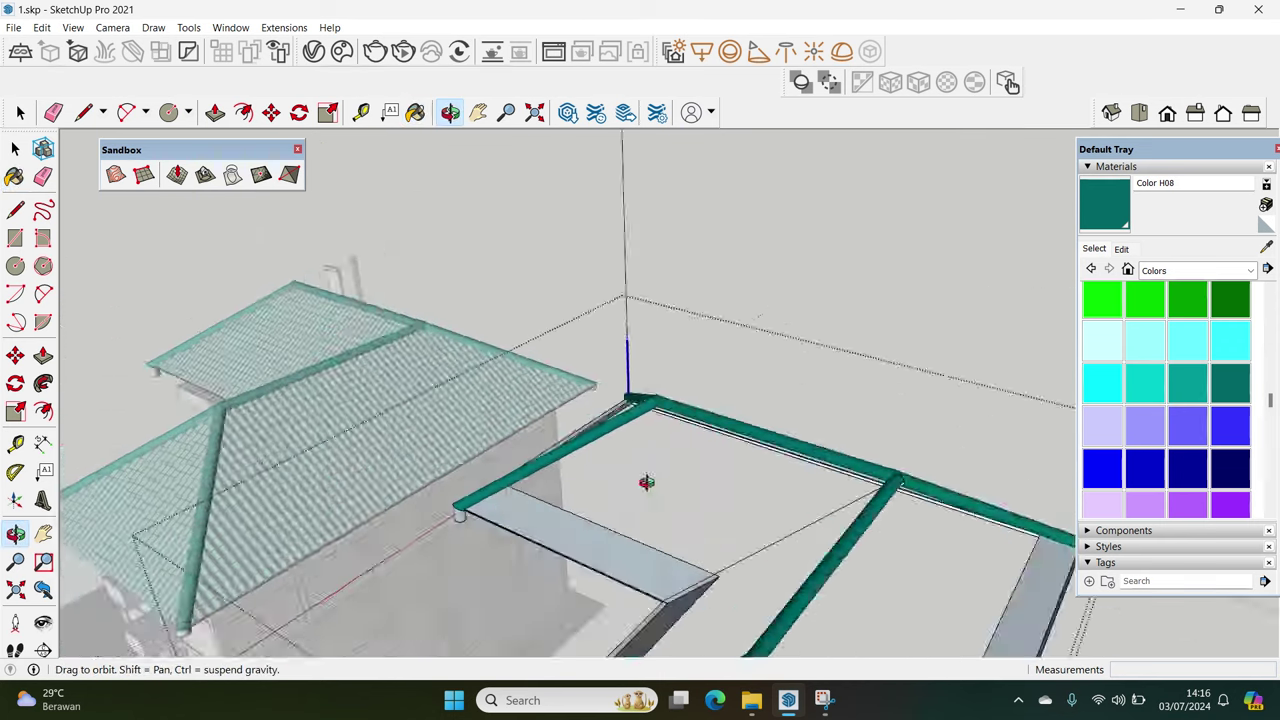
scroll(458, 514, up, 5)
scroll(470, 470, up, 3)
mouse_move(480, 448)
middle_down()
mouse_move(549, 240)
mouse_move(579, 289)
middle_up()
Trim the column end with Push/Pull and paint the ridge tubes teal Color H08
key(p)
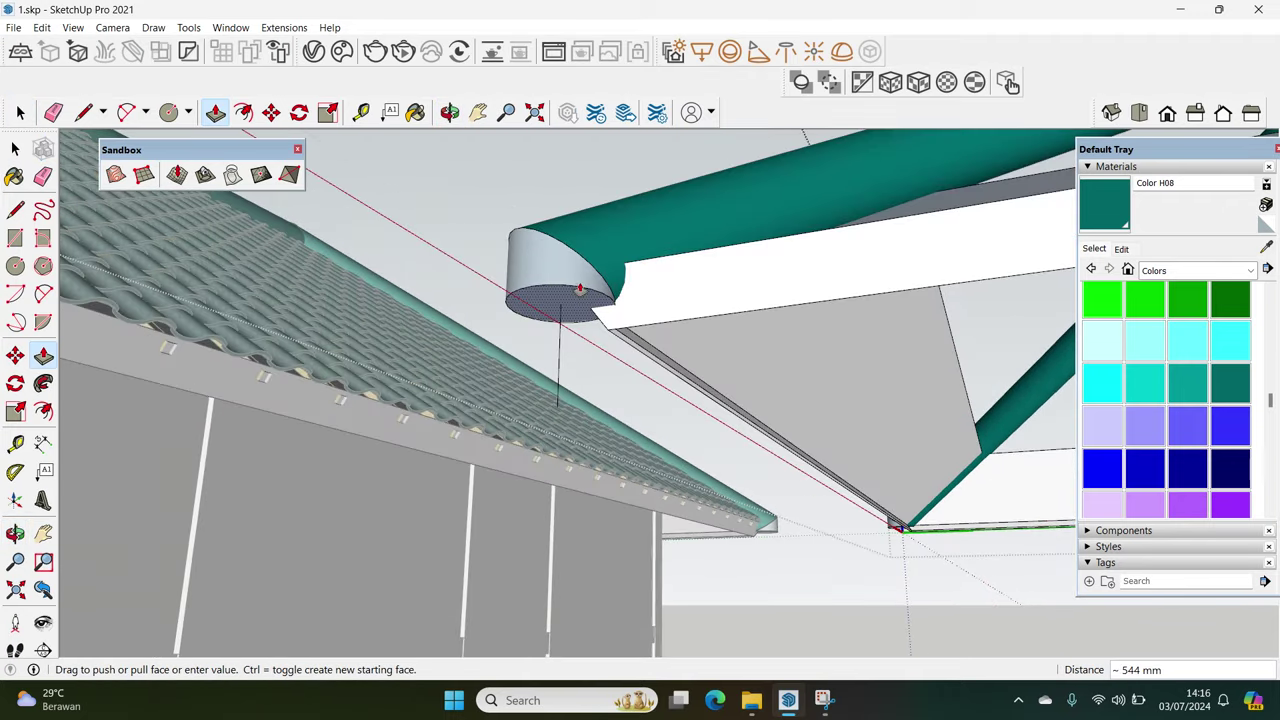
scroll(590, 380, down, 5)
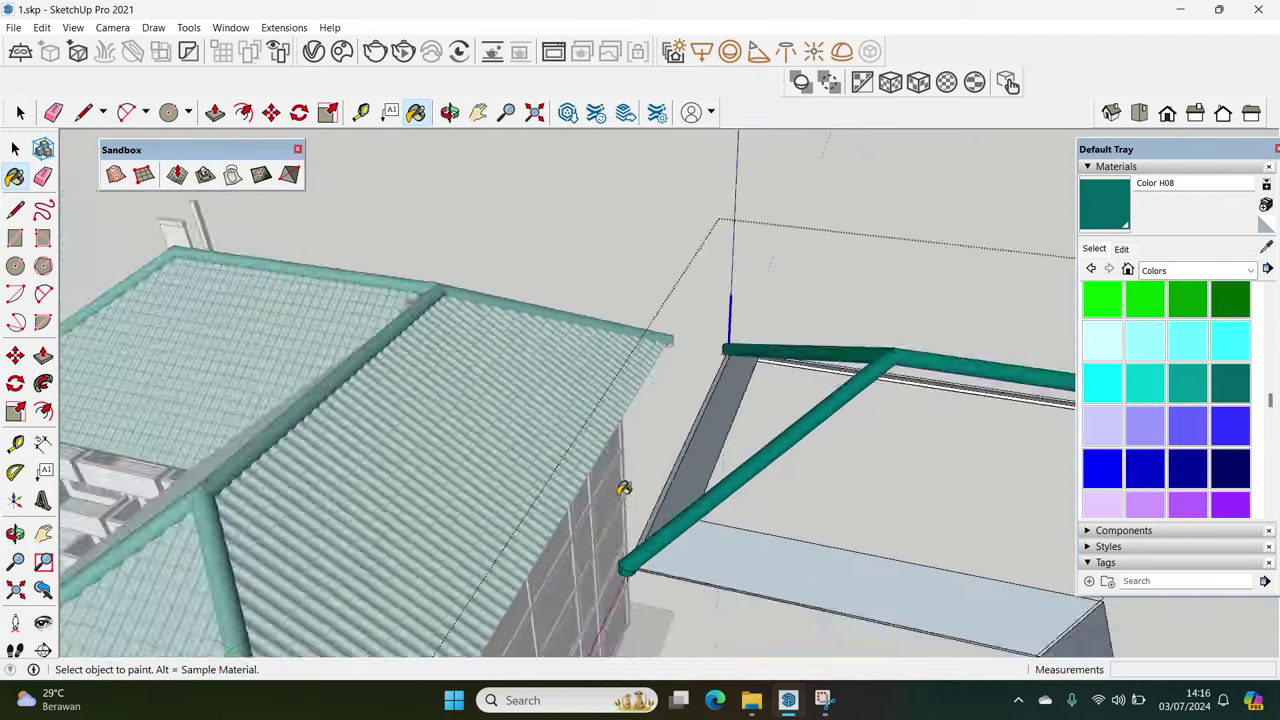
scroll(491, 434, down, 3)
mouse_move(491, 434)
middle_down()
mouse_move(671, 500)
mouse_move(723, 363)
middle_up()
scroll(971, 363, up, 3)
scroll(403, 411, down, 3)
scroll(390, 472, up, 3)
scroll(390, 472, down, 3)
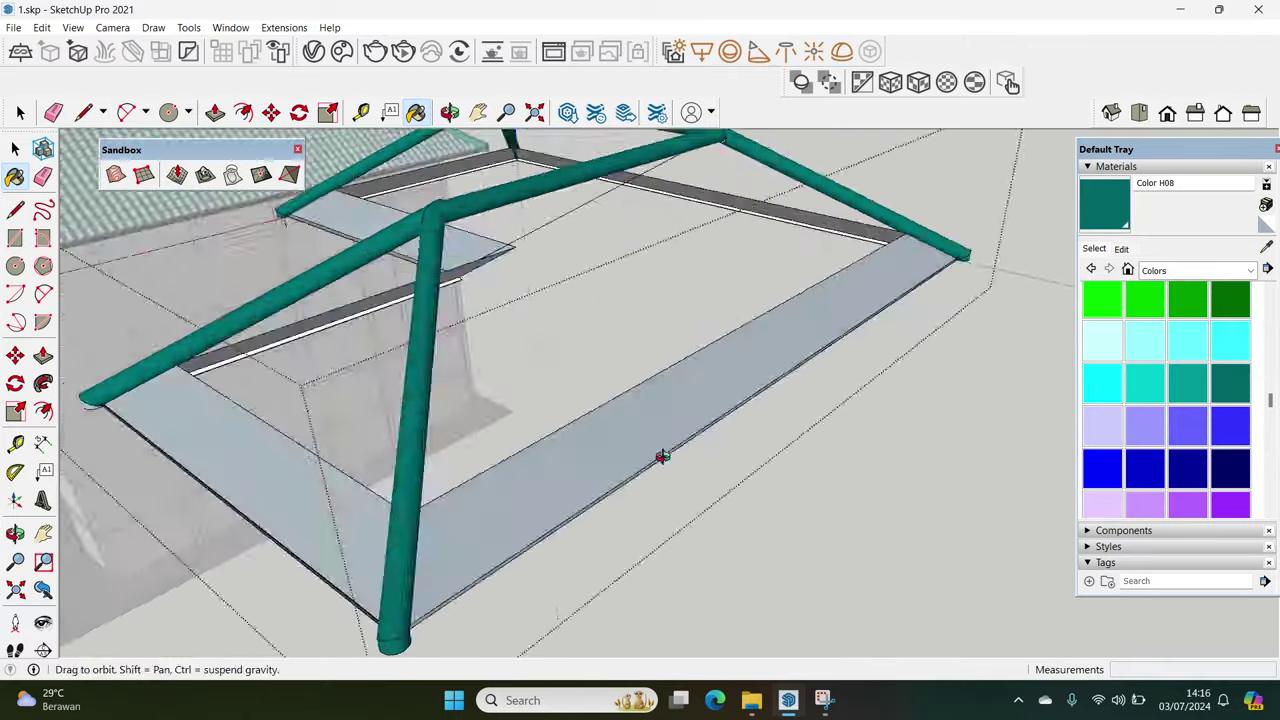
middle_drag(663, 451, 597, 549)
scroll(400, 491, up, 3)
scroll(400, 491, down, 2)
mouse_move(400, 491)
middle_down()
mouse_move(574, 441)
mouse_move(760, 343)
mouse_move(529, 343)
mouse_move(809, 406)
middle_up()
scroll(815, 410, up, 3)
scroll(815, 410, down, 3)
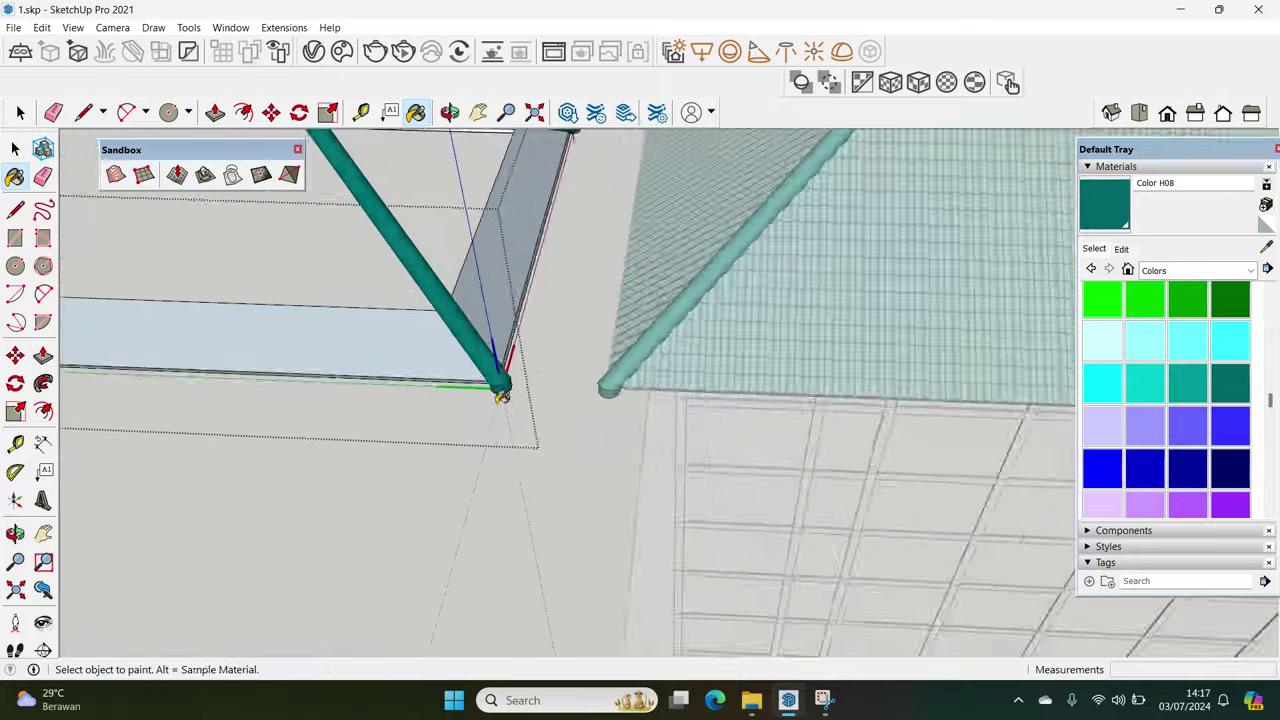
middle_drag(503, 371, 563, 346)
scroll(563, 346, up, 3)
Tidy the post end, bring back the Tags panel and orbit out over the building
key(space)
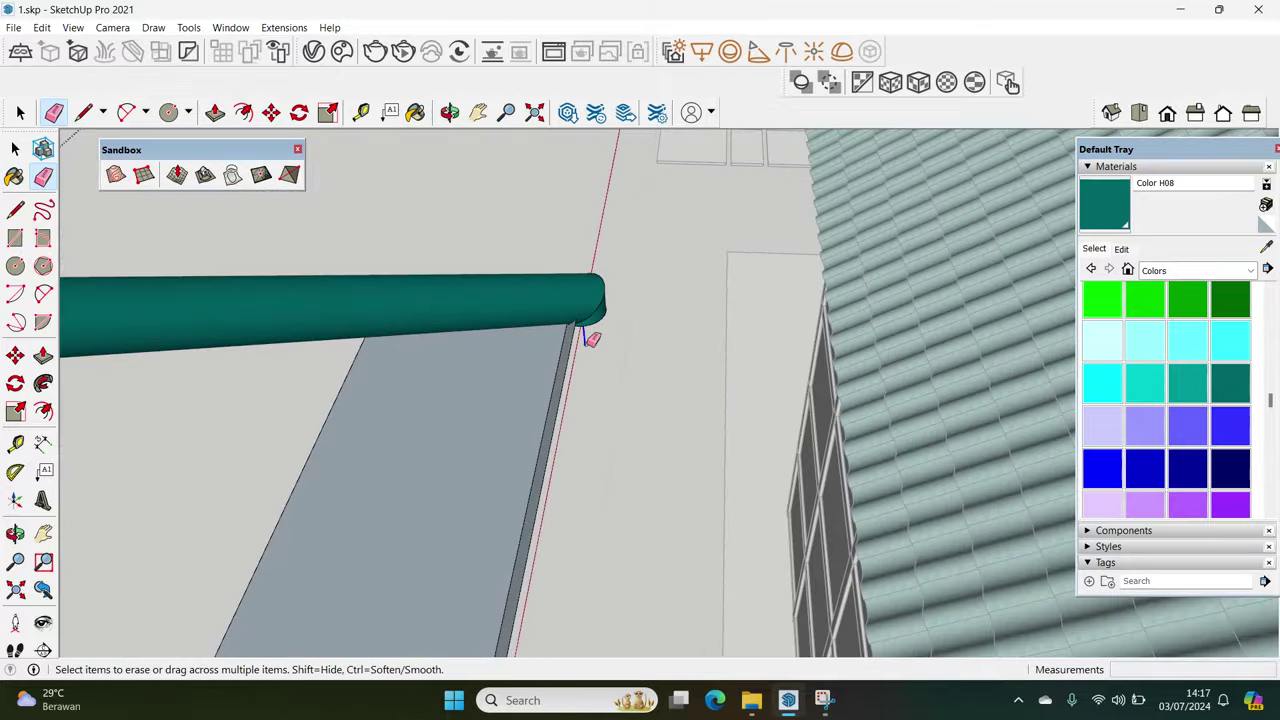
scroll(595, 362, down, 3)
mouse_move(620, 380)
middle_down()
mouse_move(786, 437)
mouse_move(930, 413)
middle_up()
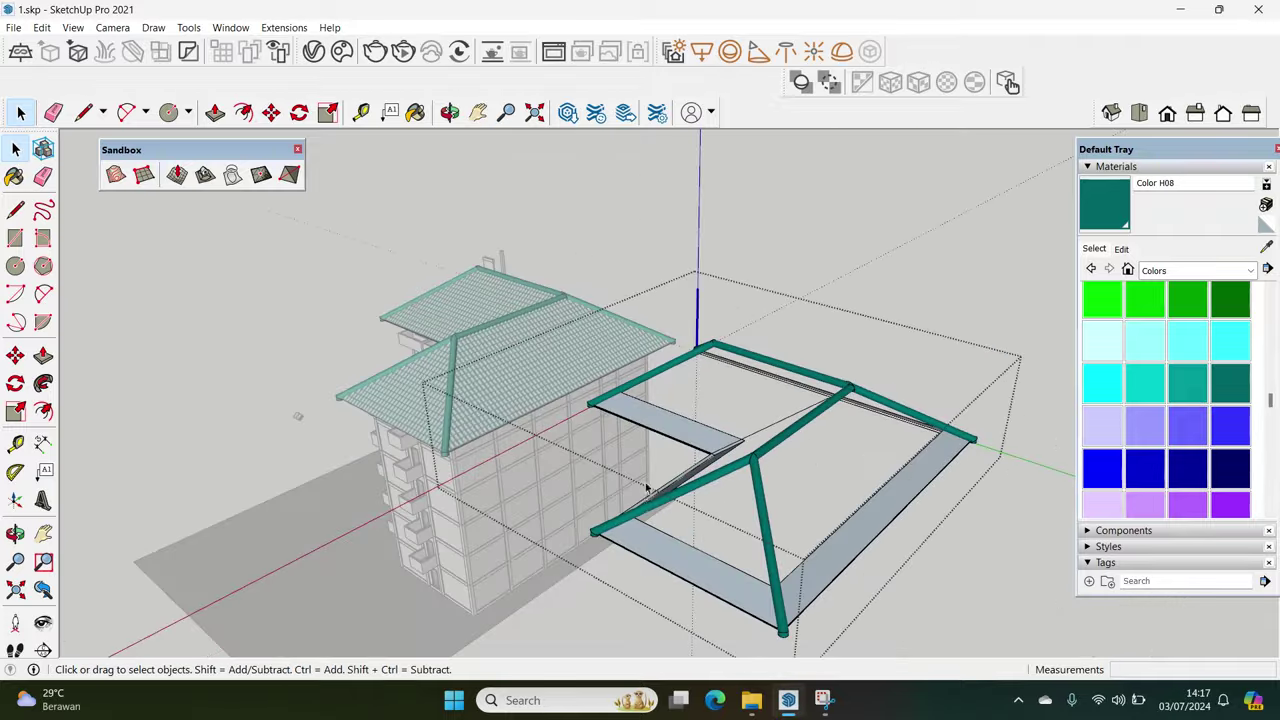
scroll(795, 444, up, 3)
middle_drag(795, 444, 900, 420)
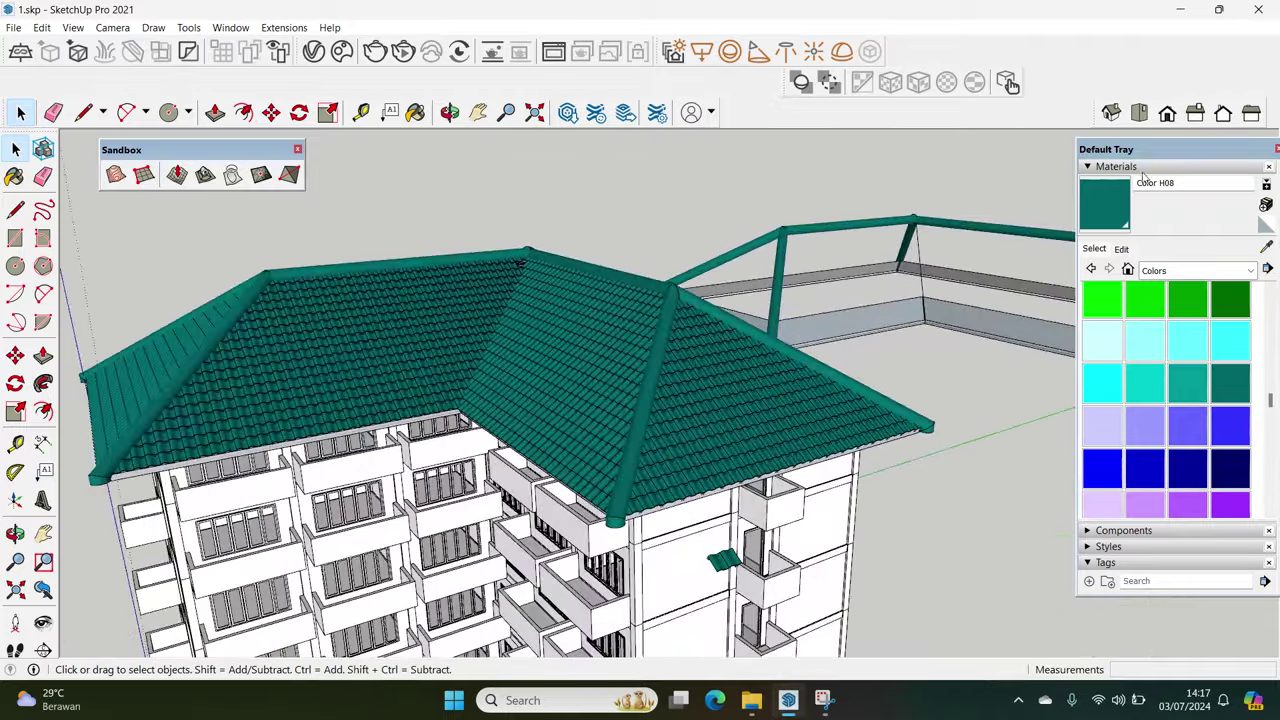
click(1140, 168)
middle_drag(840, 410, 999, 463)
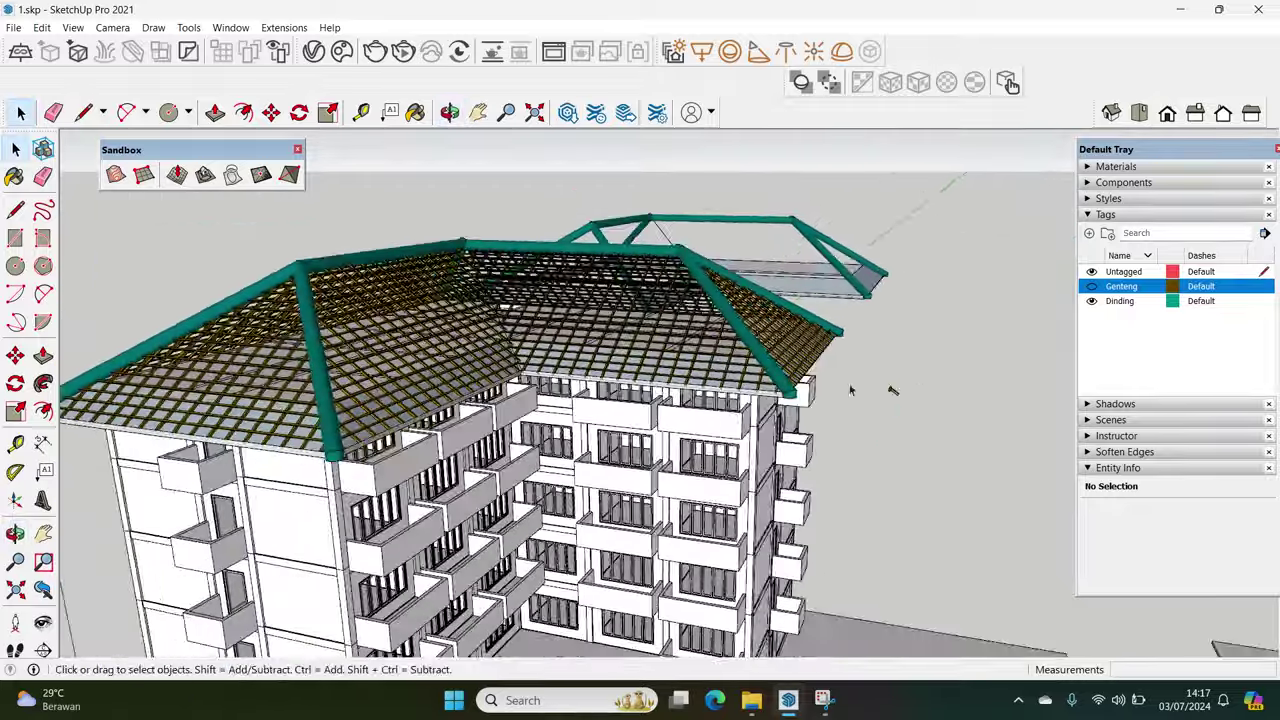
middle_drag(894, 390, 755, 390)
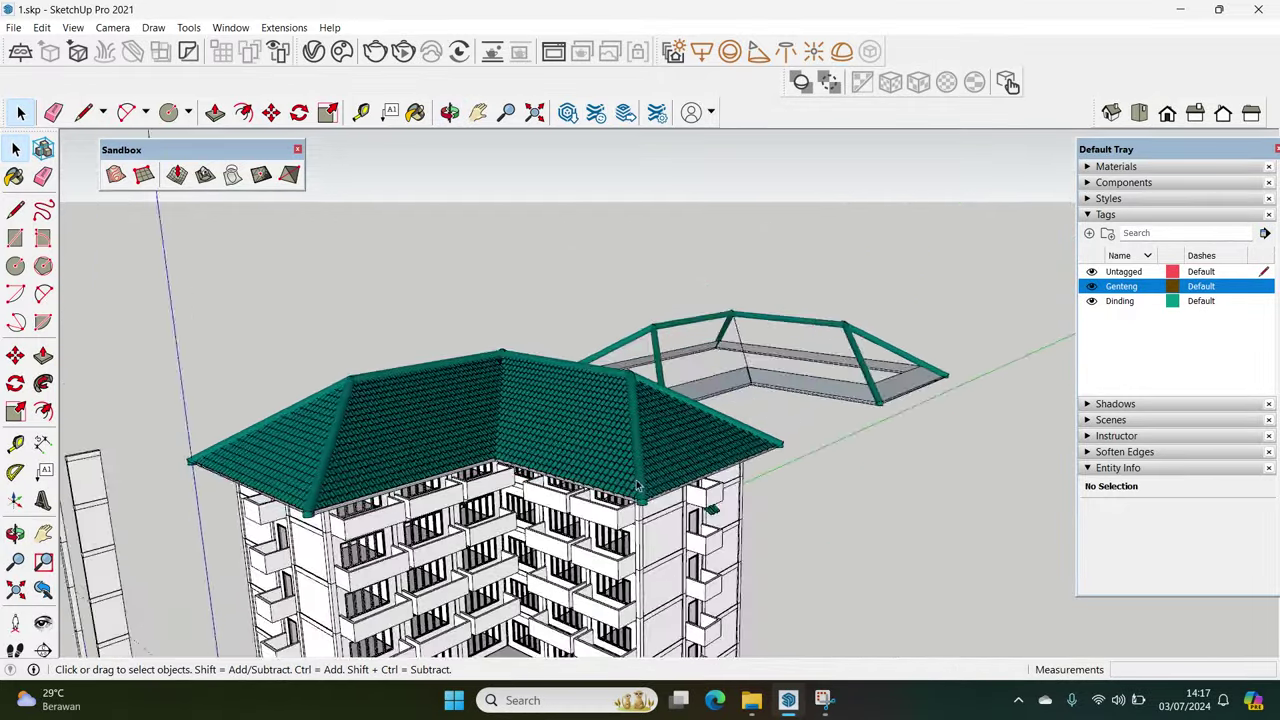
middle_drag(670, 567, 561, 488)
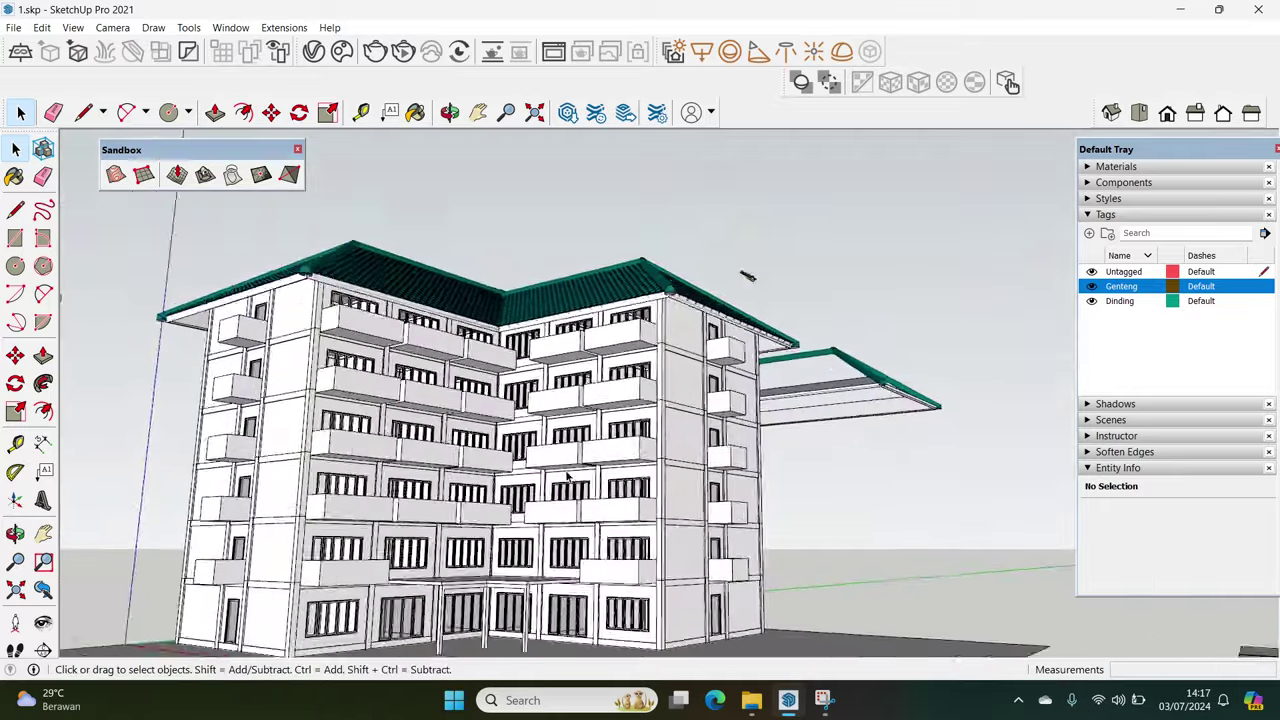